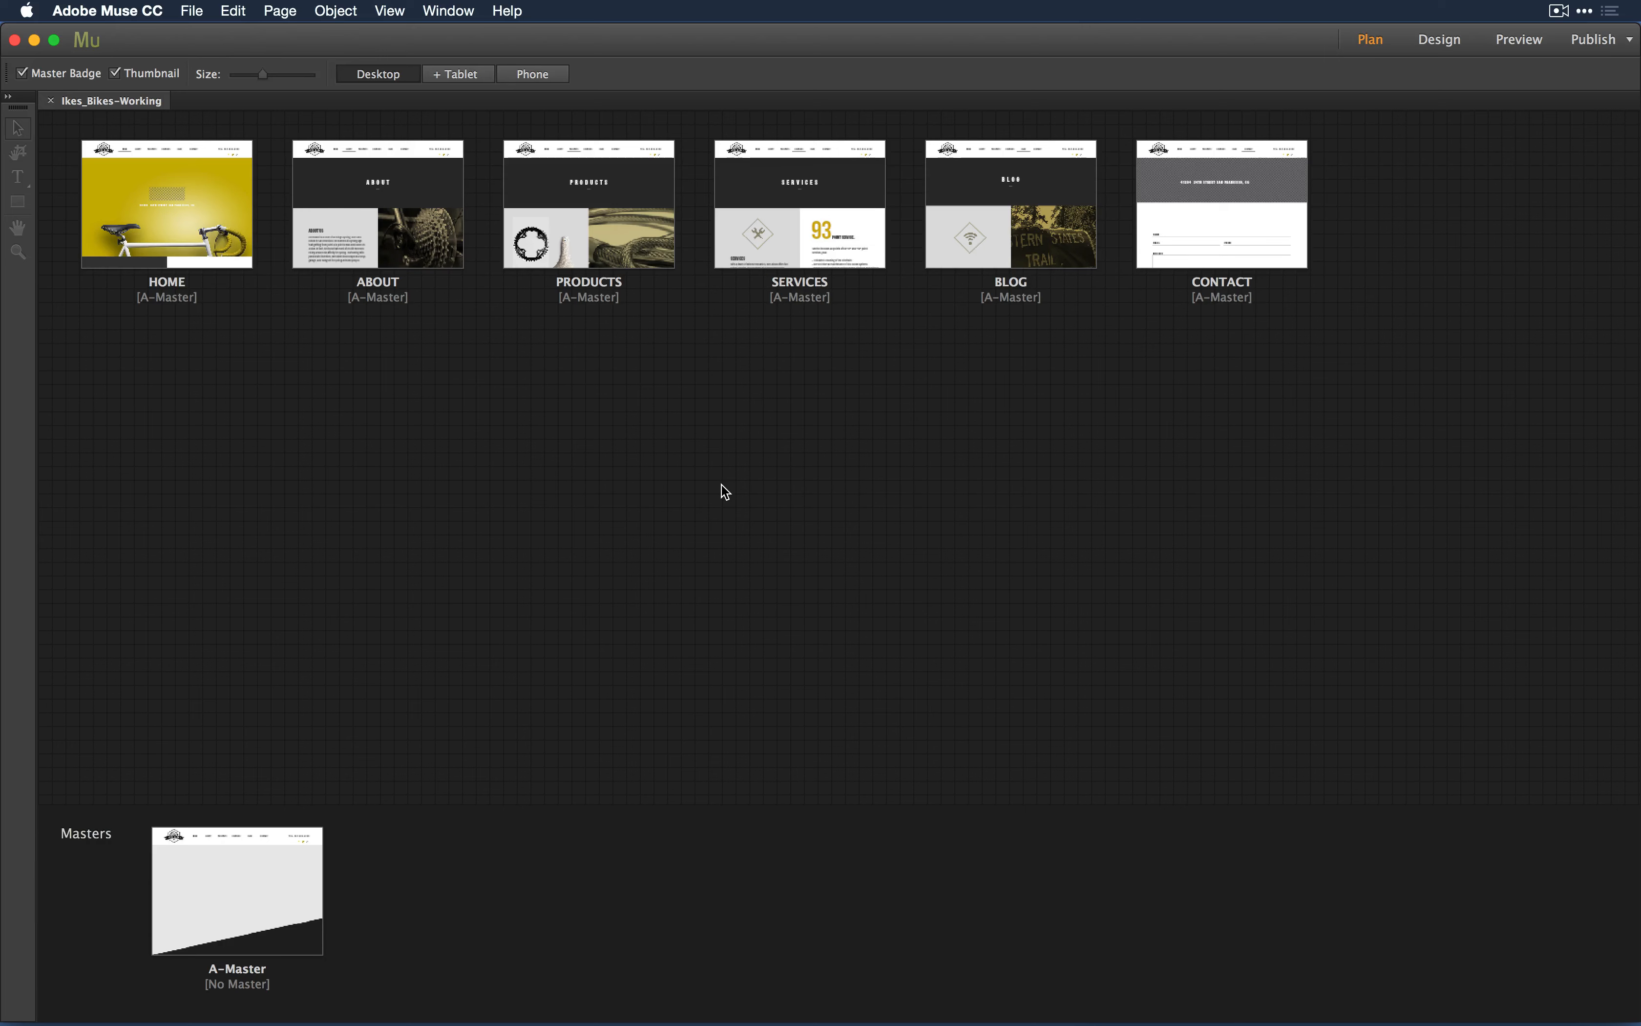
# Step: Open the PRODUCTS page and examine the sprocket, saddle and valve adaptor product images along its length
pyautogui.click(558, 228)
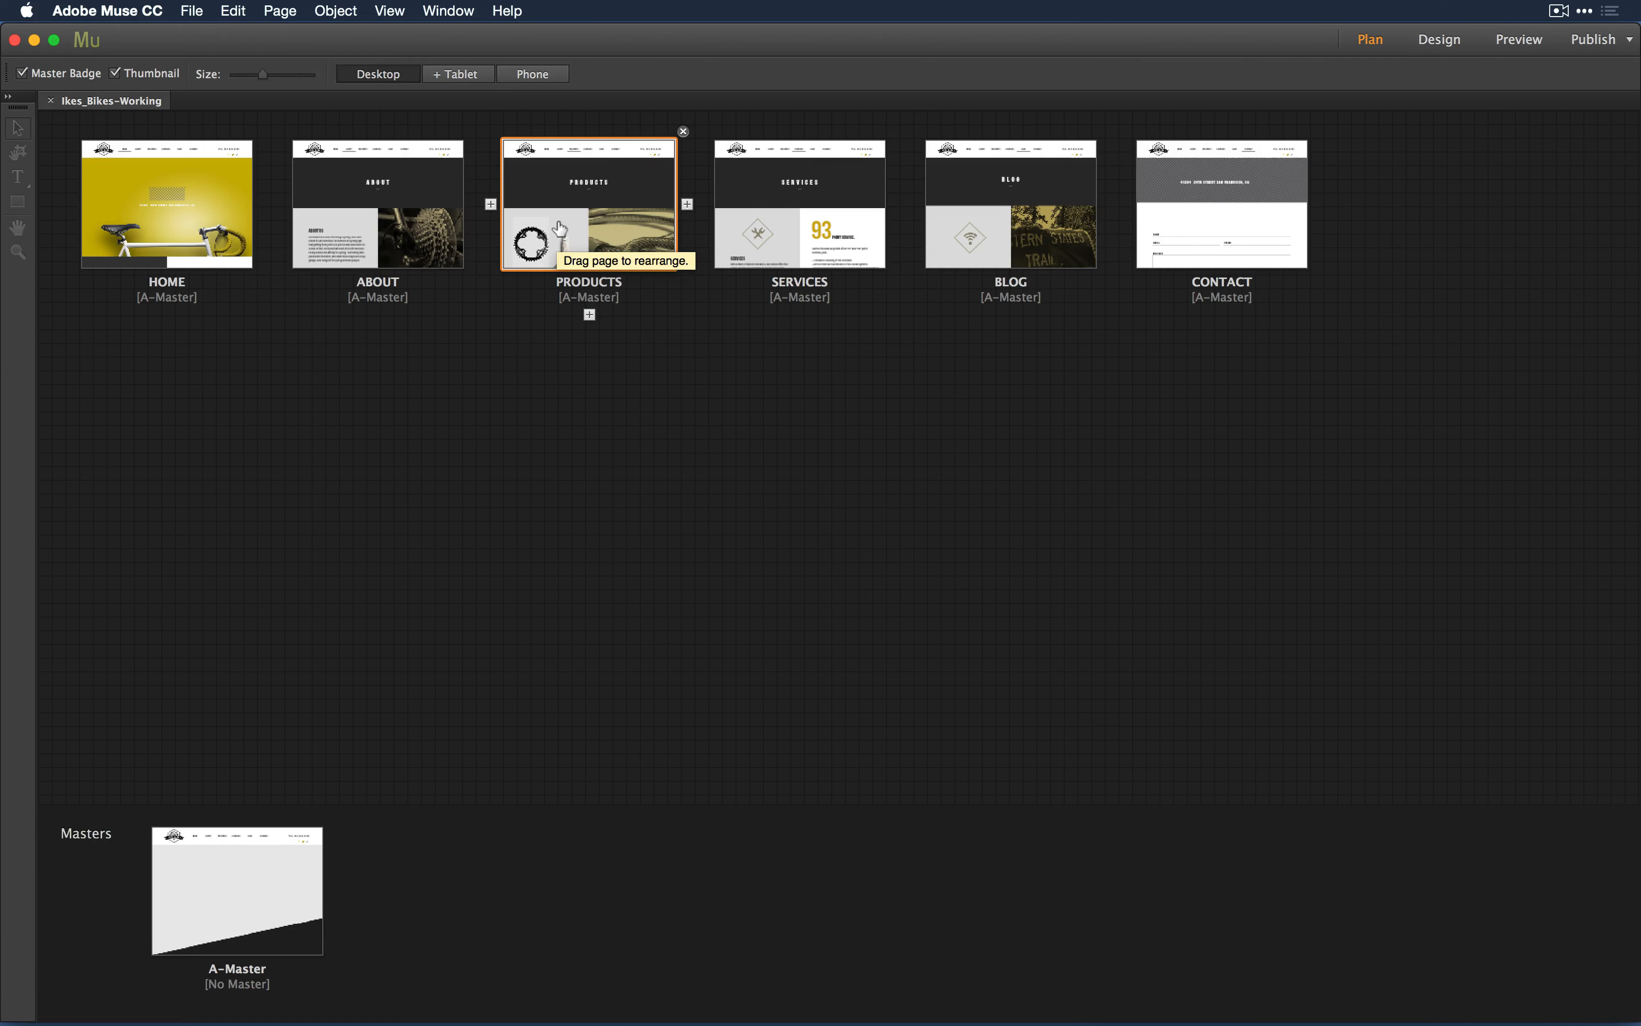
pyautogui.doubleClick(557, 229)
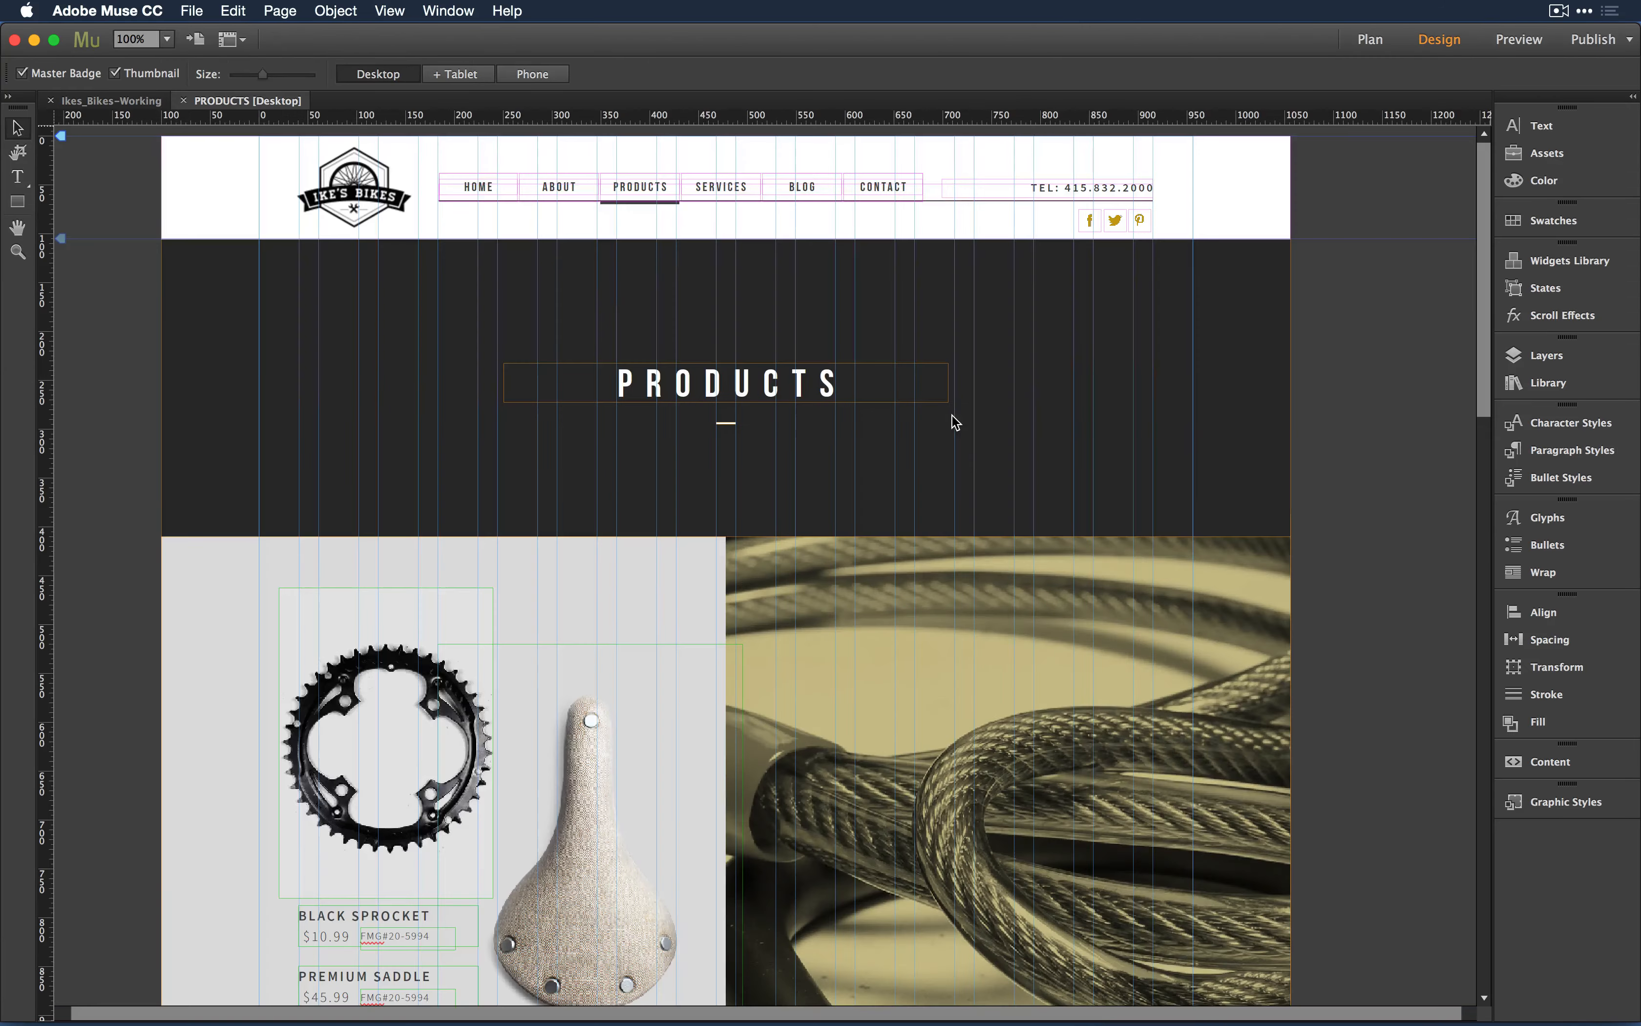
pyautogui.scroll(-3, 814, 550)
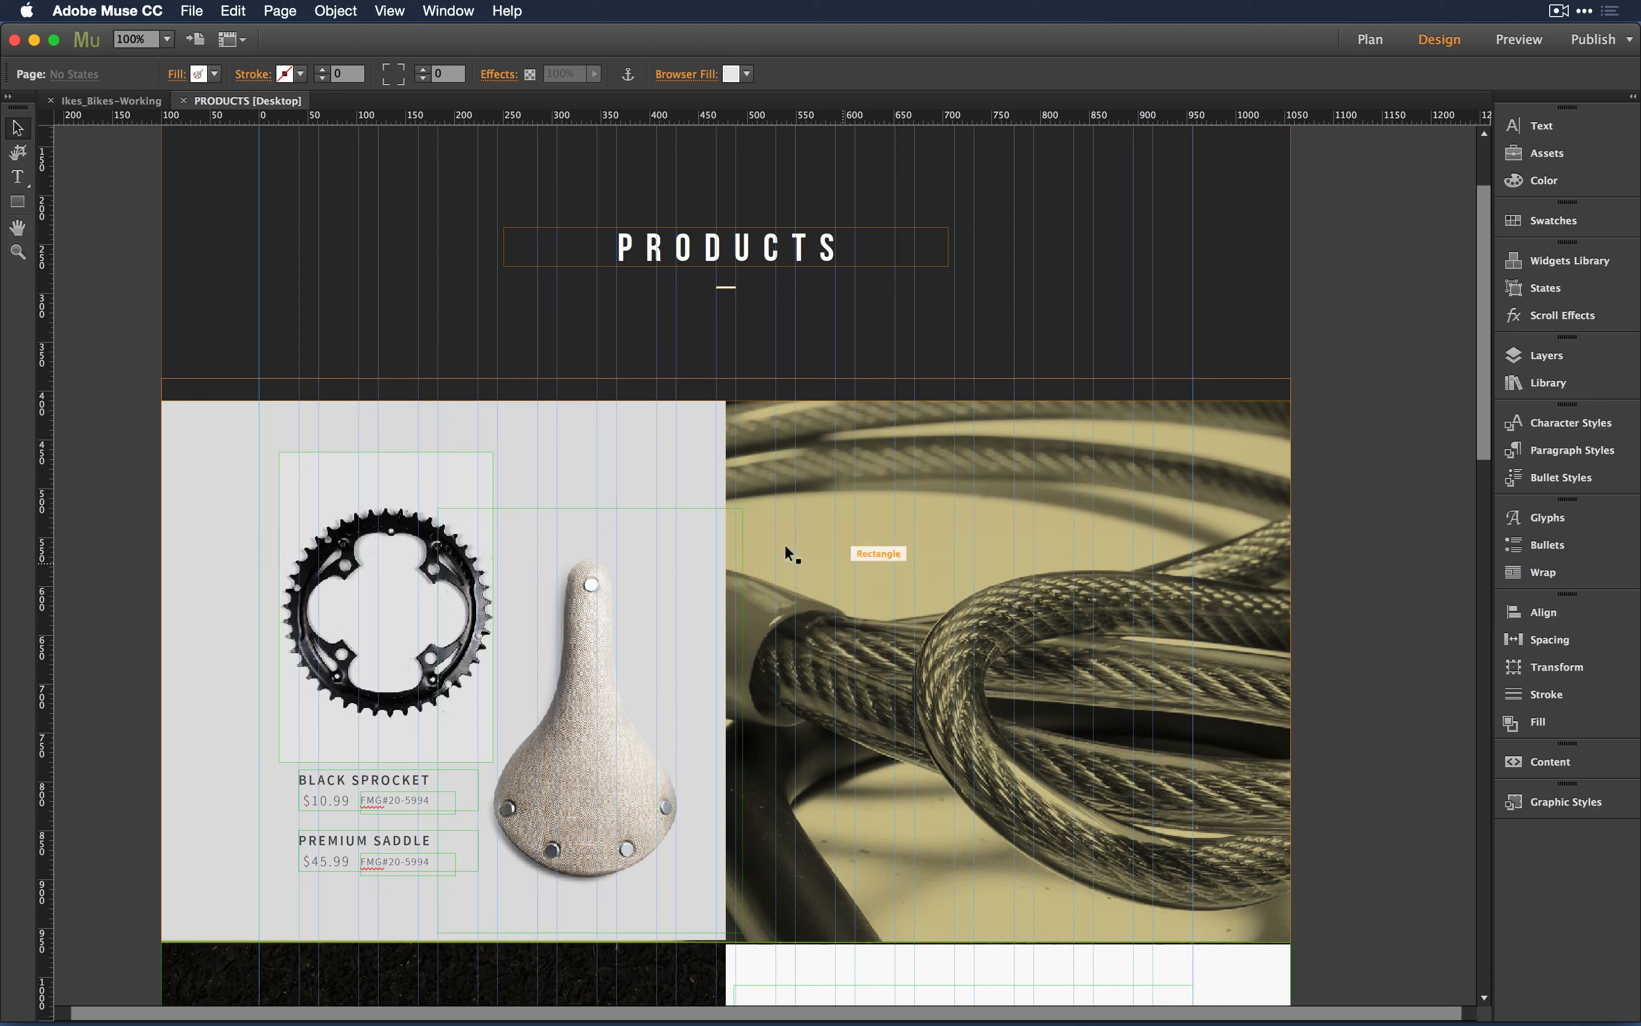
pyautogui.click(383, 541)
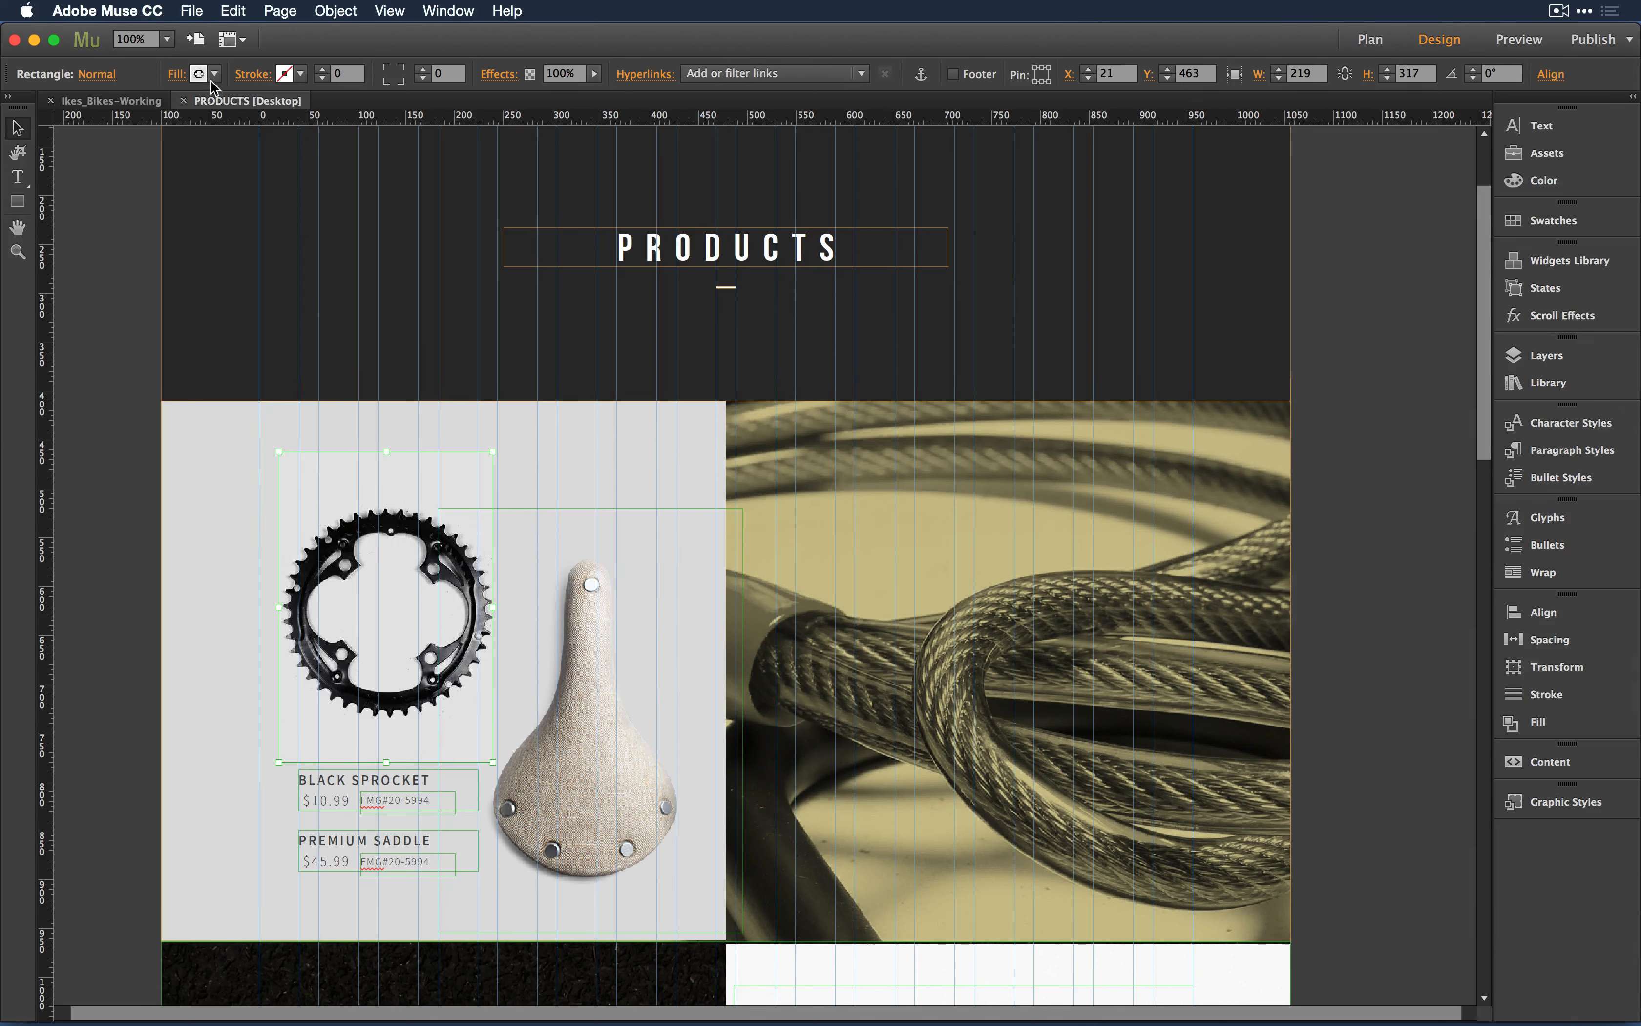
pyautogui.click(576, 645)
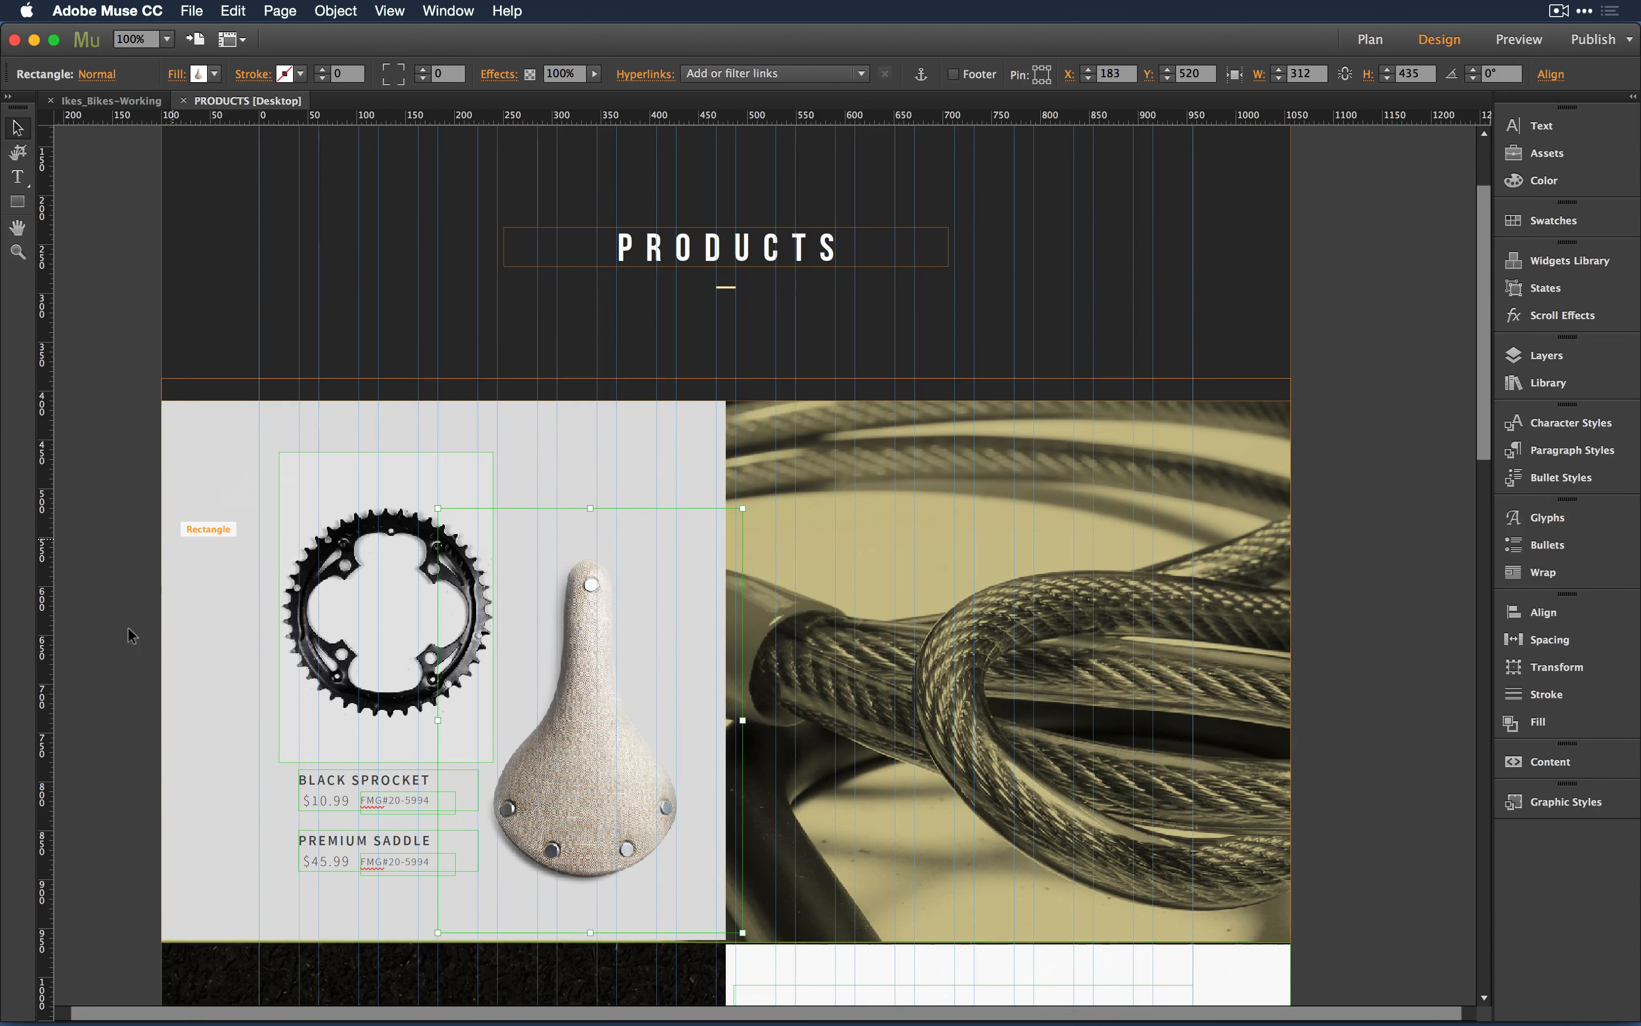
pyautogui.scroll(-10, 132, 631)
pyautogui.scroll(-6, 131, 635)
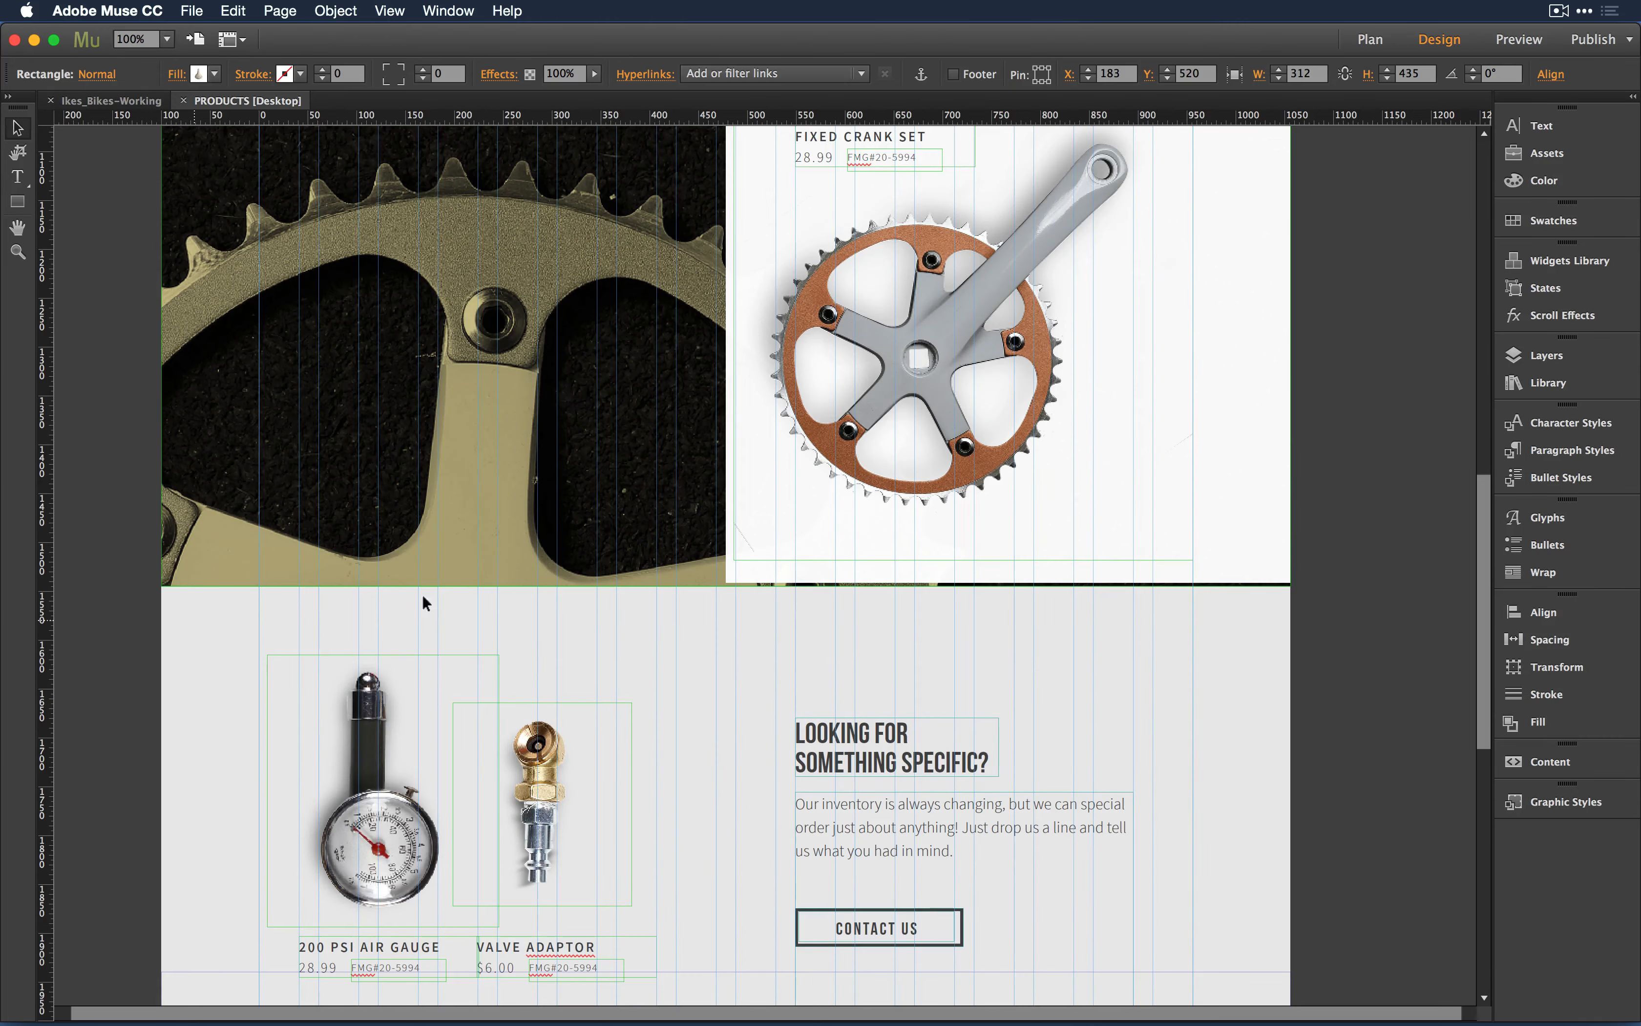
pyautogui.click(522, 773)
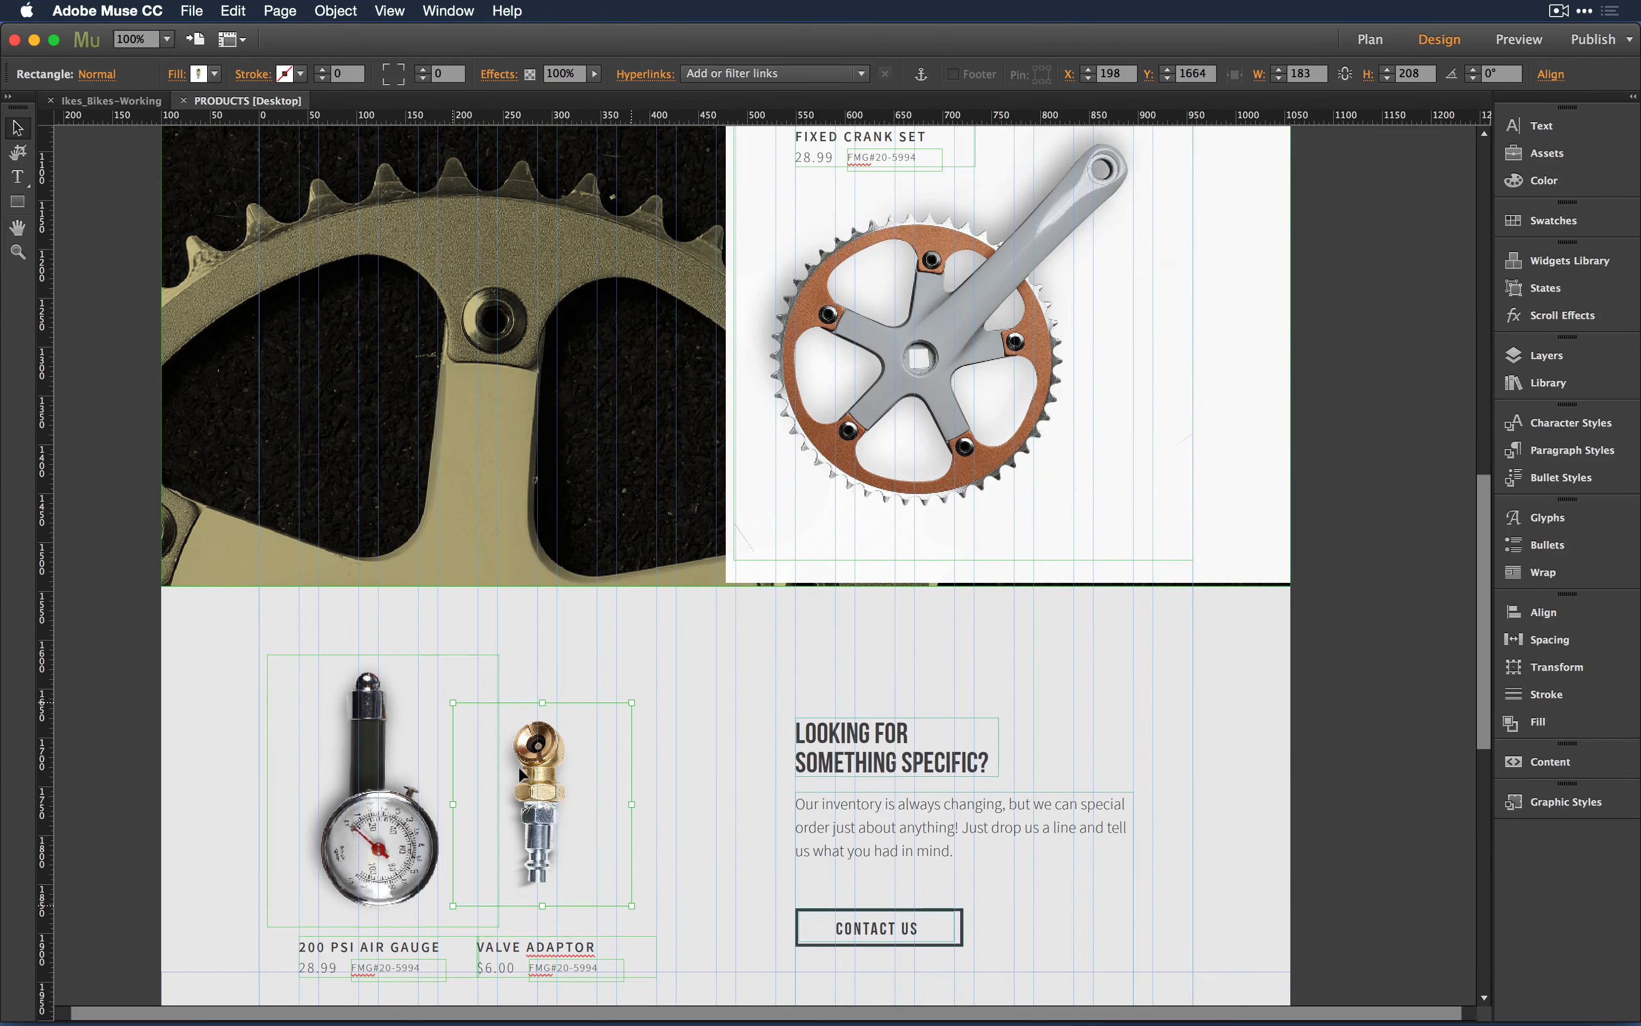
pyautogui.scroll(16, 520, 773)
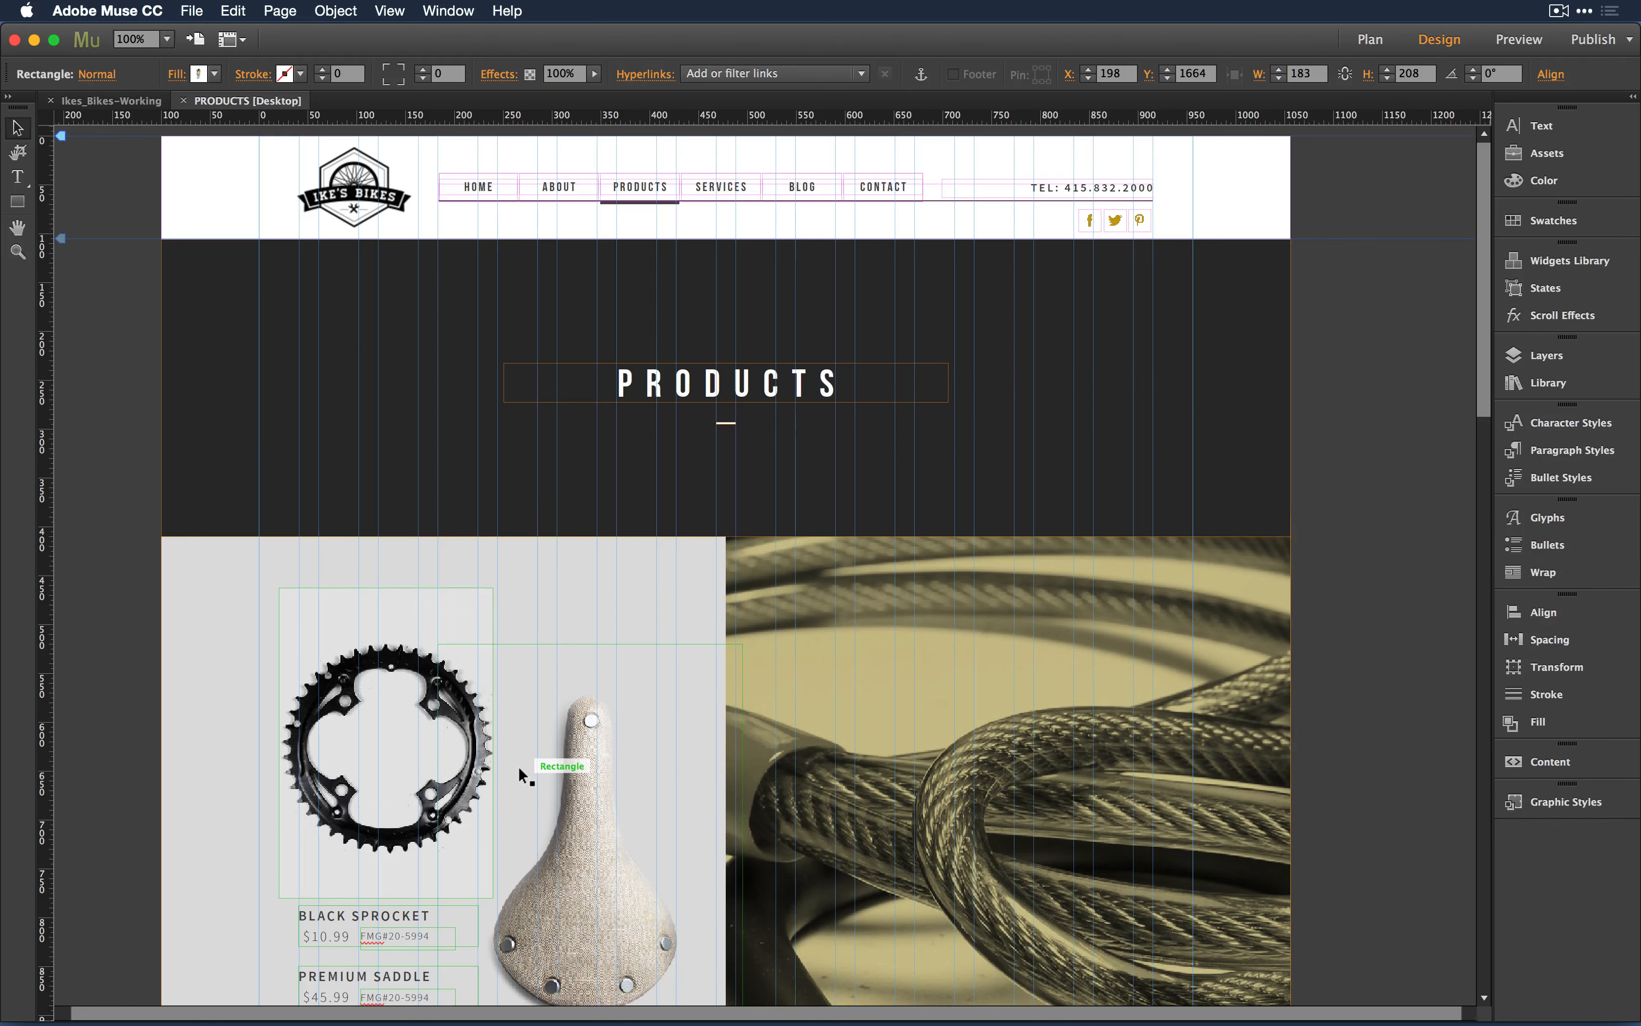
# Step: Return to the Ikes_Bikes-Working site plan and add a blank child page under the HOME page
pyautogui.click(92, 102)
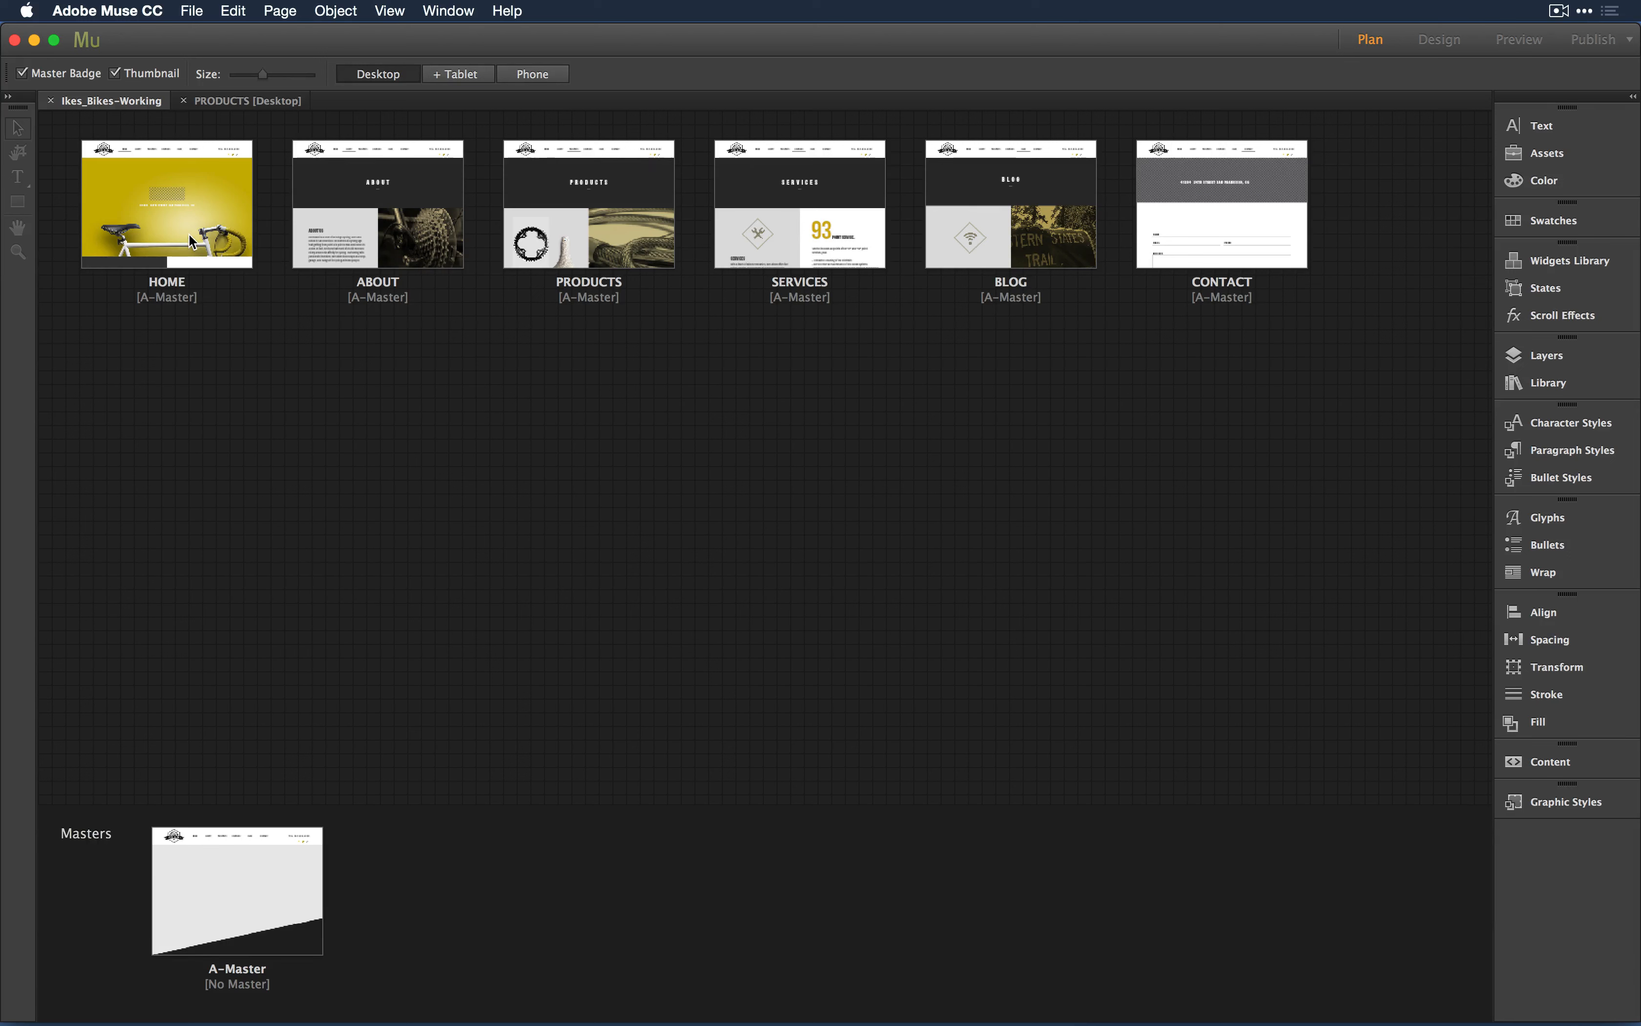
pyautogui.doubleClick(175, 206)
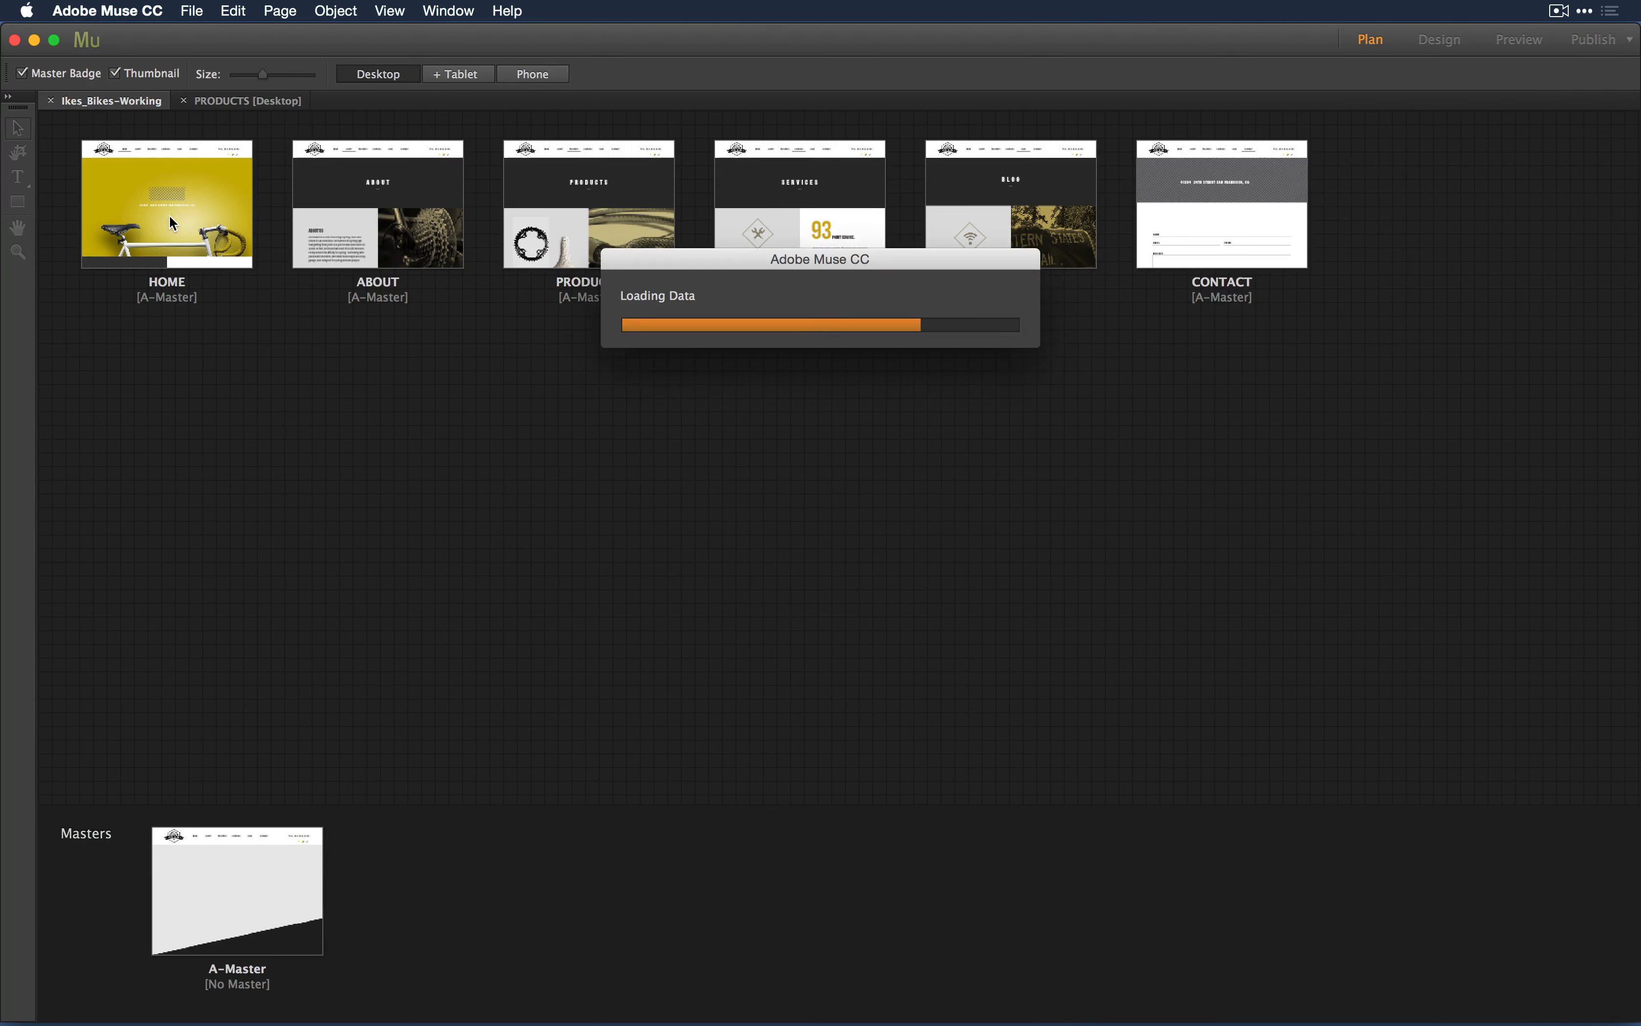
pyautogui.moveTo(169, 215)
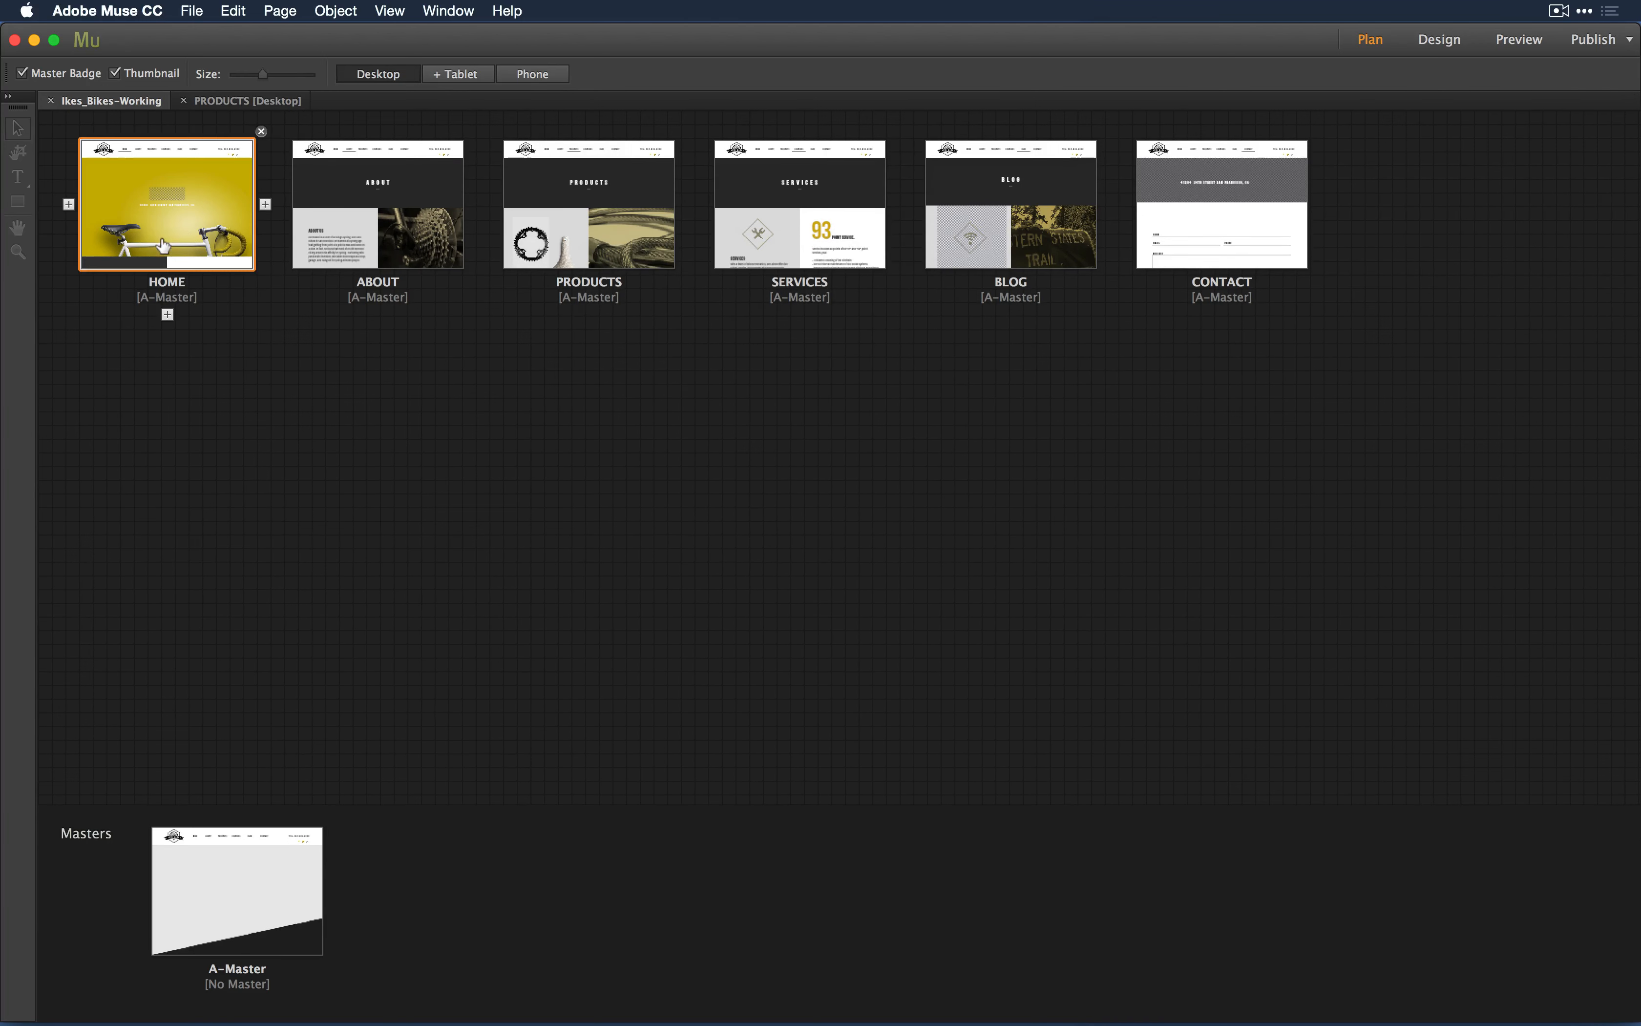
pyautogui.click(168, 315)
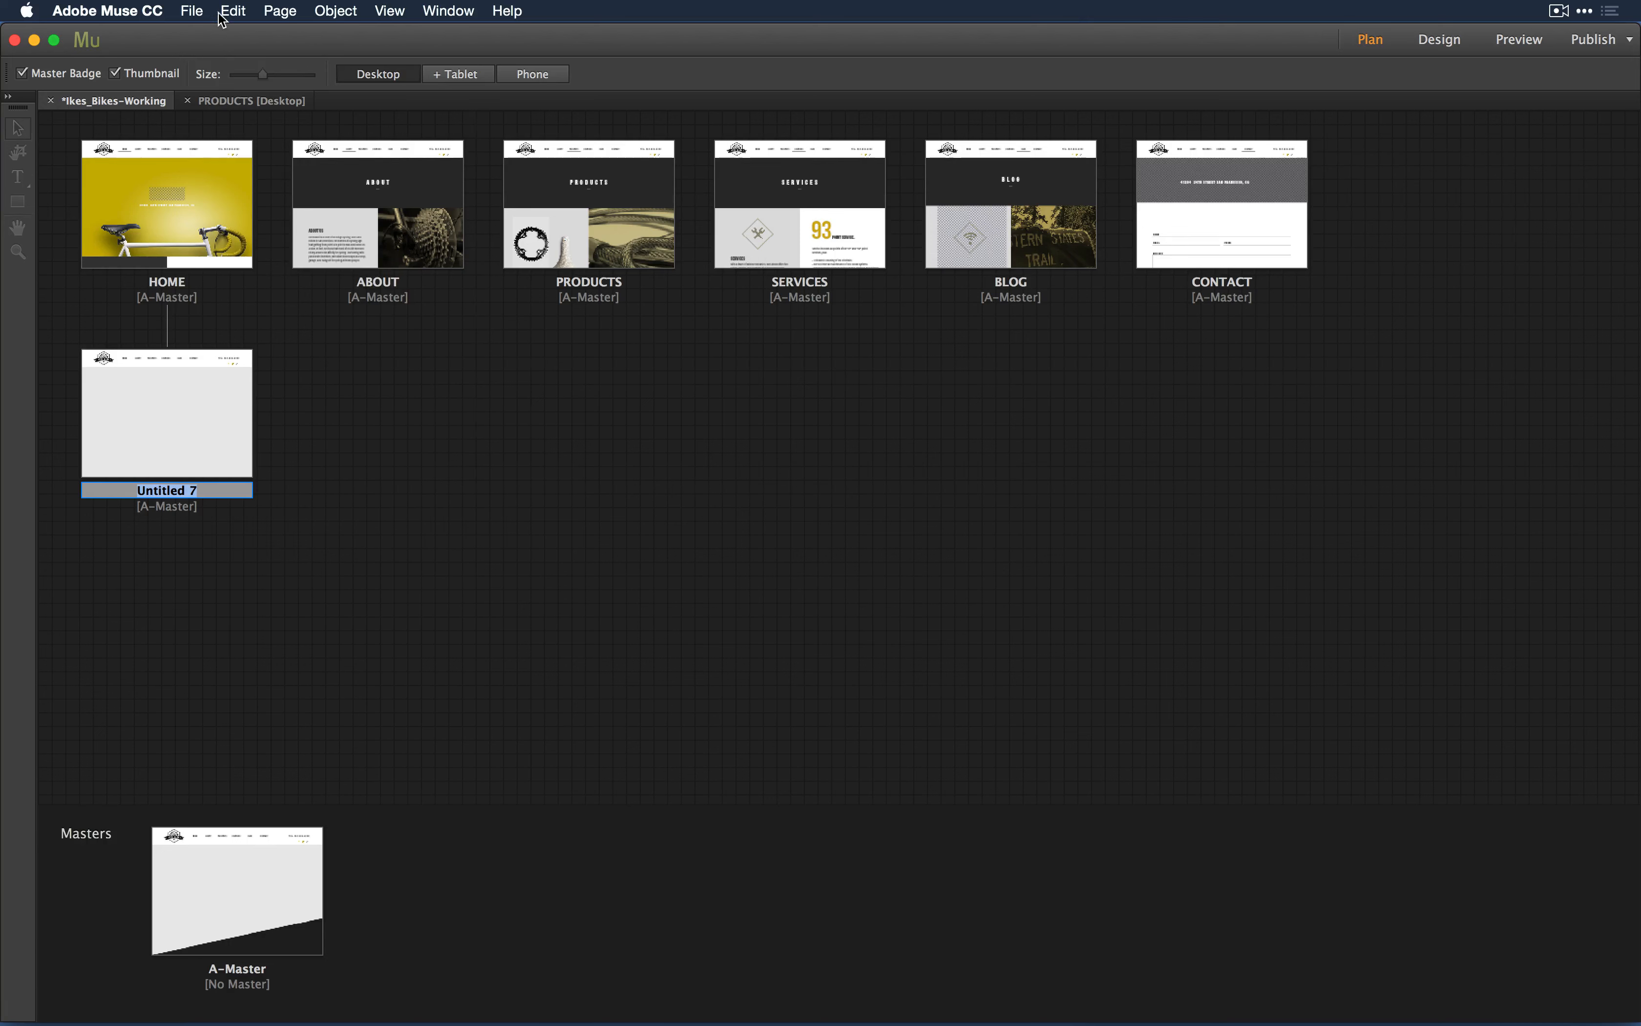
# Step: Review the image resolution options in the site's content properties and keep HiDPI (2x) selected
pyautogui.click(193, 11)
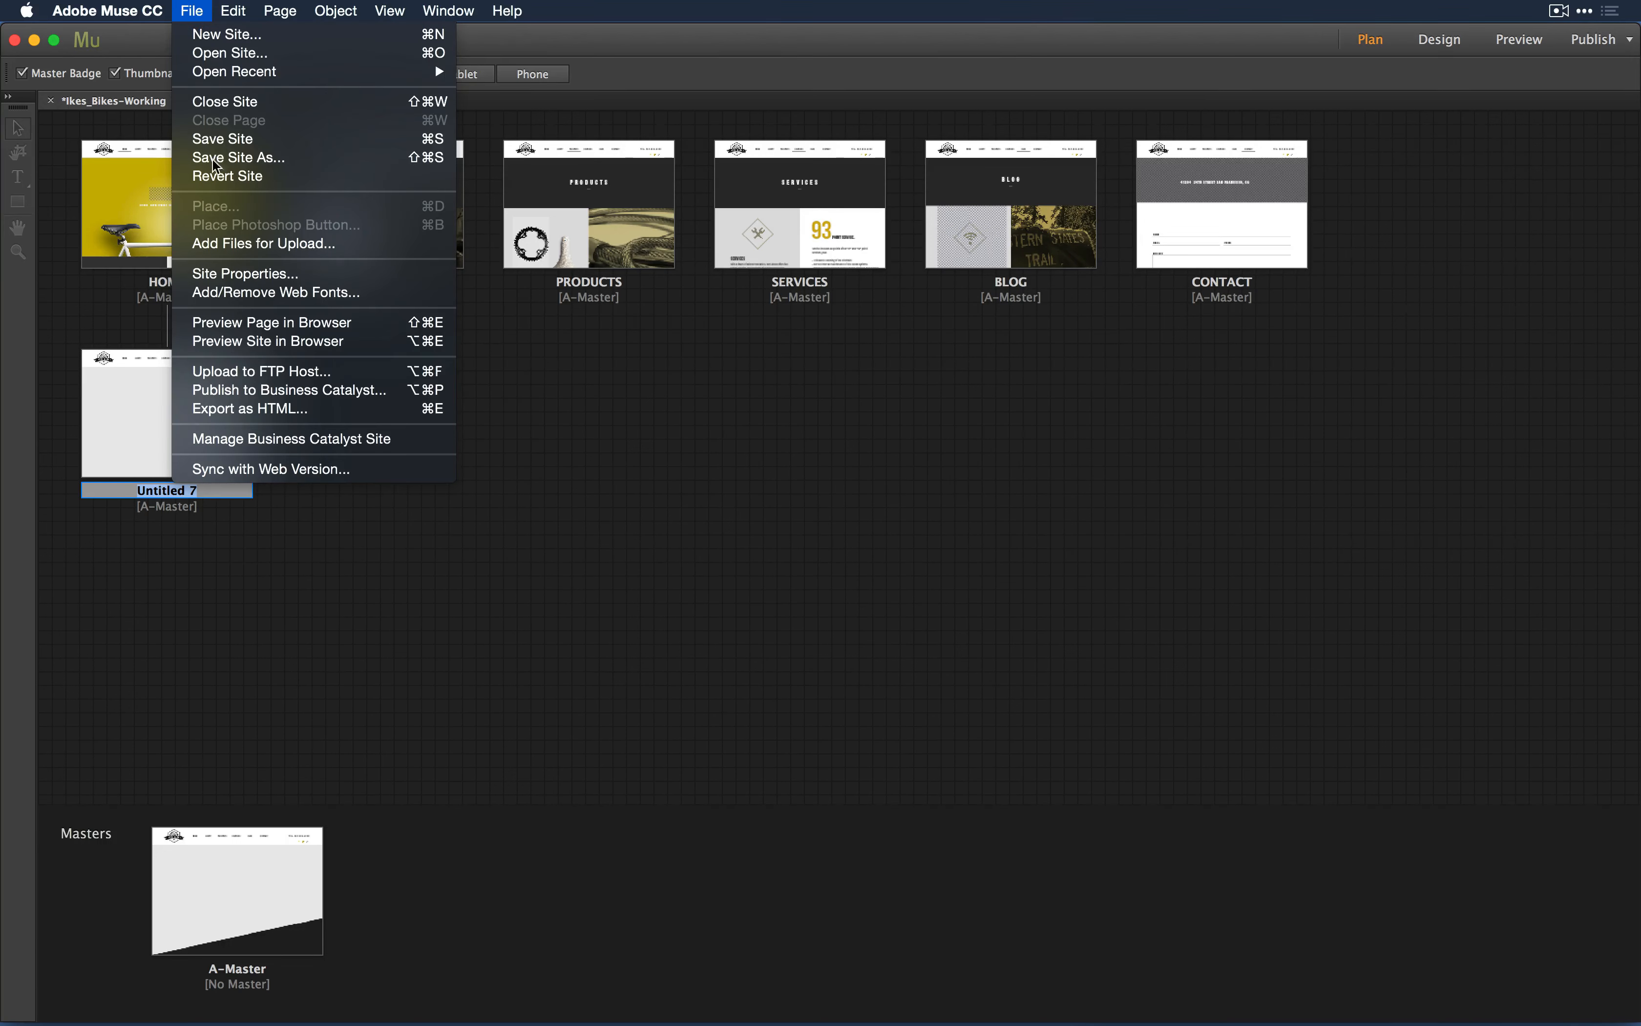
pyautogui.click(232, 272)
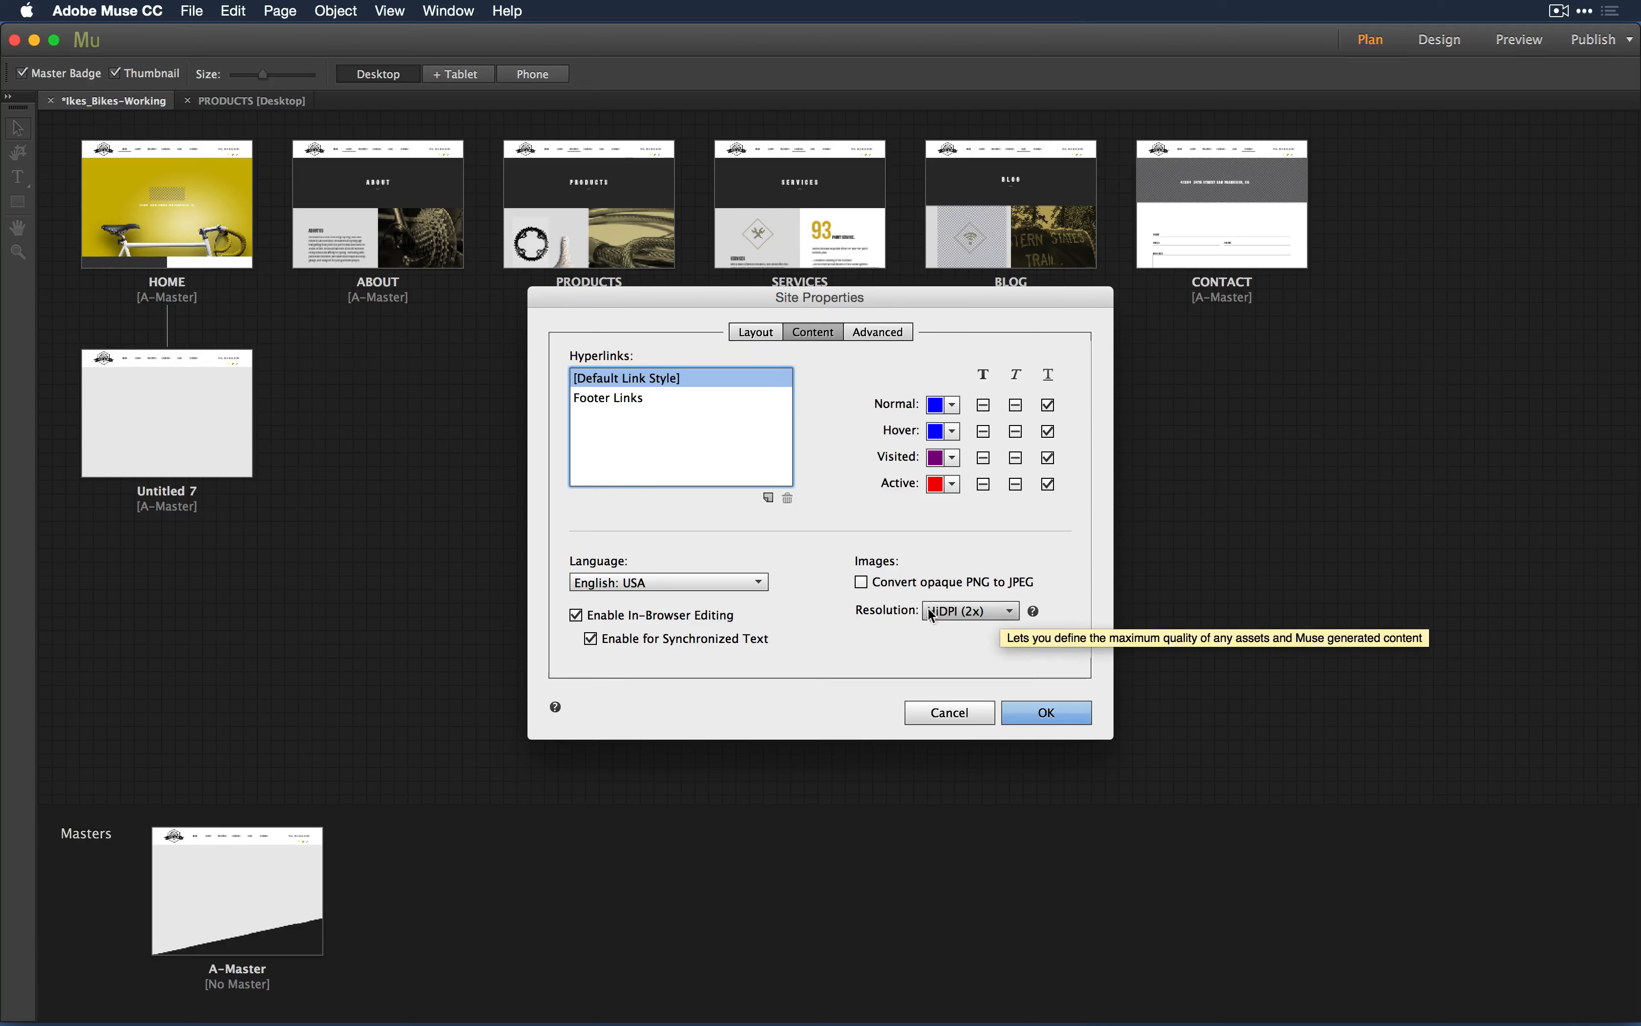
pyautogui.click(979, 612)
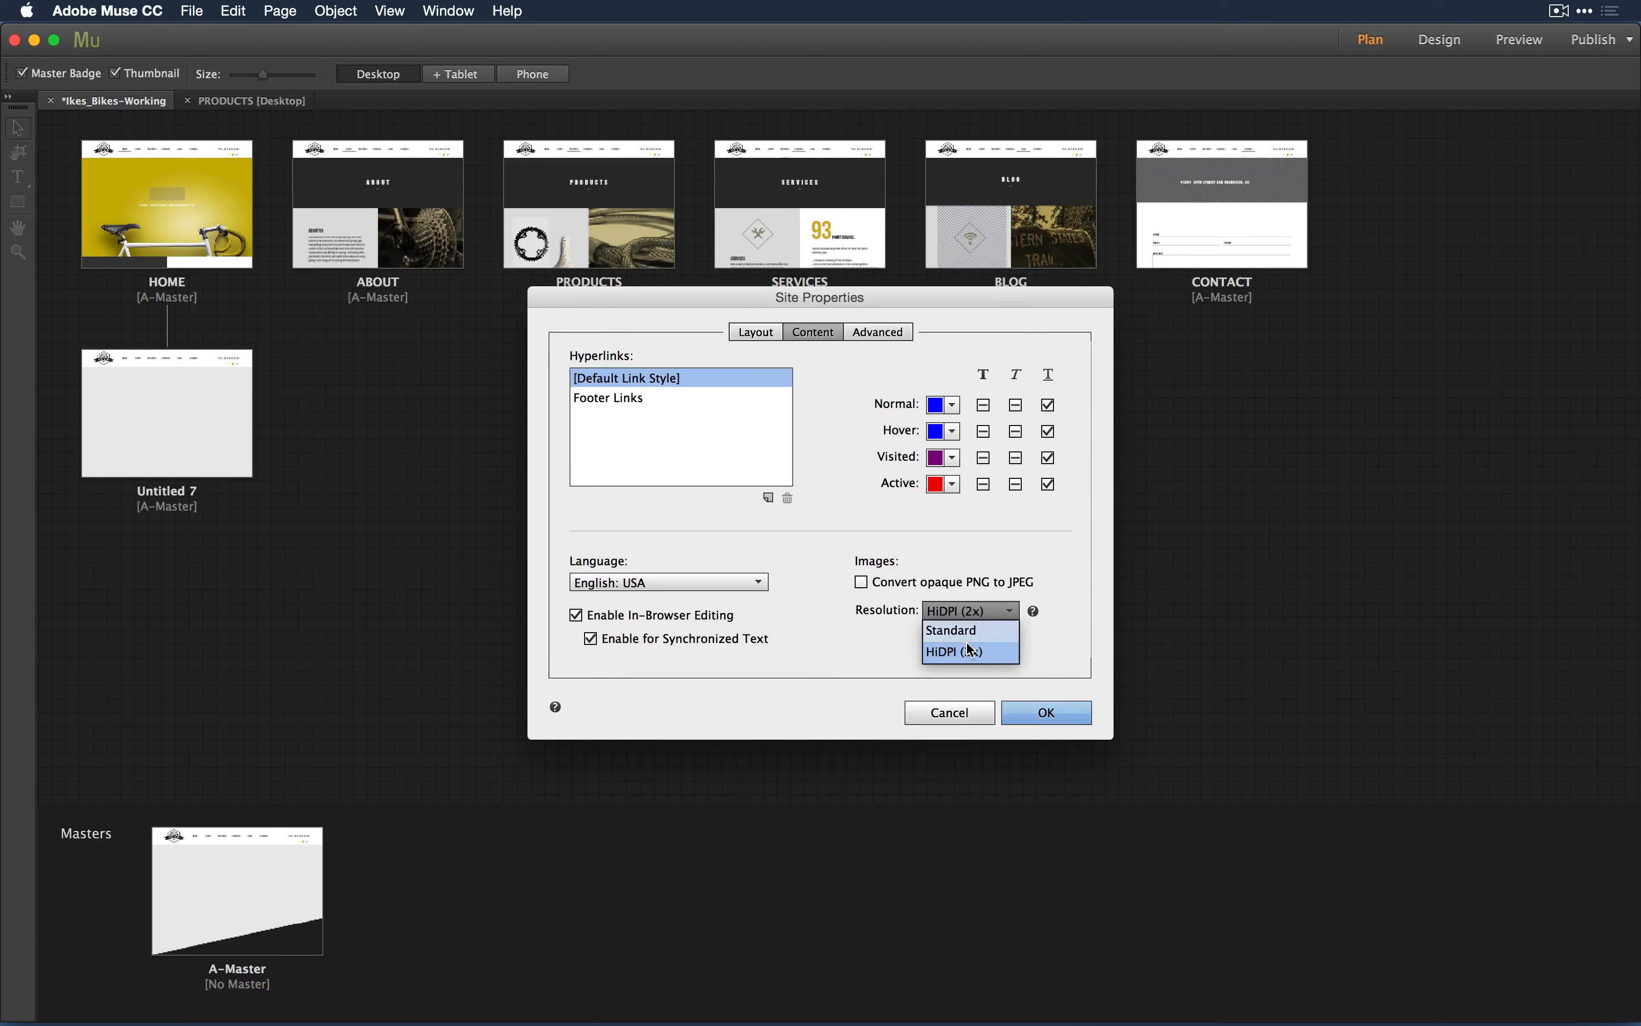
pyautogui.click(1055, 626)
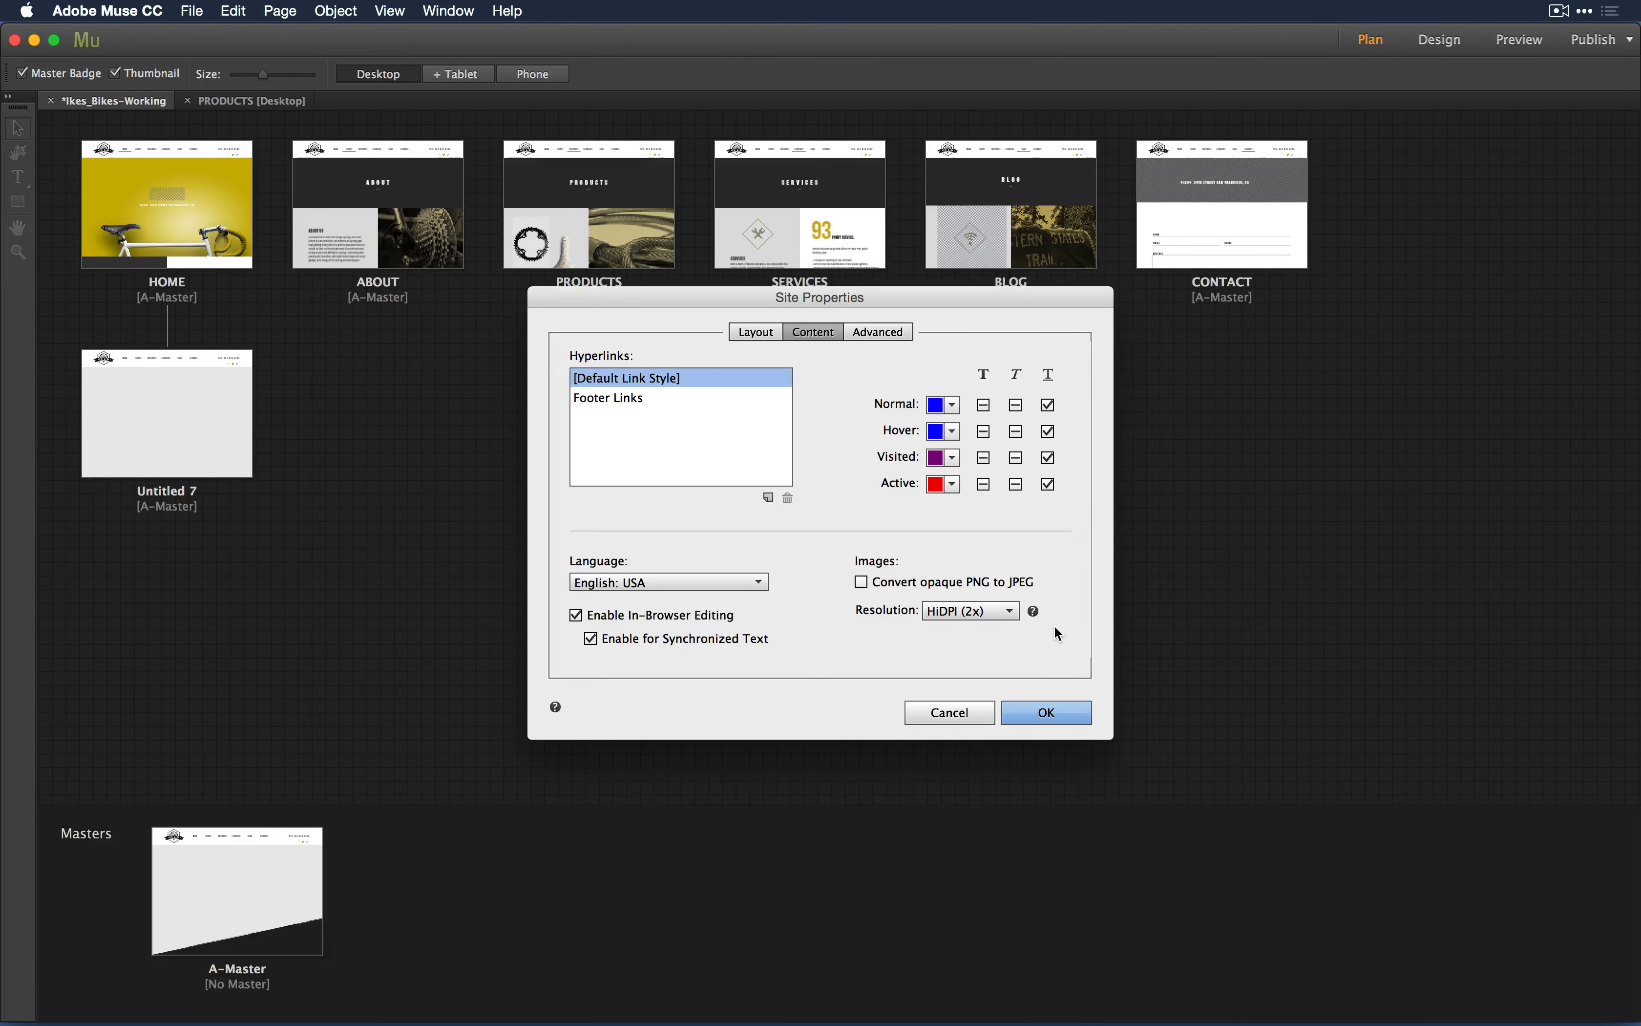
pyautogui.click(1046, 712)
# Step: Open the blank child page of HOME in design view and hide its guides
pyautogui.doubleClick(170, 429)
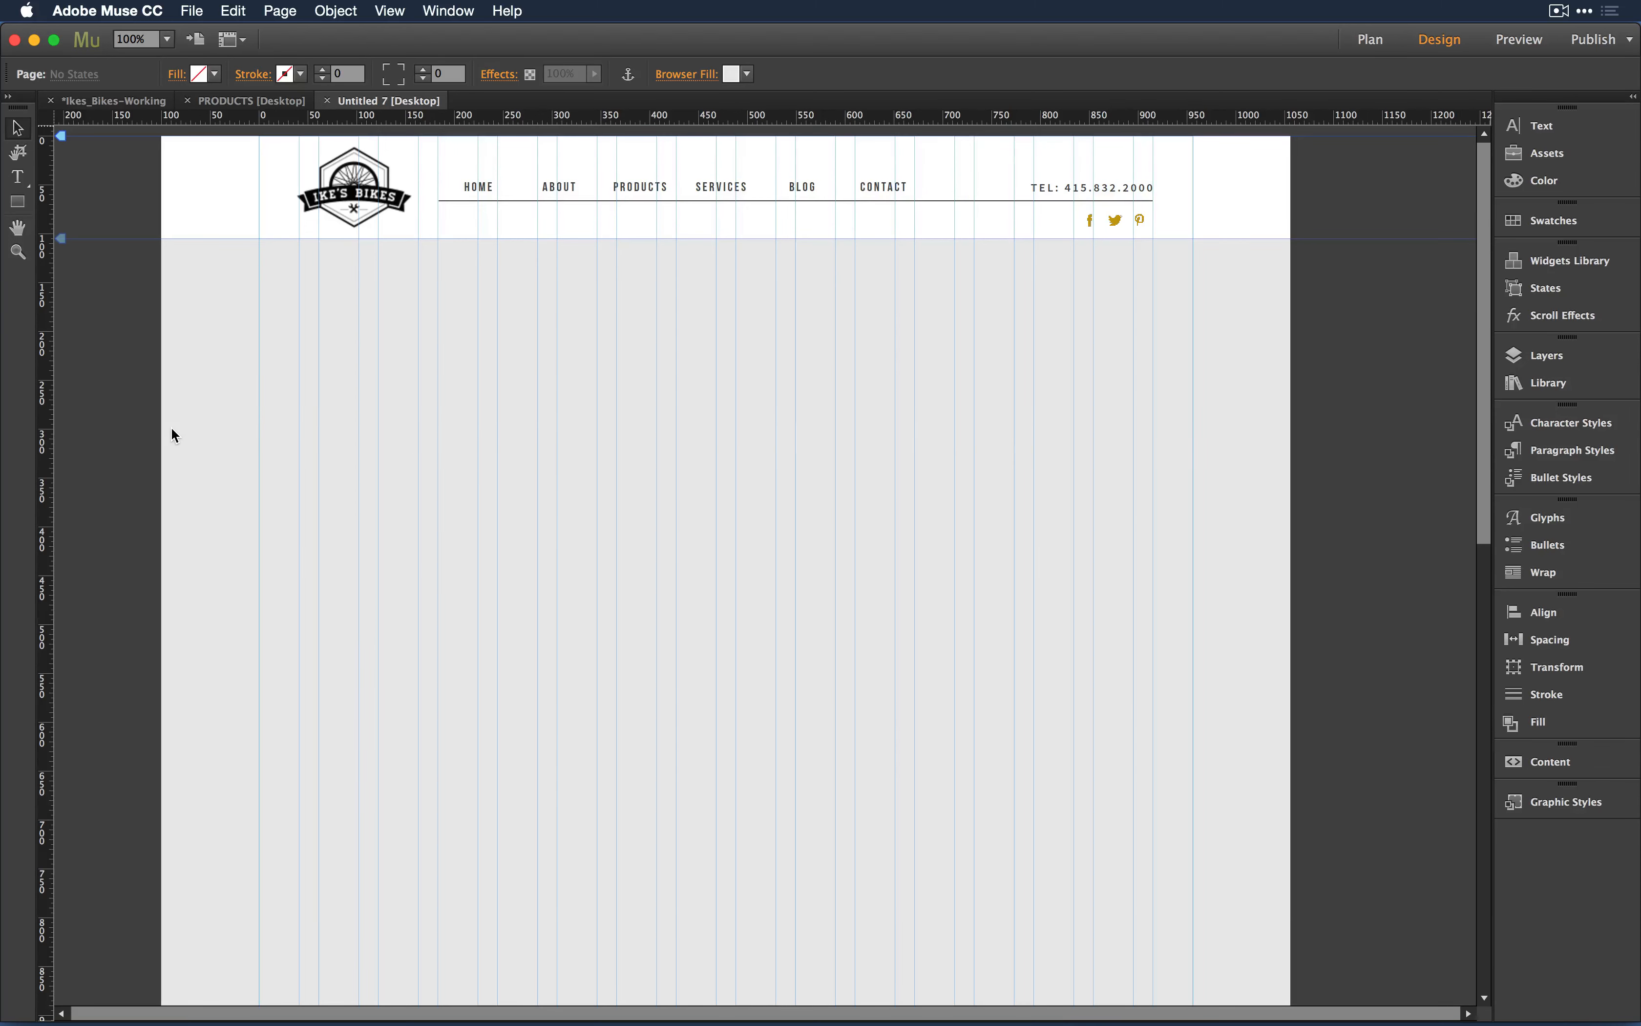
pyautogui.press('super+semicolon')
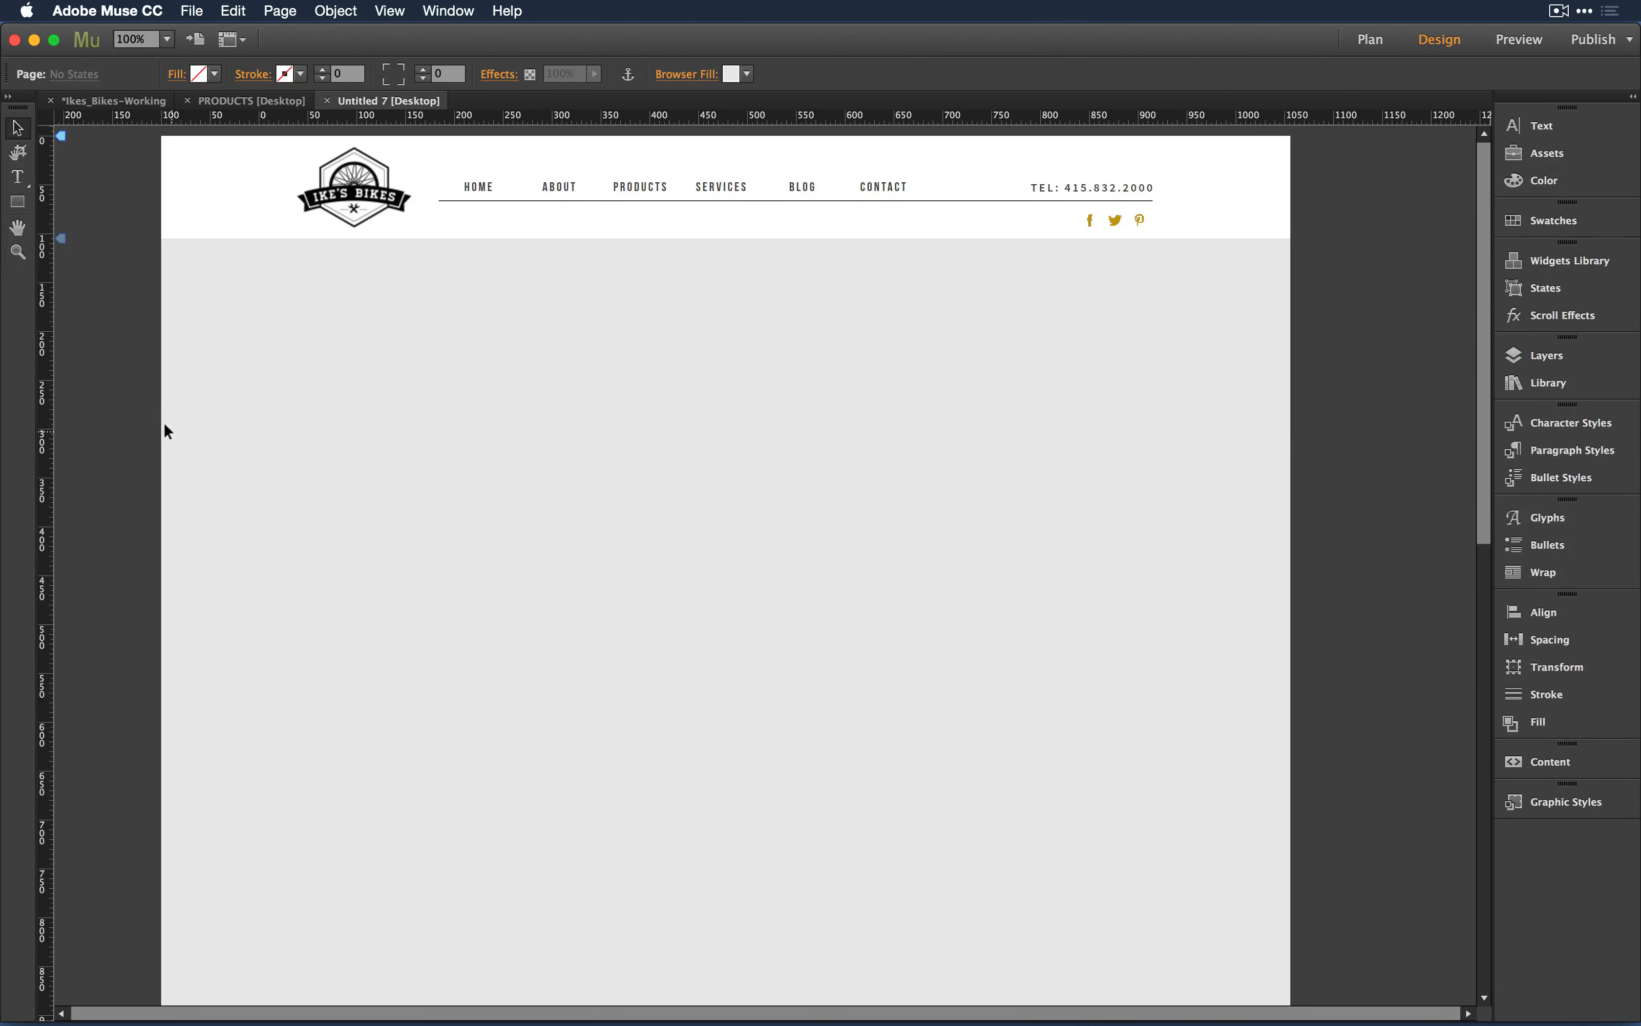
# Step: Switch to Evernote and review the research links in the note "Muse Jam: Optimizing Content for HiDPI Devices"
pyautogui.press('super+Tab')
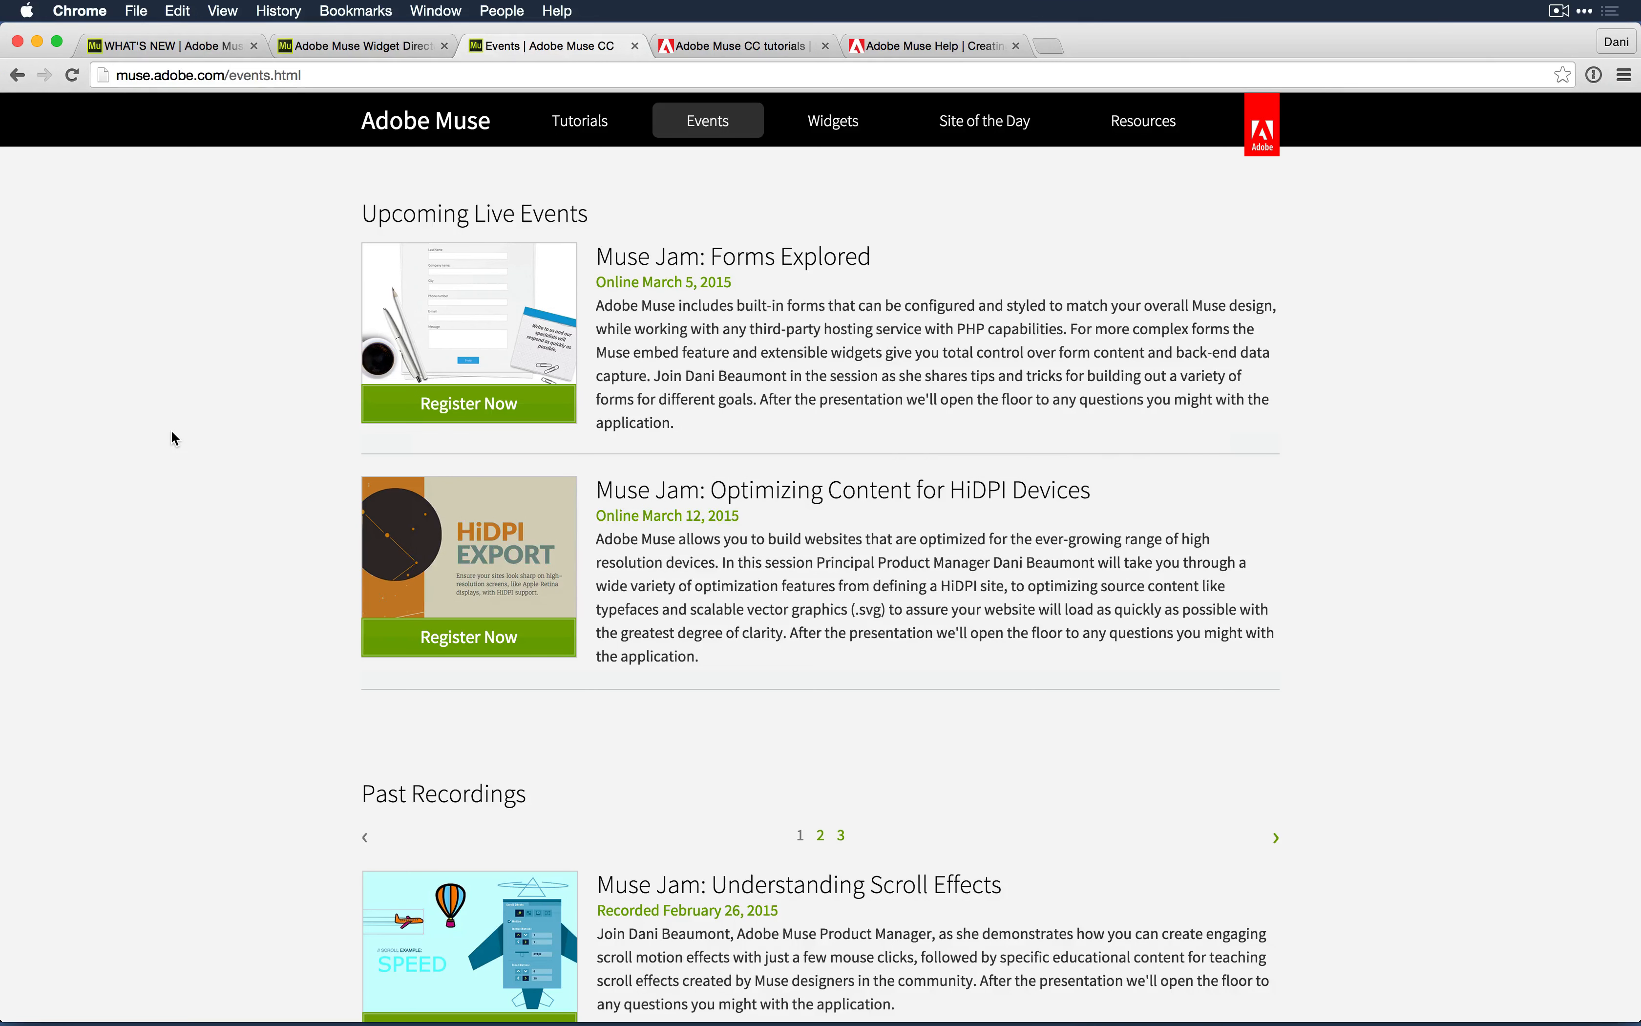
pyautogui.press('super+Tab')
pyautogui.press('super+Tab')
pyautogui.press('super+Tab')
pyautogui.press('super+Tab')
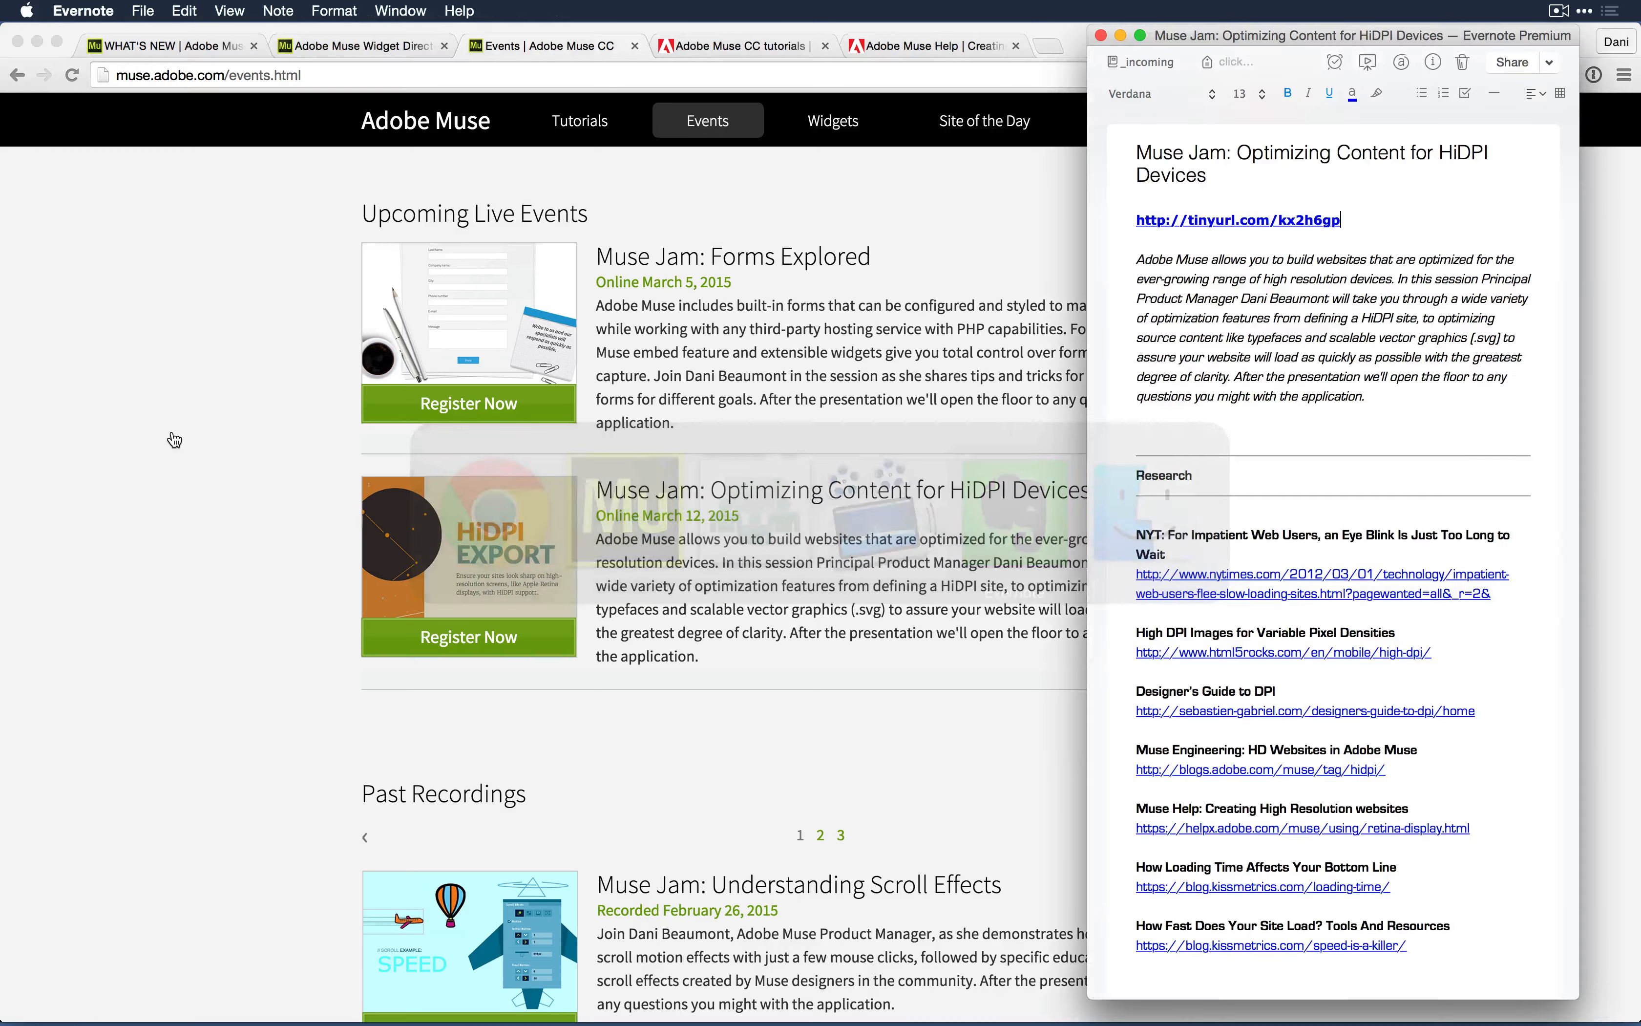
pyautogui.scroll(-2, 1368, 534)
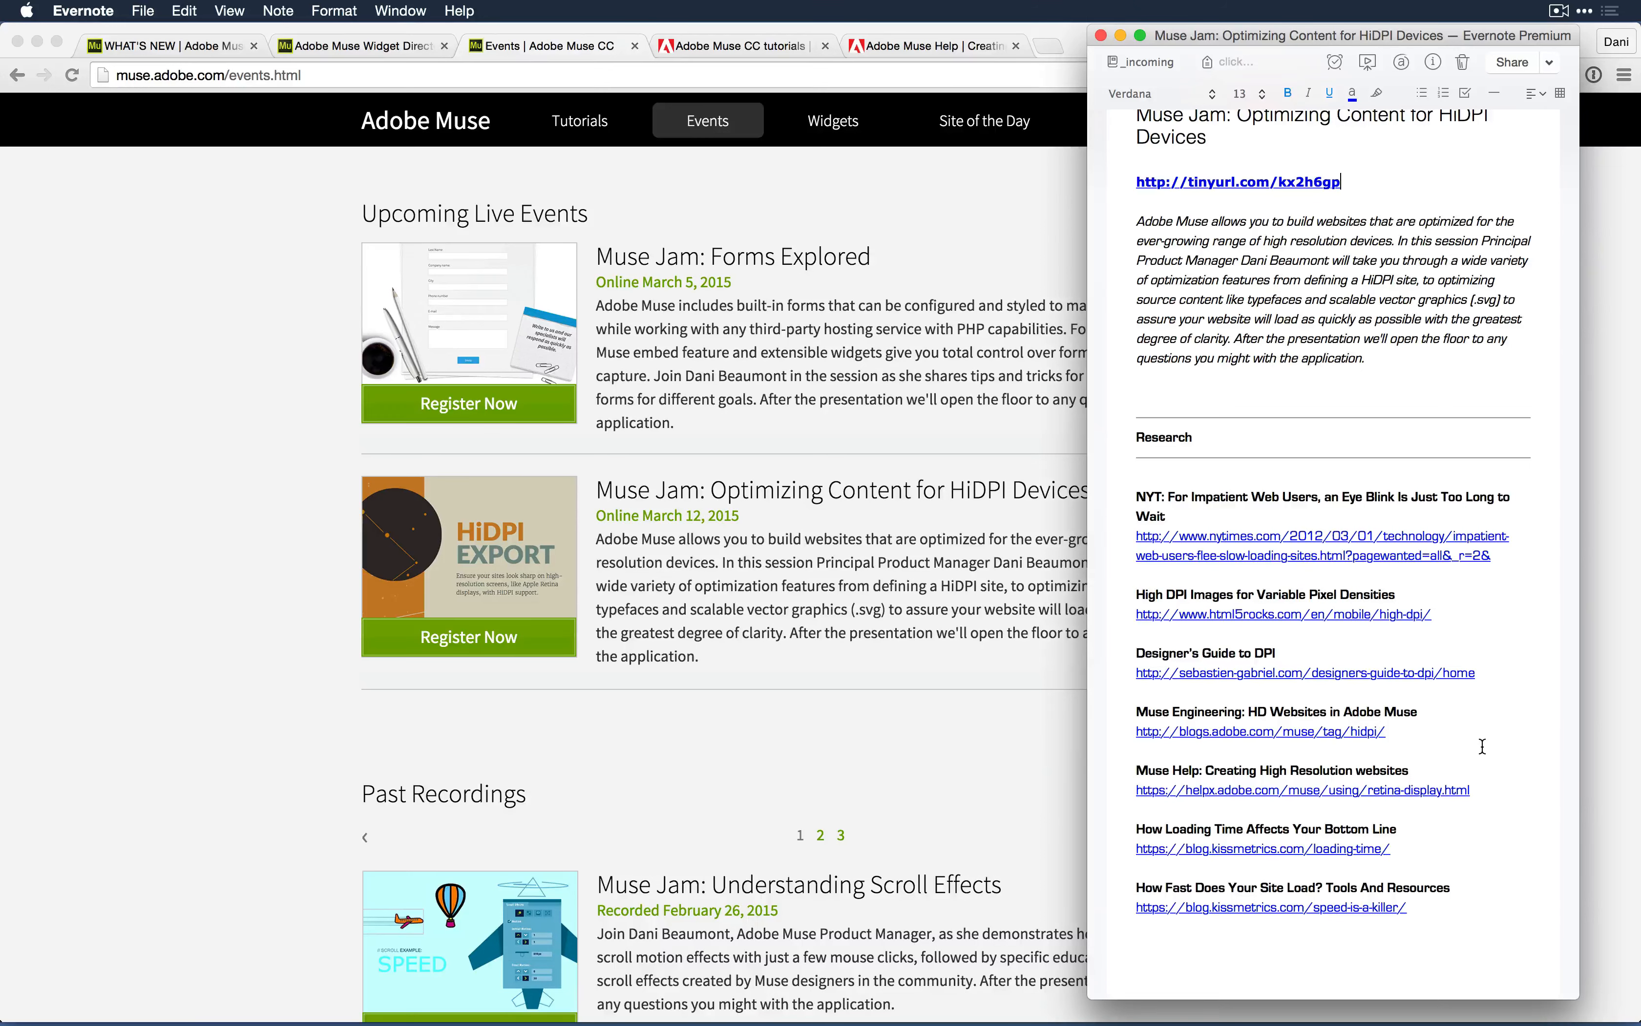
pyautogui.click(267, 700)
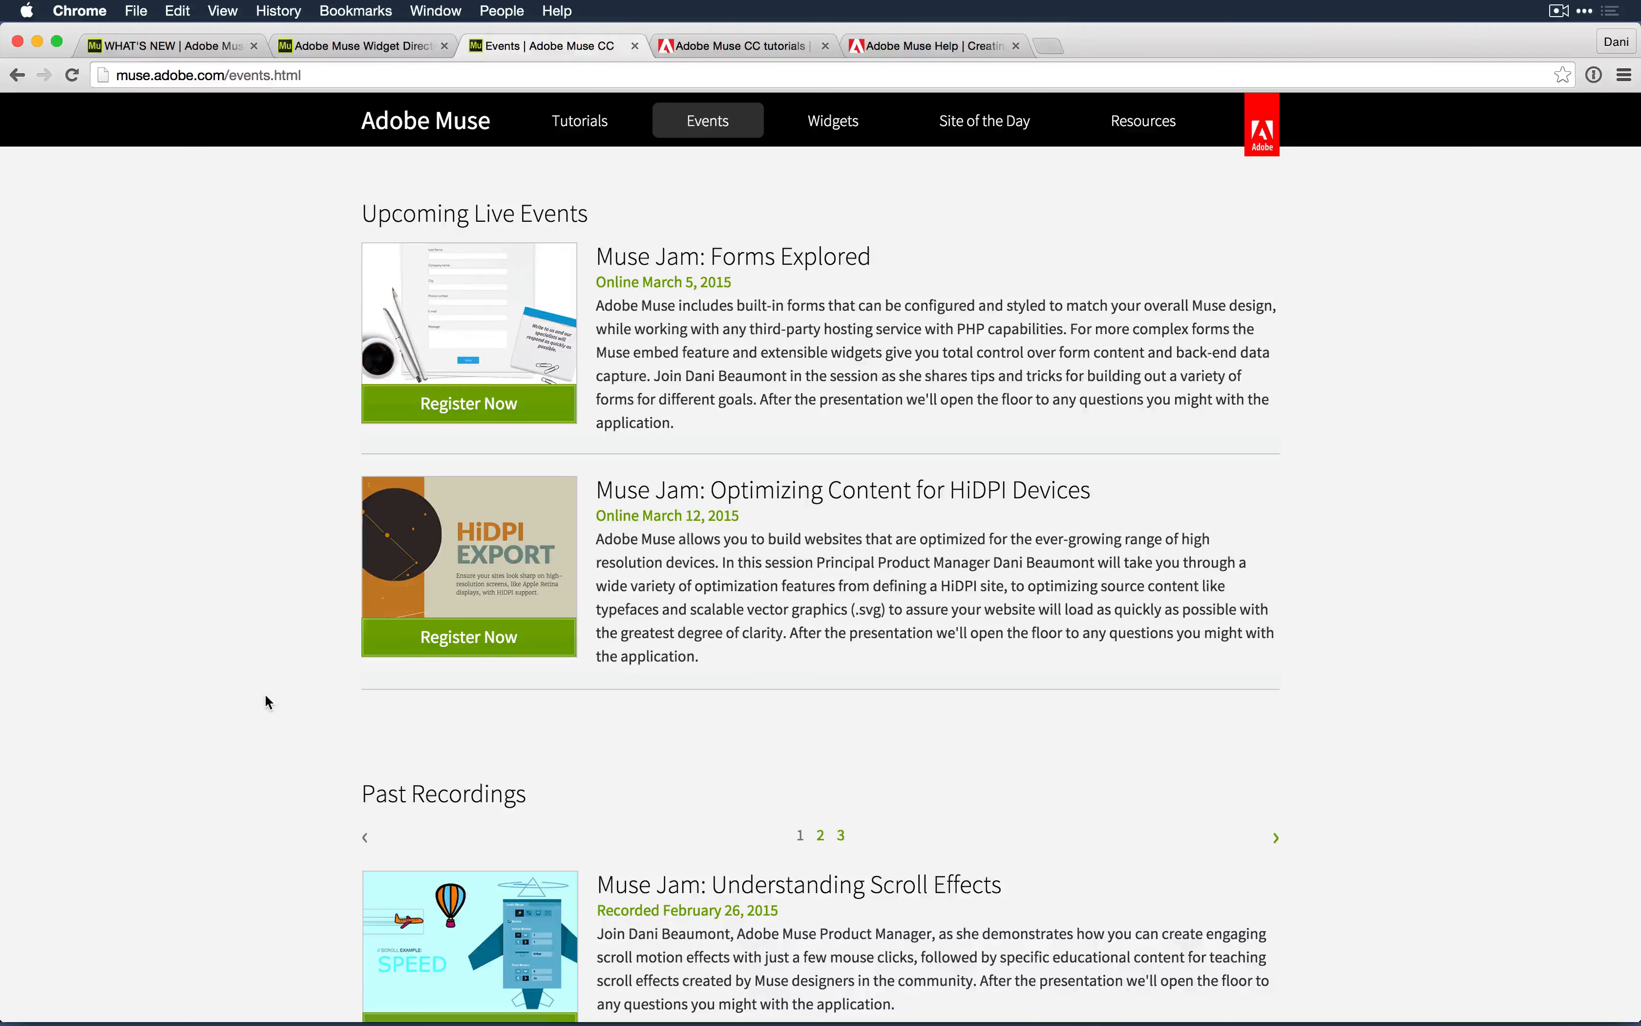
# Step: Switch back to Adobe Muse, start placing a file on the page and show the HiDPI_Buttons_Switches folder as icons
pyautogui.press('super+Tab')
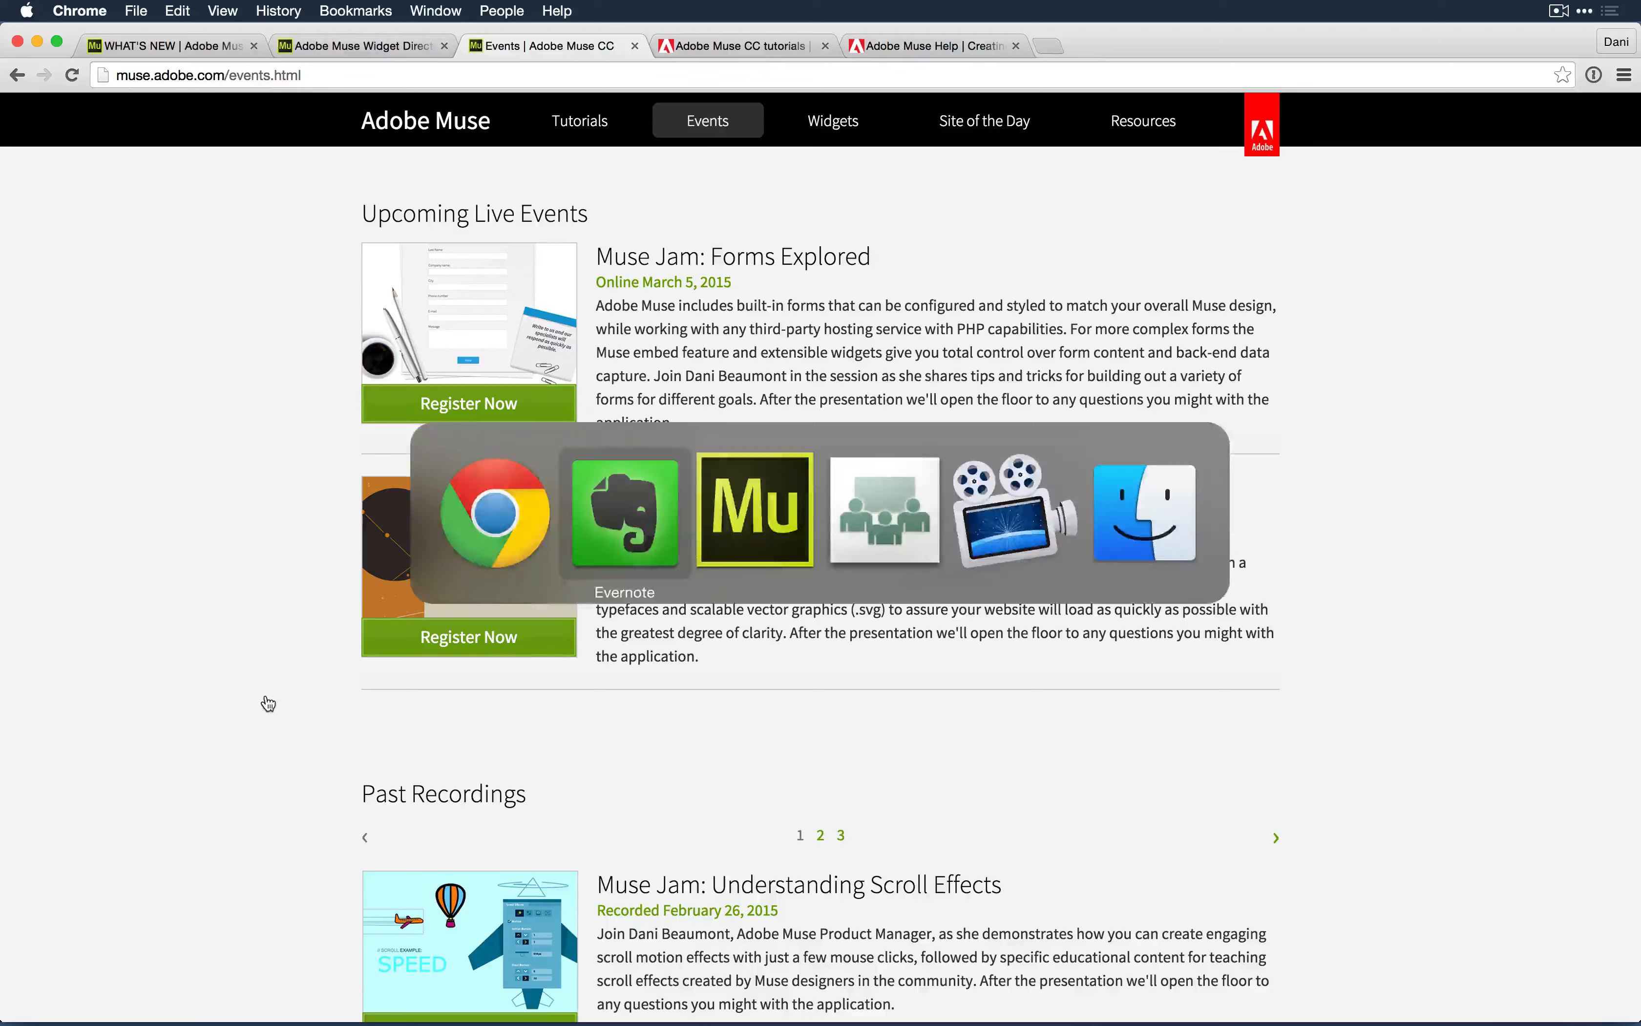
pyautogui.press('super+Tab')
pyautogui.press('super+Tab')
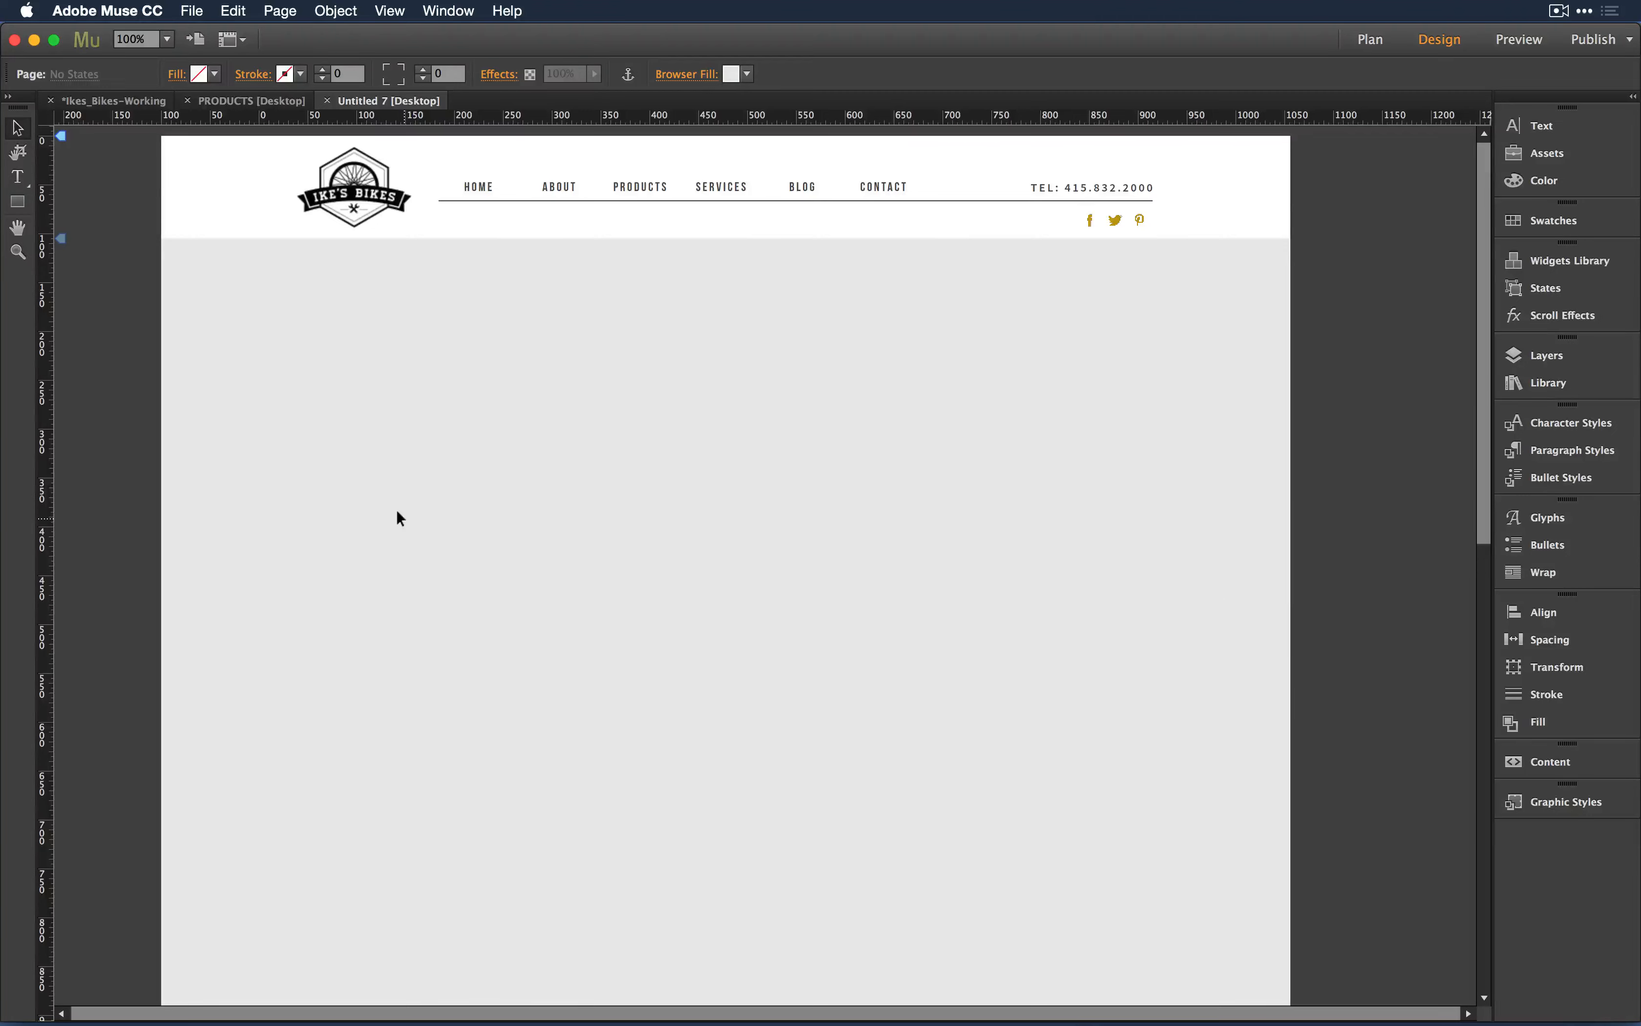
pyautogui.click(192, 10)
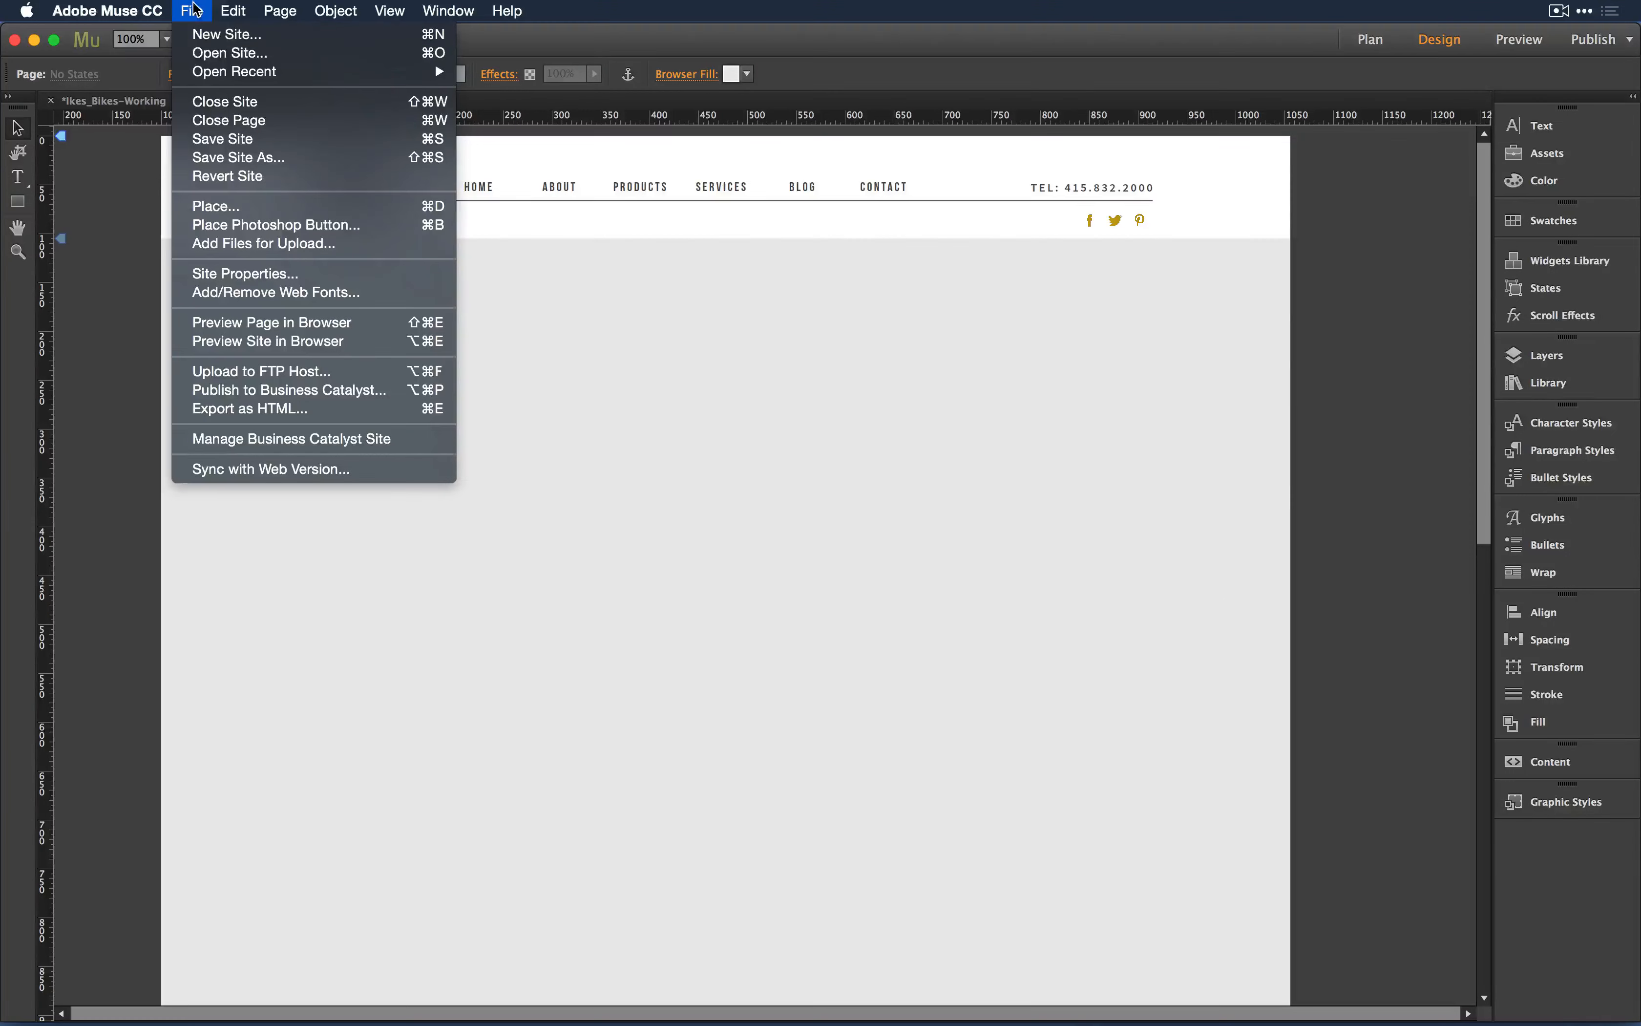
pyautogui.click(243, 206)
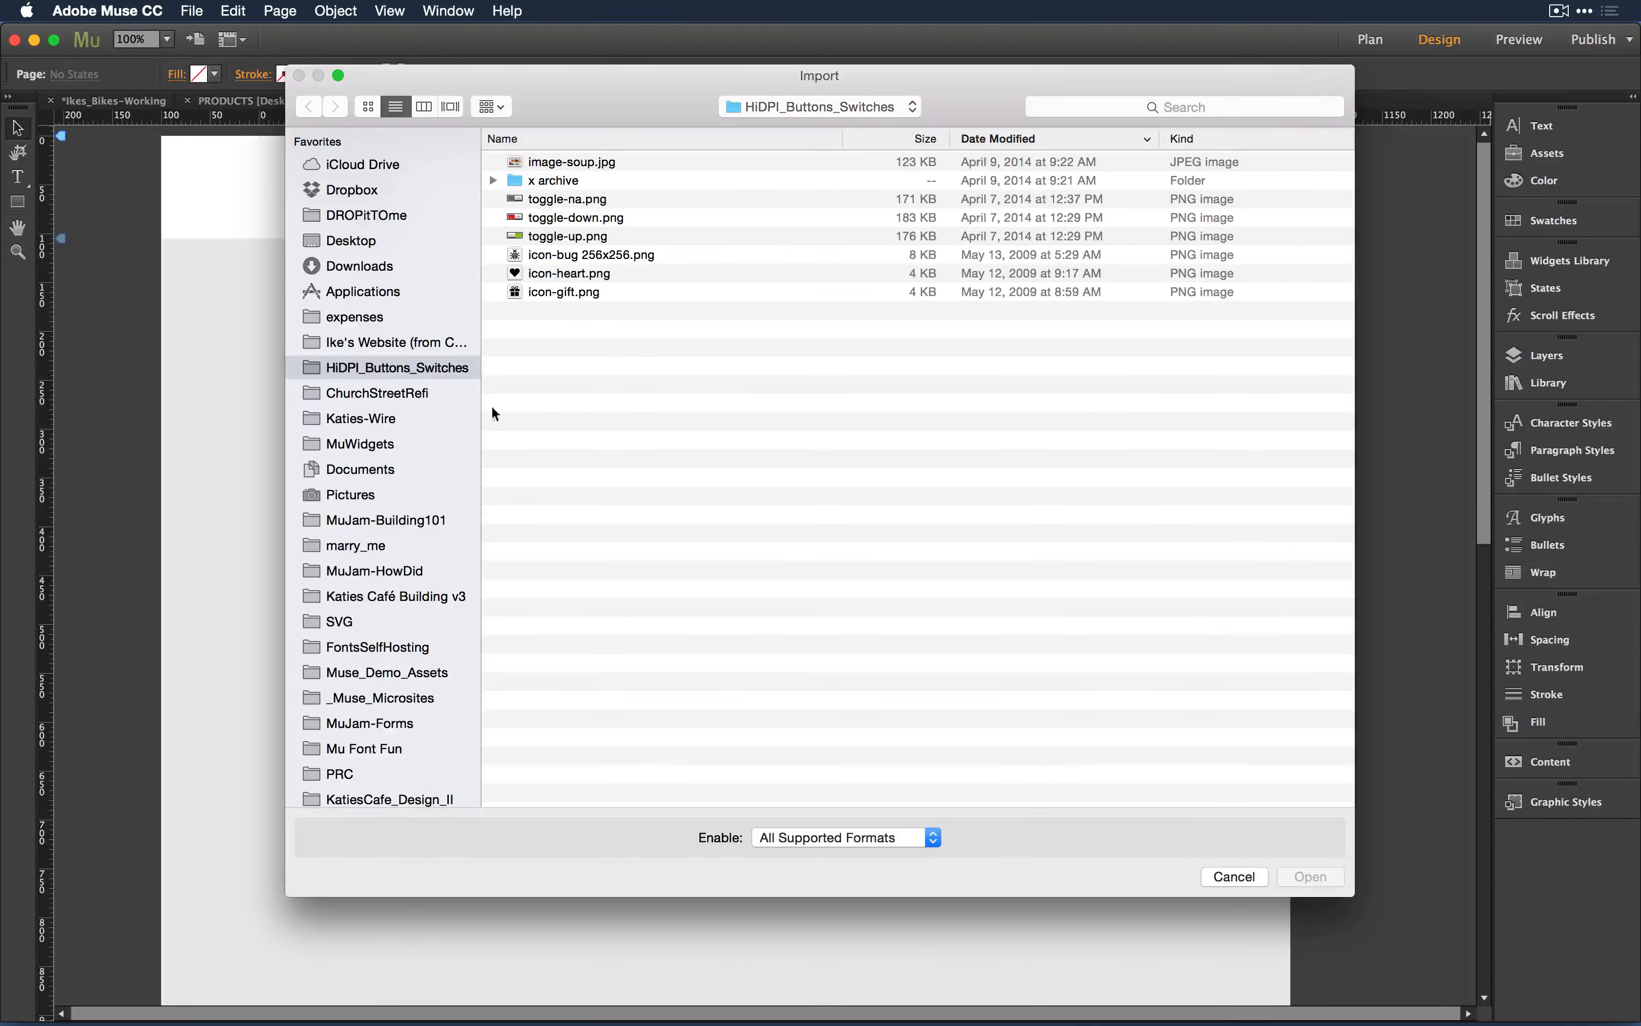
pyautogui.click(368, 107)
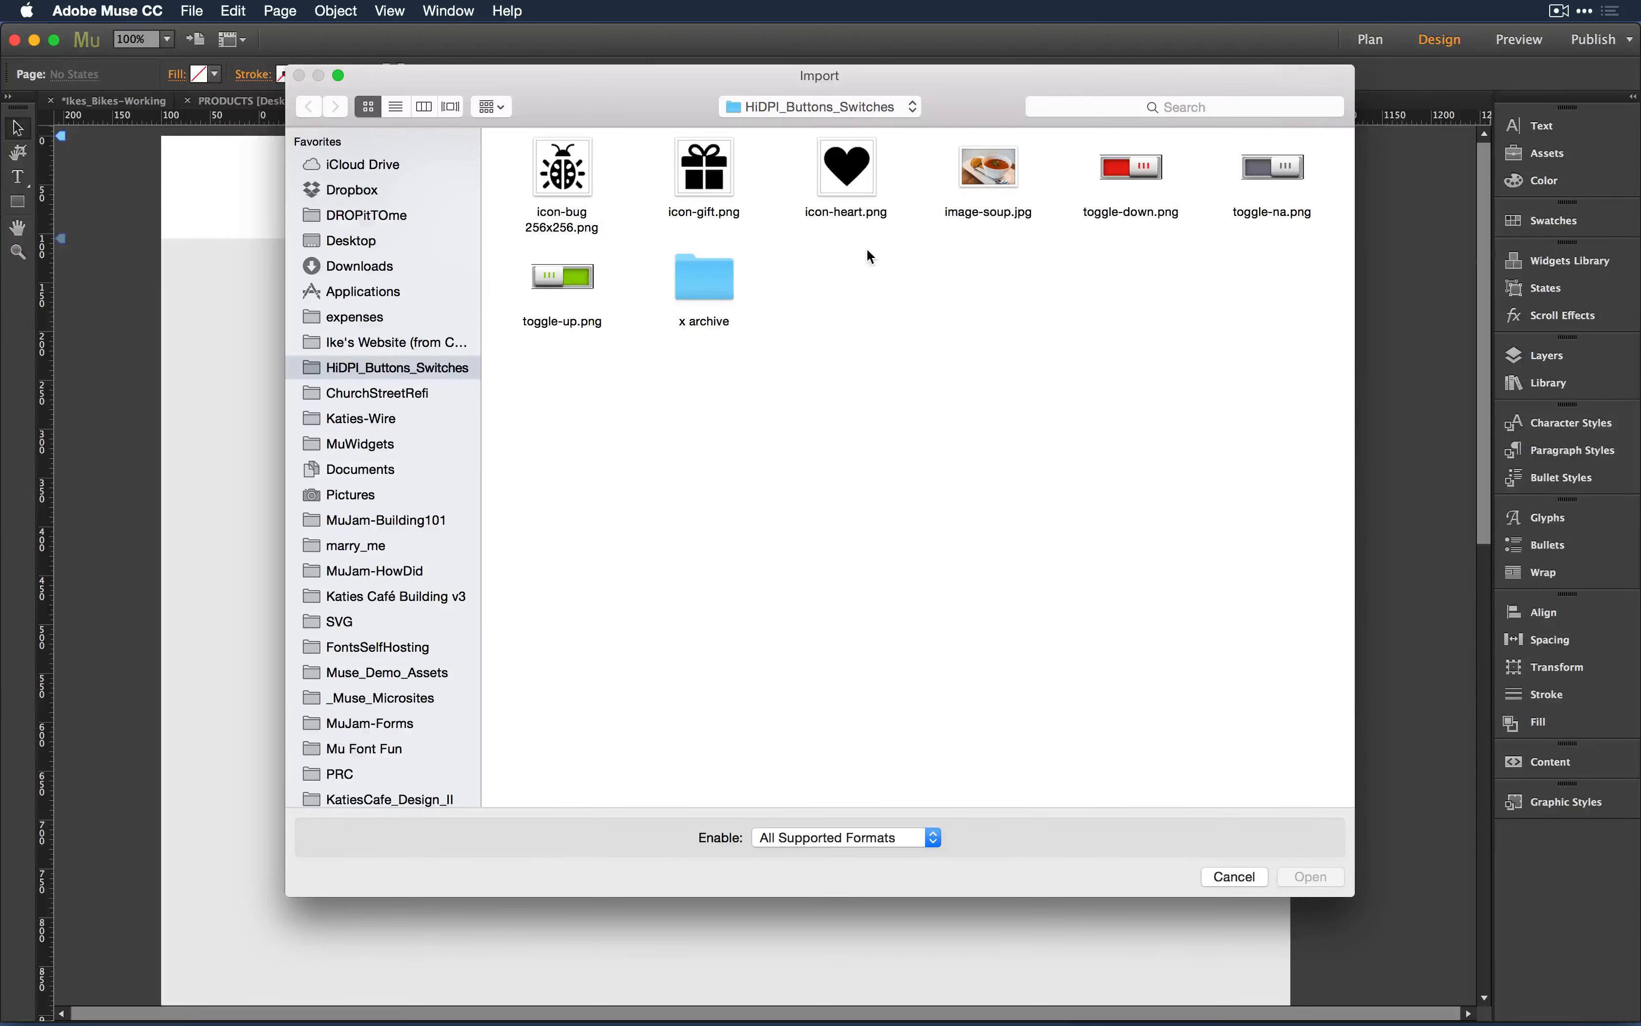
# Step: Preview image-soup.jpg and the bug, gift and heart icon PNGs, finishing with icon-bug 256x256.png selected
pyautogui.click(1010, 169)
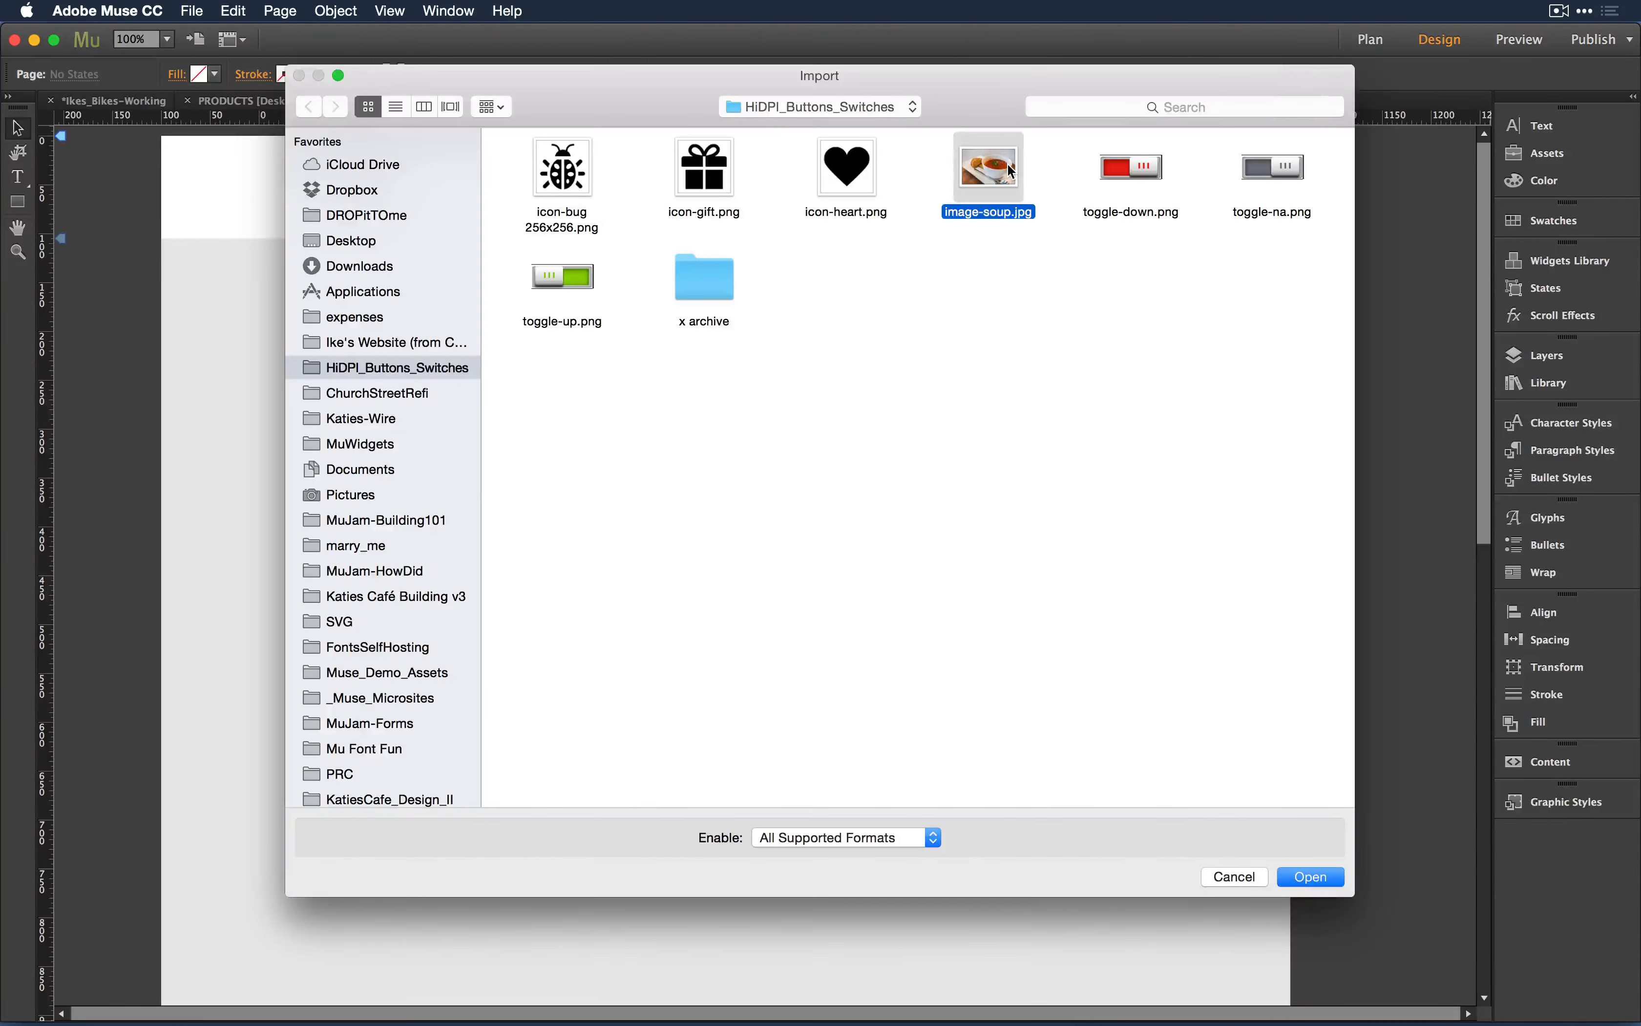
pyautogui.press('space')
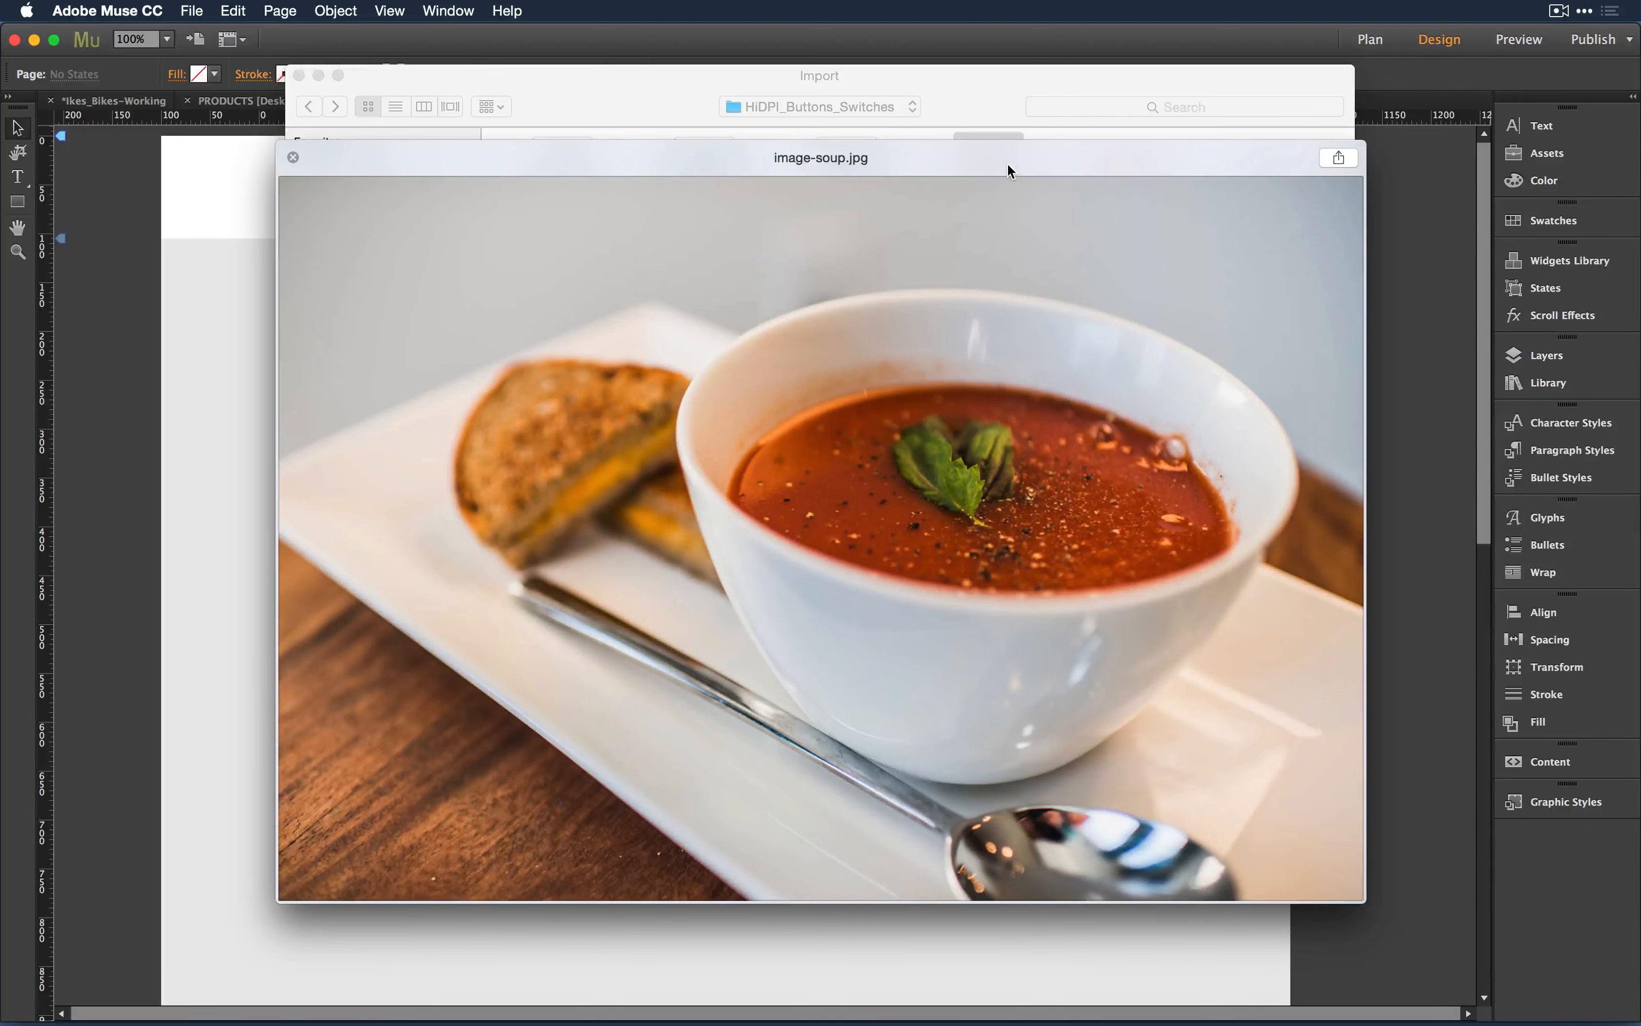
pyautogui.click(291, 157)
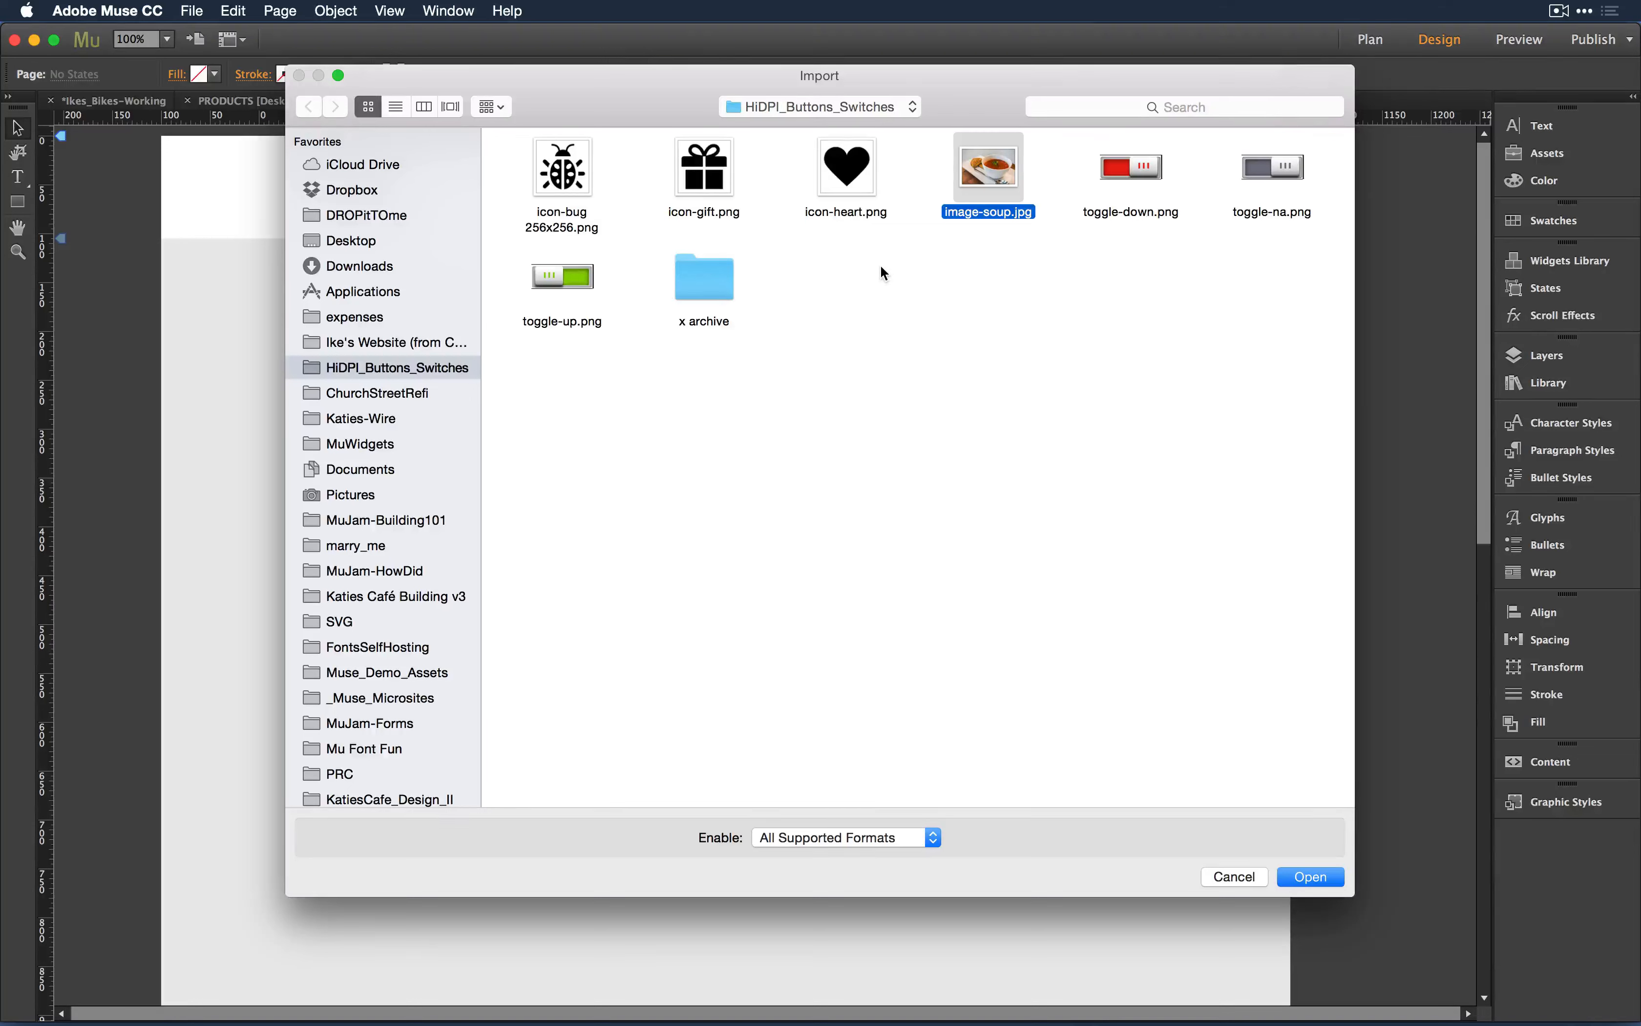
pyautogui.click(557, 169)
pyautogui.press('space')
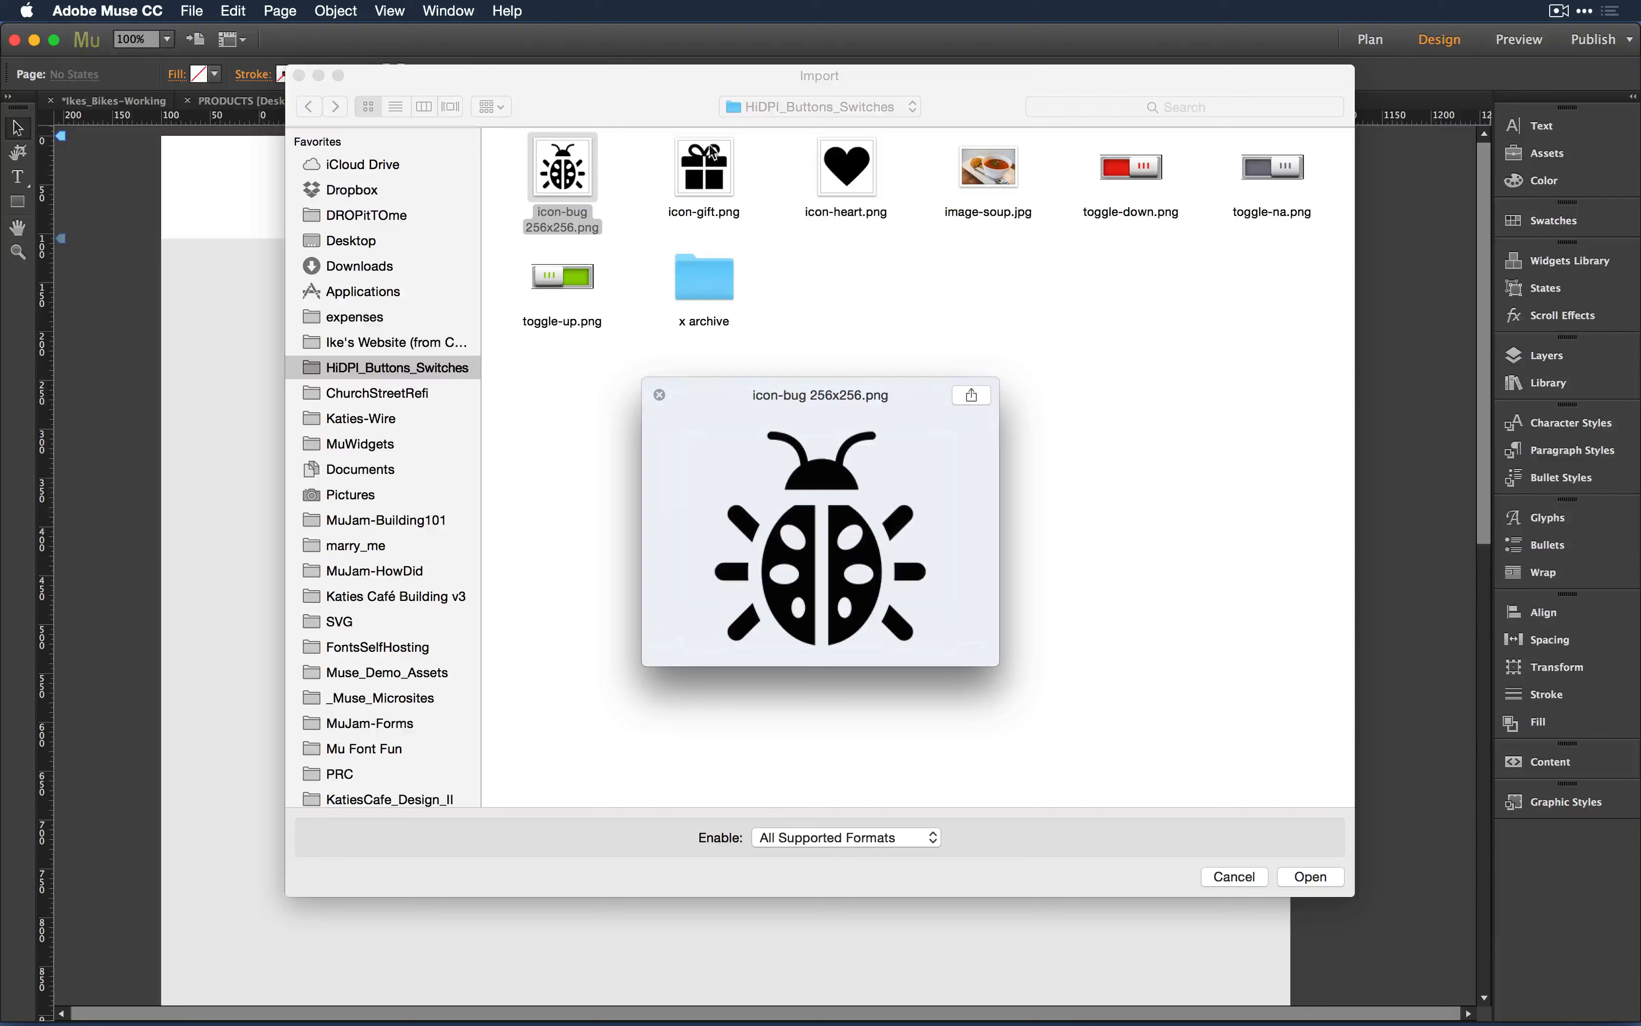
pyautogui.click(711, 169)
pyautogui.press('space')
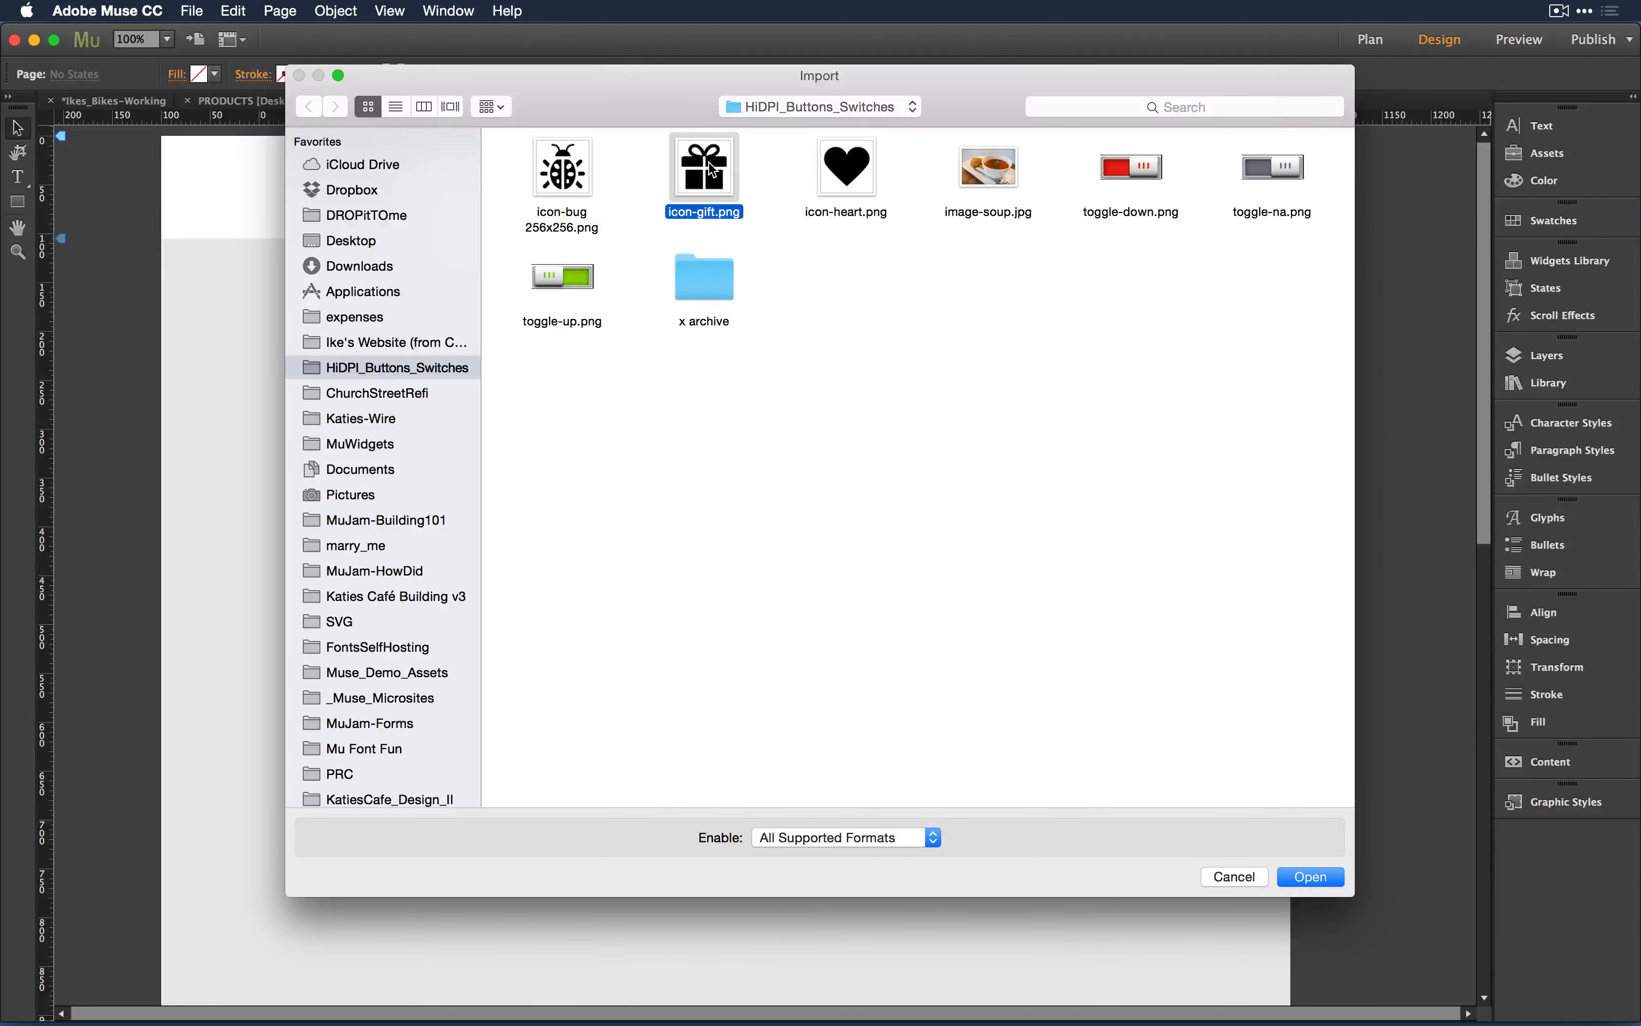
pyautogui.click(849, 157)
pyautogui.press('space')
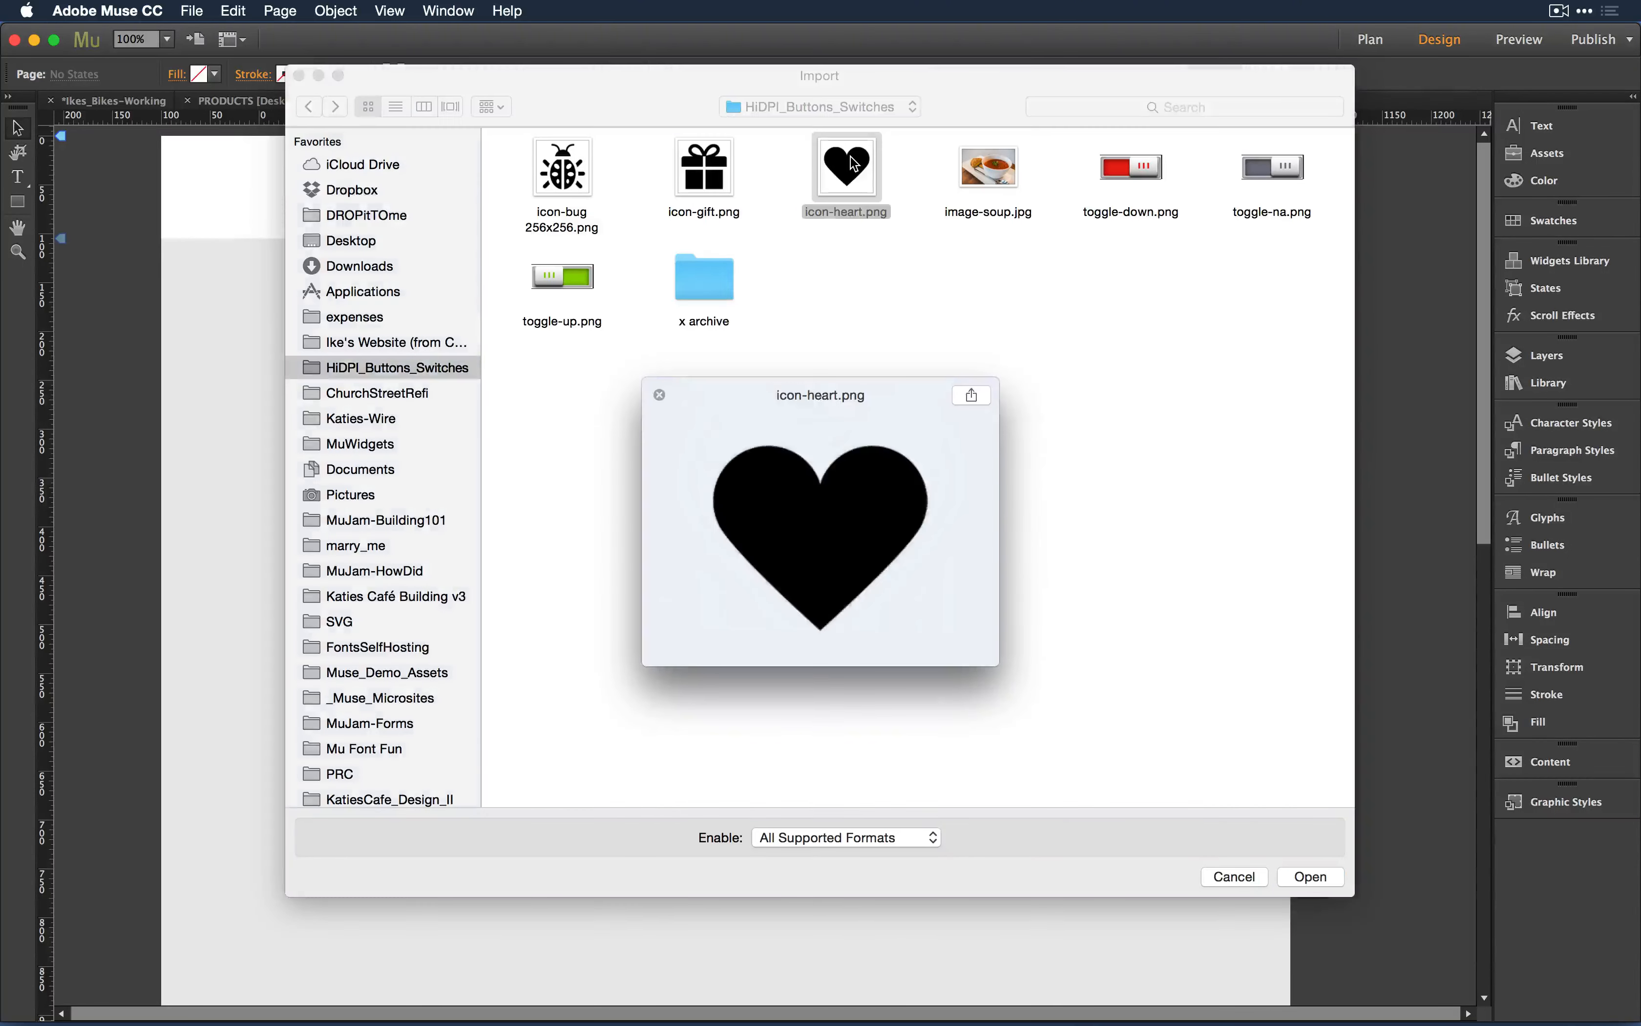
pyautogui.click(698, 178)
pyautogui.click(573, 162)
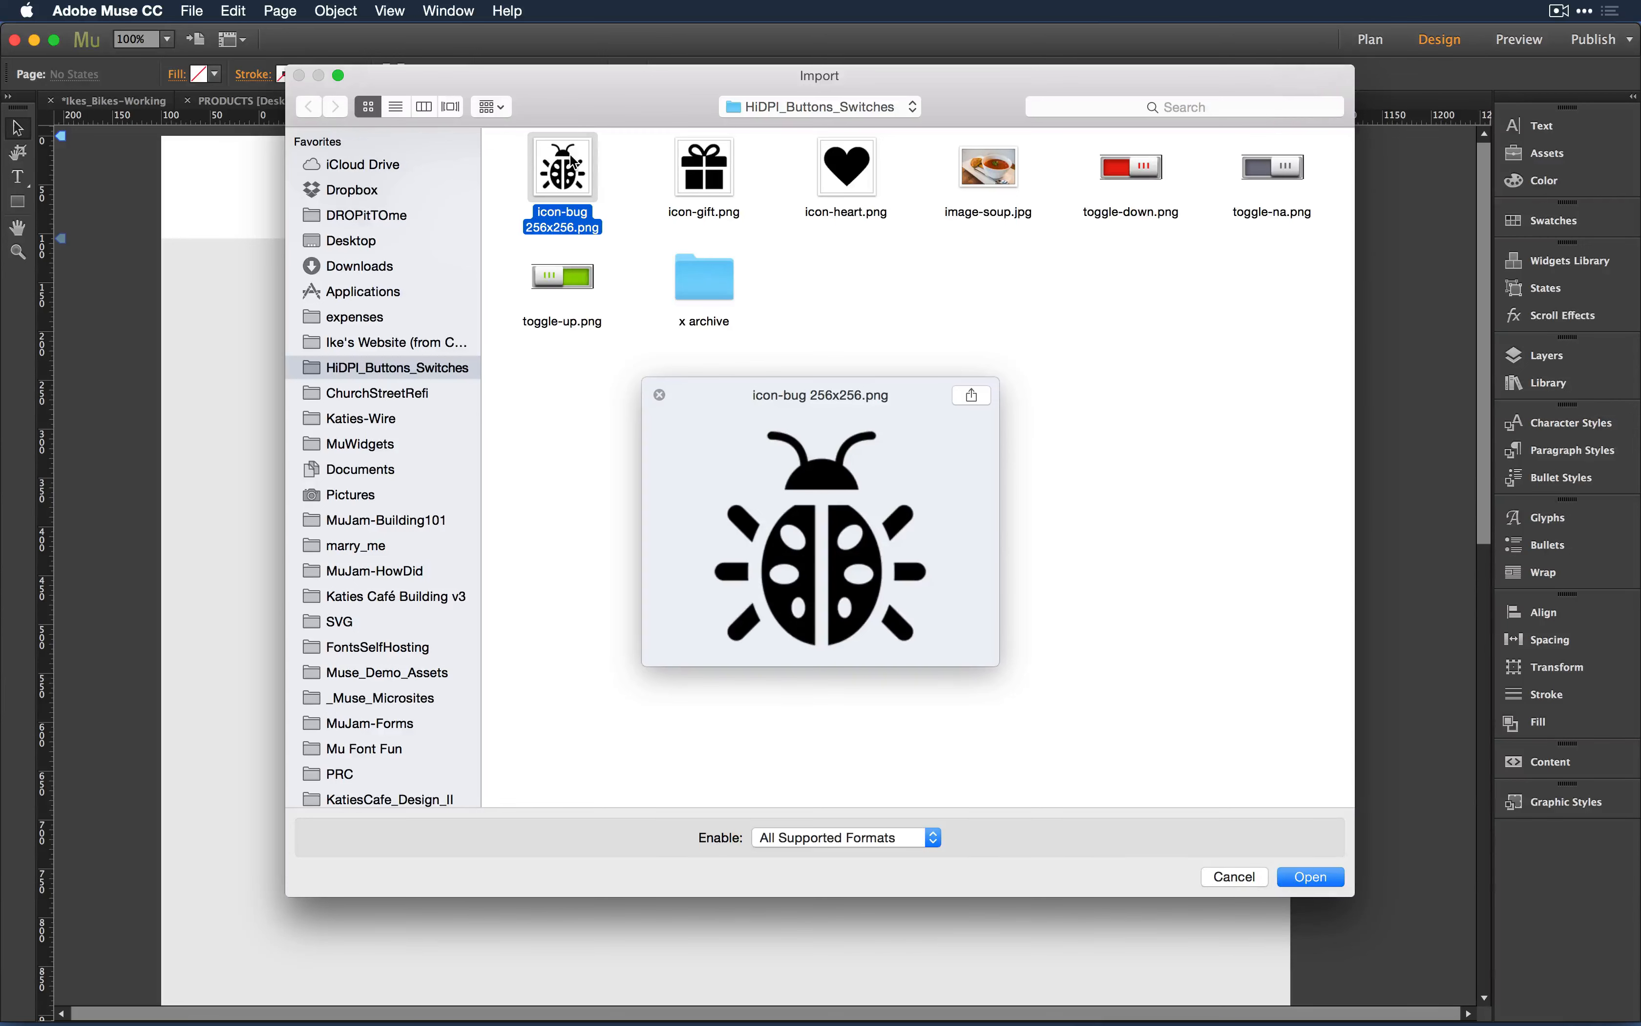
pyautogui.press('space')
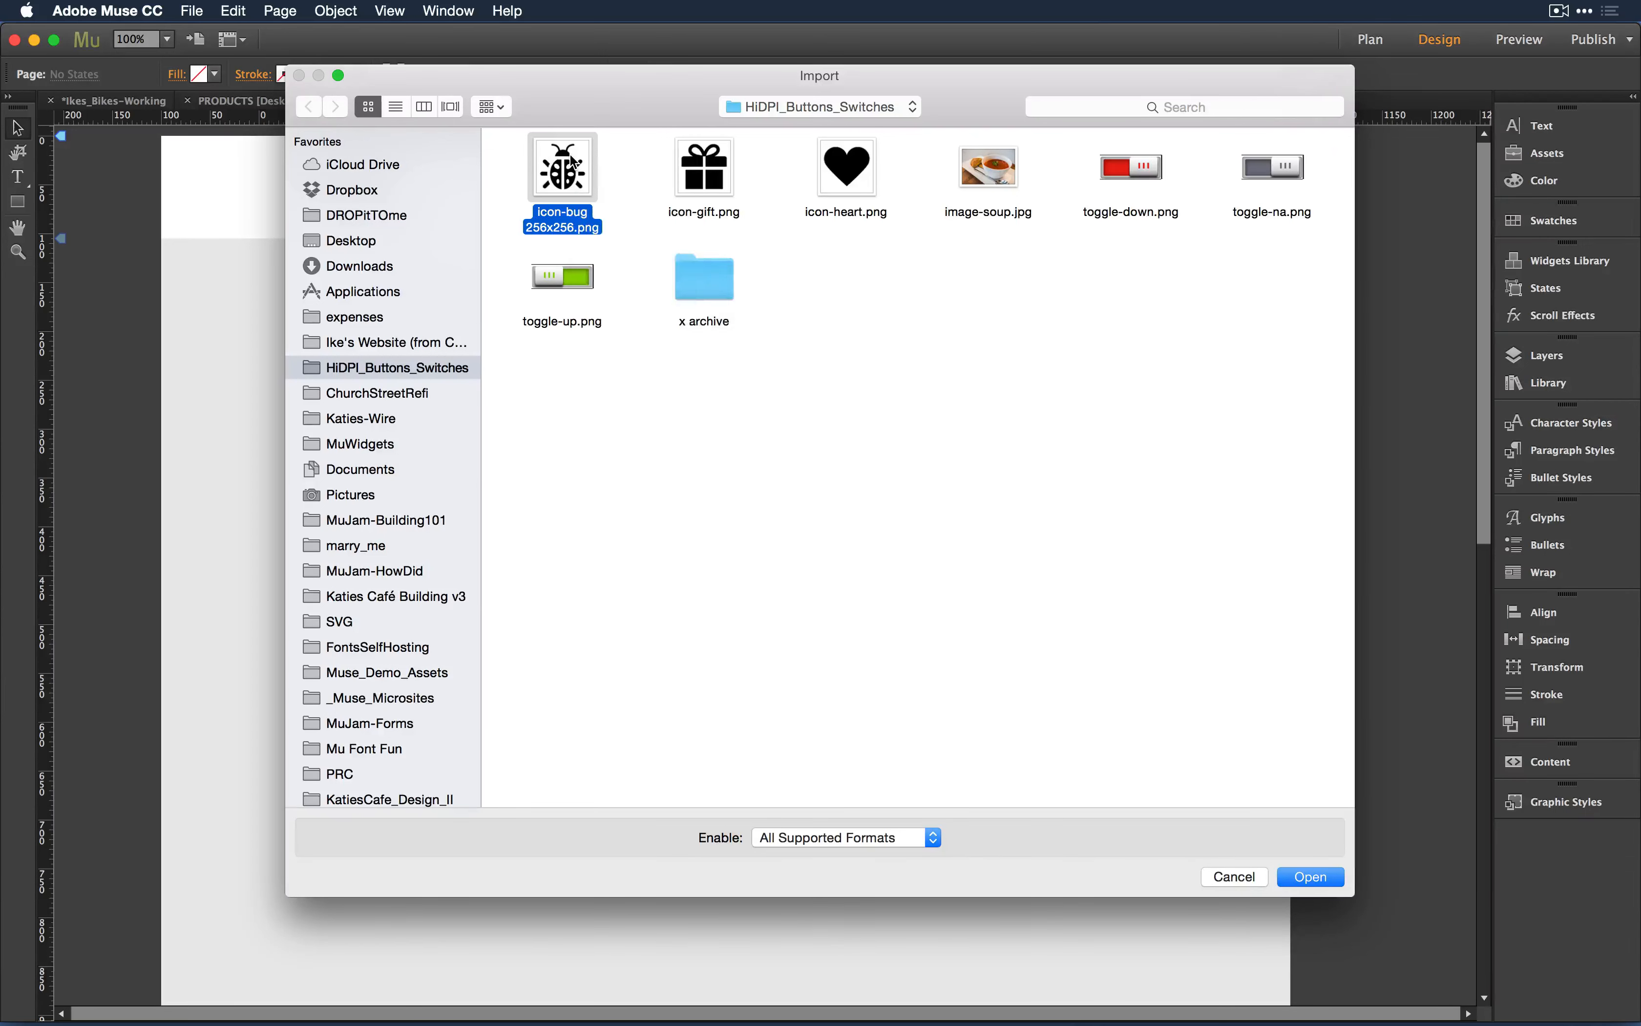
# Step: Import icon-bug 256x256.png, icon-gift.png, icon-heart.png and image-soup.jpg, placing the three icons in a row and the soup image below them
pyautogui.keyDown('super'); pyautogui.click(693, 164); pyautogui.keyUp('super')
pyautogui.keyDown('super'); pyautogui.click(851, 169); pyautogui.keyUp('super')
pyautogui.keyDown('super'); pyautogui.click(991, 169); pyautogui.keyUp('super')
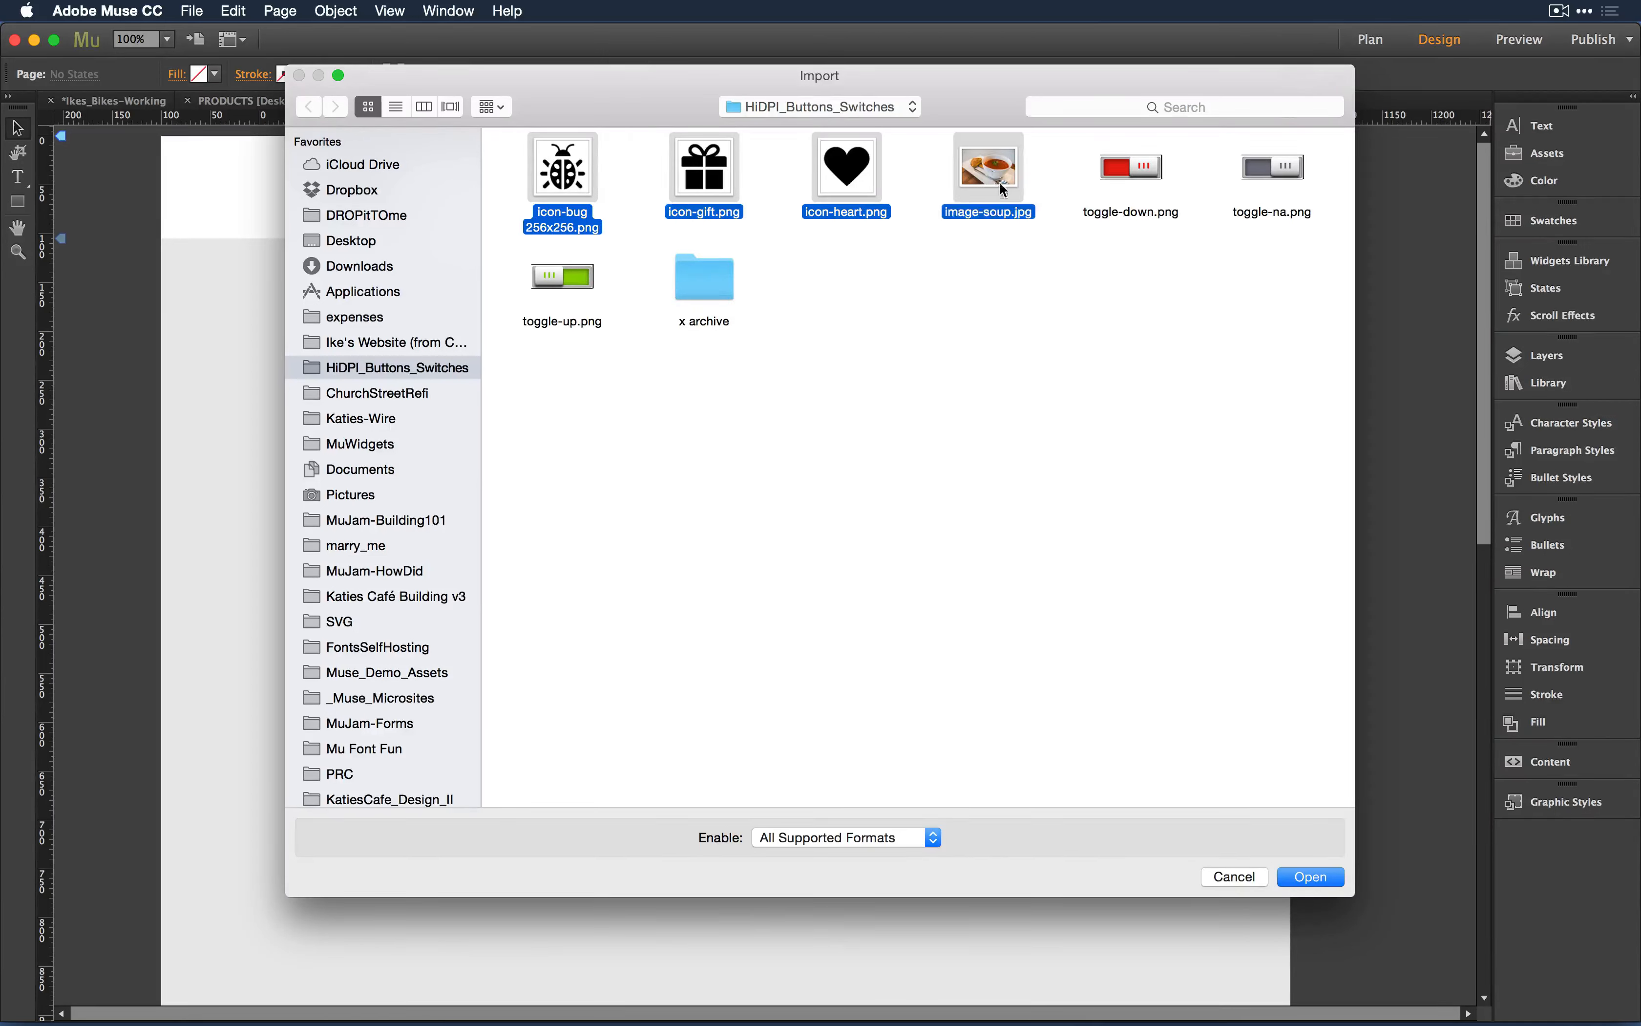
pyautogui.click(1297, 874)
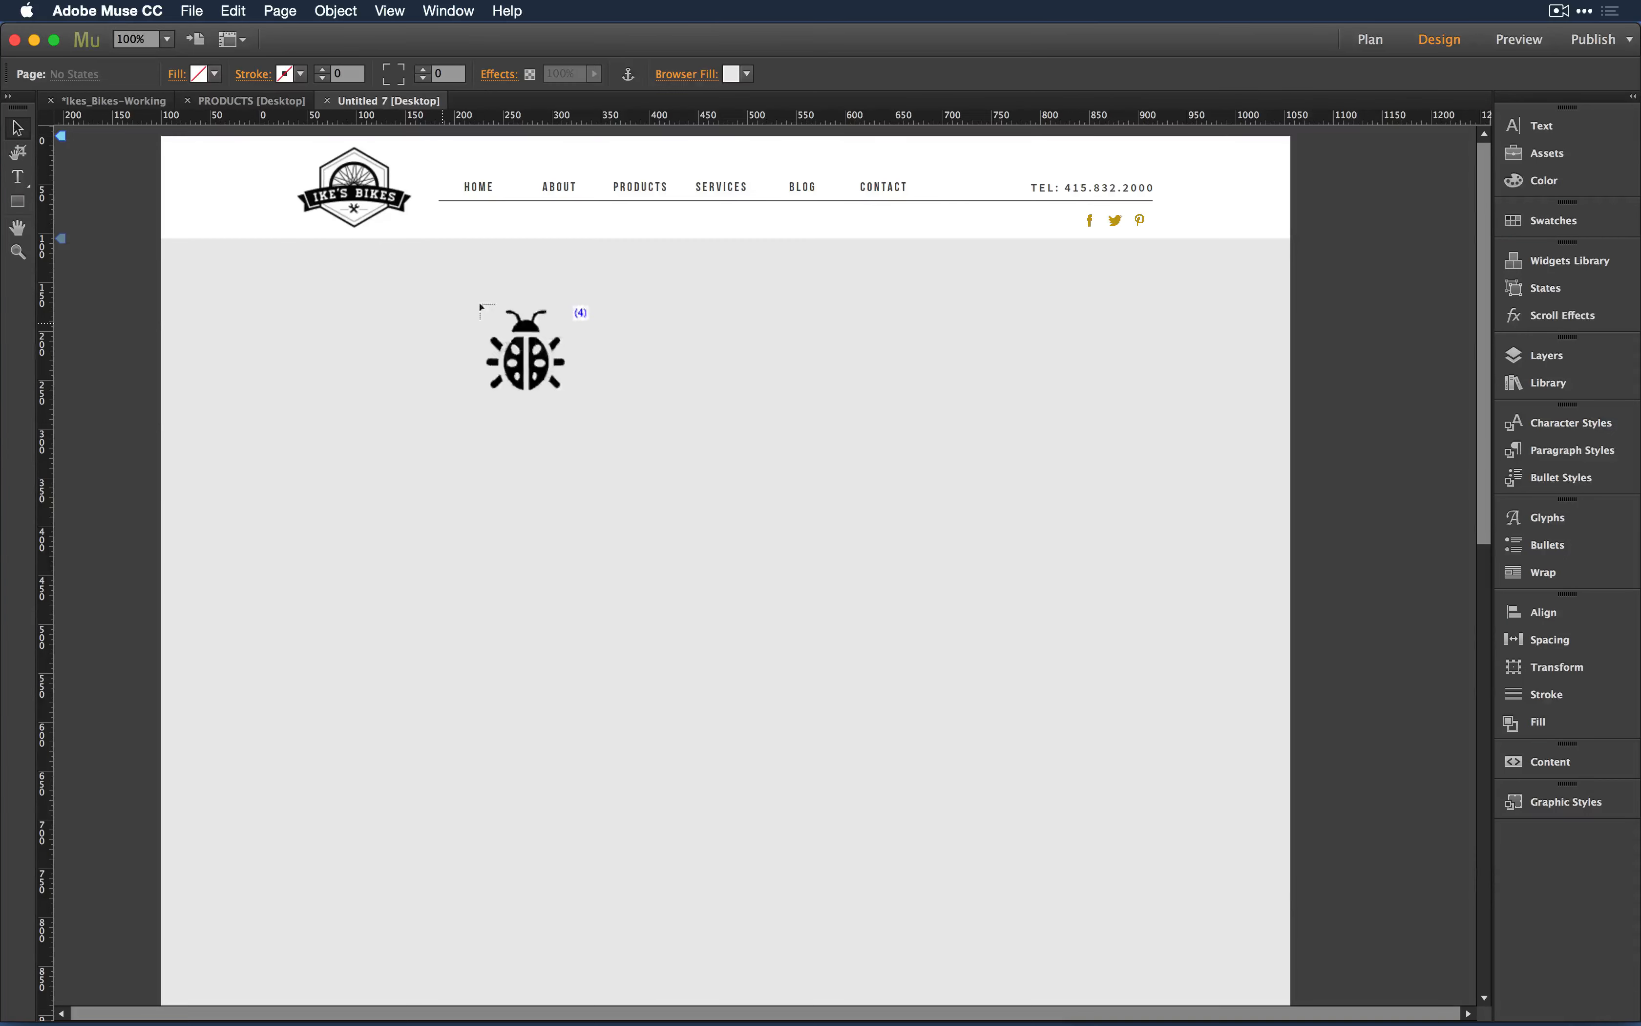
pyautogui.click(217, 280)
pyautogui.click(380, 280)
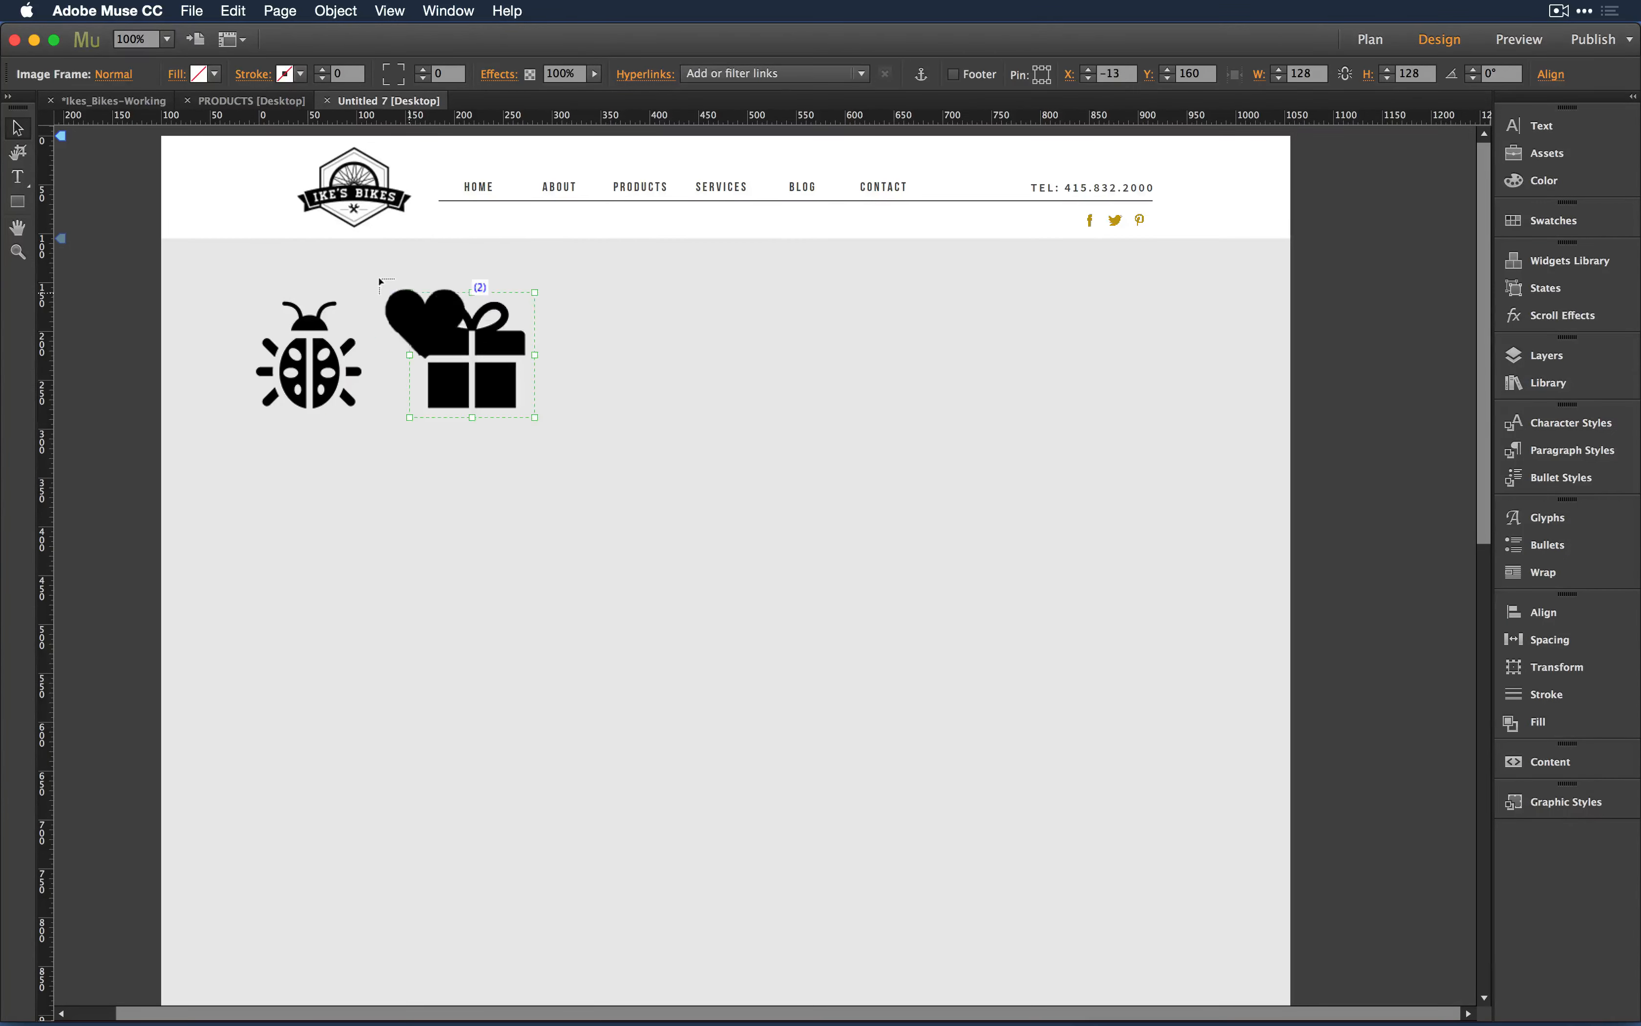
pyautogui.click(532, 281)
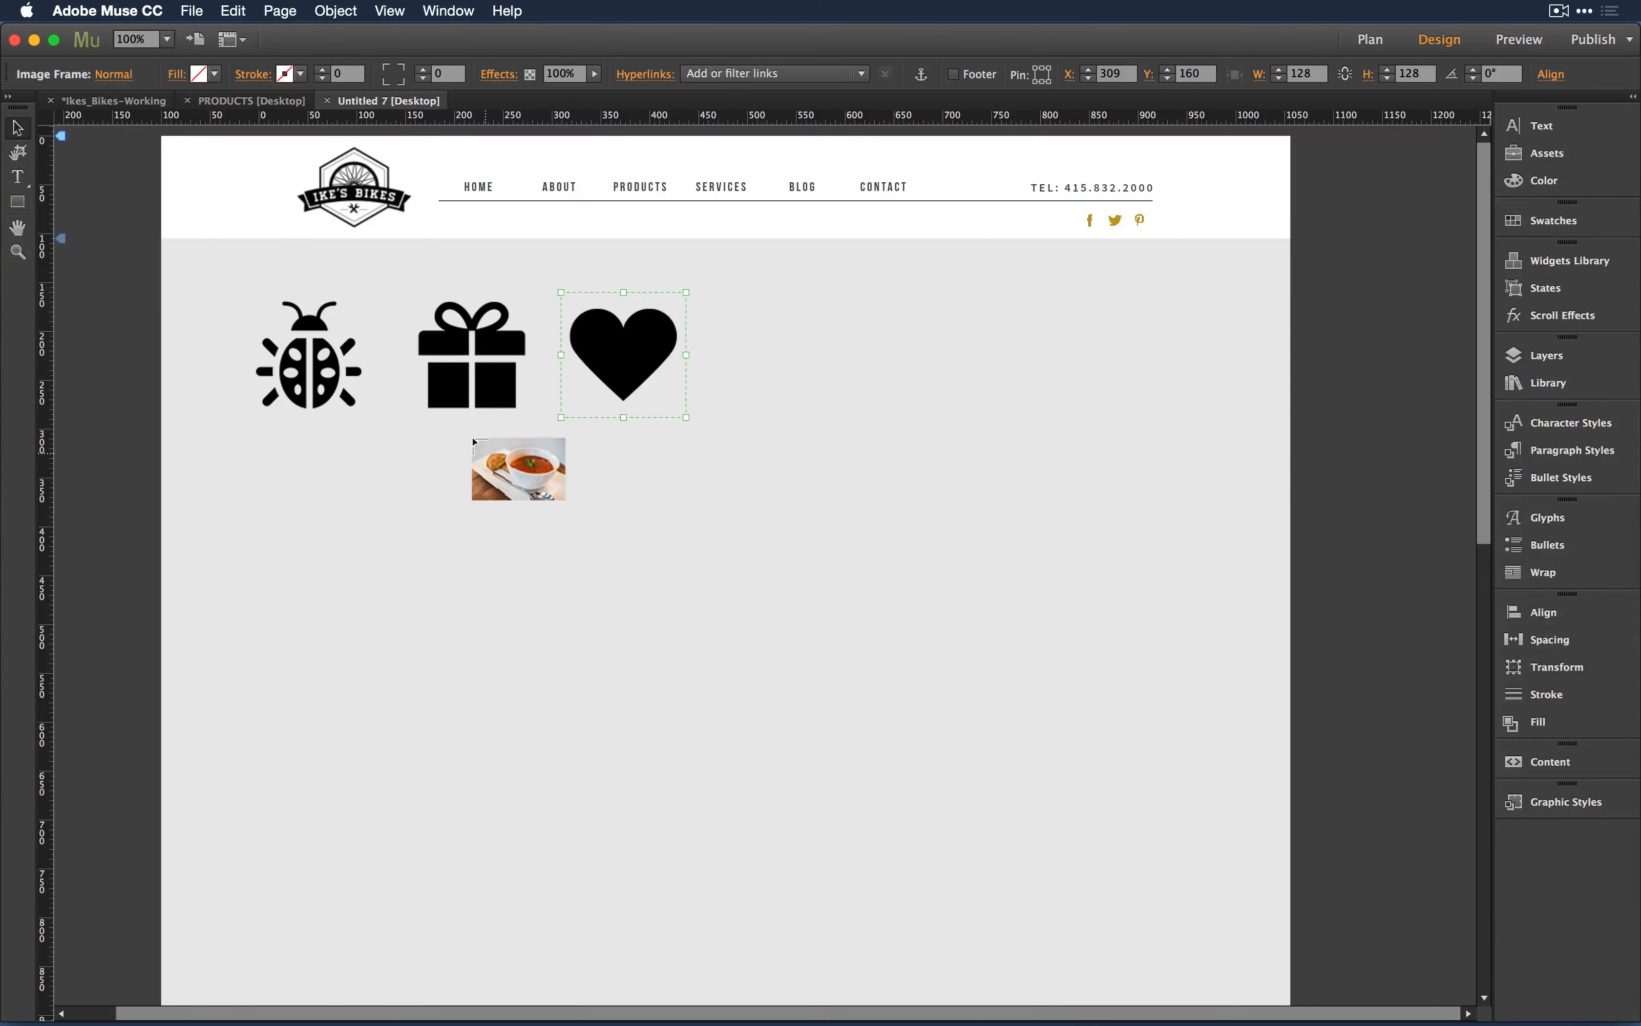
pyautogui.click(477, 449)
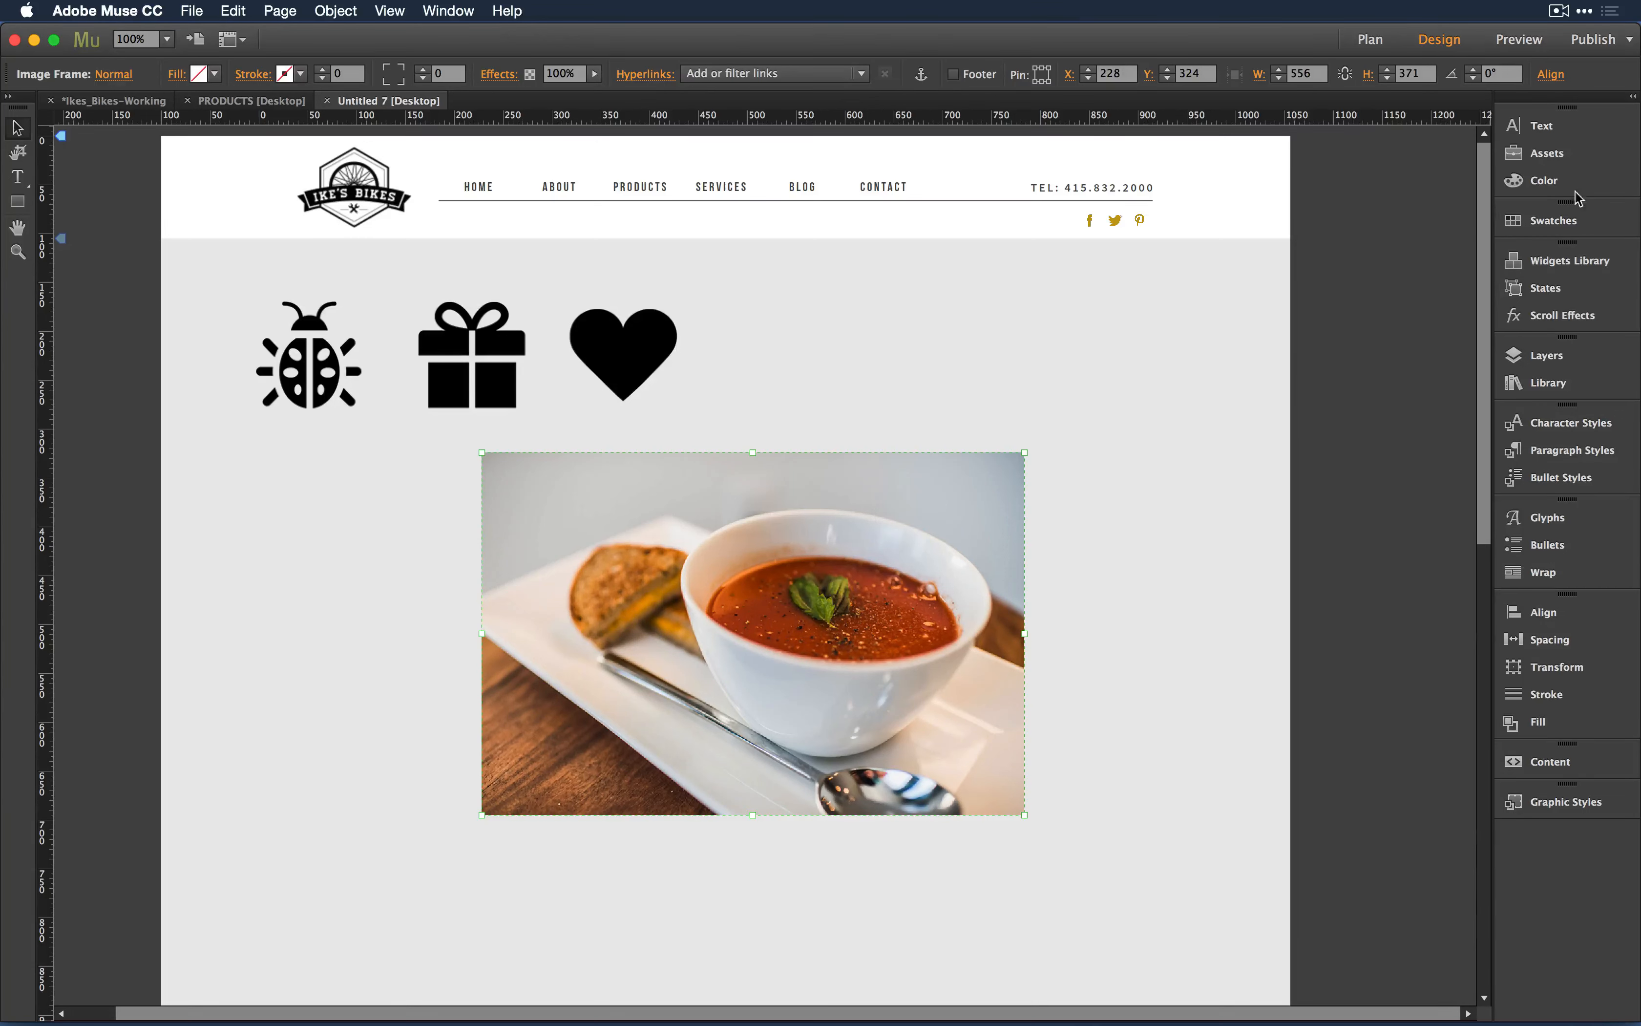
# Step: Check image-soup.jpg in the site's assets list, and switch to Finder to preview the file from the HiDPI_Buttons_Switches folder
pyautogui.click(1512, 157)
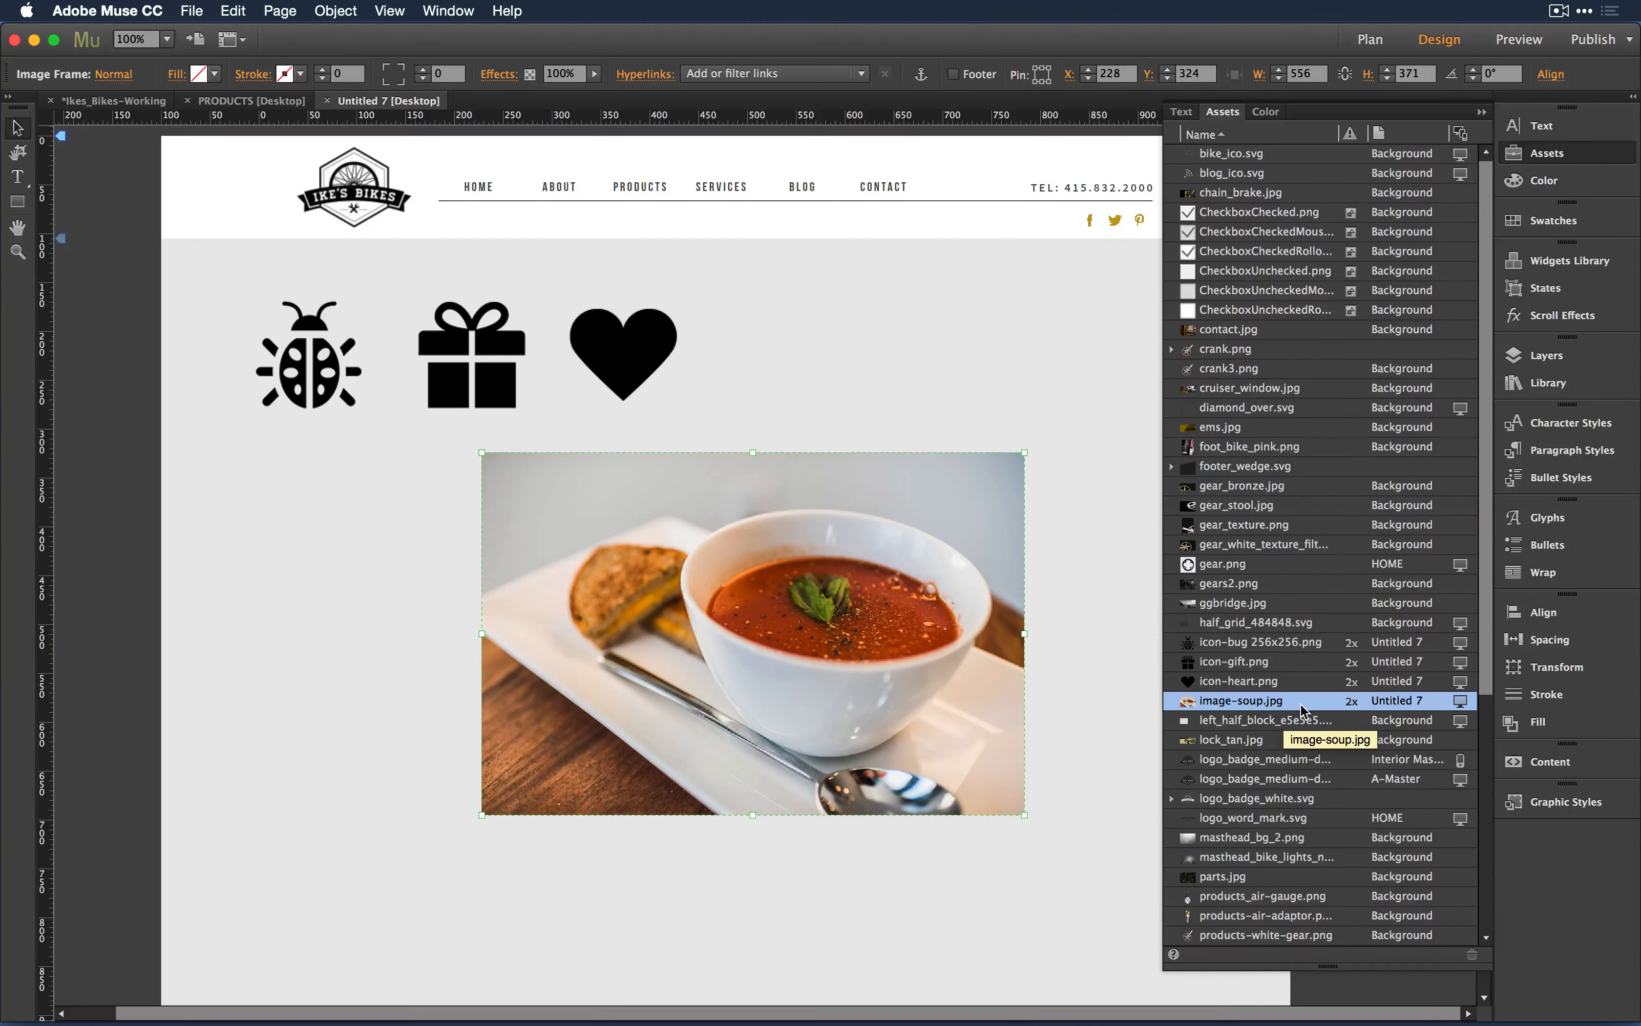
pyautogui.press('super+Tab')
pyautogui.press('super+Tab')
pyautogui.press('super+Tab')
pyautogui.press('super+Tab')
pyautogui.press('super+Tab')
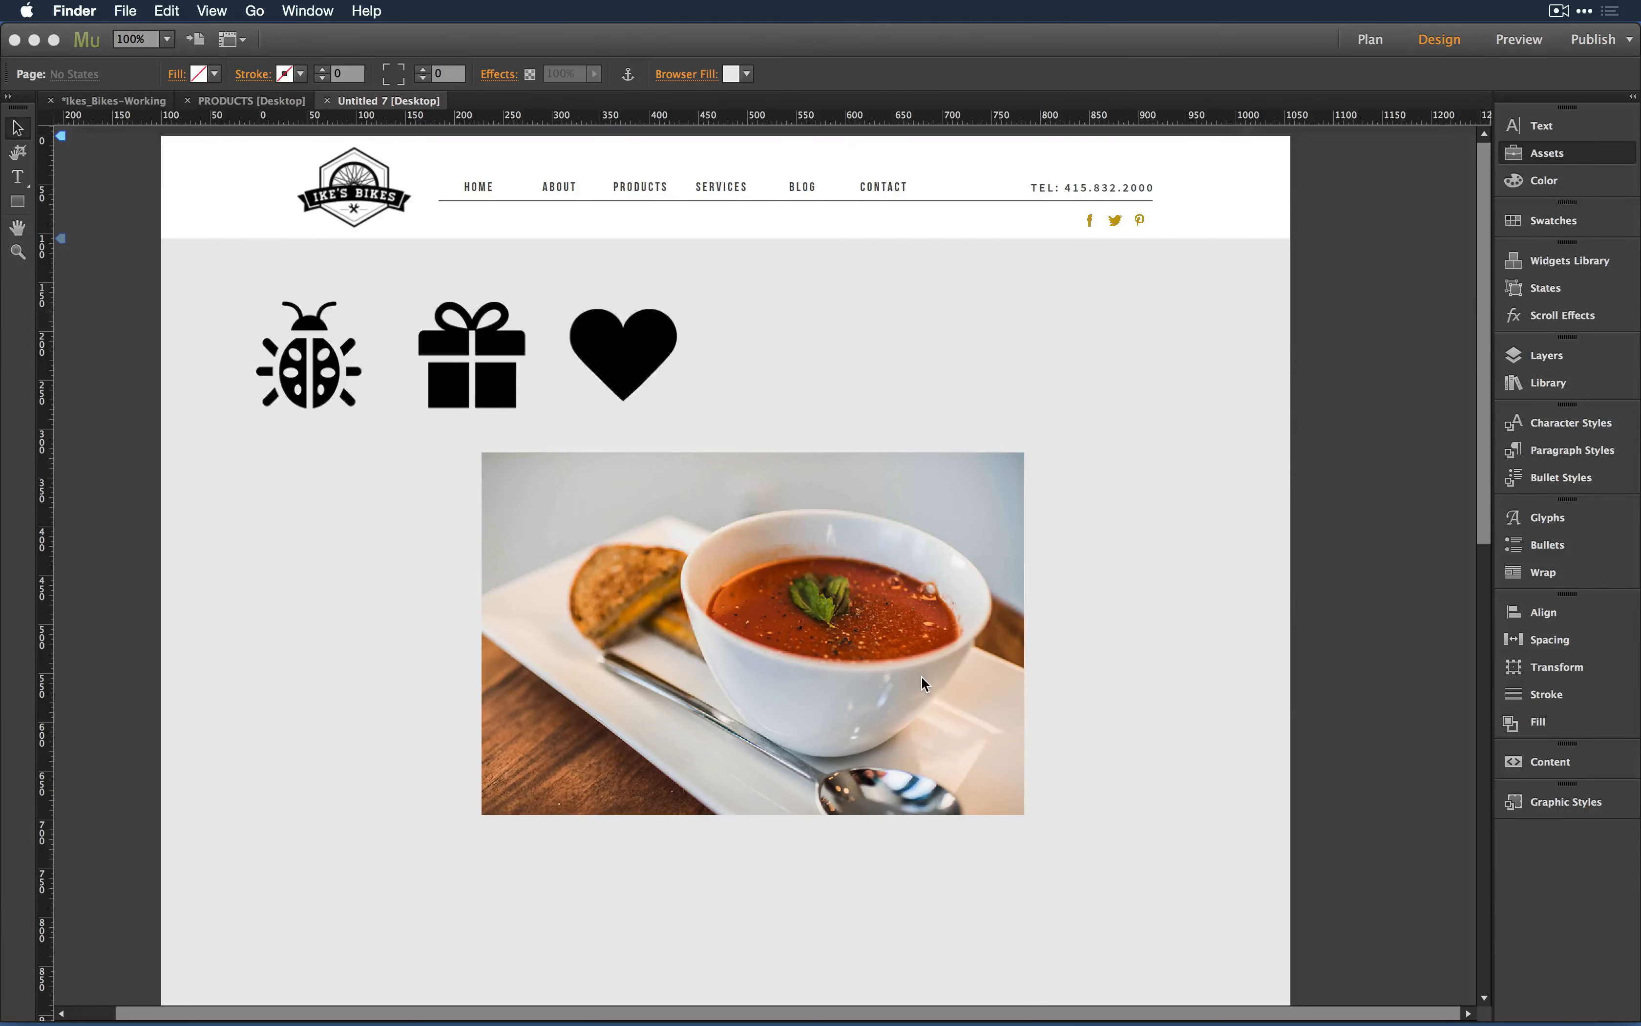
pyautogui.press('super+n')
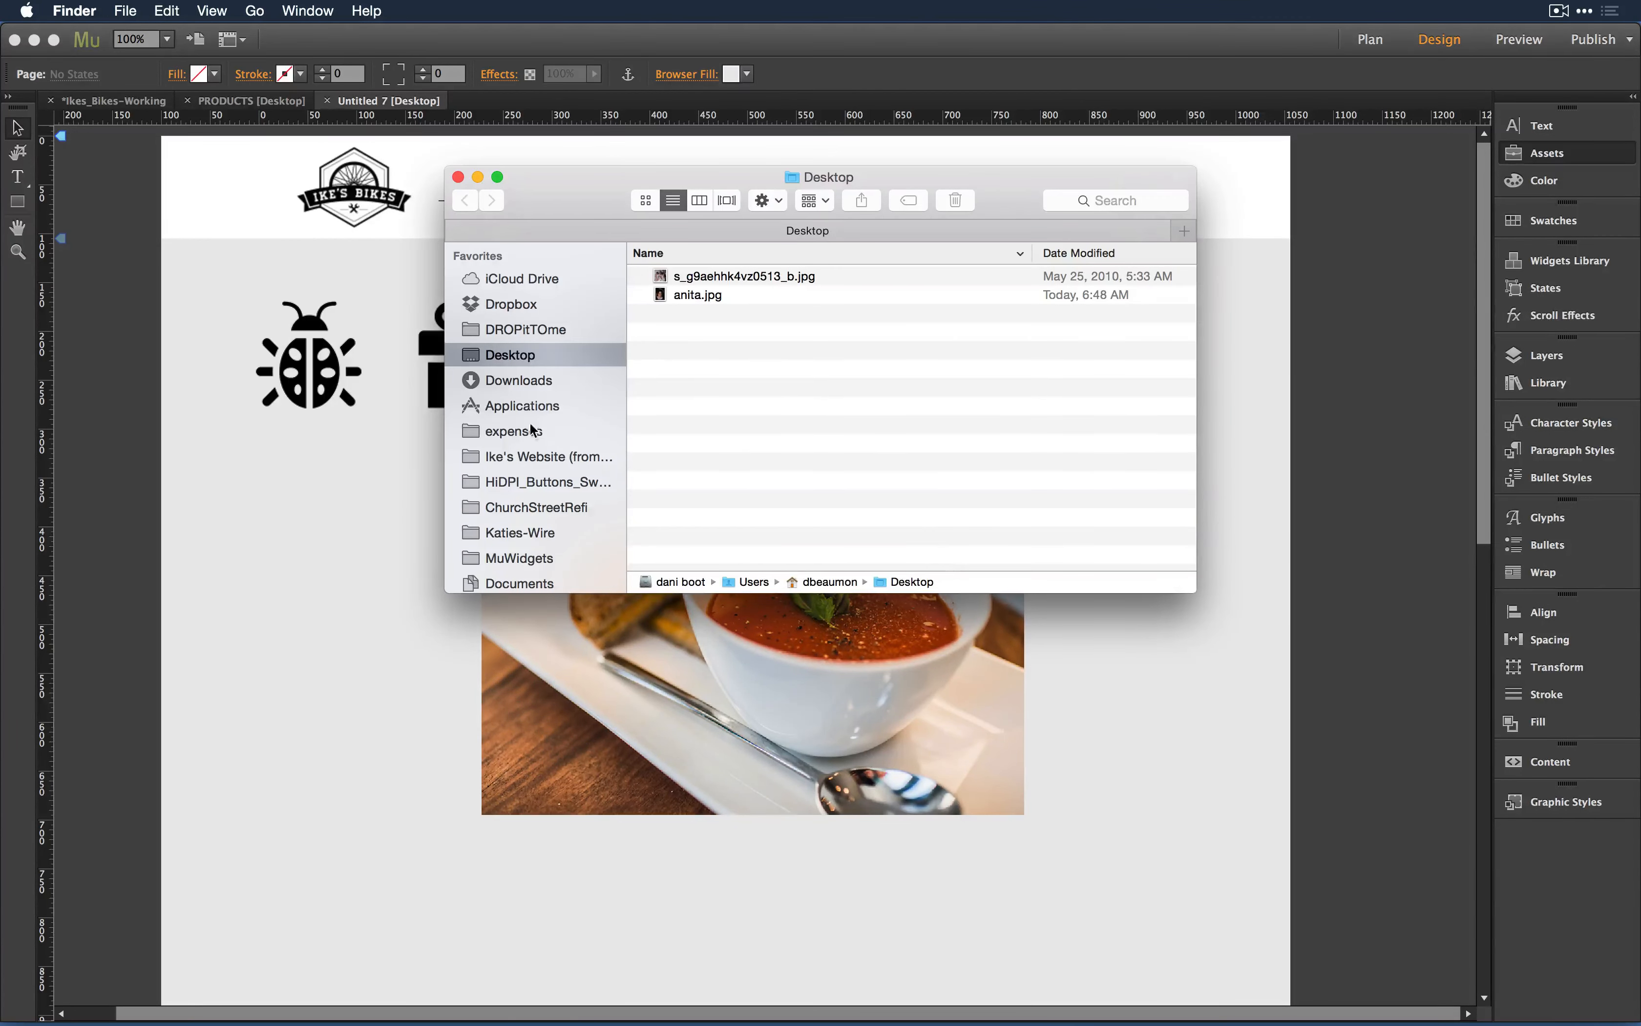
pyautogui.click(539, 480)
pyautogui.click(704, 352)
pyautogui.press('space')
pyautogui.press('space')
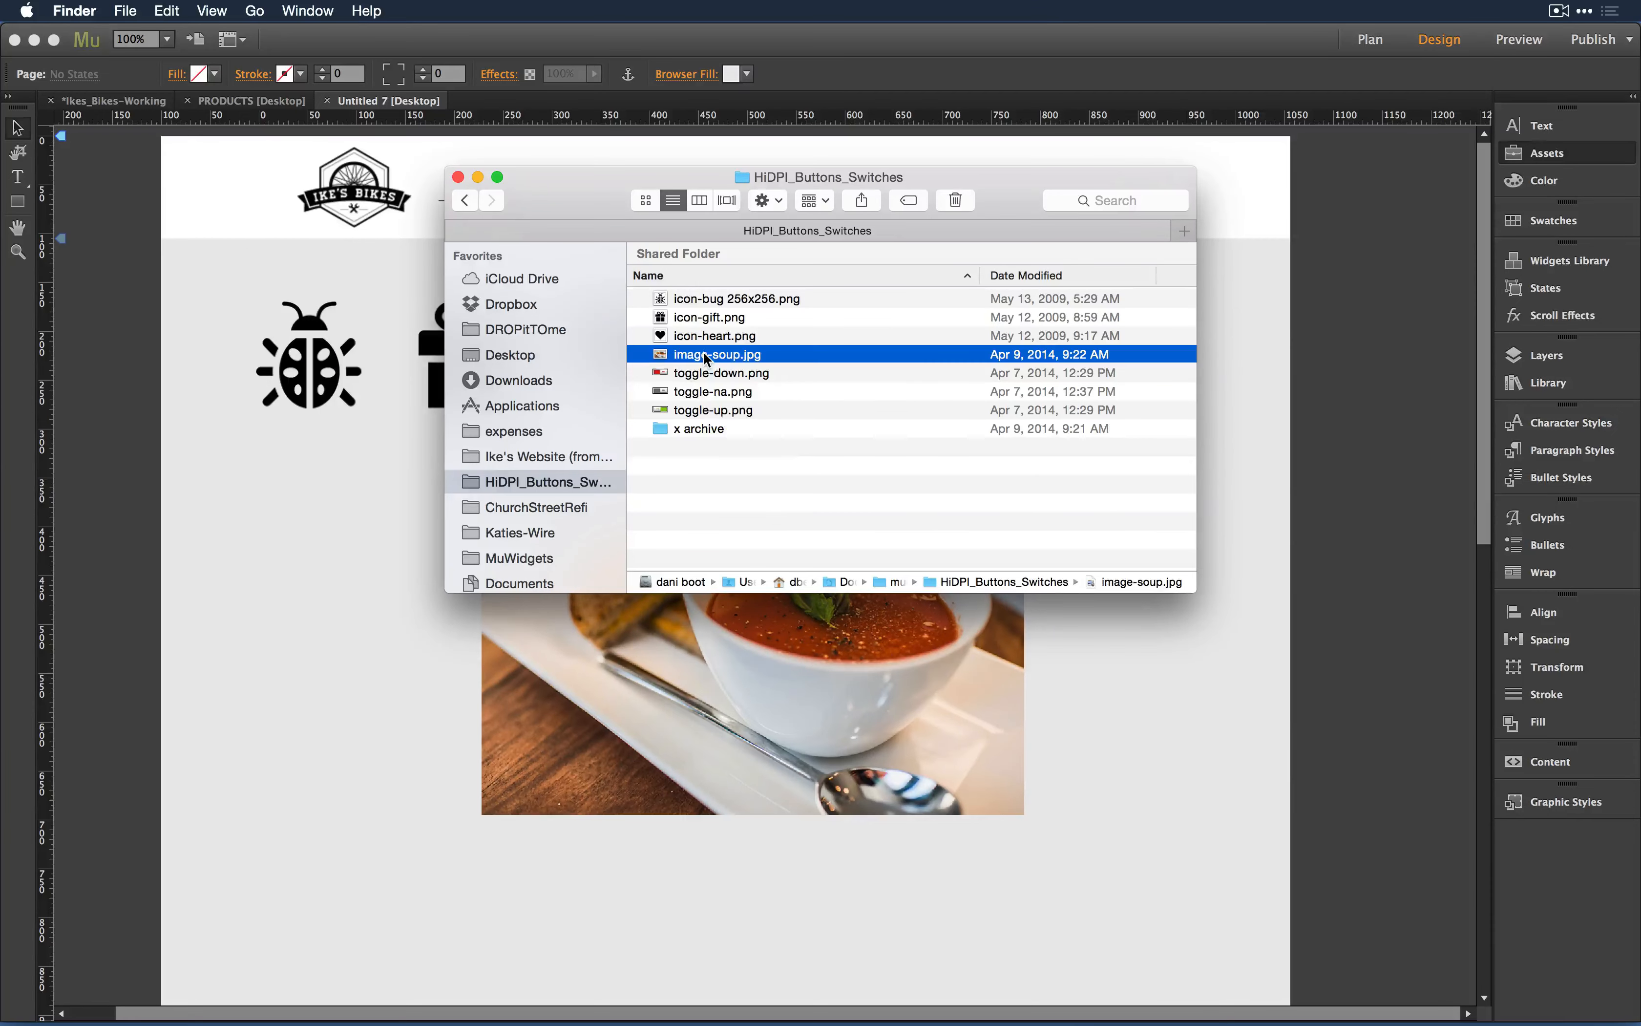
pyautogui.press('super+w')
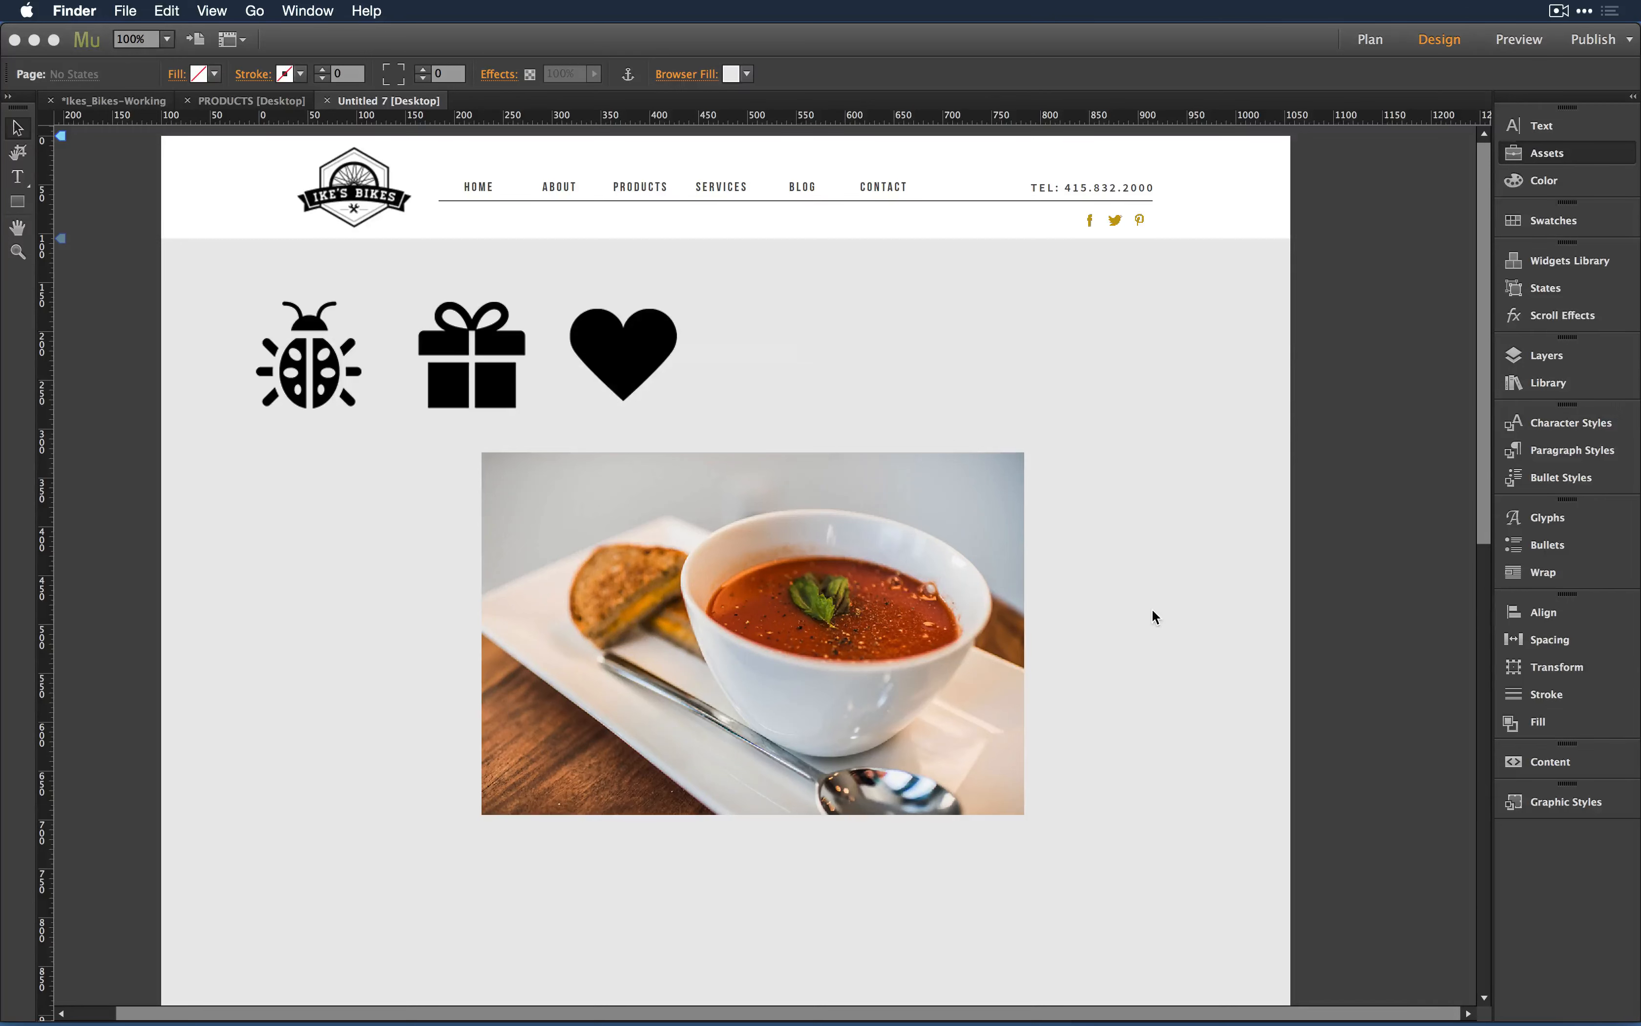
# Step: Switch back to Adobe Muse, enlarge the soup image proportionally to 52% and reduce it to slightly above its placed size, watching its assets entry
pyautogui.click(880, 576)
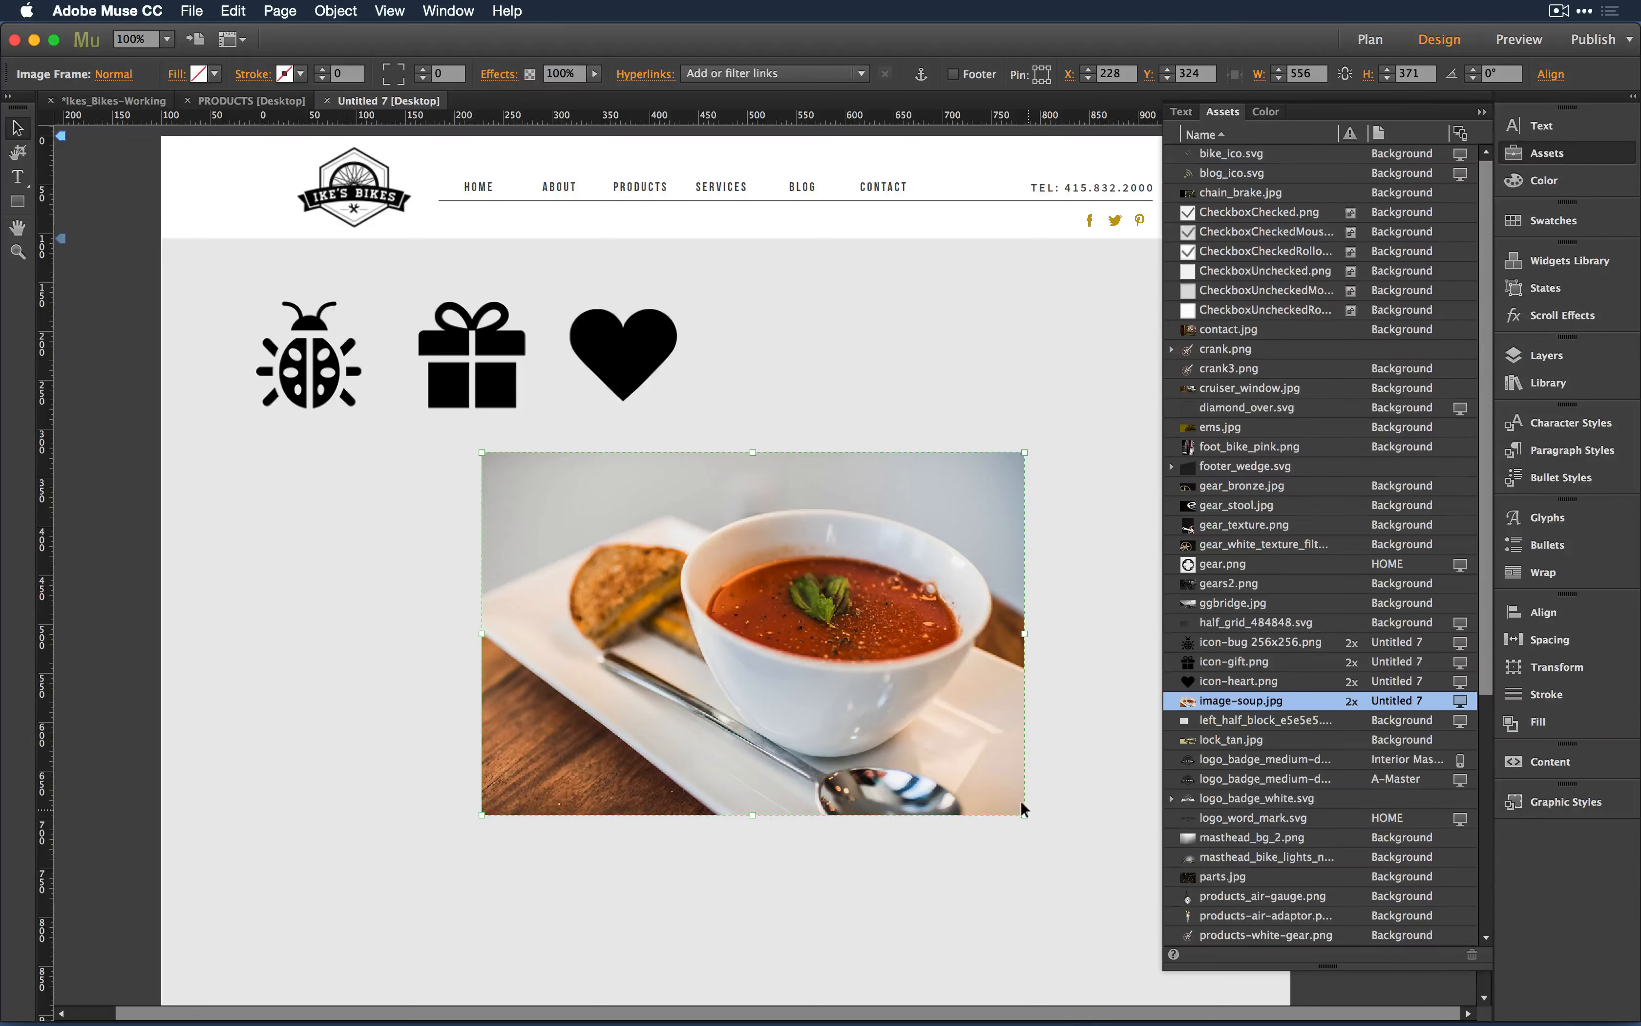
pyautogui.moveTo(1021, 812)
pyautogui.mouseDown()
pyautogui.moveTo(1061, 825)
pyautogui.moveTo(1024, 809)
pyautogui.mouseUp()
pyautogui.moveTo(1019, 811); pyautogui.dragTo(1038, 823)
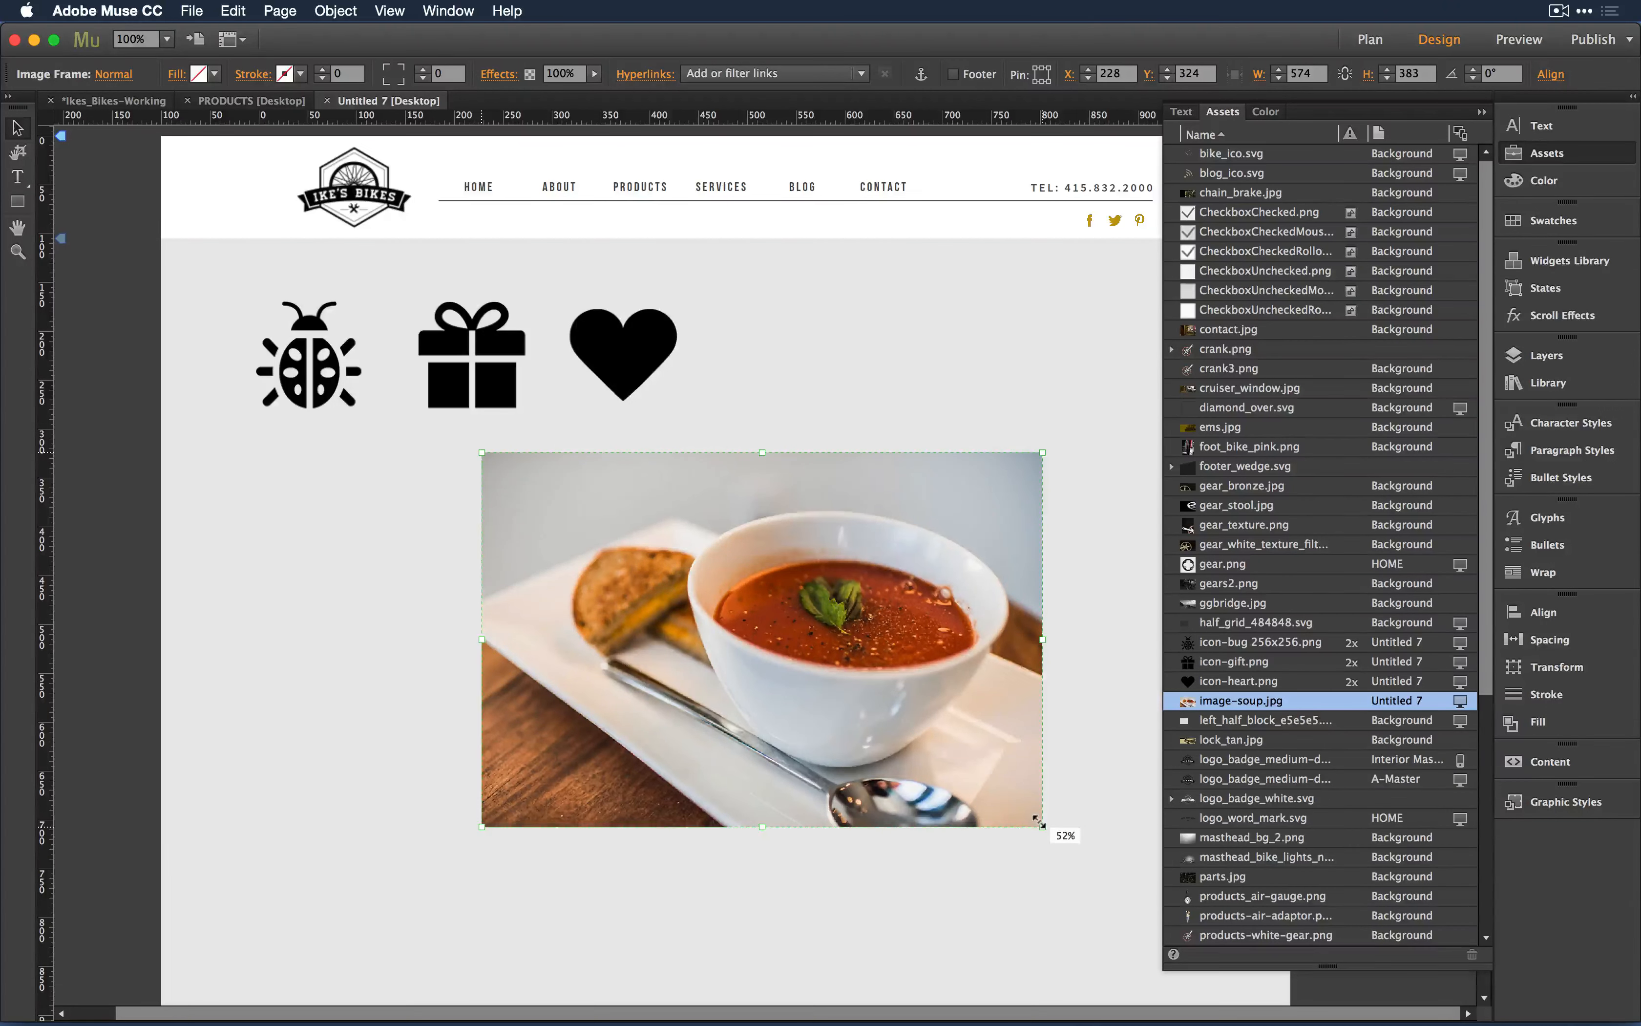
pyautogui.moveTo(1038, 823)
pyautogui.mouseDown()
pyautogui.moveTo(1002, 787)
pyautogui.moveTo(1025, 805)
pyautogui.mouseUp()
pyautogui.click(953, 873)
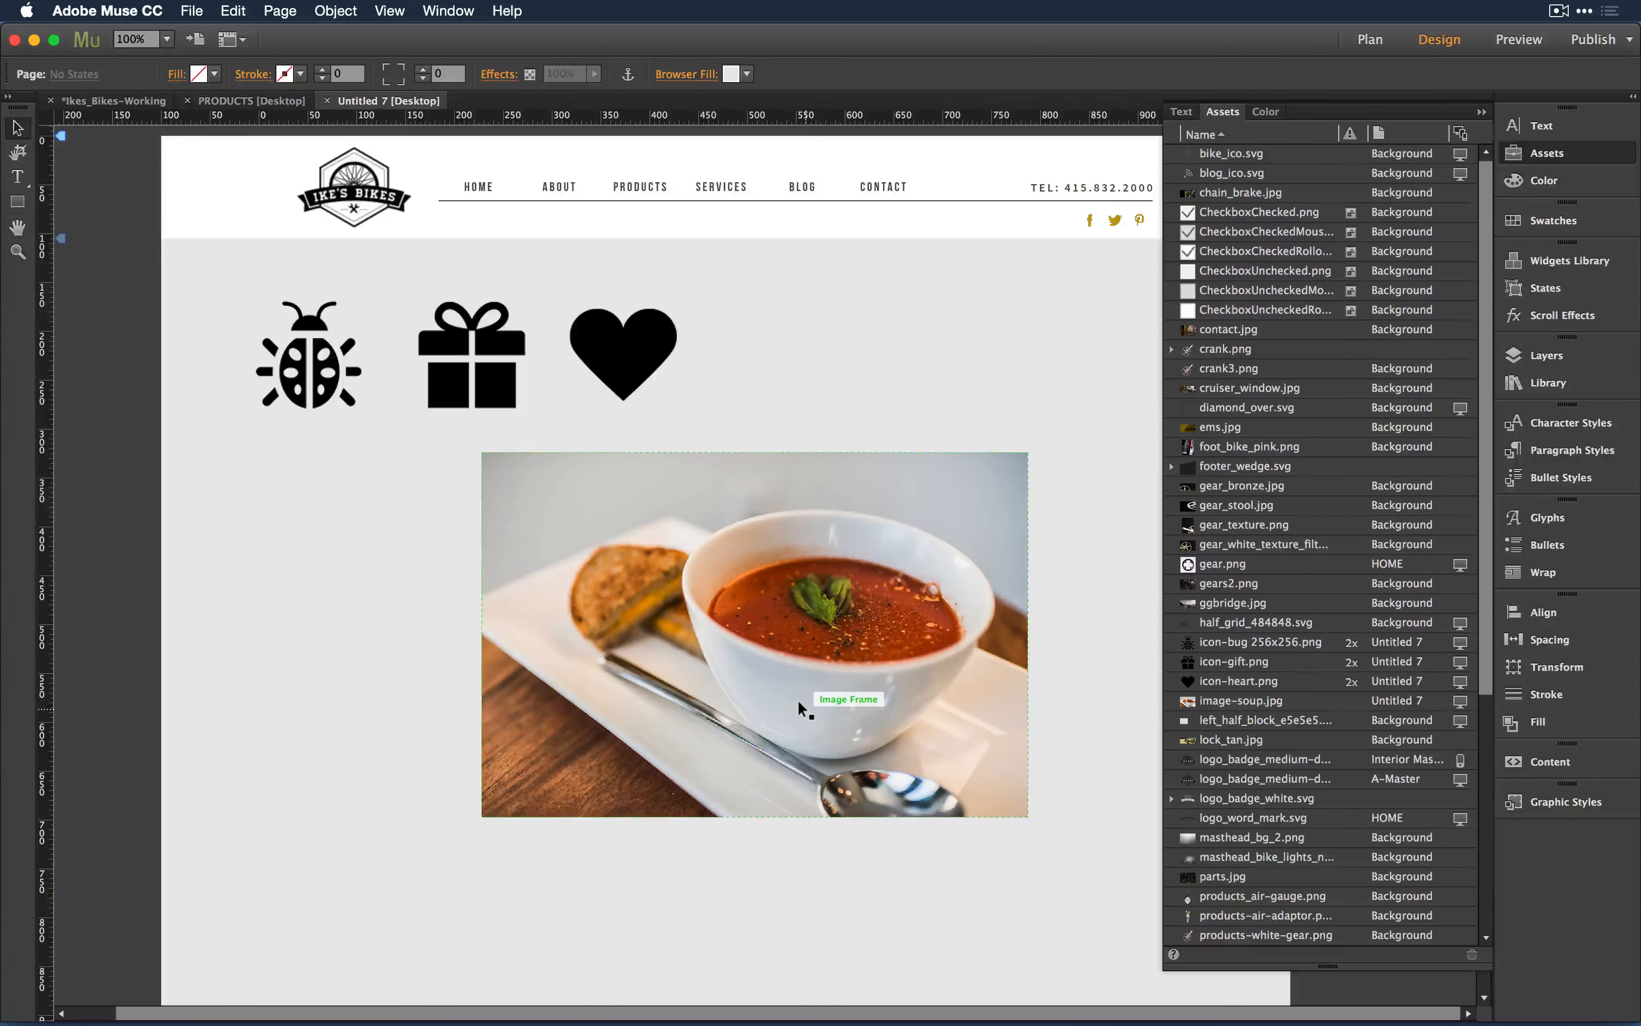
pyautogui.click(1481, 113)
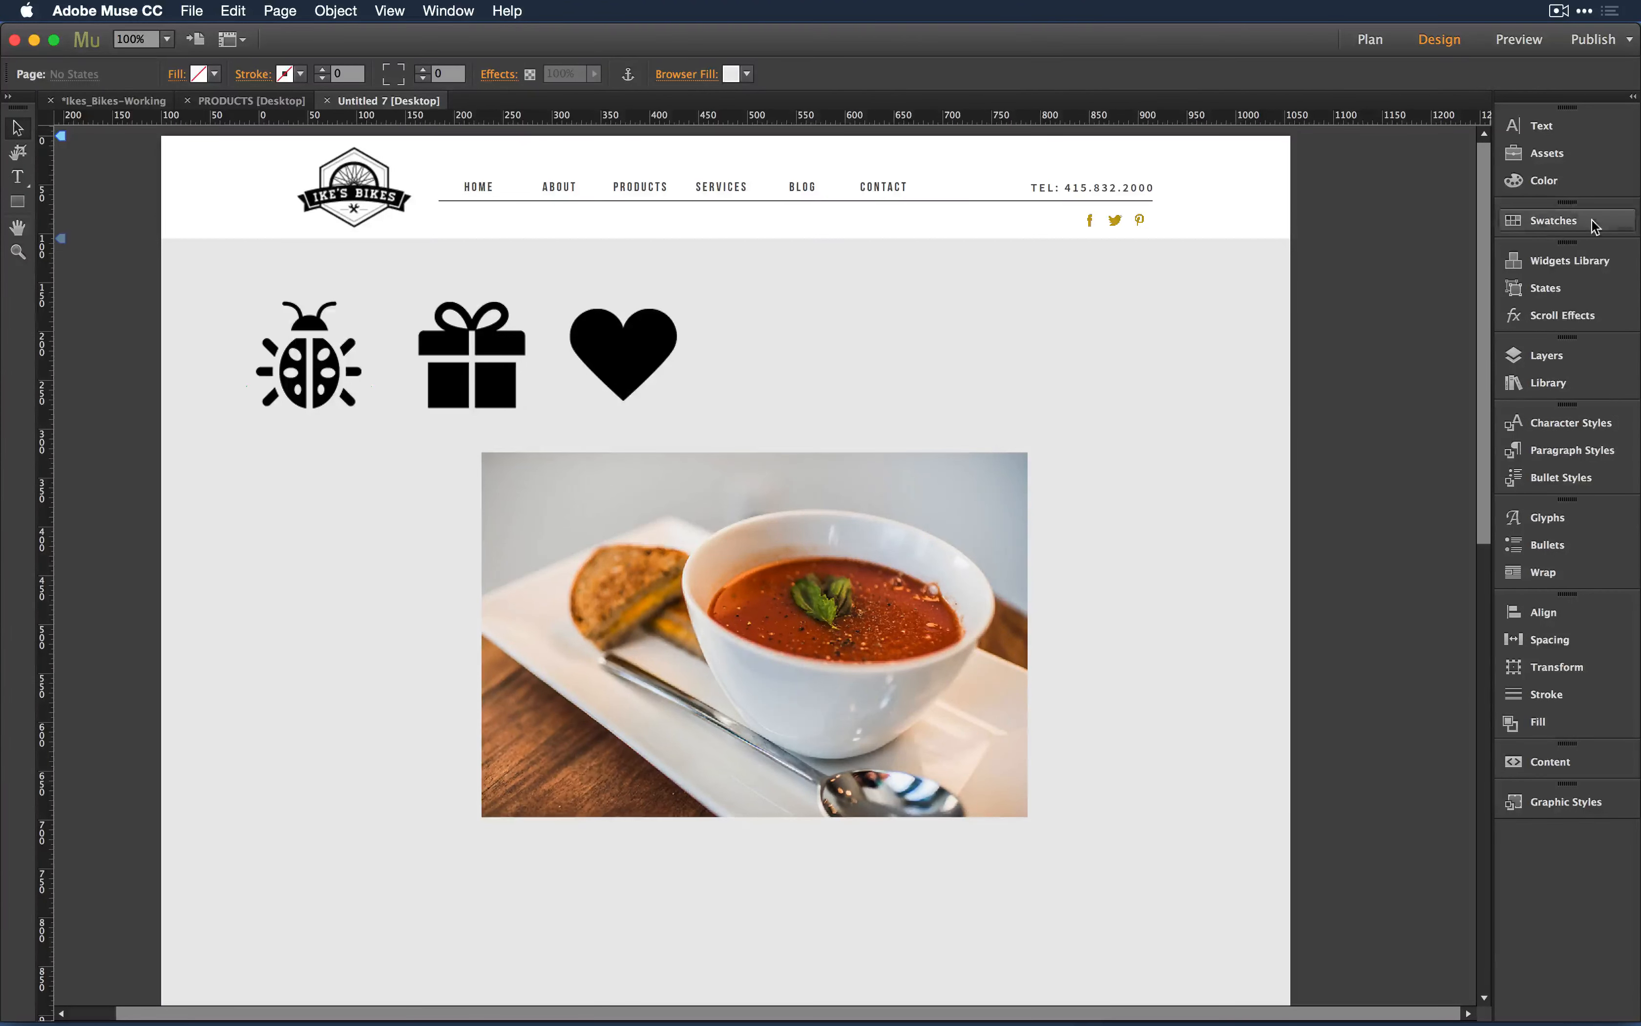
# Step: Add a HiDPI (on/off) button widget beside the soup image and duplicate it directly below the first one
pyautogui.click(1574, 262)
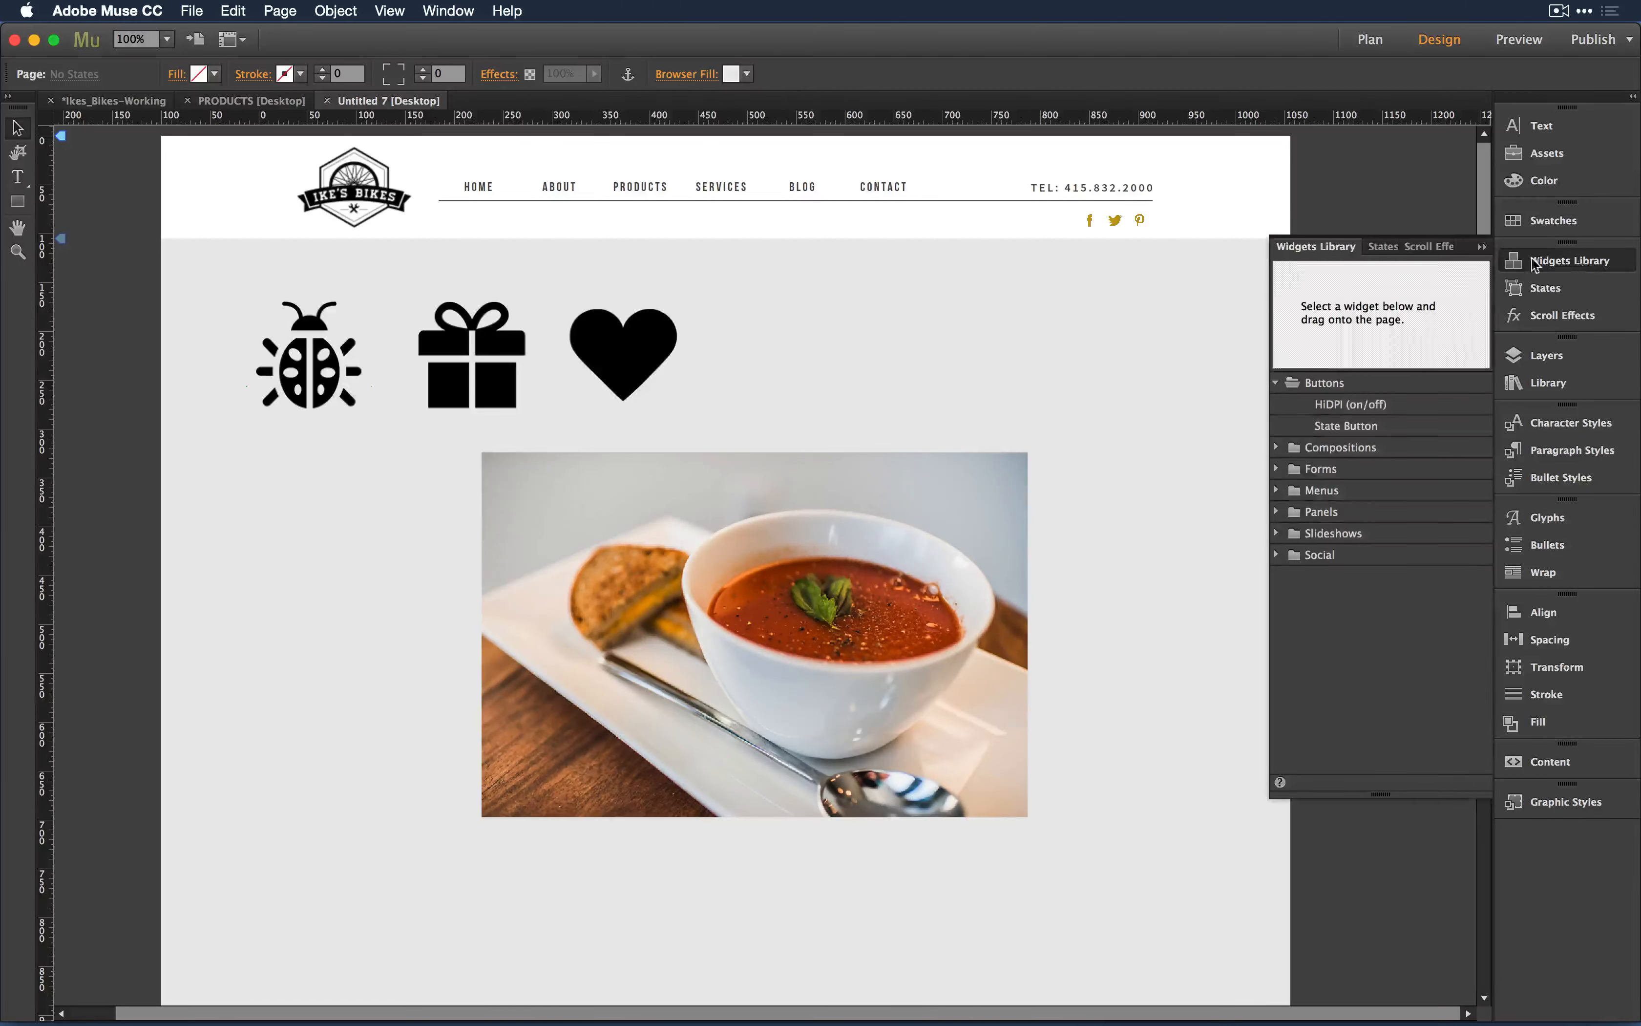
pyautogui.click(1337, 407)
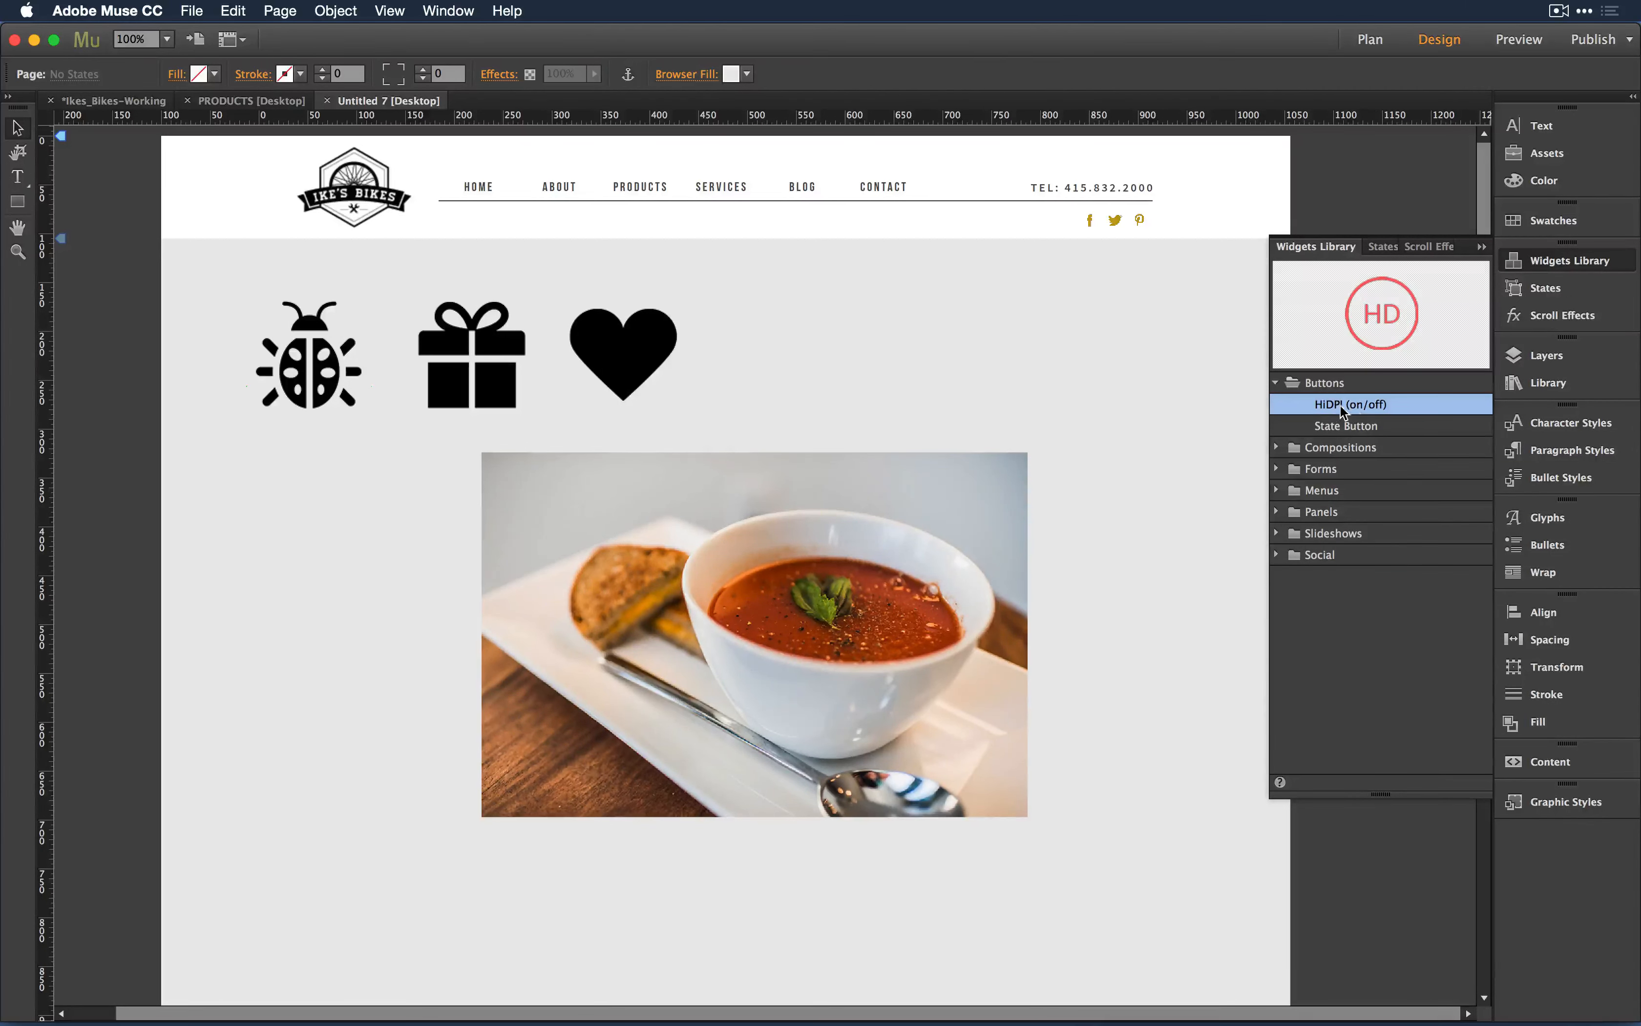
pyautogui.moveTo(1341, 404); pyautogui.dragTo(206, 464)
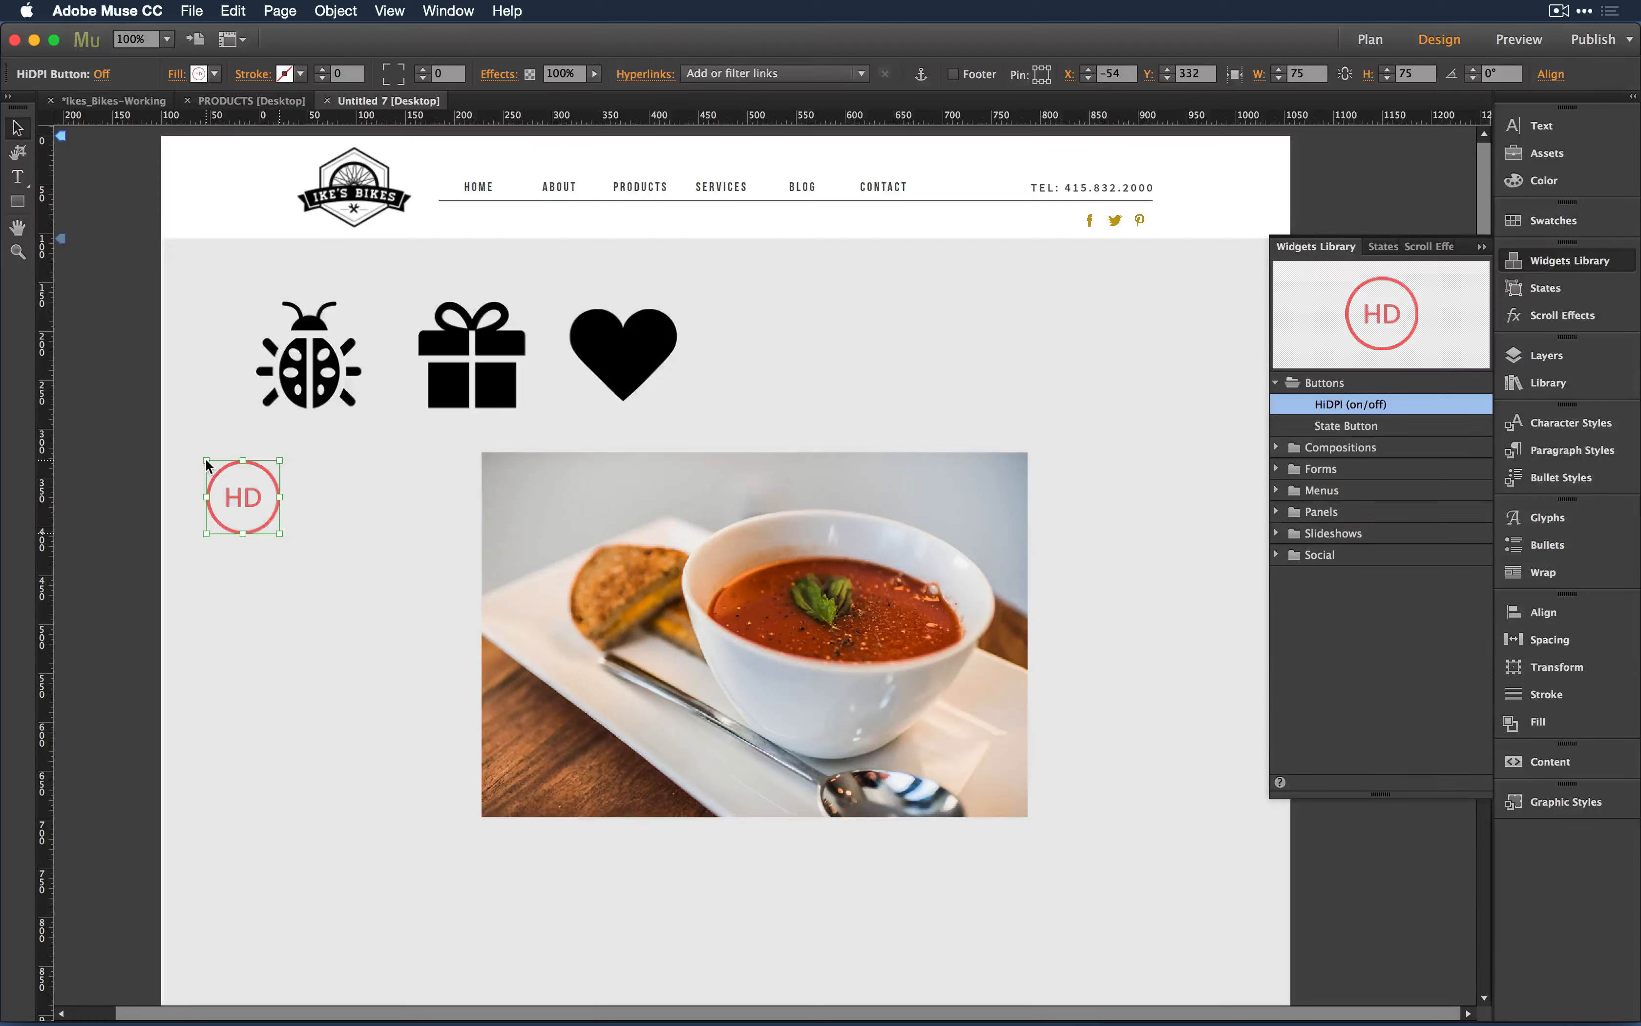
pyautogui.click(263, 614)
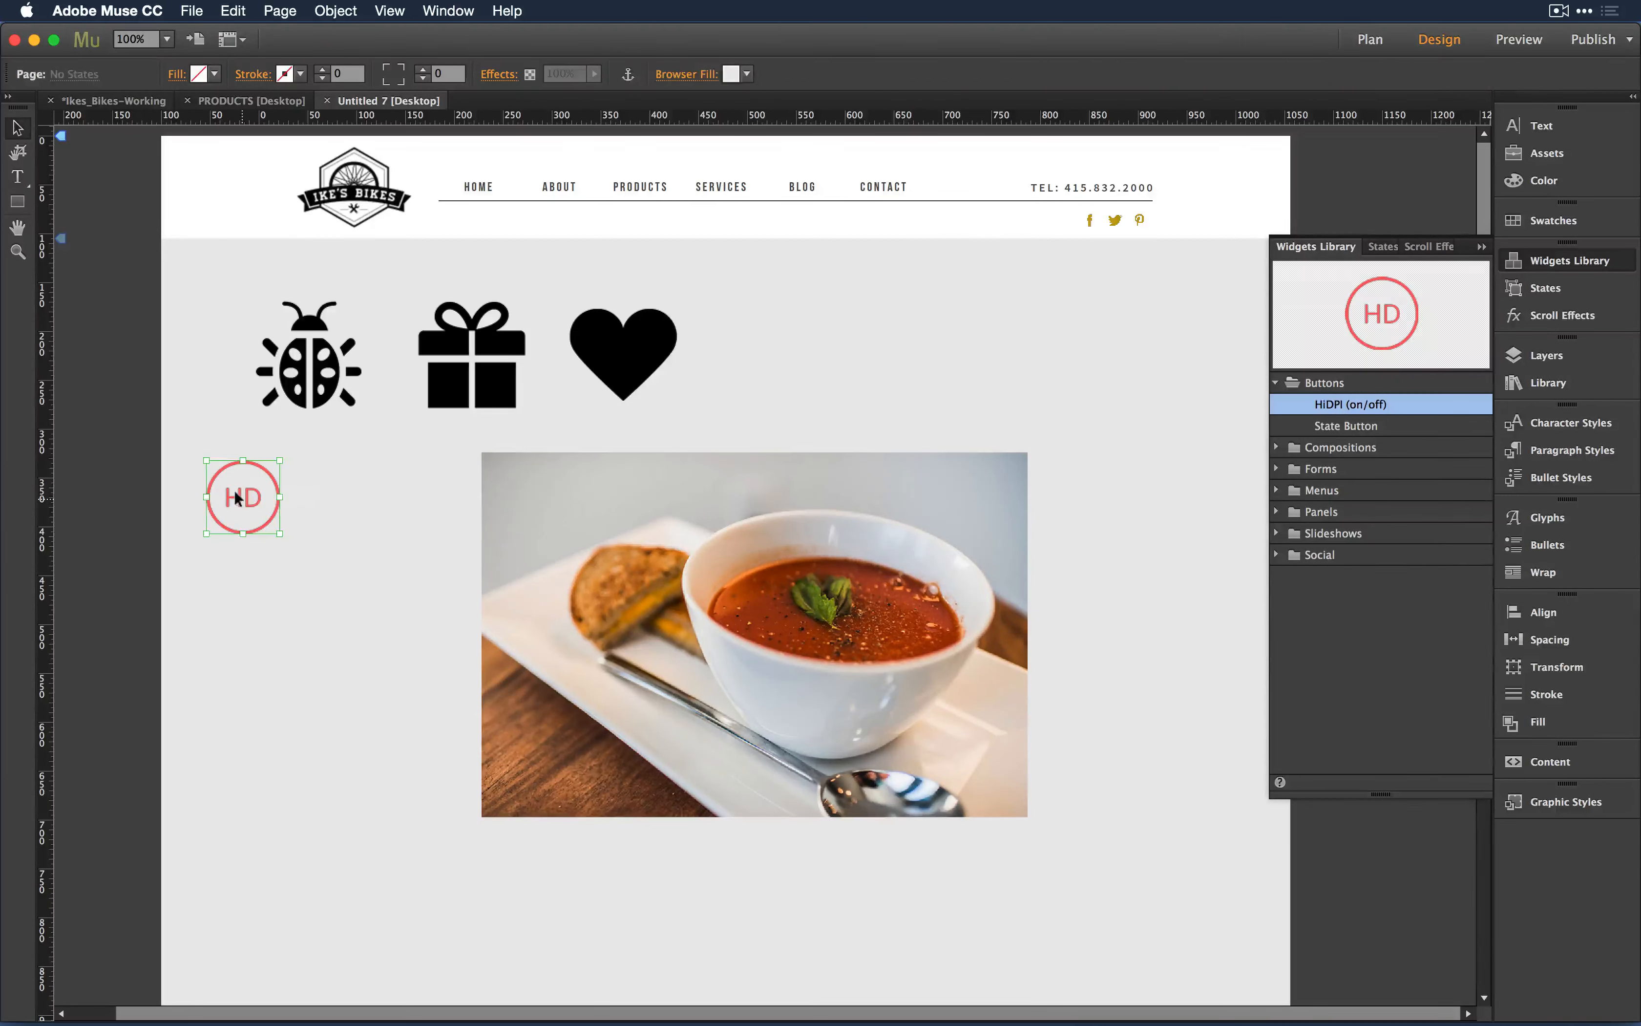
pyautogui.moveTo(238, 519); pyautogui.dragTo(231, 591)
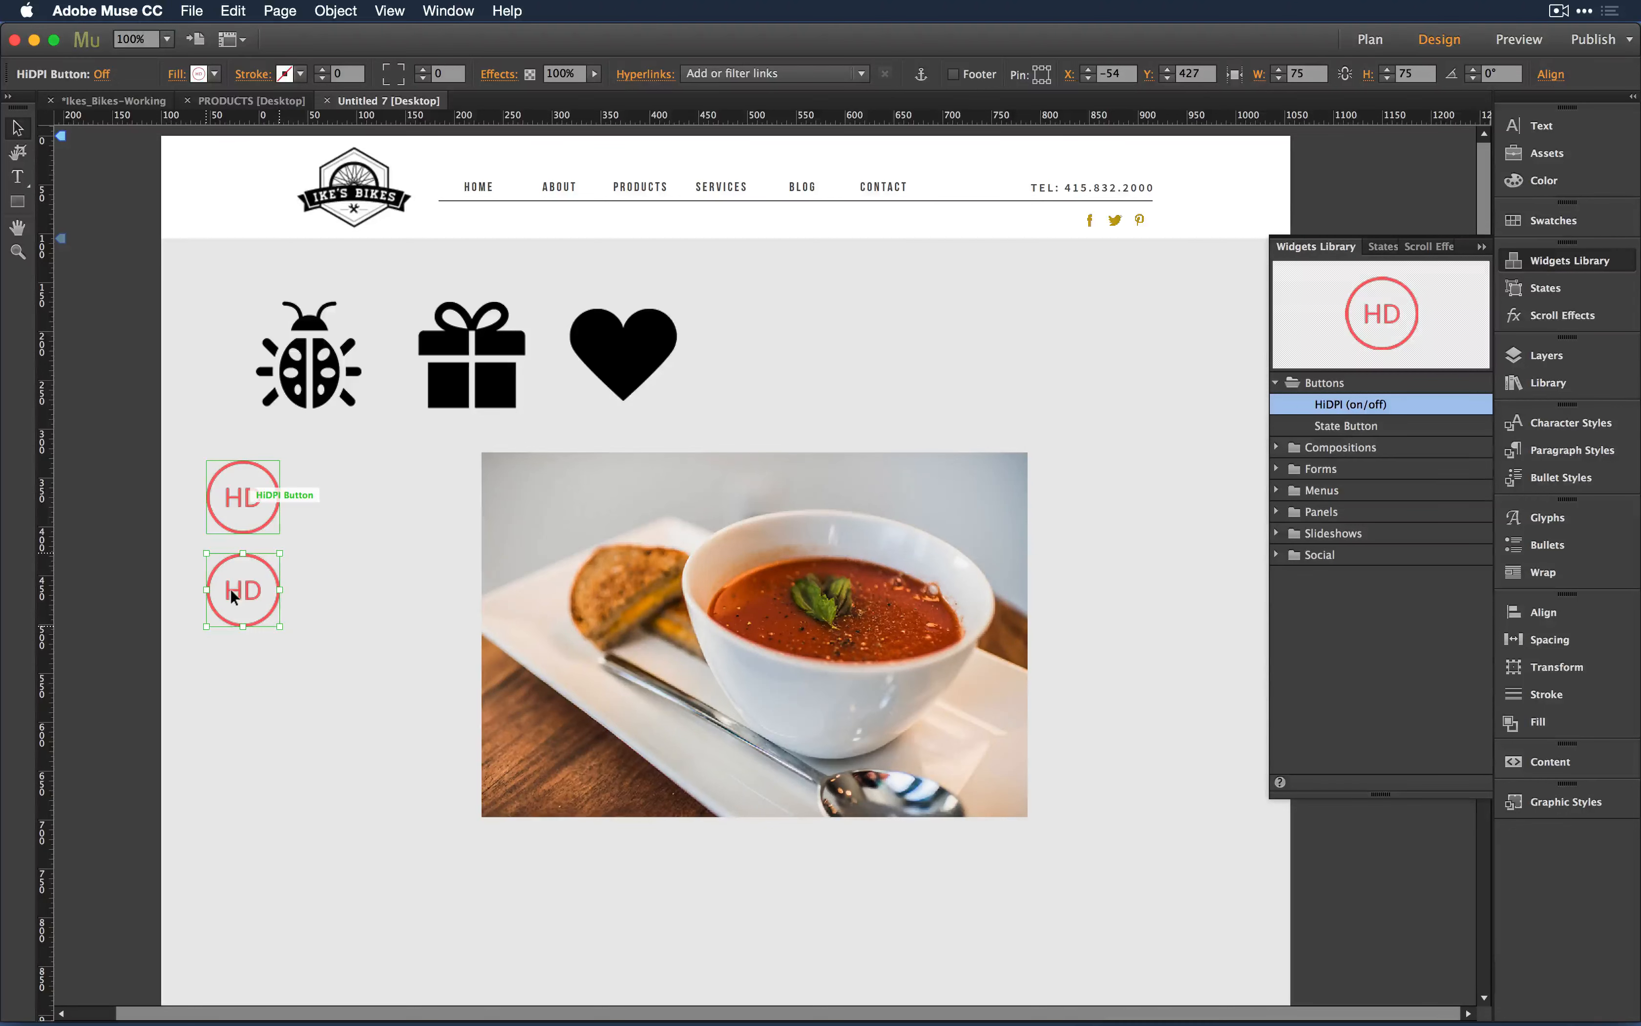
pyautogui.click(1482, 246)
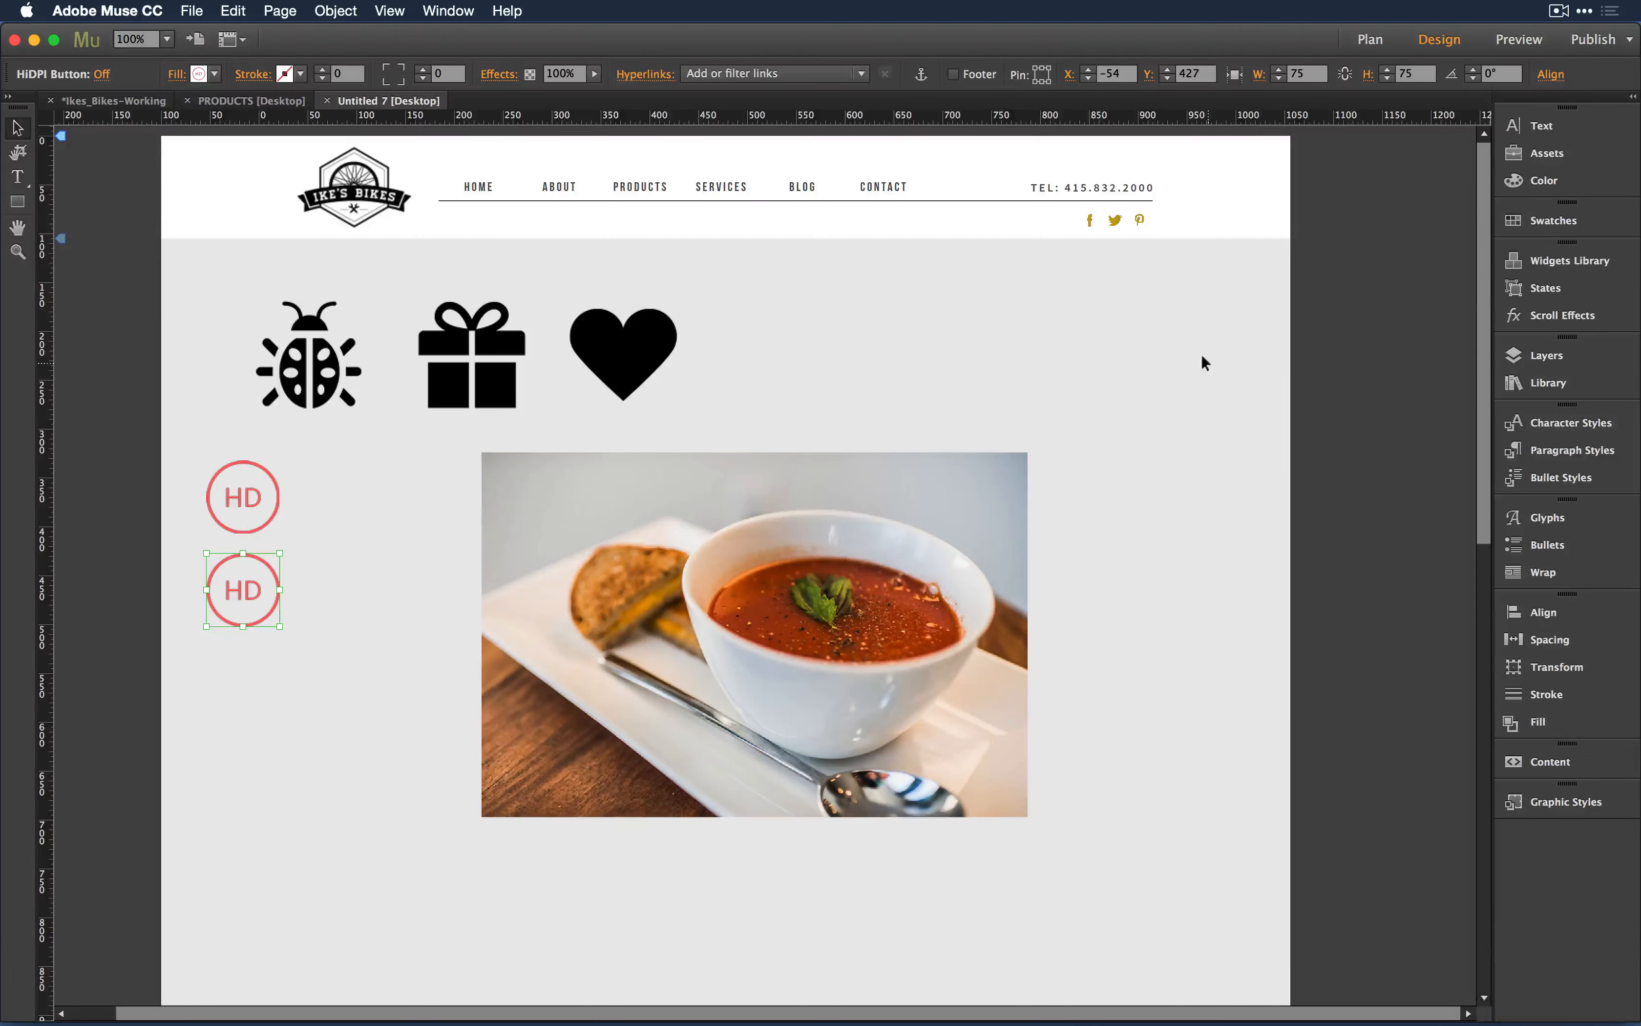
pyautogui.click(1566, 261)
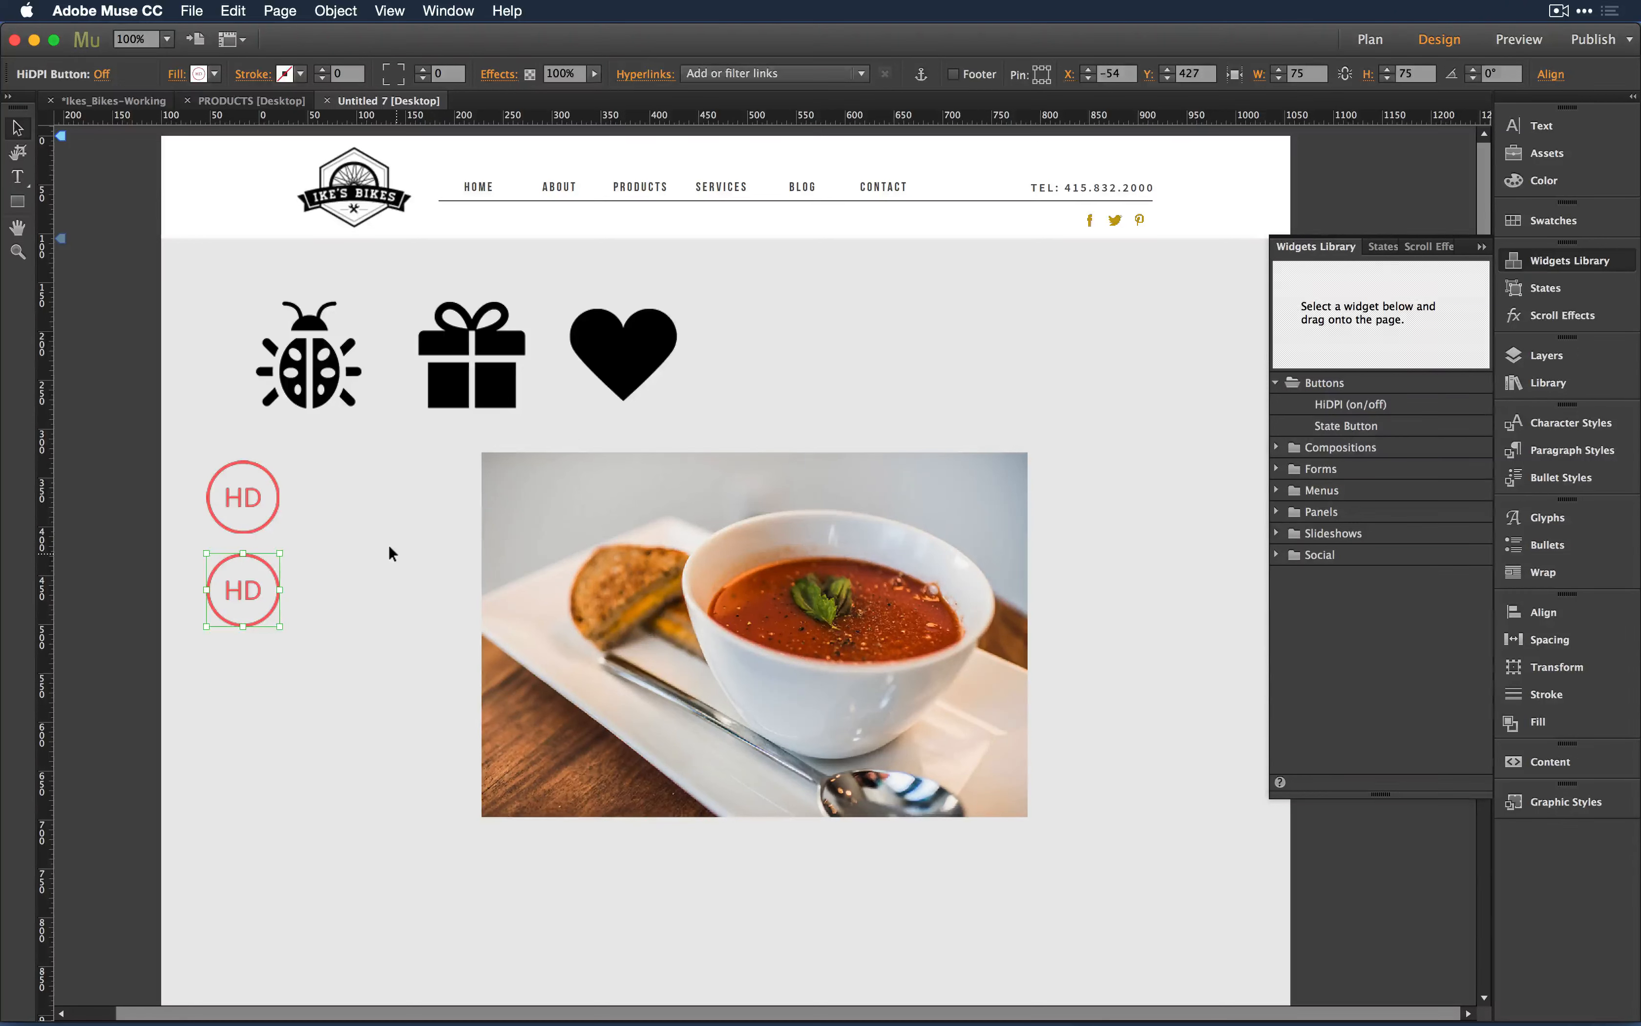
pyautogui.click(1044, 302)
pyautogui.click(1482, 244)
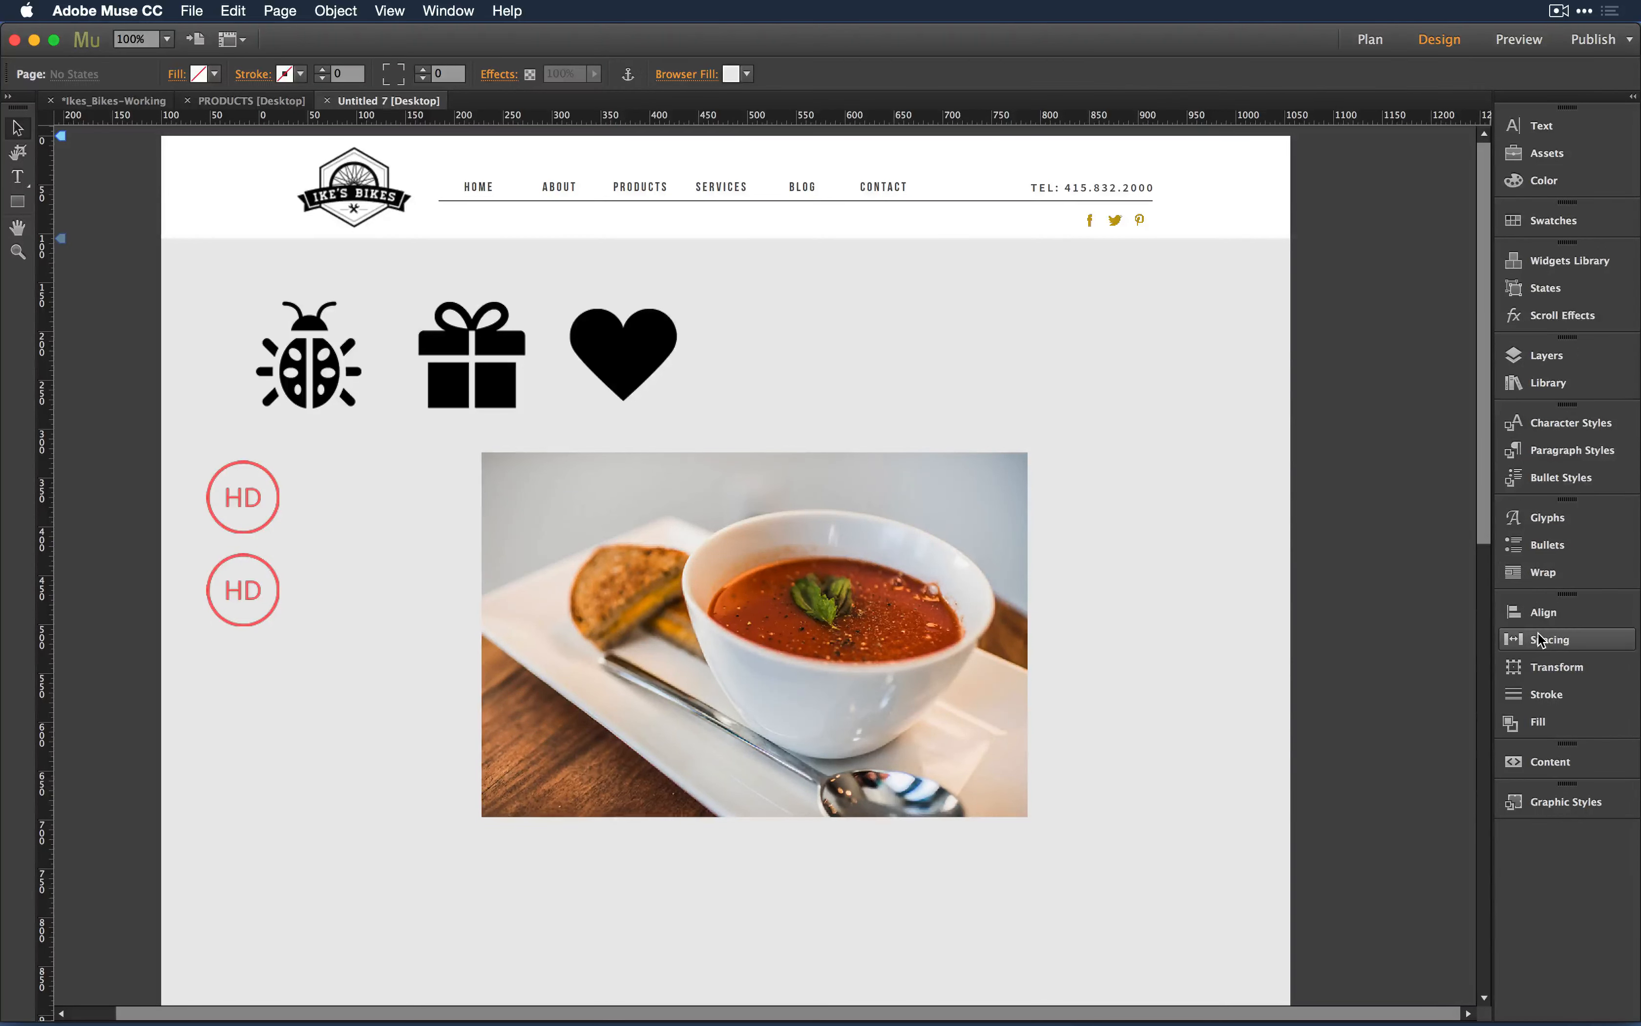
# Step: Show all states of the lower HiDPI button and replace its Off state's fill image with toggle-down.png
pyautogui.click(1547, 291)
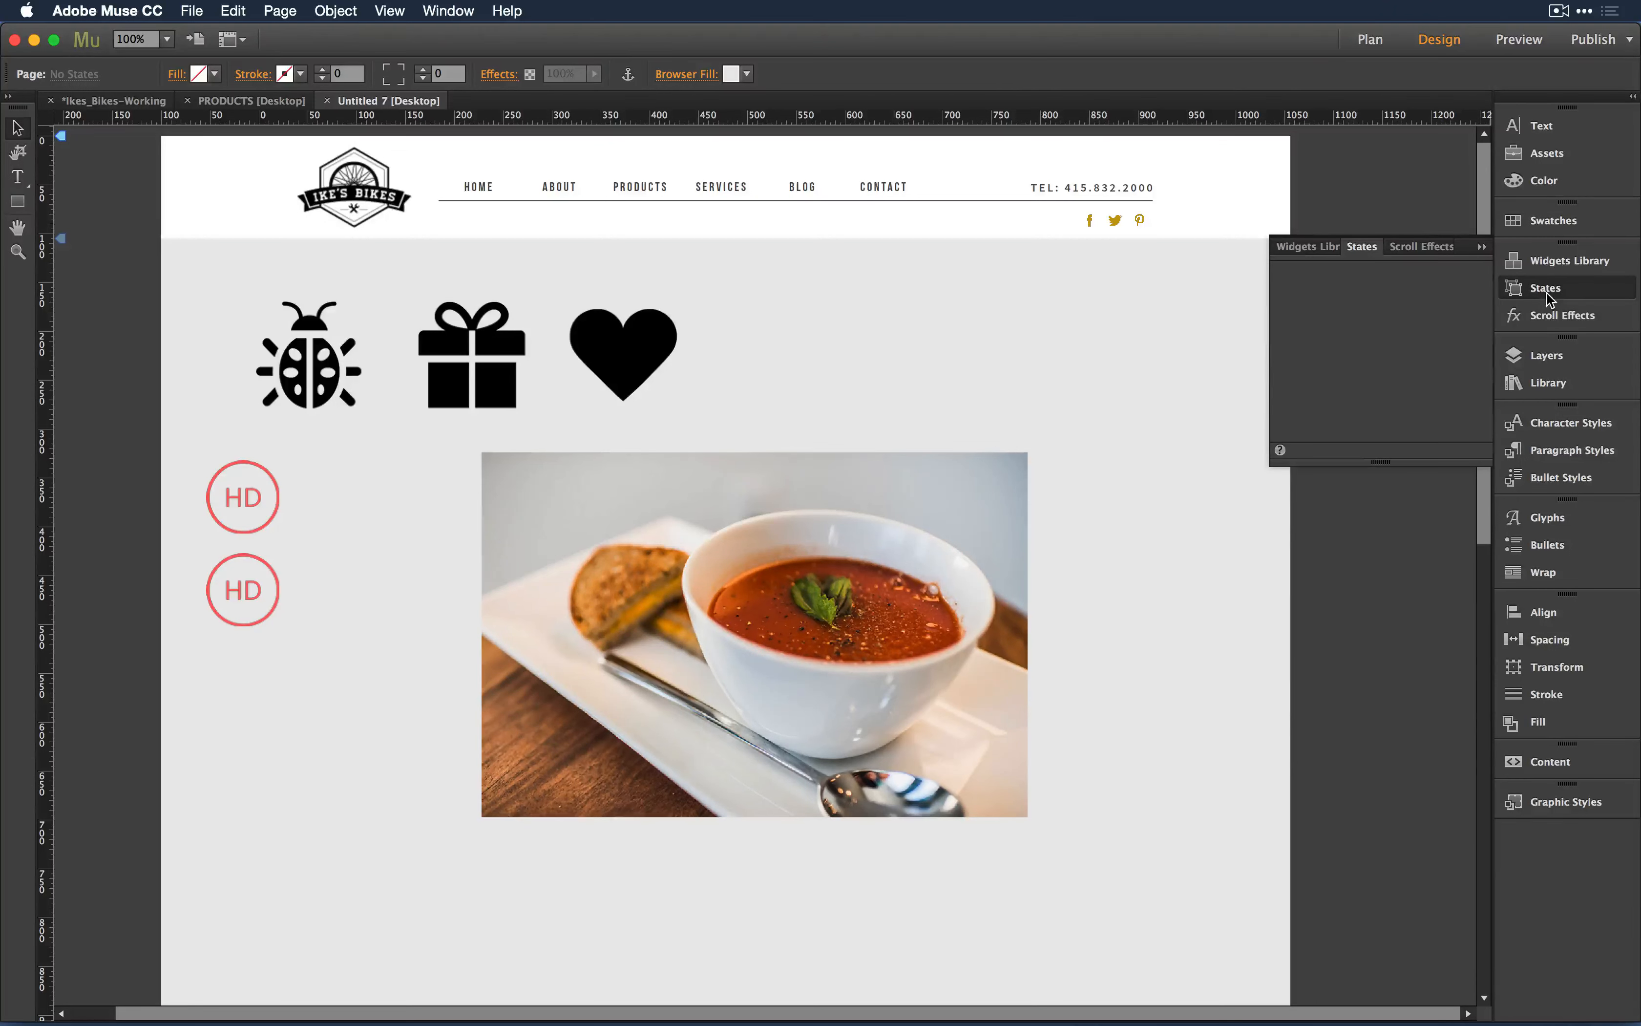
pyautogui.click(231, 567)
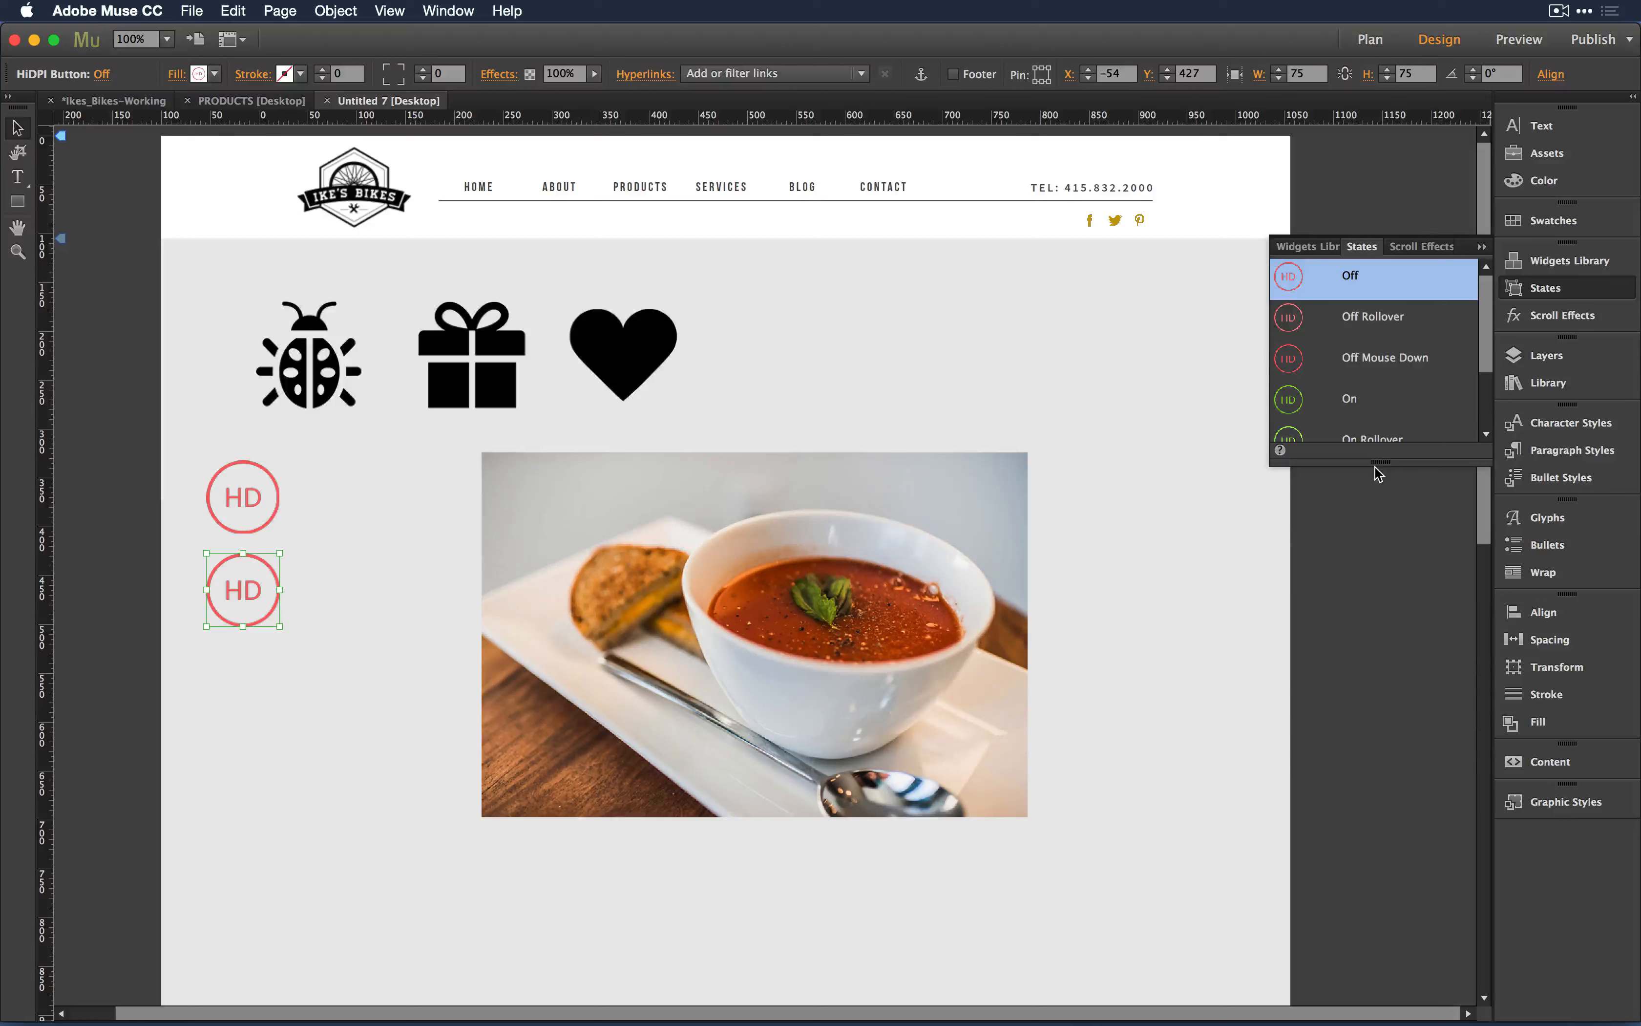
pyautogui.moveTo(1380, 463); pyautogui.dragTo(1383, 569)
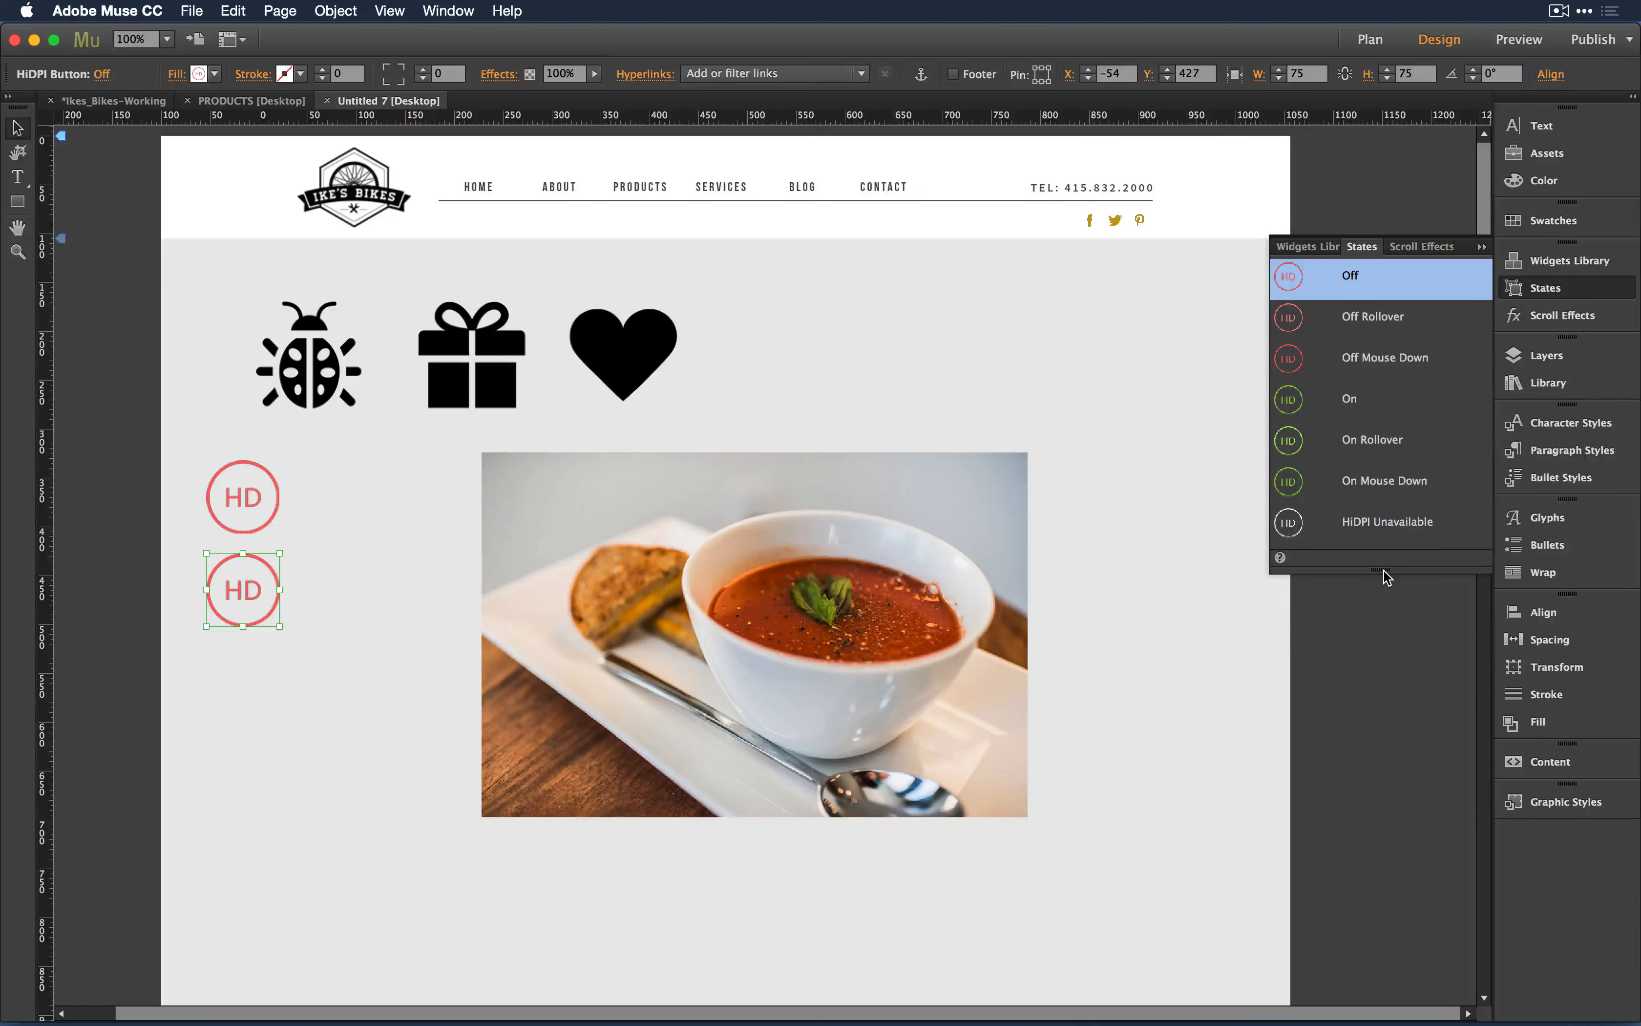
pyautogui.moveTo(1383, 571); pyautogui.dragTo(1383, 614)
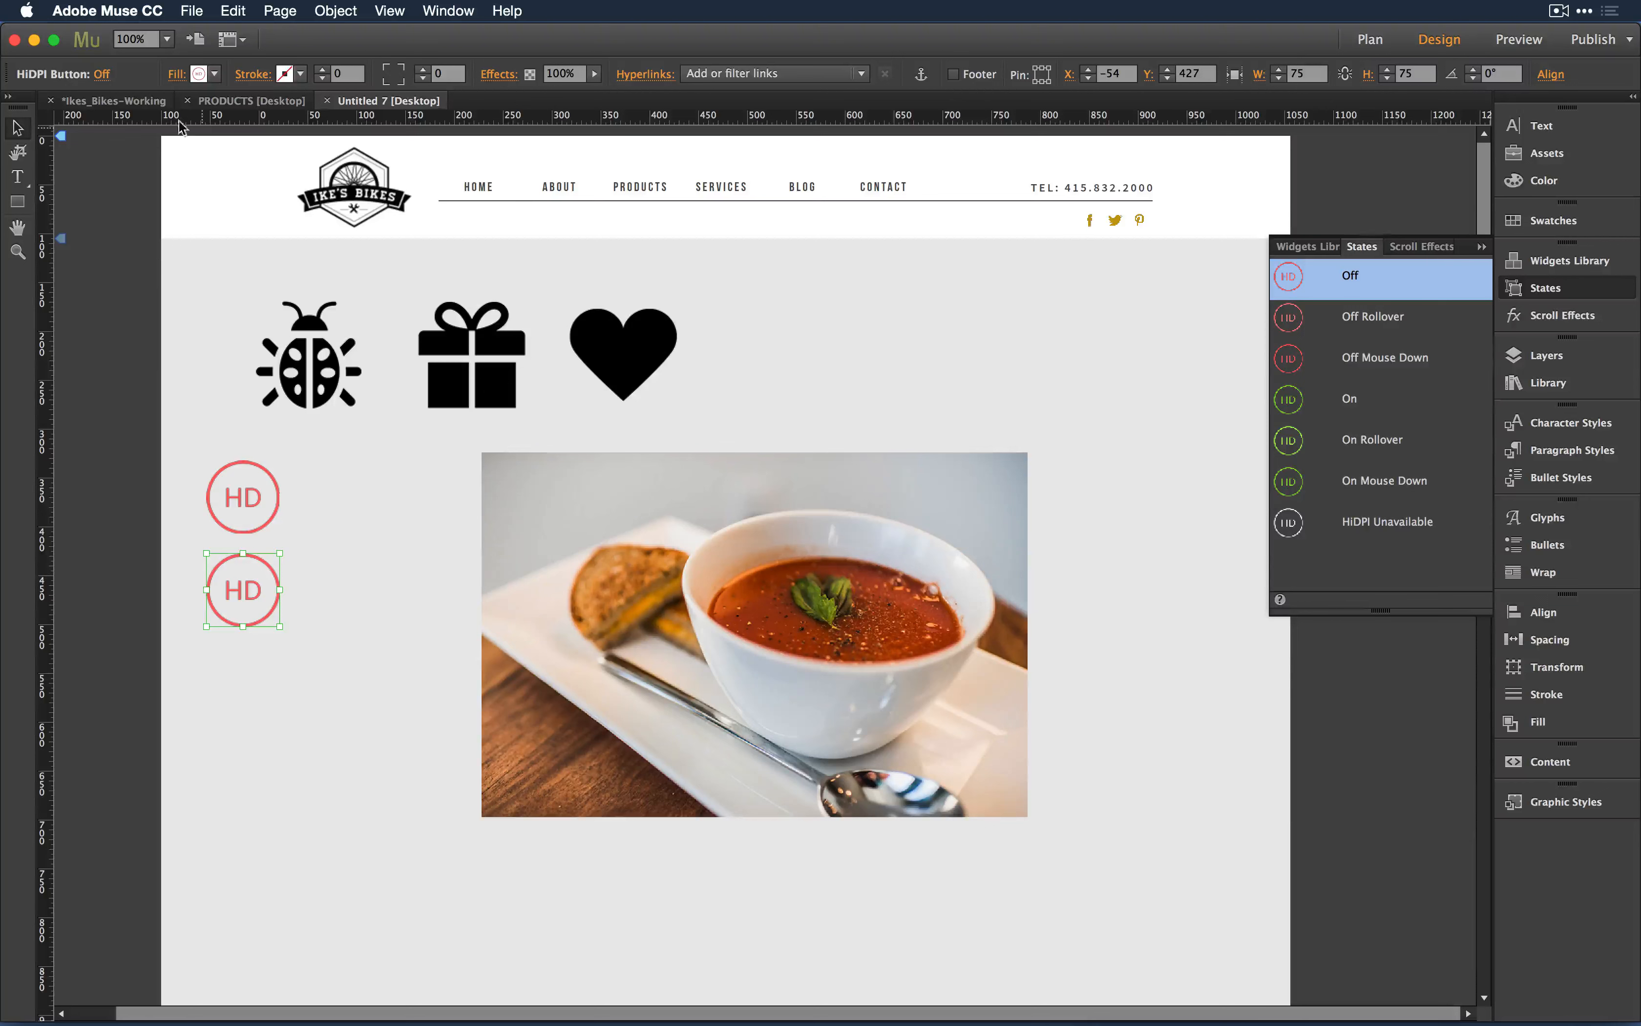
pyautogui.click(174, 74)
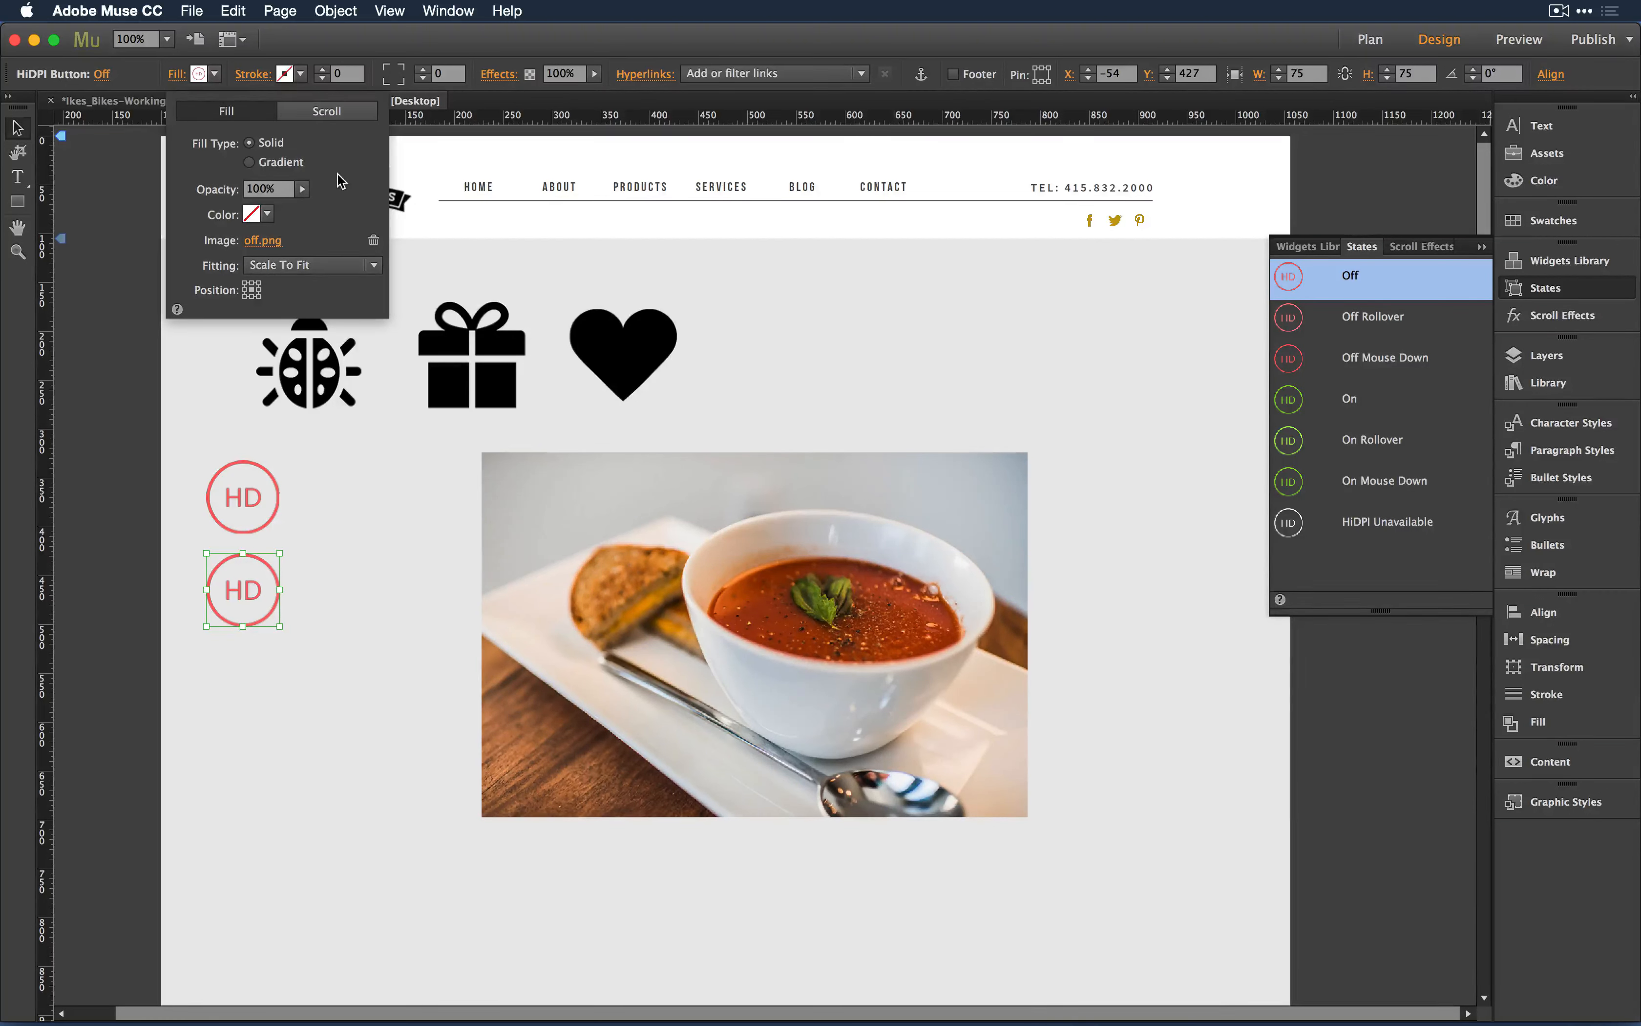
pyautogui.click(254, 241)
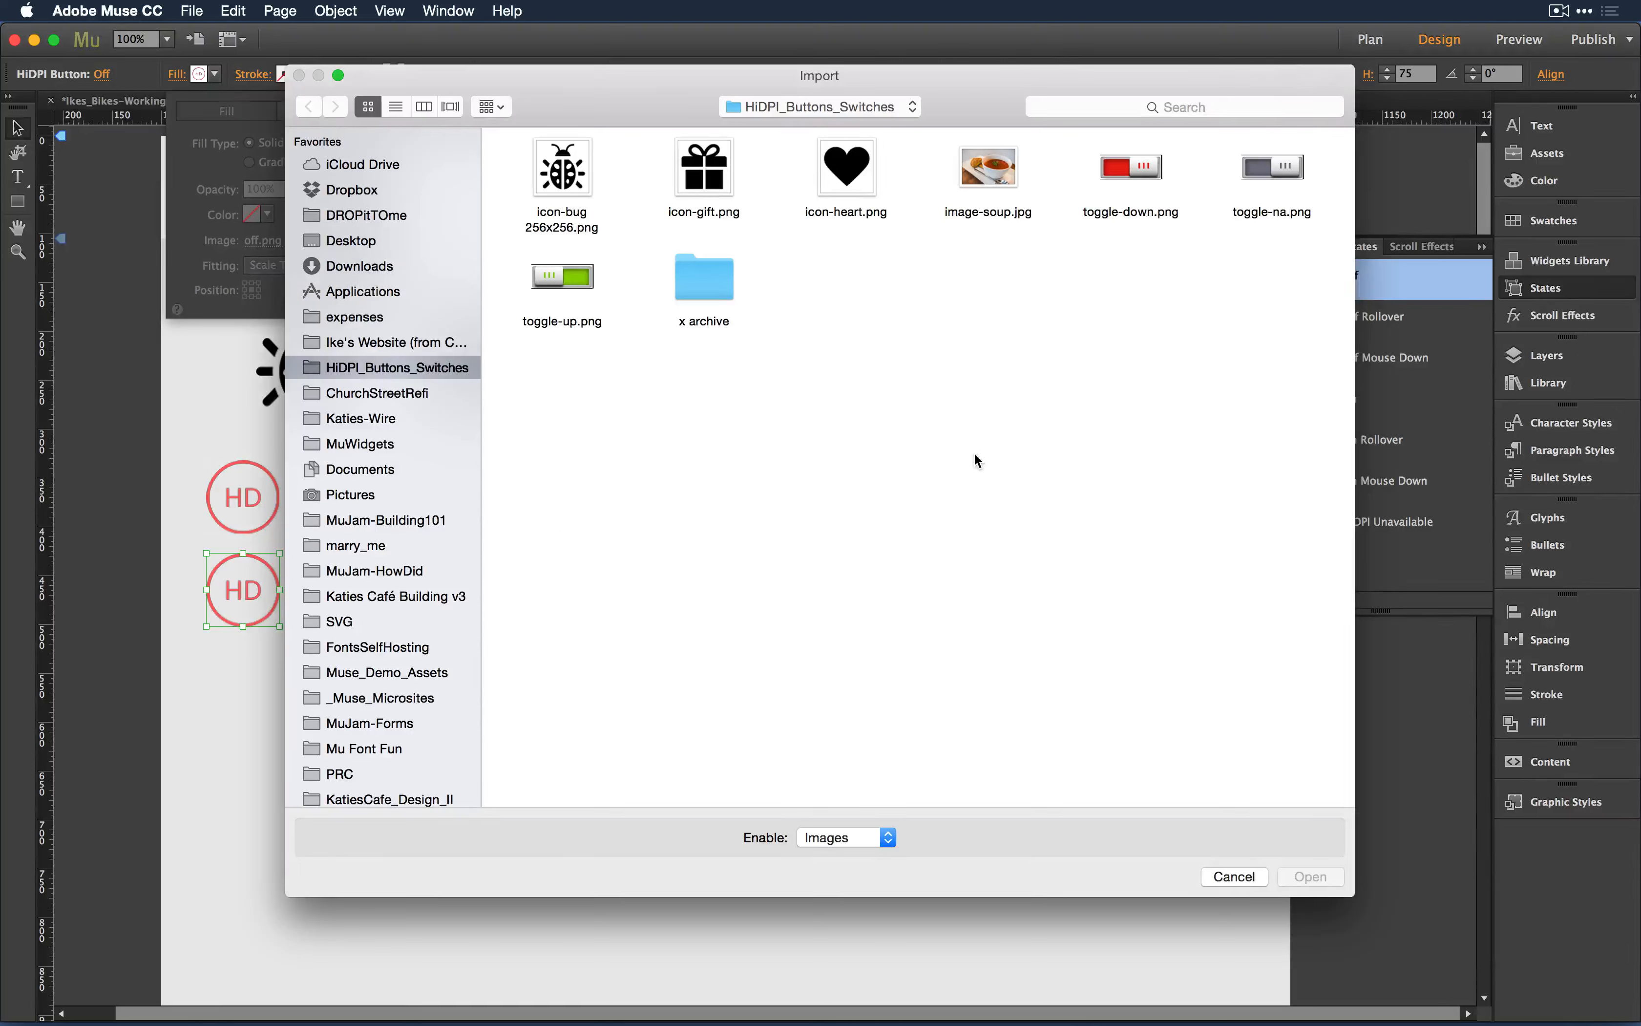
pyautogui.click(1133, 175)
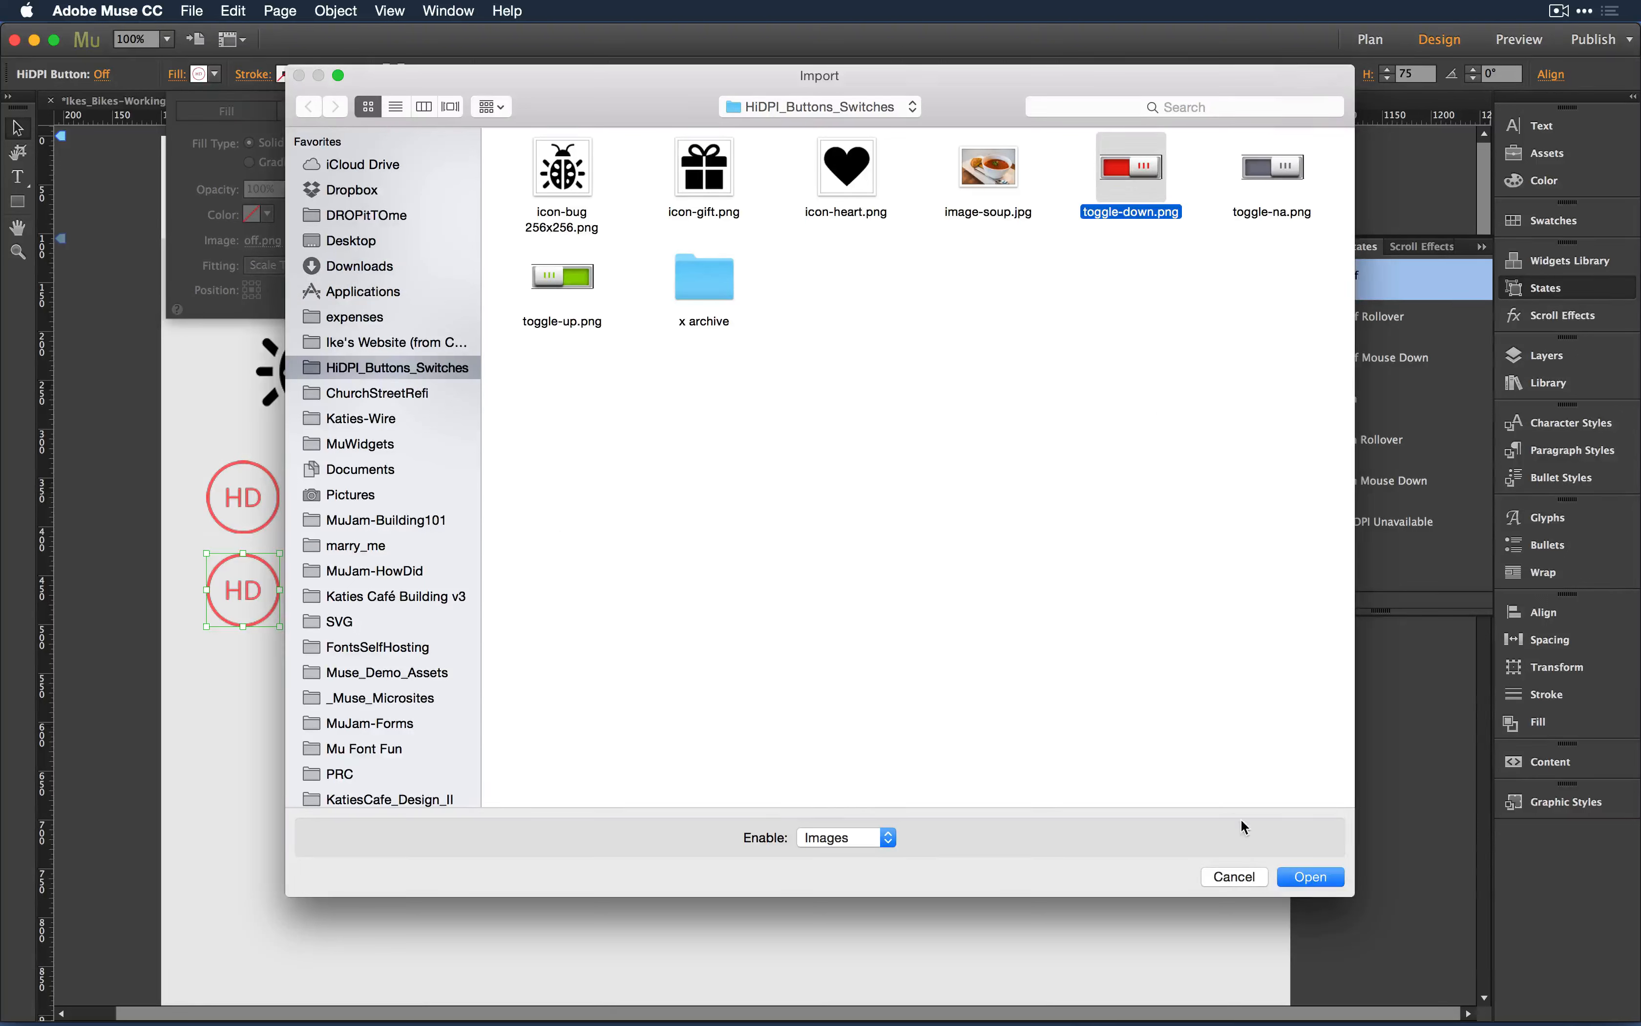
pyautogui.click(1309, 877)
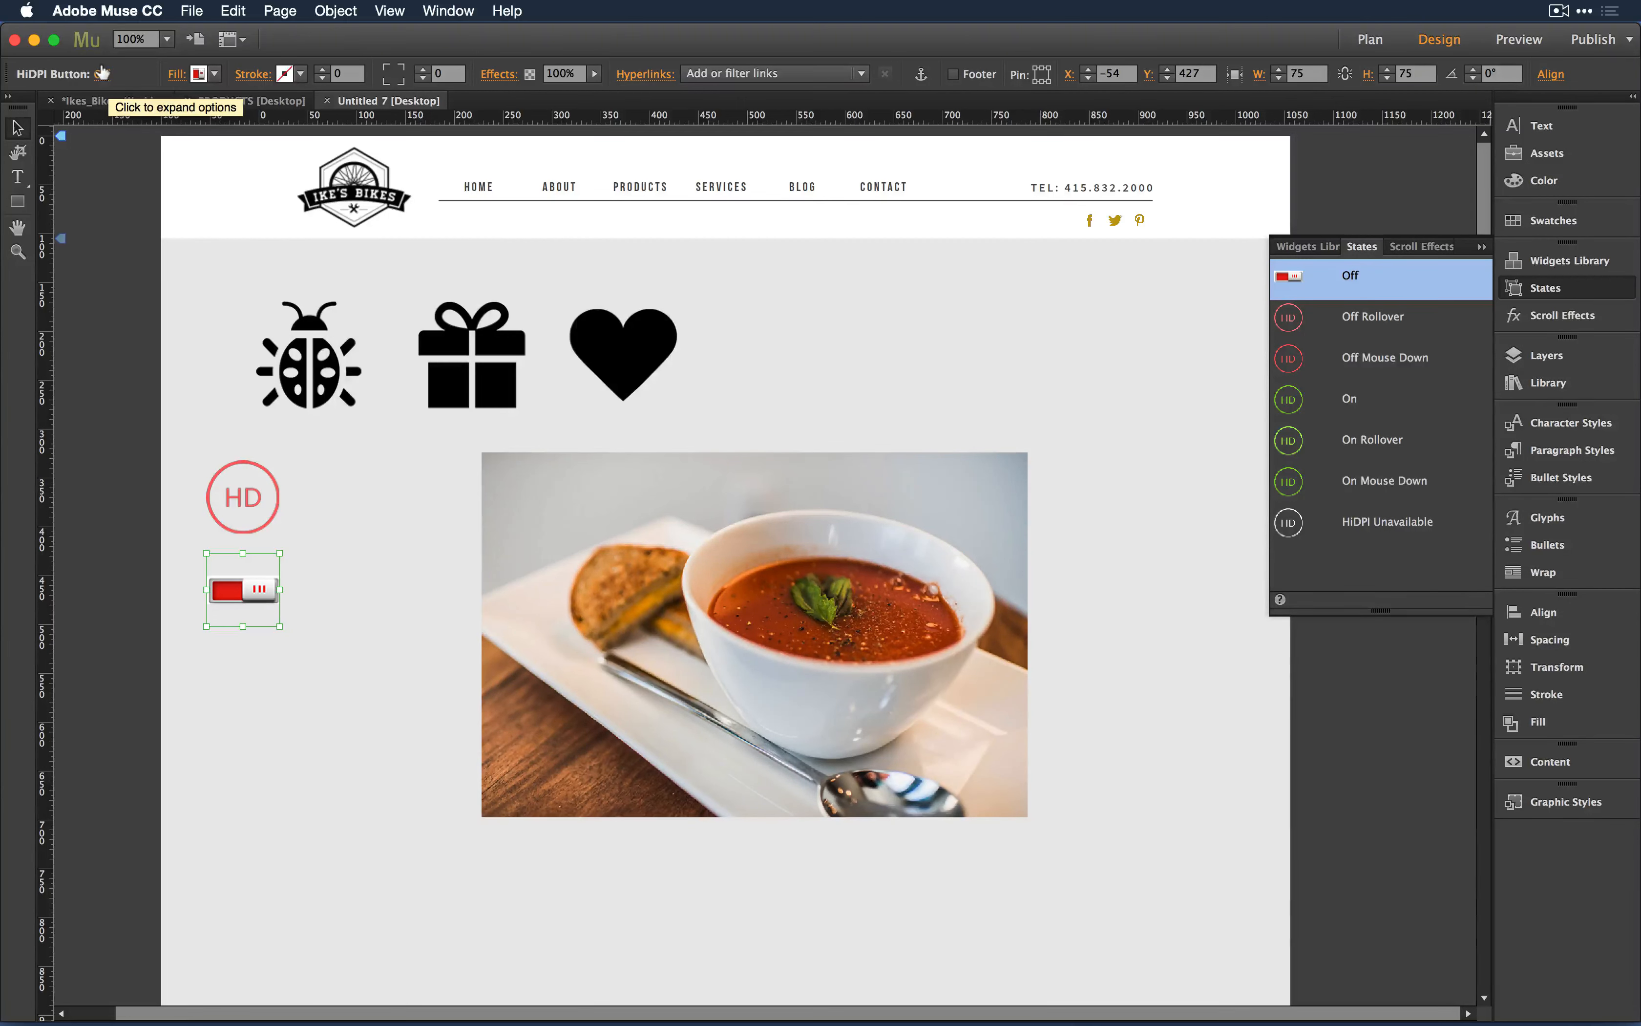
# Step: Reset the lower HiDPI button's Off Rollover and Off Mouse Down states so they inherit the Off state
pyautogui.click(1373, 316)
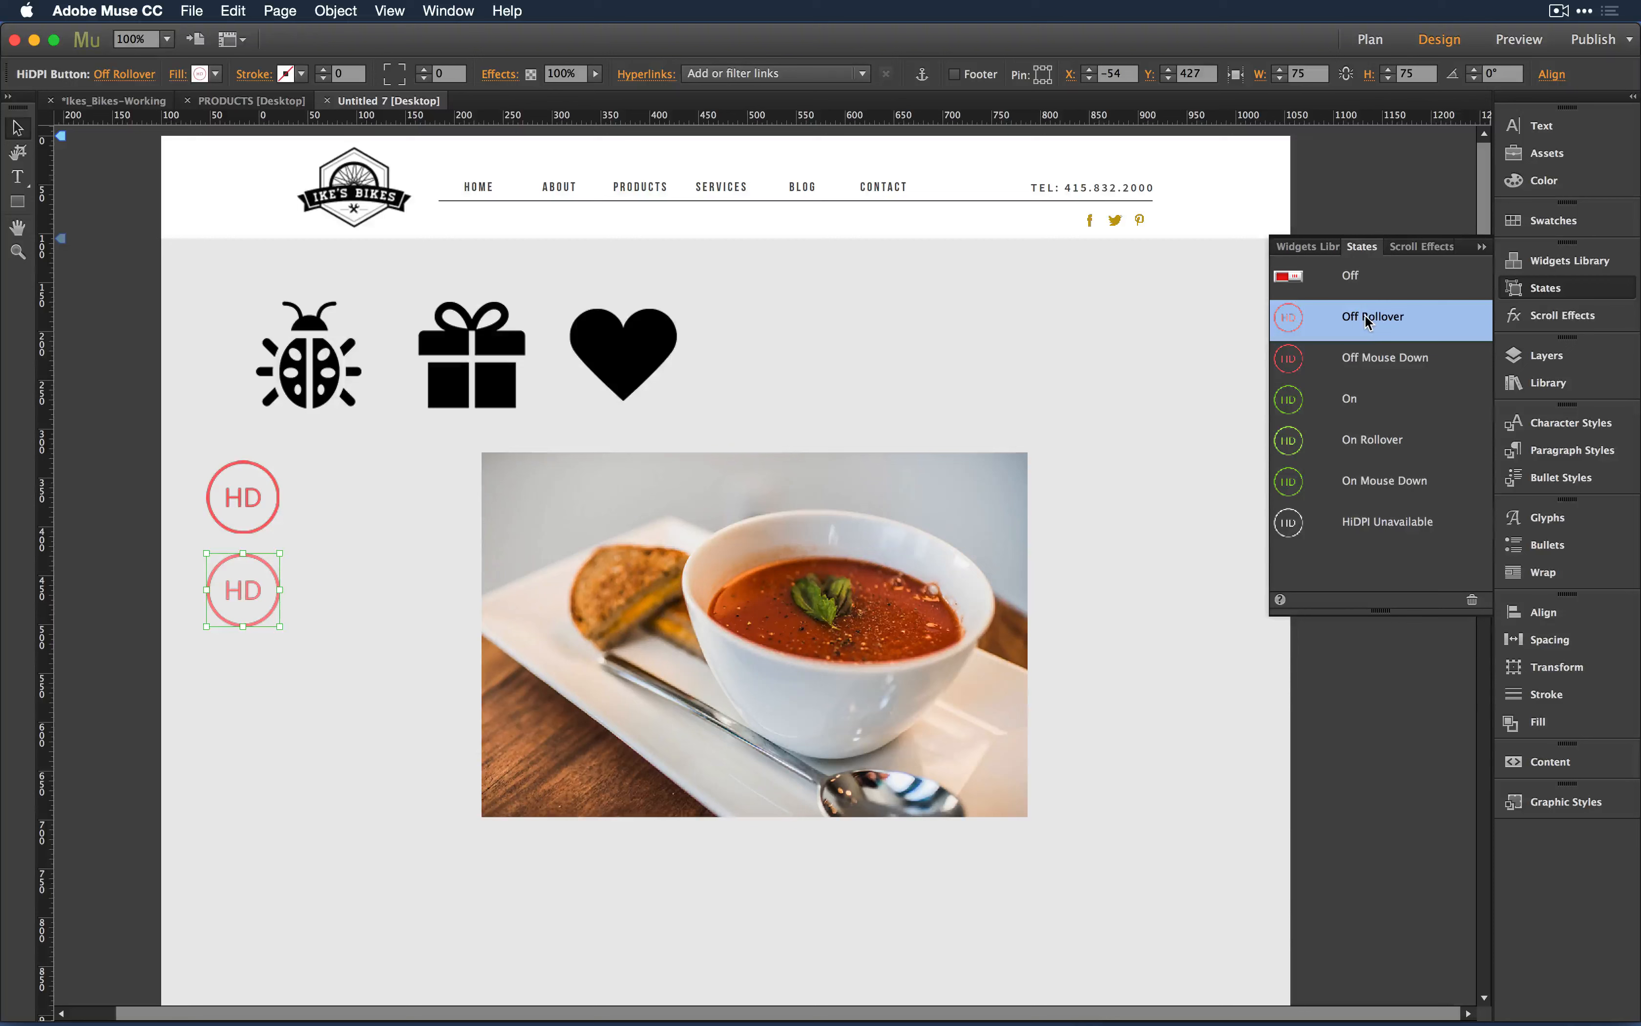
pyautogui.click(1473, 601)
pyautogui.click(1407, 361)
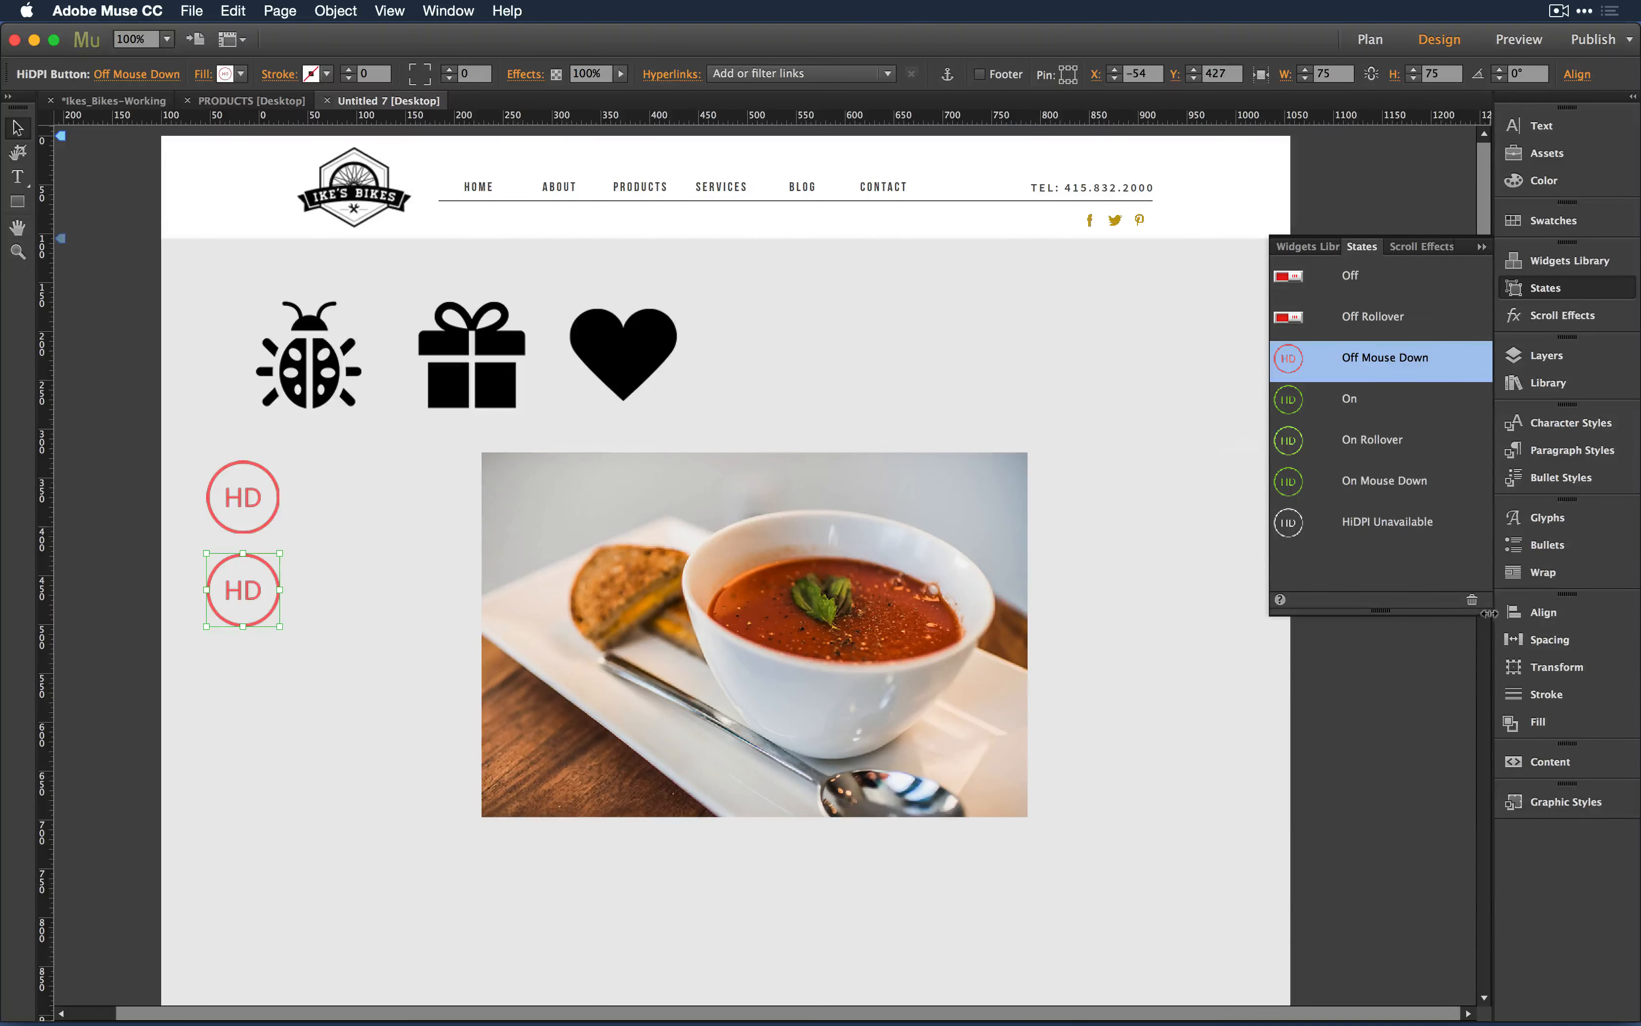
pyautogui.click(1471, 601)
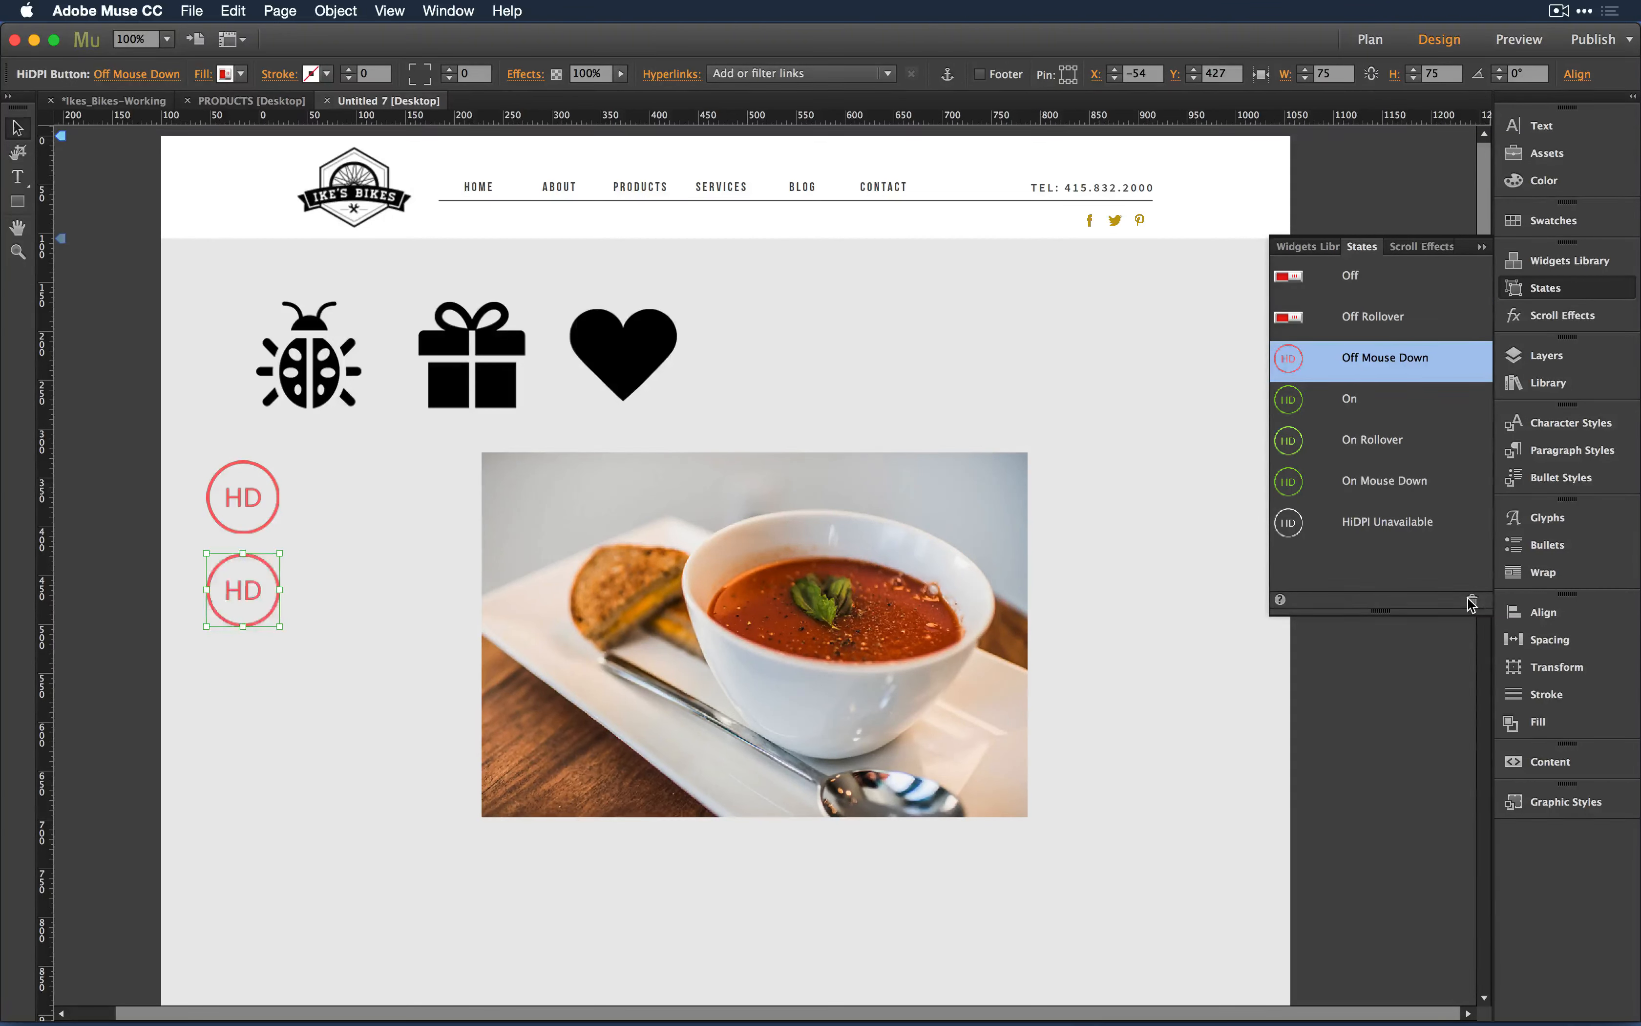
# Step: Replace the fill image of the lower HiDPI button's On state with toggle-up.png
pyautogui.click(1352, 403)
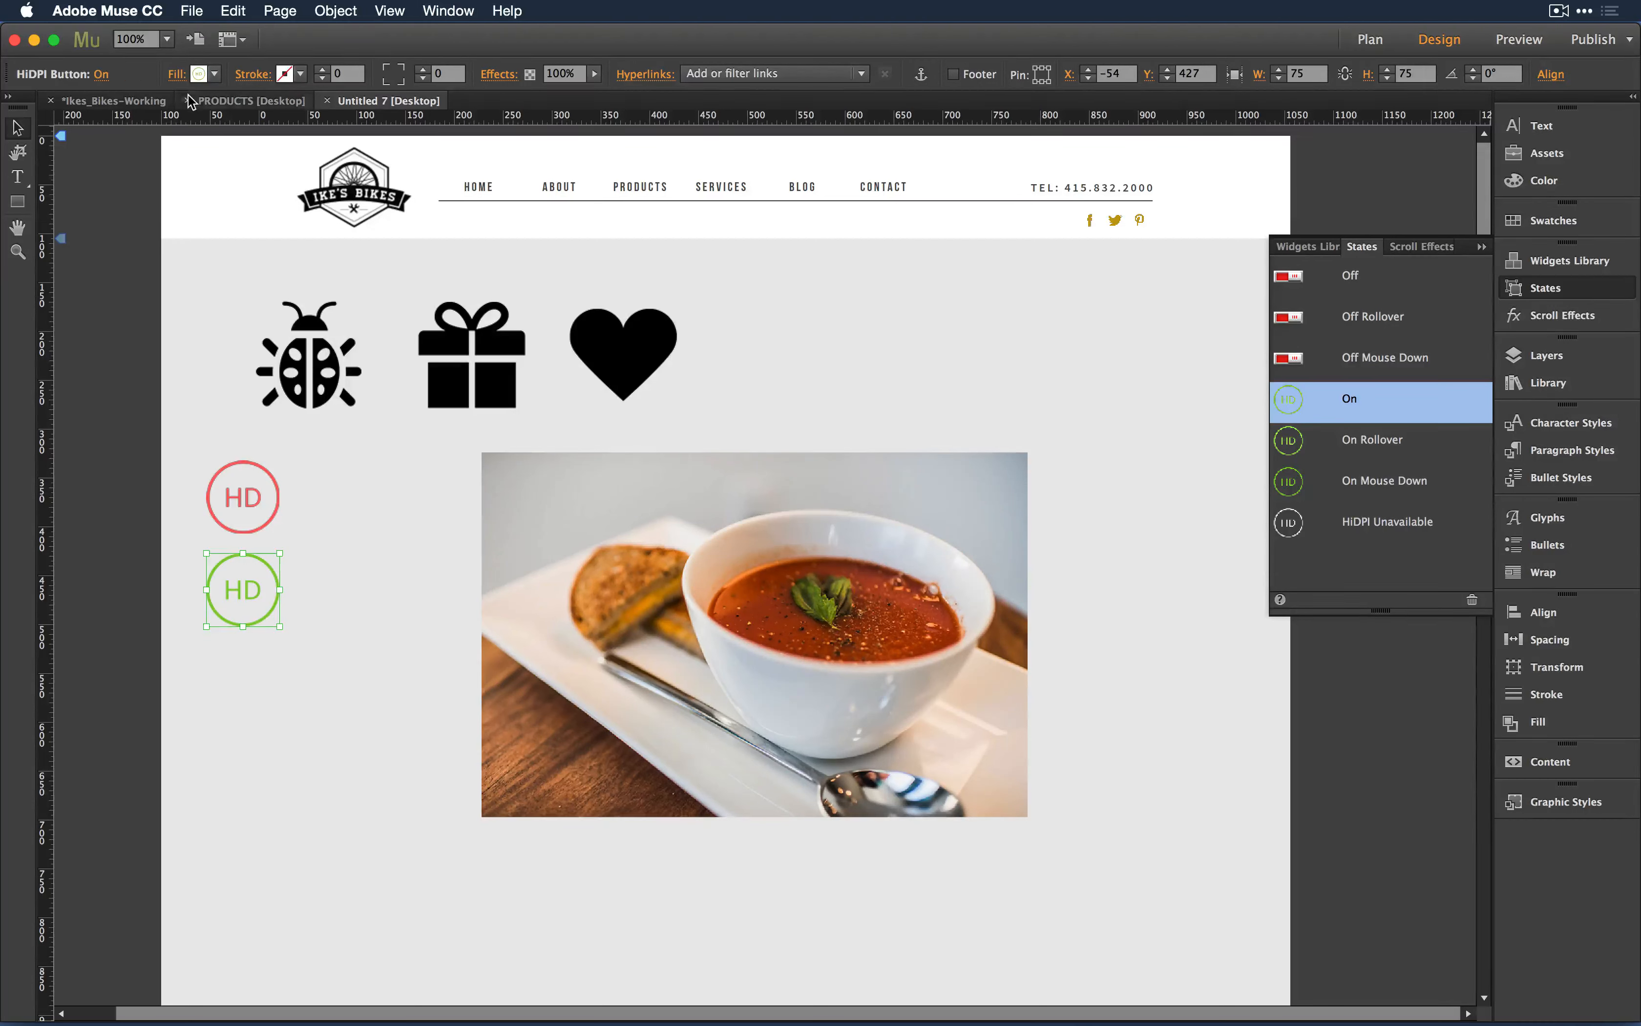
pyautogui.click(197, 73)
pyautogui.click(175, 74)
pyautogui.click(278, 240)
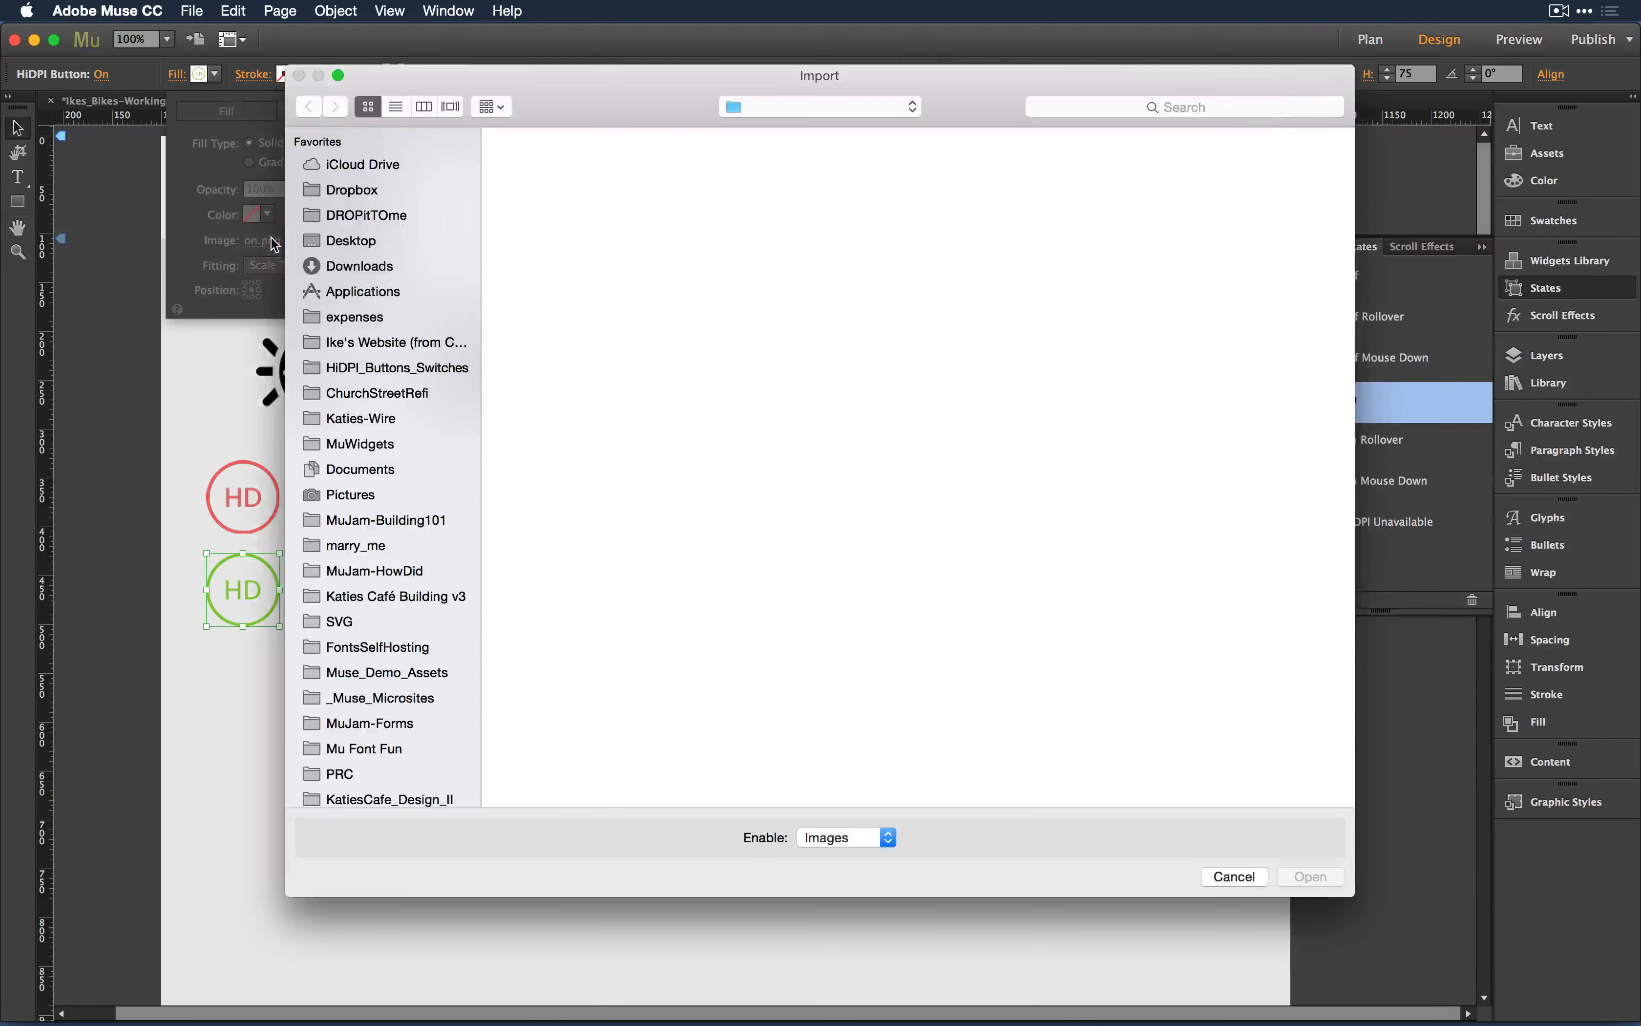
pyautogui.doubleClick(573, 278)
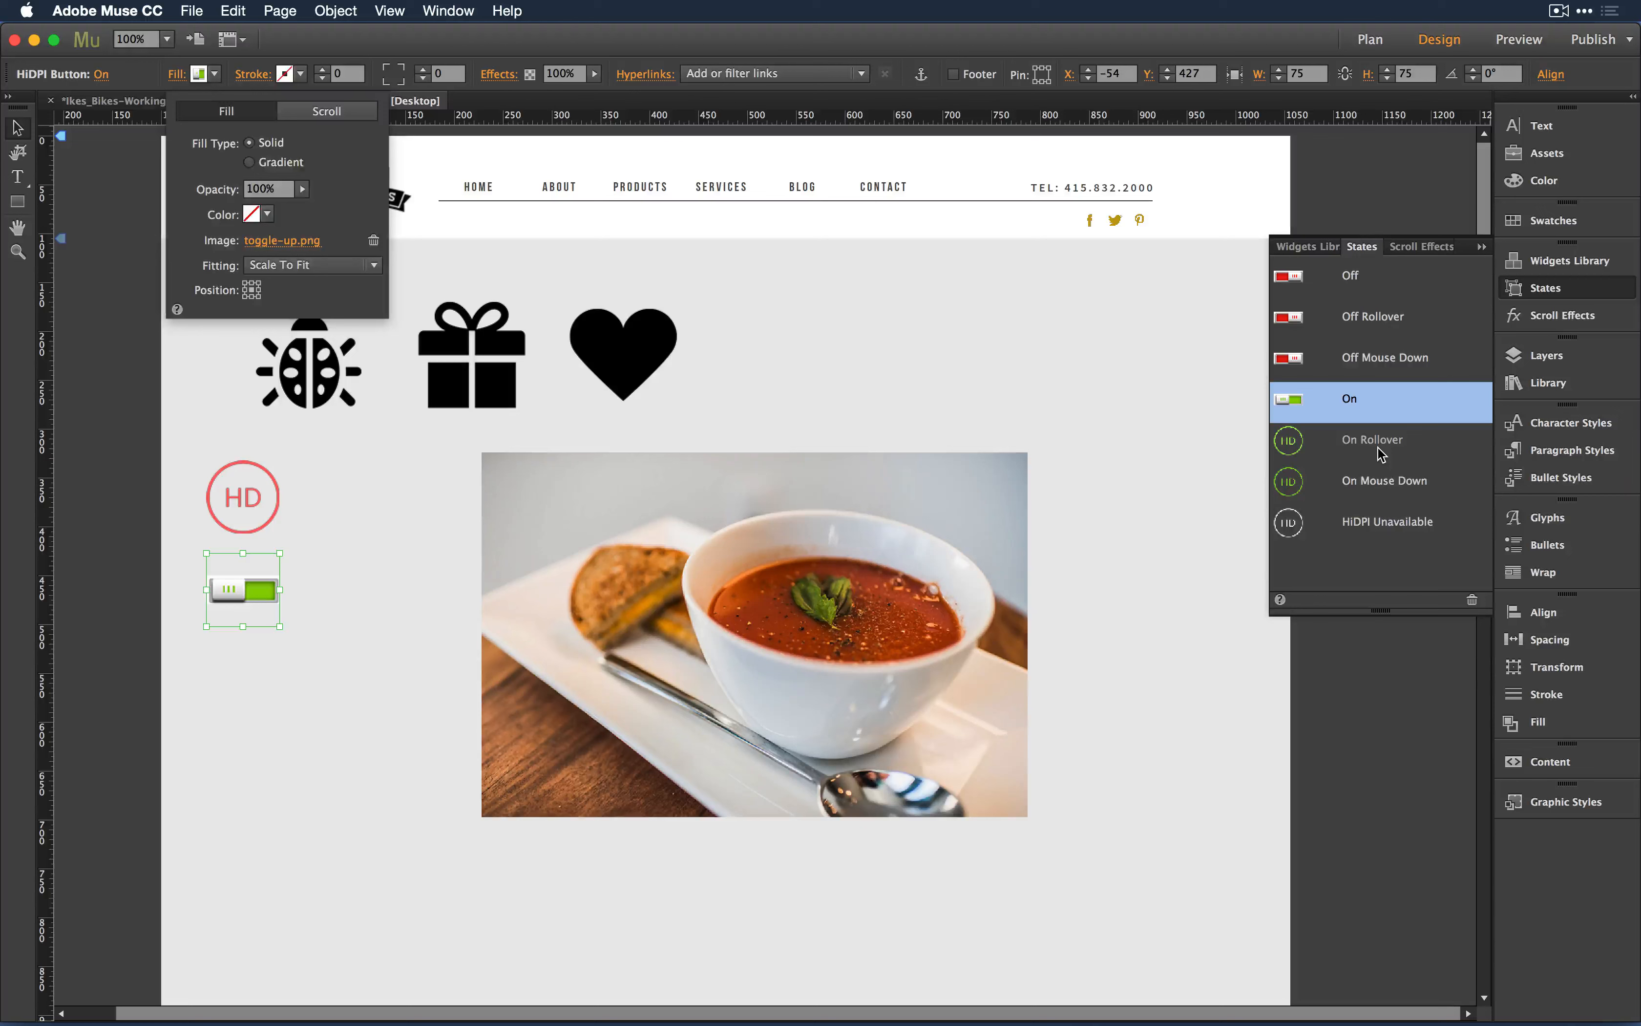
# Step: Reset the lower HiDPI button's On Rollover and On Mouse Down states so they inherit the On state
pyautogui.click(1386, 443)
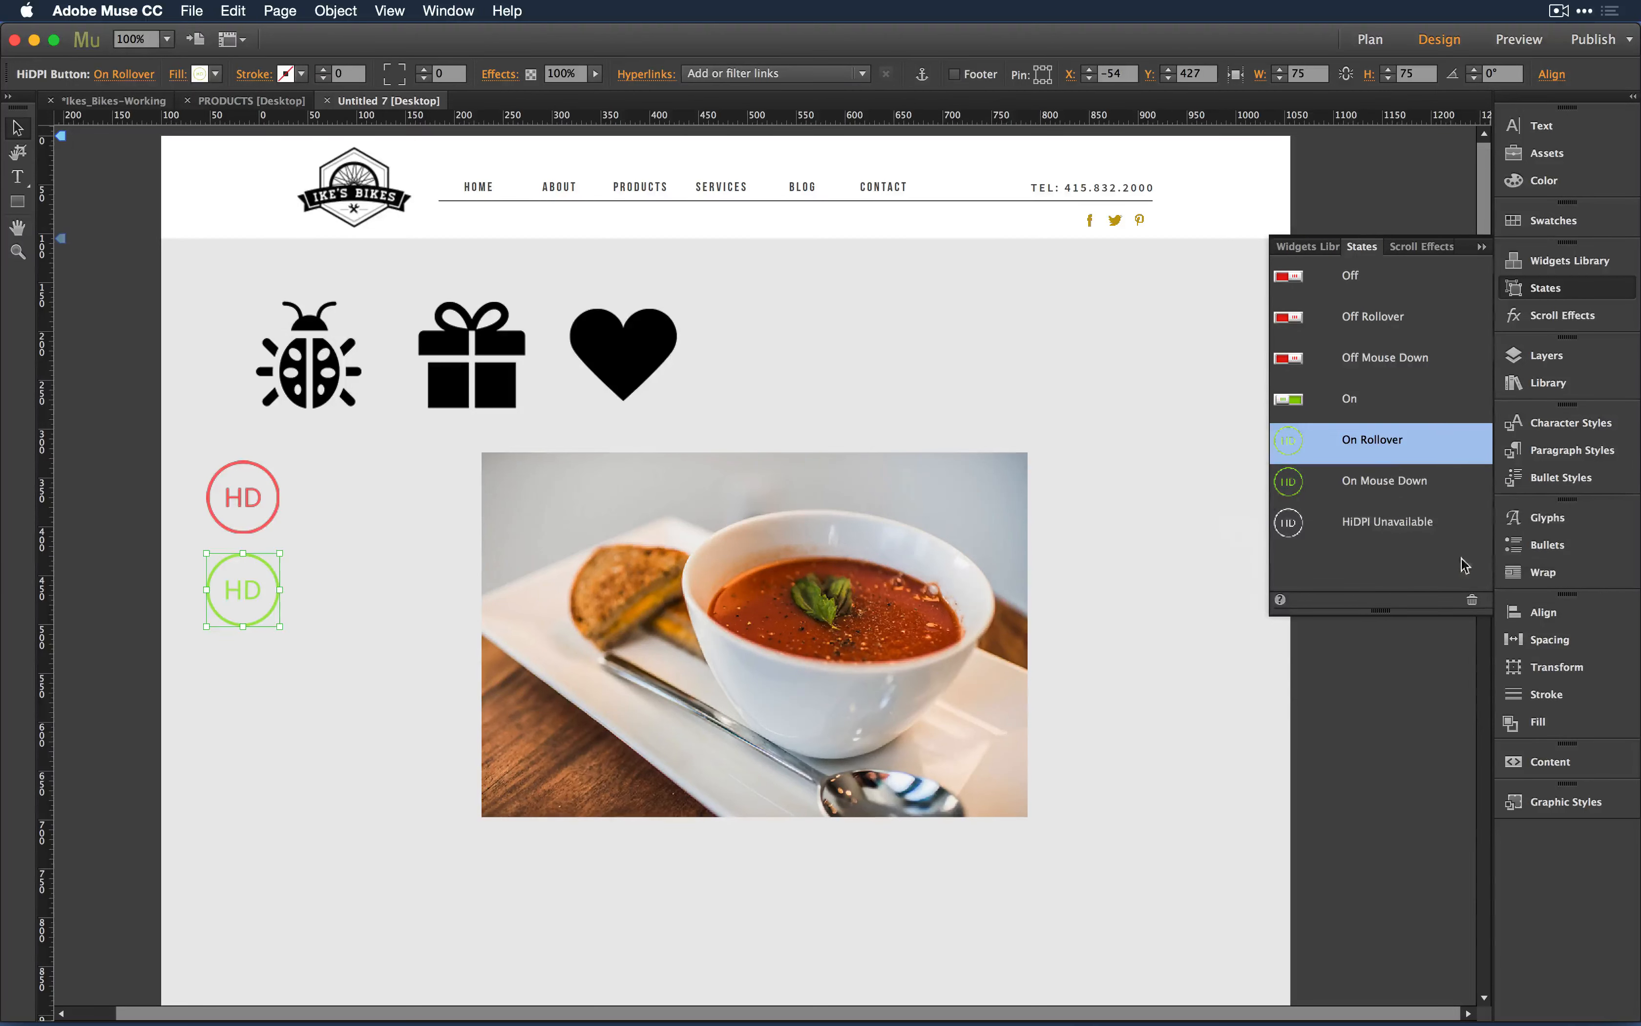
pyautogui.click(1471, 603)
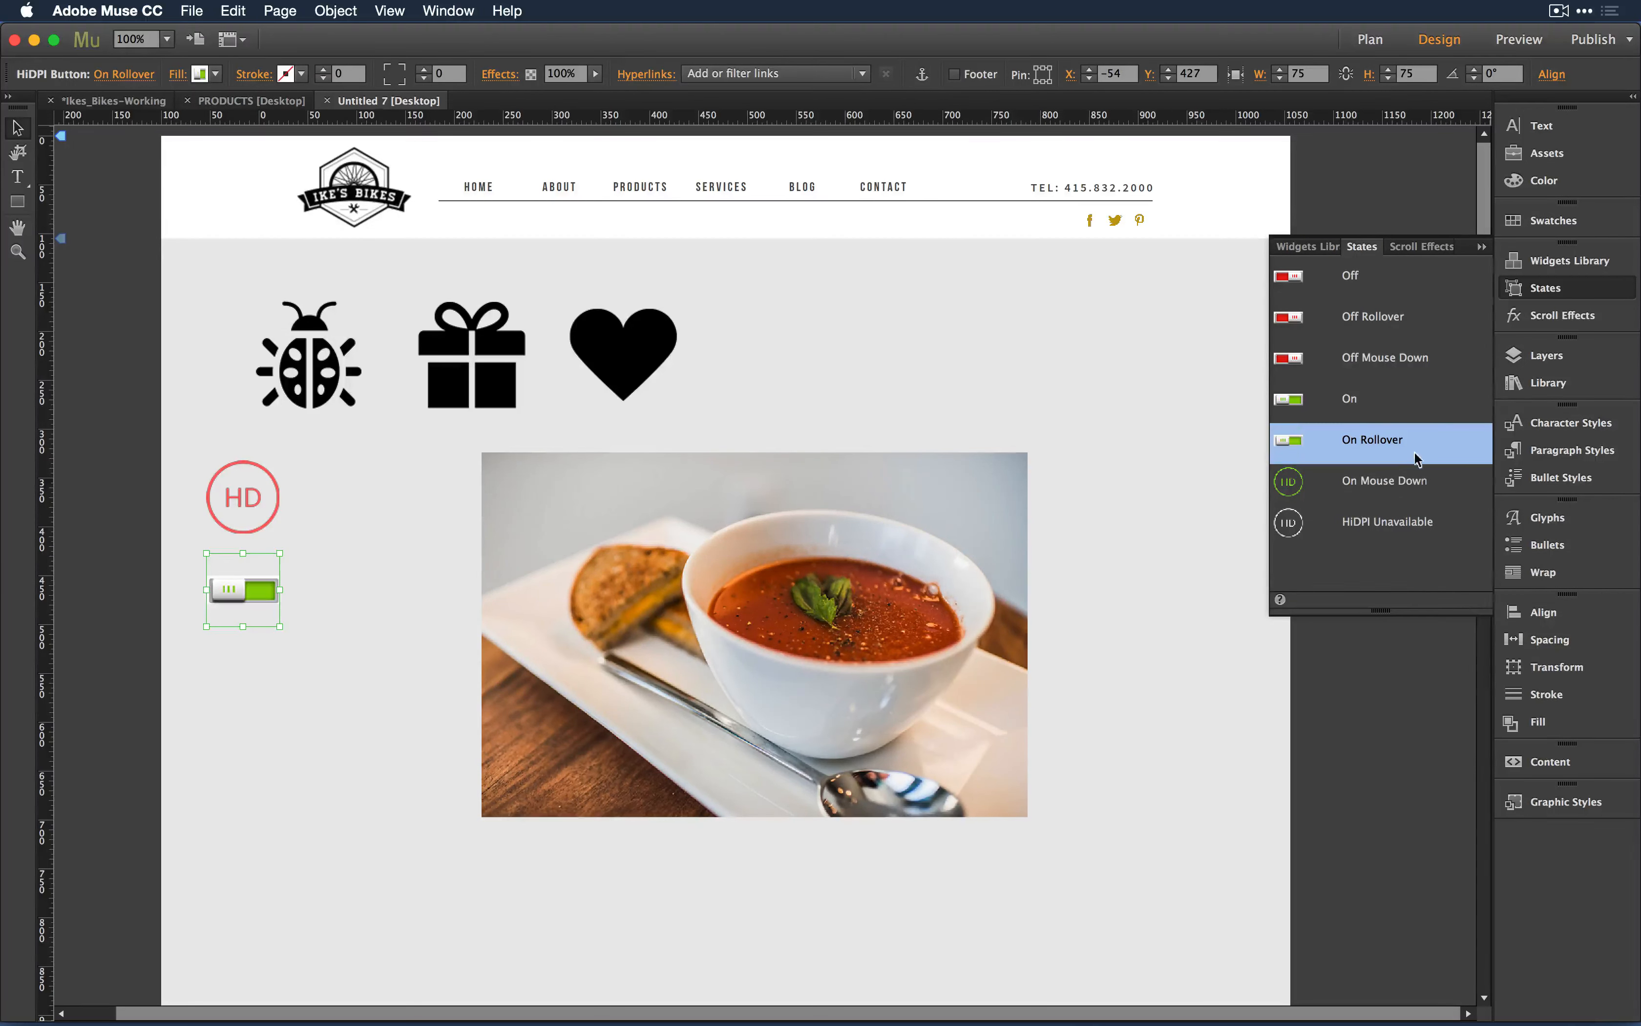
pyautogui.click(1397, 480)
pyautogui.click(1472, 602)
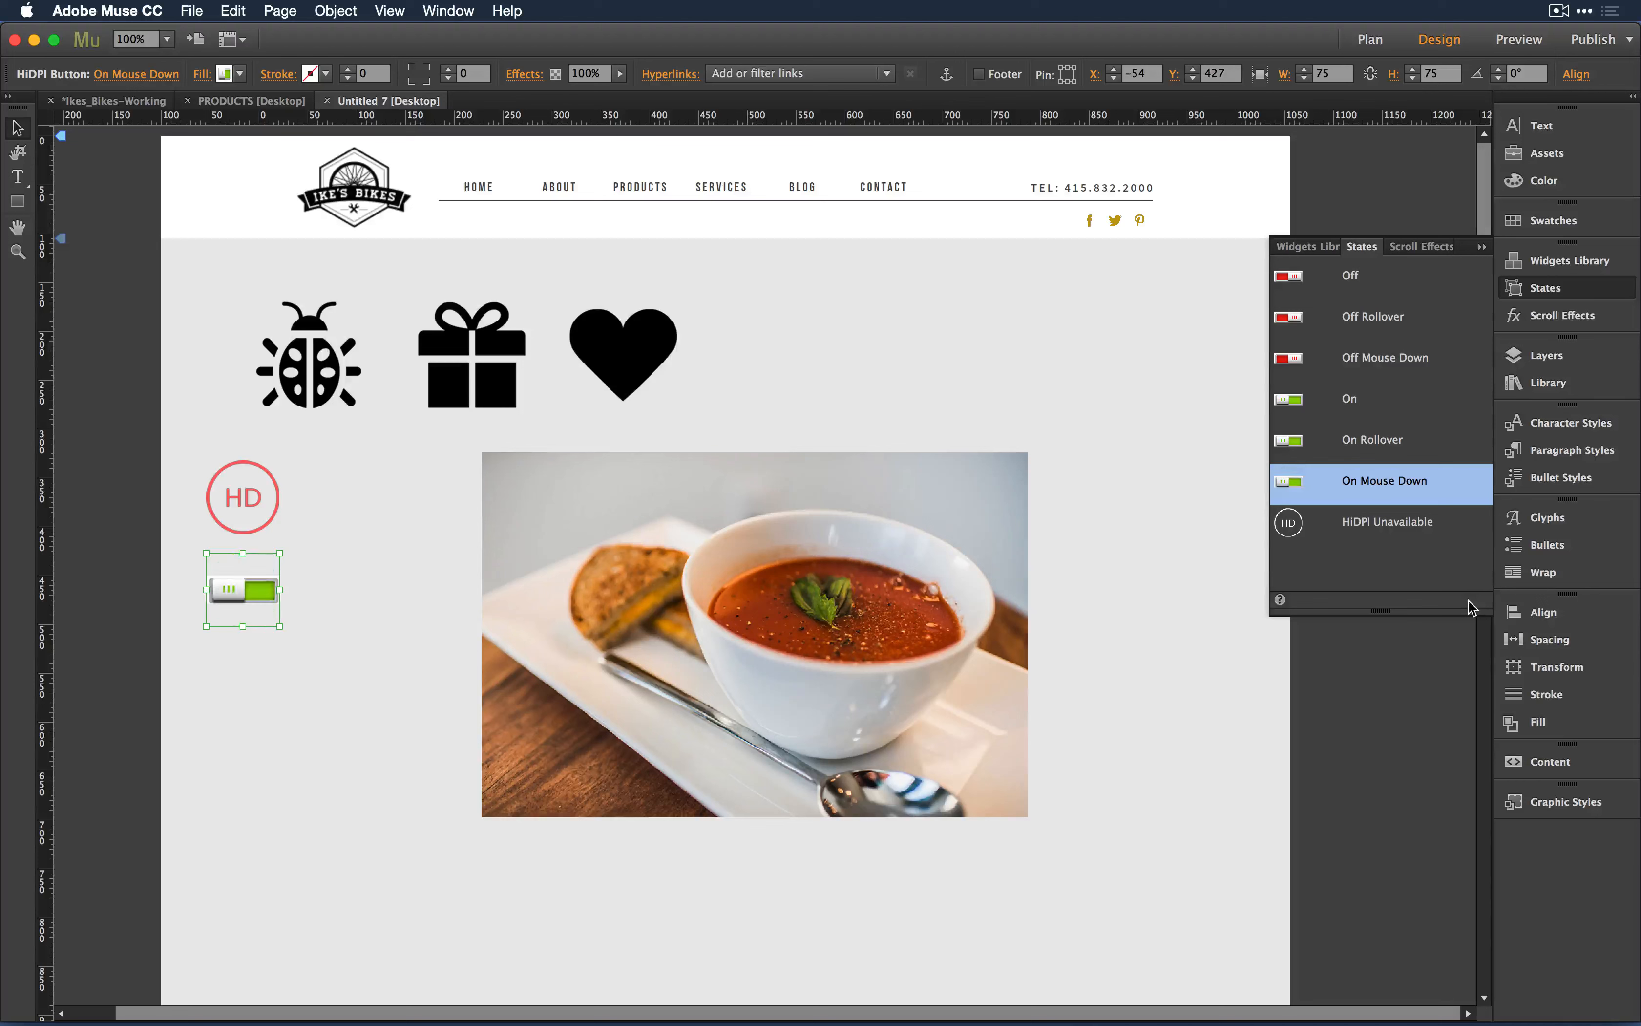
# Step: Replace the fill image of the lower HiDPI button's HiDPI Unavailable state with toggle-na.png and deselect the button
pyautogui.click(1388, 533)
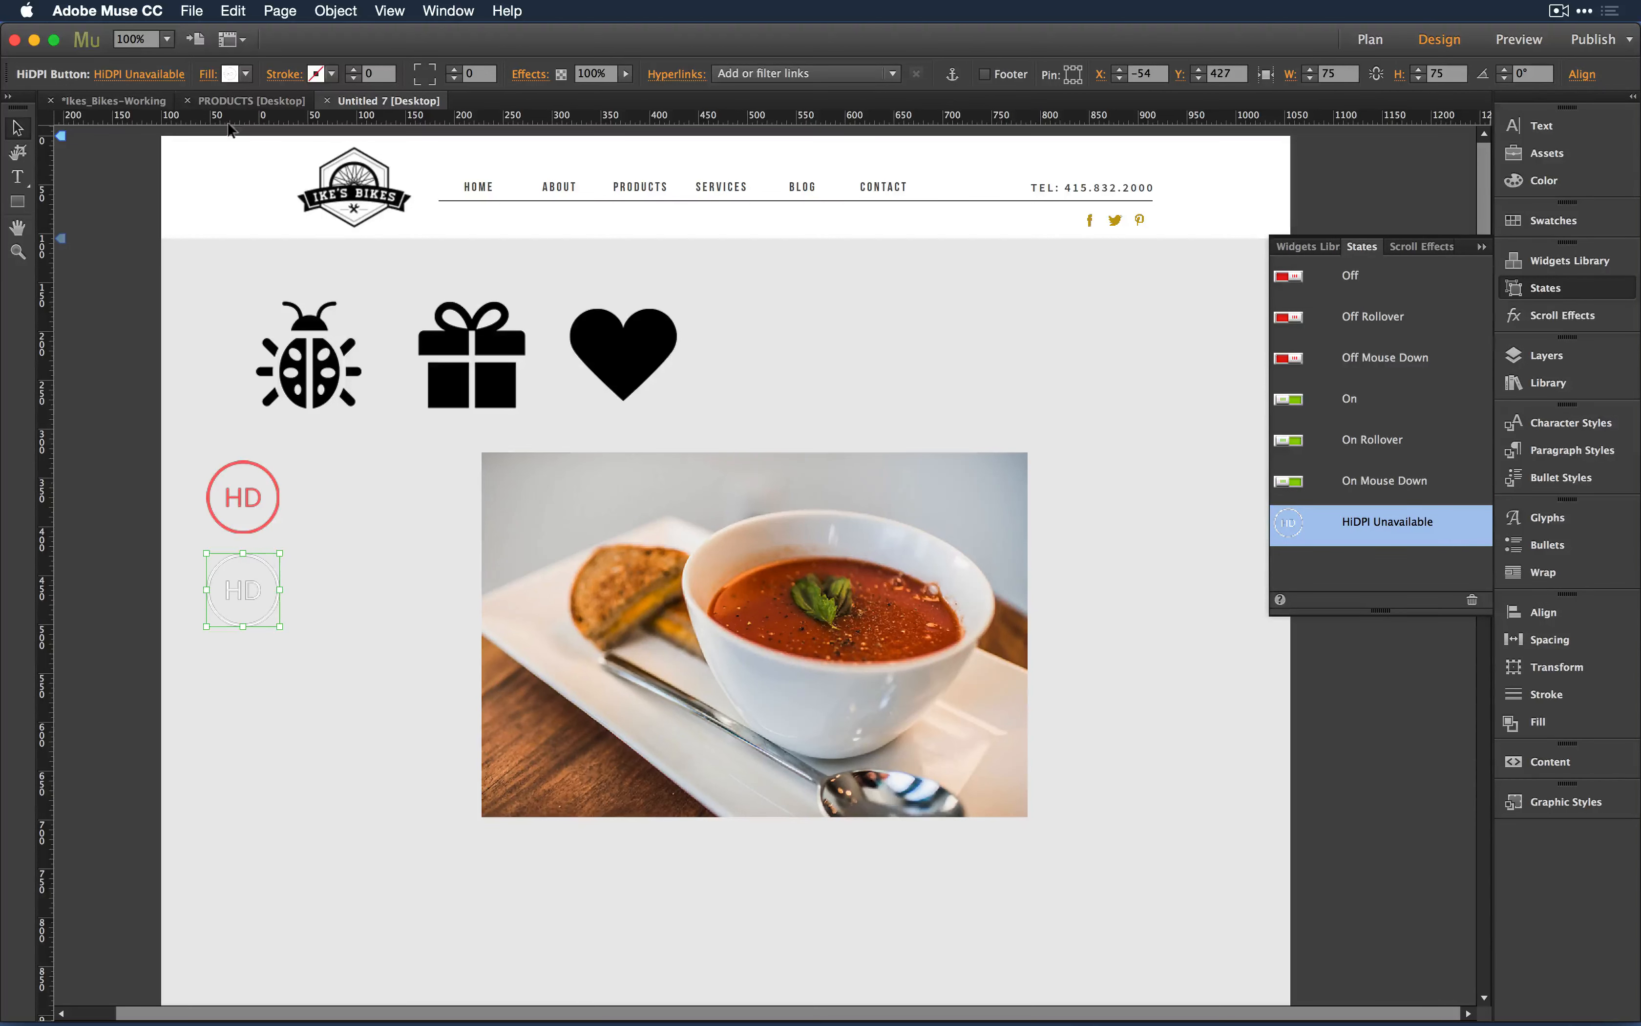
pyautogui.click(205, 75)
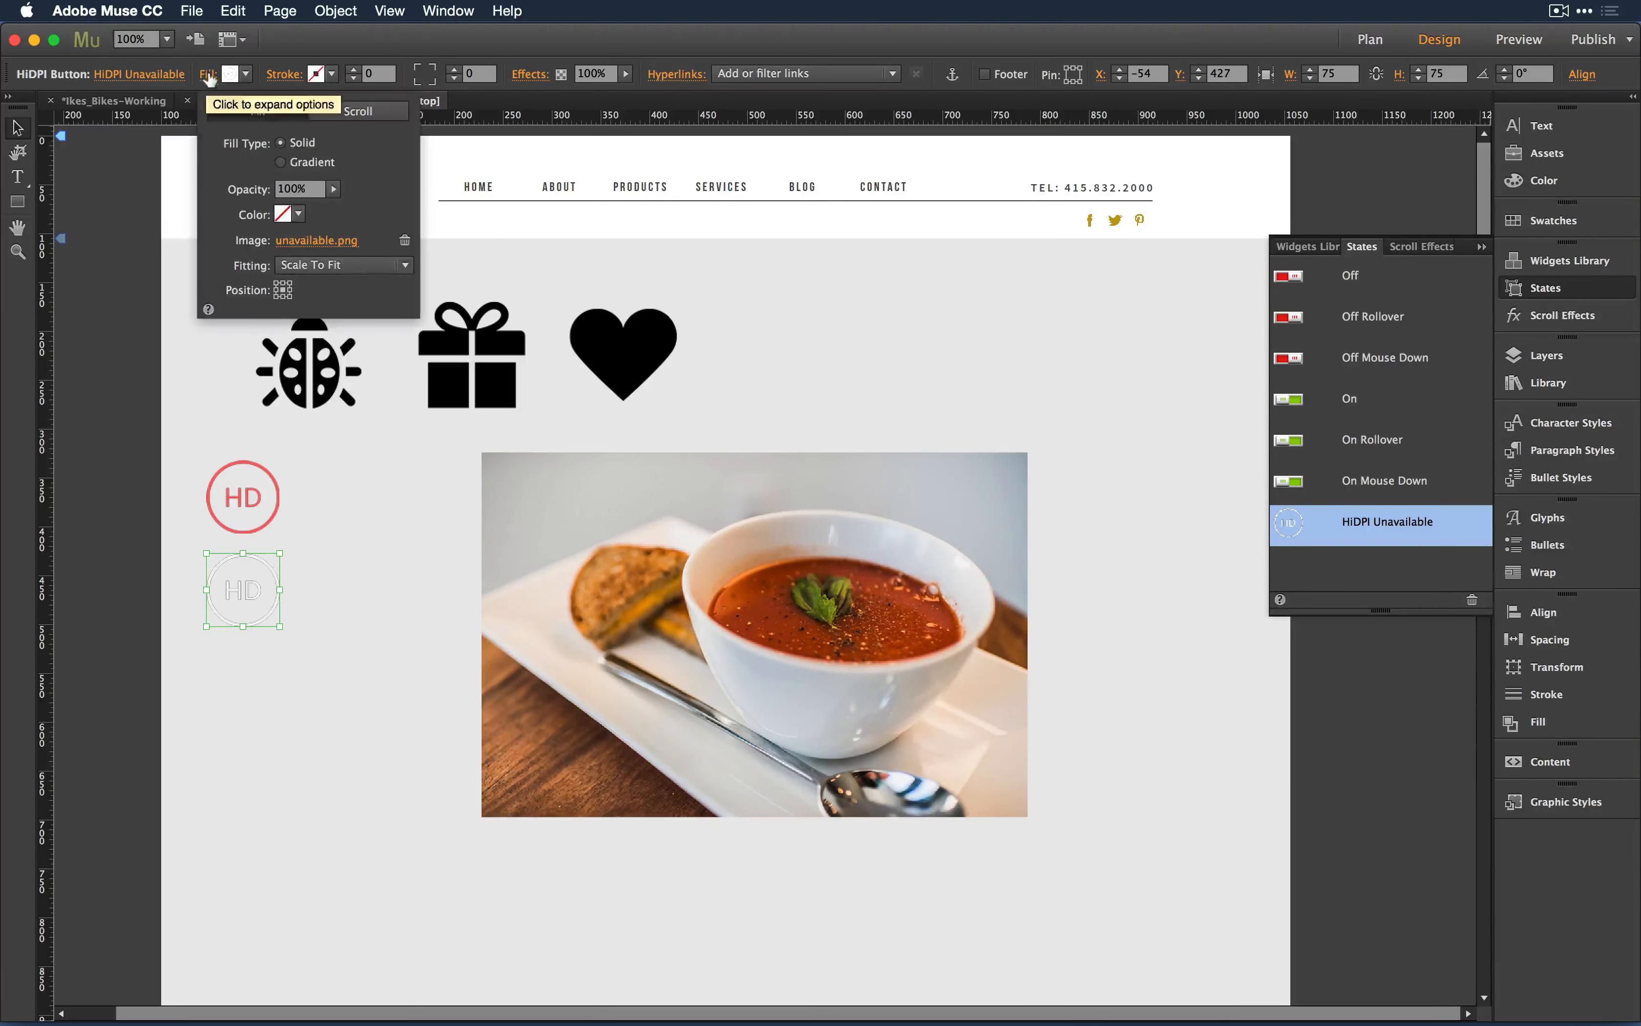
pyautogui.click(318, 238)
pyautogui.click(1284, 180)
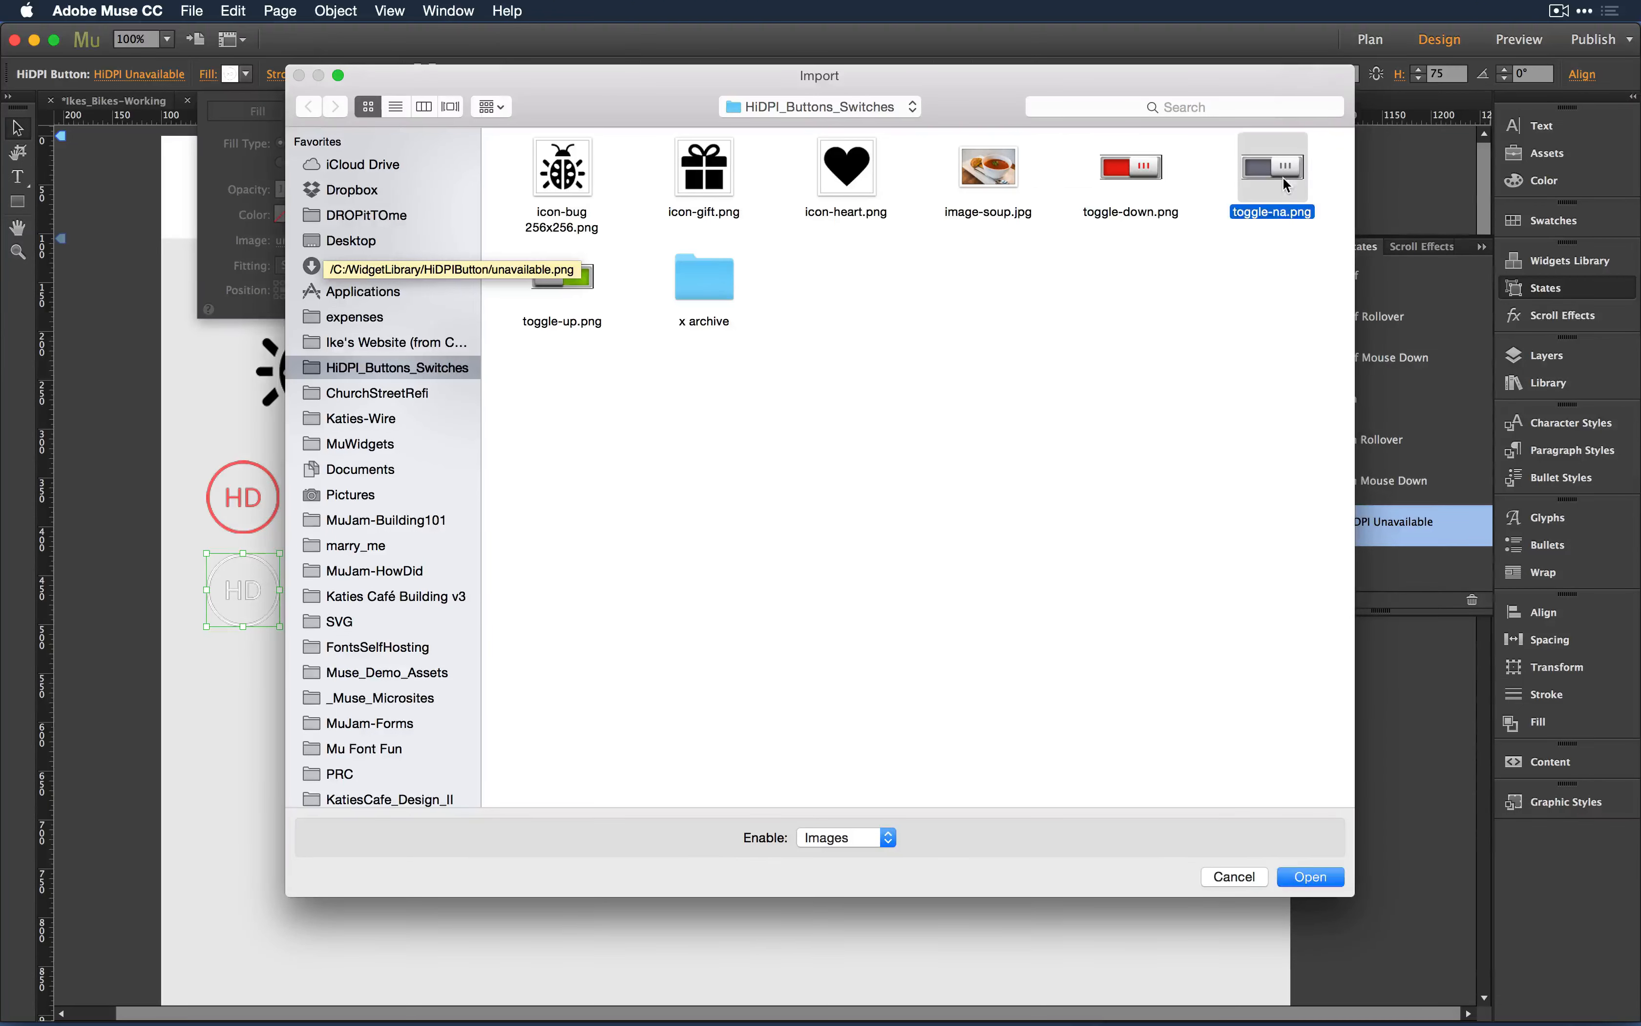
pyautogui.click(1302, 876)
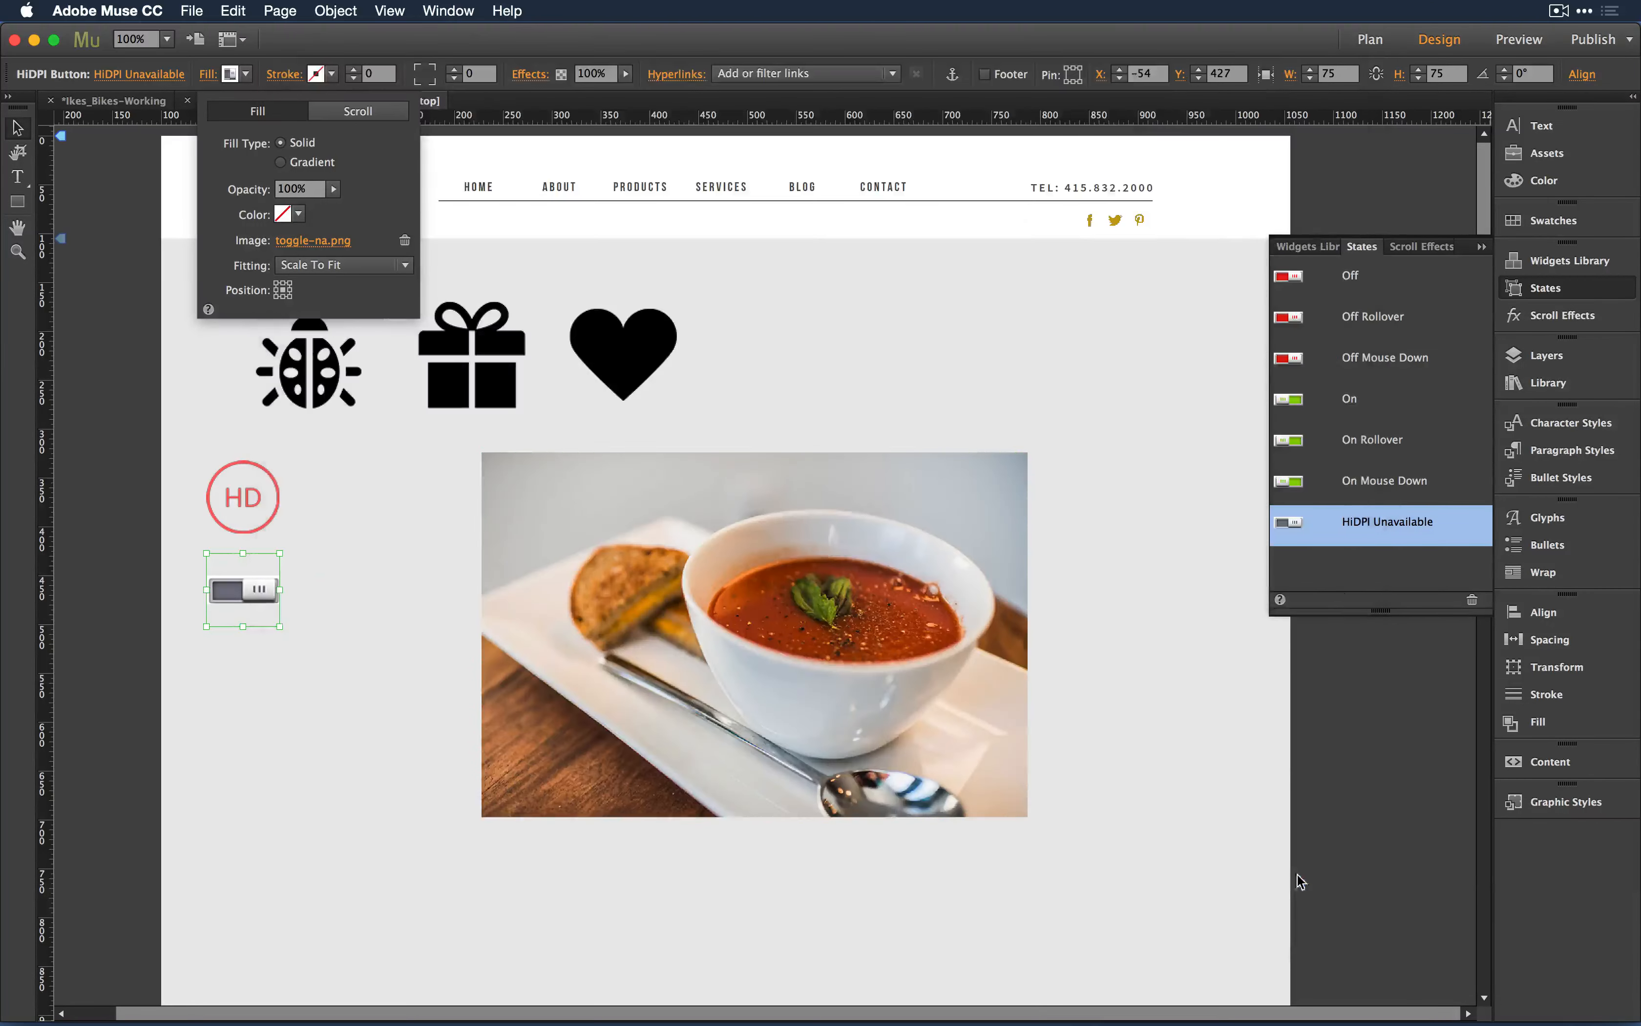
pyautogui.click(275, 589)
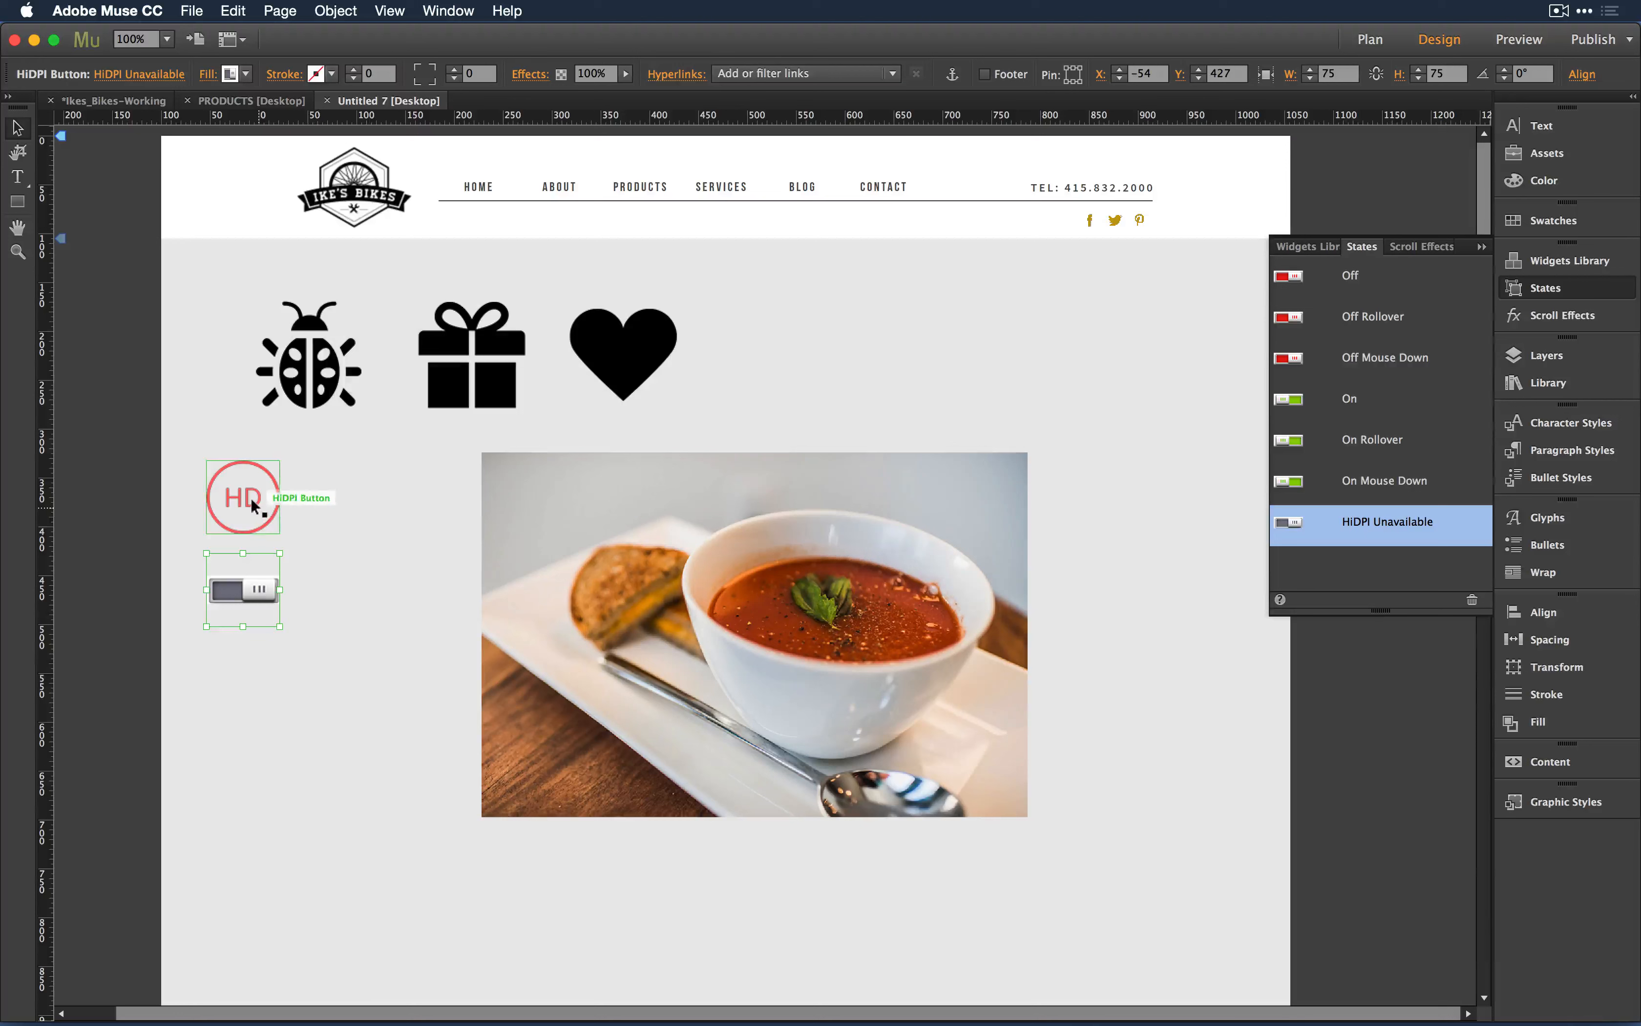
pyautogui.click(344, 597)
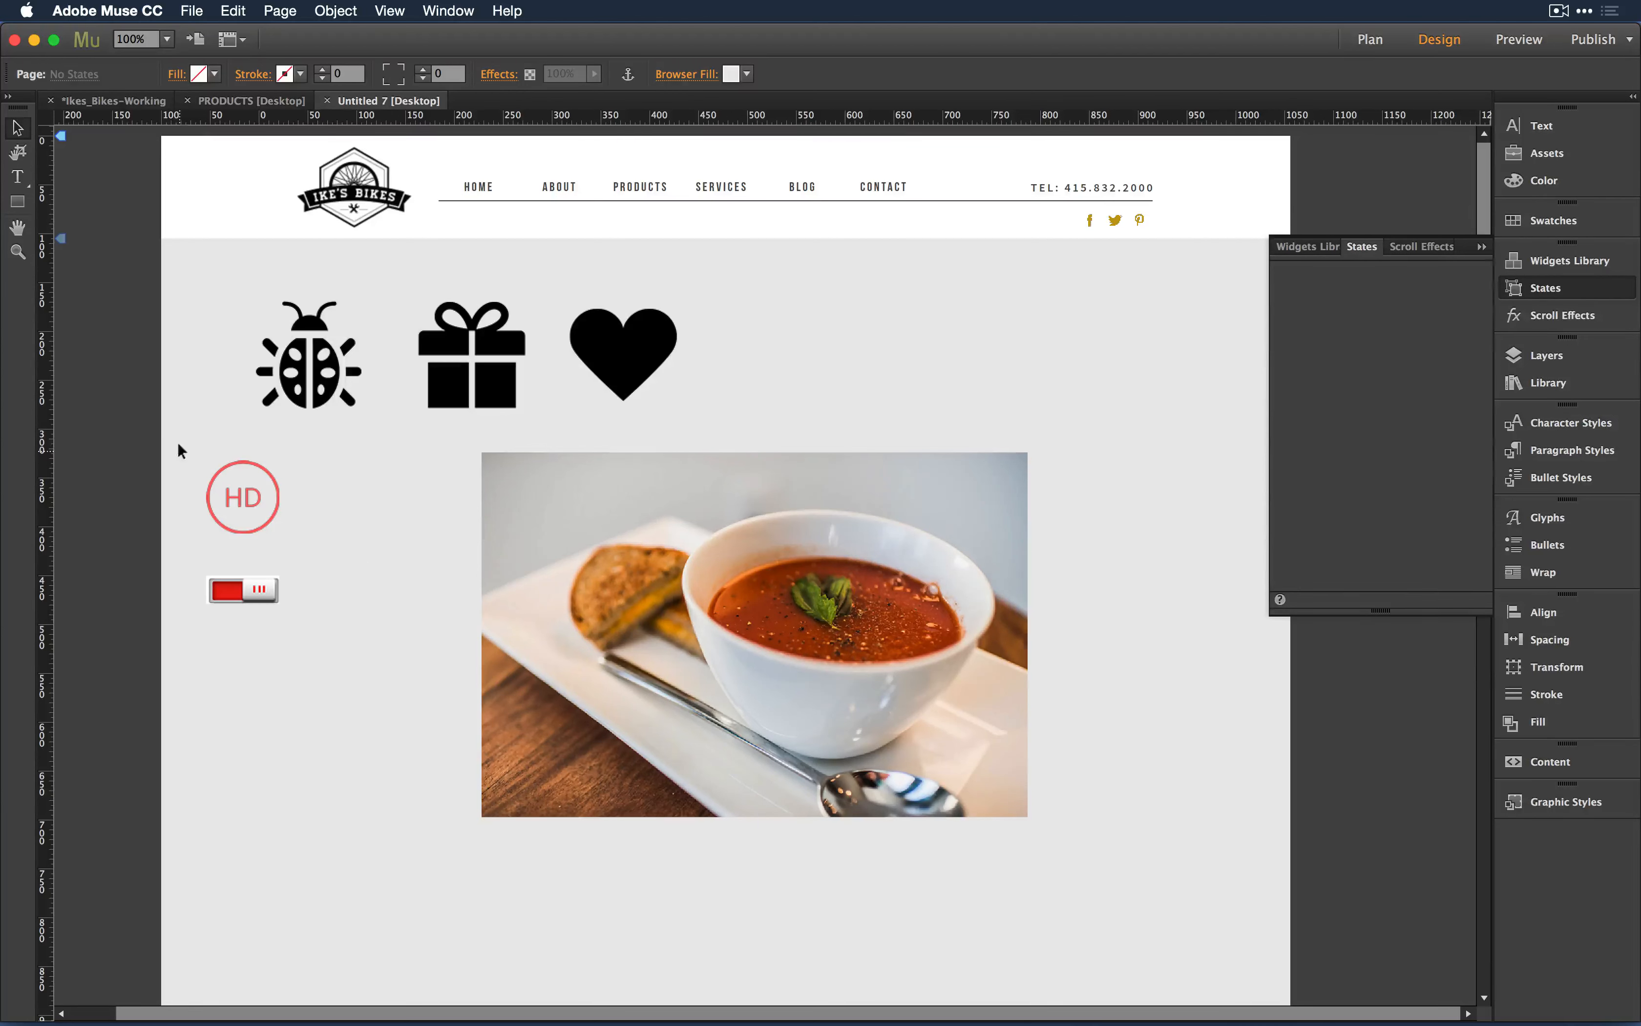
# Step: Move both HiDPI buttons together up beside the bug icon, at X -80 and Y 129, and collapse the states list
pyautogui.moveTo(192, 442); pyautogui.dragTo(304, 615)
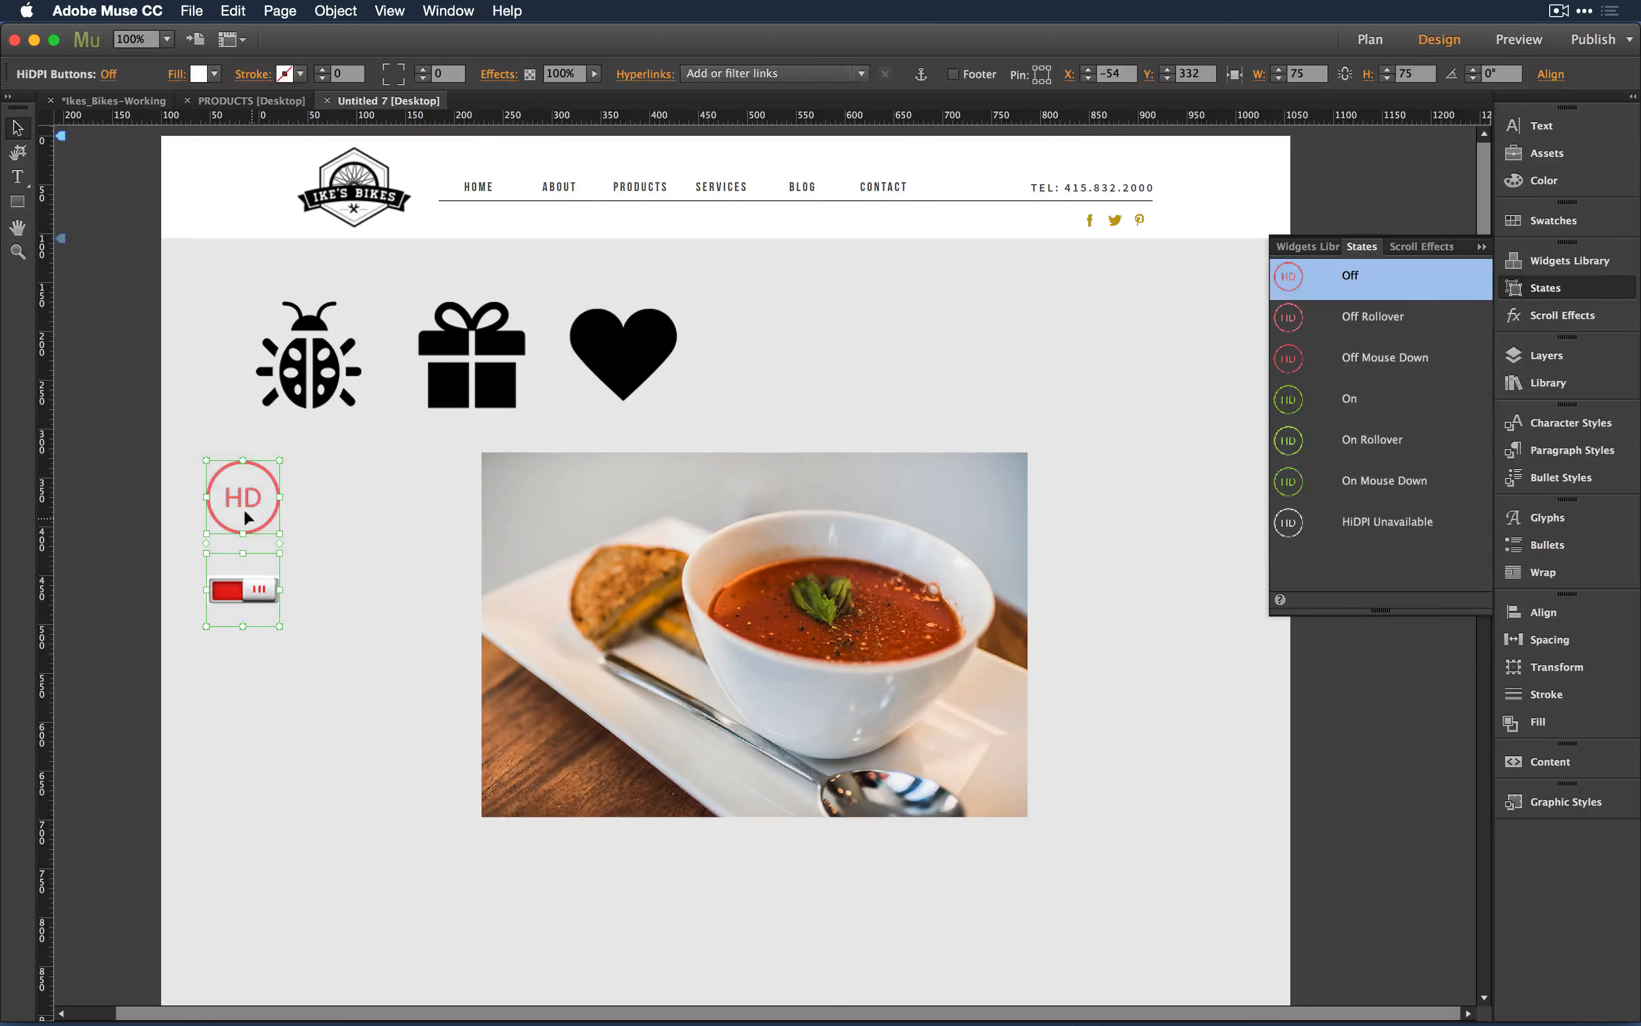
pyautogui.moveTo(246, 500); pyautogui.dragTo(220, 312)
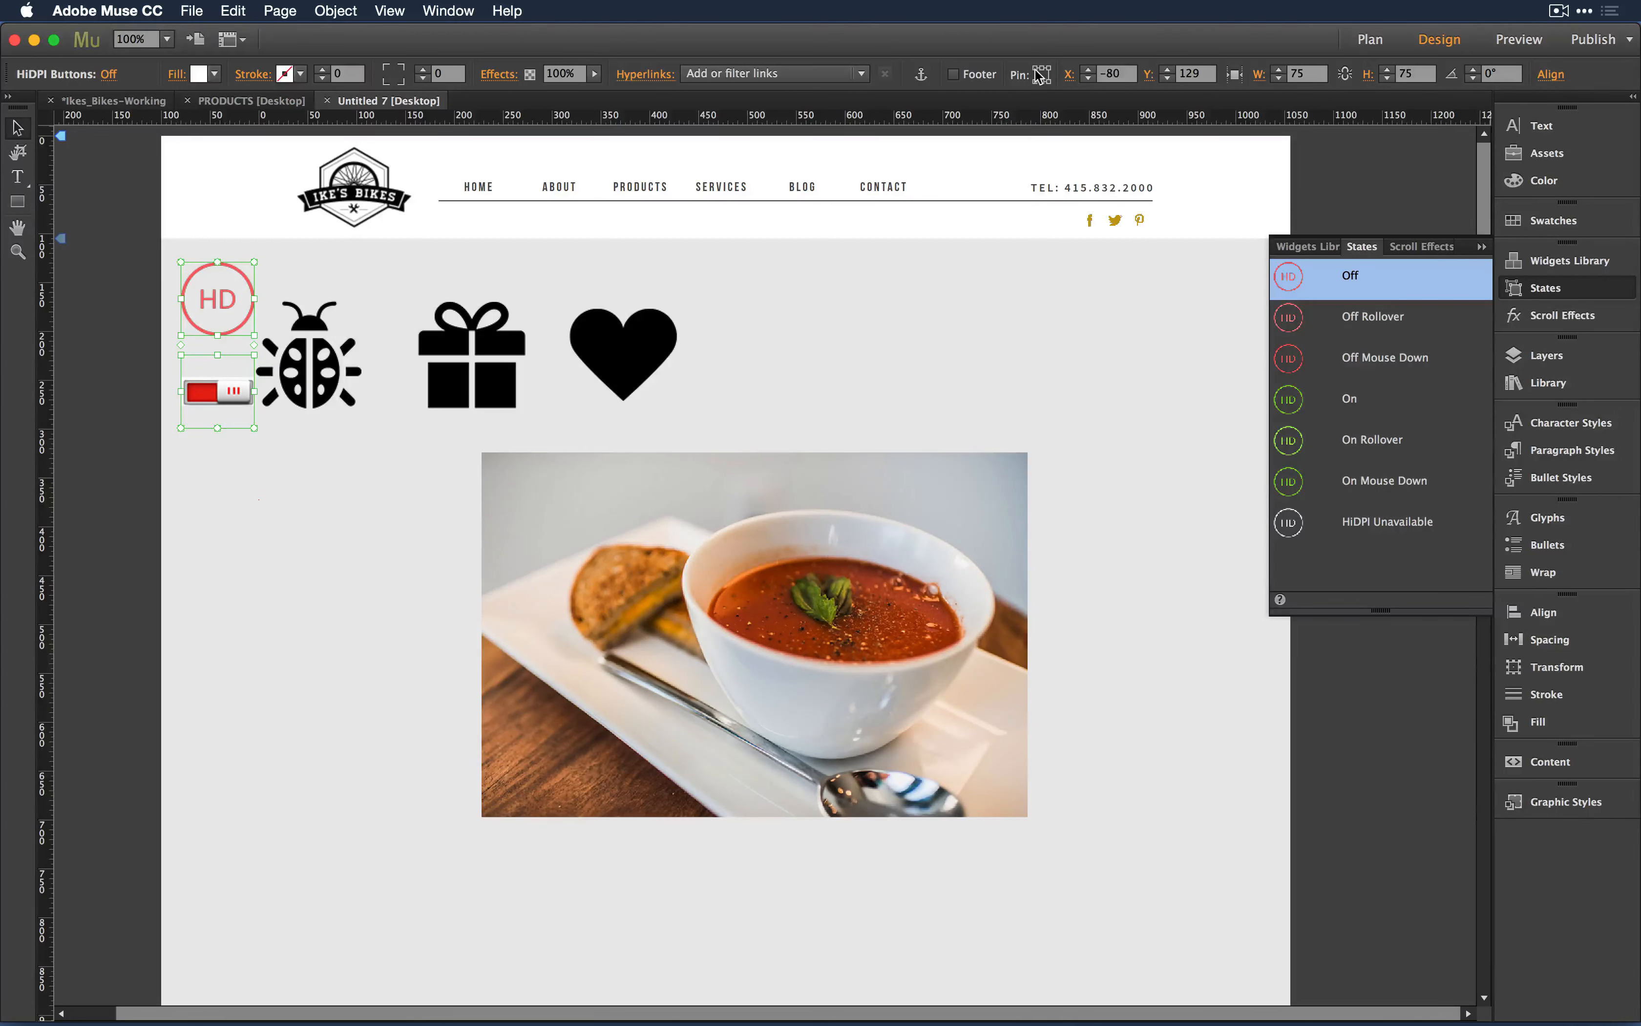
pyautogui.click(904, 339)
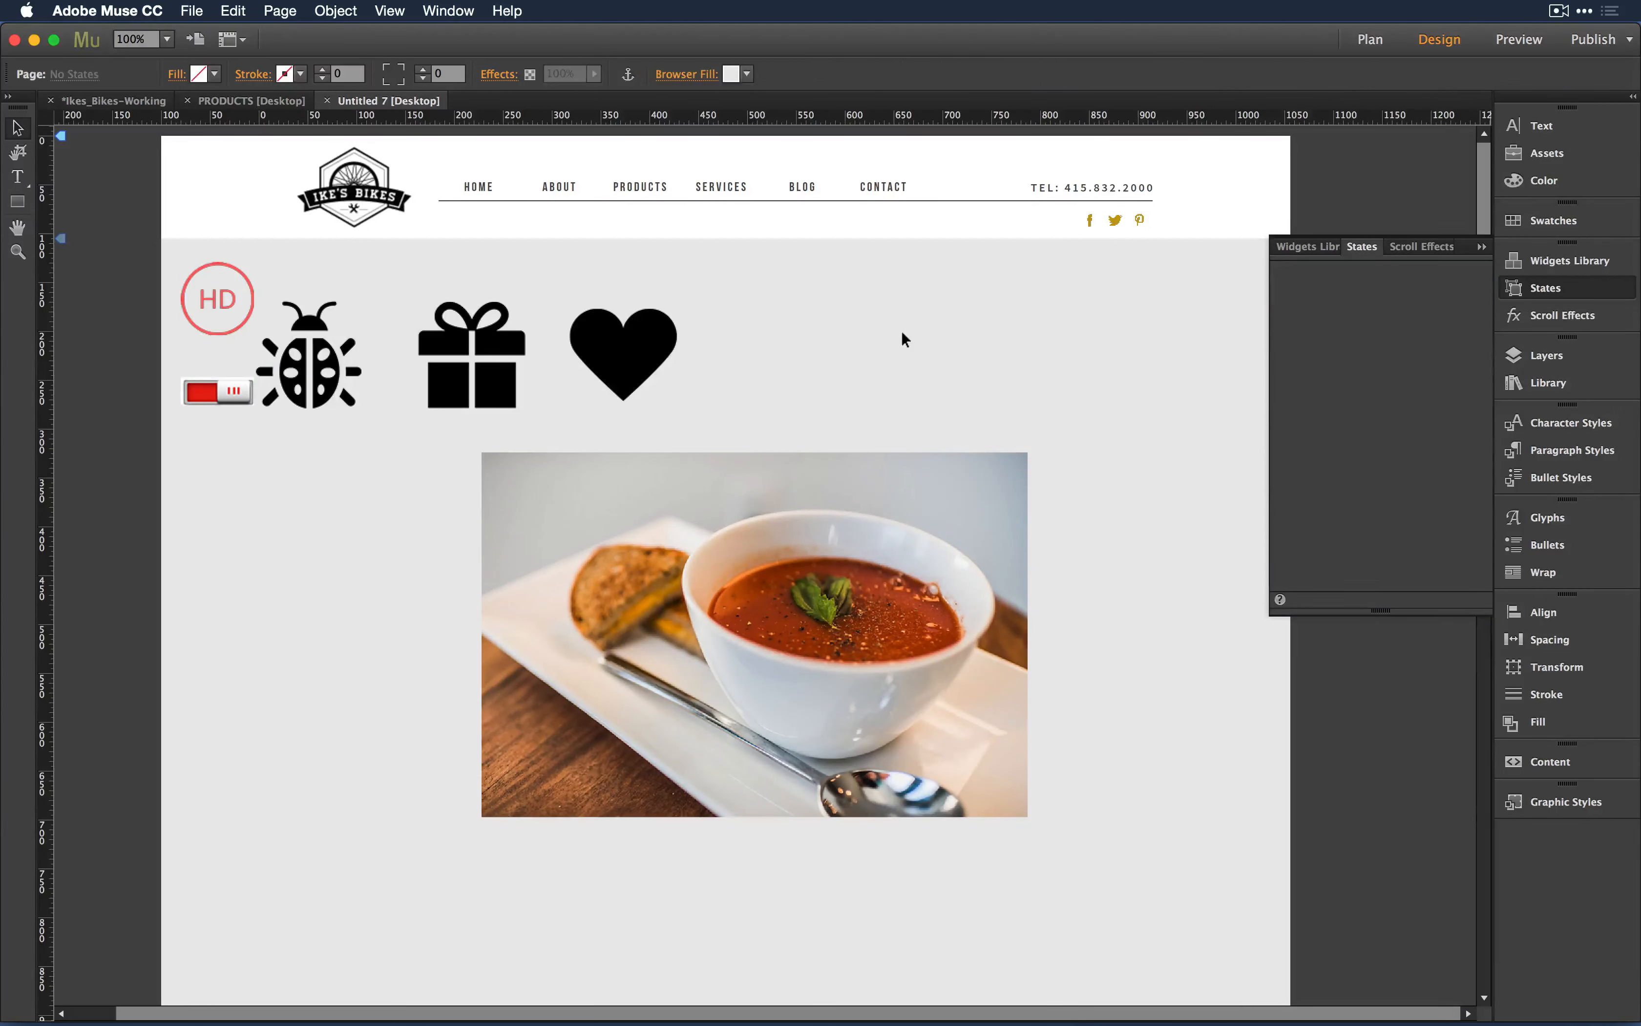
pyautogui.click(1482, 249)
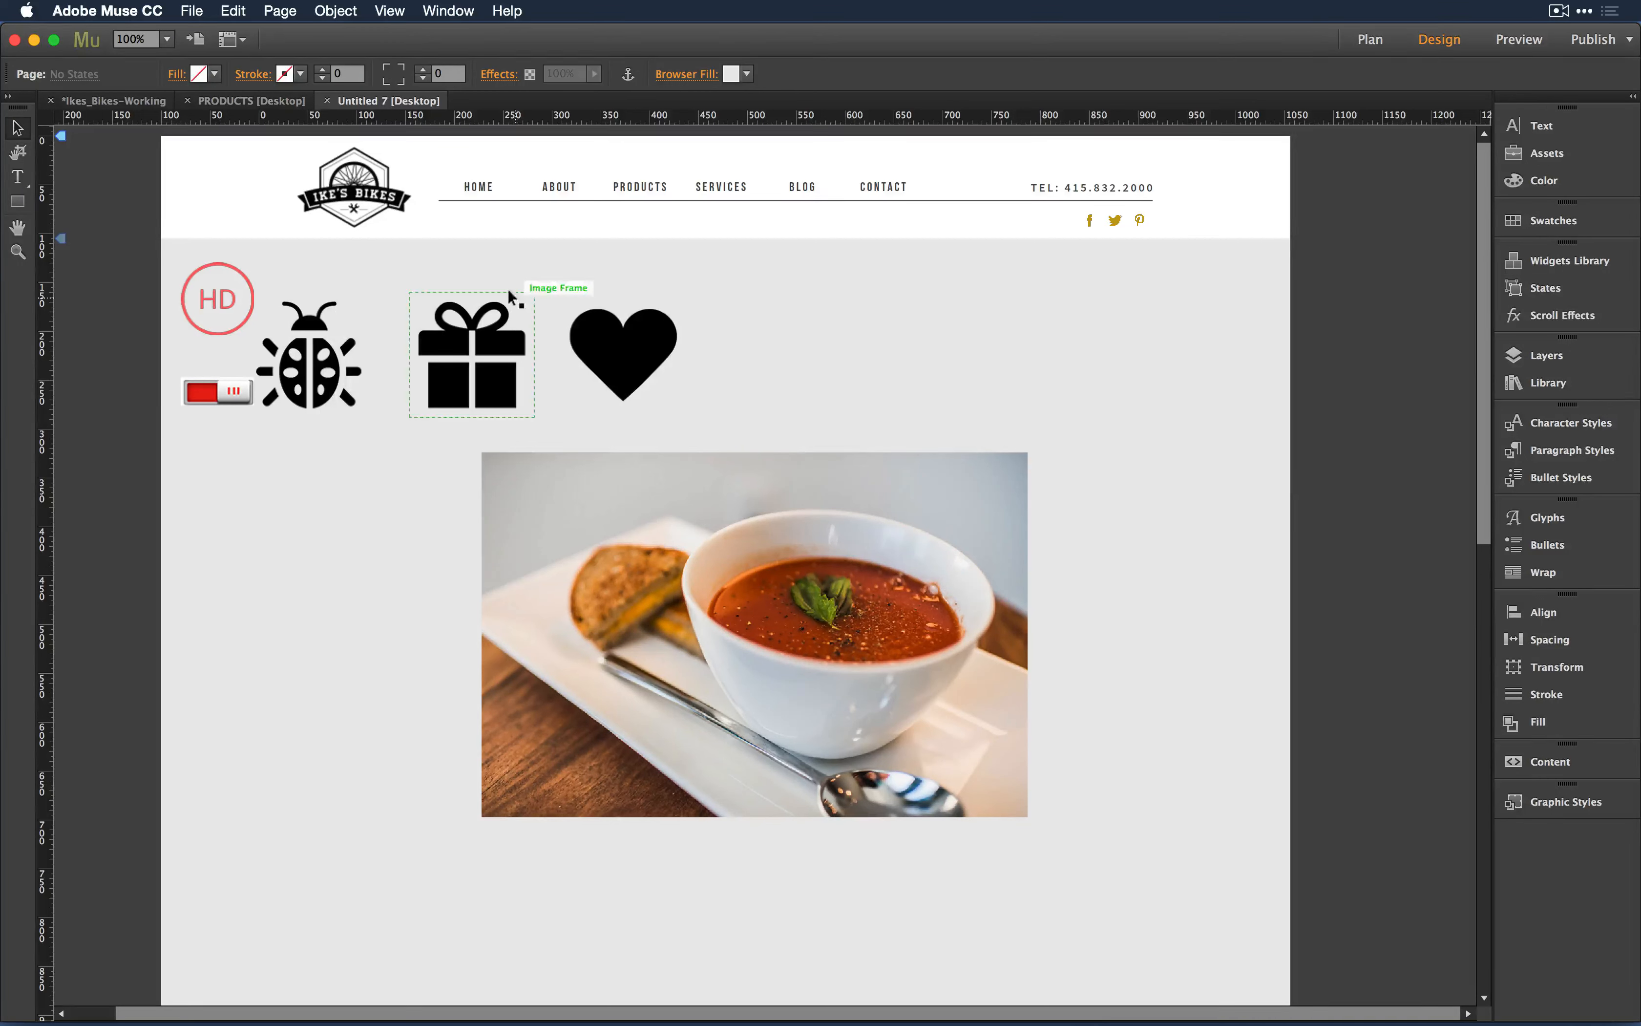
# Step: Nudge the toggle-style HiDPI button upward to about Y 198, closer beneath the round HD button, and deselect it
pyautogui.click(206, 372)
pyautogui.press('Up')
pyautogui.press('Up')
pyautogui.press('Up')
pyautogui.press('Up')
pyautogui.press('Up')
pyautogui.press('Up')
pyautogui.press('Up')
pyautogui.press('Up')
pyautogui.press('Up')
pyautogui.press('Up')
pyautogui.press('Up')
pyautogui.press('Up')
pyautogui.press('Up')
pyautogui.press('Up')
pyautogui.press('Up')
pyautogui.press('Up')
pyautogui.press('Up')
pyautogui.press('Up')
pyautogui.press('Up')
pyautogui.press('Up')
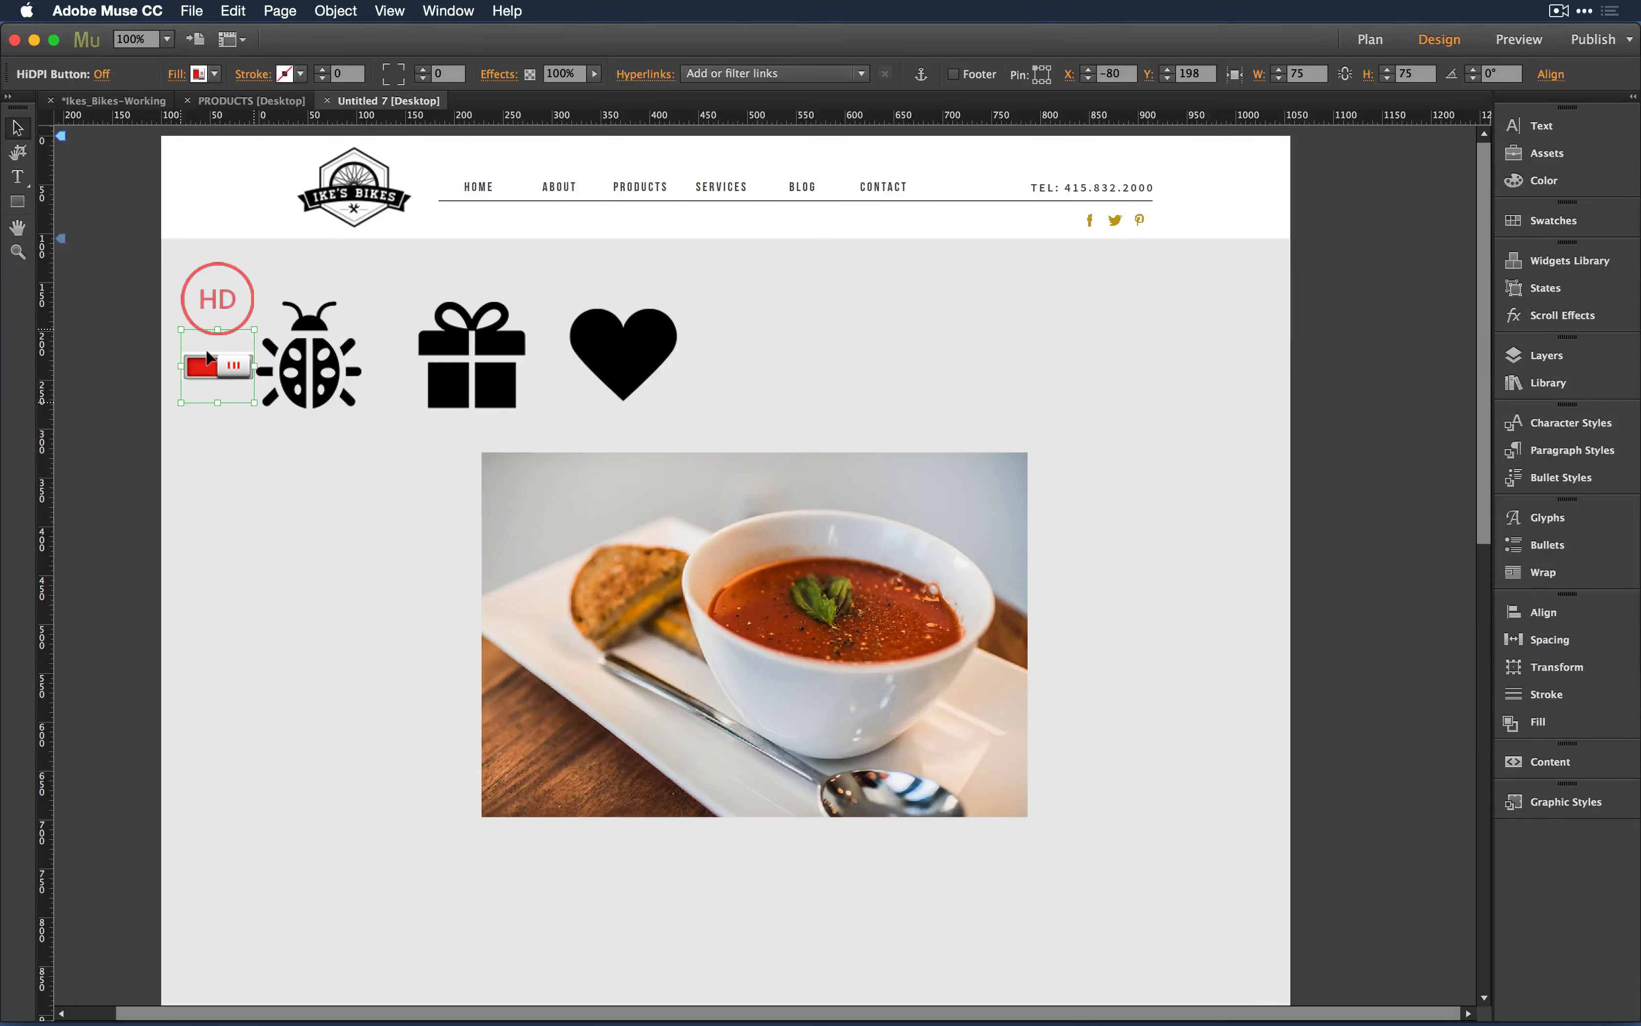
pyautogui.click(898, 385)
# Step: Preview the page in the browser and magnify it to 250% to examine the sharpness of the icons and soup image
pyautogui.click(192, 11)
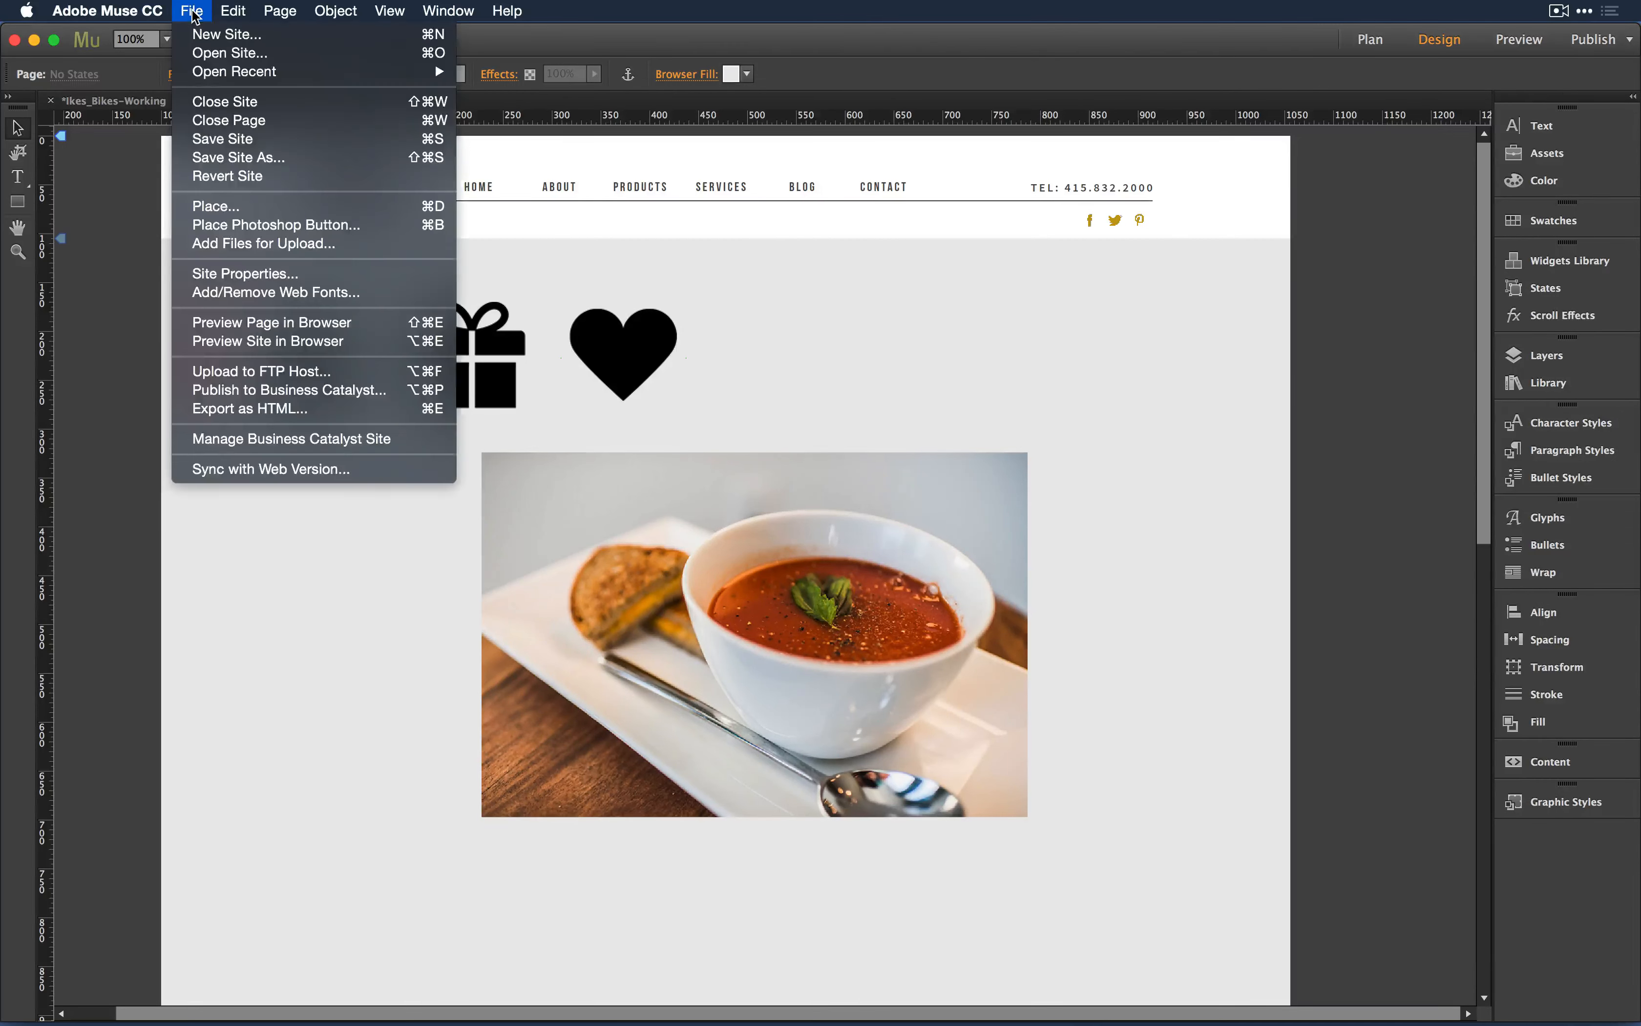
pyautogui.click(240, 323)
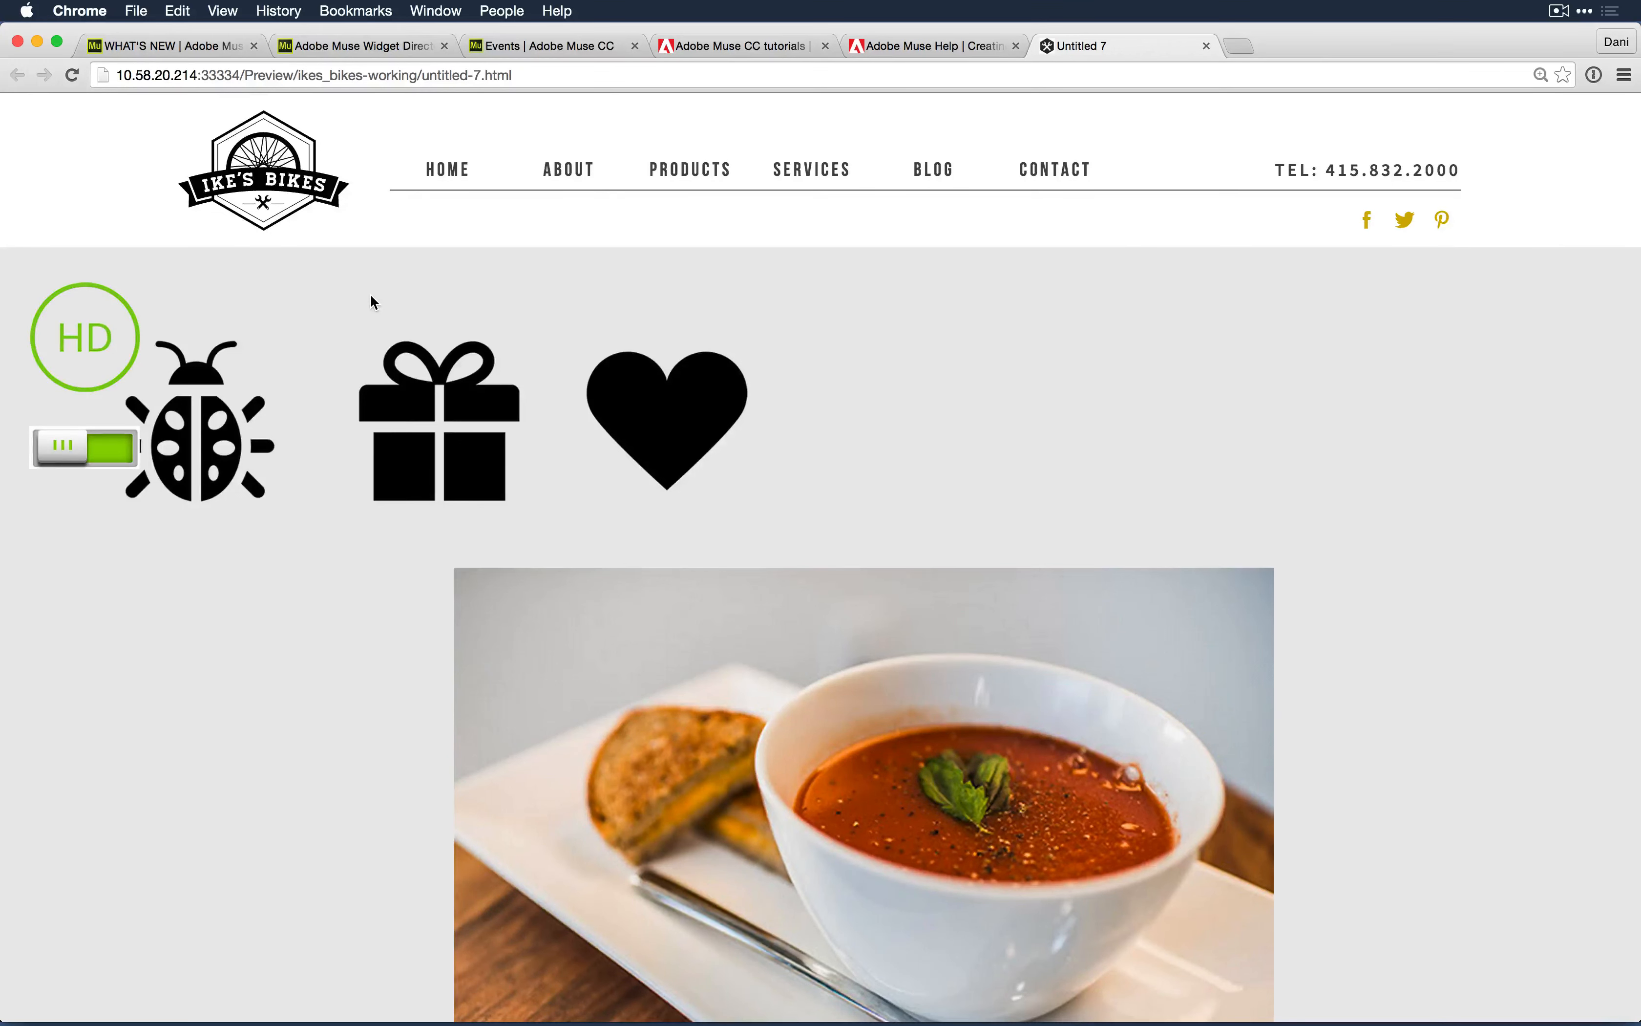
pyautogui.press('super+equal')
pyautogui.press('super+equal')
pyautogui.press('super+equal')
pyautogui.press('super+equal')
pyautogui.press('super+equal')
pyautogui.press('super+equal')
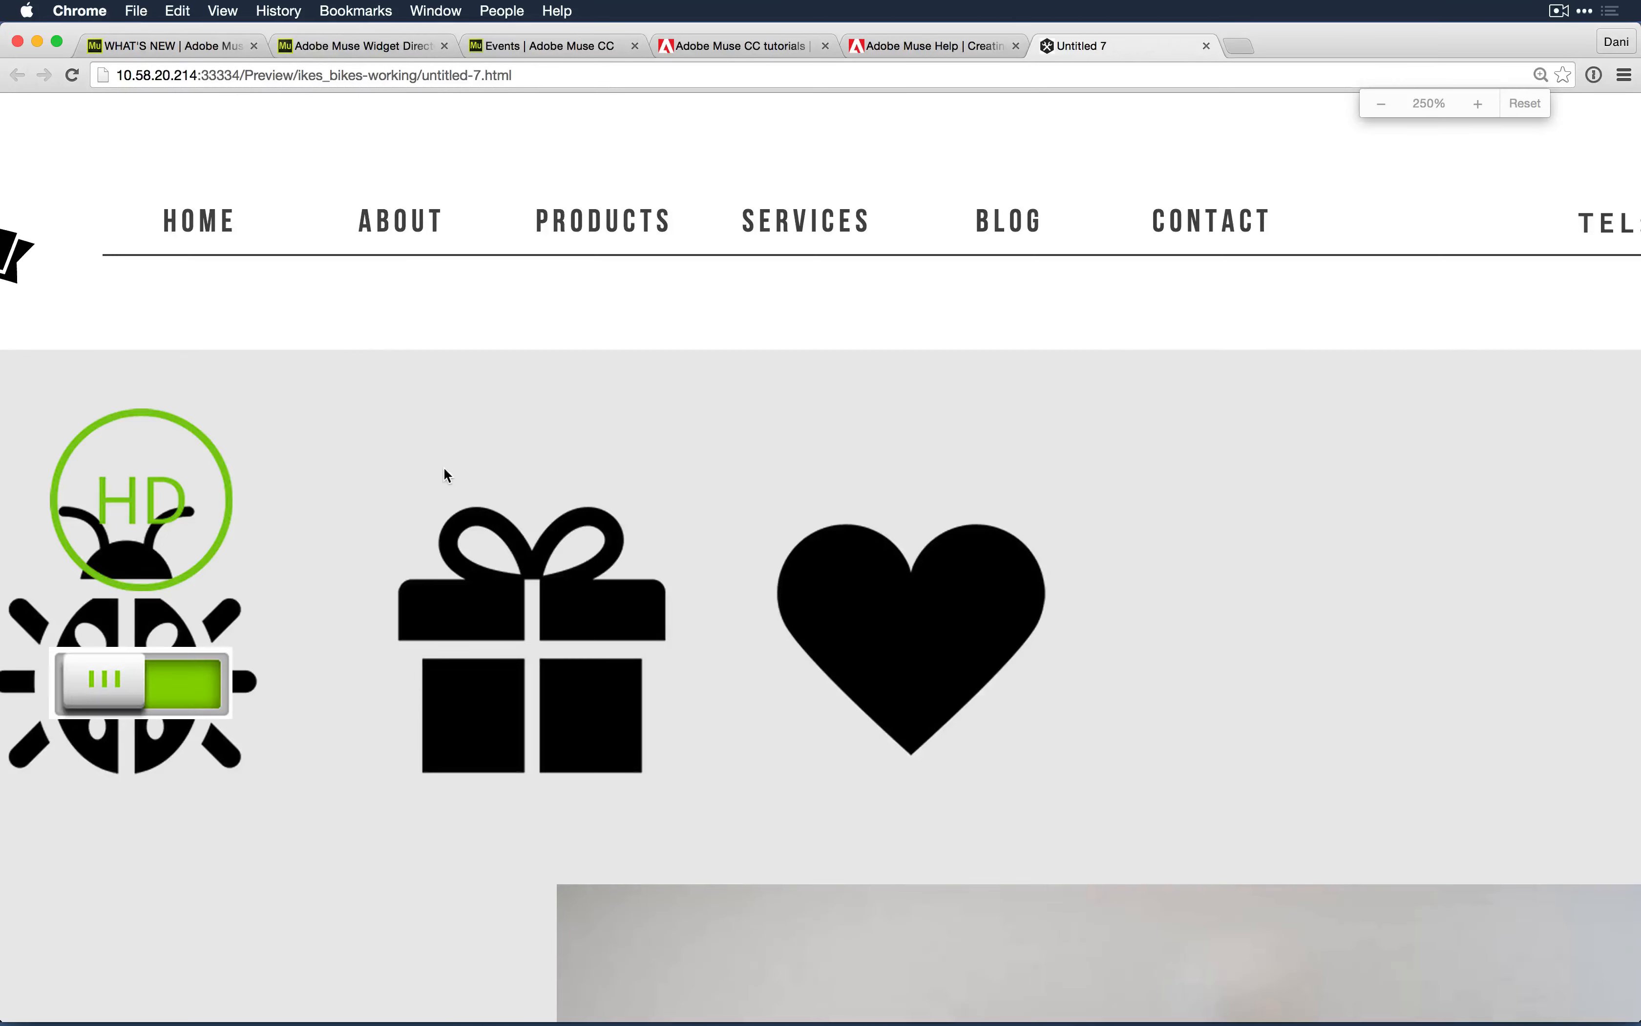
pyautogui.scroll(-6, 444, 468)
pyautogui.scroll(3, 444, 468)
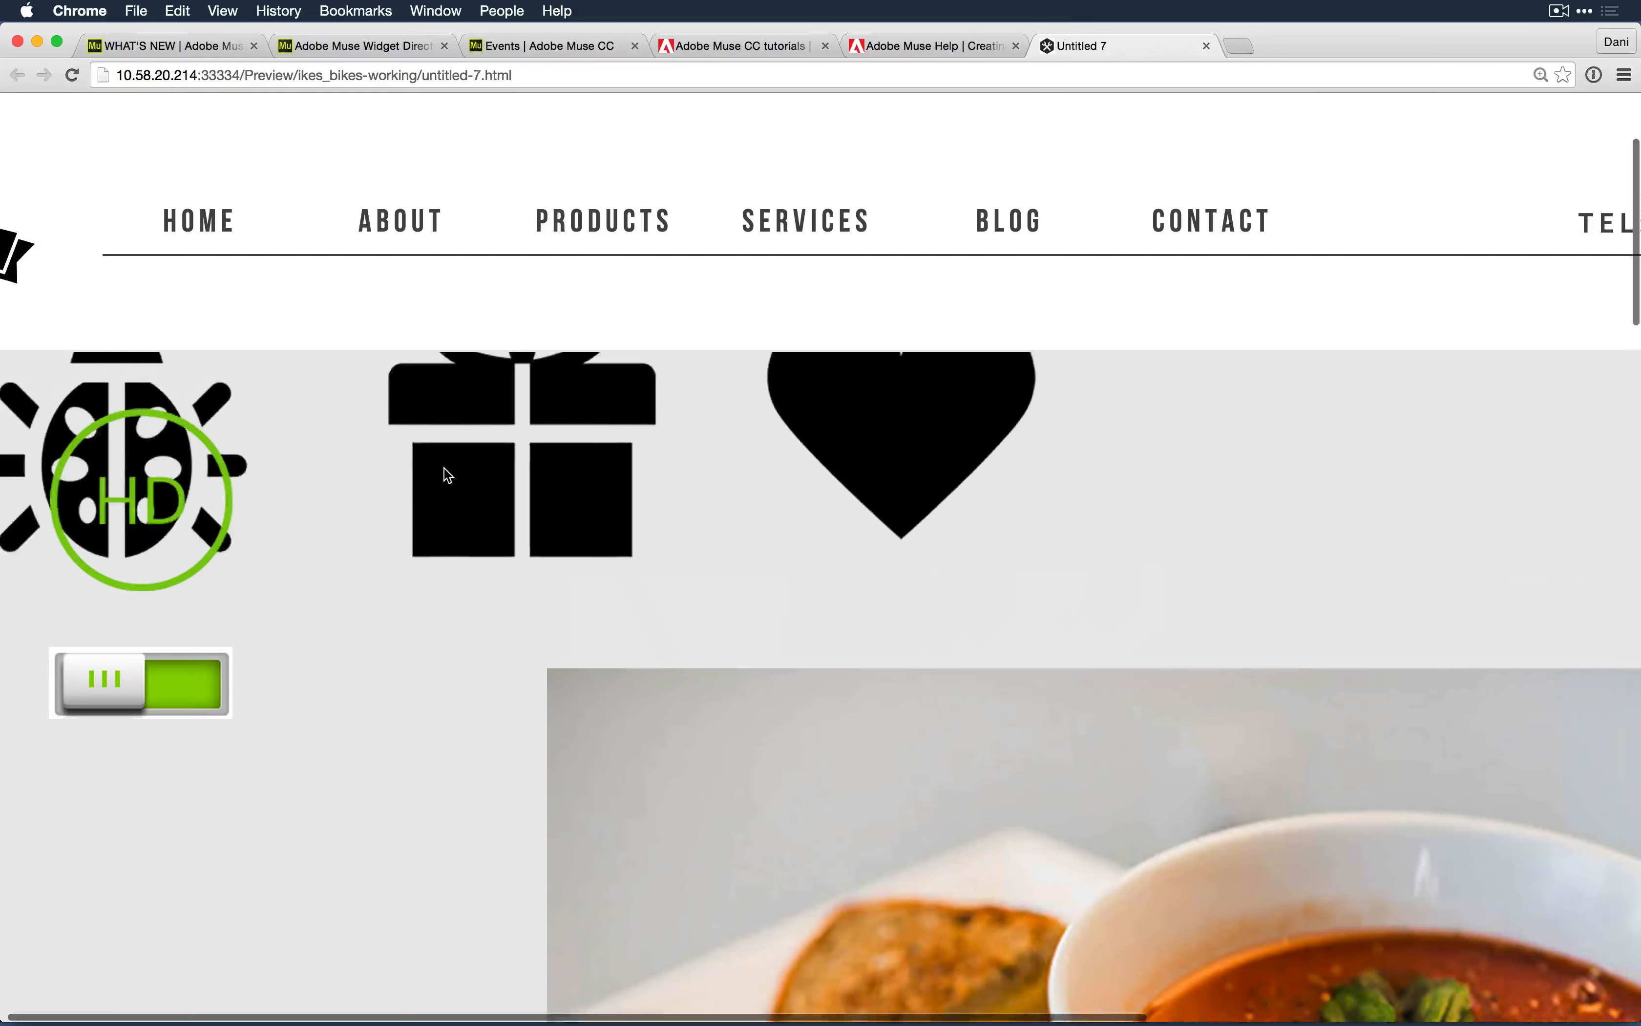
pyautogui.scroll(3, 679, 473)
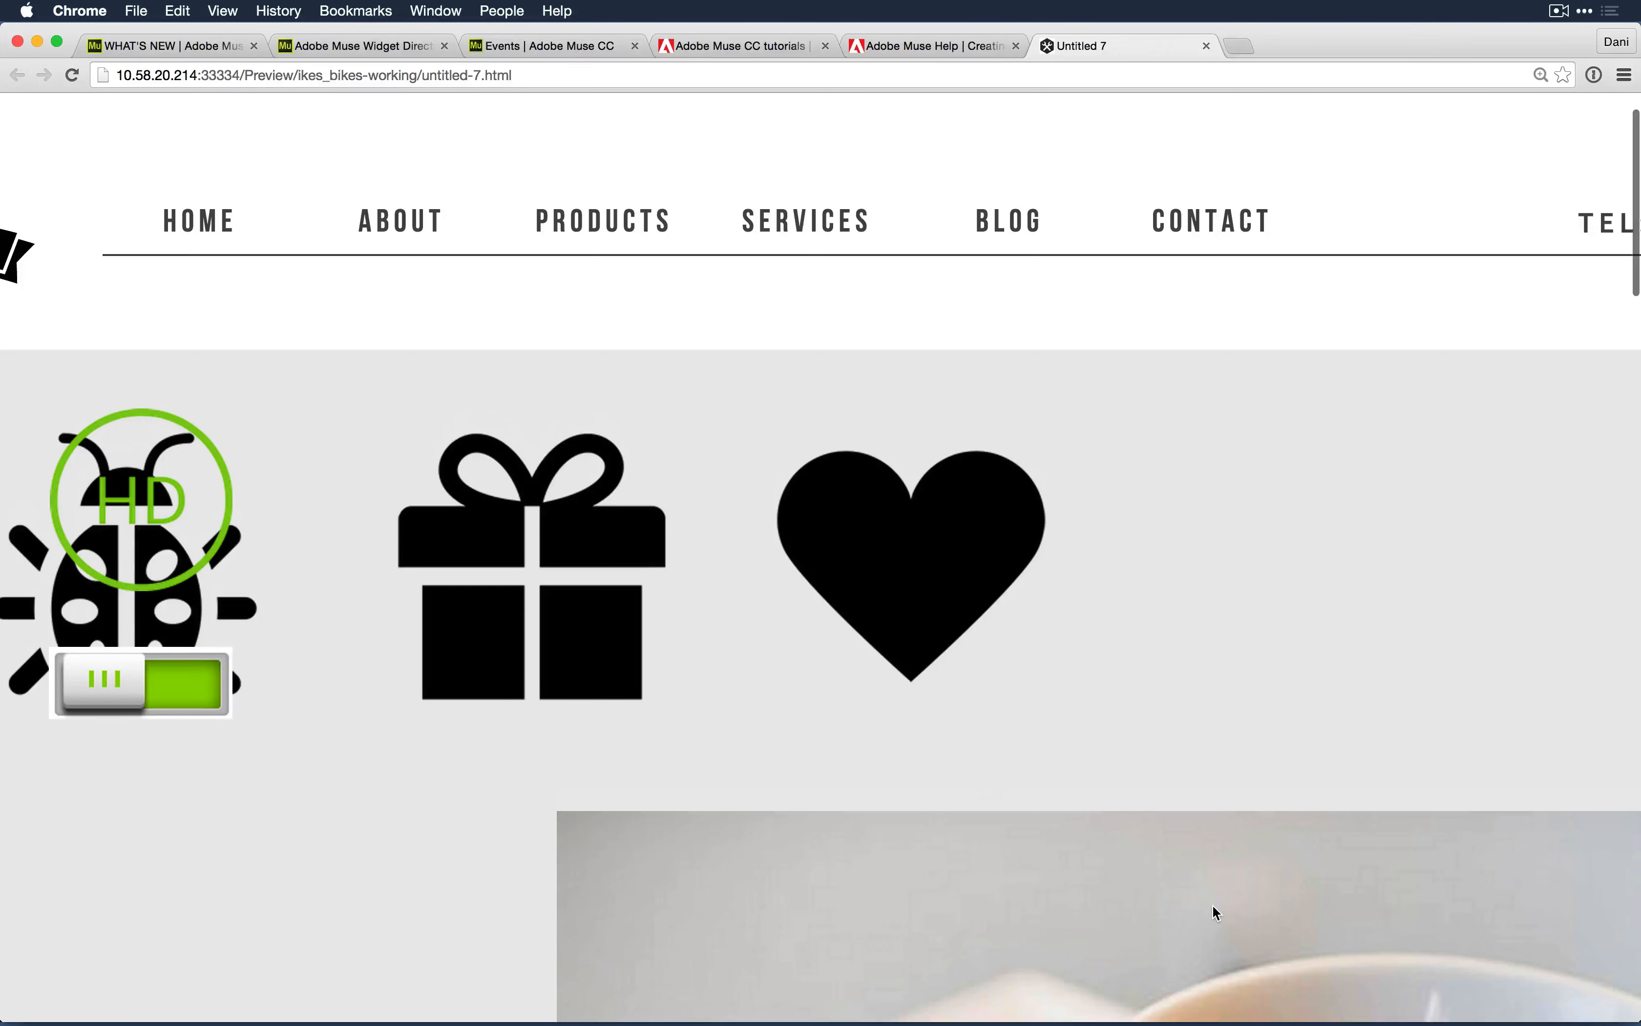
# Step: Toggle HiDPI off and on with the preview buttons at reduced magnifications to compare image sharpness, ending with HiDPI on
pyautogui.press('super+minus')
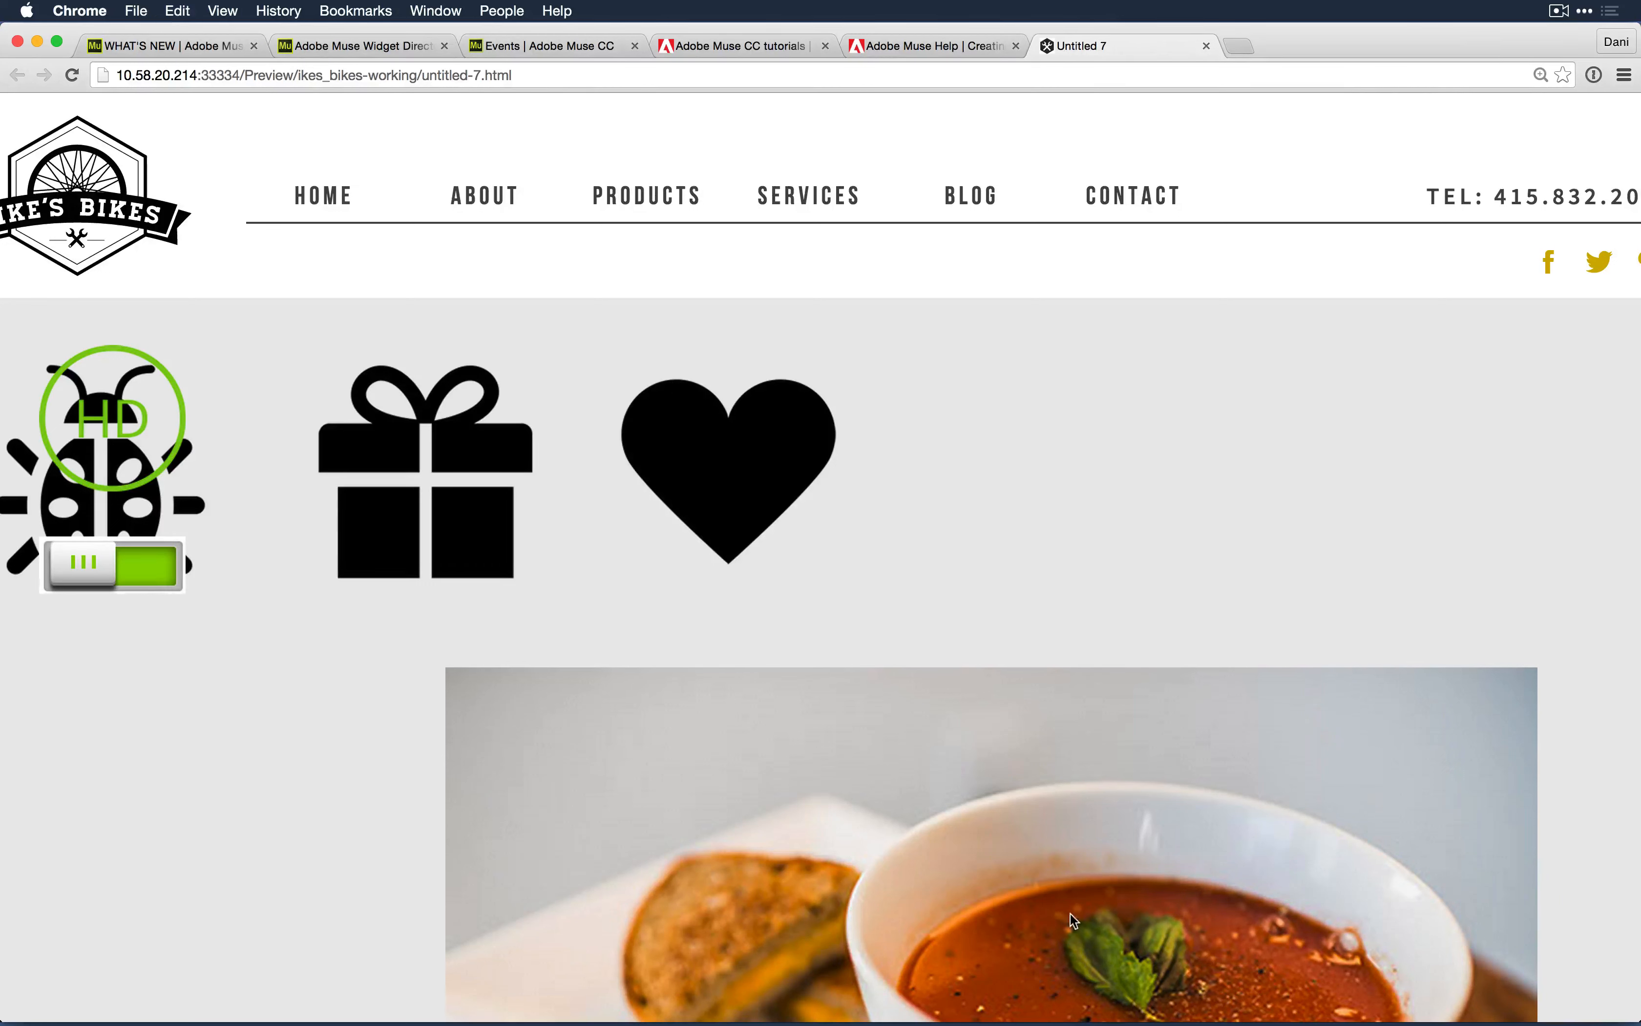
pyautogui.click(177, 458)
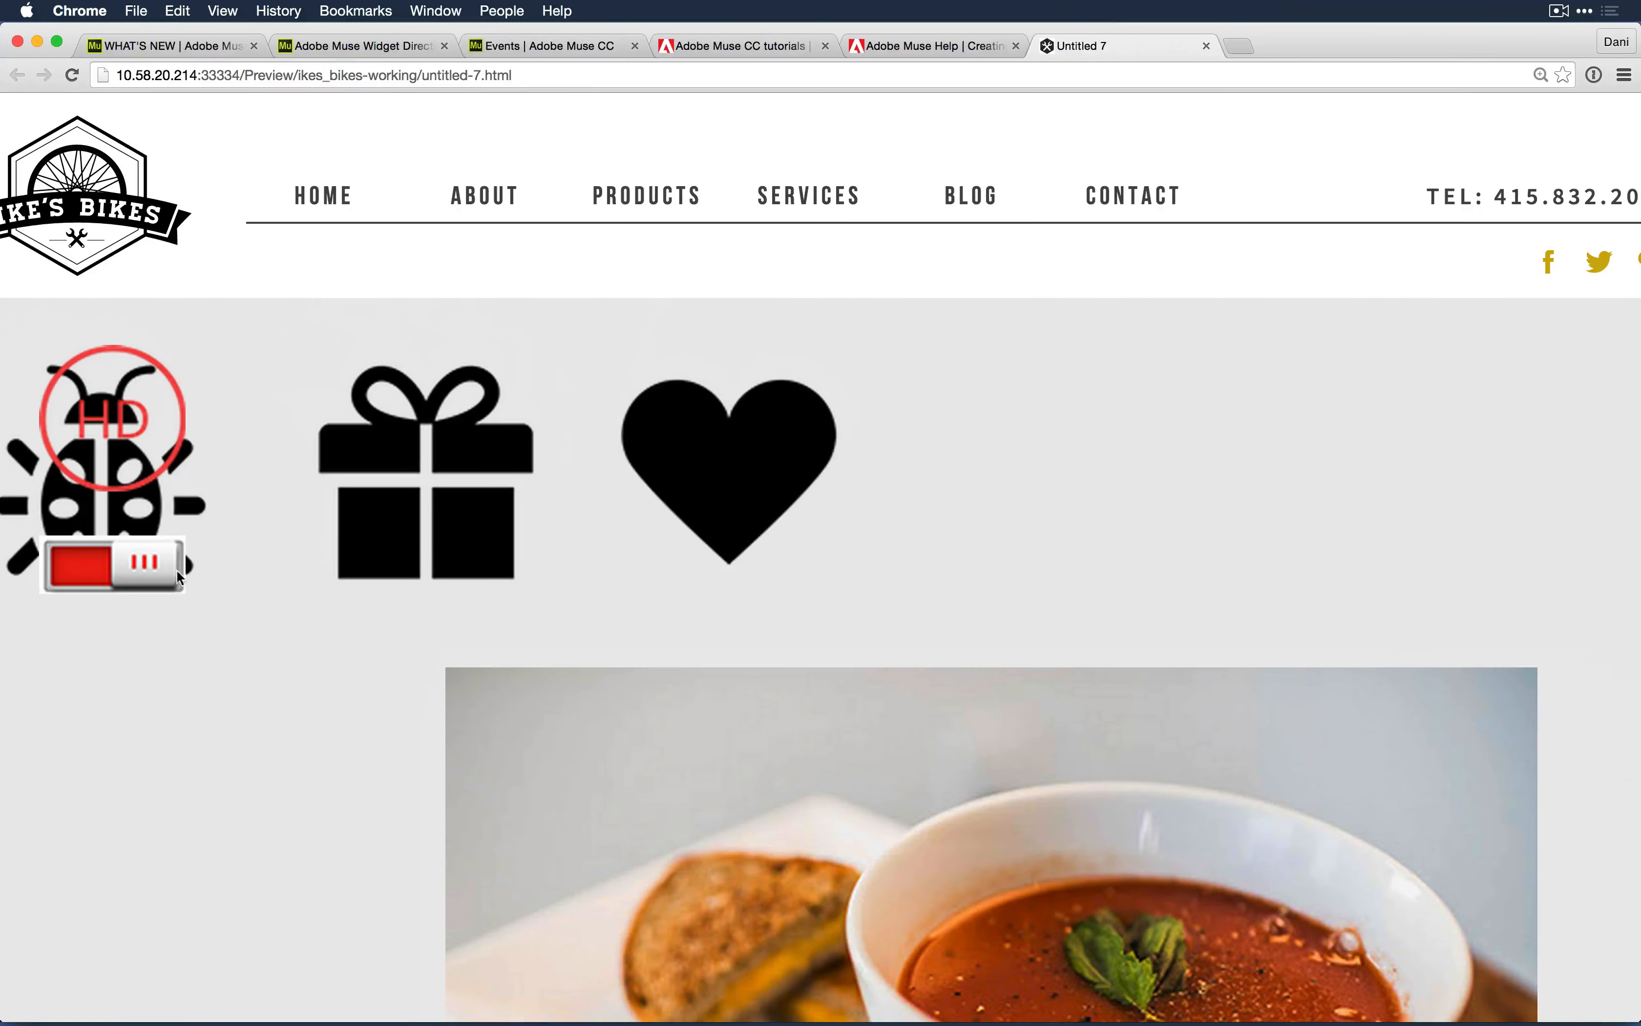
pyautogui.click(88, 561)
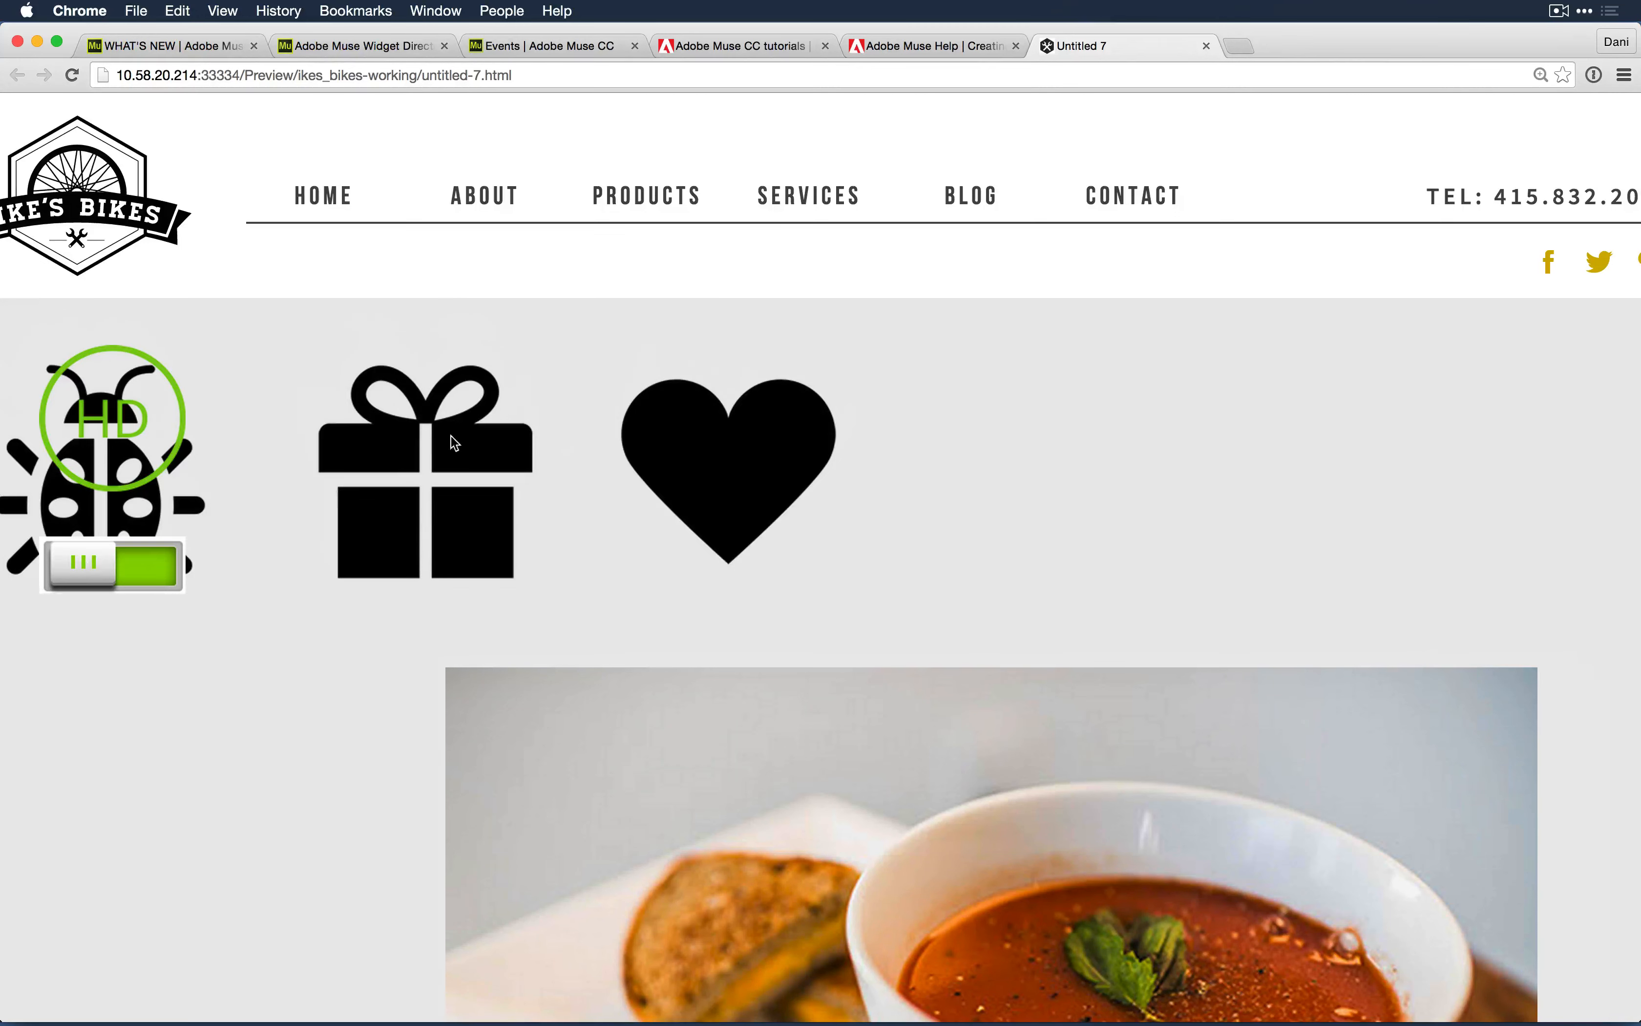
pyautogui.click(128, 574)
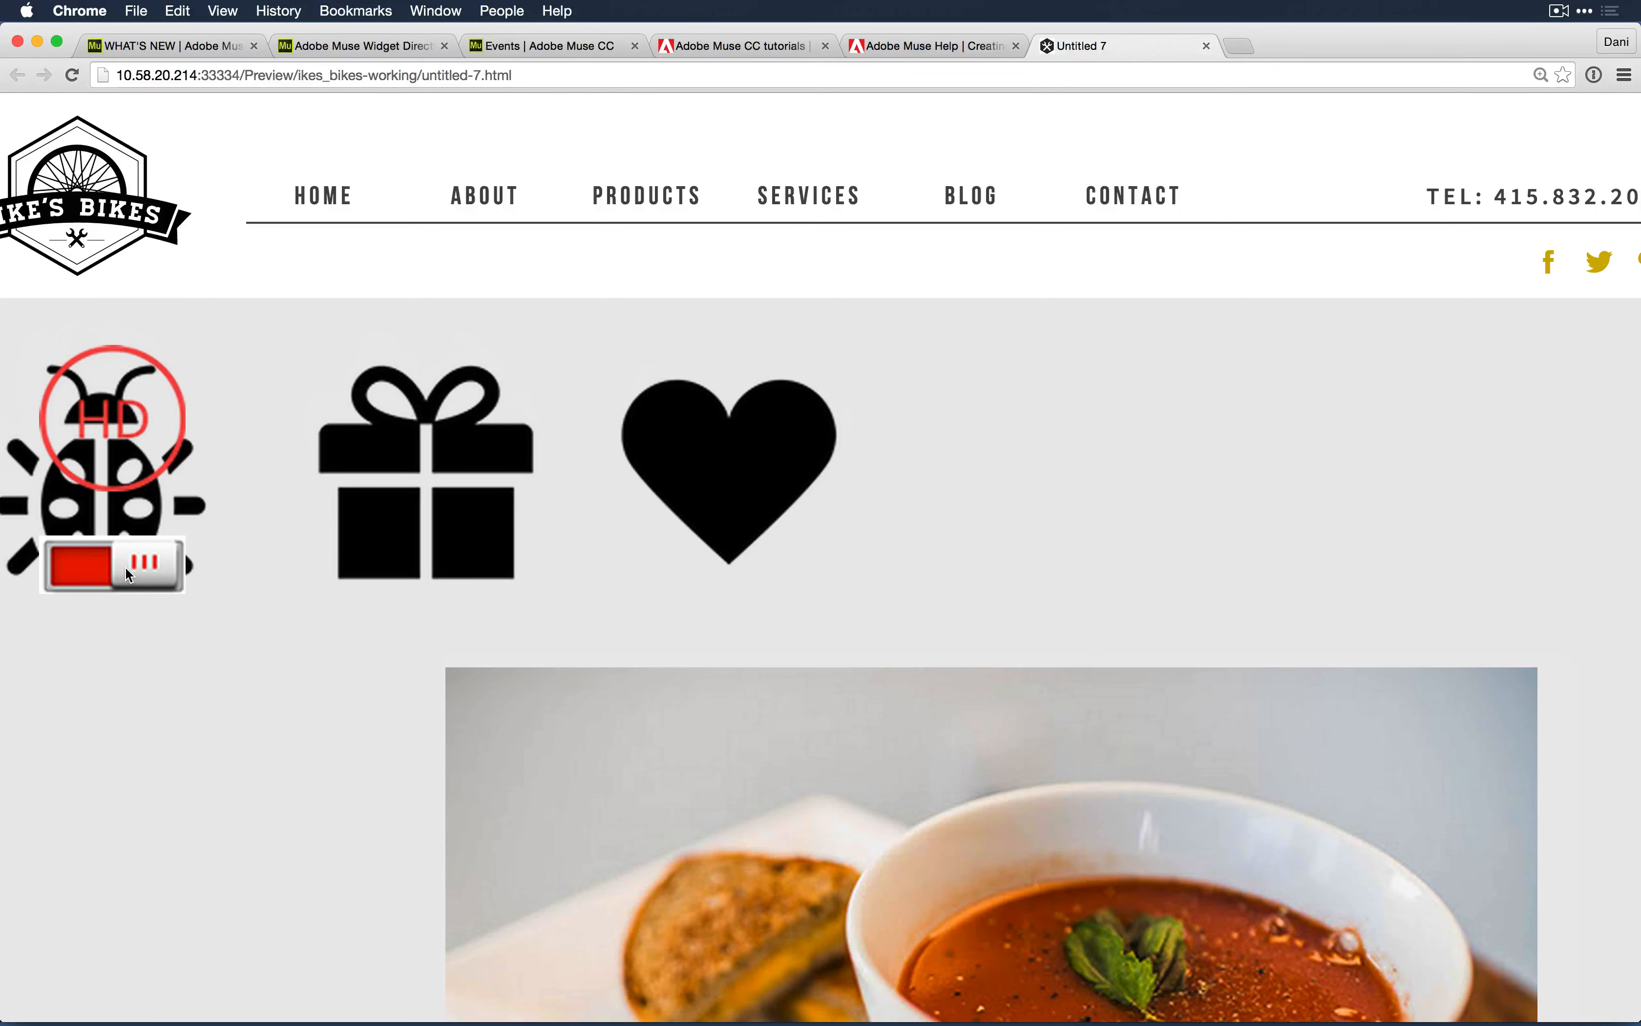
pyautogui.press('super+minus')
pyautogui.press('super+minus')
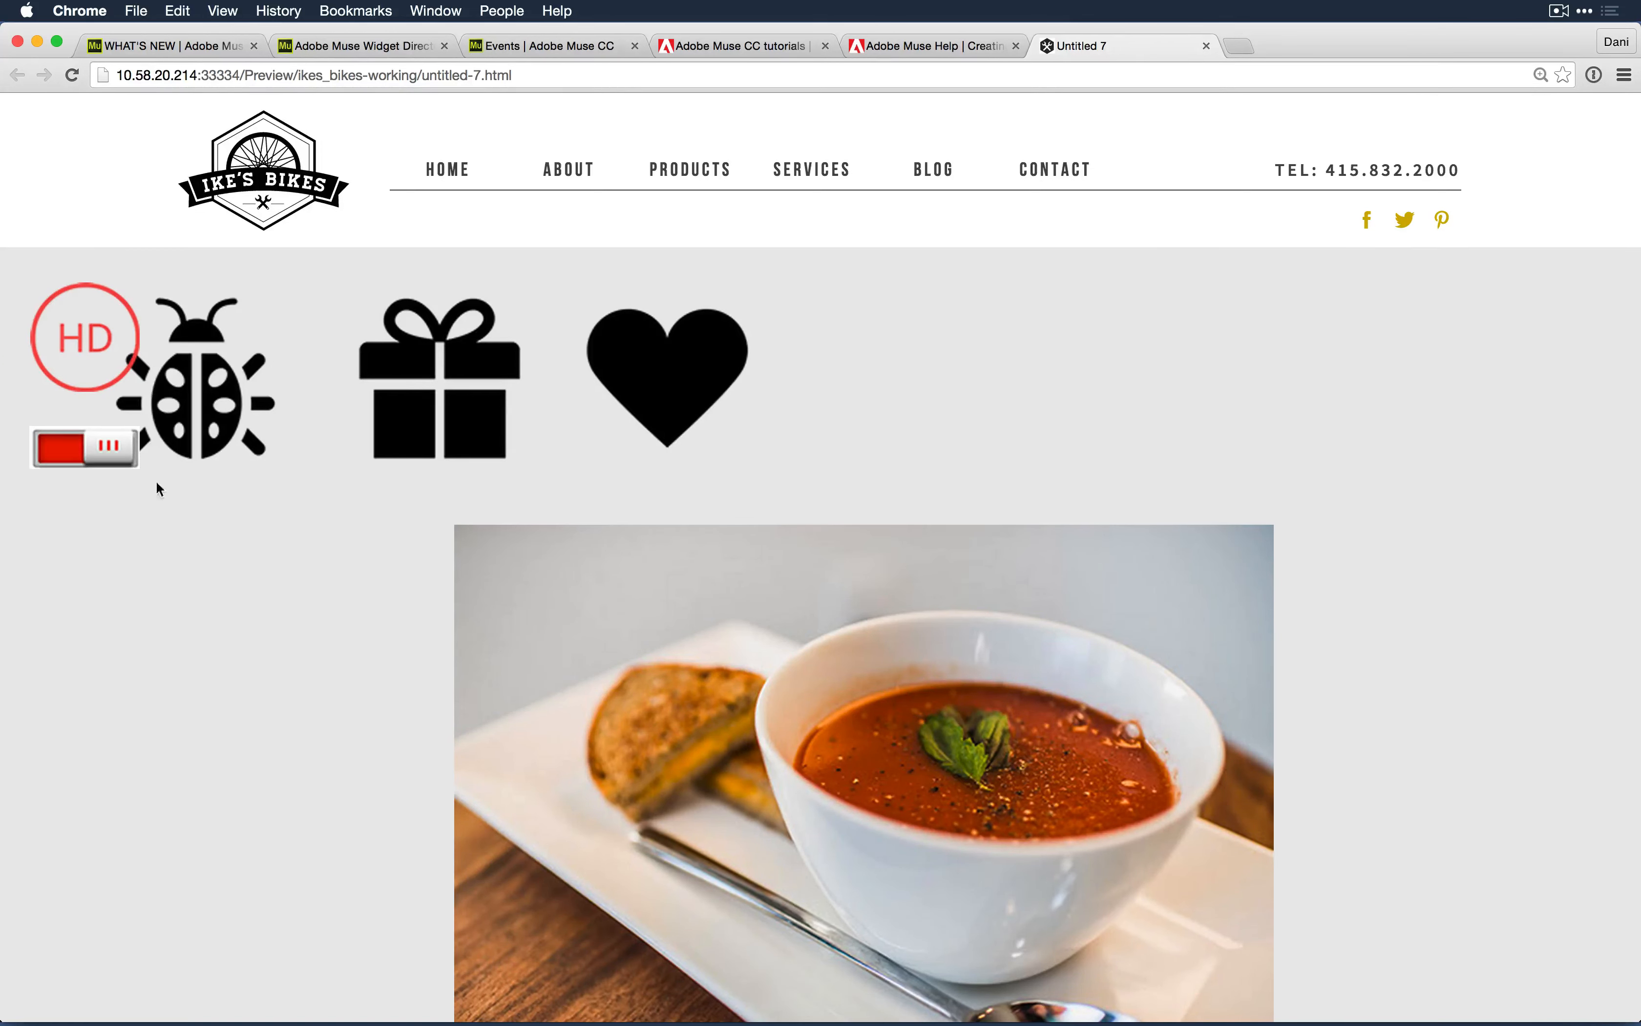
pyautogui.click(73, 445)
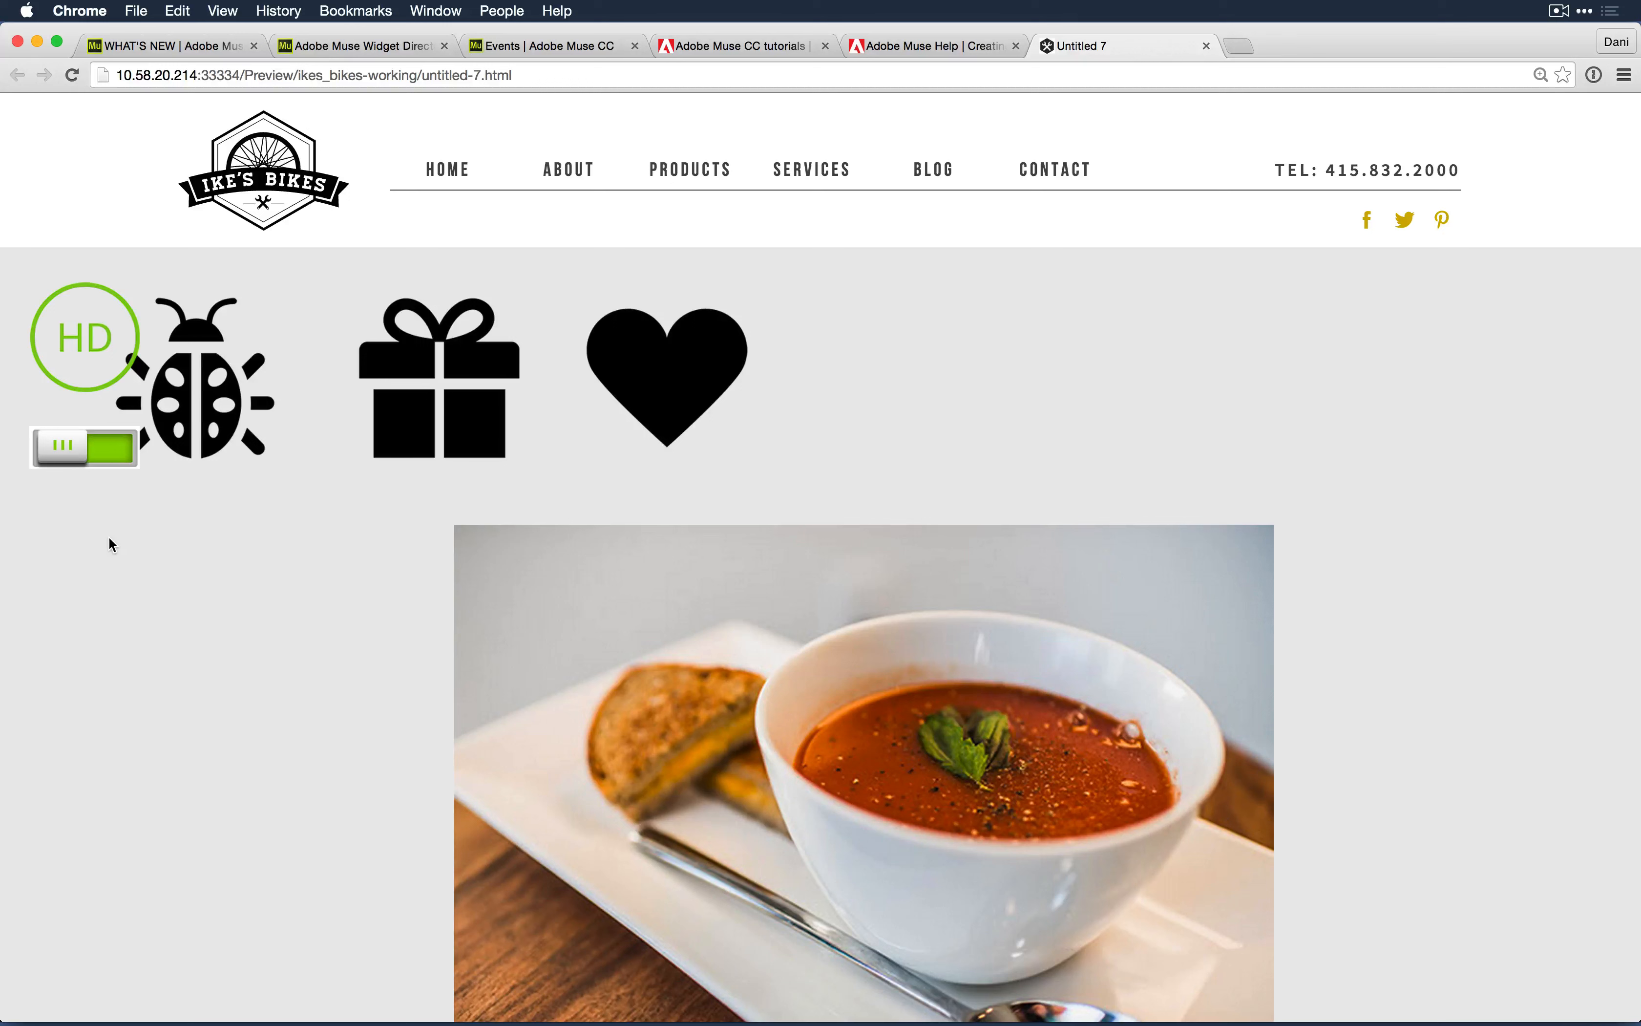
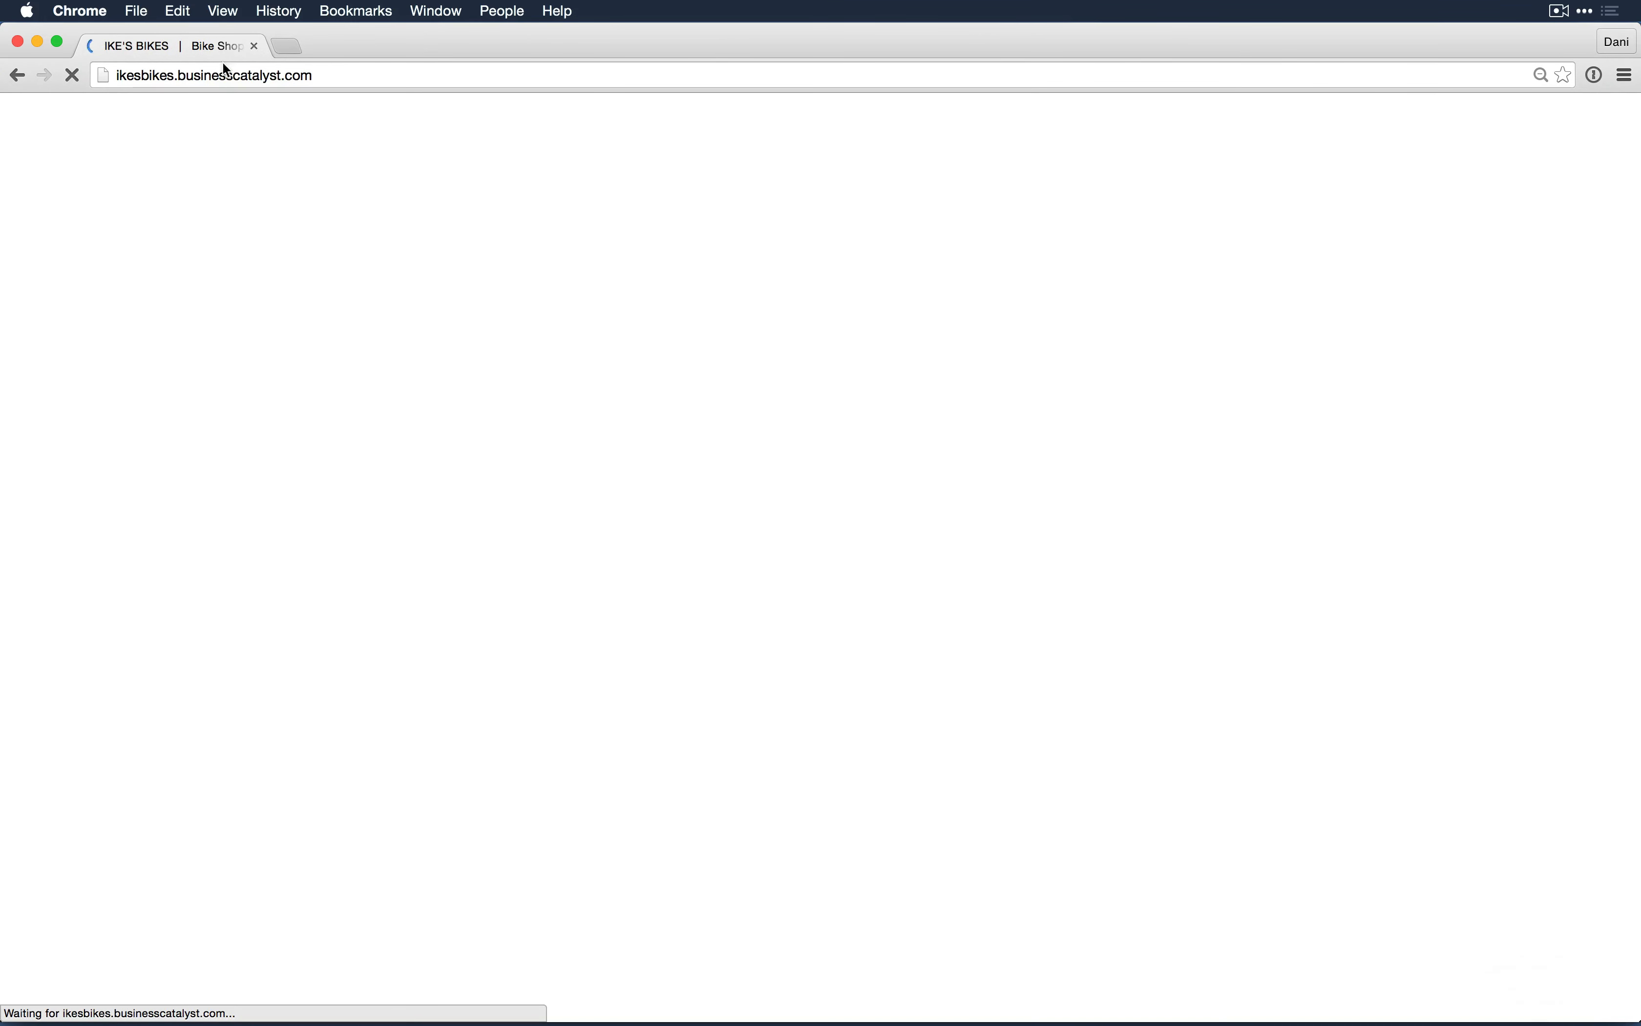
# Step: Load the website ikesbikeshopsf.com in the browser
pyautogui.click(241, 76)
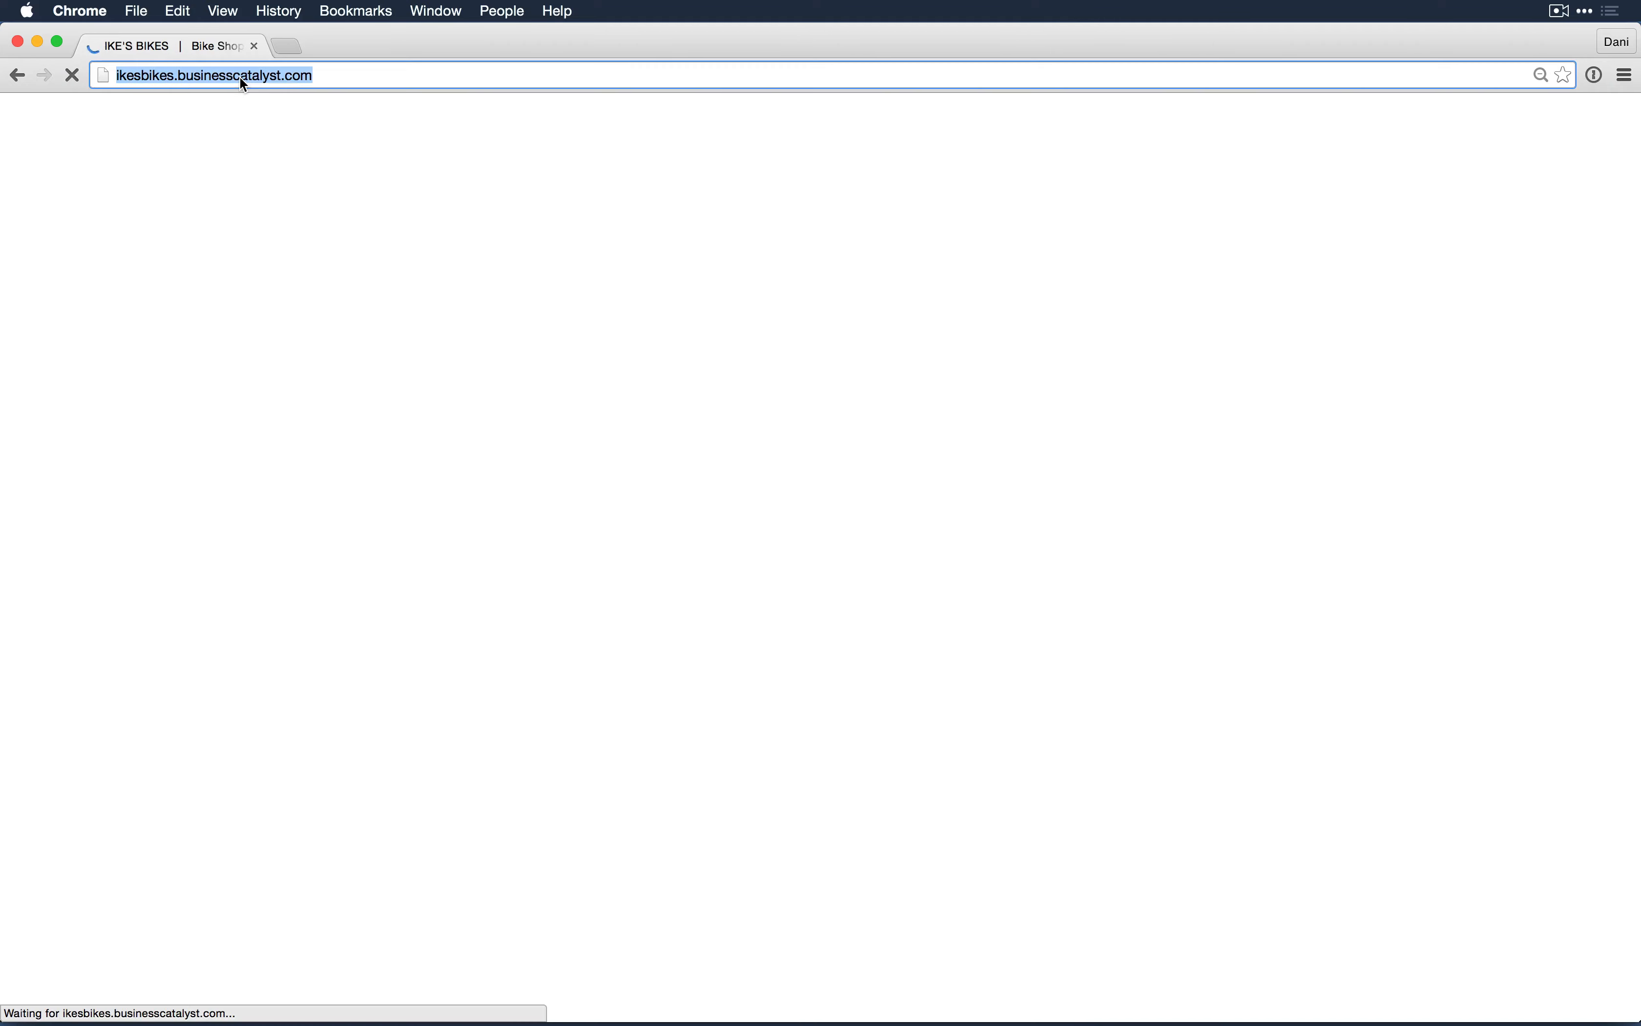
pyautogui.write('ikesbikeshop')
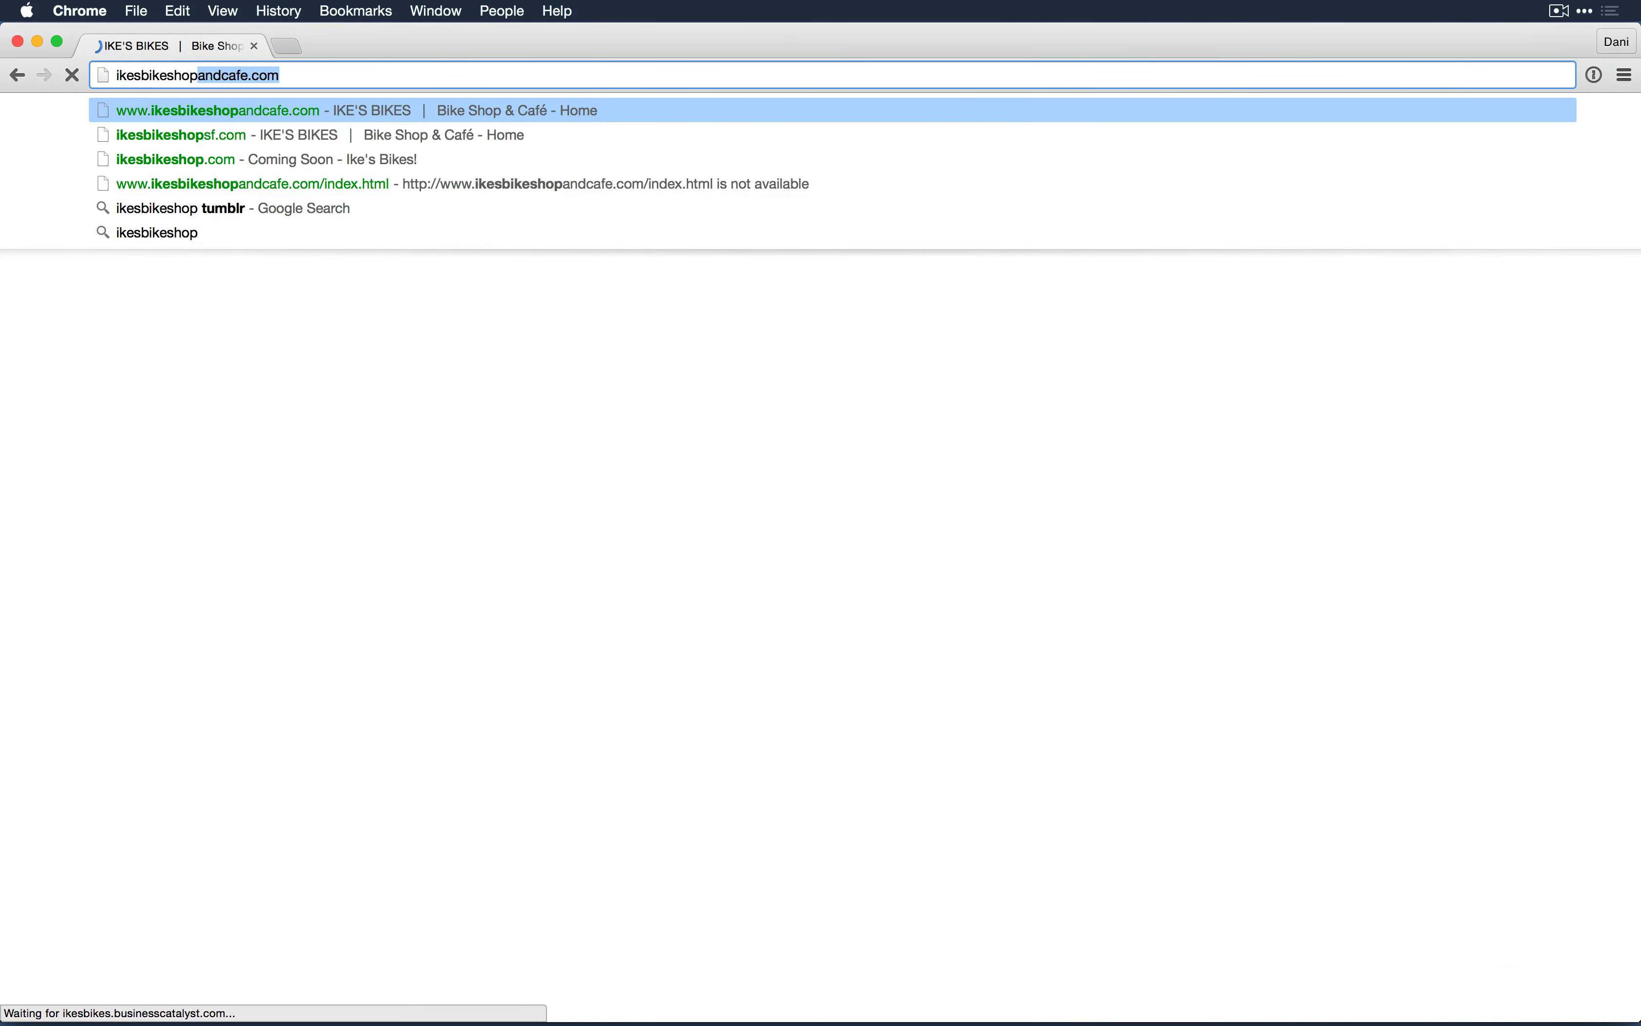
pyautogui.write('sf.')
pyautogui.press('Return')
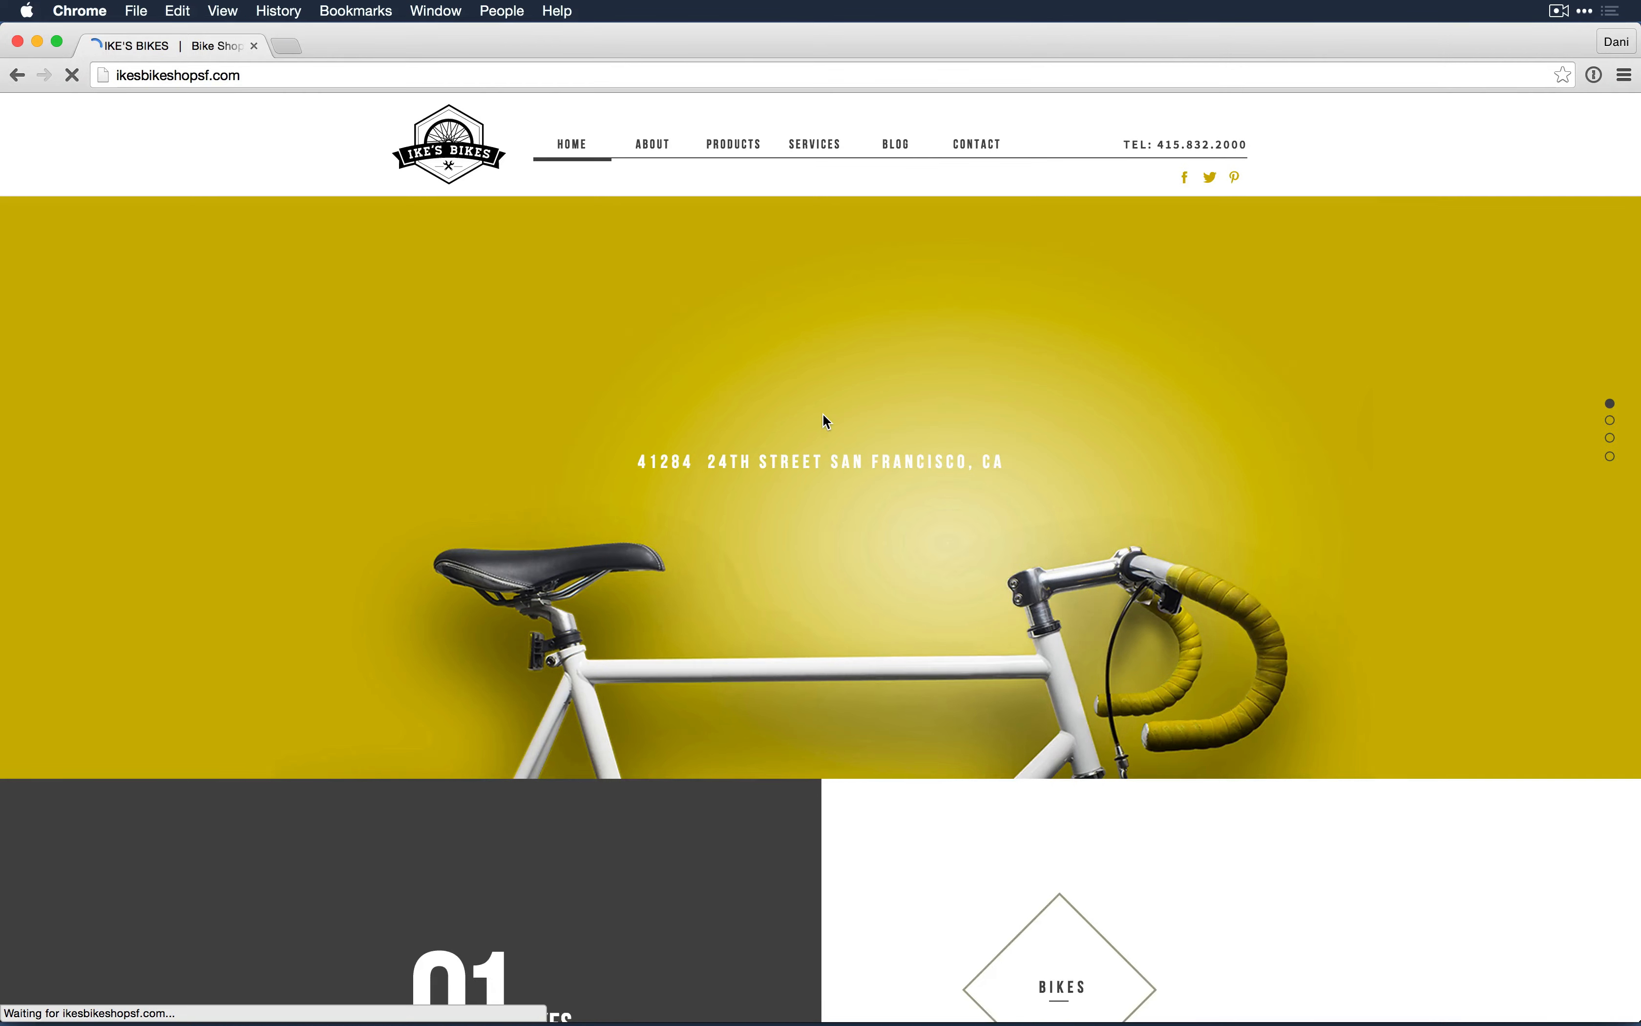
# Step: Copy the "Inspired by his love of cycling" paragraph from the home page and paste it onto the blank page in Adobe Muse
pyautogui.scroll(-10, 823, 413)
pyautogui.scroll(4, 823, 413)
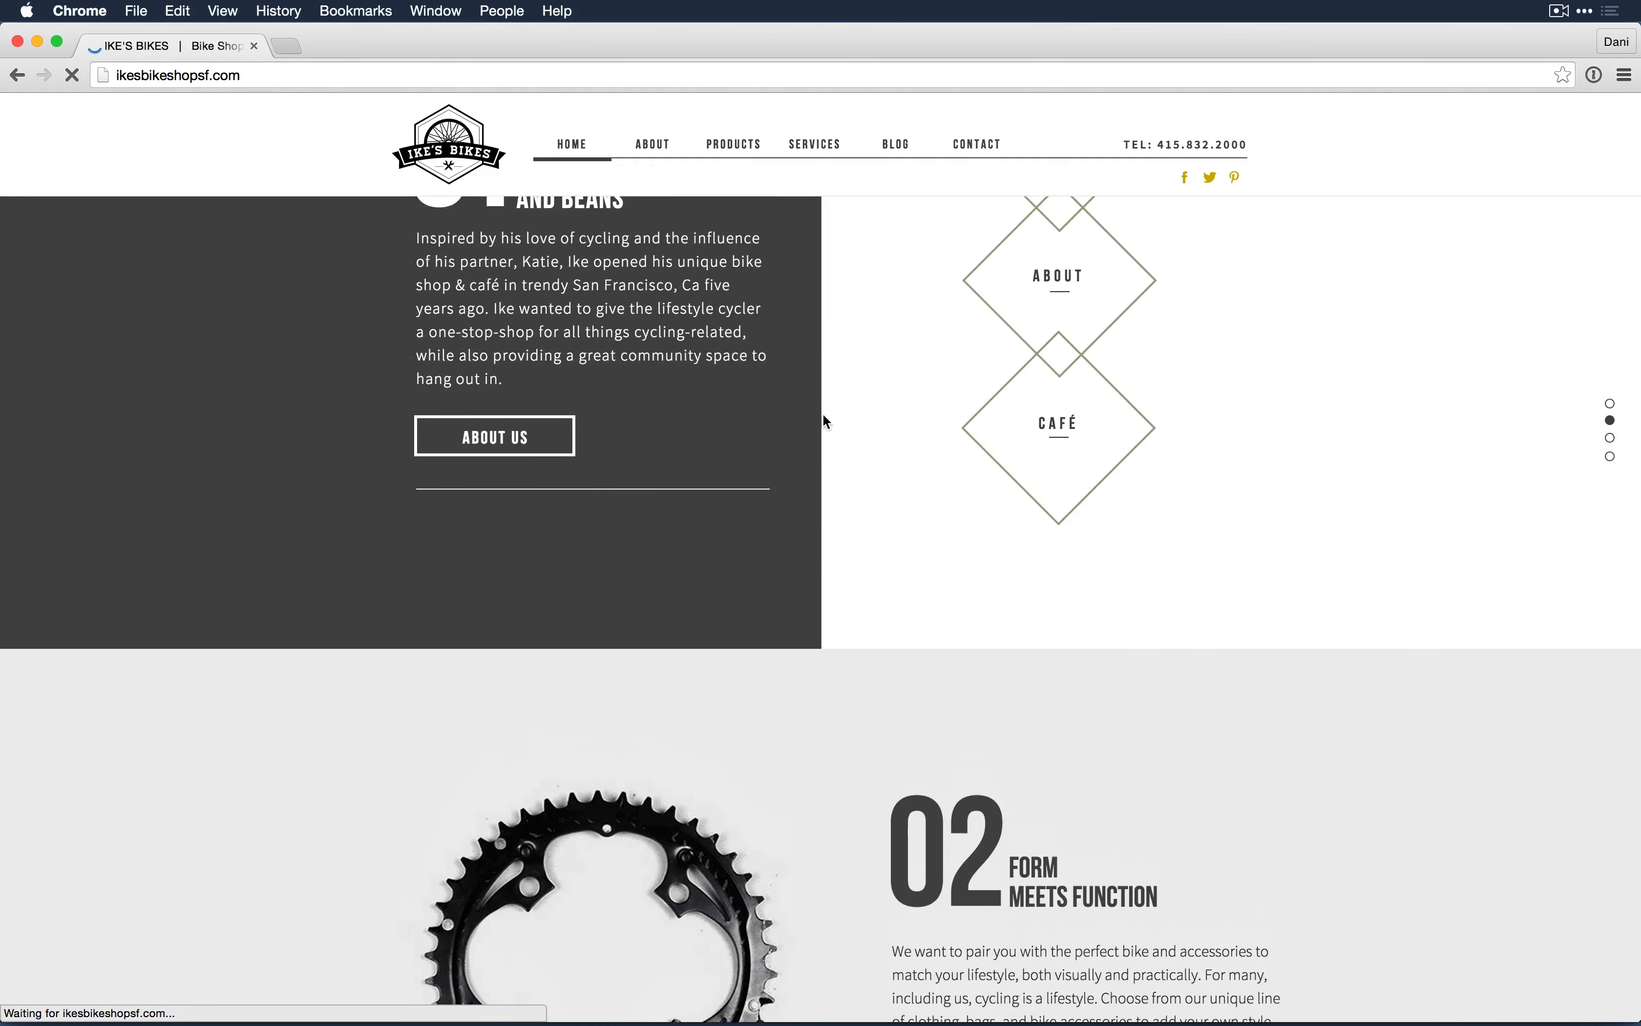
pyautogui.tripleClick(544, 275)
pyautogui.press('super+c')
pyautogui.press('super+Tab')
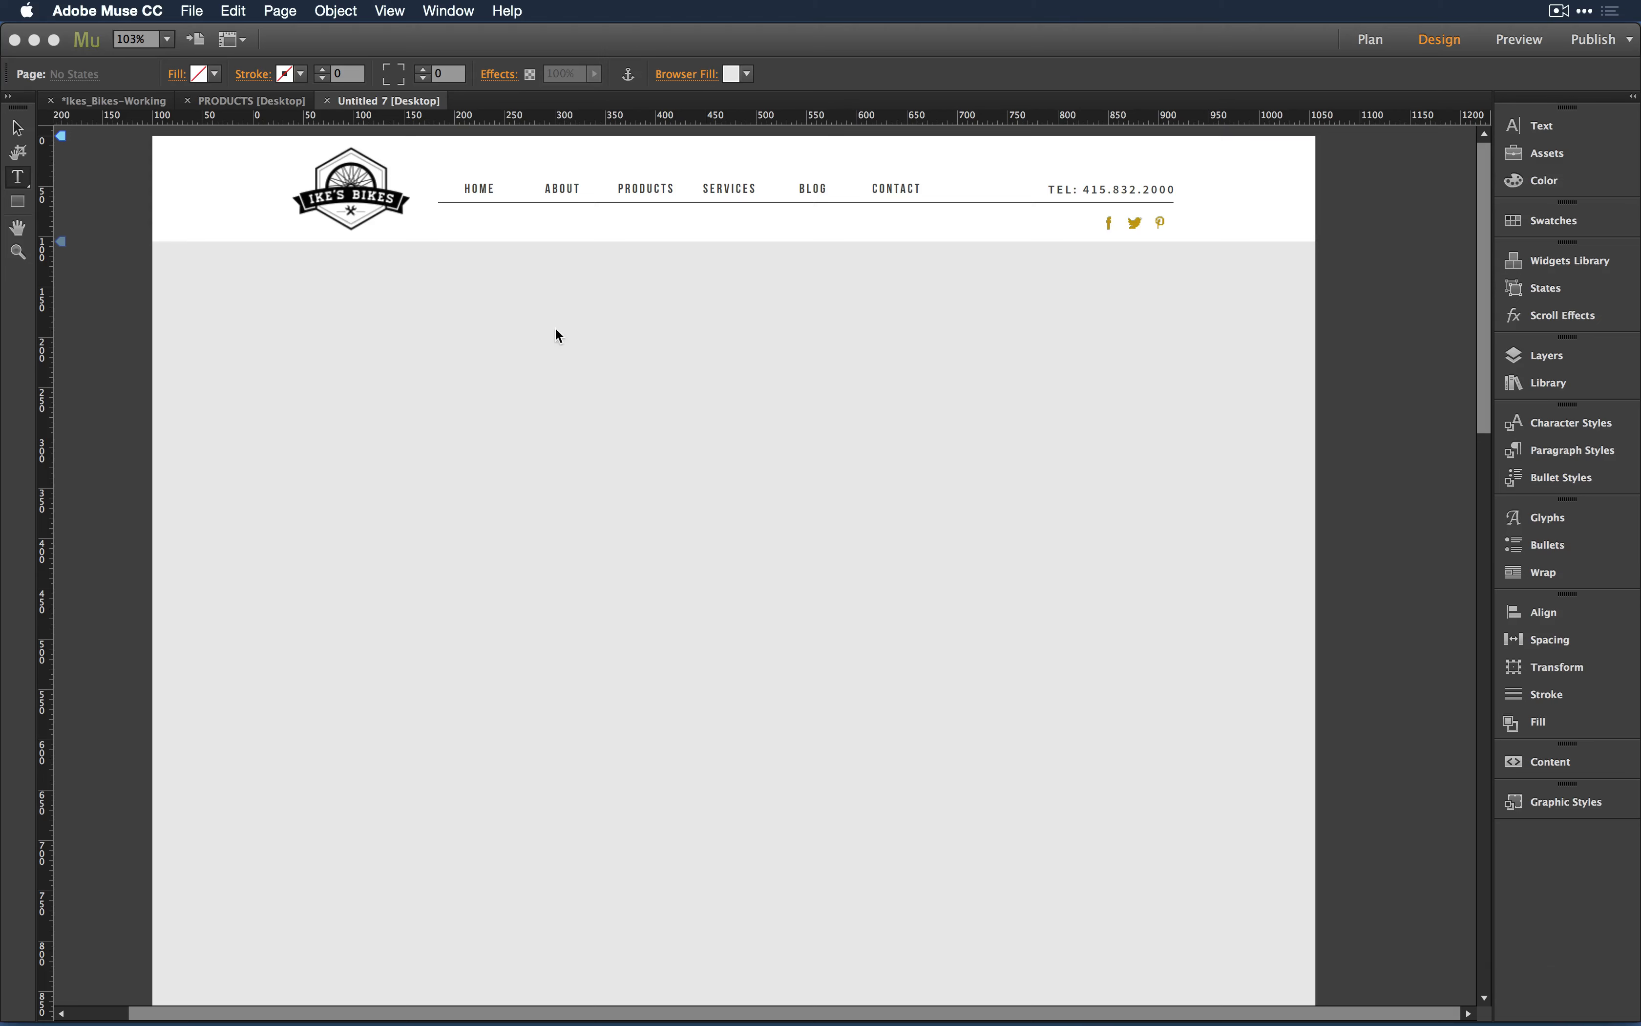
pyautogui.press('super+v')
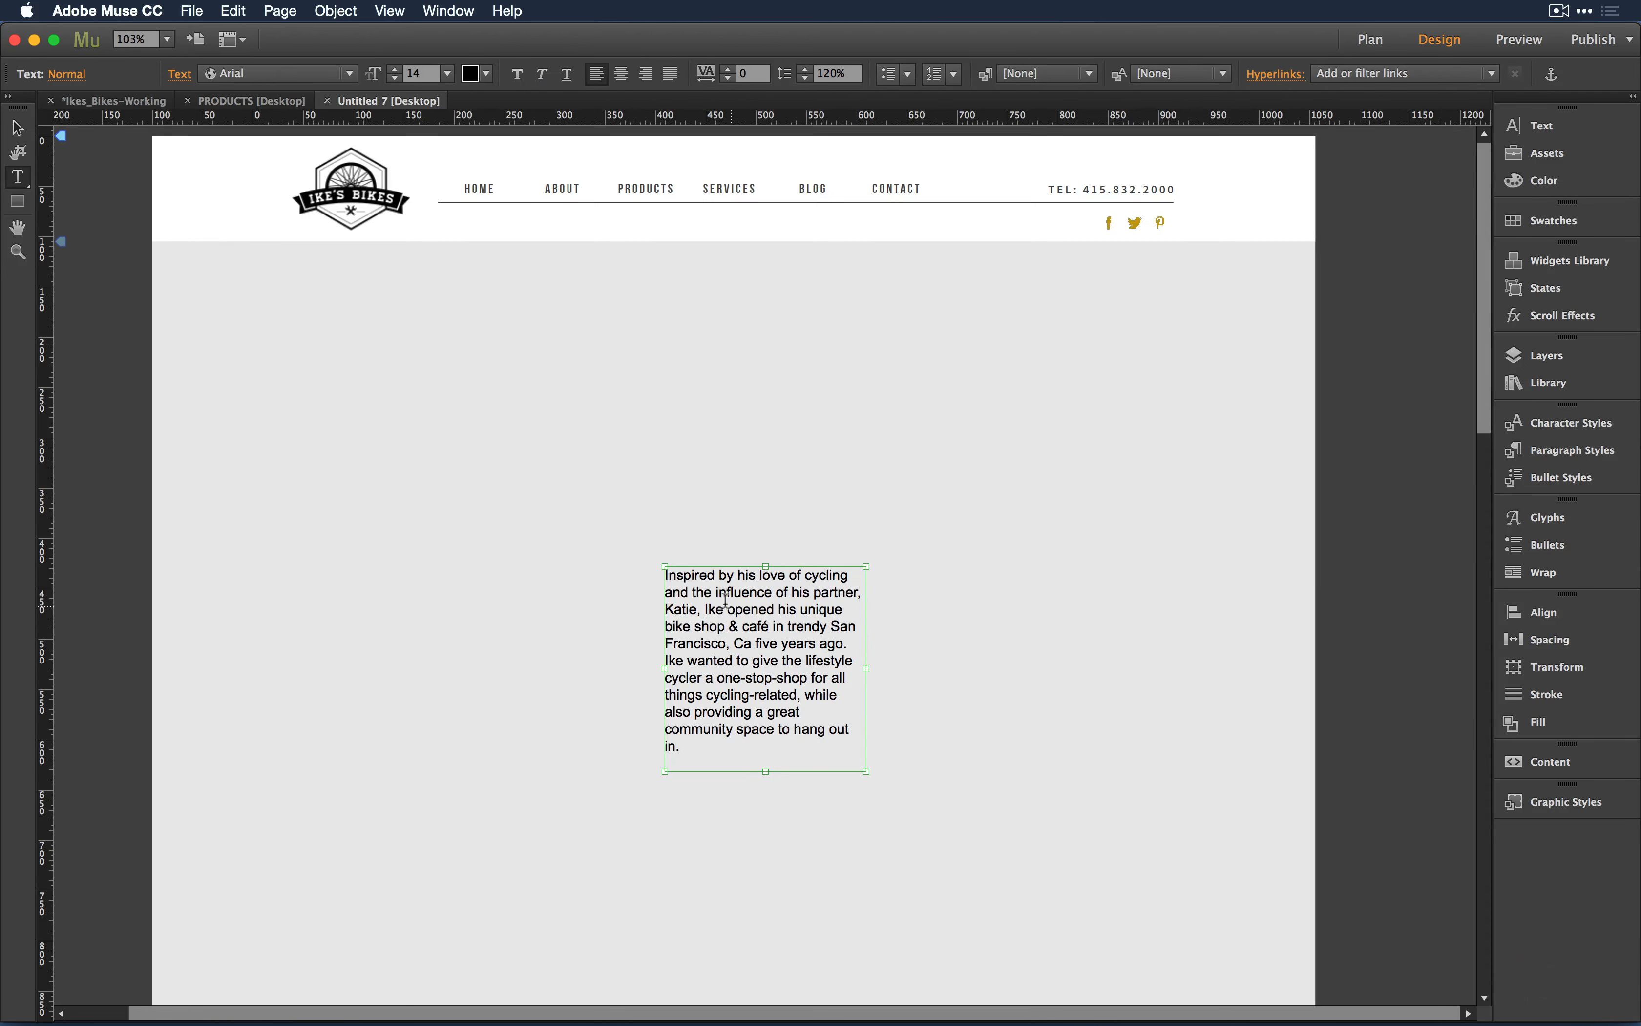
# Step: Move the pasted paragraph frame up below the page's logo and widen it to 727 px
pyautogui.press('Escape')
pyautogui.moveTo(720, 601); pyautogui.dragTo(376, 332)
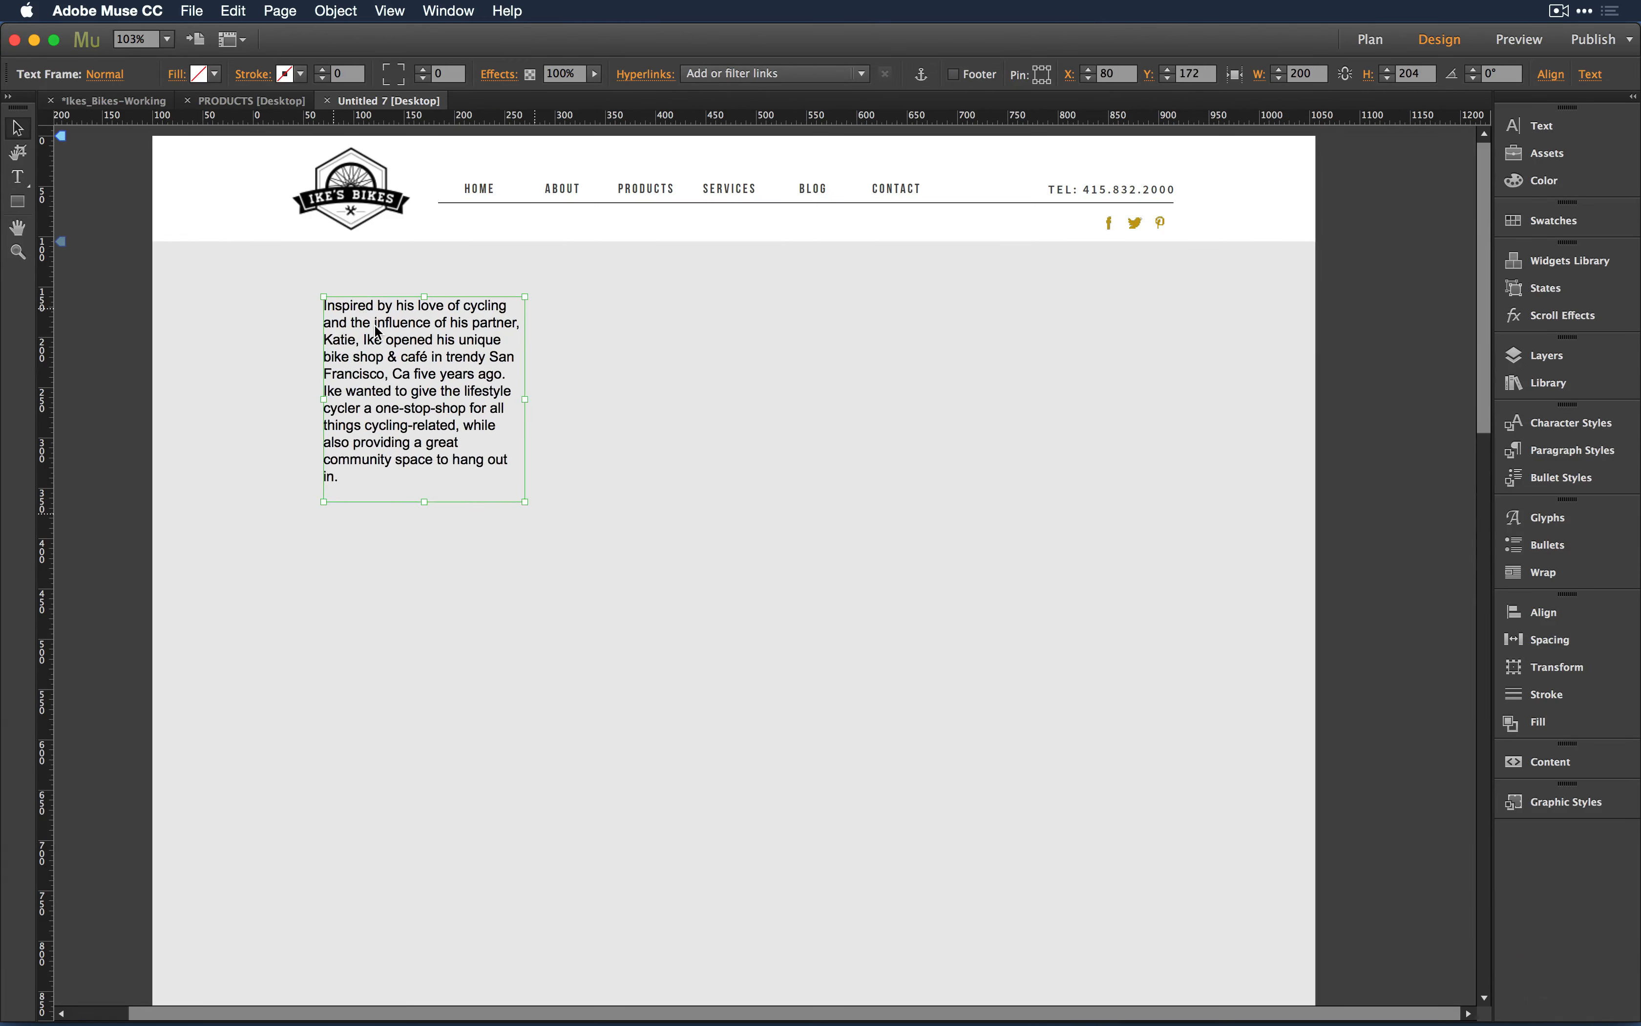
pyautogui.moveTo(522, 398); pyautogui.dragTo(1053, 403)
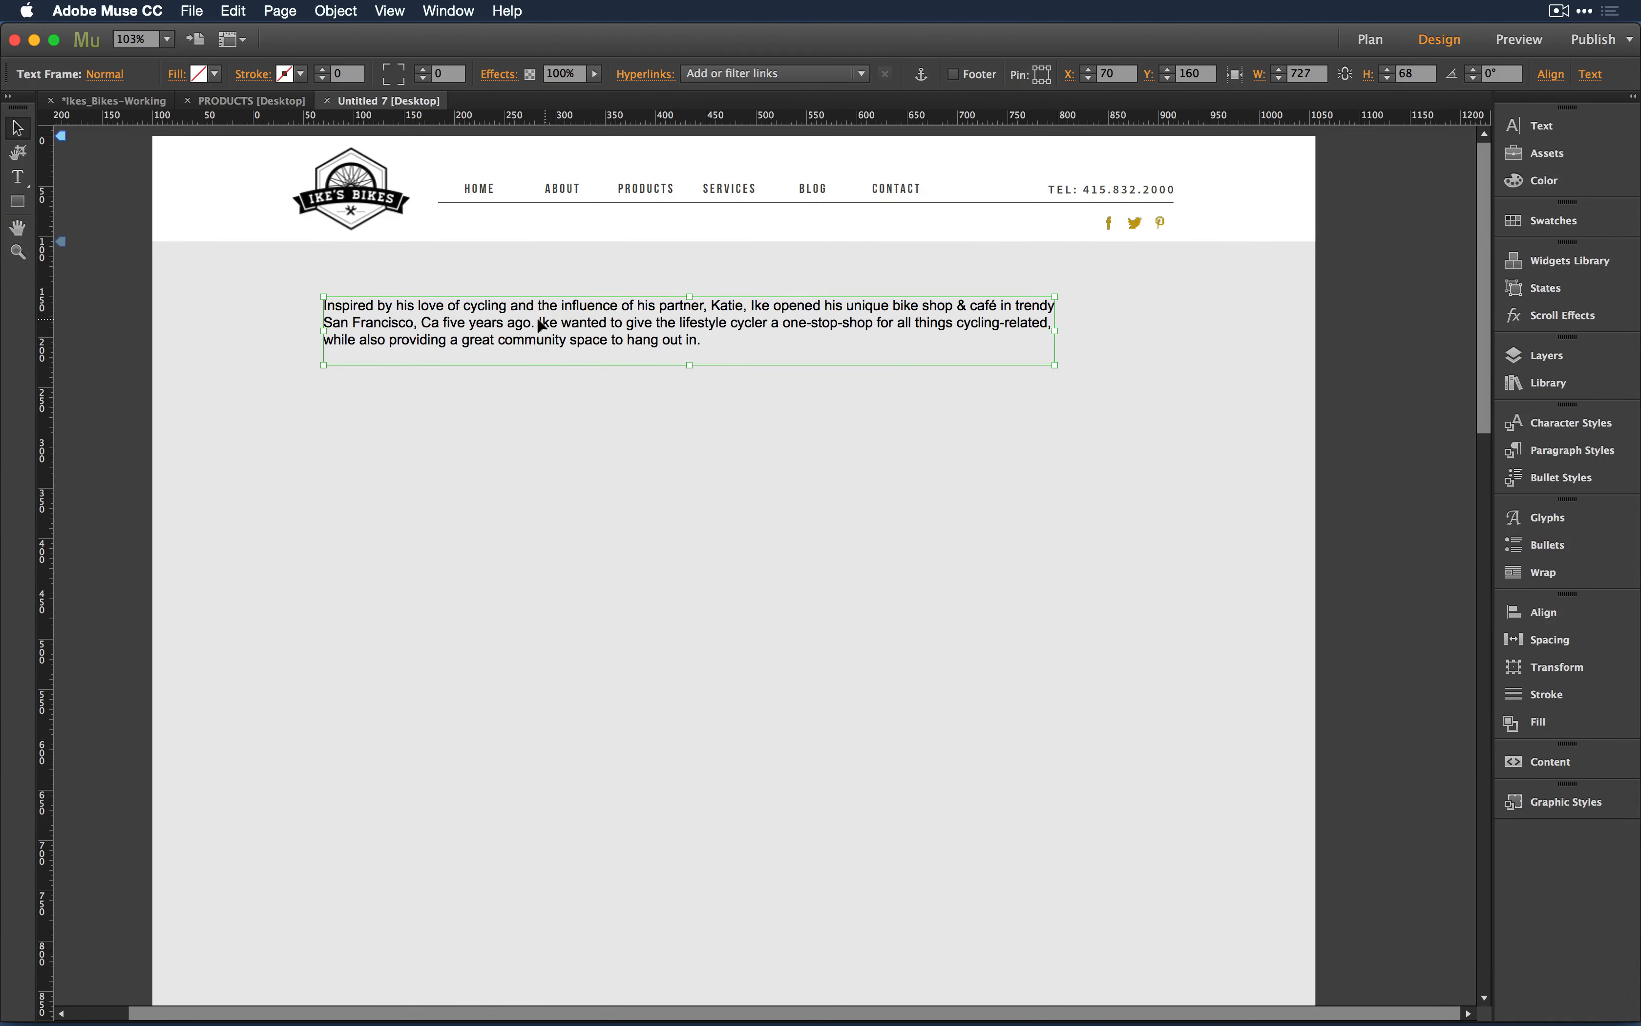
# Step: Duplicate the widened paragraph frame twice, stacking the copies beneath the original
pyautogui.moveTo(541, 326); pyautogui.dragTo(527, 491)
pyautogui.click(587, 307)
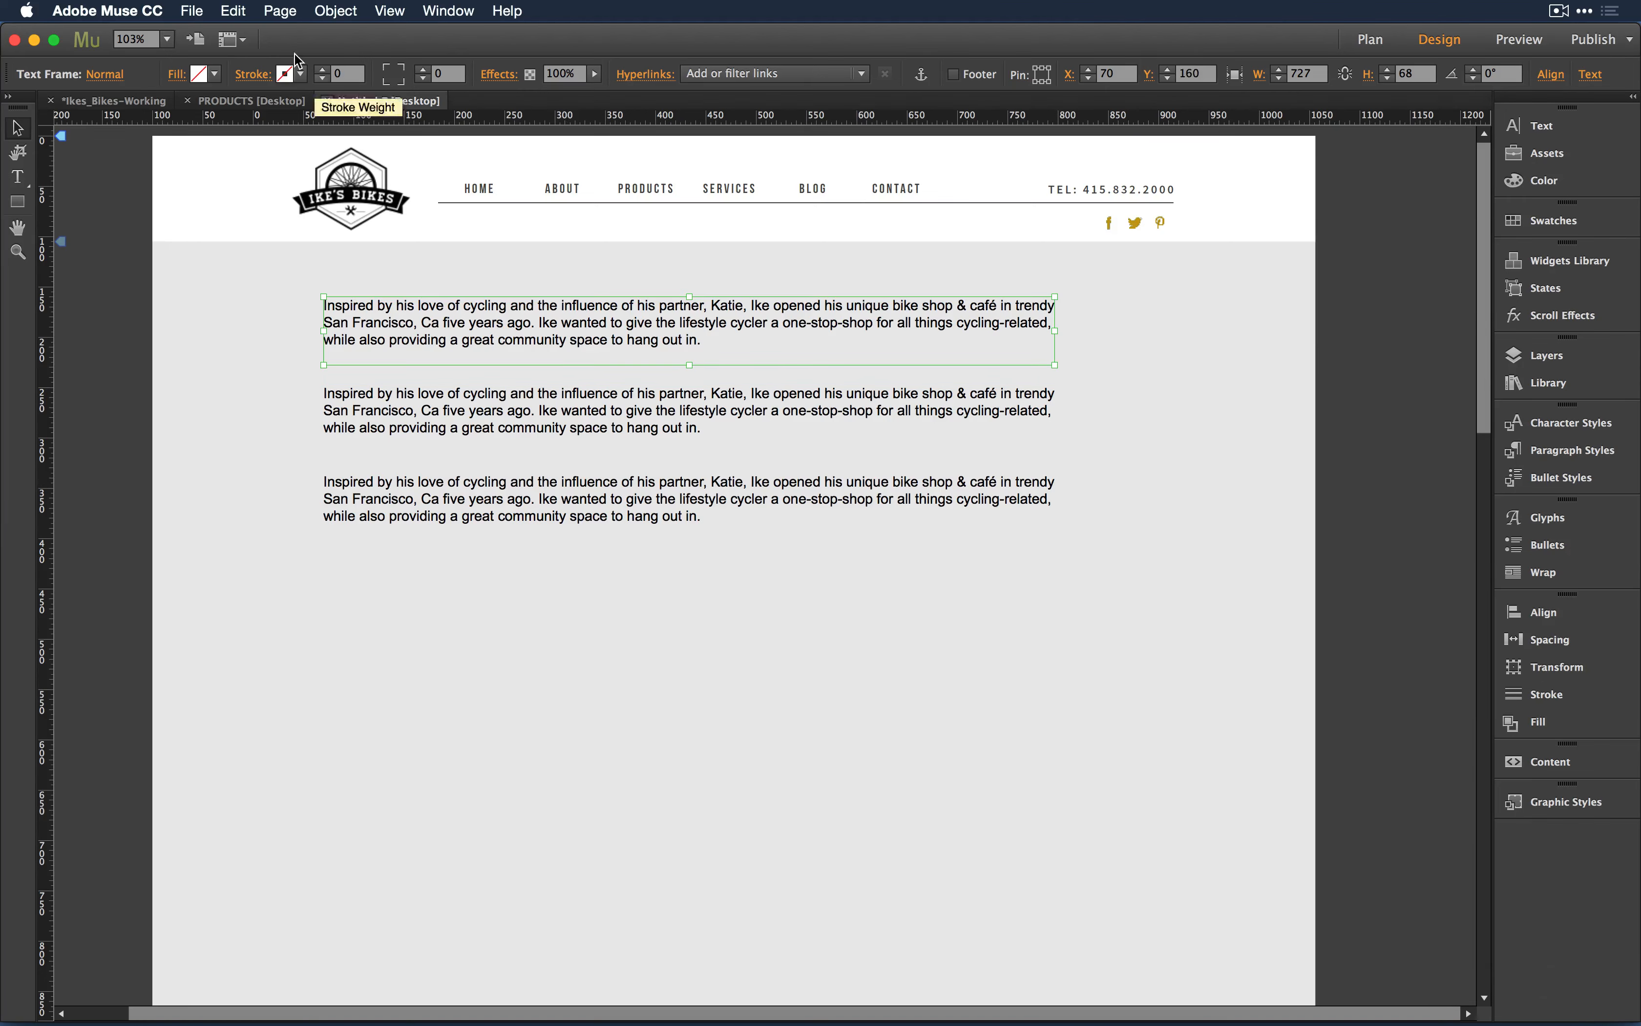
# Step: Close the PRODUCTS page and reopen the Untitled 7 page for editing
pyautogui.click(288, 101)
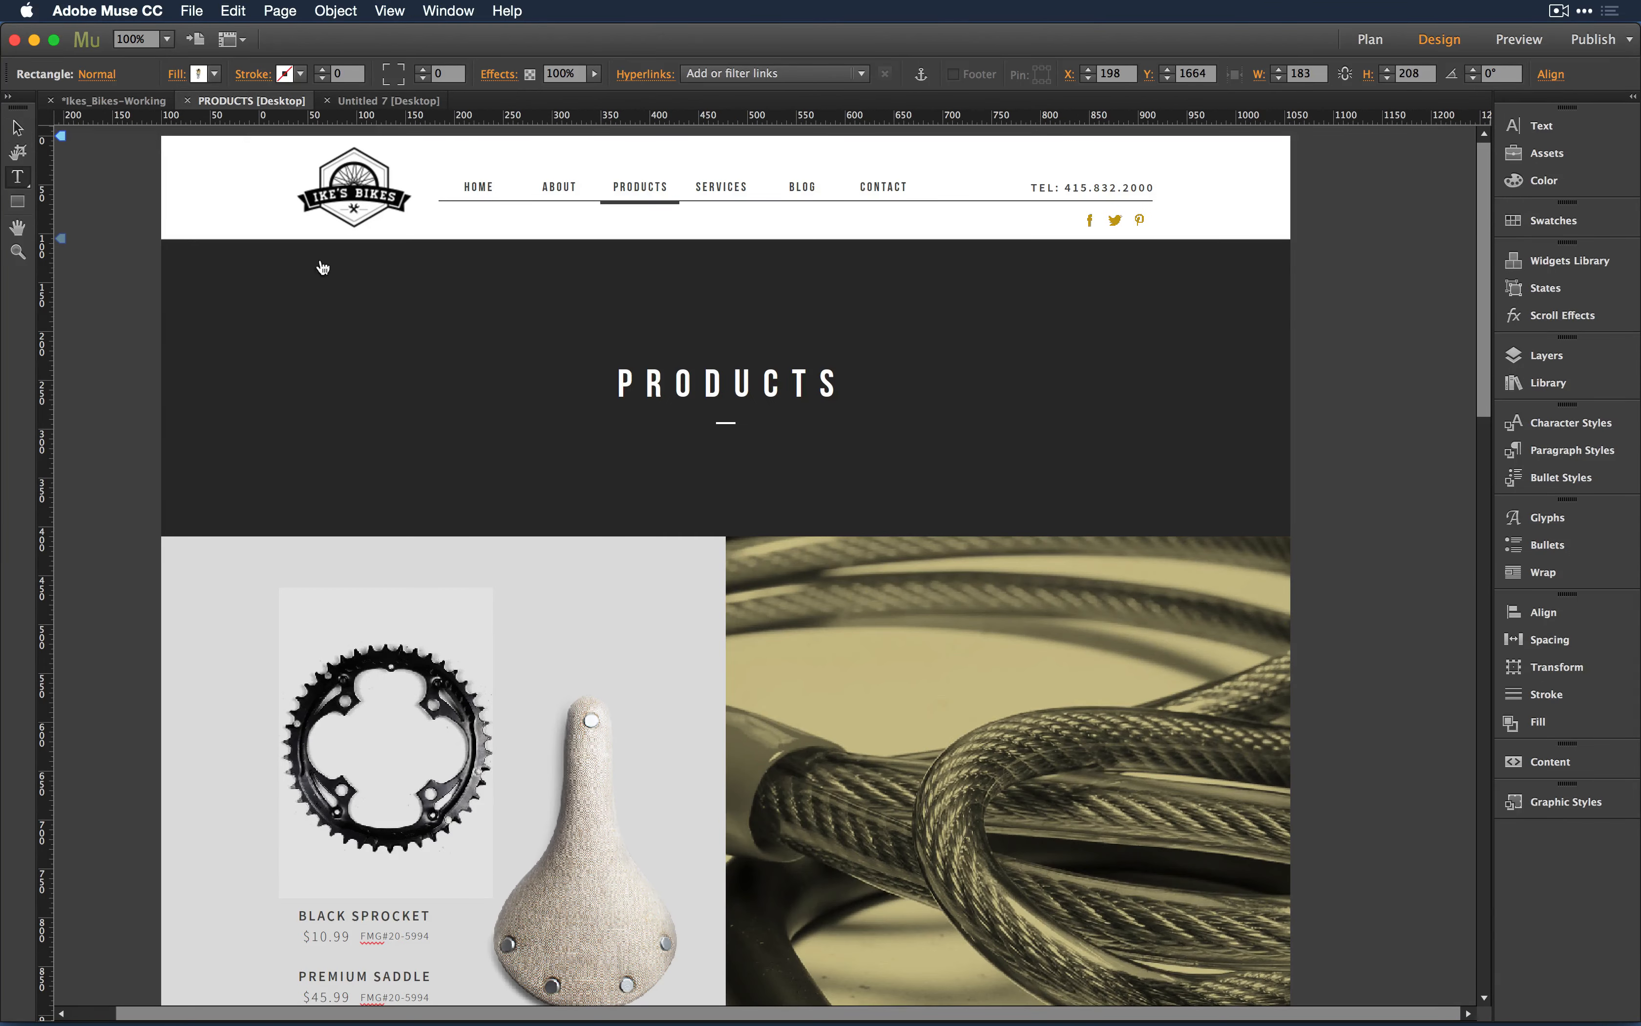
pyautogui.press('super+Tab')
pyautogui.press('super+Tab')
pyautogui.press('super+w')
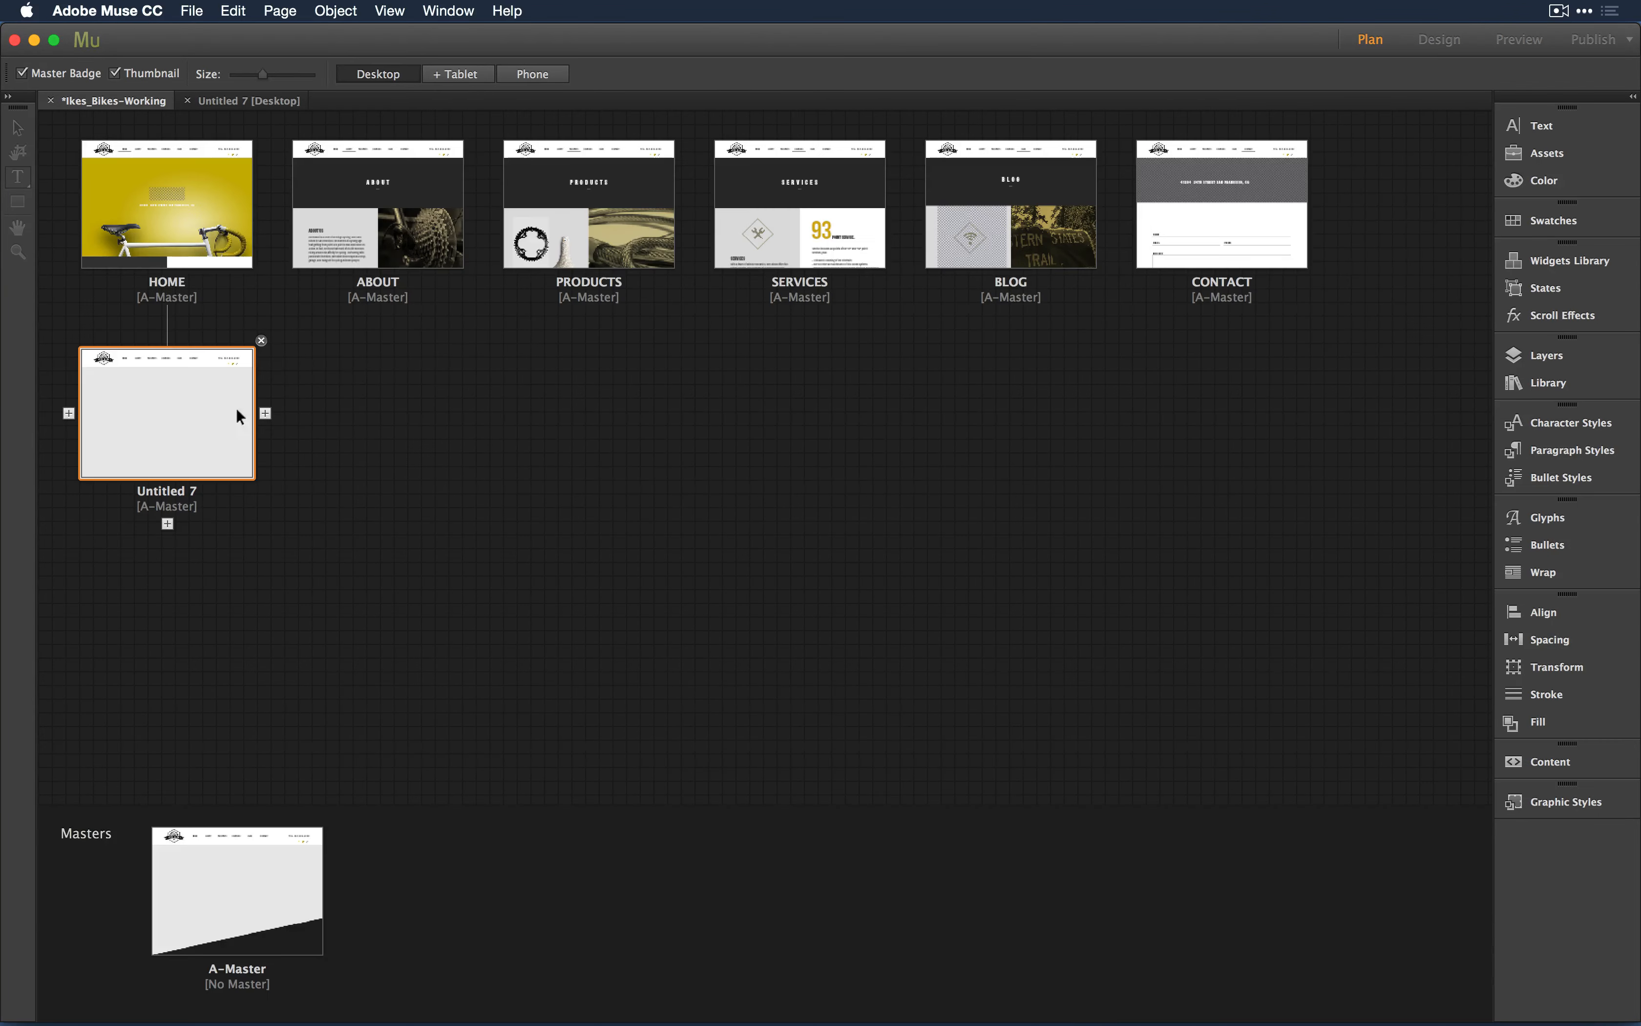
pyautogui.doubleClick(156, 413)
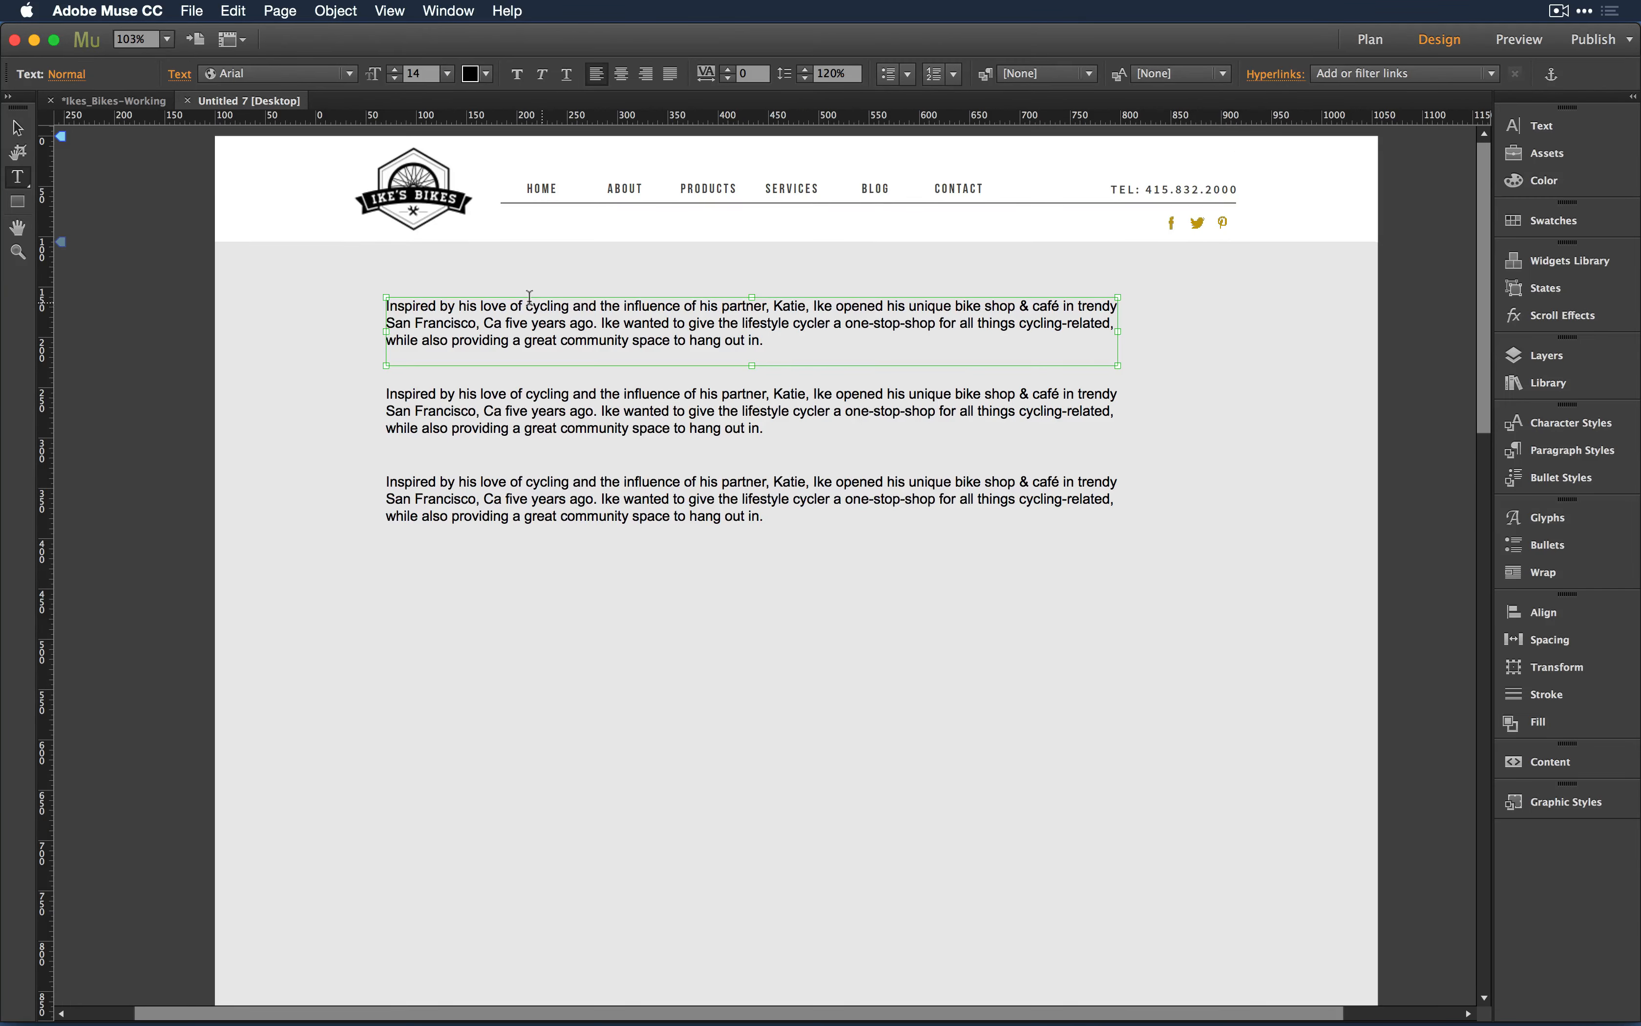
# Step: Apply the system font 2Peas DW Dingbats to the first paragraph
pyautogui.click(18, 127)
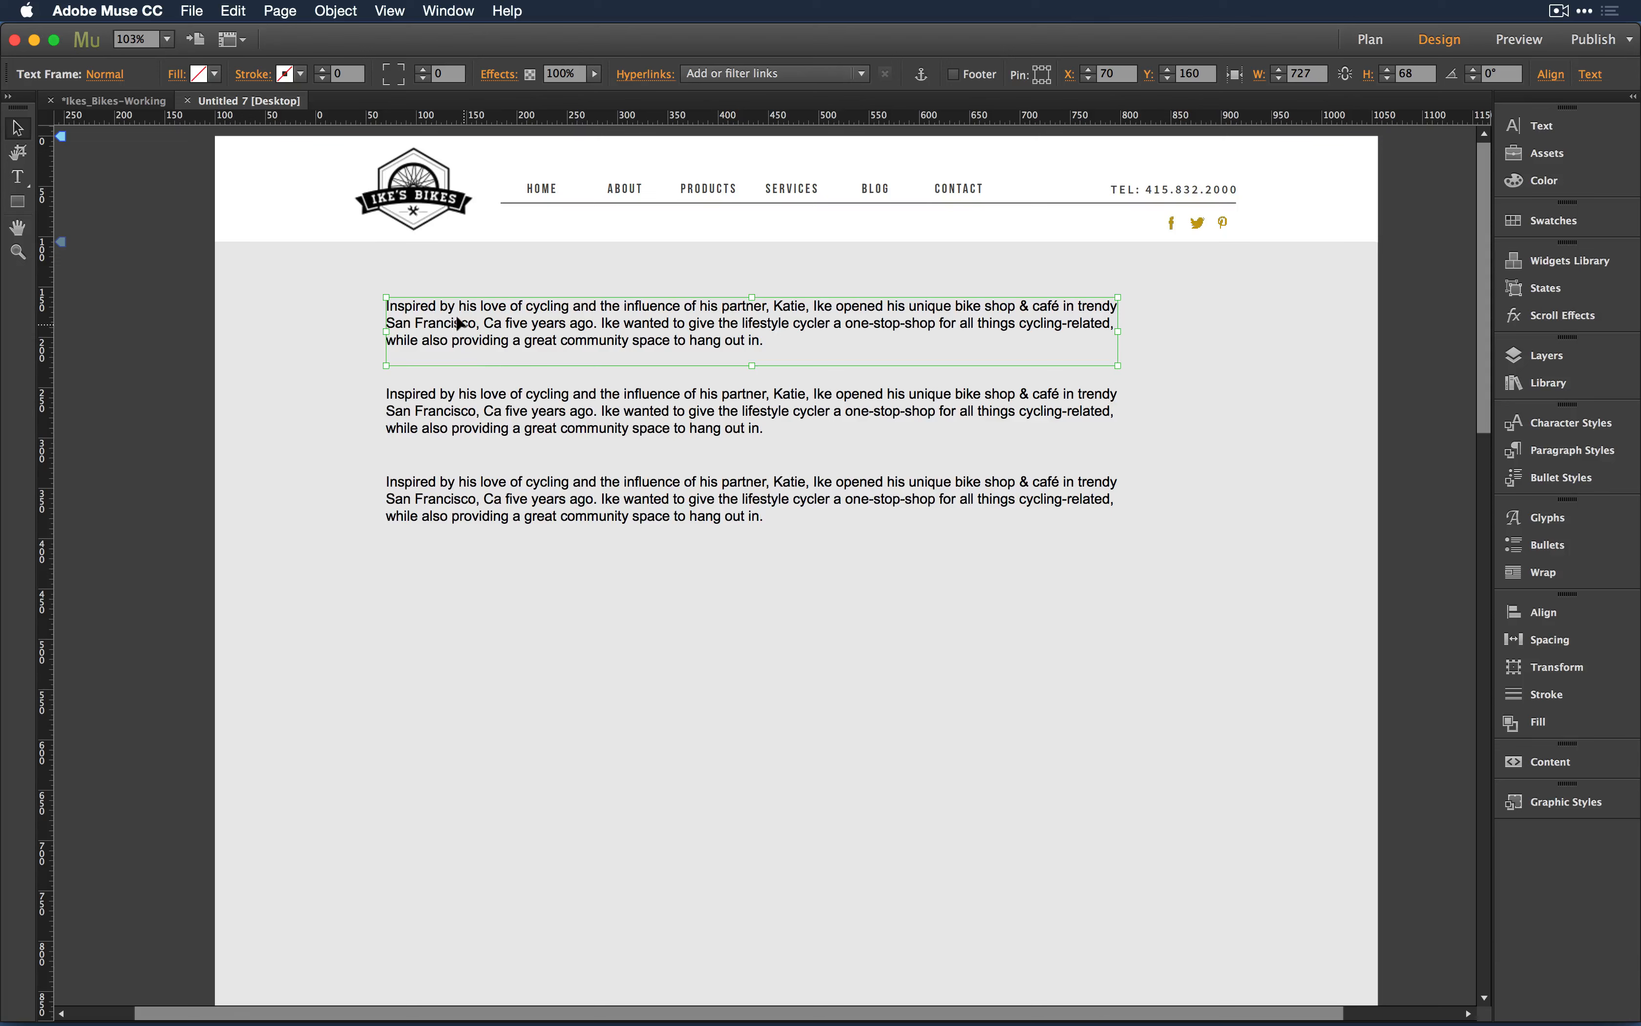
pyautogui.press('t')
pyautogui.click(265, 73)
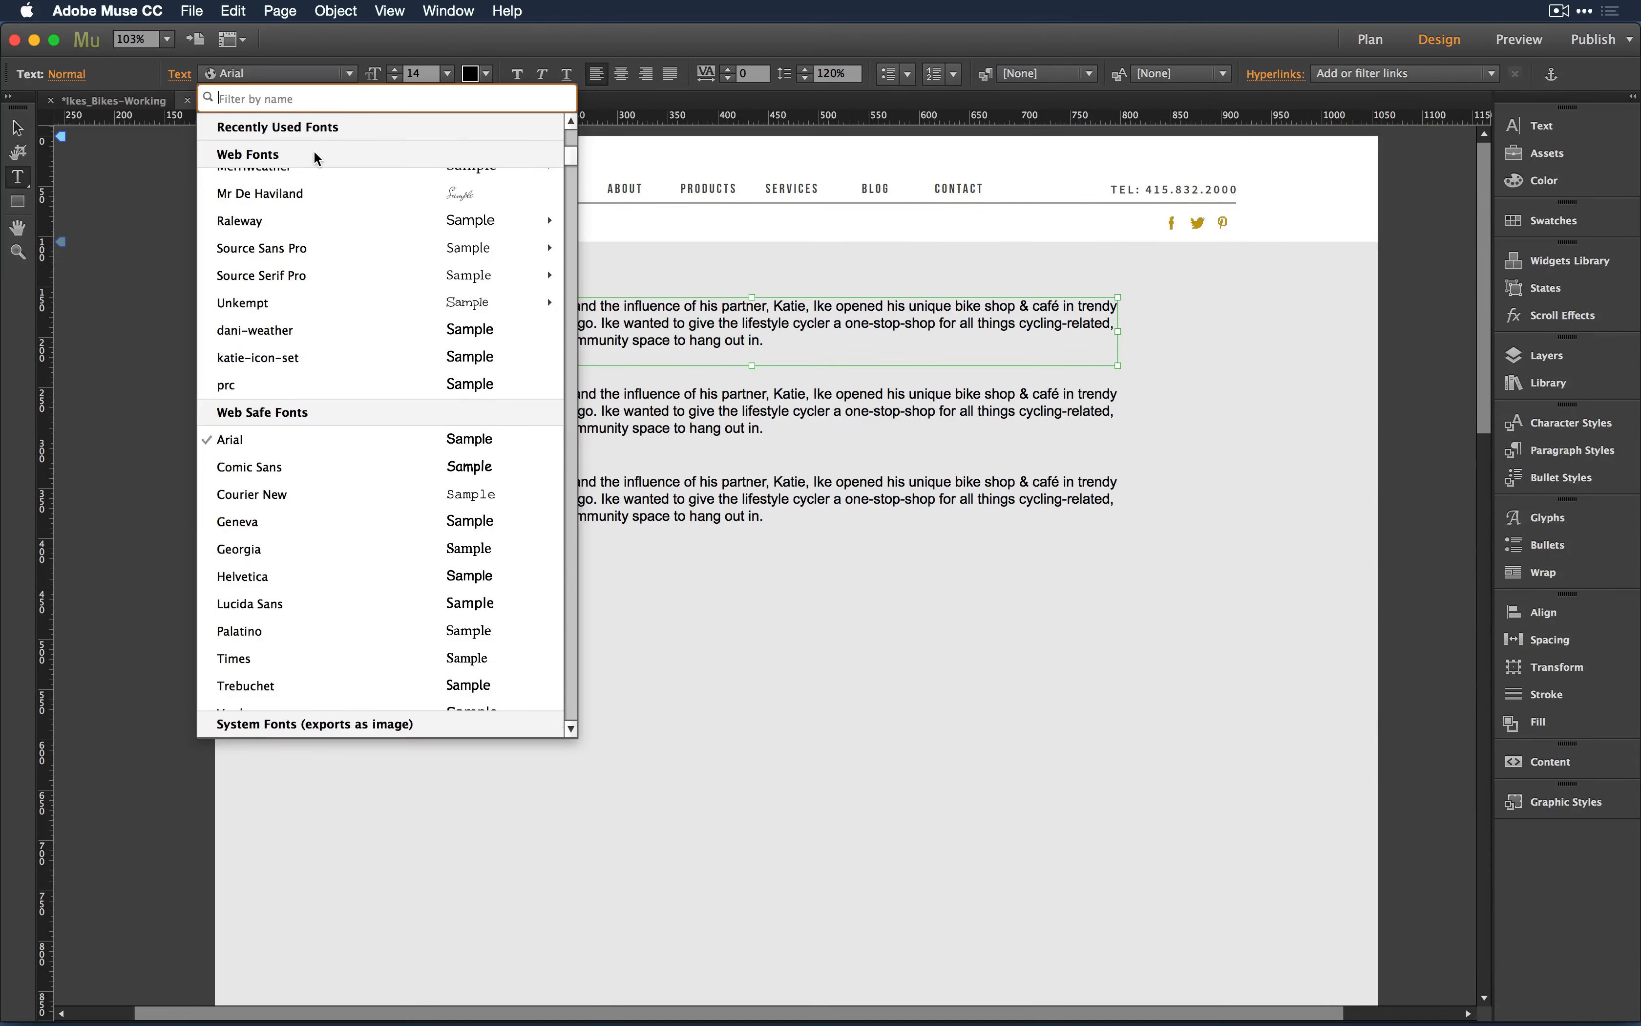
pyautogui.scroll(5, 314, 152)
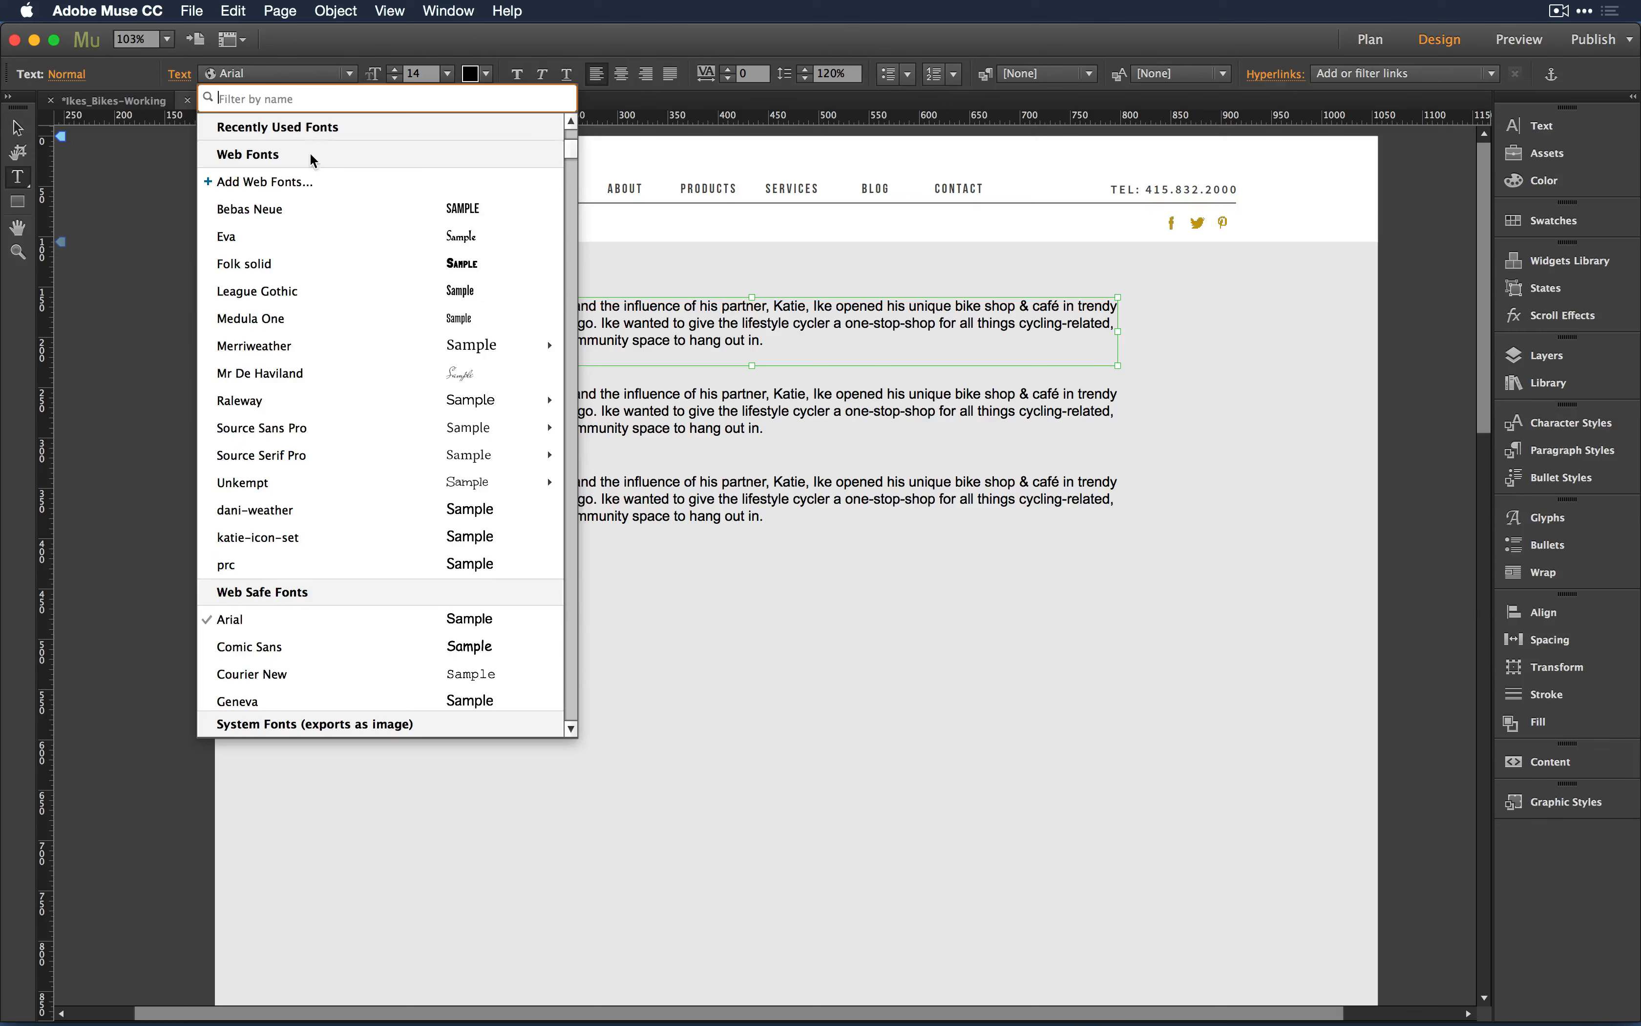
pyautogui.click(307, 724)
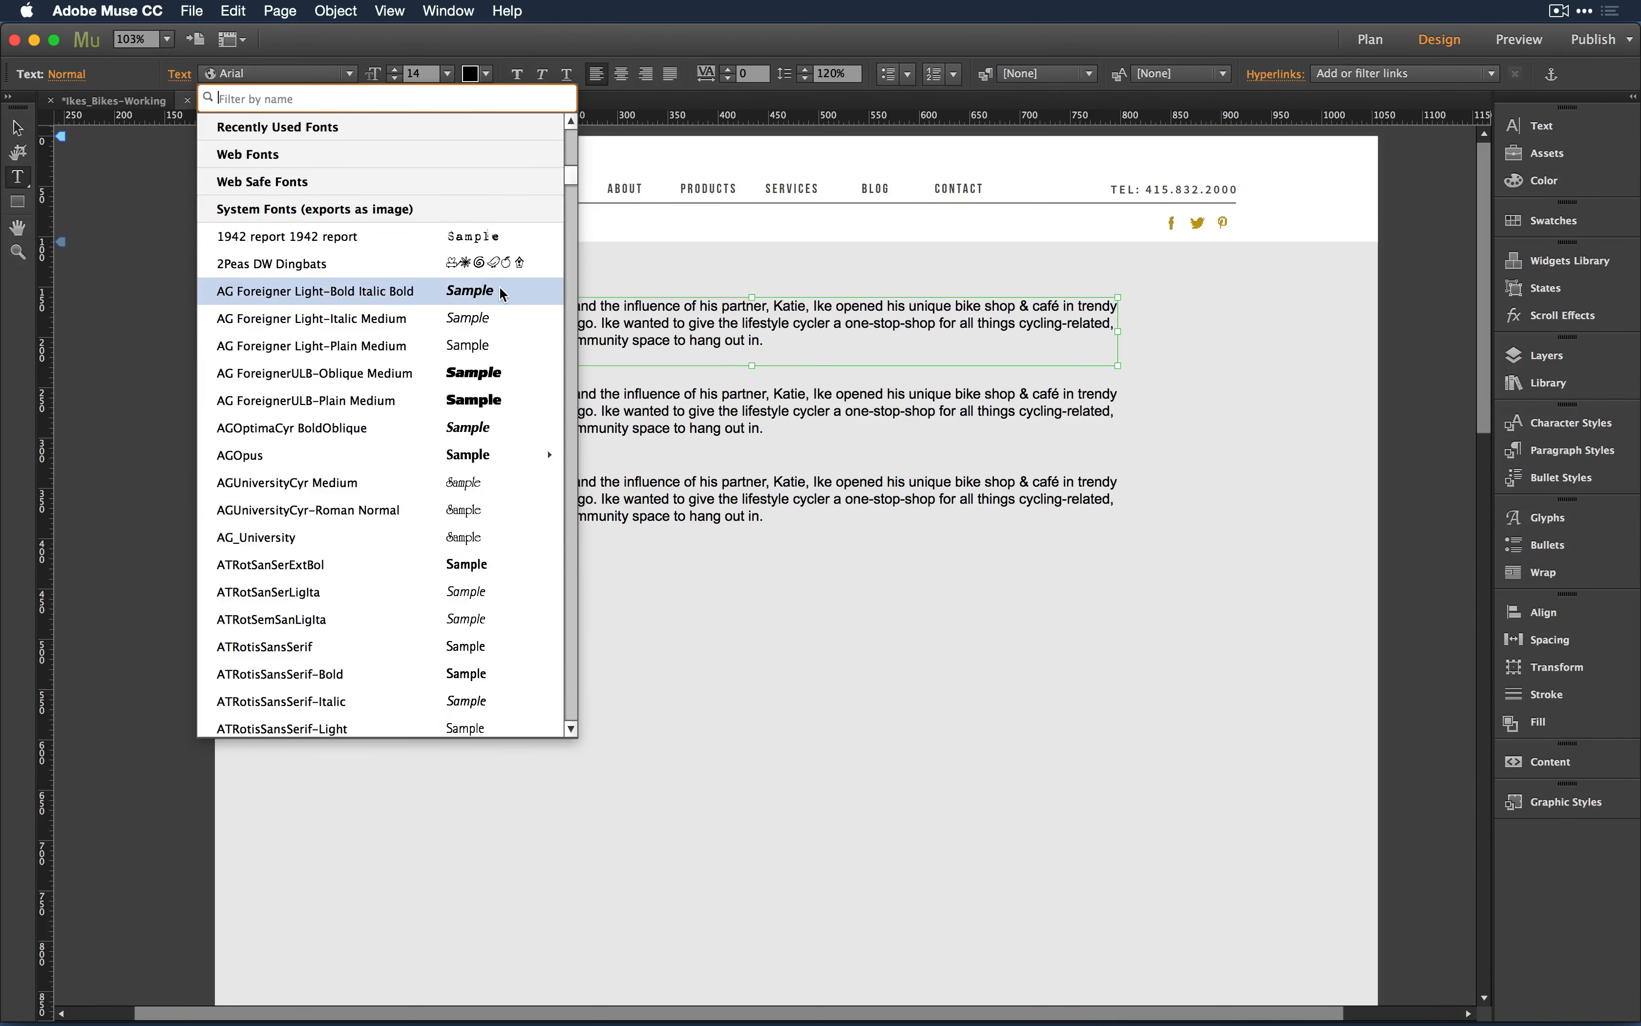
pyautogui.click(368, 265)
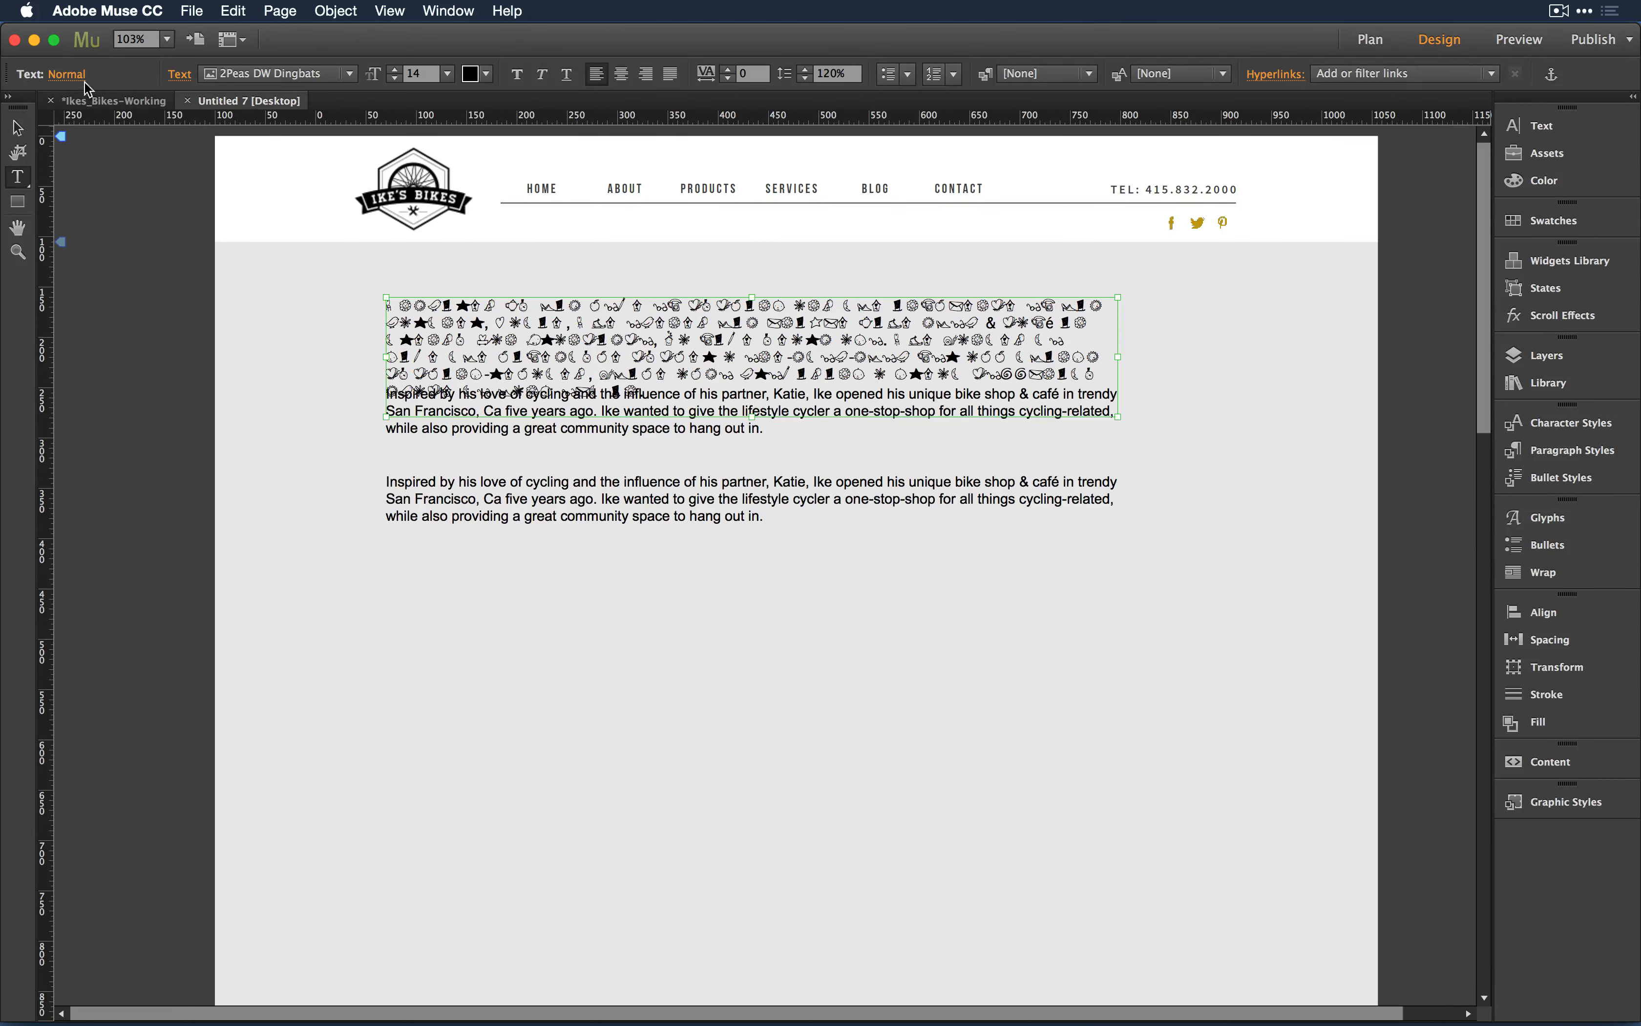
# Step: Move the two lower paragraph frames down together so they clear the dingbat text
pyautogui.click(18, 127)
pyautogui.click(421, 421)
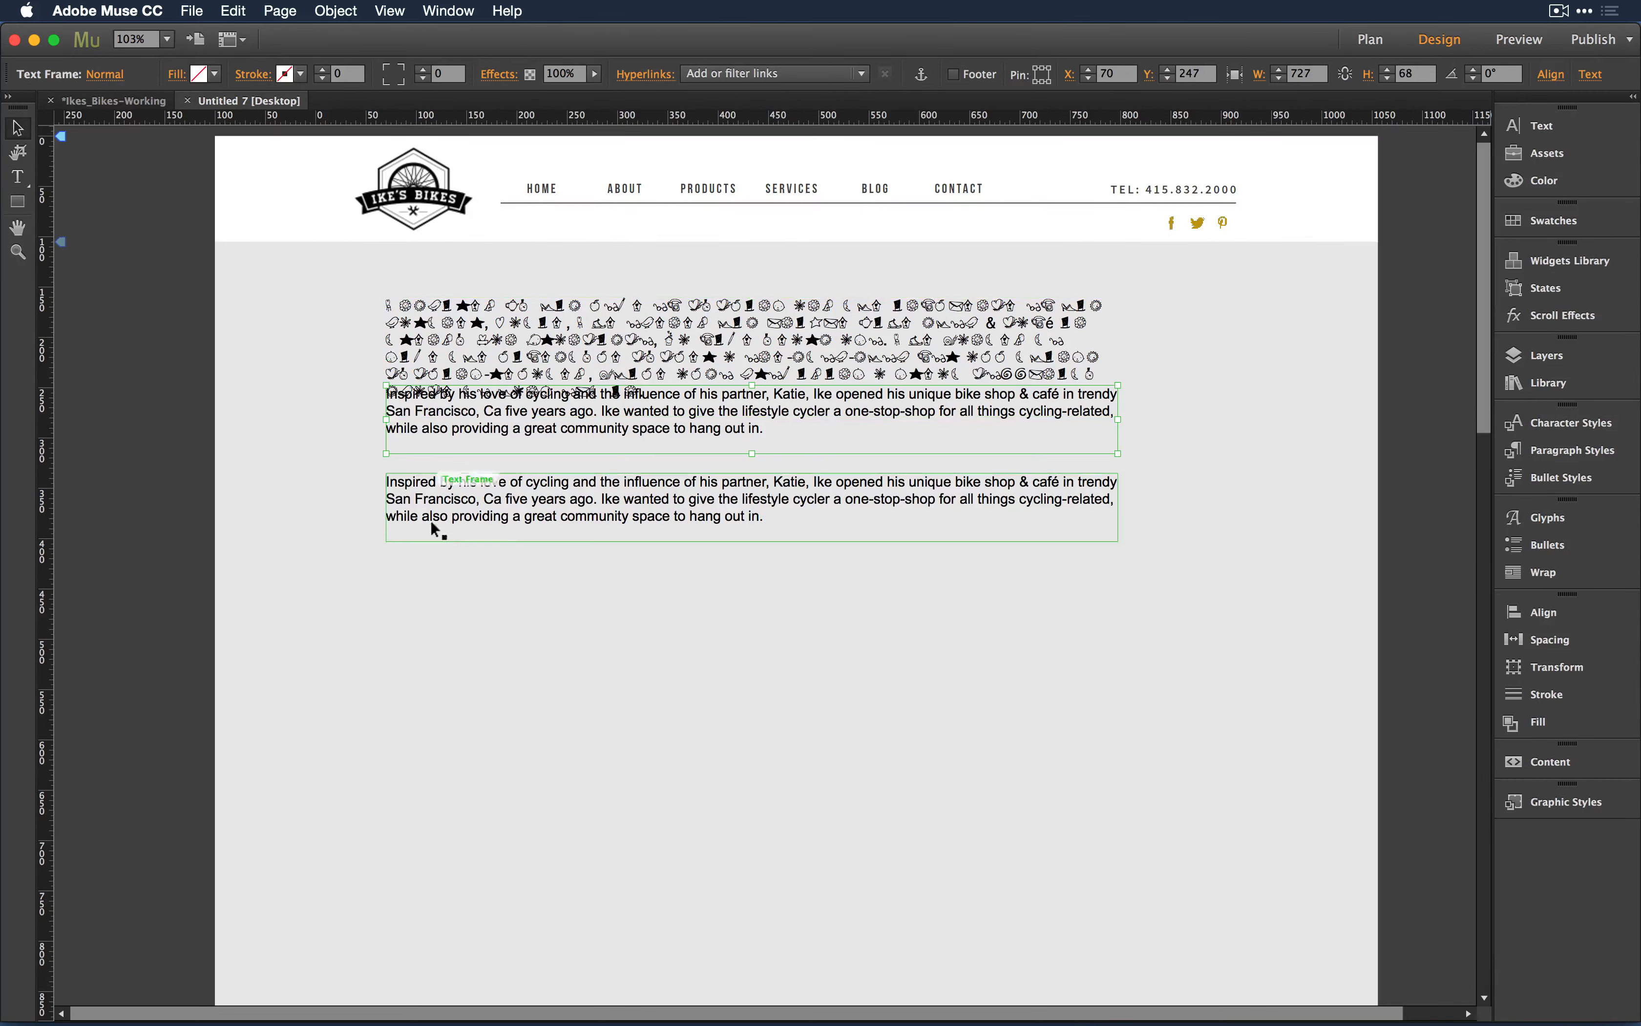
pyautogui.keyDown('shift'); pyautogui.click(437, 516); pyautogui.keyUp('shift')
pyautogui.moveTo(437, 515); pyautogui.dragTo(415, 711)
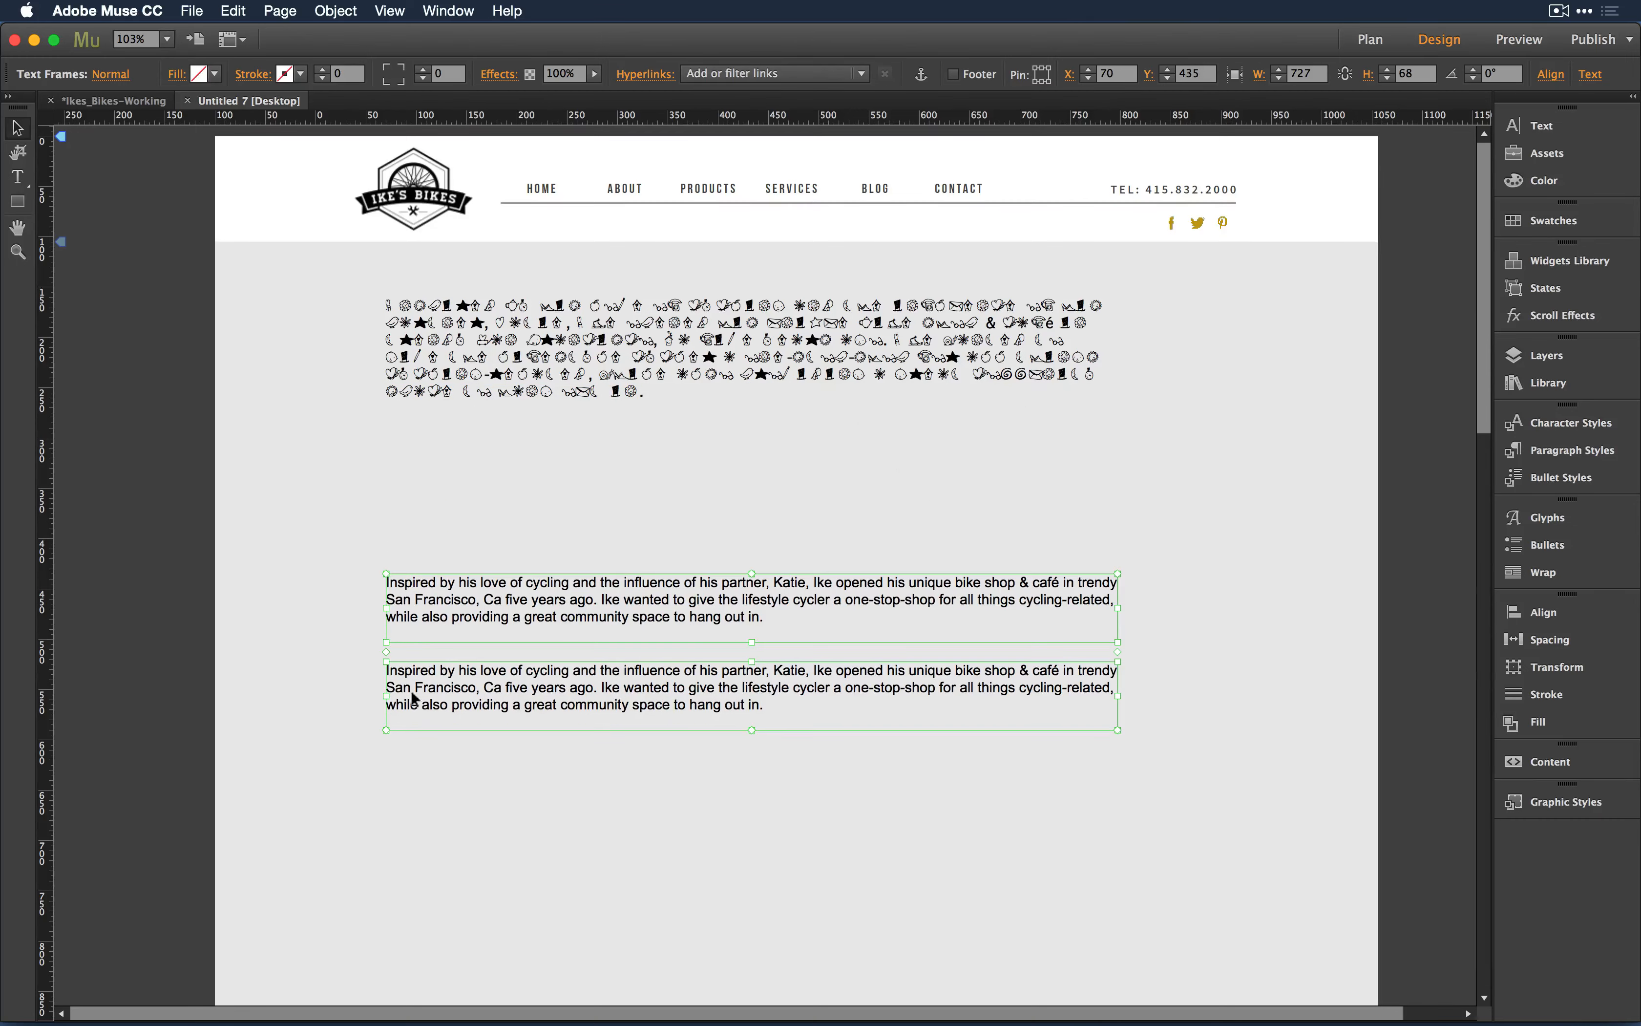
# Step: Increase the font size of the dingbat paragraph to 24
pyautogui.click(489, 371)
pyautogui.press('super+shift+period')
pyautogui.press('super+shift+period')
pyautogui.press('super+shift+period')
pyautogui.press('super+shift+period')
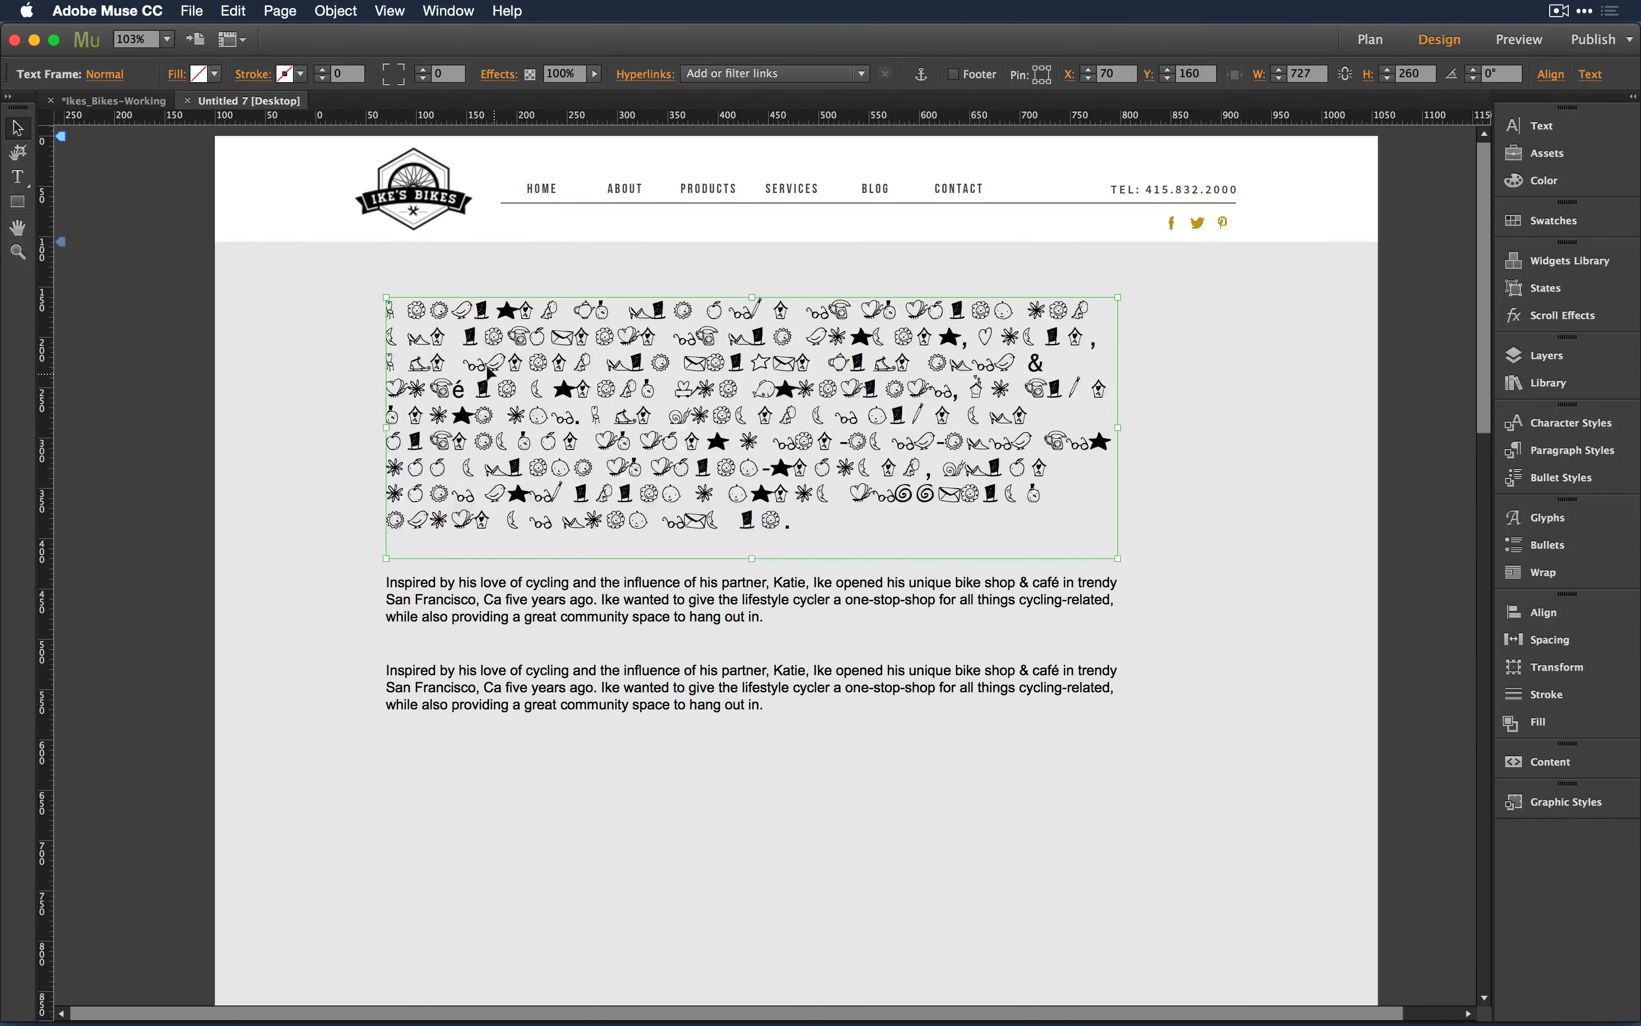
# Step: Shift both Arial paragraph frames further down, clear of the enlarged dingbat block
pyautogui.click(592, 596)
pyautogui.keyDown('shift'); pyautogui.click(569, 680); pyautogui.keyUp('shift')
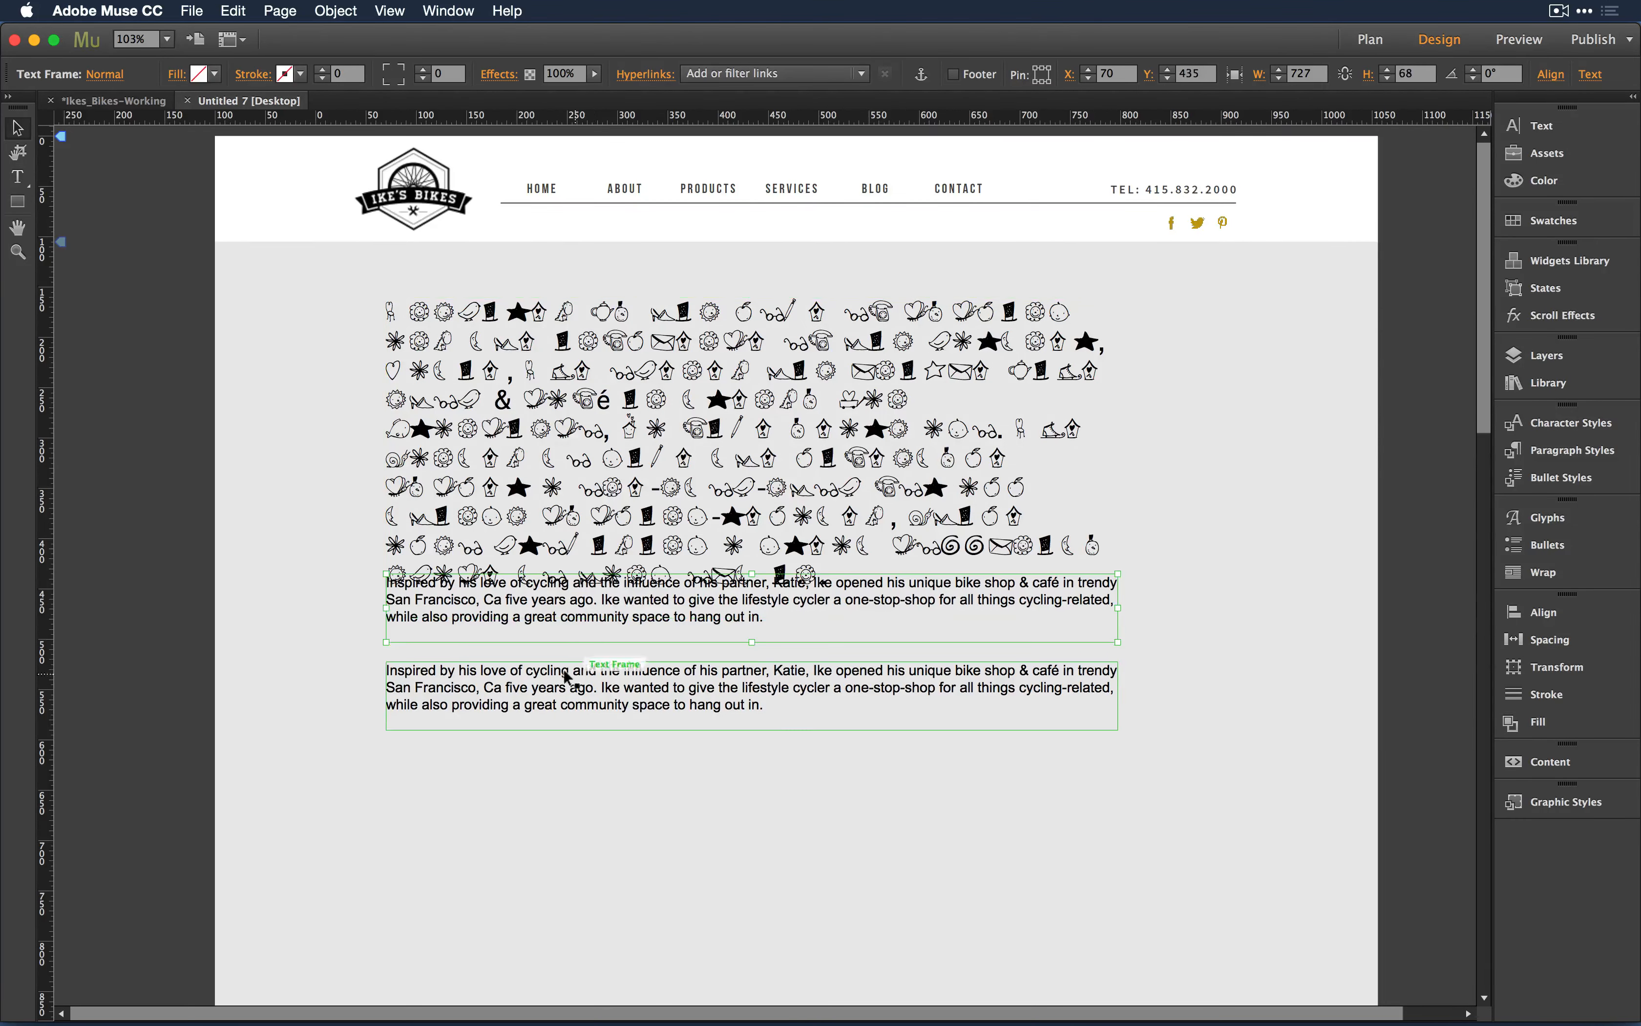
pyautogui.moveTo(565, 681); pyautogui.dragTo(562, 801)
# Step: Delete the first symbol of the dingbat text
pyautogui.doubleClick(604, 460)
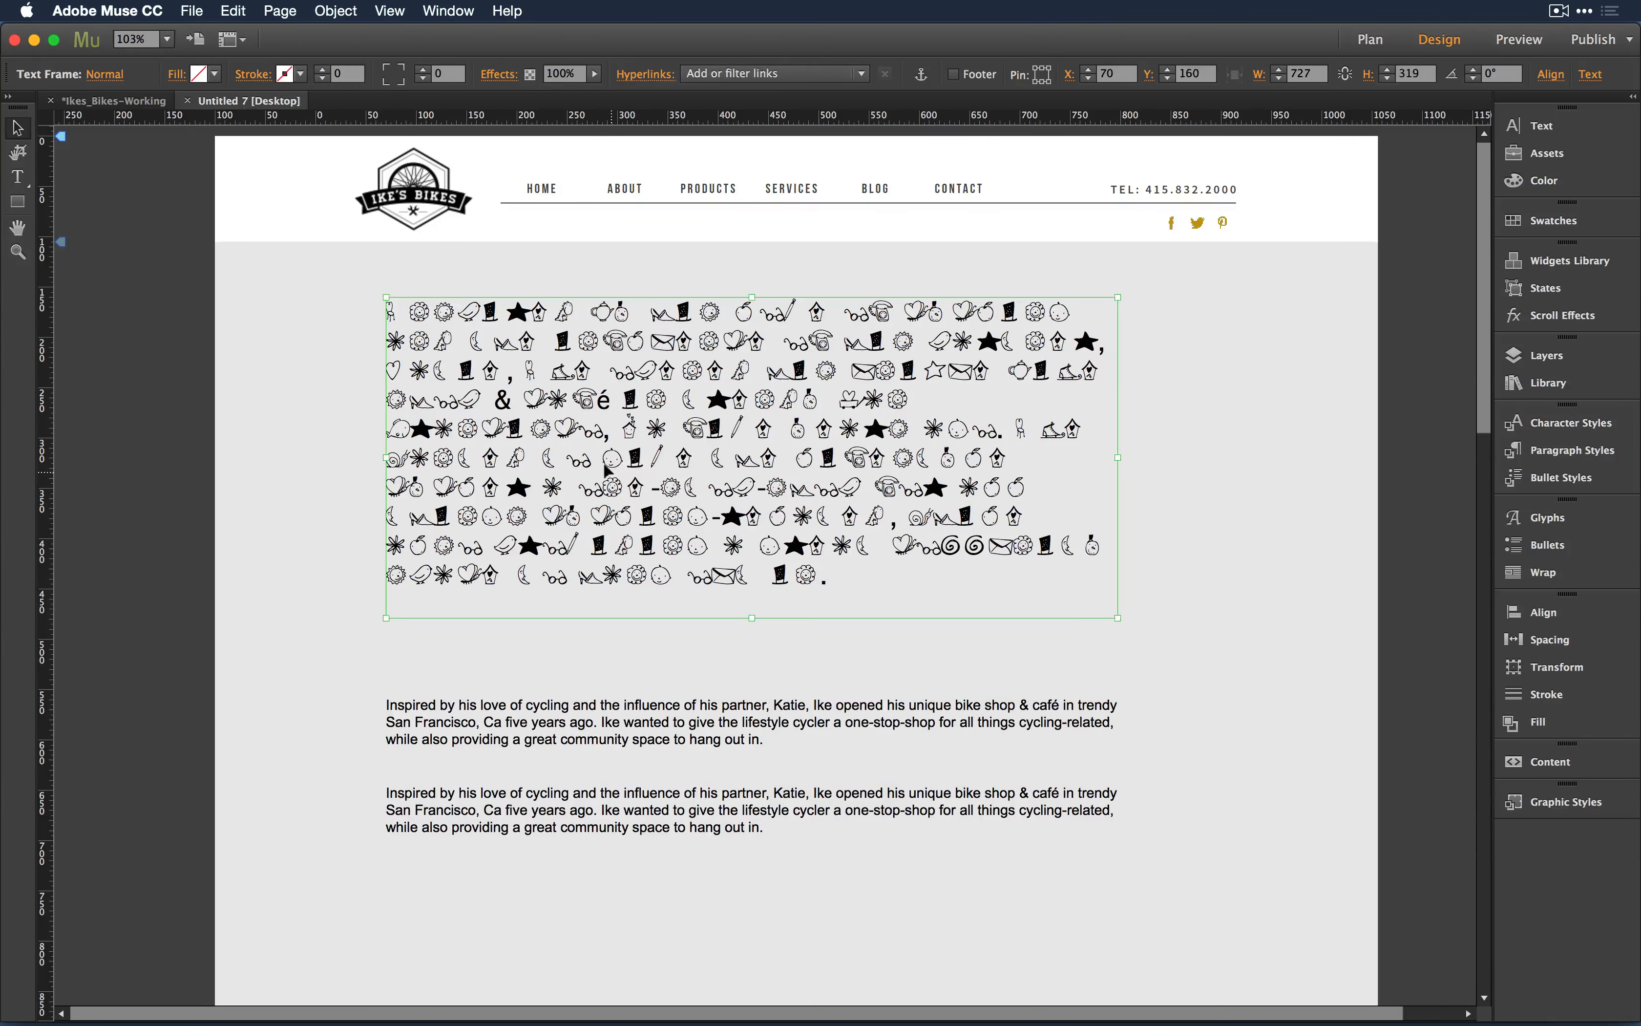
pyautogui.moveTo(408, 301); pyautogui.dragTo(324, 302)
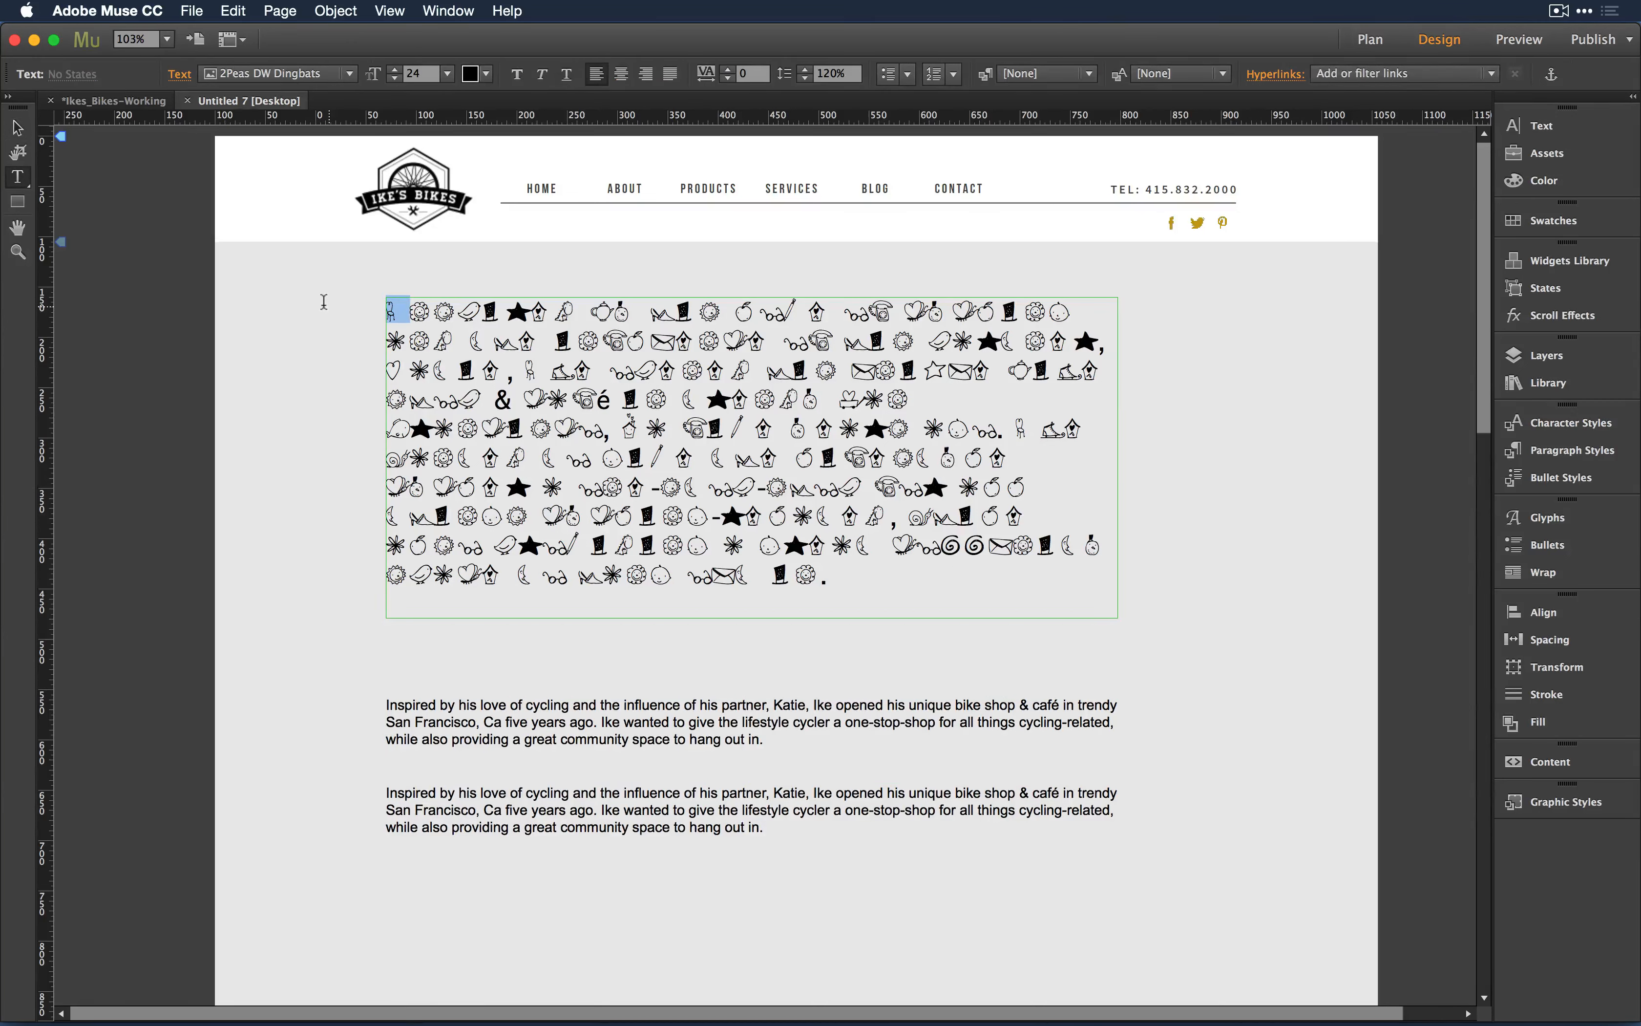
pyautogui.press('BackSpace')
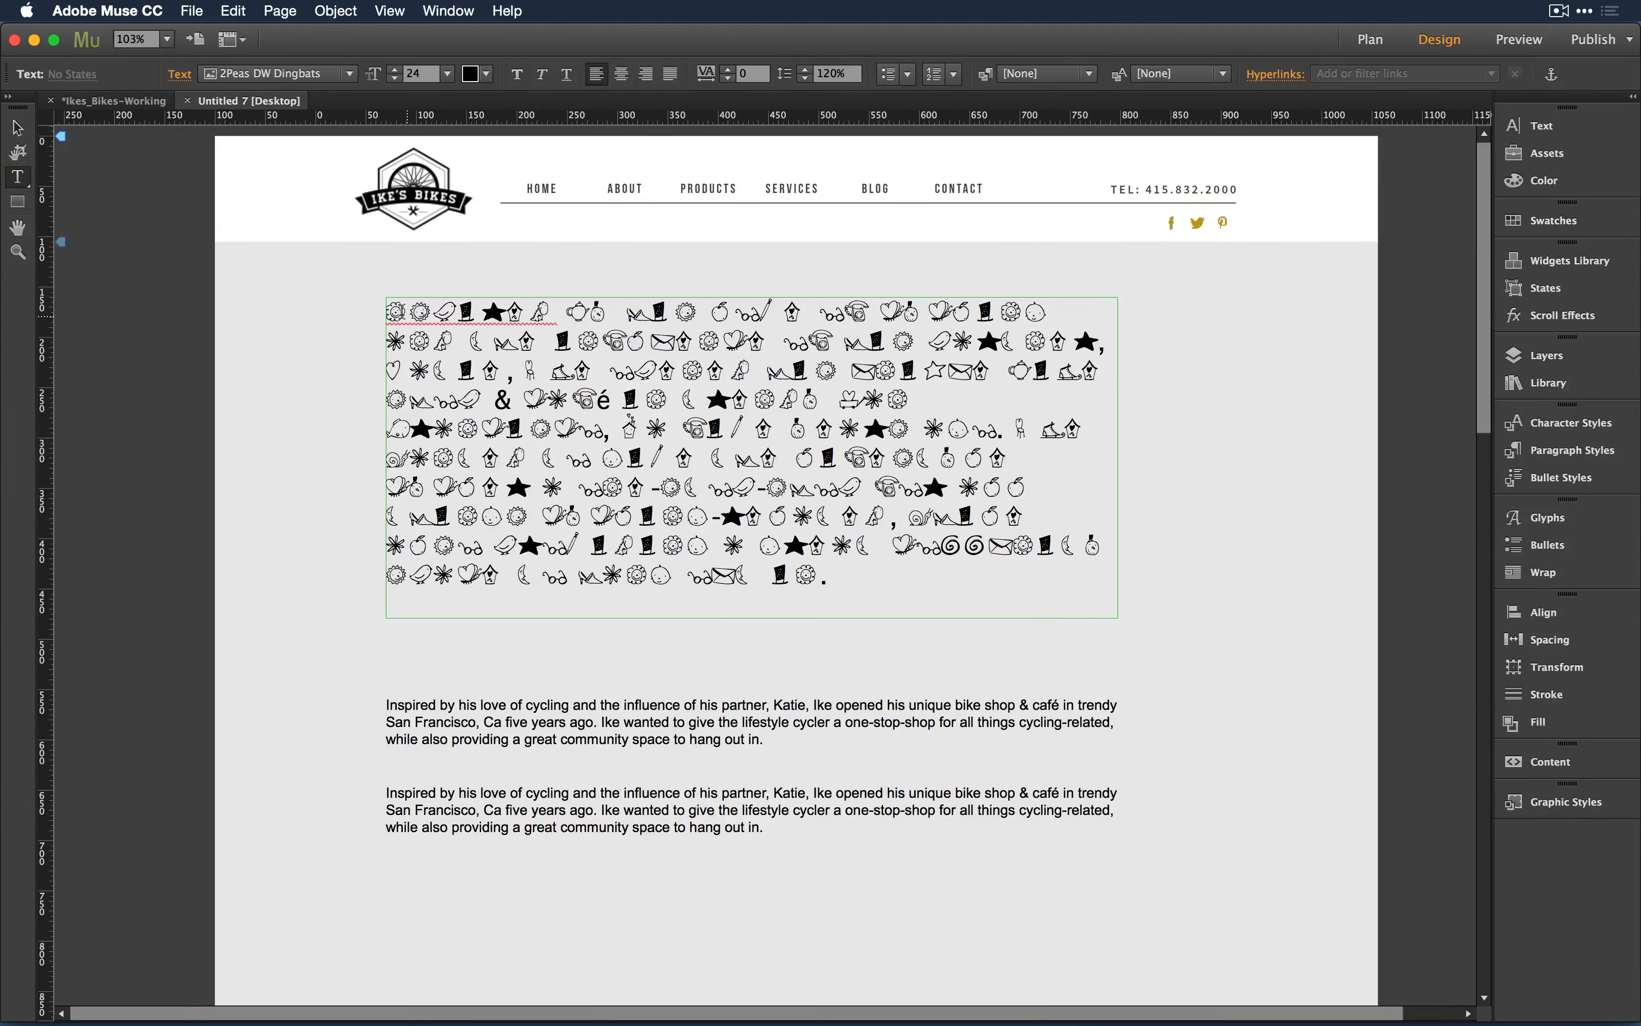
pyautogui.moveTo(434, 312); pyautogui.dragTo(1085, 605)
pyautogui.press('BackSpace')
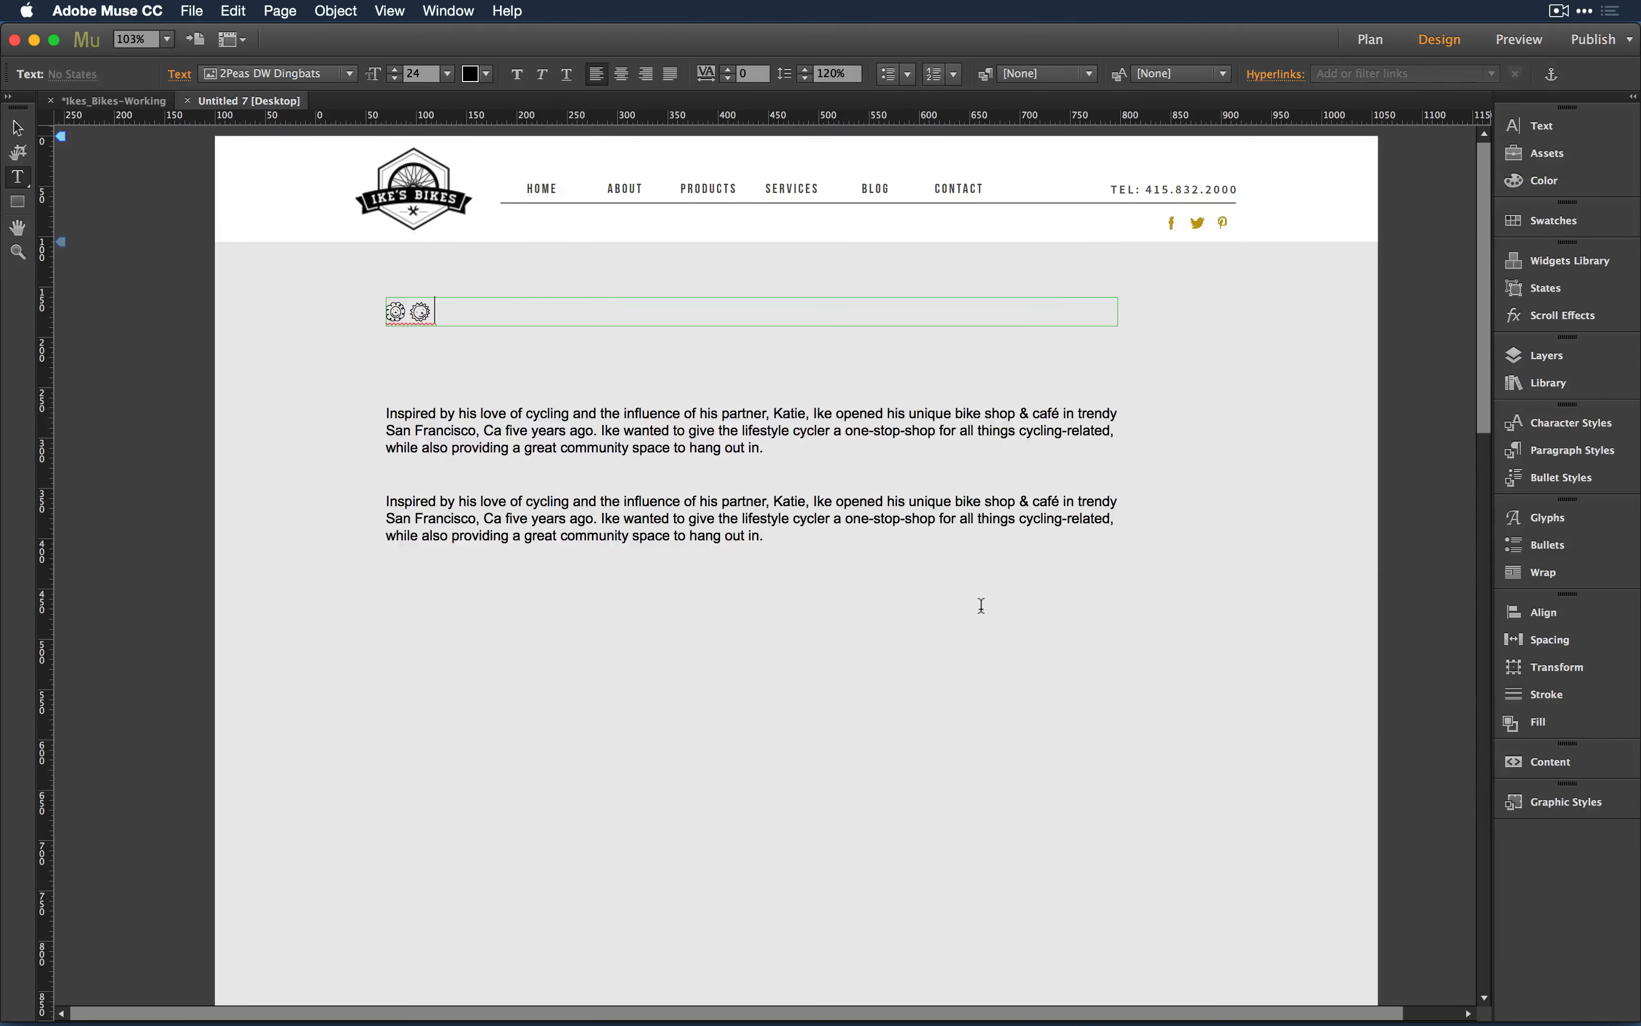
pyautogui.press('super+z')
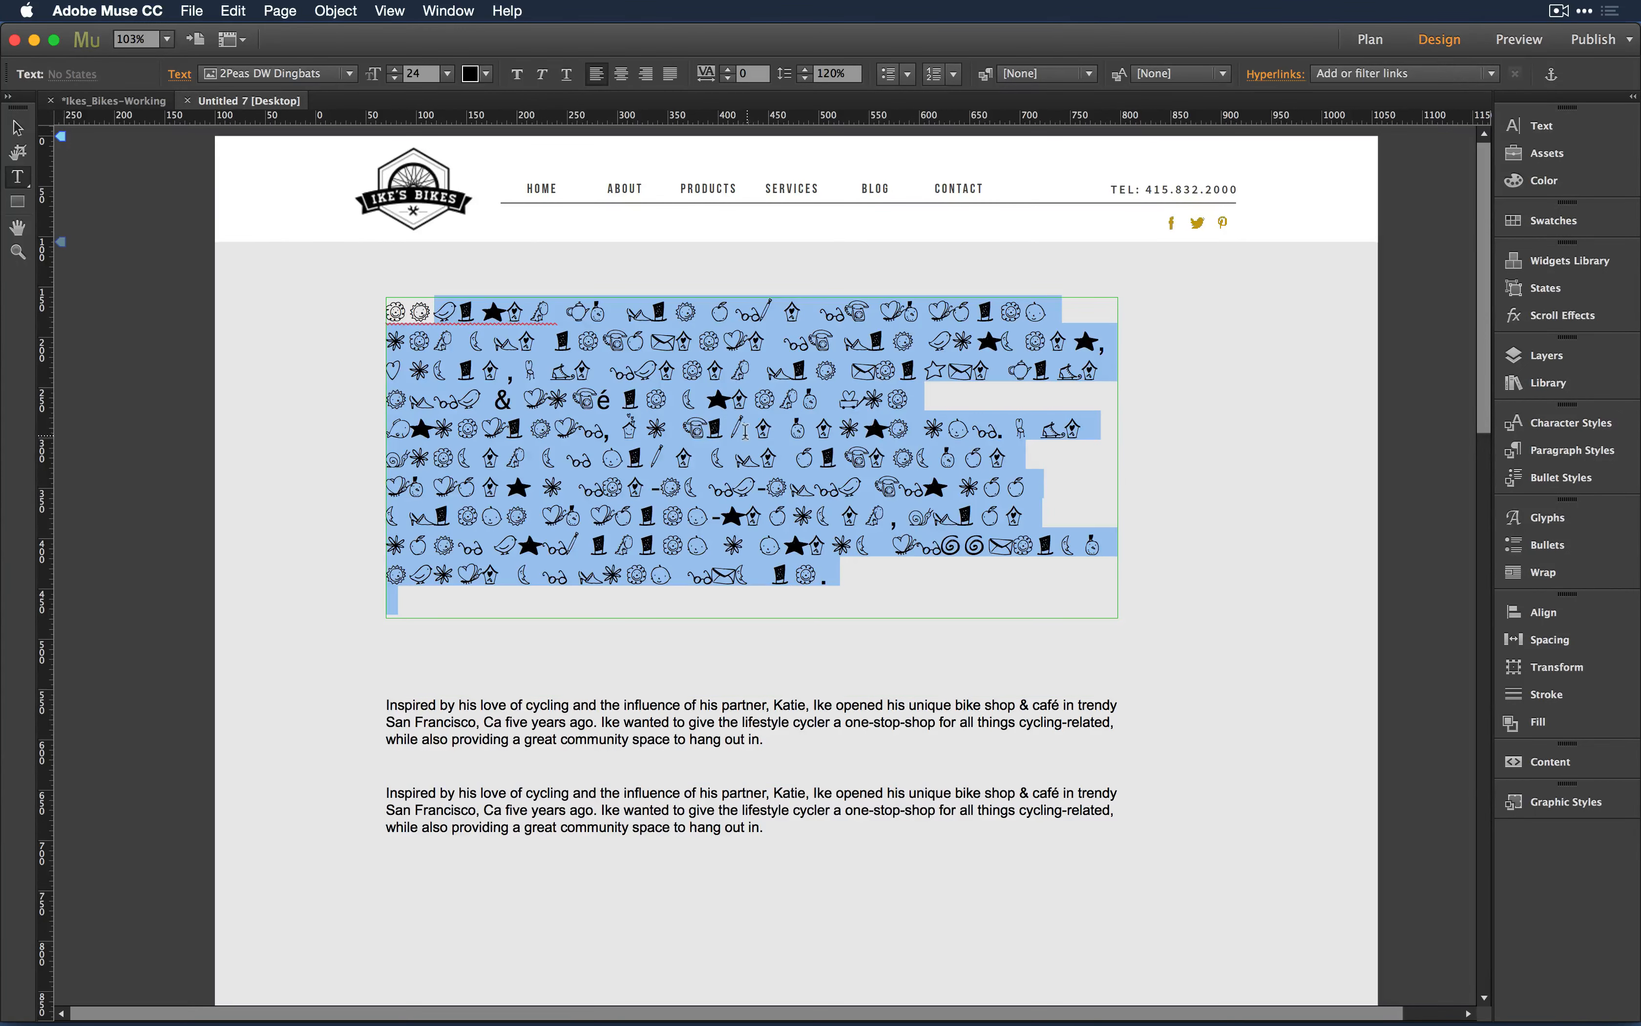
# Step: Delete the remaining dingbat characters except for the sun and bird symbols
pyautogui.click(692, 448)
pyautogui.moveTo(408, 312); pyautogui.dragTo(890, 611)
pyautogui.press('BackSpace')
pyautogui.press('BackSpace')
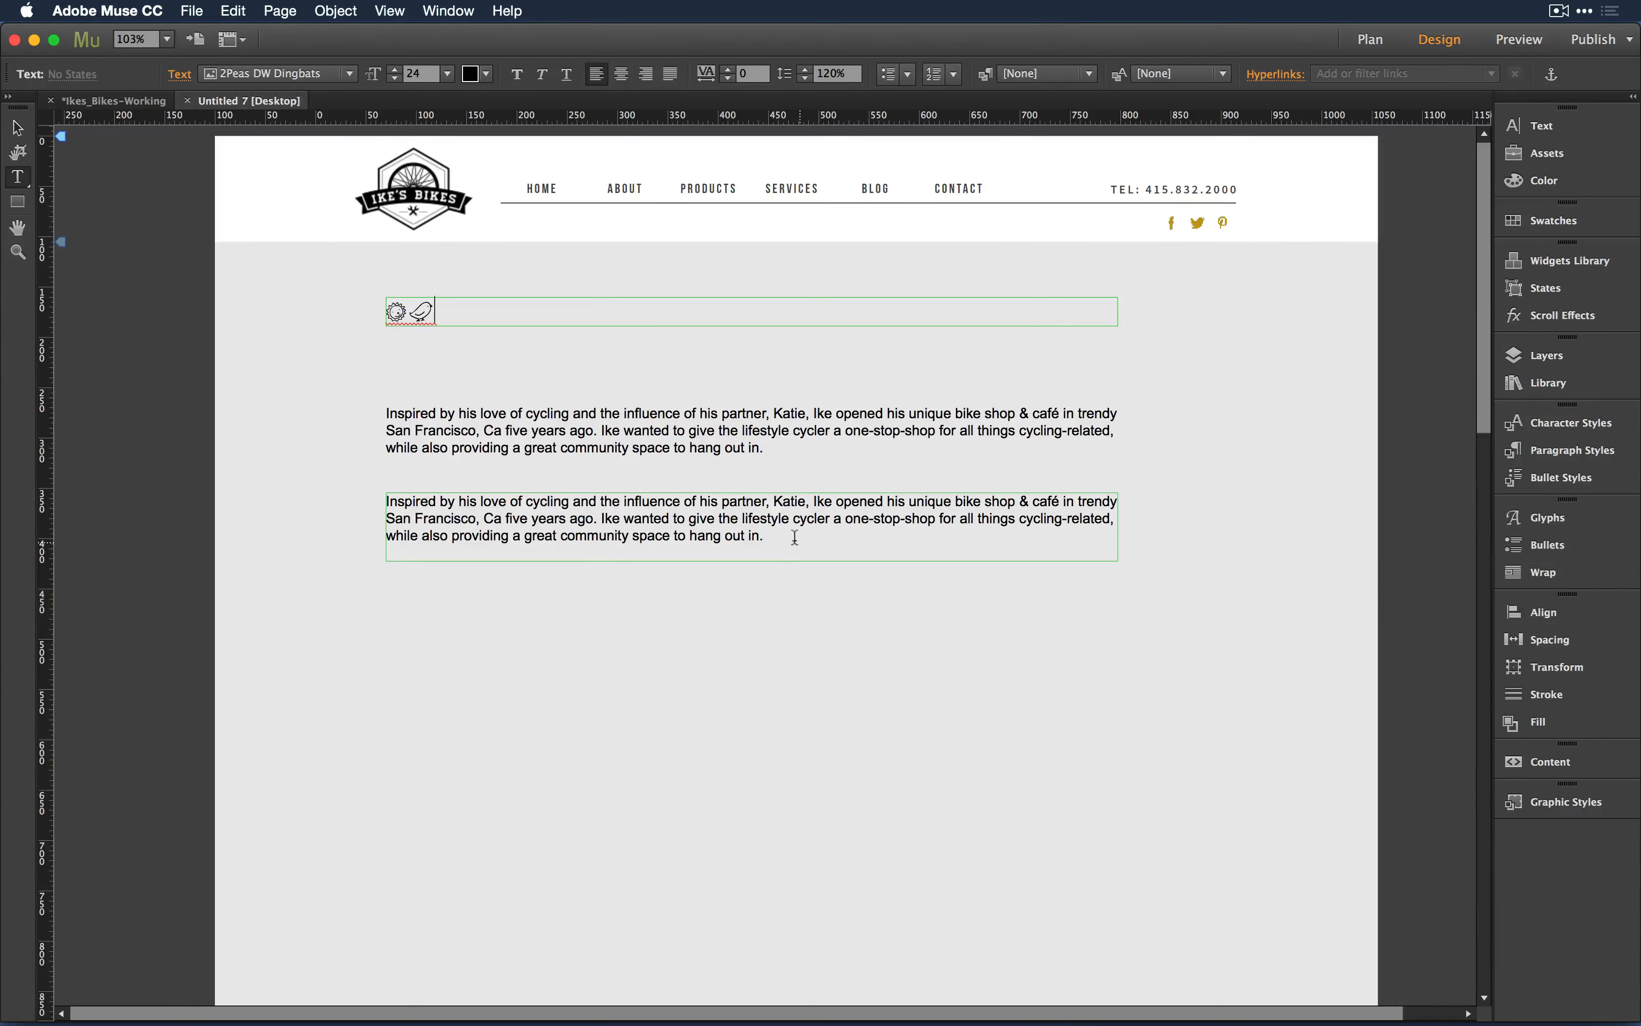
# Step: Enlarge the sun and bird symbols to a font size of about 60
pyautogui.press('super+a')
pyautogui.press('super+shift+period')
pyautogui.press('super+shift+period')
pyautogui.press('super+shift+period')
pyautogui.press('super+shift+period')
pyautogui.press('super+shift+period')
pyautogui.press('super+shift+period')
pyautogui.press('super+shift+period')
pyautogui.press('super+shift+period')
pyautogui.press('super+shift+period')
pyautogui.press('super+shift+period')
pyautogui.press('super+shift+period')
pyautogui.press('super+shift+period')
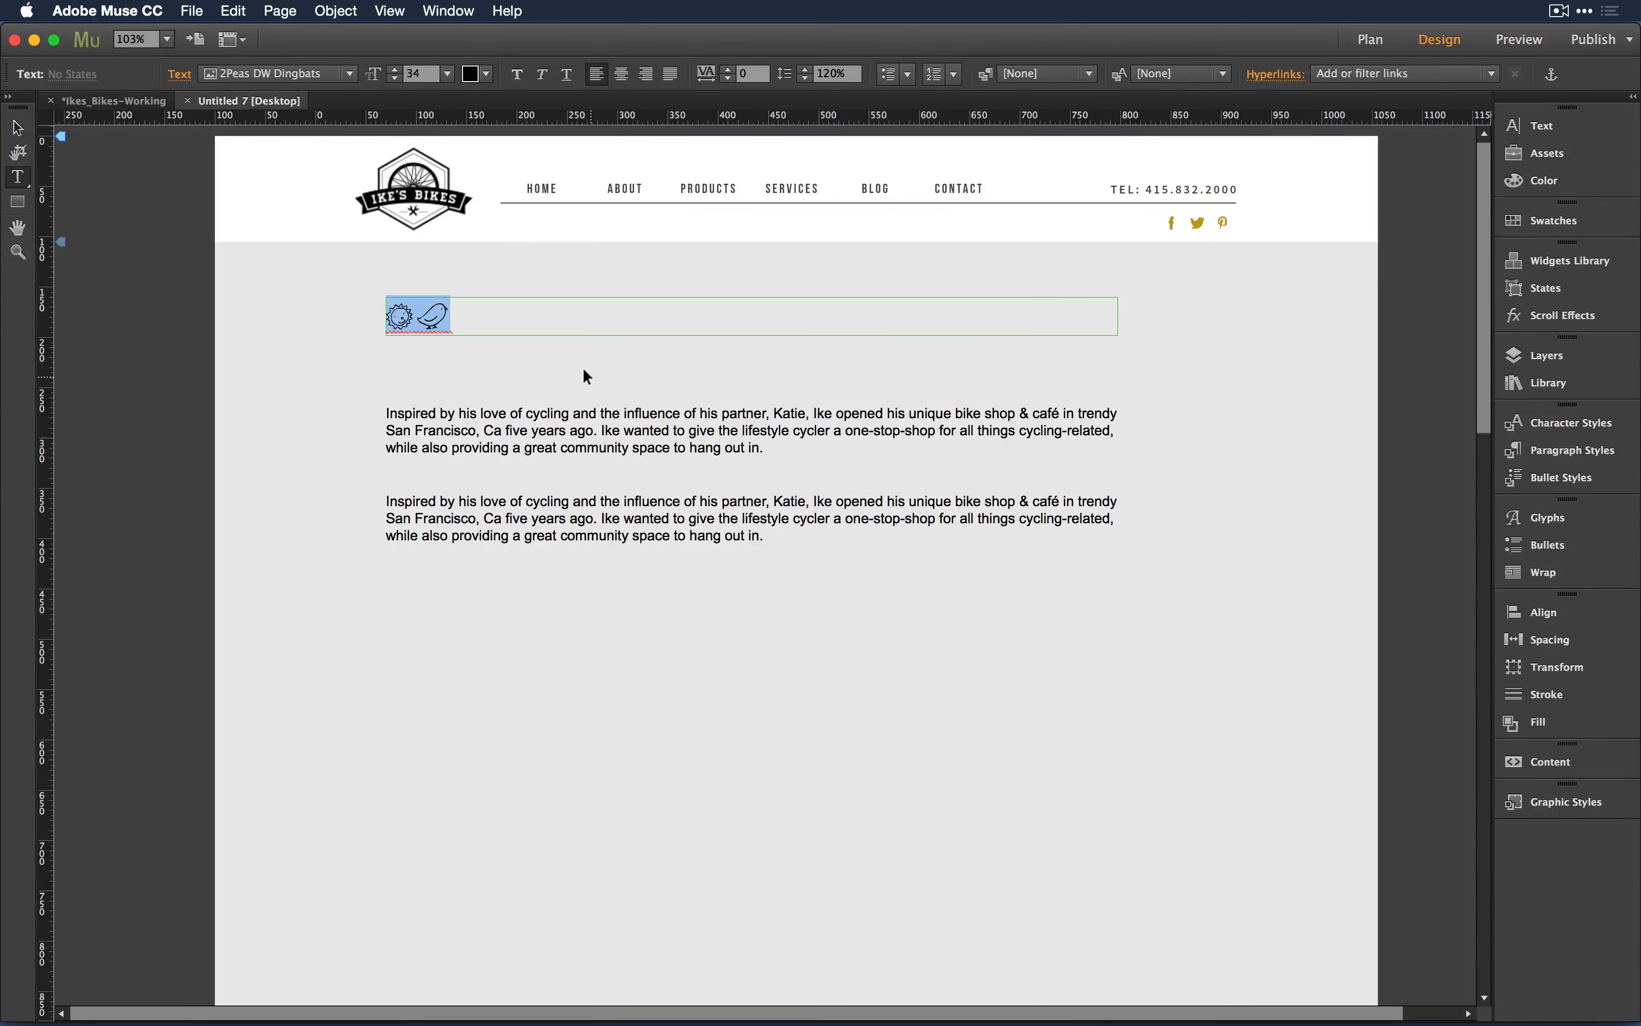
pyautogui.press('super+shift+period')
pyautogui.press('super+shift+period')
pyautogui.press('super+shift+period')
pyautogui.press('super+shift+period')
pyautogui.press('super+shift+period')
pyautogui.press('super+shift+period')
pyautogui.press('super+shift+period')
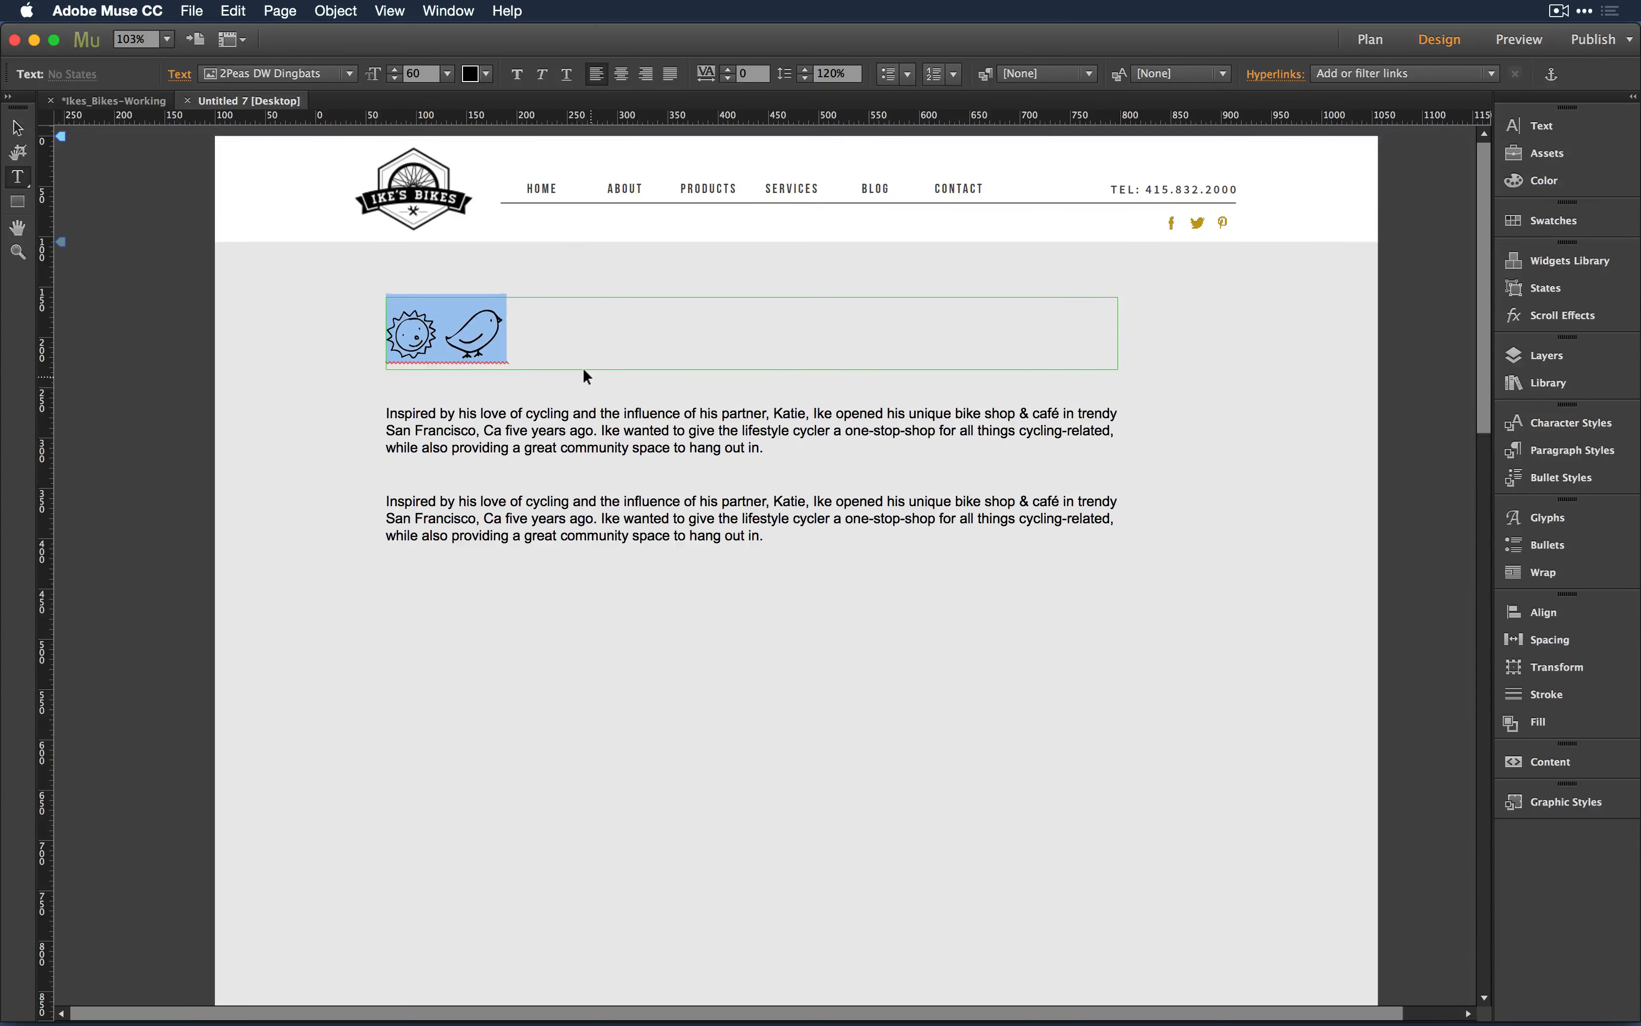
pyautogui.click(18, 127)
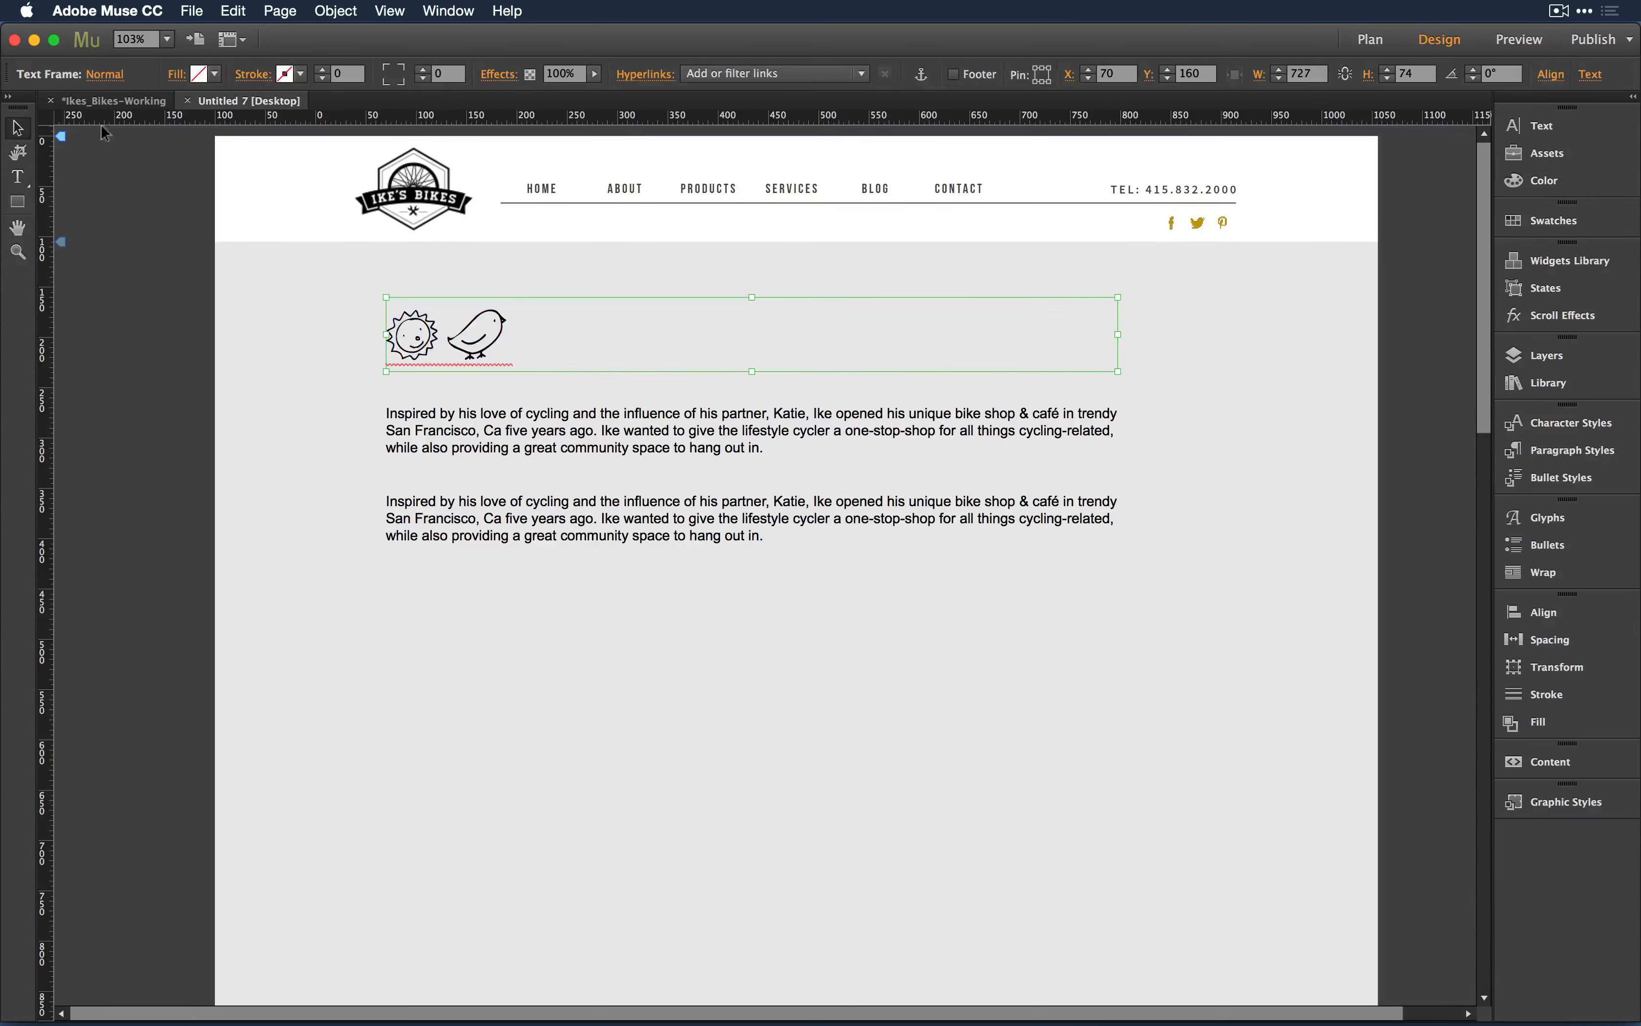
# Step: Preview the Untitled 7 page in the browser to check the sun and bird symbols
pyautogui.click(412, 257)
pyautogui.click(483, 345)
pyautogui.press('super+shift+e')
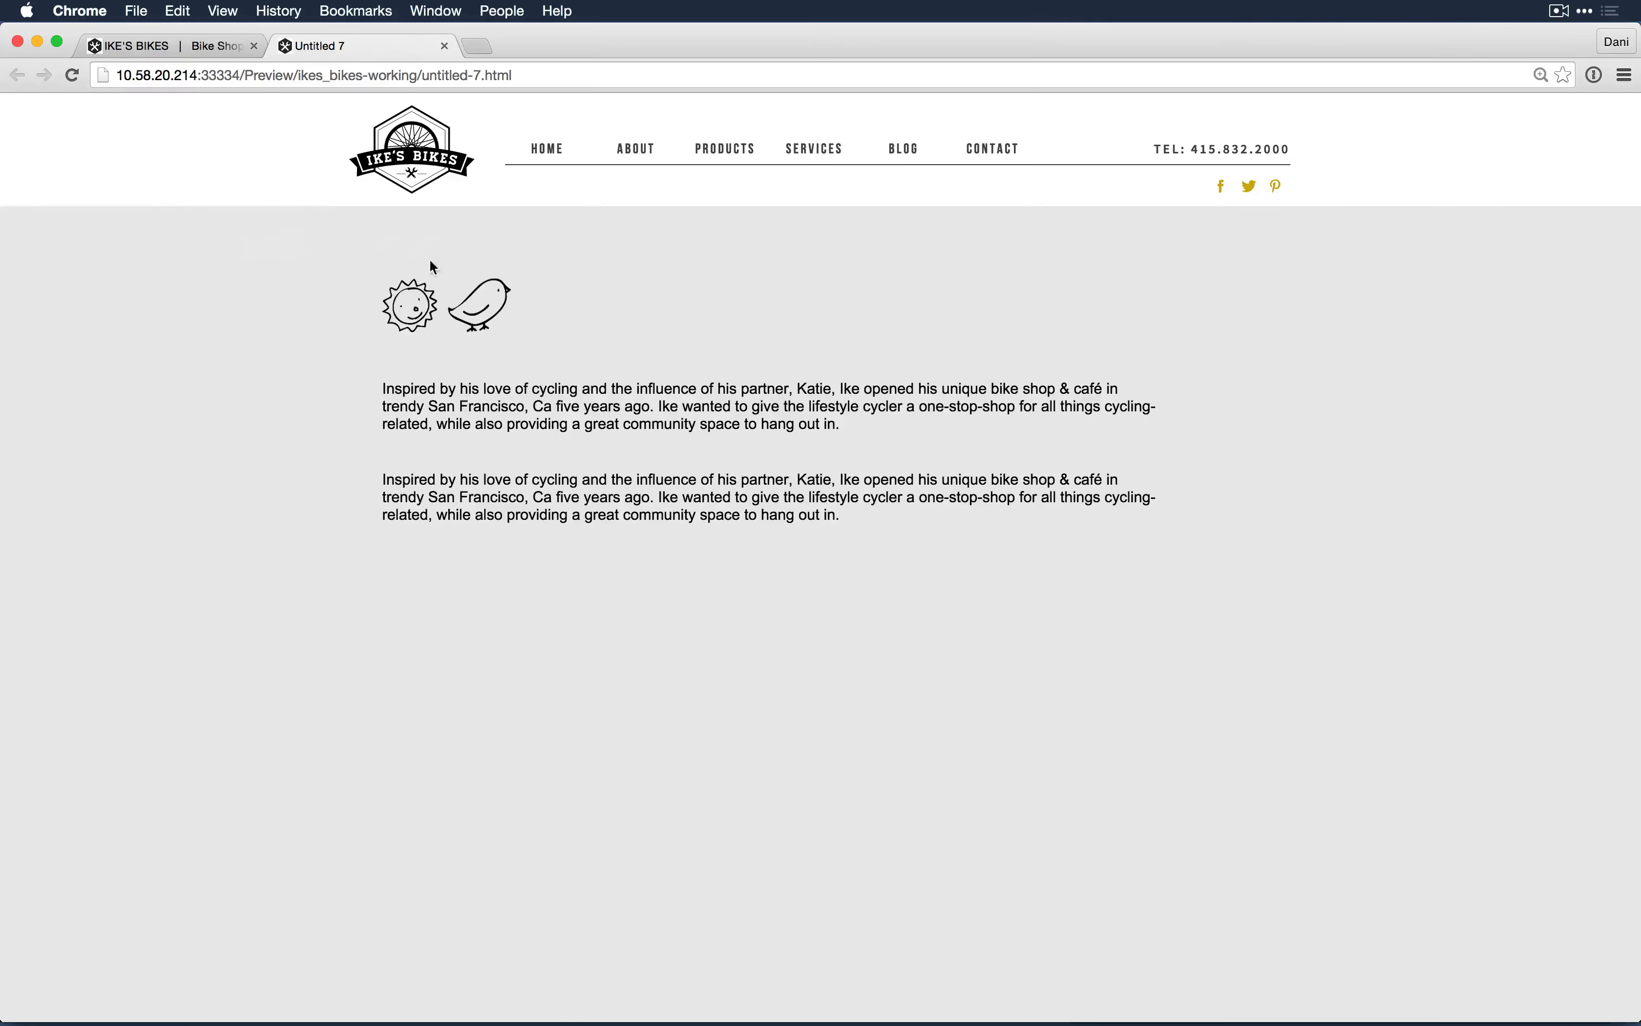
# Step: Examine the previewed page's source code from start to end, and return to Adobe Muse
pyautogui.rightClick(154, 468)
pyautogui.click(270, 608)
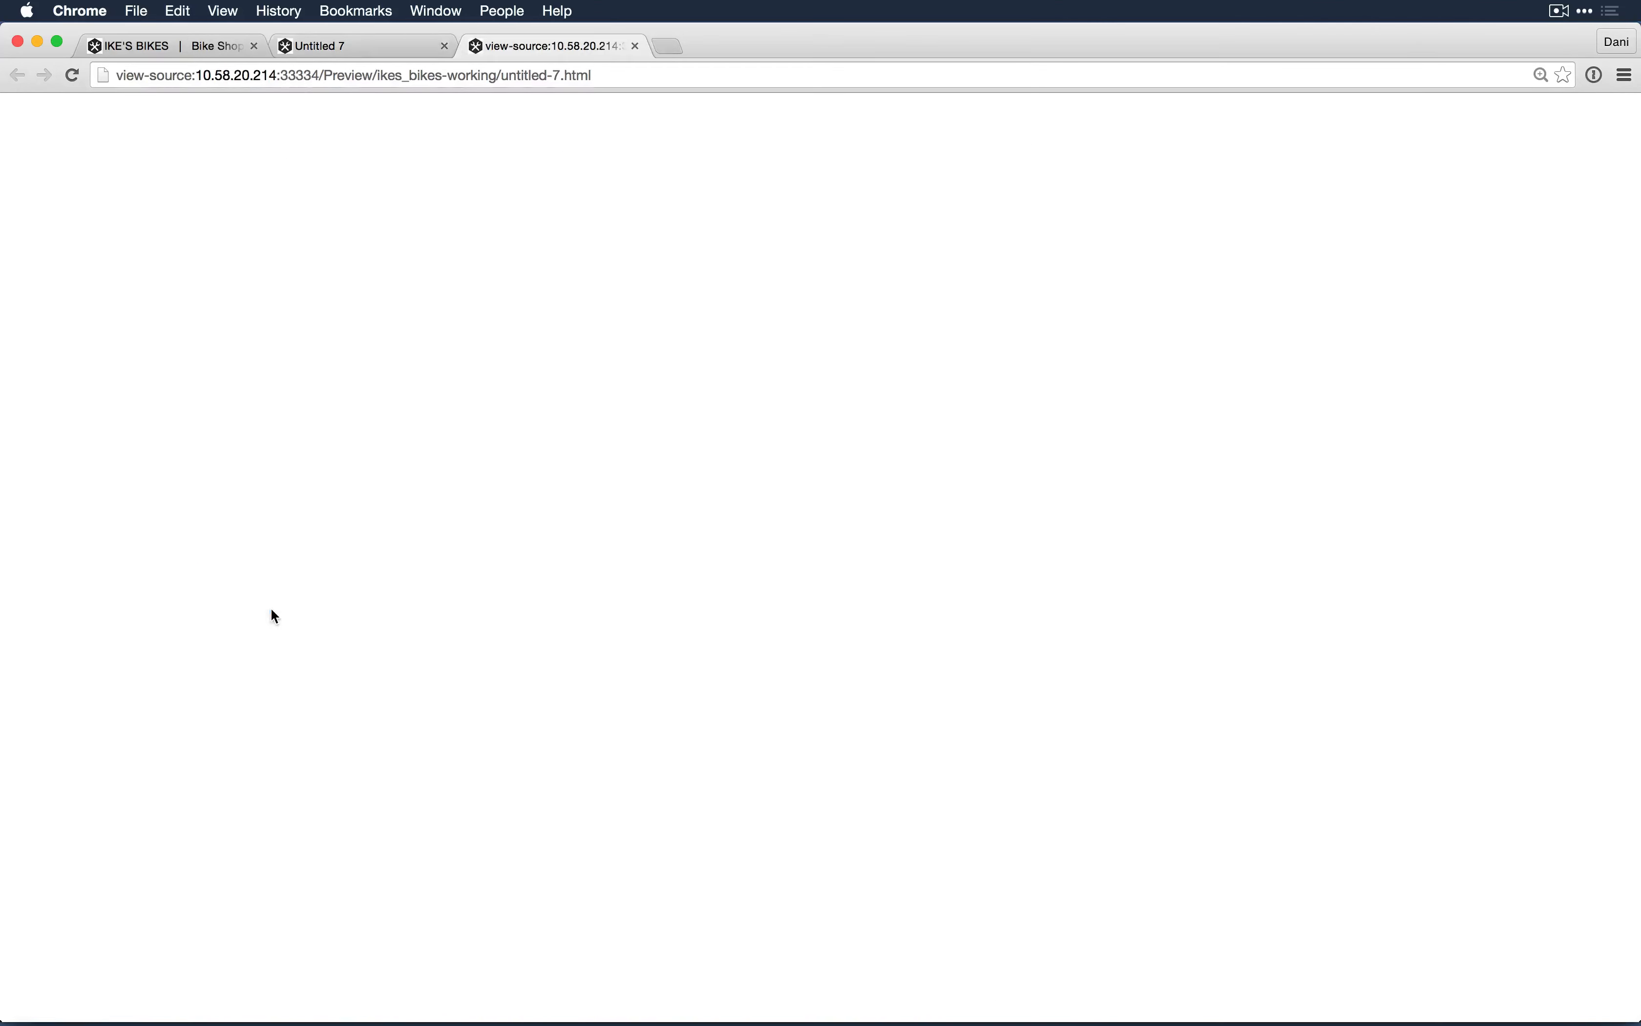
pyautogui.scroll(-2, 681, 595)
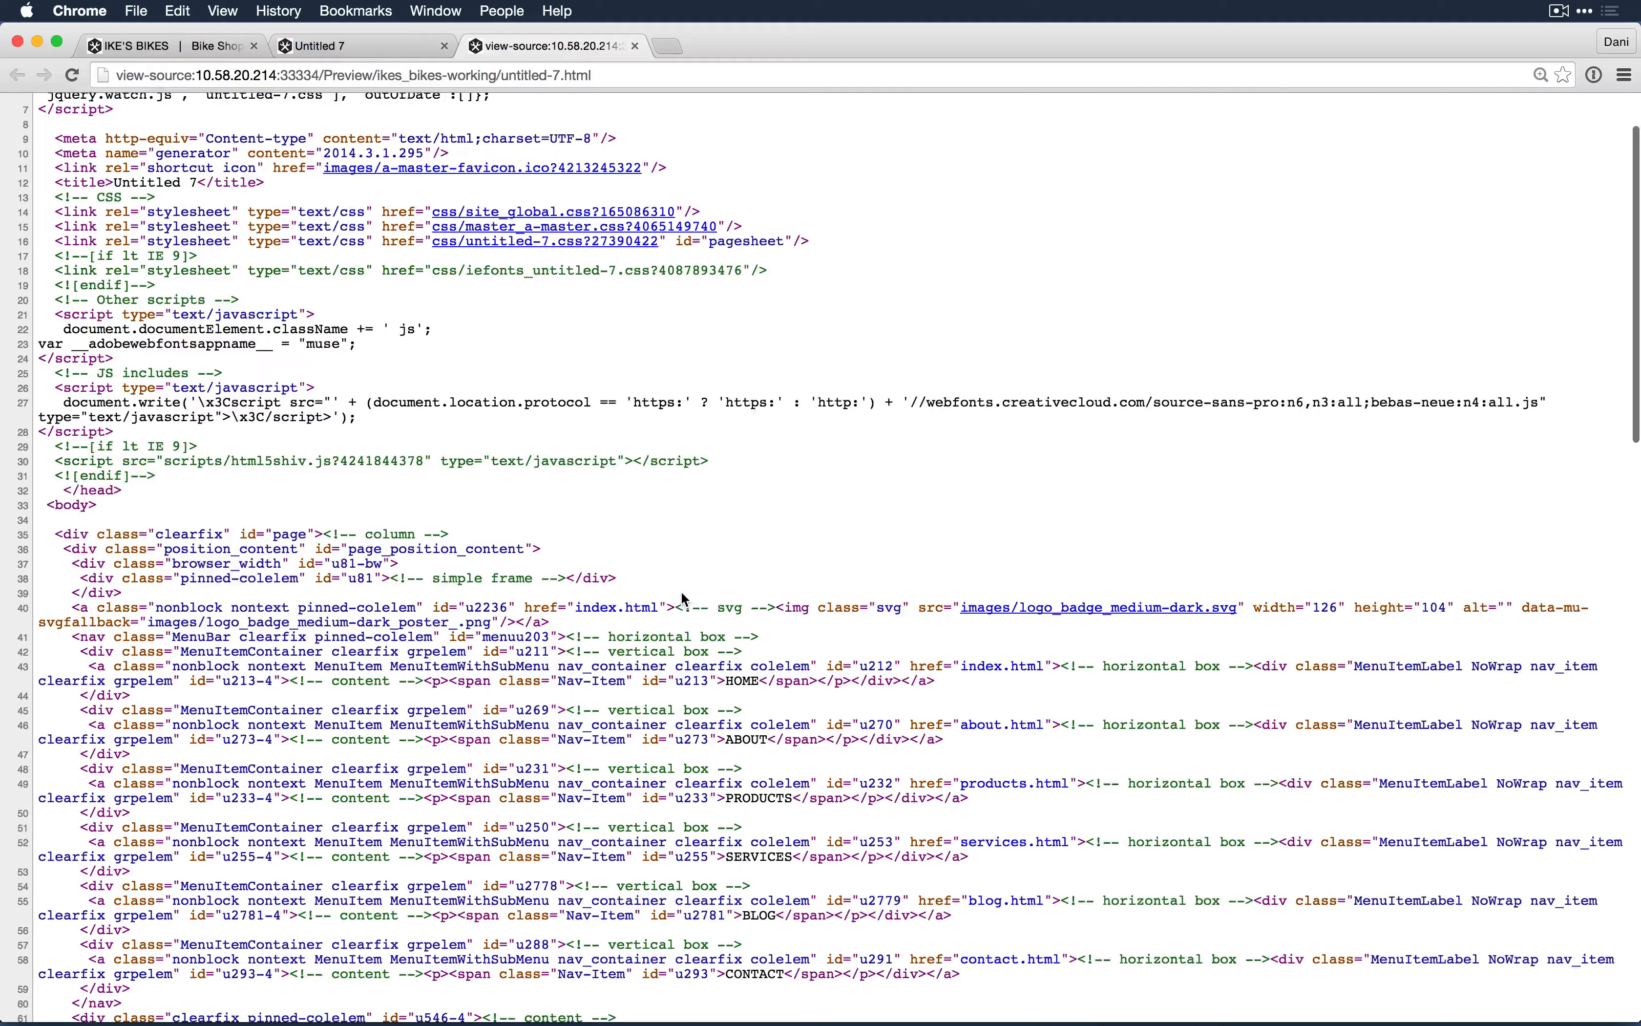
pyautogui.scroll(-20, 681, 591)
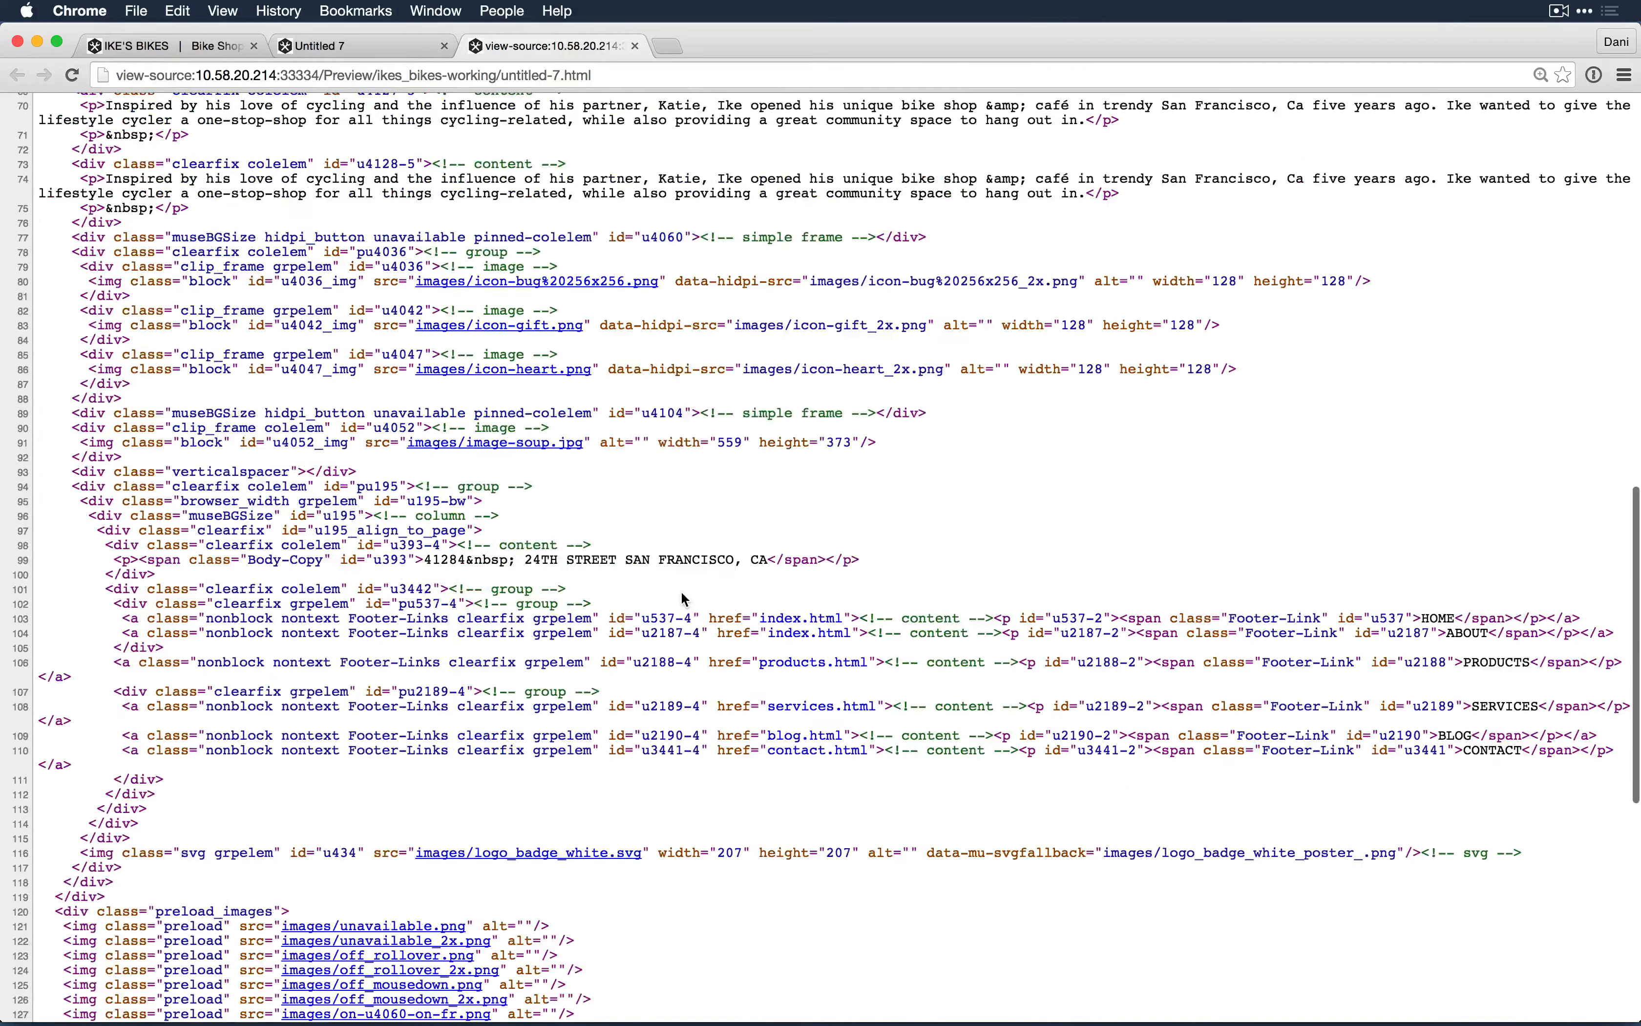
pyautogui.scroll(-10, 680, 591)
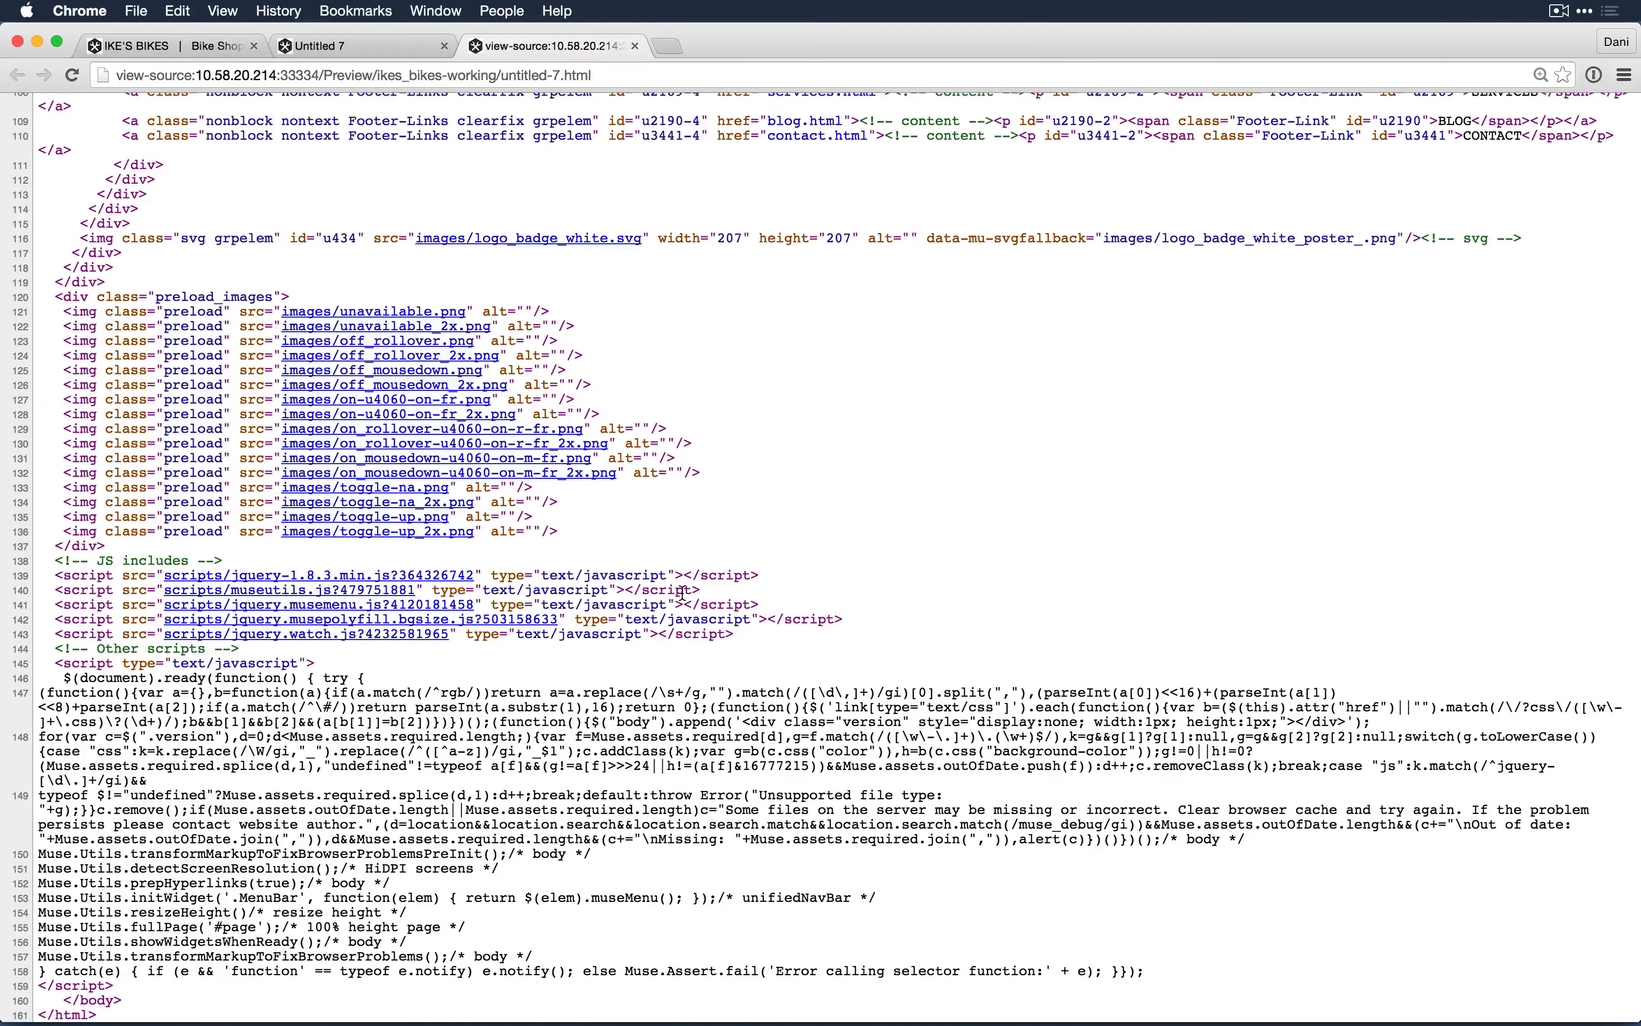
pyautogui.scroll(20, 683, 592)
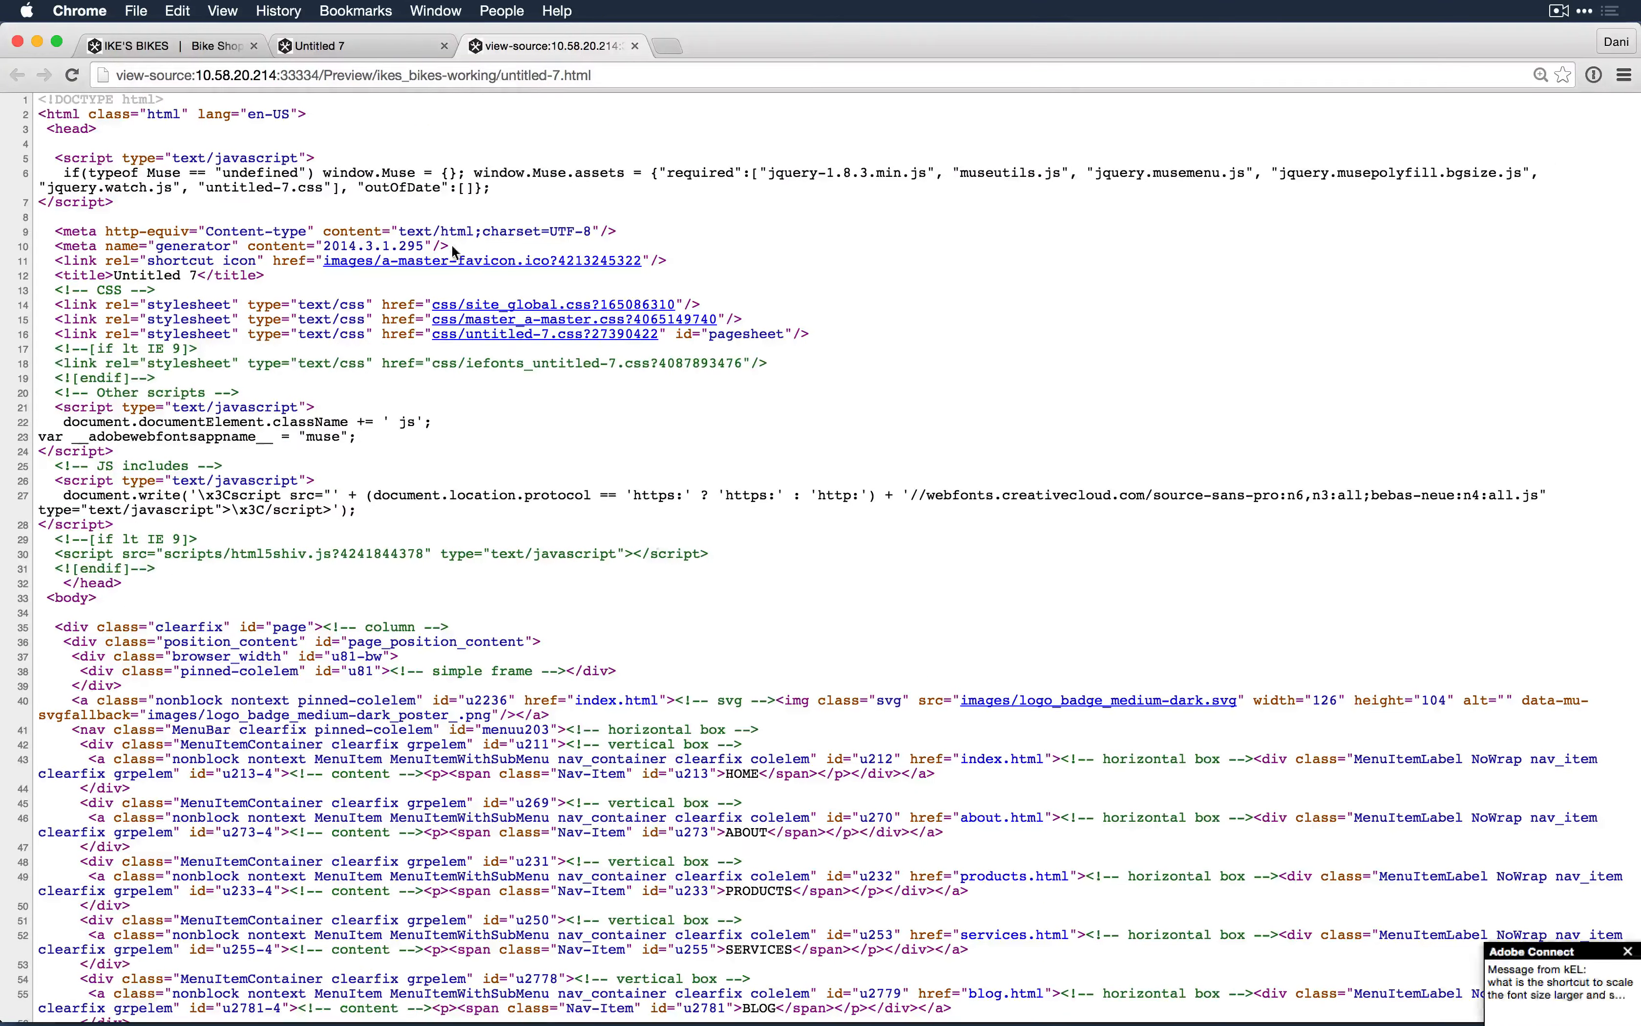
pyautogui.press('super+Tab')
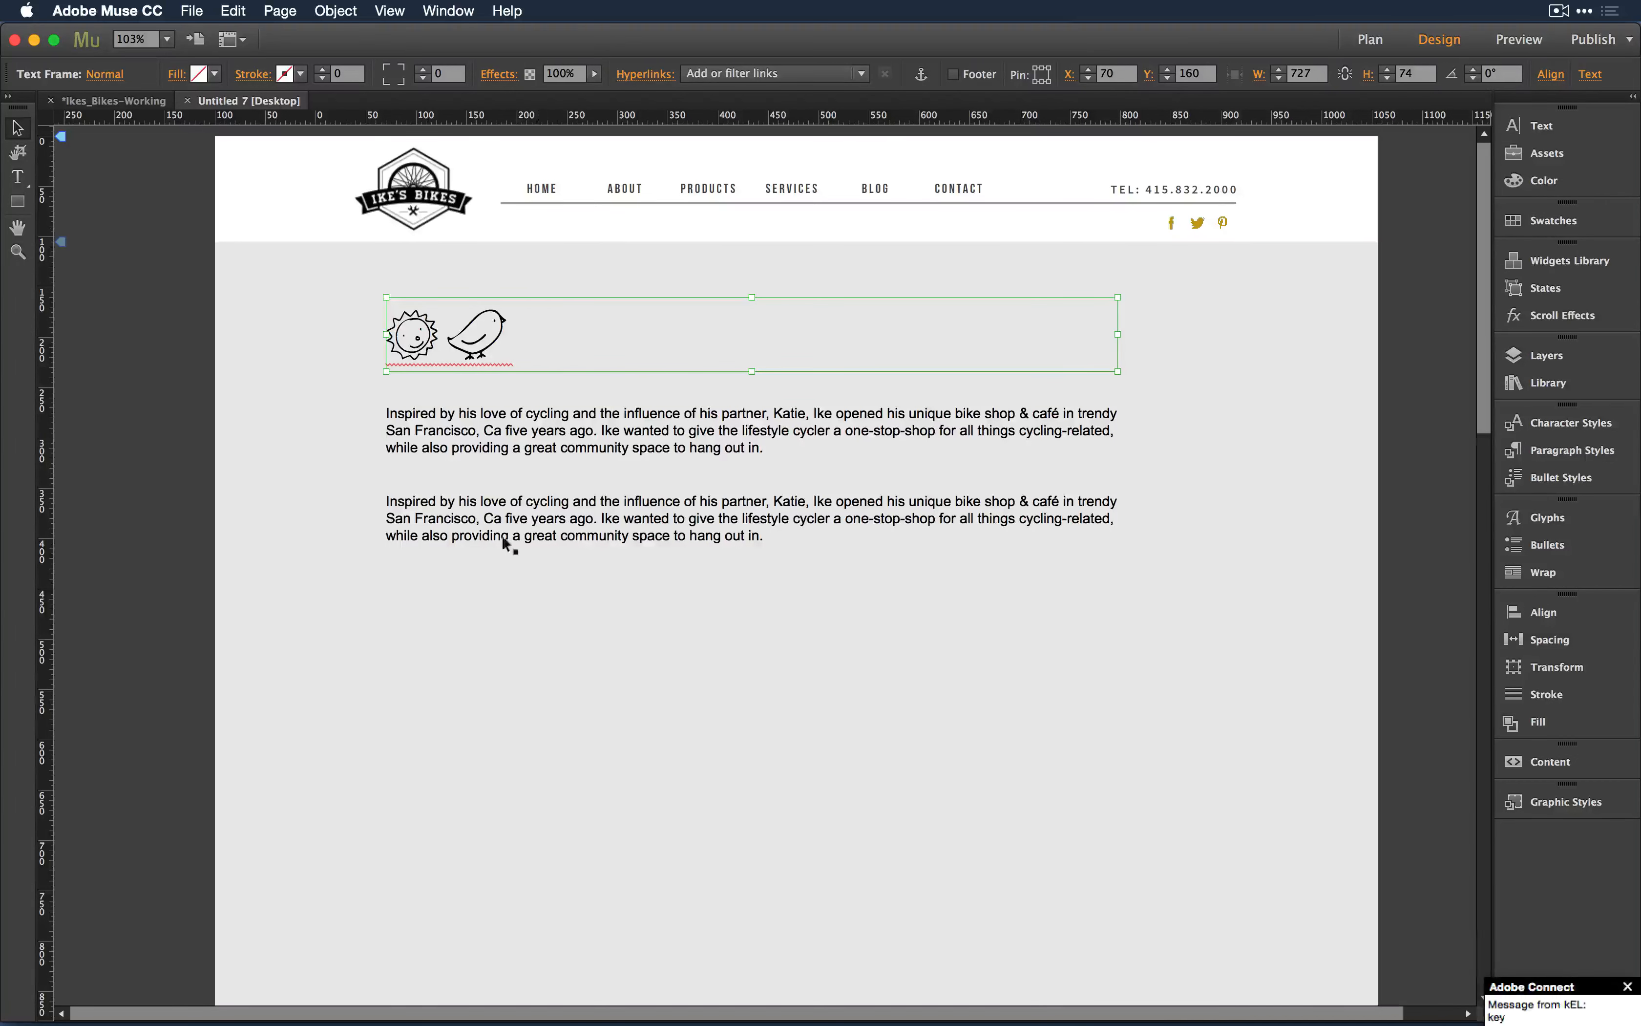
pyautogui.click(480, 614)
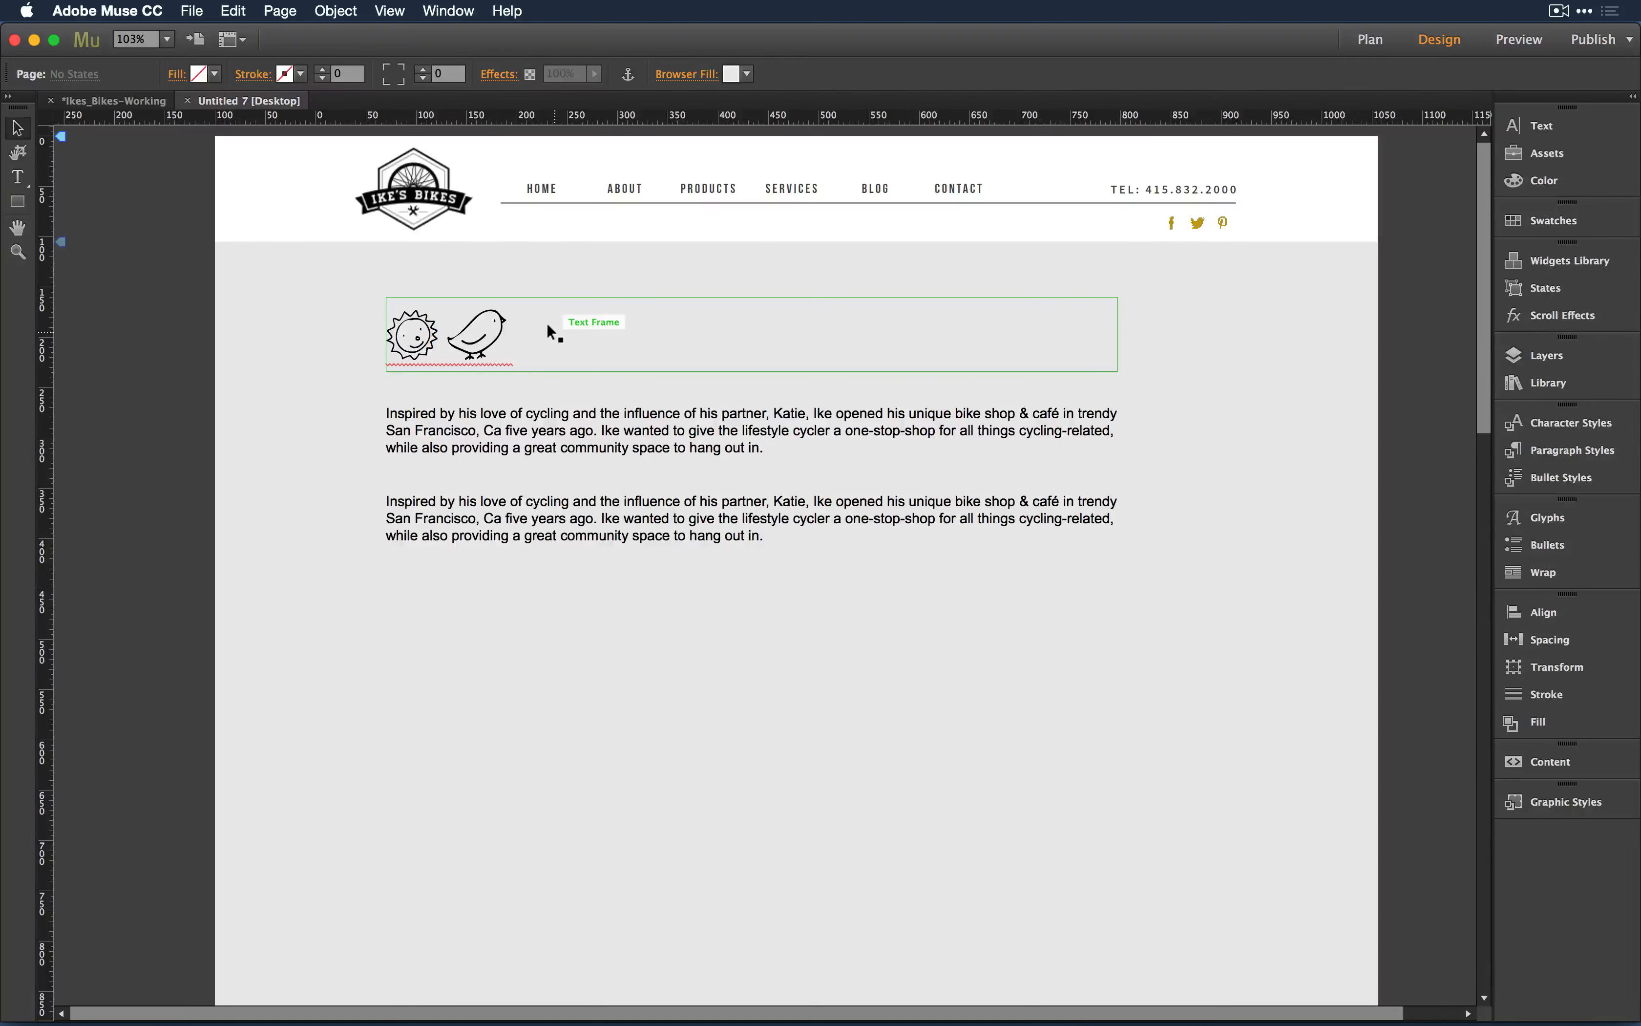
# Step: Switch to Chrome, search the web for "fontelo" in a new window and open the Fontello icon fonts generator site
pyautogui.press('super+Tab')
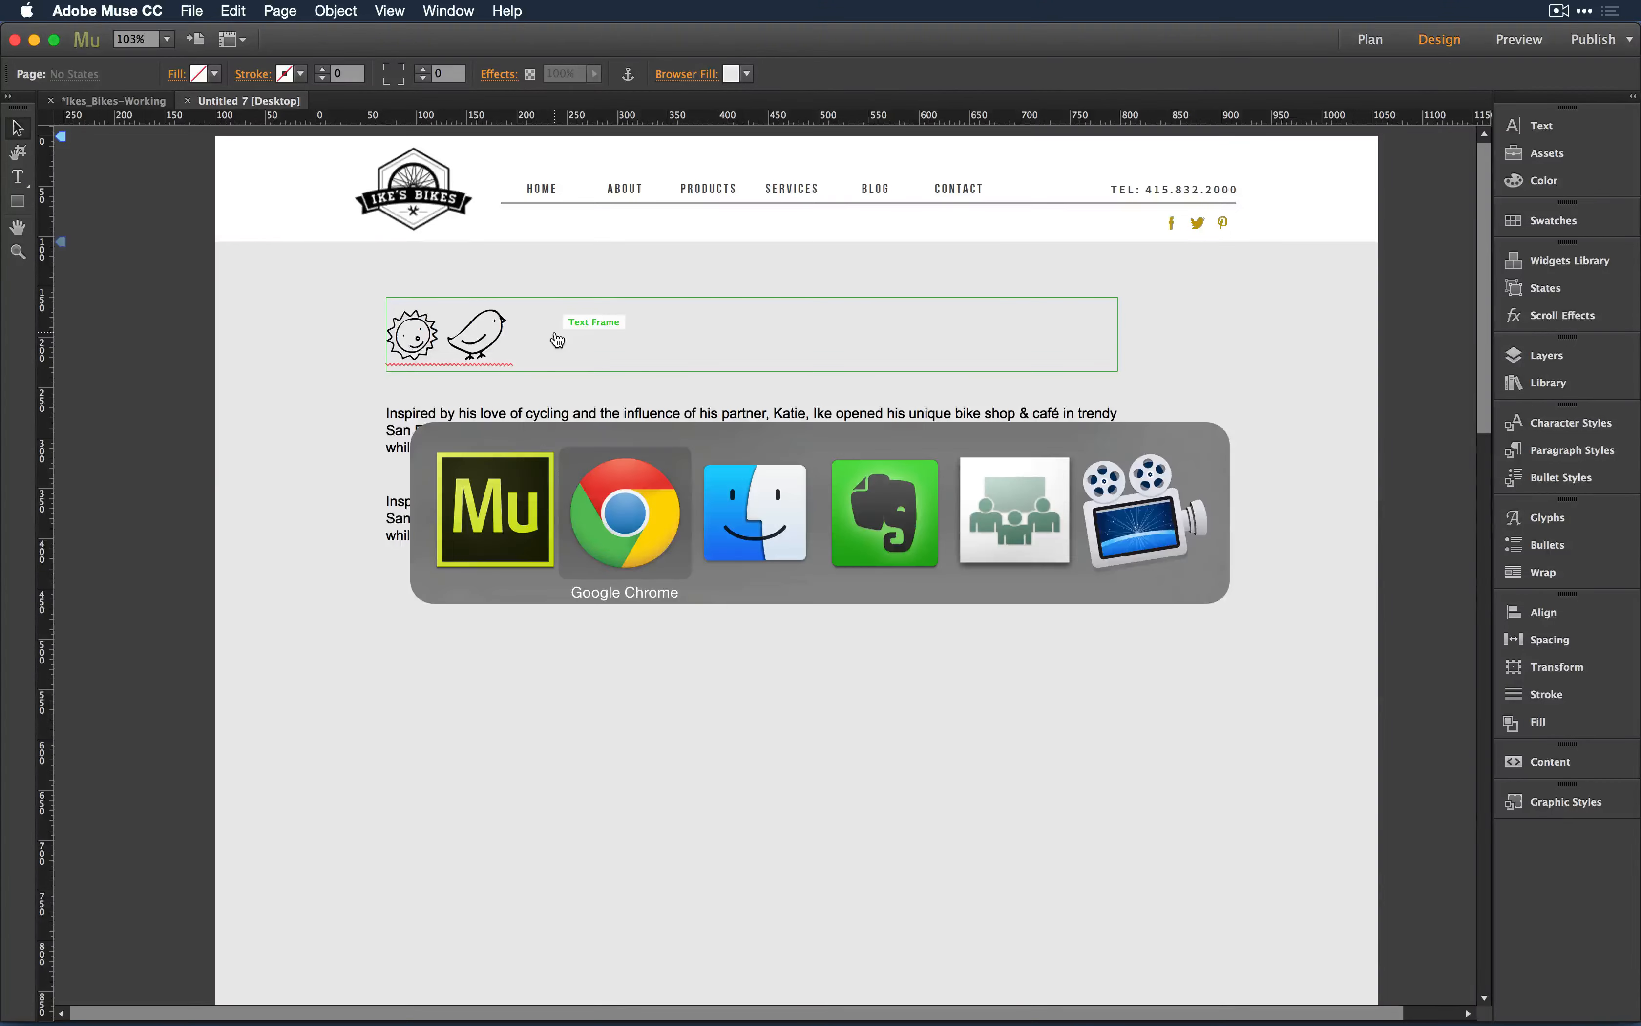
pyautogui.press('super+n')
pyautogui.write('fon')
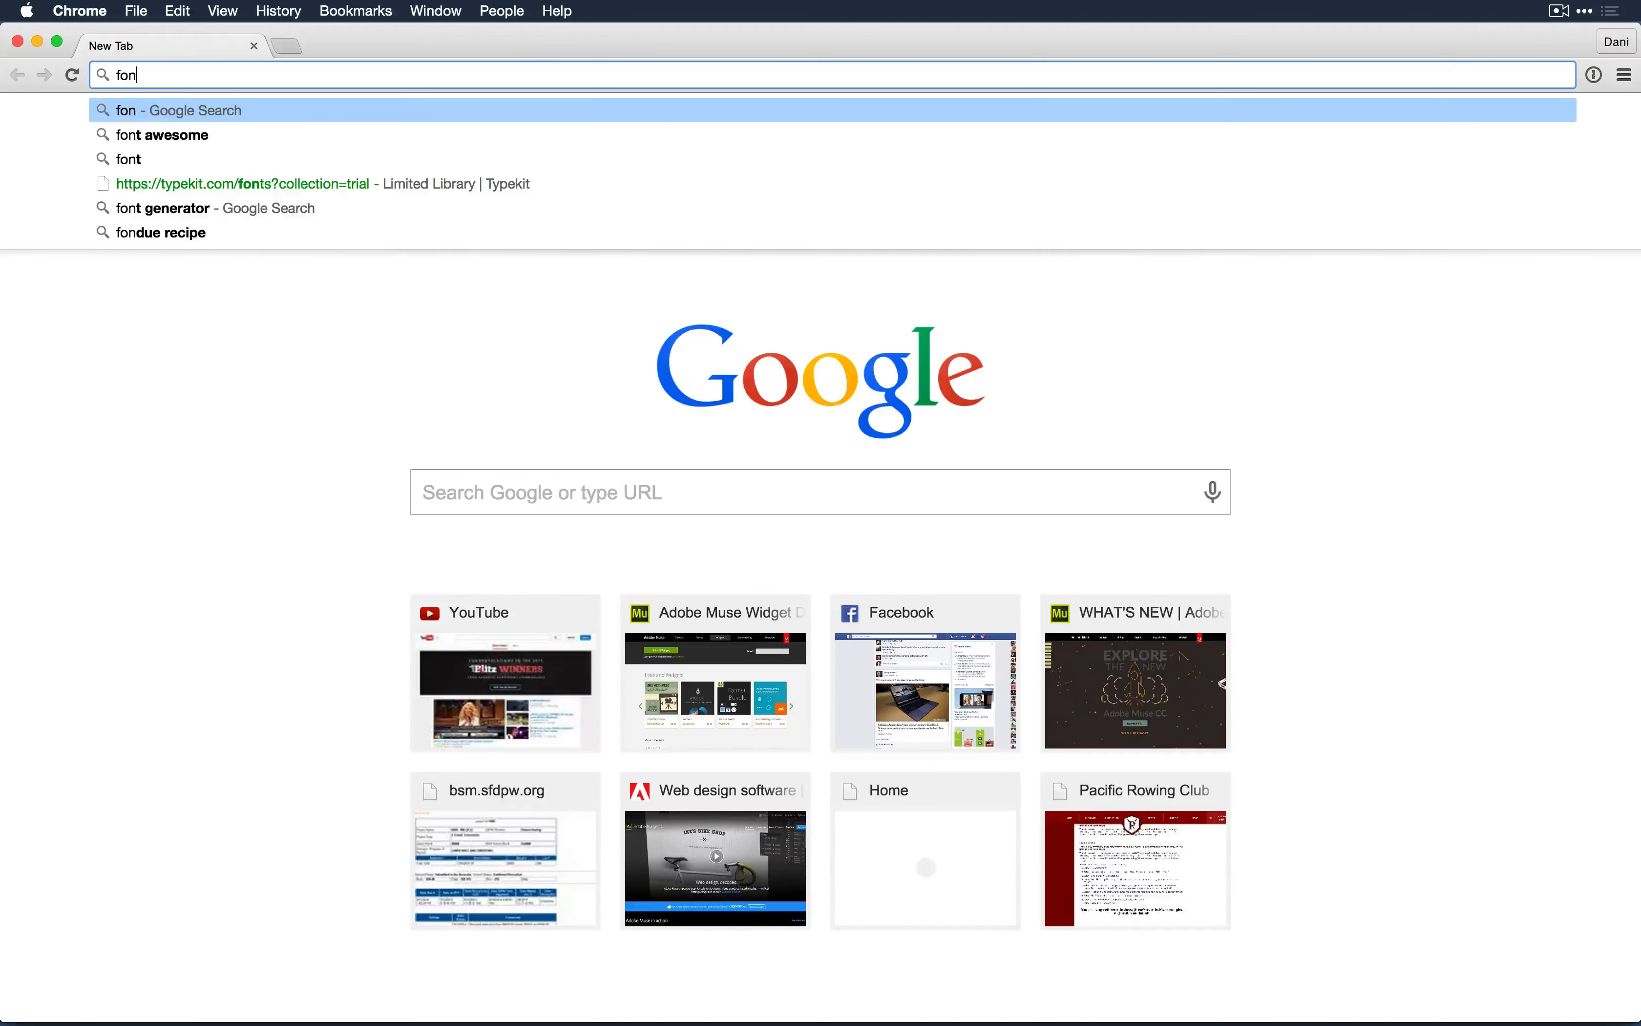
pyautogui.press('BackSpace')
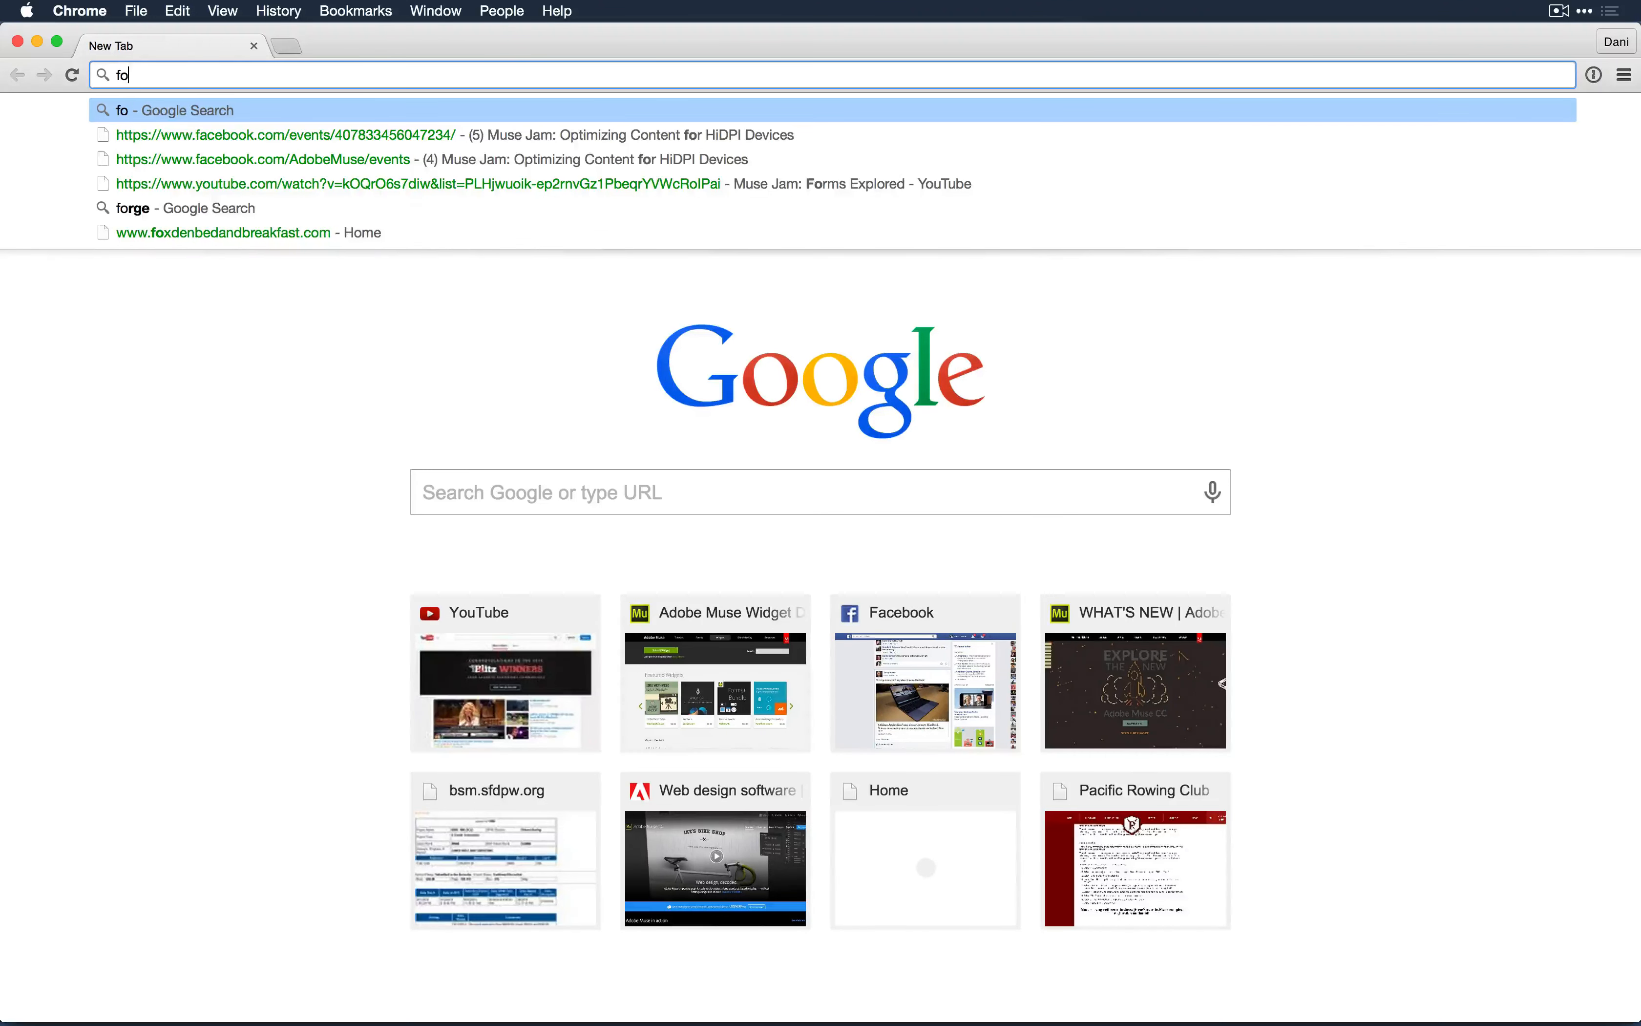
pyautogui.write('ntelo')
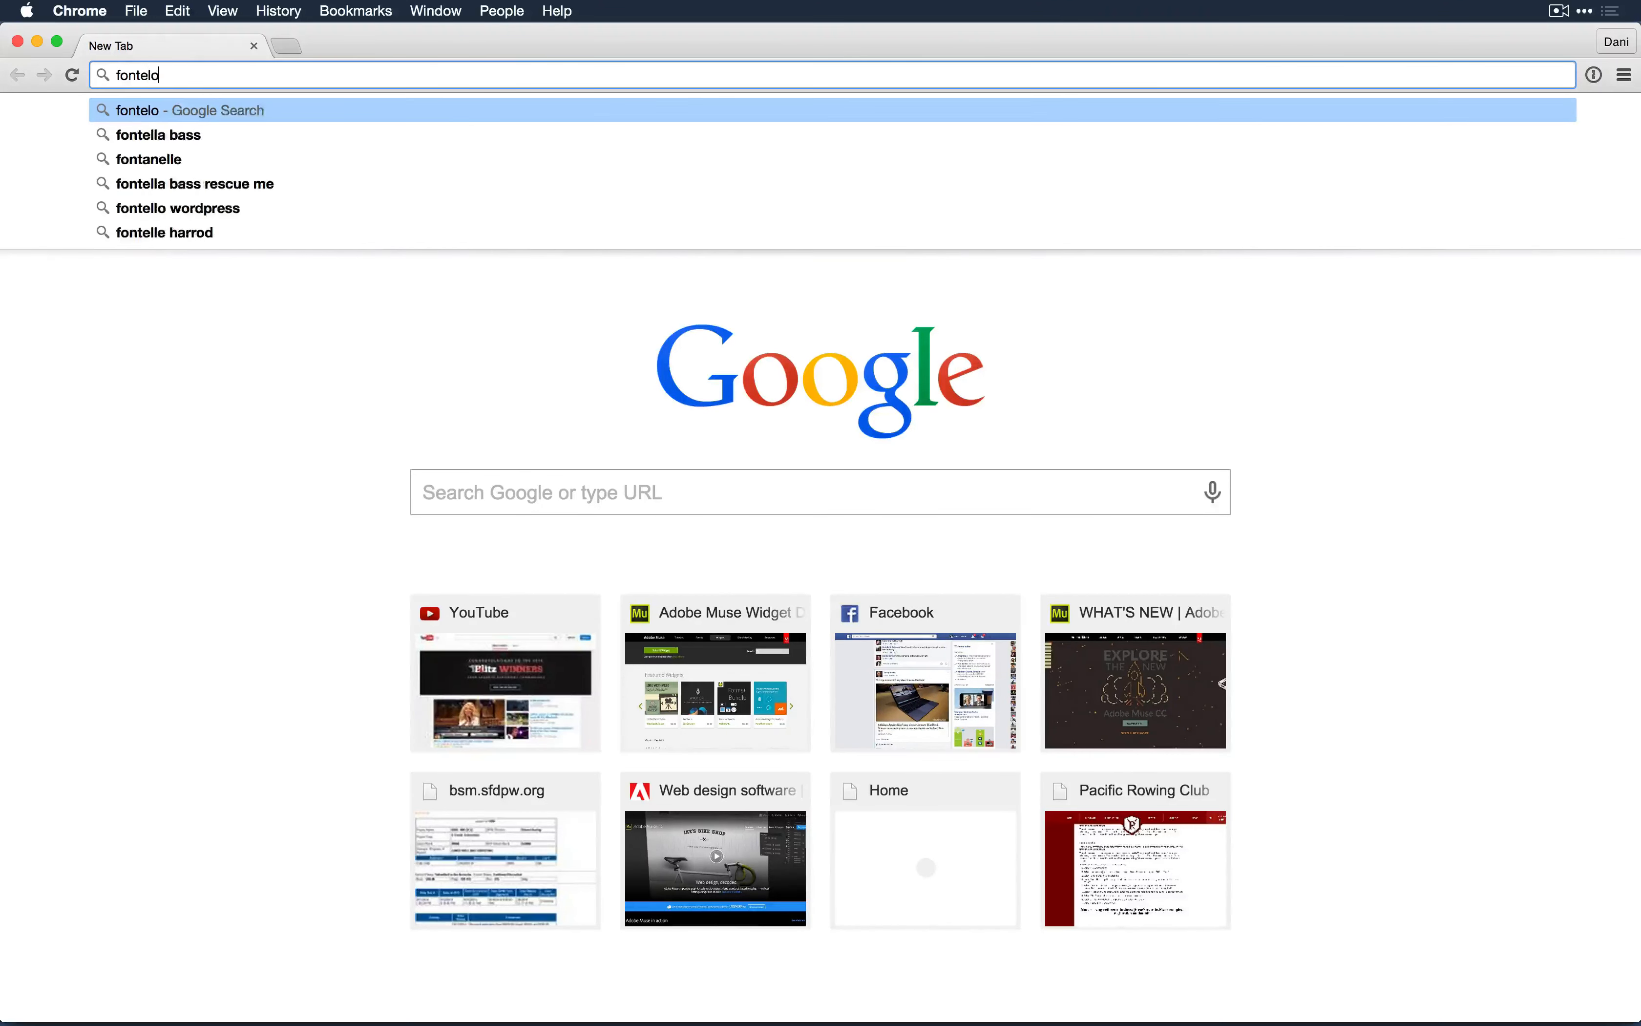
pyautogui.press('Return')
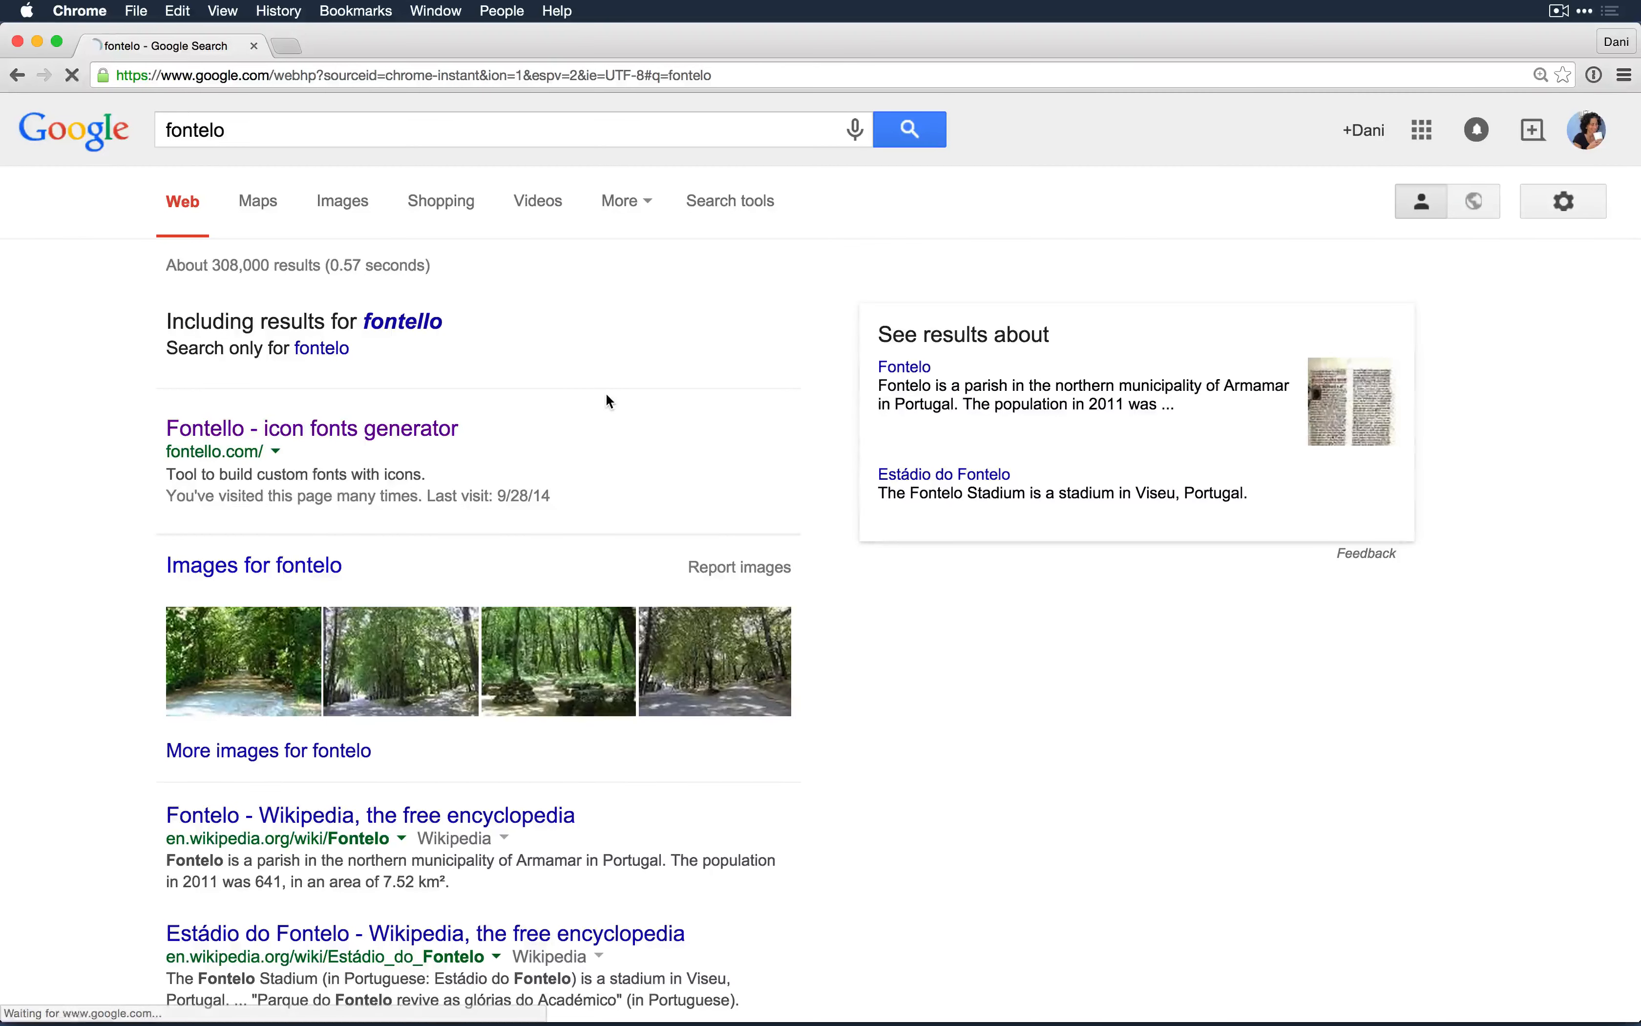
pyautogui.click(371, 429)
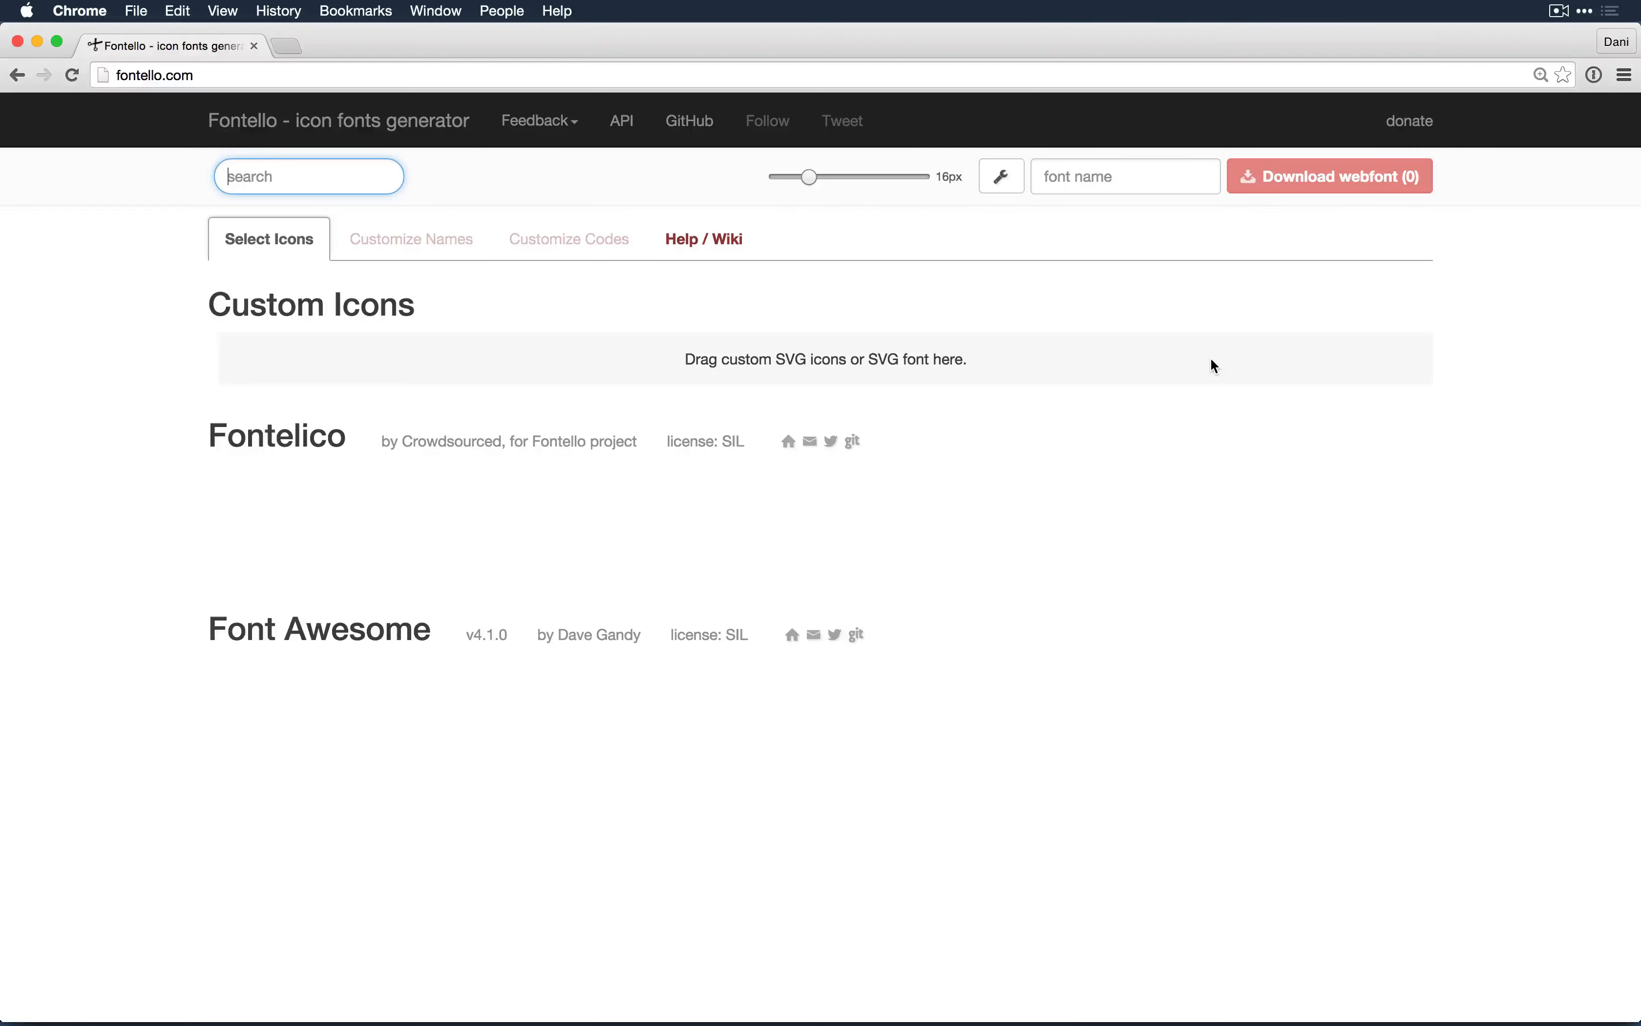
# Step: Select the solid thumbs-up, solid thumbs-down, reply-all, bell-off and bell-off-empty icons in the Font Awesome set
pyautogui.scroll(-5, 1213, 366)
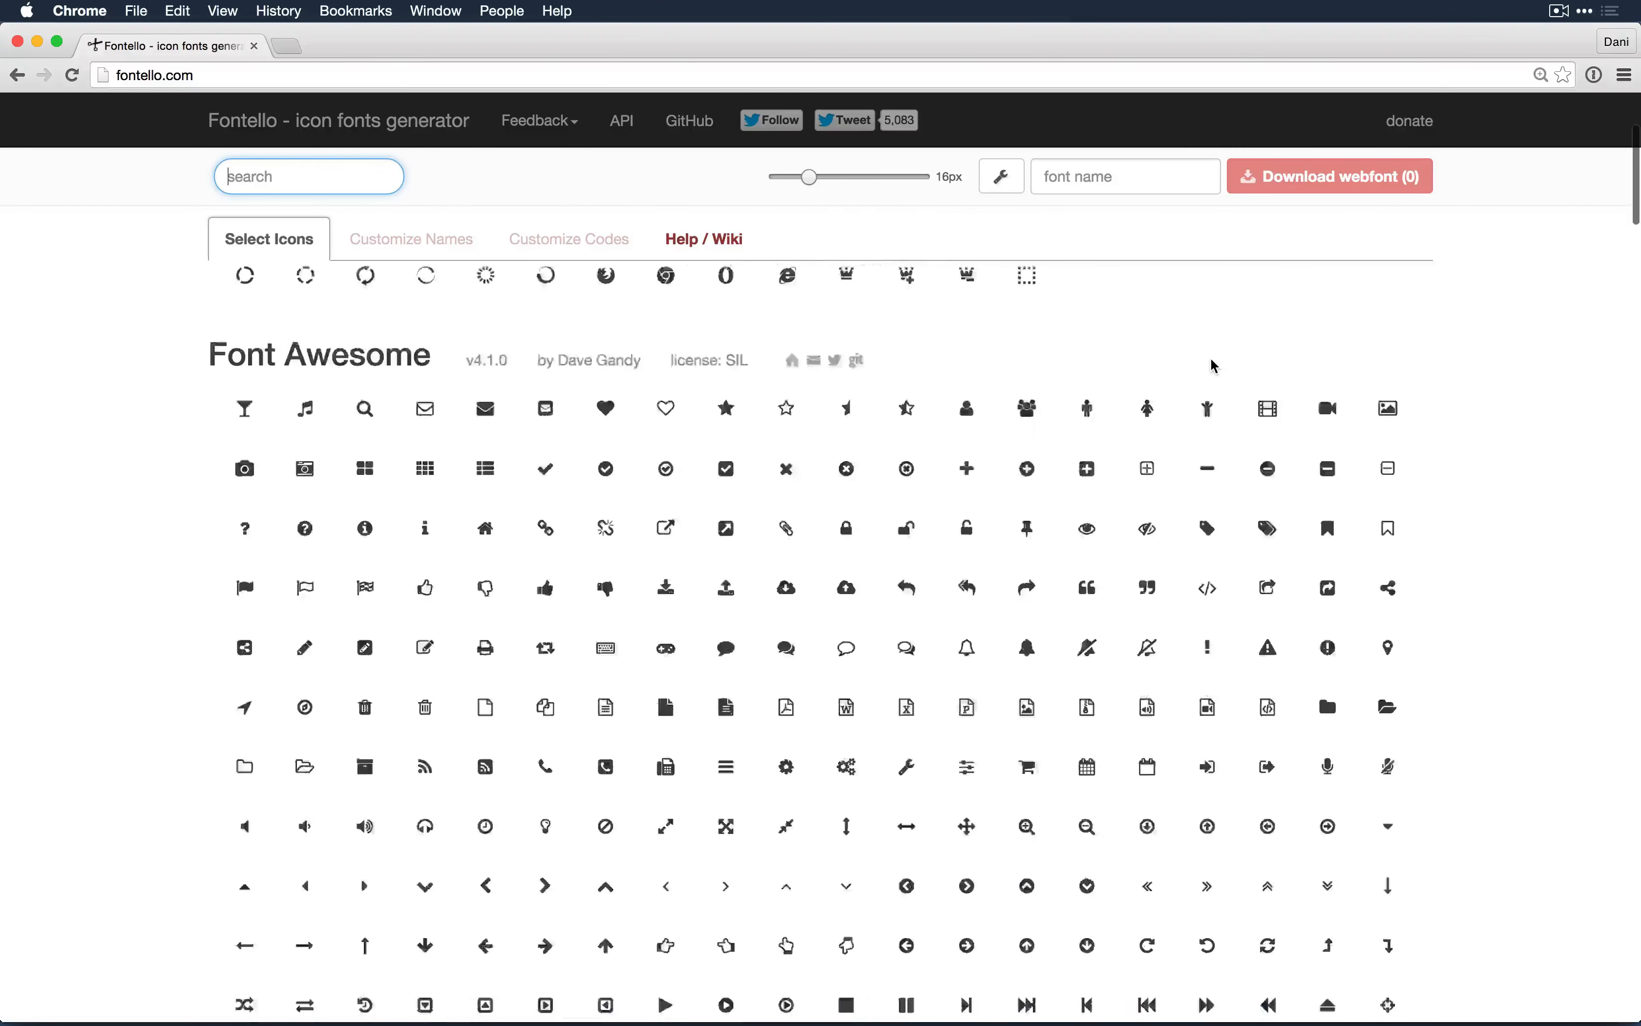
pyautogui.scroll(-3, 1214, 366)
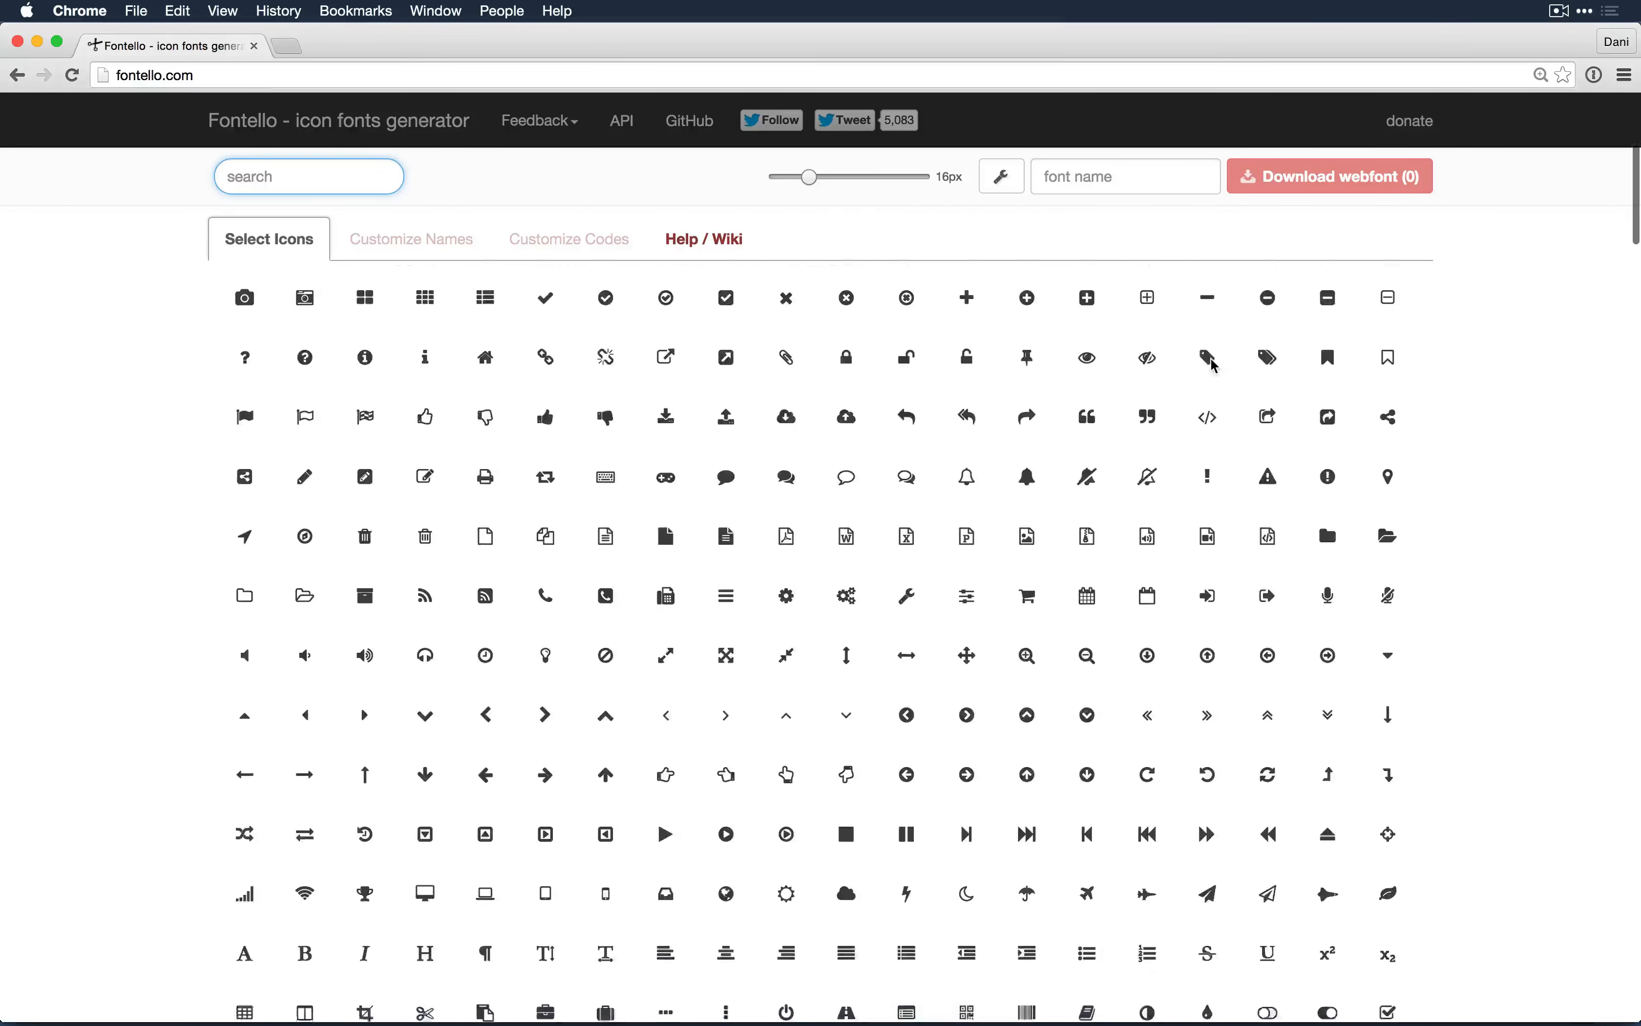
pyautogui.click(546, 410)
pyautogui.click(605, 410)
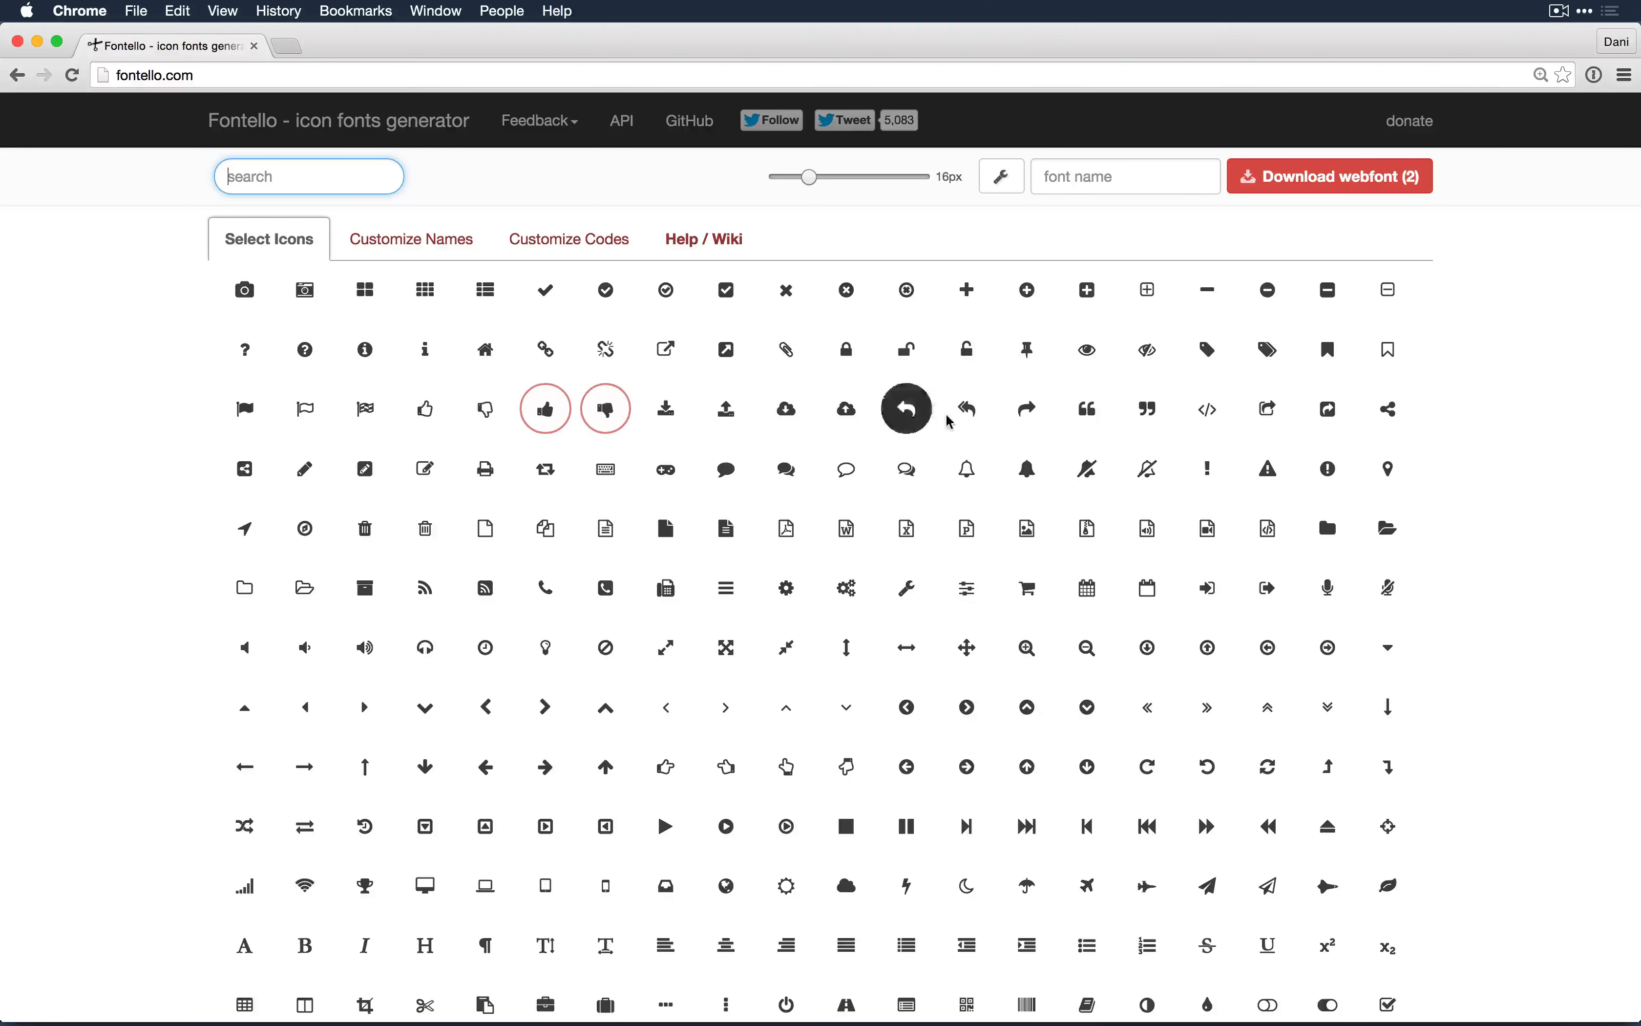
pyautogui.click(969, 412)
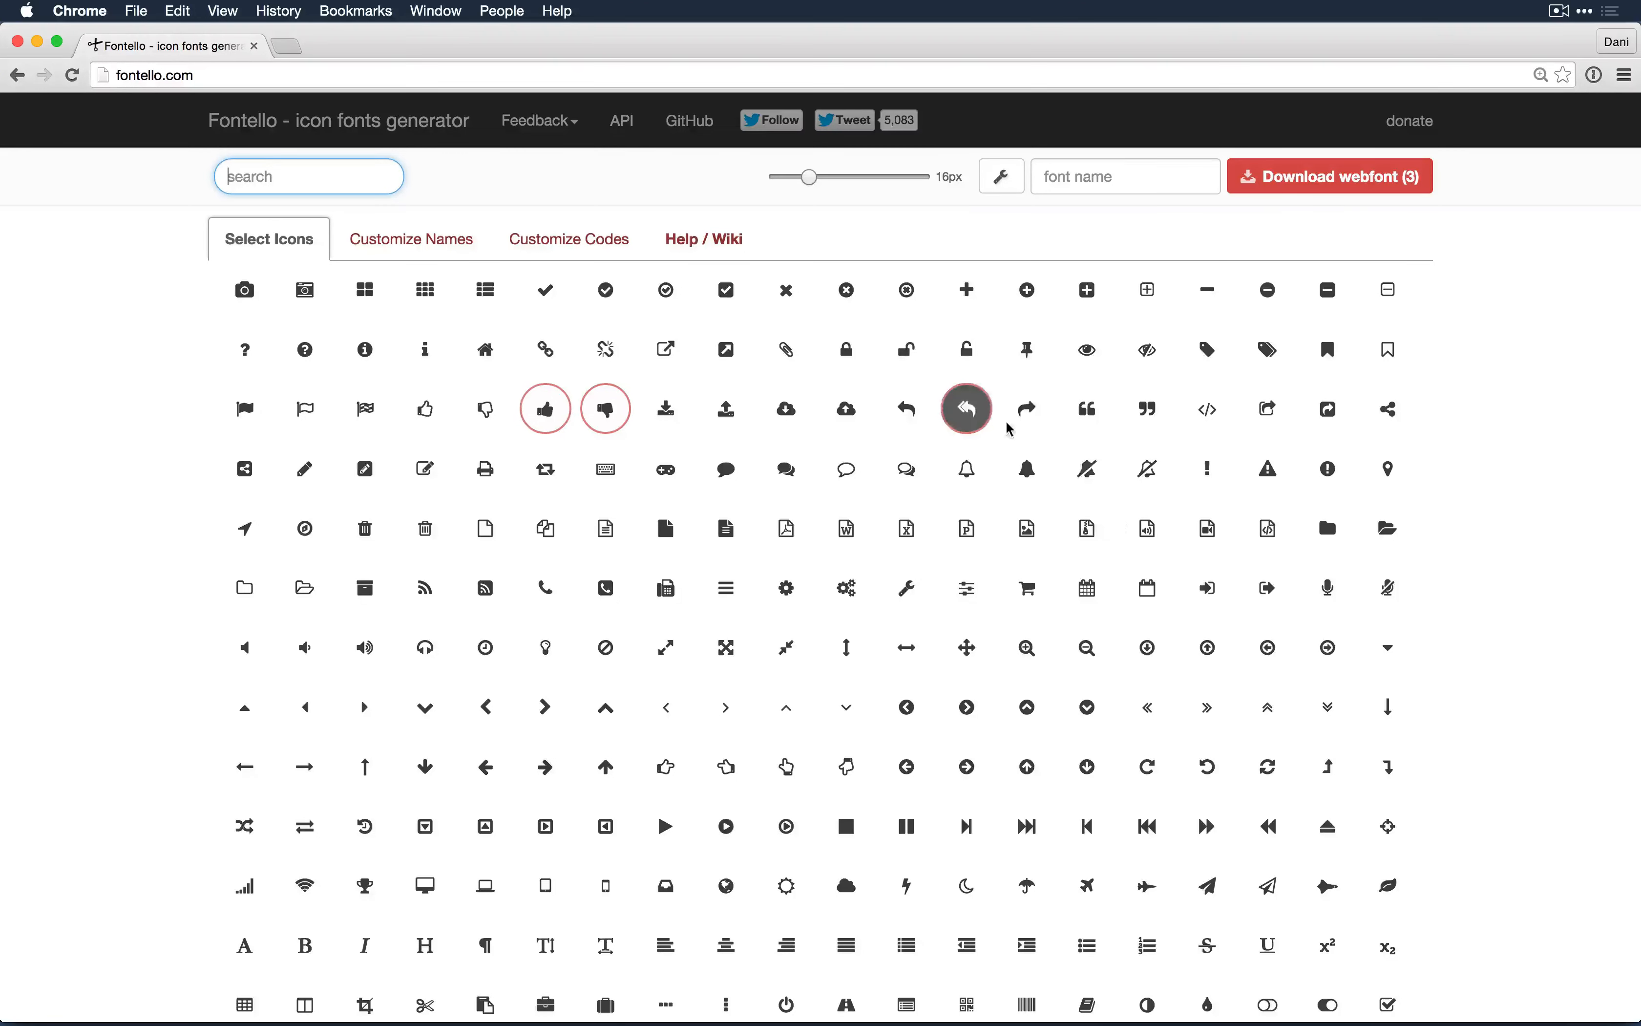
pyautogui.click(1087, 473)
pyautogui.click(1153, 473)
# Step: Review the selected icons' names and name the webfont with the presenter's first name followed by "_handy_icons"
pyautogui.scroll(7, 1153, 475)
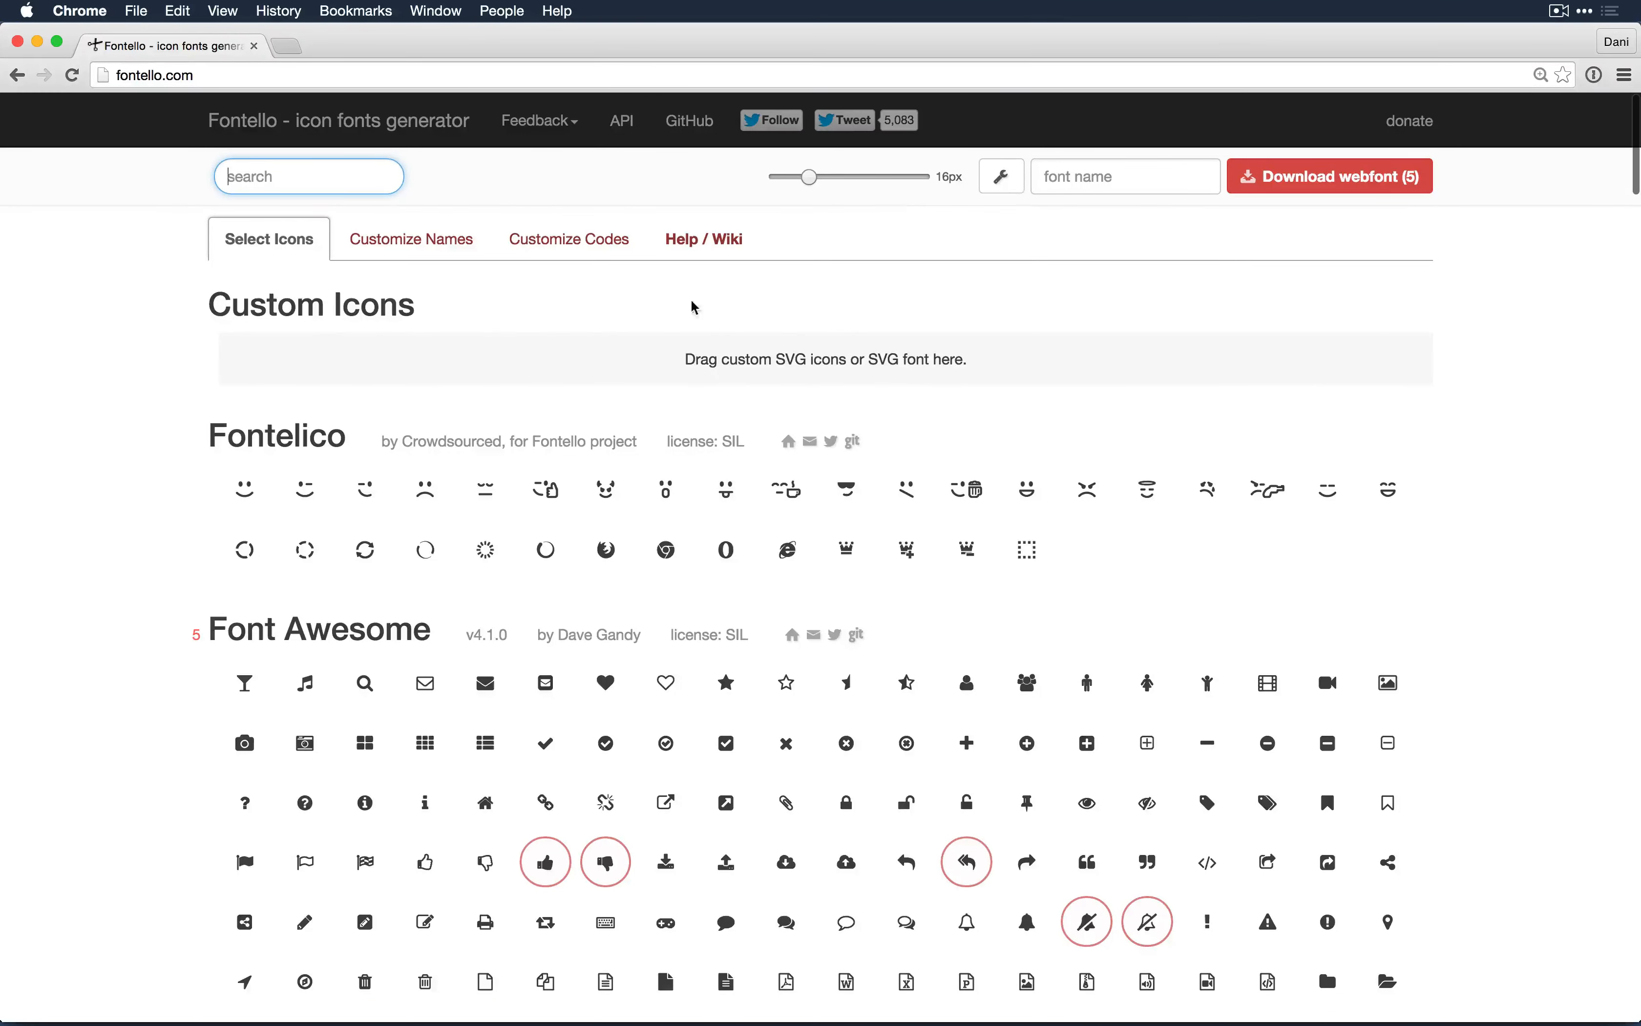
pyautogui.click(441, 253)
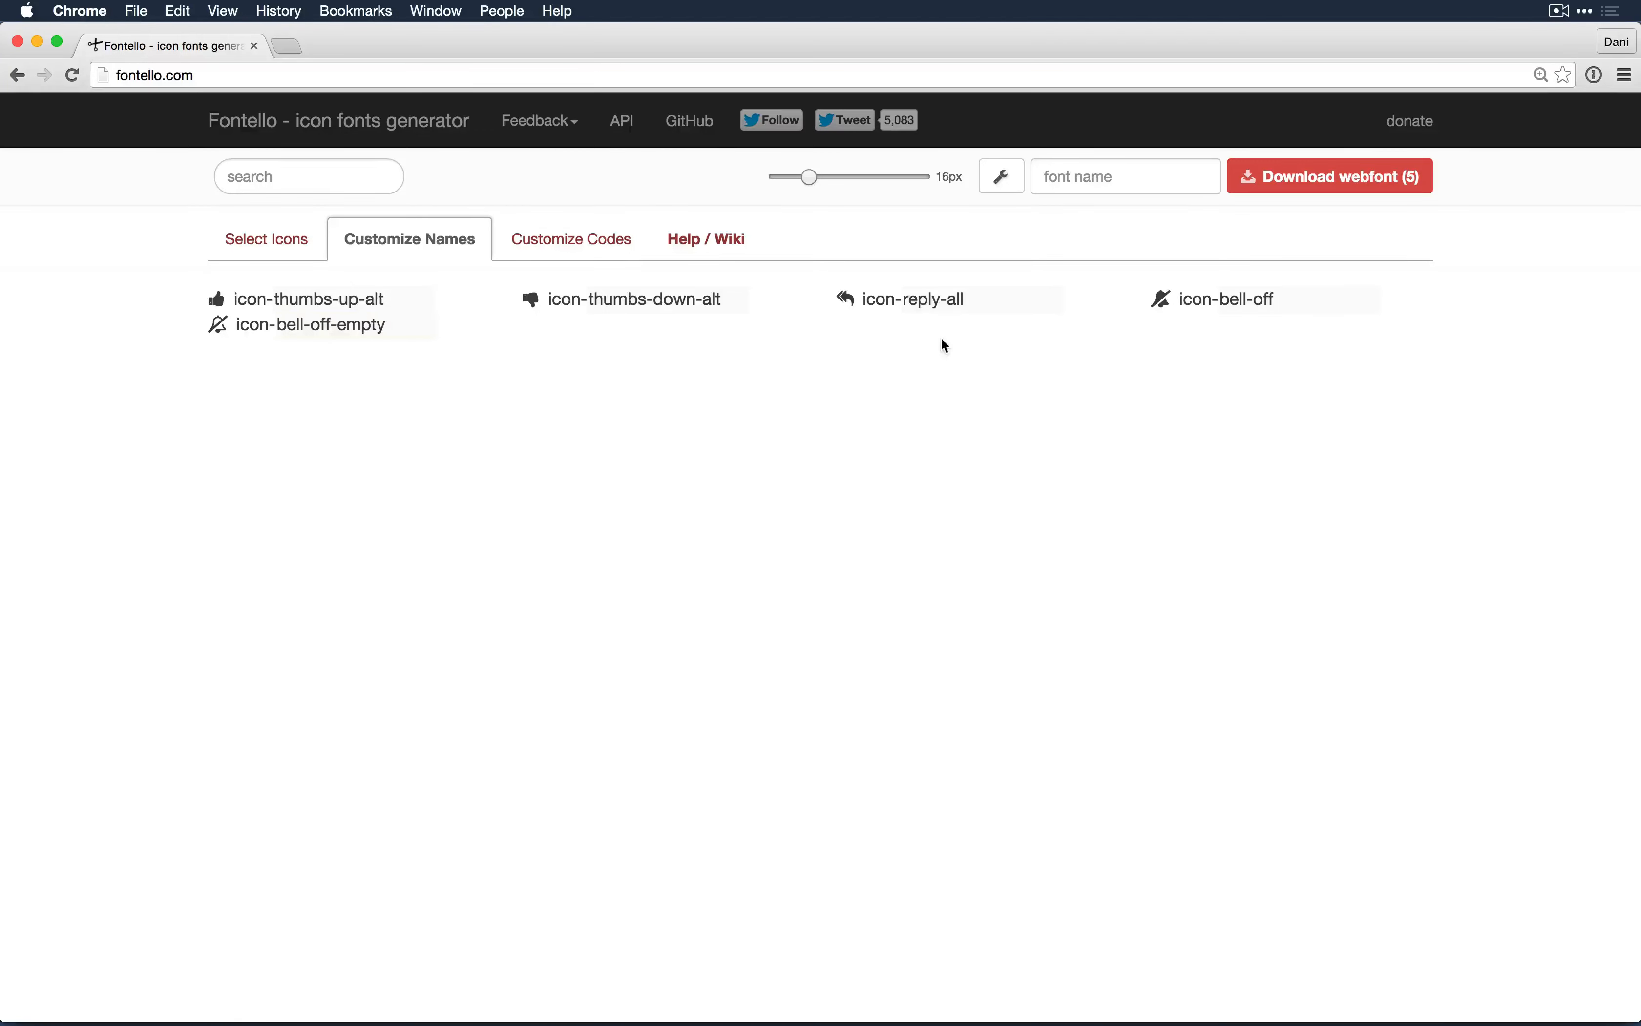
pyautogui.click(275, 252)
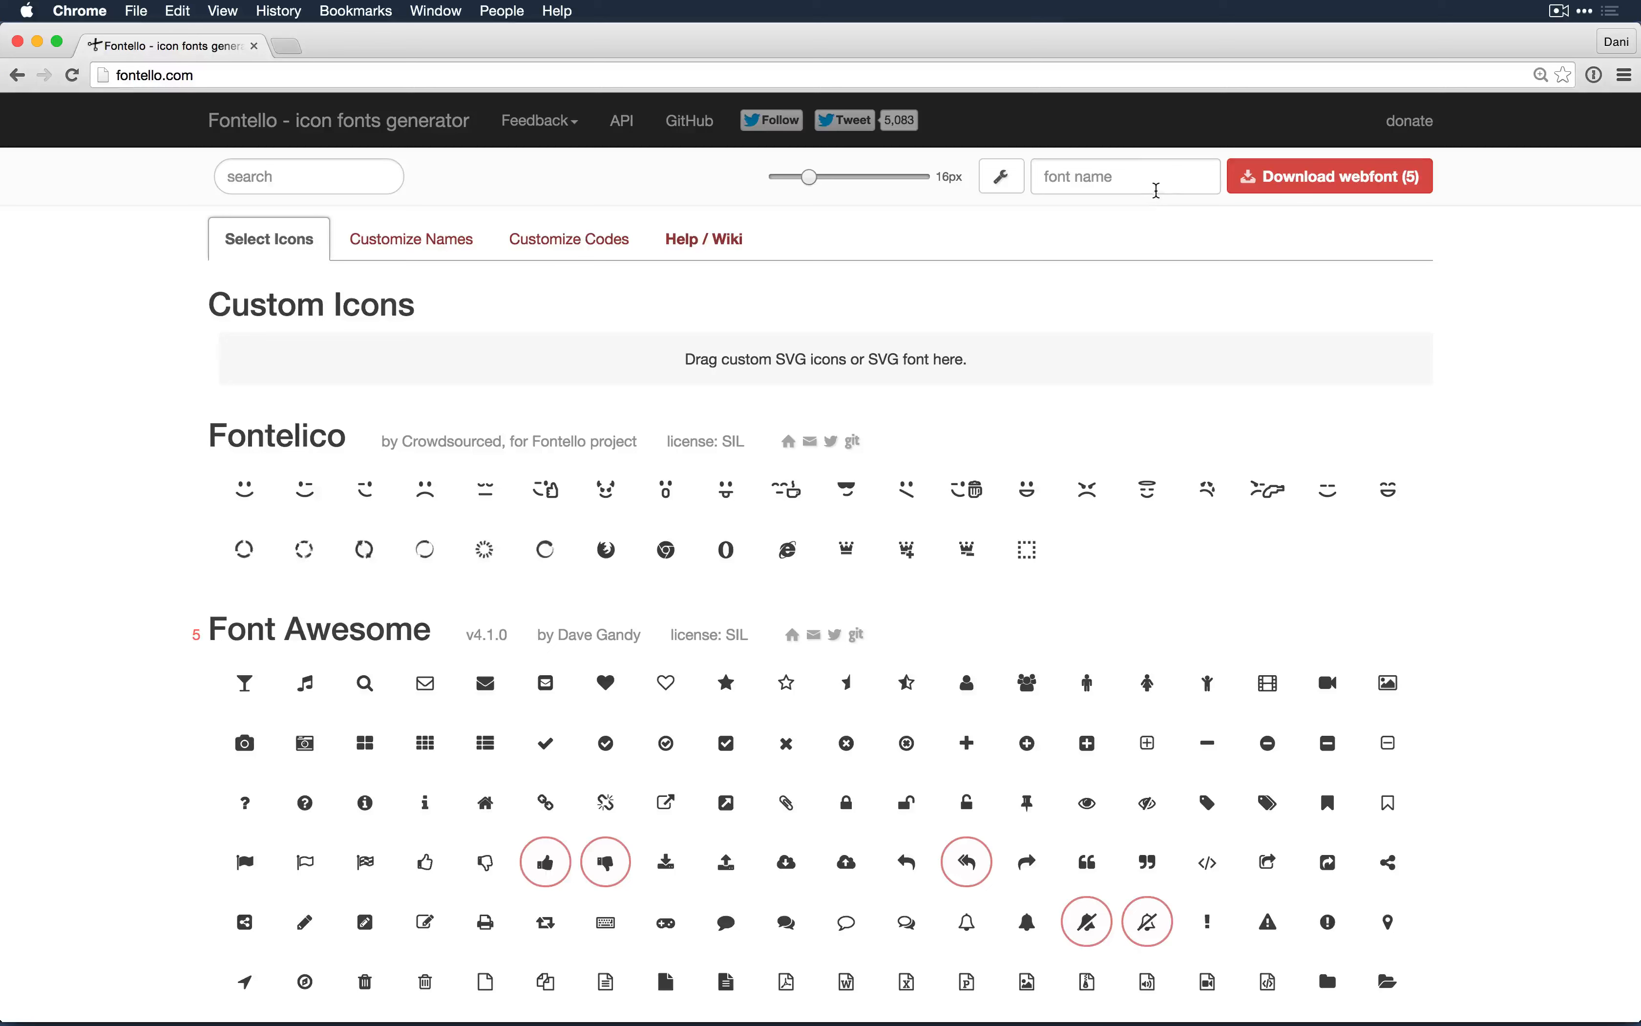
pyautogui.click(1145, 170)
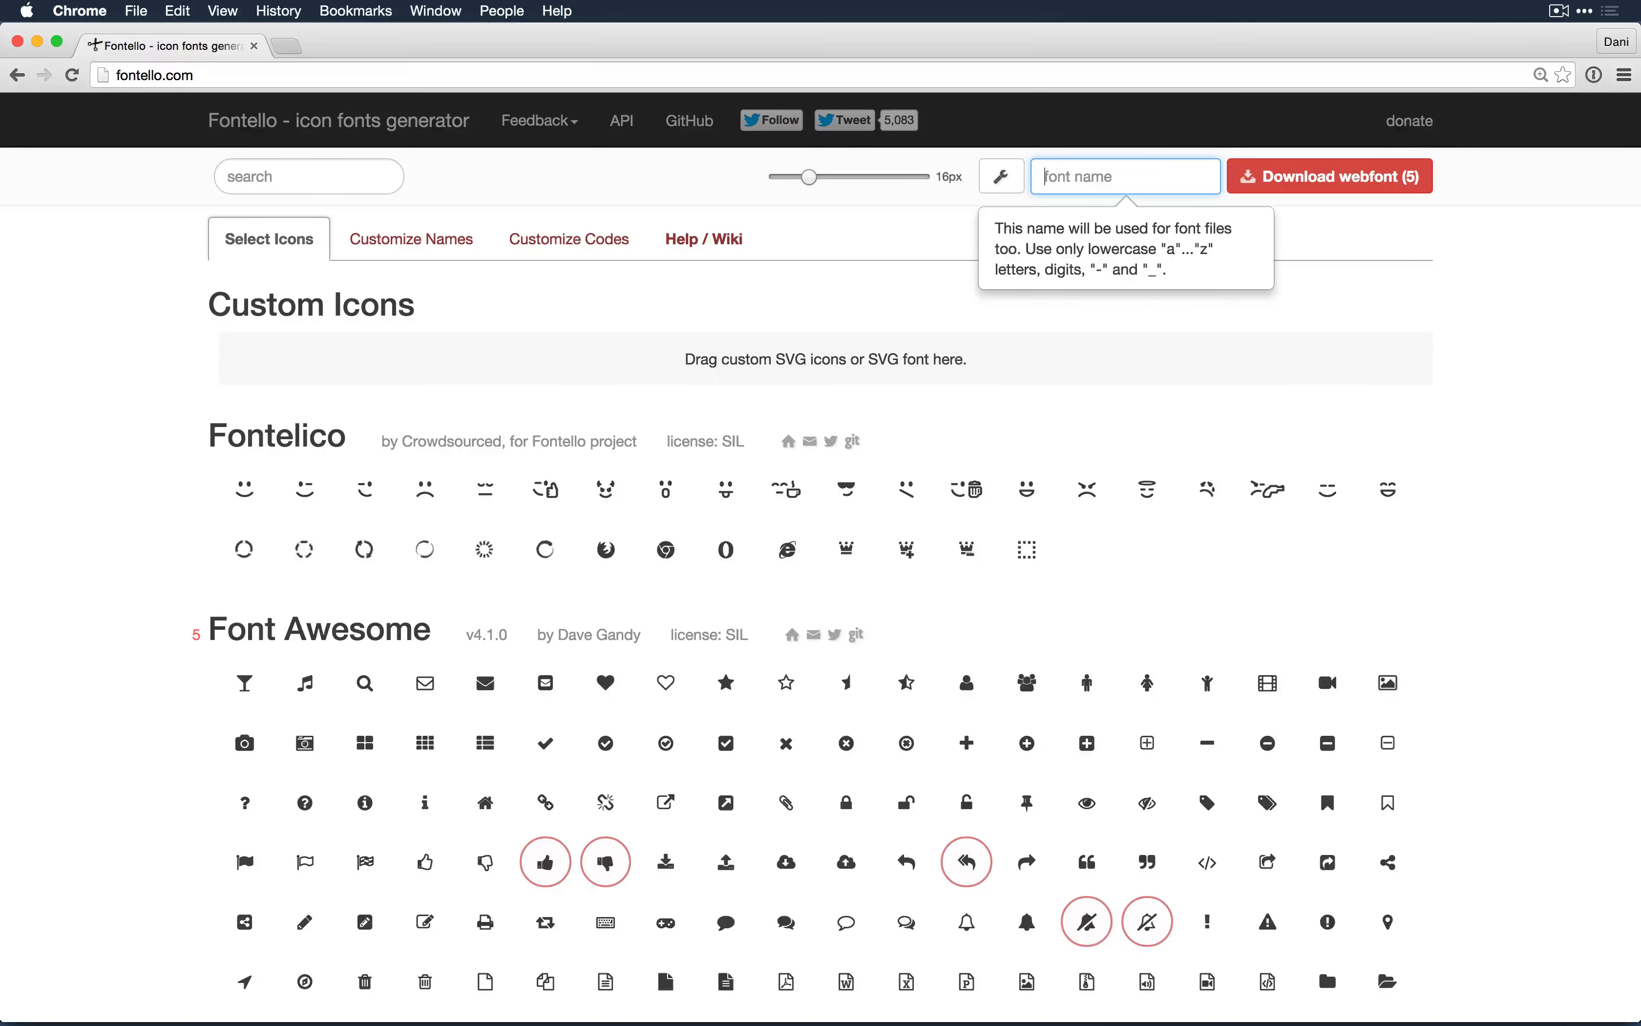
pyautogui.write('dani_')
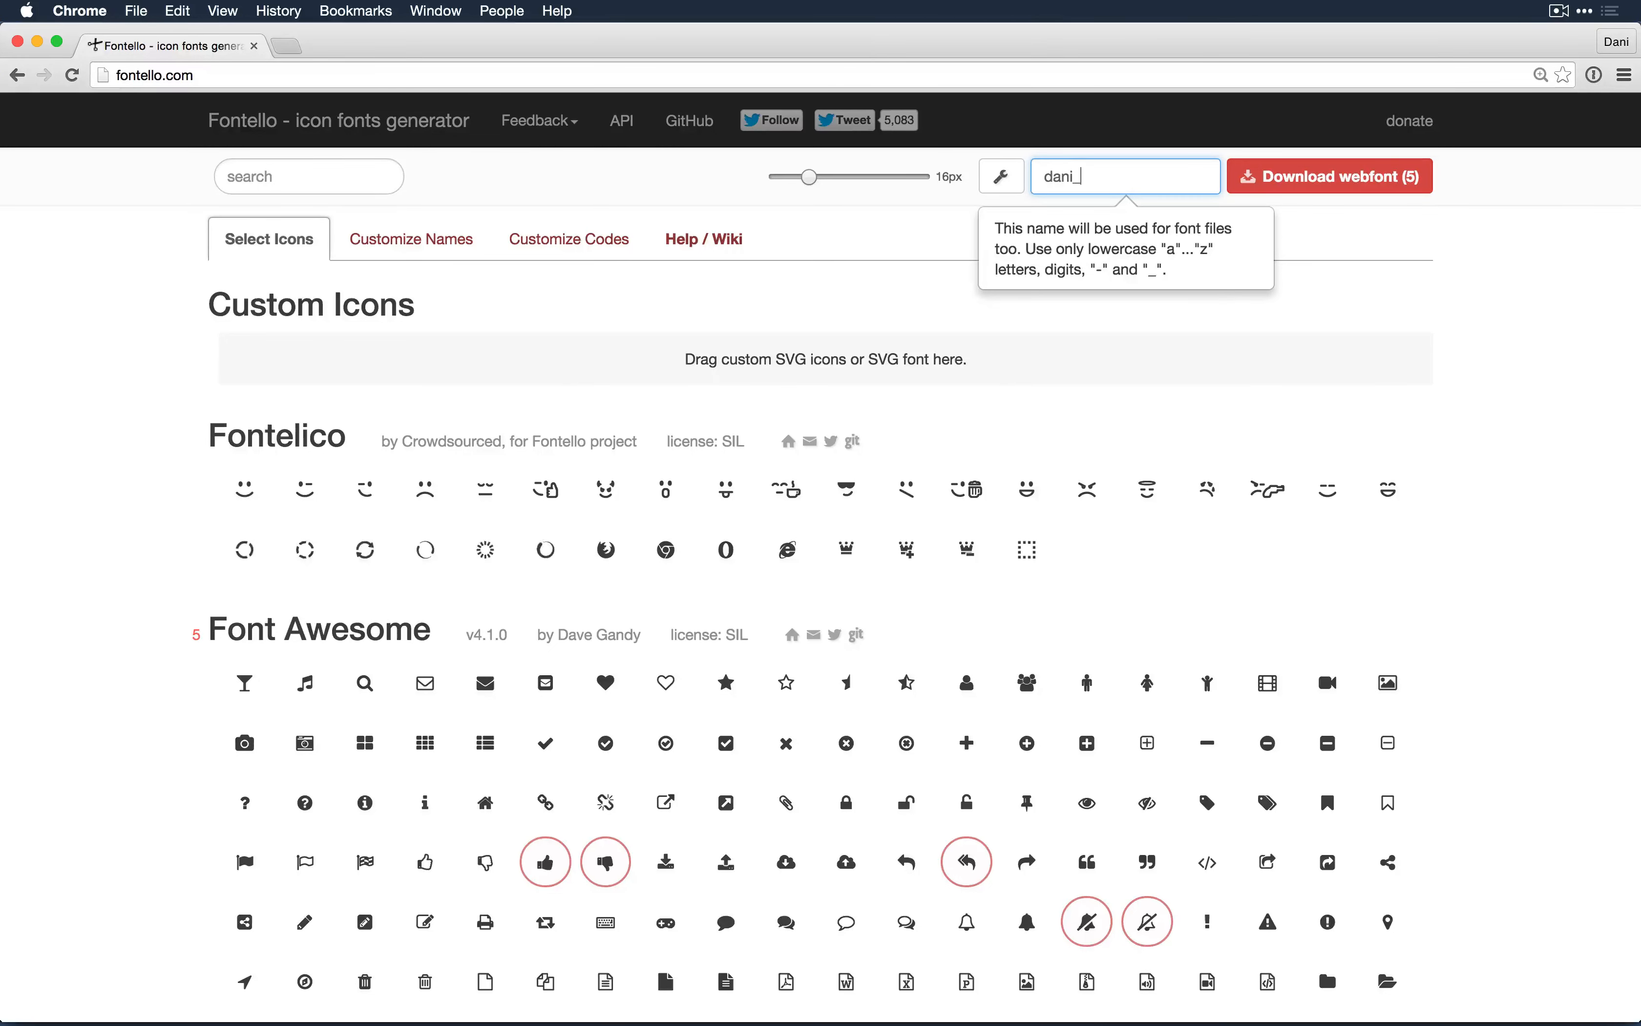
pyautogui.write('handy_icons')
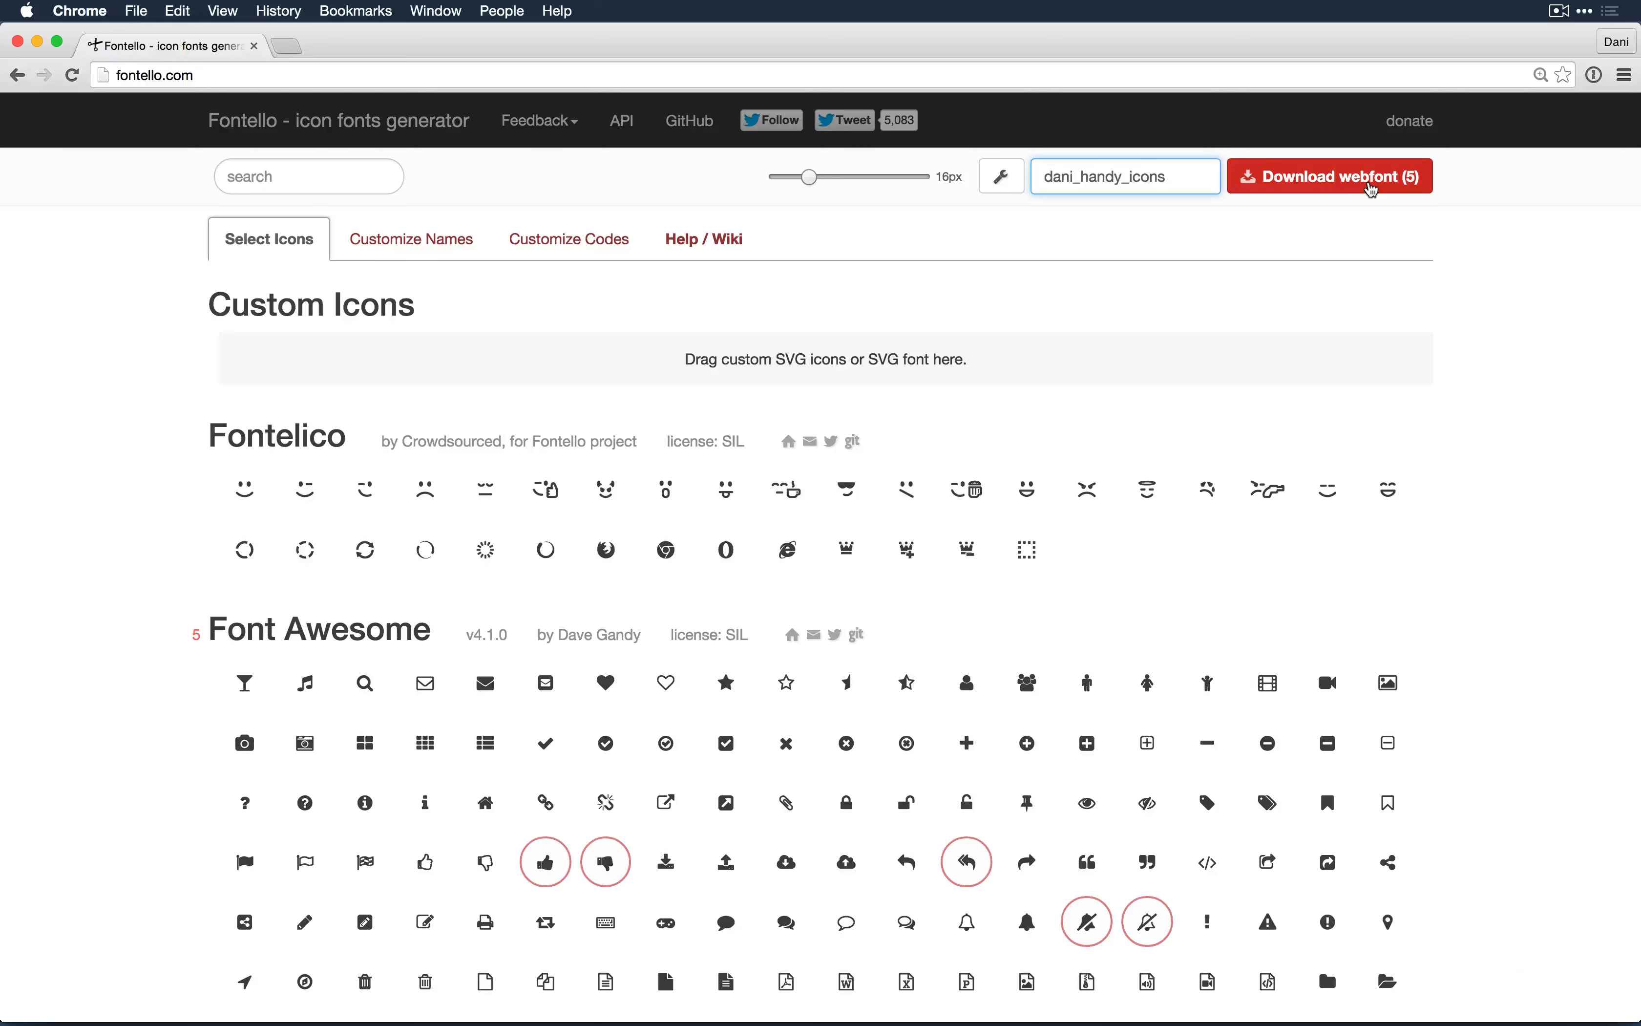
# Step: Return to Adobe Muse and view the self-hosted fonts in the Add Web Fonts dialog, closing it without applying changes
pyautogui.press('super+Tab')
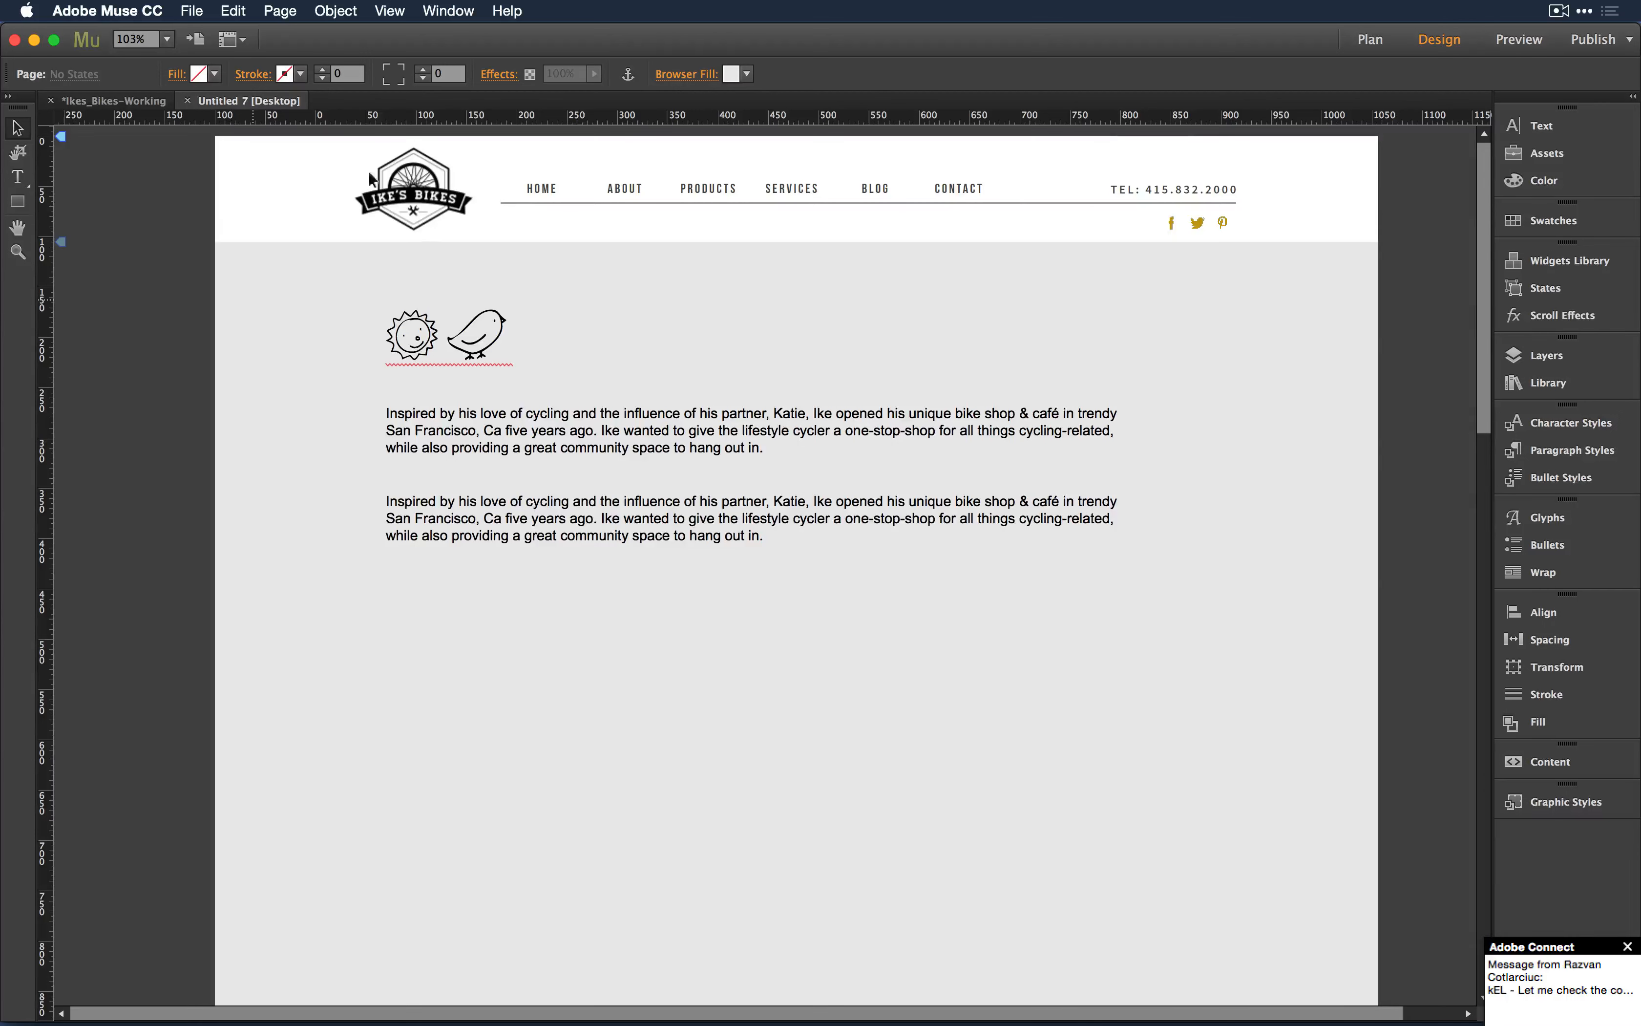
pyautogui.click(196, 9)
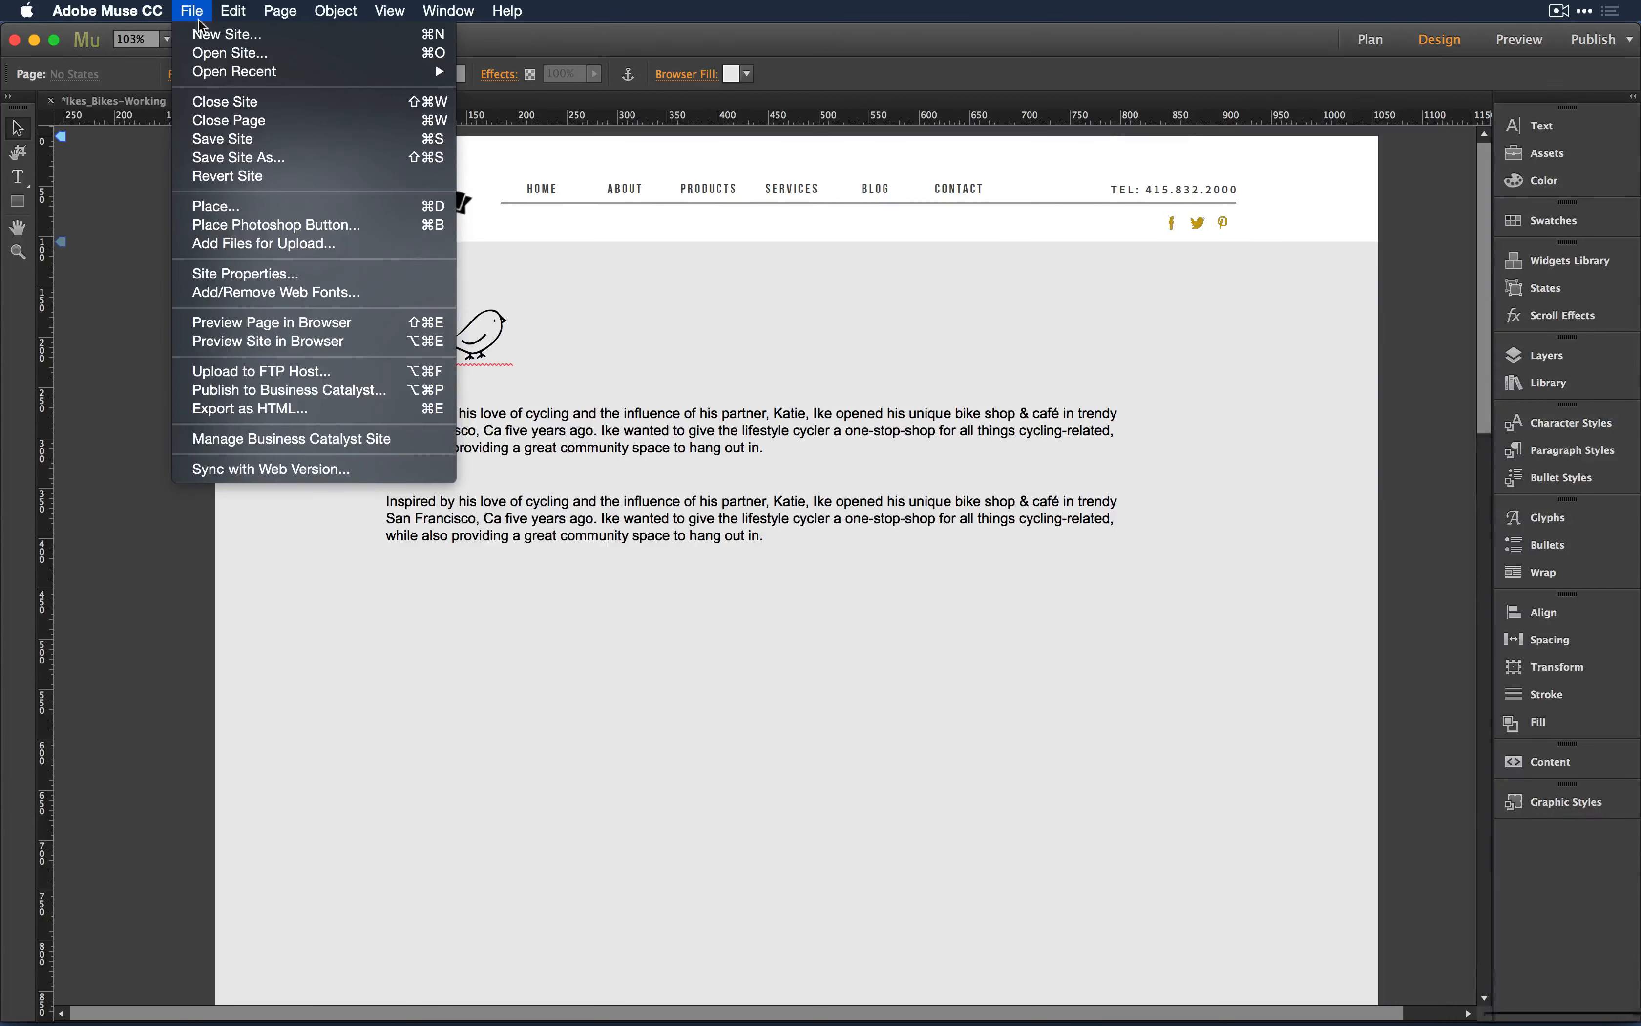
pyautogui.click(274, 298)
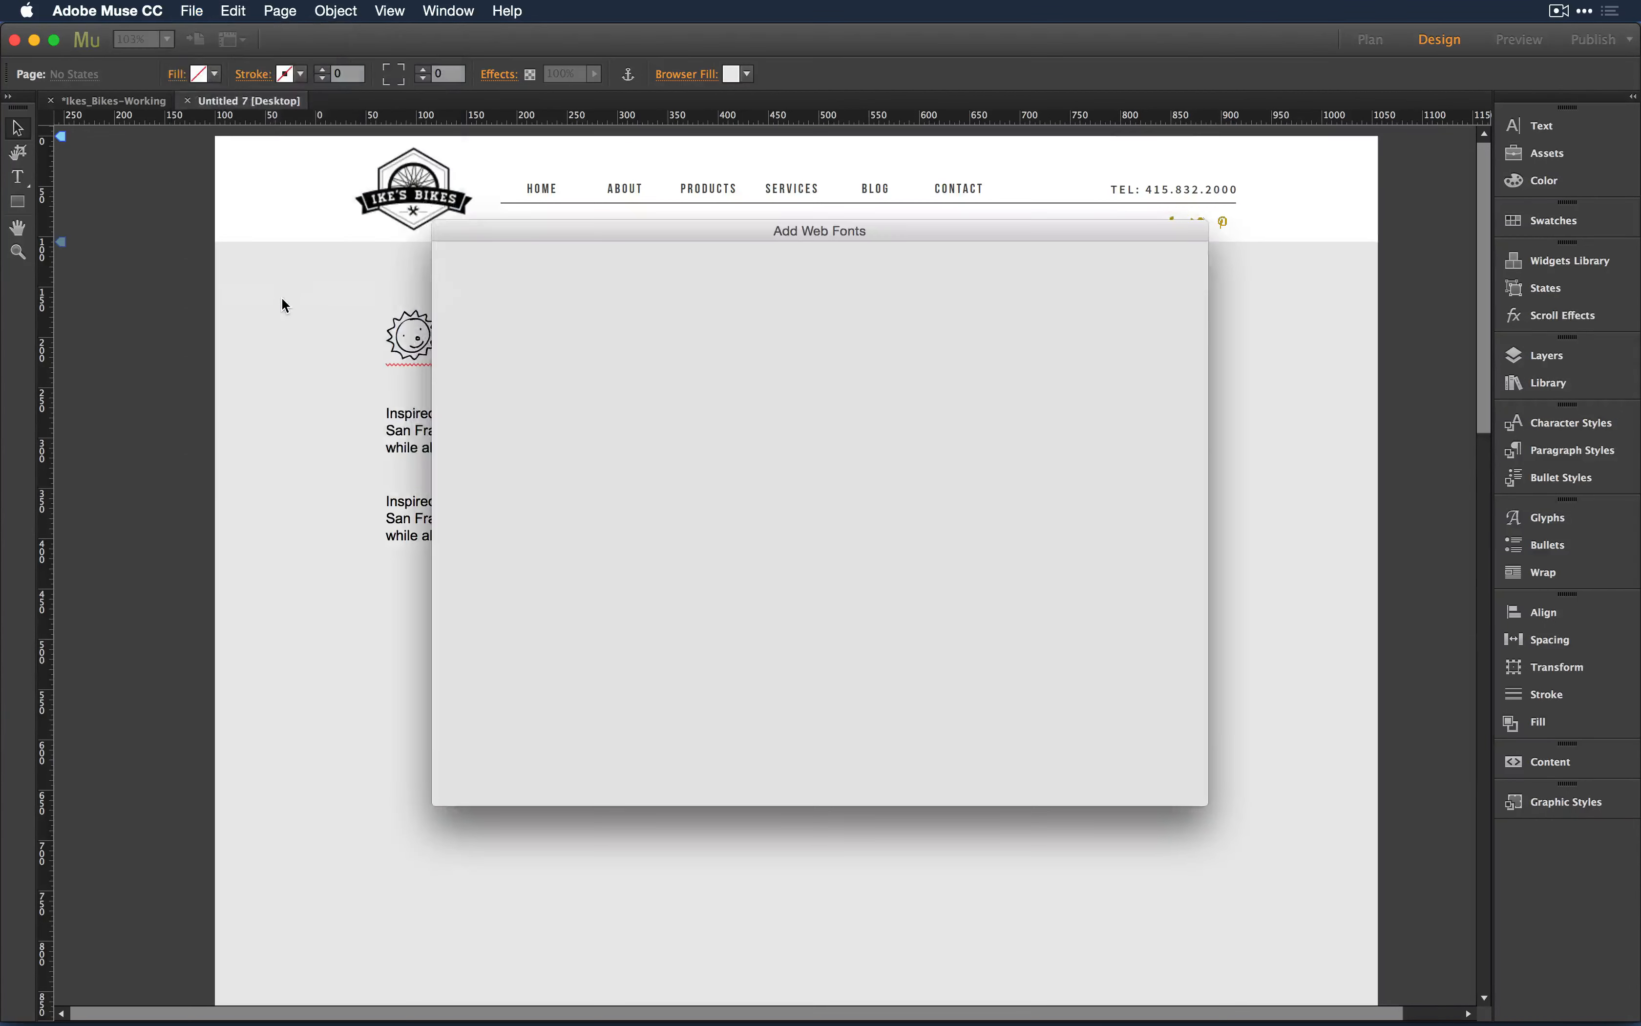
pyautogui.click(710, 272)
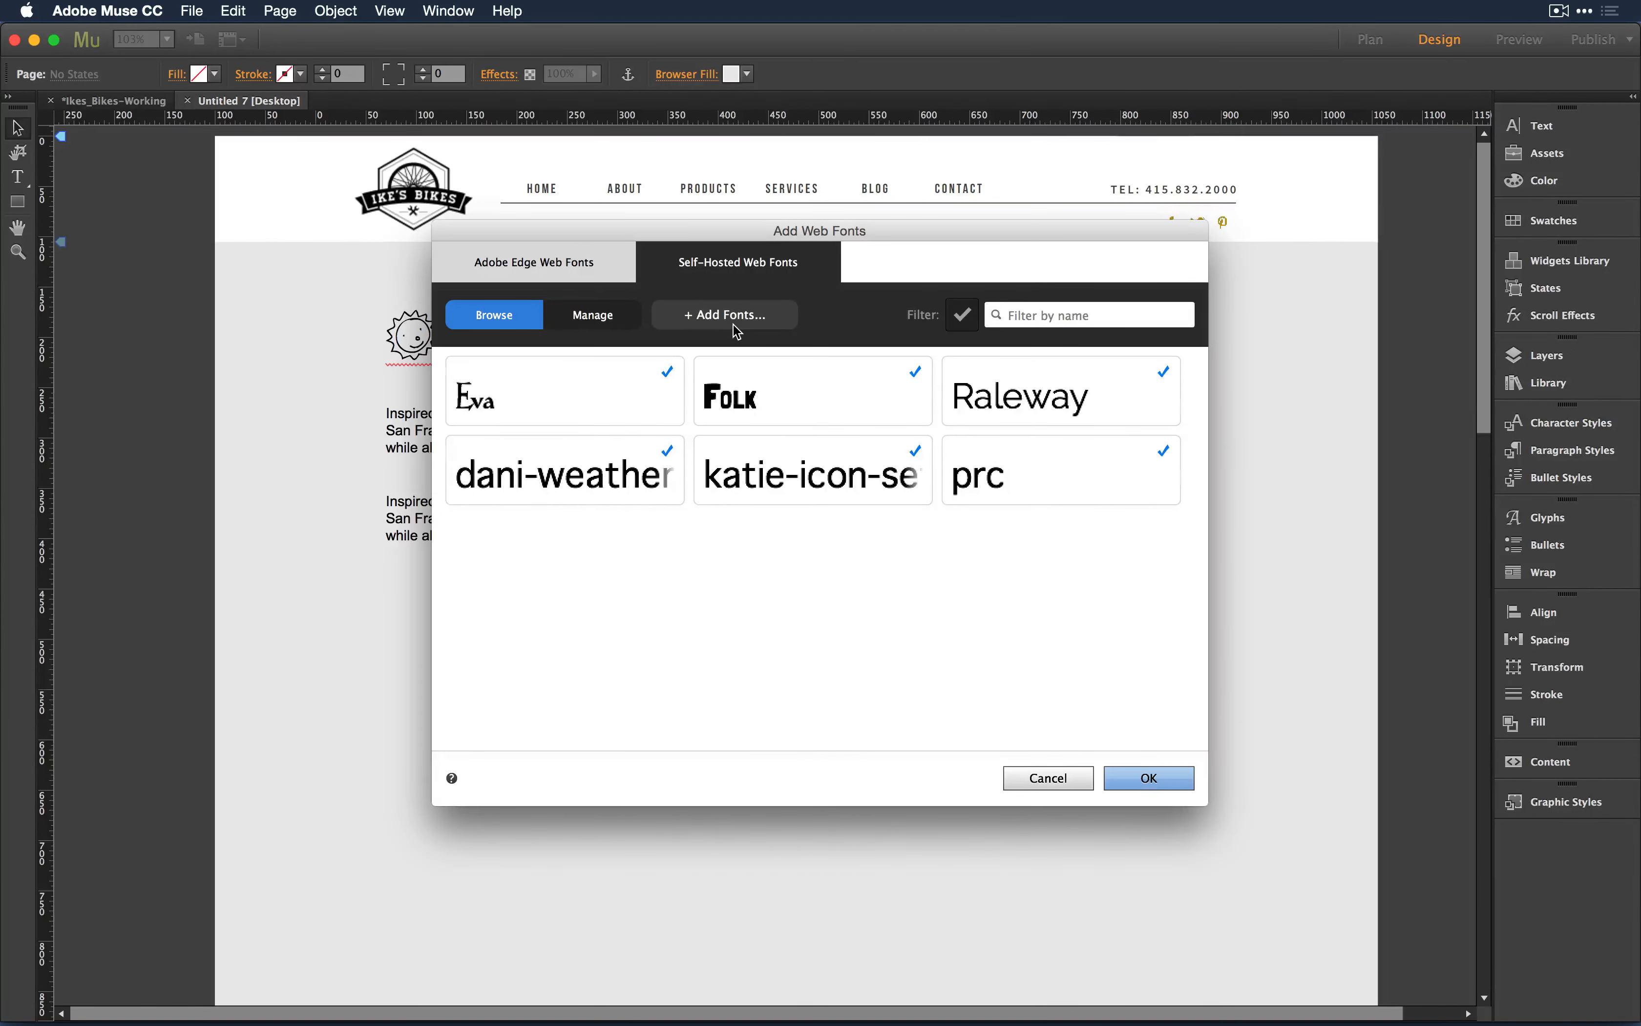
pyautogui.click(1081, 492)
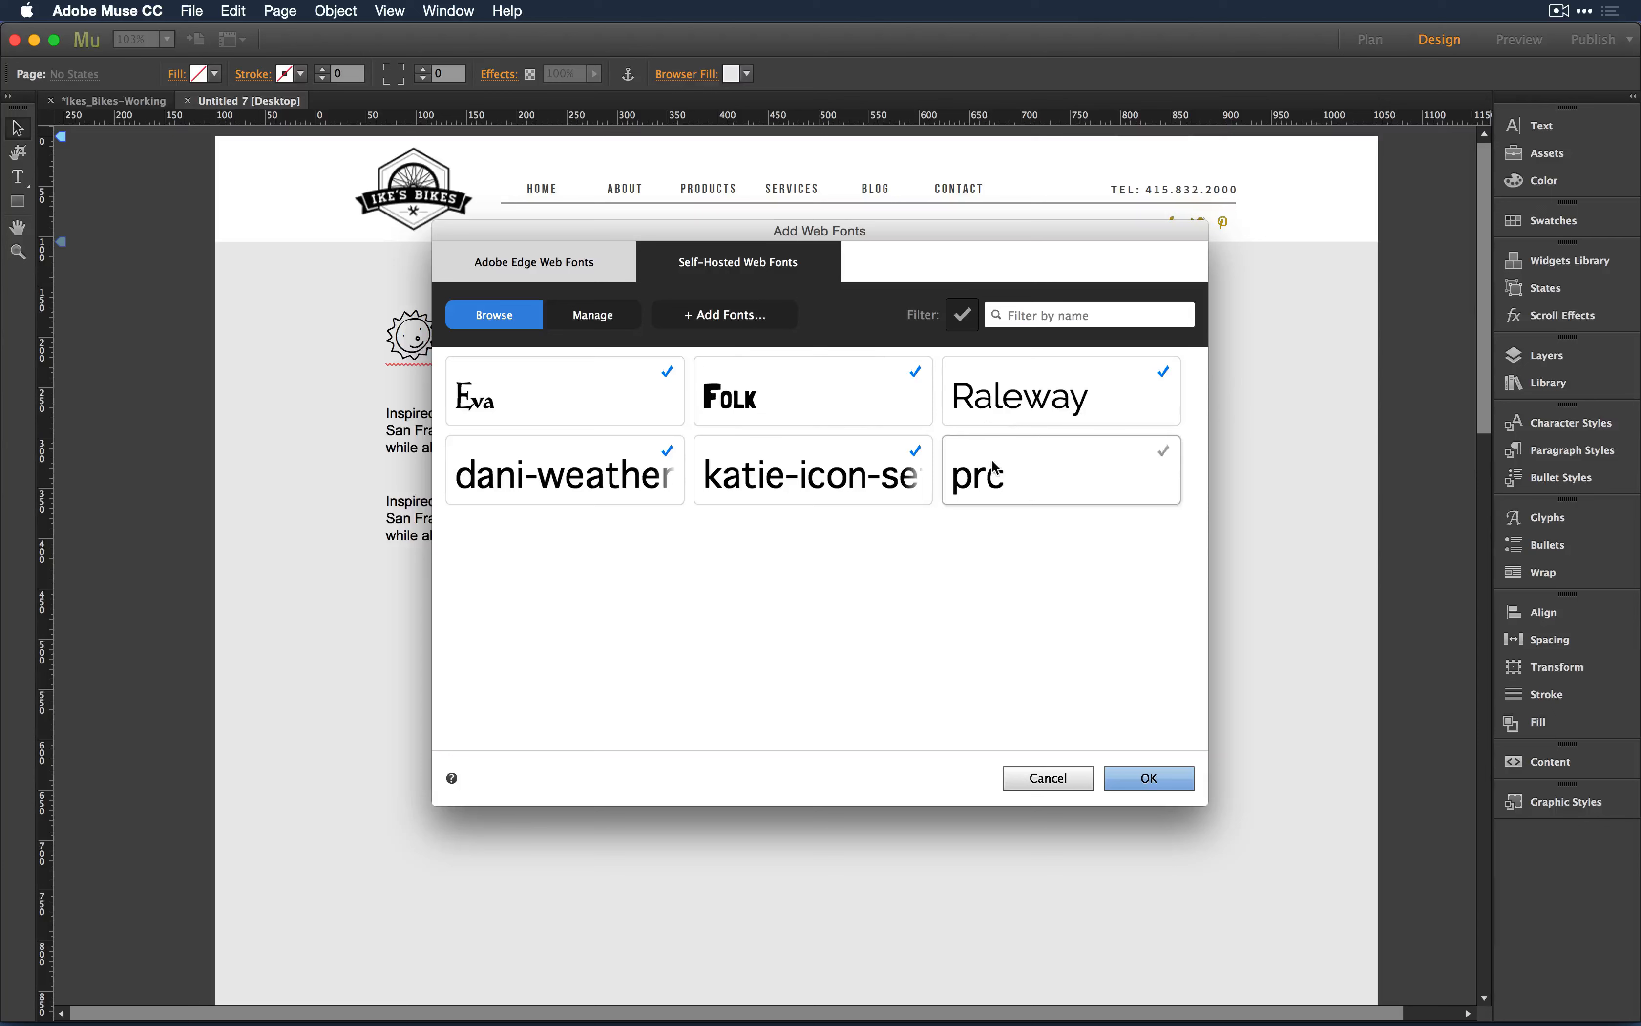
pyautogui.click(1047, 779)
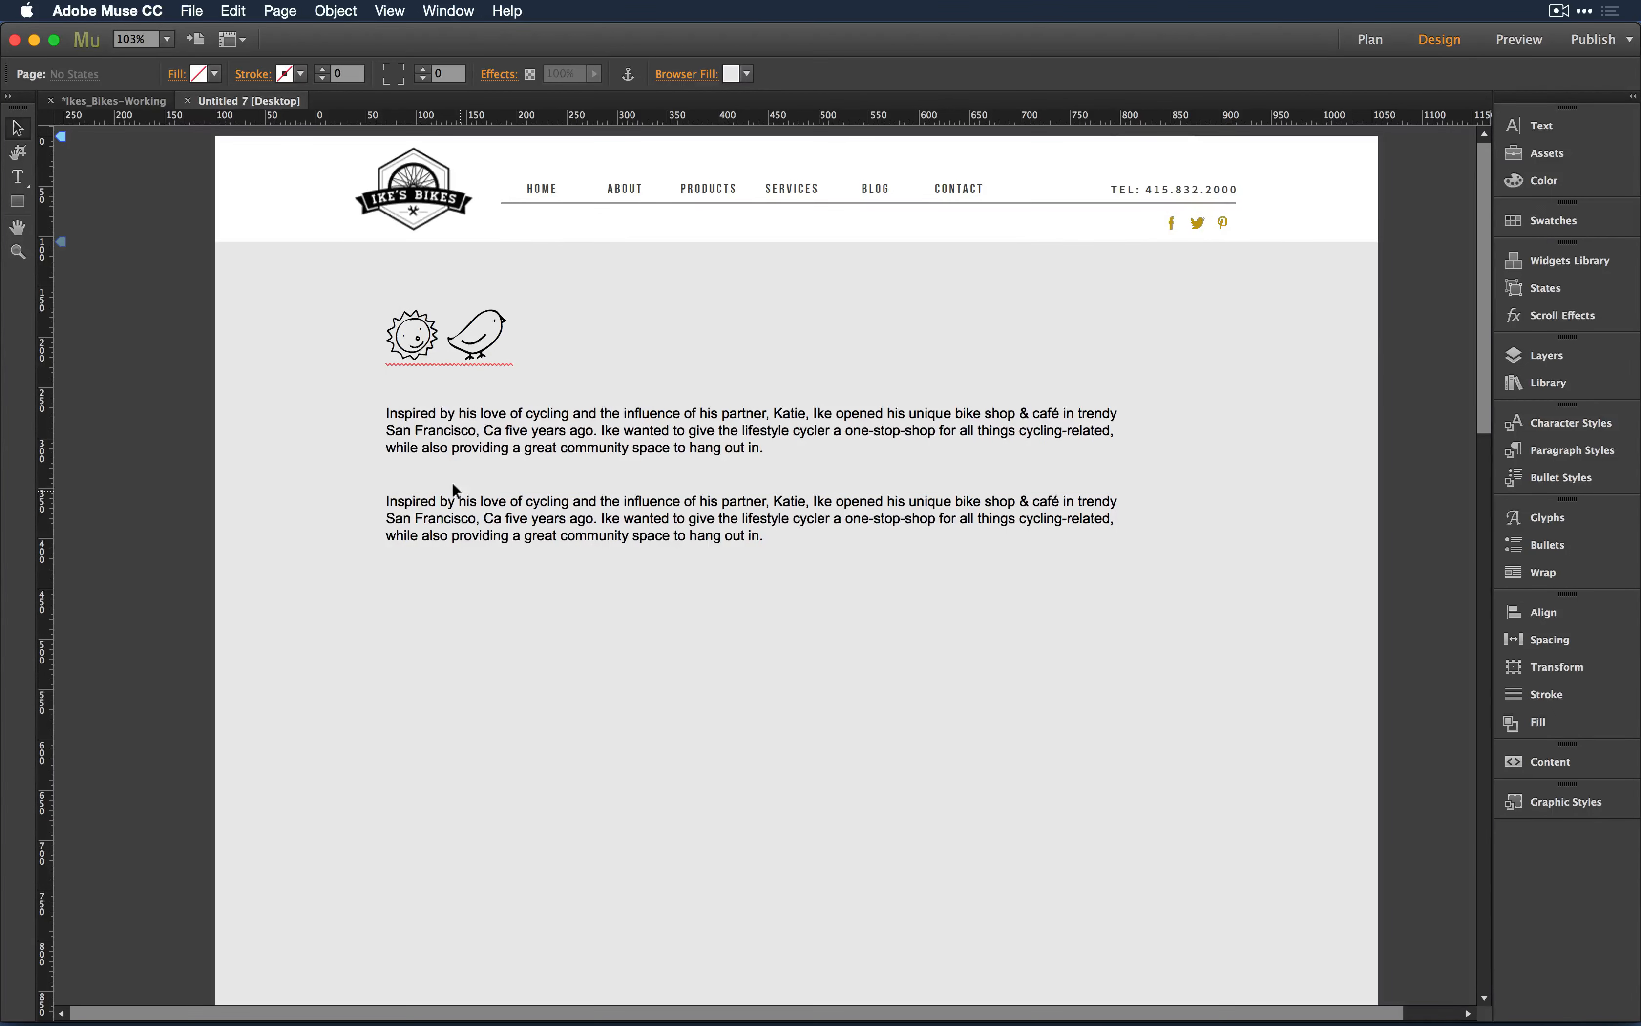
# Step: Move both paragraph text frames right to about X 187, keeping their edges aligned with each other
pyautogui.doubleClick(423, 418)
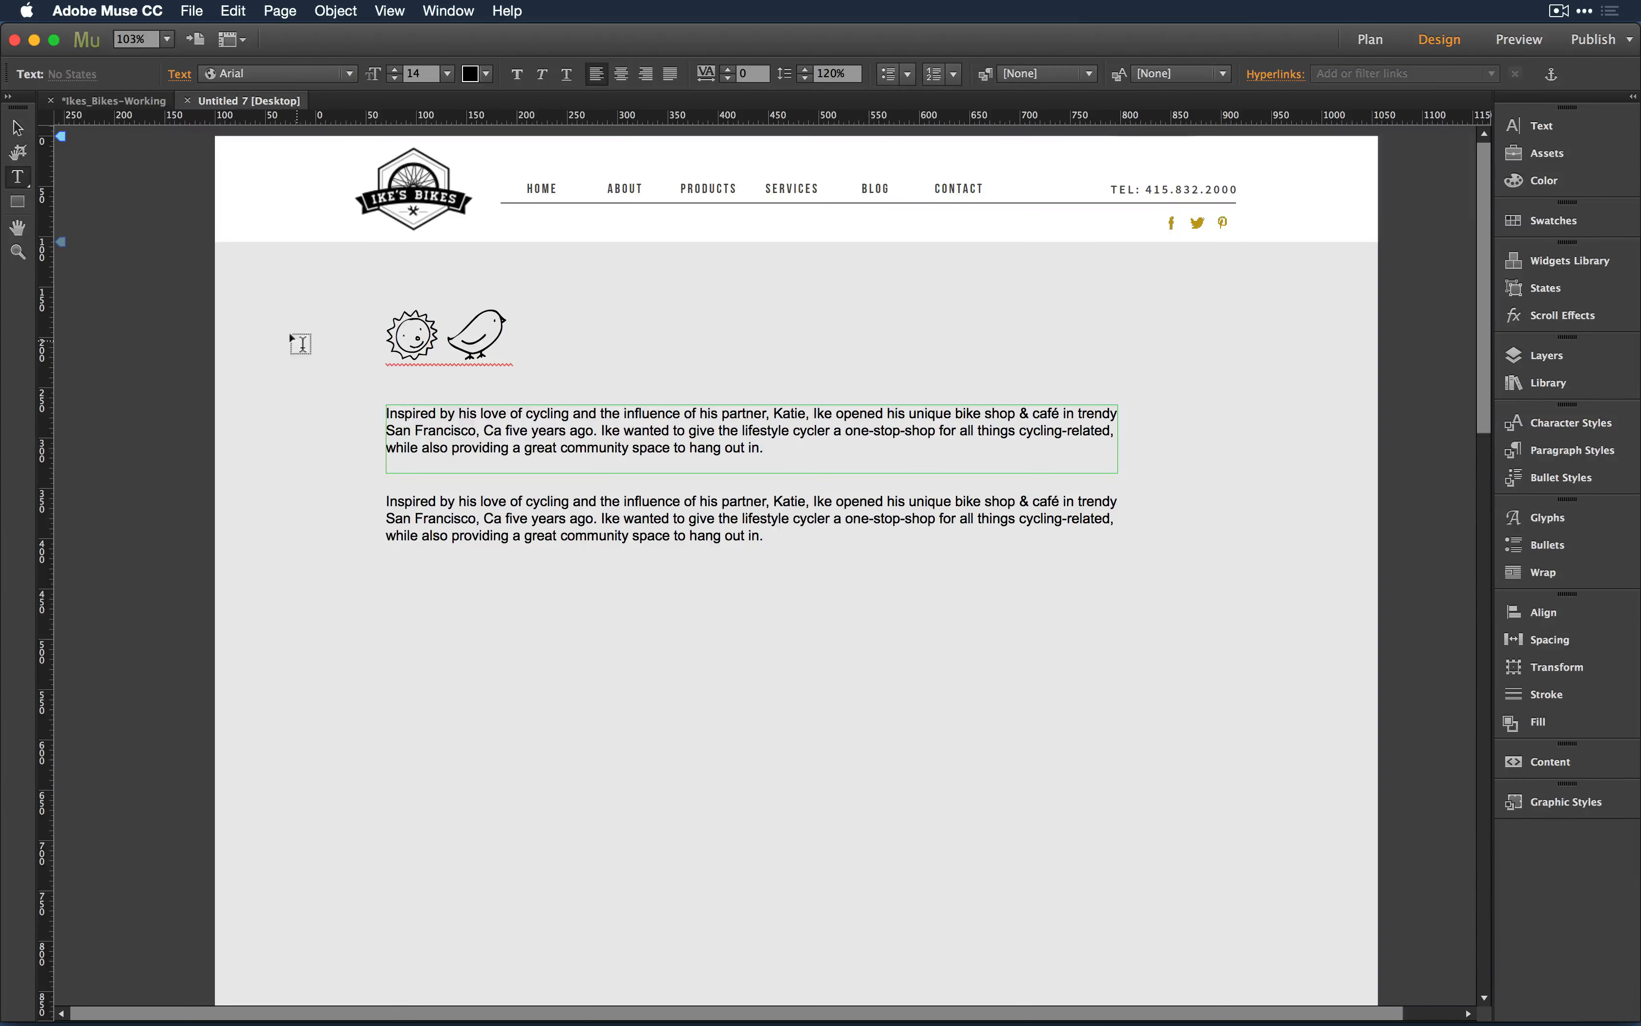
pyautogui.click(16, 129)
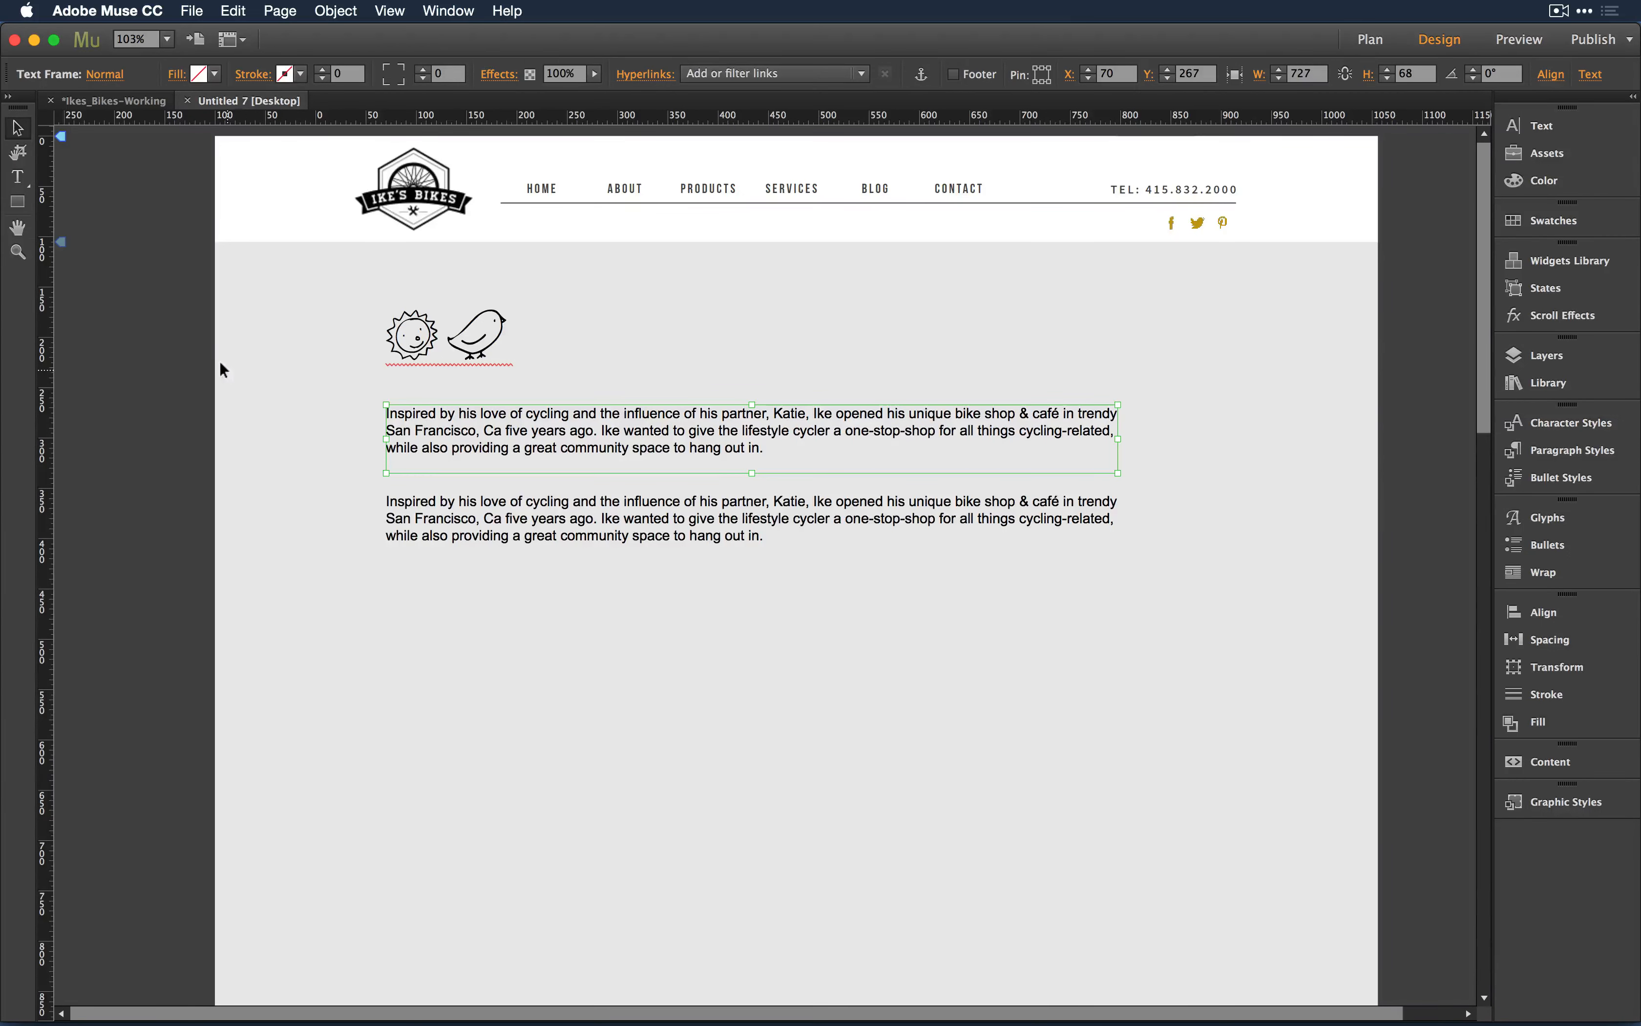
pyautogui.moveTo(492, 430); pyautogui.dragTo(610, 432)
pyautogui.moveTo(444, 502); pyautogui.dragTo(558, 504)
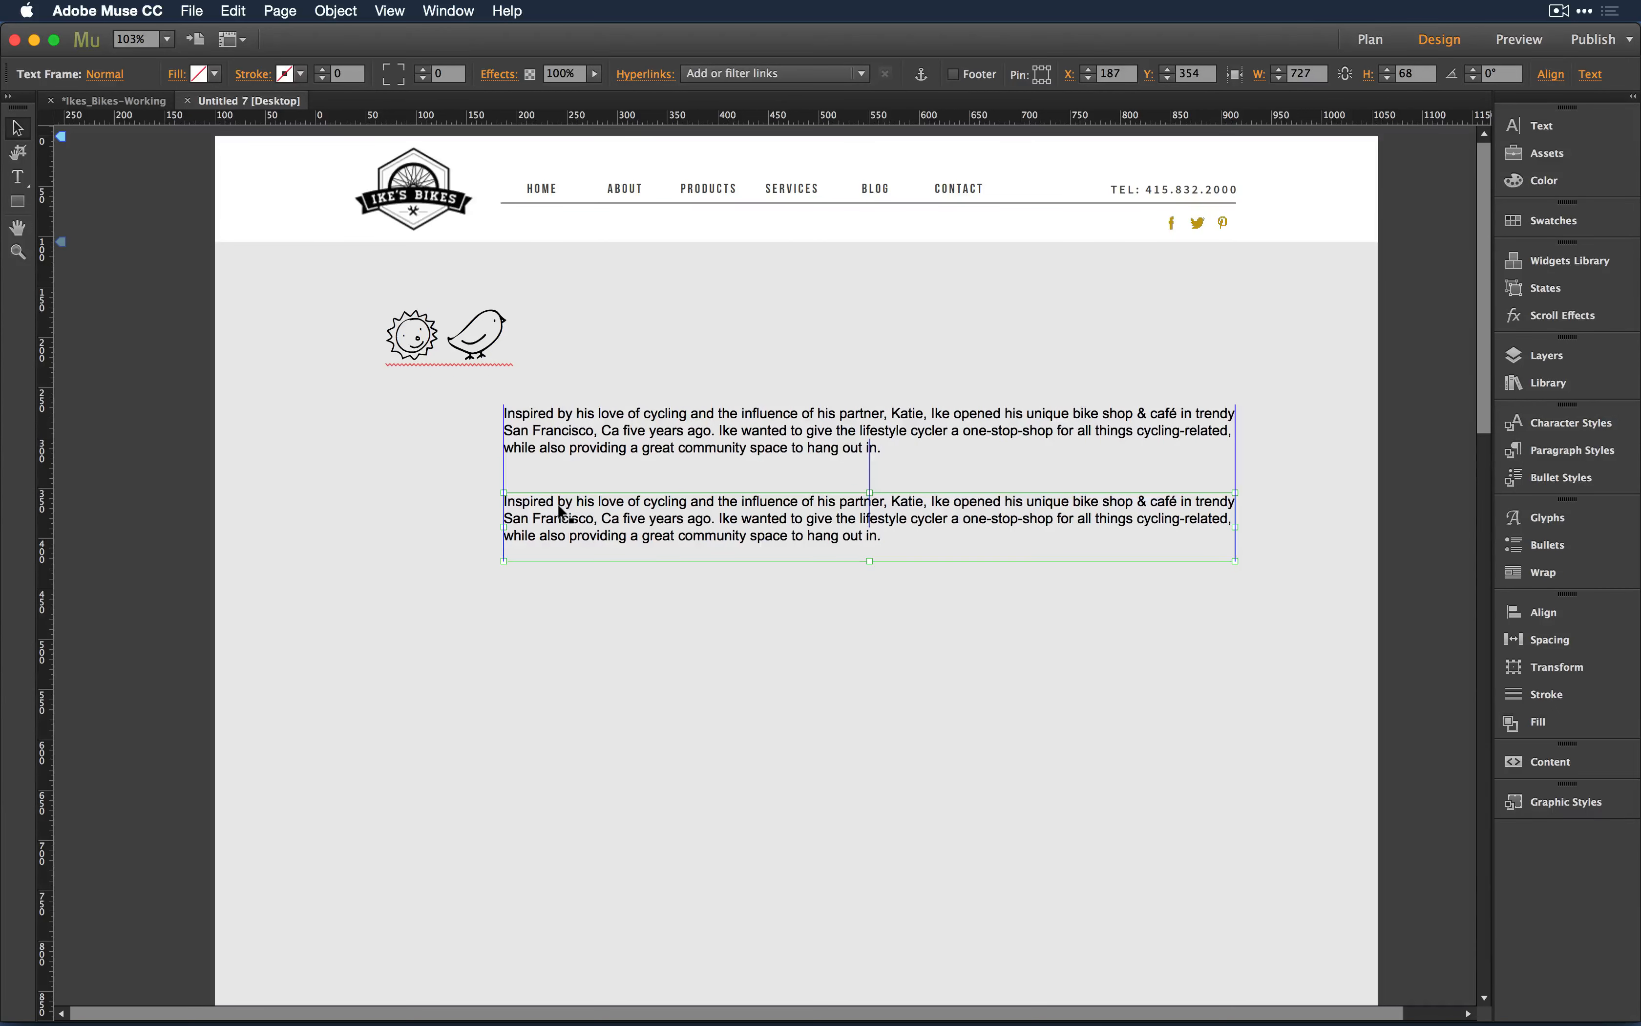
pyautogui.click(377, 607)
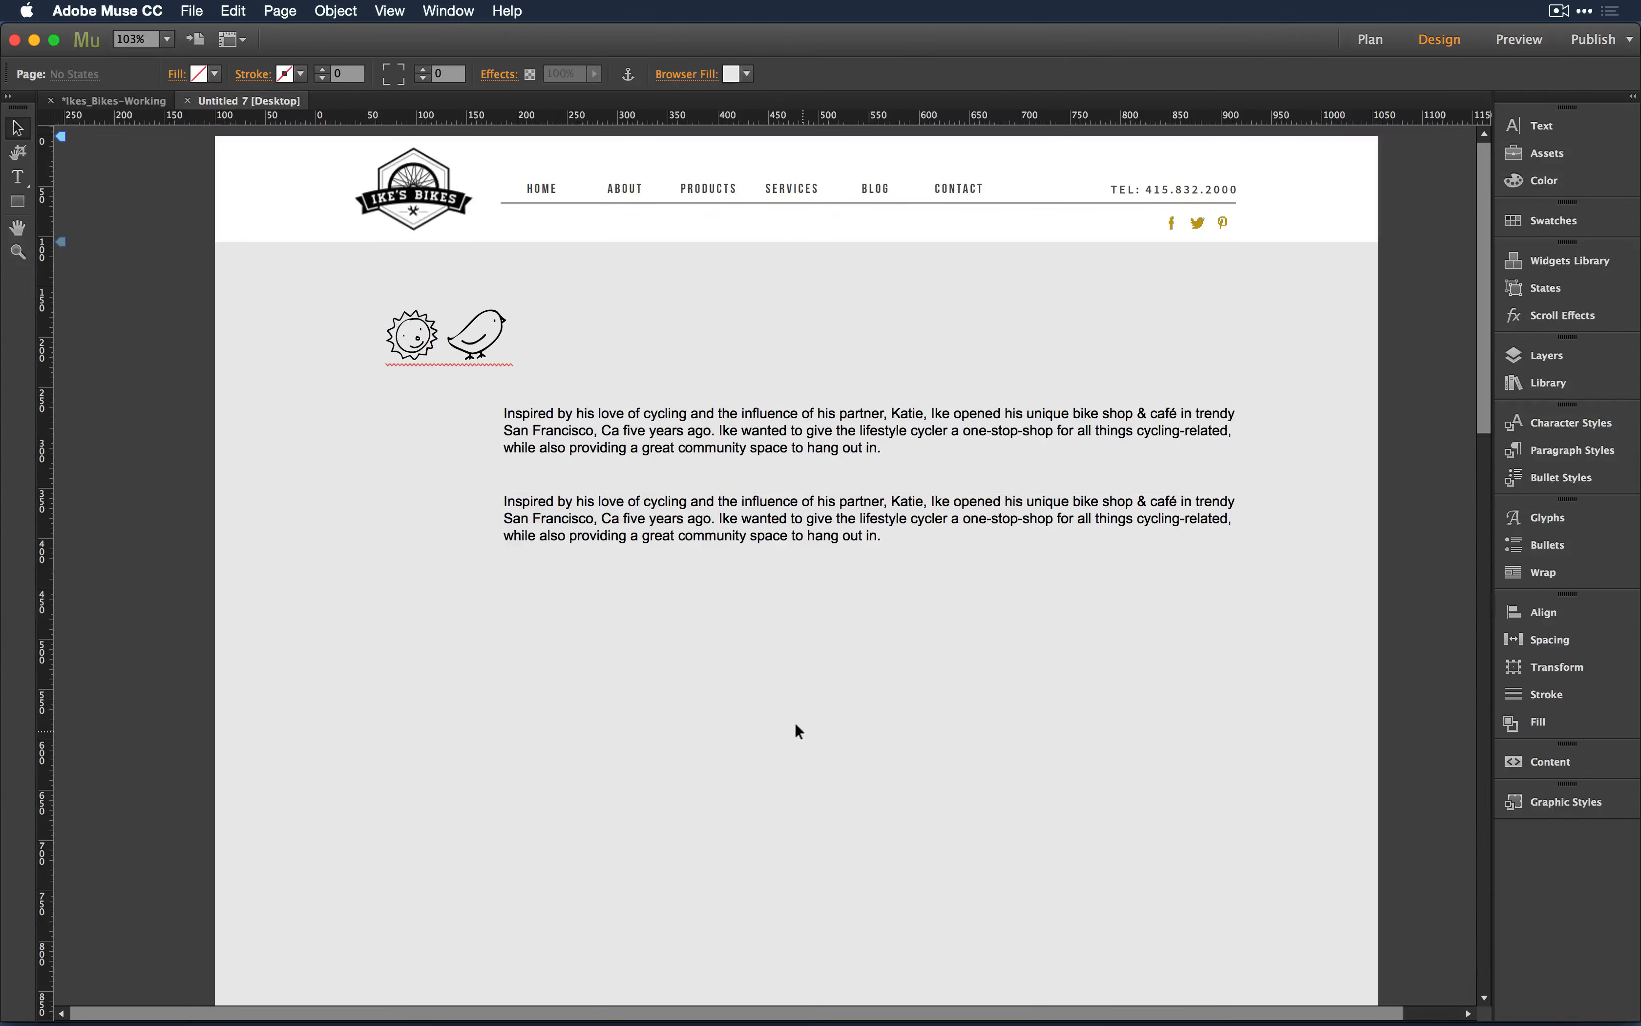
# Step: Show the glyph list and draw a small text frame left of the first paragraph, using the web font prc
pyautogui.click(1525, 516)
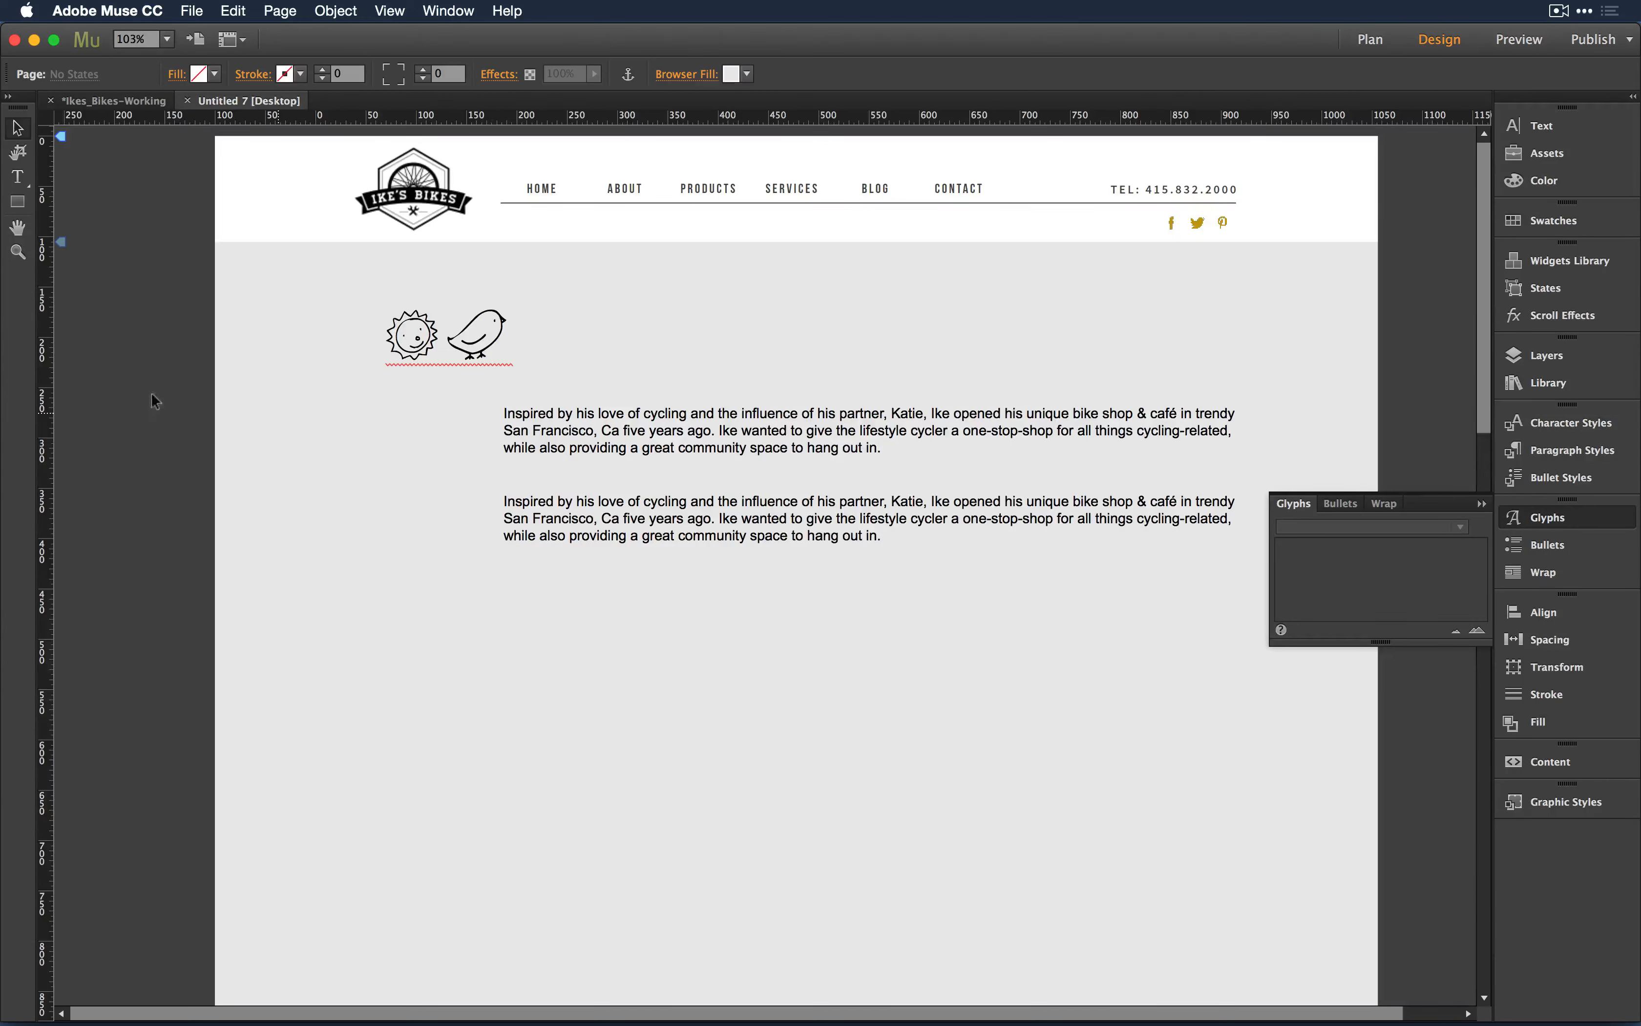
pyautogui.click(17, 176)
pyautogui.moveTo(370, 400); pyautogui.dragTo(451, 459)
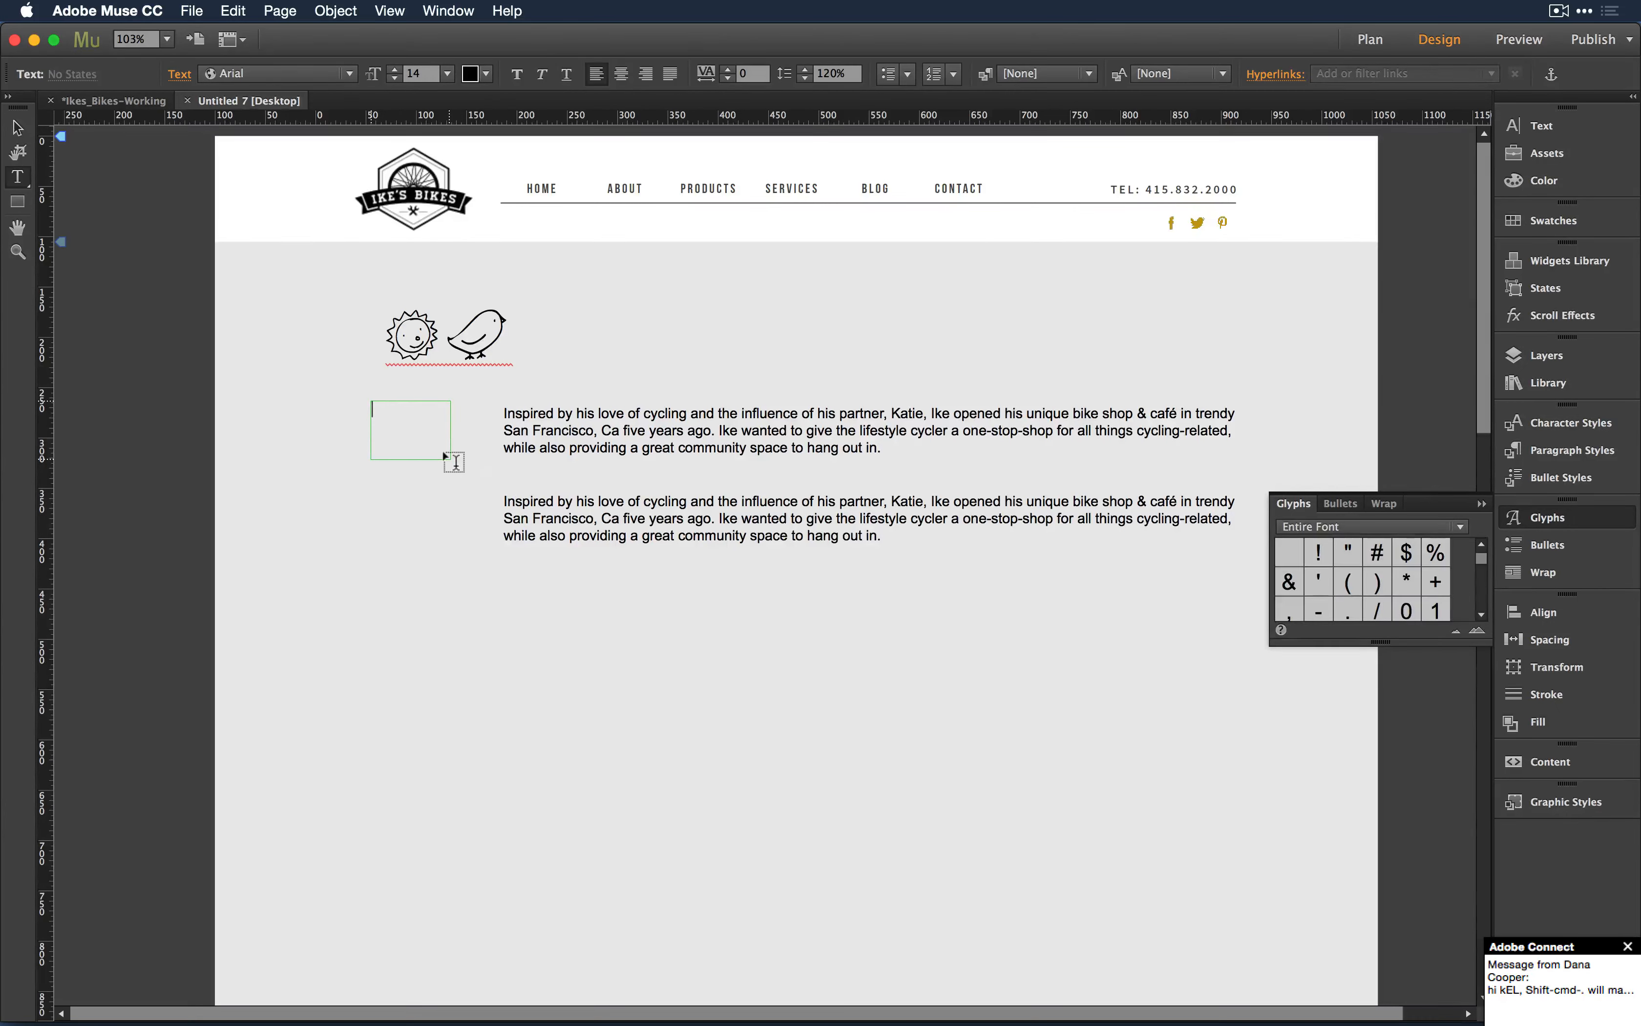
pyautogui.click(283, 72)
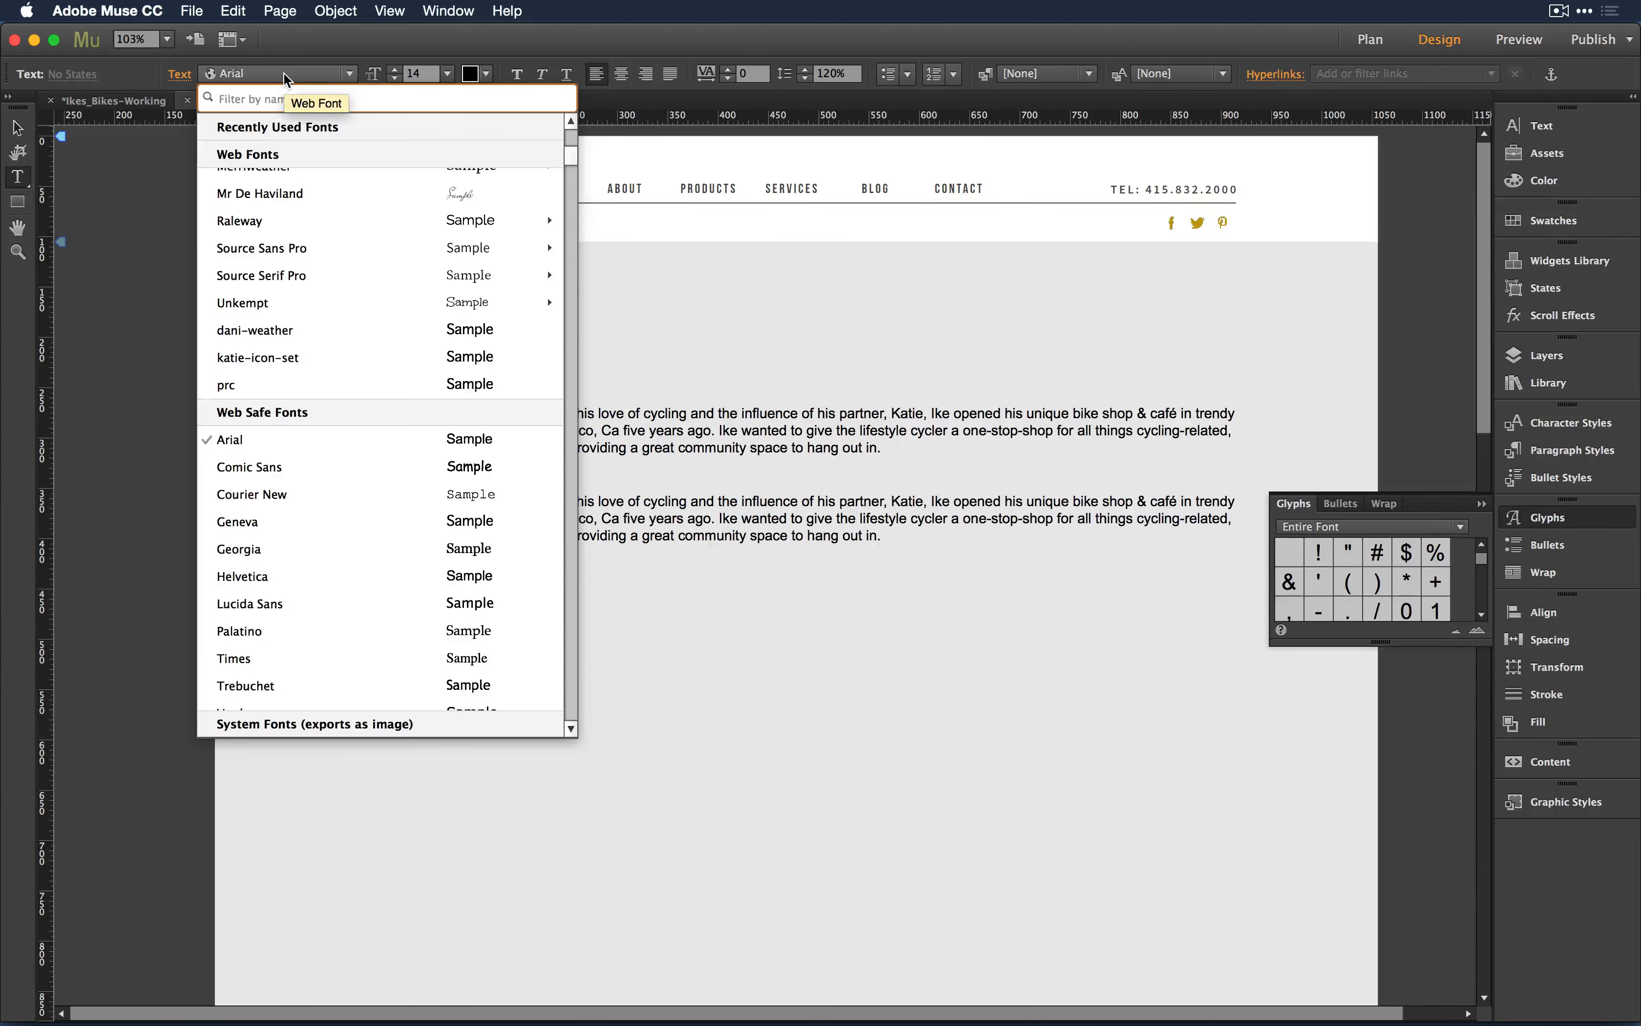
pyautogui.click(251, 390)
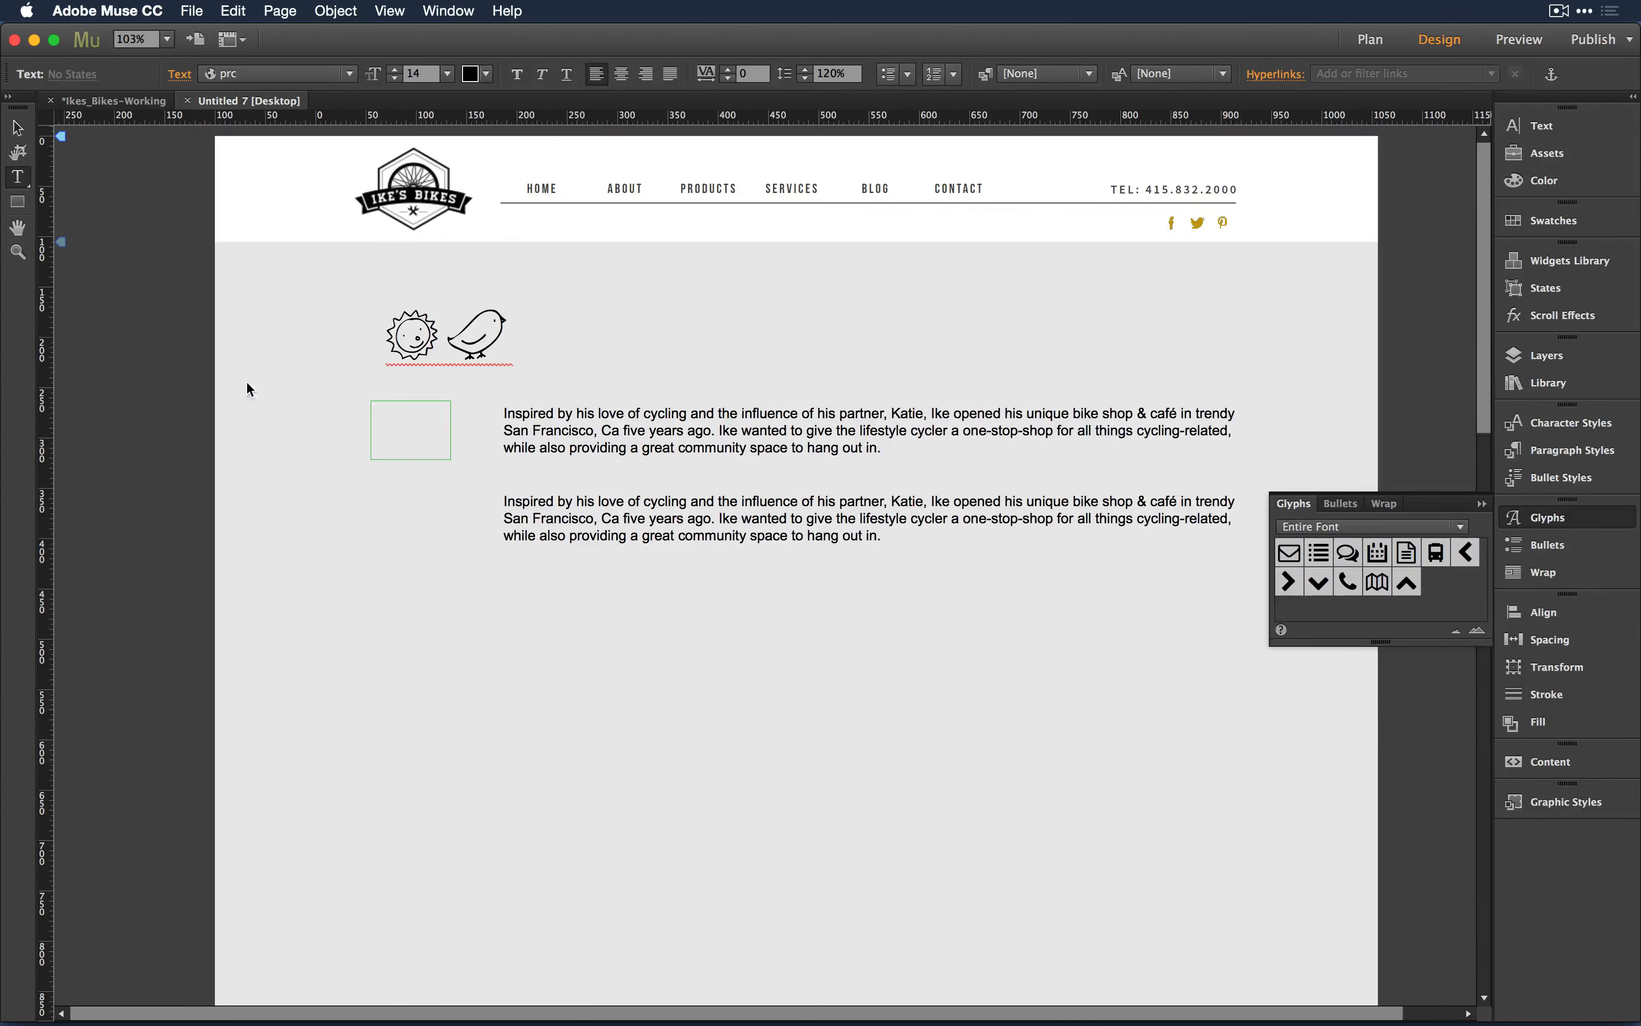
# Step: Enlarge the glyph previews and their display area, and insert the folded map glyph (U+E80A) into the small text frame
pyautogui.click(1480, 633)
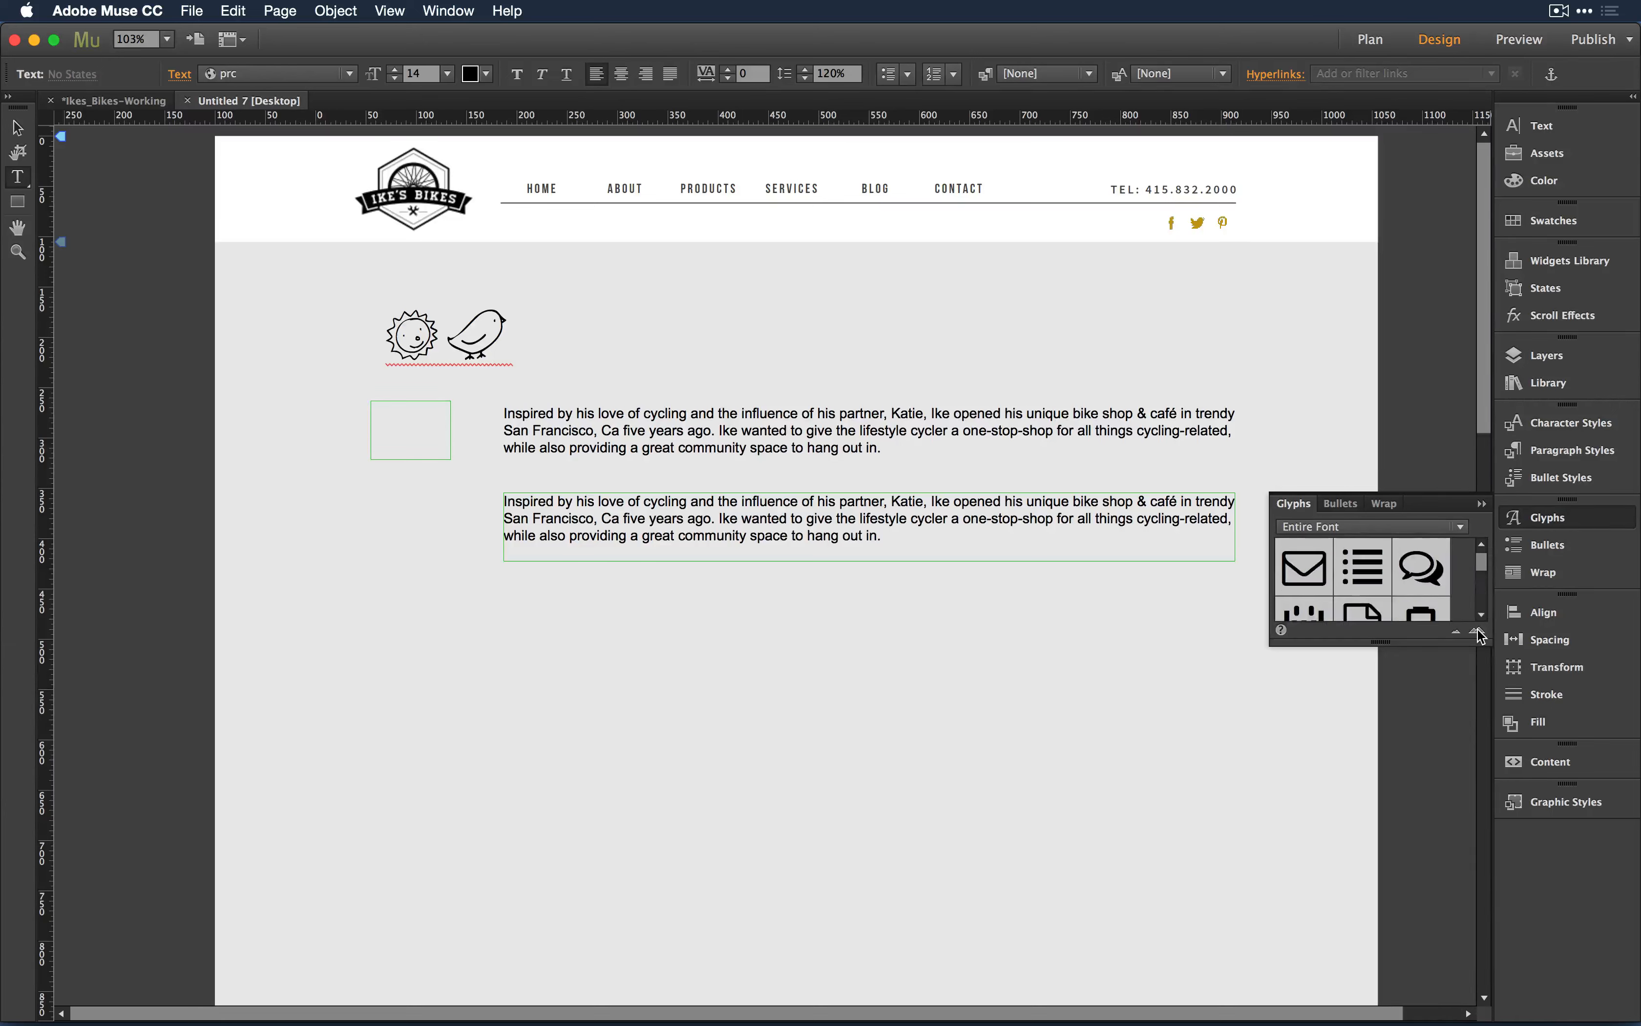
pyautogui.moveTo(1392, 642); pyautogui.dragTo(1390, 947)
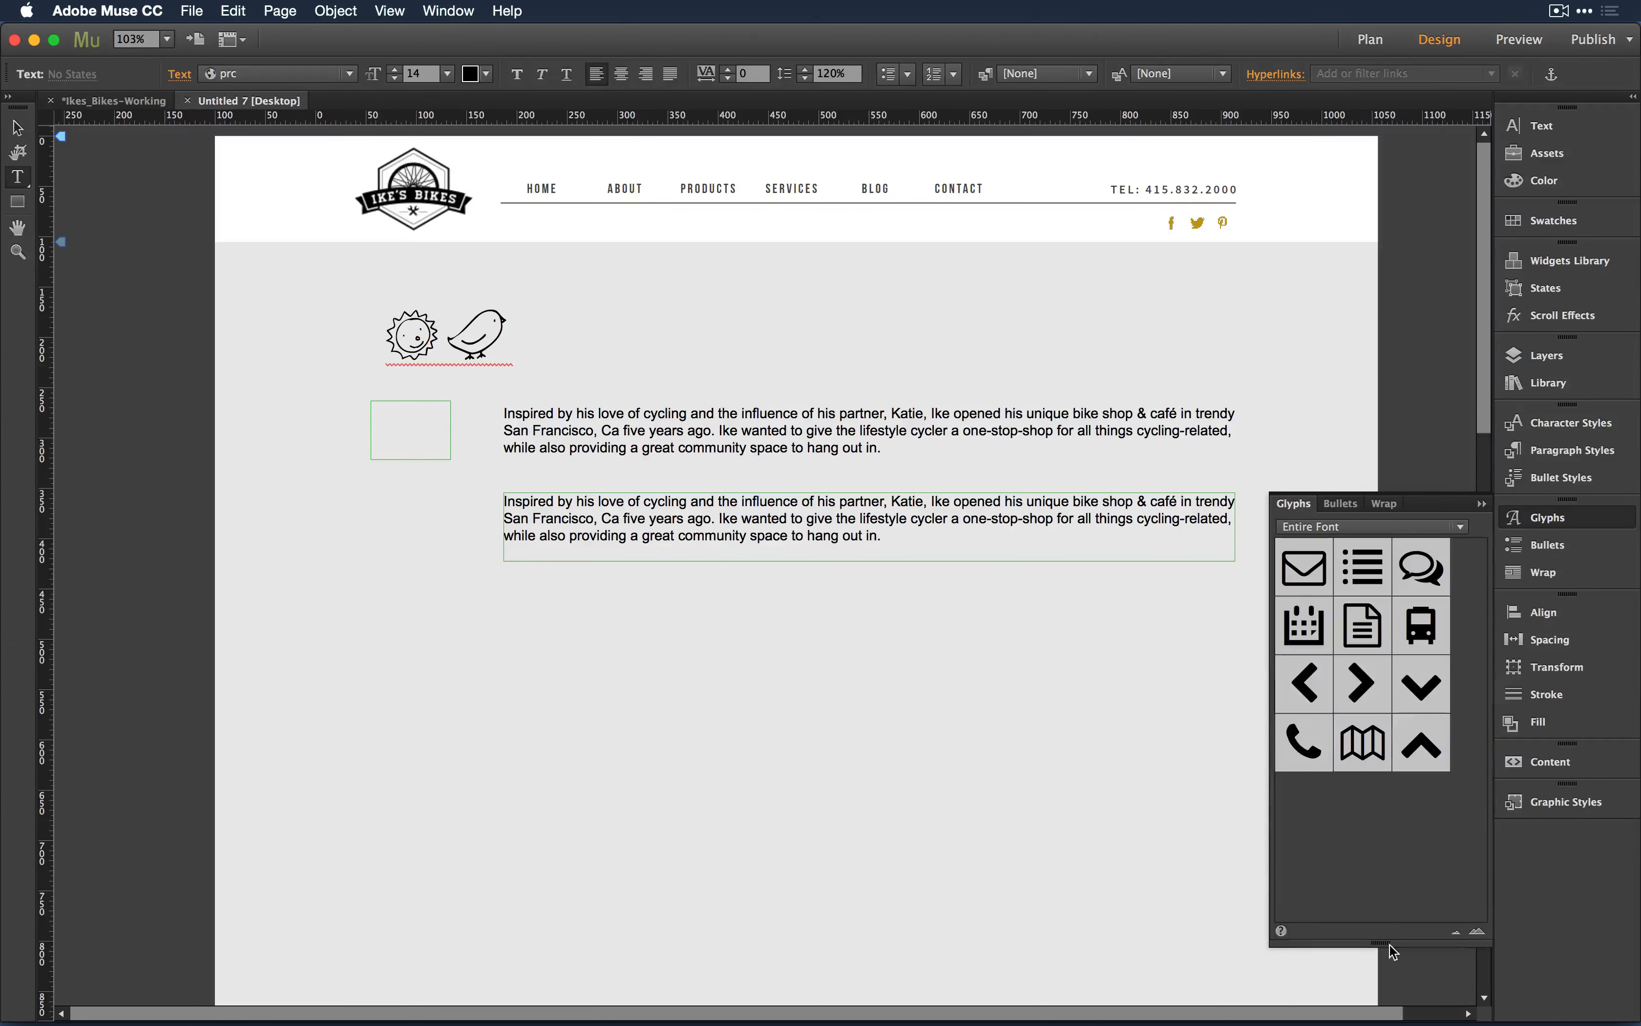
pyautogui.doubleClick(1363, 743)
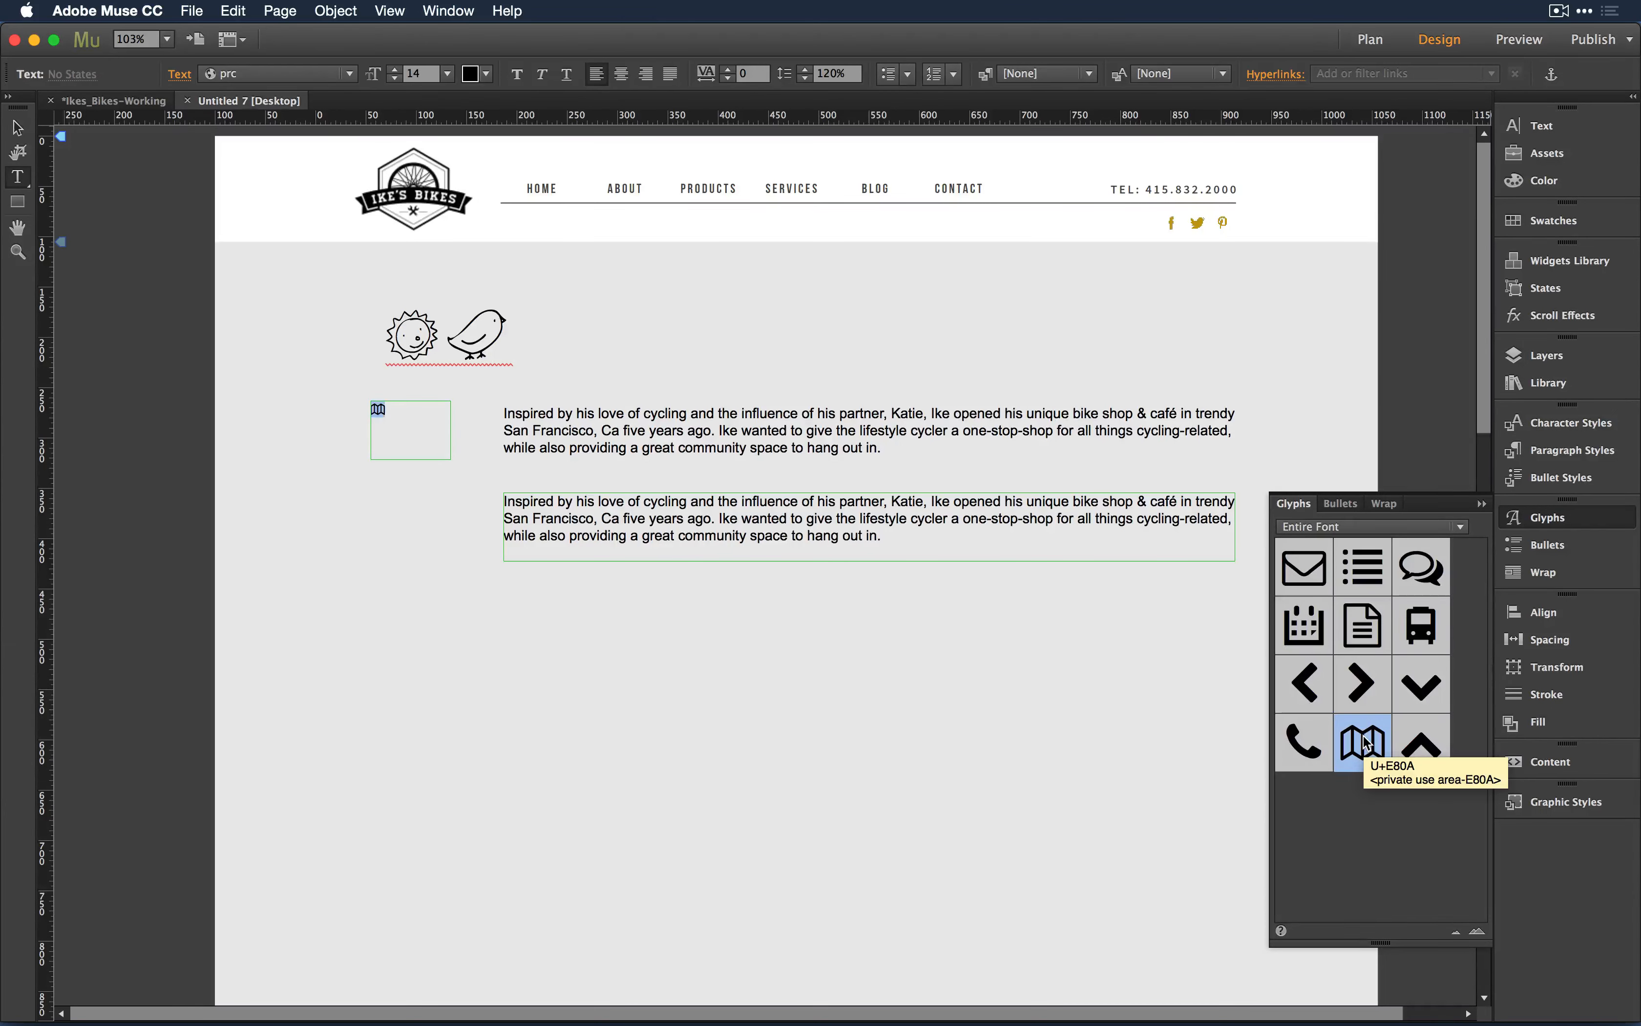
# Step: Increase the map icon's font size to 52
pyautogui.press('shift+super+period')
pyautogui.press('shift+super+period')
pyautogui.press('shift+super+period')
pyautogui.press('shift+super+period')
pyautogui.press('shift+super+period')
pyautogui.press('shift+super+period')
pyautogui.press('shift+super+period')
pyautogui.press('shift+super+period')
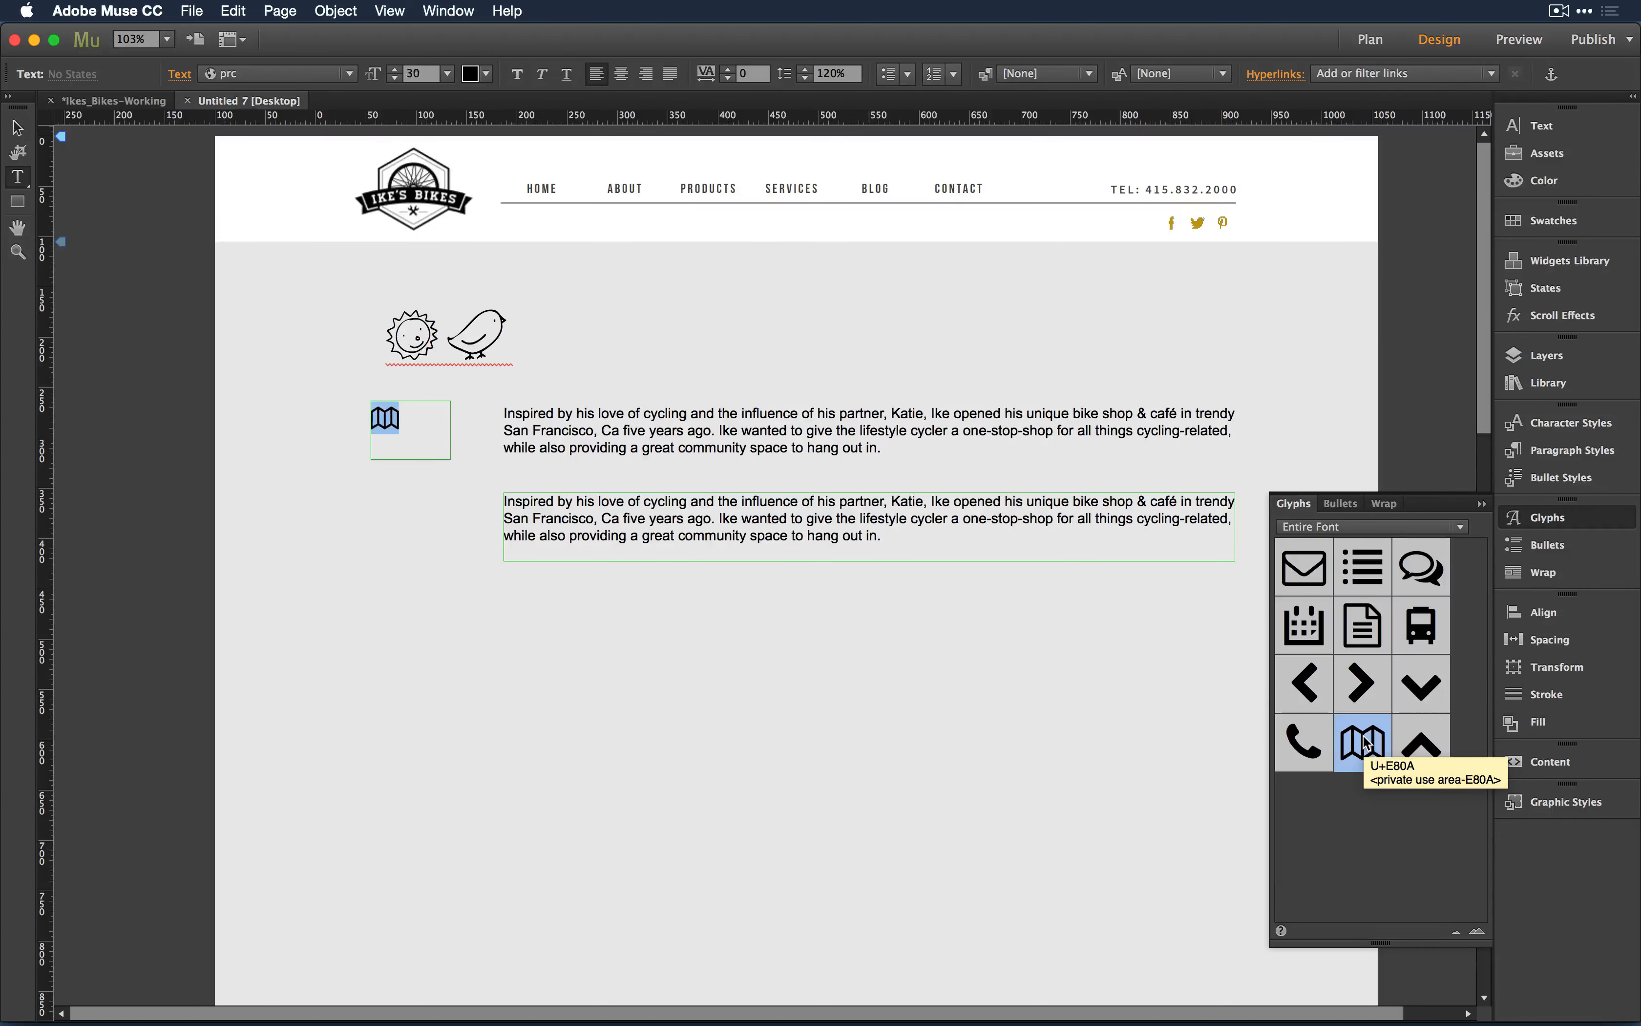
pyautogui.press('shift+super+period')
pyautogui.press('shift+super+period')
pyautogui.press('shift+super+period')
pyautogui.press('shift+super+period')
pyautogui.press('shift+super+period')
pyautogui.press('shift+super+period')
pyautogui.press('shift+super+period')
pyautogui.press('shift+super+period')
pyautogui.press('shift+super+period')
pyautogui.press('shift+super+period')
pyautogui.press('shift+super+period')
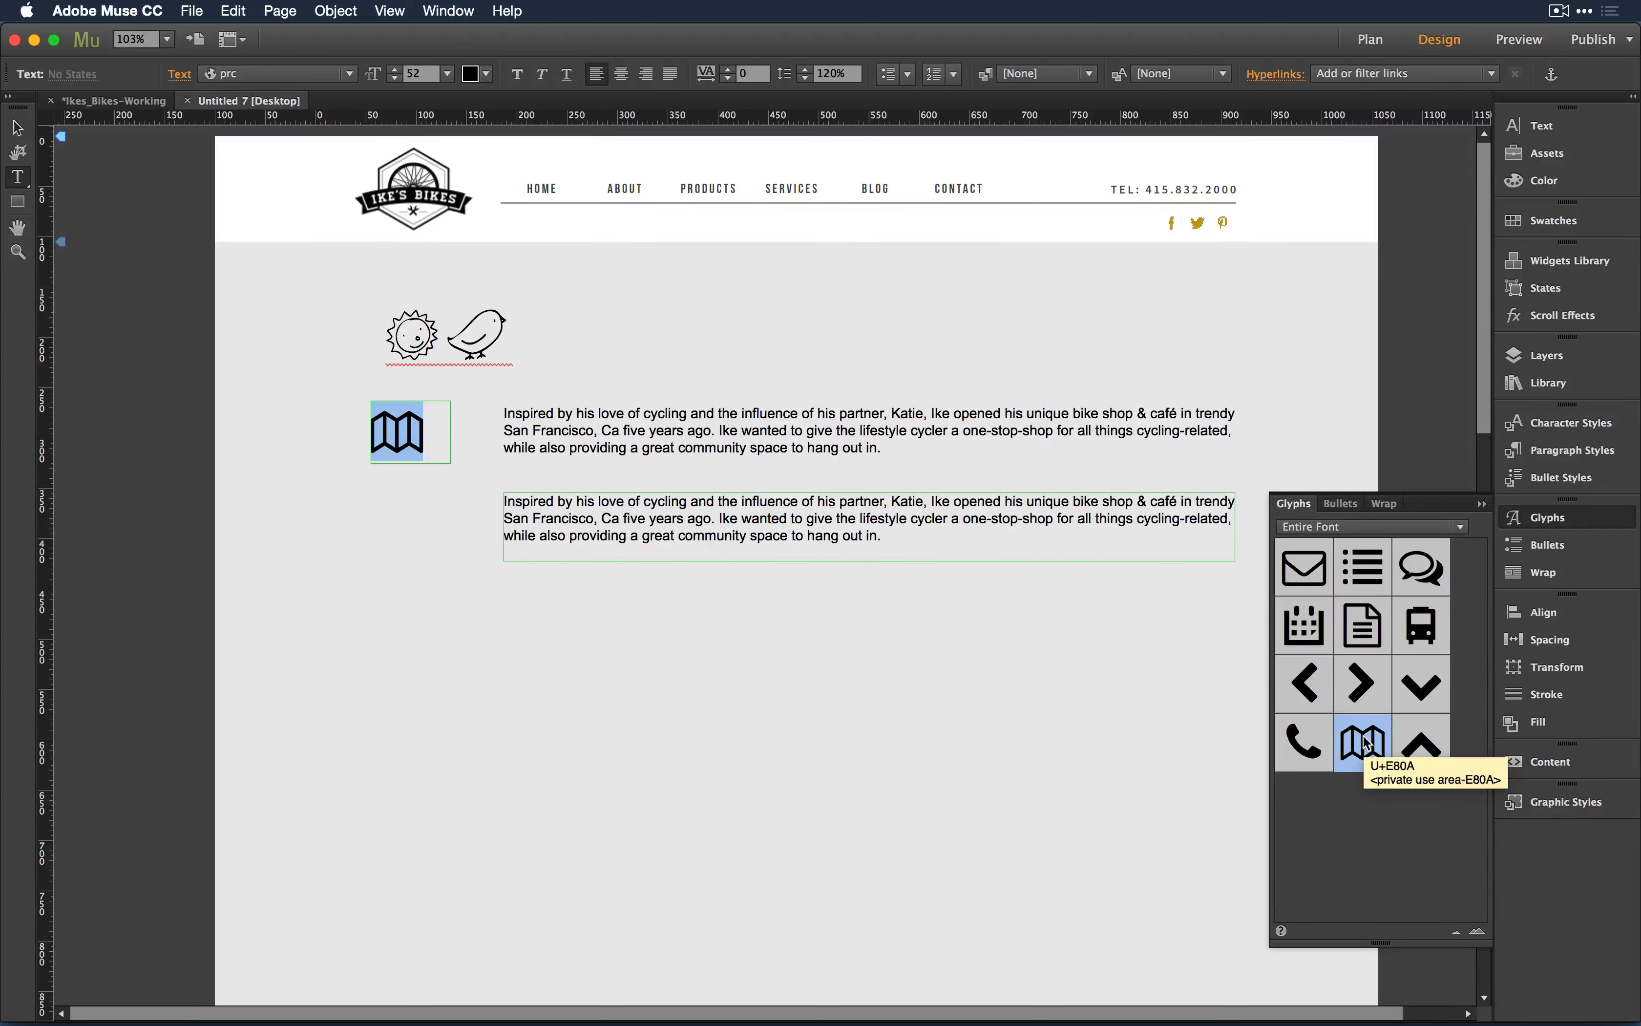
# Step: Move the map icon's text frame right to X 70, Y 267, aligning its left edge with the sun and bird frame
pyautogui.click(18, 134)
pyautogui.click(292, 399)
pyautogui.moveTo(396, 437); pyautogui.dragTo(410, 439)
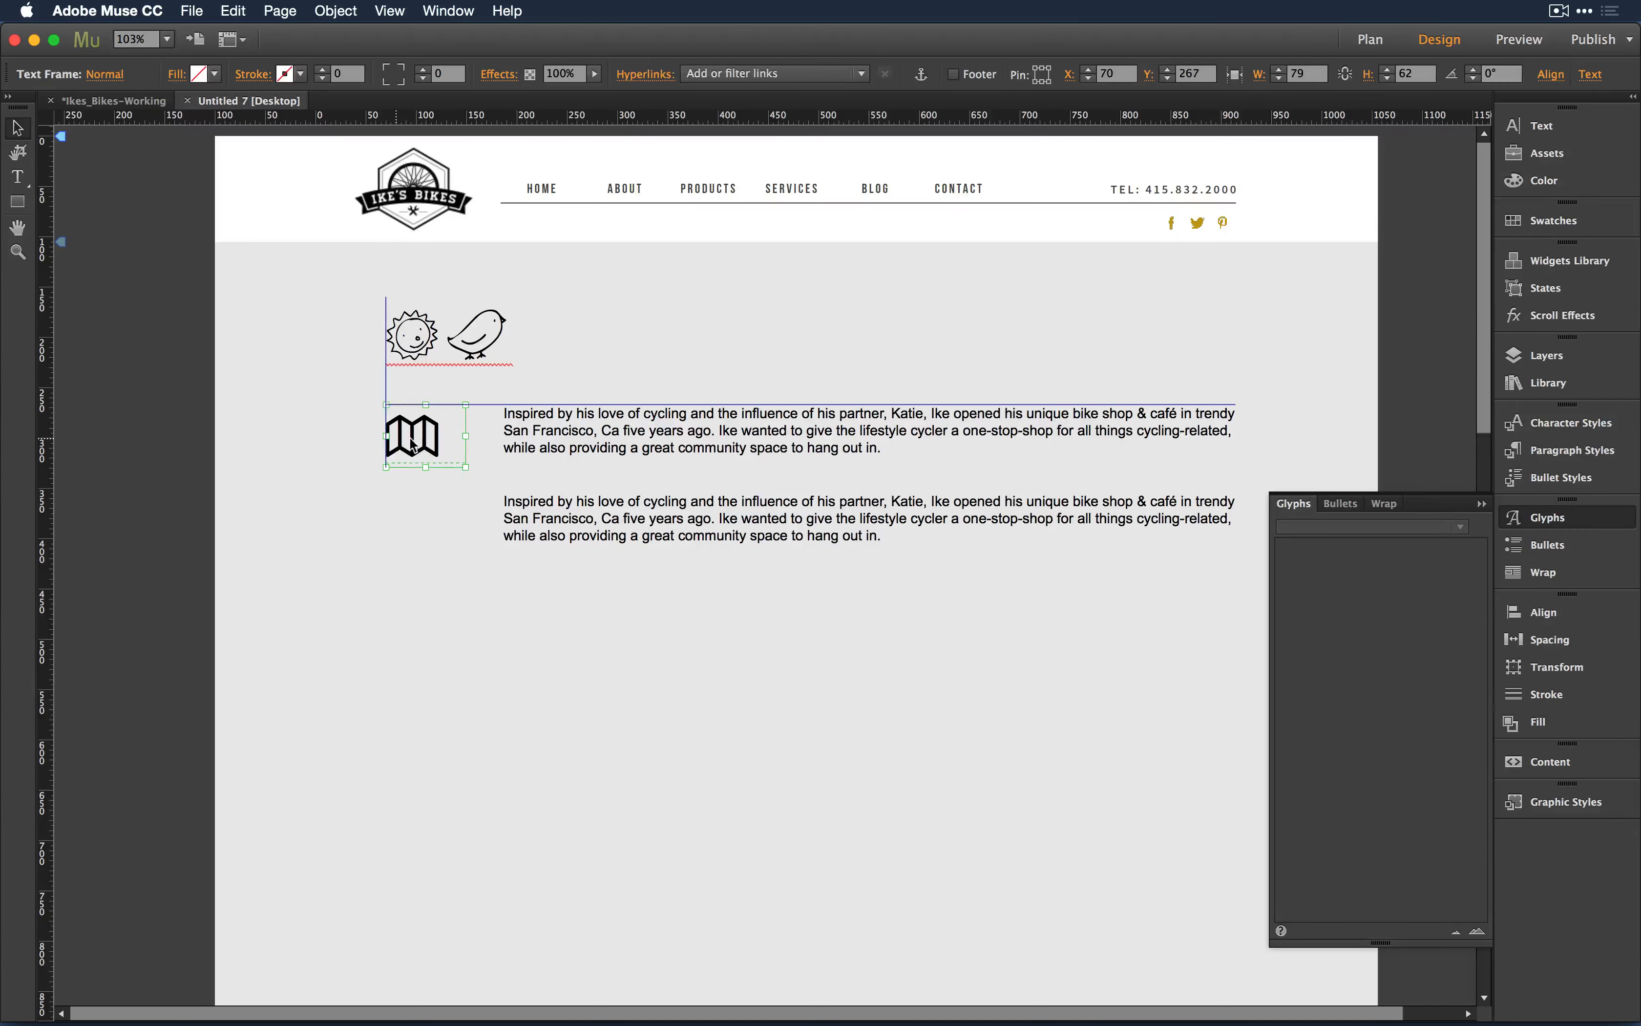
# Step: Colour the map icon light blue (#29AEE3) and return to the Selection tool
pyautogui.doubleClick(412, 444)
pyautogui.click(473, 73)
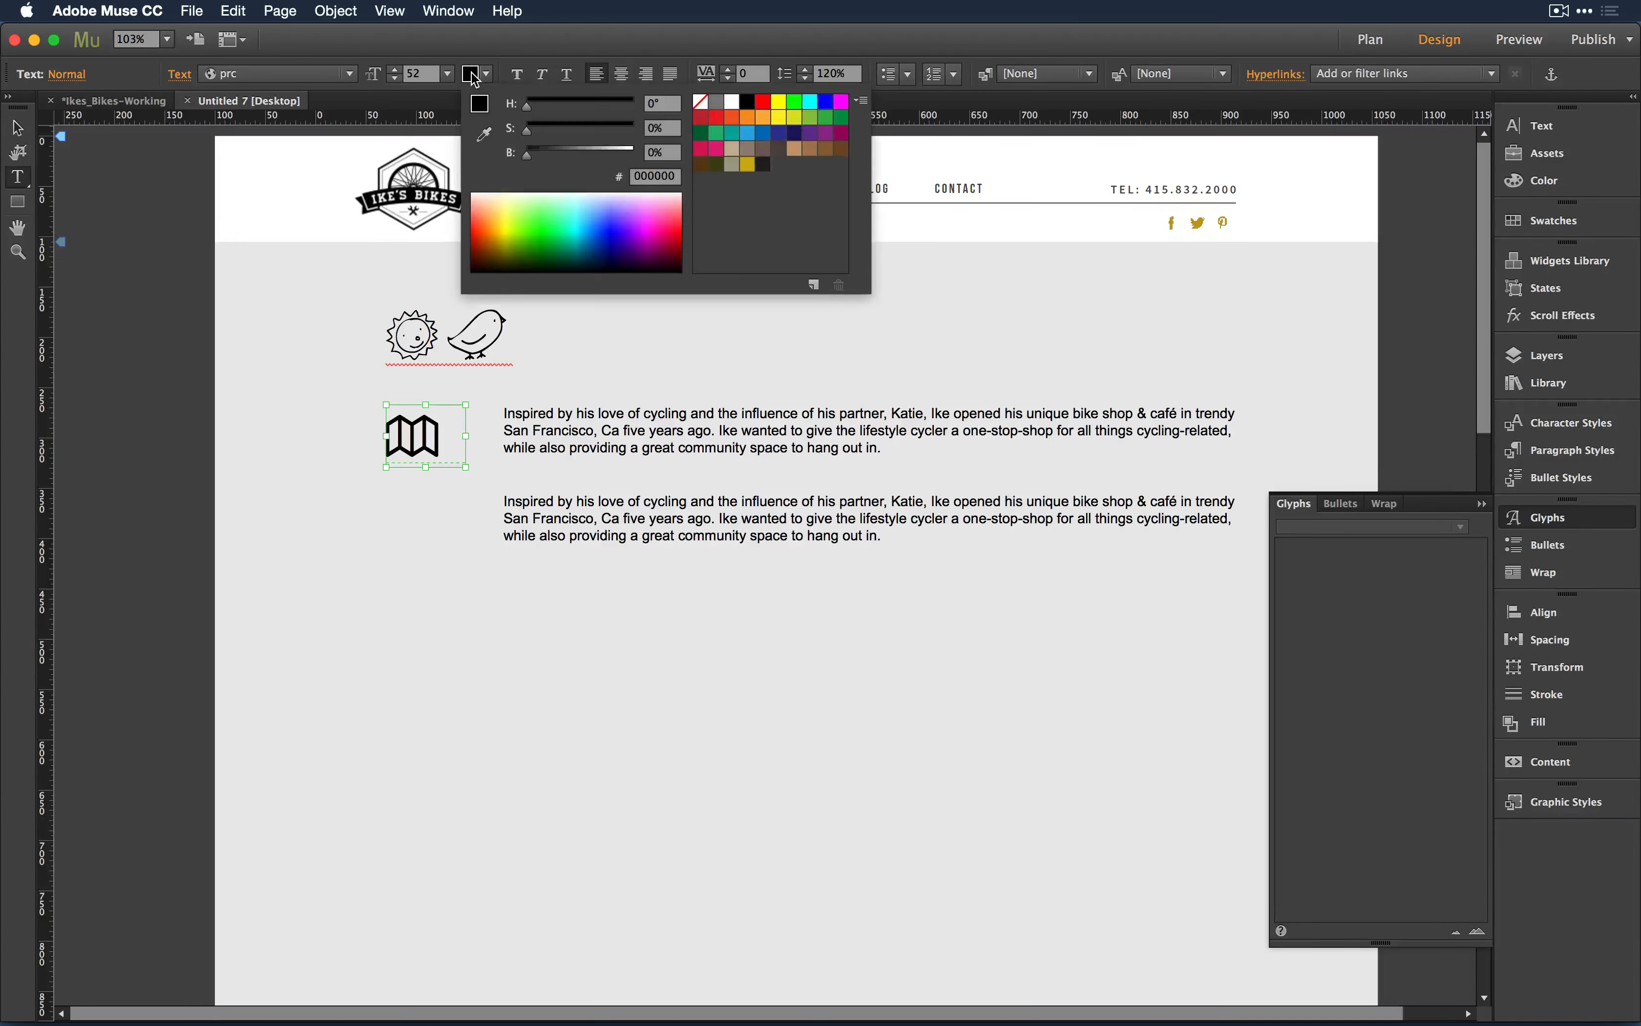
pyautogui.click(747, 133)
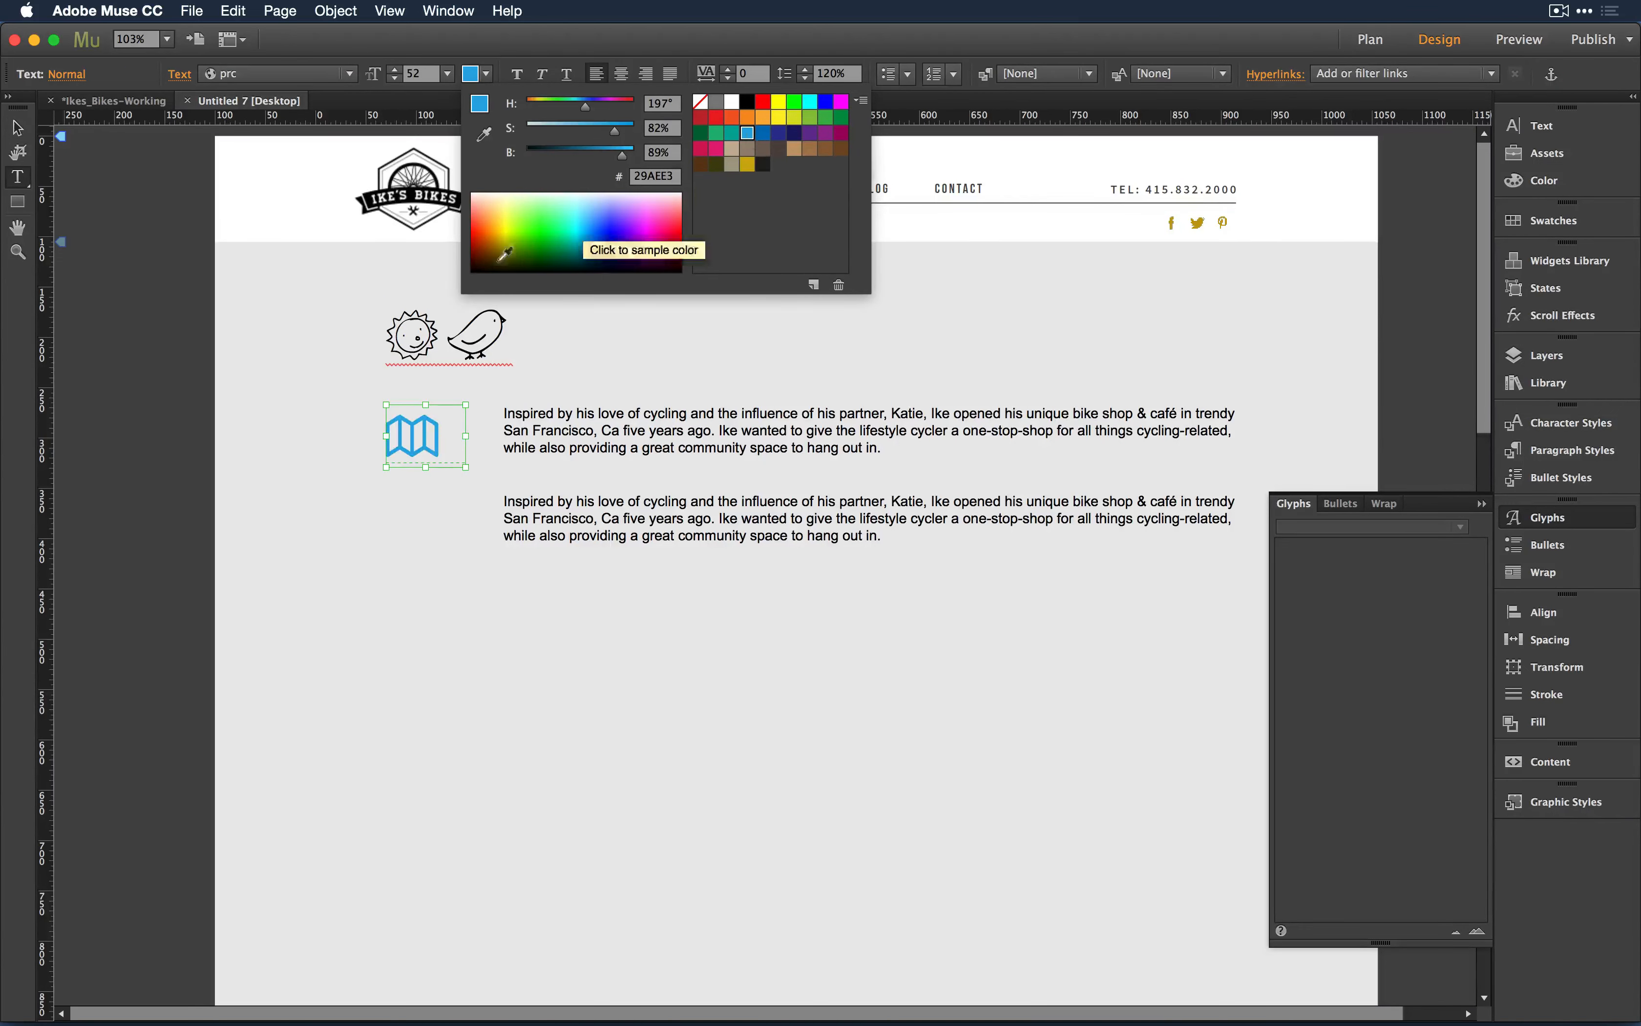
pyautogui.click(18, 131)
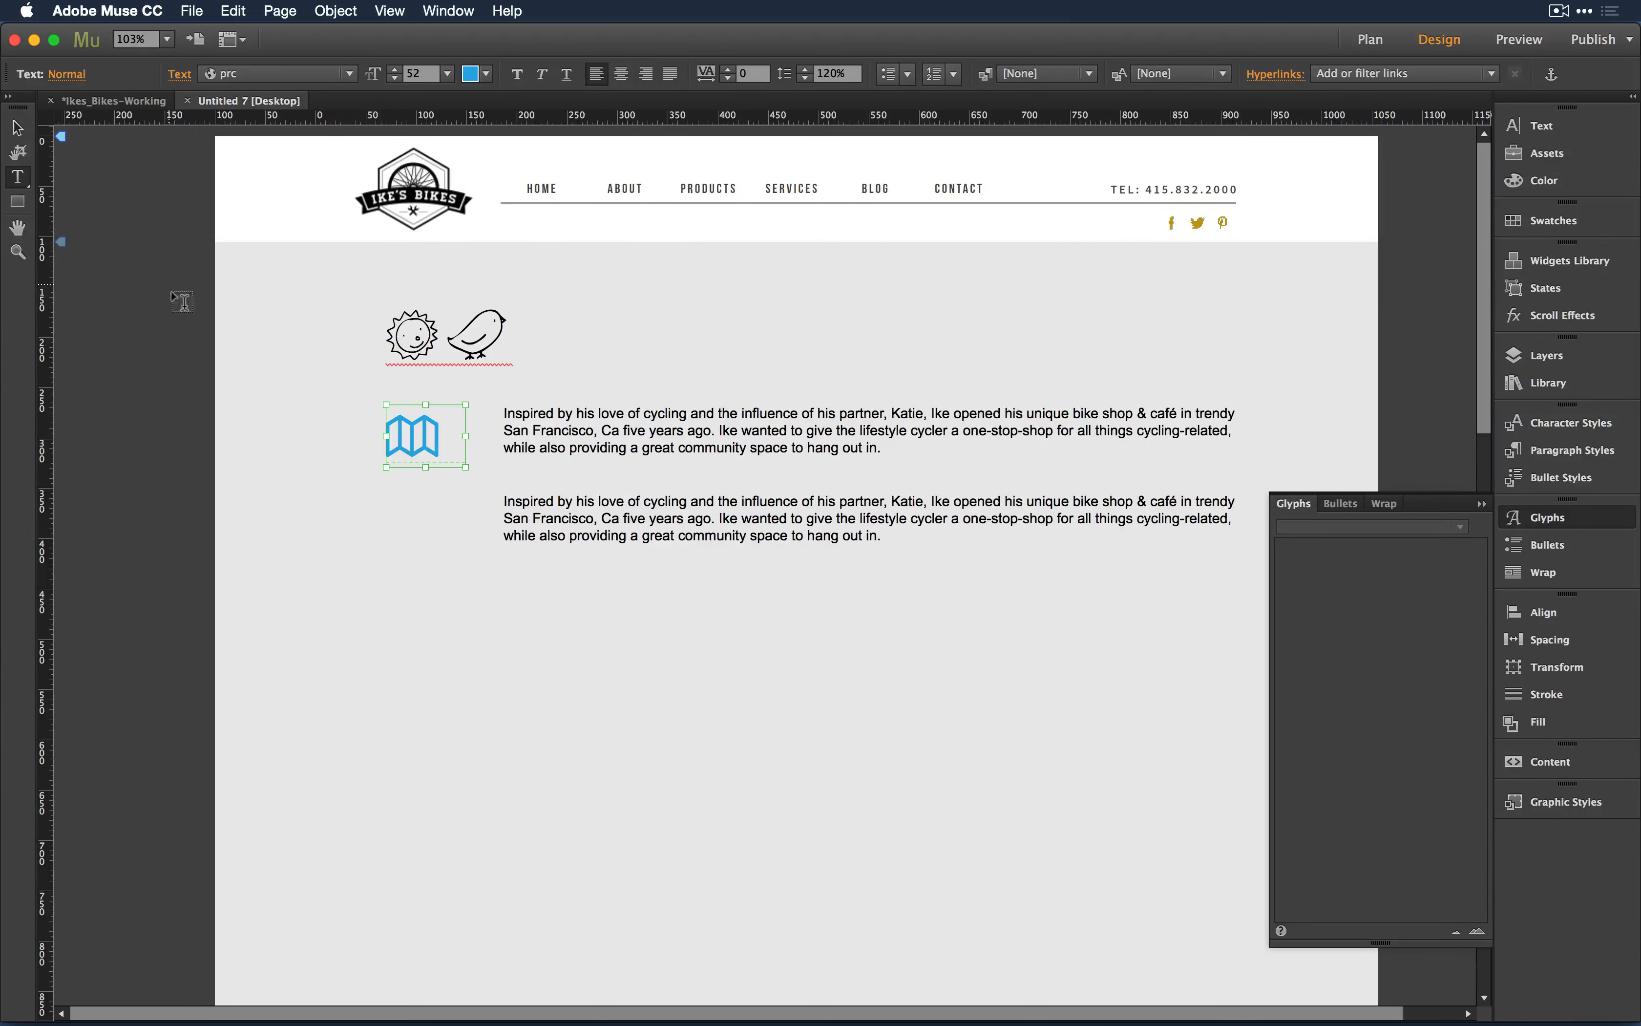
pyautogui.click(17, 128)
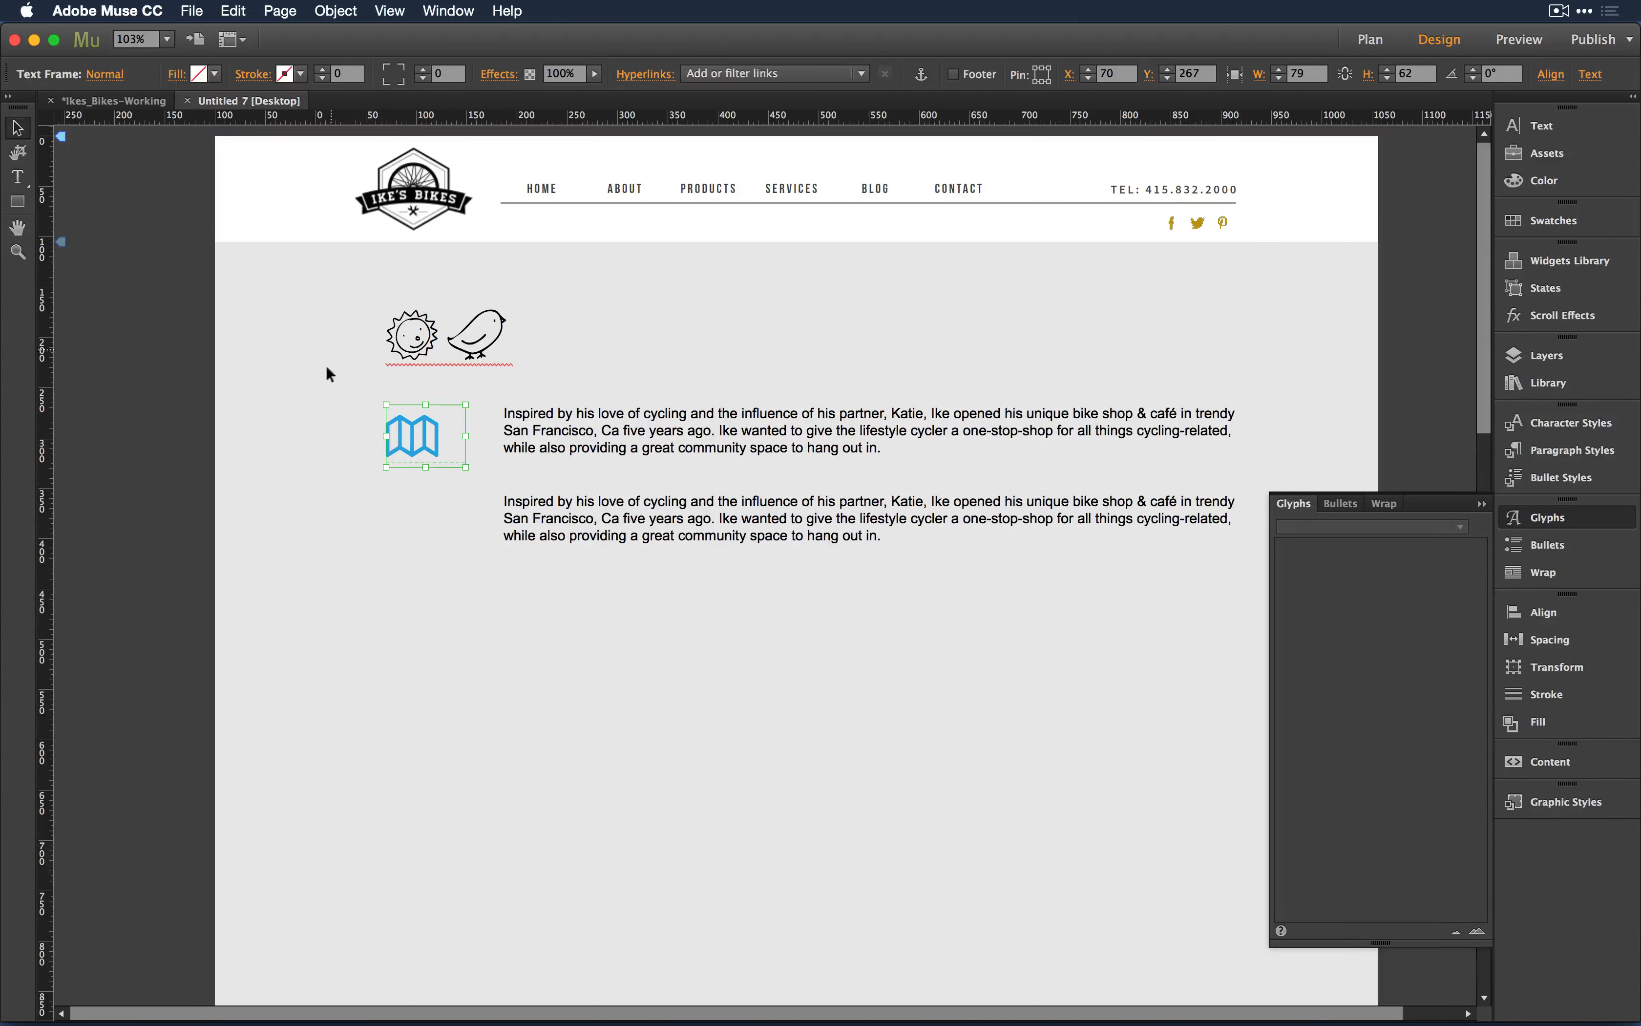
# Step: Raise the map icon's text frame to Y 260 and deselect it
pyautogui.click(316, 388)
pyautogui.moveTo(411, 438)
pyautogui.mouseDown()
pyautogui.moveTo(444, 425)
pyautogui.moveTo(410, 431)
pyautogui.mouseUp()
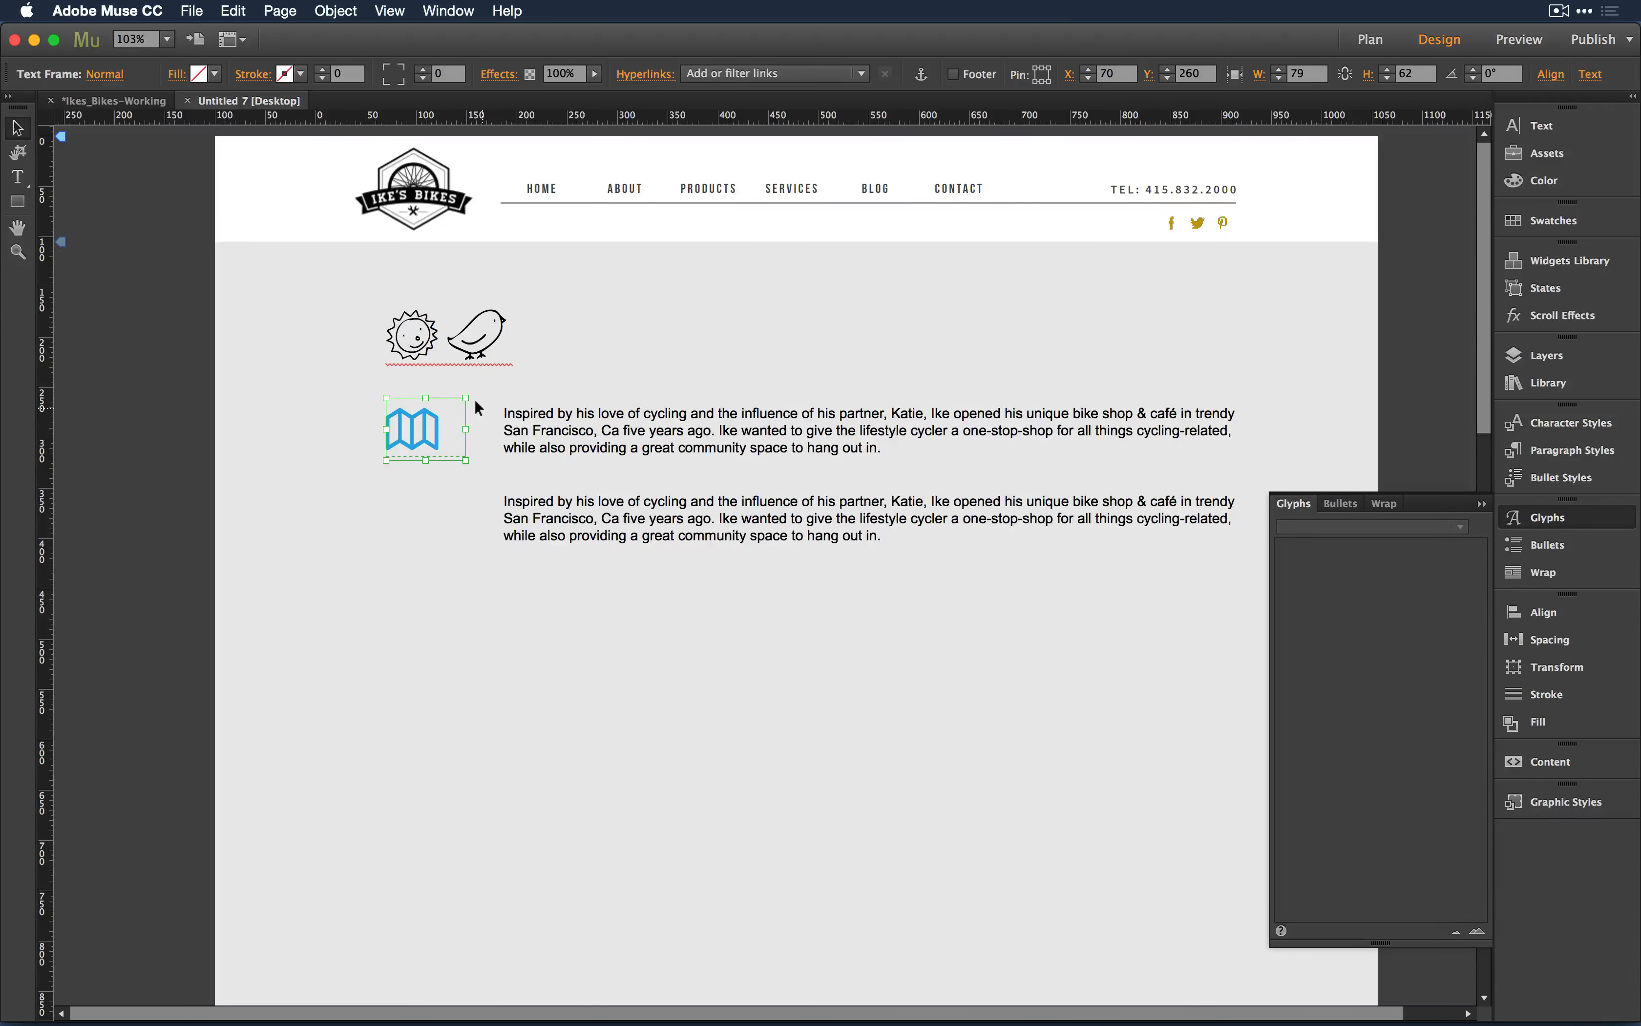
pyautogui.doubleClick(416, 424)
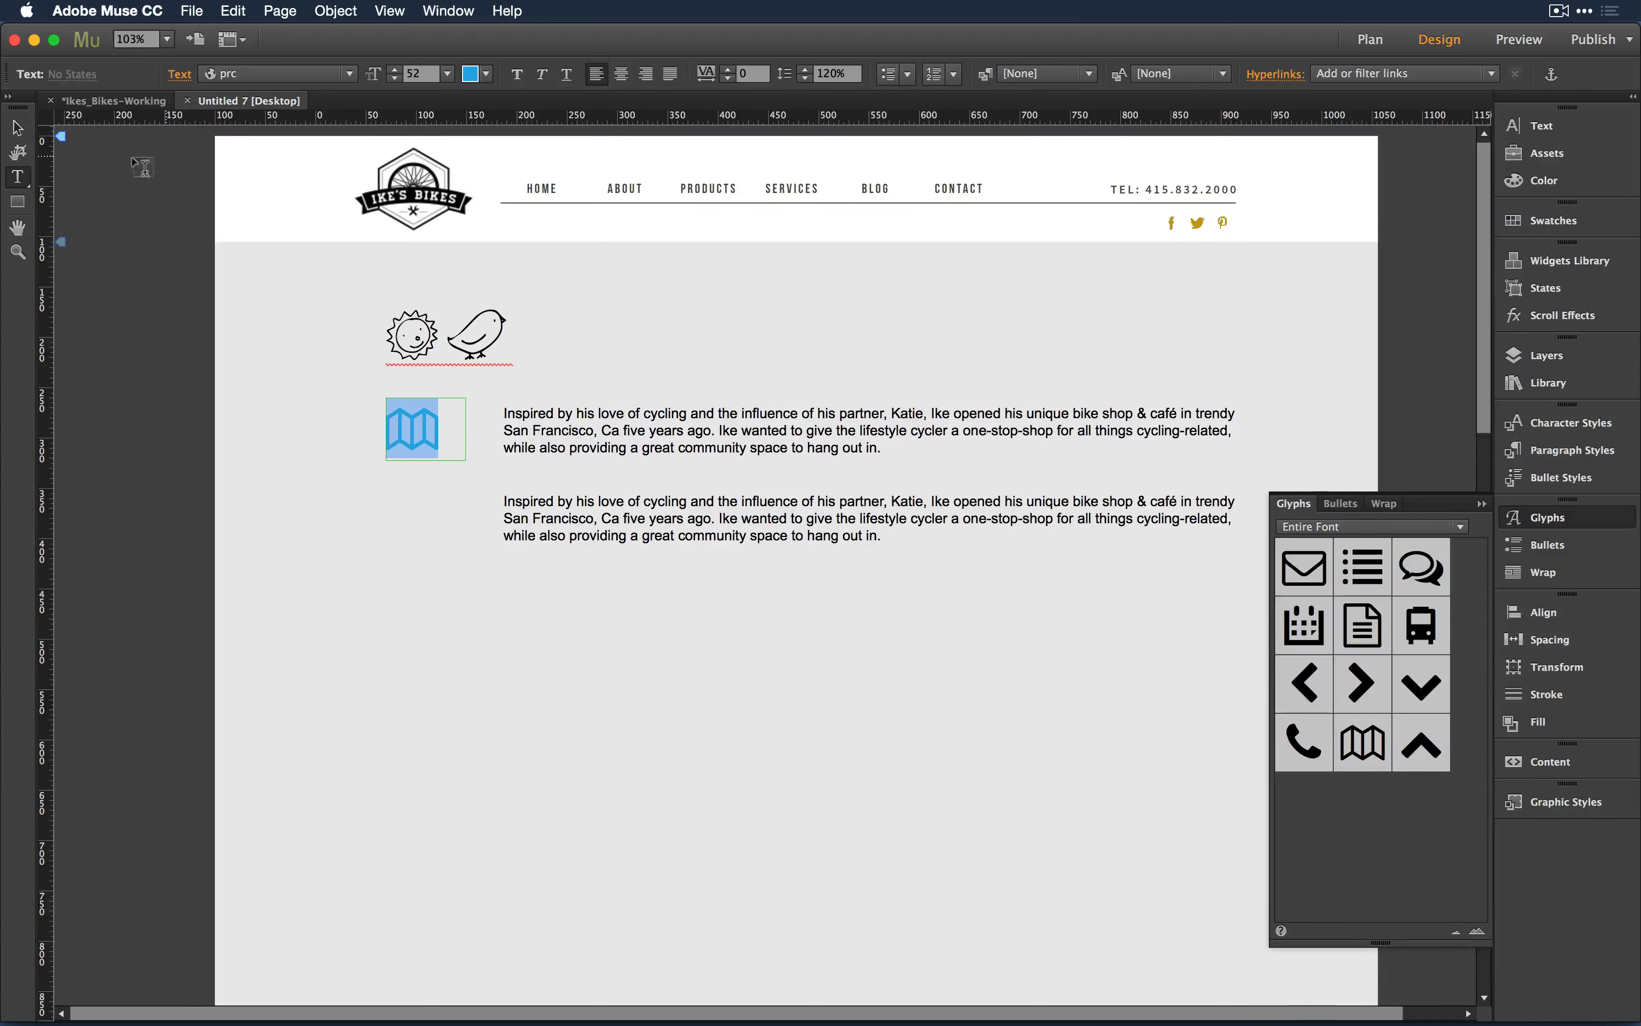
pyautogui.click(19, 127)
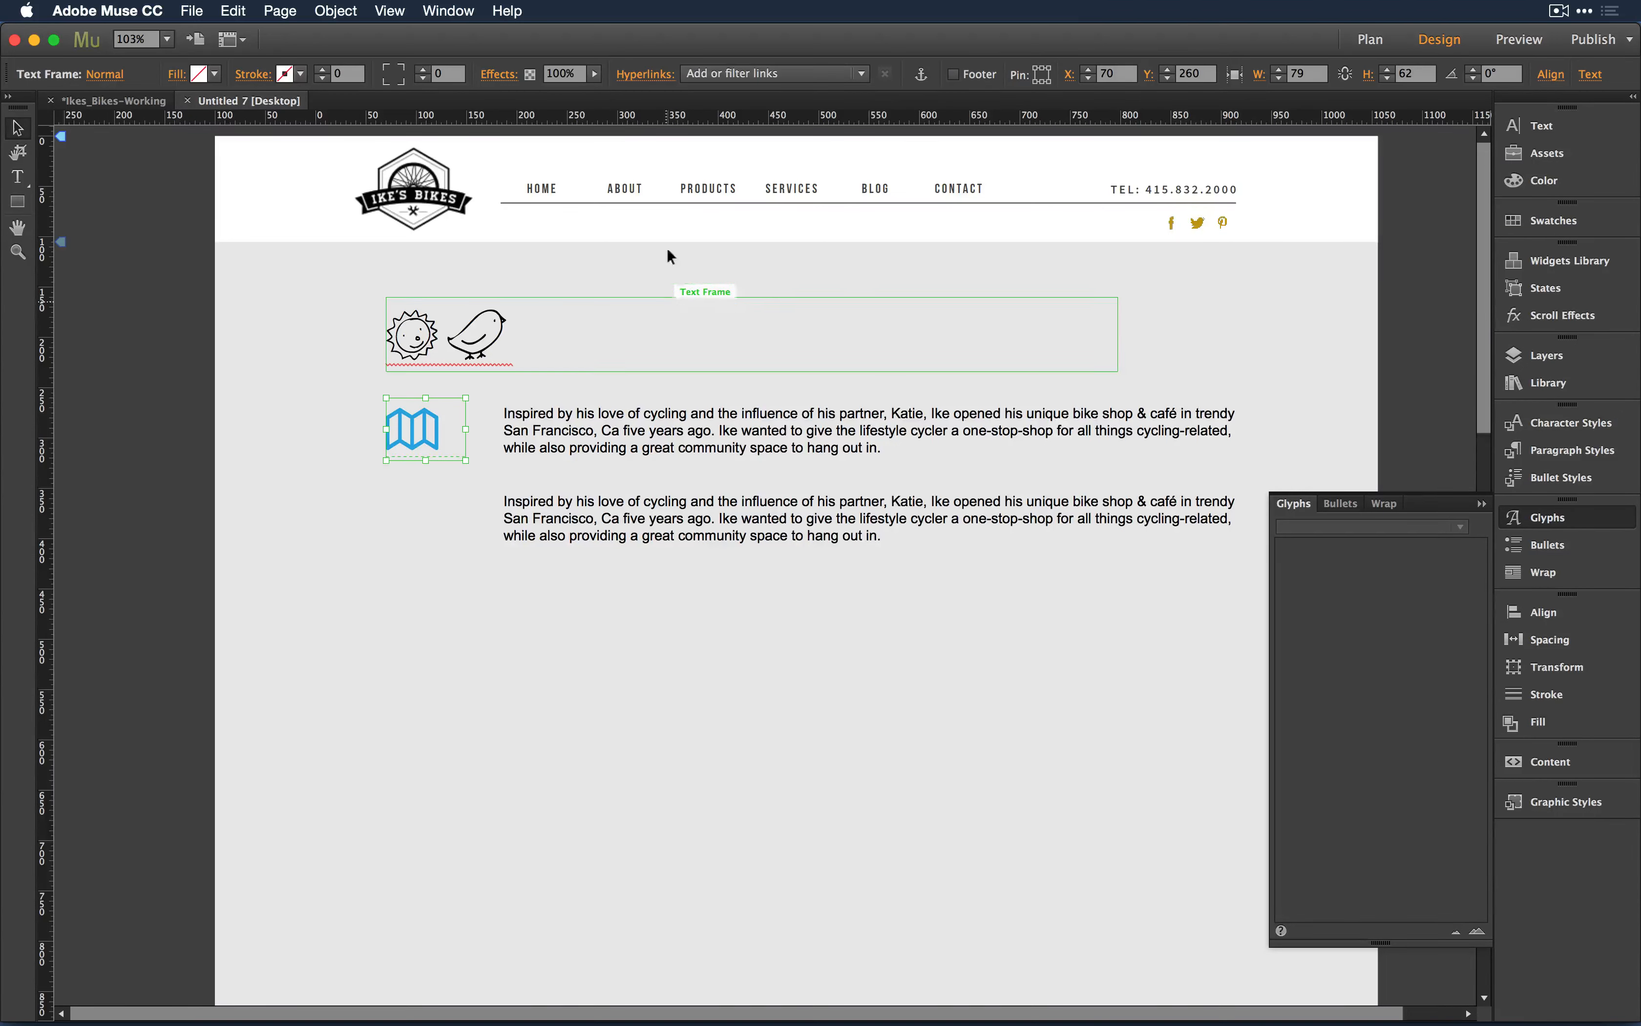
pyautogui.click(1184, 326)
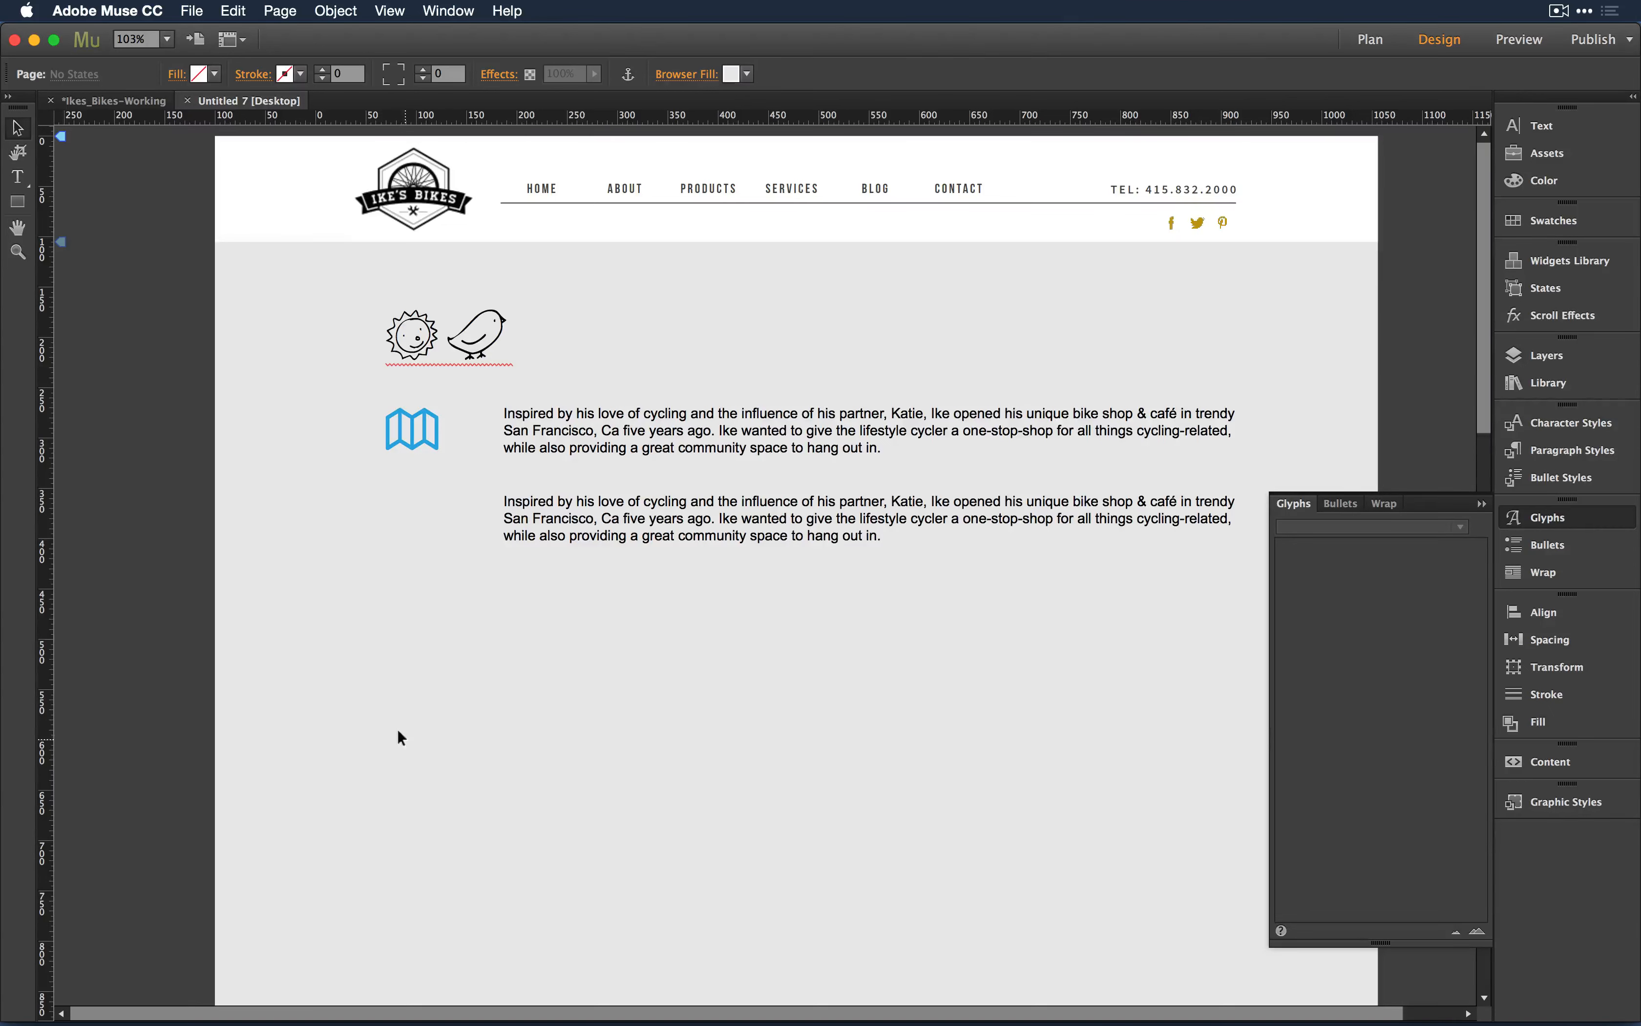
# Step: Start placing a file and browse through Dropbox and the Ike's Website folder to assets, shown as icons
pyautogui.click(201, 5)
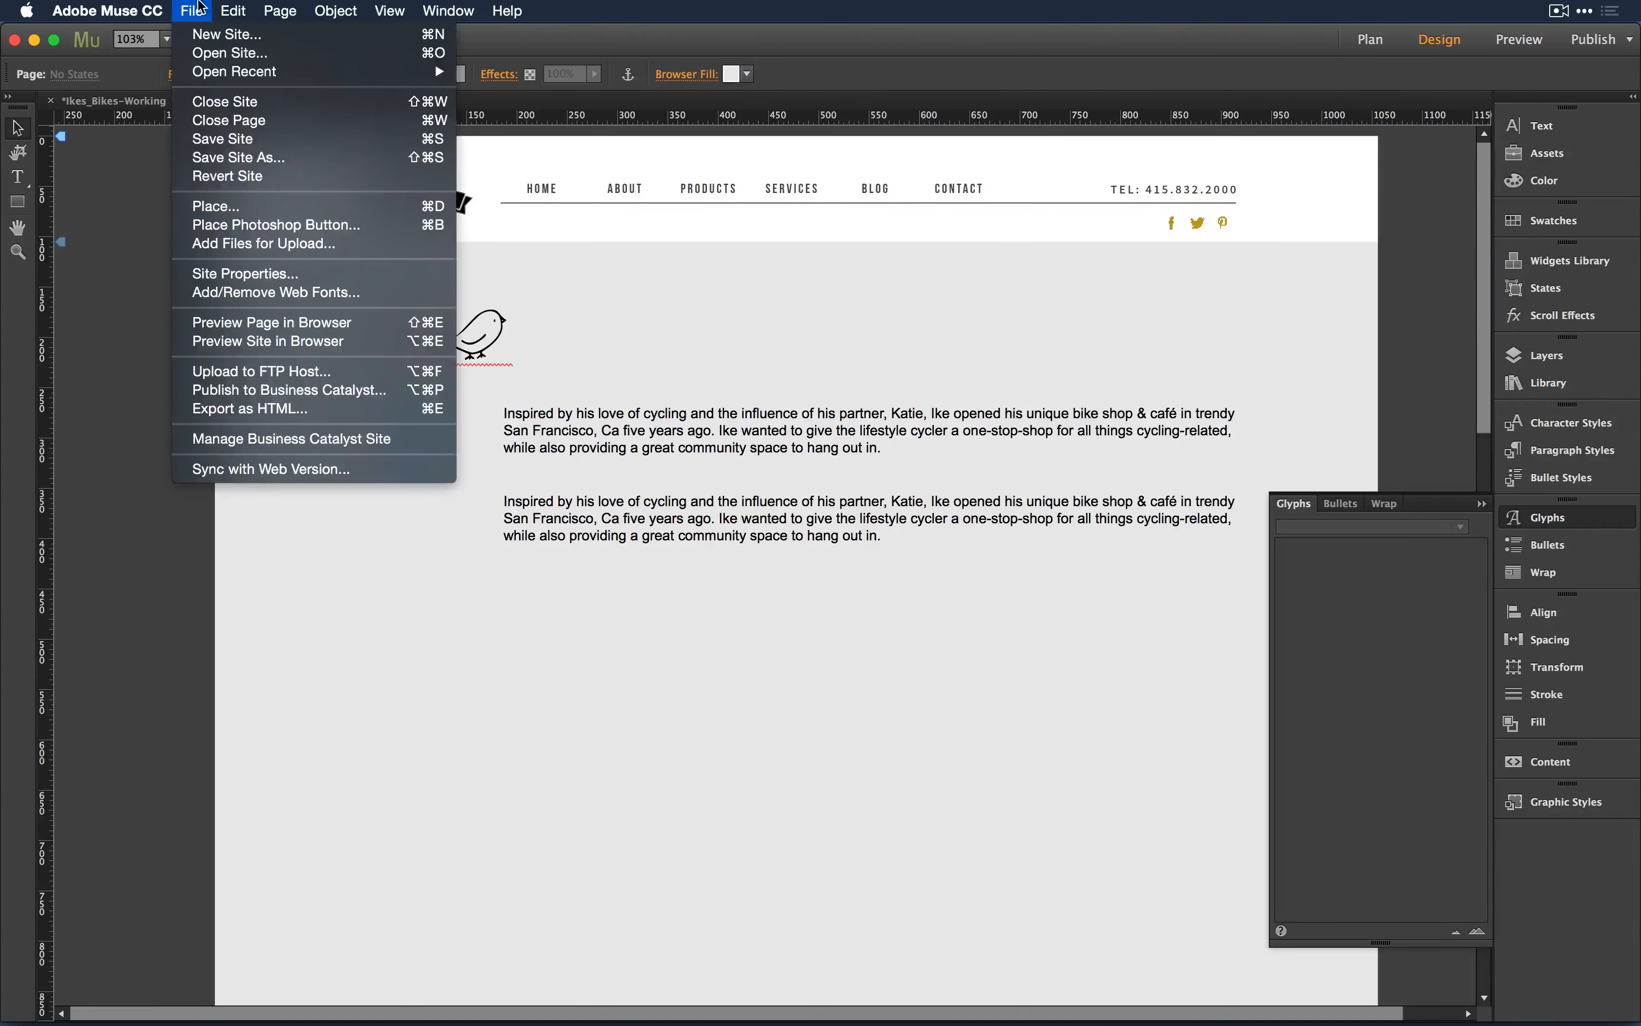
pyautogui.click(246, 214)
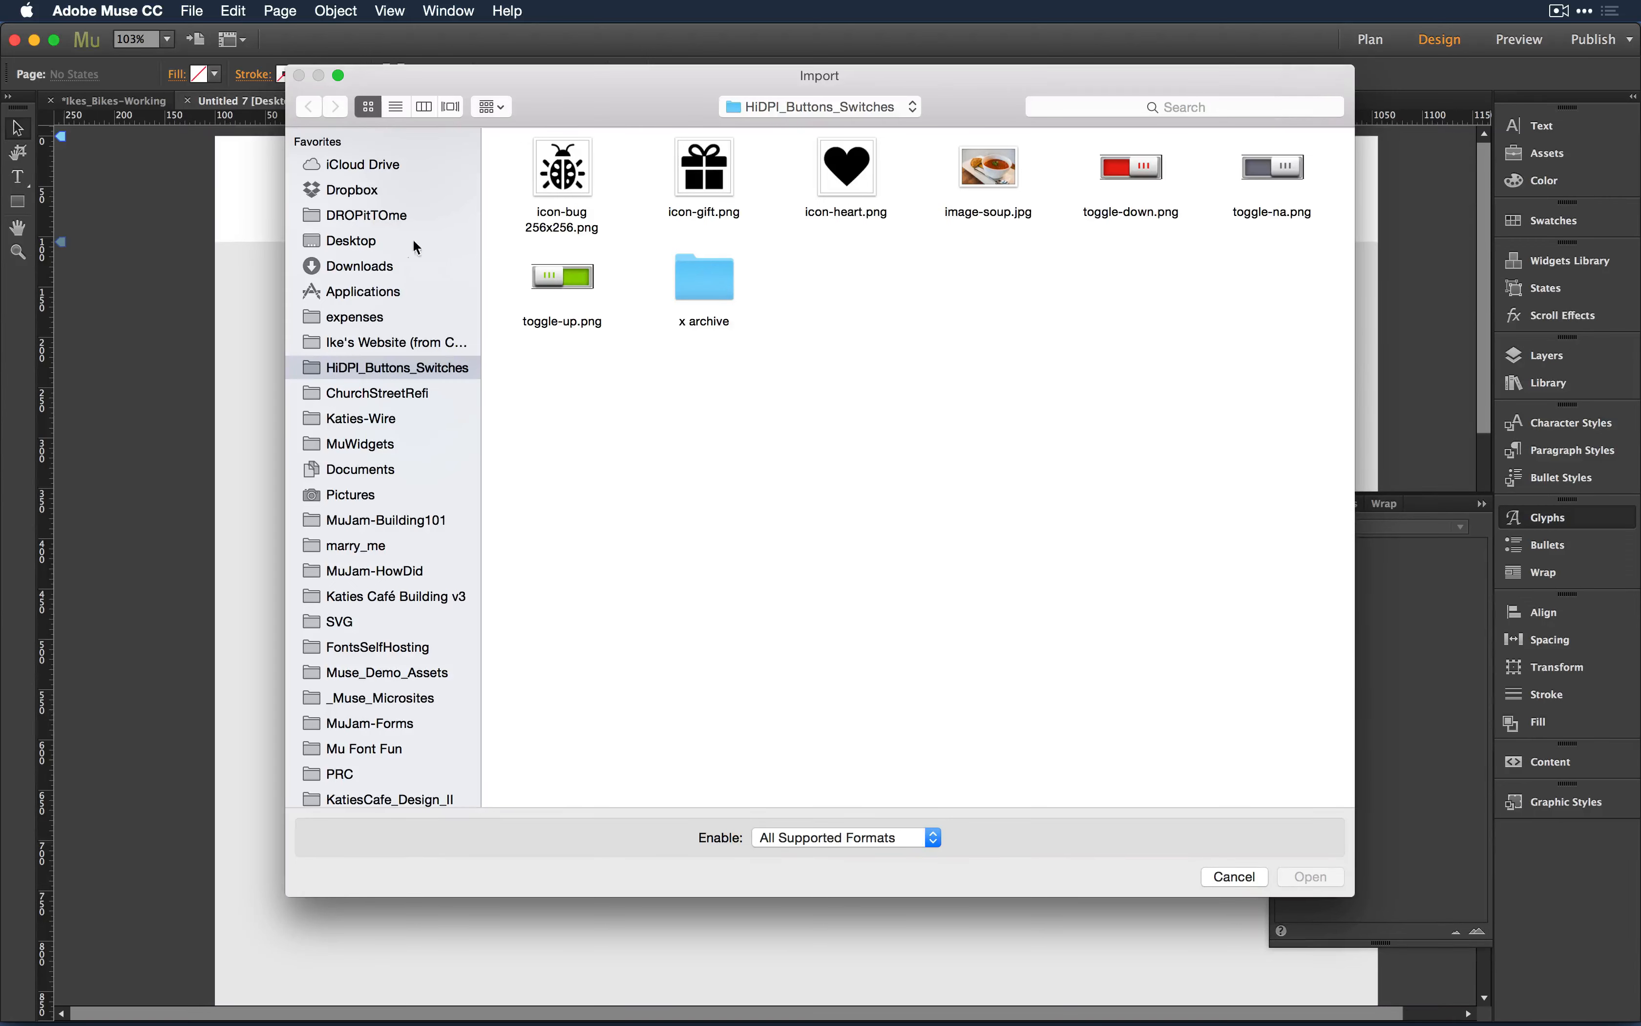
pyautogui.click(365, 192)
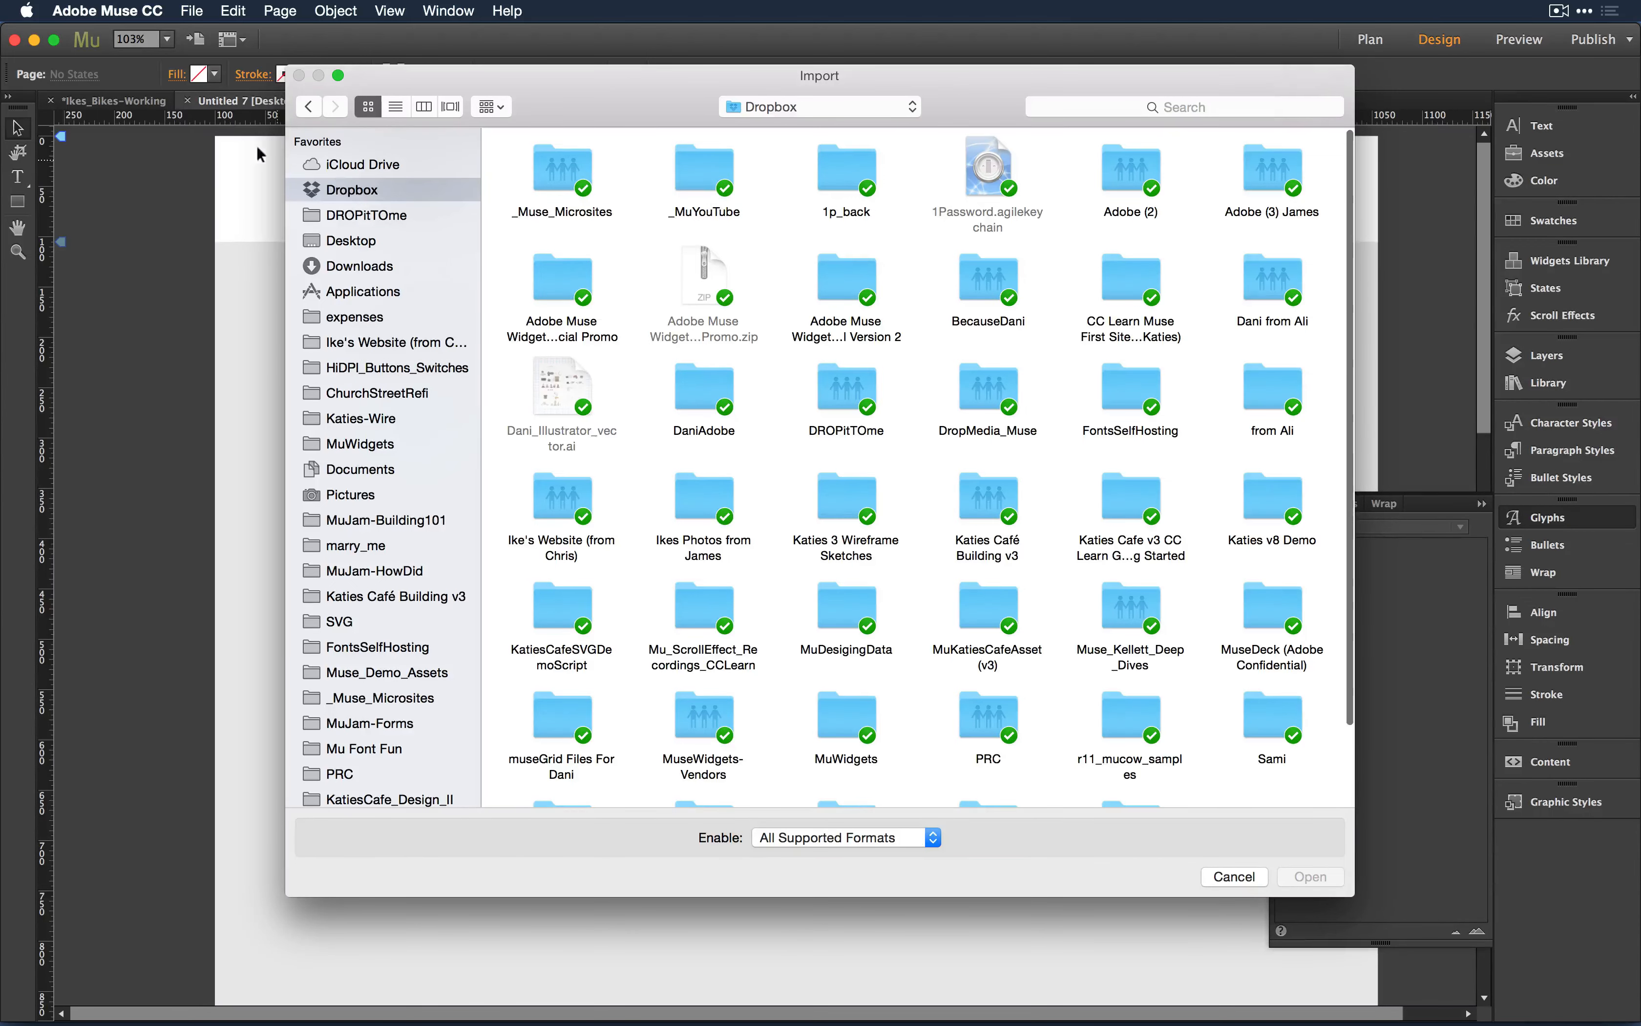
pyautogui.click(397, 109)
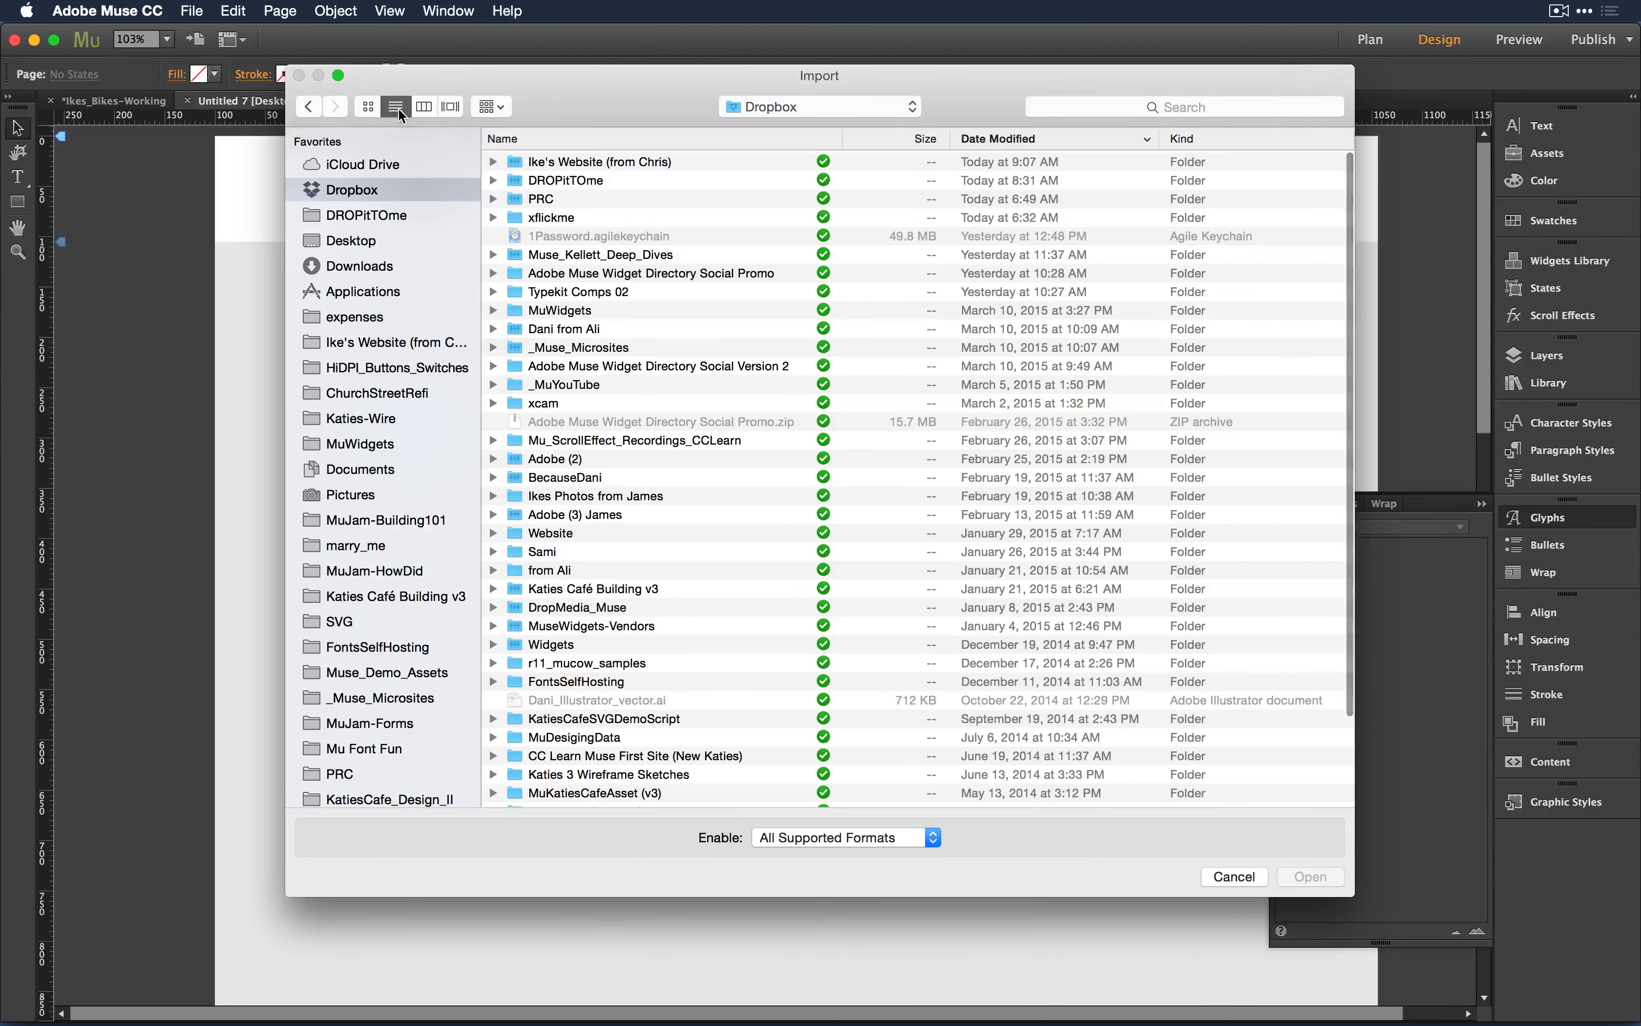
pyautogui.doubleClick(540, 162)
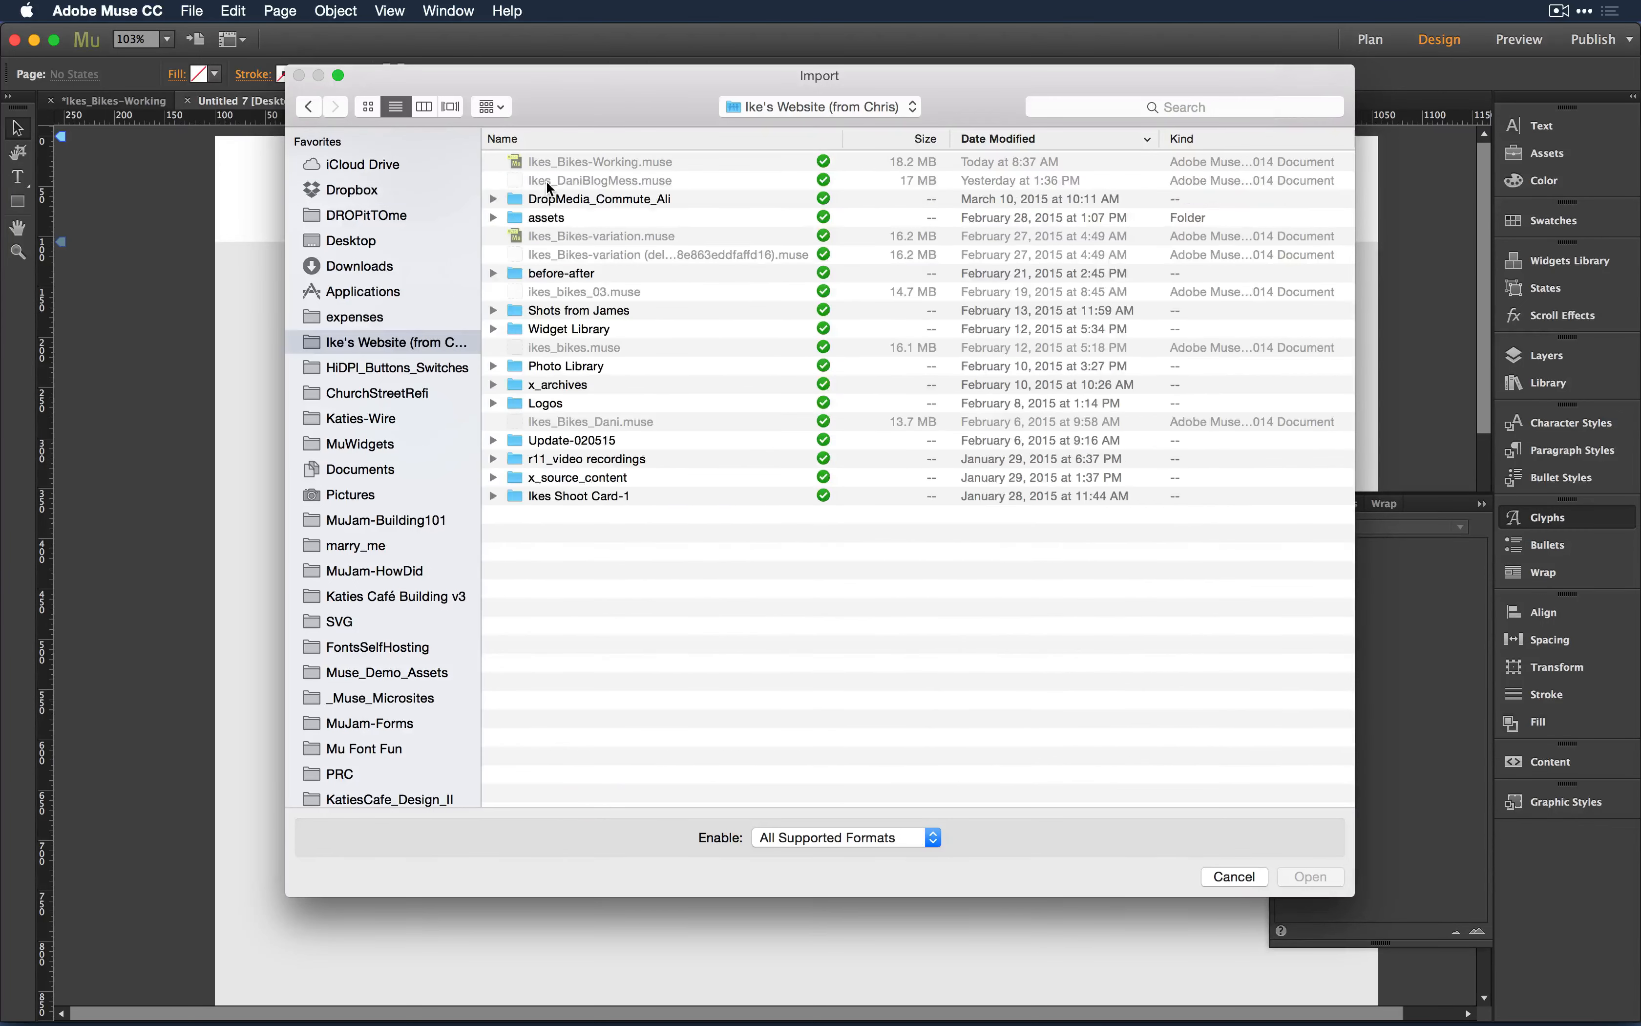
pyautogui.doubleClick(533, 217)
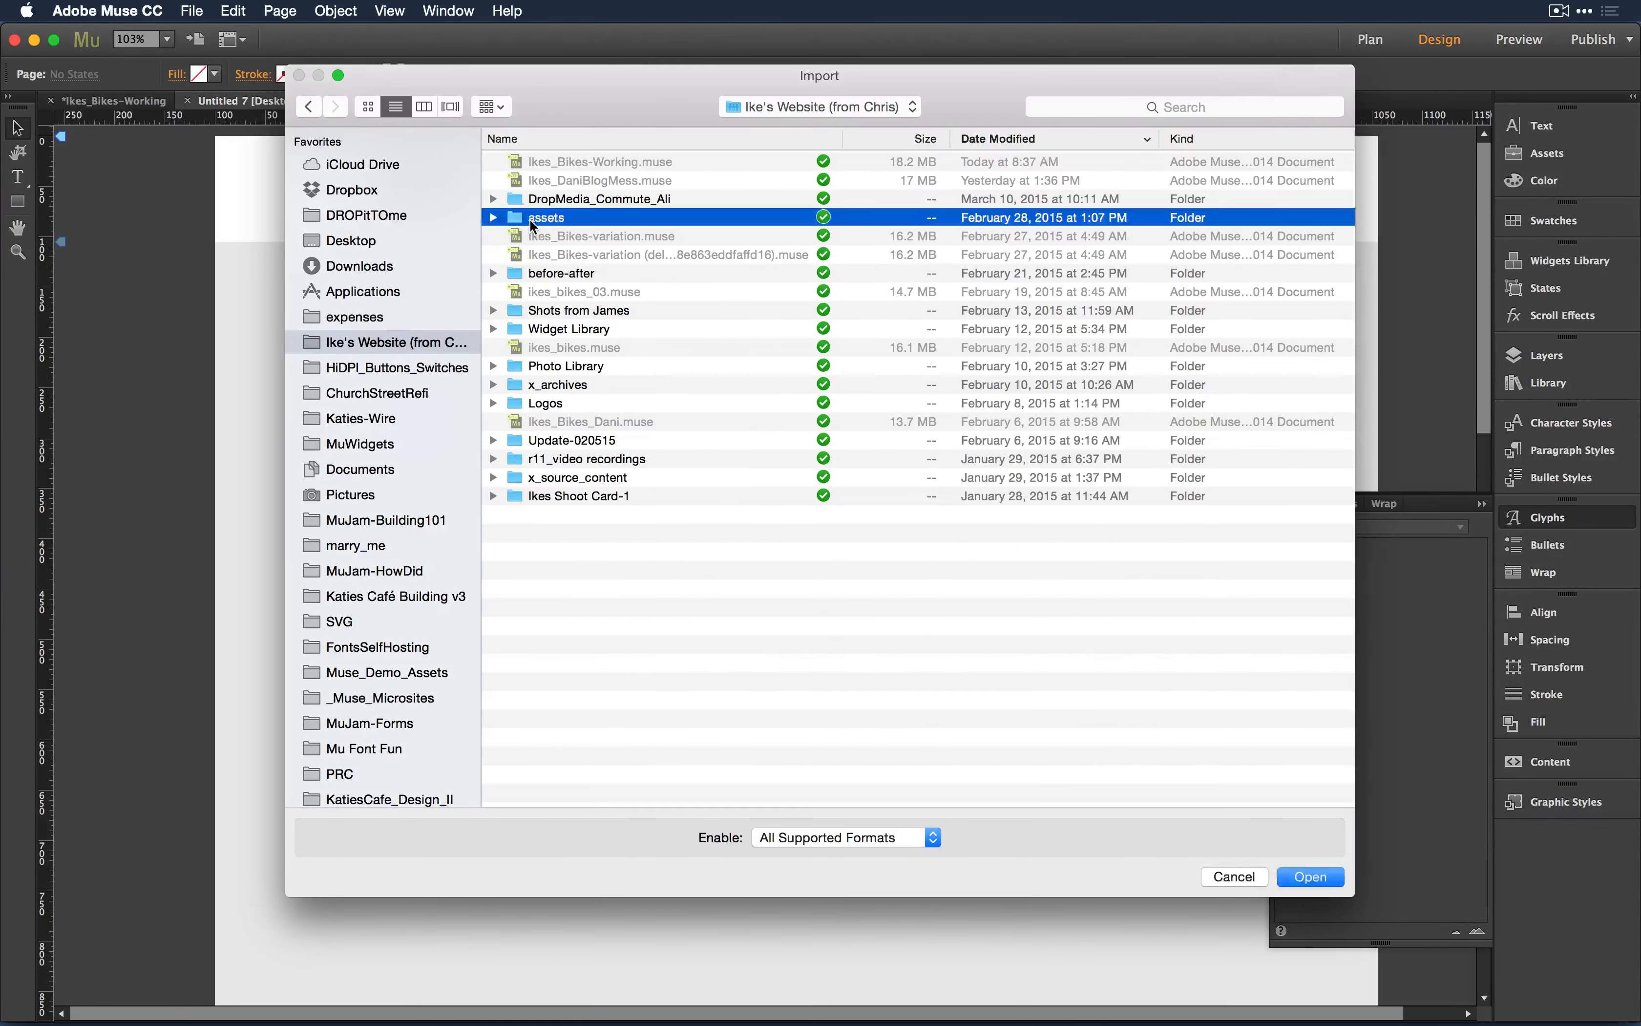
pyautogui.click(368, 106)
# Step: Place the yellow-banner badge logo logo_badge_medium-yellow.svg at full size below the second paragraph
pyautogui.scroll(-10, 708, 454)
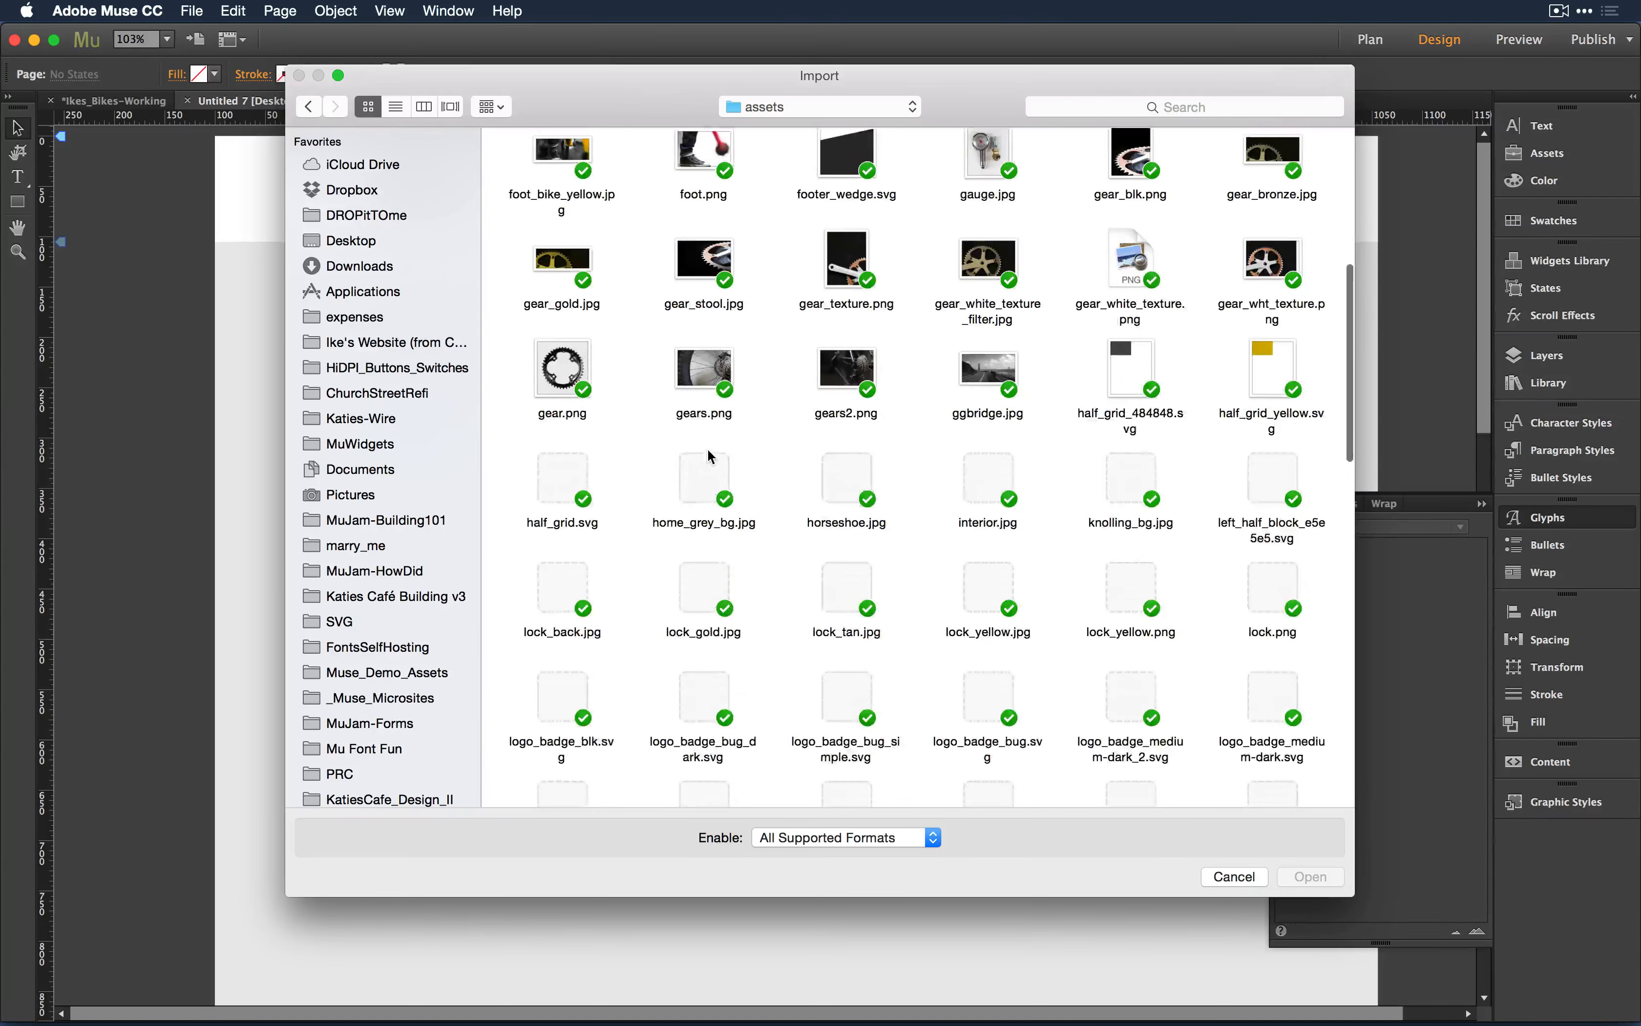
pyautogui.scroll(-10, 708, 455)
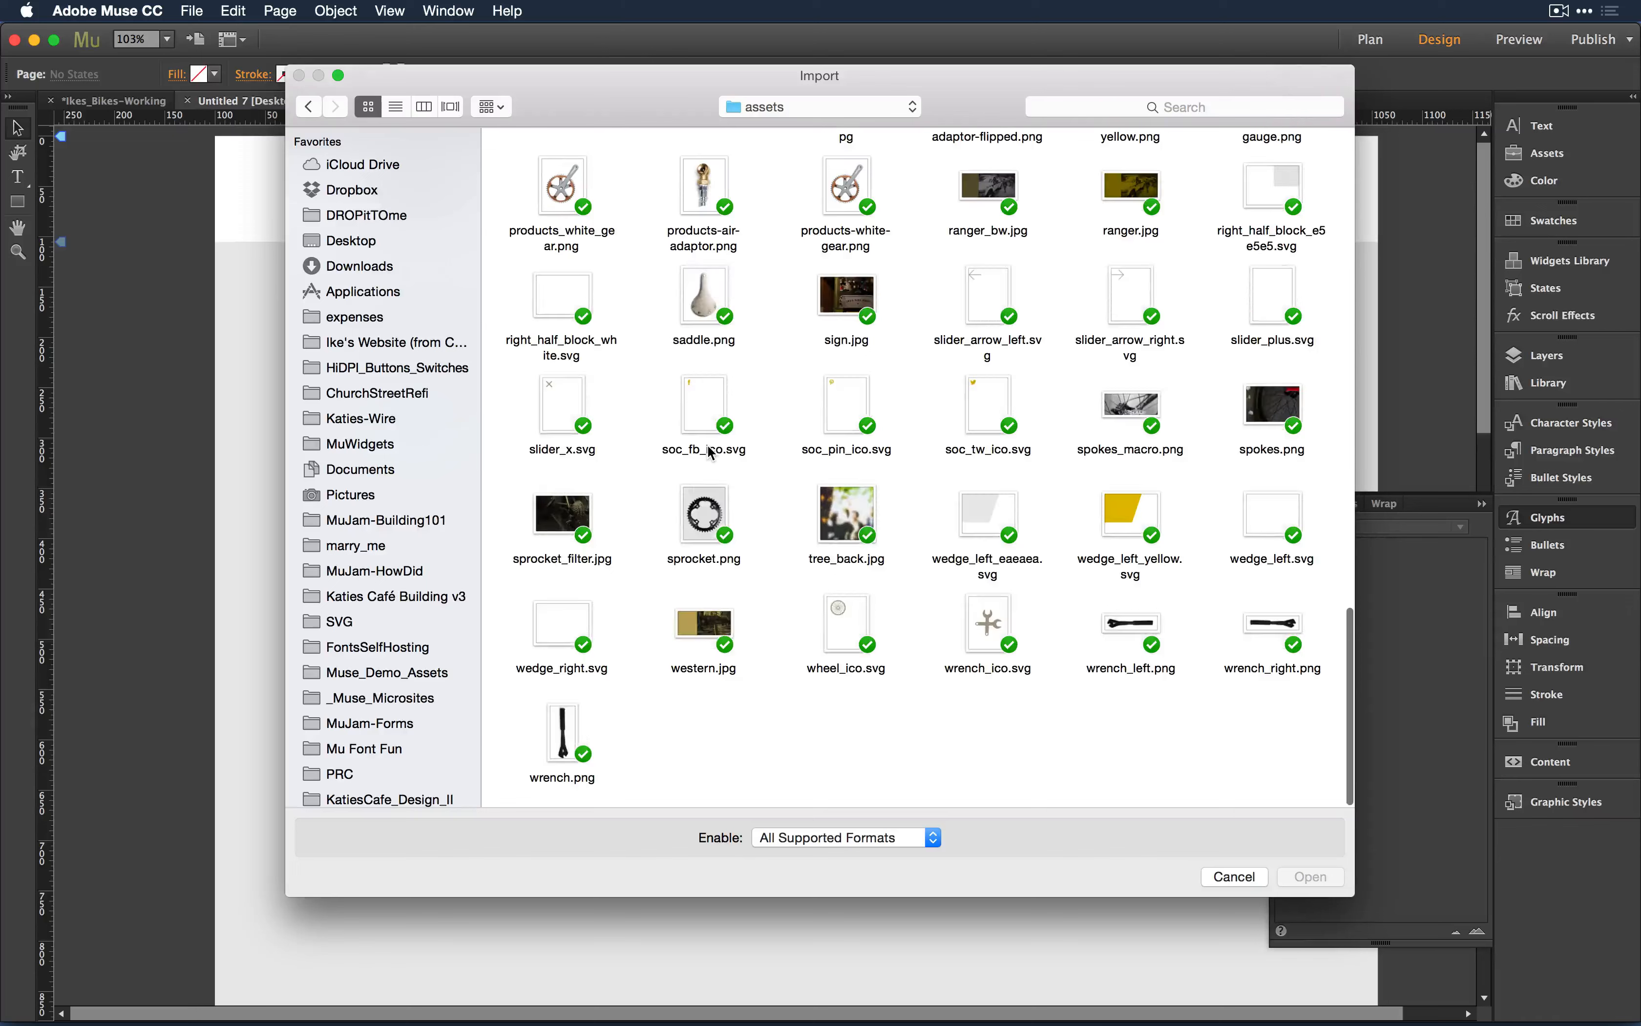
pyautogui.scroll(3, 709, 451)
pyautogui.scroll(8, 709, 451)
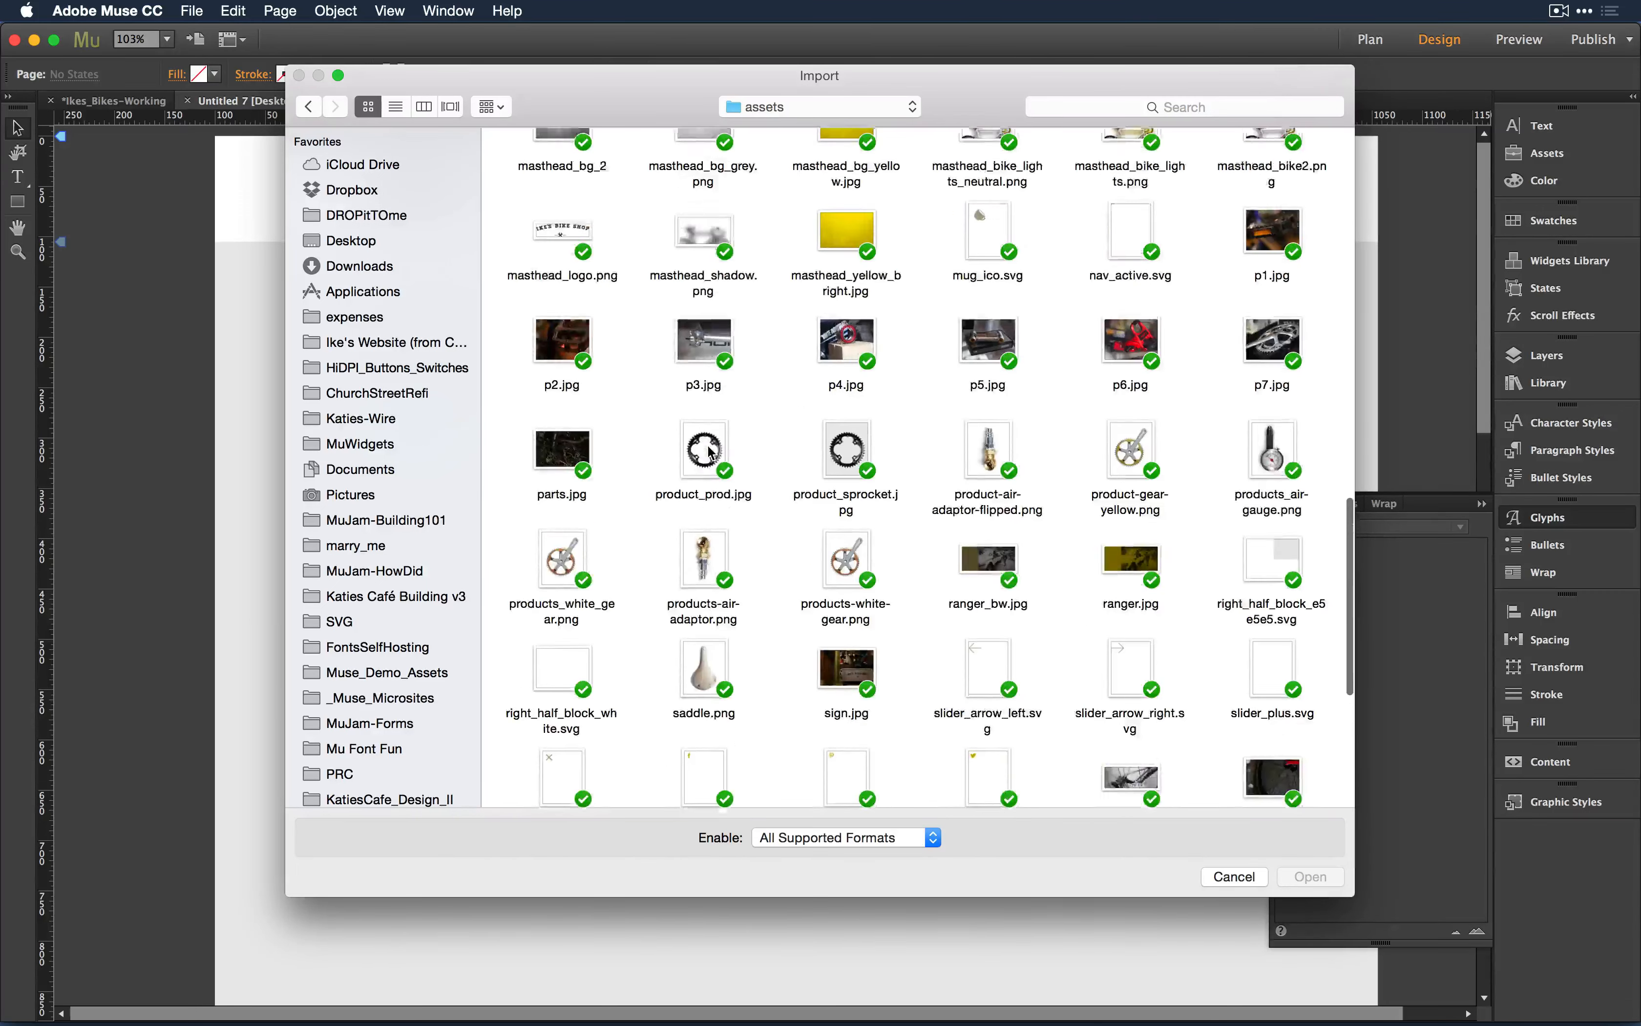
pyautogui.scroll(1, 710, 451)
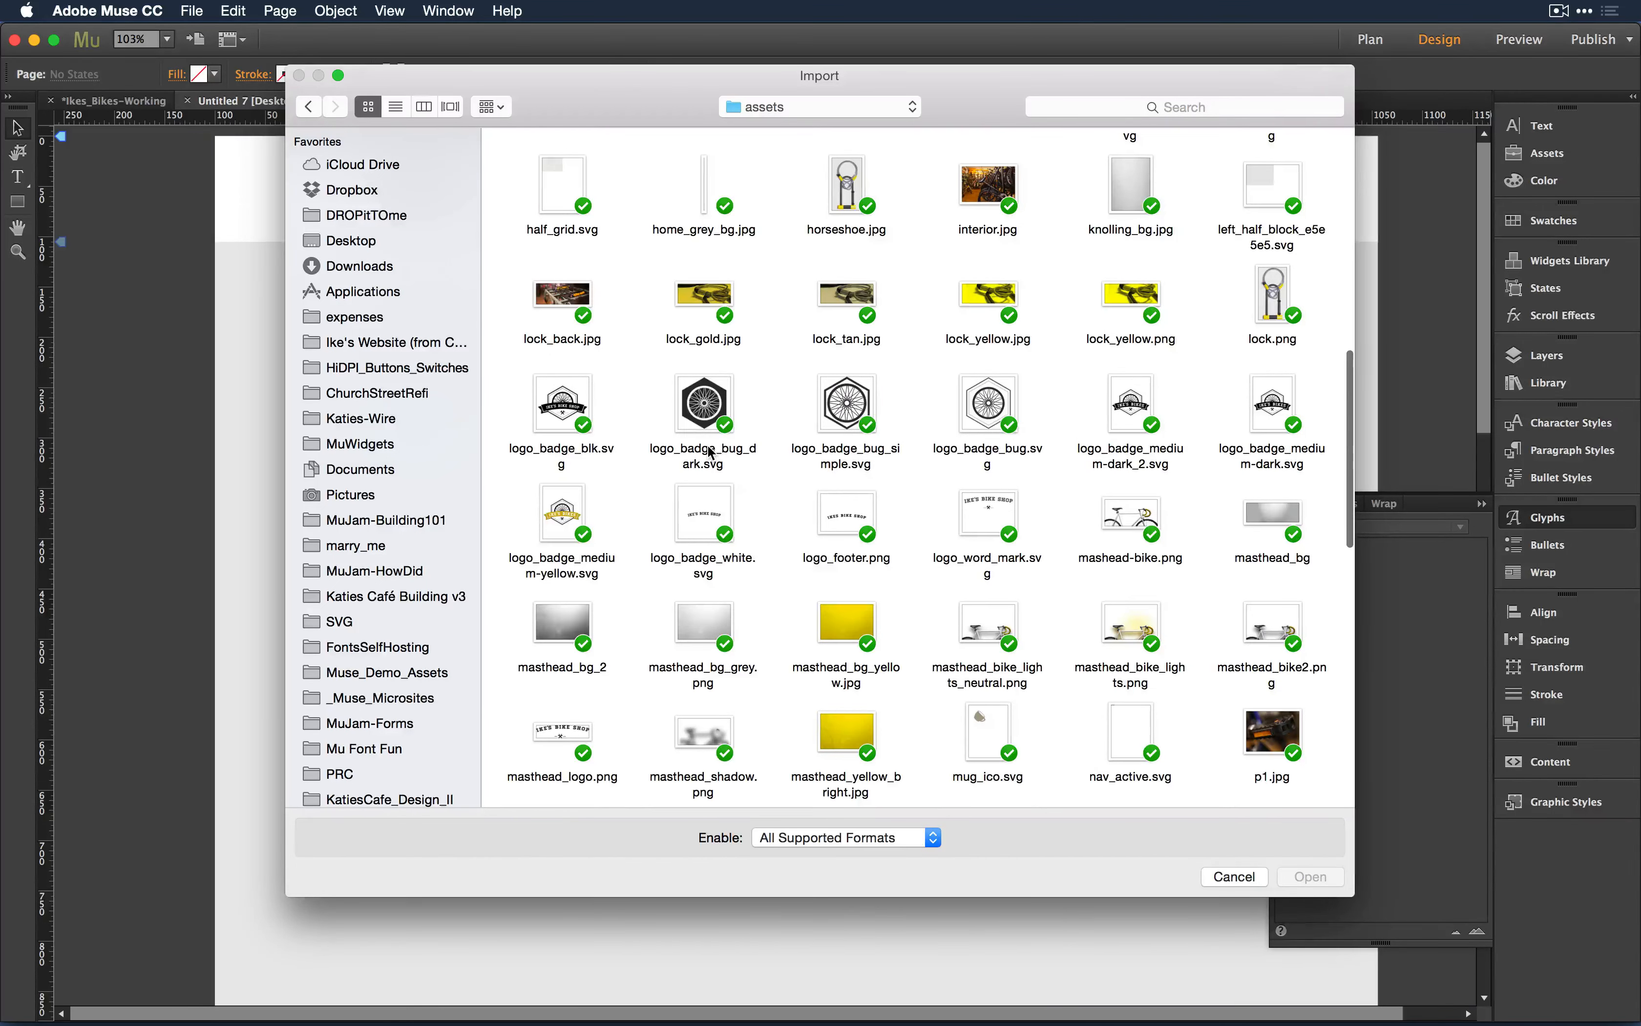
pyautogui.scroll(1, 710, 451)
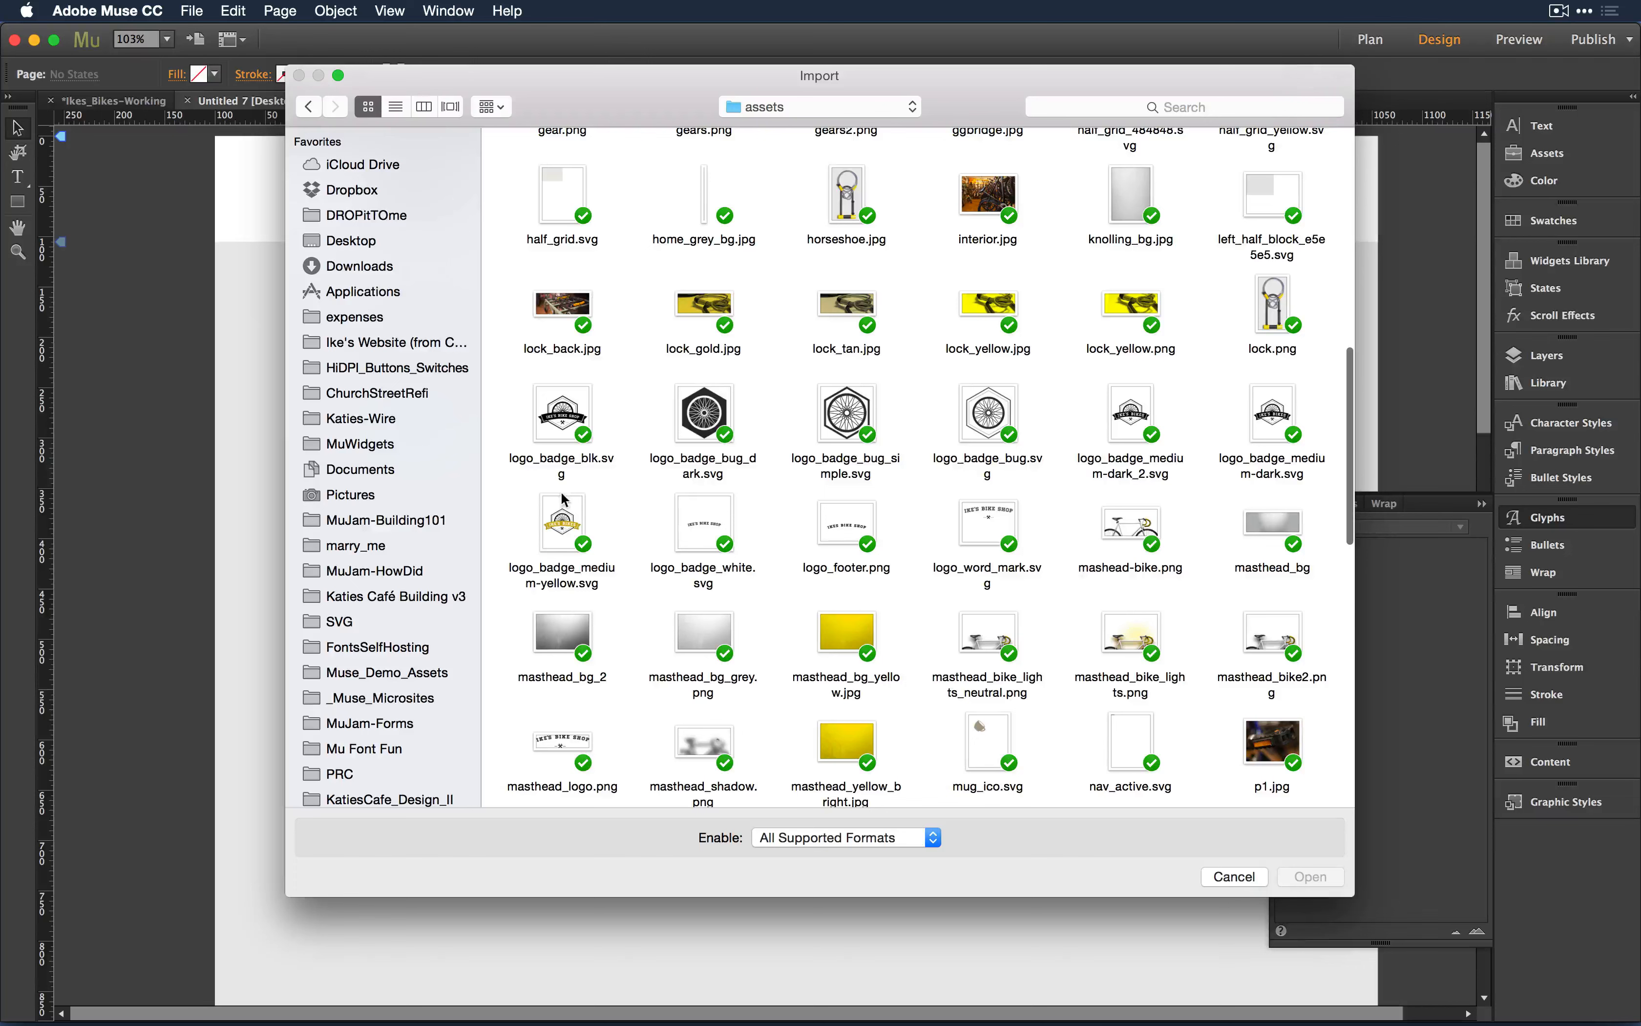
pyautogui.doubleClick(554, 525)
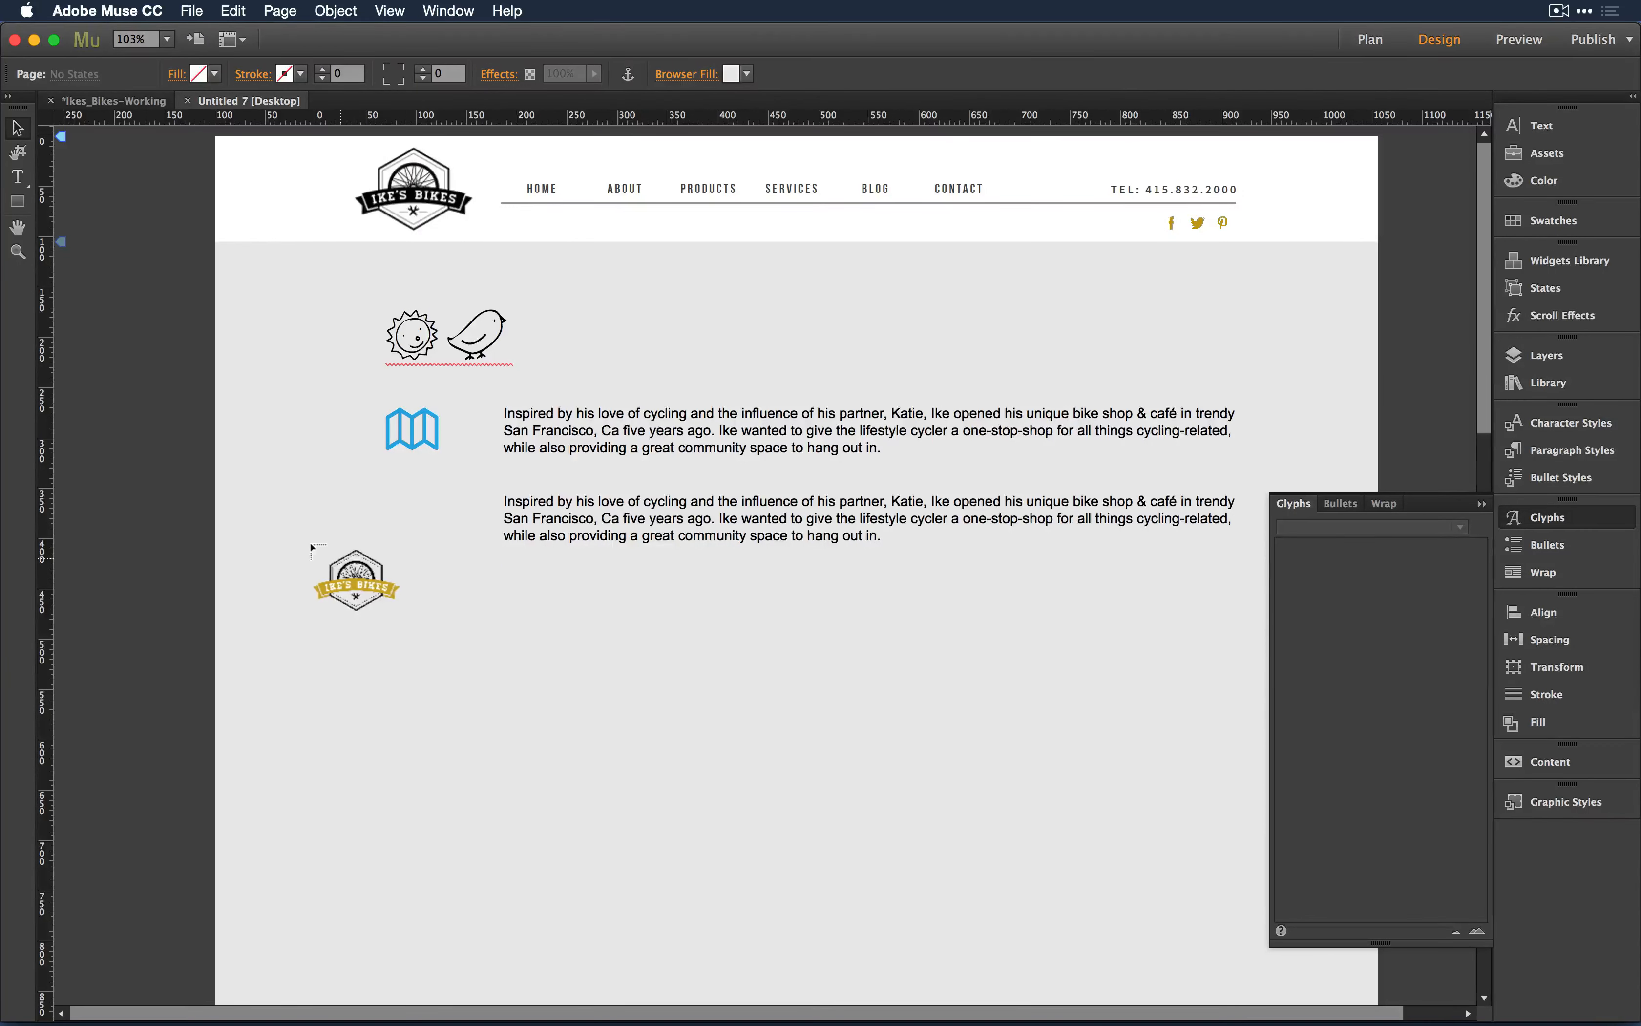
pyautogui.click(339, 558)
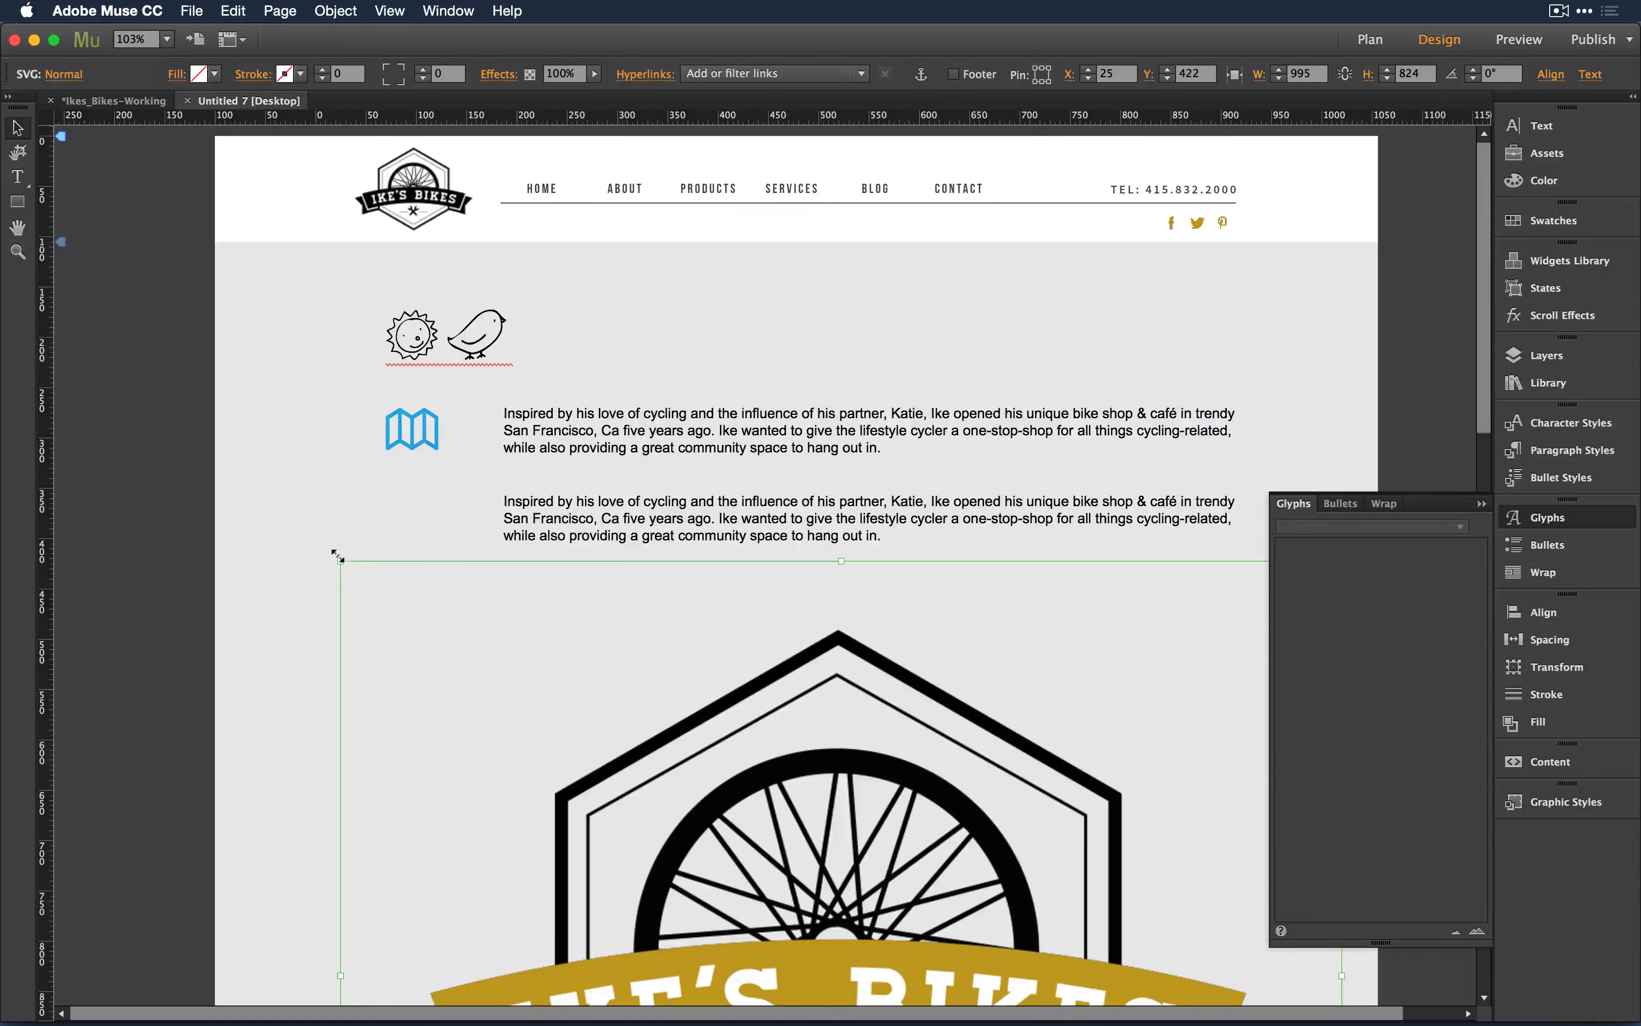
# Step: Scale the placed logo down proportionally to about 244 × 202
pyautogui.scroll(-5, 337, 556)
pyautogui.press('super+minus')
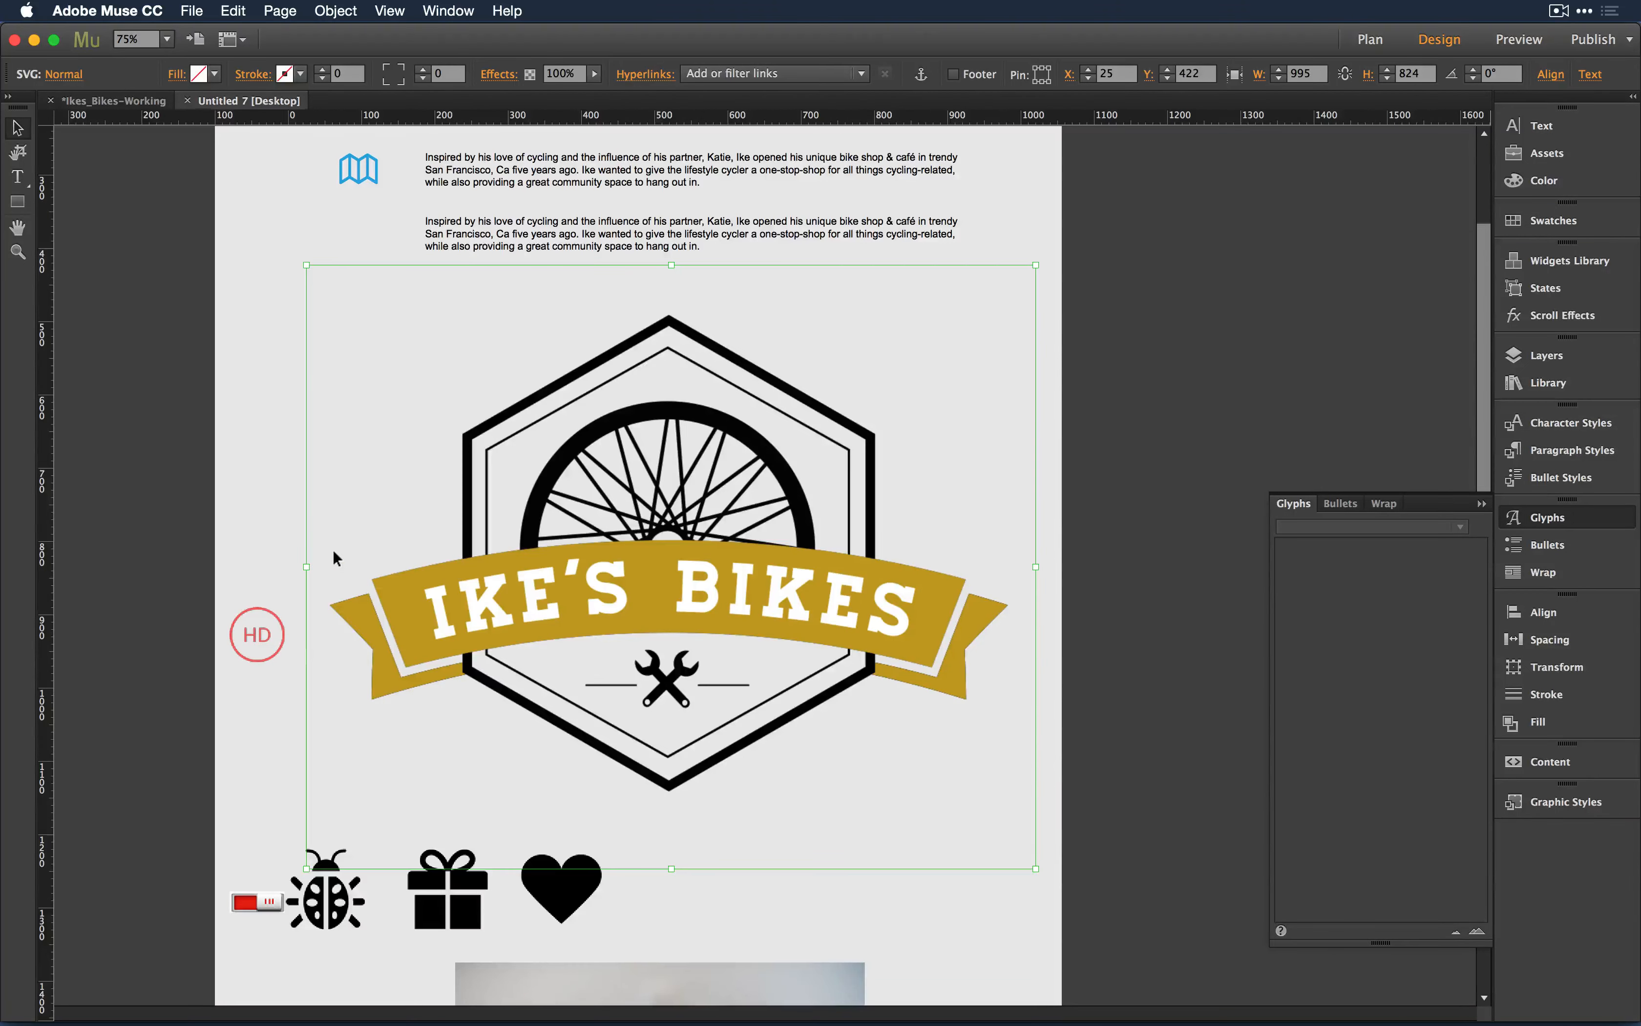
pyautogui.moveTo(1036, 868); pyautogui.dragTo(446, 397)
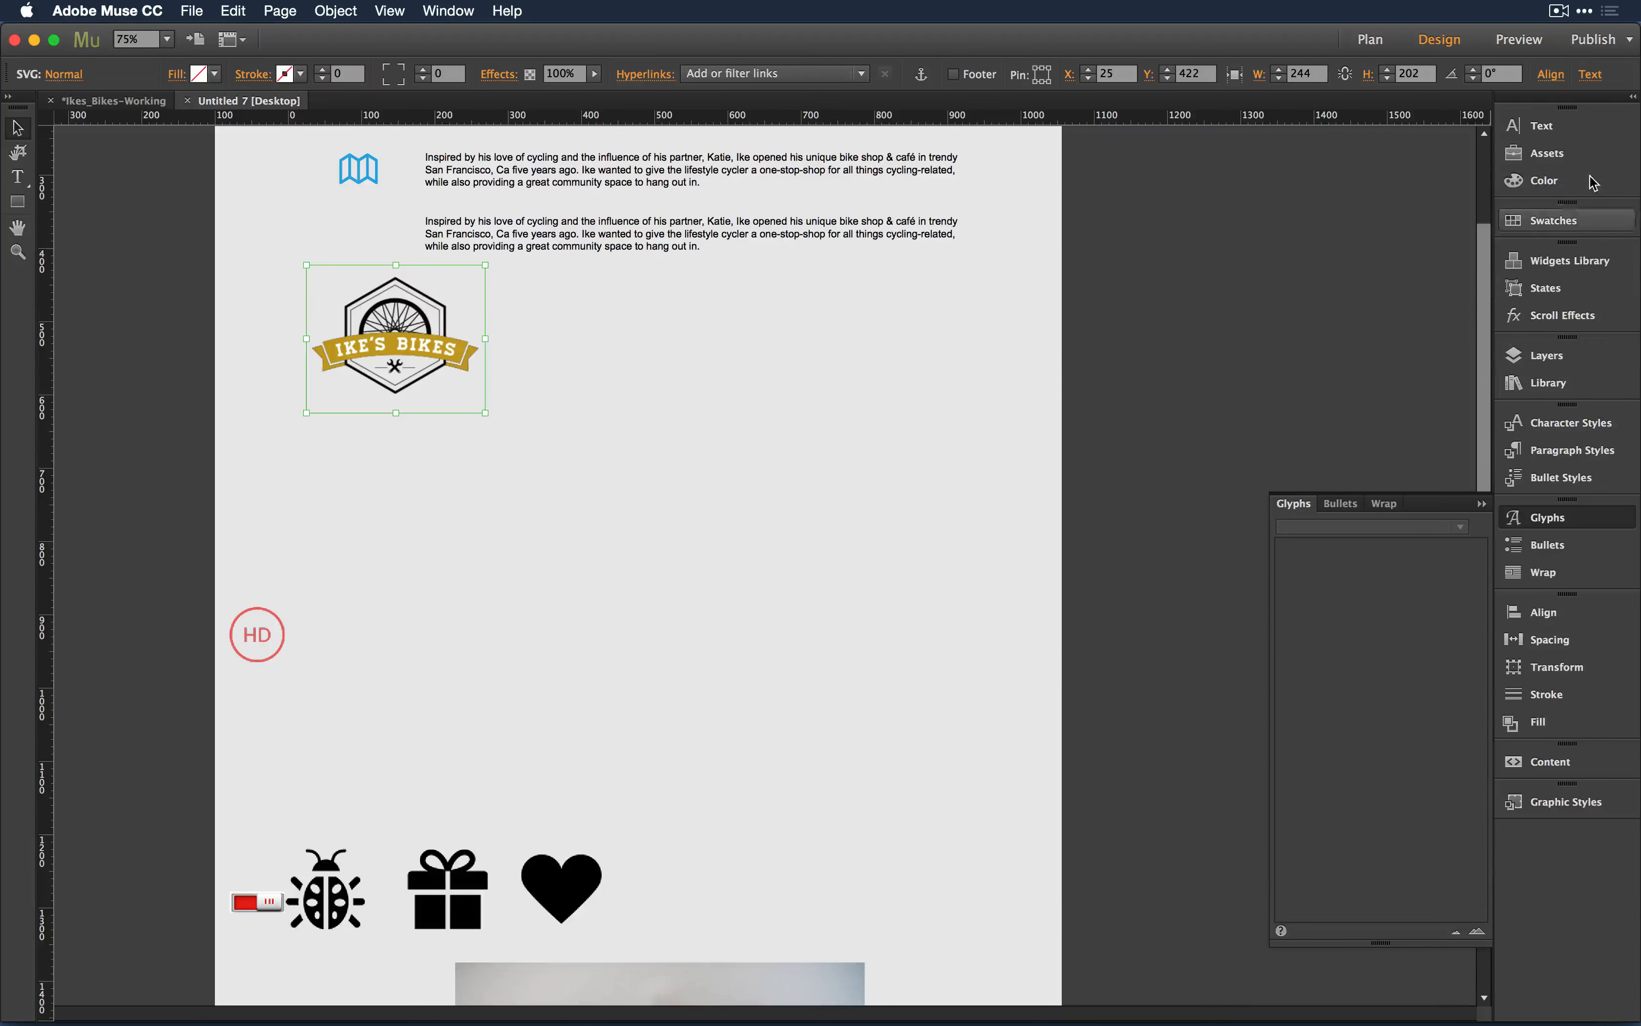
# Step: Show the asset list to check the logo's resolution flag while scaling it to about 931 × 771 and back to about 300 × 248
pyautogui.click(1526, 154)
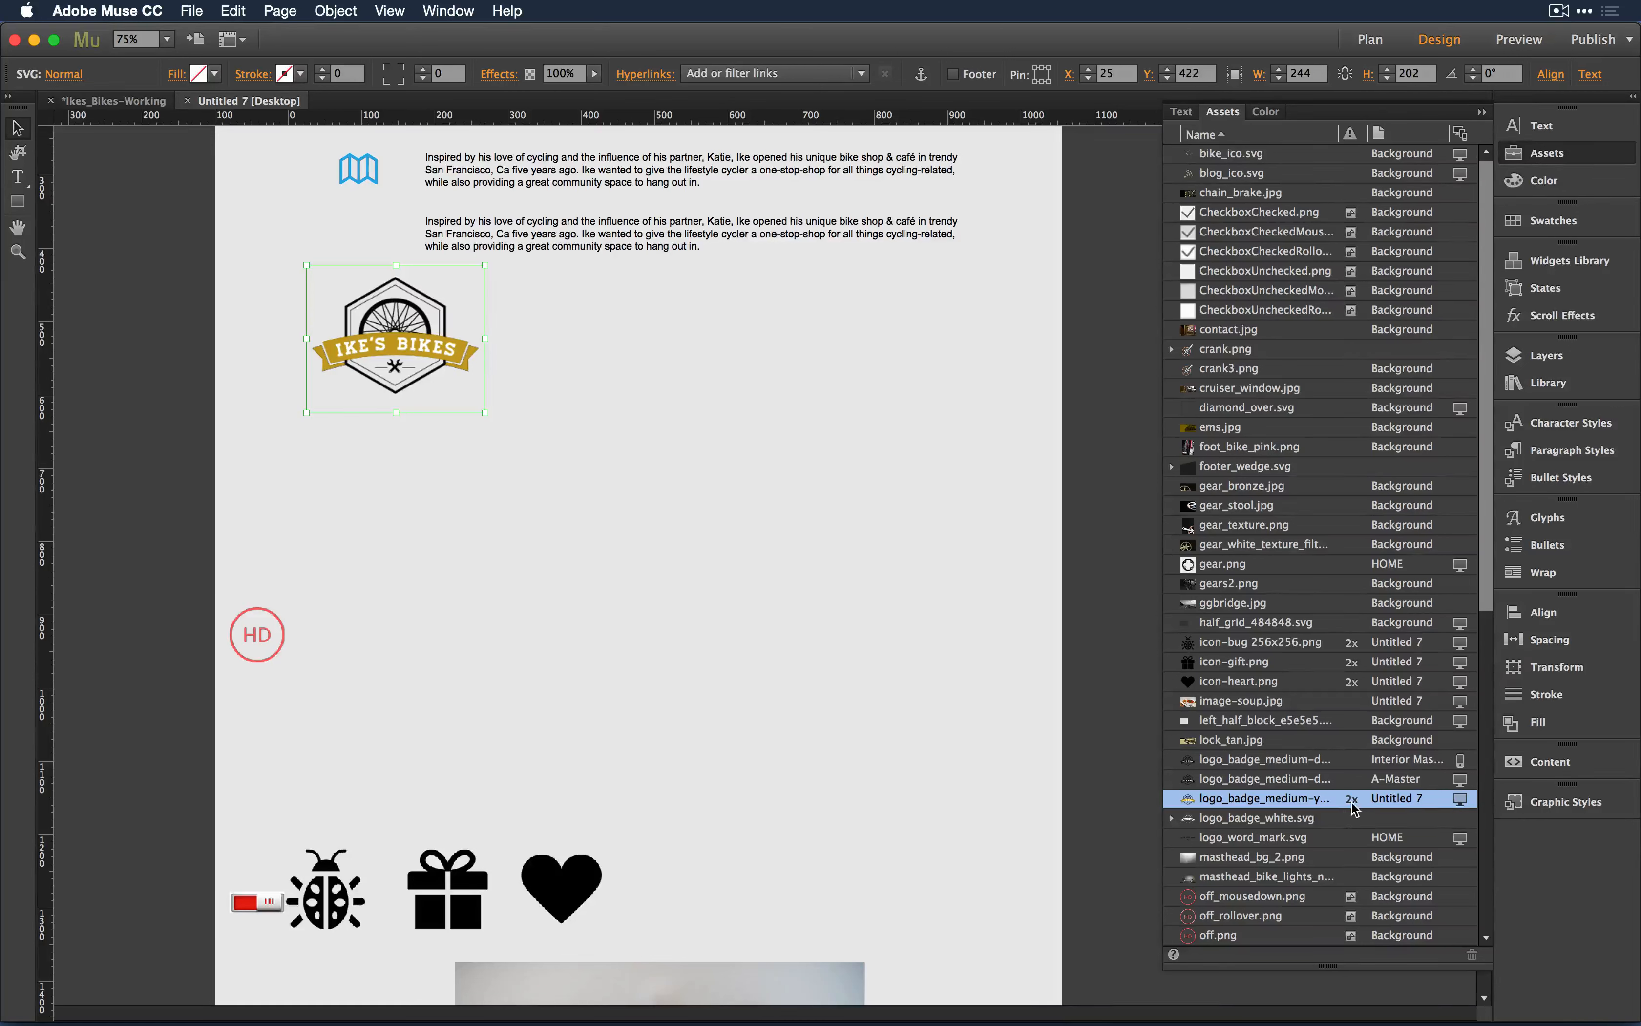
pyautogui.moveTo(1352, 807)
pyautogui.moveTo(484, 411); pyautogui.dragTo(981, 734)
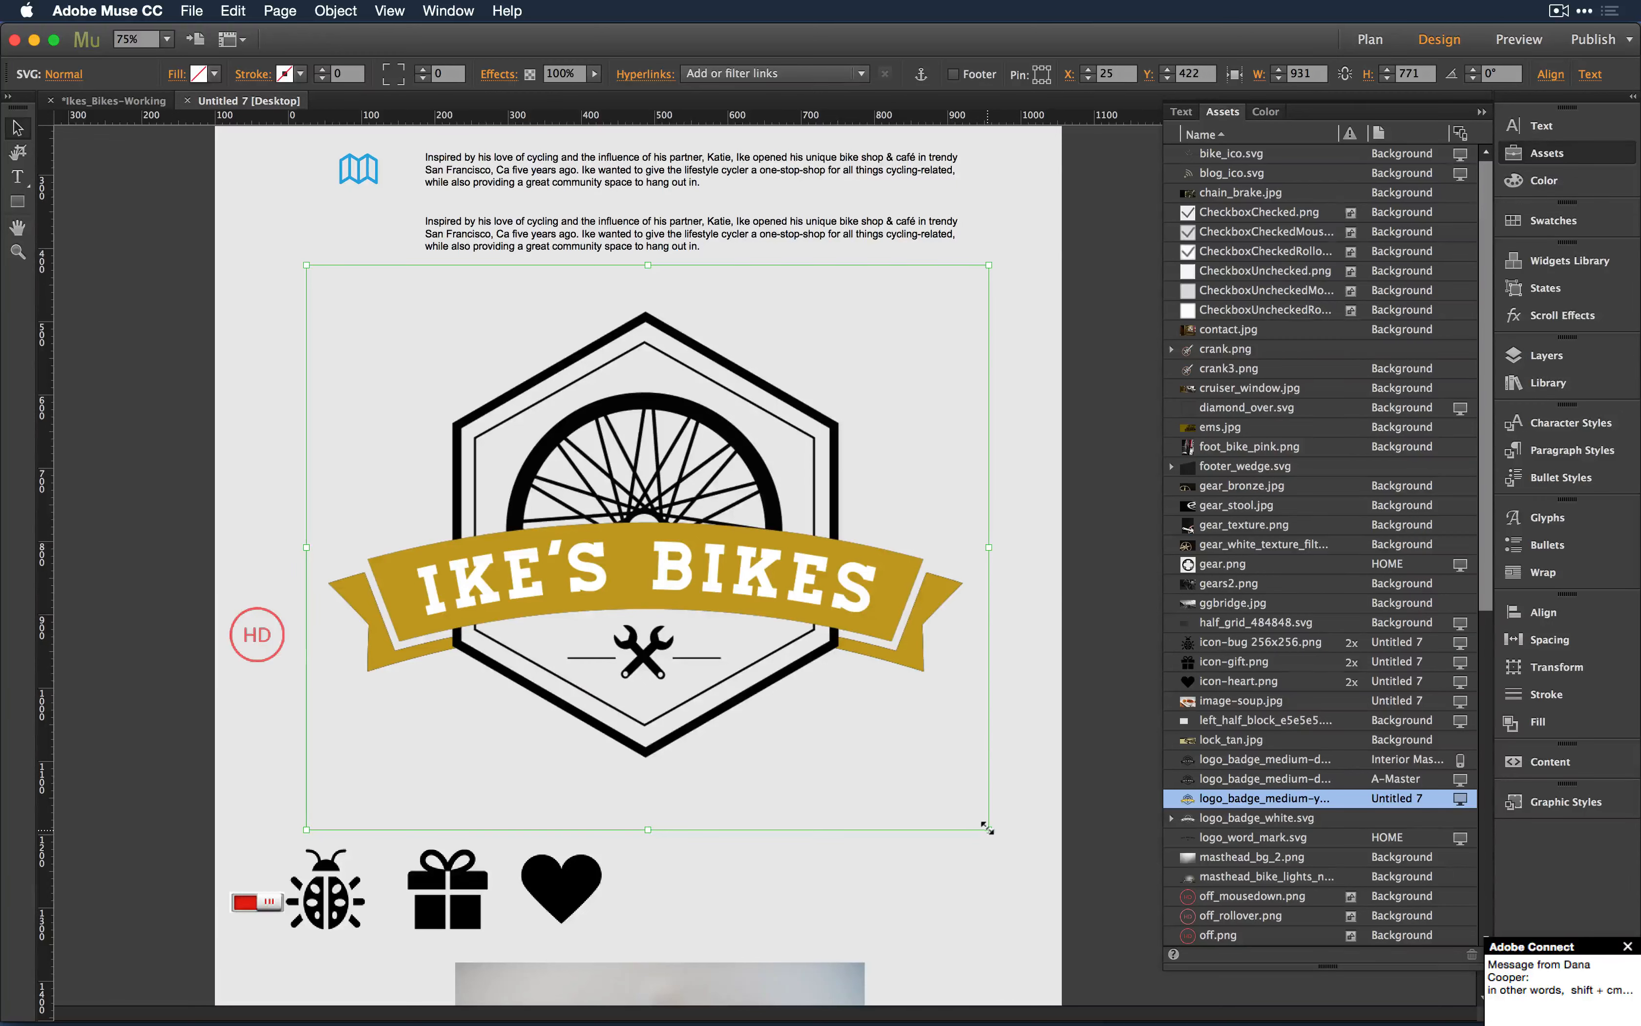
pyautogui.moveTo(988, 827); pyautogui.dragTo(518, 422)
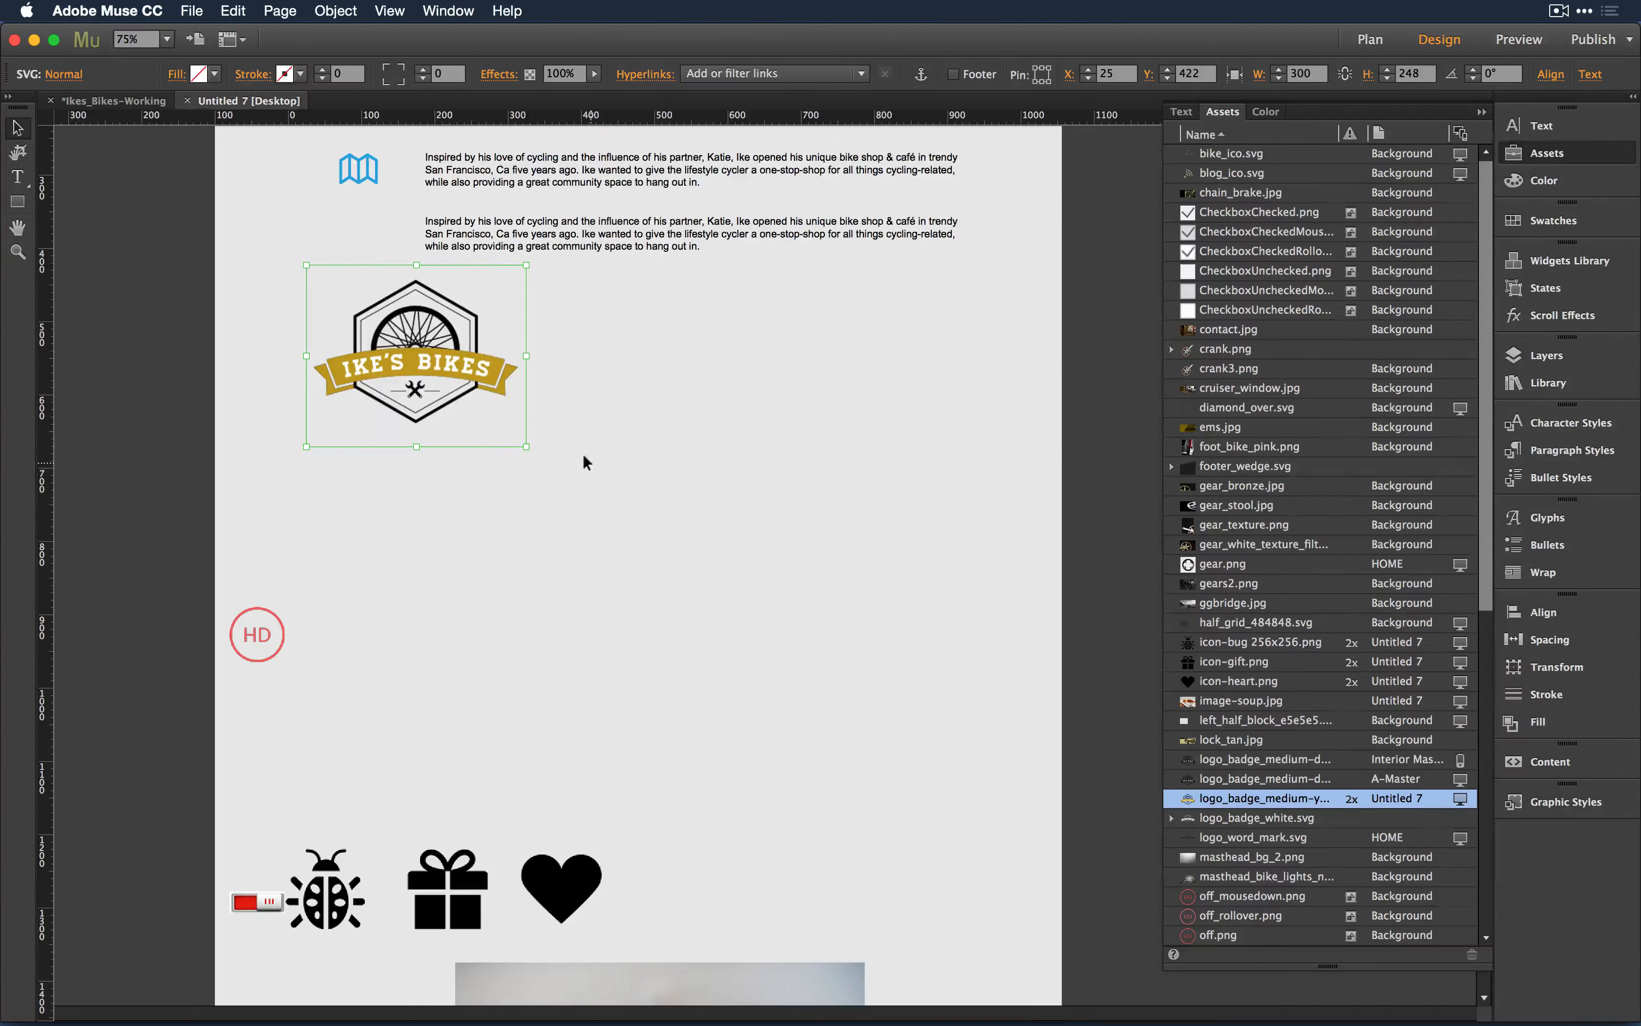
# Step: Enlarge the Ike's Bikes logo across most of the page width and preview the page in Chrome
pyautogui.click(615, 485)
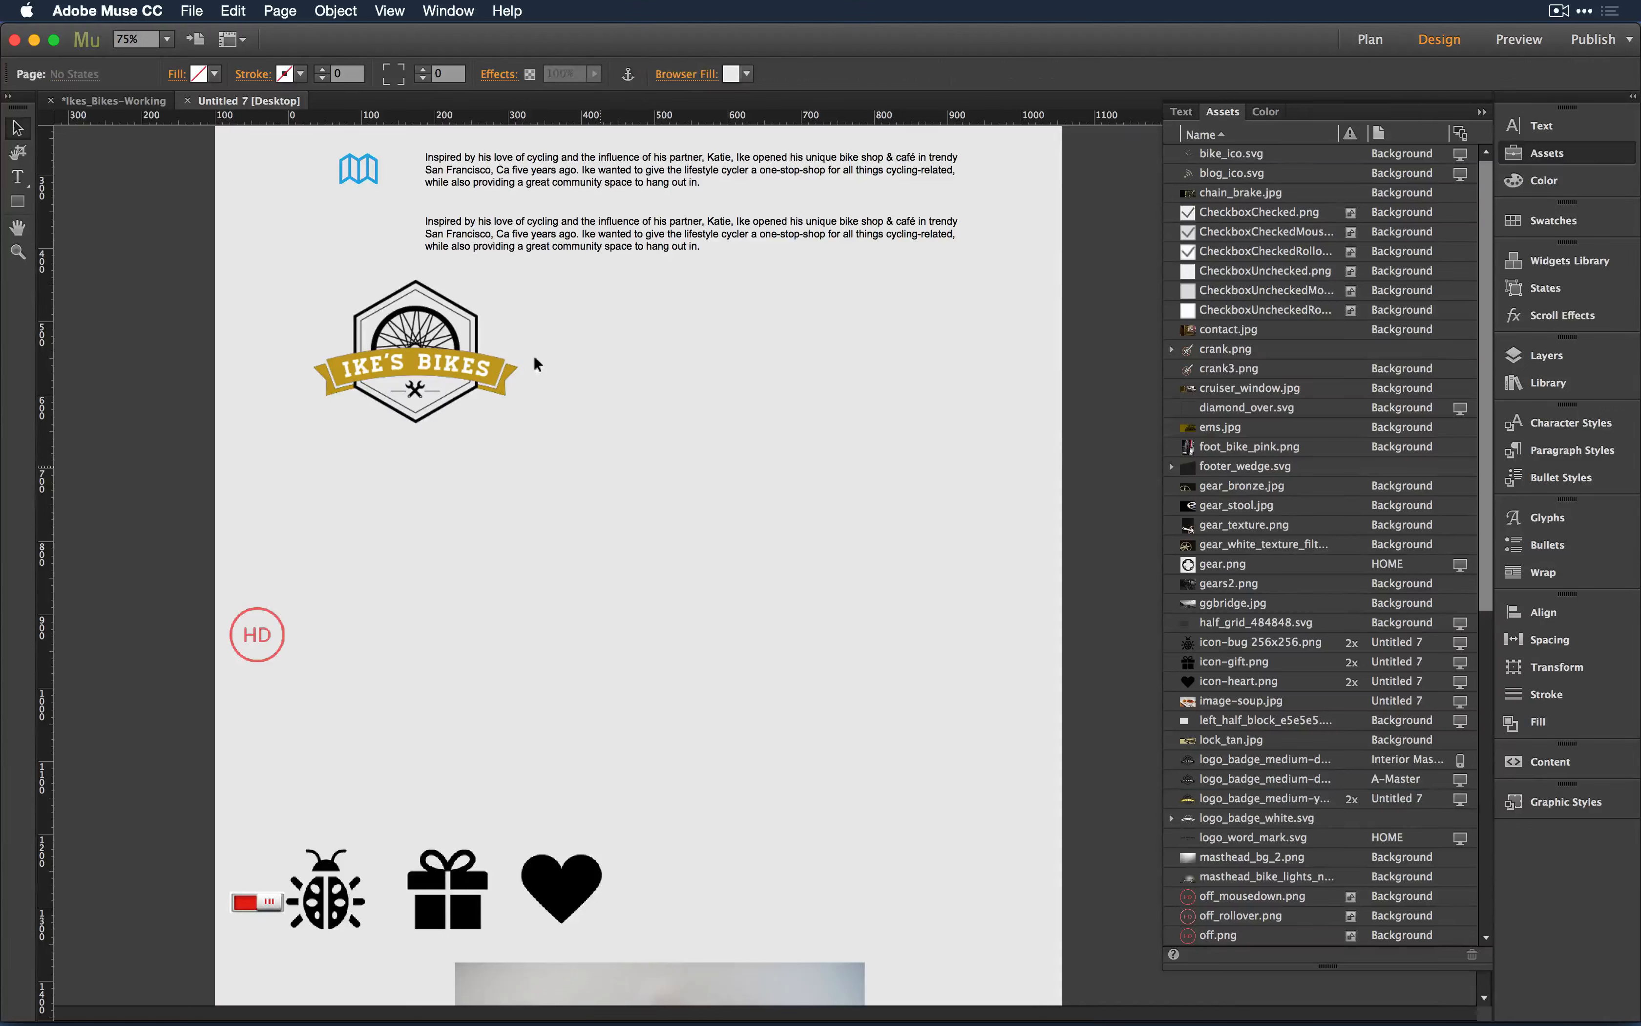
pyautogui.click(432, 359)
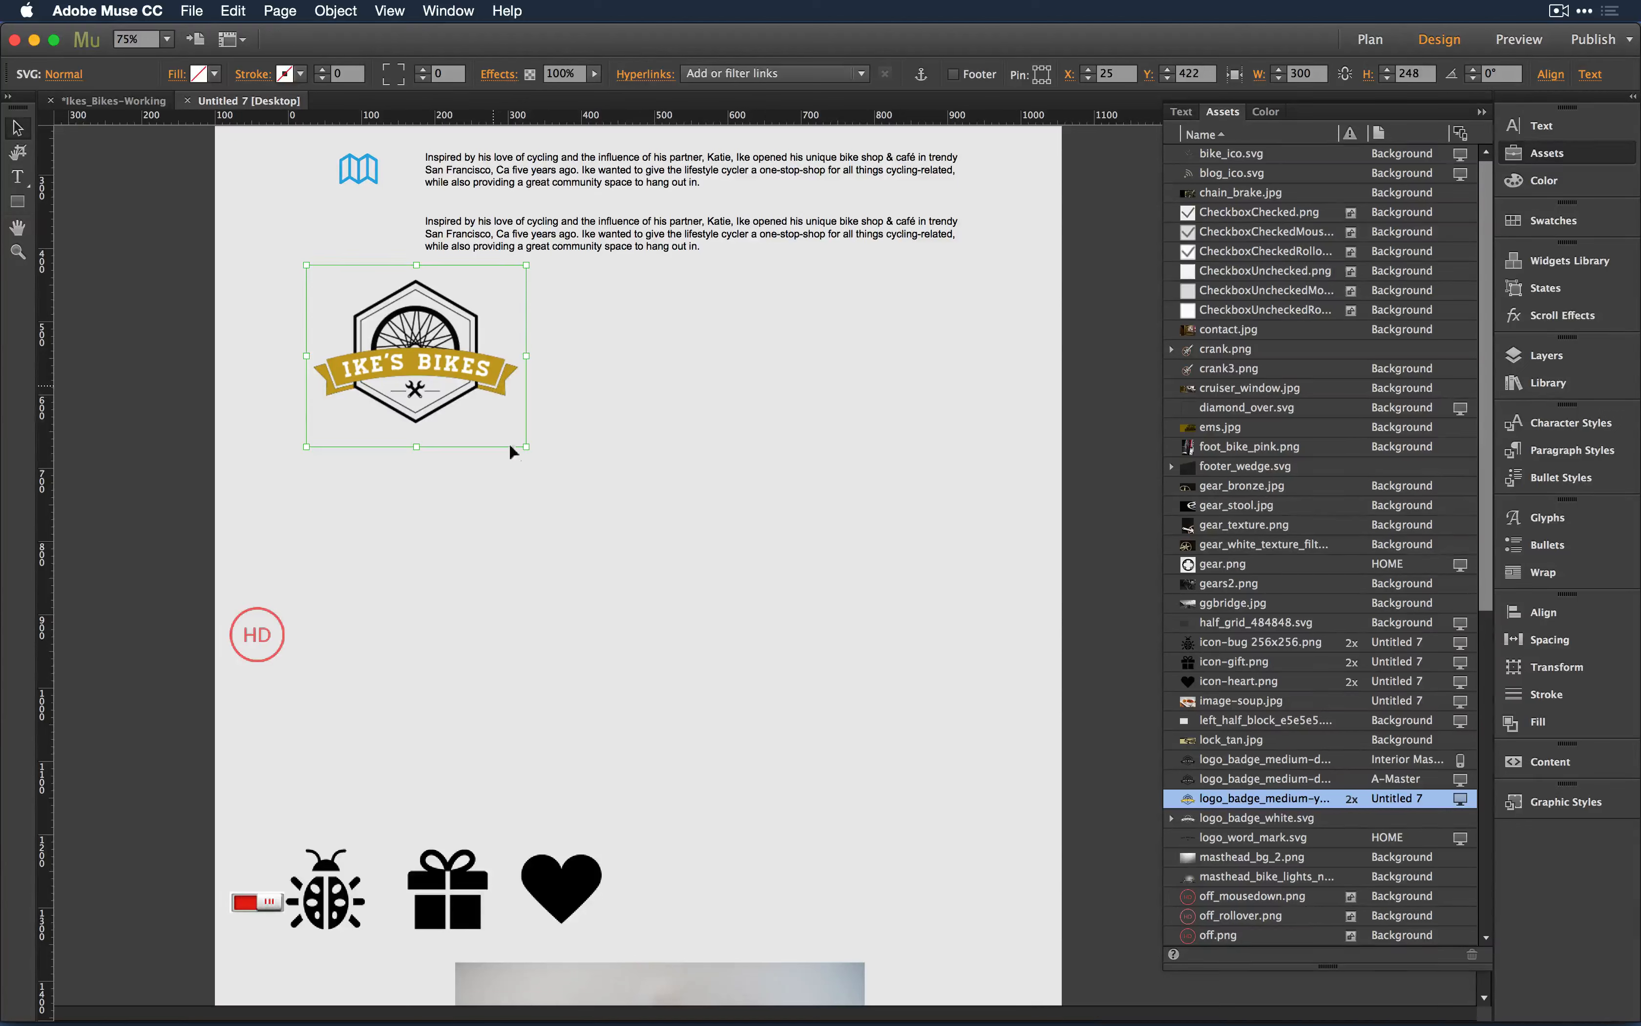
pyautogui.moveTo(523, 441); pyautogui.dragTo(1121, 793)
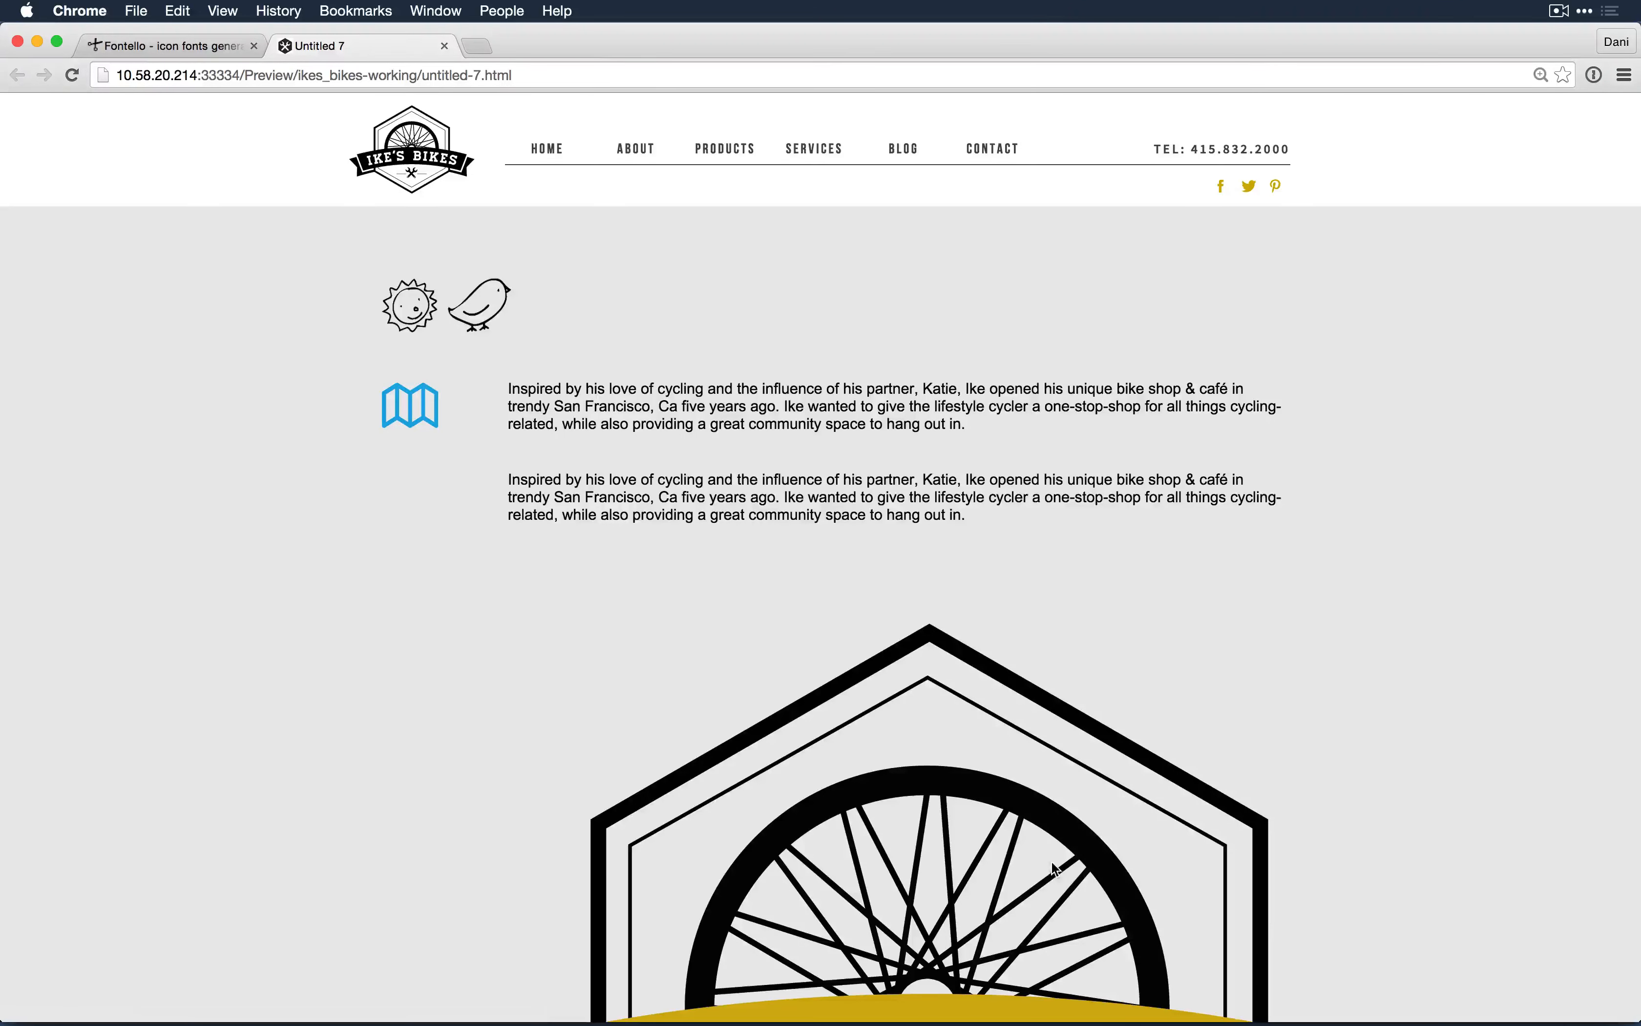
# Step: Examine the large logo in the browser preview, and magnify the page to check the sharpness of the sun, bird and map icons
pyautogui.scroll(-5, 1051, 861)
pyautogui.scroll(-5, 1051, 860)
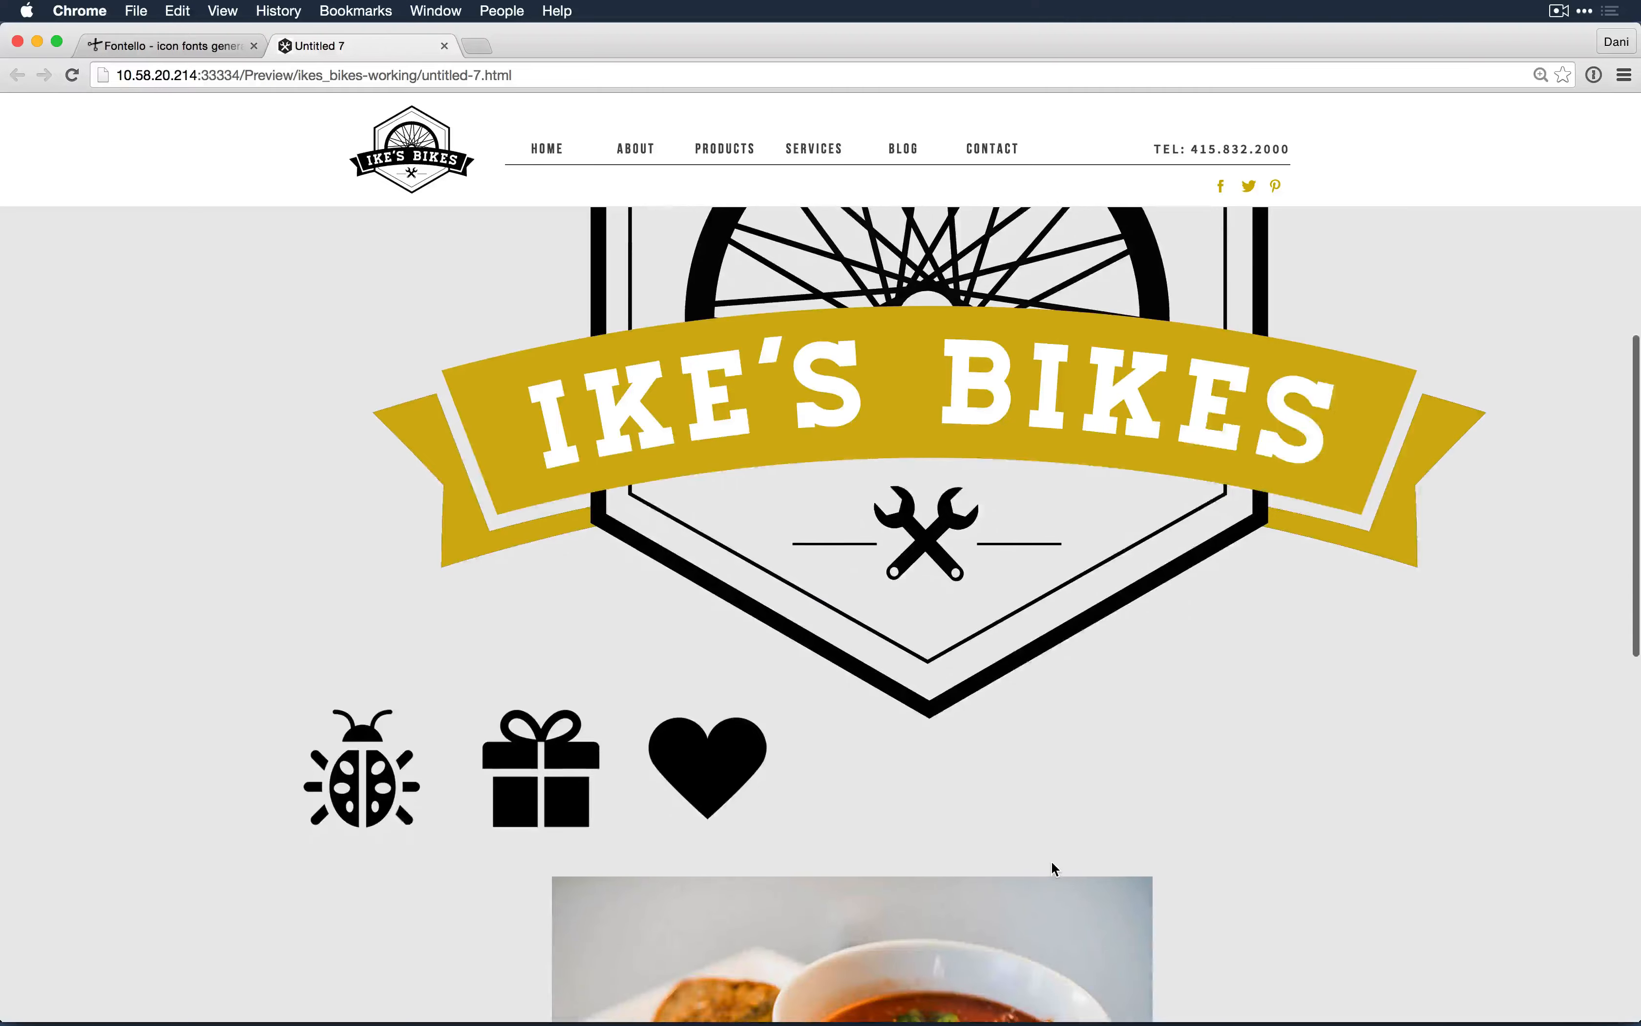
pyautogui.scroll(2, 1072, 746)
pyautogui.scroll(7, 1121, 668)
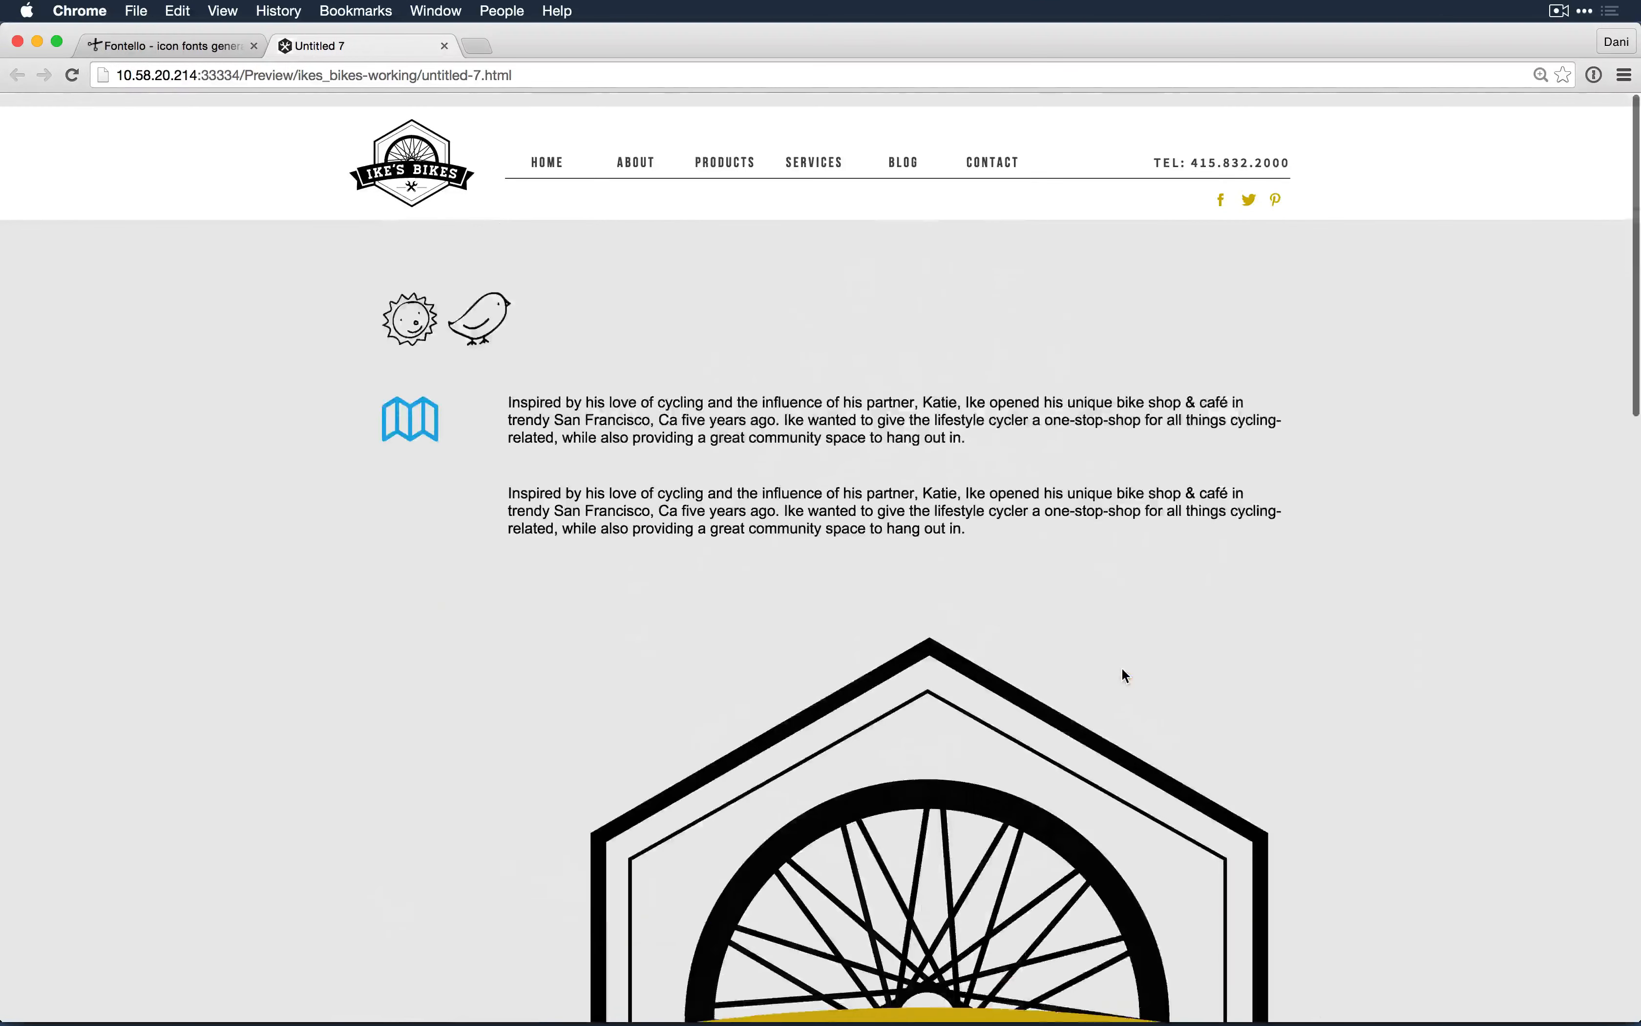
pyautogui.press('super+equal')
pyautogui.press('super+equal')
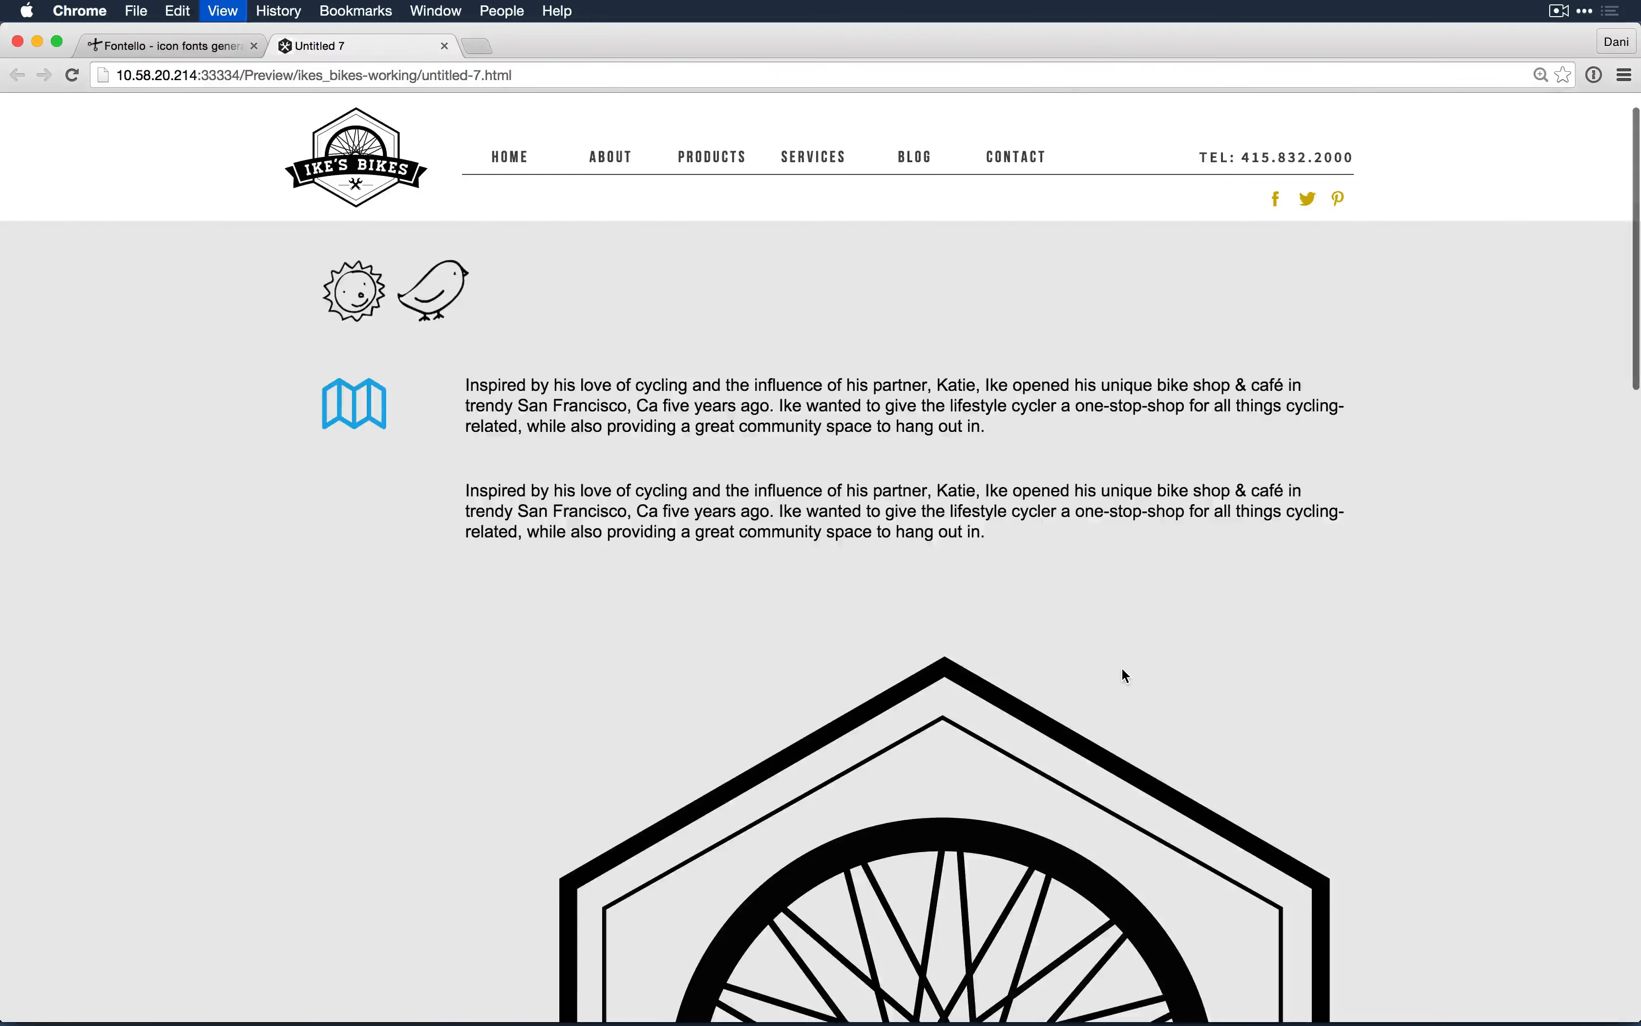
pyautogui.press('super+equal')
pyautogui.press('super+equal')
pyautogui.press('super+equal')
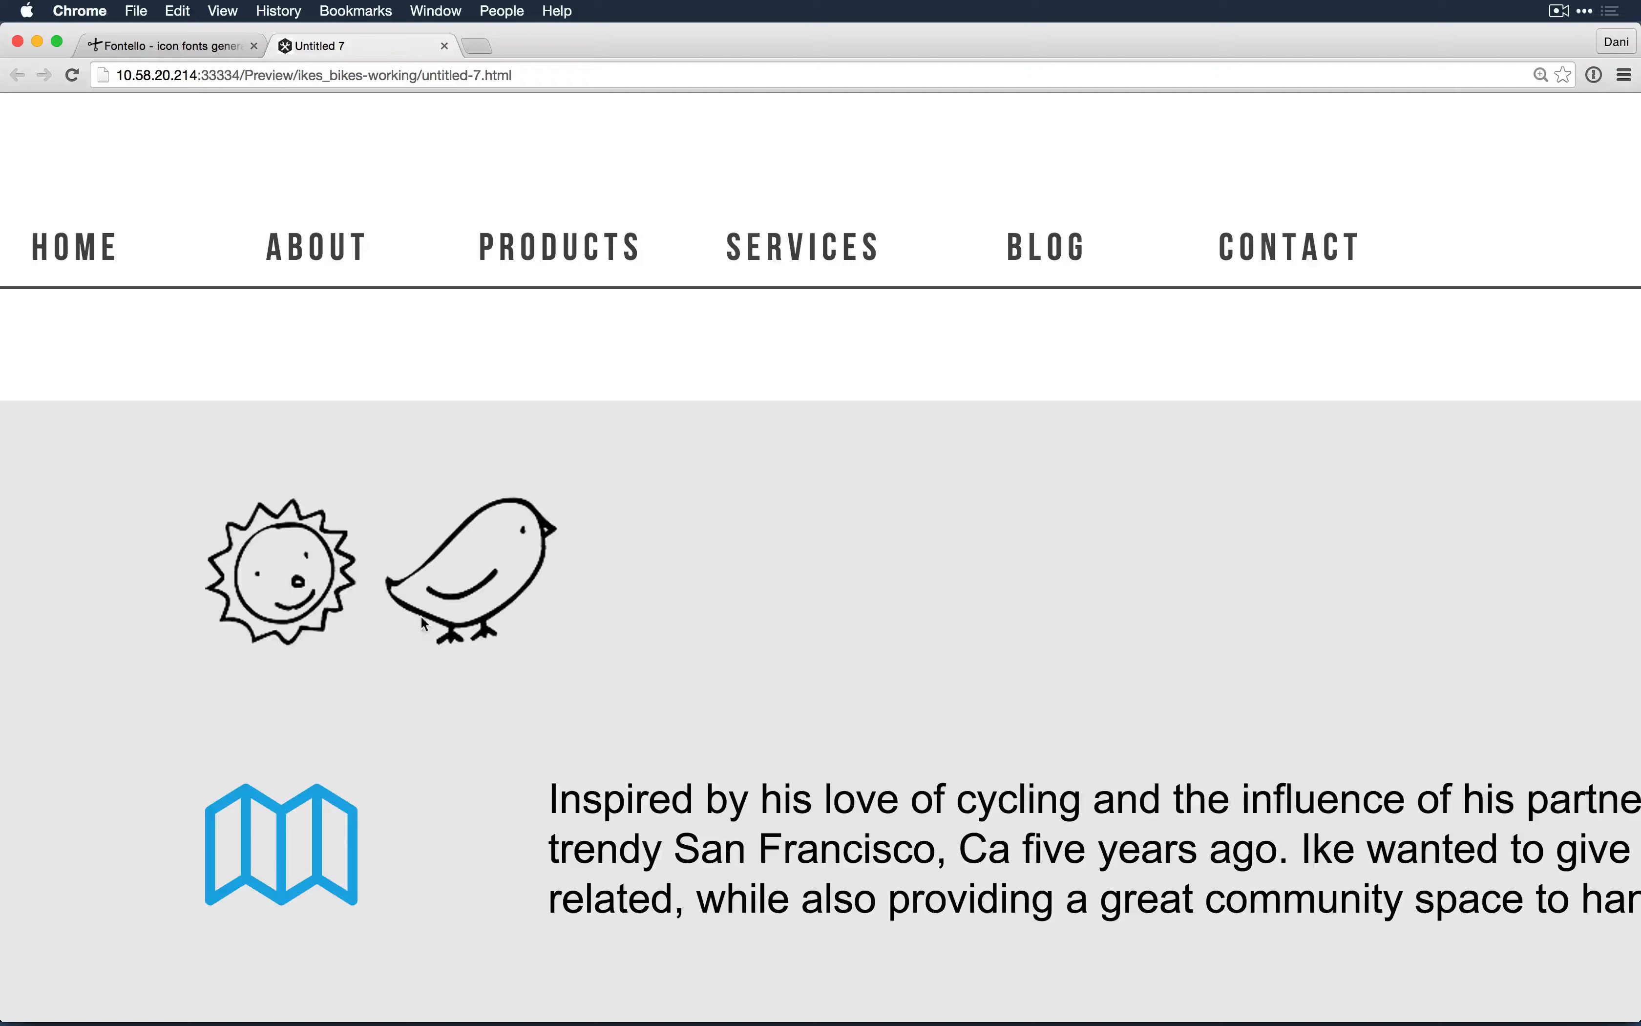
pyautogui.scroll(-2, 653, 710)
pyautogui.hscroll(1, 652, 710)
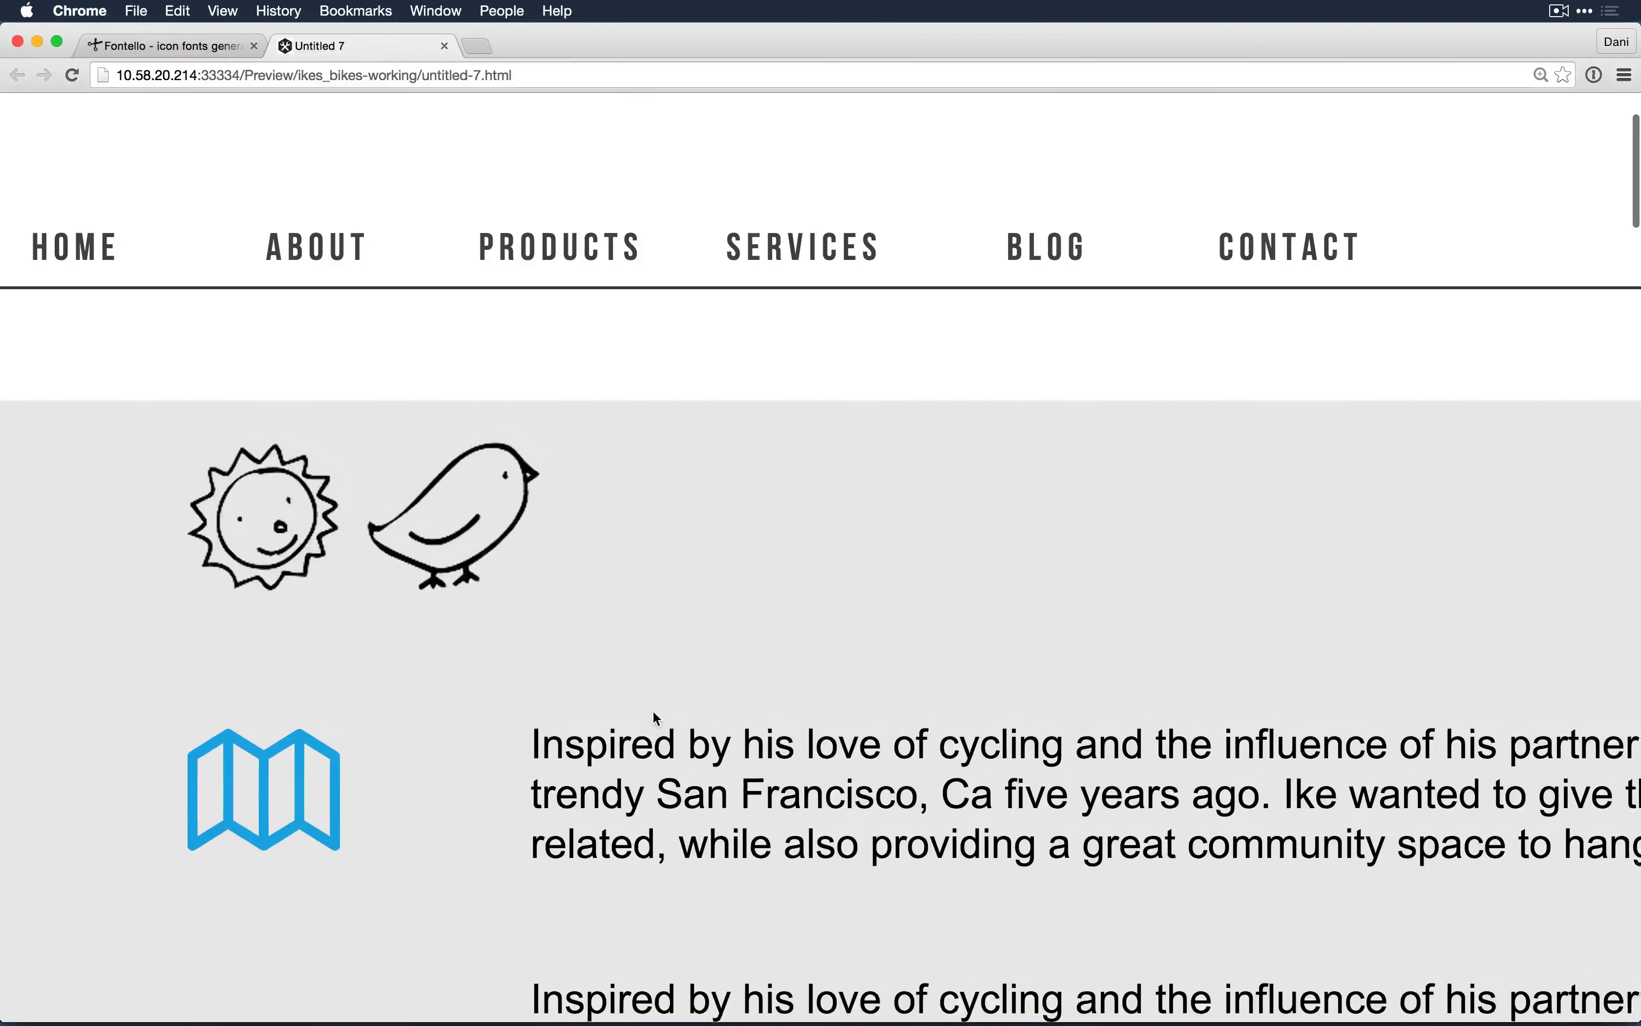
# Step: Select the intro paragraph and the blue map icon in the magnified preview to check that the icon is selectable as text
pyautogui.scroll(1, 652, 711)
pyautogui.scroll(-3, 653, 710)
pyautogui.scroll(-3, 653, 710)
pyautogui.hscroll(1, 652, 712)
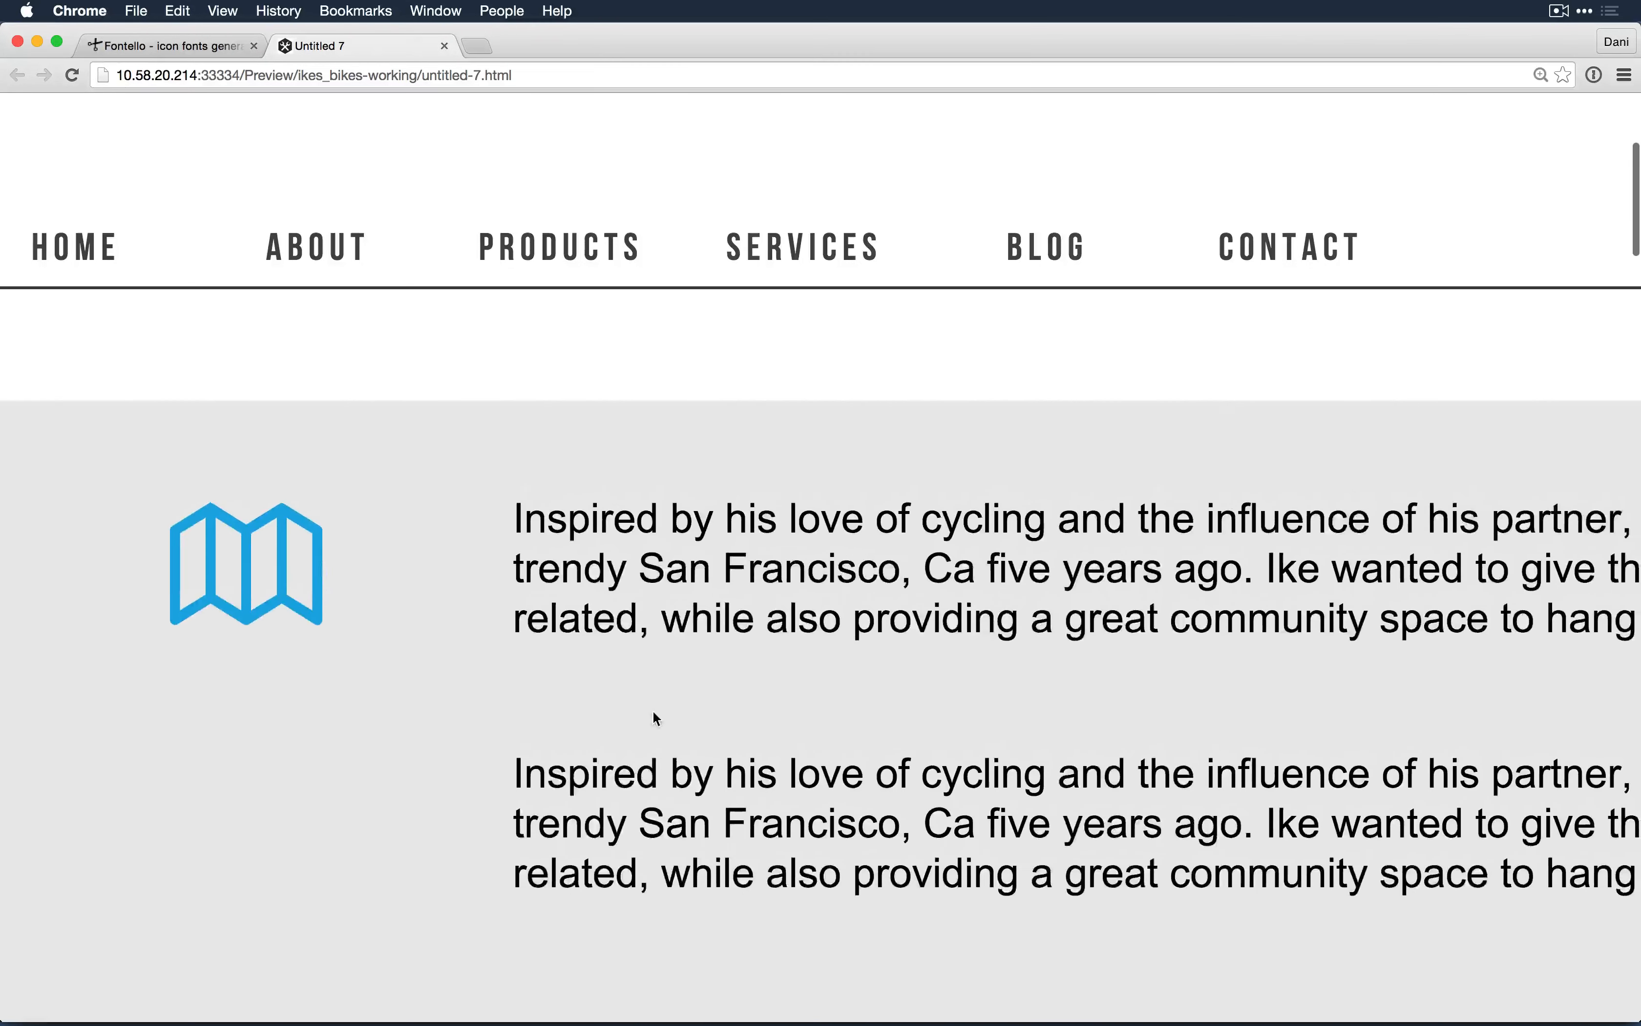
pyautogui.moveTo(611, 538); pyautogui.dragTo(849, 628)
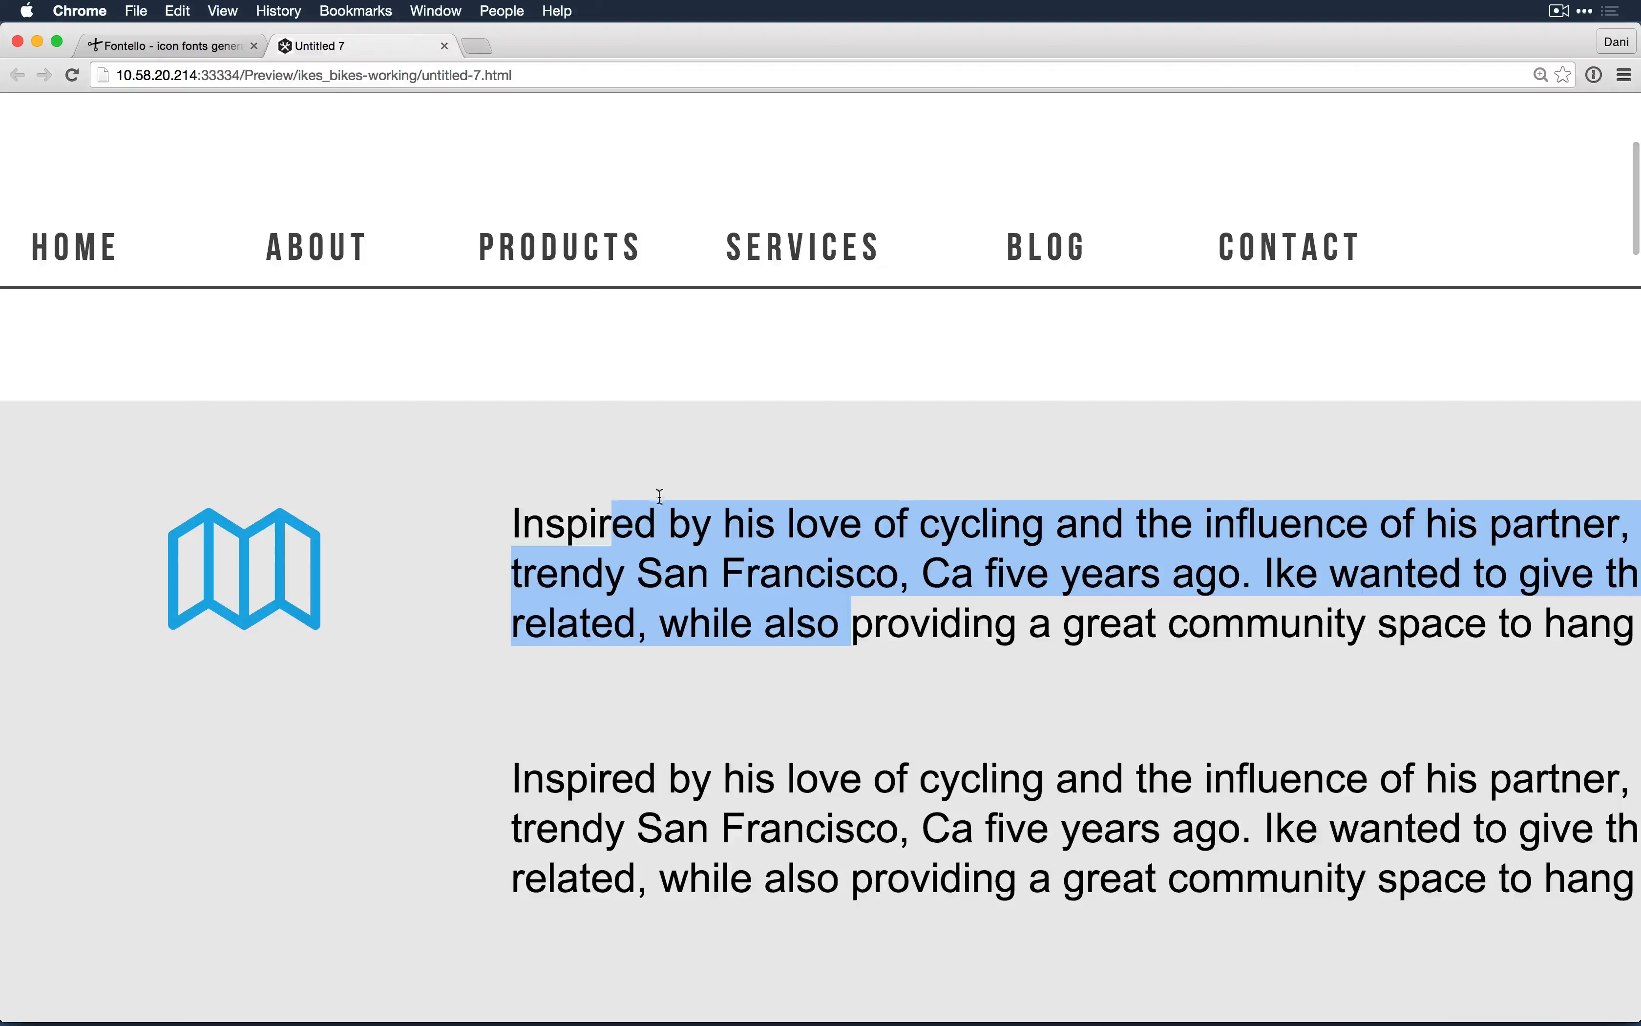
pyautogui.moveTo(334, 563); pyautogui.dragTo(154, 540)
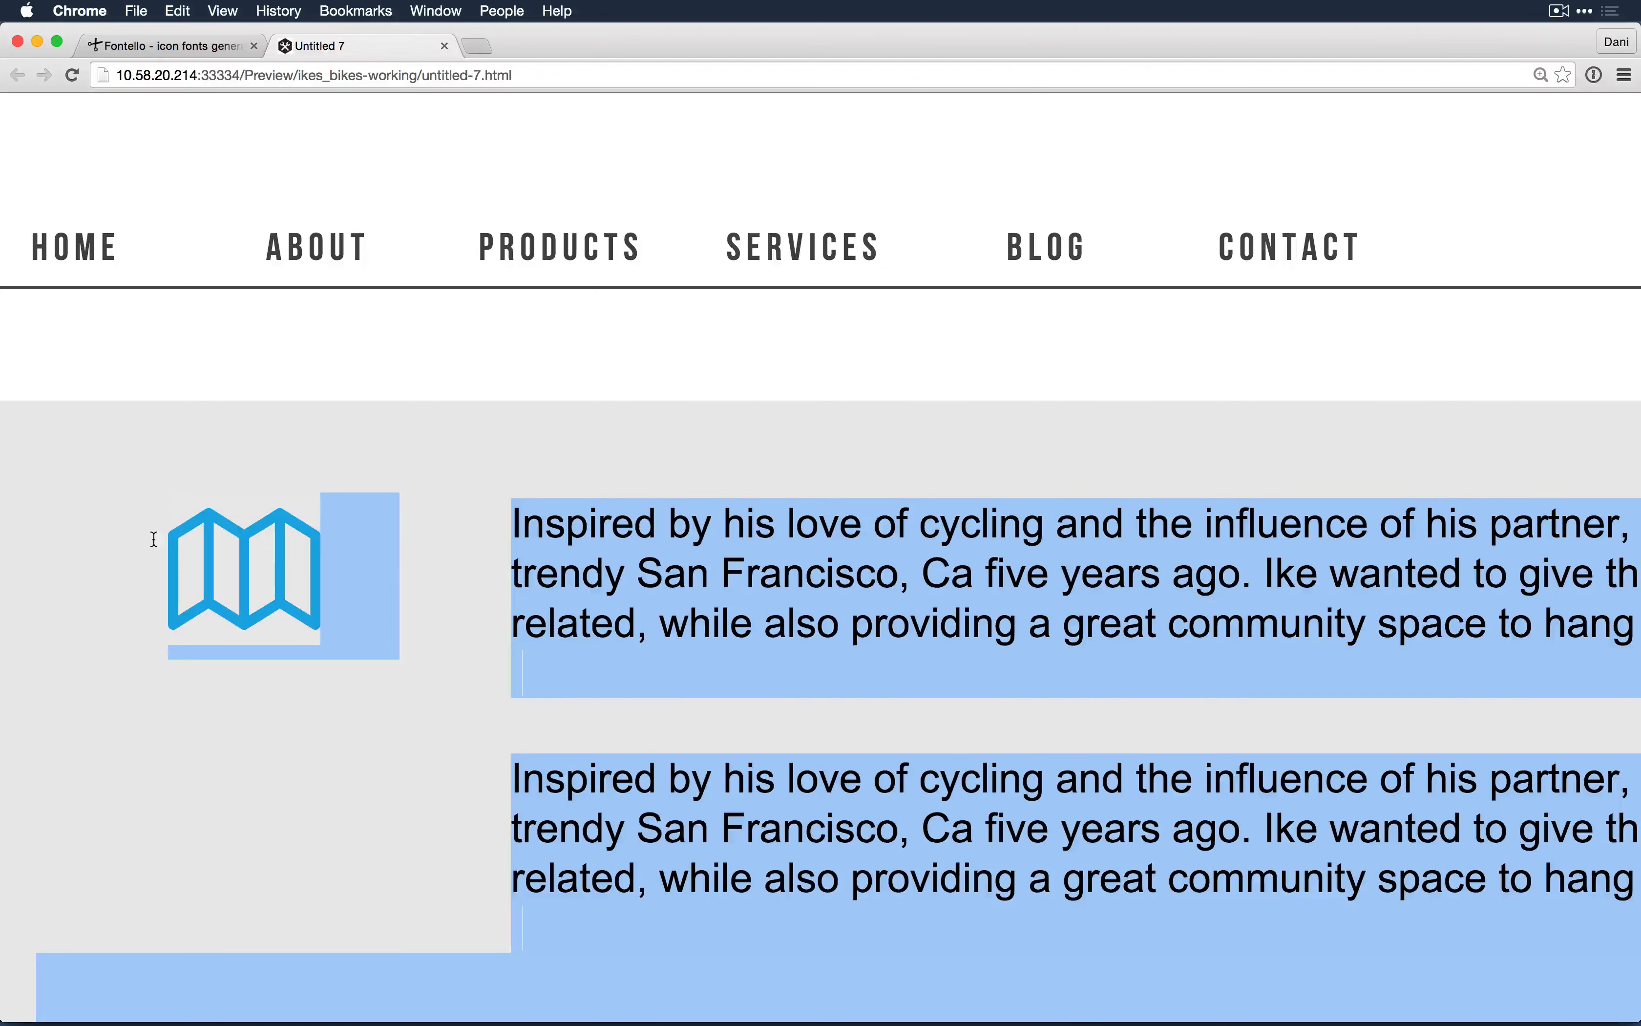
pyautogui.click(351, 581)
pyautogui.moveTo(241, 569); pyautogui.dragTo(188, 563)
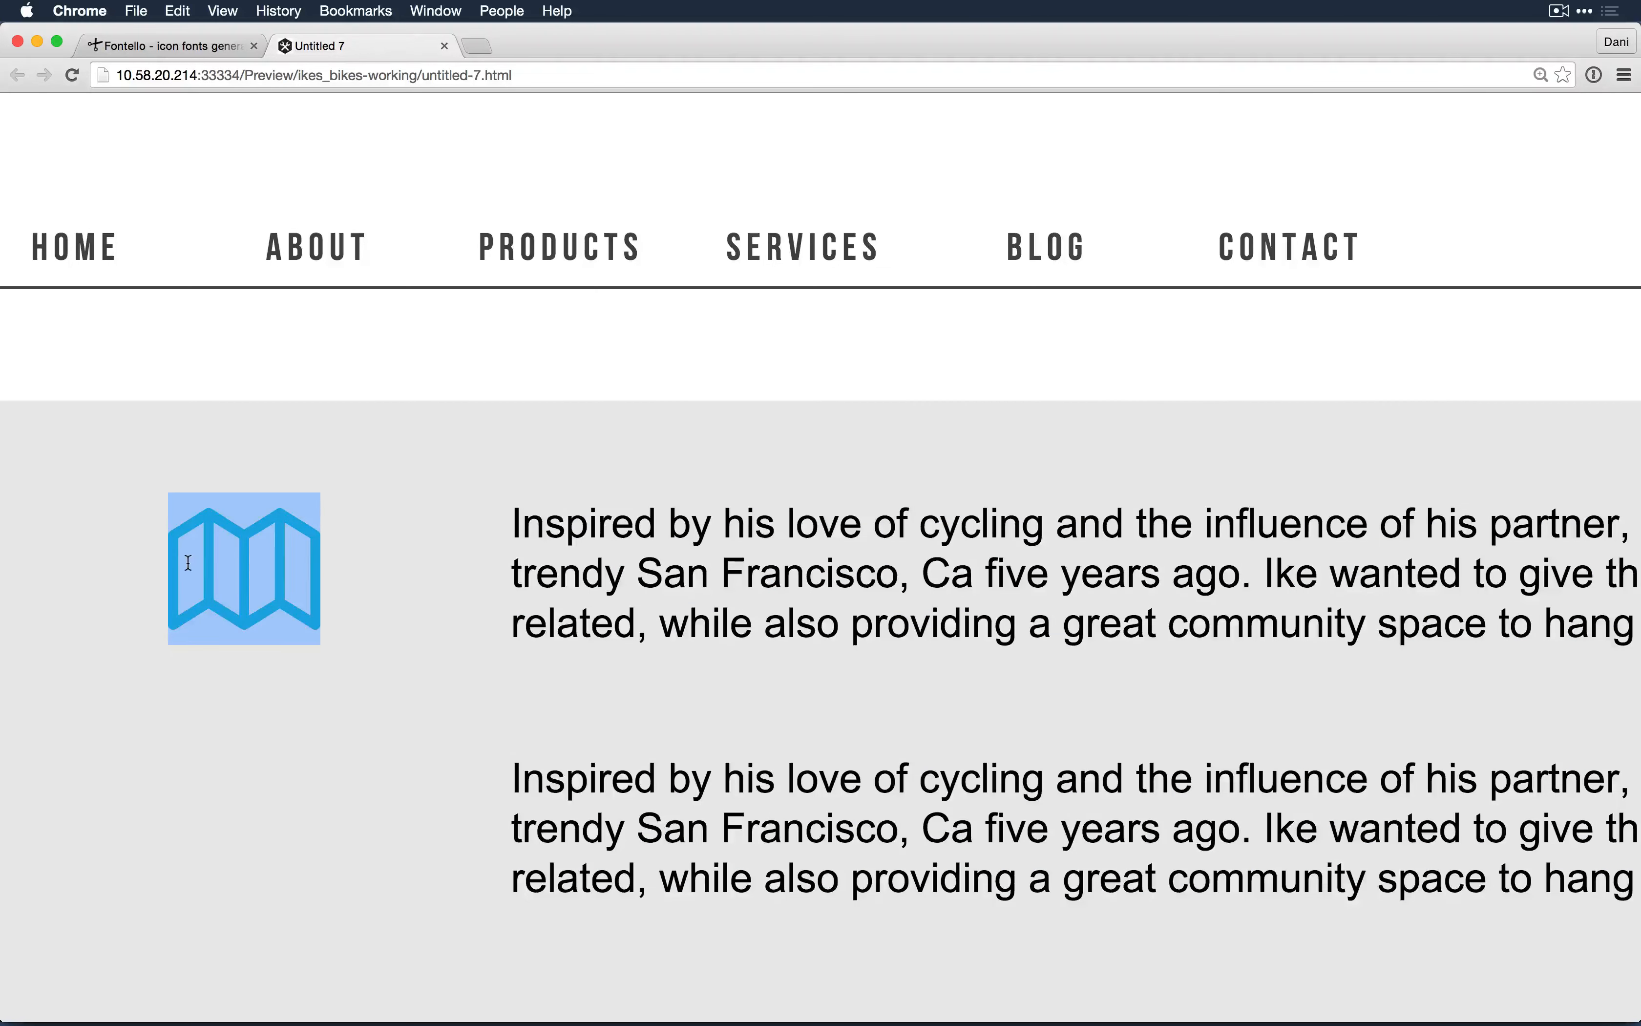
# Step: Examine the edges of the wheel, banner and lettering of the large Ike's Bikes logo at high magnification
pyautogui.scroll(-5, 390, 597)
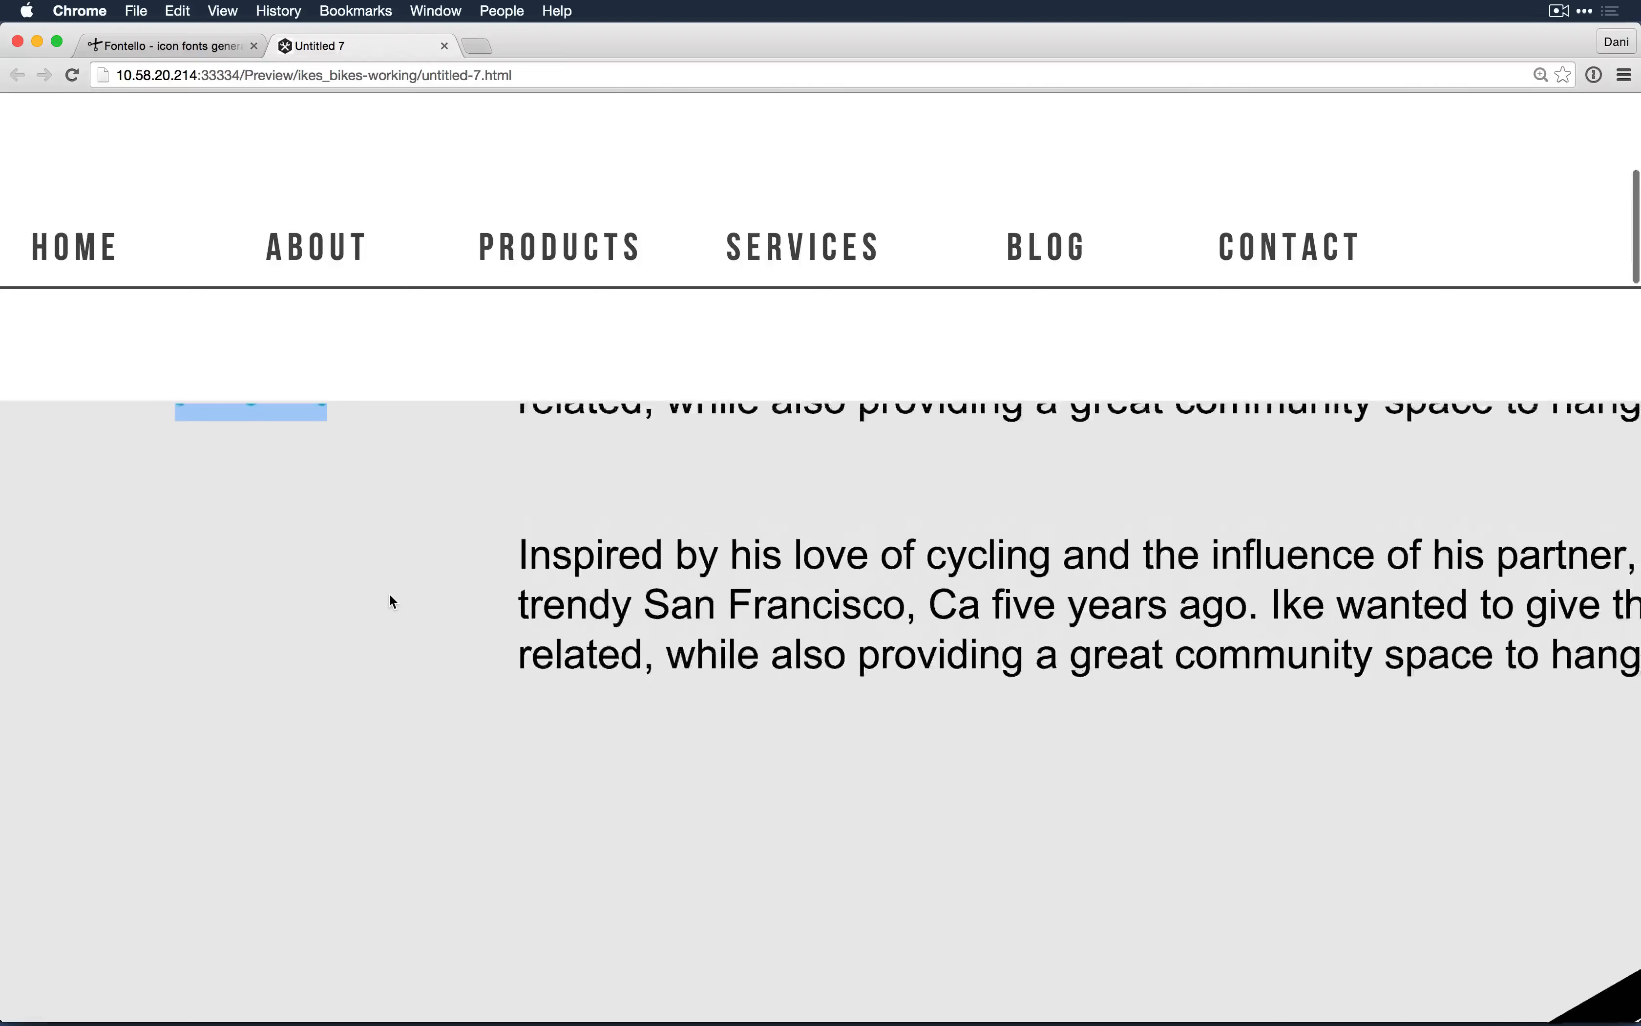
pyautogui.scroll(-10, 388, 594)
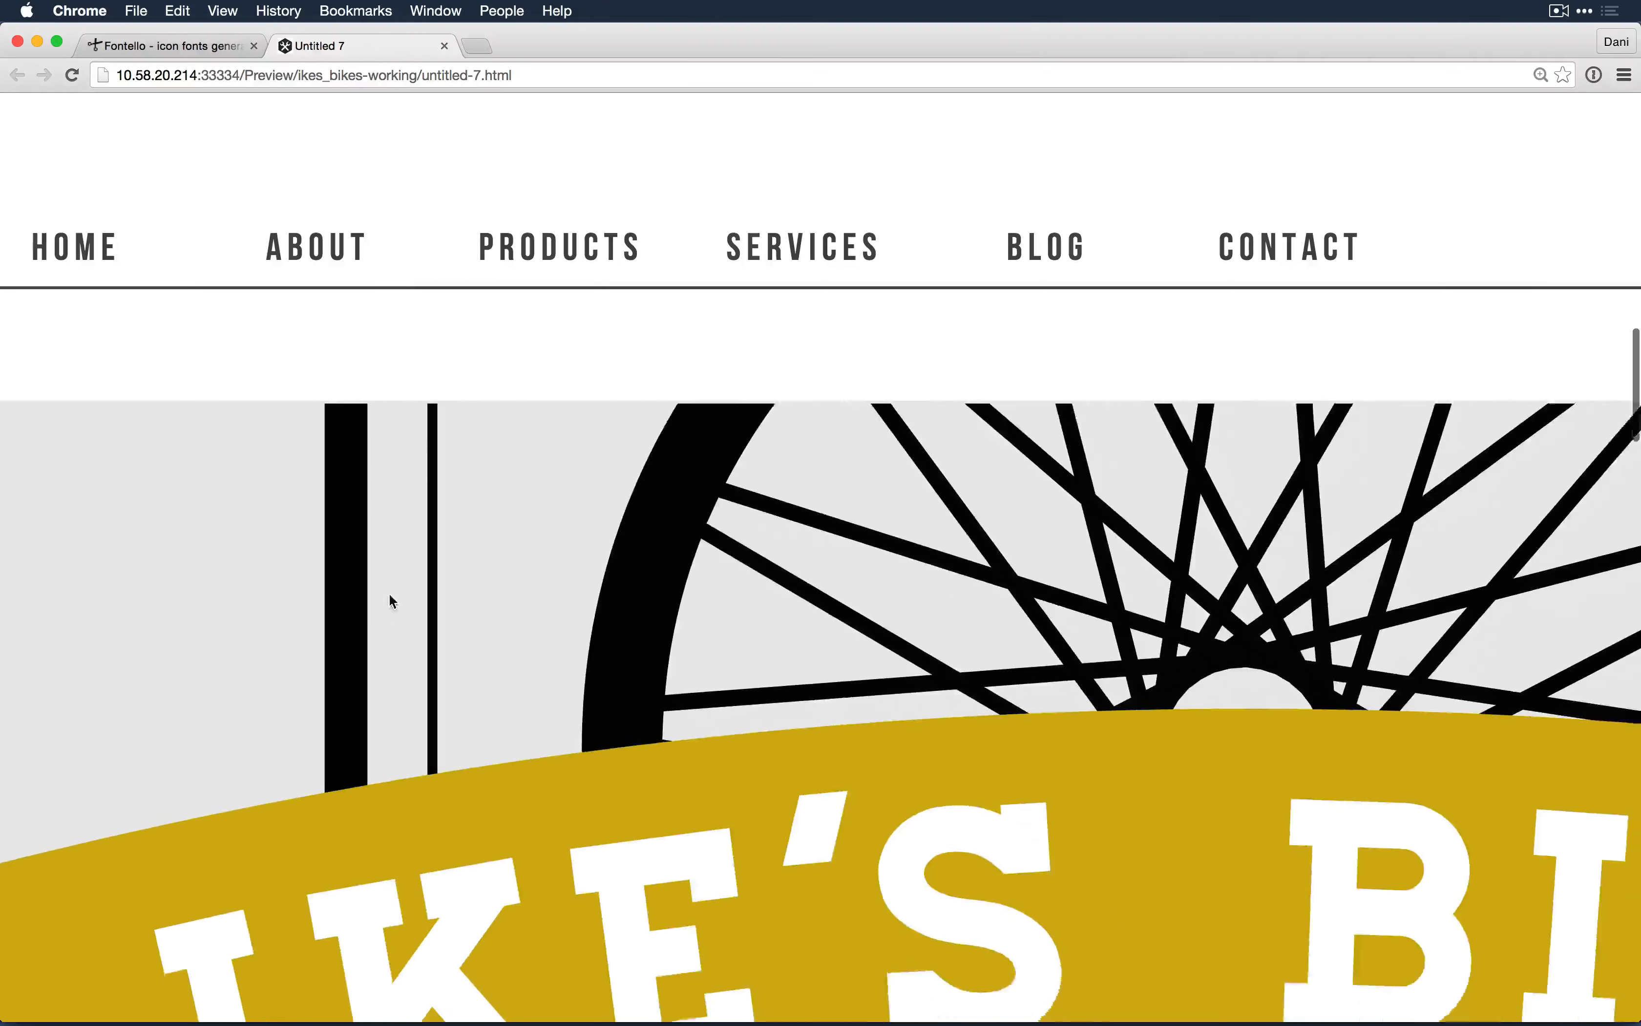
pyautogui.scroll(-1, 389, 594)
pyautogui.scroll(1, 388, 595)
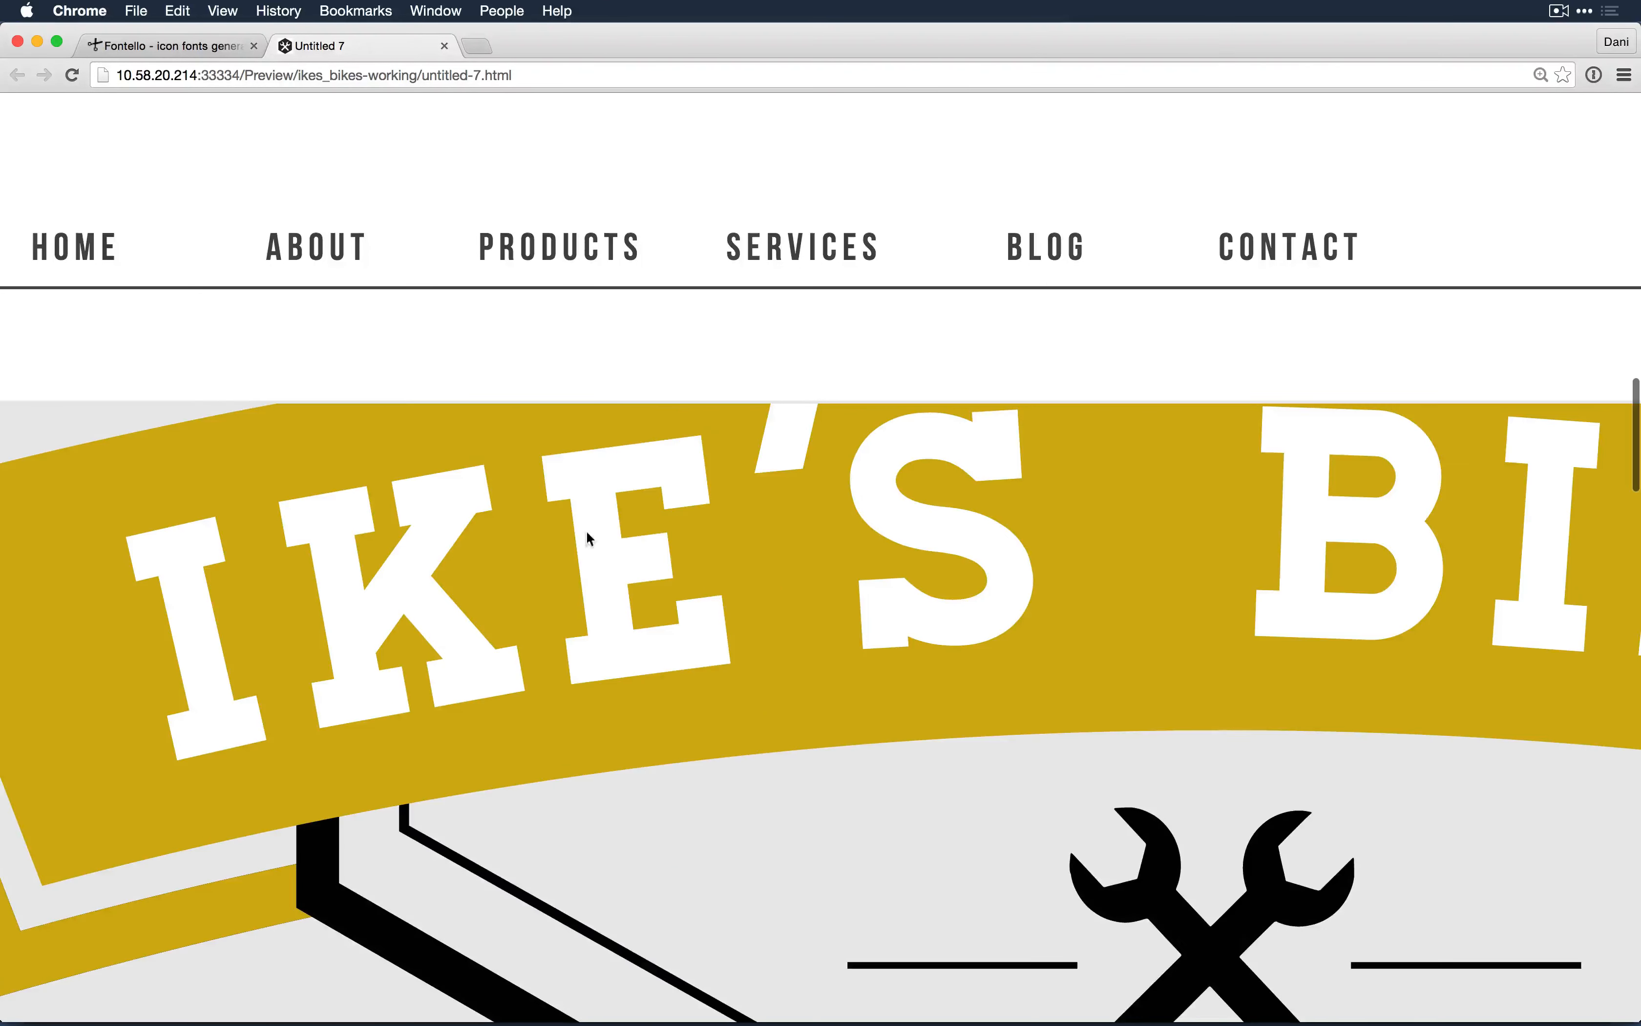
# Step: Reduce the page magnification to 67% and check how the logo and icons look on the whole page
pyautogui.press('super+minus')
pyautogui.press('super+minus')
pyautogui.press('super+minus')
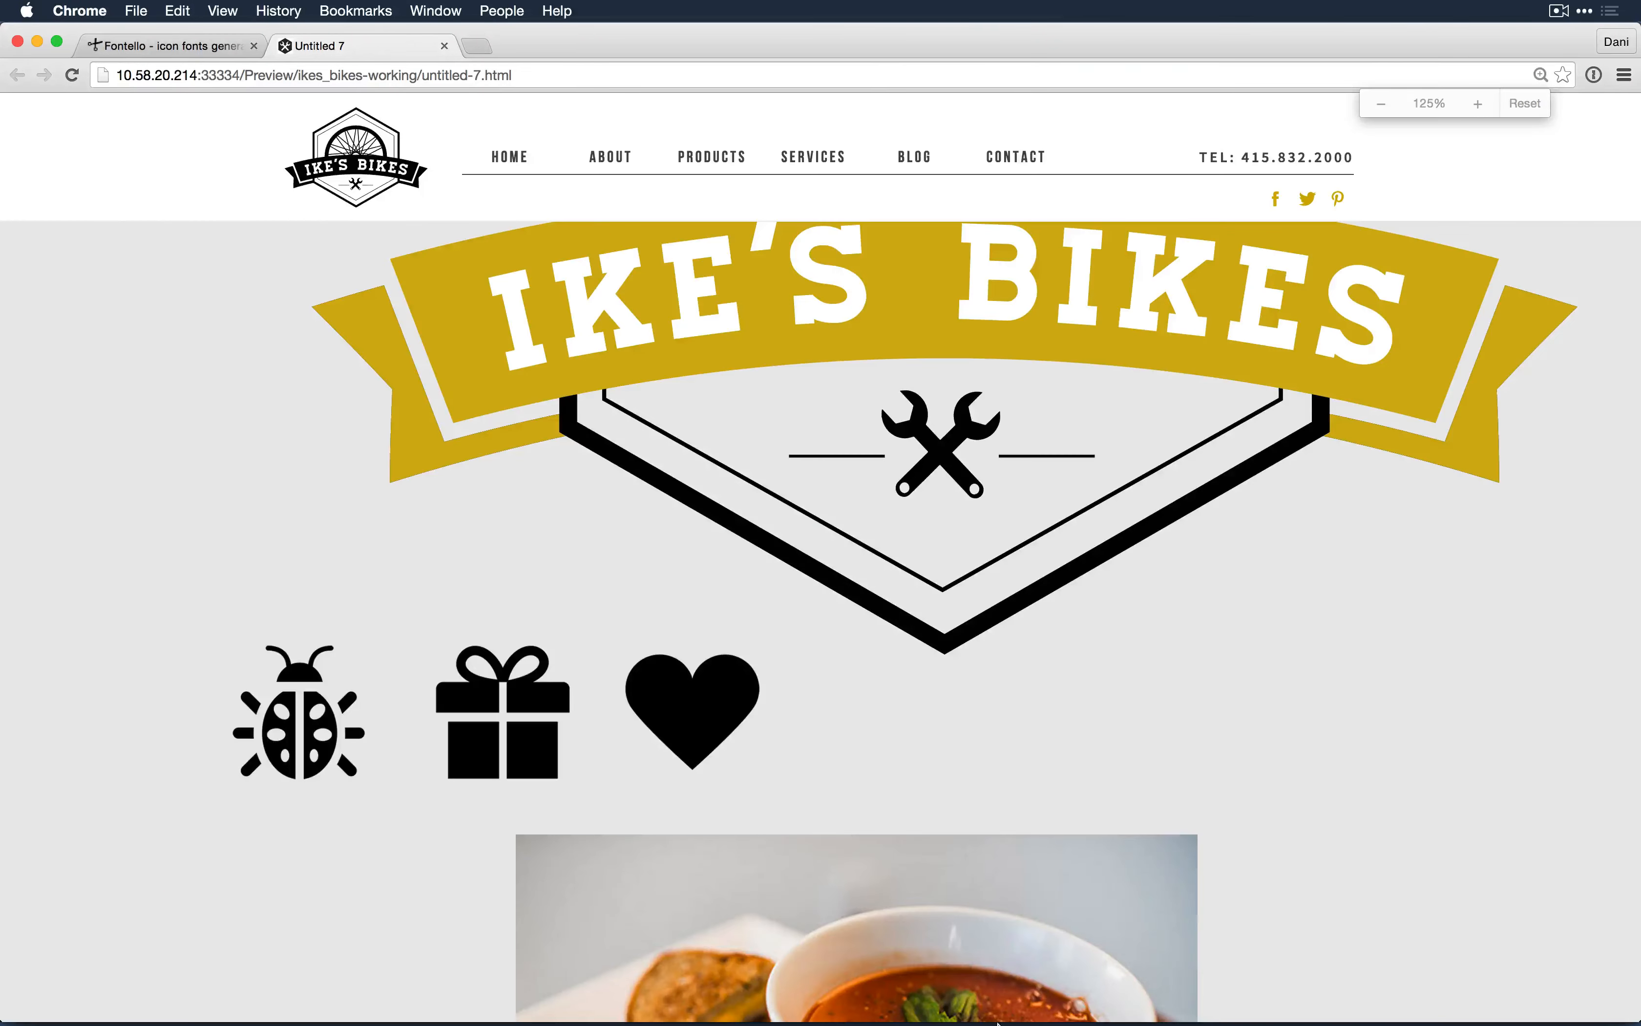
pyautogui.scroll(5, 1015, 671)
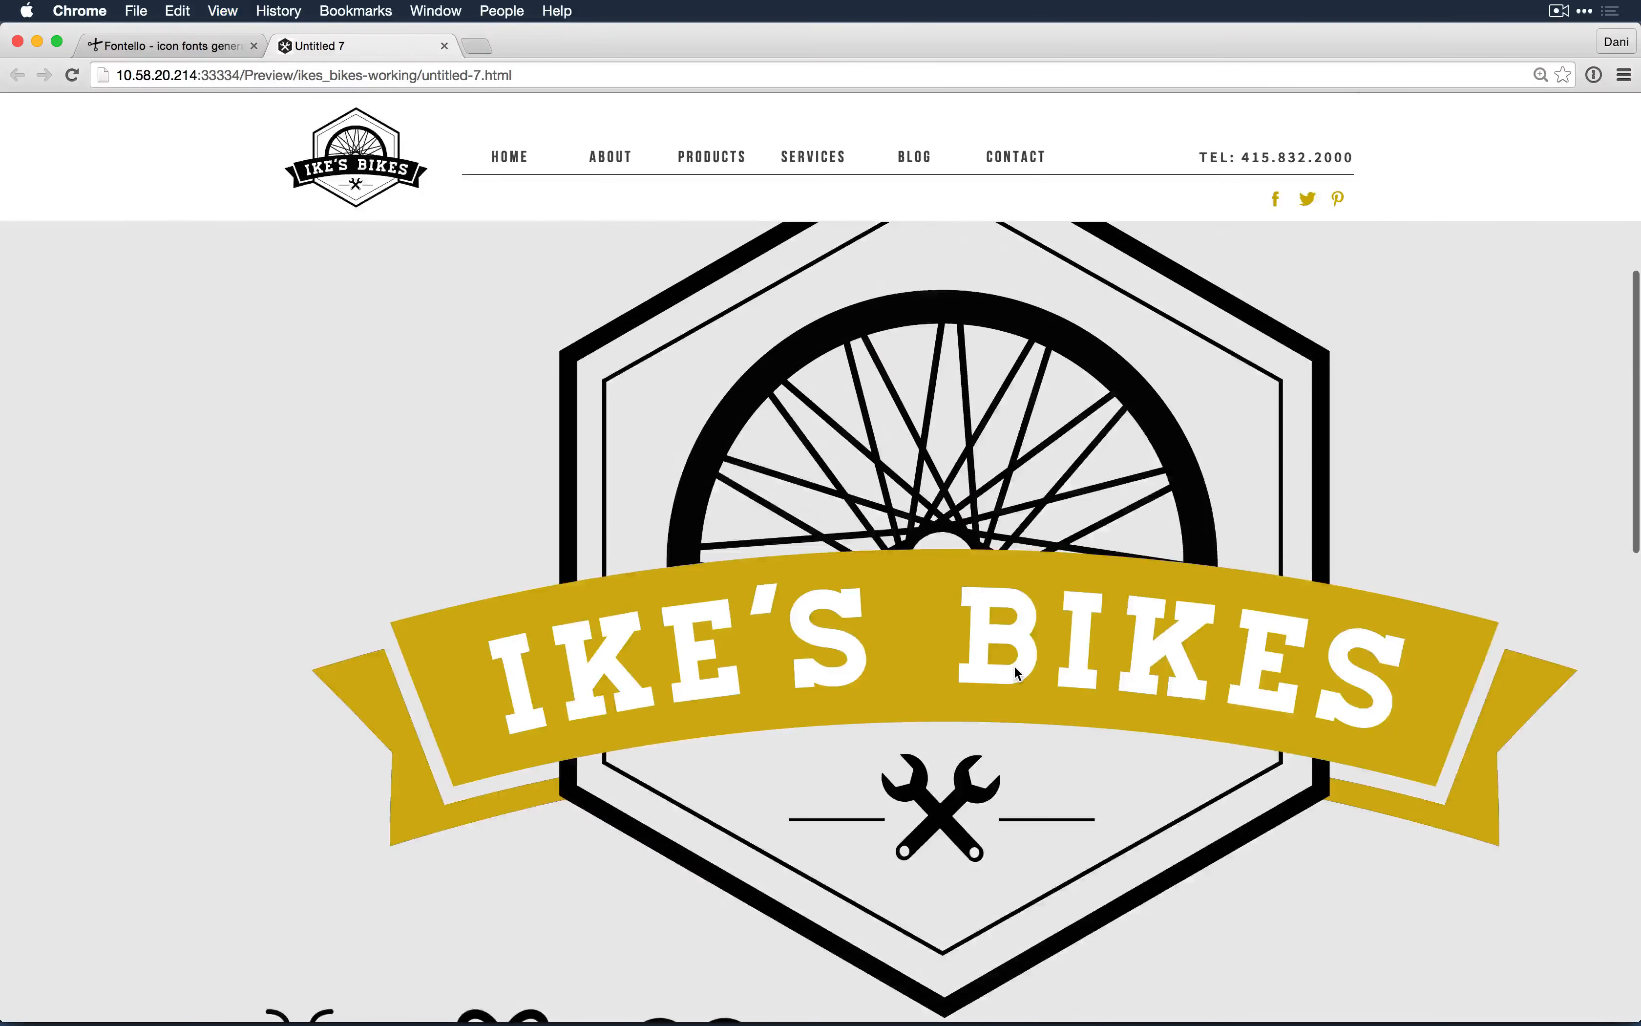
pyautogui.press('super+minus')
pyautogui.press('super+minus')
pyautogui.press('super+minus')
pyautogui.press('super+minus')
pyautogui.press('super+minus')
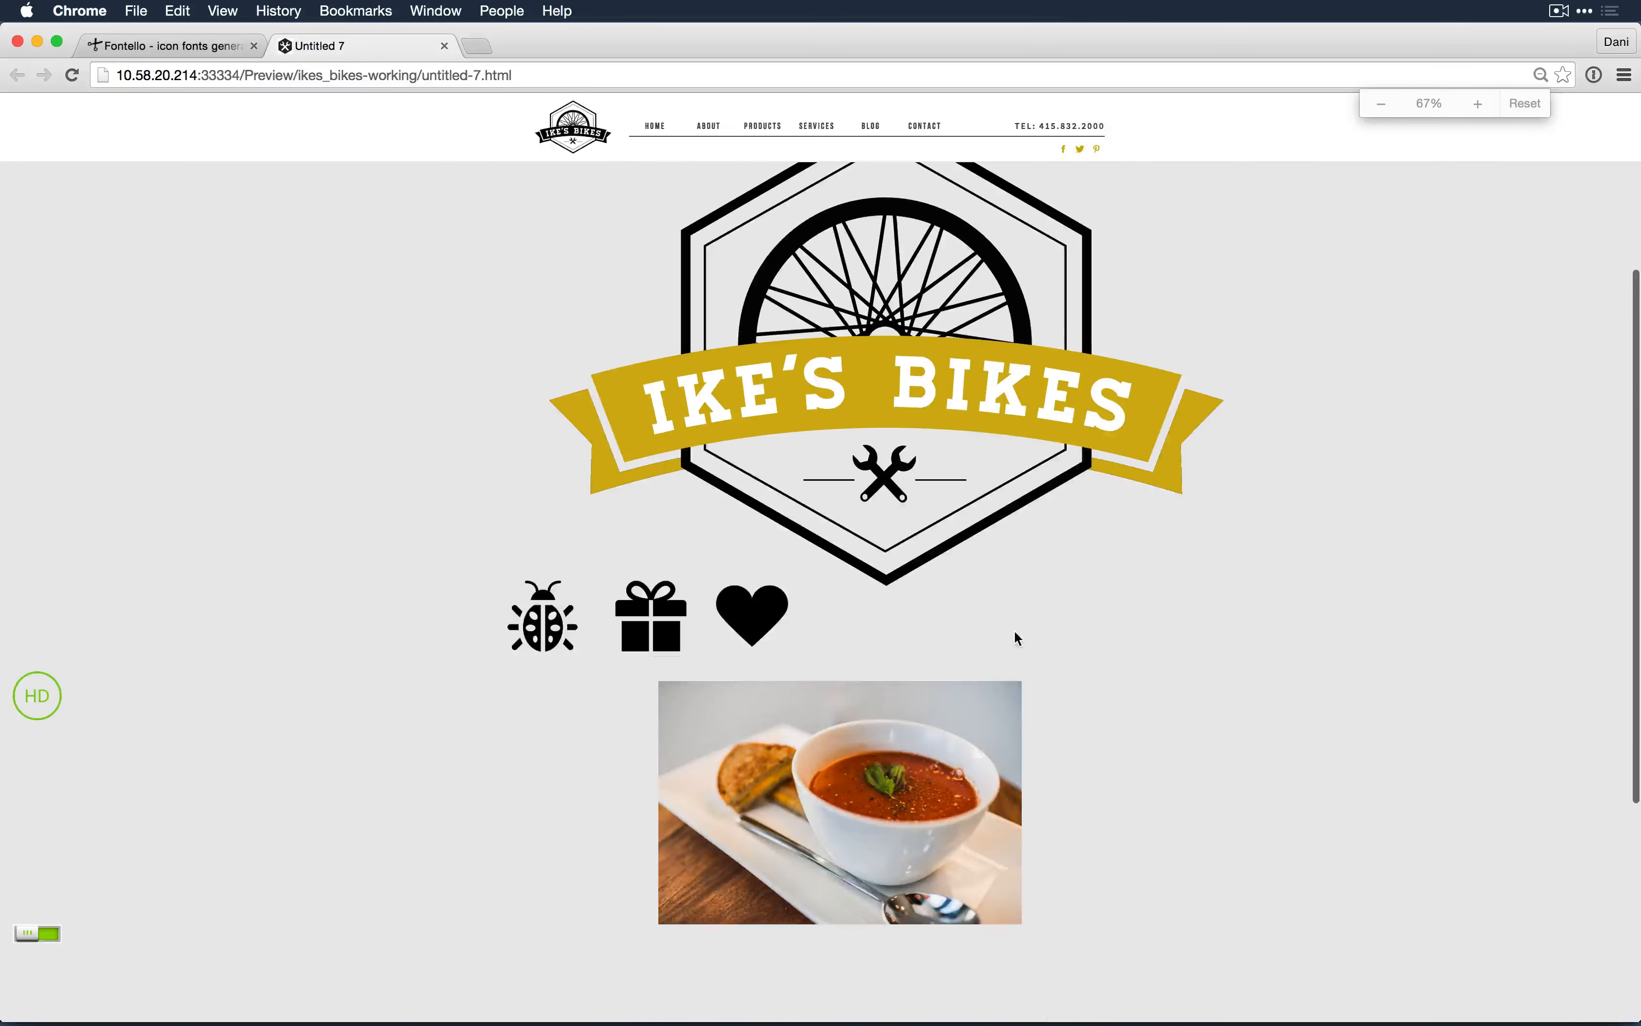
pyautogui.scroll(4, 1036, 414)
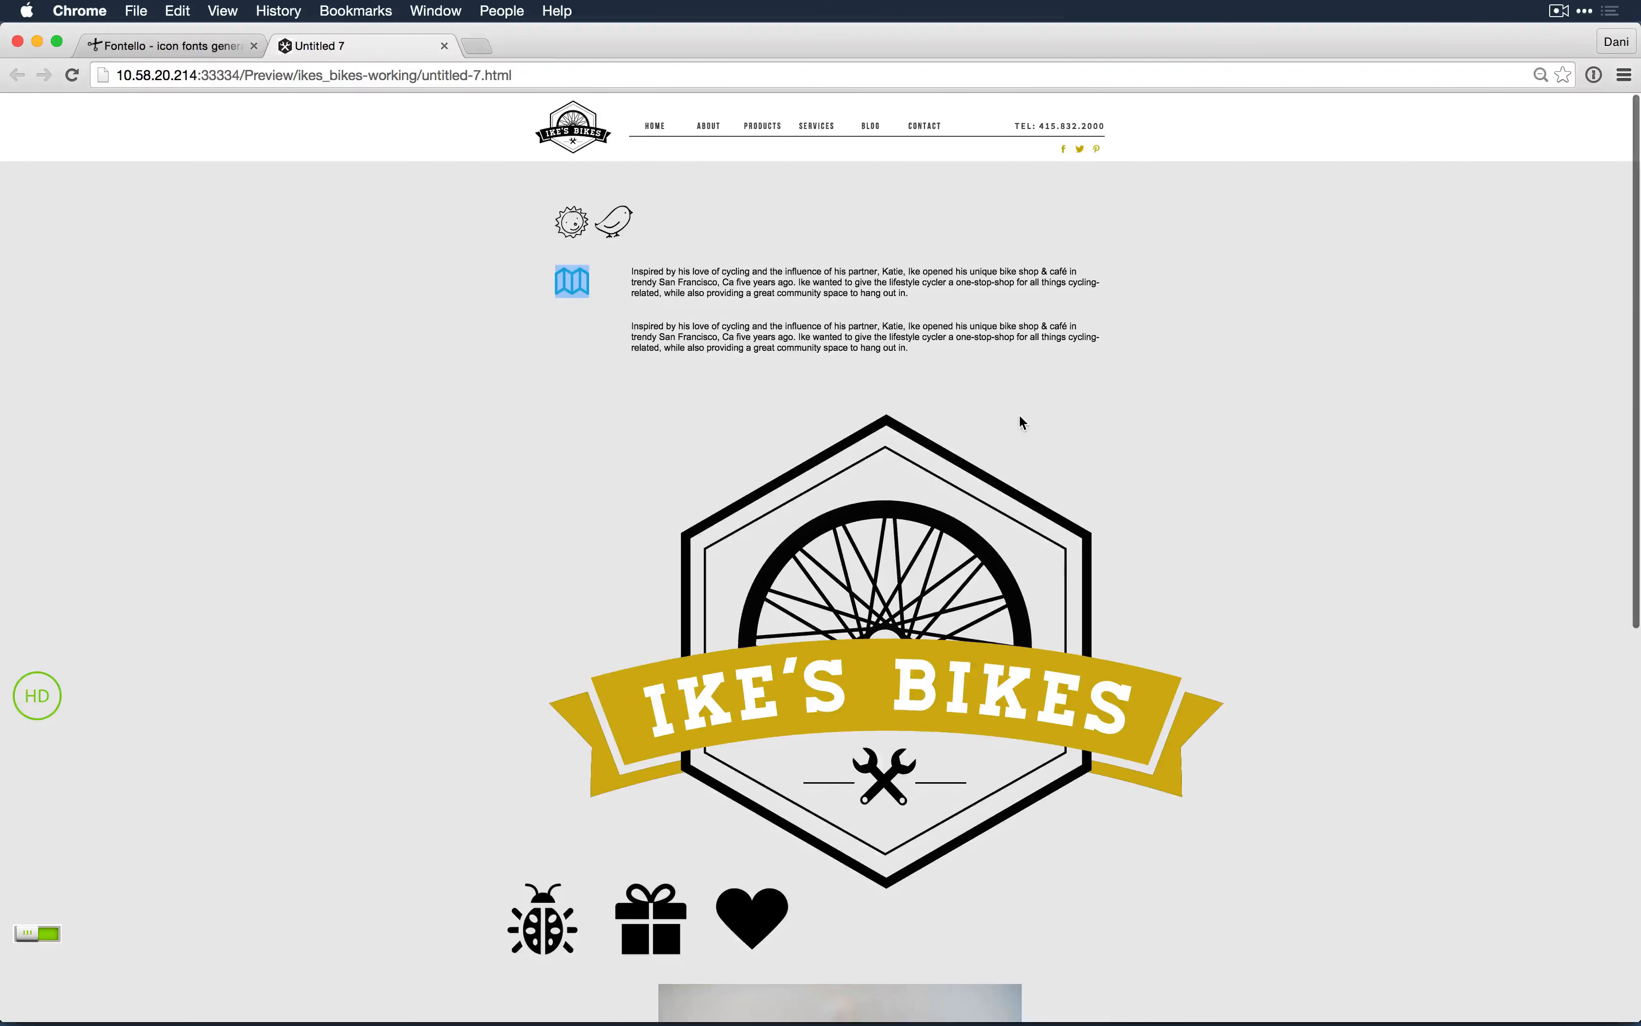
# Step: Reset the preview page to actual size and look over the intro text, logo and icons
pyautogui.click(223, 11)
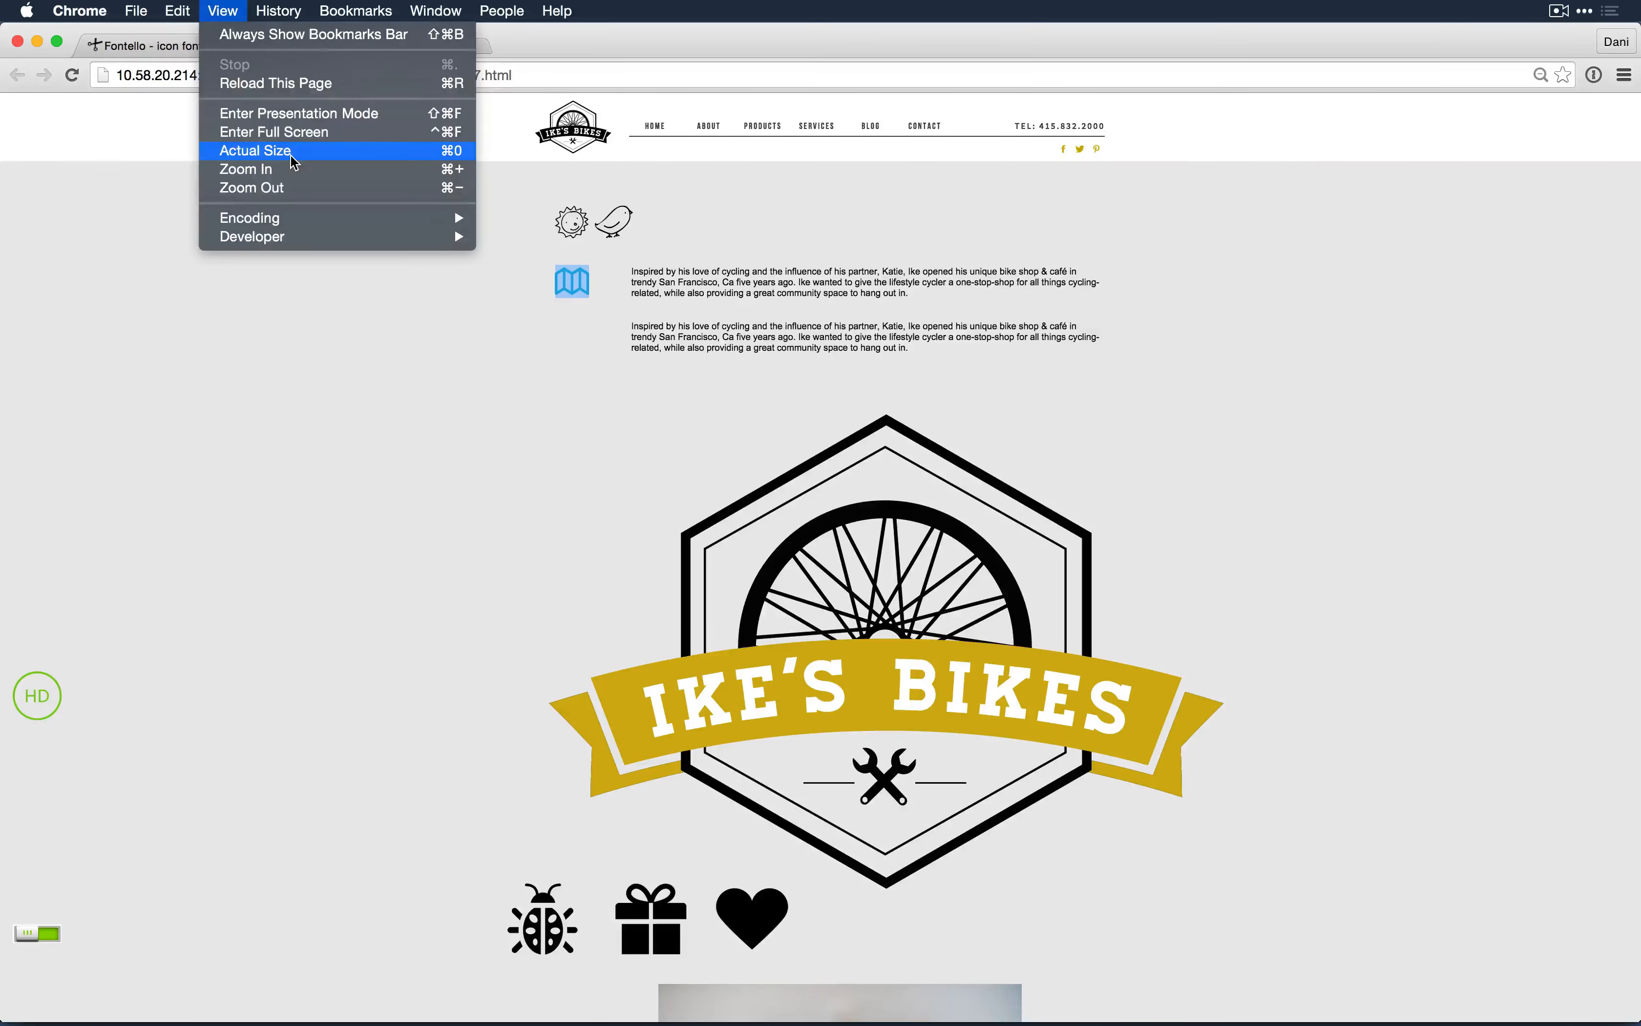
pyautogui.click(290, 150)
pyautogui.scroll(-3, 931, 692)
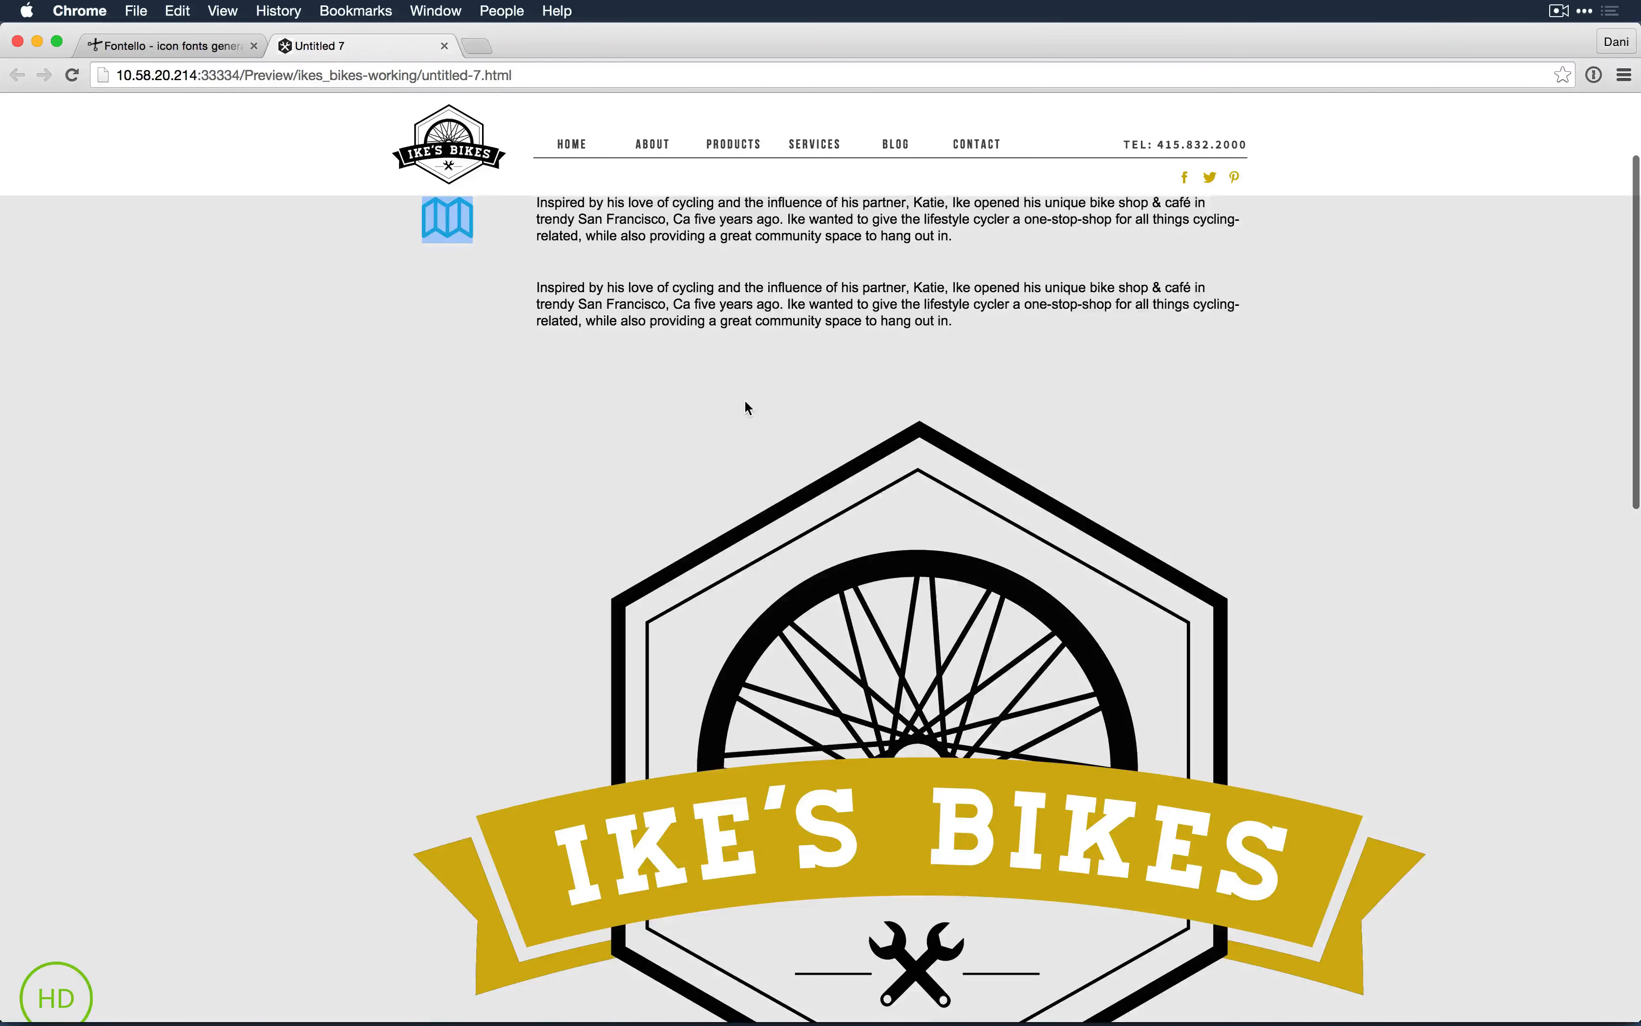
pyautogui.scroll(-3, 745, 400)
pyautogui.scroll(1, 744, 400)
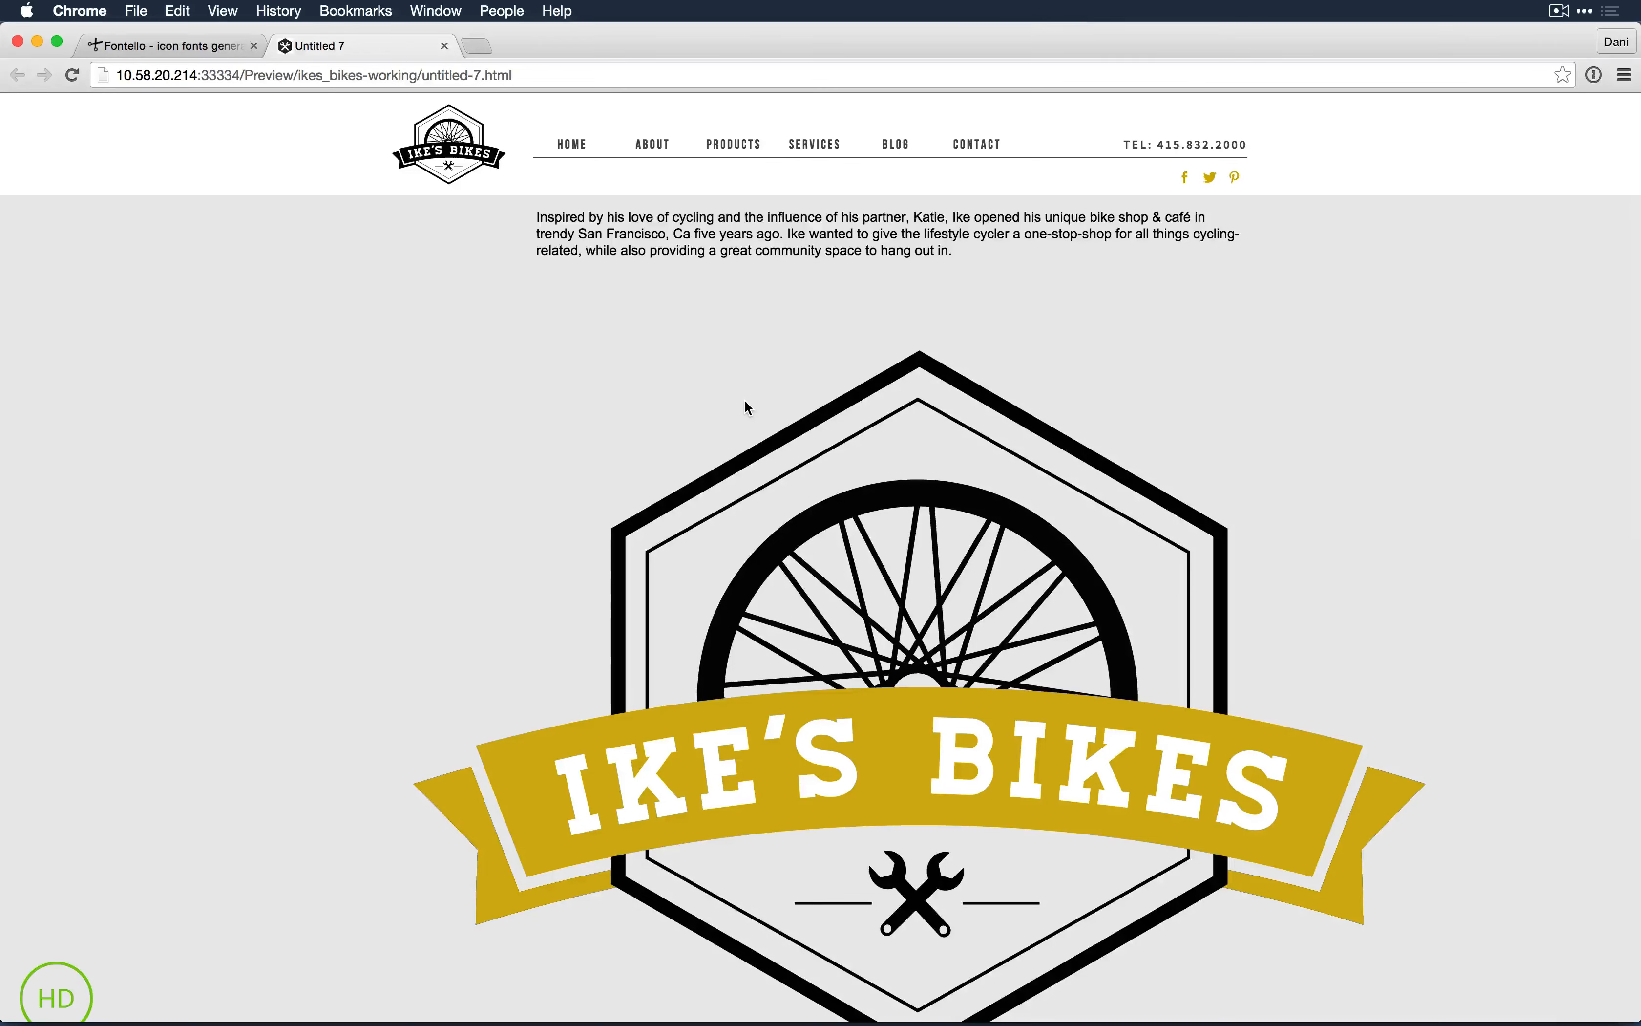
pyautogui.scroll(5, 777, 569)
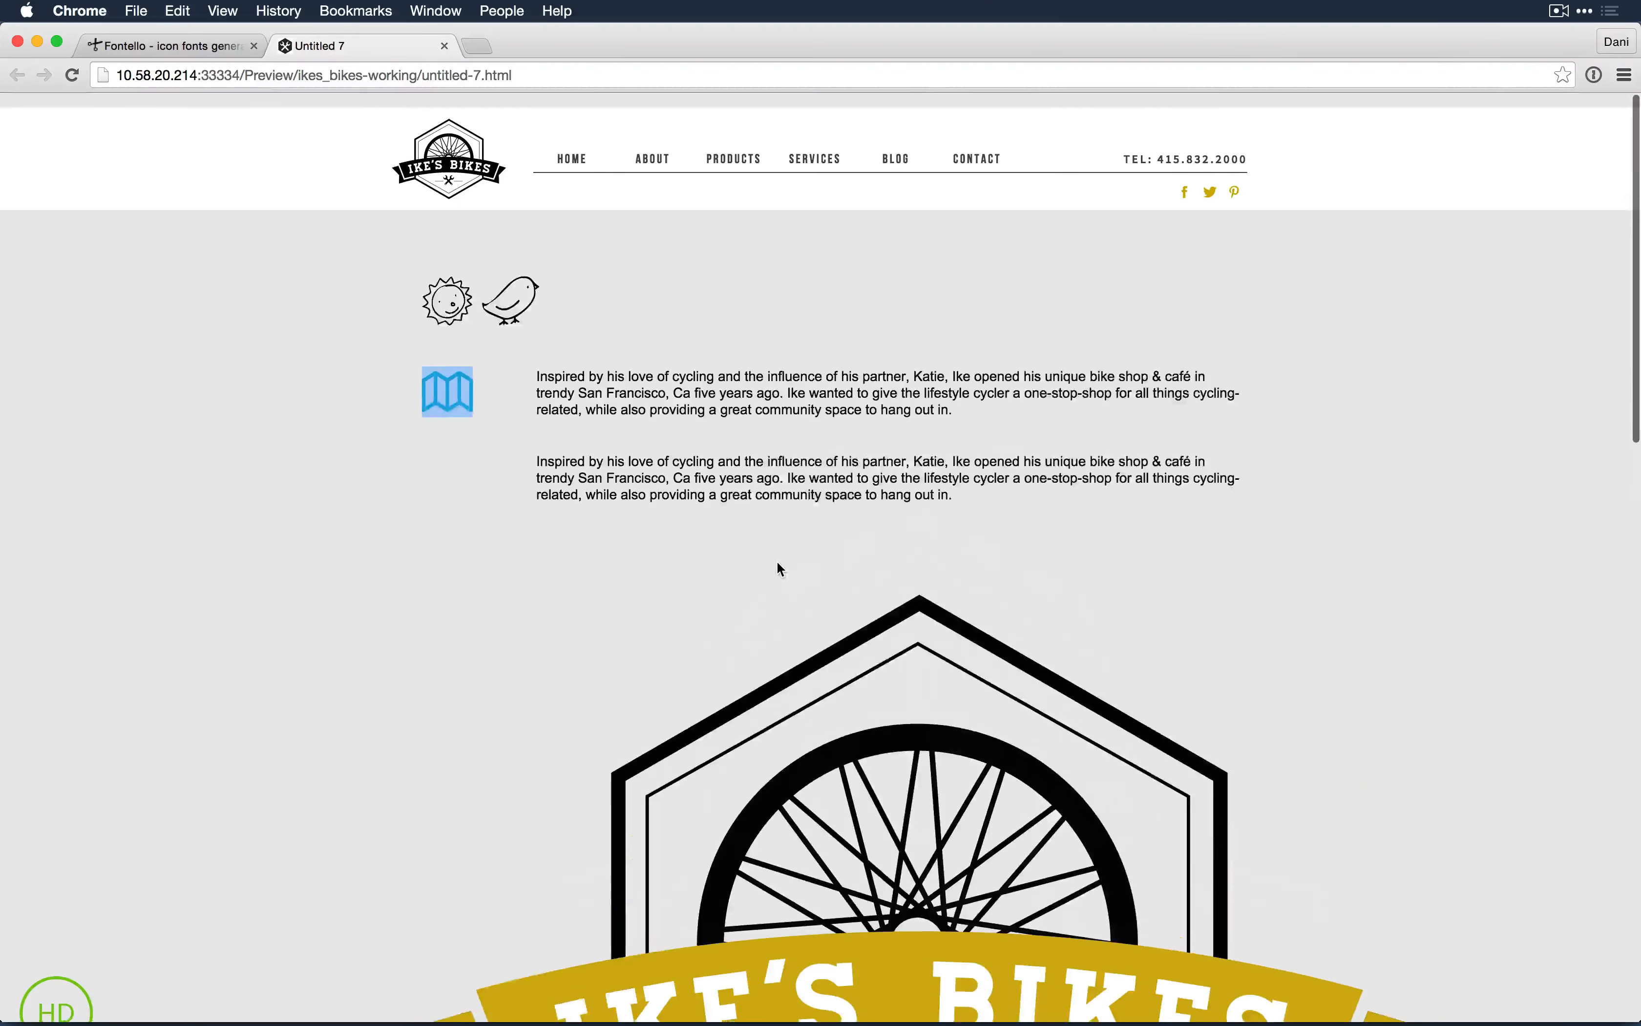
# Step: Switch to the Adobe Connect meeting window with the audience chat and question poll
pyautogui.press('super+Tab')
pyautogui.press('super+Tab')
pyautogui.press('super+Tab')
pyautogui.press('super+Tab')
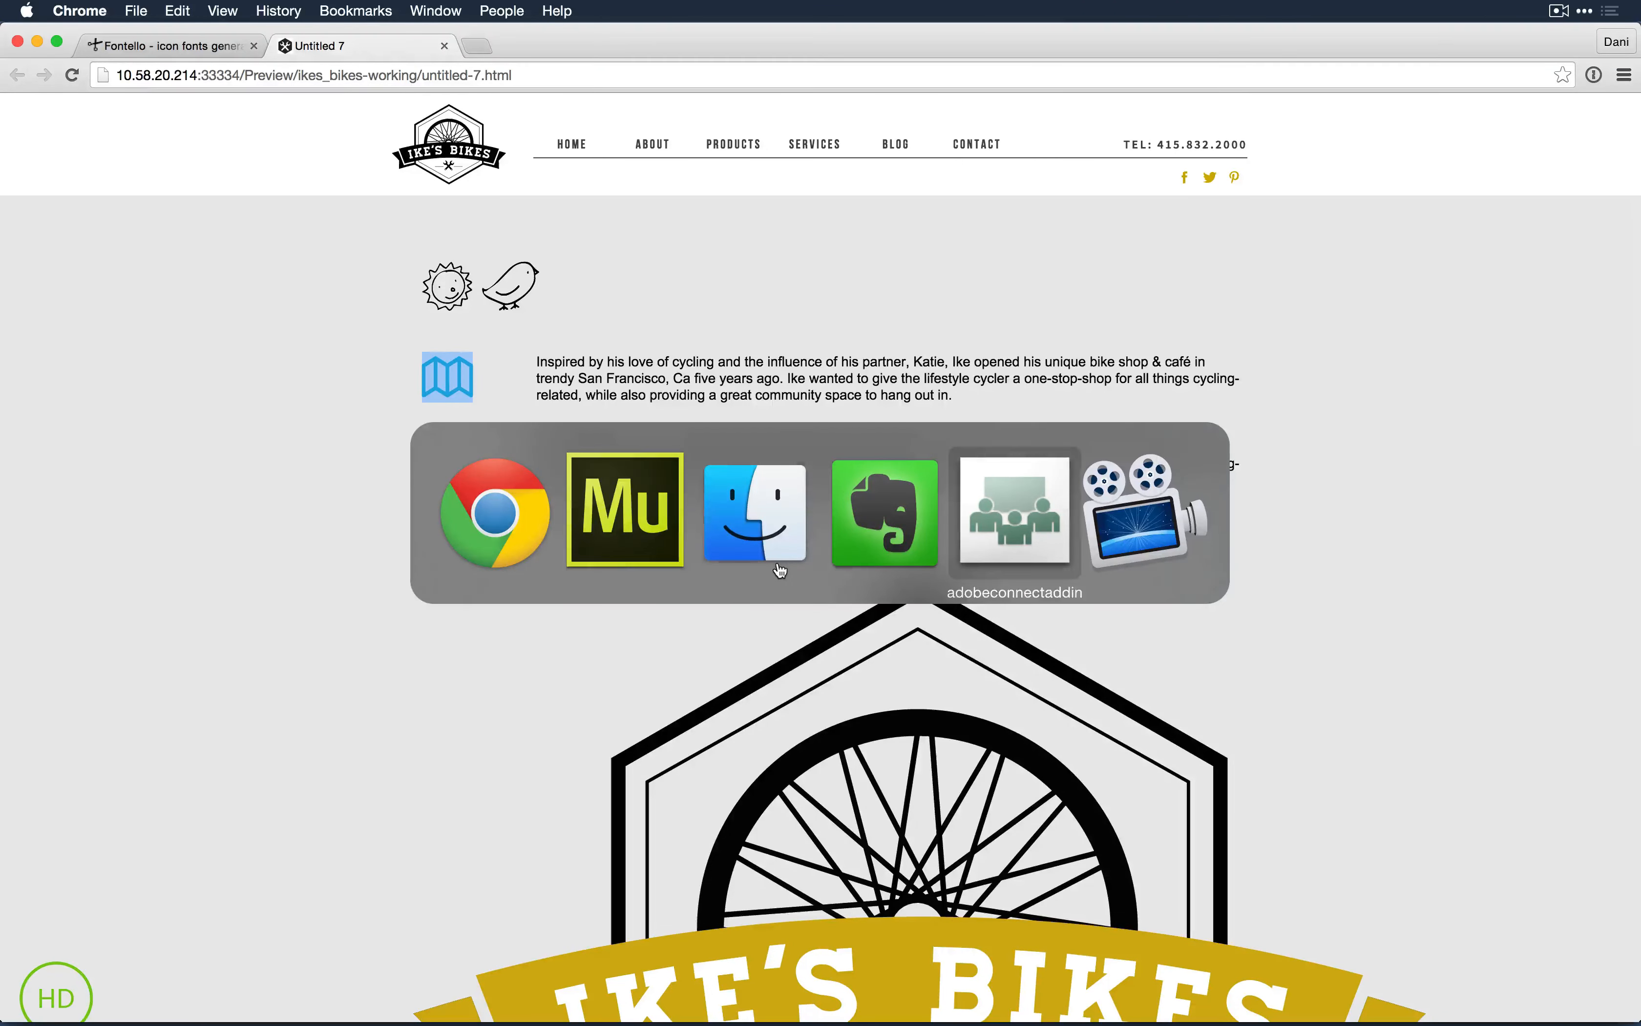
pyautogui.moveTo(1268, 983)
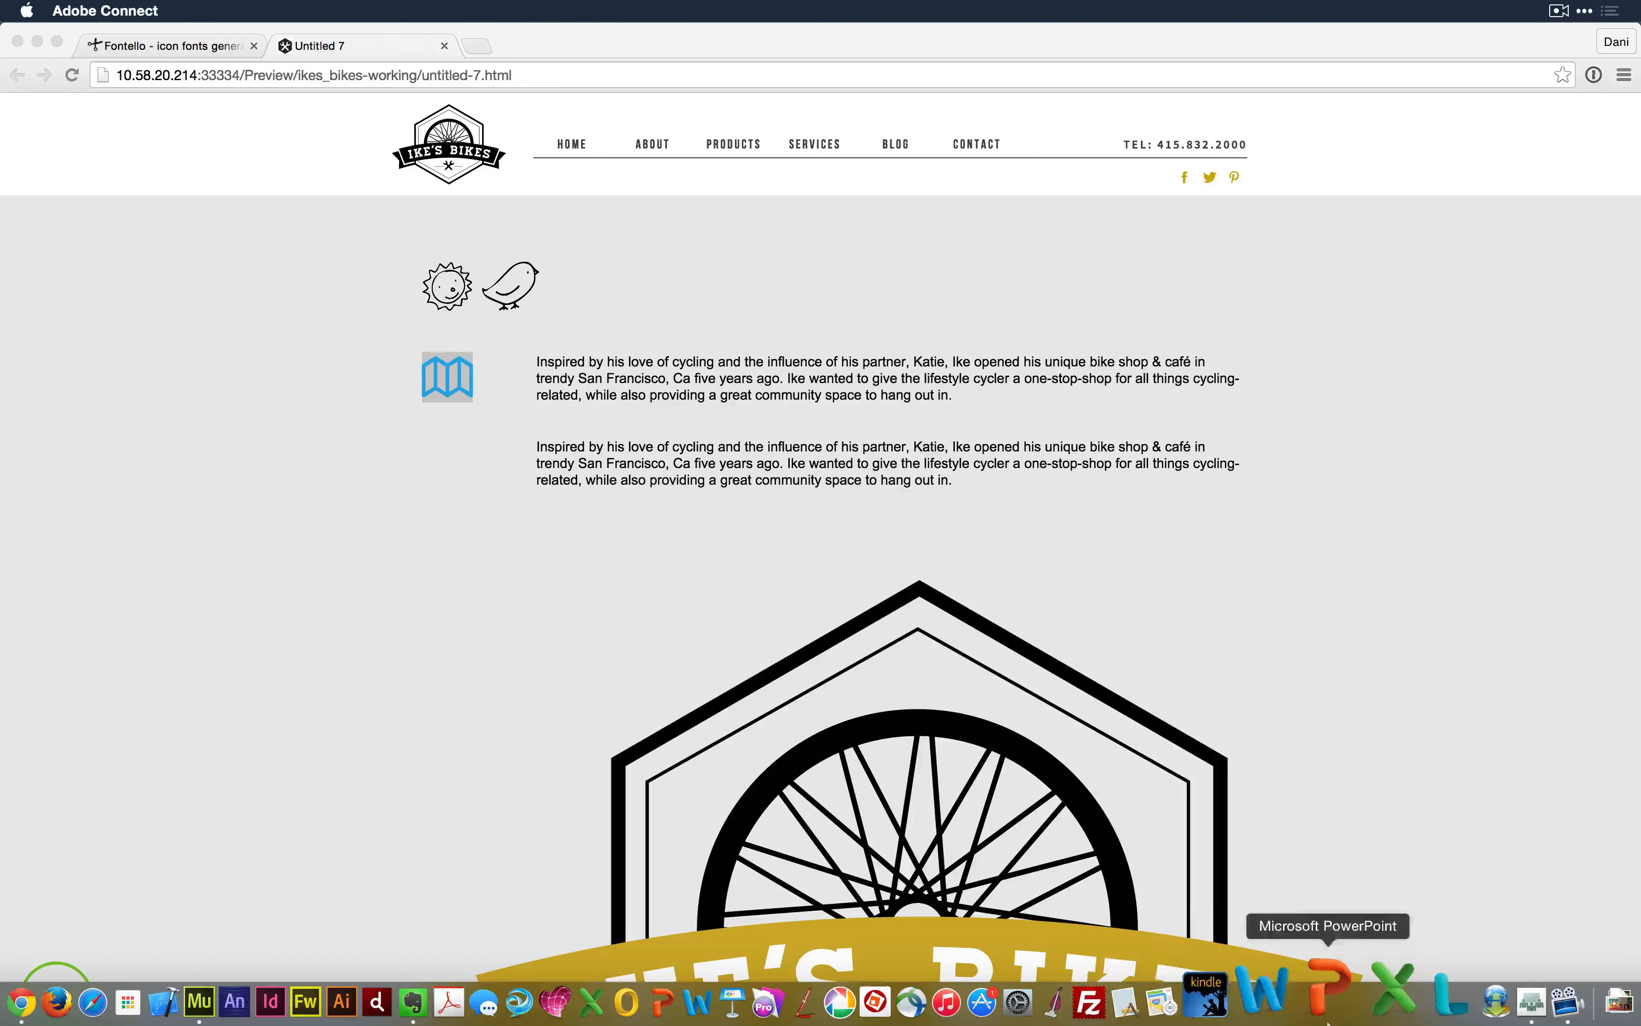
pyautogui.click(1477, 978)
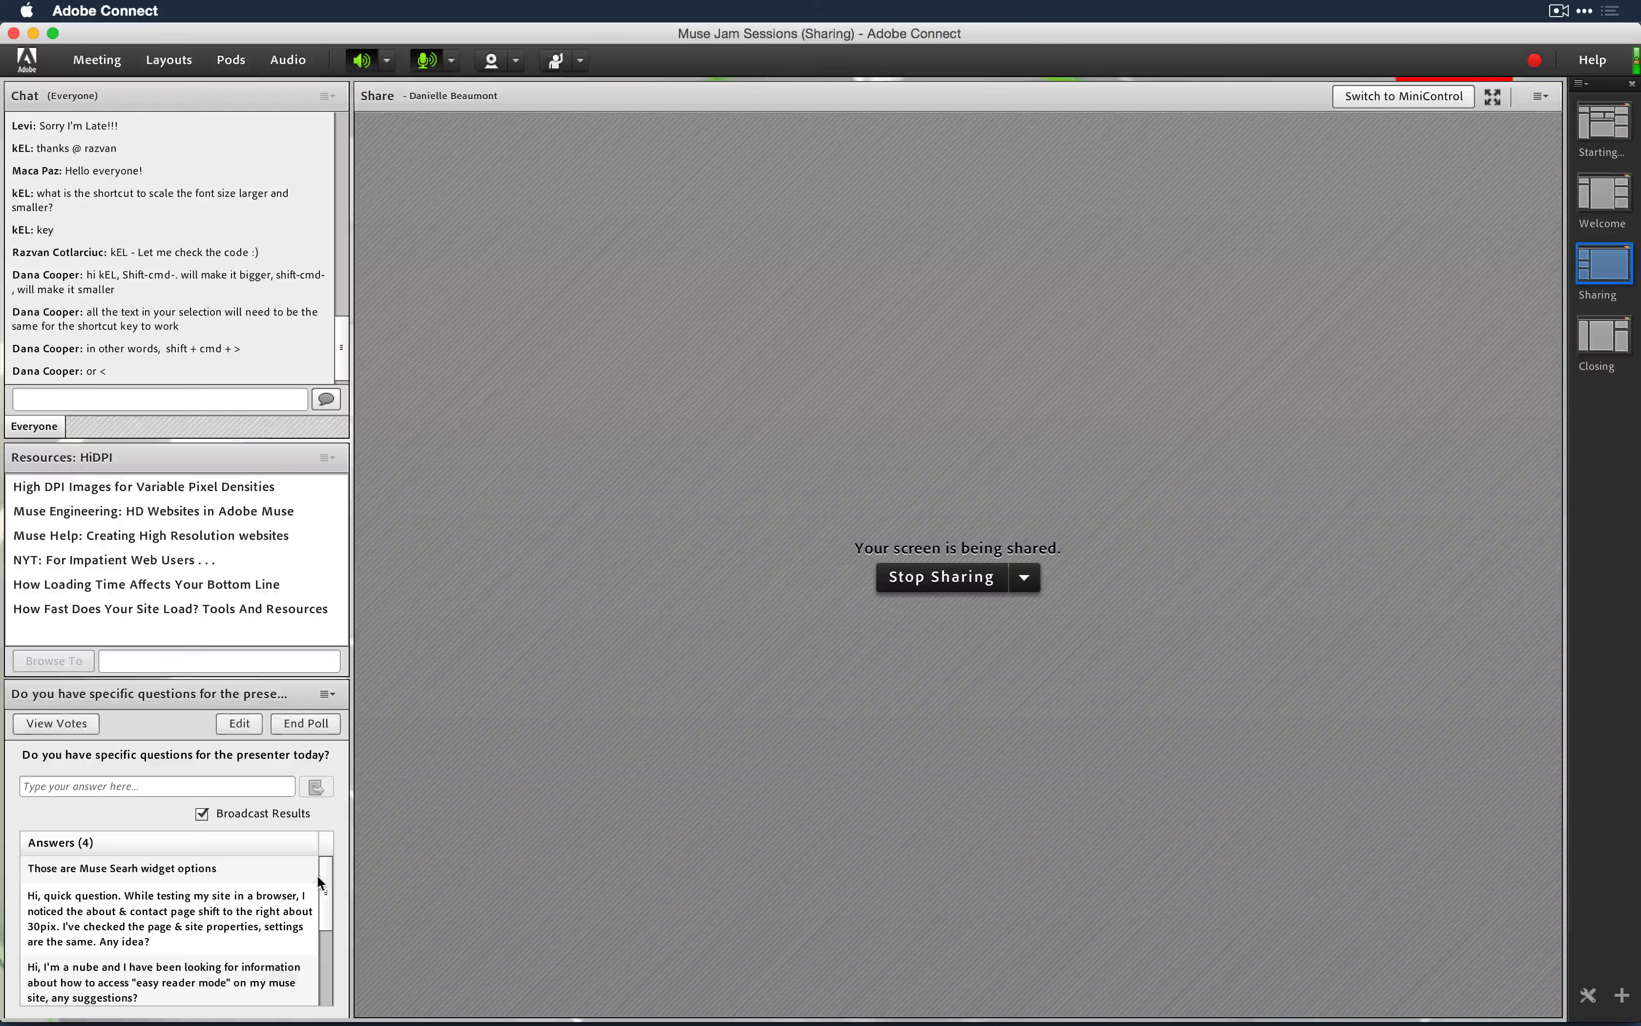
# Step: Read through the attendees' answers in the poll that asks for specific questions for the presenter
pyautogui.moveTo(325, 879); pyautogui.dragTo(319, 956)
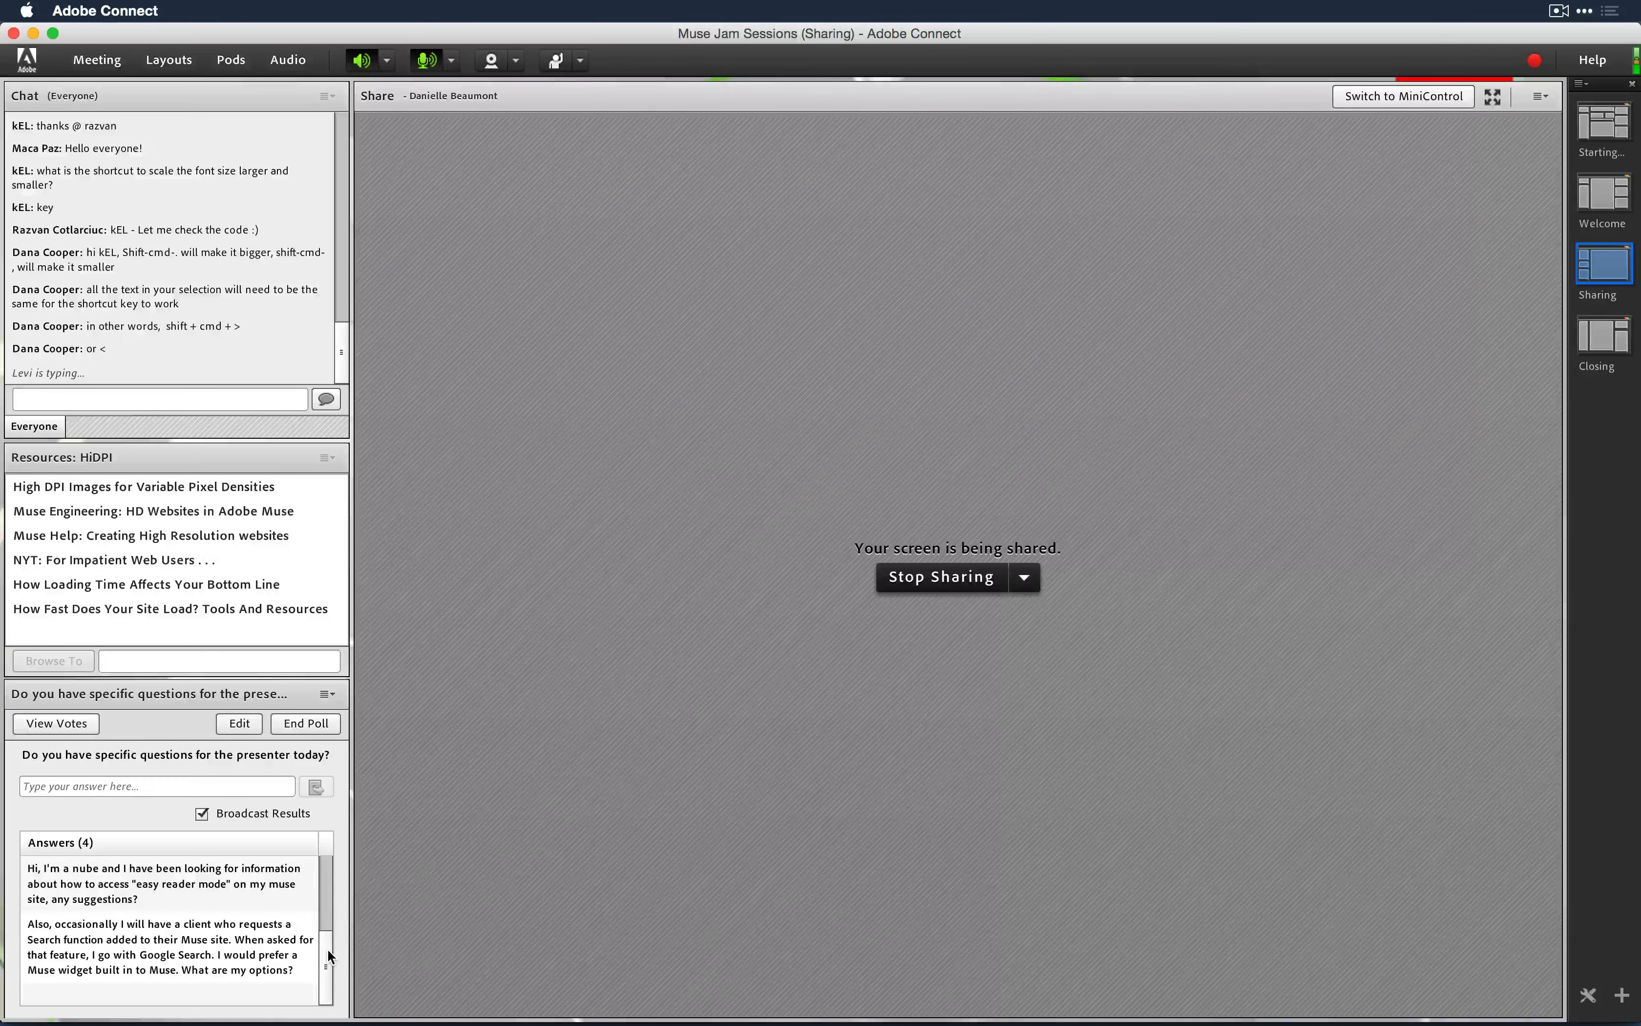
pyautogui.scroll(3, 327, 951)
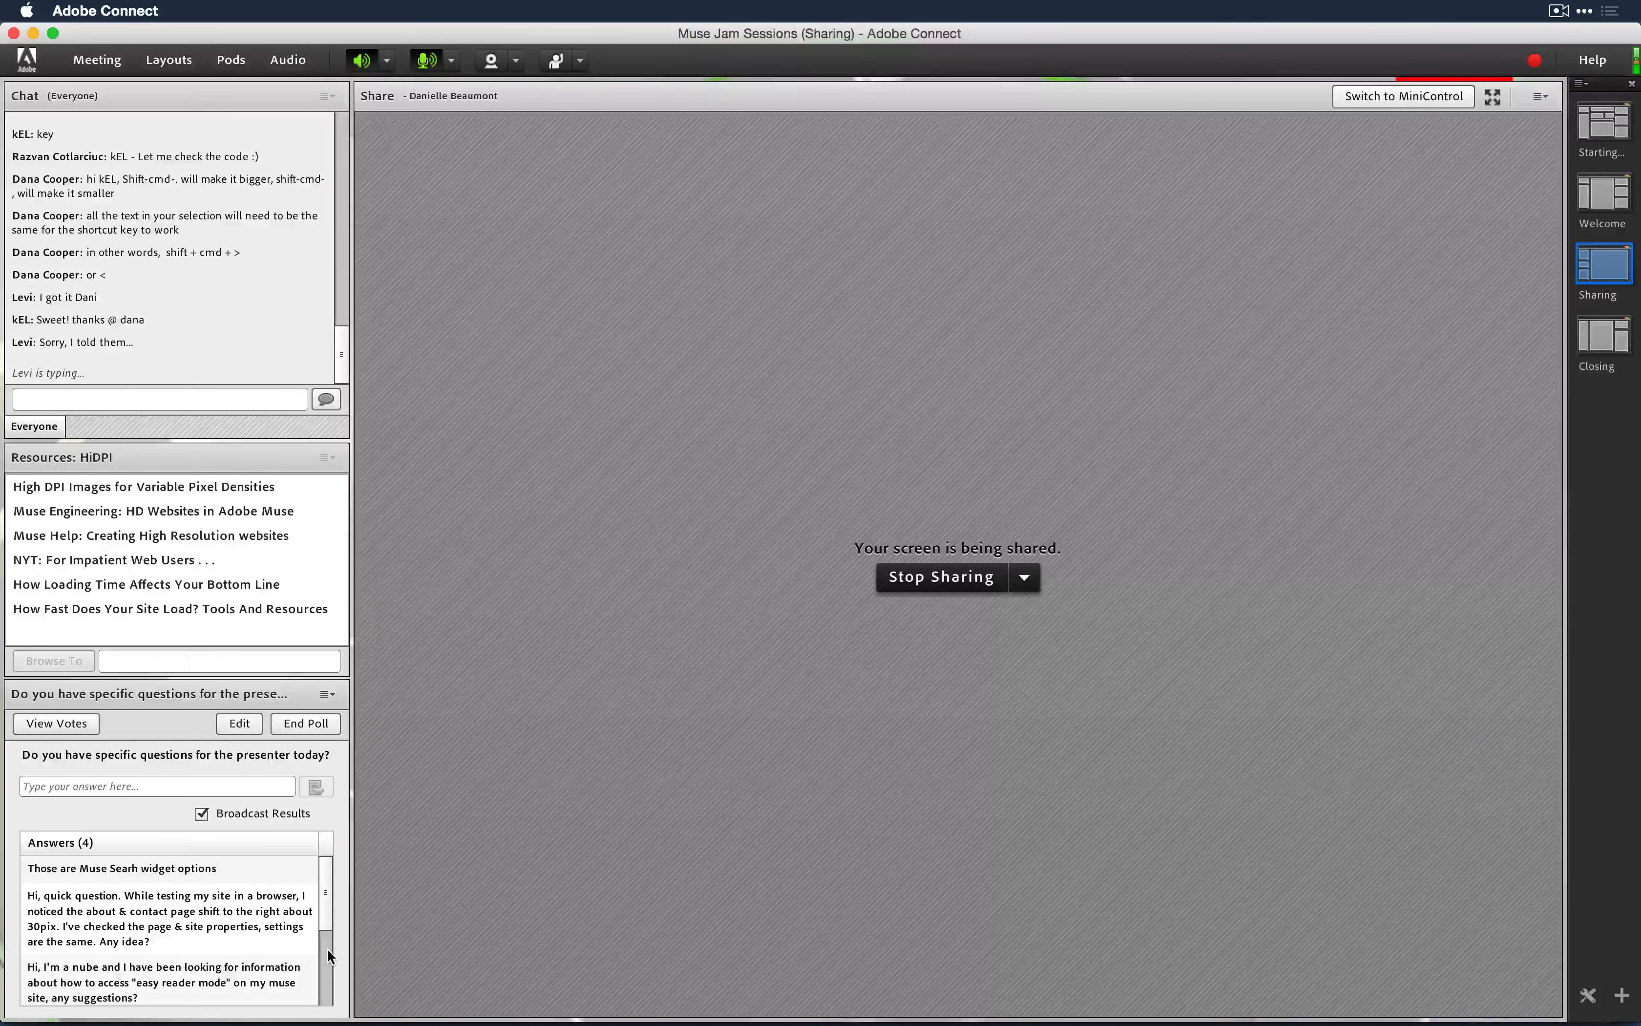
pyautogui.click(232, 896)
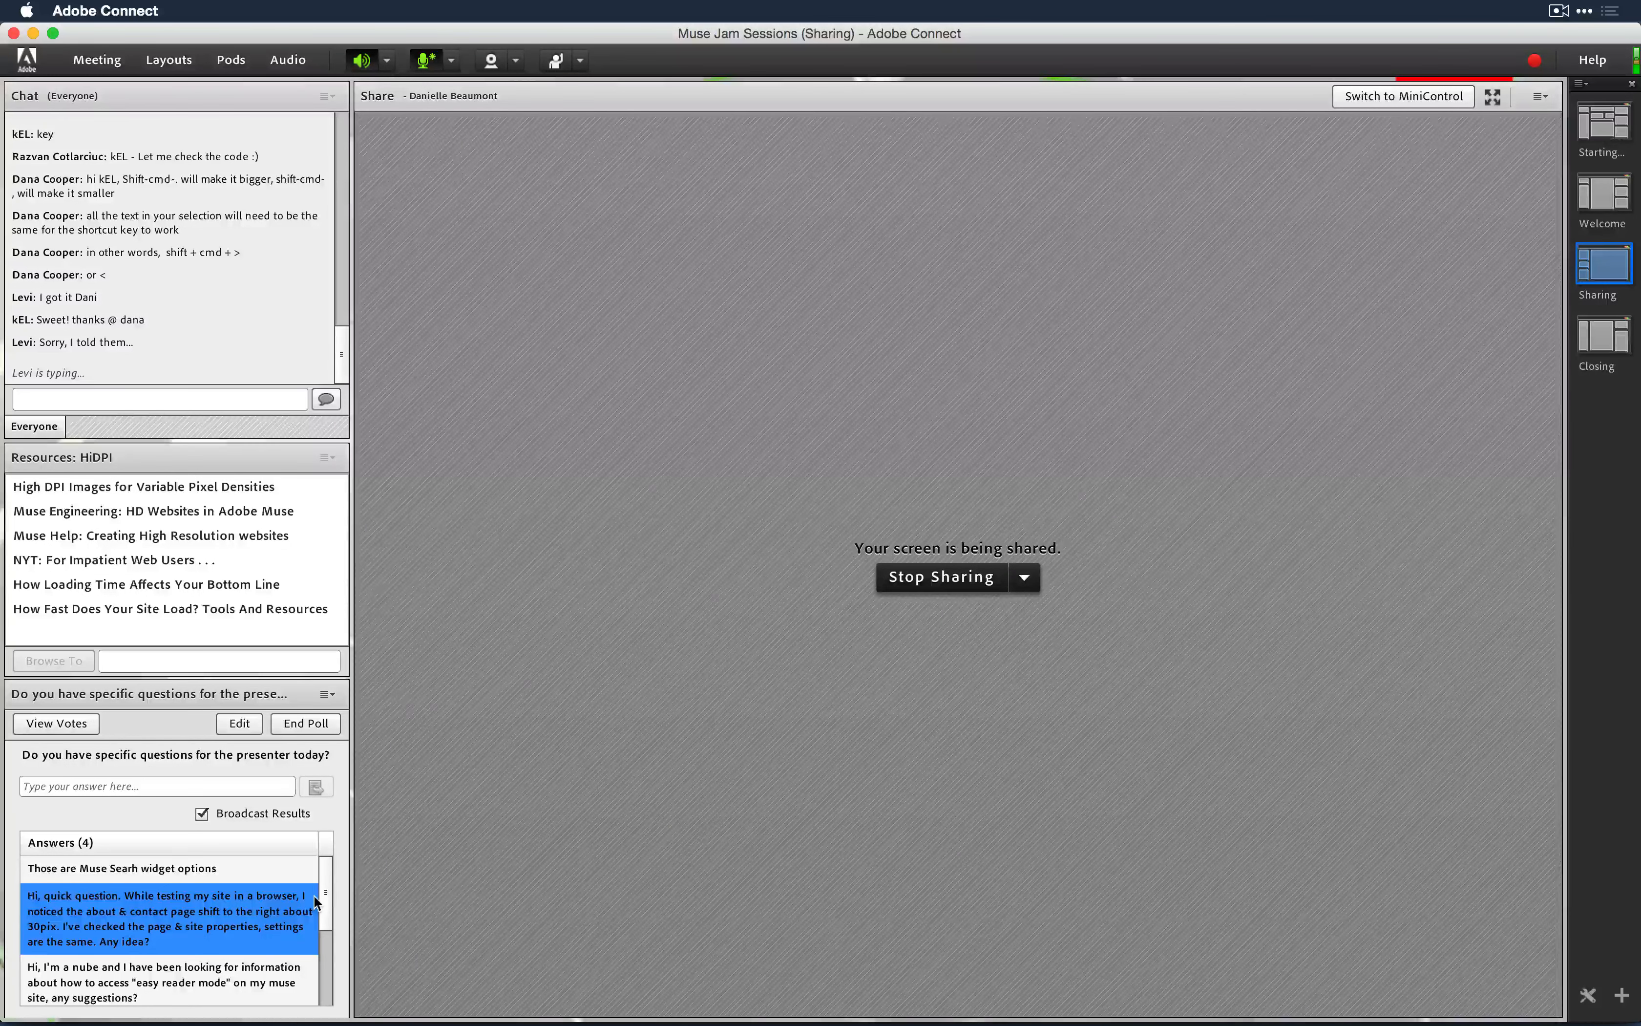
pyautogui.click(327, 974)
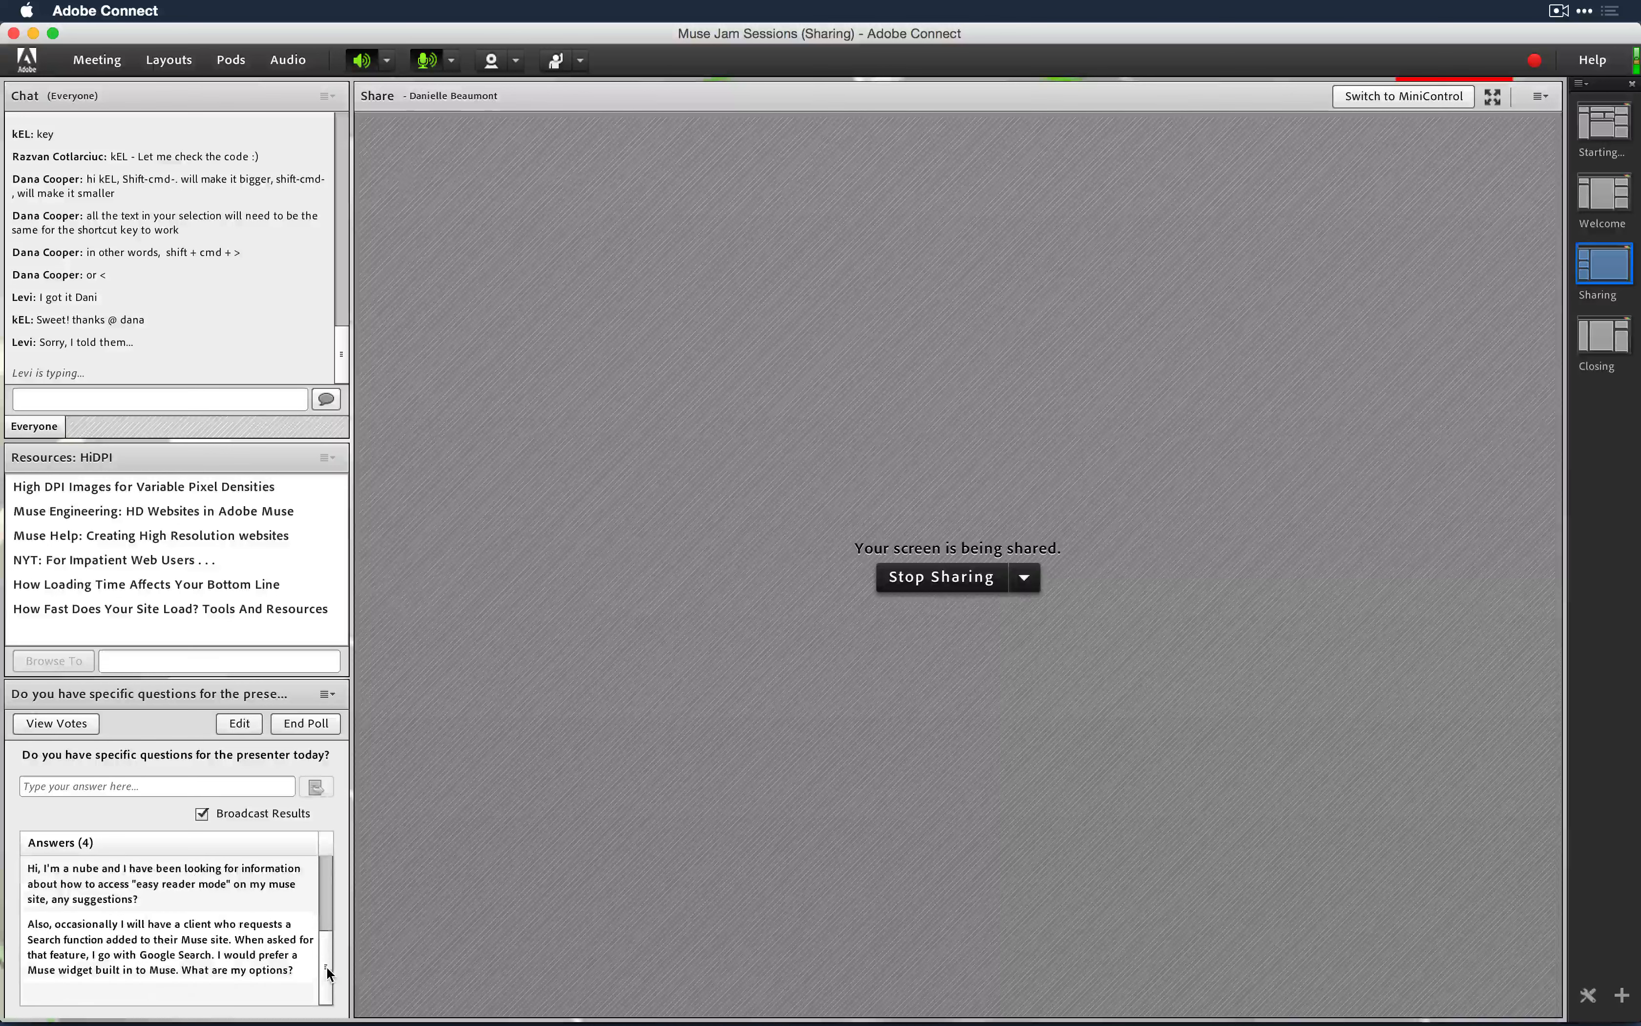
pyautogui.click(327, 889)
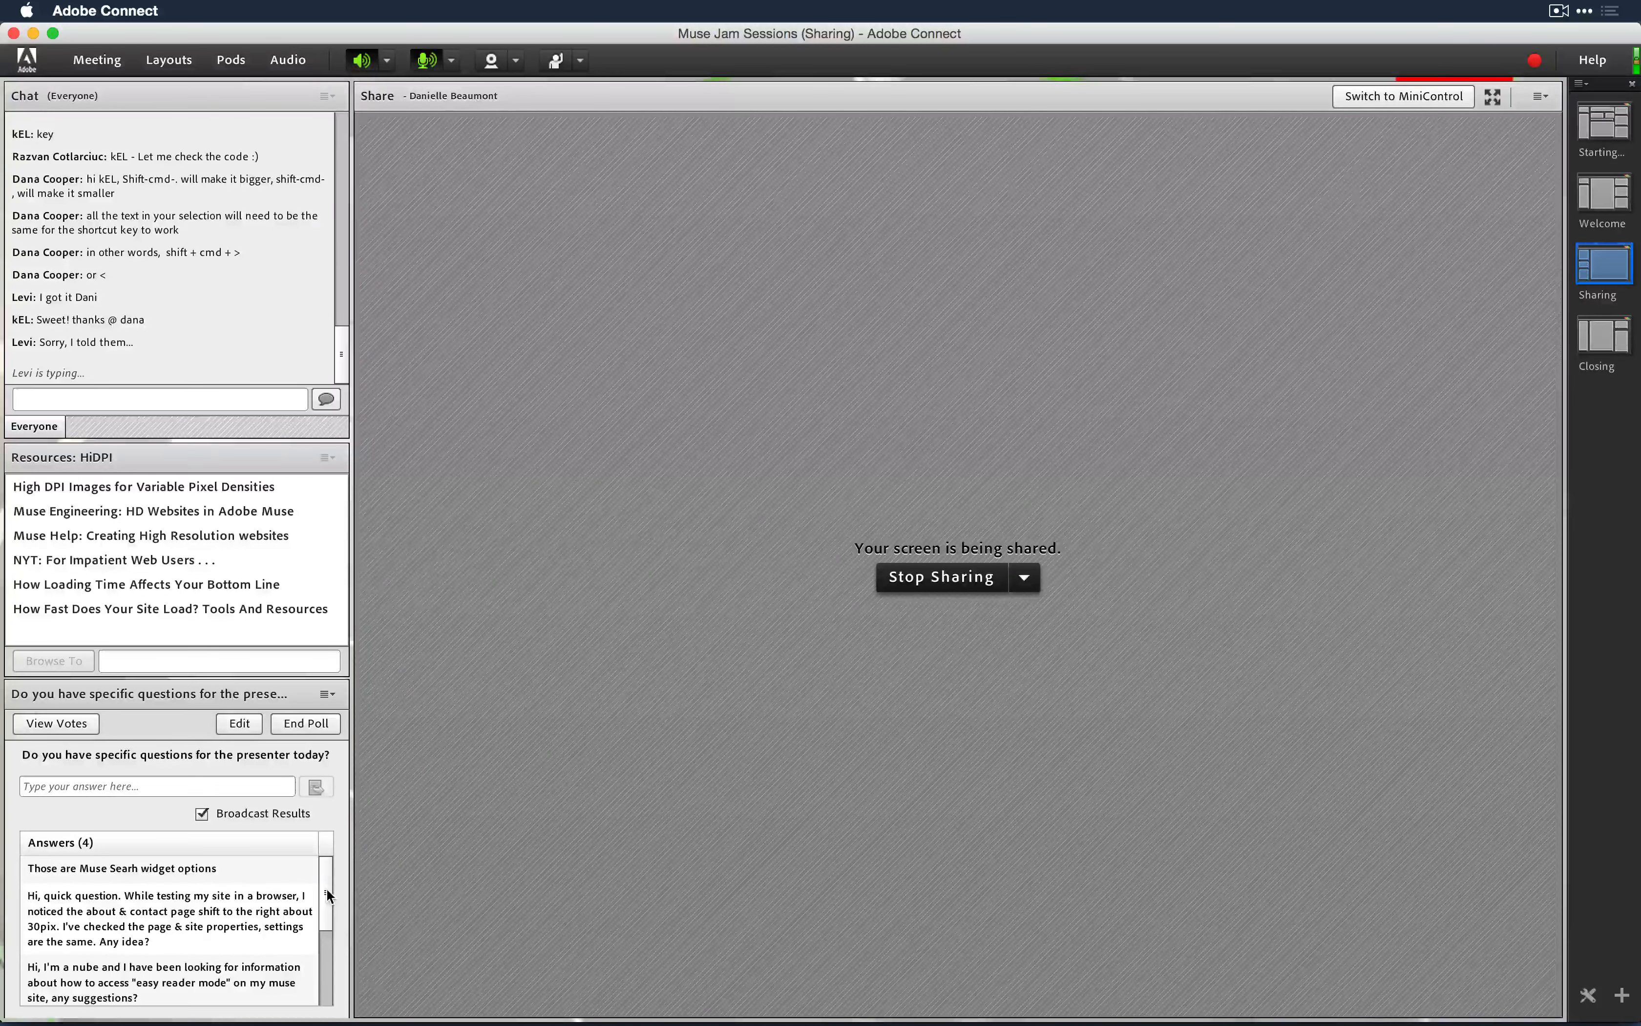
pyautogui.moveTo(327, 909); pyautogui.dragTo(332, 956)
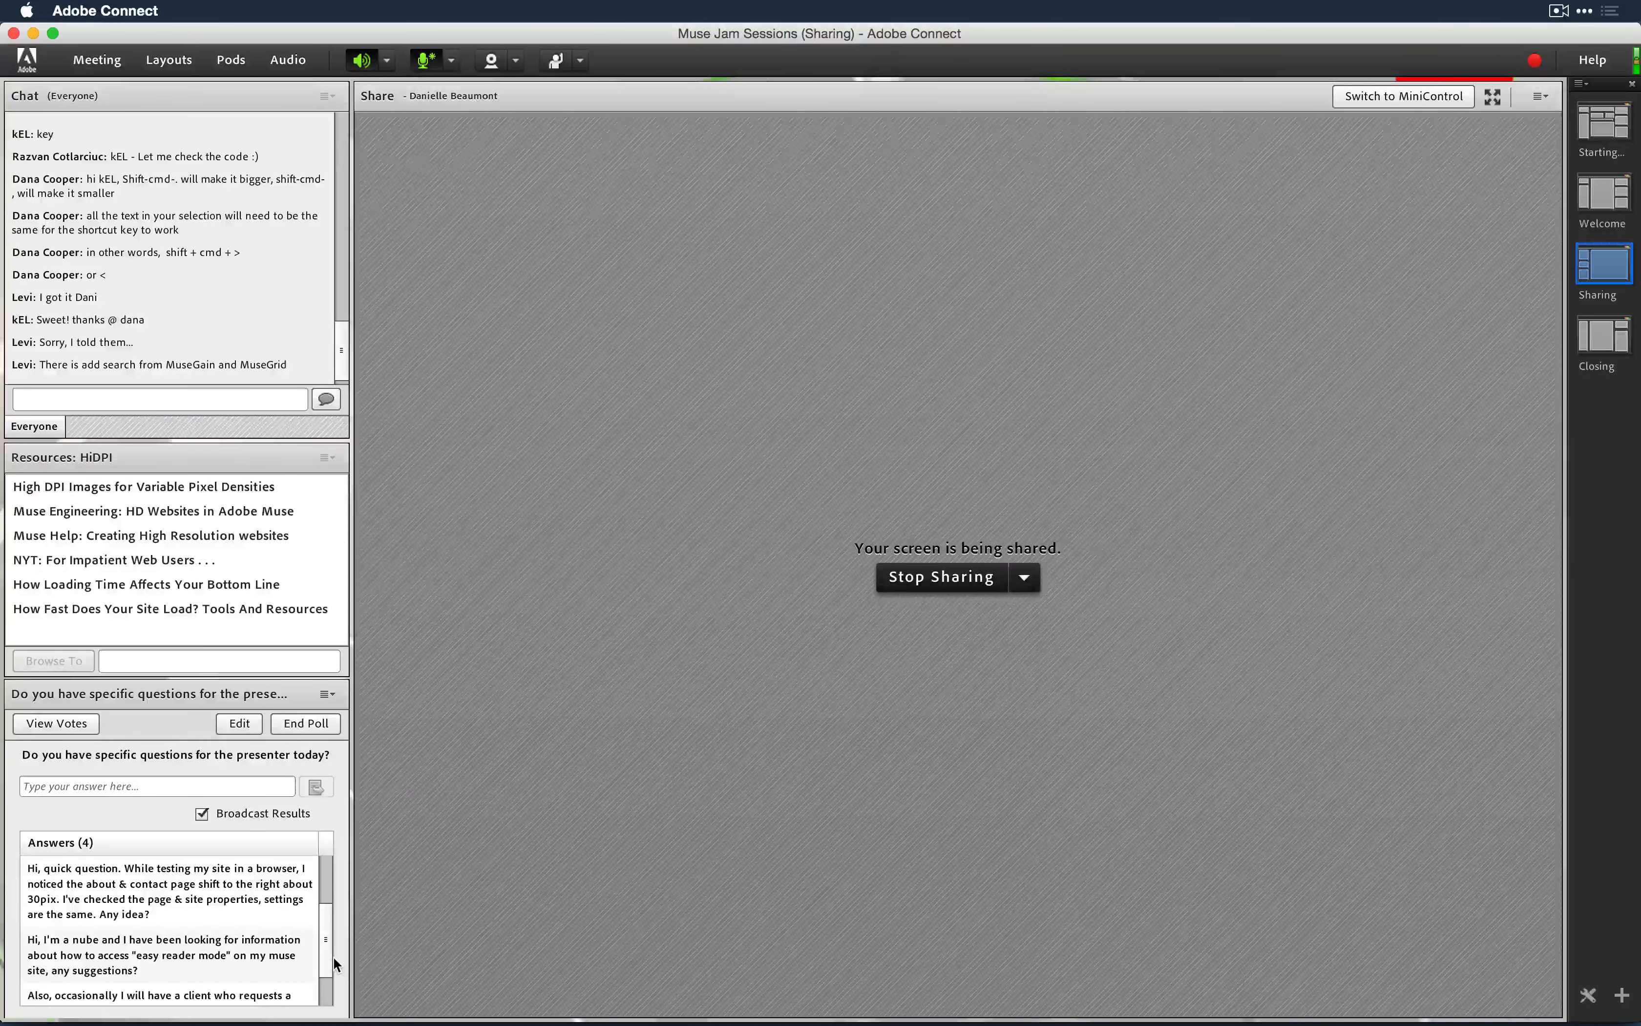
pyautogui.moveTo(333, 957); pyautogui.dragTo(340, 883)
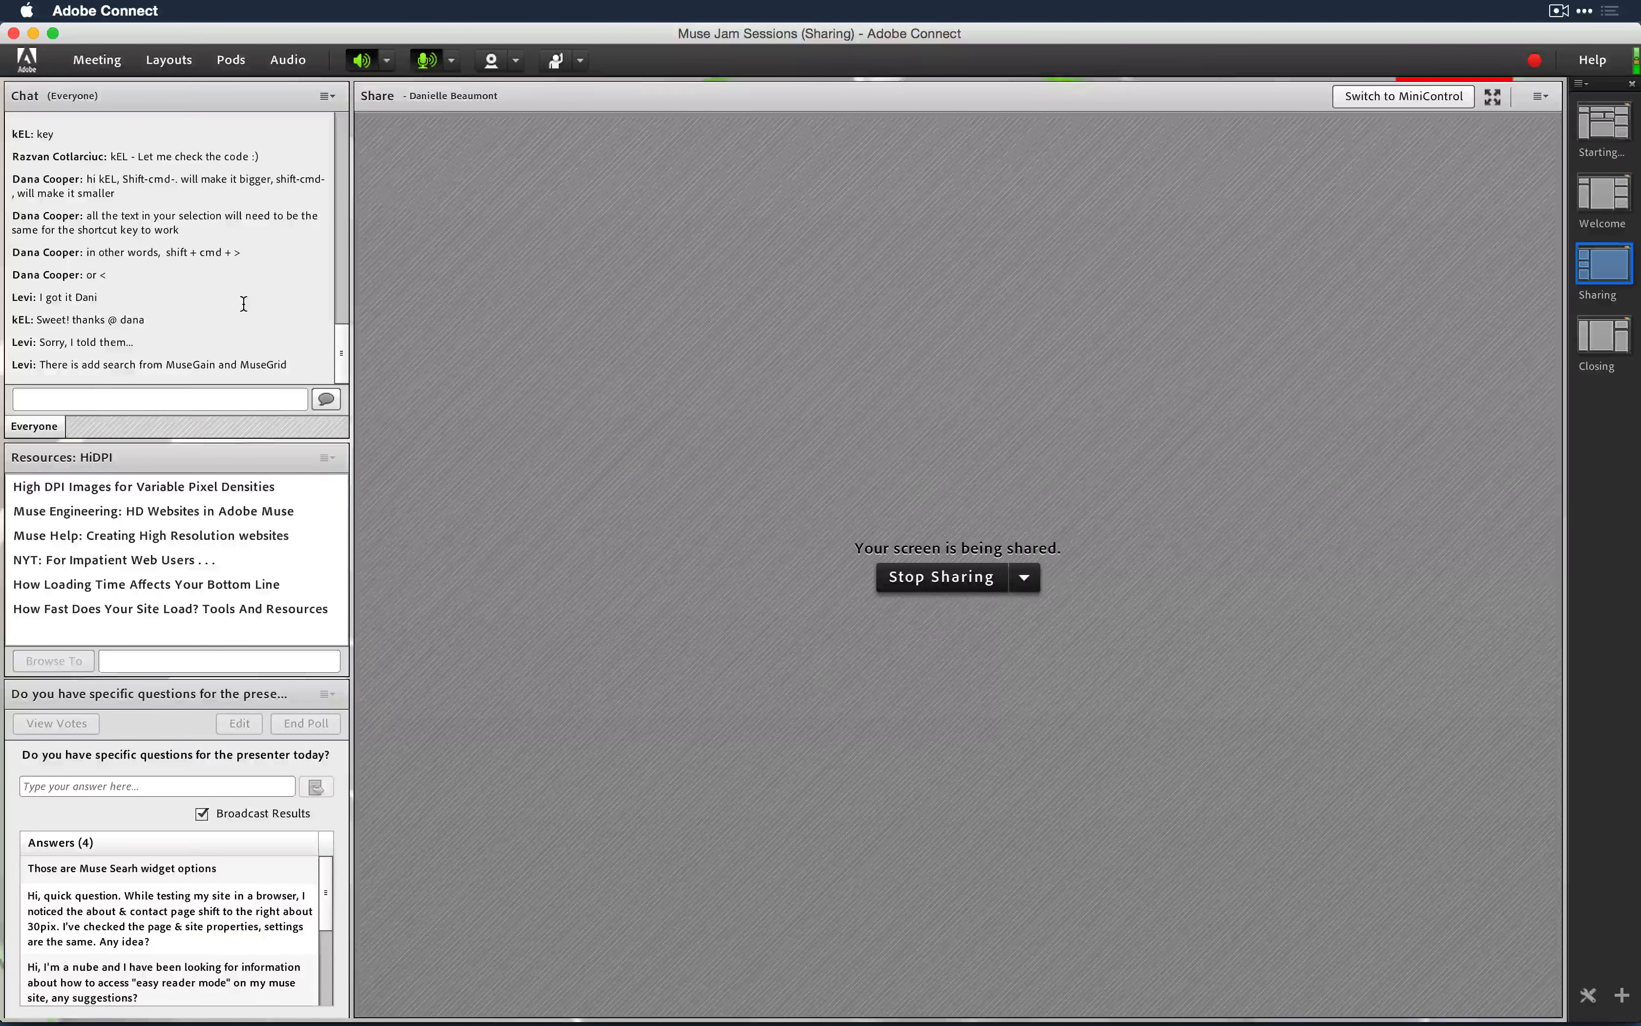
# Step: Switch to Chrome and review the Ike's Bikes page preview with its icons, text and logo
pyautogui.press('super+Tab')
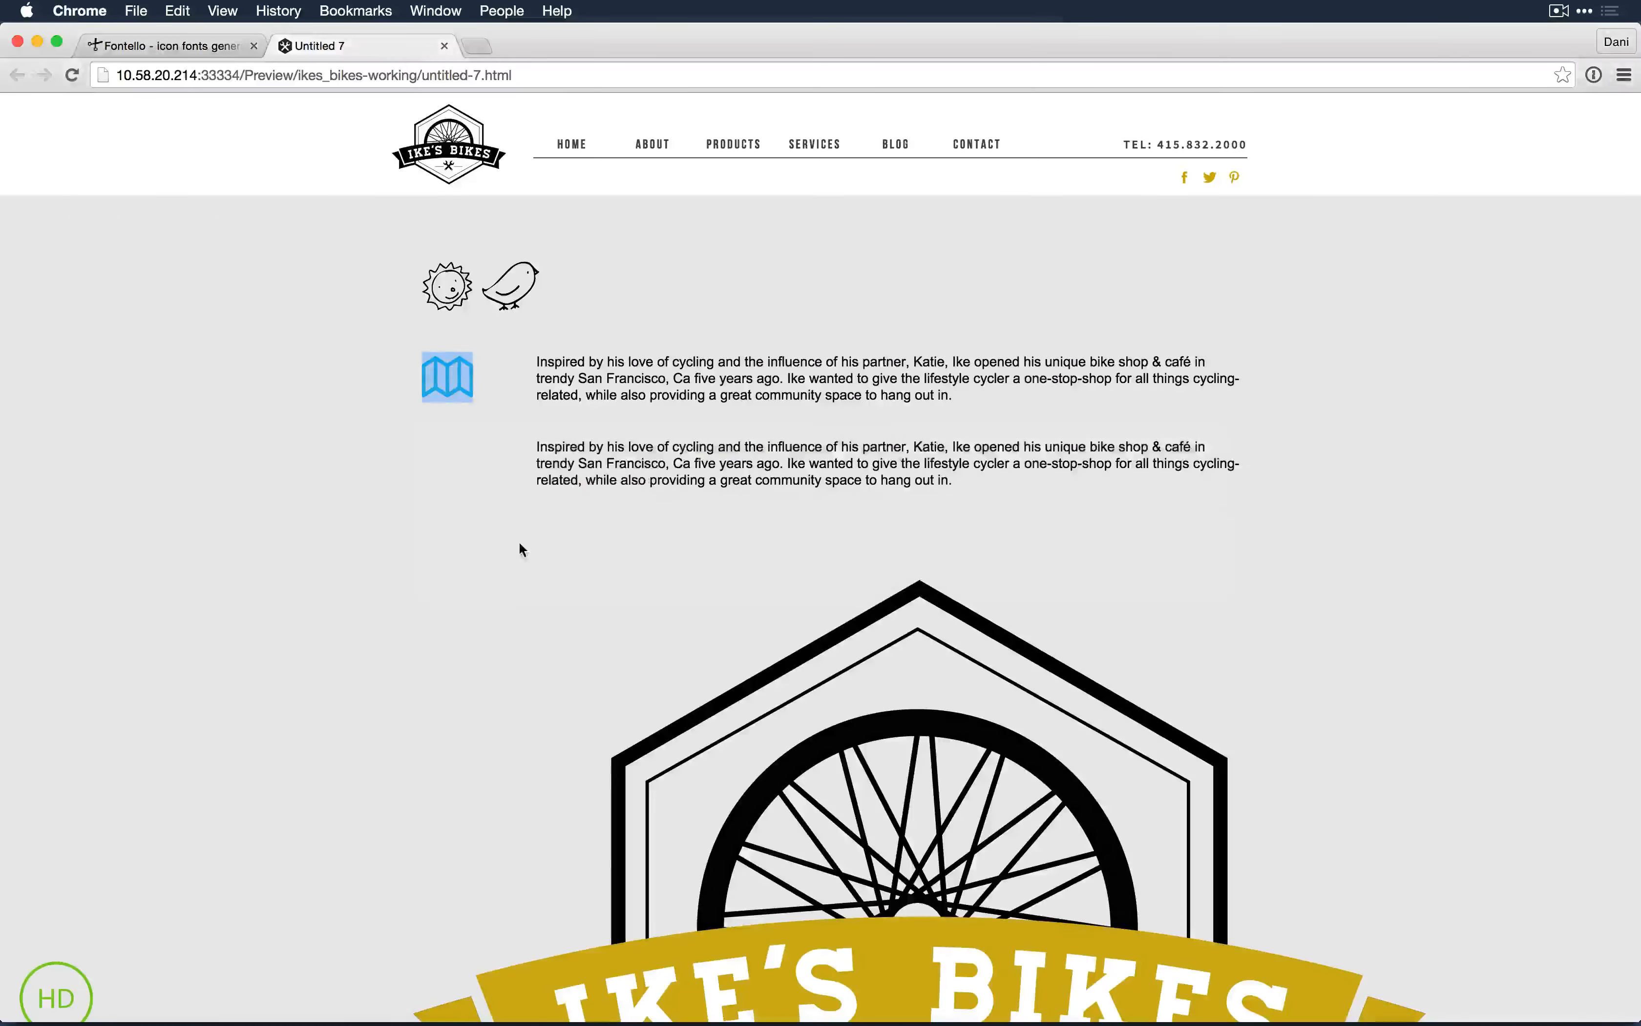
pyautogui.scroll(-3, 505, 593)
pyautogui.scroll(2, 505, 593)
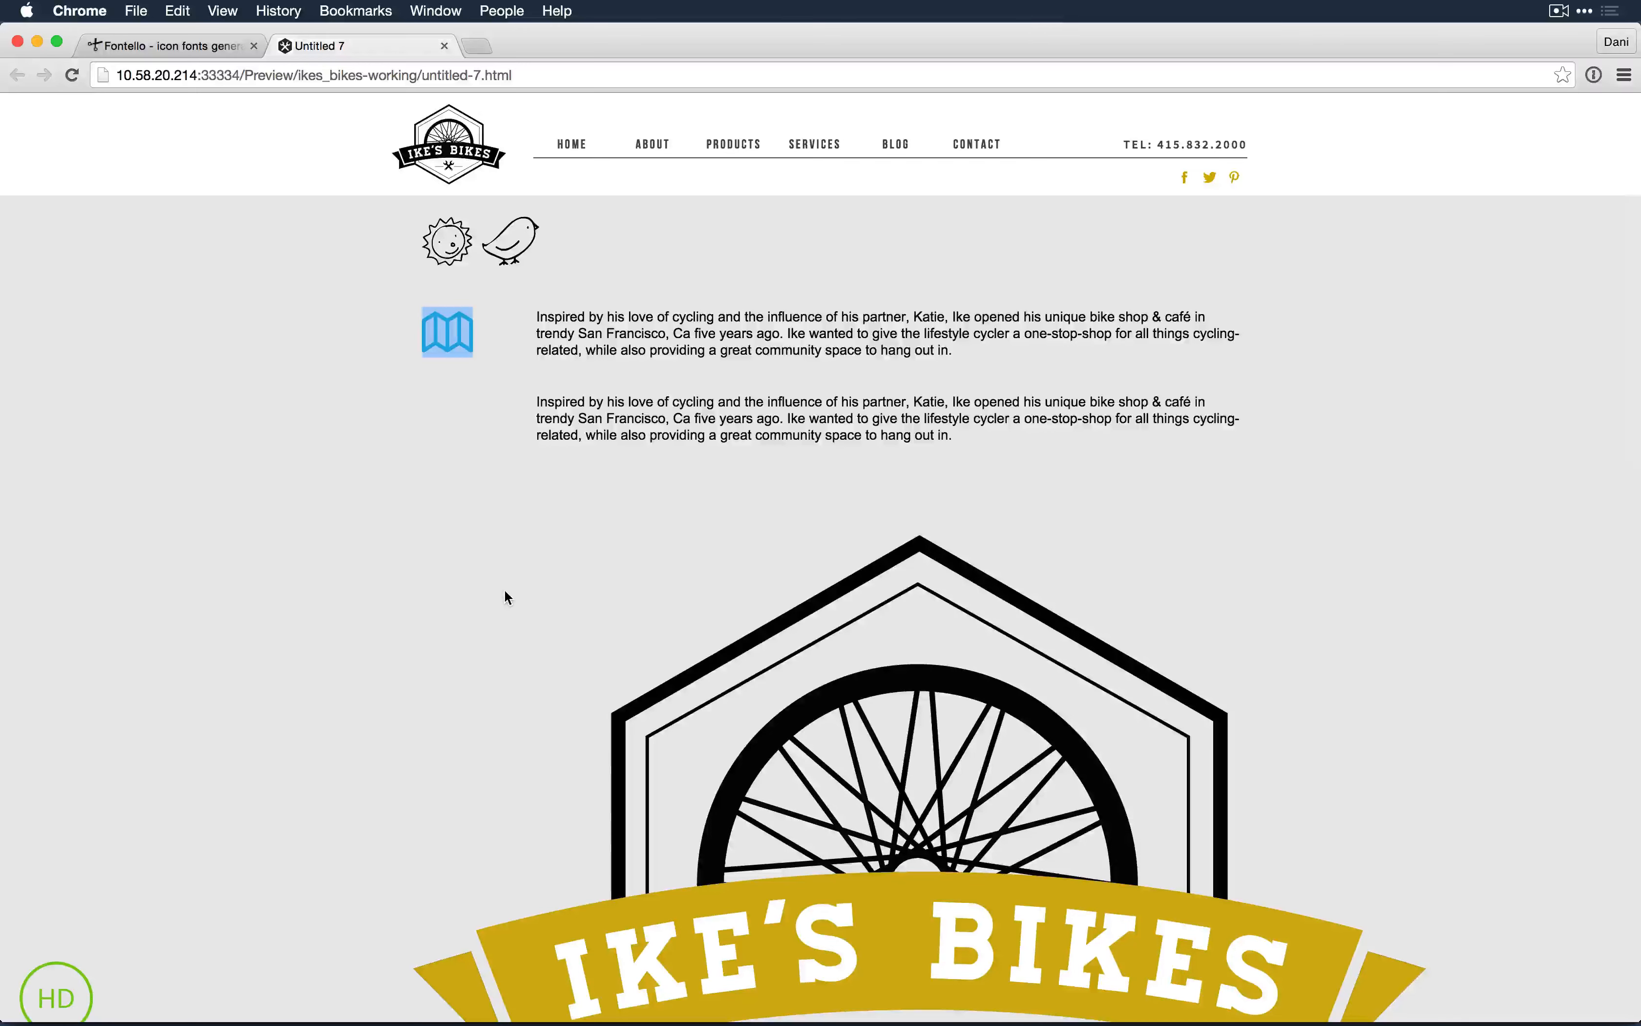
# Step: Switch to Adobe Muse and move all content of the Untitled 7 page down to clear space below the header
pyautogui.press('super+Tab')
pyautogui.press('super+Tab')
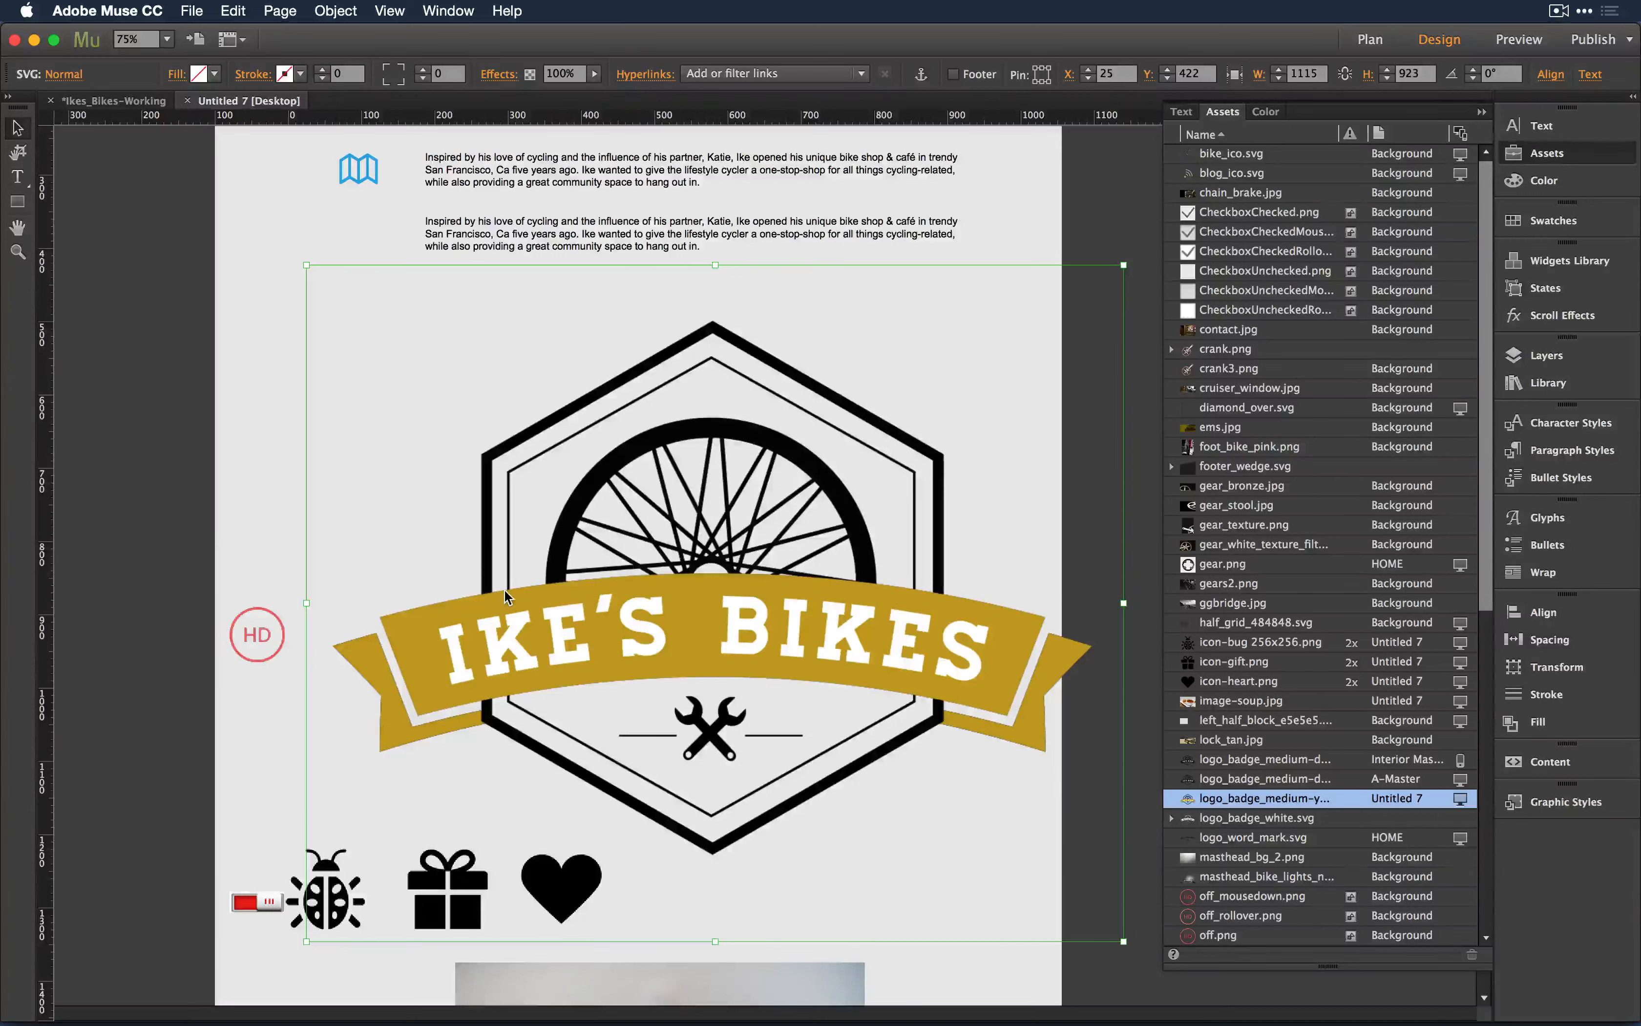
pyautogui.press('super+minus')
pyautogui.press('super+minus')
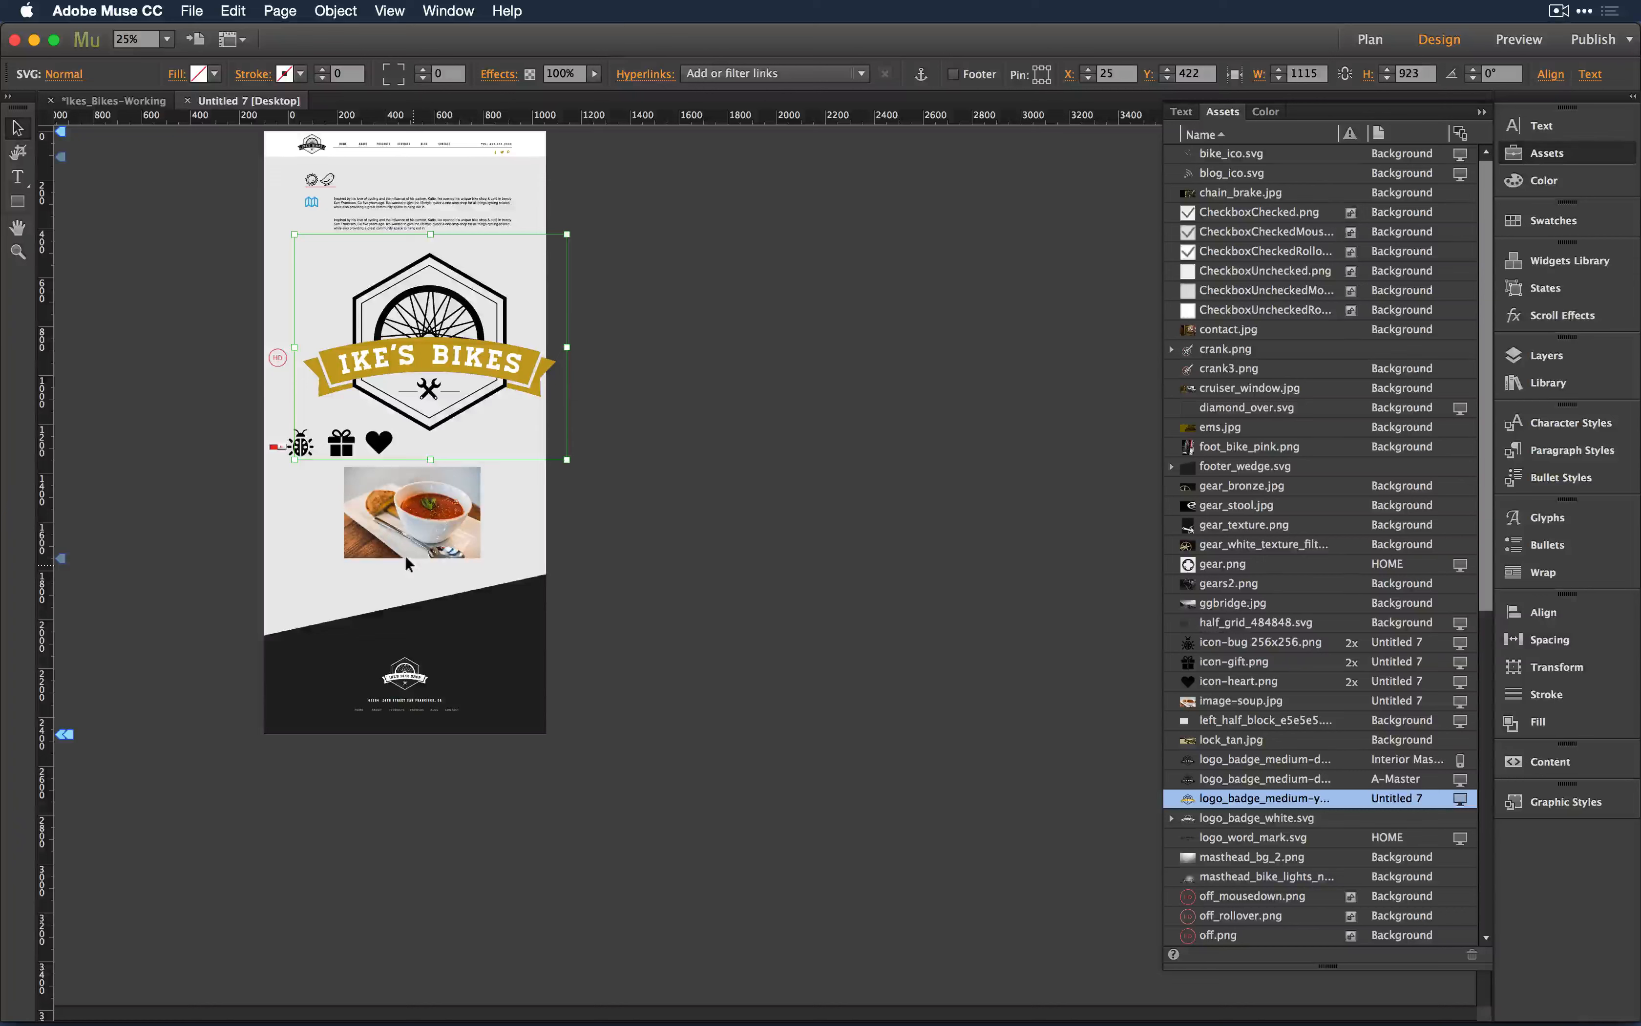
pyautogui.press('z')
pyautogui.moveTo(196, 143); pyautogui.dragTo(651, 584)
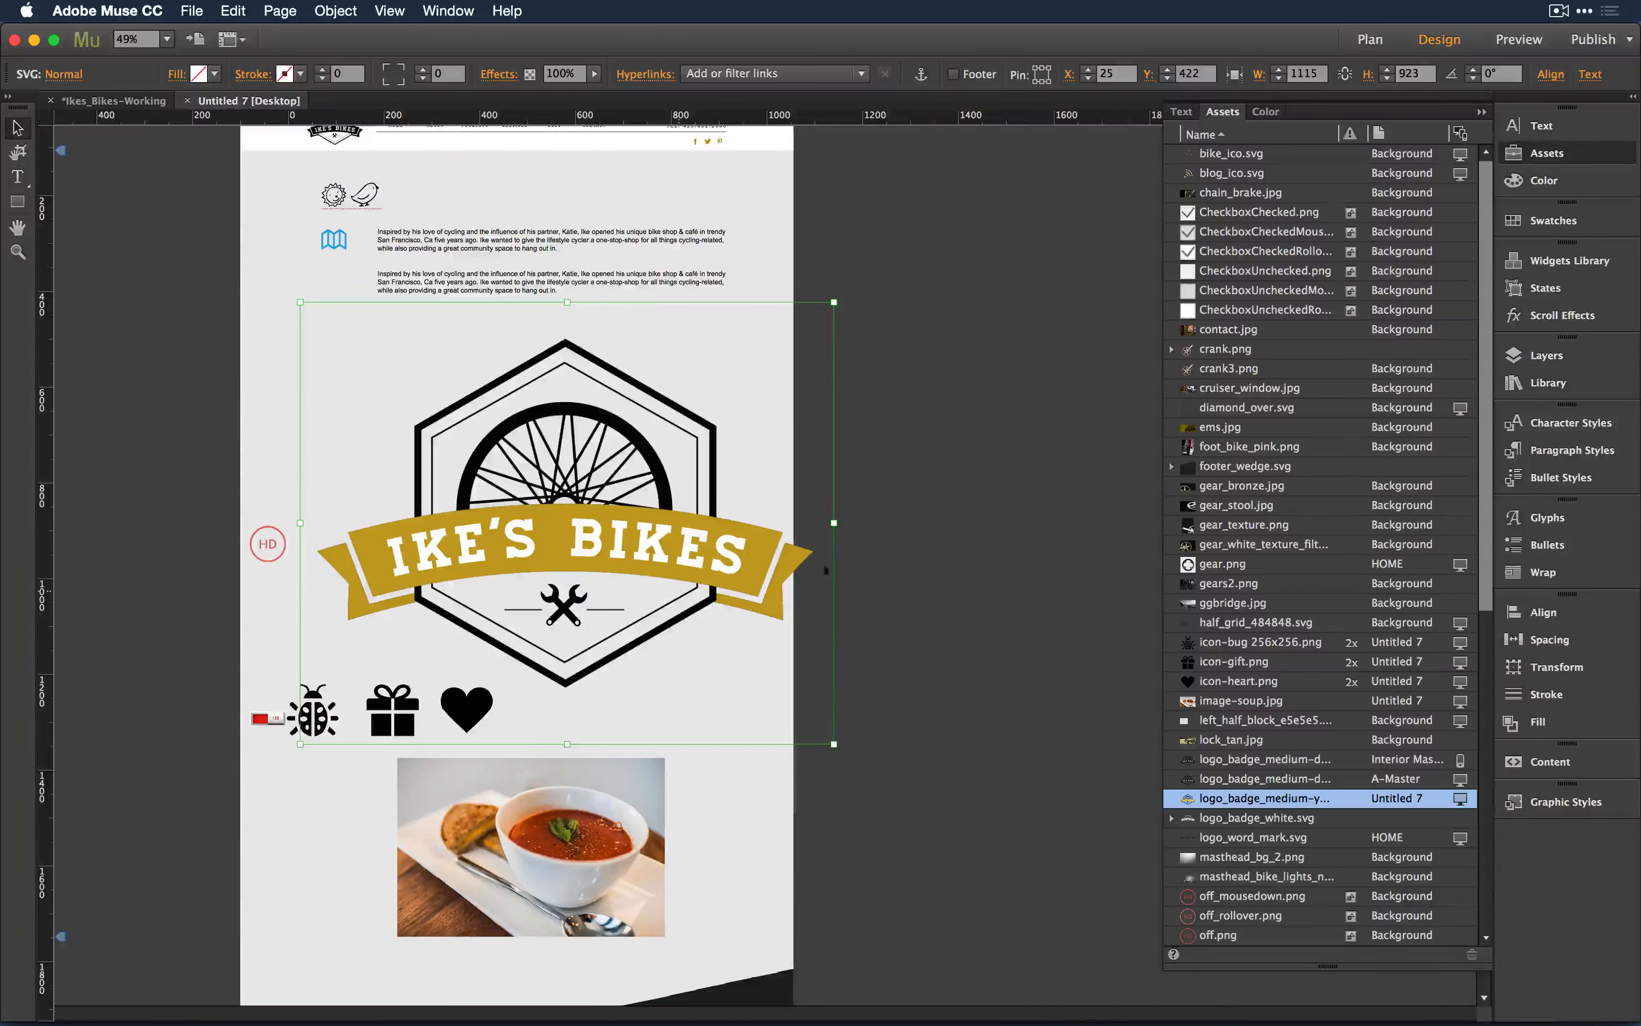
pyautogui.scroll(-3, 933, 562)
pyautogui.scroll(4, 933, 562)
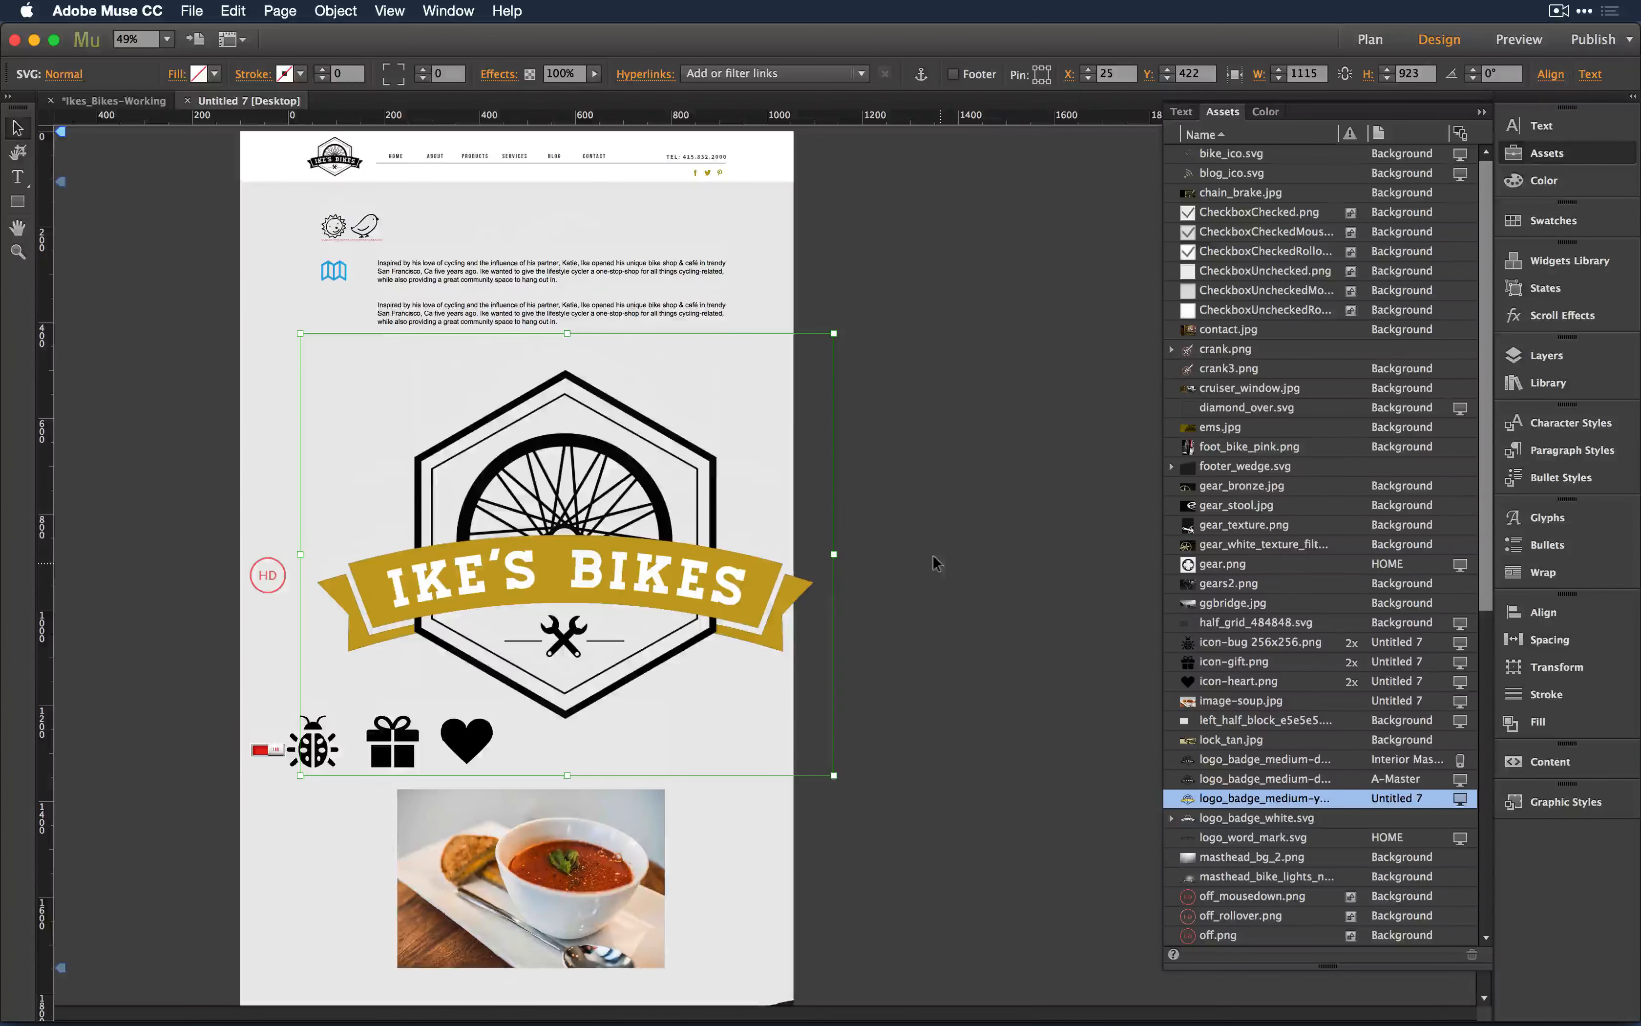
pyautogui.press('super+a')
pyautogui.moveTo(455, 267); pyautogui.dragTo(418, 696)
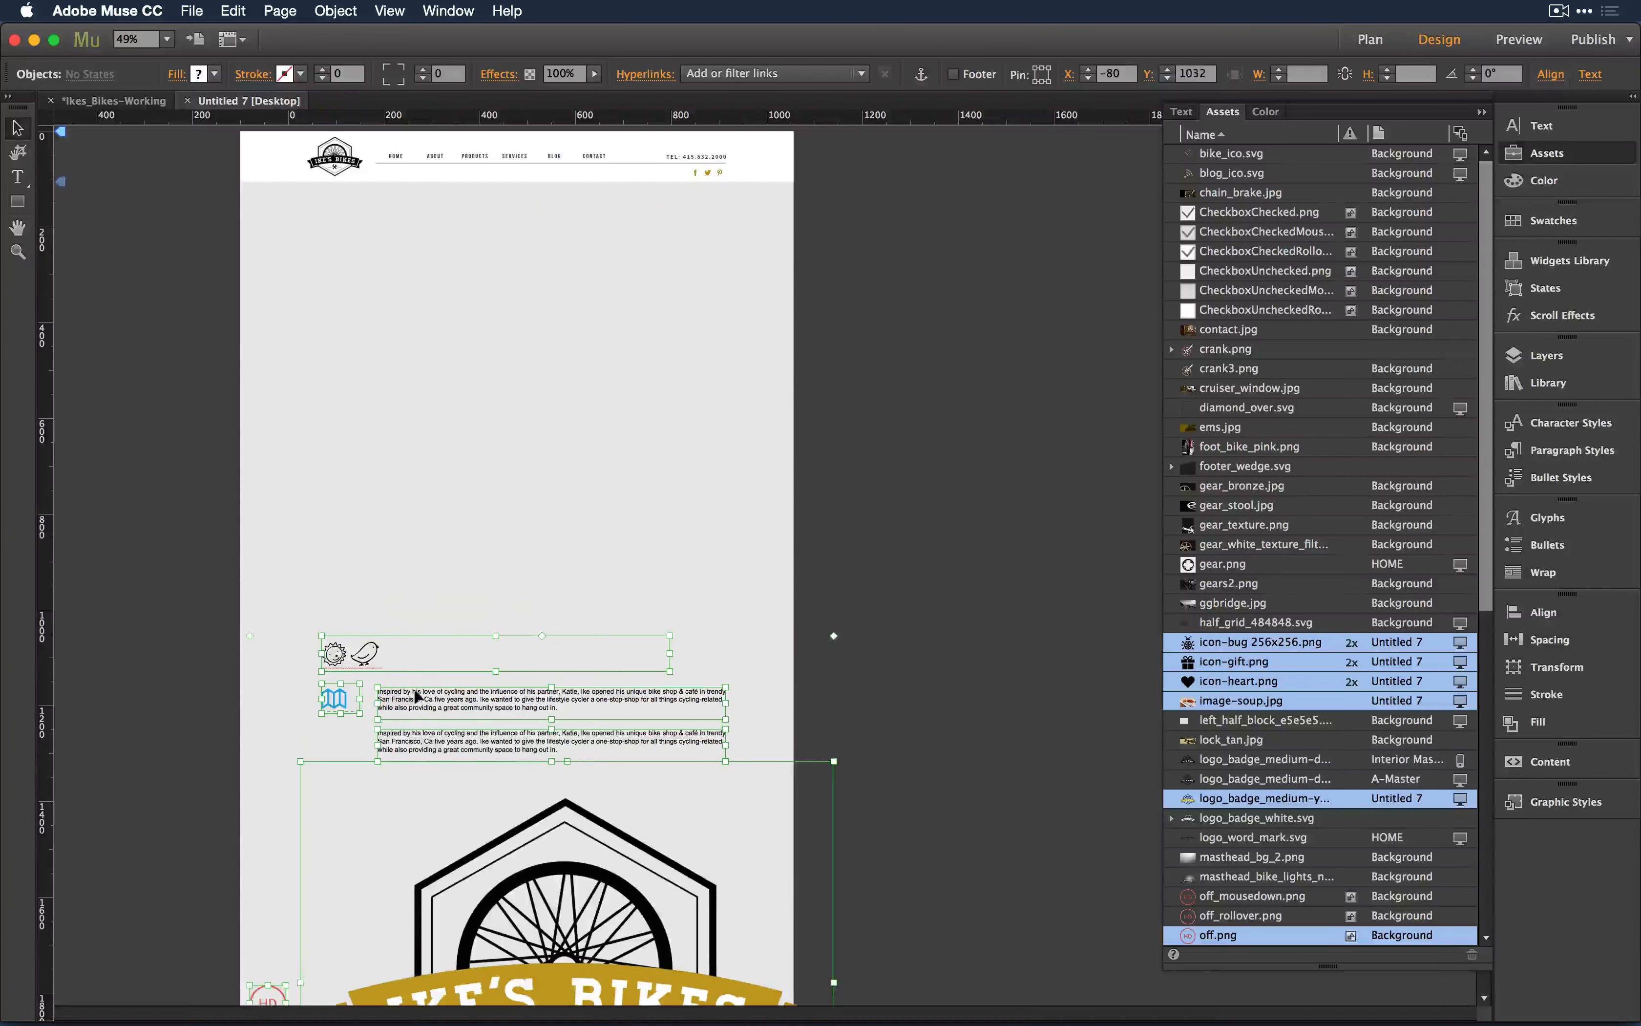
pyautogui.click(492, 230)
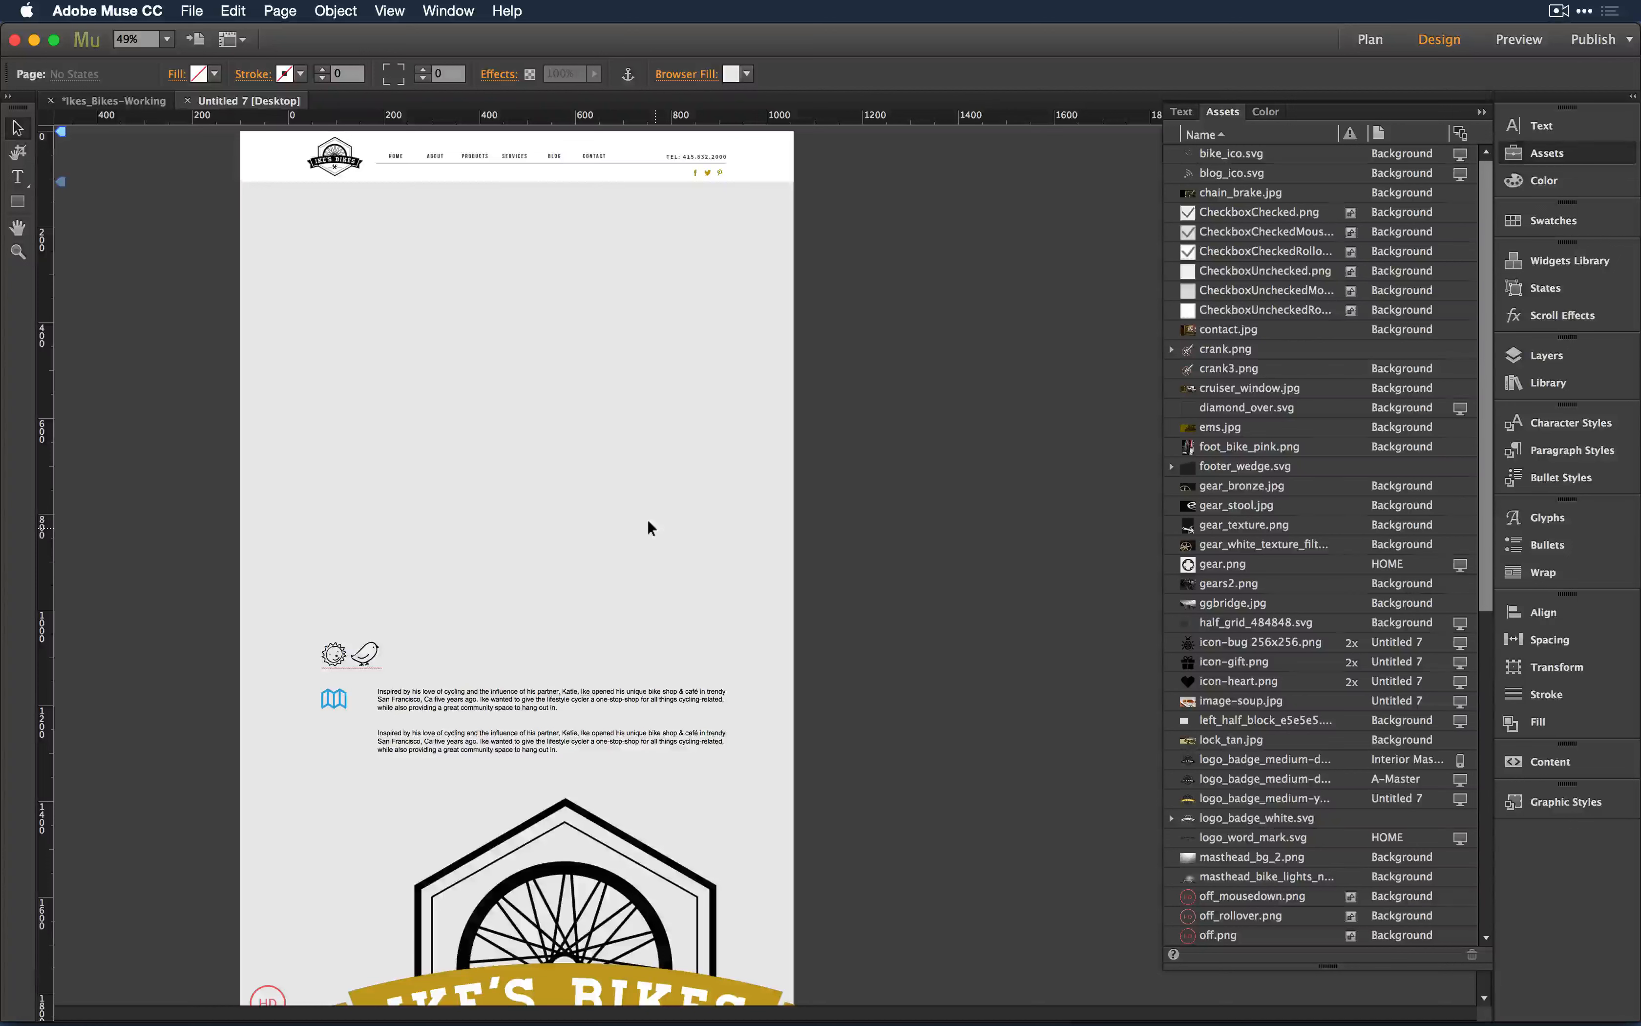
# Step: Draw a rectangle about 370 by 344 px in the empty area below the header and stretch it to 100% browser width
pyautogui.click(17, 202)
pyautogui.moveTo(438, 208); pyautogui.dragTo(611, 370)
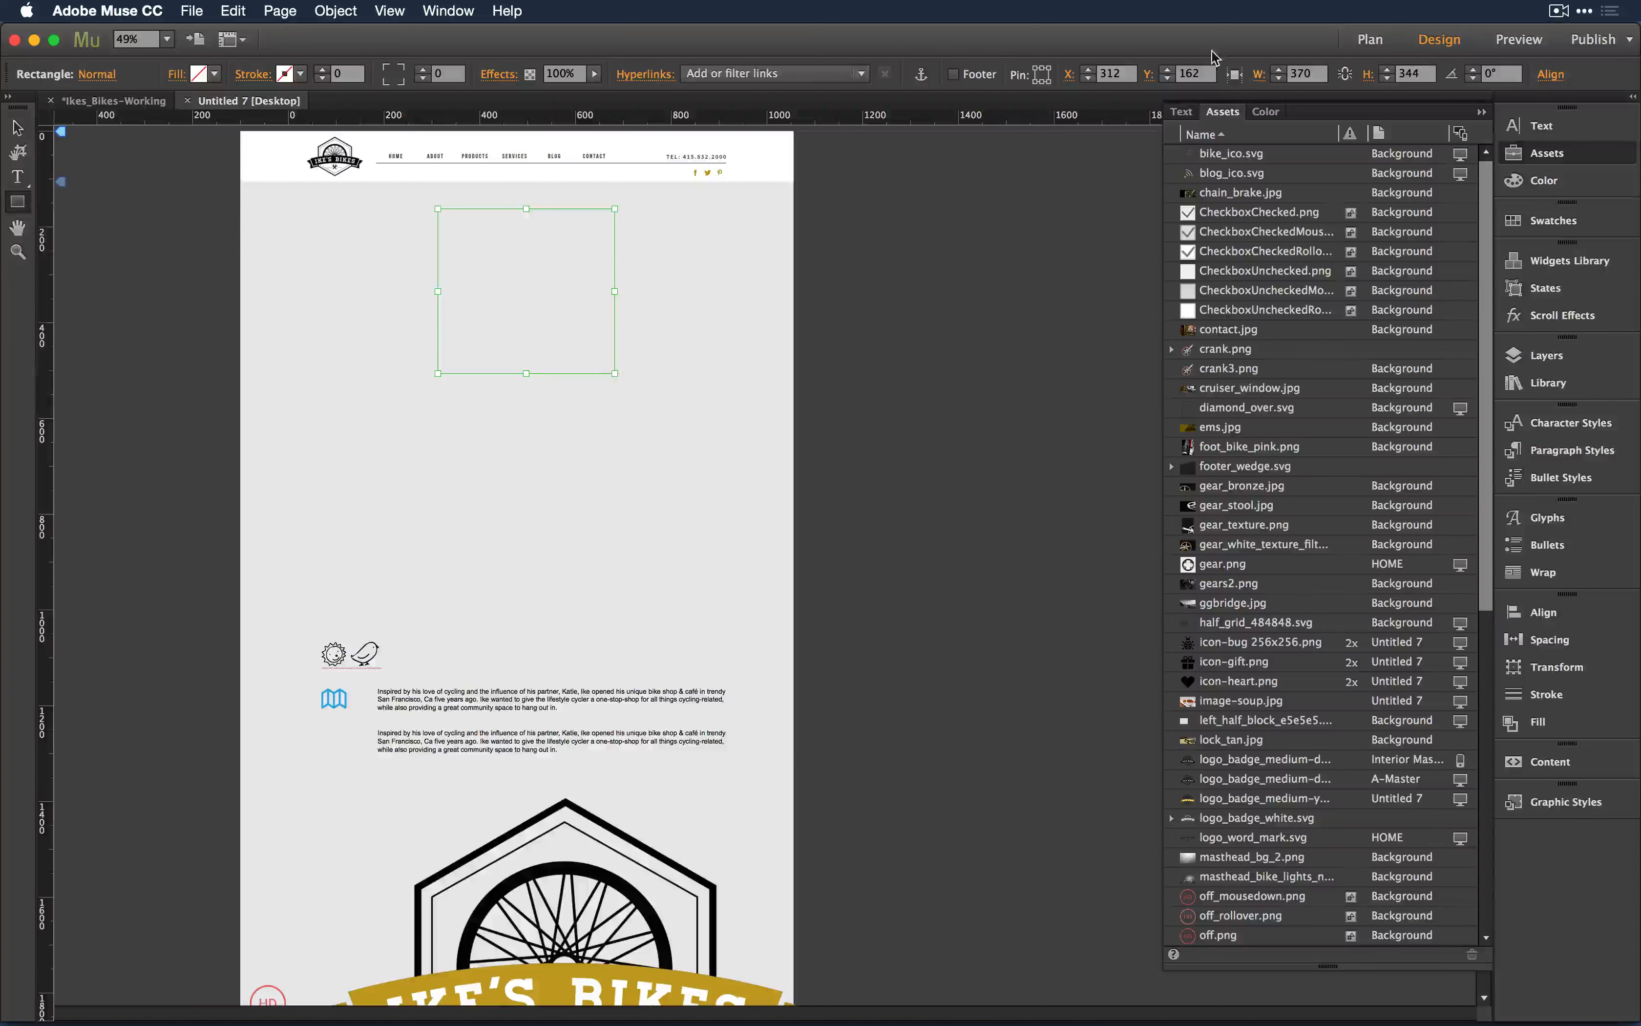
pyautogui.click(1234, 75)
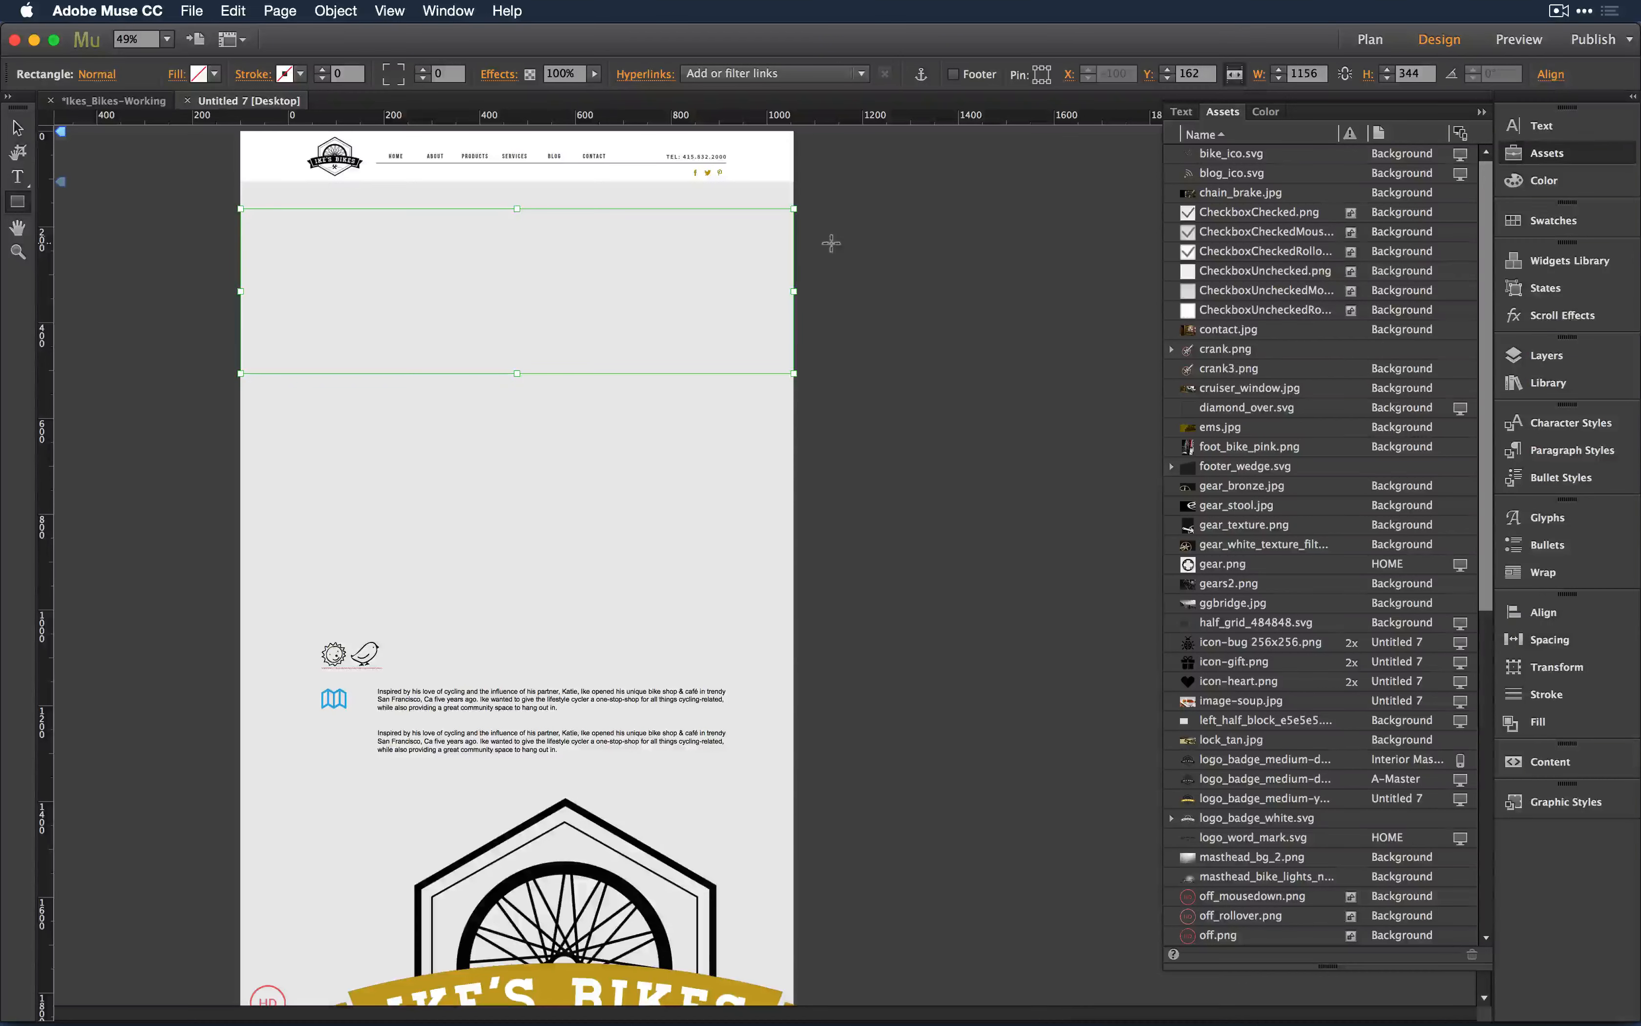
pyautogui.click(17, 127)
pyautogui.click(227, 280)
# Step: Create a new desktop site with its resolution set to HiDPI (2x)
pyautogui.press('super+n')
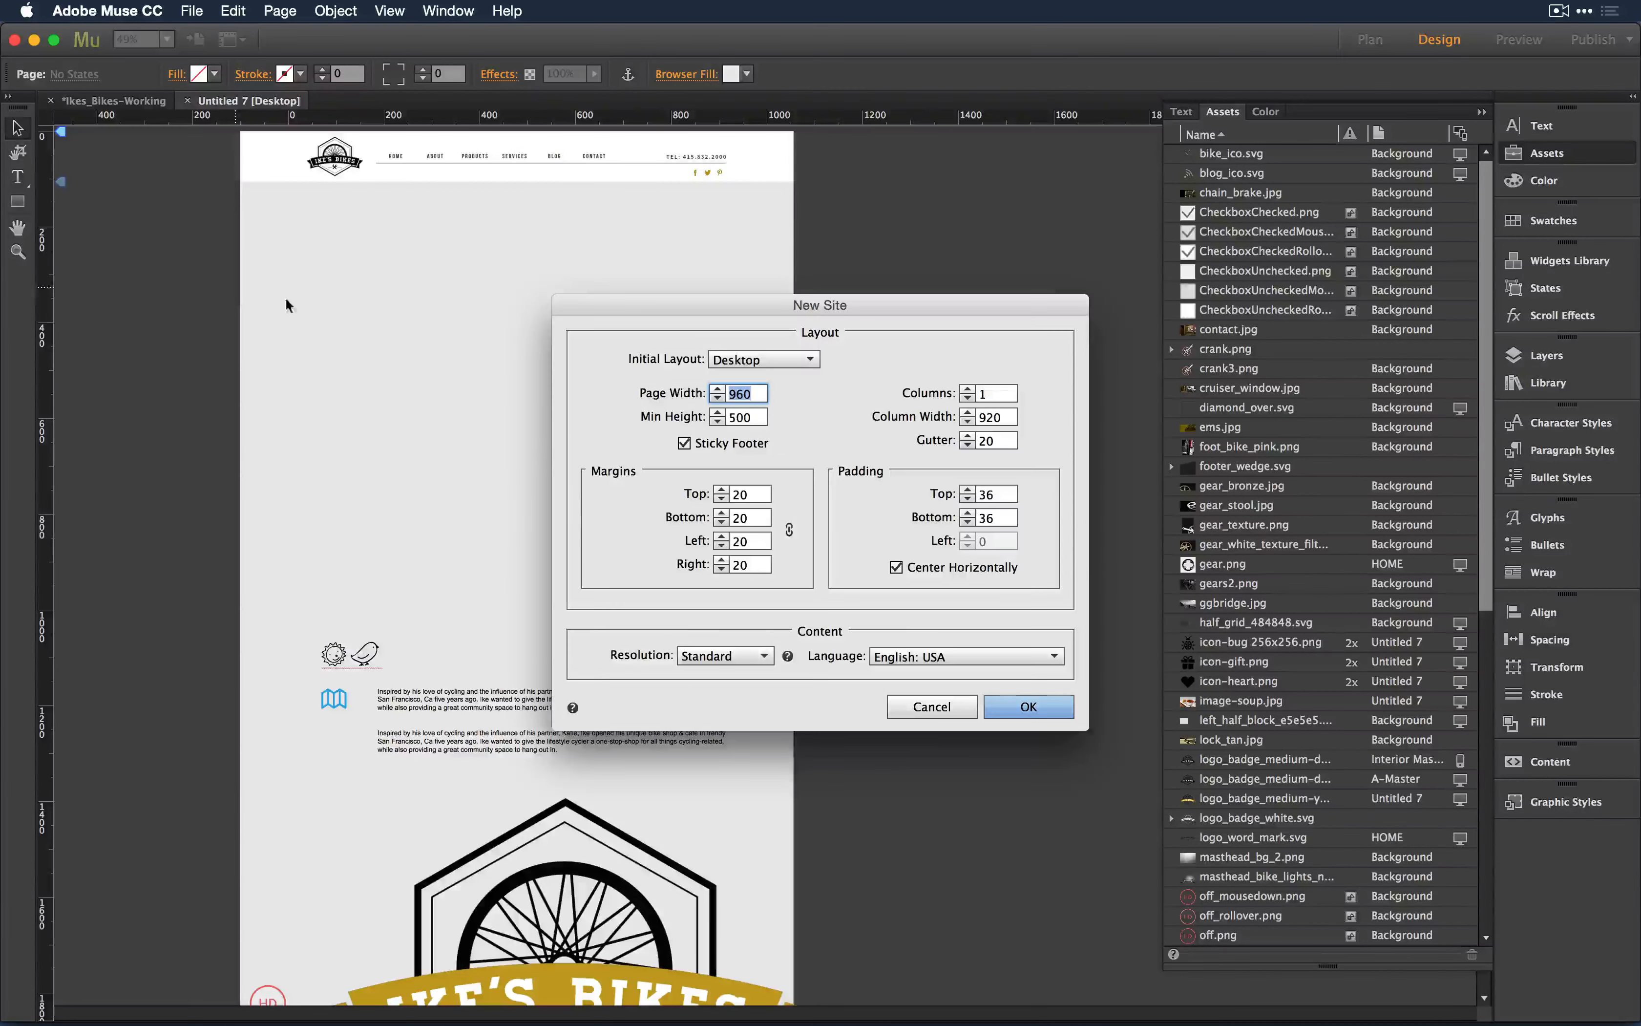
pyautogui.click(731, 656)
pyautogui.click(709, 696)
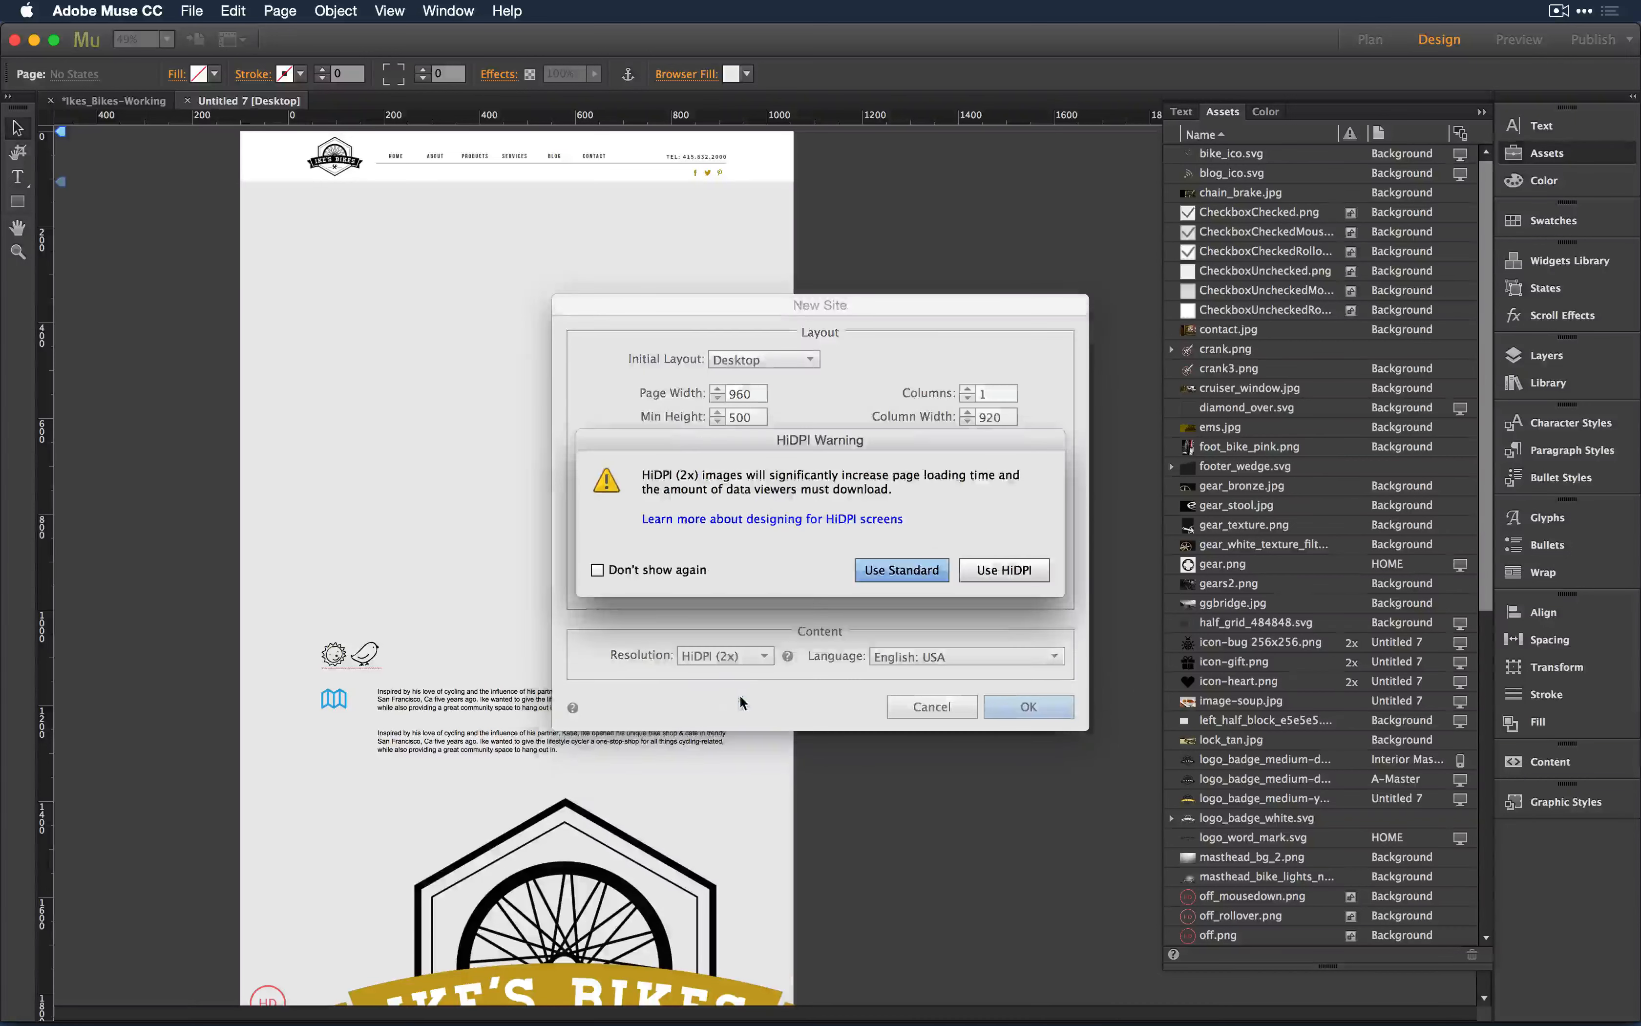
pyautogui.click(990, 569)
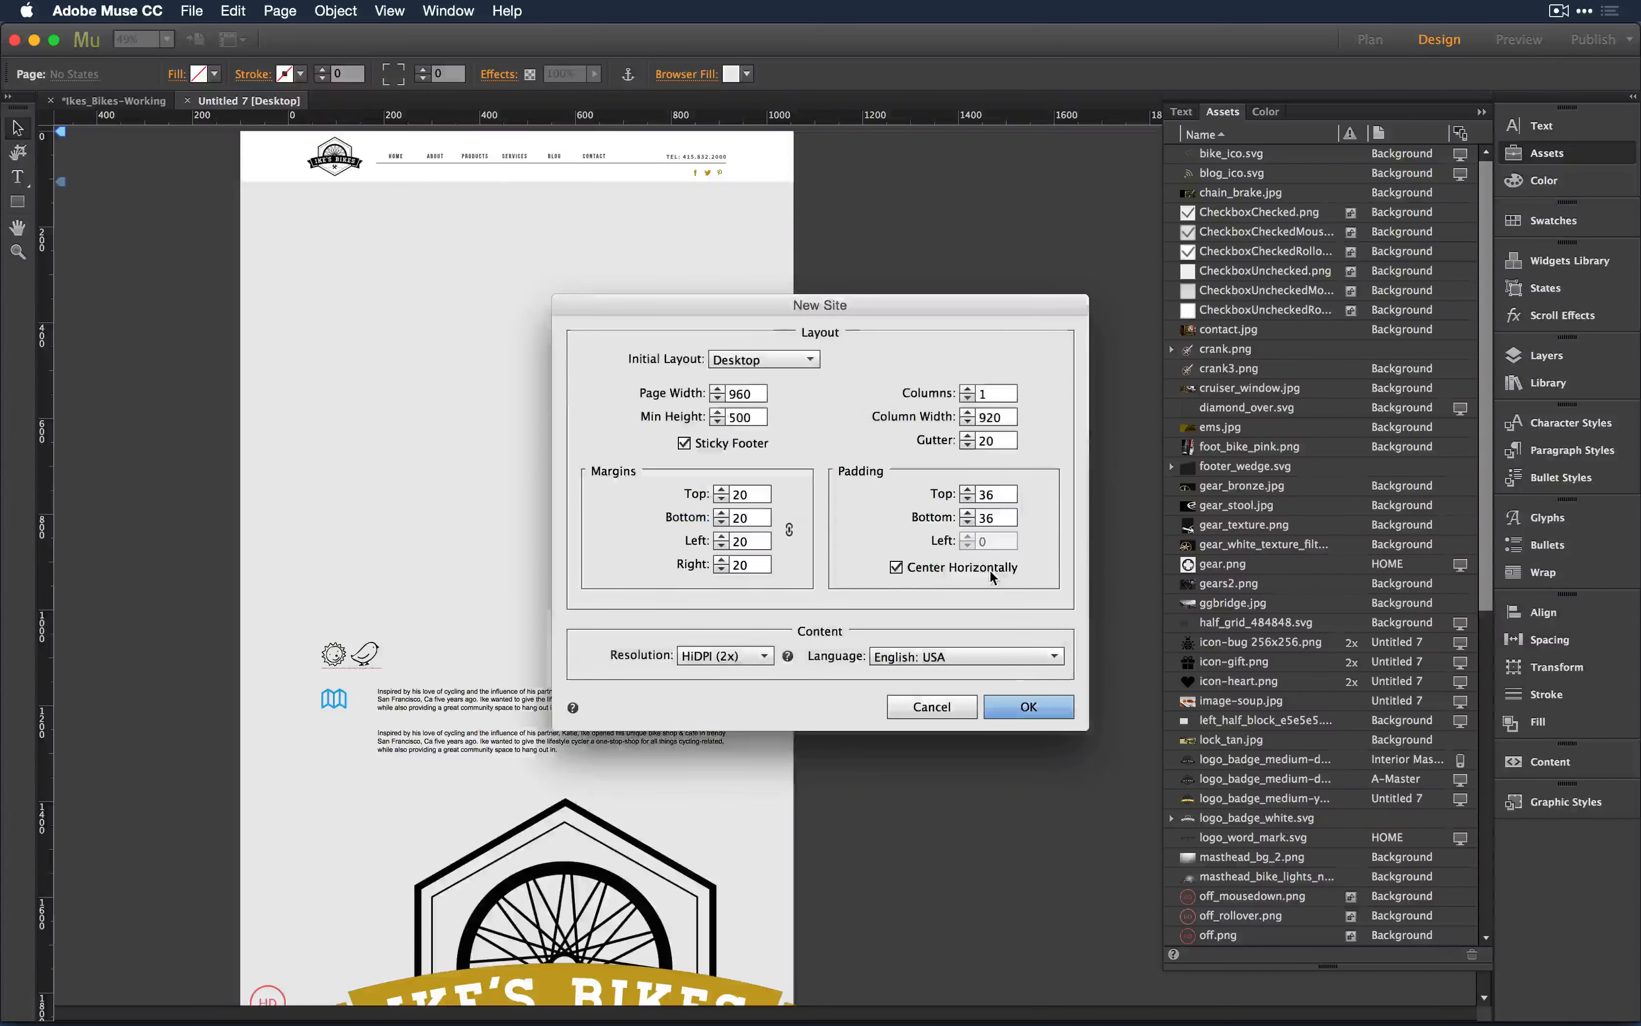
pyautogui.click(1015, 707)
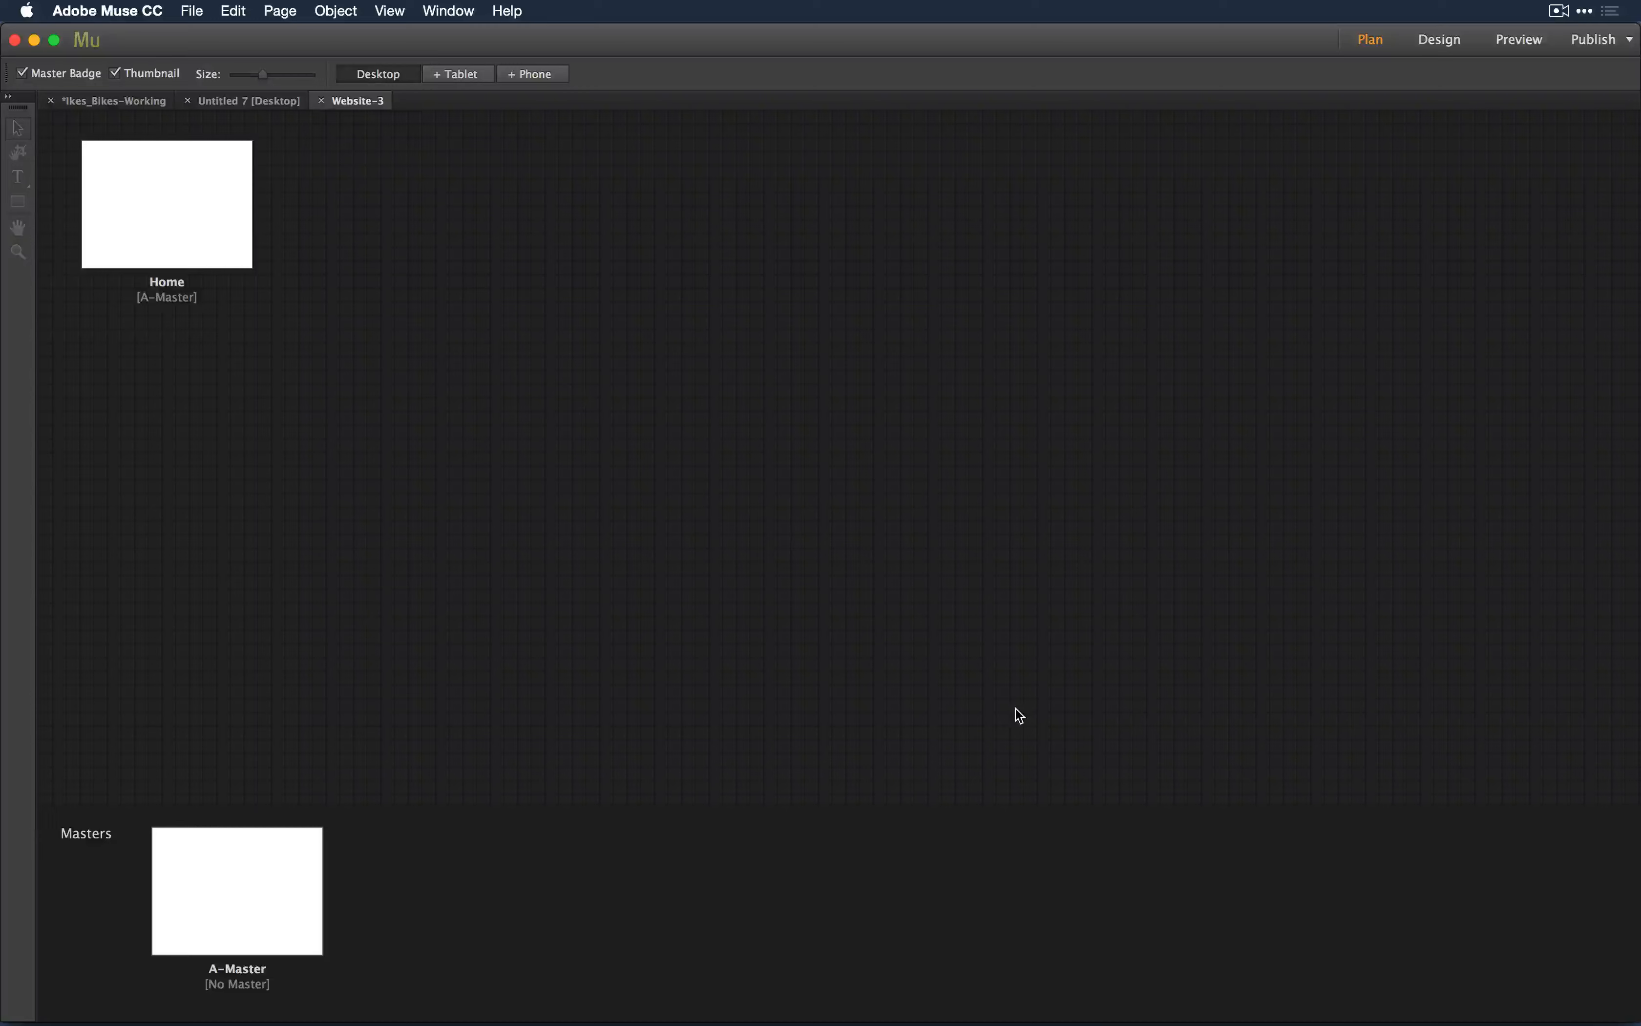
# Step: Open the Home page for design and place contact.jpg near its upper-left corner at about 319 by 213 px
pyautogui.doubleClick(136, 170)
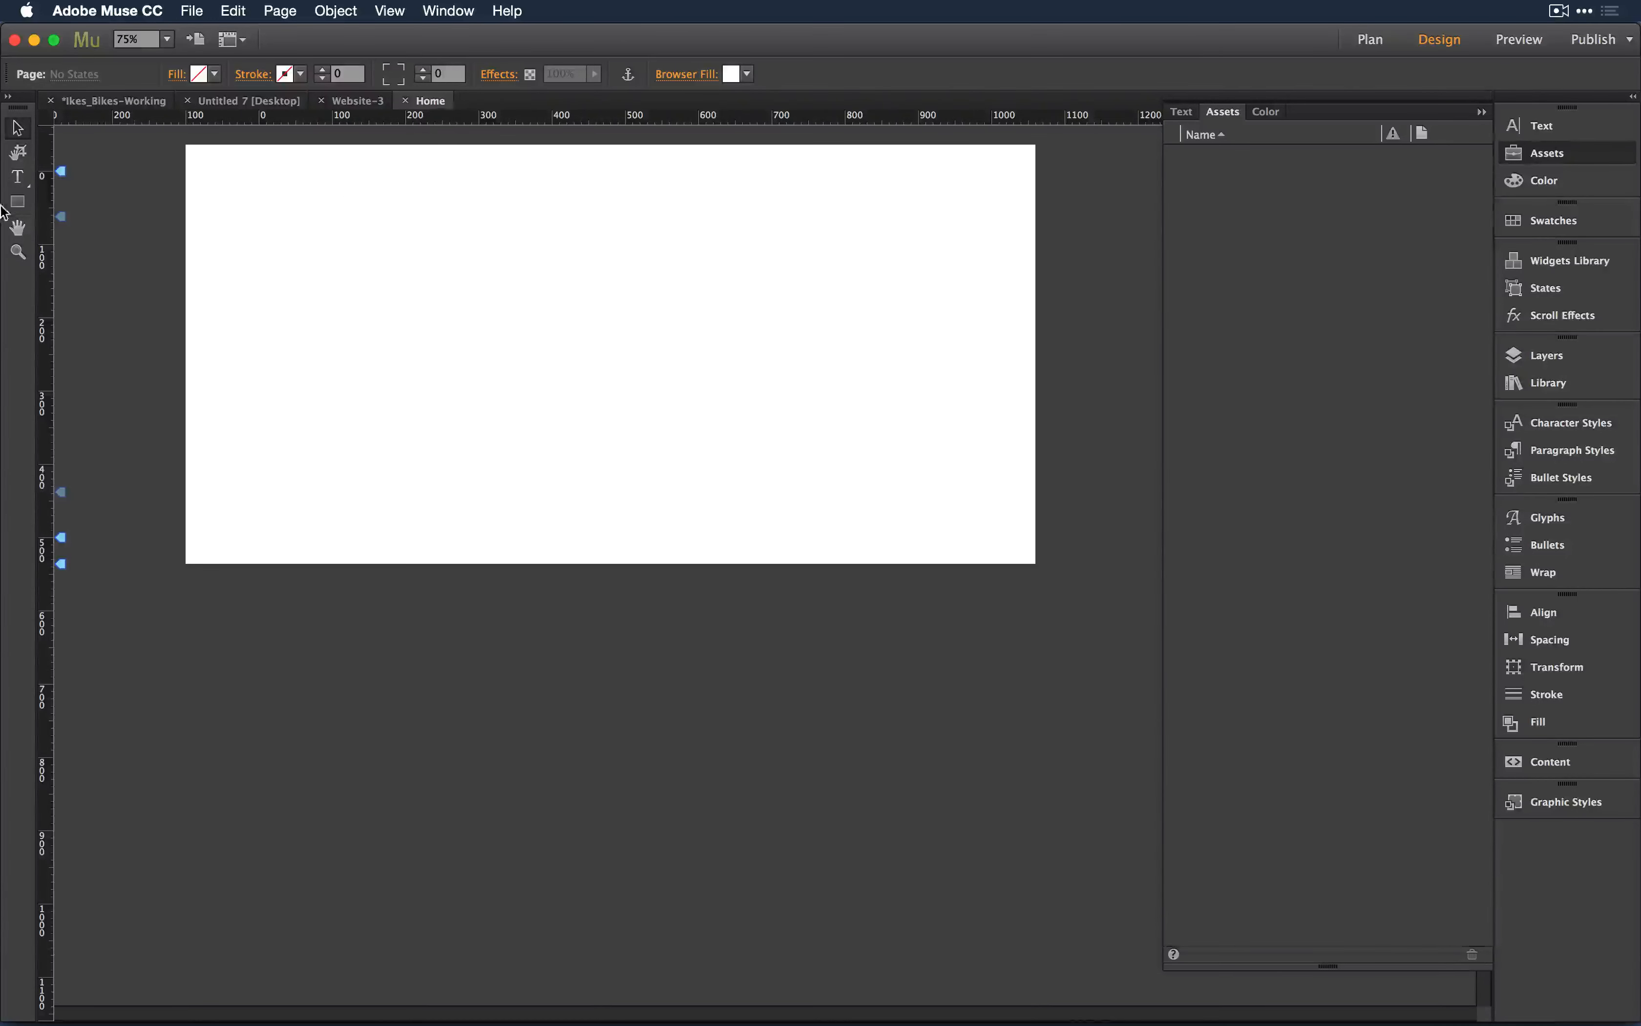
pyautogui.click(18, 204)
pyautogui.press('super+d')
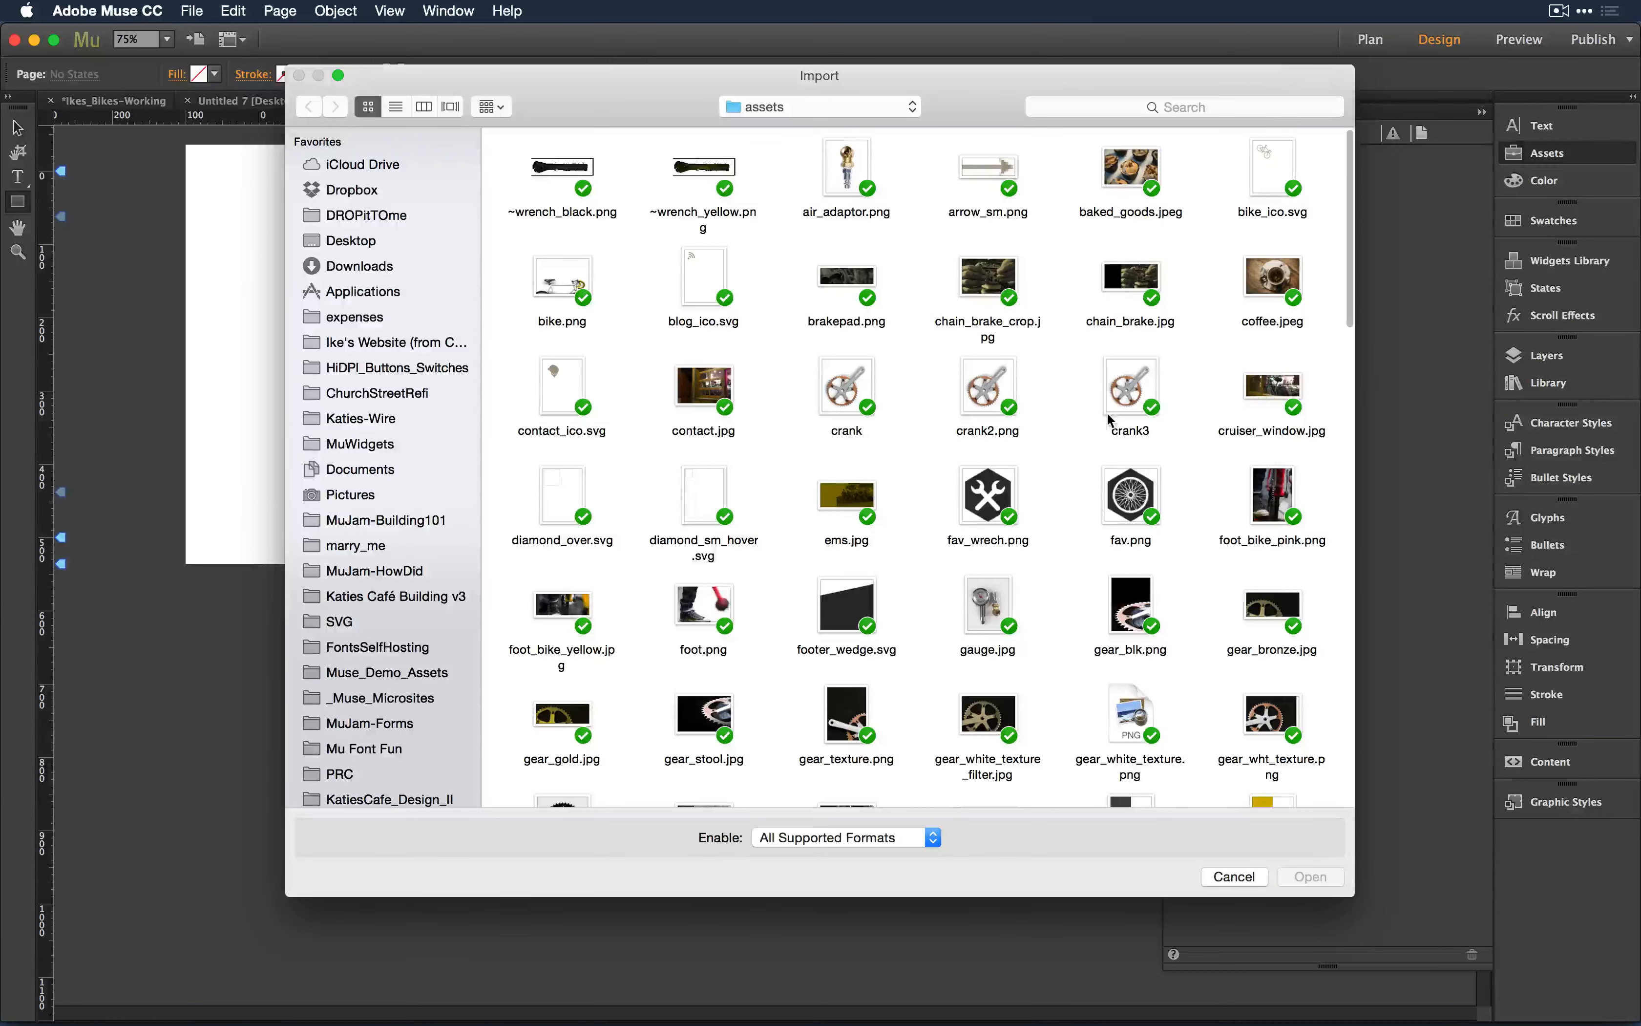
pyautogui.click(702, 384)
pyautogui.doubleClick(702, 383)
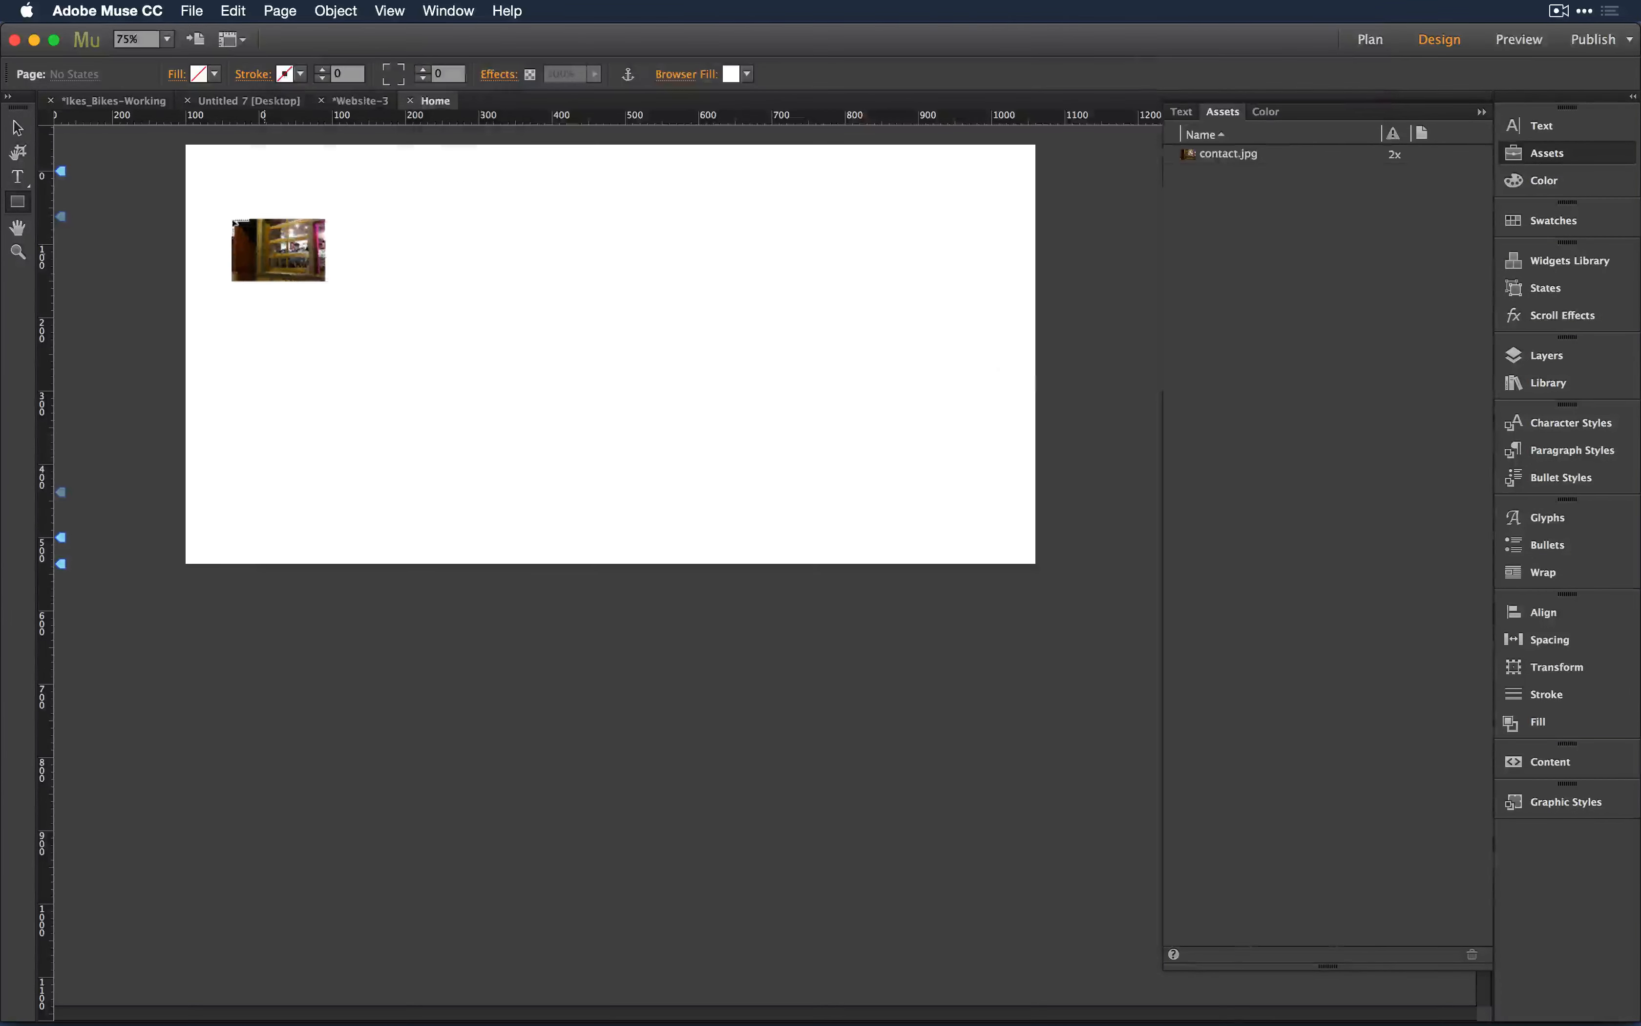
pyautogui.moveTo(224, 185); pyautogui.dragTo(426, 337)
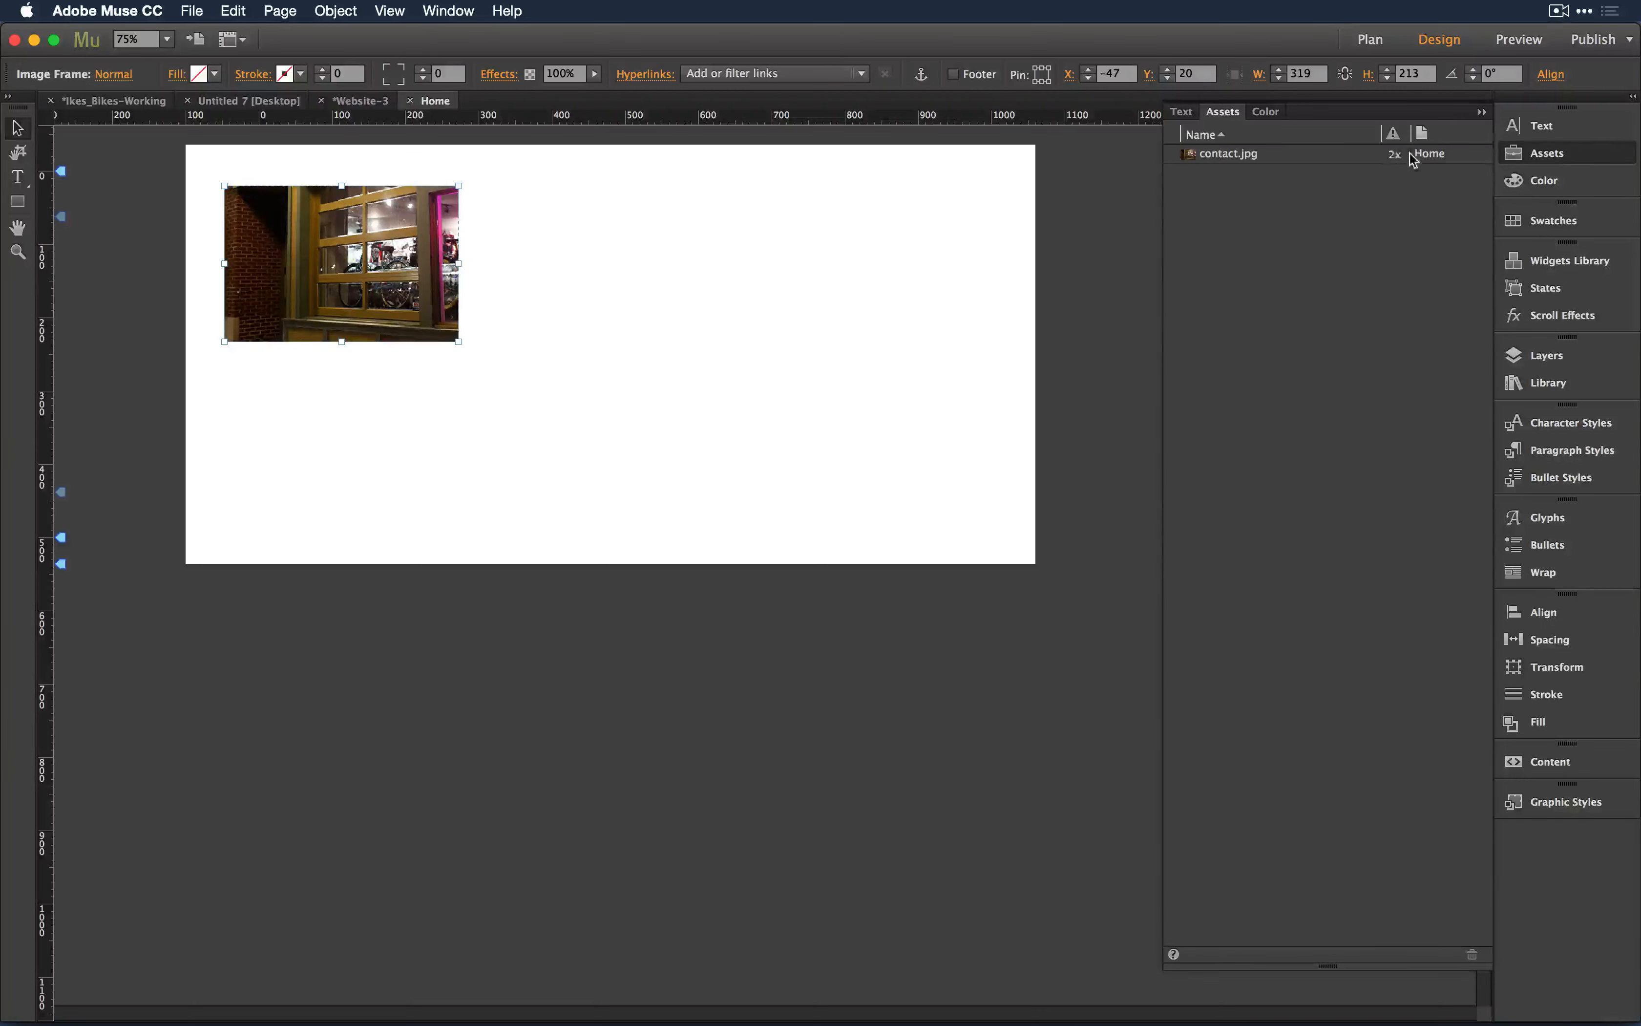
pyautogui.click(503, 251)
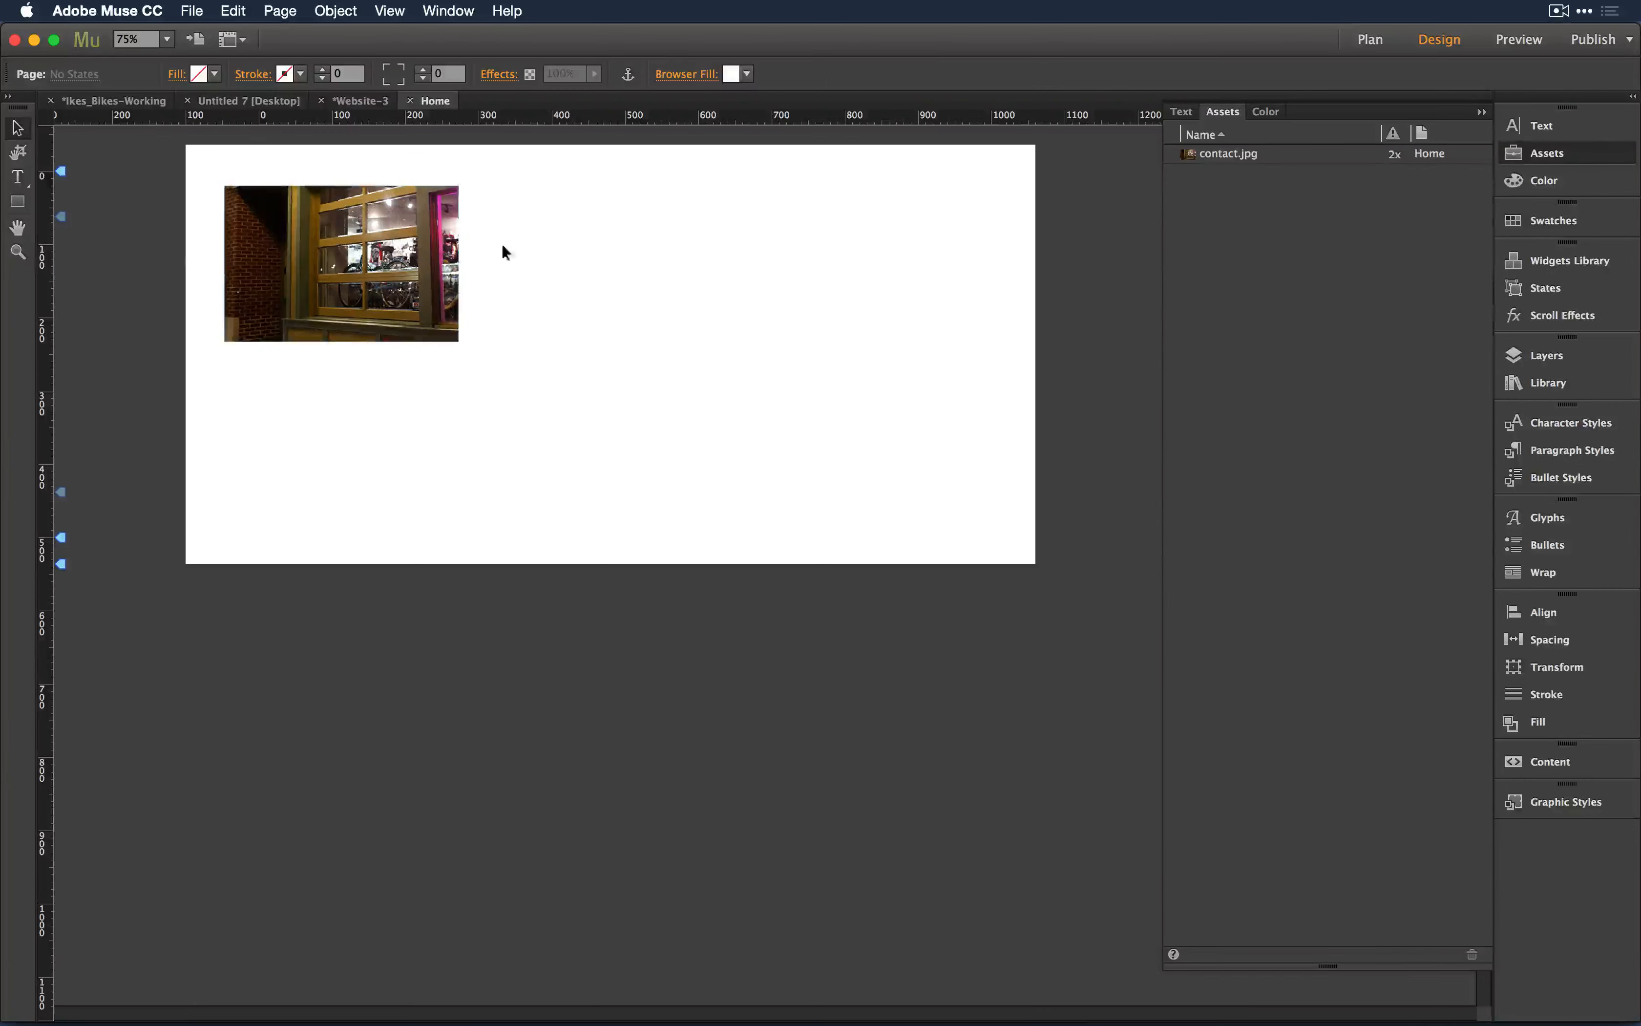
# Step: Draw a rectangle about 274 px high below the photo and stretch it to 100% browser width
pyautogui.click(18, 201)
pyautogui.moveTo(225, 388); pyautogui.dragTo(942, 536)
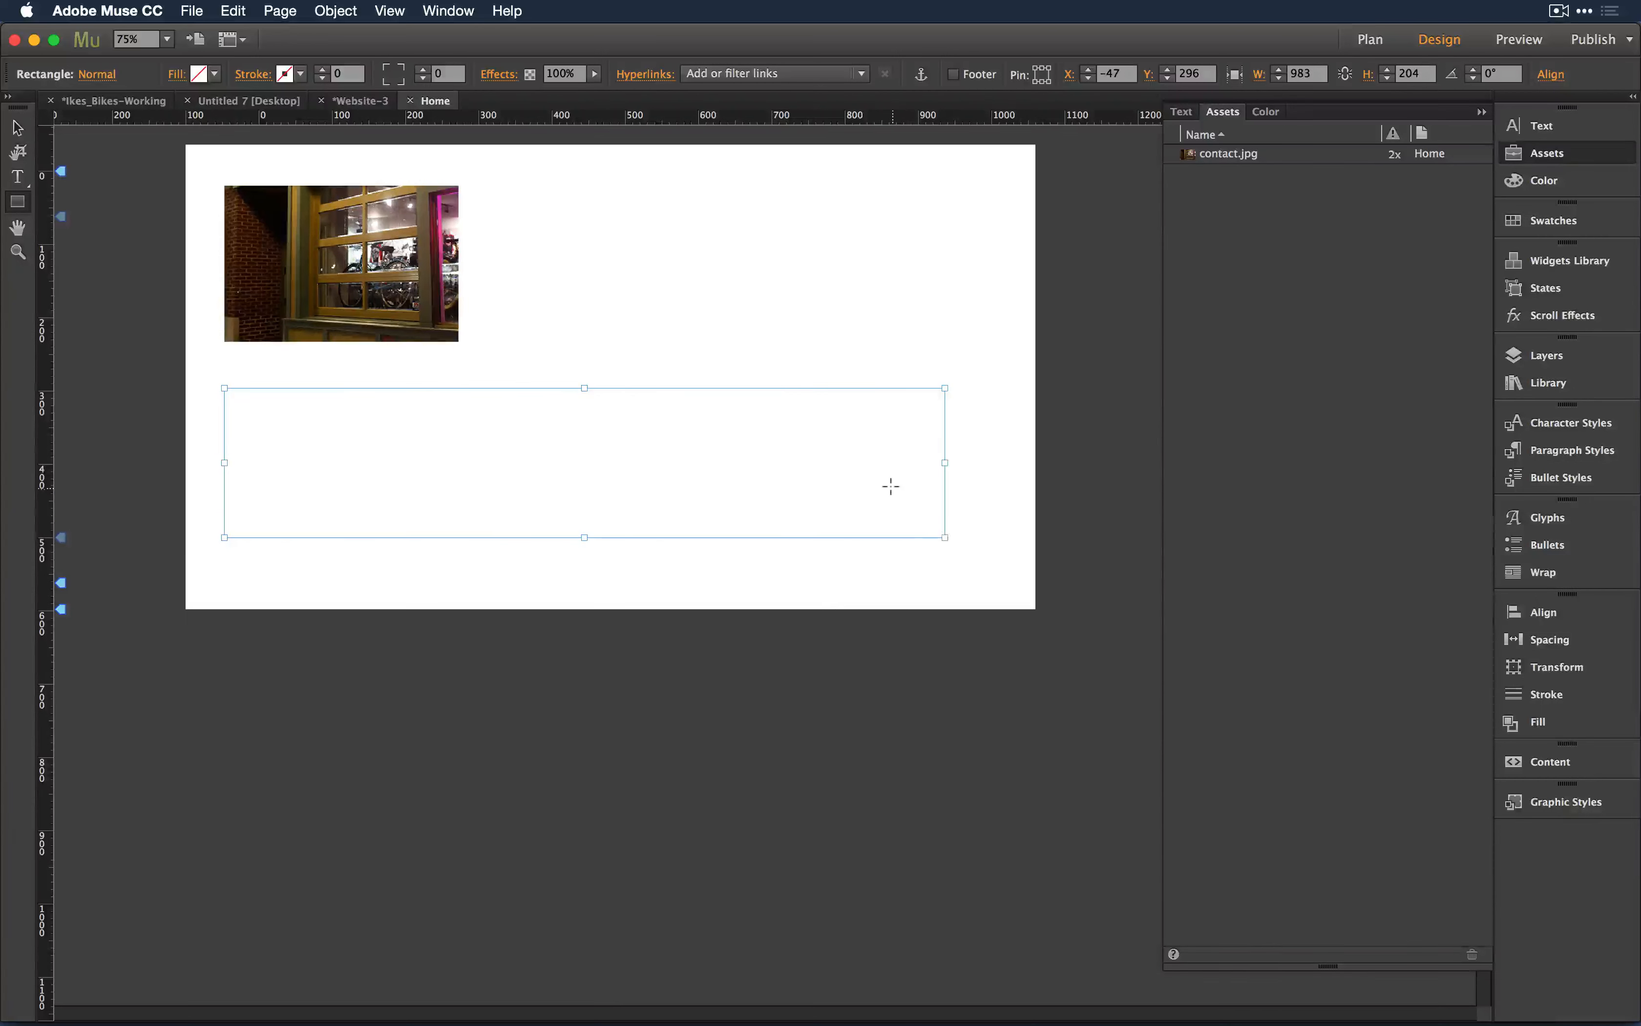
pyautogui.press('Delete')
pyautogui.moveTo(538, 371); pyautogui.dragTo(739, 572)
pyautogui.click(1235, 75)
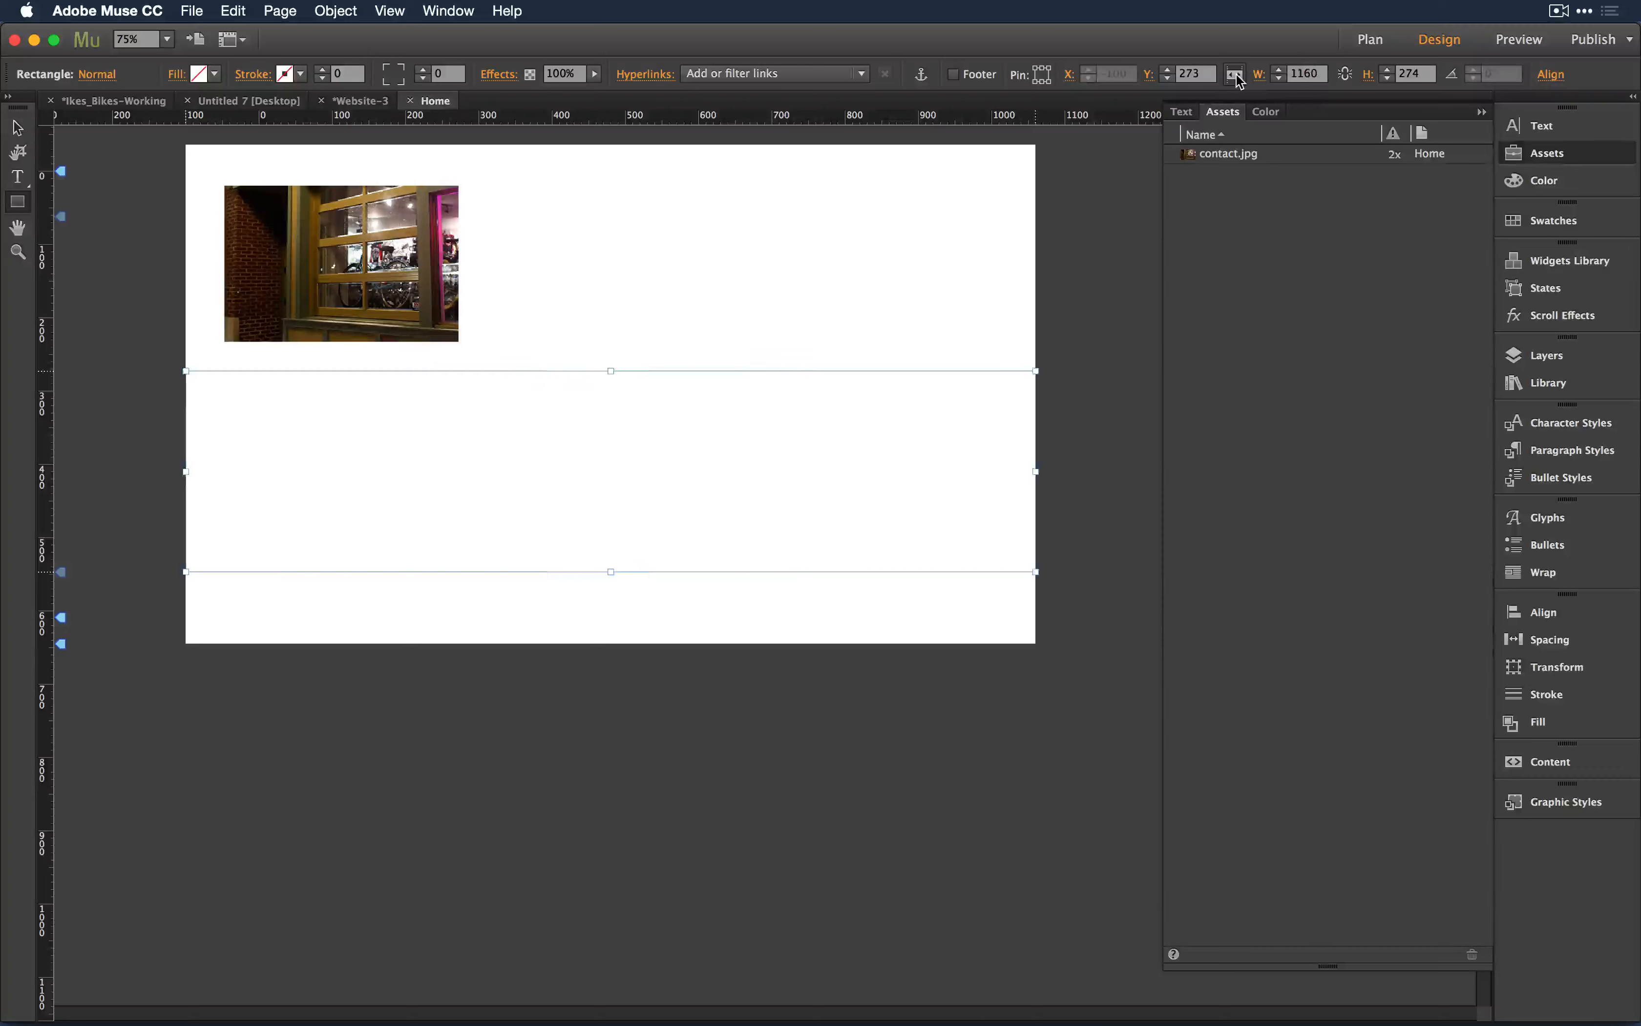
# Step: Fill the full-width rectangle with the image chain_brake_crop.jpg
pyautogui.click(176, 80)
pyautogui.click(264, 241)
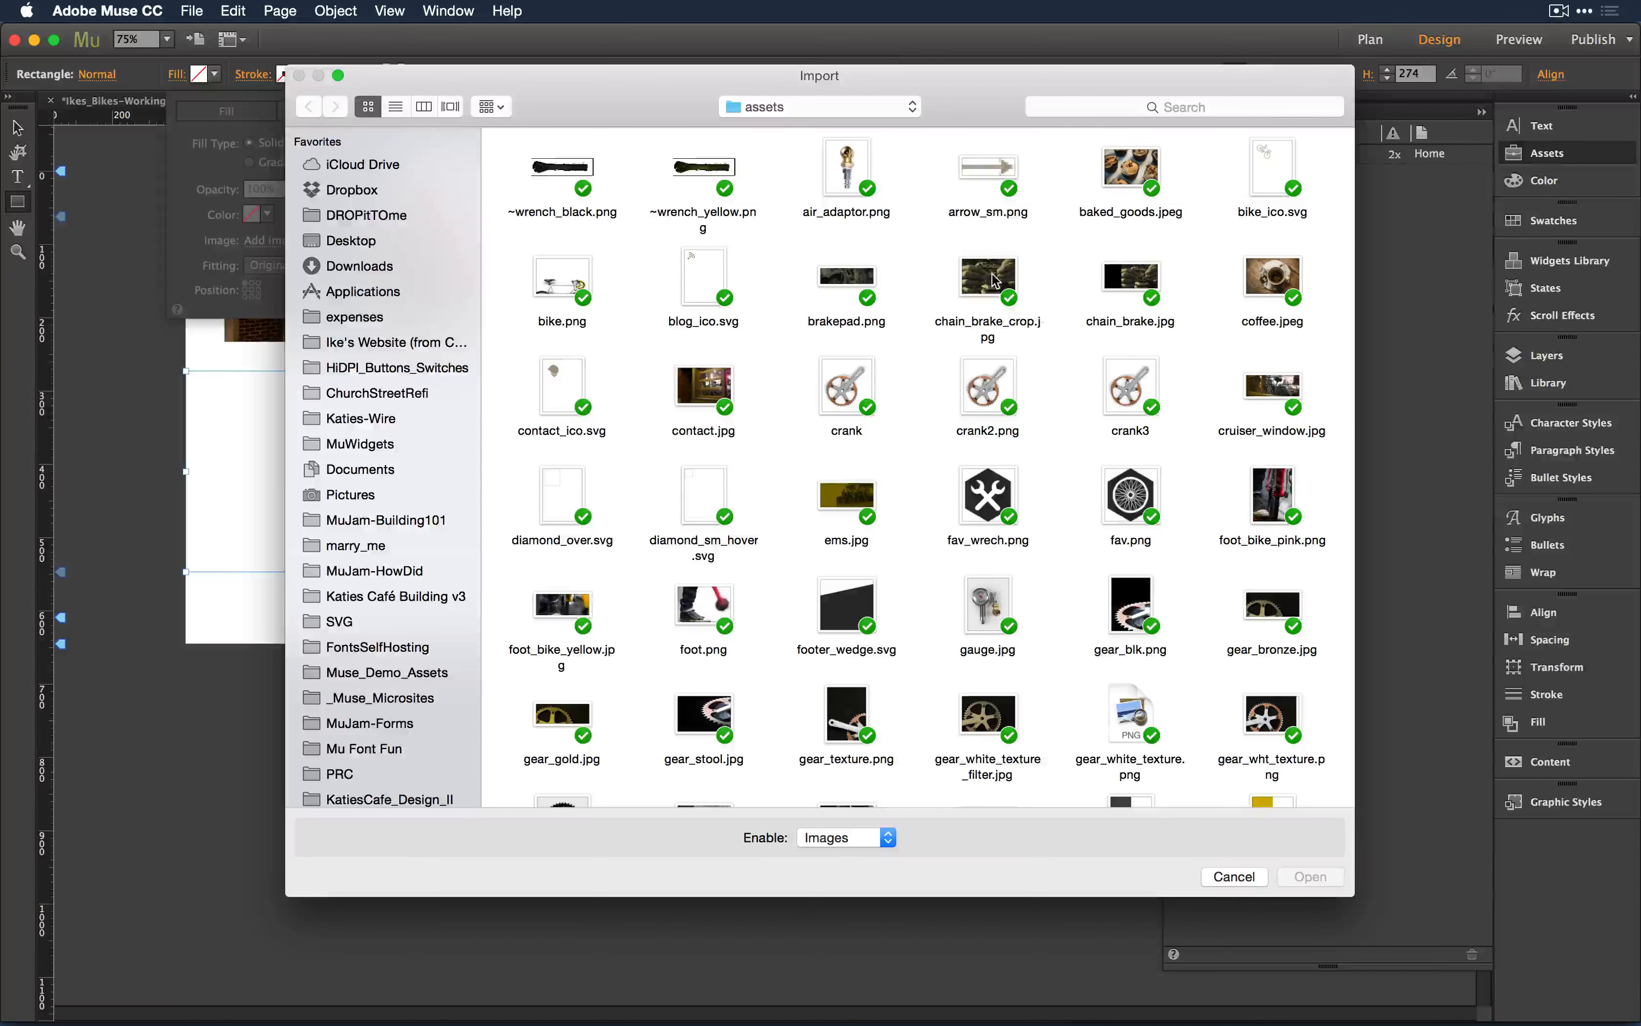
pyautogui.doubleClick(989, 277)
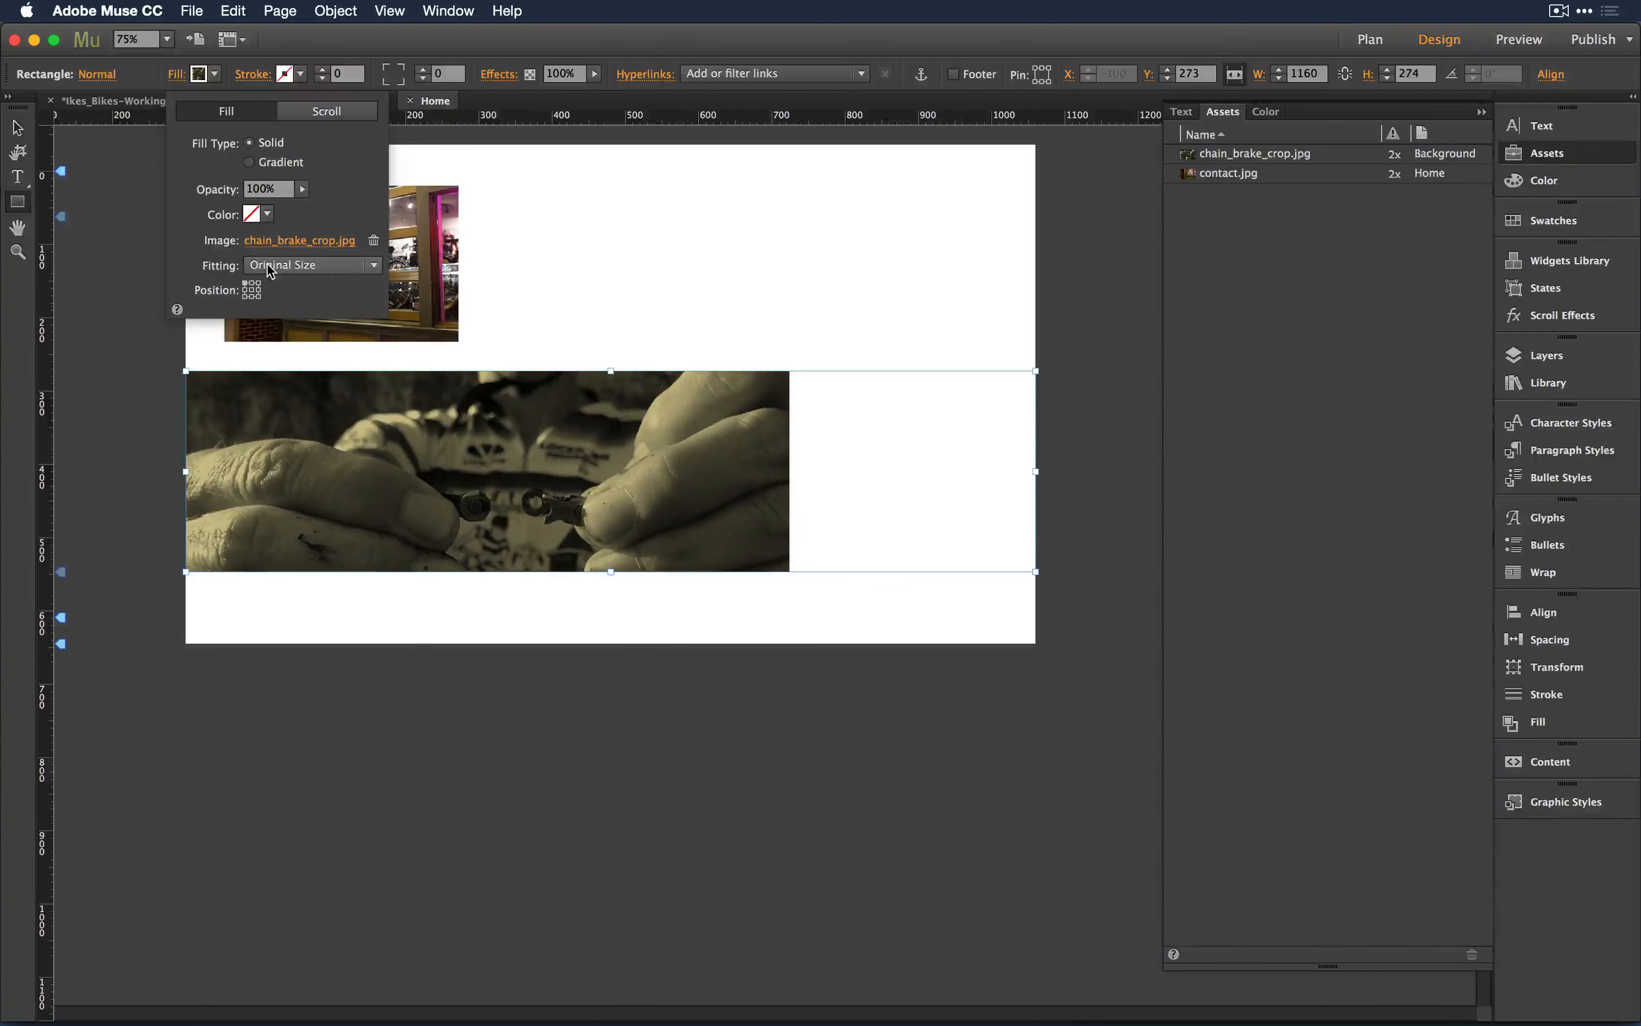
# Step: Replace the full-width rectangle's fill image with sign.jpg from the assets folder
pyautogui.click(258, 241)
pyautogui.scroll(-10, 1091, 477)
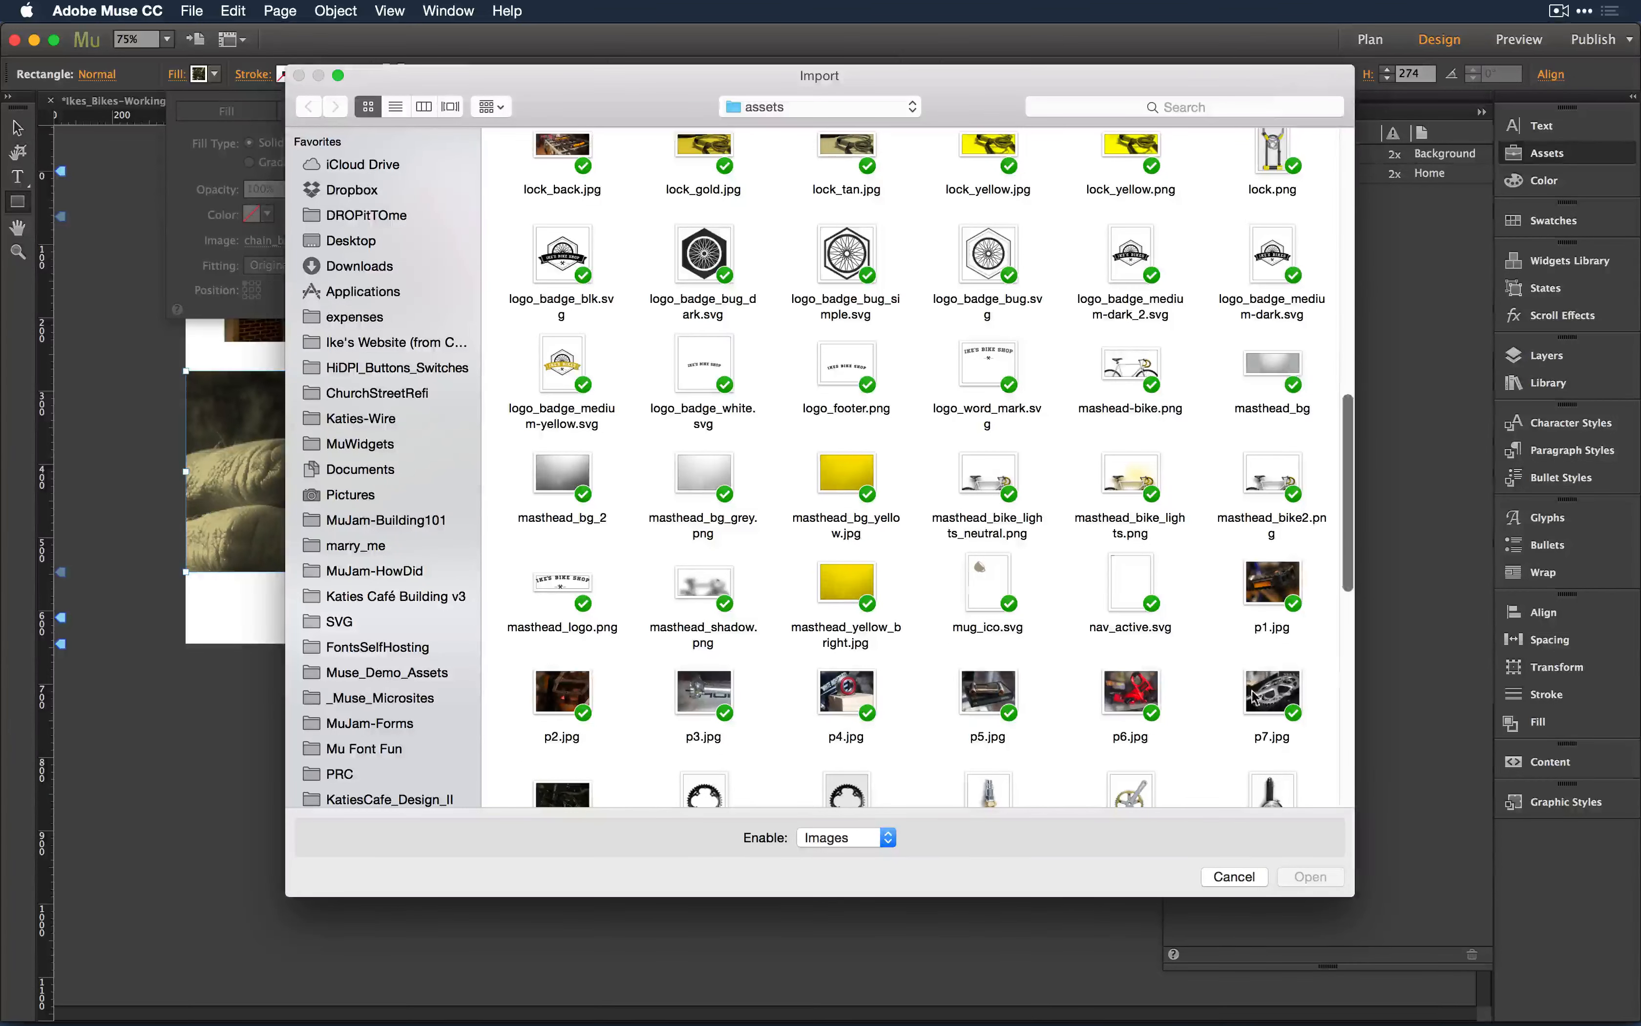
pyautogui.scroll(-10, 1028, 724)
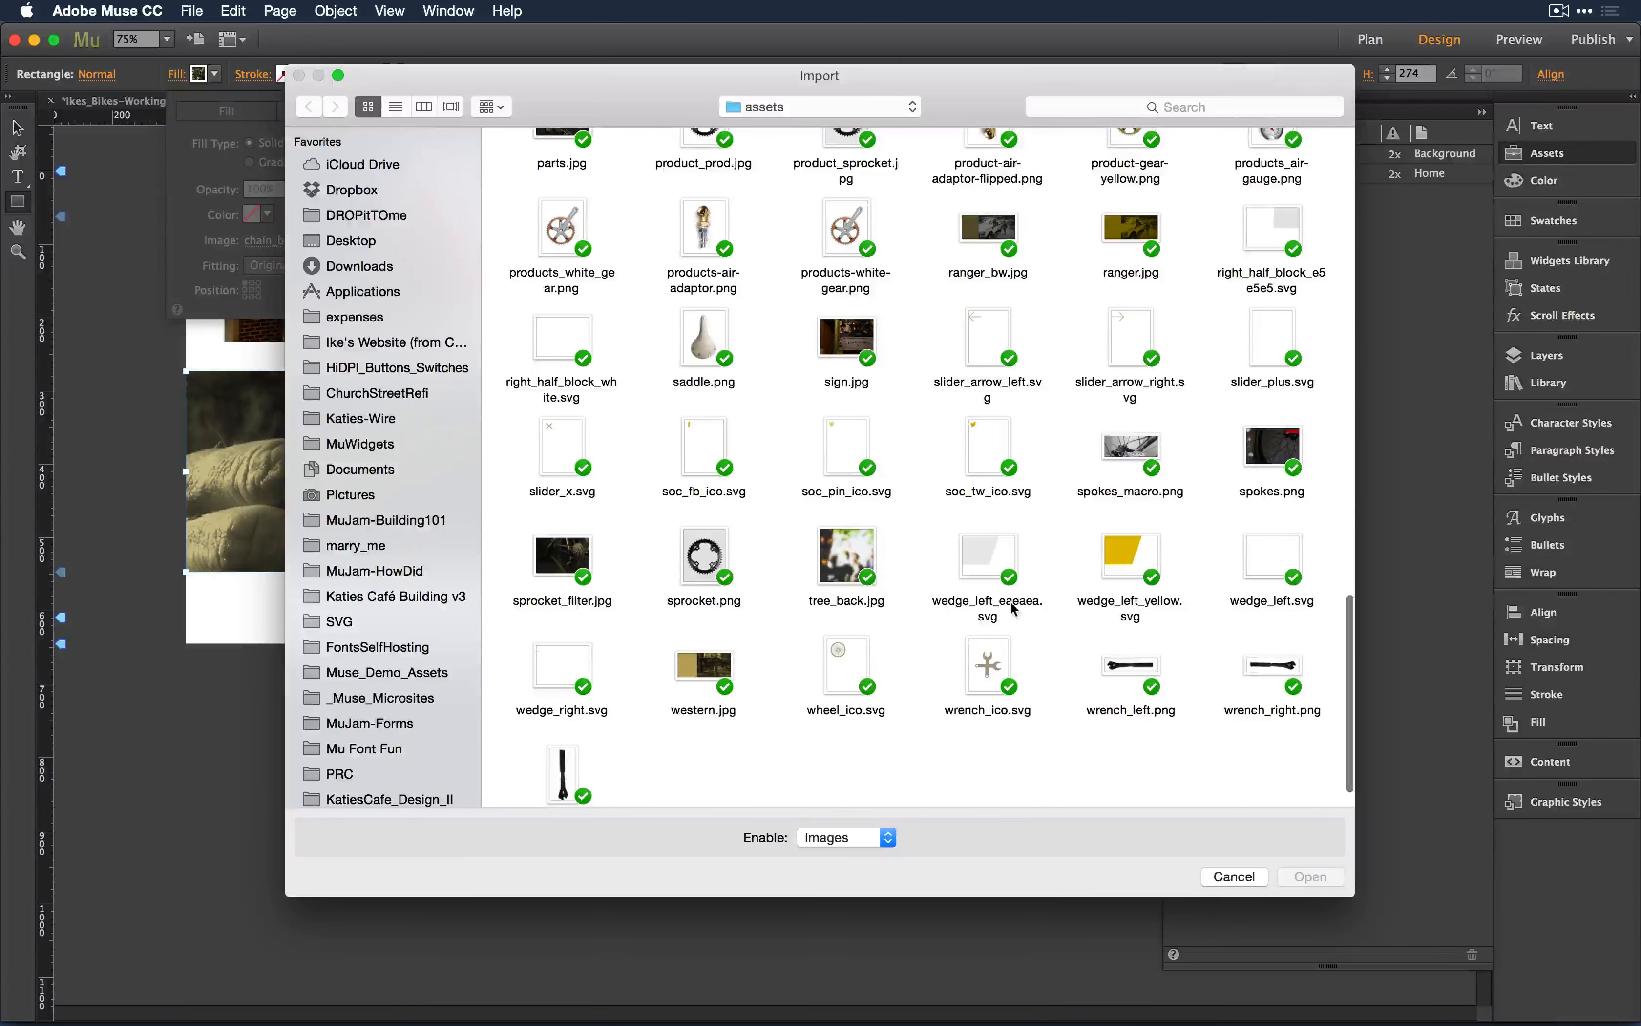
pyautogui.scroll(1, 1015, 608)
pyautogui.scroll(3, 848, 460)
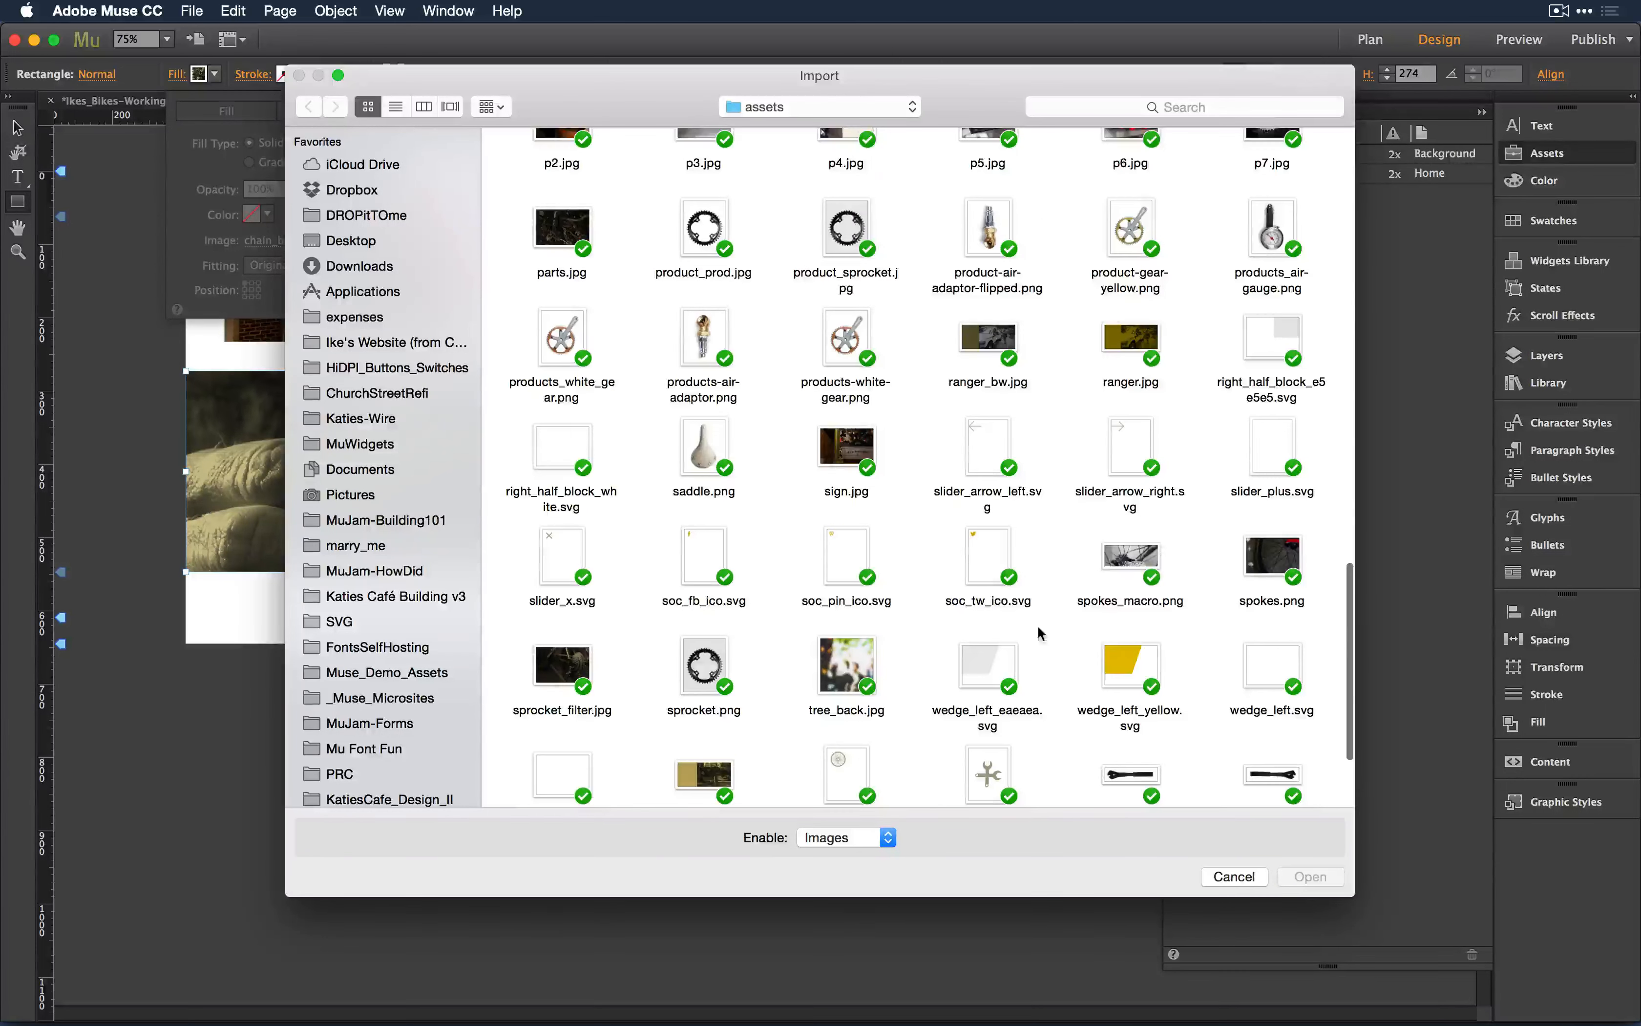
pyautogui.doubleClick(848, 460)
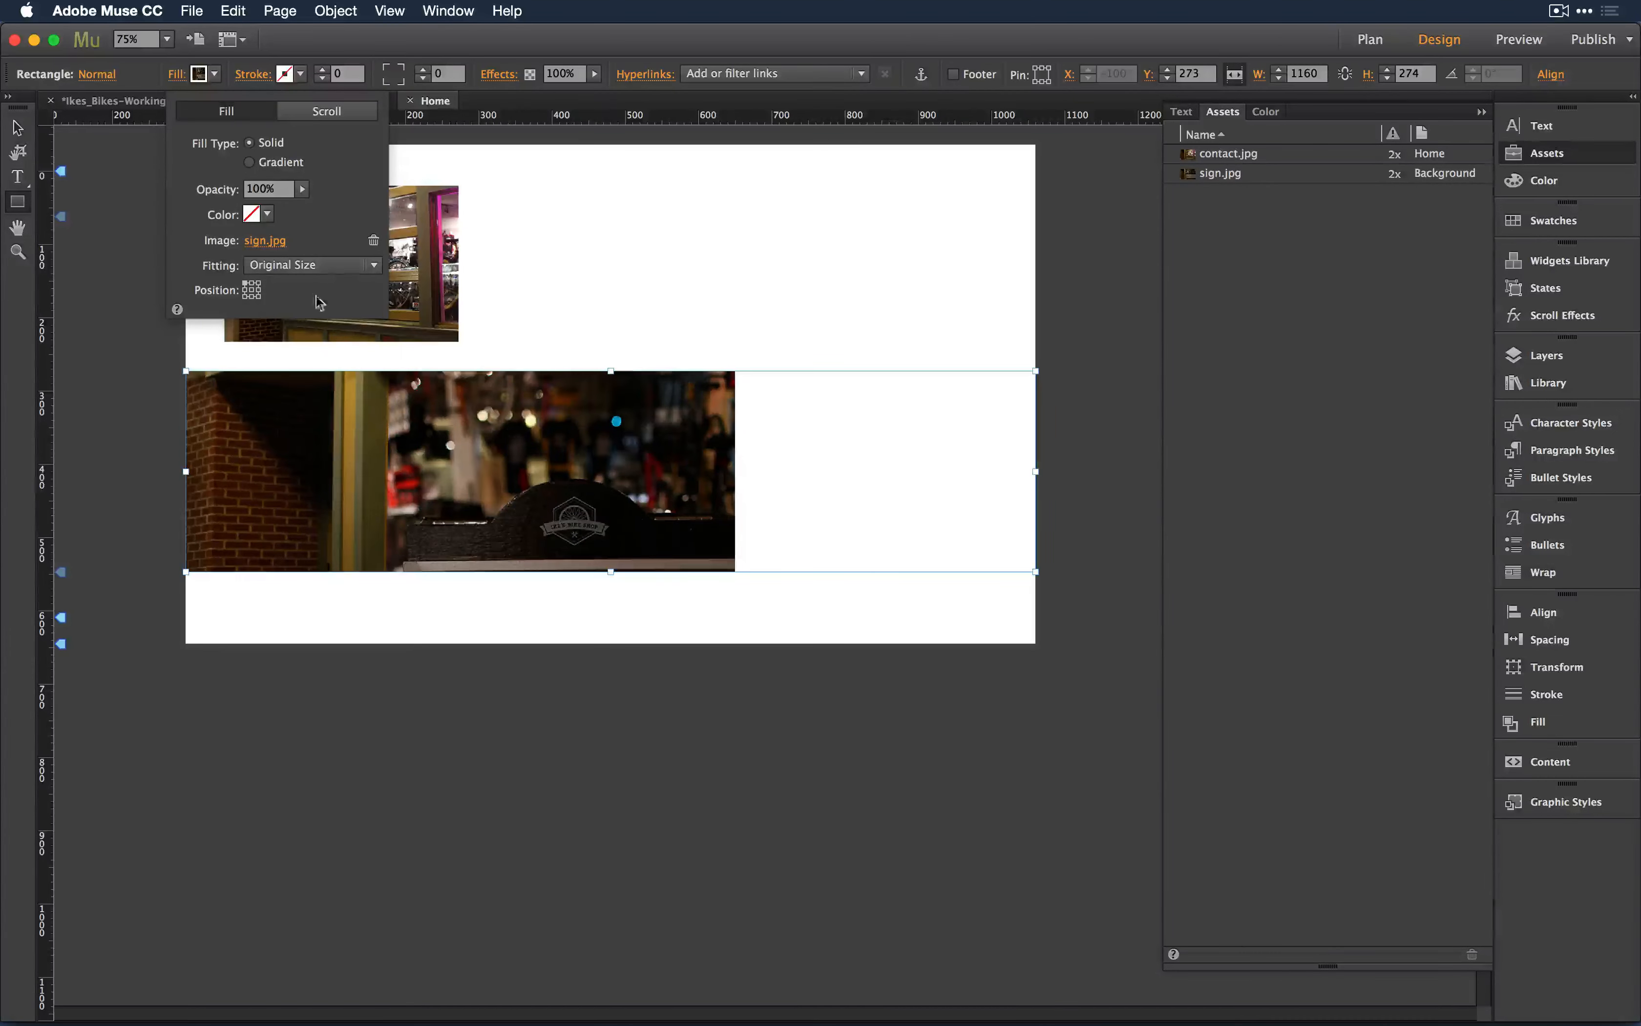
# Step: List the assets by file size, preview gear_wht_texture.png and use it as the full-width rectangle's fill image
pyautogui.click(255, 240)
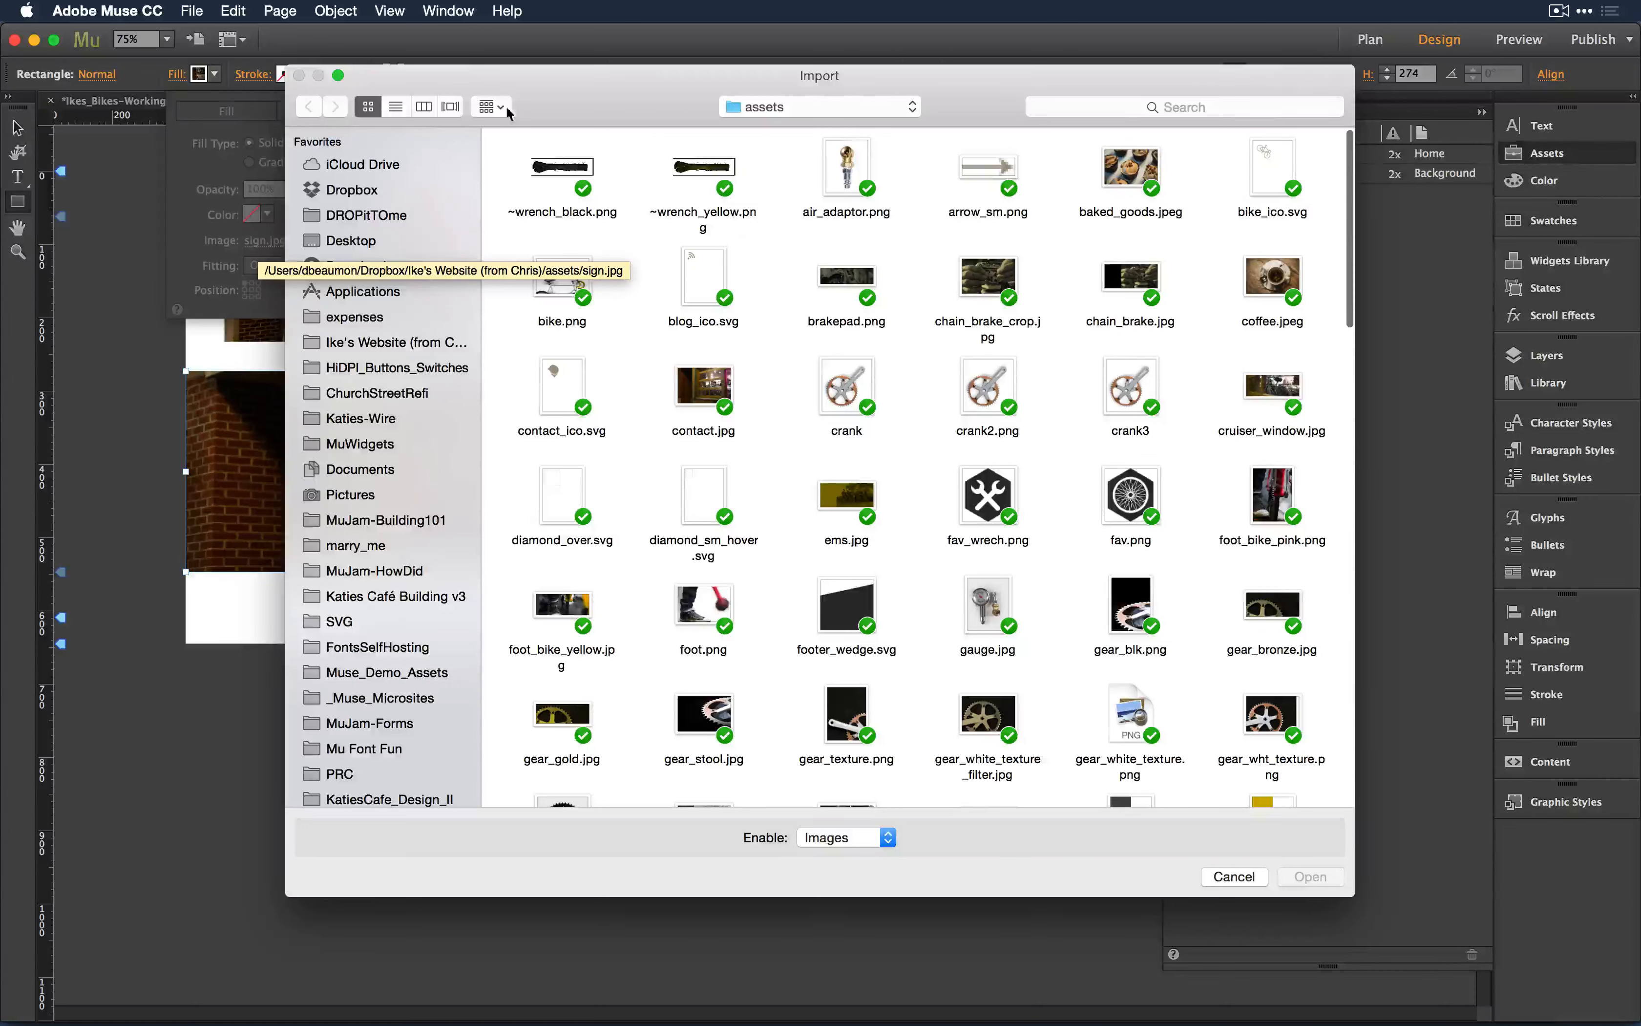
pyautogui.click(405, 107)
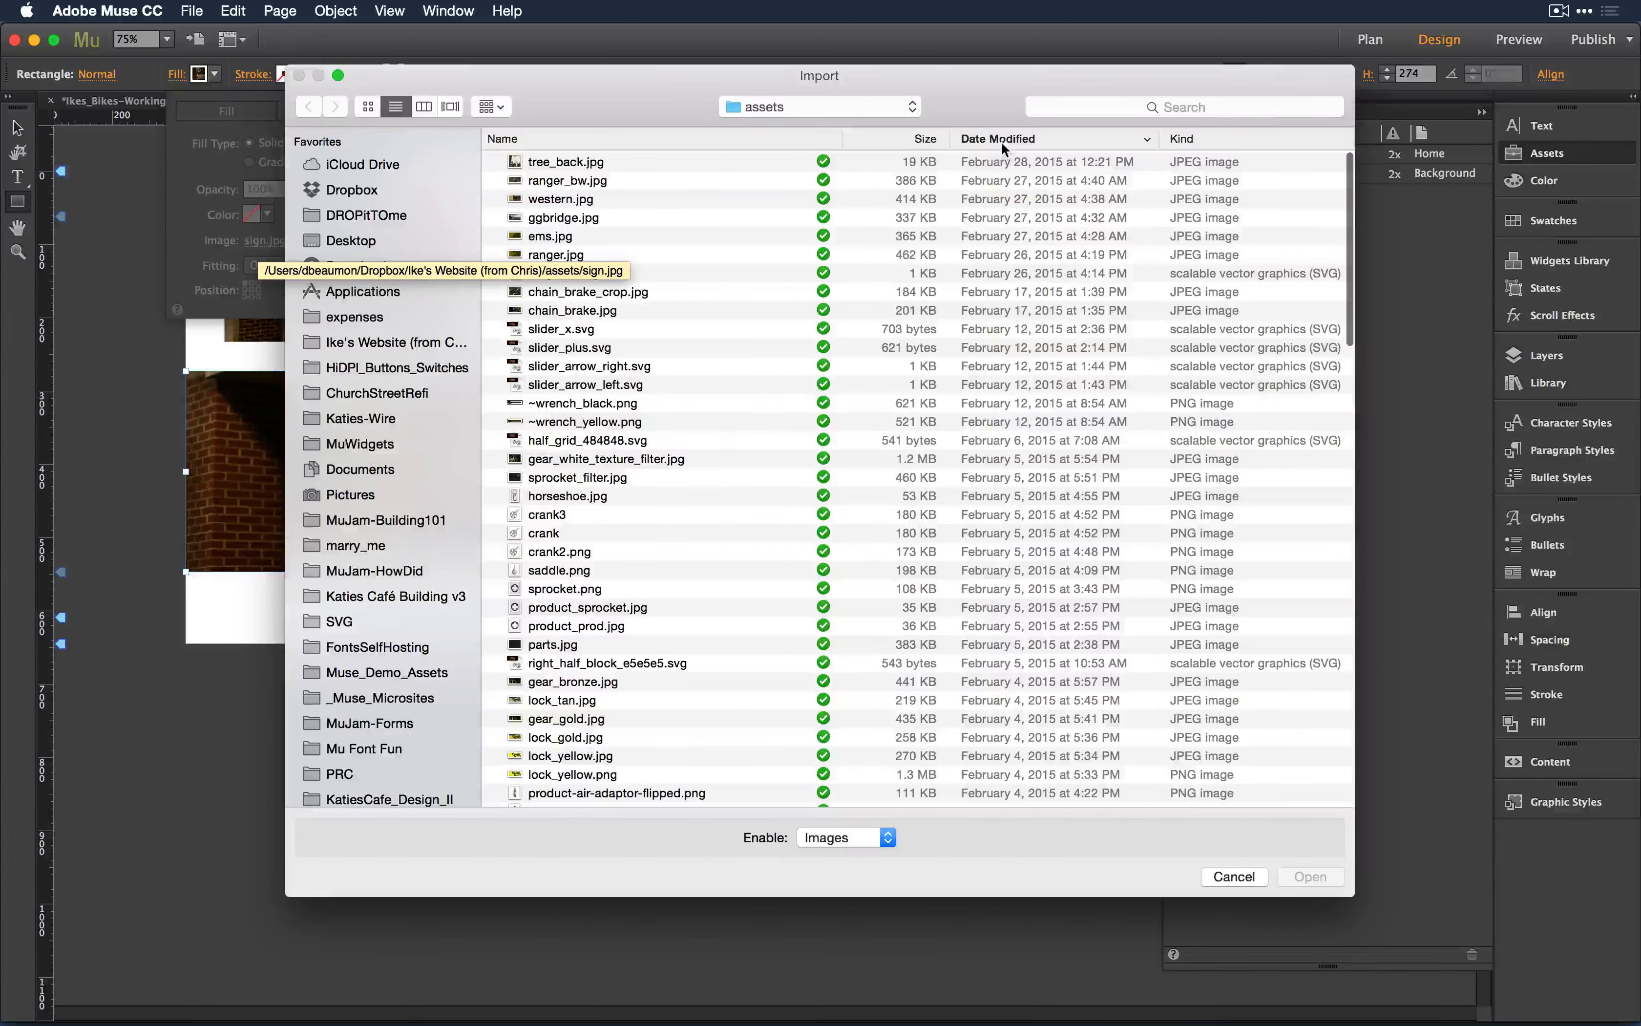
pyautogui.click(920, 138)
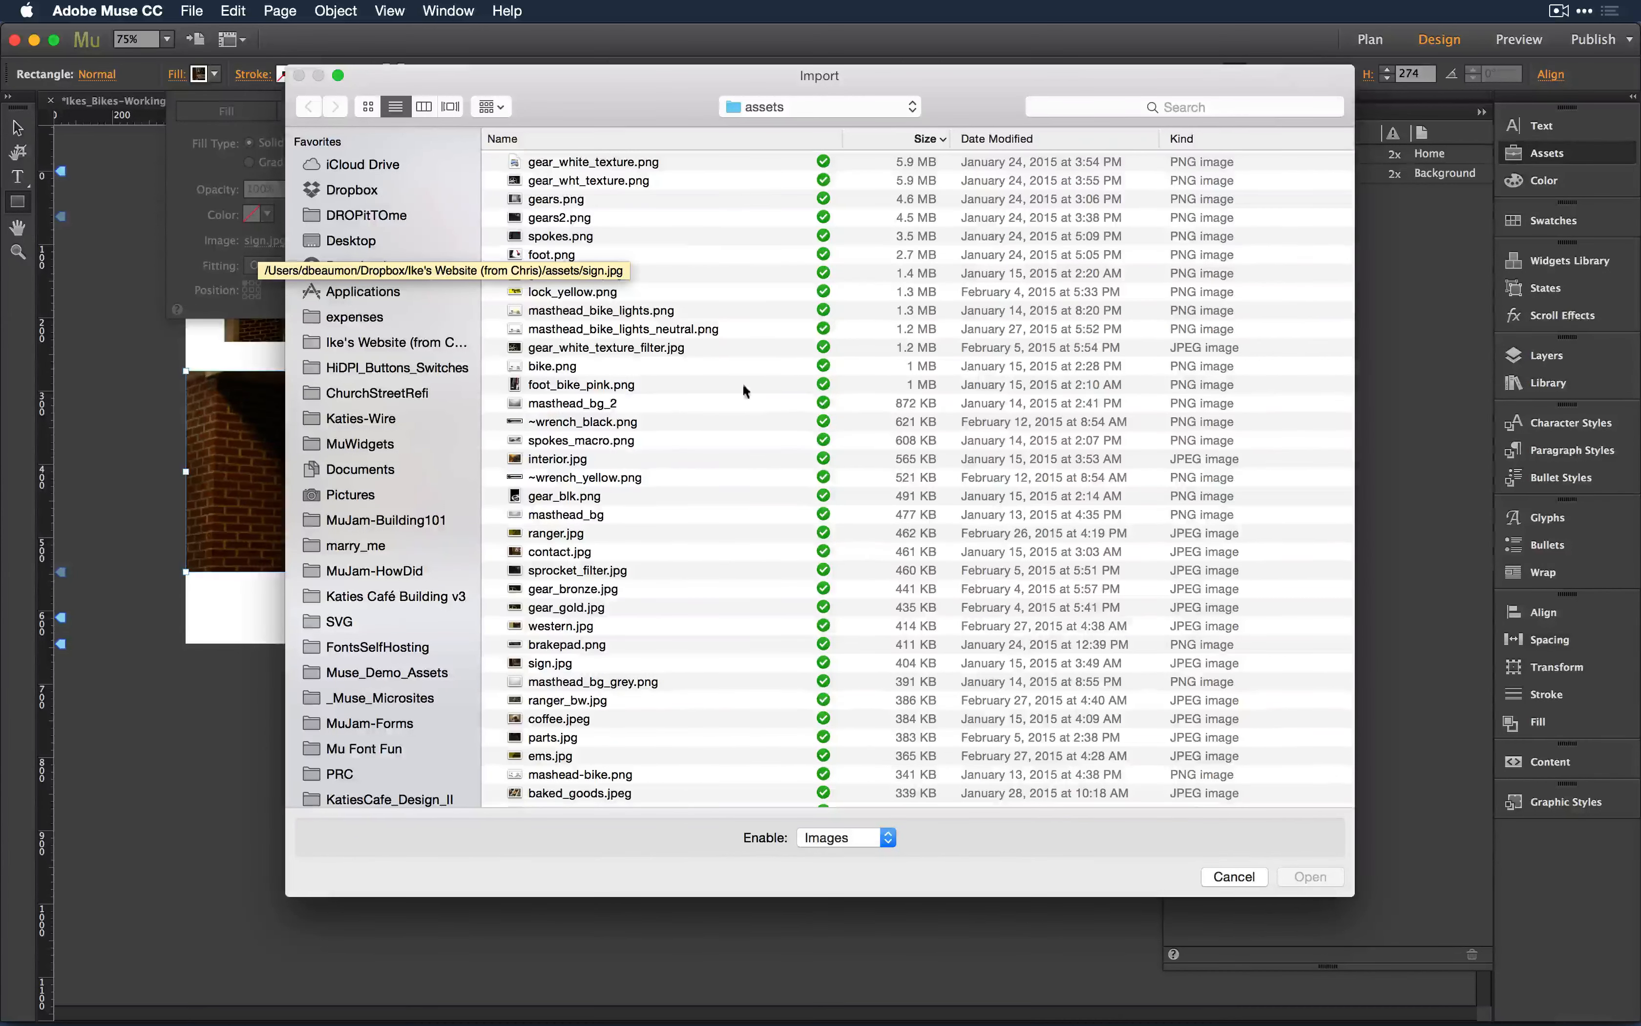
pyautogui.click(578, 183)
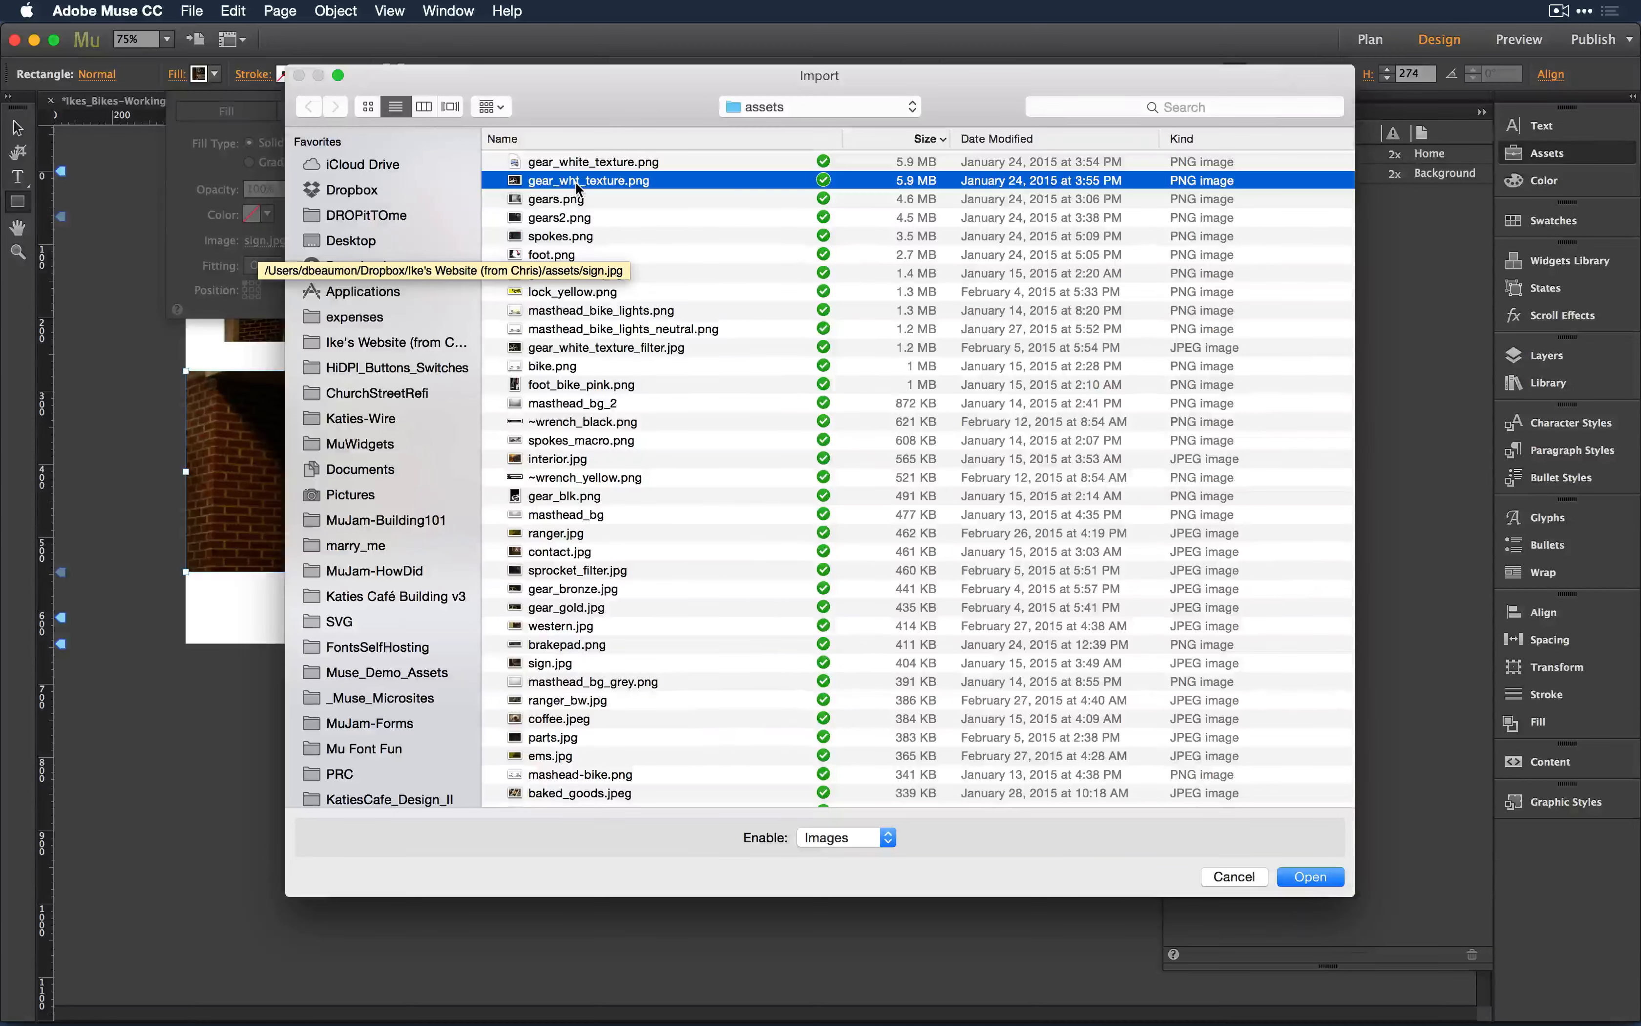
pyautogui.press('space')
pyautogui.press('space')
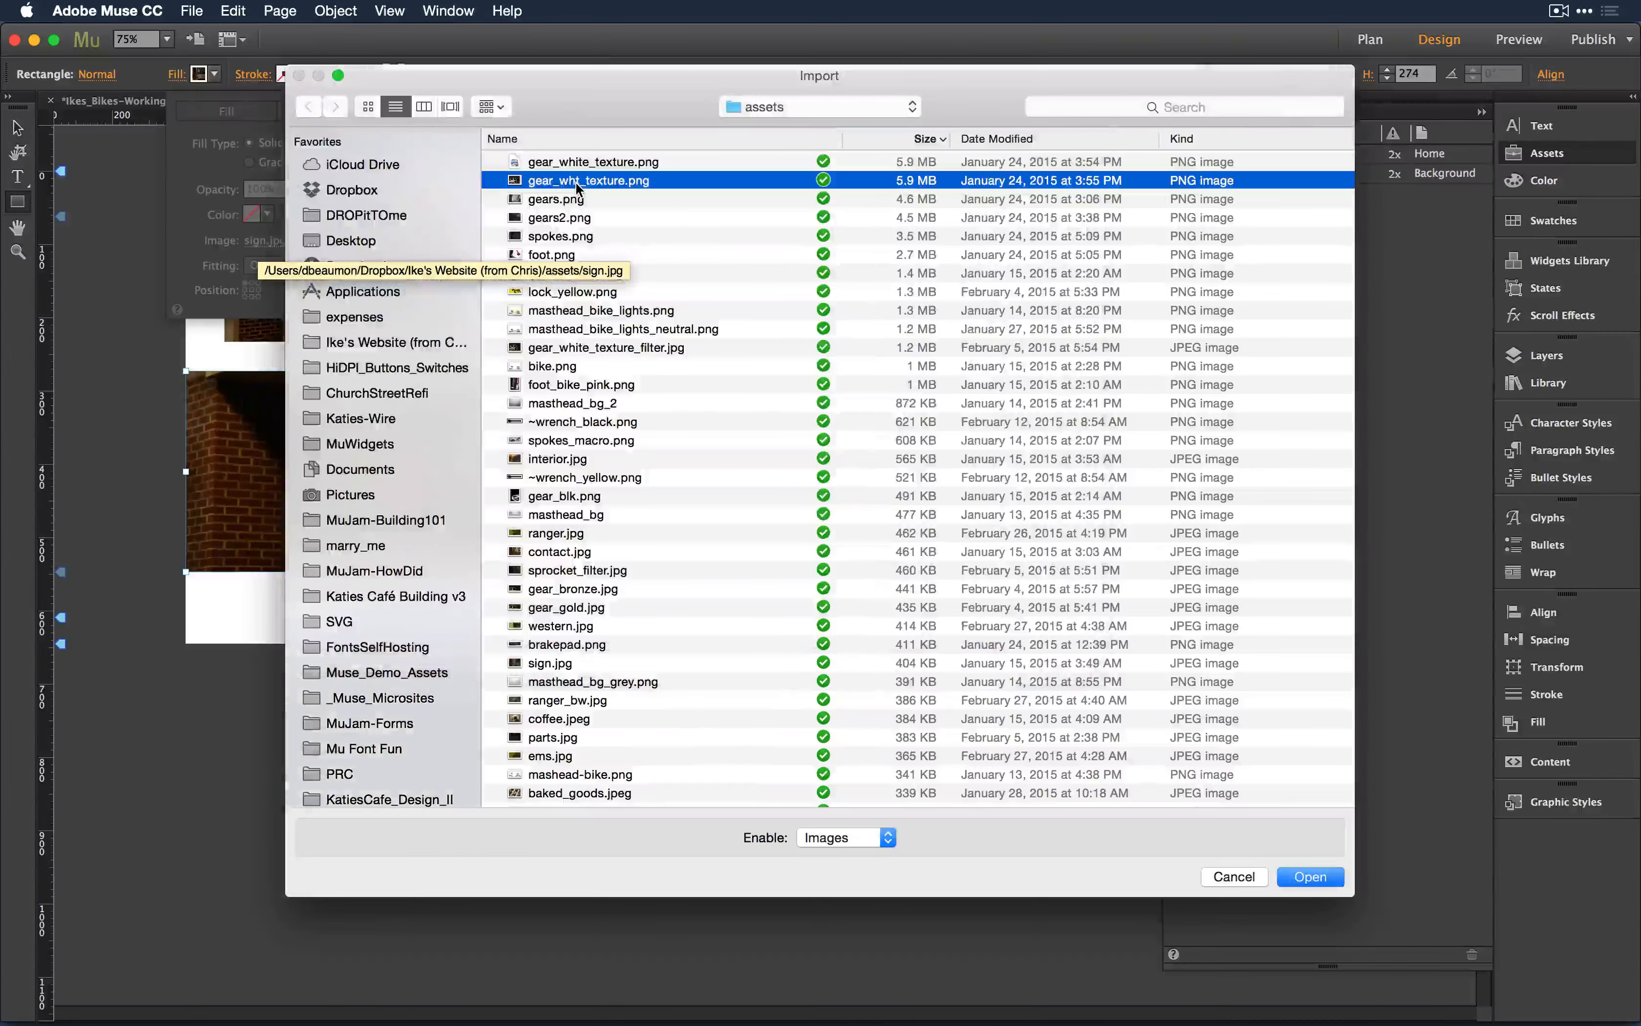
pyautogui.click(1309, 877)
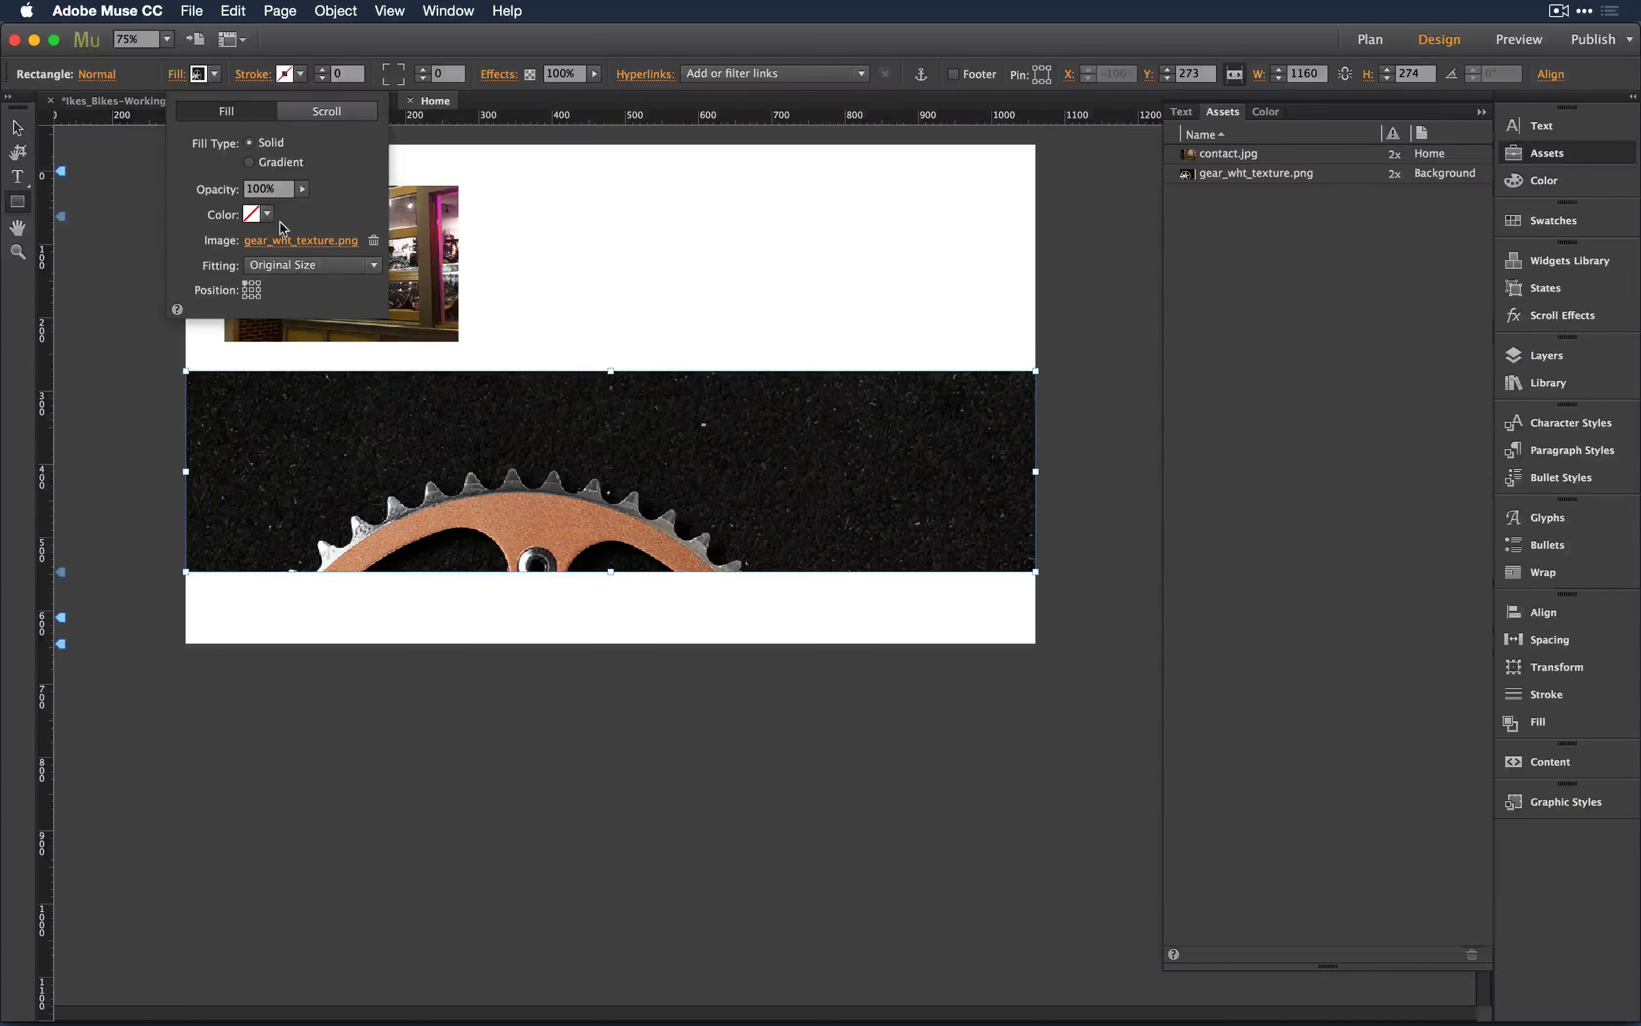
# Step: Centre the gear_wht_texture.png fill in the full-width rectangle, try Scale To Fit, and set its fitting to Scale To Fill
pyautogui.click(251, 290)
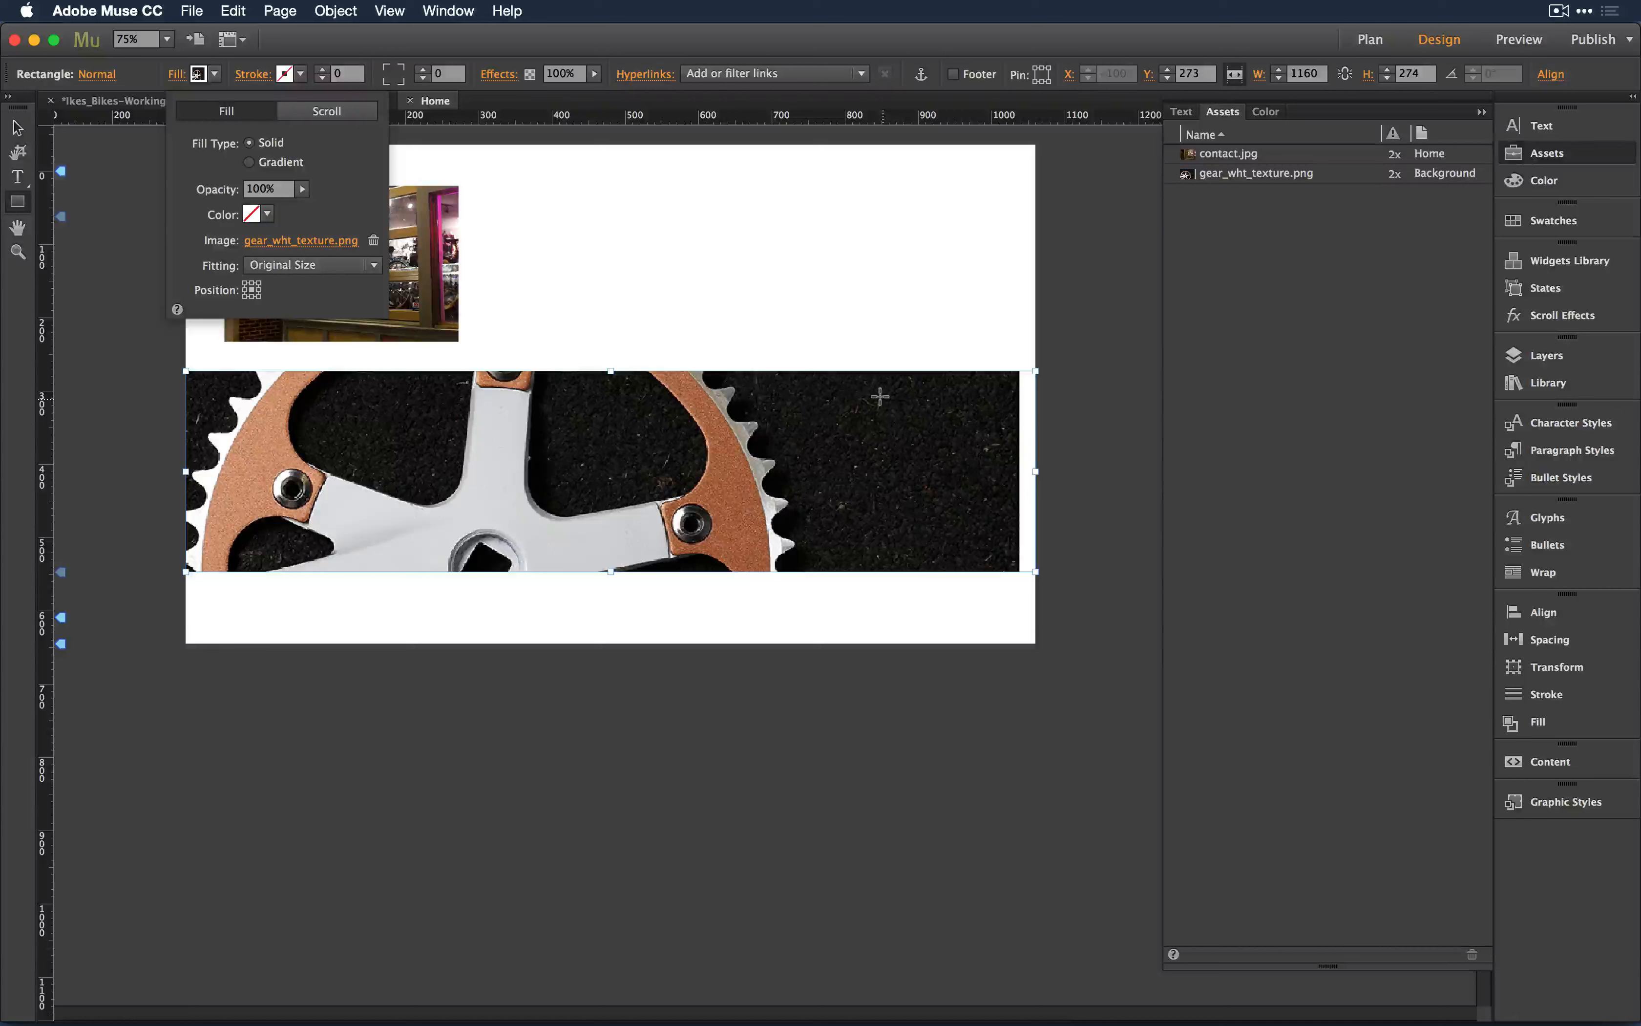
pyautogui.click(309, 268)
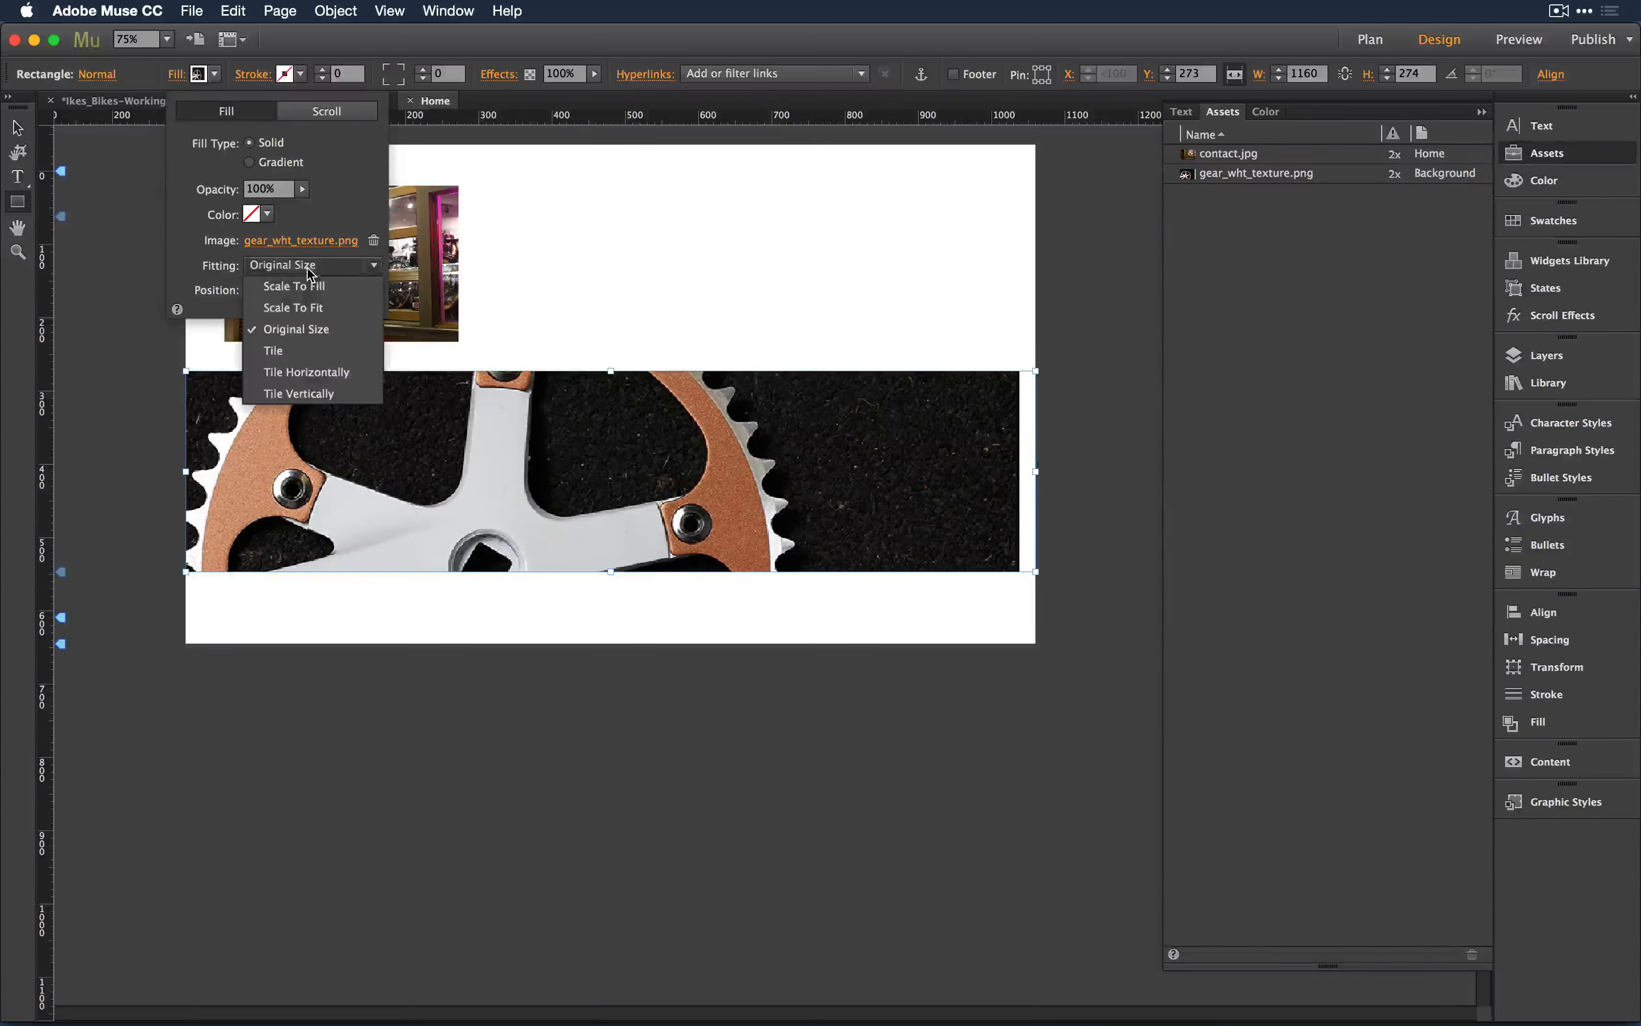
pyautogui.click(346, 291)
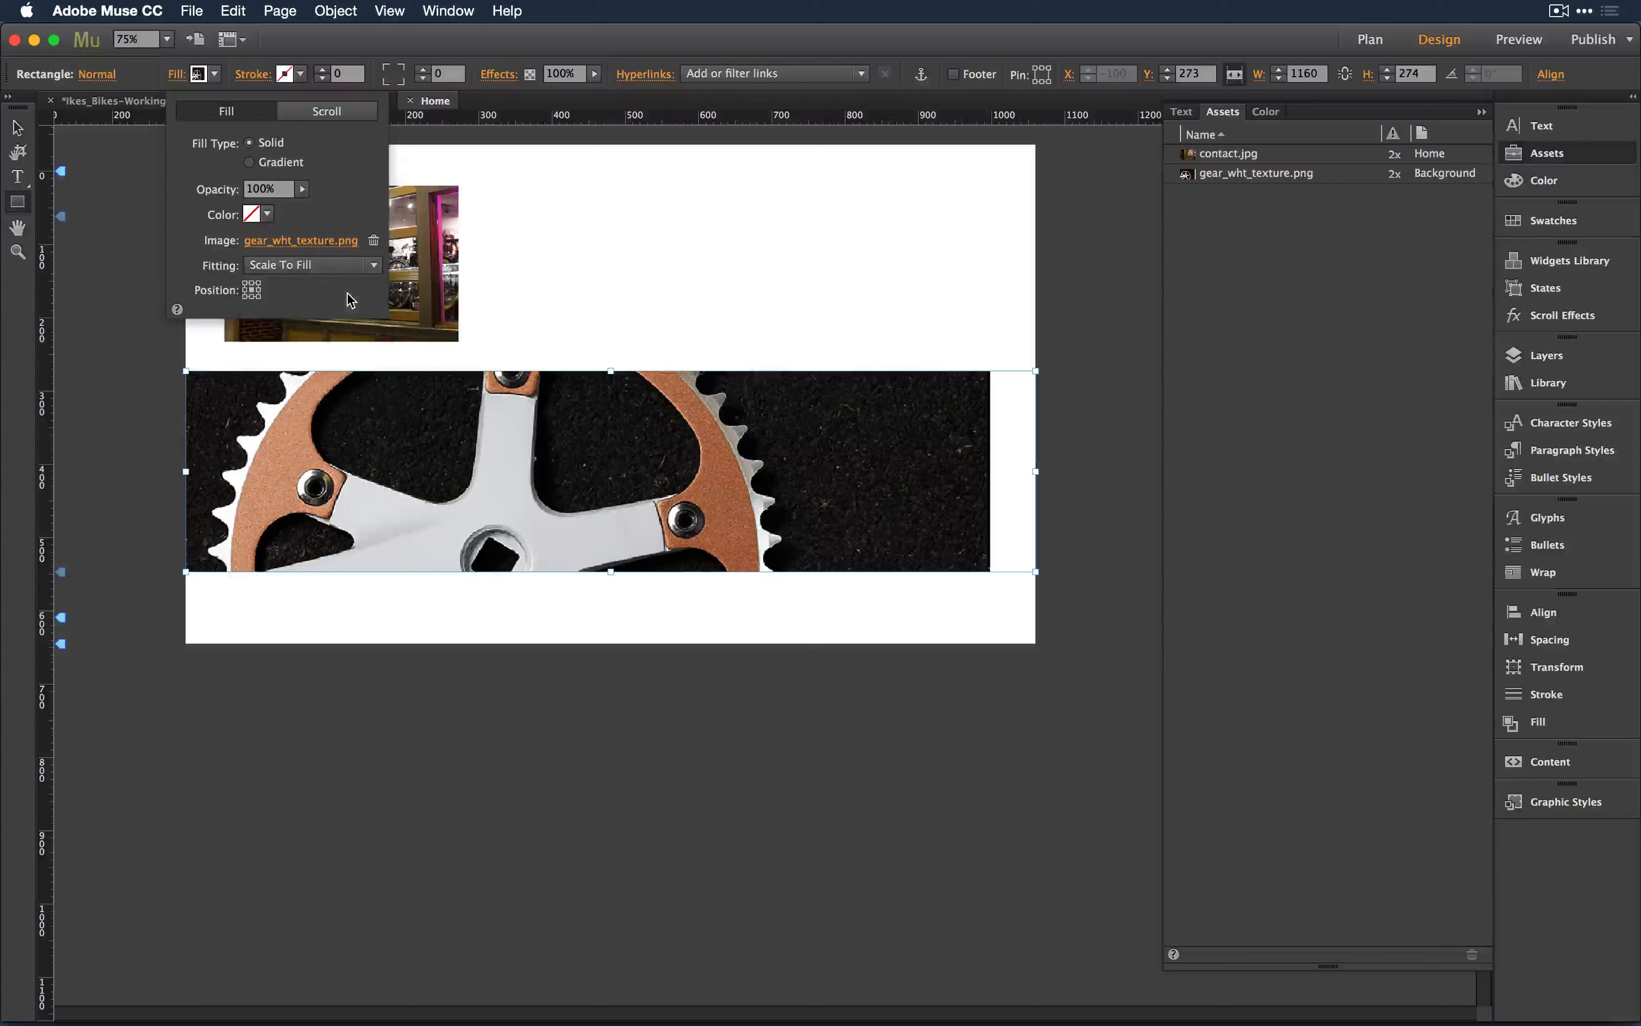
pyautogui.click(291, 271)
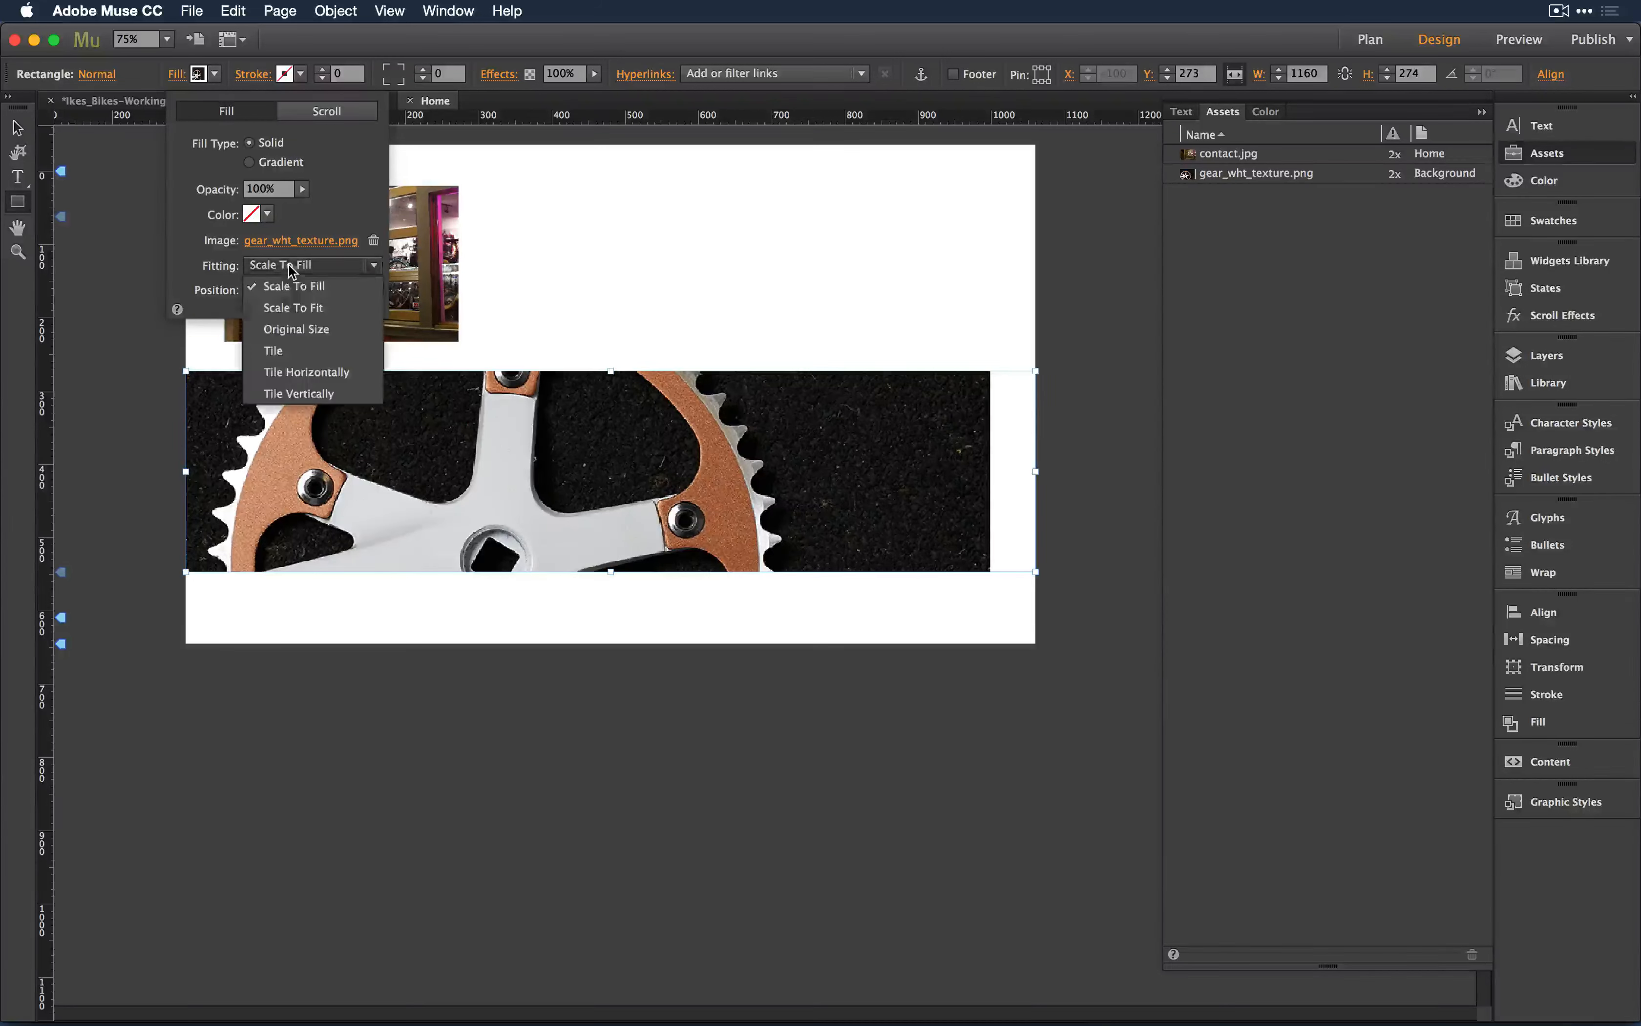
pyautogui.click(293, 308)
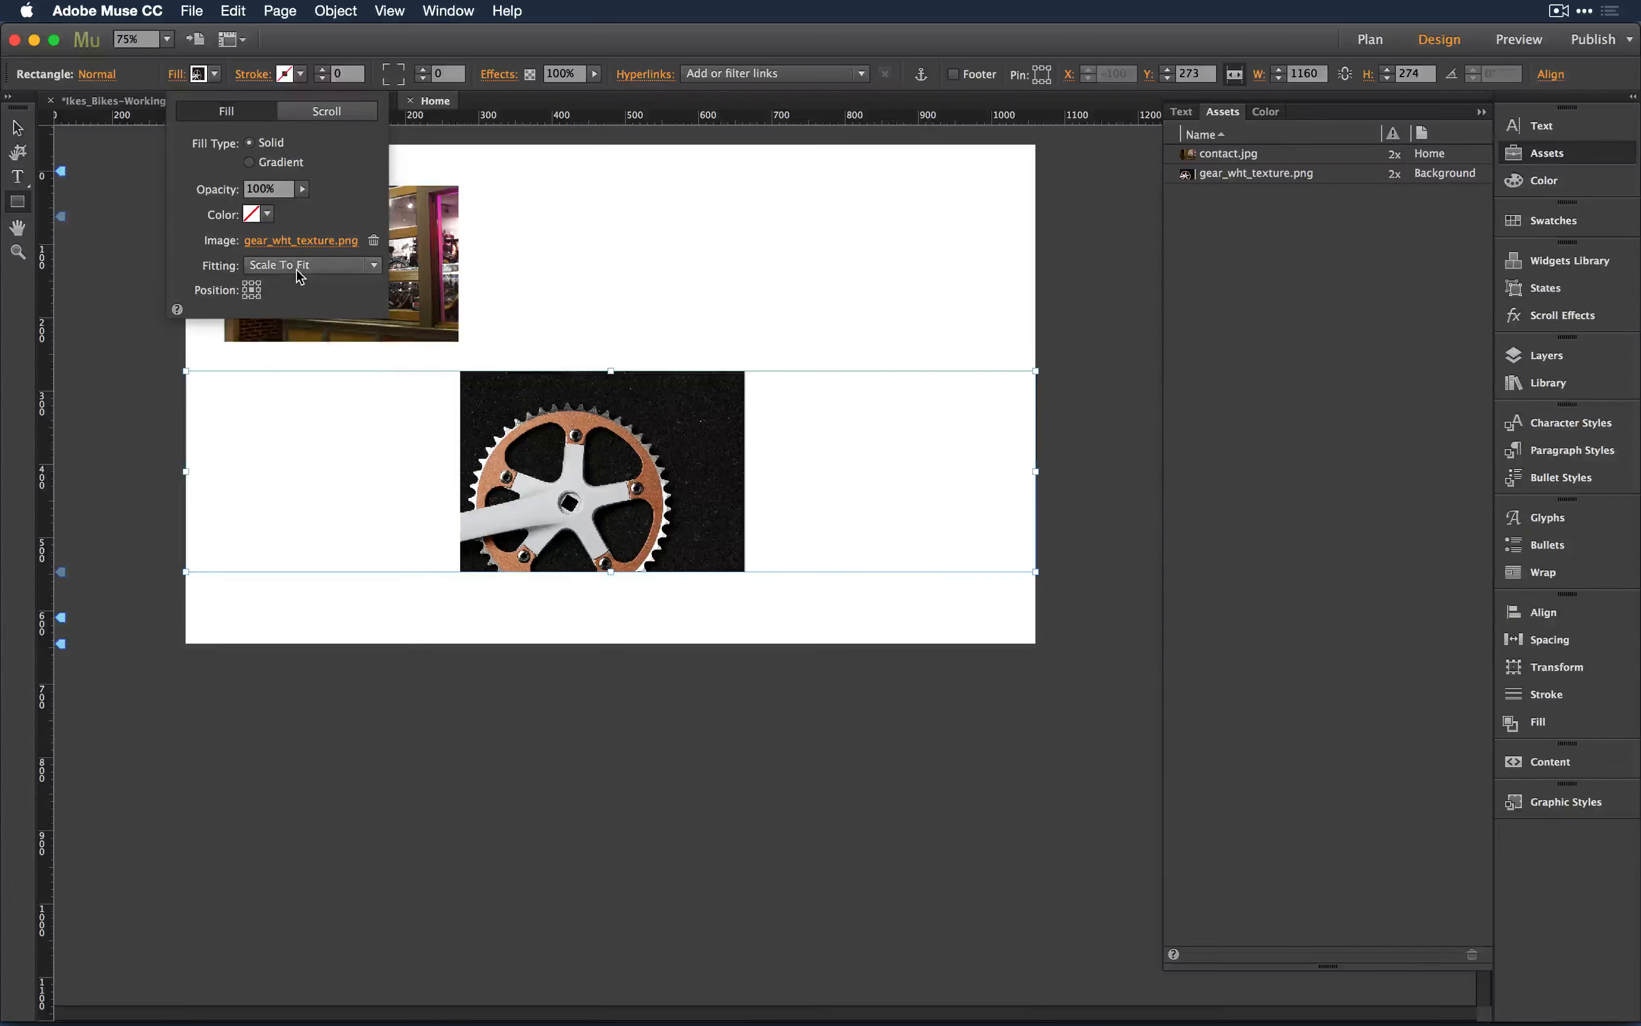
pyautogui.click(296, 268)
pyautogui.click(316, 288)
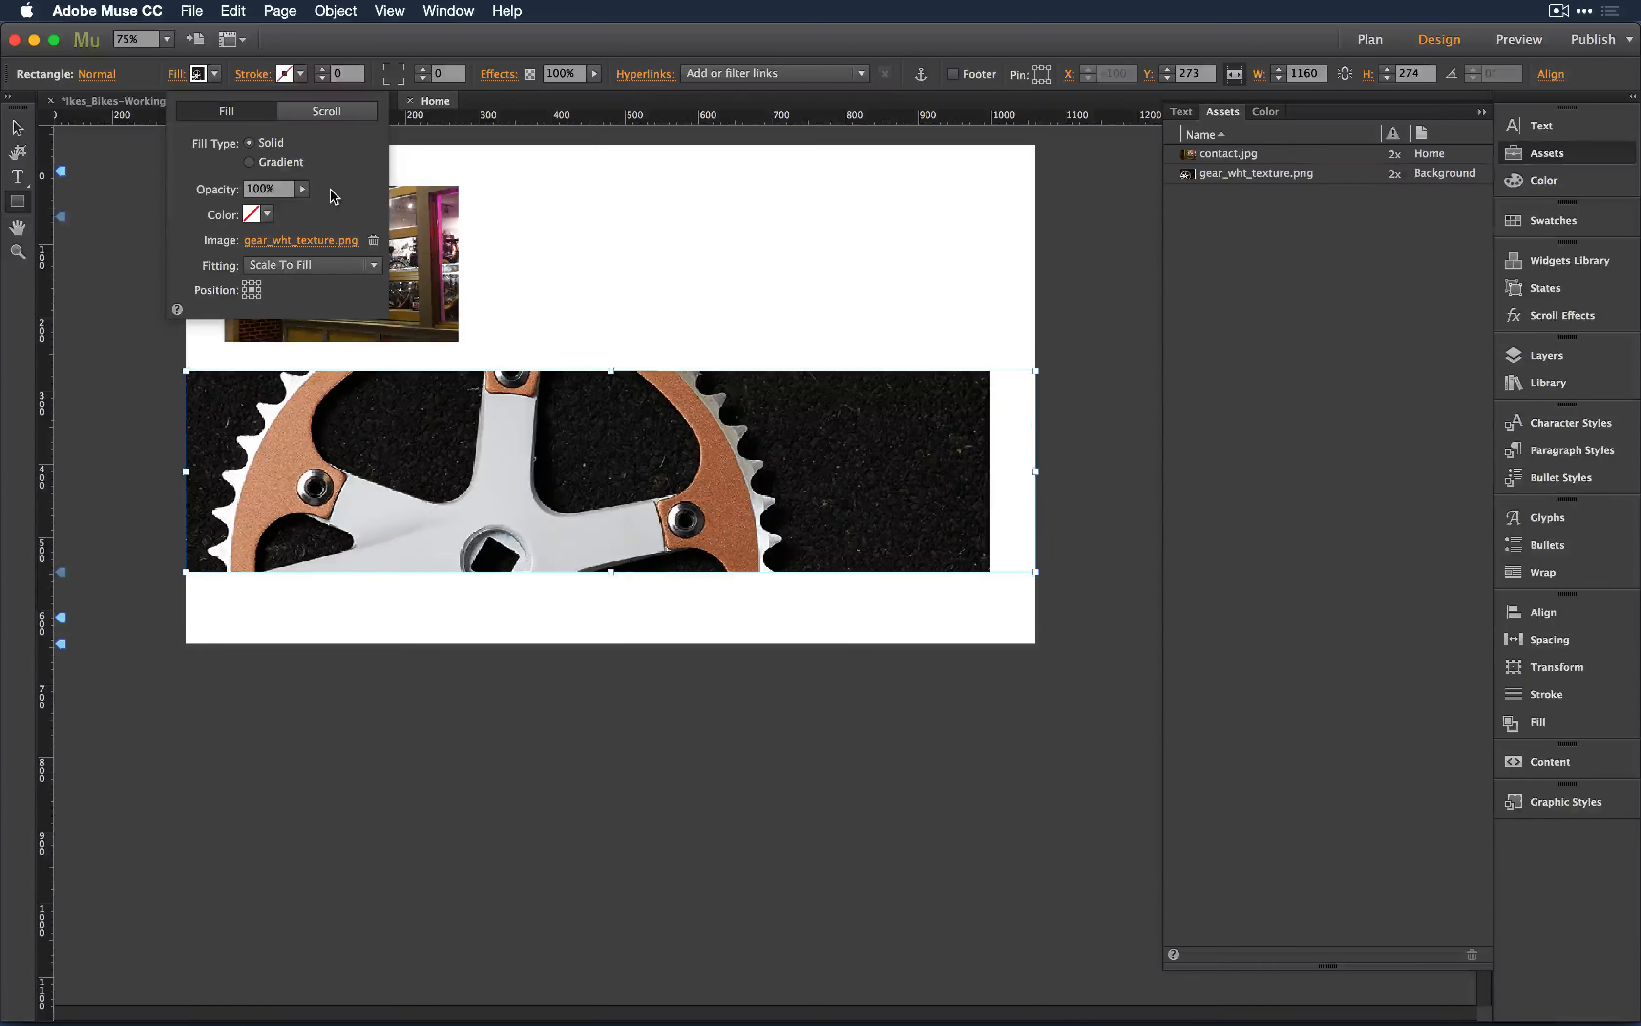
# Step: Replace the full-width rectangle's fill image with spokes.png and switch to the Selection tool
pyautogui.click(307, 241)
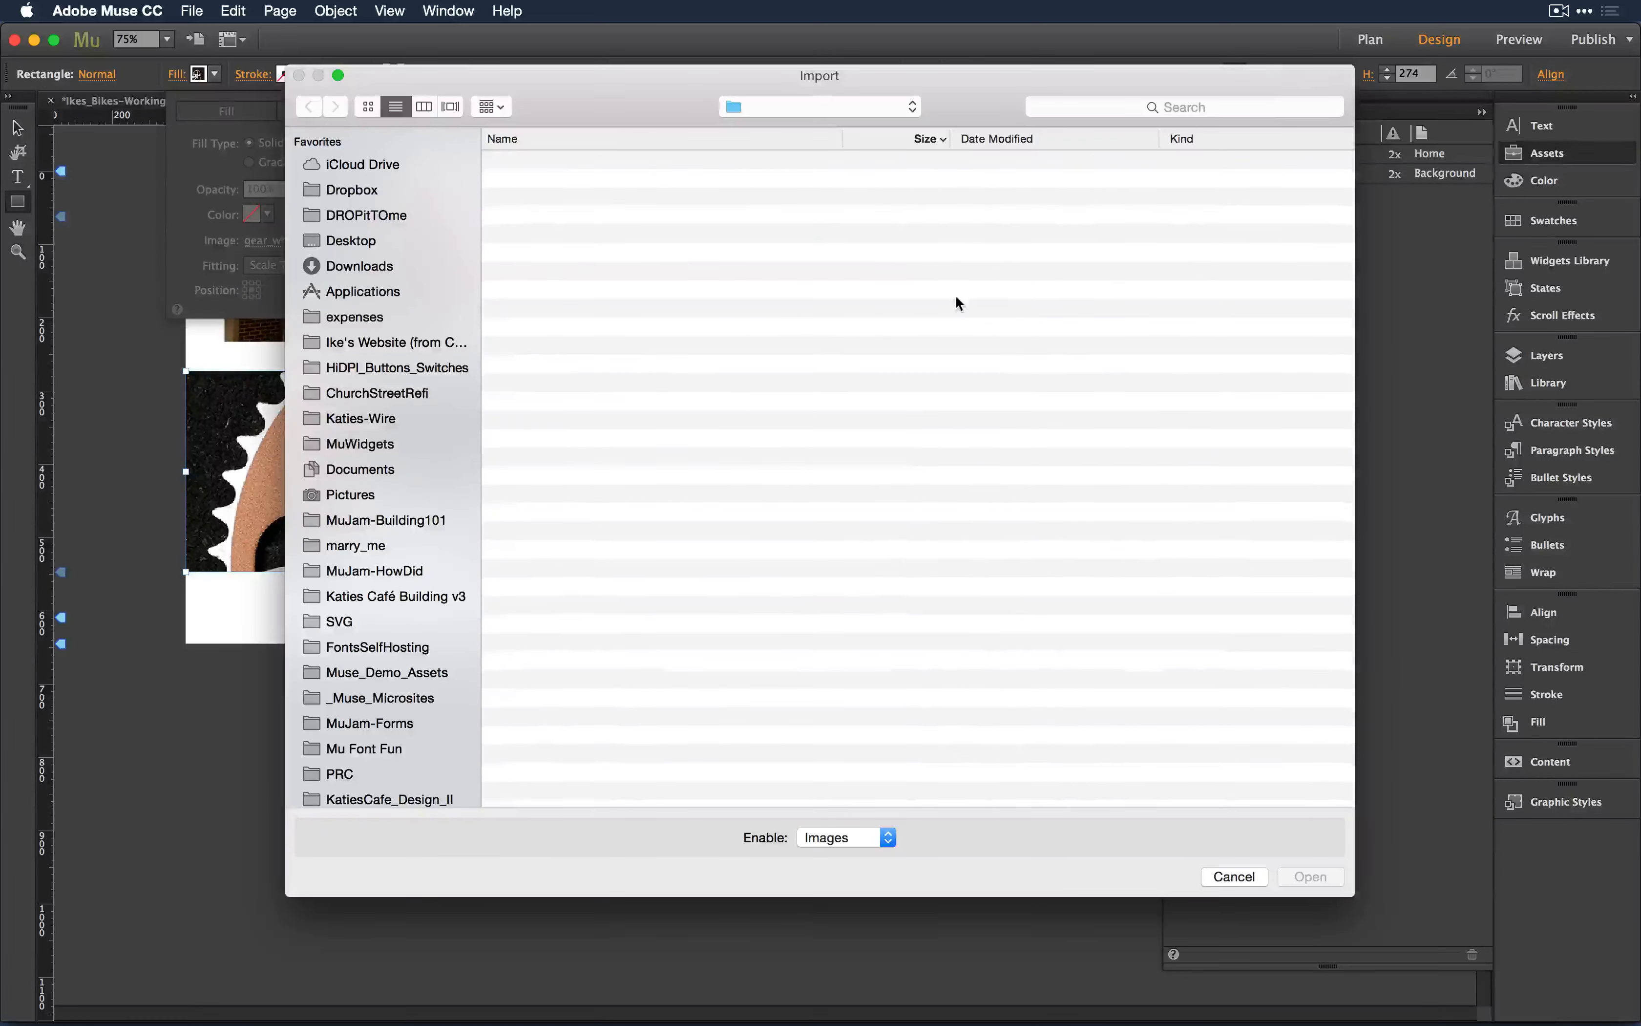
pyautogui.click(573, 236)
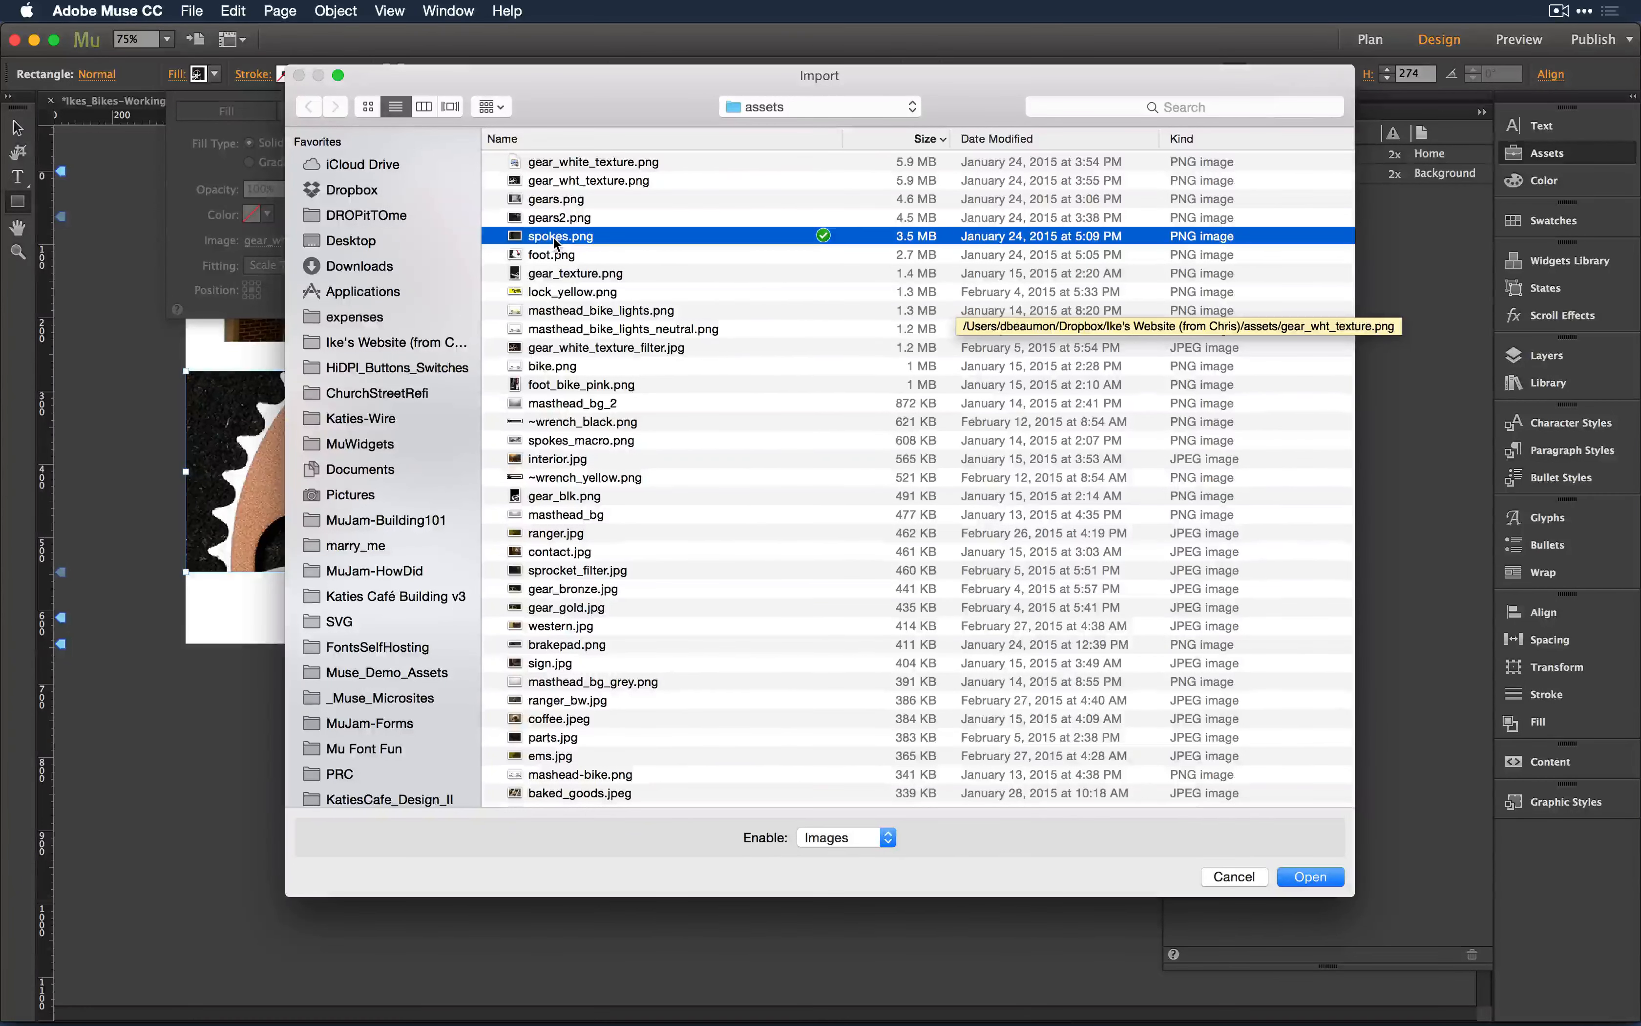
pyautogui.press('Return')
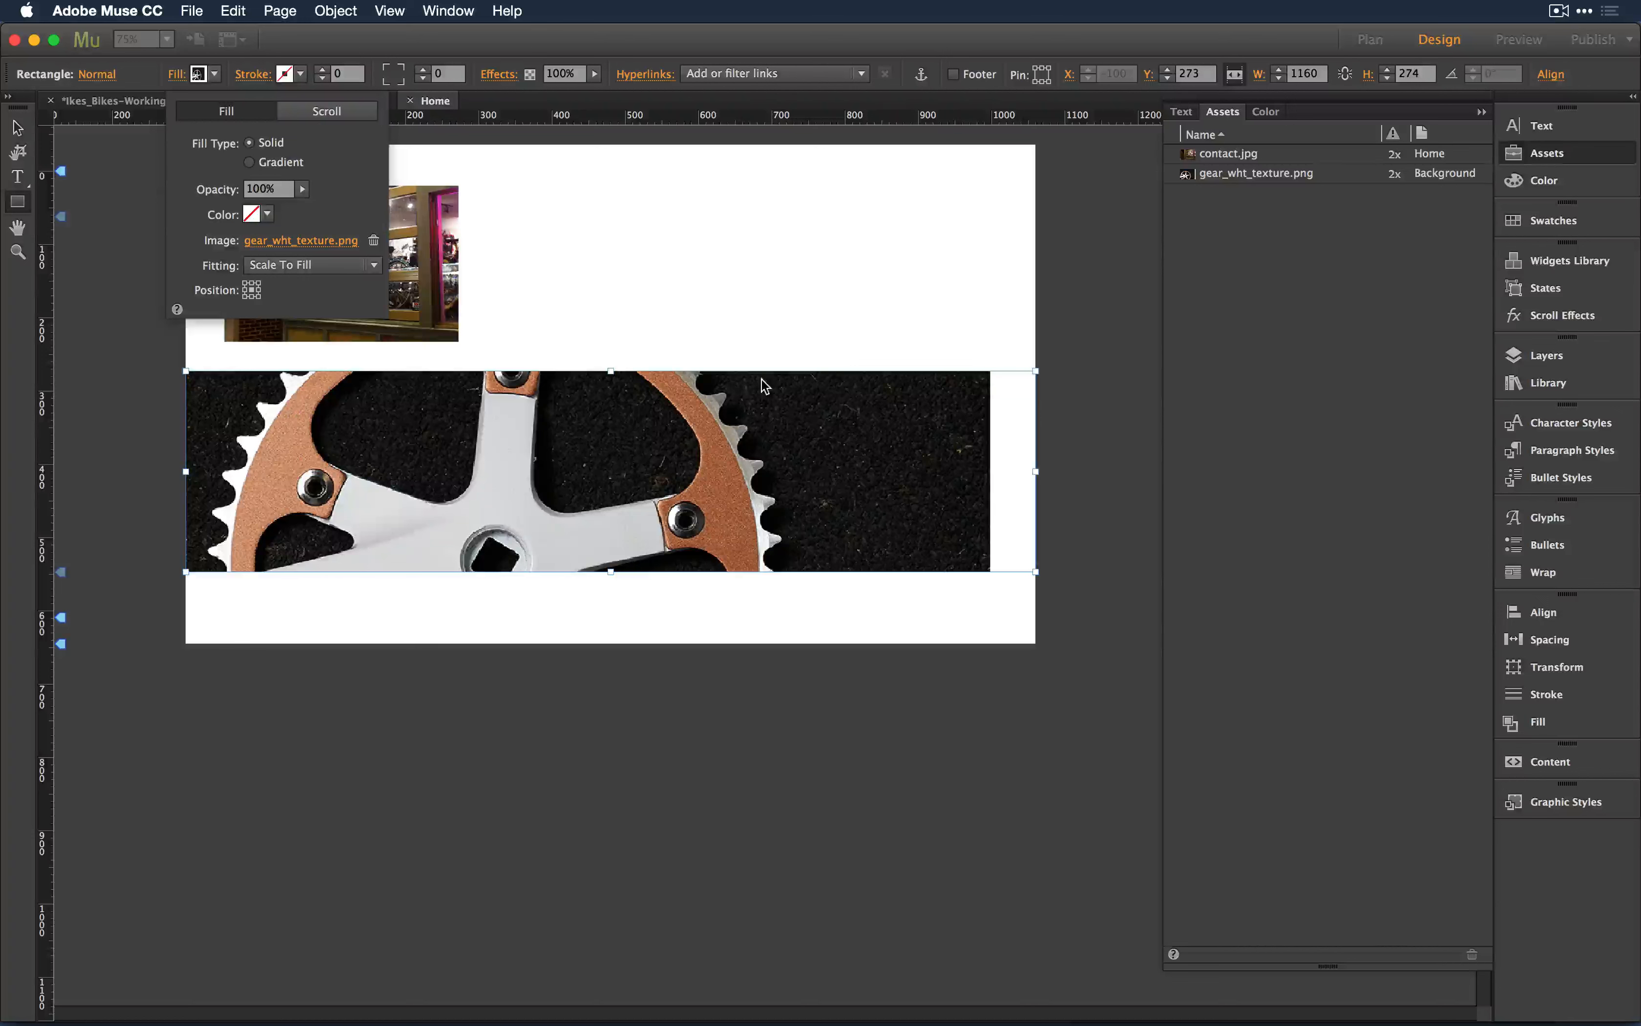
pyautogui.click(551, 207)
pyautogui.click(18, 129)
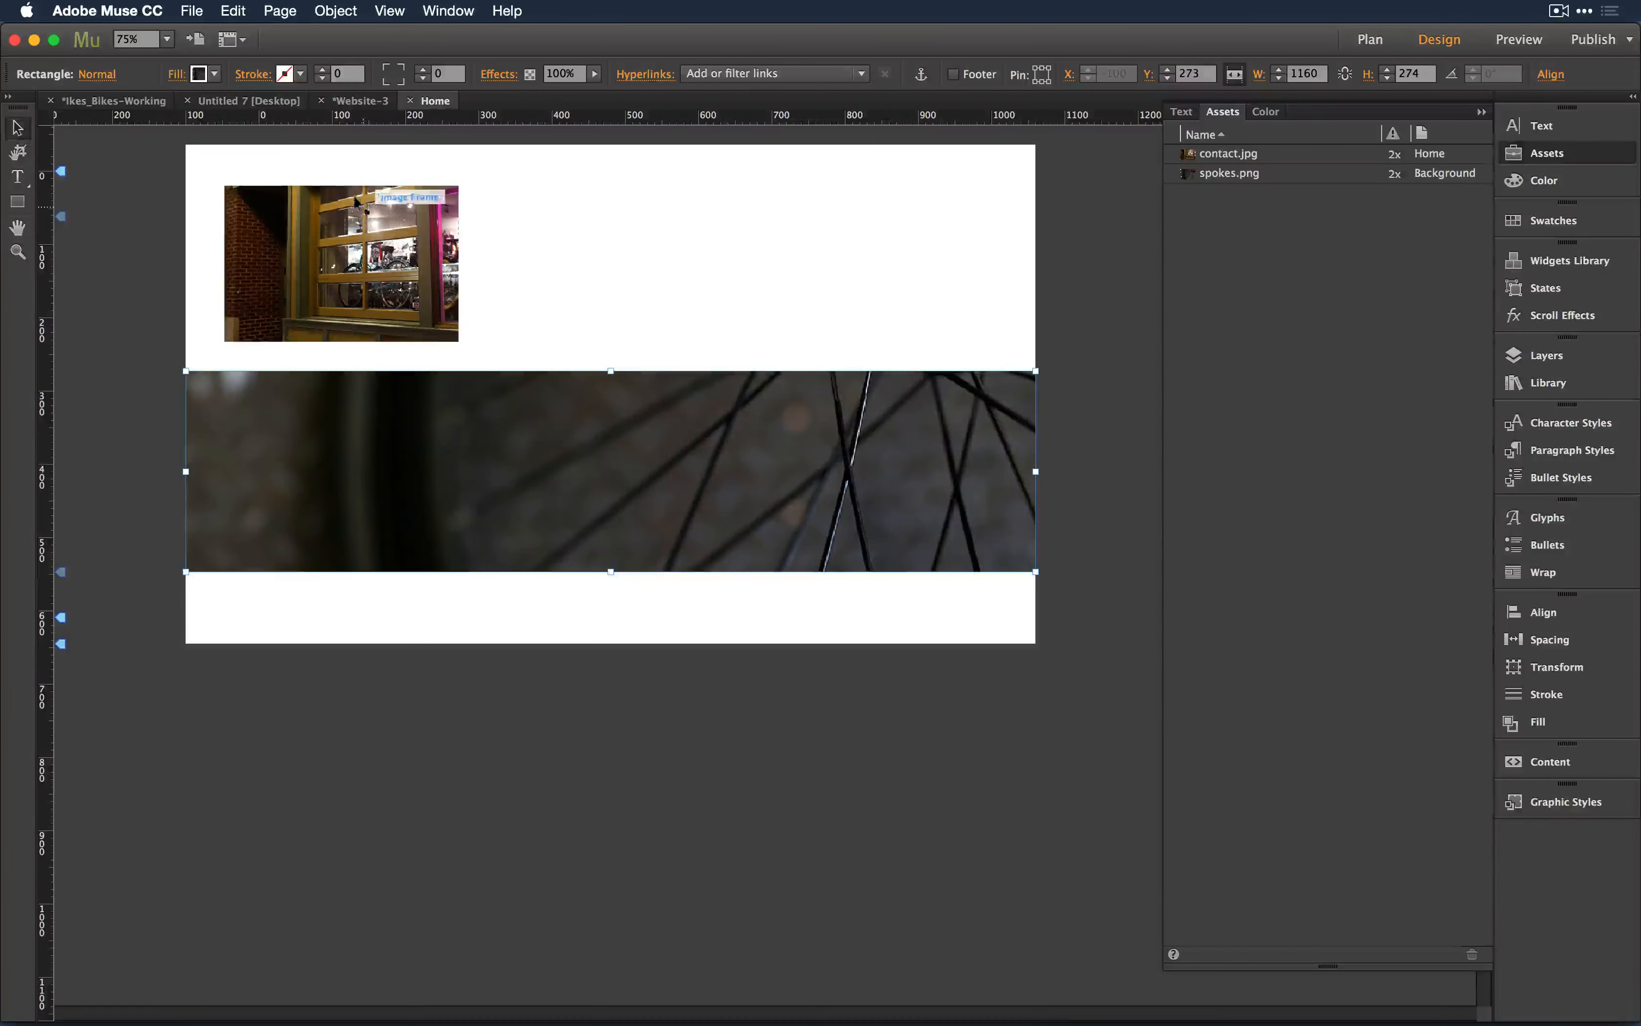
# Step: Move the full-width rectangle down the page to a Y position of about 319 px
pyautogui.click(264, 212)
pyautogui.click(267, 452)
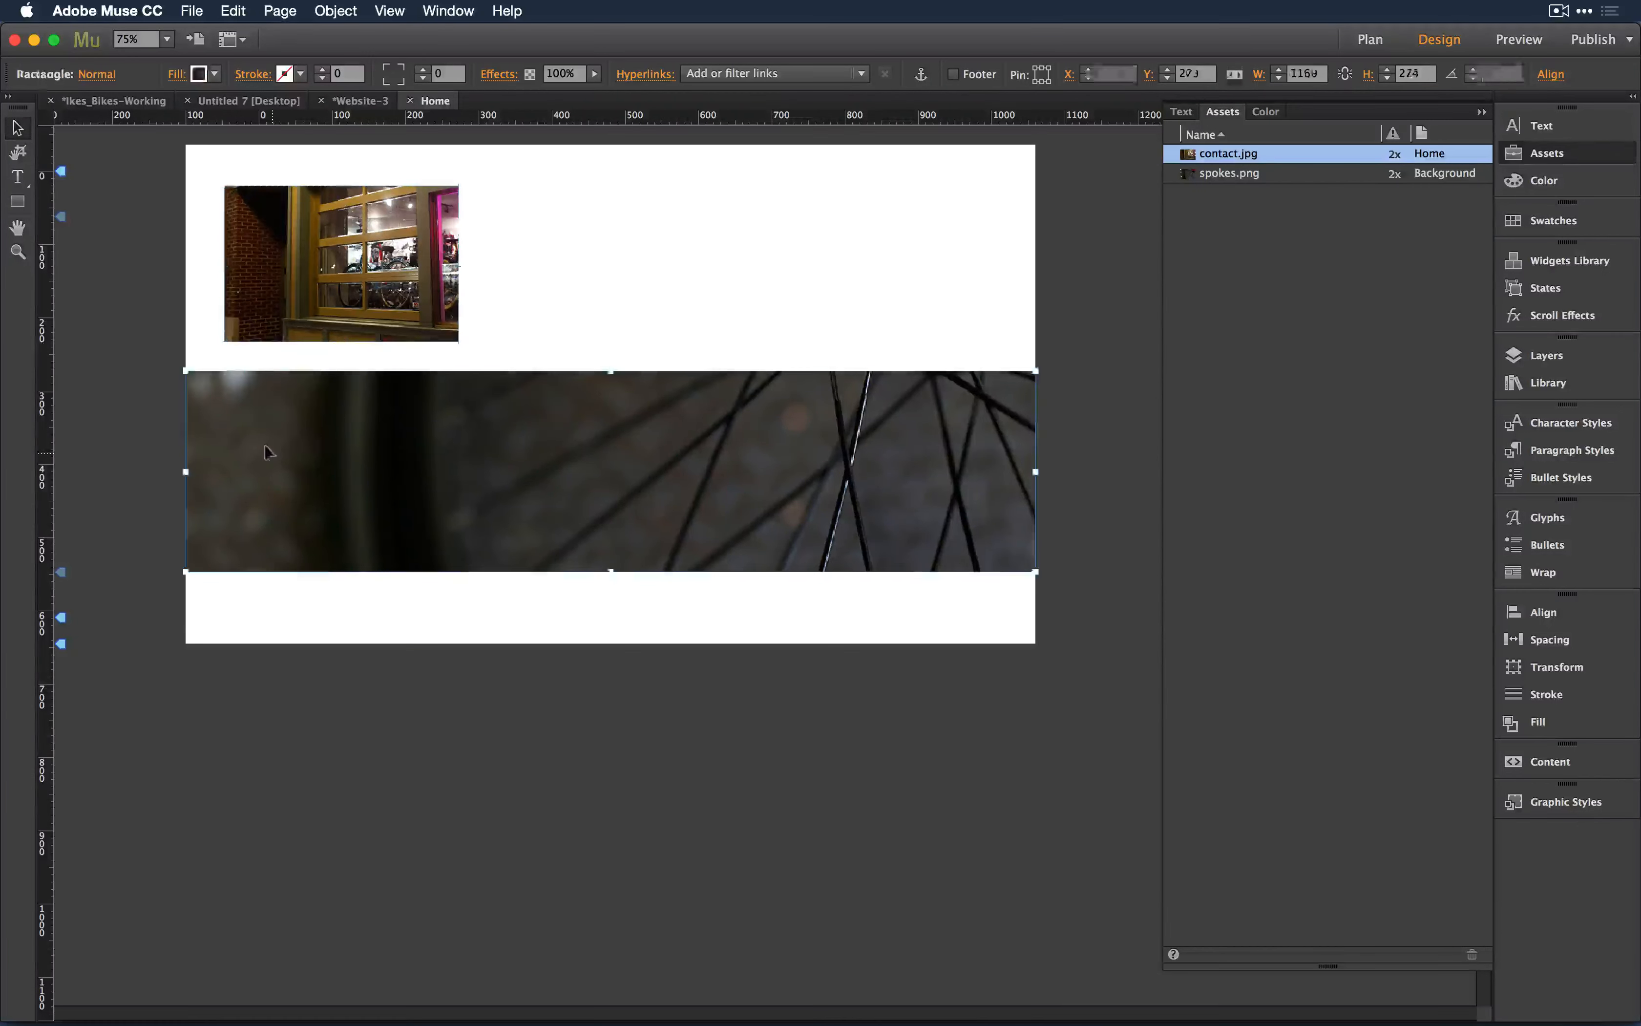
pyautogui.click(176, 73)
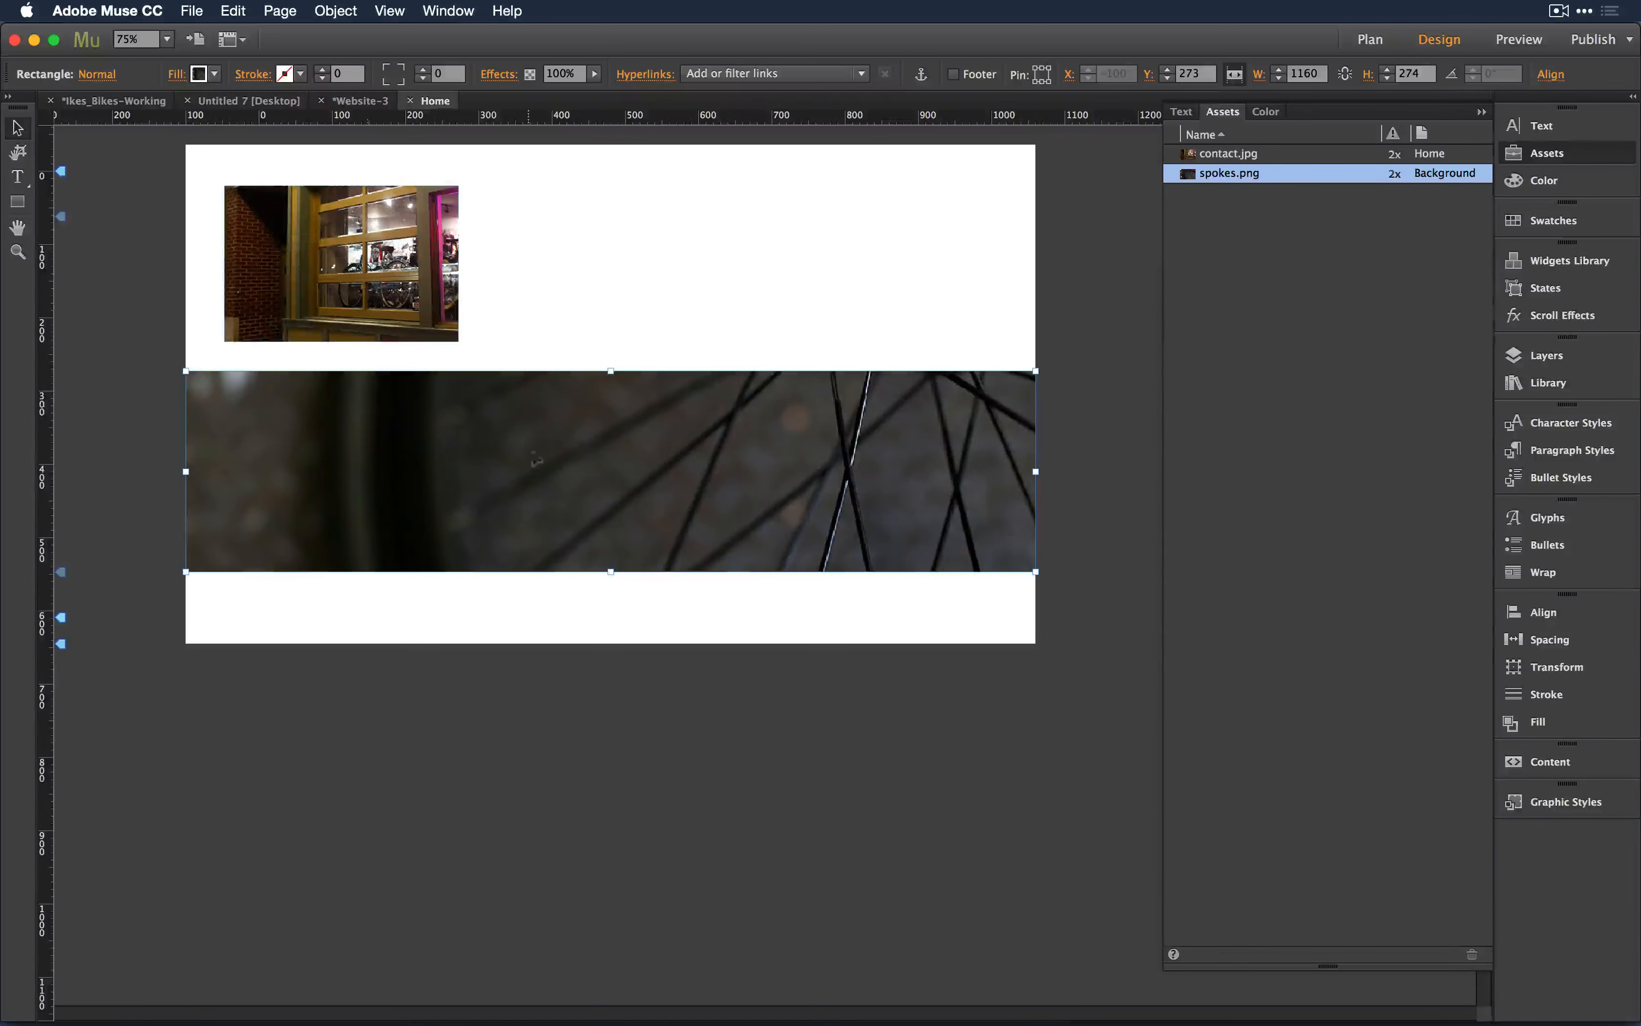
pyautogui.moveTo(543, 427); pyautogui.dragTo(542, 461)
# Step: Enable scroll motion on the full-width rectangle's fill and edit its vertical initial motion speed
pyautogui.click(177, 74)
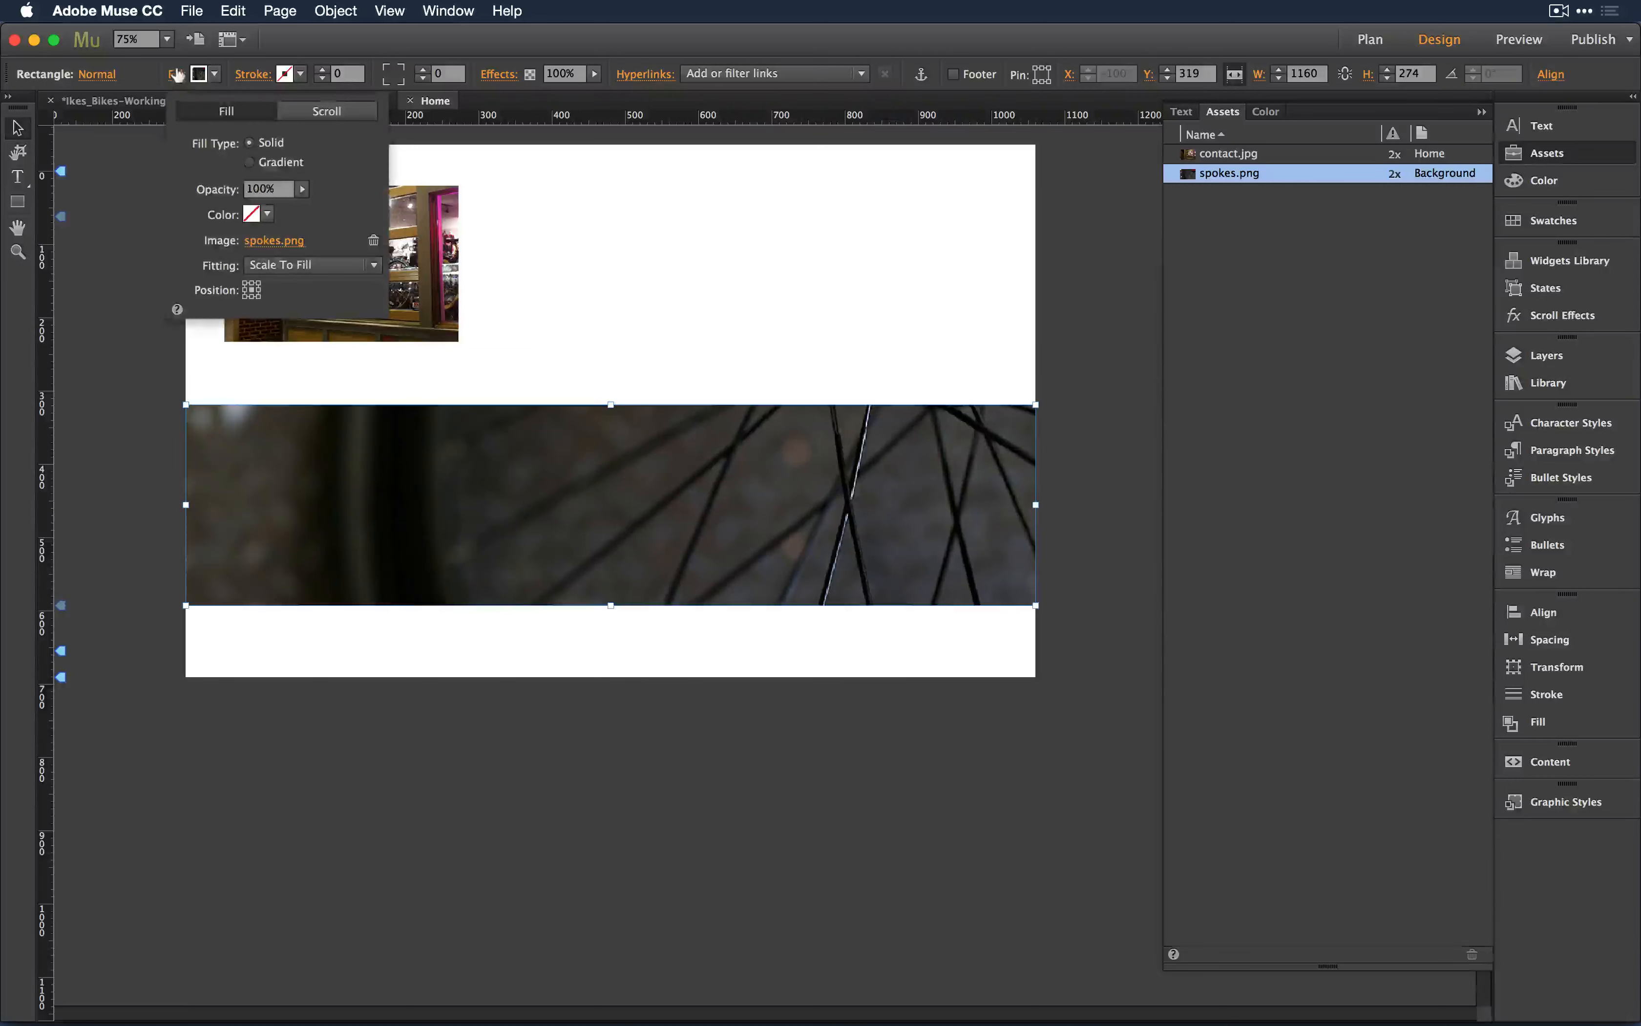
pyautogui.click(331, 114)
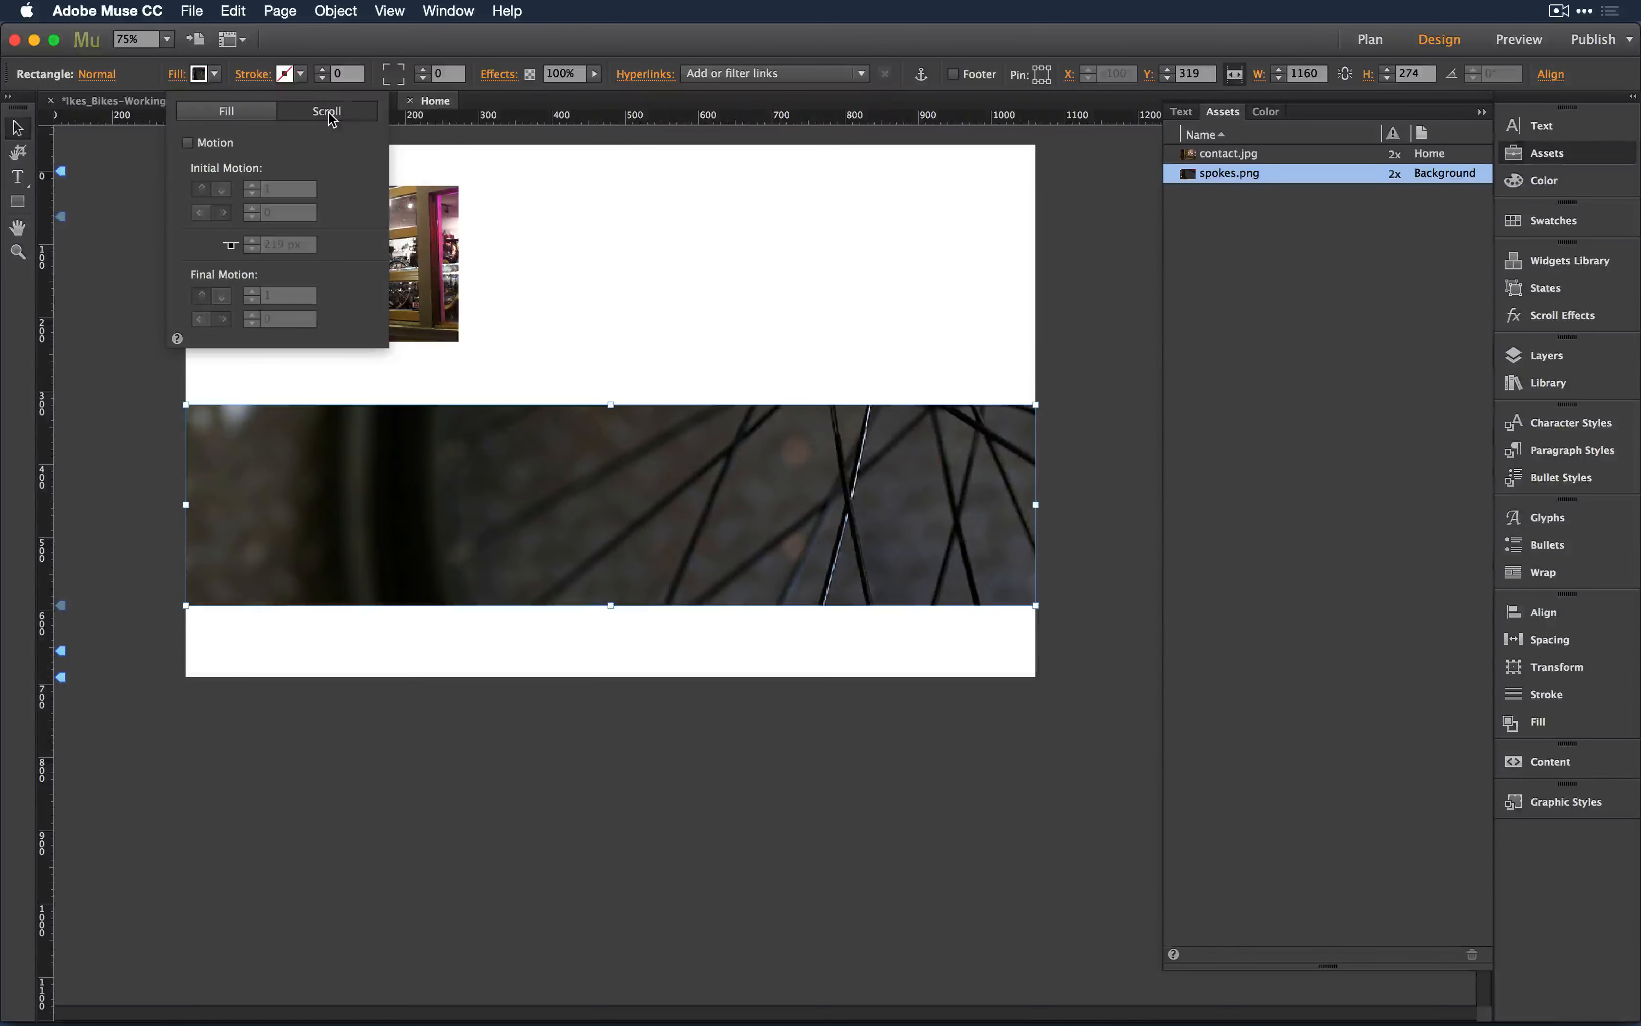
pyautogui.click(189, 143)
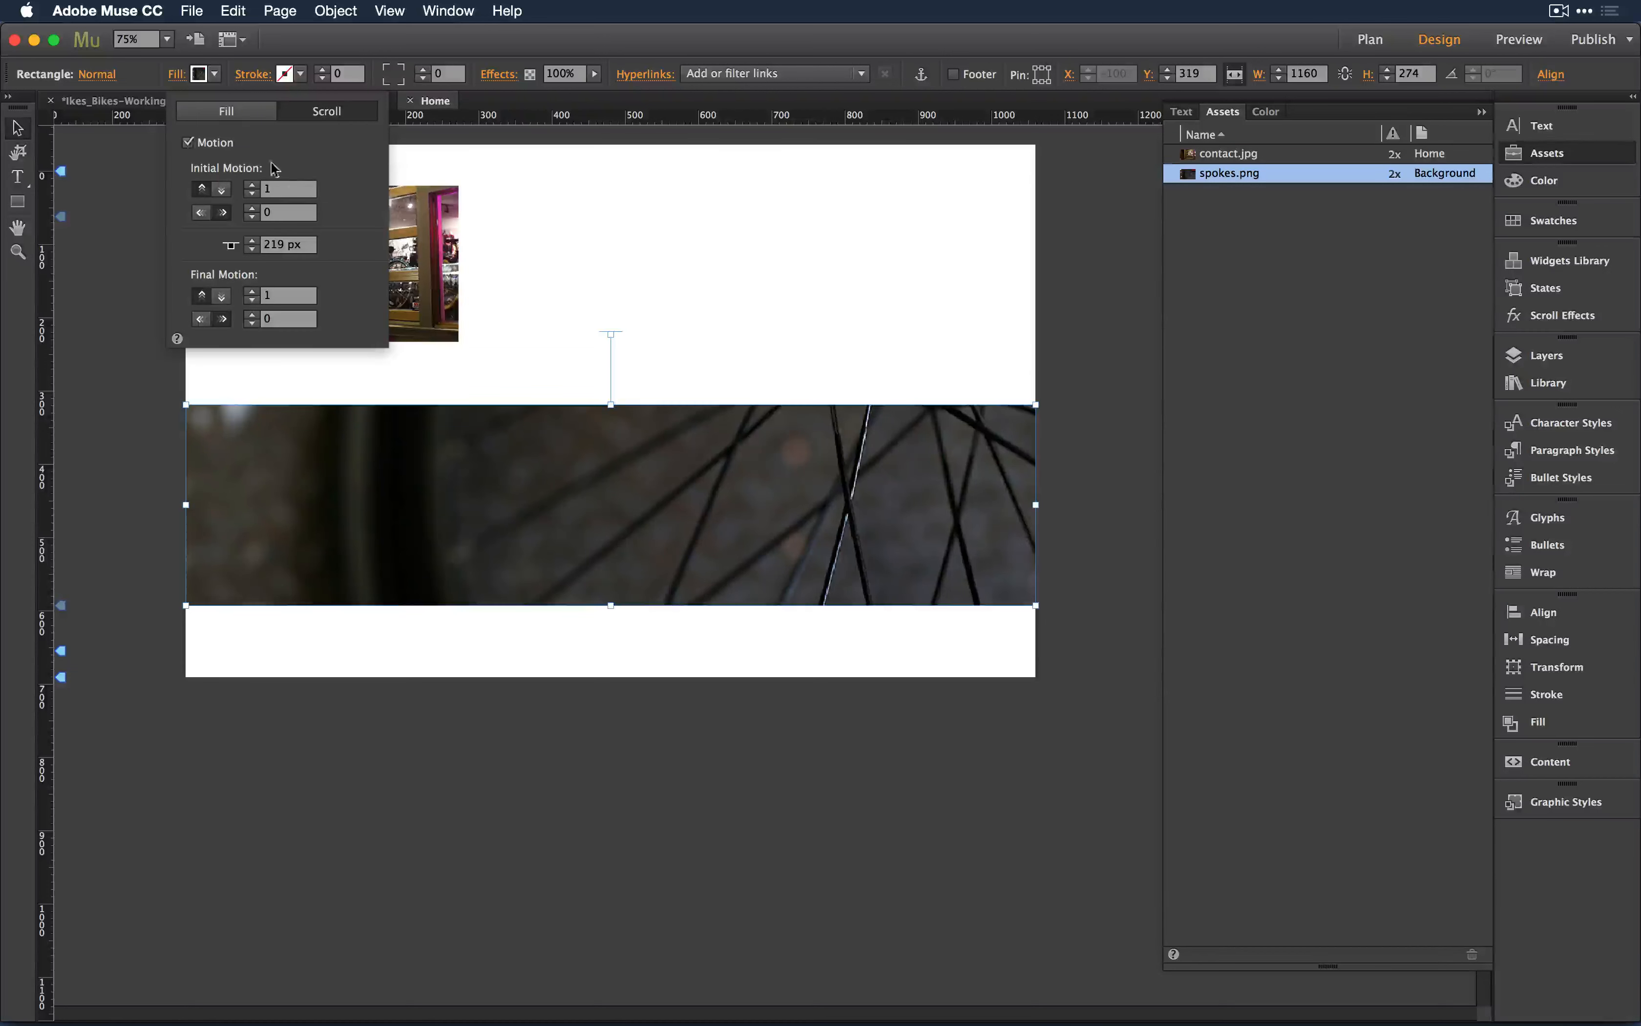
pyautogui.click(288, 187)
pyautogui.press('BackSpace')
pyautogui.press('Tab')
pyautogui.press('Tab')
pyautogui.press('Tab')
pyautogui.press('Tab')
pyautogui.click(627, 238)
# Step: Preview the page in Chrome, try scrolling it, and return to Adobe Muse
pyautogui.press('super+shift+e')
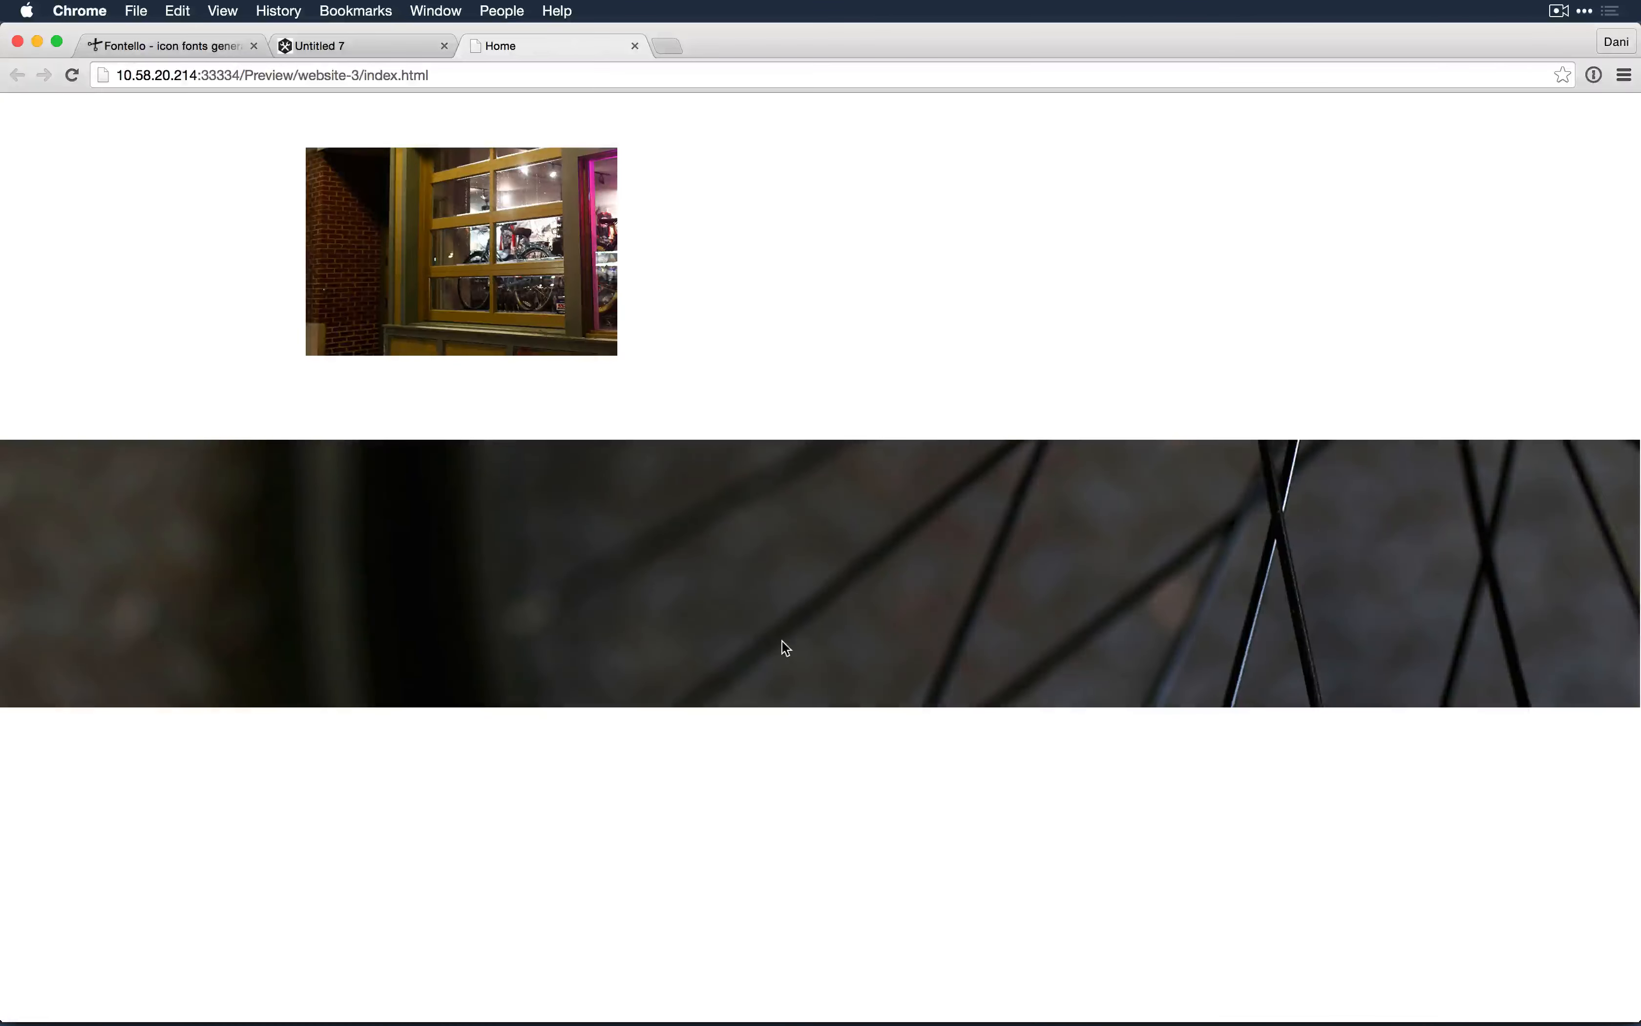
pyautogui.scroll(-1, 781, 640)
pyautogui.scroll(1, 781, 640)
pyautogui.press('super+Tab')
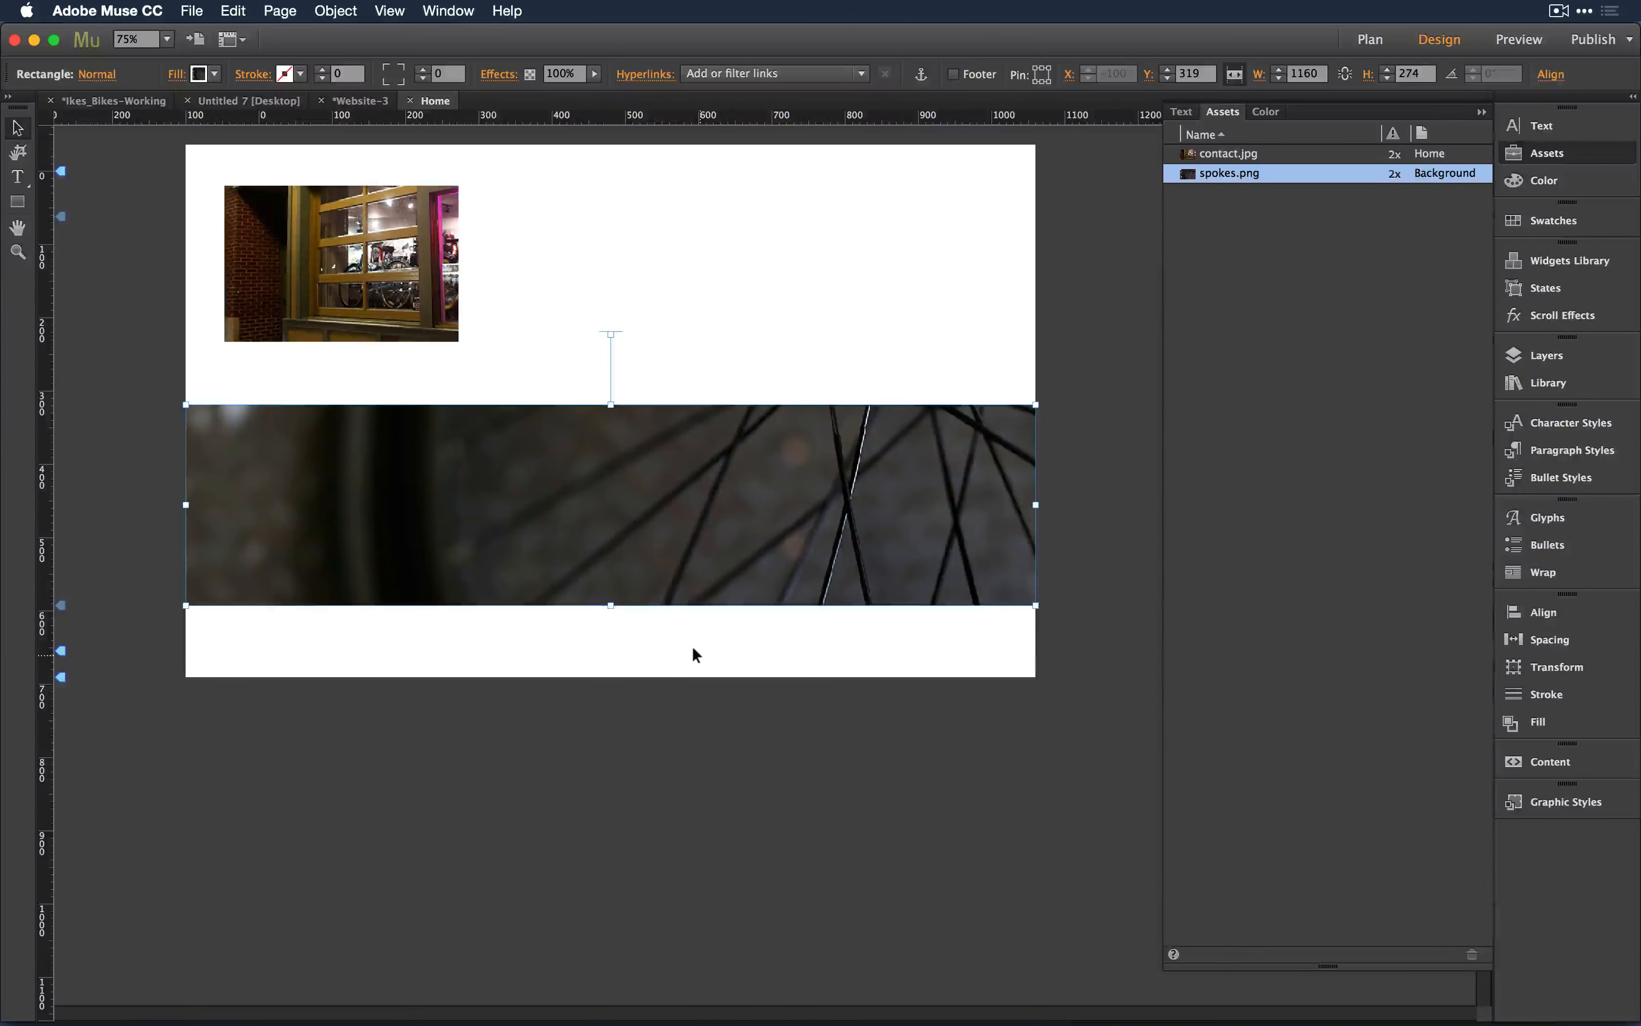
# Step: Increase the Home page's minimum height in its page properties so the page extends far below the rectangle
pyautogui.press('super+minus')
pyautogui.rightClick(497, 228)
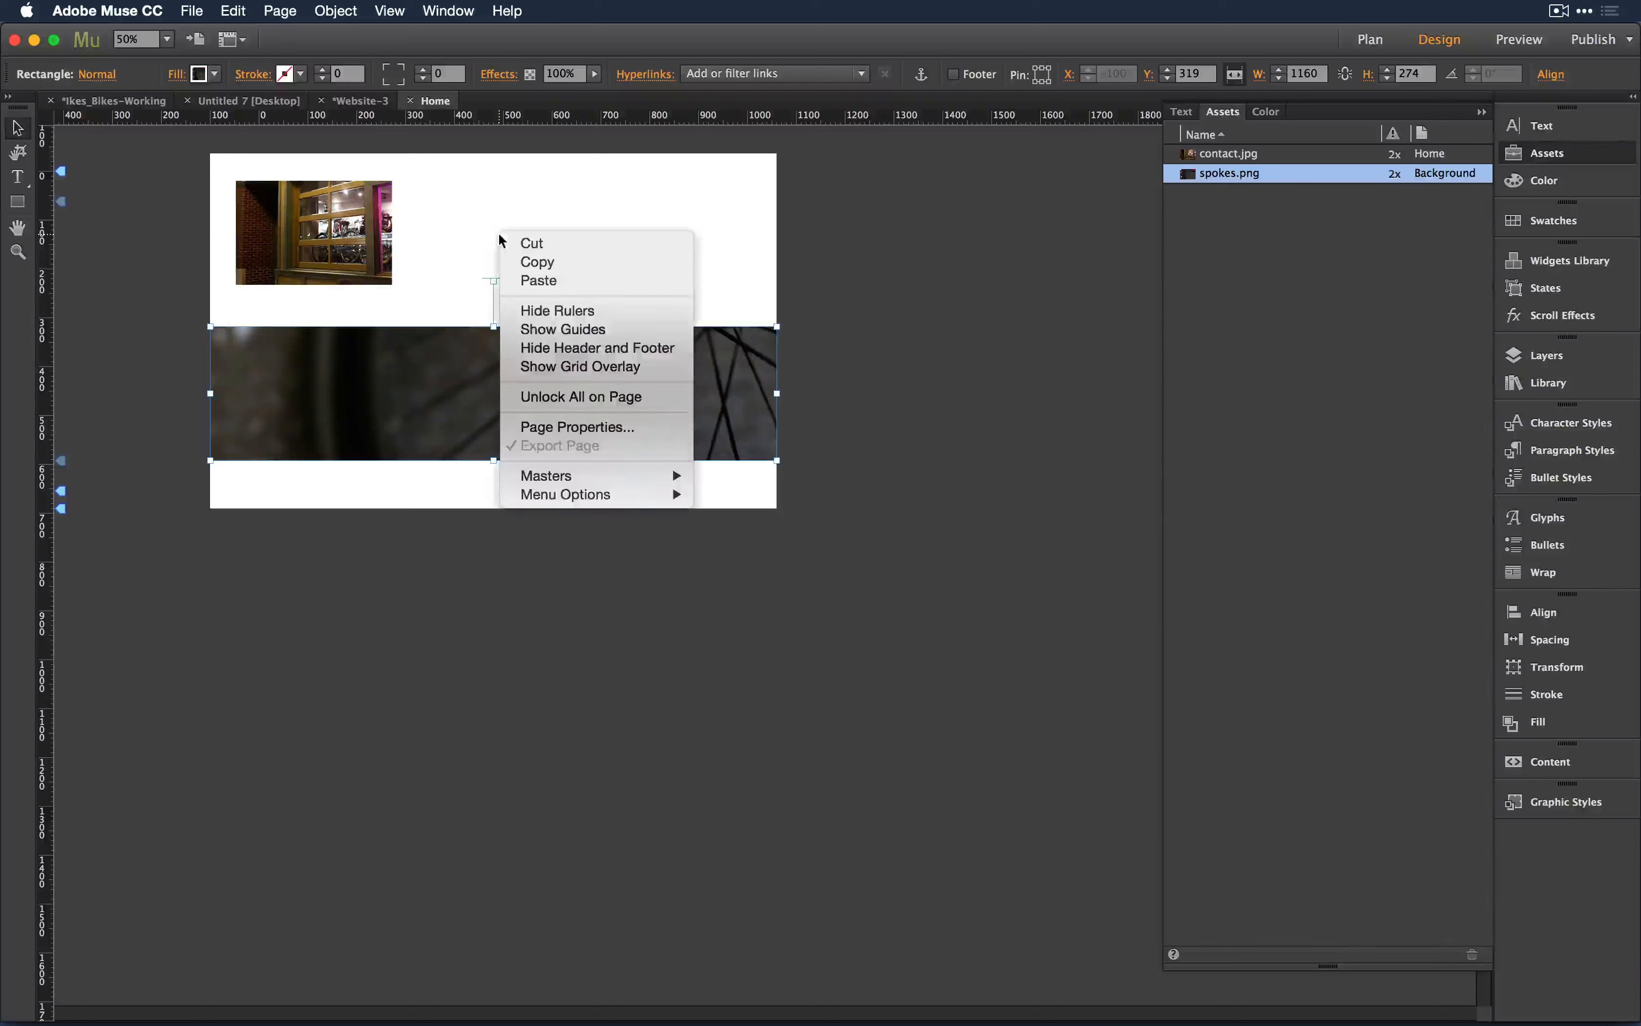
pyautogui.click(638, 426)
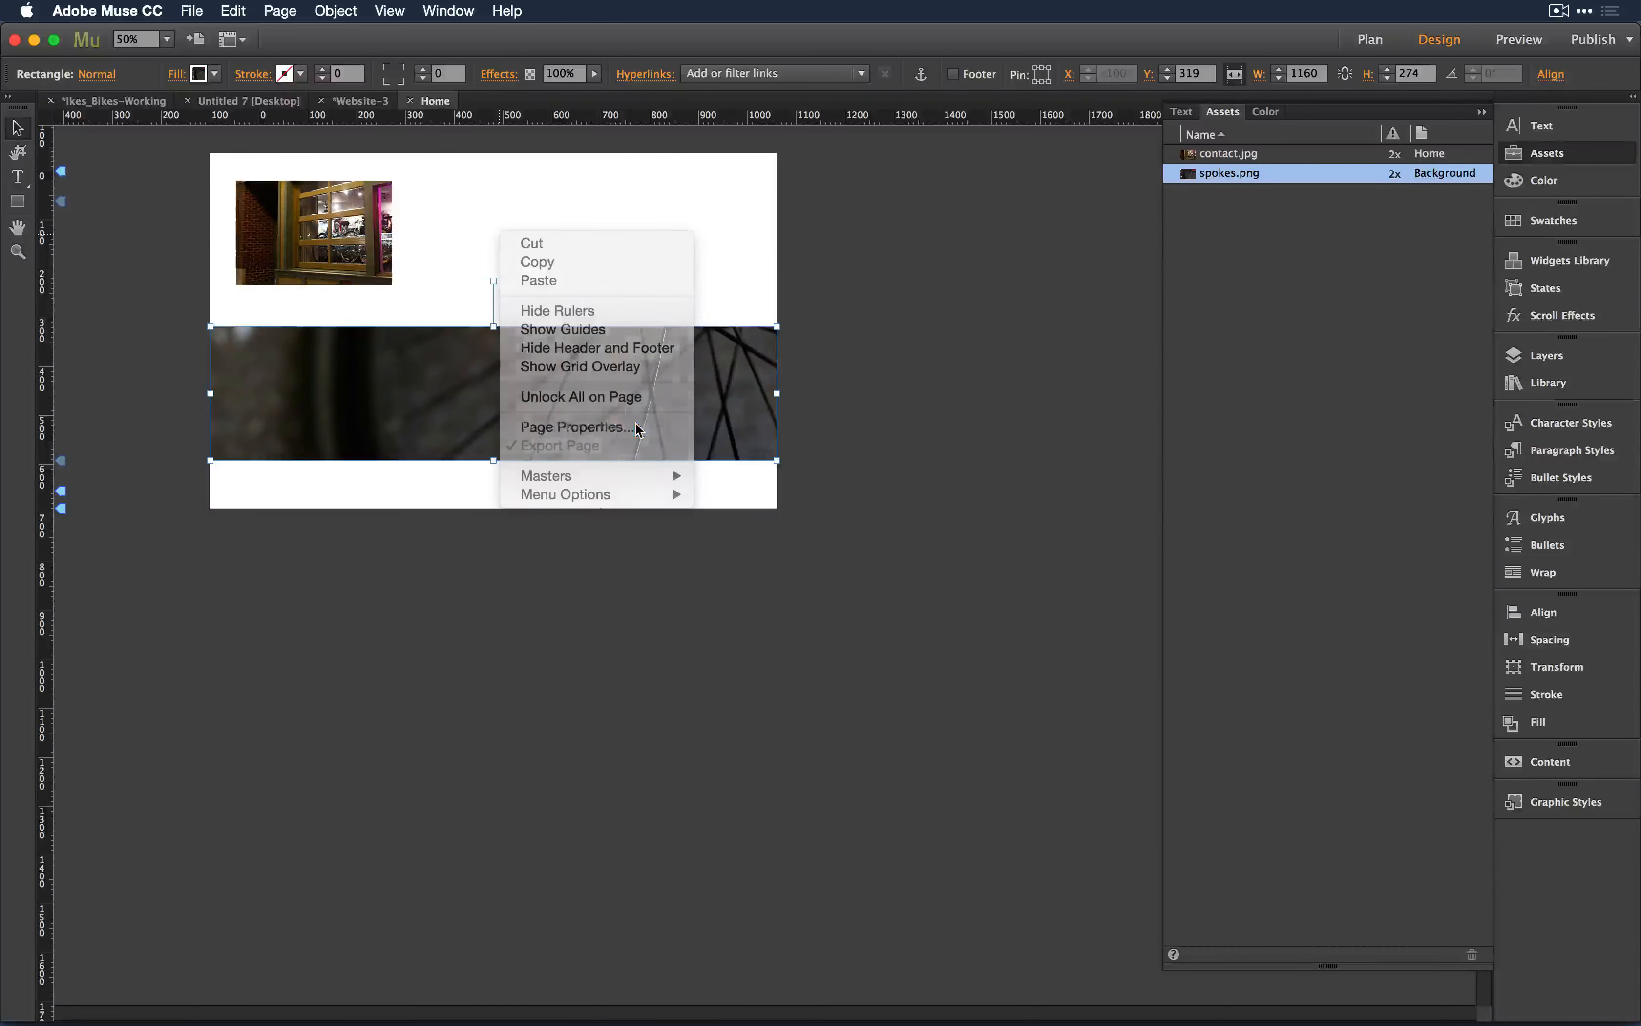
pyautogui.click(757, 389)
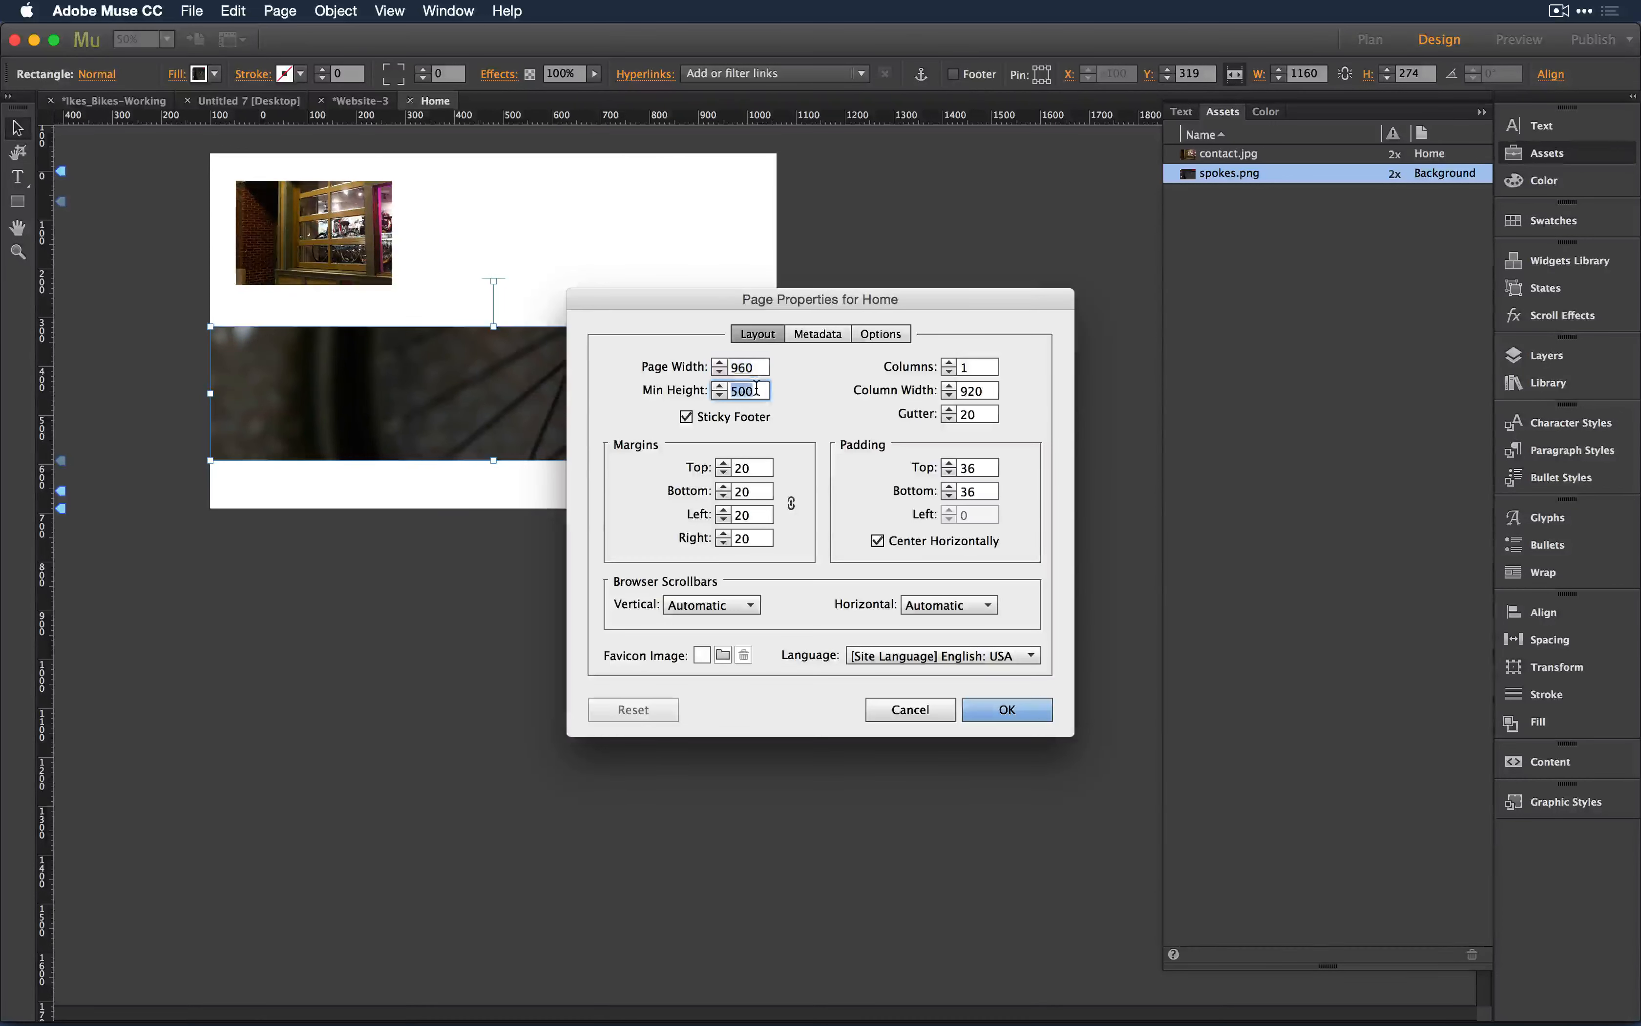
pyautogui.click(757, 389)
pyautogui.press('Return')
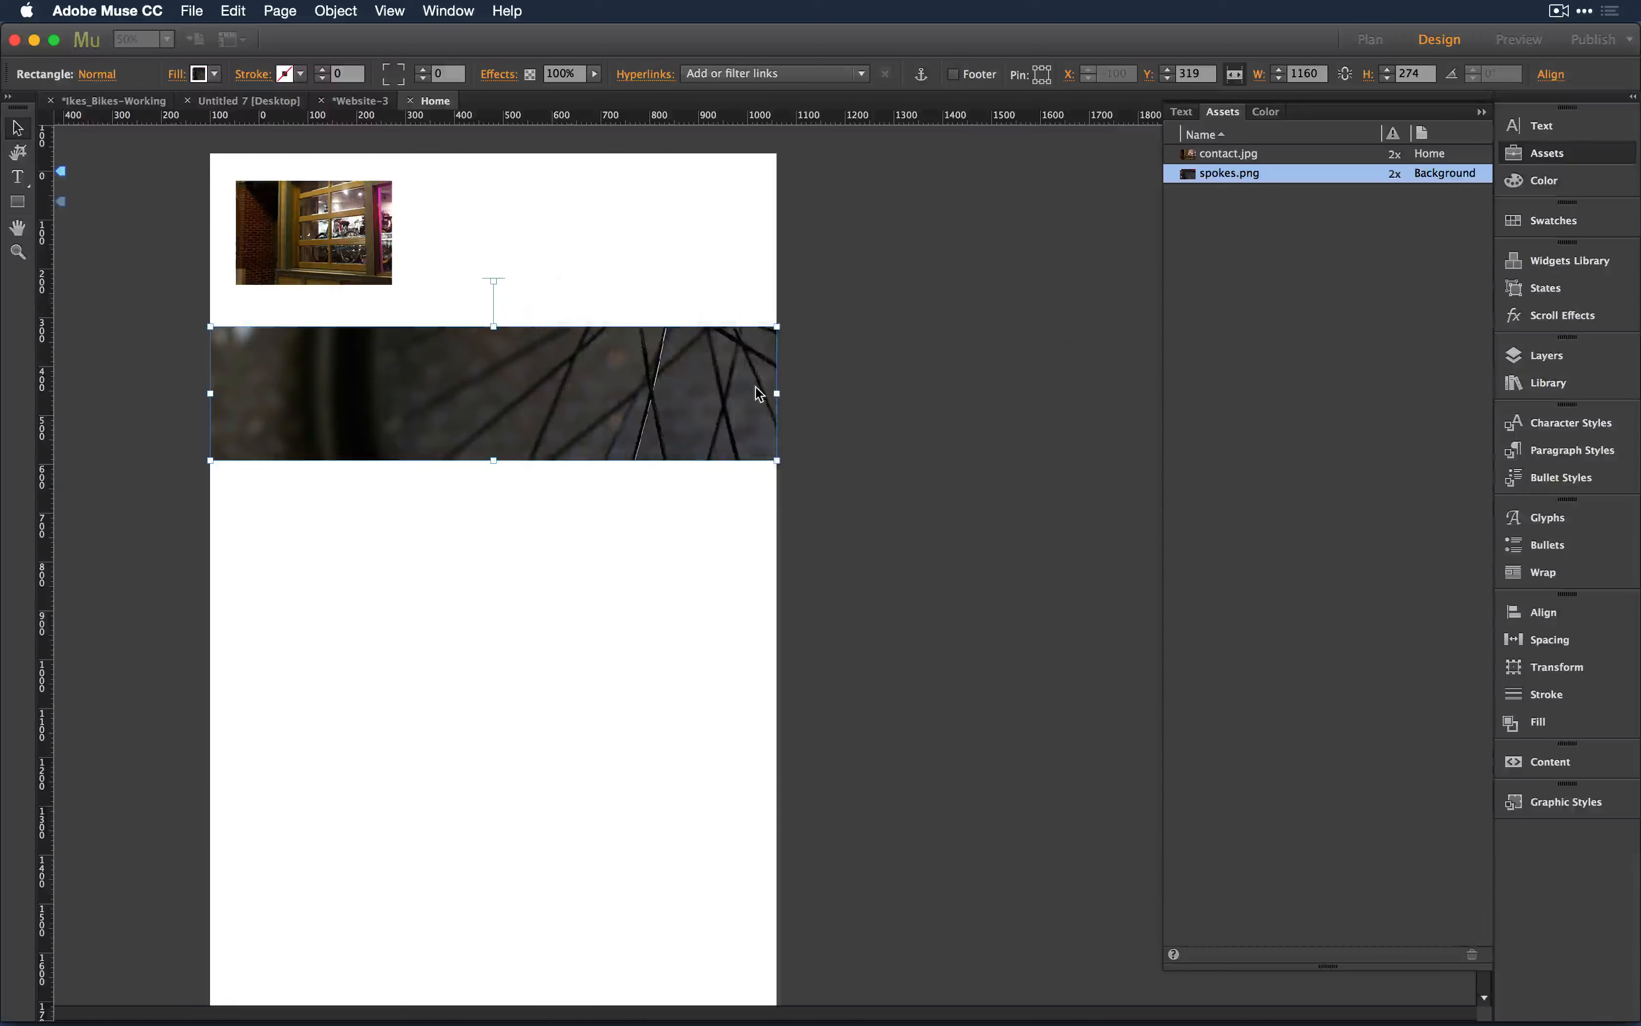
pyautogui.click(526, 239)
# Step: Preview the lengthened page in Chrome, examine the spokes fill's scroll motion, and return to Adobe Muse
pyautogui.press('super+shift+e')
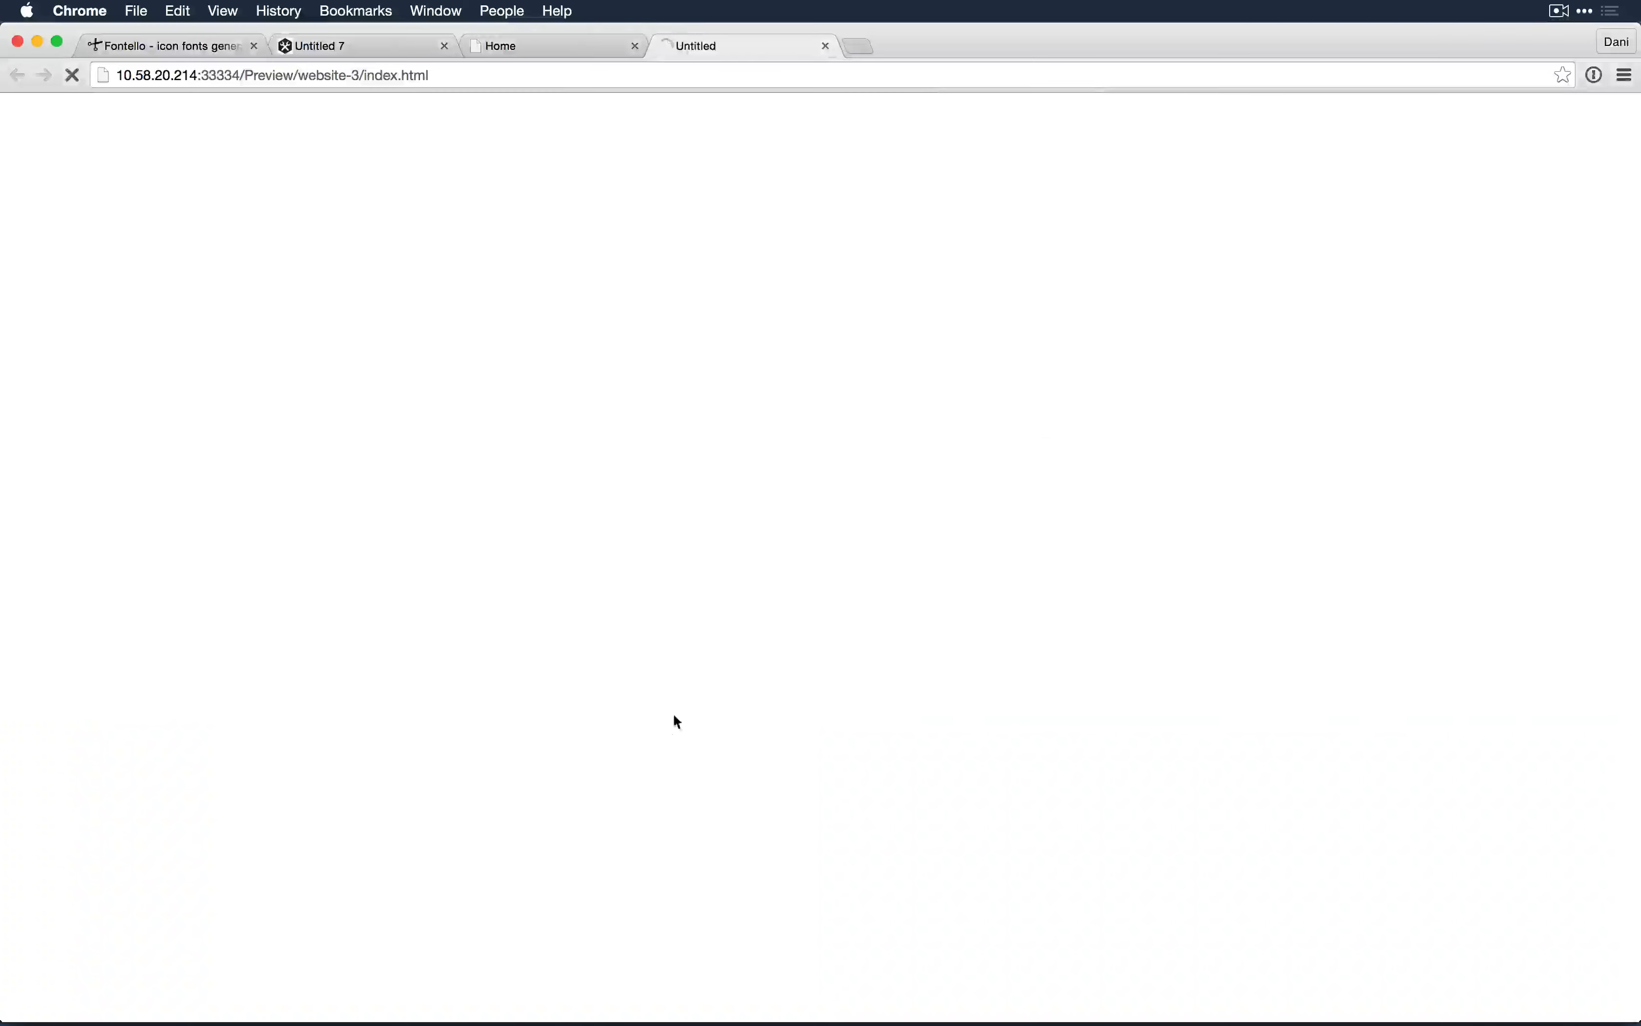
pyautogui.scroll(-3, 669, 734)
pyautogui.scroll(-2, 670, 734)
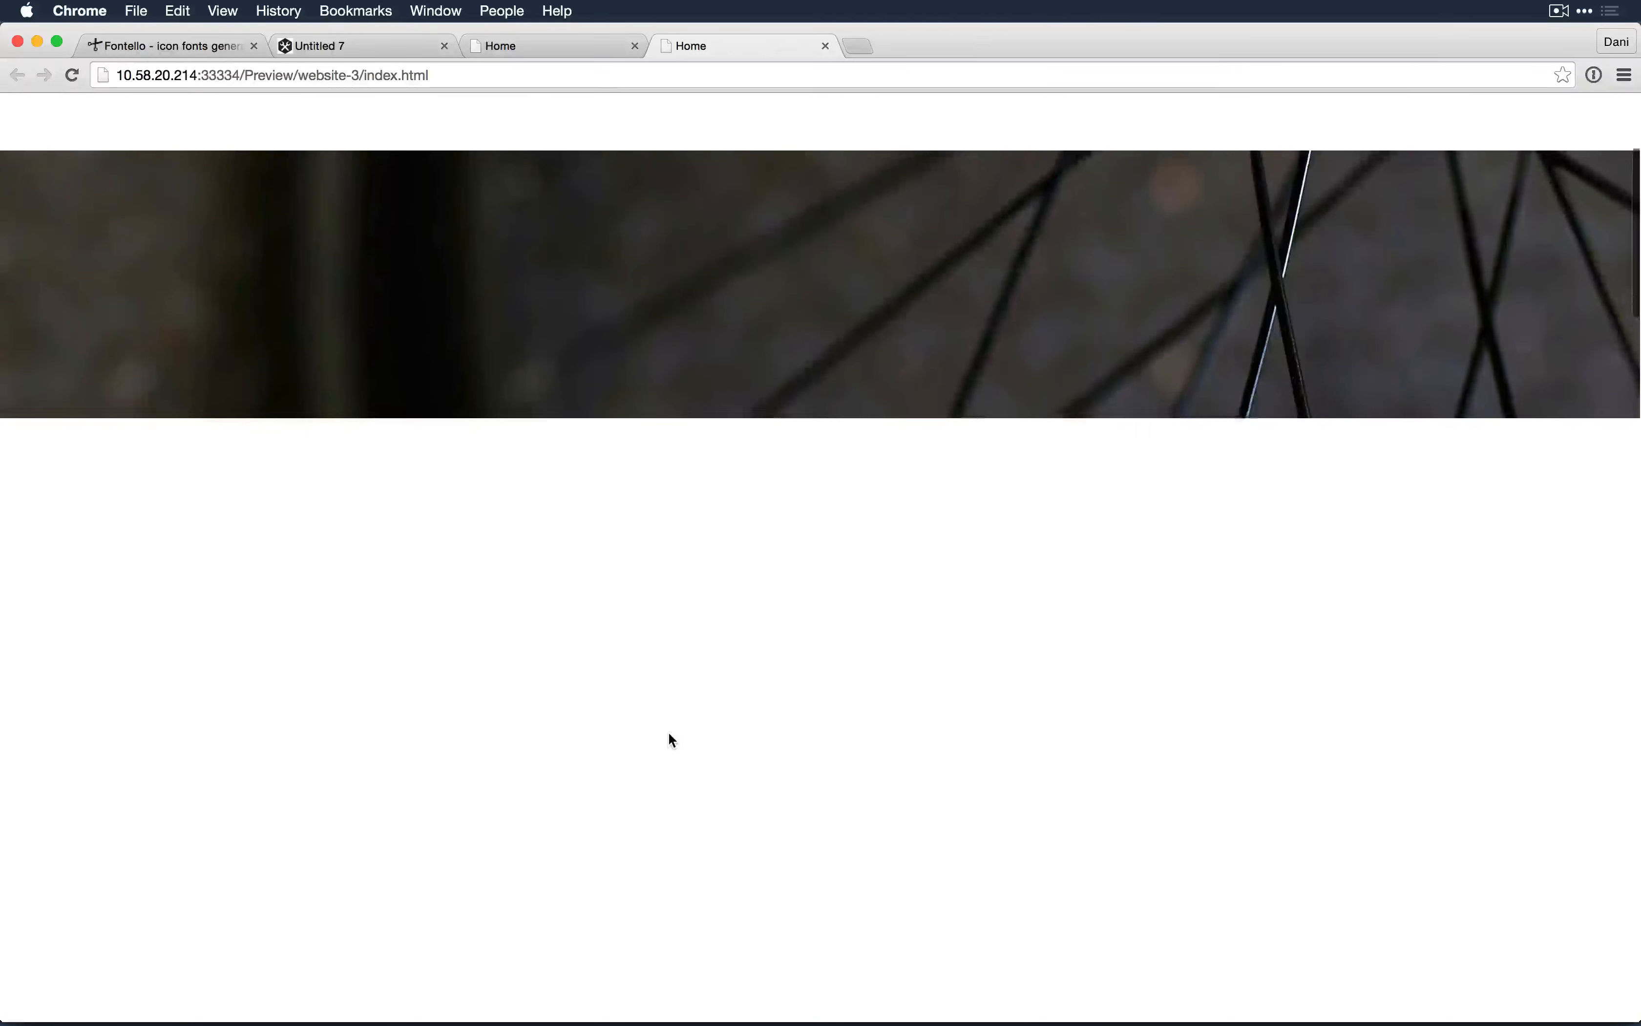
pyautogui.scroll(4, 669, 734)
pyautogui.scroll(-5, 669, 734)
pyautogui.scroll(-3, 668, 731)
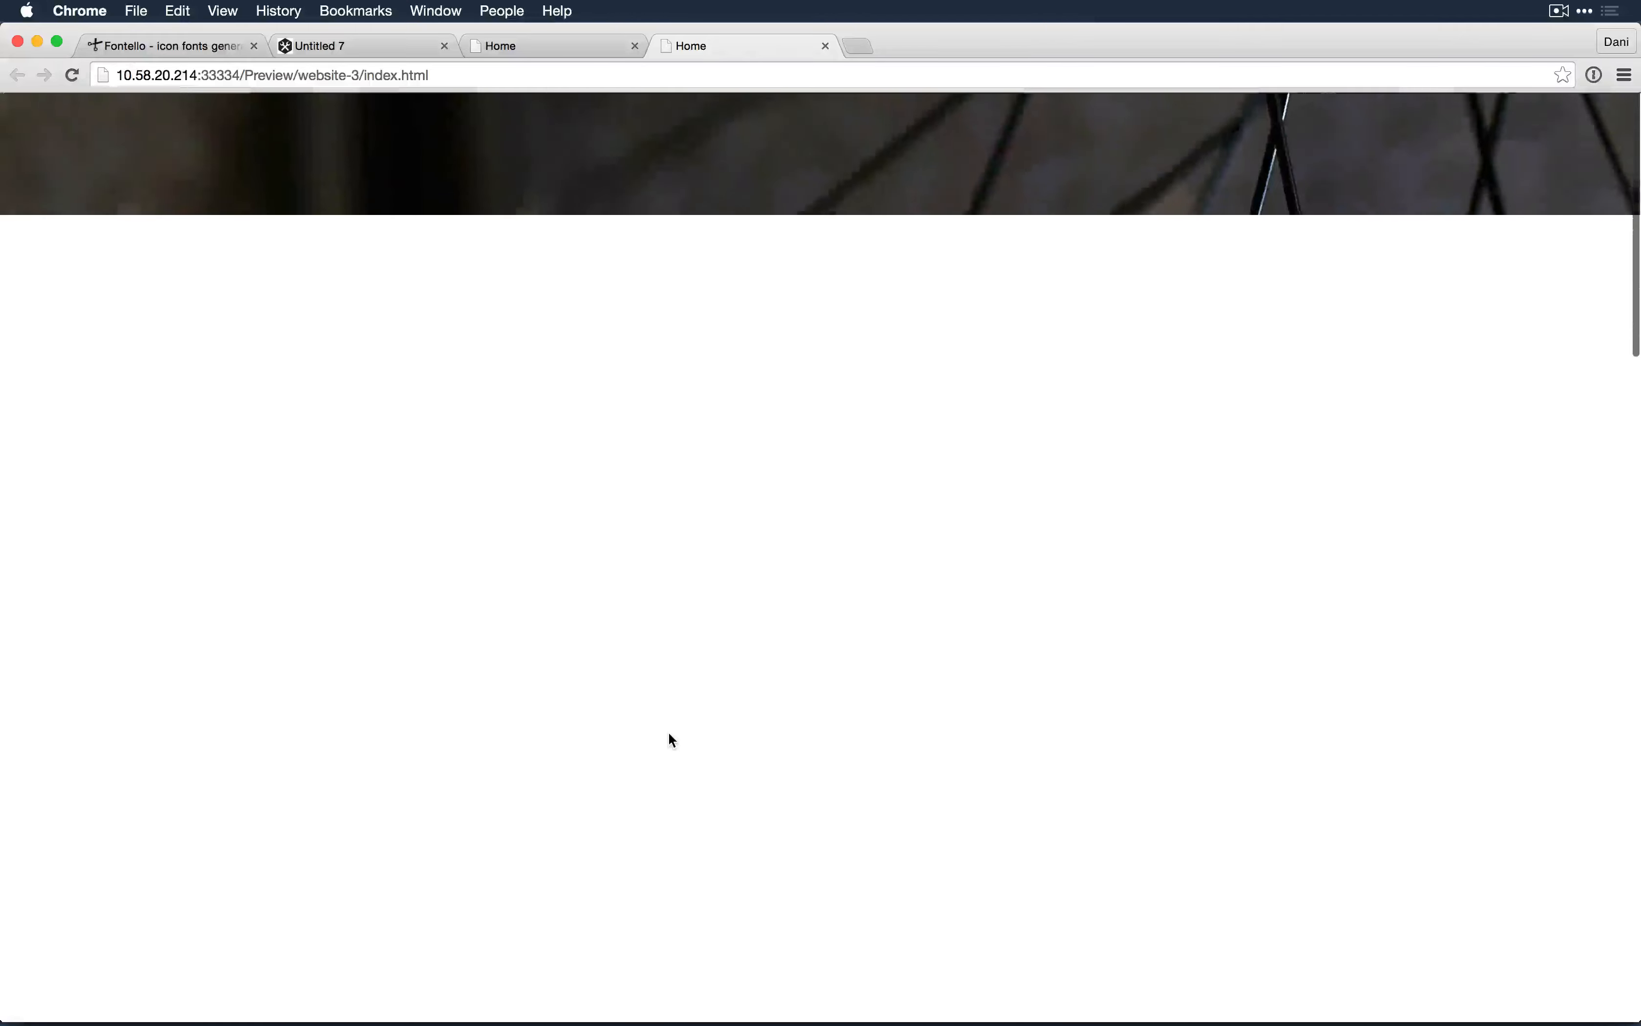
pyautogui.scroll(6, 668, 731)
pyautogui.press('super+Tab')
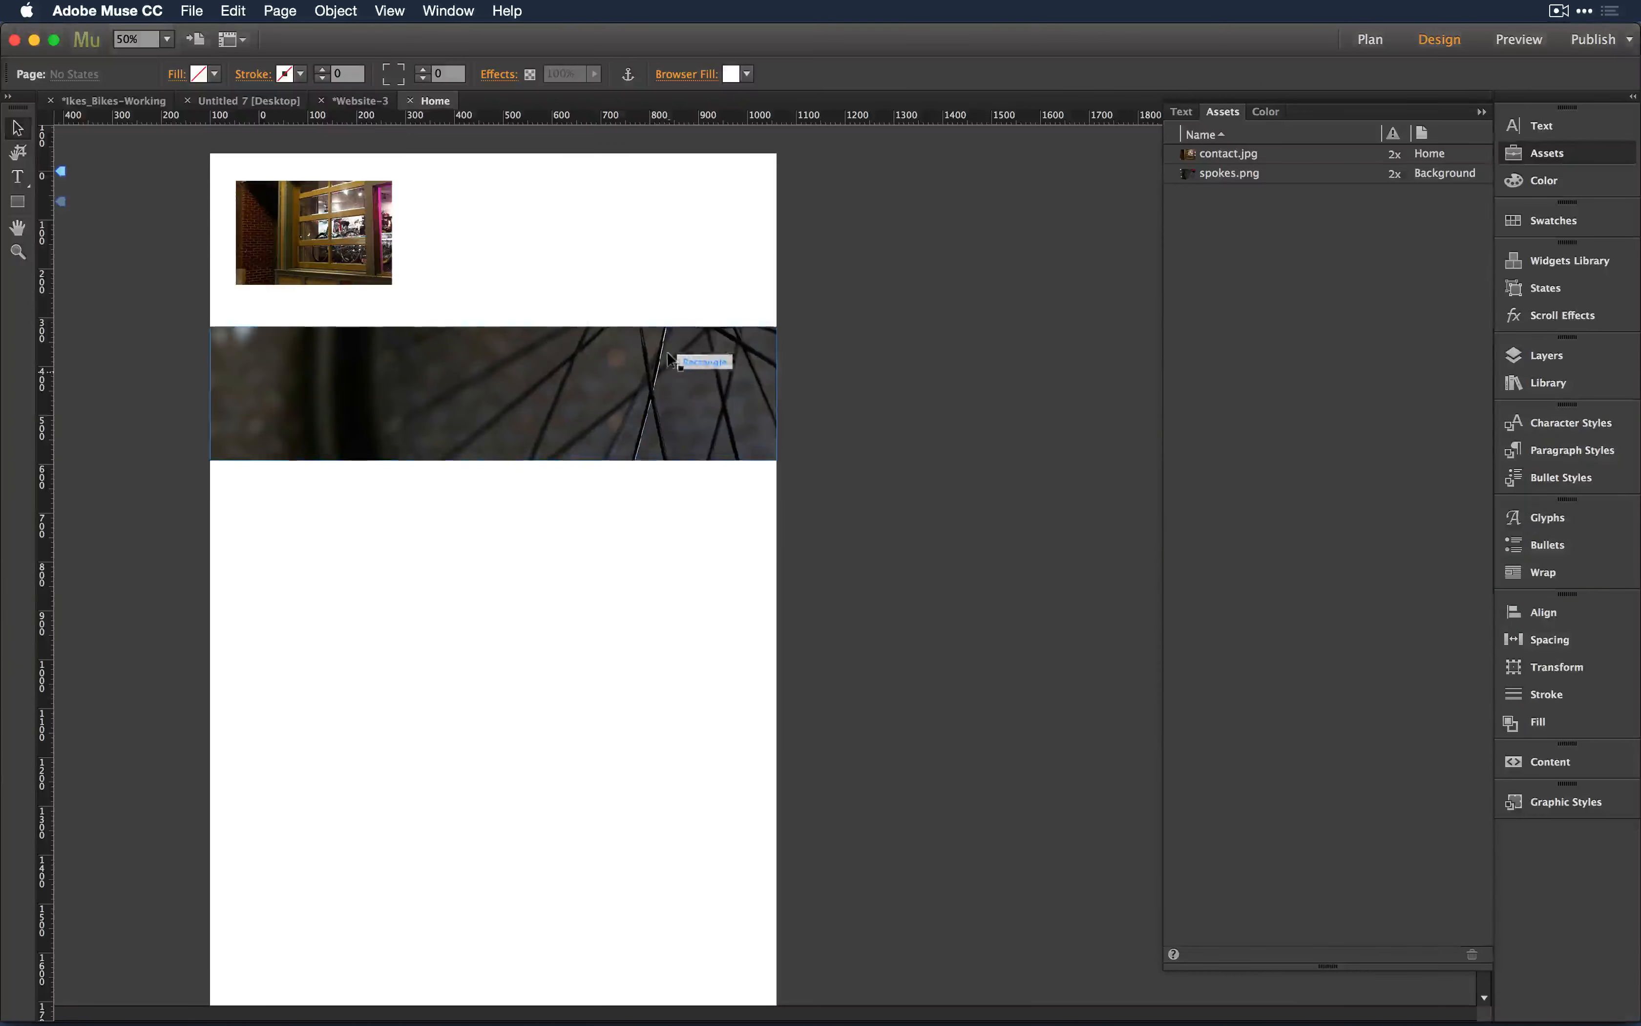
# Step: Try Scale To Fit on the rectangle's spokes.png fill and restore Scale To Fill
pyautogui.click(547, 405)
pyautogui.click(189, 80)
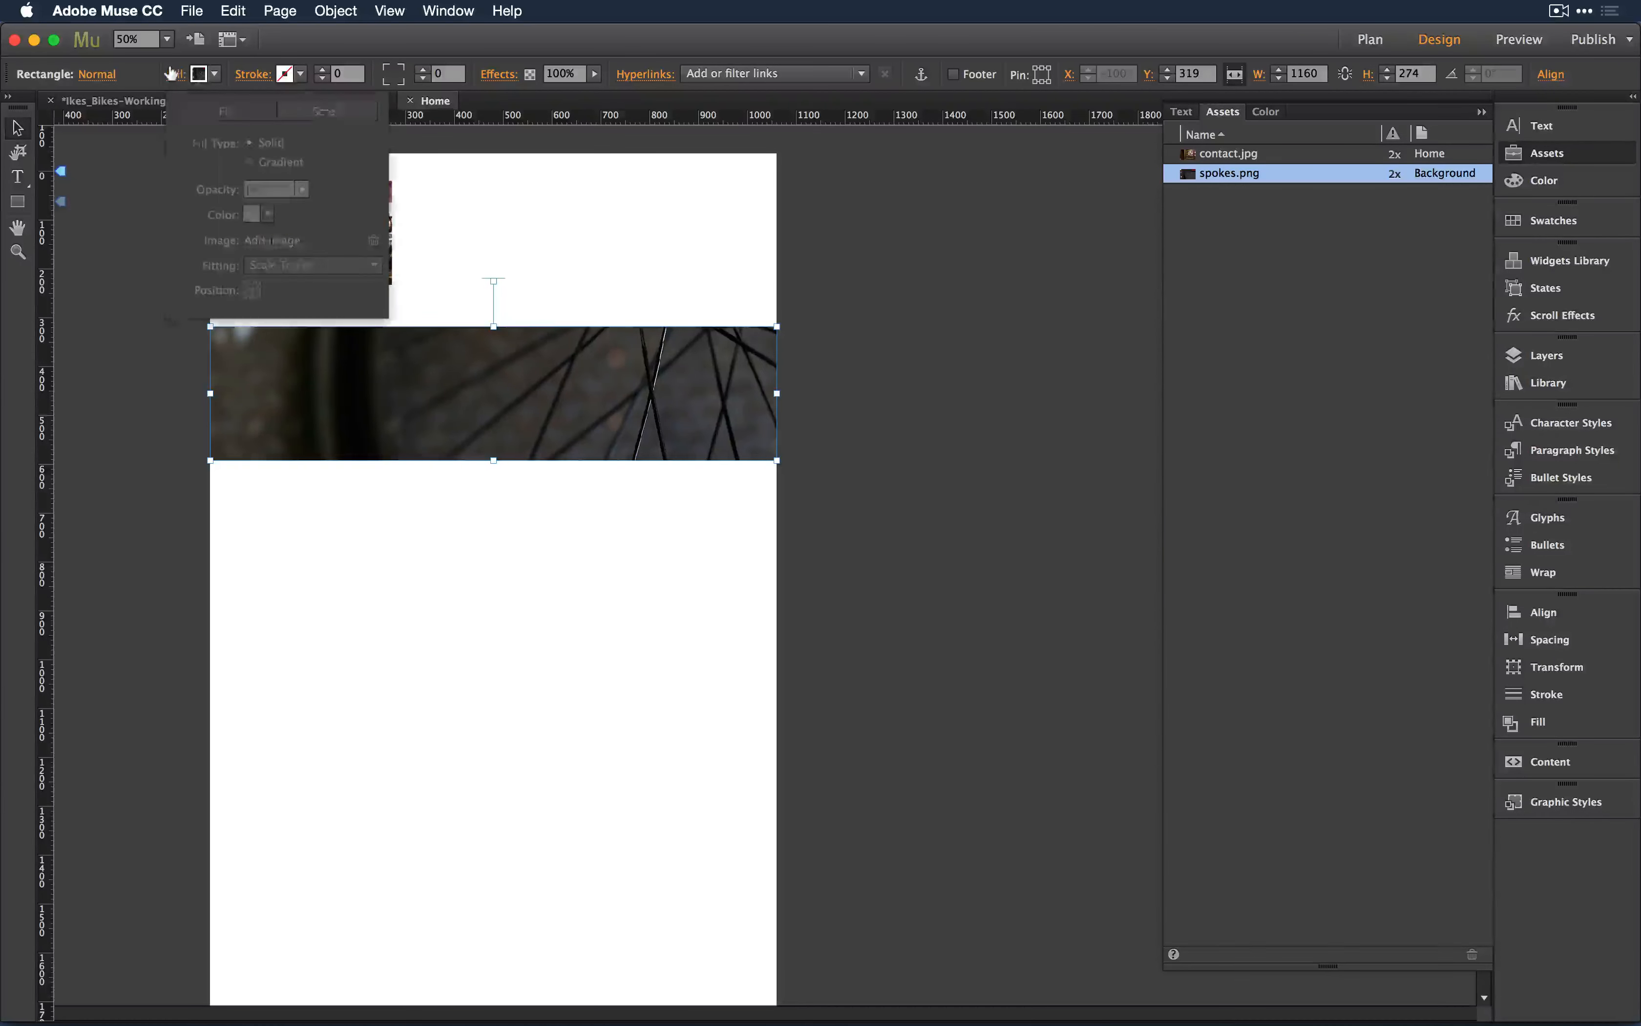
pyautogui.click(299, 265)
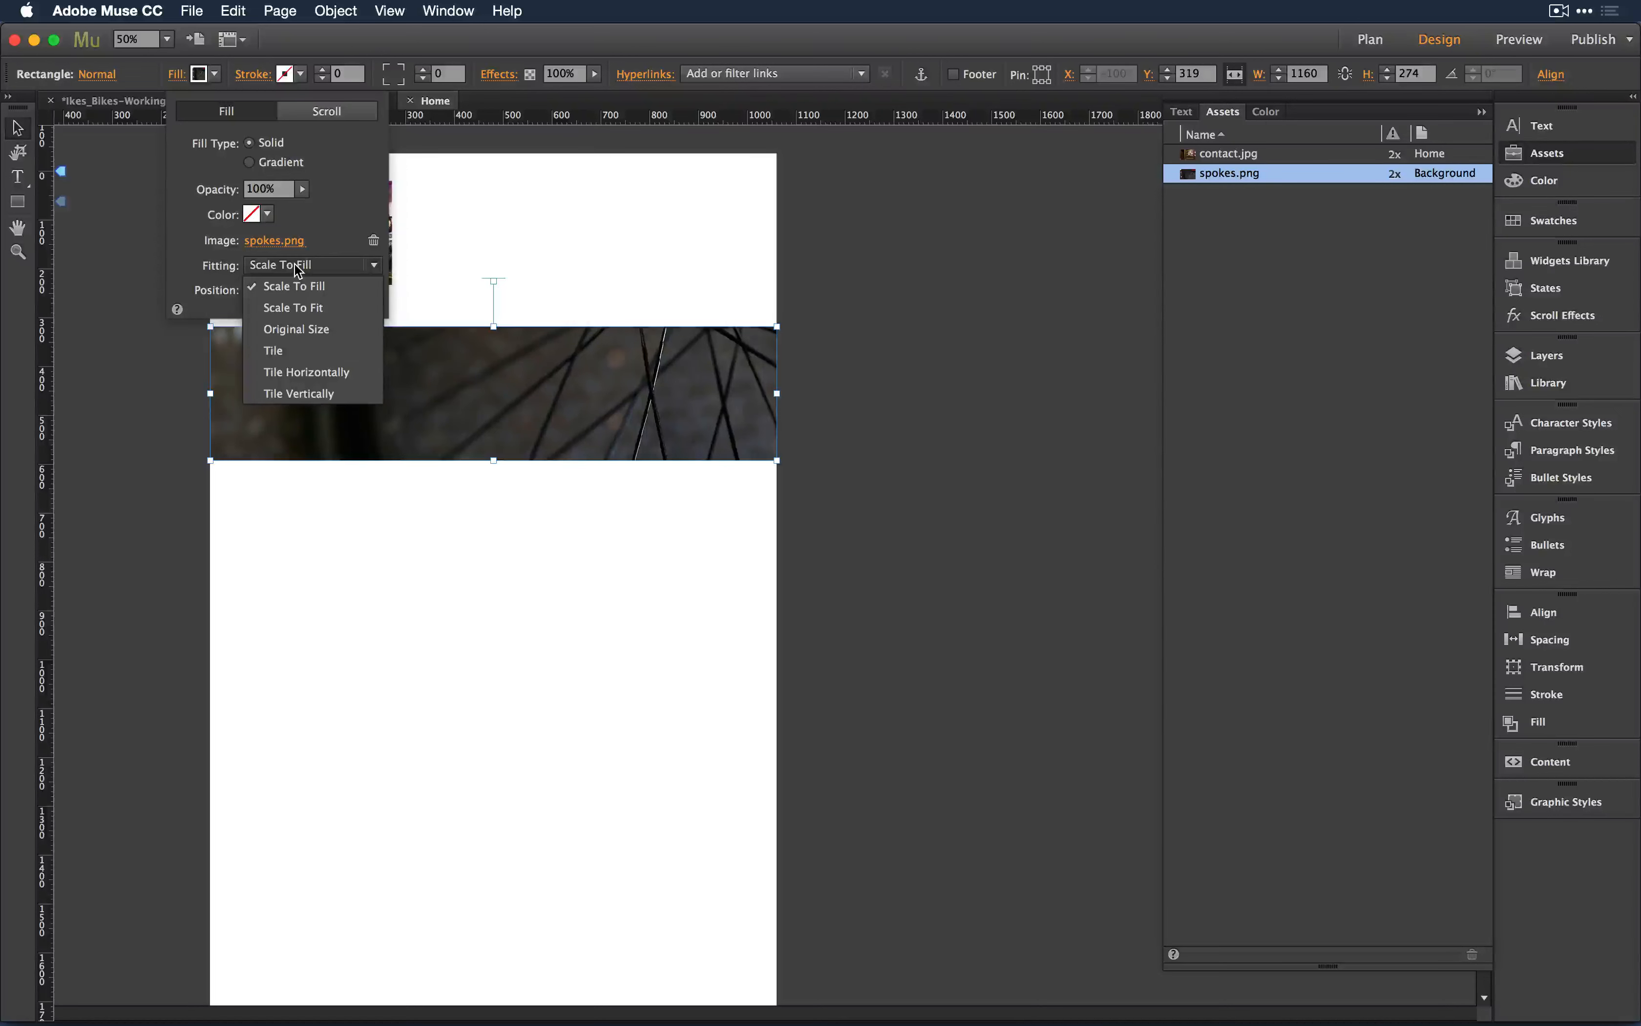
pyautogui.click(292, 305)
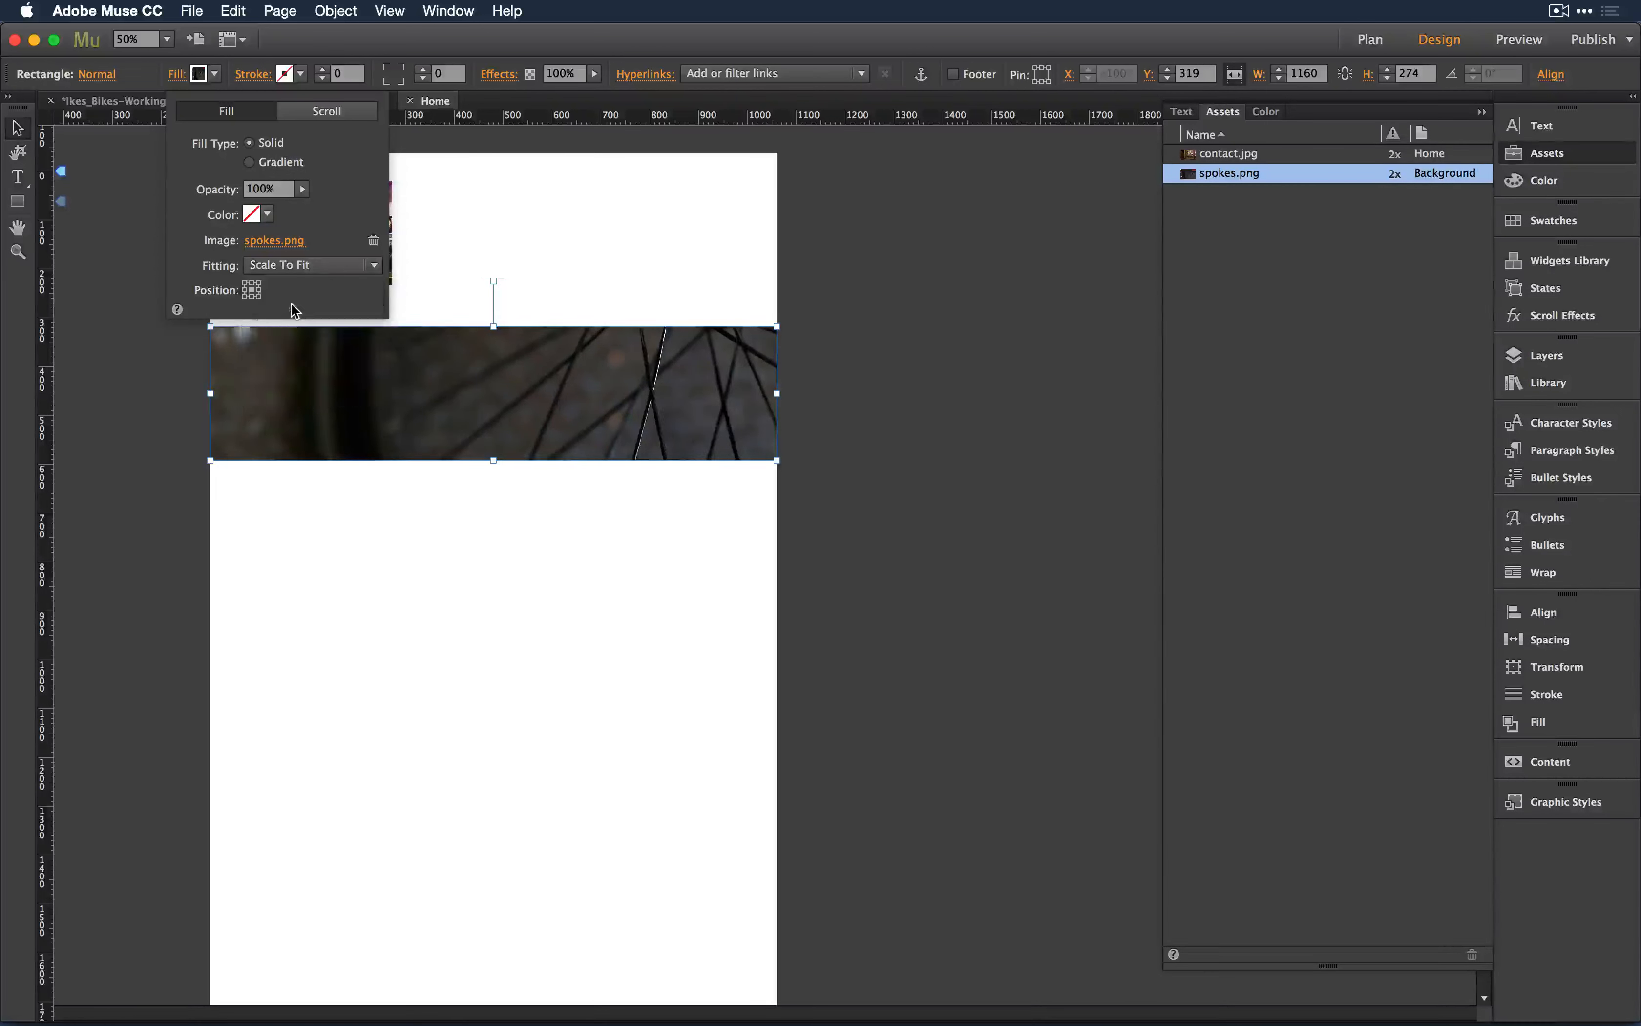
pyautogui.click(296, 268)
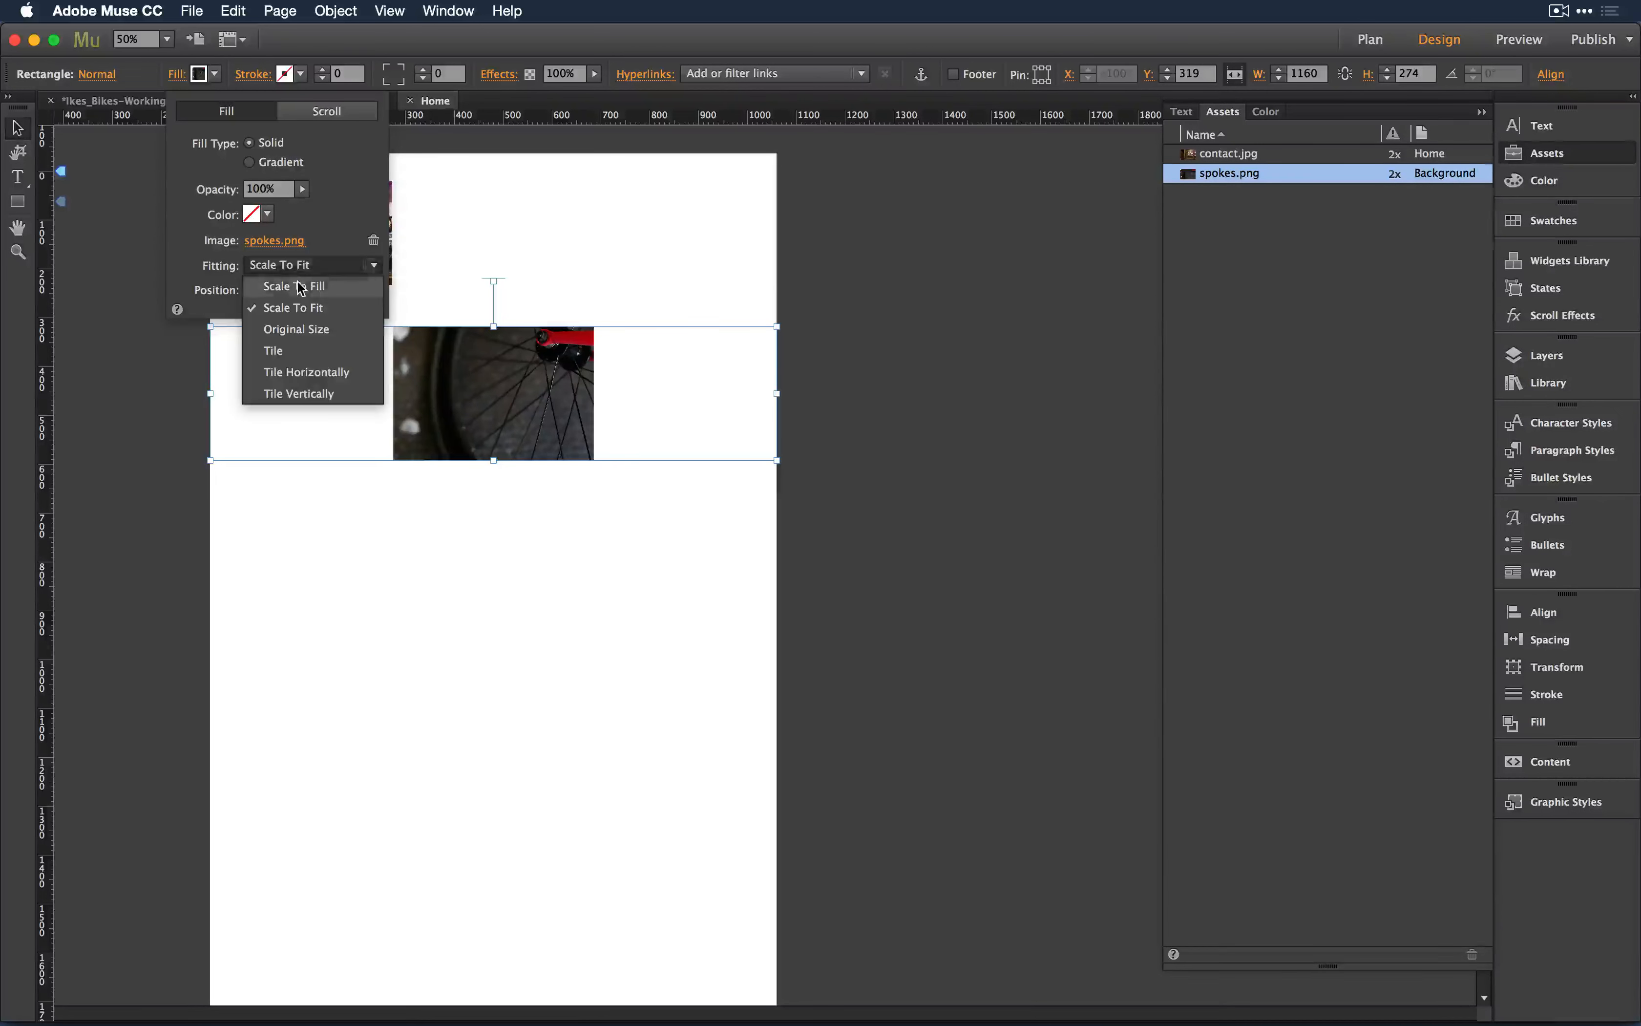
pyautogui.click(298, 279)
# Step: Stretch the full-width rectangle's lower edge downward to make it about two and a half times as tall
pyautogui.moveTo(492, 458); pyautogui.dragTo(493, 537)
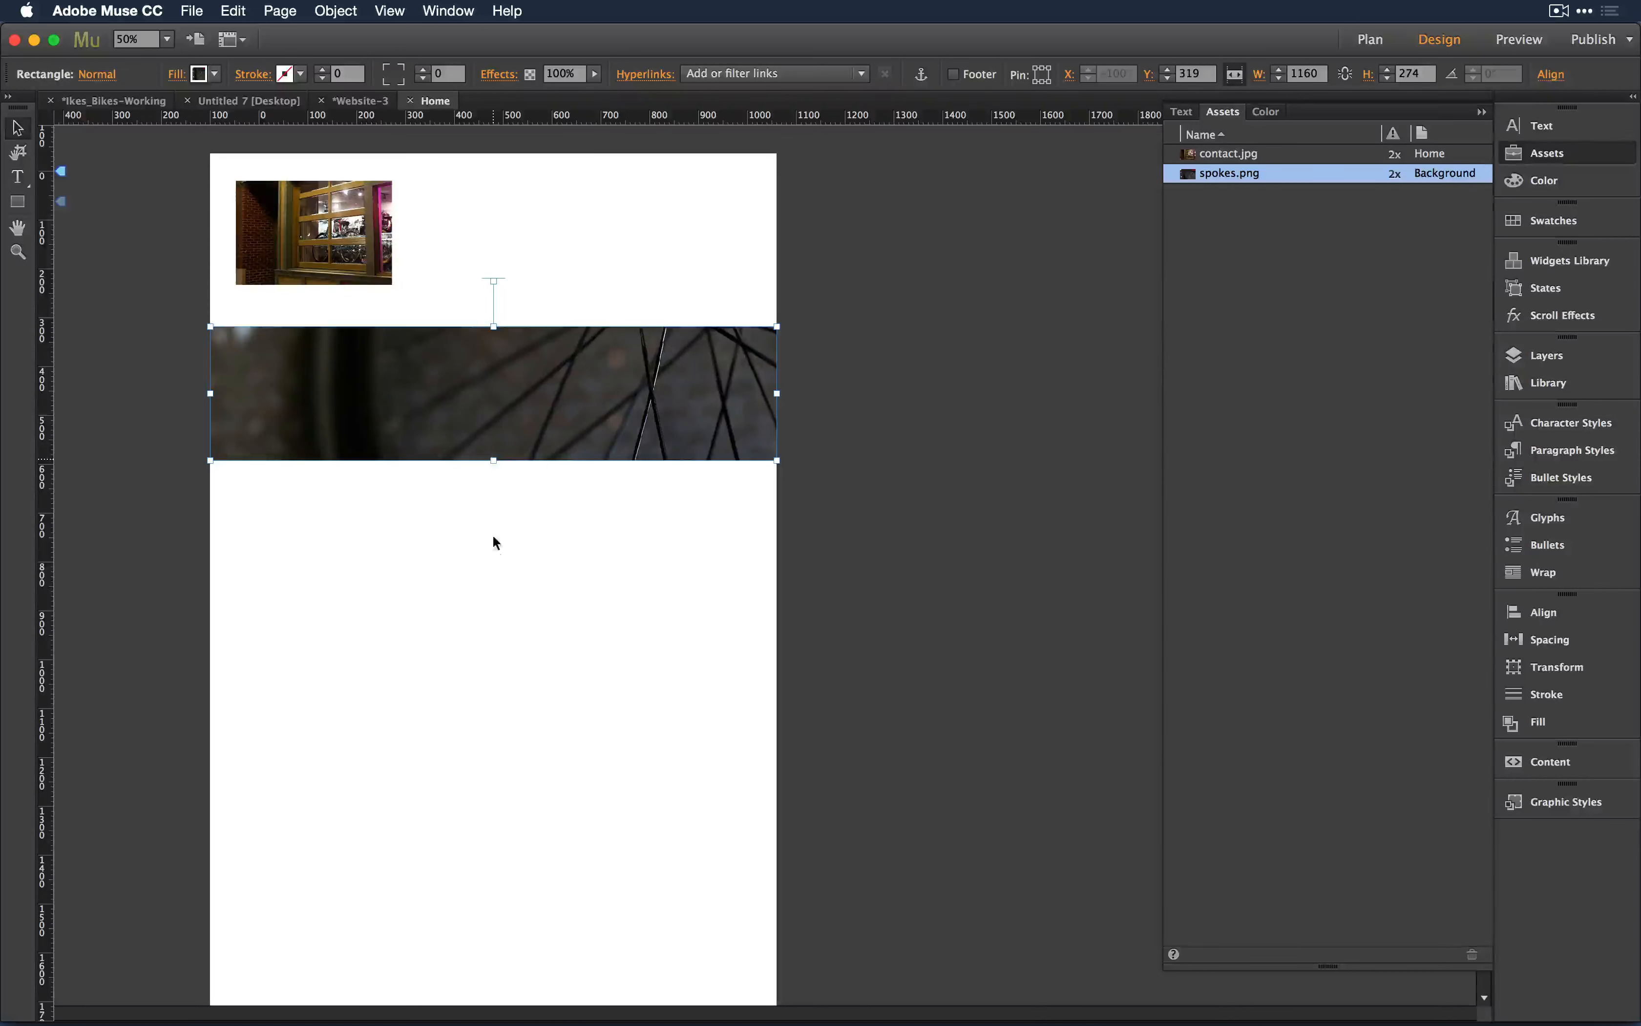
pyautogui.click(487, 567)
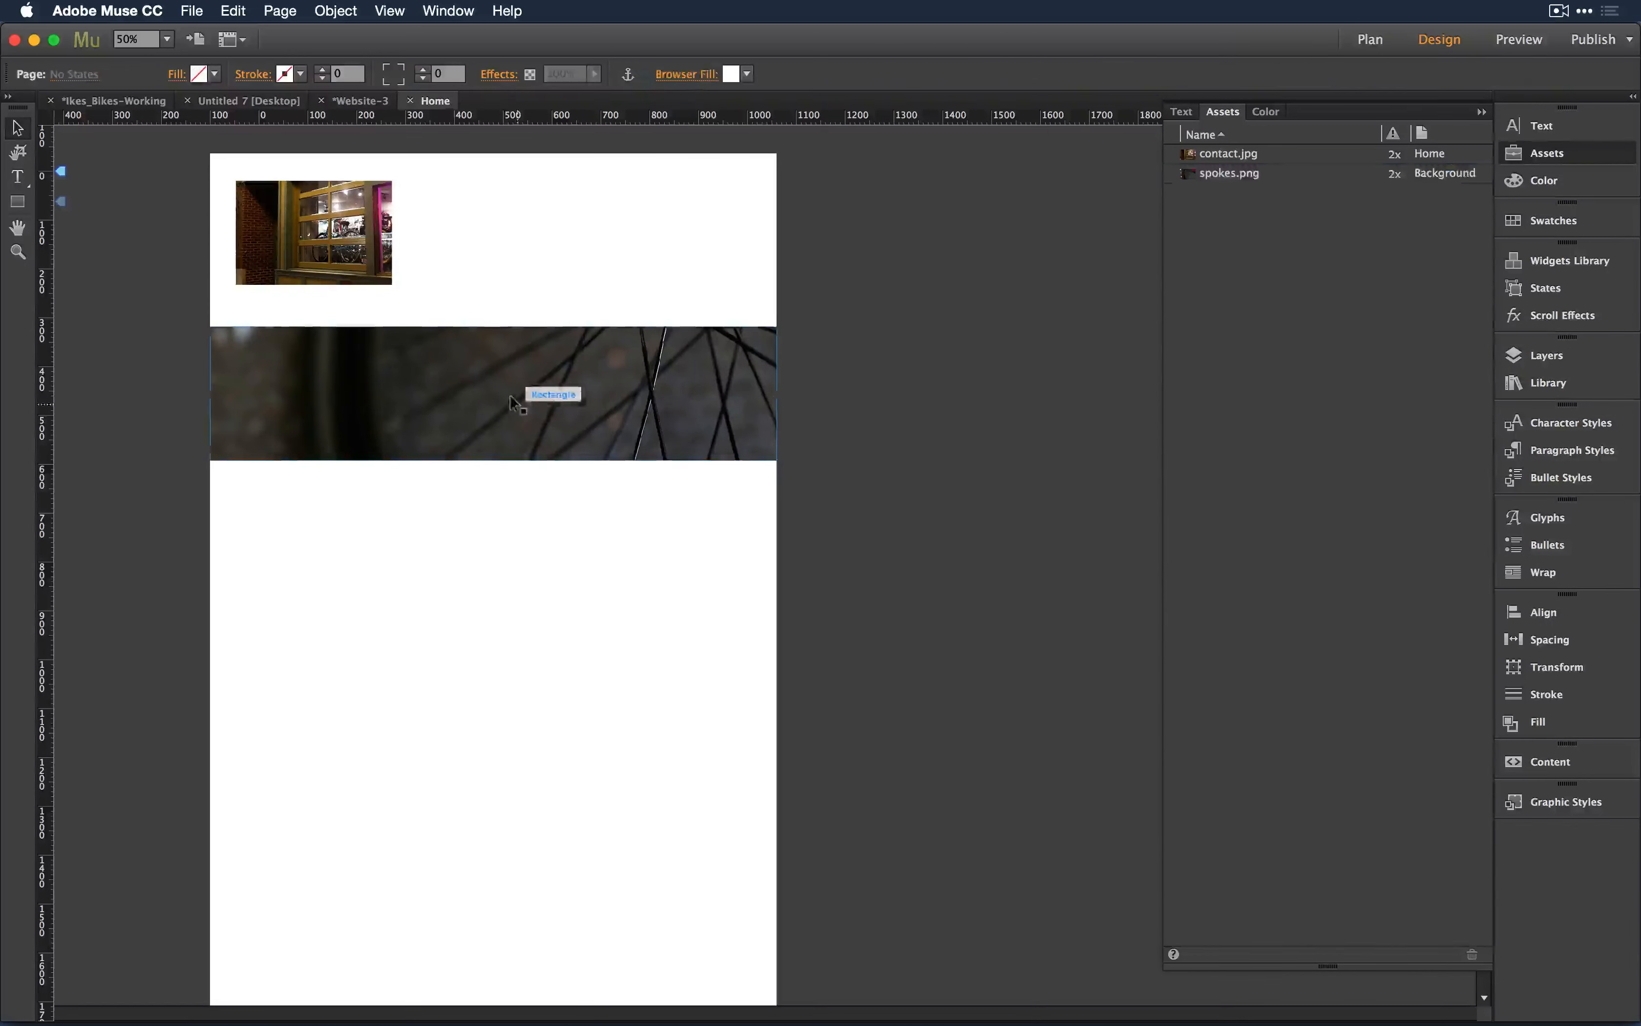
pyautogui.click(500, 442)
pyautogui.moveTo(493, 460); pyautogui.dragTo(477, 676)
pyautogui.click(468, 738)
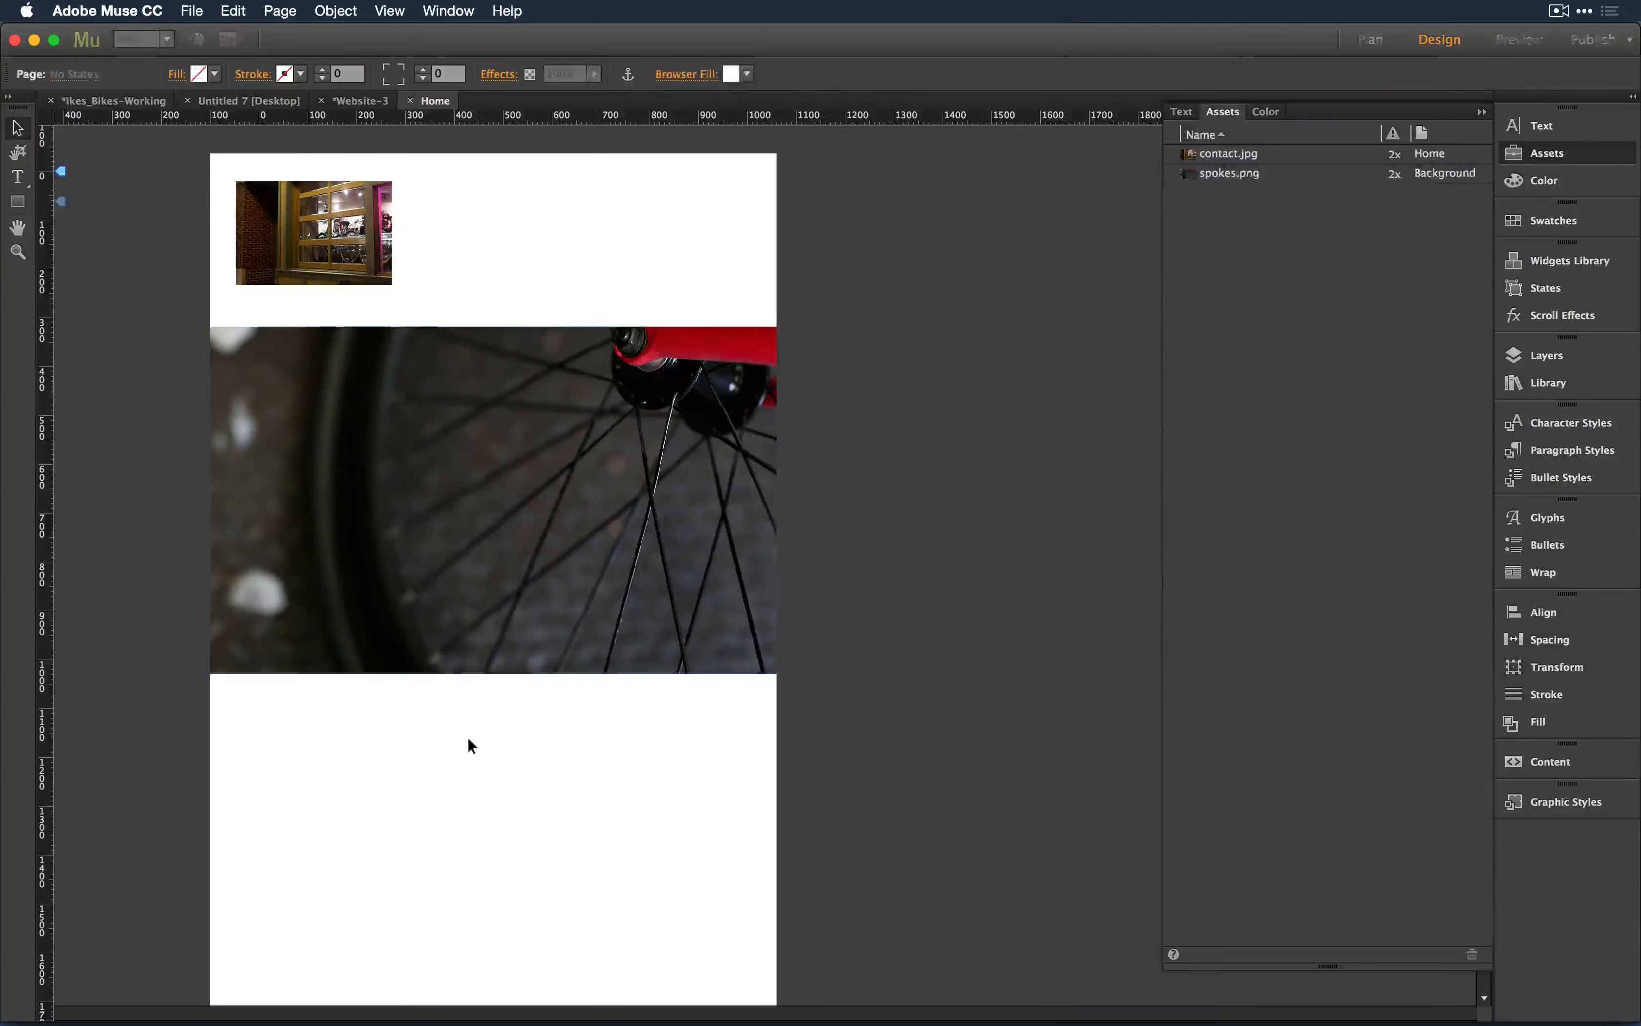
# Step: Preview the page with the taller rectangle in Chrome and examine how the fill moves while scrolling
pyautogui.press('super+shift+e')
pyautogui.scroll(-10, 530, 626)
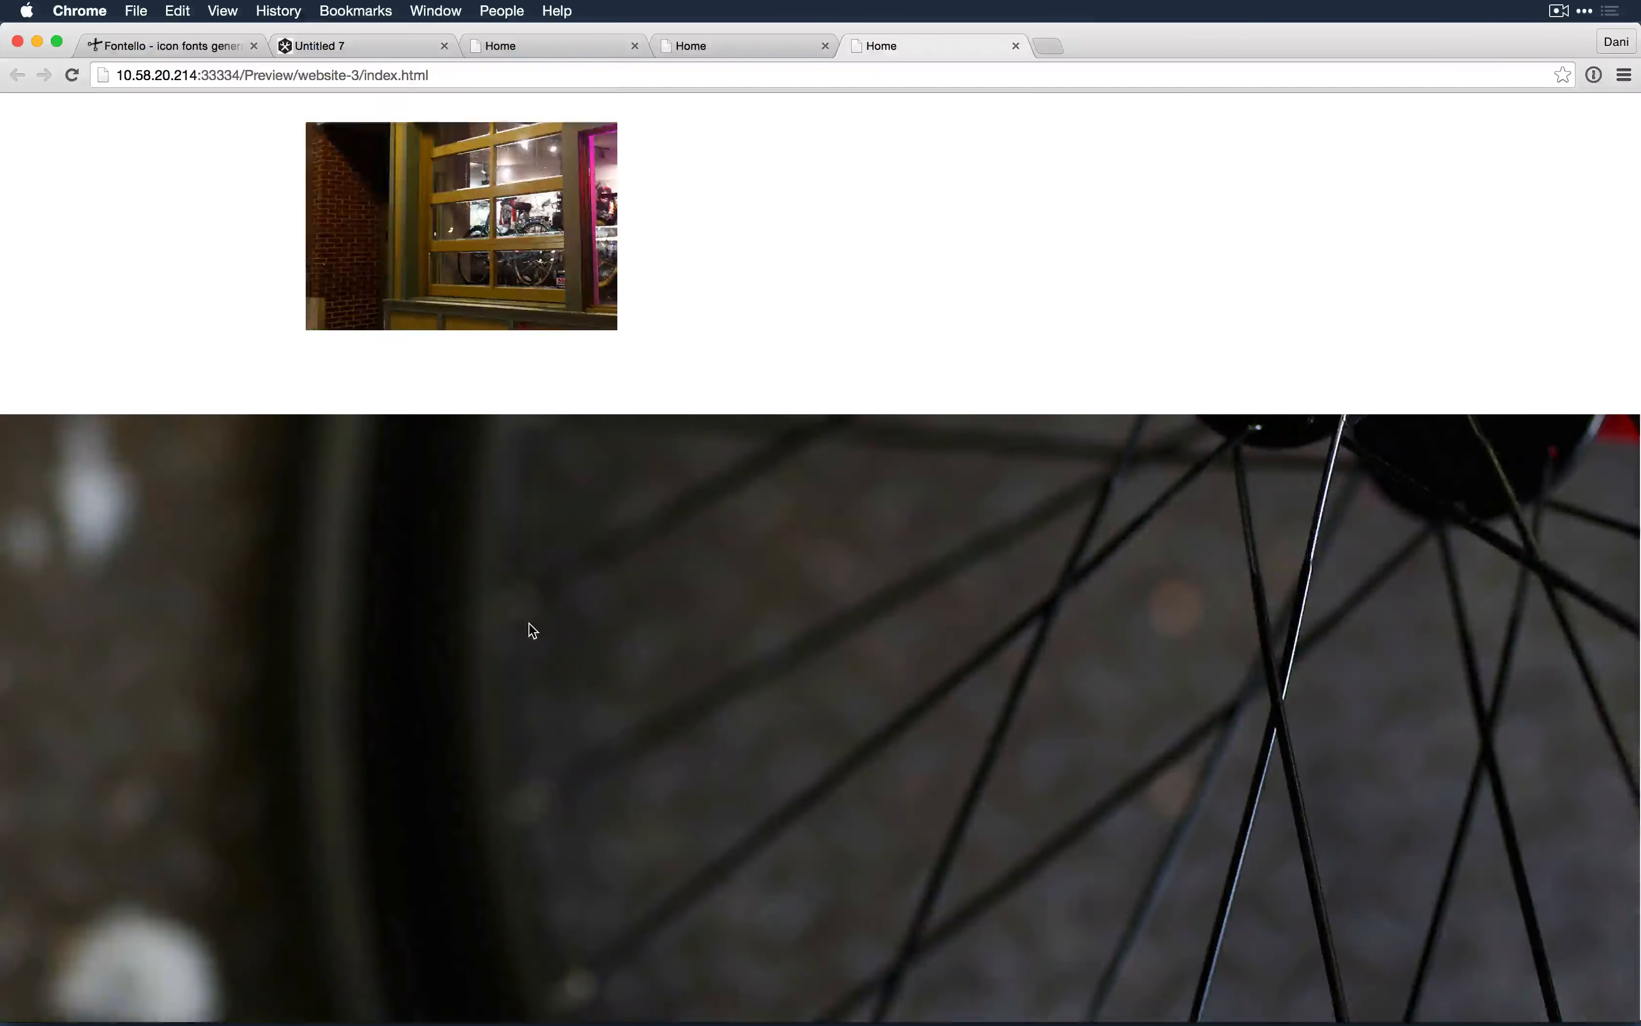
pyautogui.scroll(8, 530, 630)
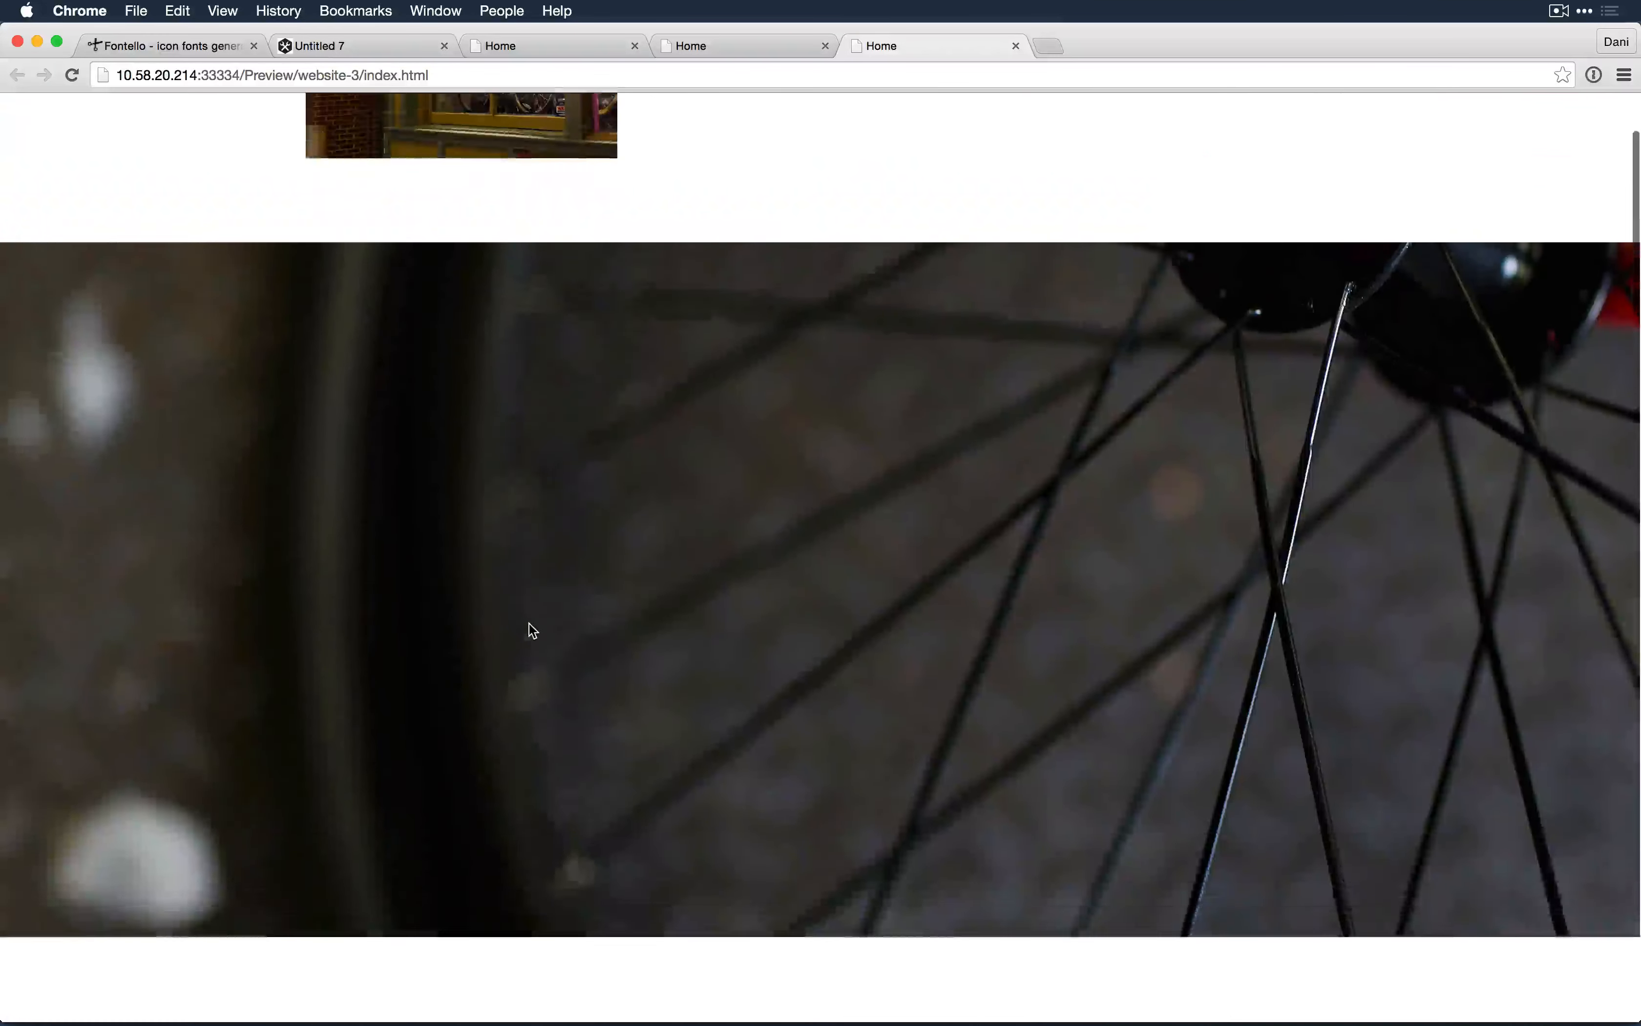
pyautogui.scroll(-10, 532, 631)
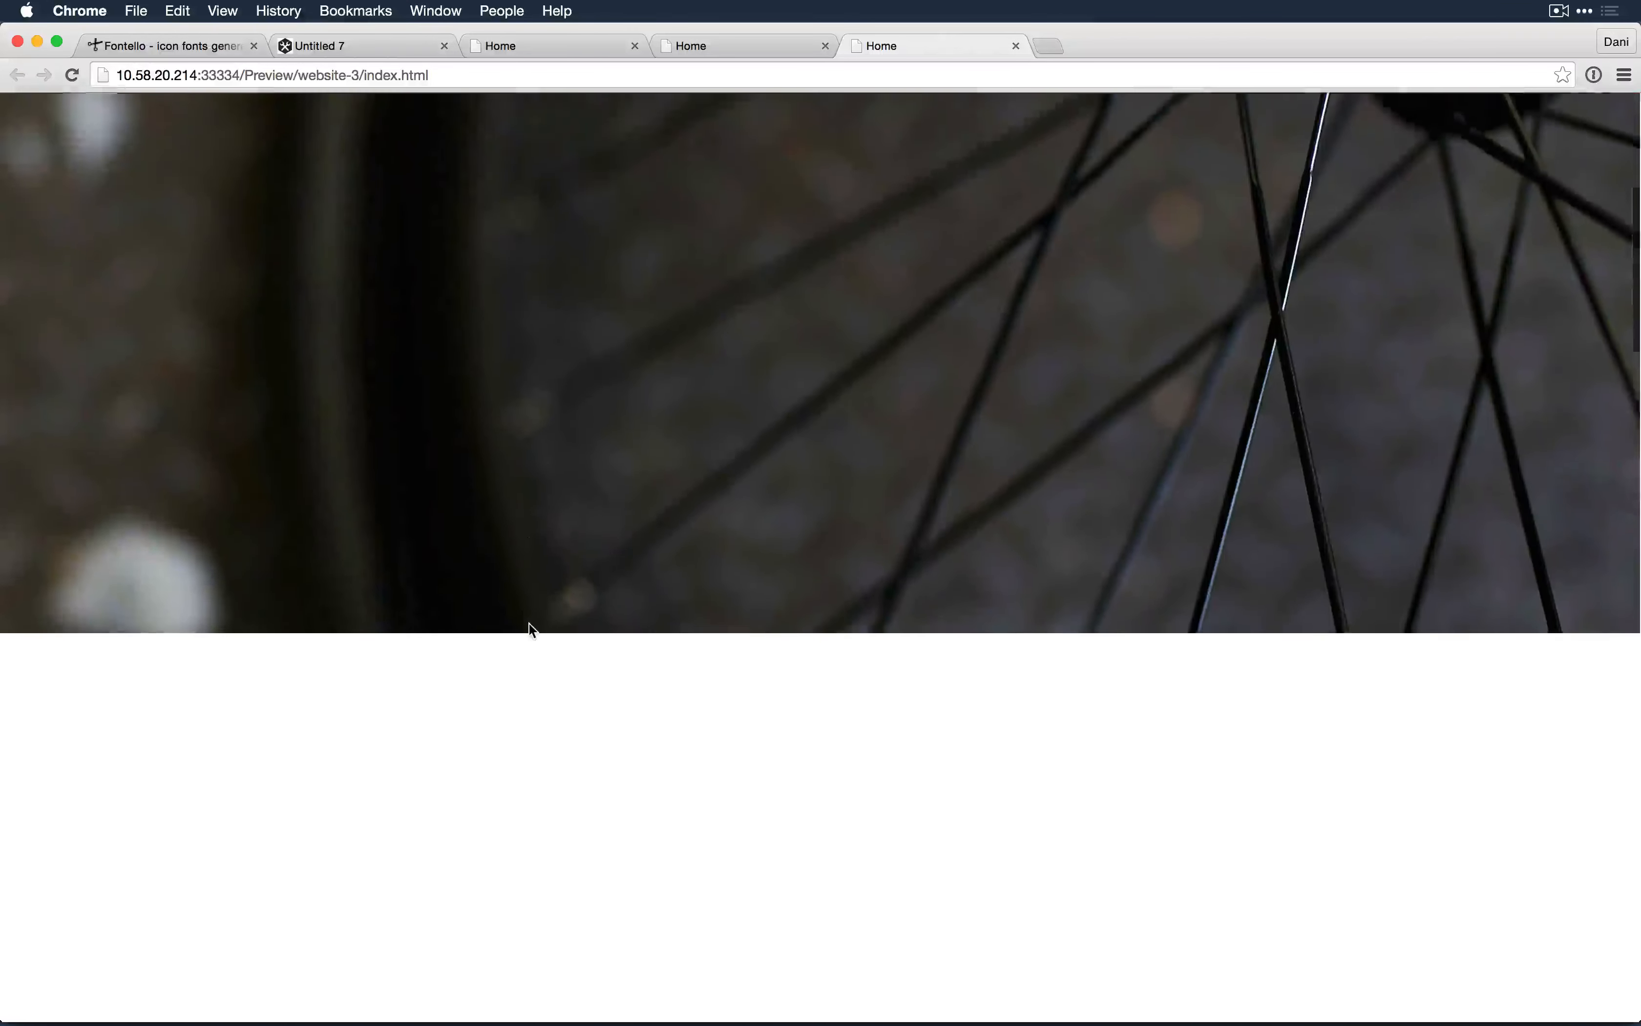
# Step: Examine the tall rectangle's fill motion over the rest of the previewed page and return to Adobe Muse
pyautogui.scroll(-6, 531, 630)
pyautogui.scroll(15, 531, 630)
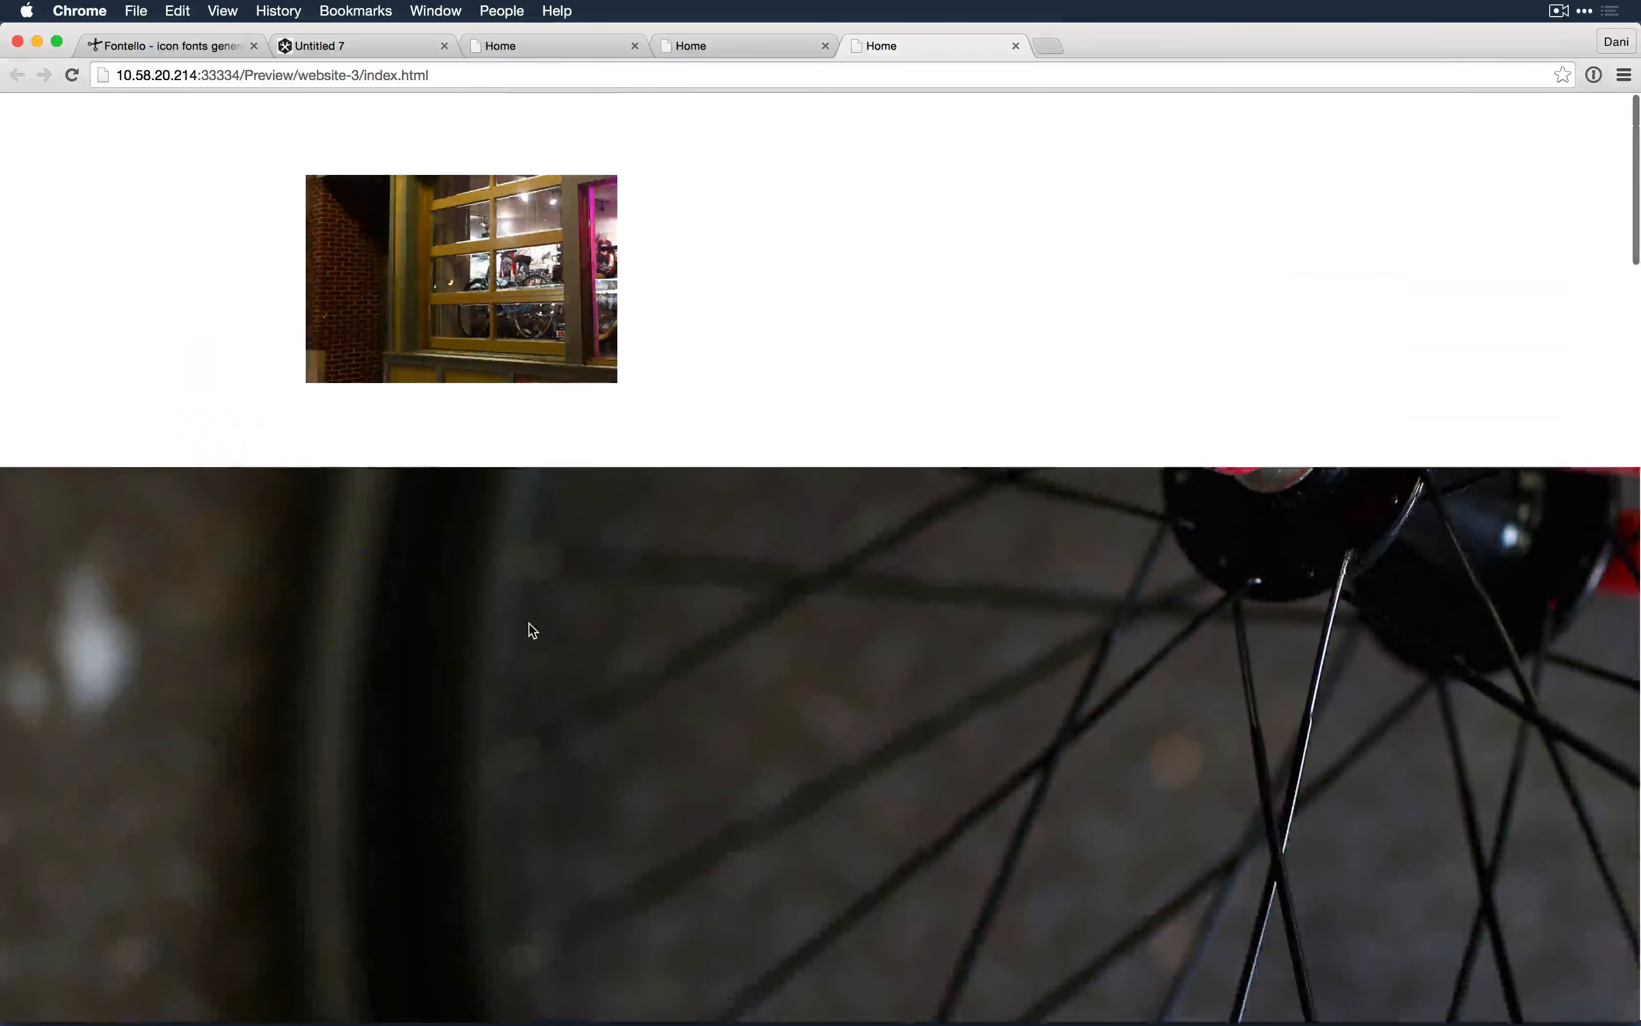
pyautogui.press('super+Tab')
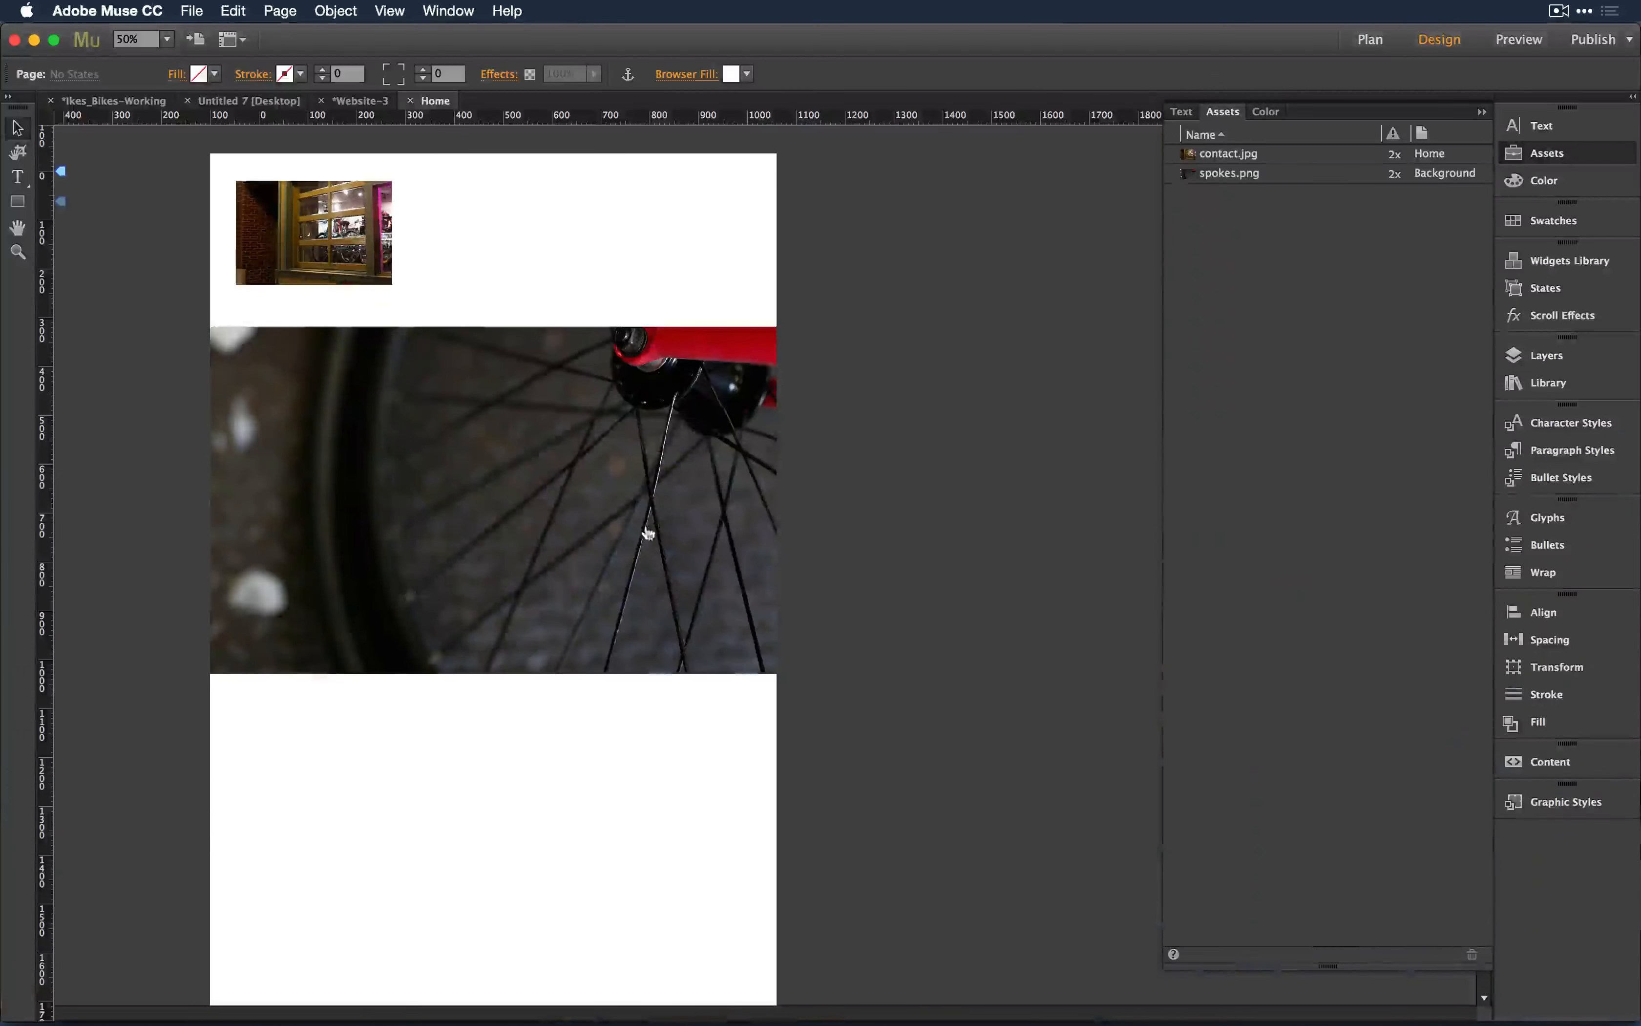
# Step: Preview the page in Chrome again and shrink the browser window to examine how the full-width fill rescales
pyautogui.click(424, 387)
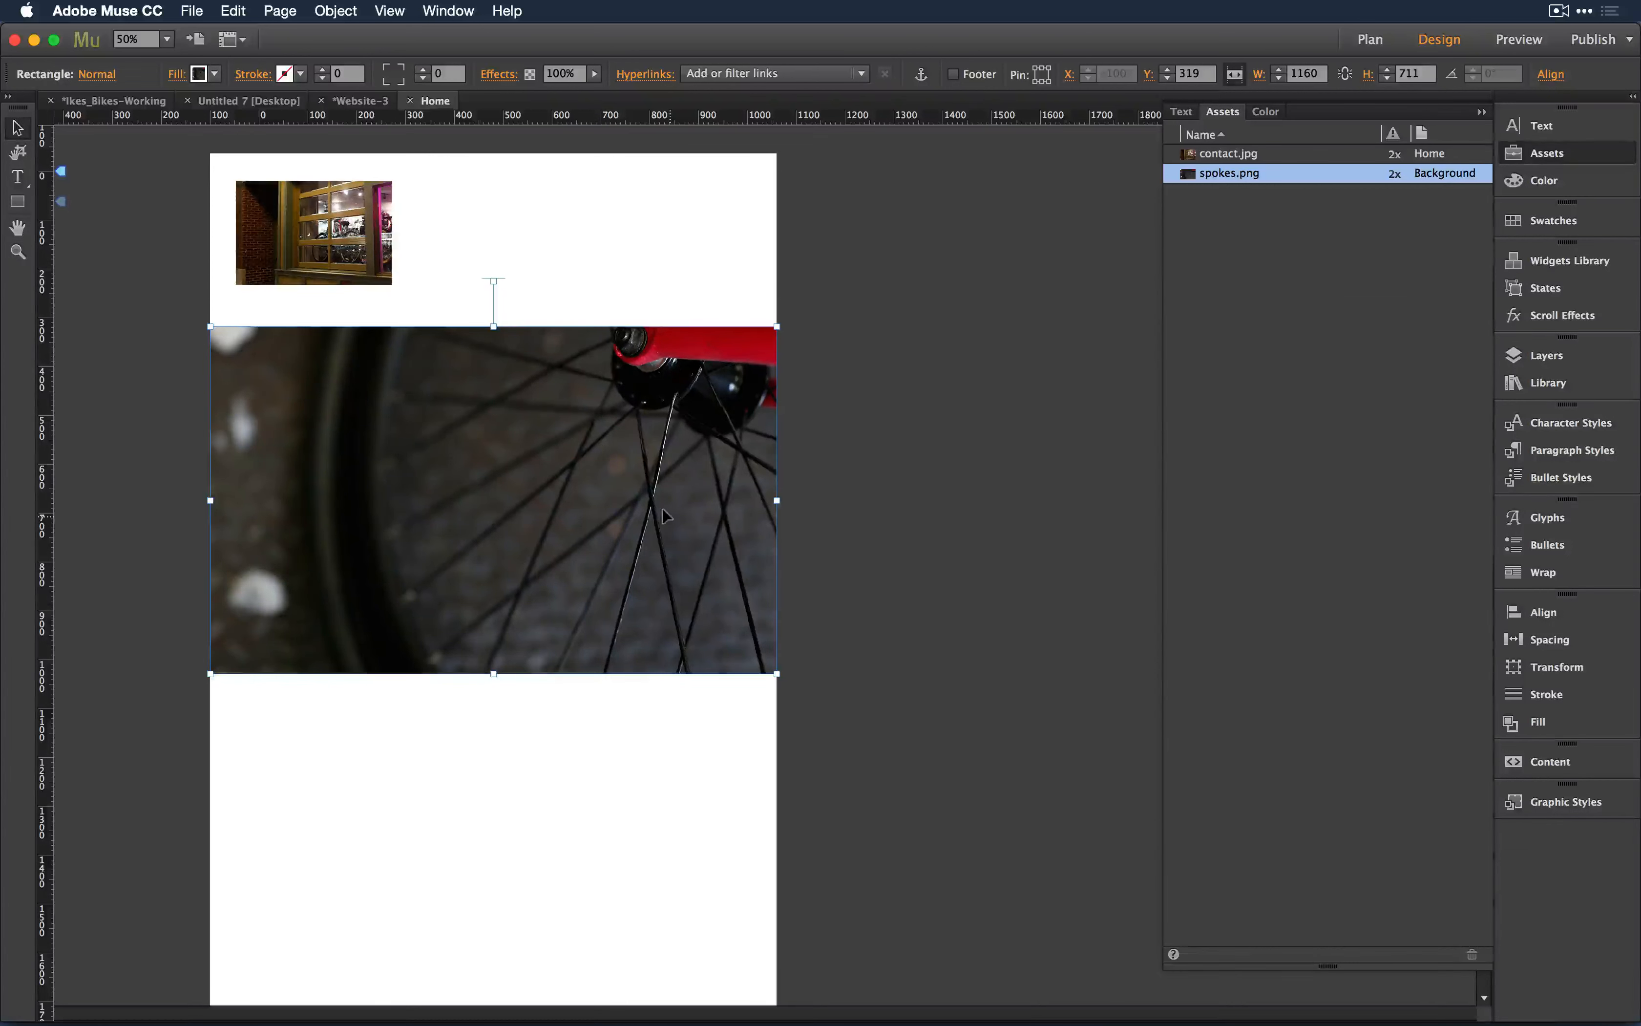
pyautogui.press('super+shift+e')
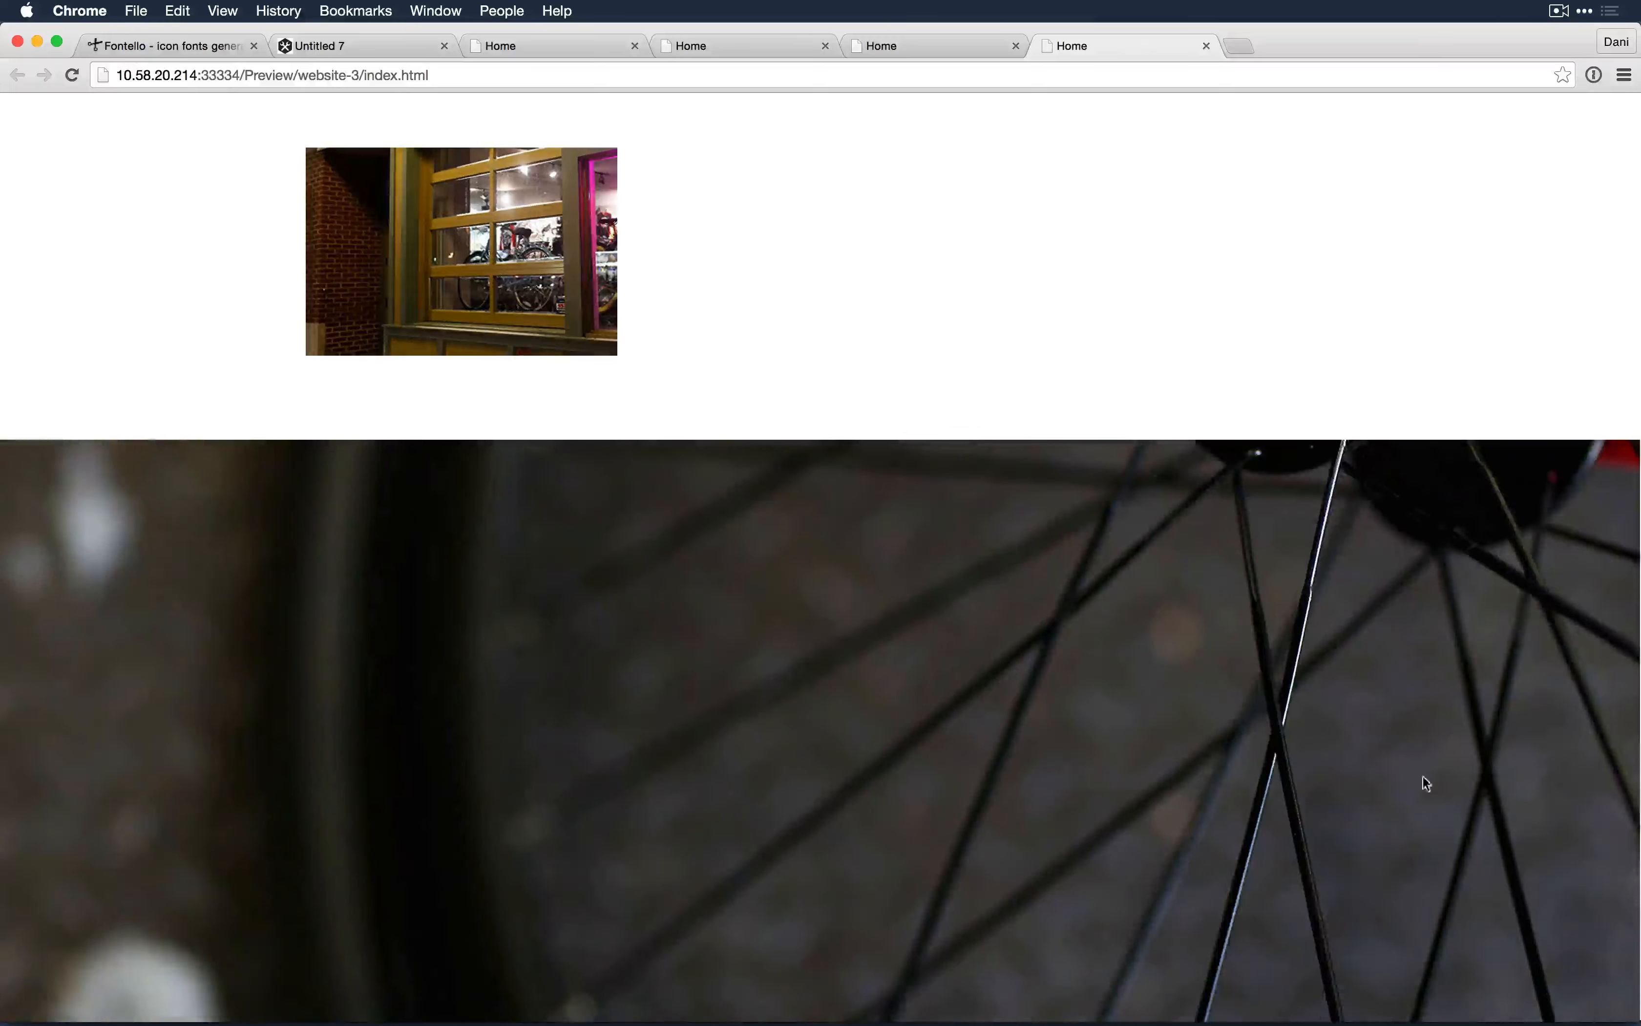
pyautogui.moveTo(1633, 1015); pyautogui.dragTo(1449, 892)
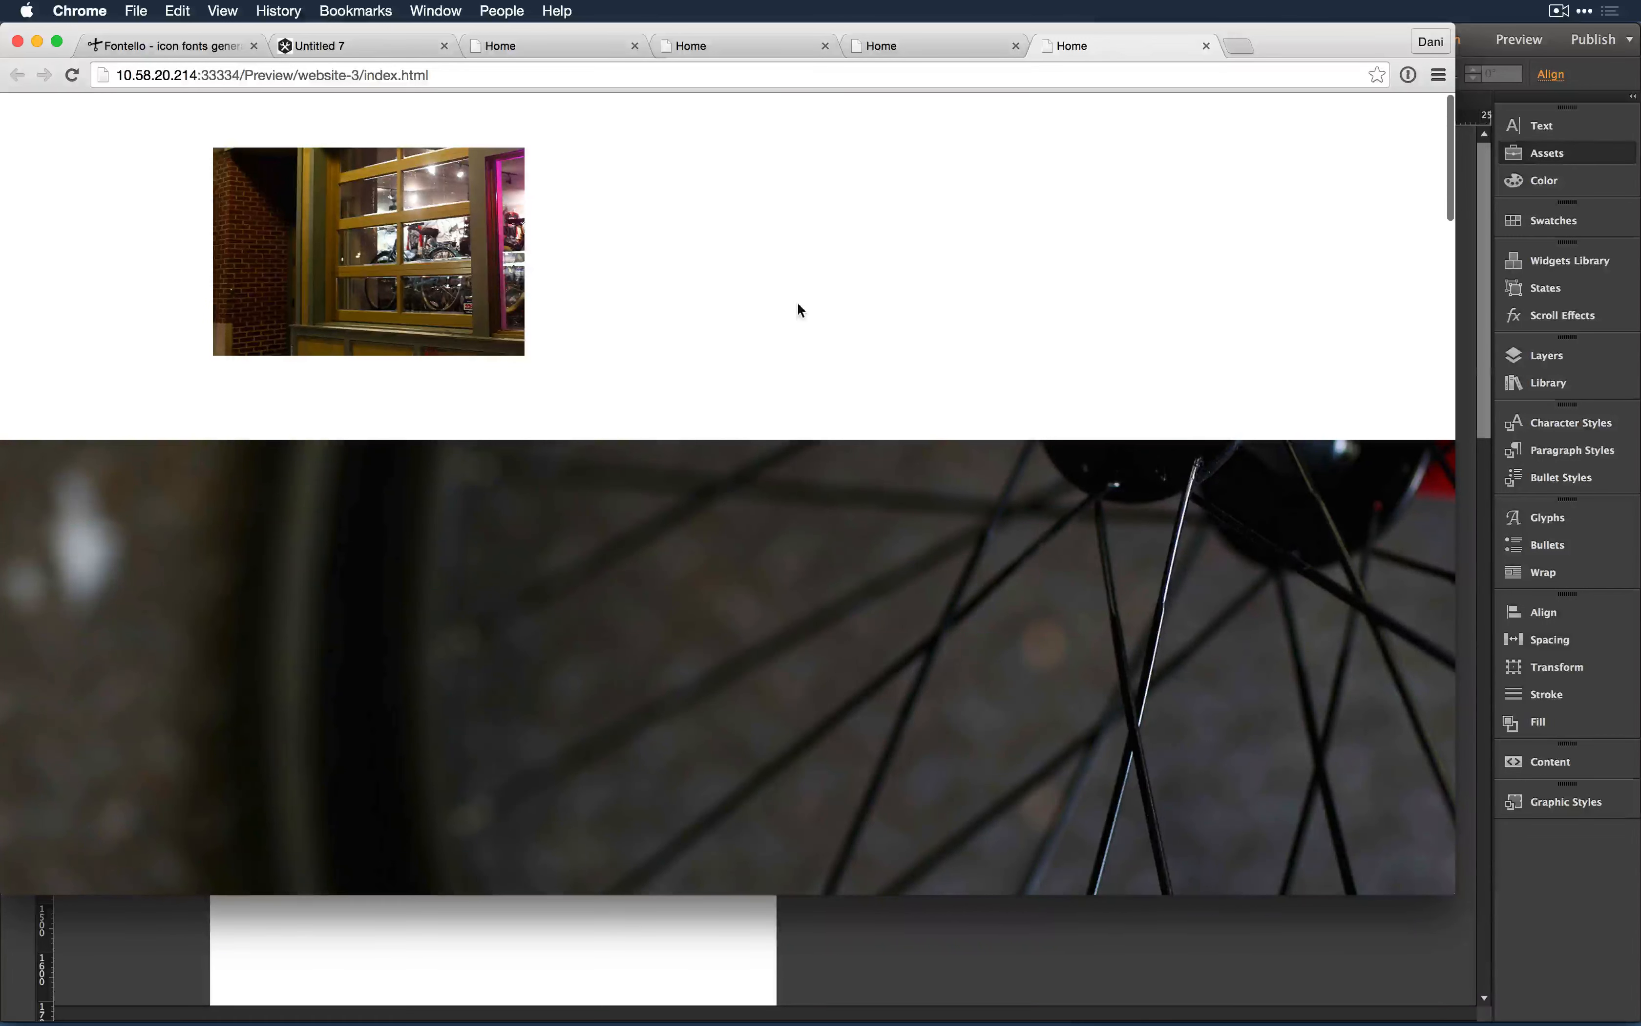
# Step: Return to Adobe Muse, preview the page in Chrome once more and view its page source
pyautogui.press('super+Tab')
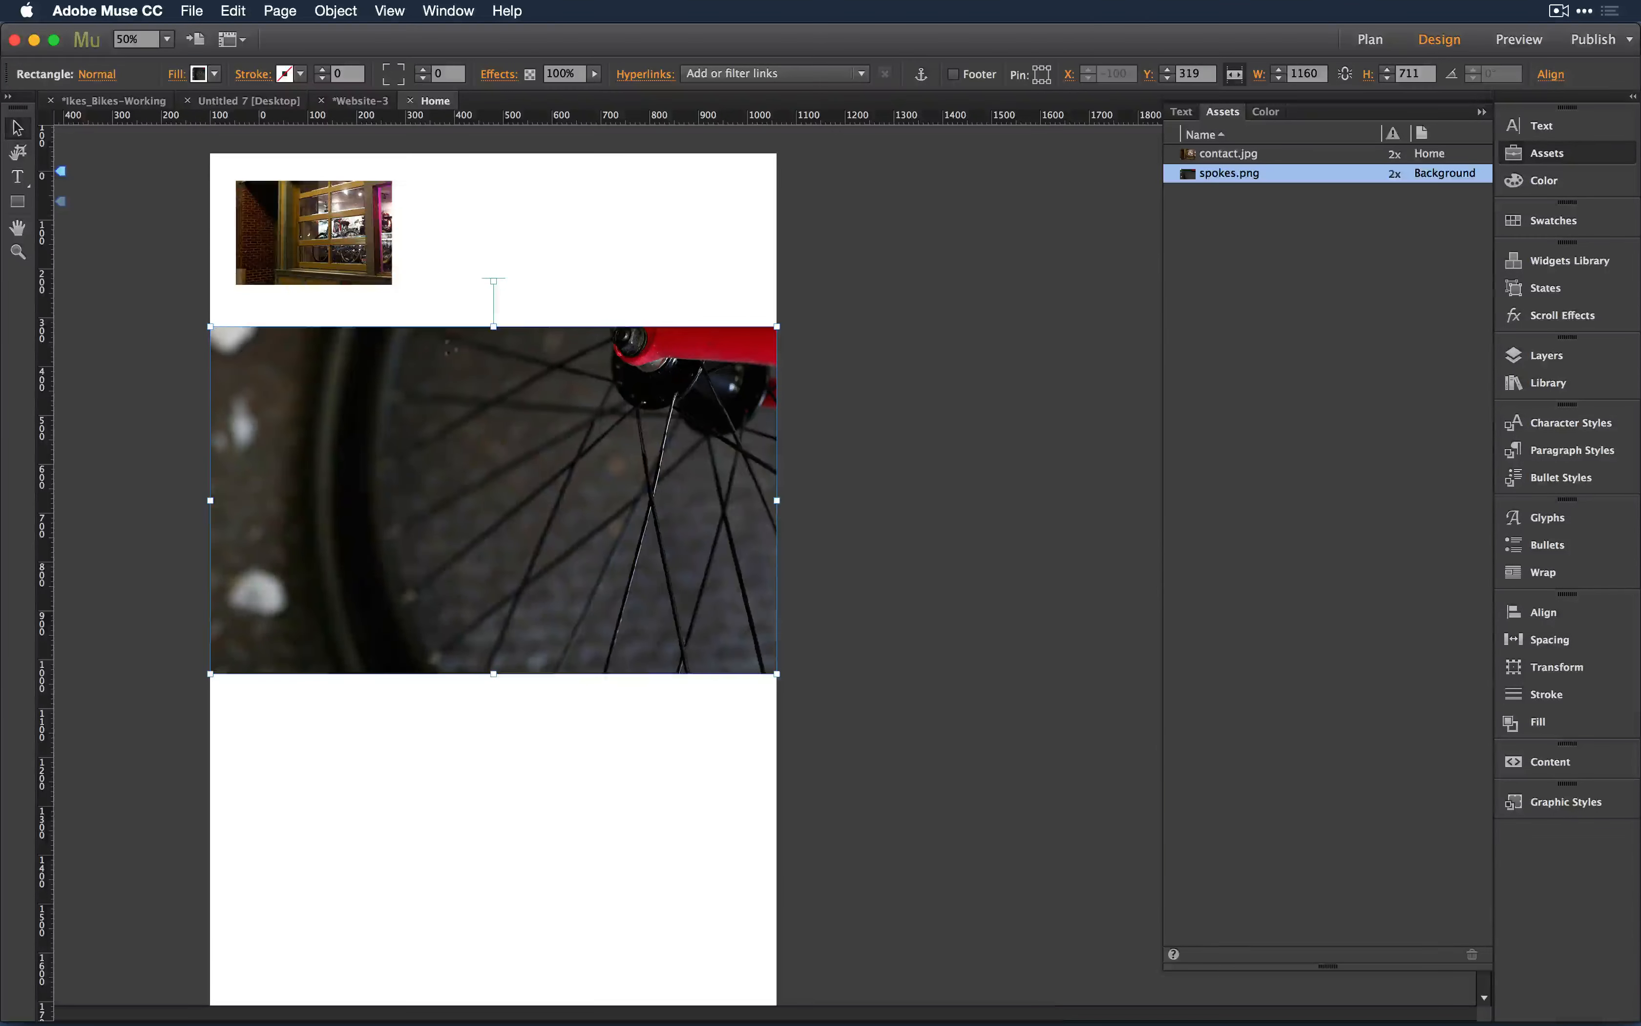
pyautogui.press('super+Tab')
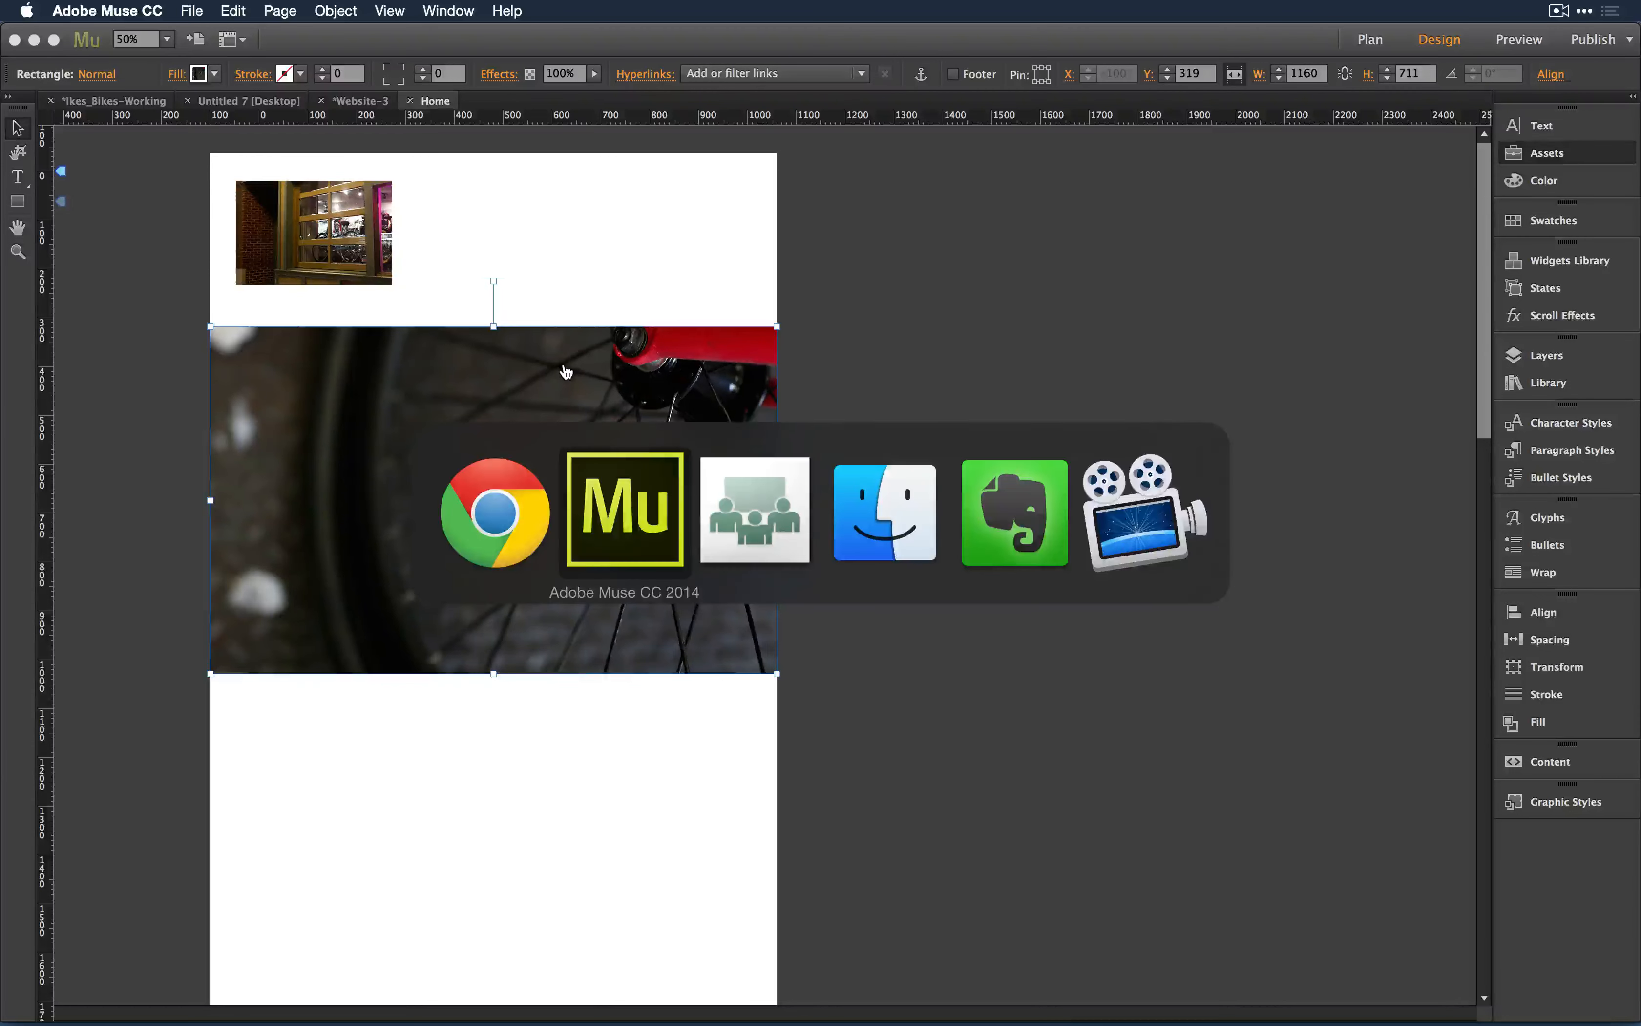
pyautogui.click(476, 803)
pyautogui.press('super+Tab')
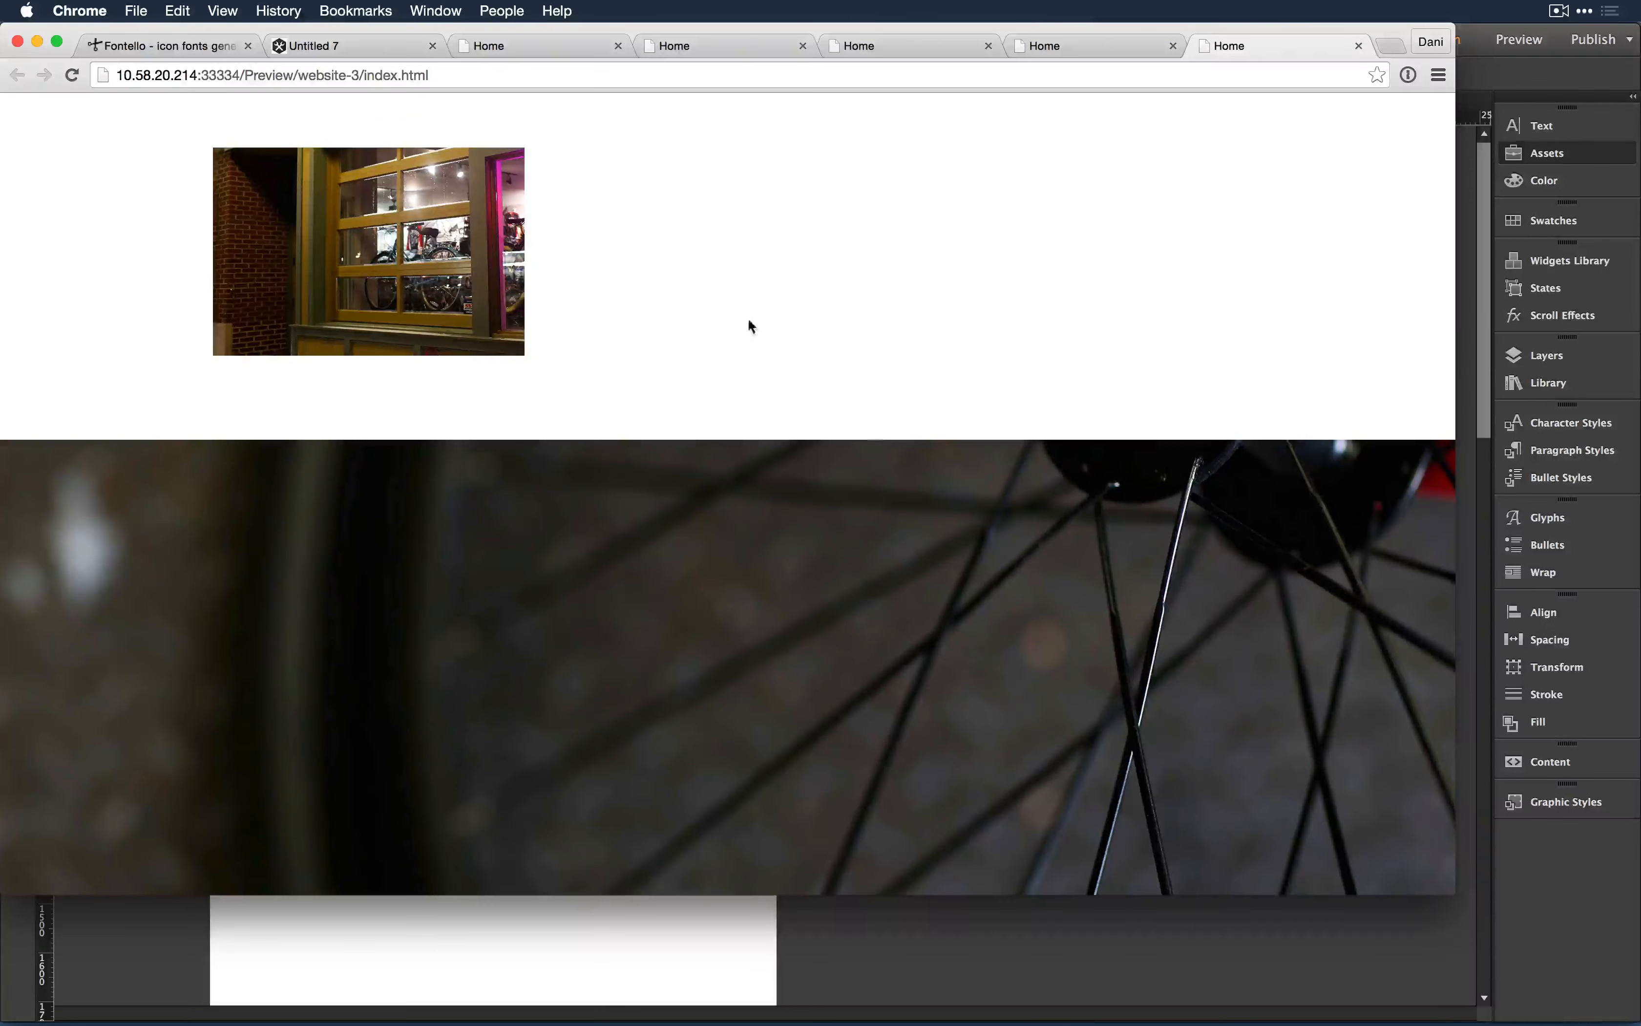
pyautogui.rightClick(740, 298)
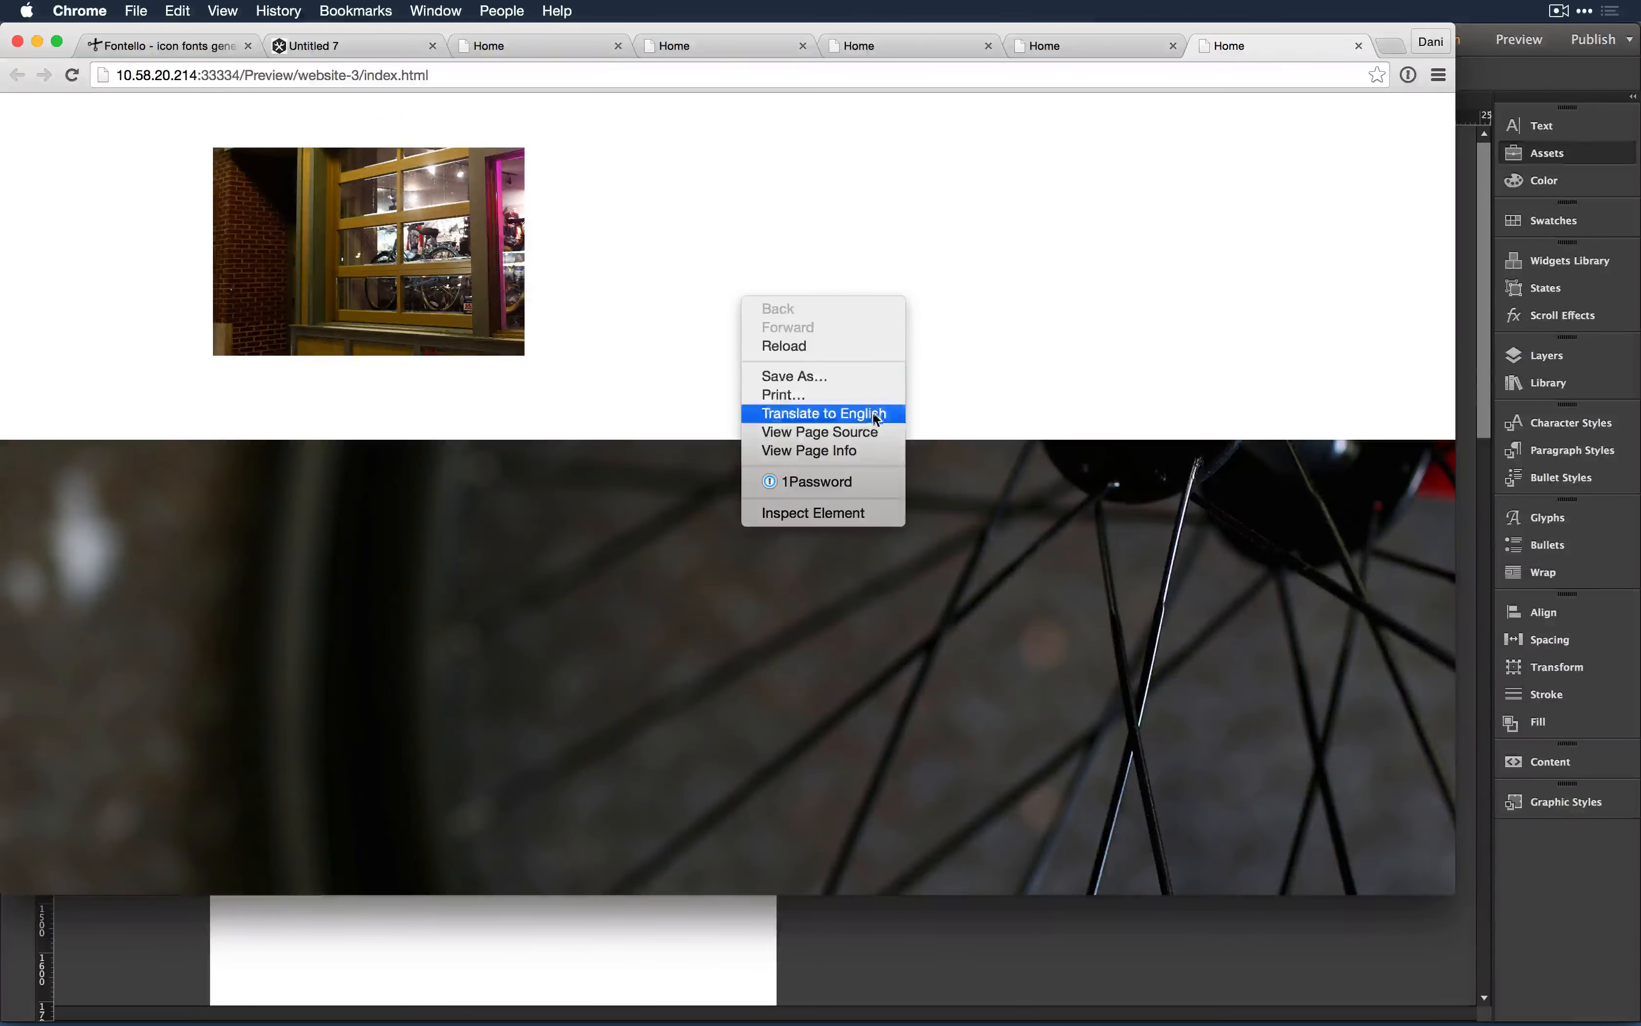
pyautogui.click(868, 431)
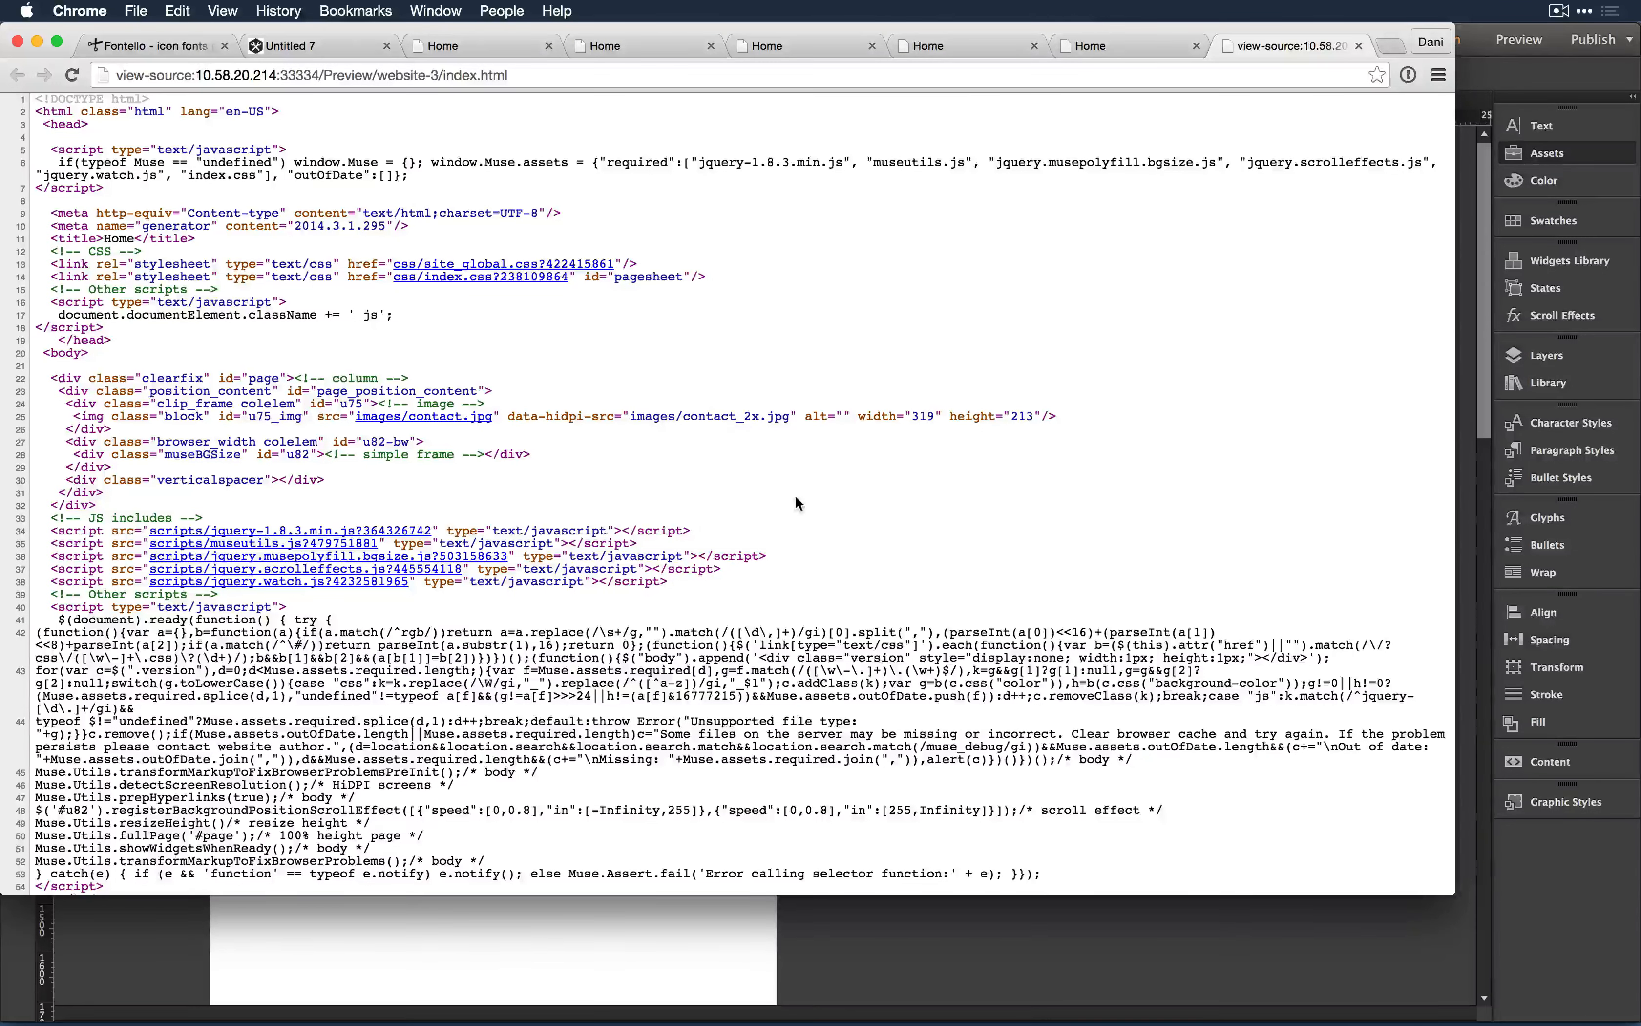
# Step: Examine the standard contact.jpg image and the images/contact_2x.jpg HiDPI reference in the page source
pyautogui.click(415, 421)
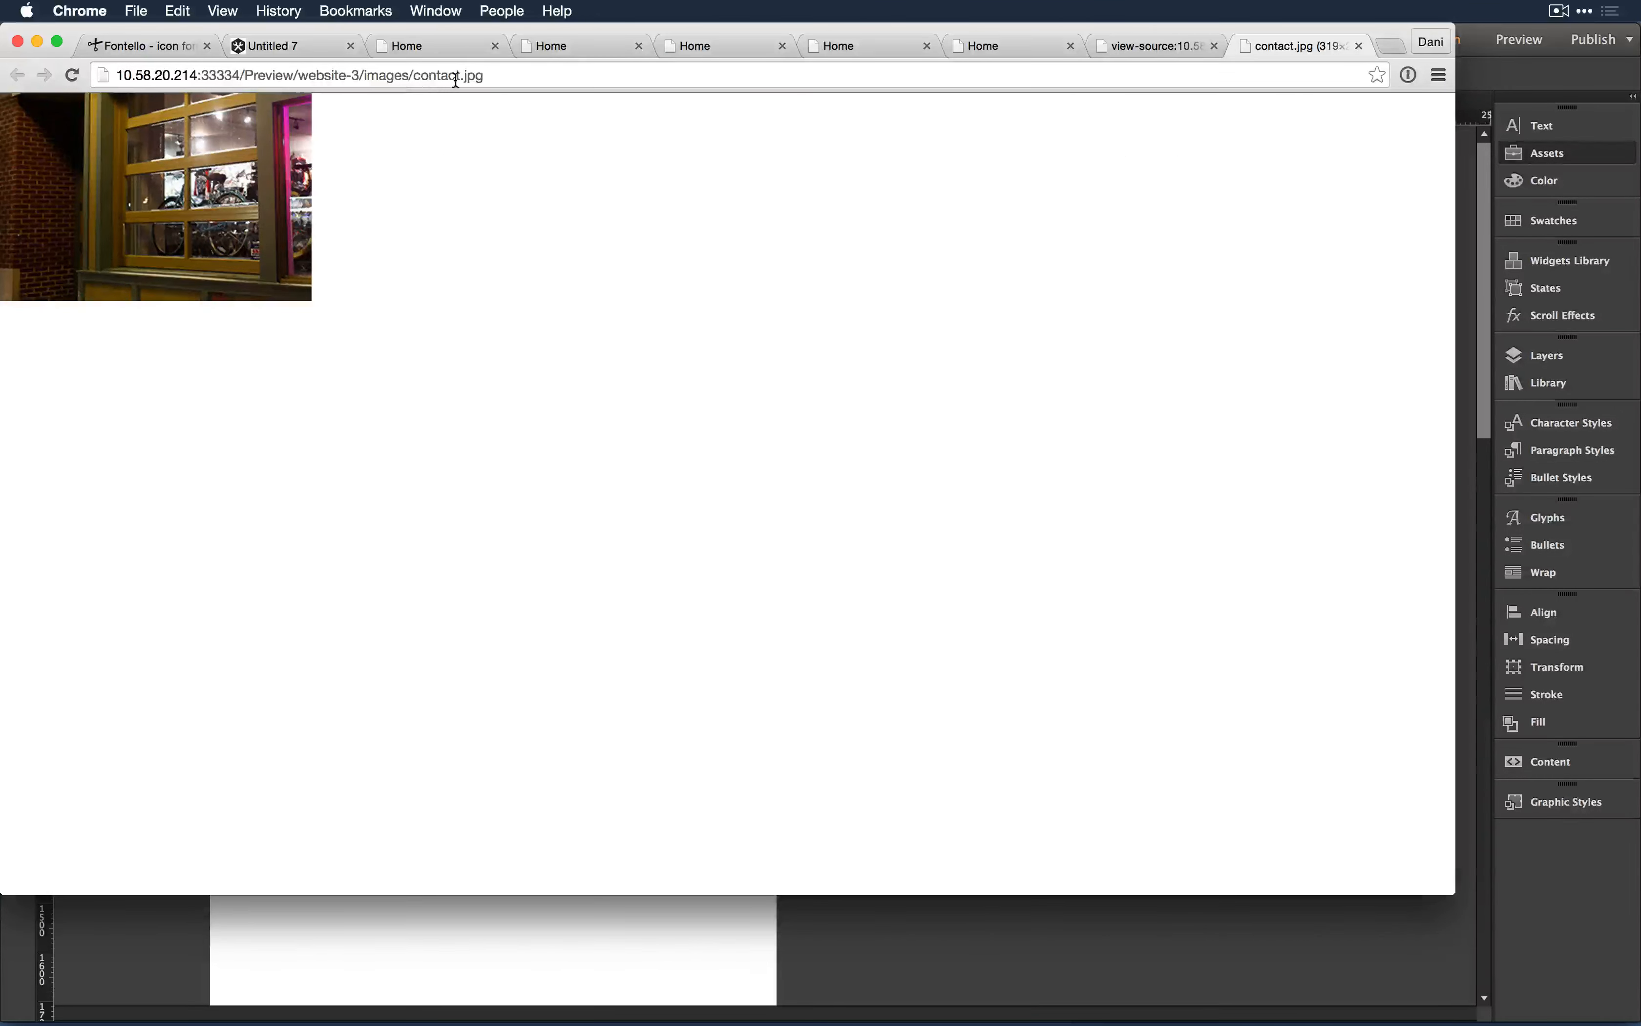
pyautogui.press('super+w')
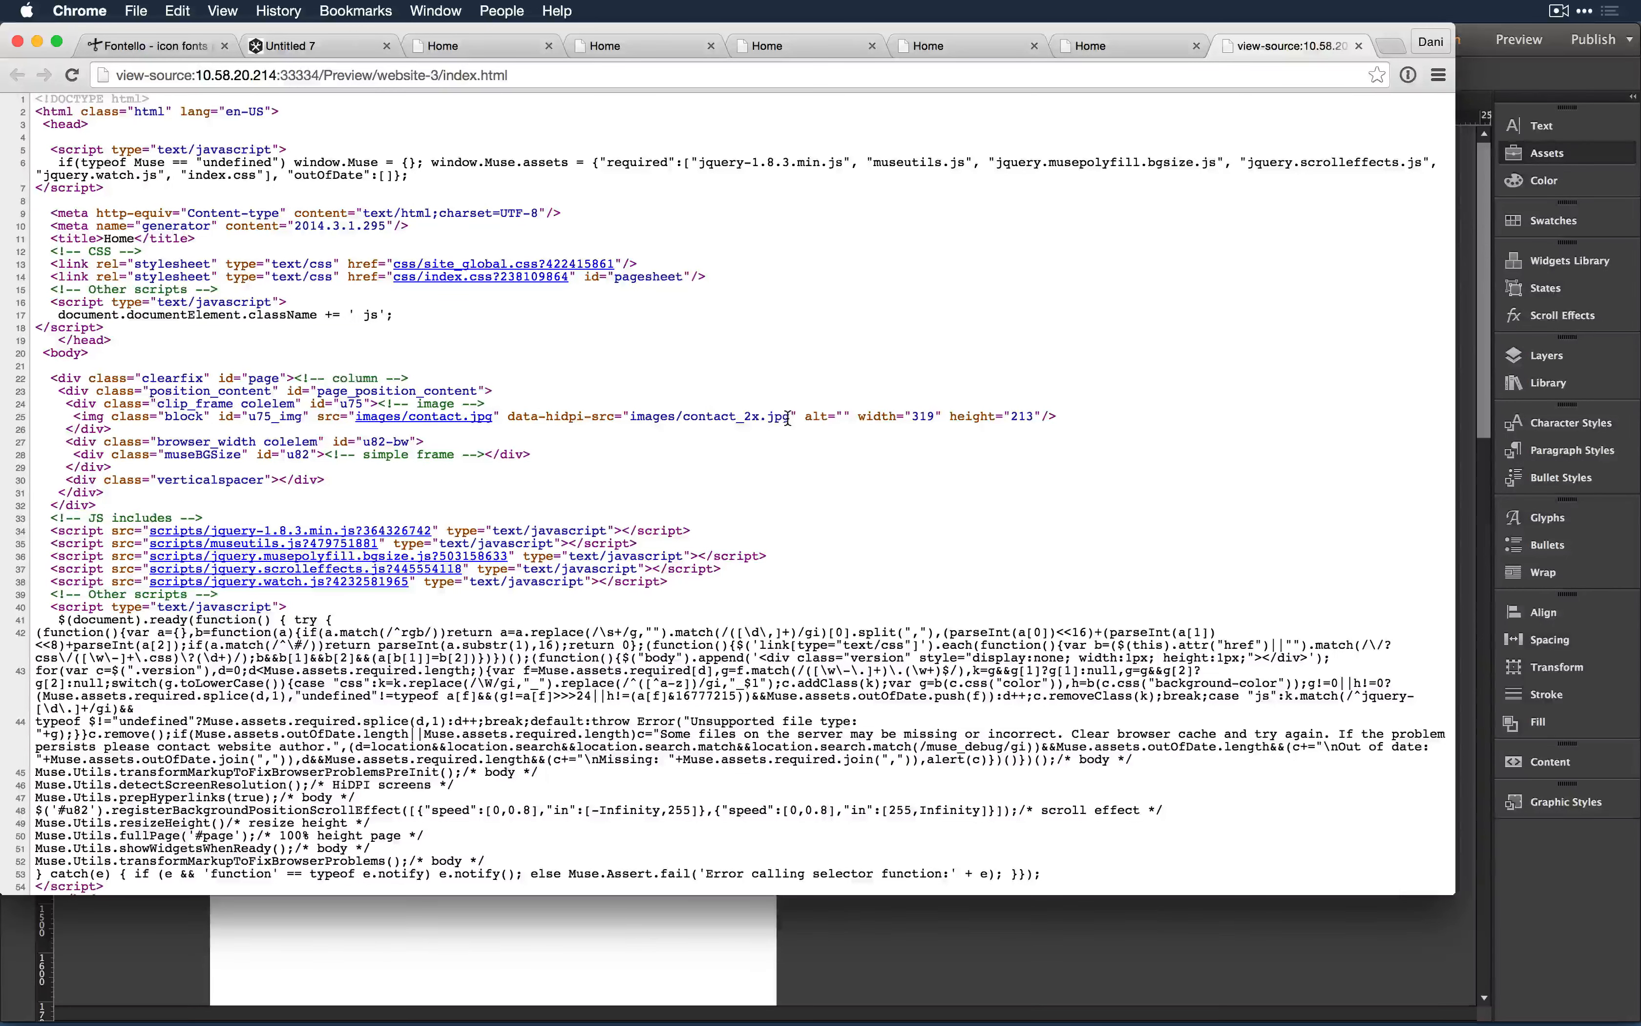
pyautogui.moveTo(789, 418); pyautogui.dragTo(631, 417)
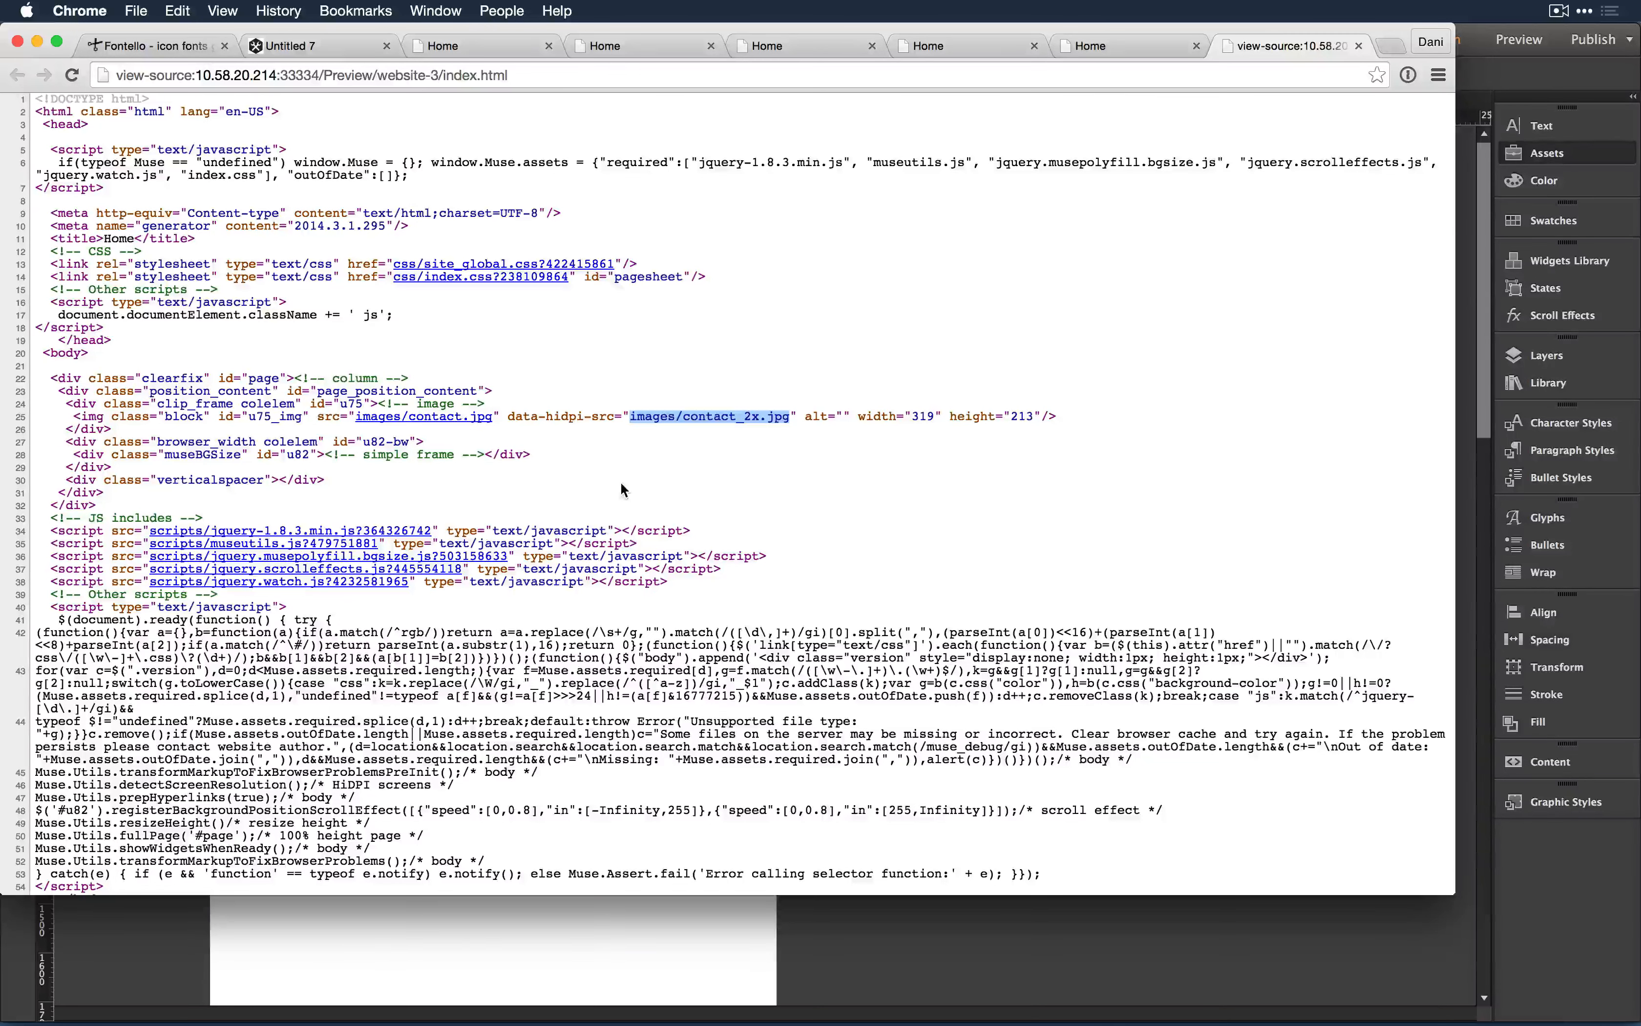
pyautogui.click(787, 424)
pyautogui.moveTo(789, 417); pyautogui.dragTo(632, 410)
pyautogui.scroll(-3, 872, 532)
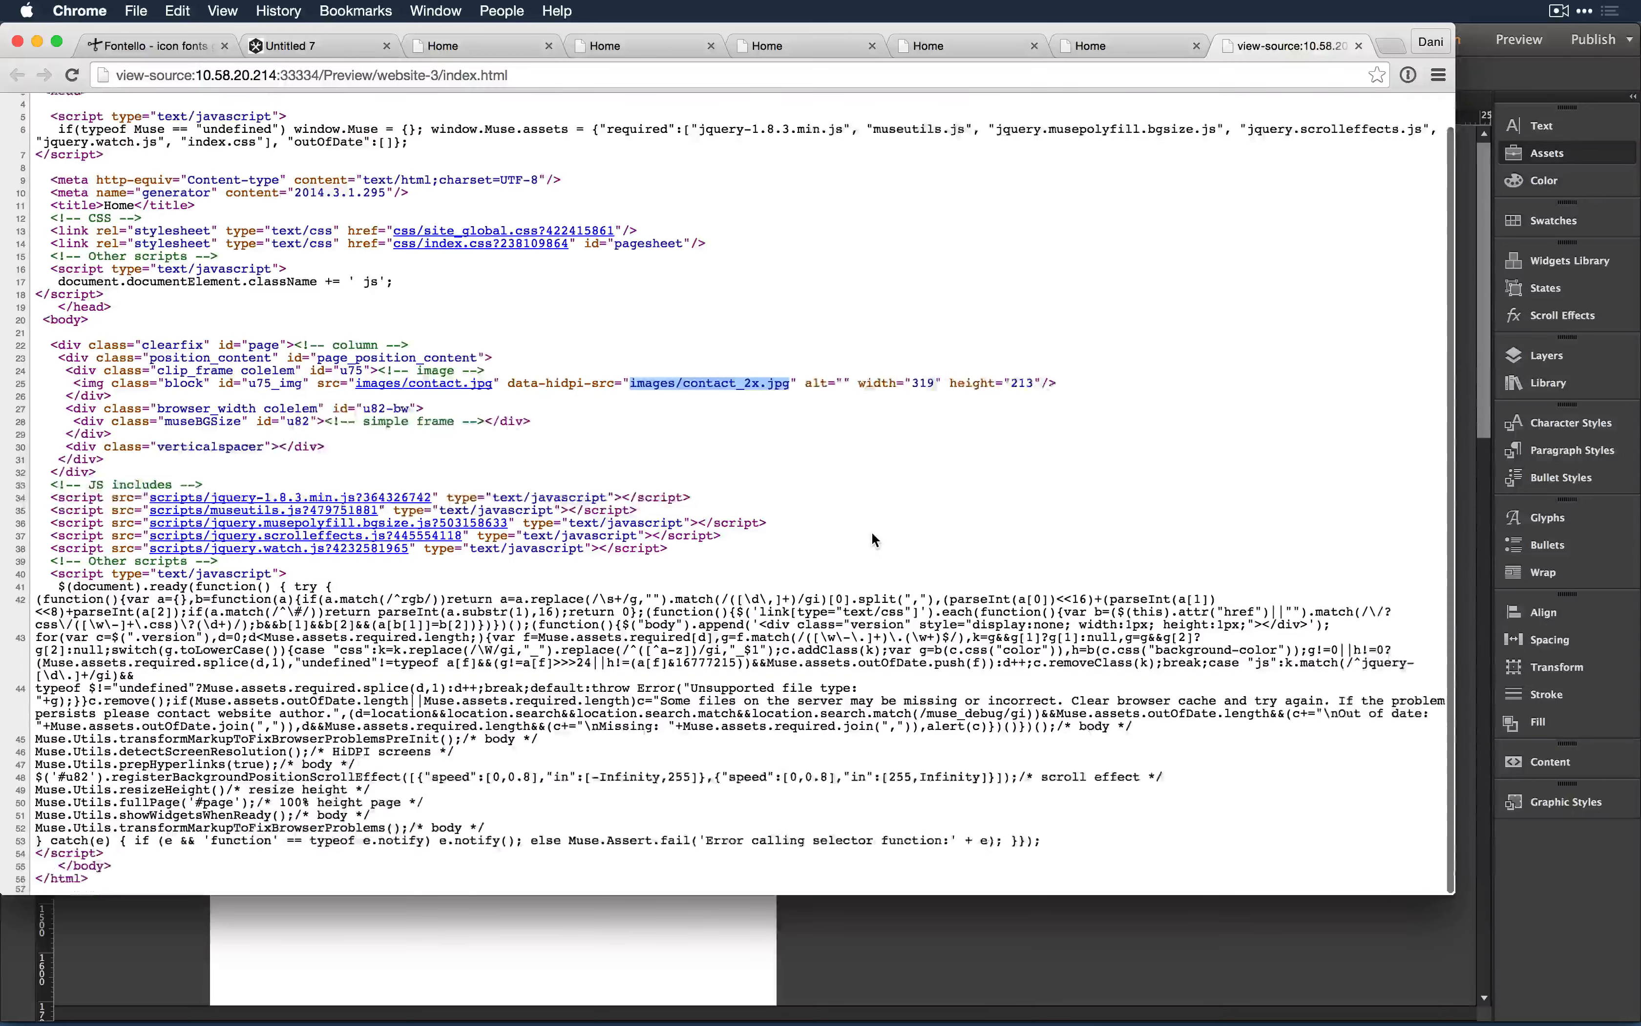
pyautogui.scroll(3, 872, 532)
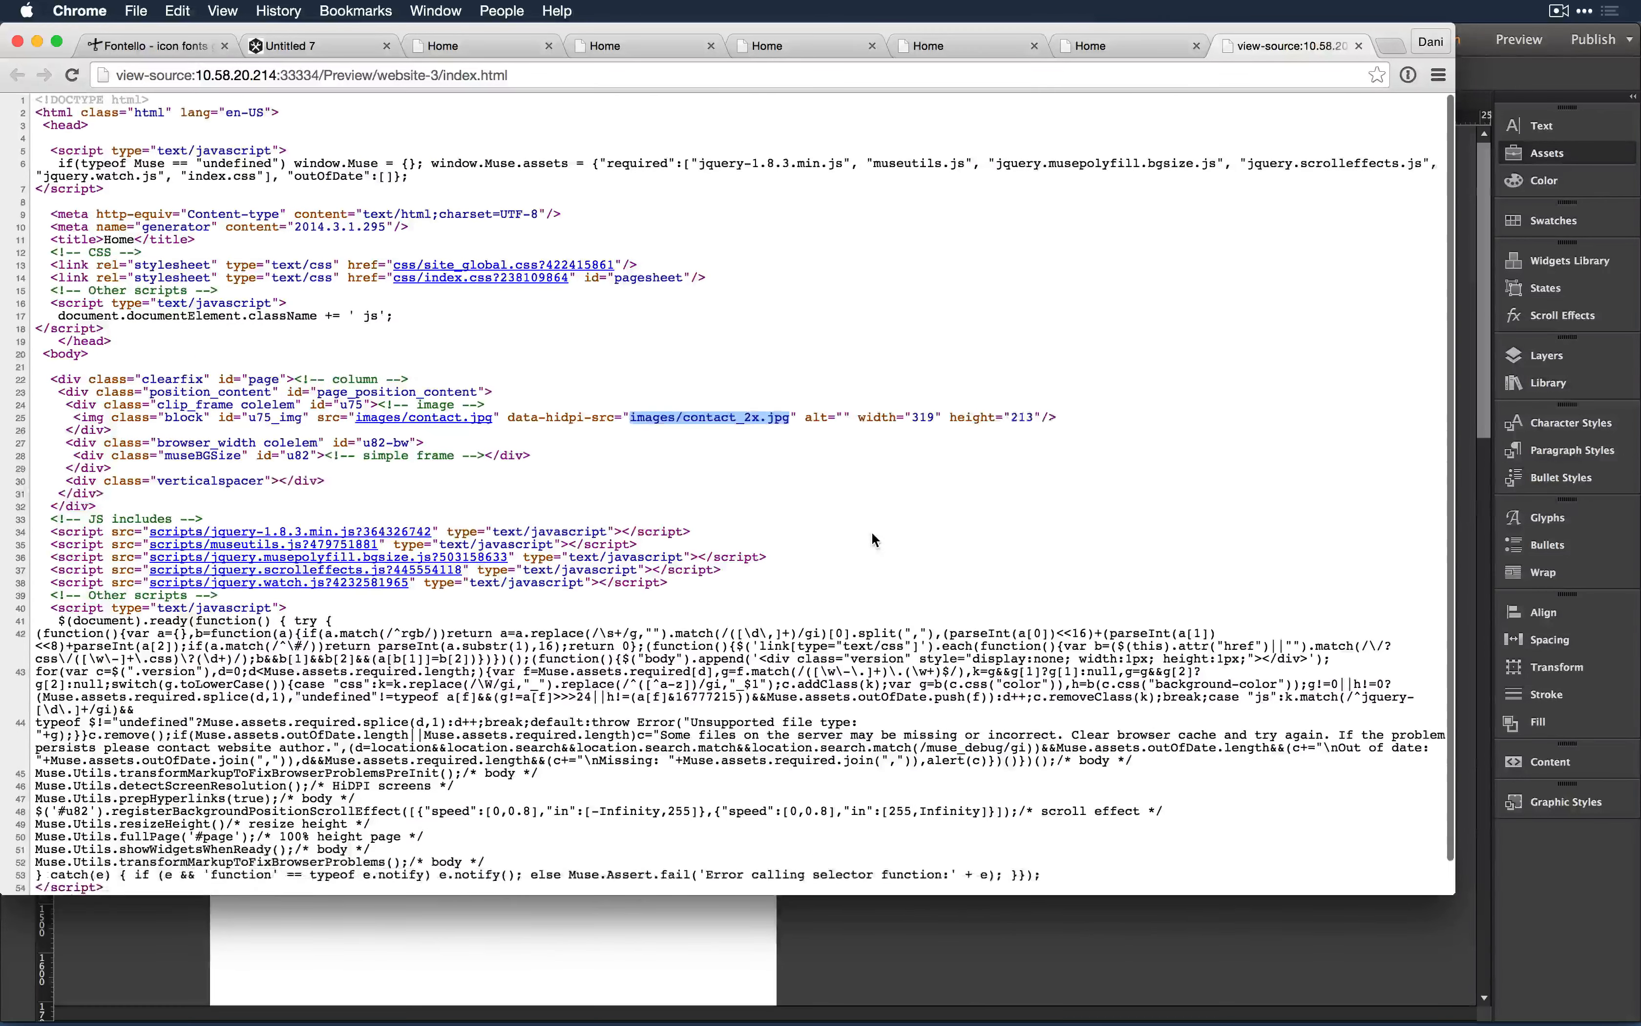
# Step: Read the attendees' chat in Adobe Connect and return to the Home page in Adobe Muse
pyautogui.press('super+Tab')
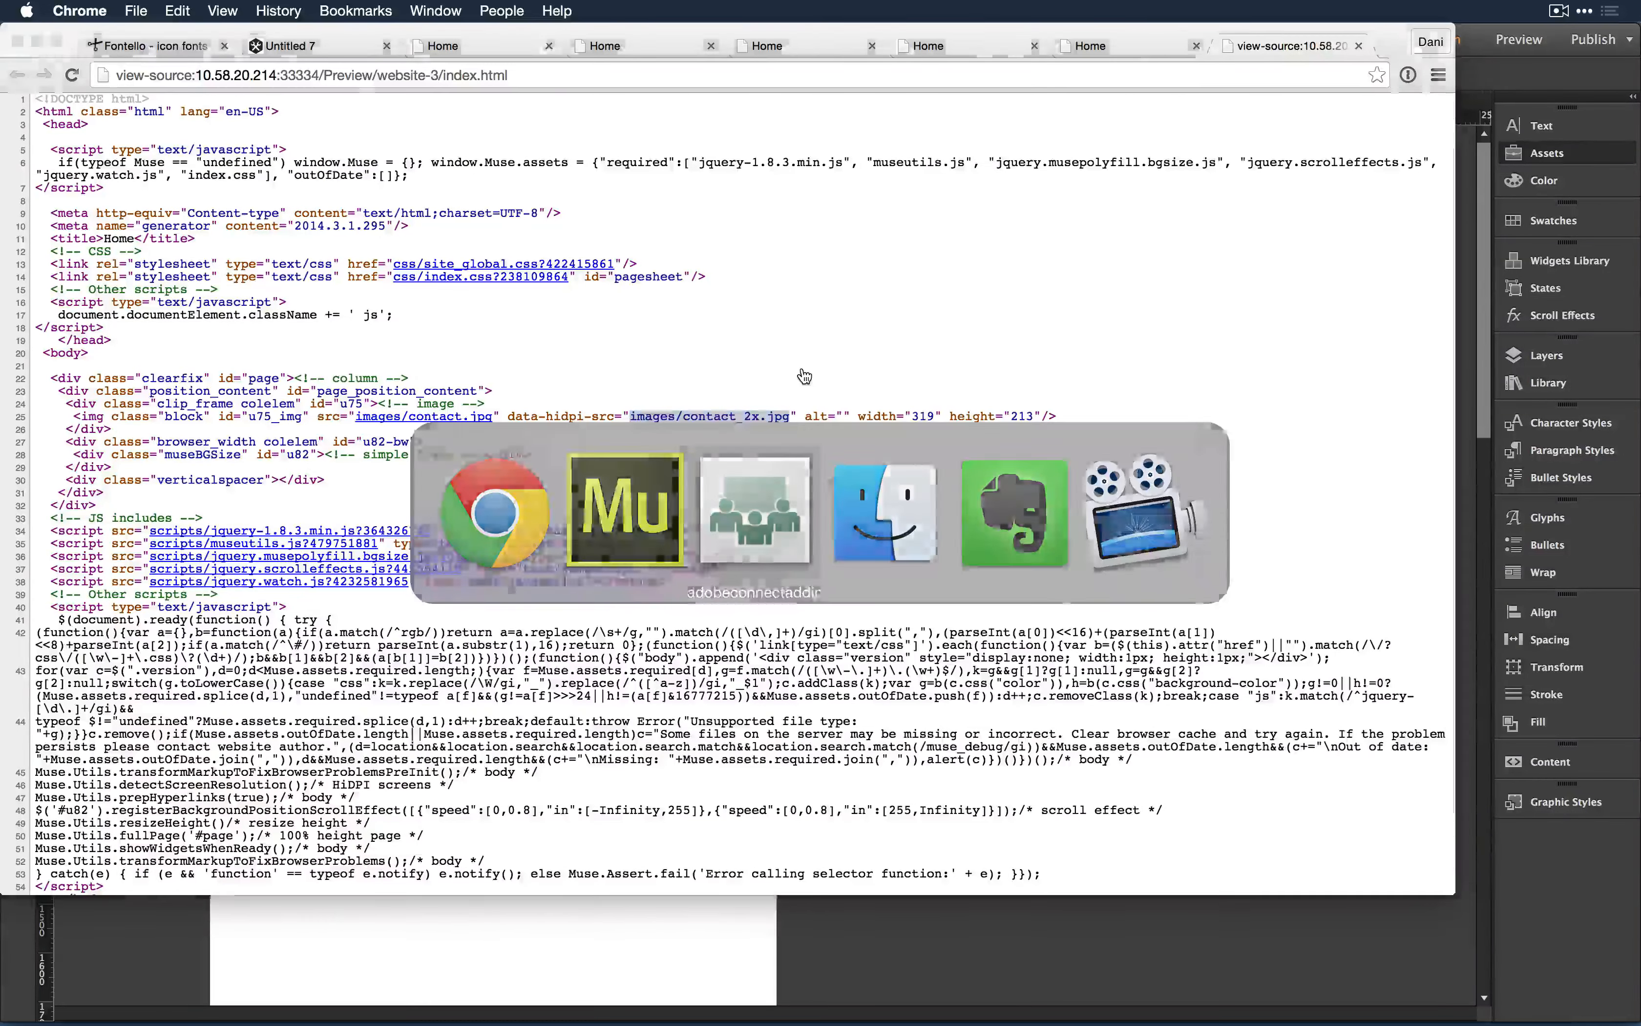
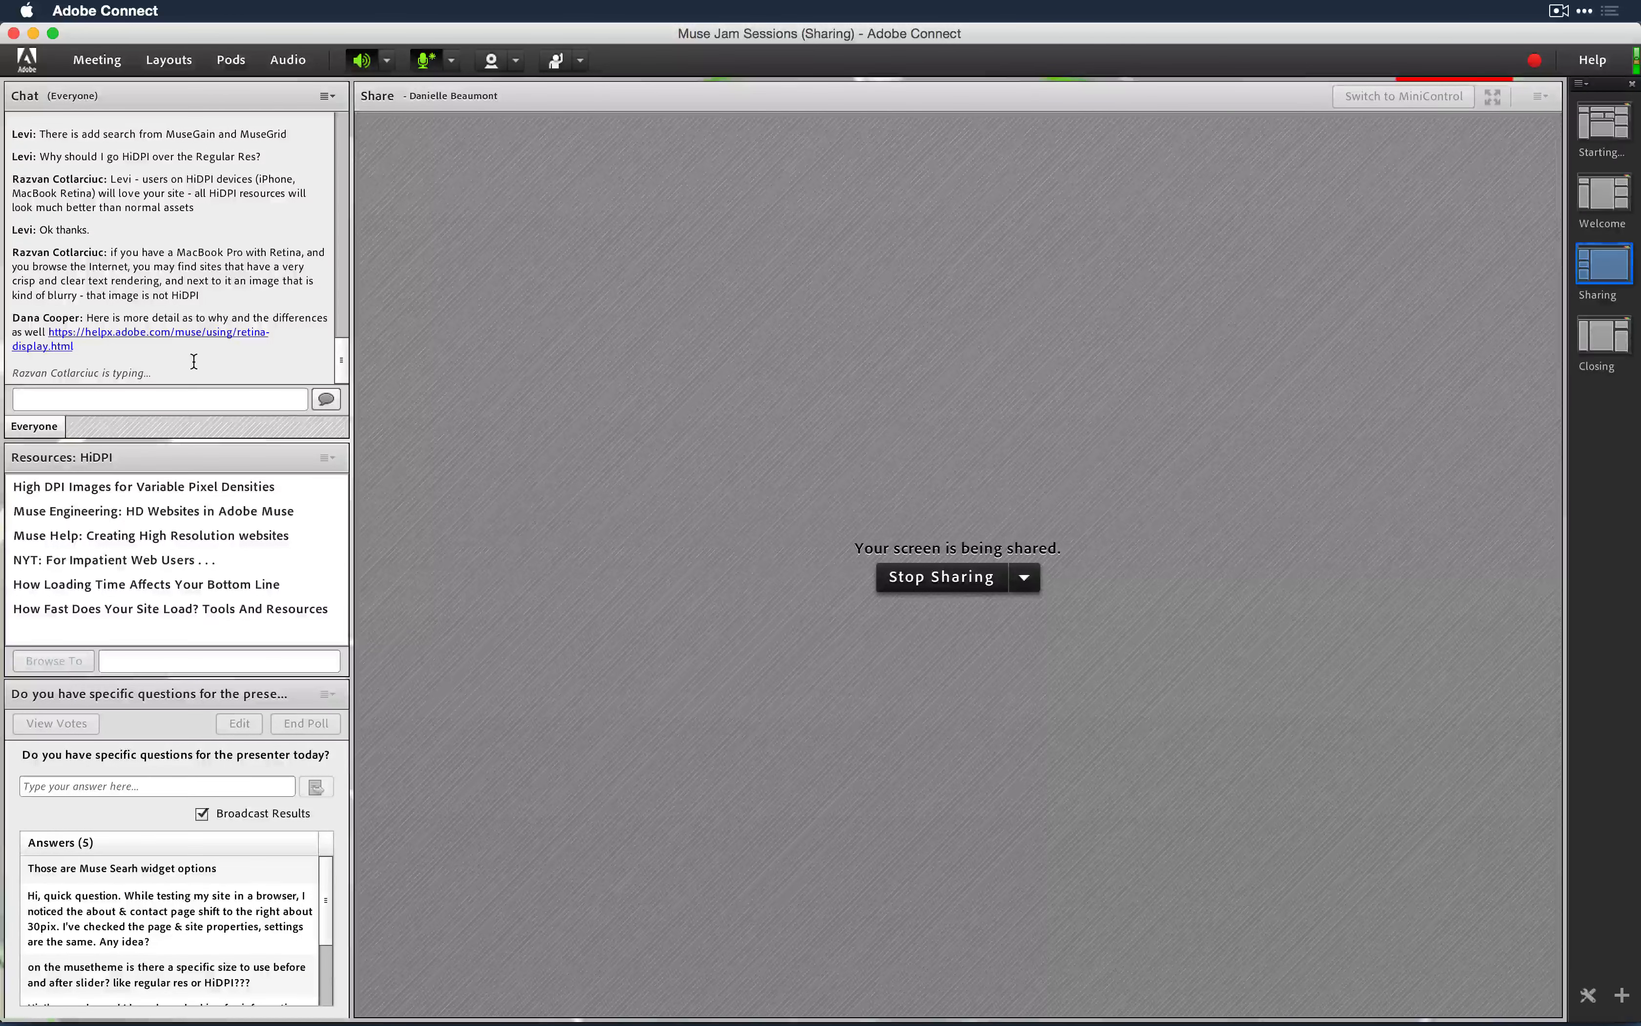
pyautogui.press('super+Tab')
pyautogui.press('Tab')
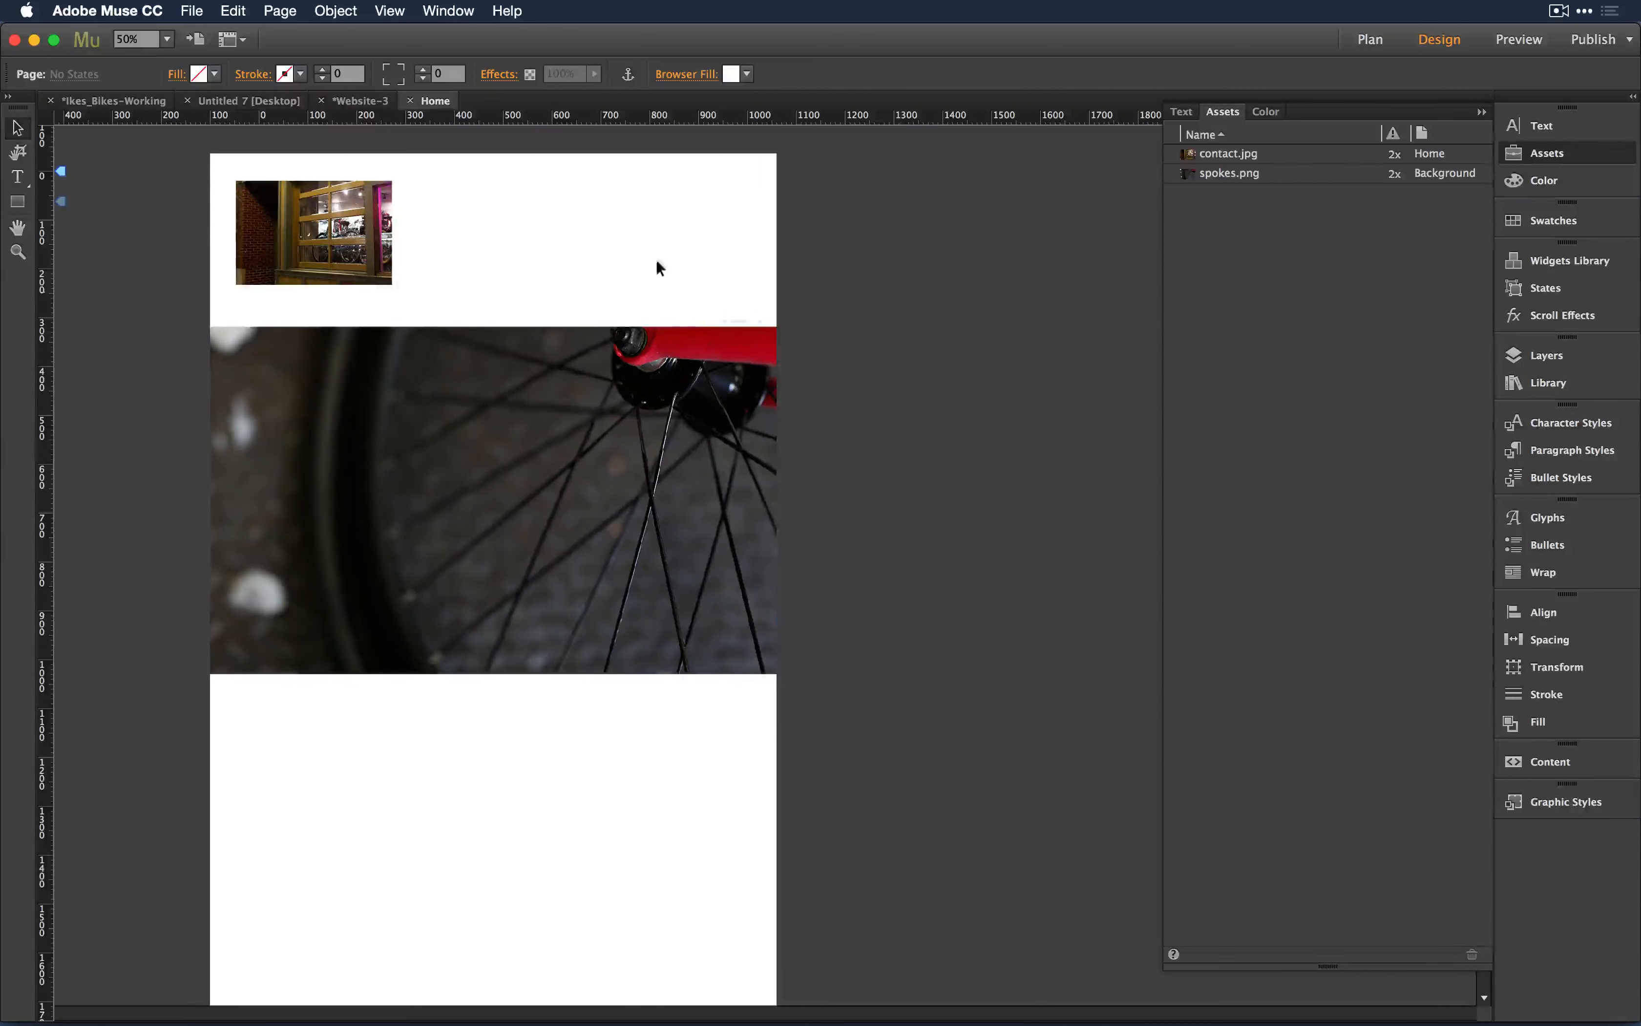
# Step: Open the Untitled 7 page of the Ikes_Bikes-Working site for design
pyautogui.click(251, 102)
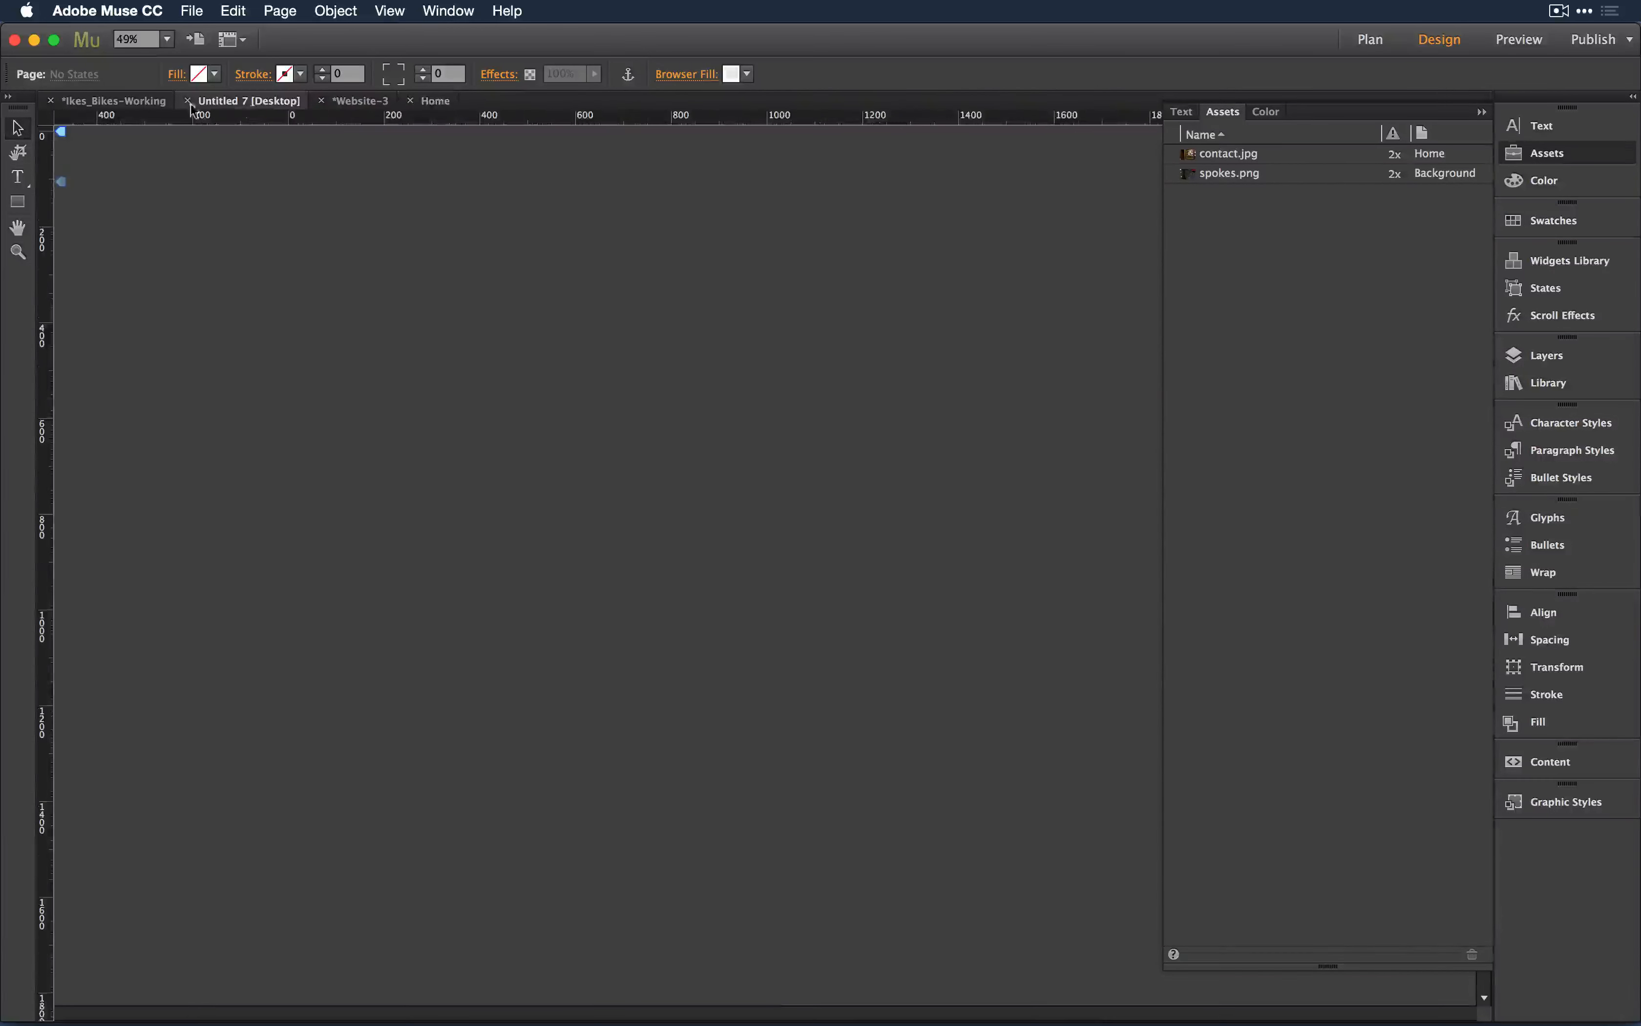
pyautogui.click(126, 102)
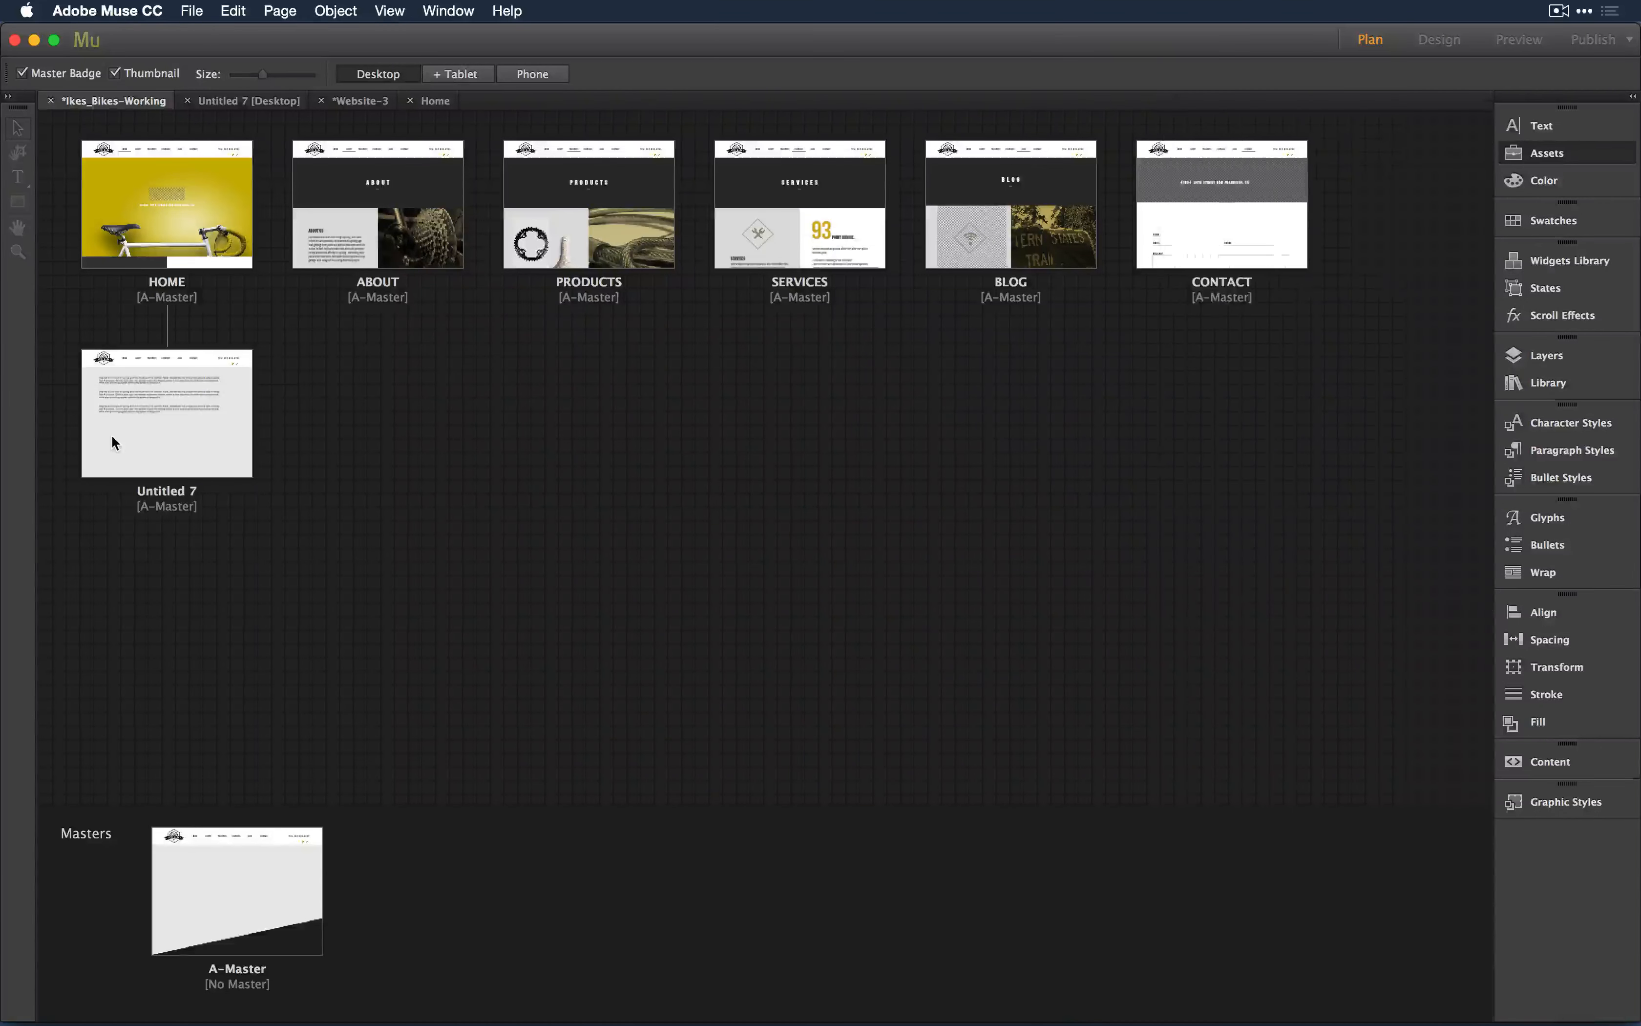
pyautogui.doubleClick(111, 435)
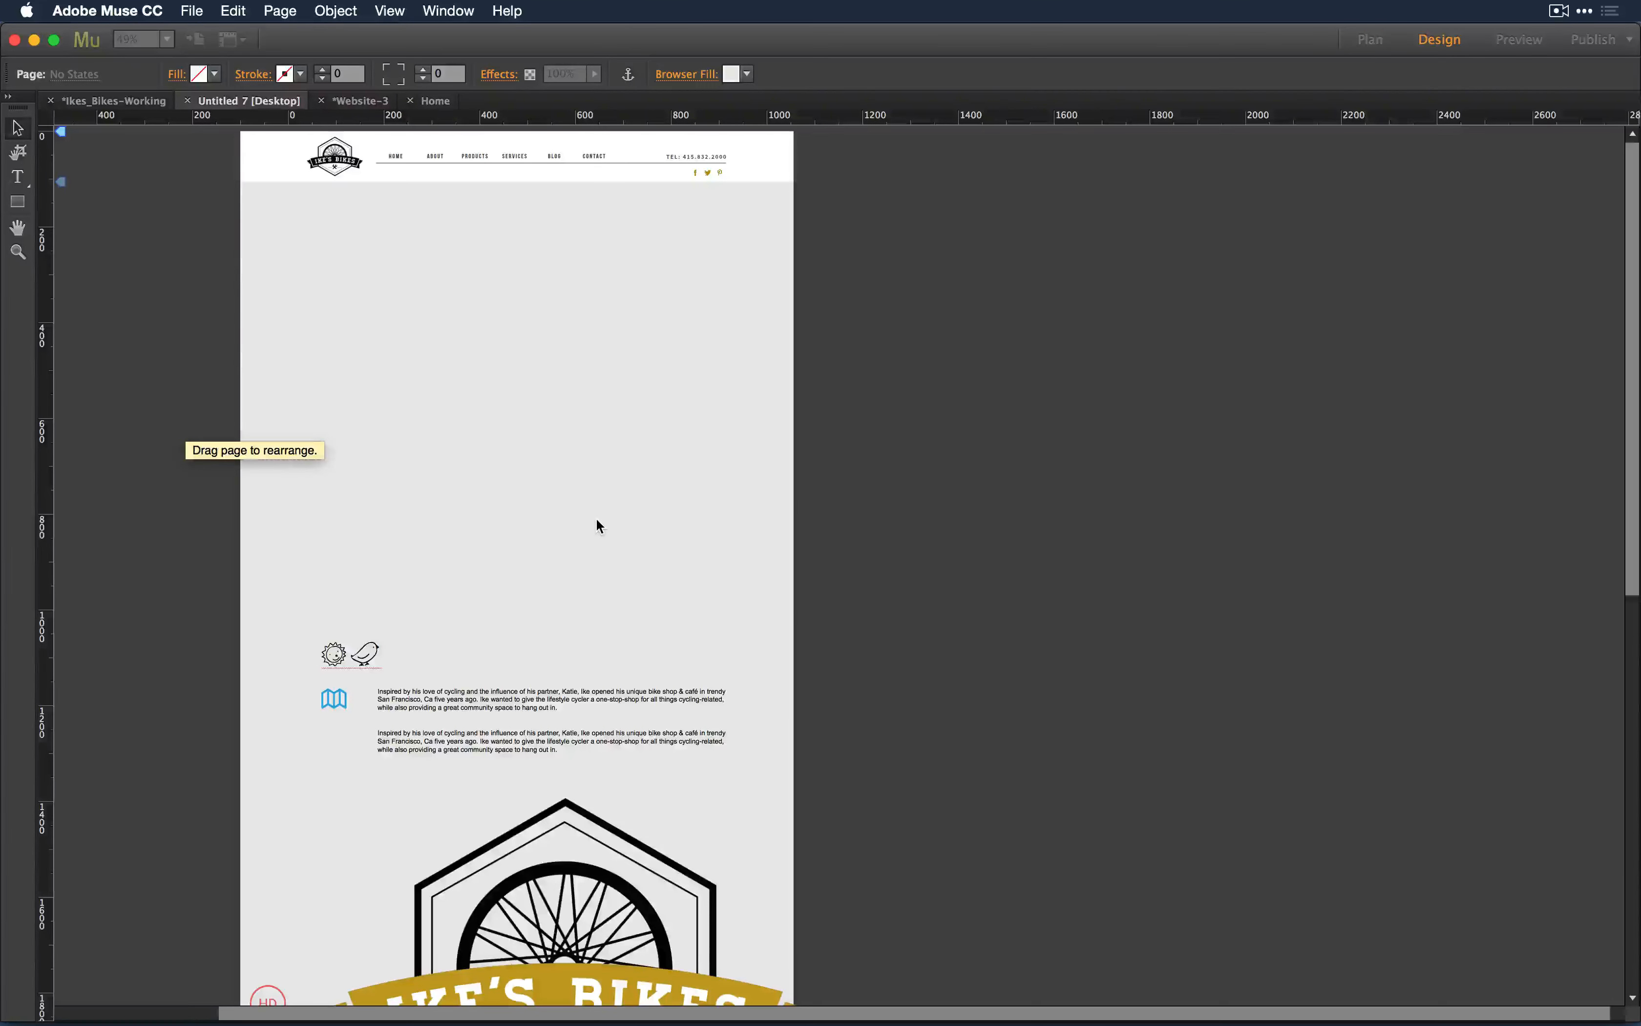
# Step: Scale the large Ike's Bikes logo down to about 554 by 459 px
pyautogui.scroll(-10, 595, 516)
pyautogui.click(596, 517)
pyautogui.moveTo(836, 645); pyautogui.dragTo(529, 347)
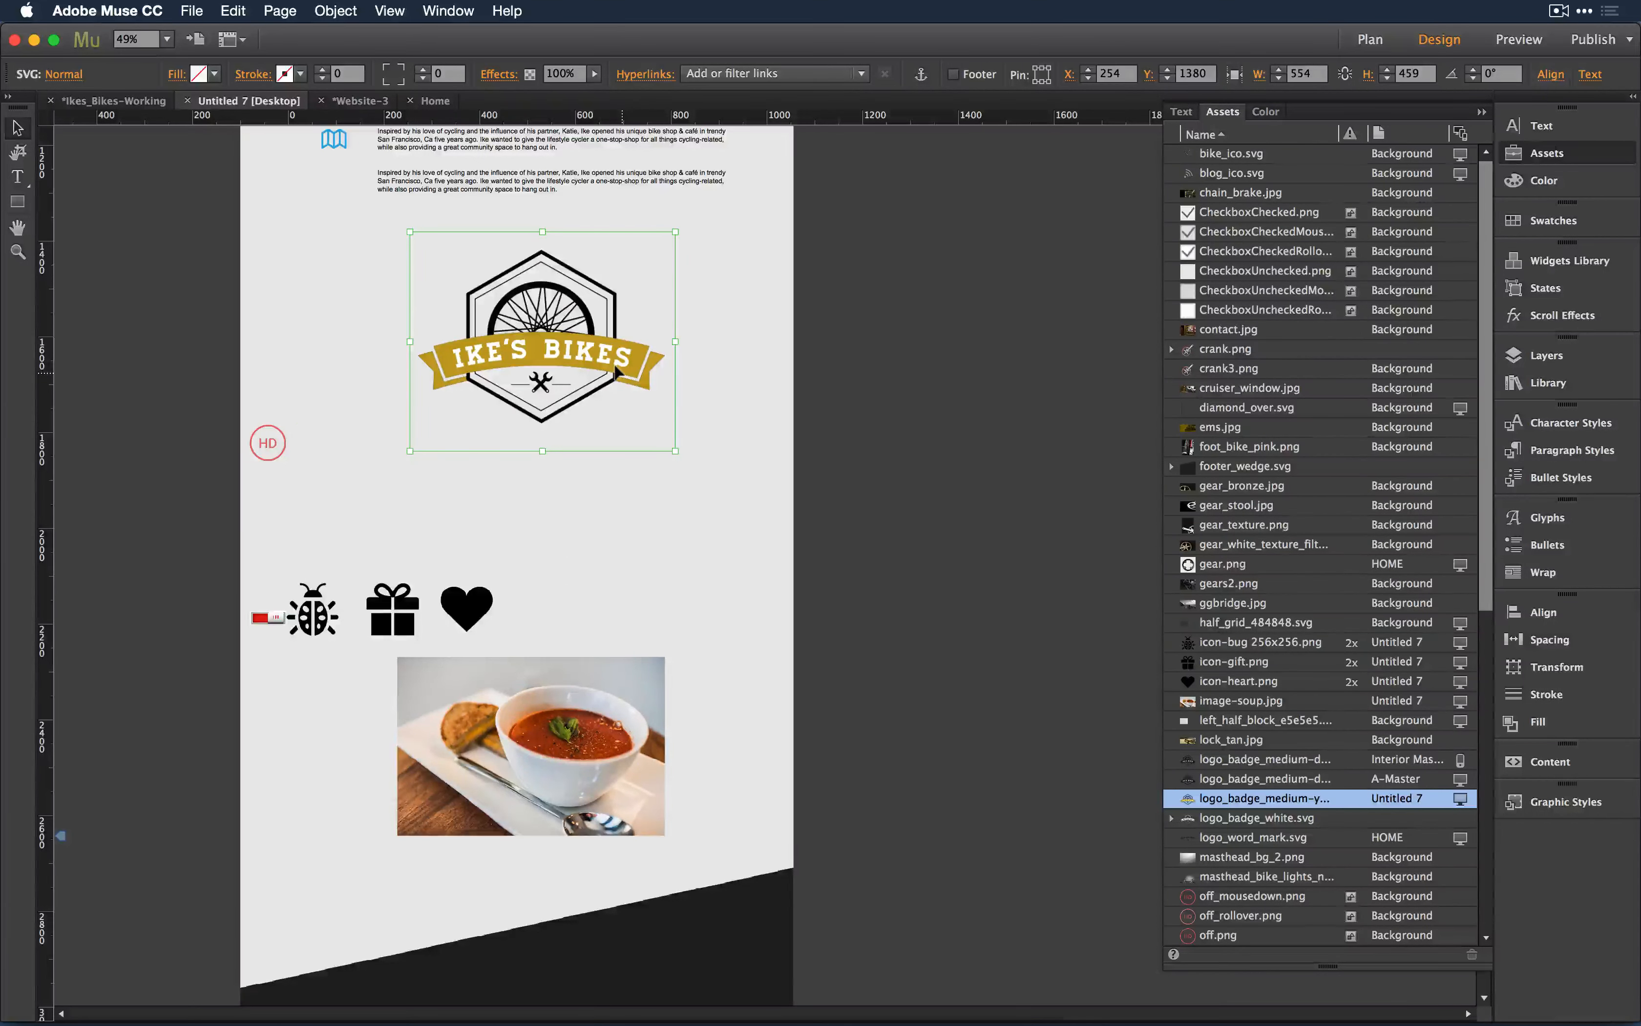
# Step: Set the logo's alternative text to "Ike's Bikes Log" in its image properties
pyautogui.rightClick(562, 296)
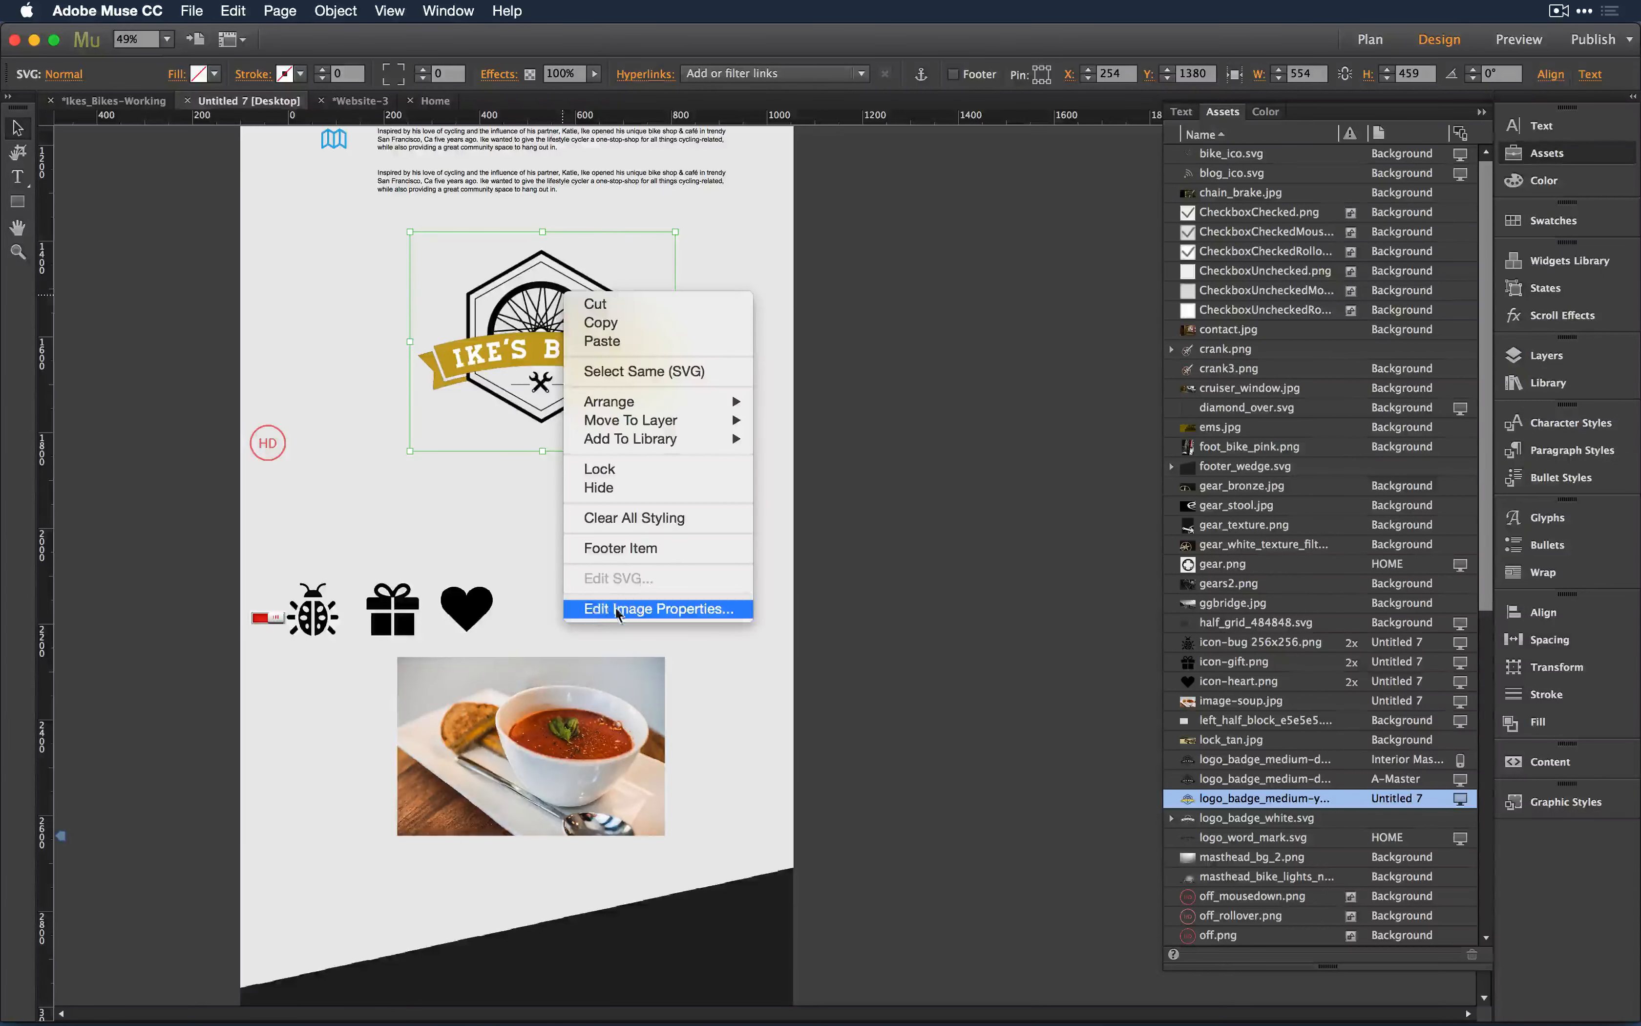
pyautogui.click(647, 603)
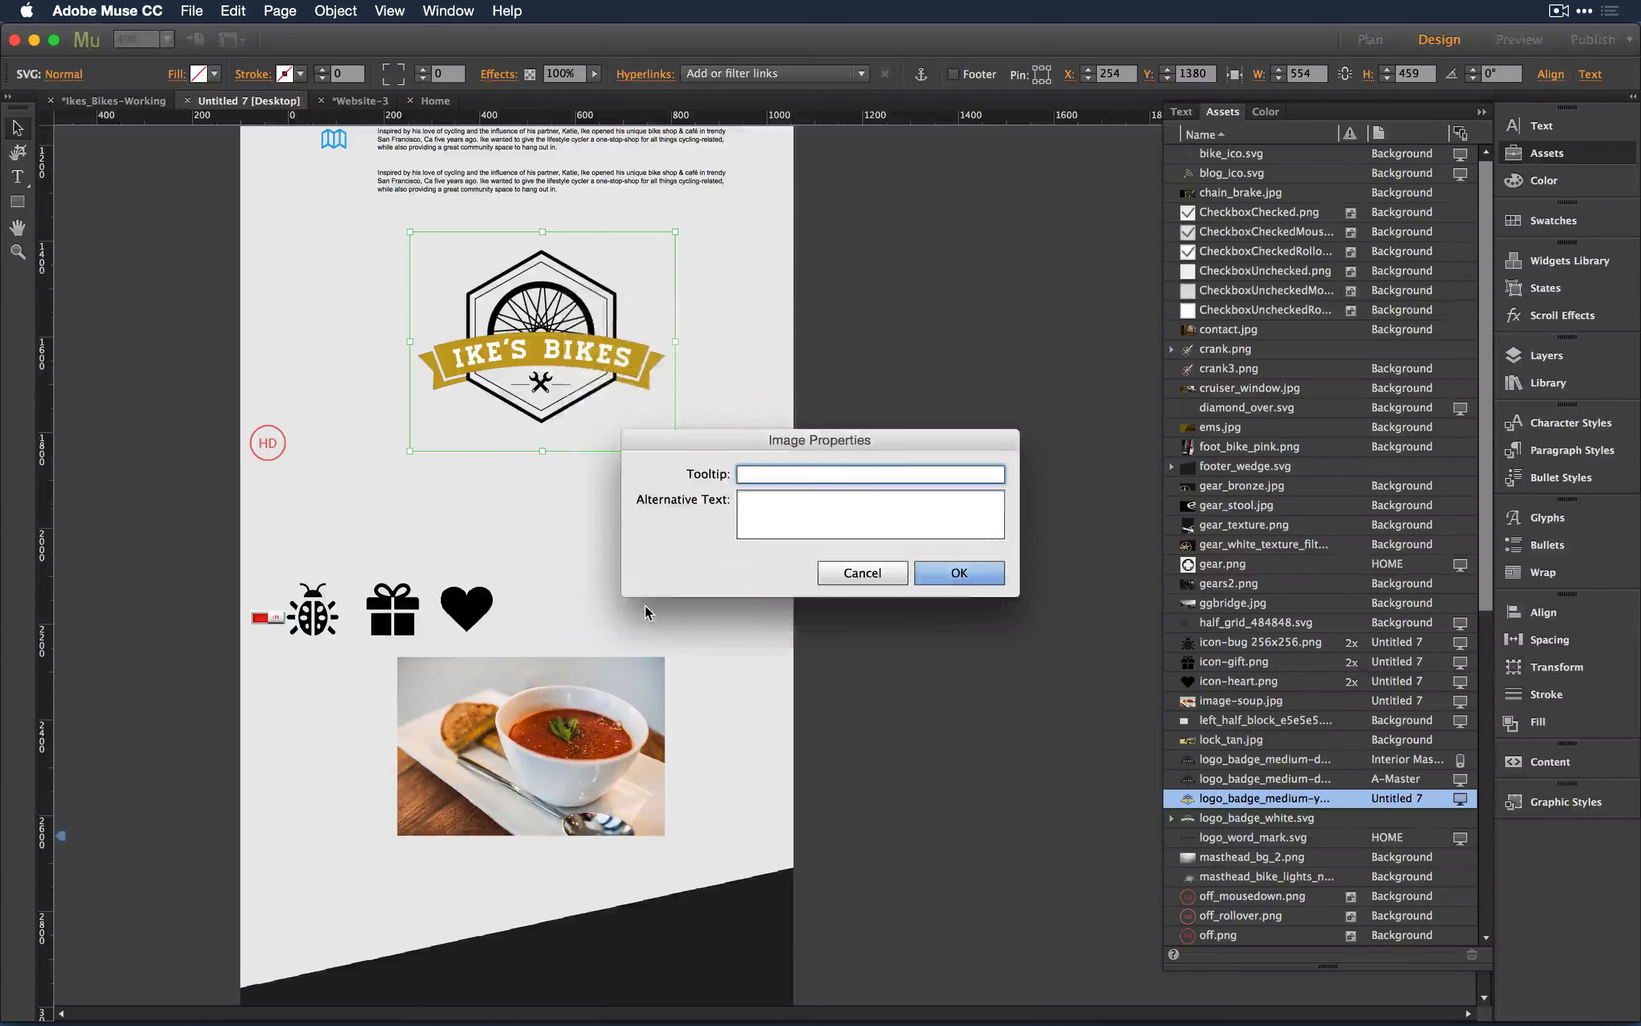
pyautogui.click(786, 508)
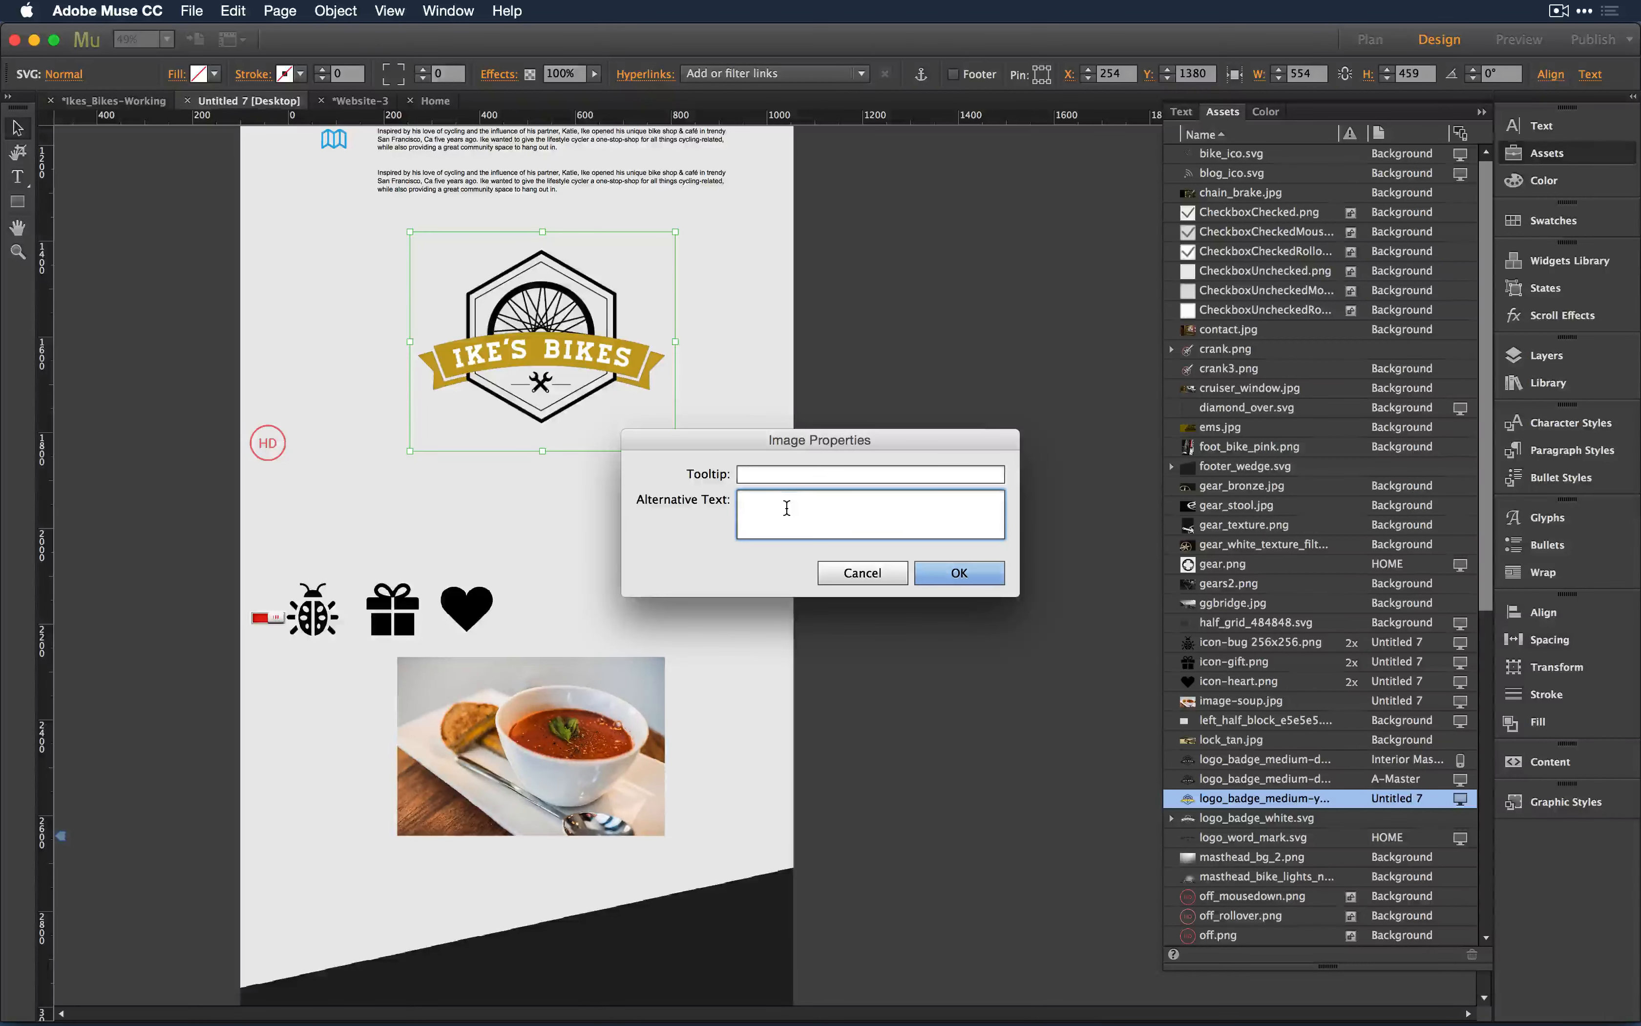
pyautogui.write("Ike's Bikes Cl")
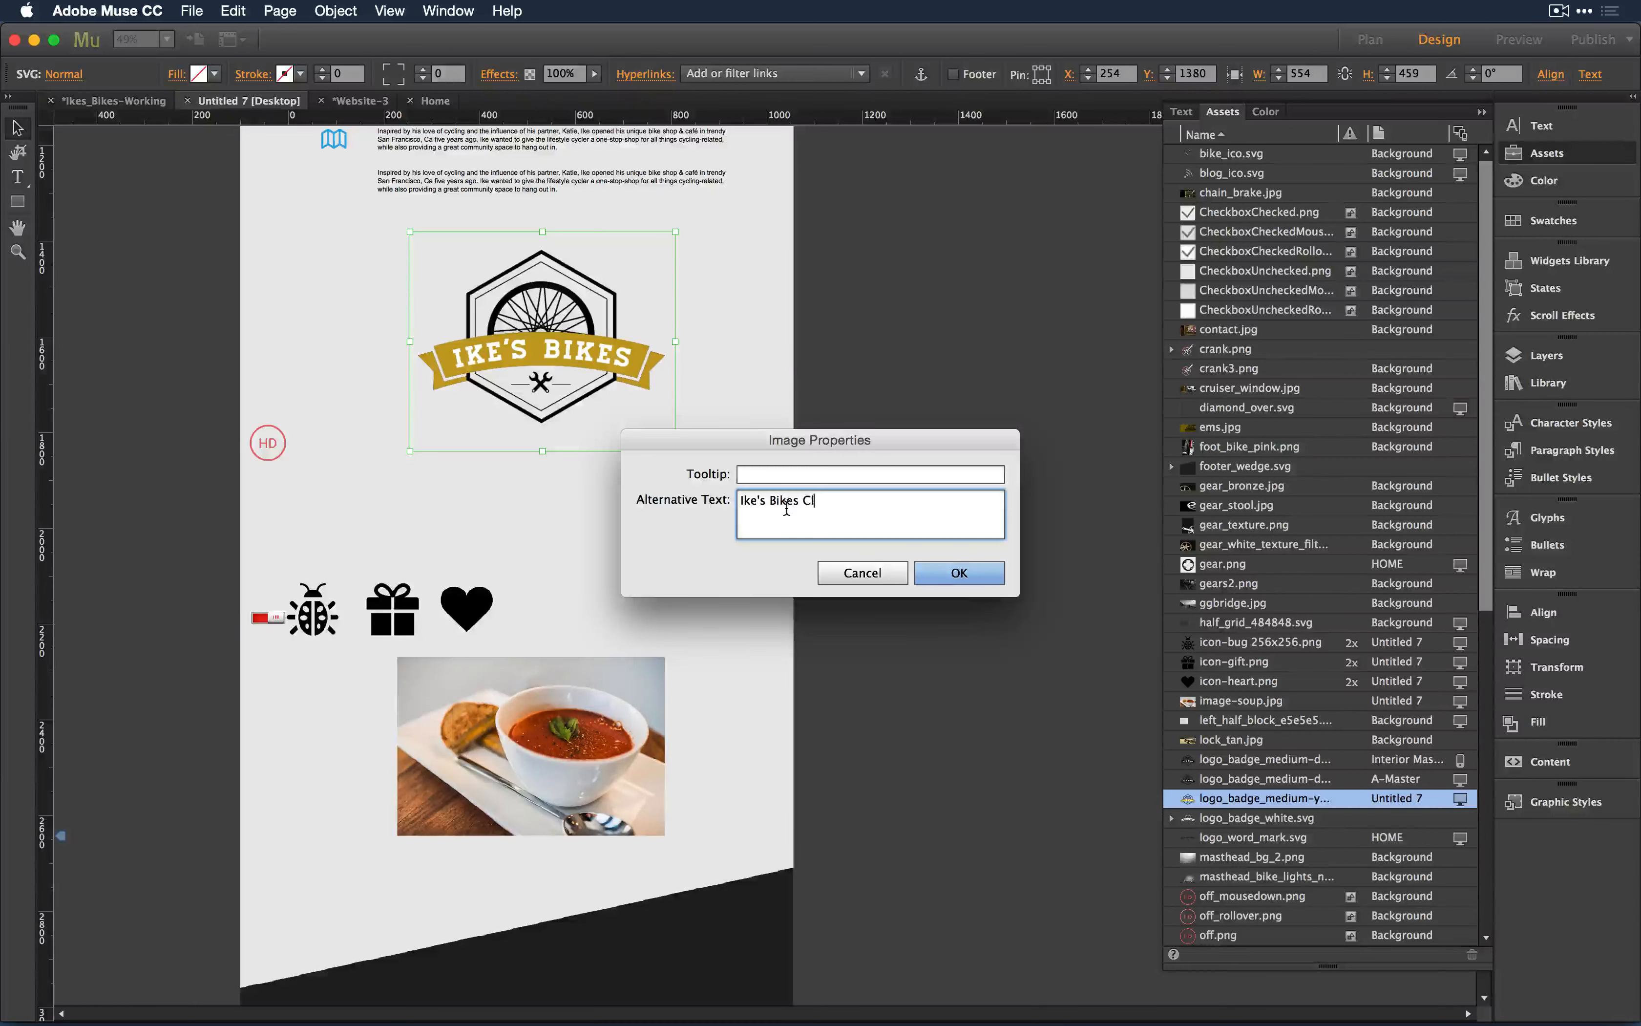
pyautogui.press('BackSpace')
pyautogui.press('BackSpace')
pyautogui.write('Log')
pyautogui.click(960, 574)
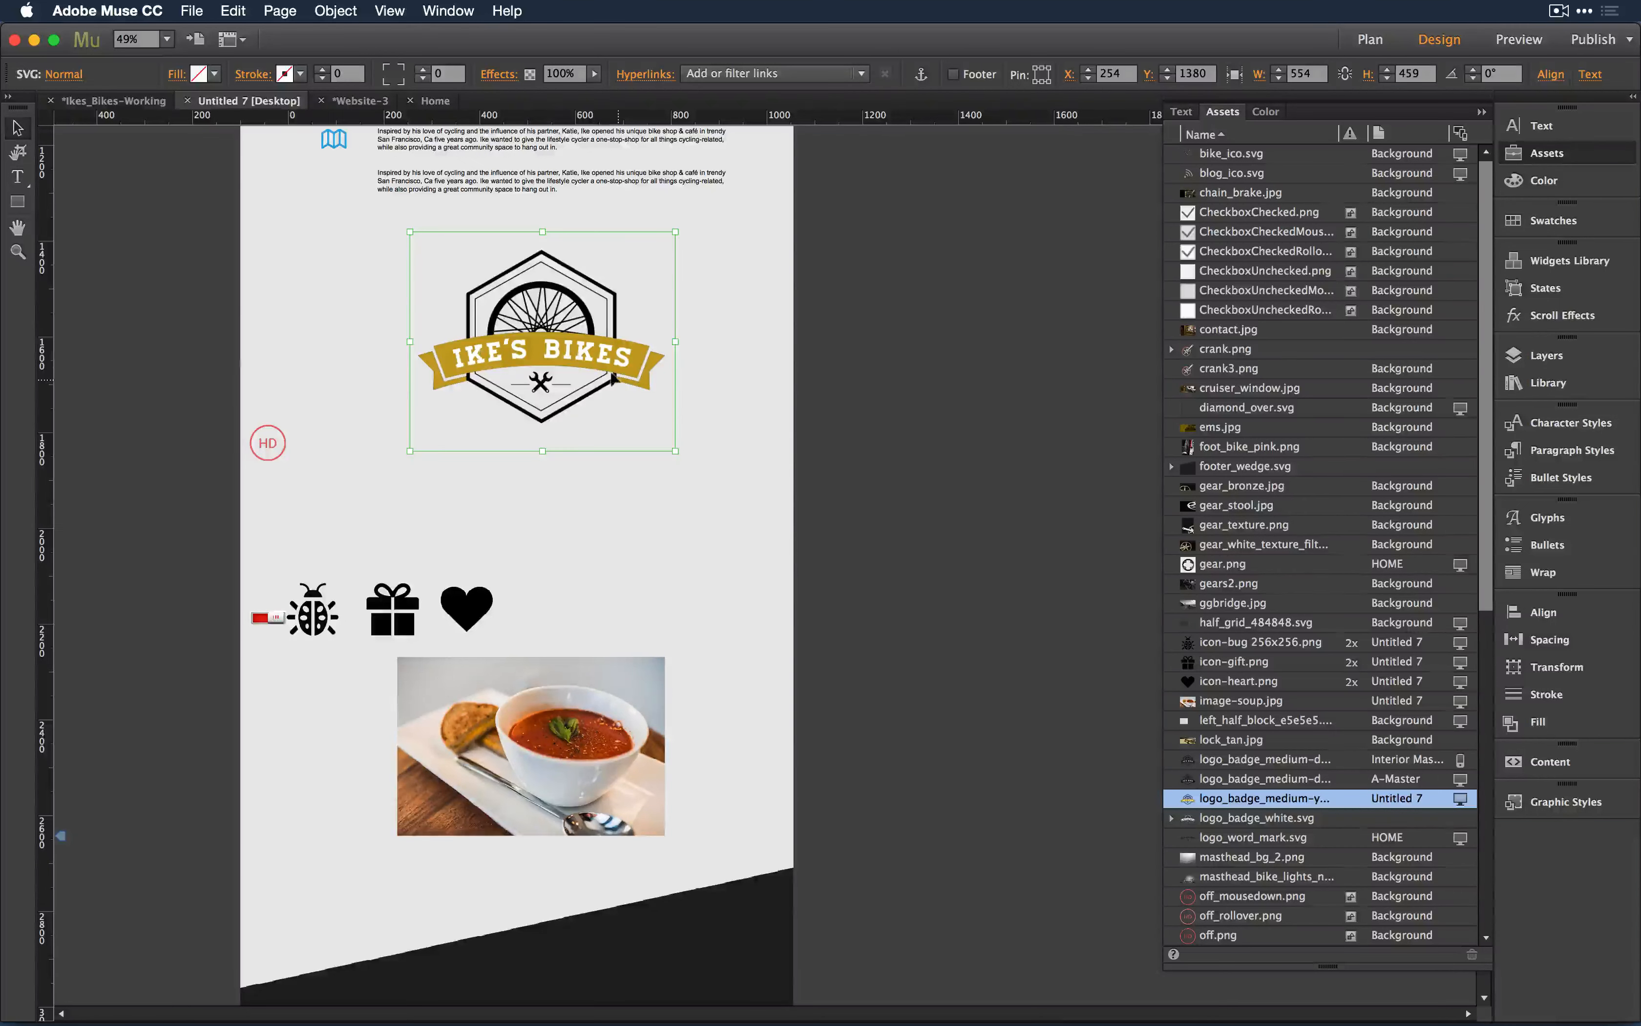
# Step: Add a text frame about 600 px wide and 200 px tall below the logo containing "Ikes bikes"
pyautogui.click(658, 514)
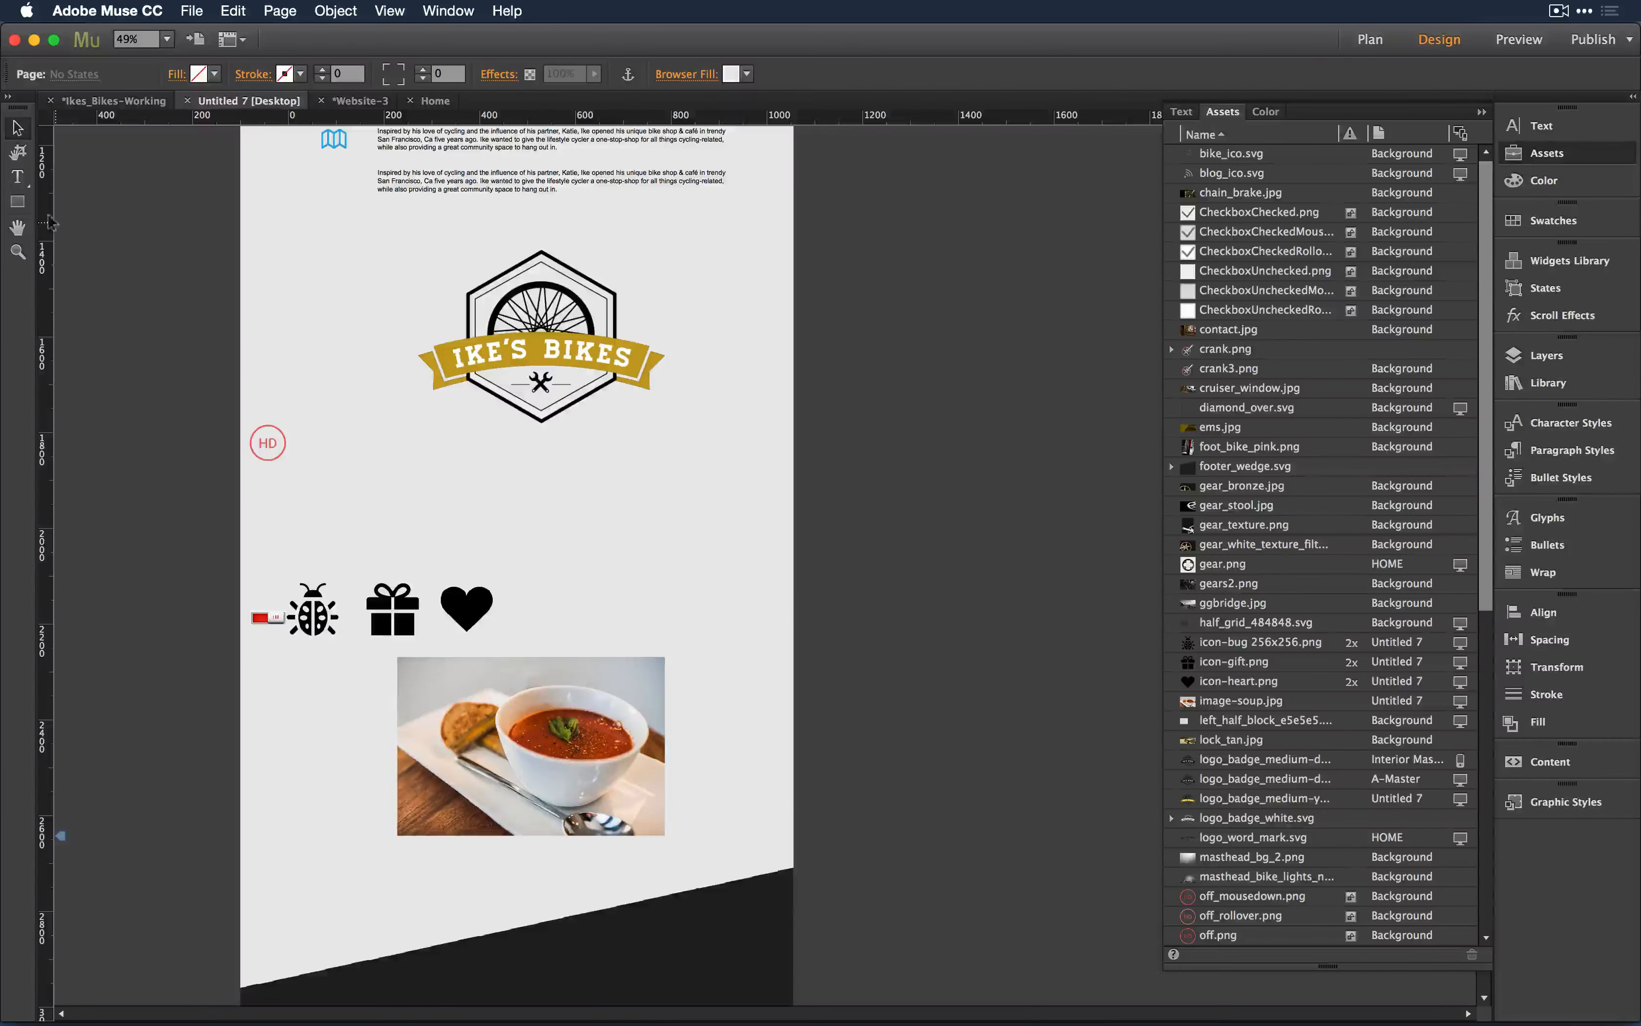
pyautogui.click(18, 177)
pyautogui.moveTo(410, 440); pyautogui.dragTo(697, 534)
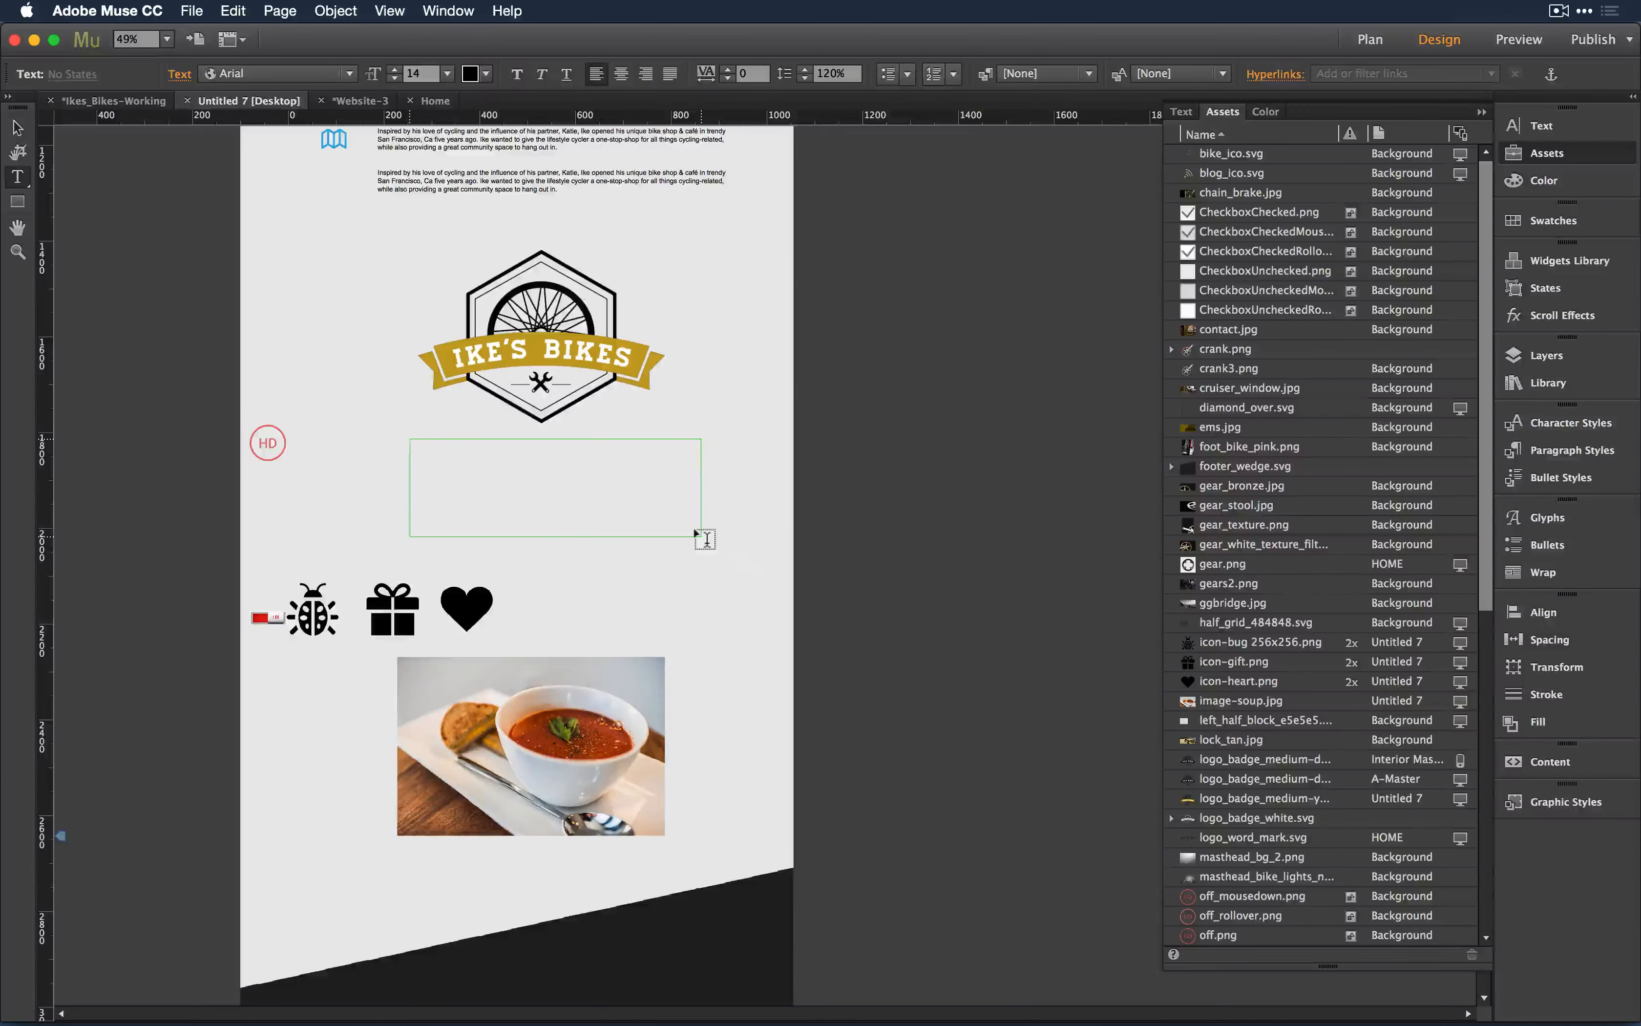
pyautogui.write("Ike's")
pyautogui.write('Ikes bi')
pyautogui.write('kes')
# Step: Increase the font size of all the text in the new frame to 30
pyautogui.press('super+a')
pyautogui.press('super+shift+period')
pyautogui.press('super+shift+period')
pyautogui.press('super+shift+period')
pyautogui.press('super+shift+period')
pyautogui.press('super+shift+period')
pyautogui.press('super+shift+period')
pyautogui.press('super+shift+period')
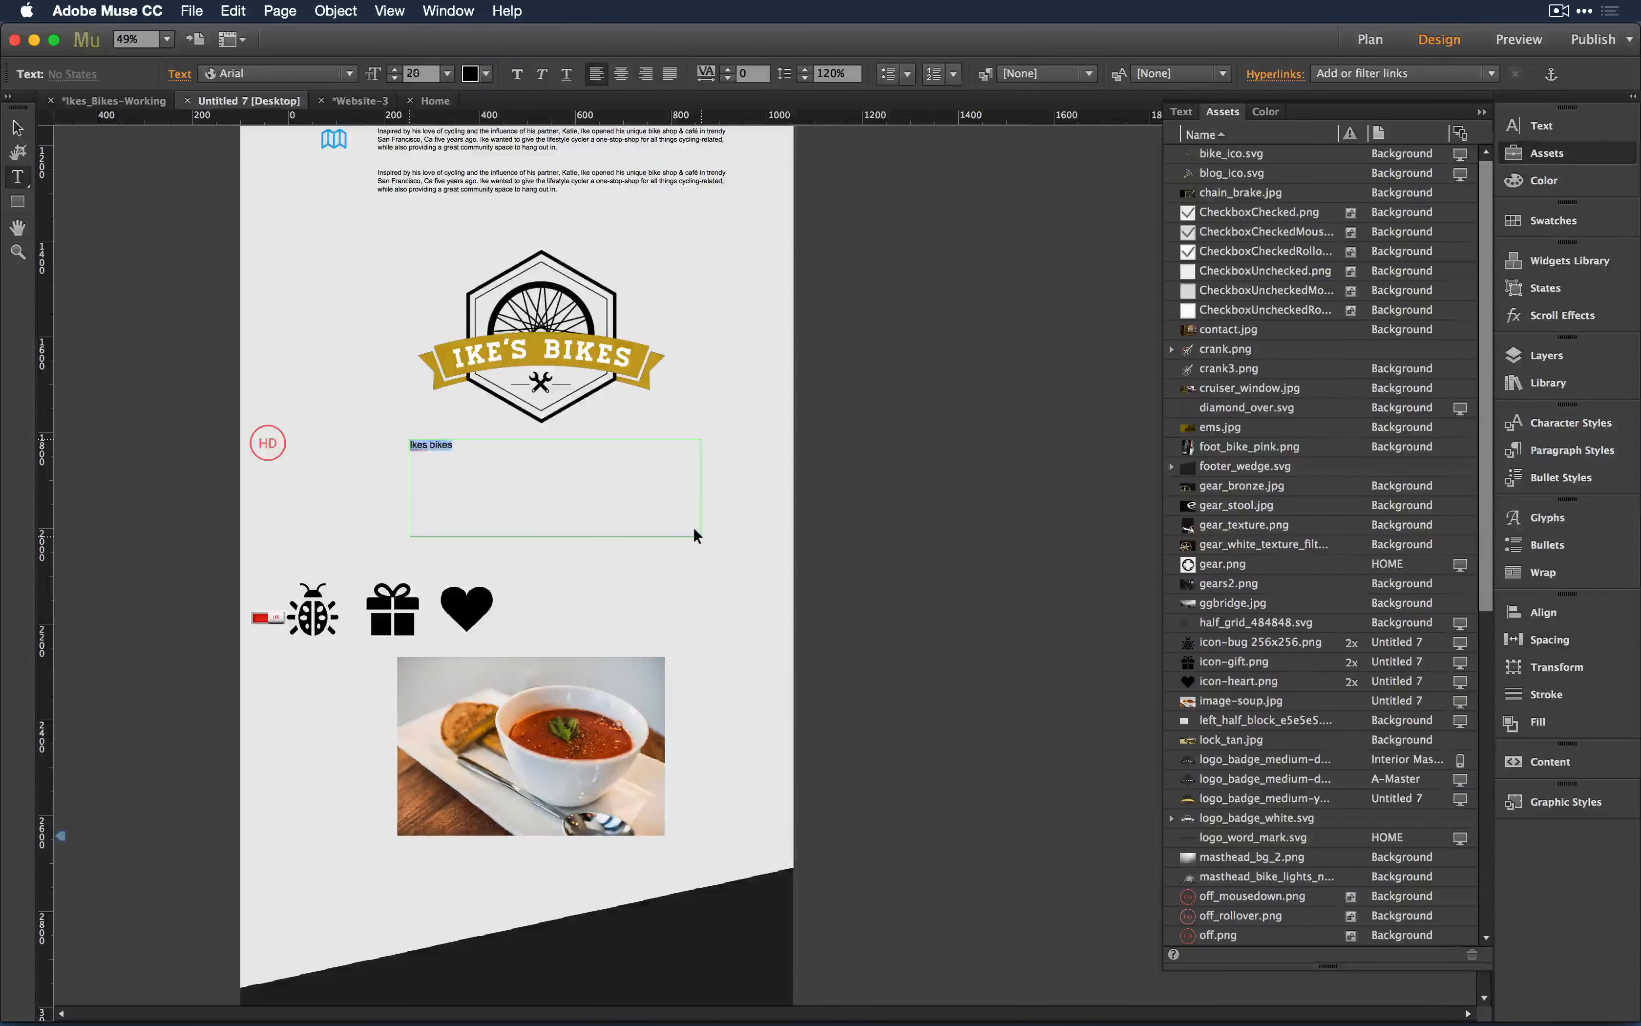
pyautogui.press('super+shift+period')
# Step: Try the Display Headline, Body Copy Reversed and H1 Reversed paragraph styles on the new text, and apply H1
pyautogui.click(1566, 450)
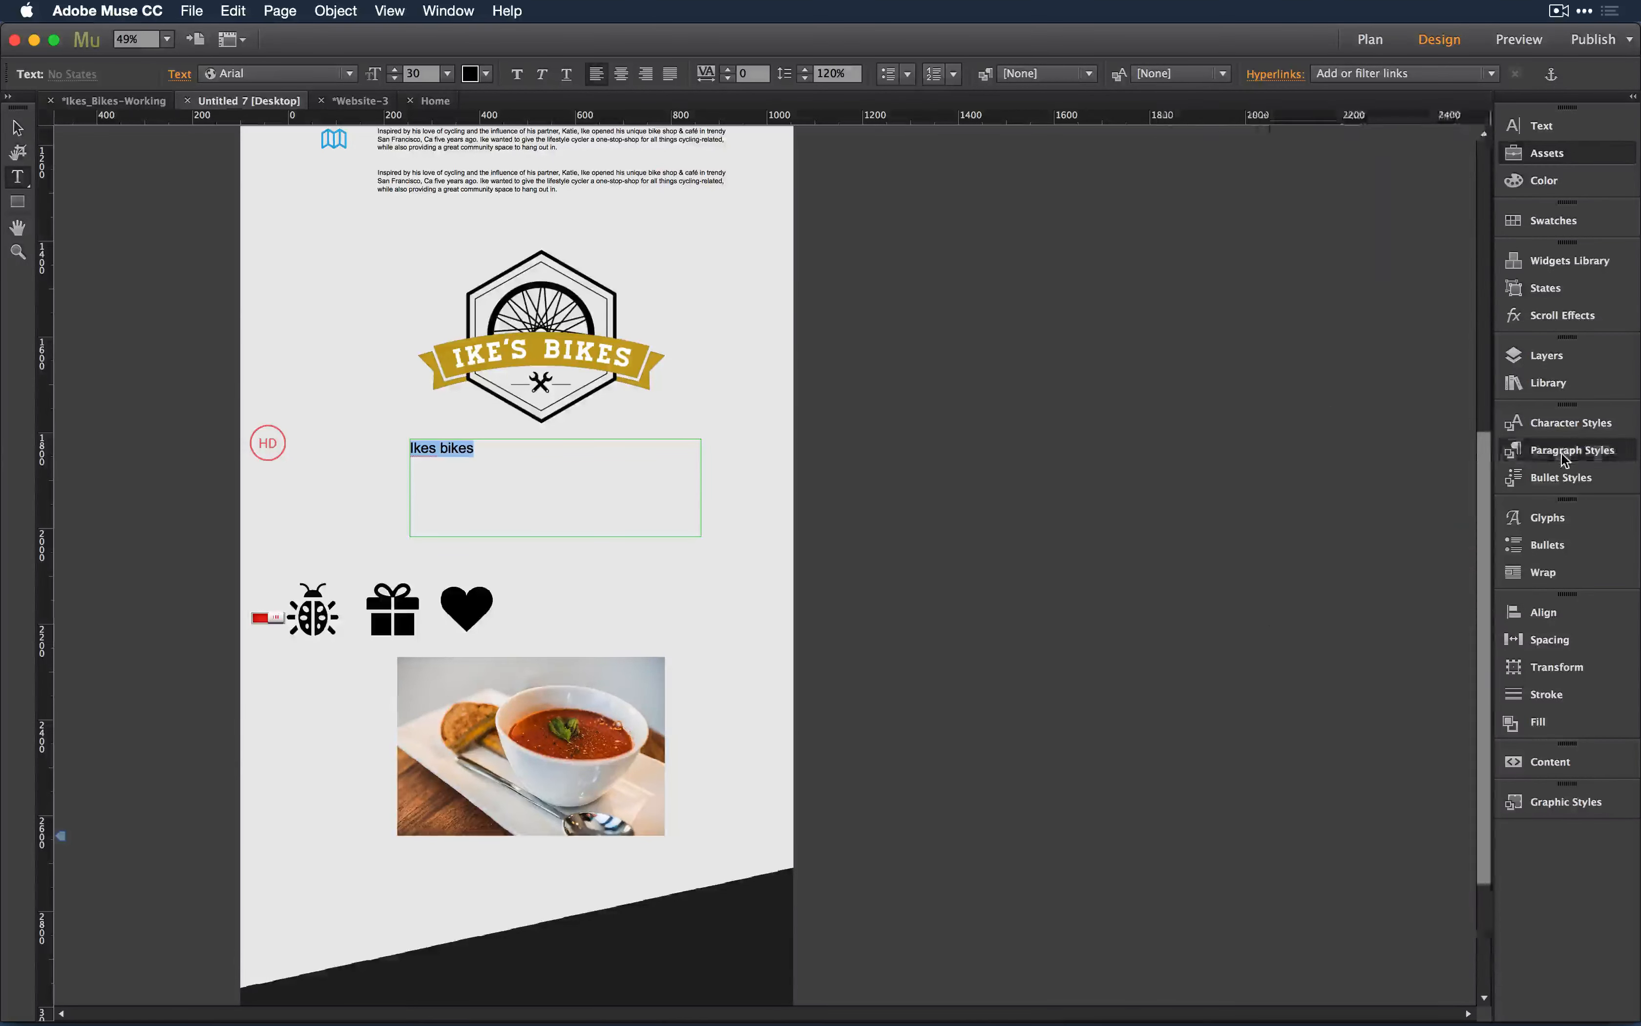
pyautogui.click(1356, 516)
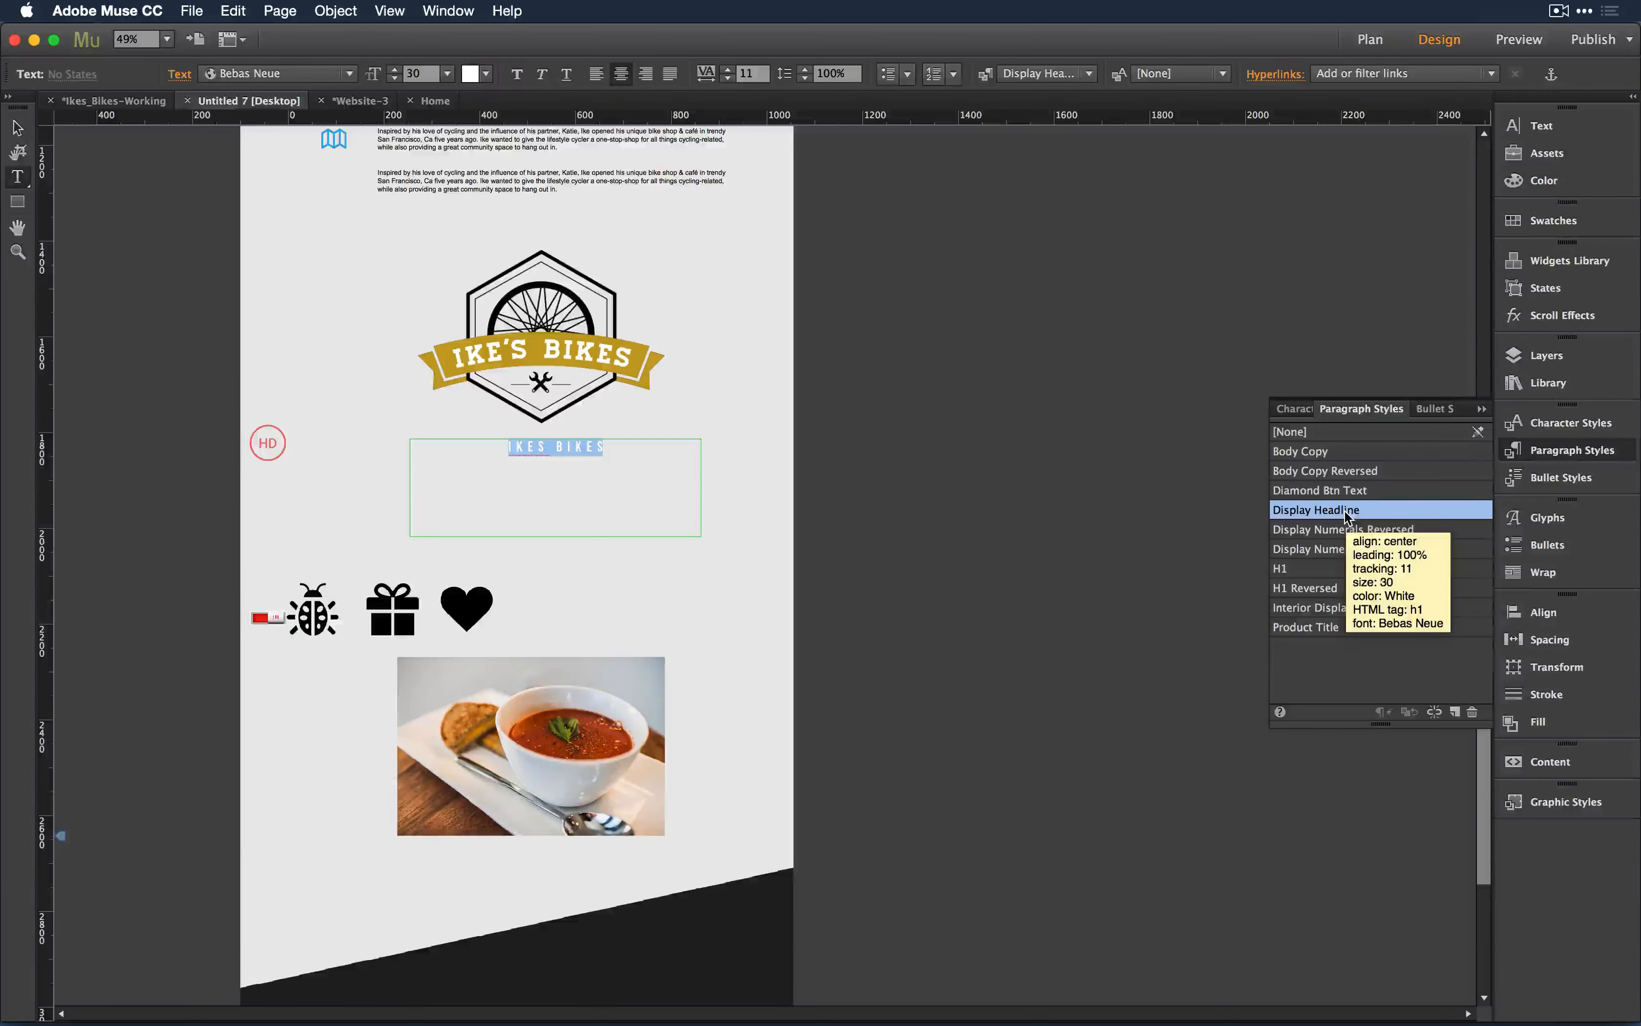
pyautogui.click(1320, 473)
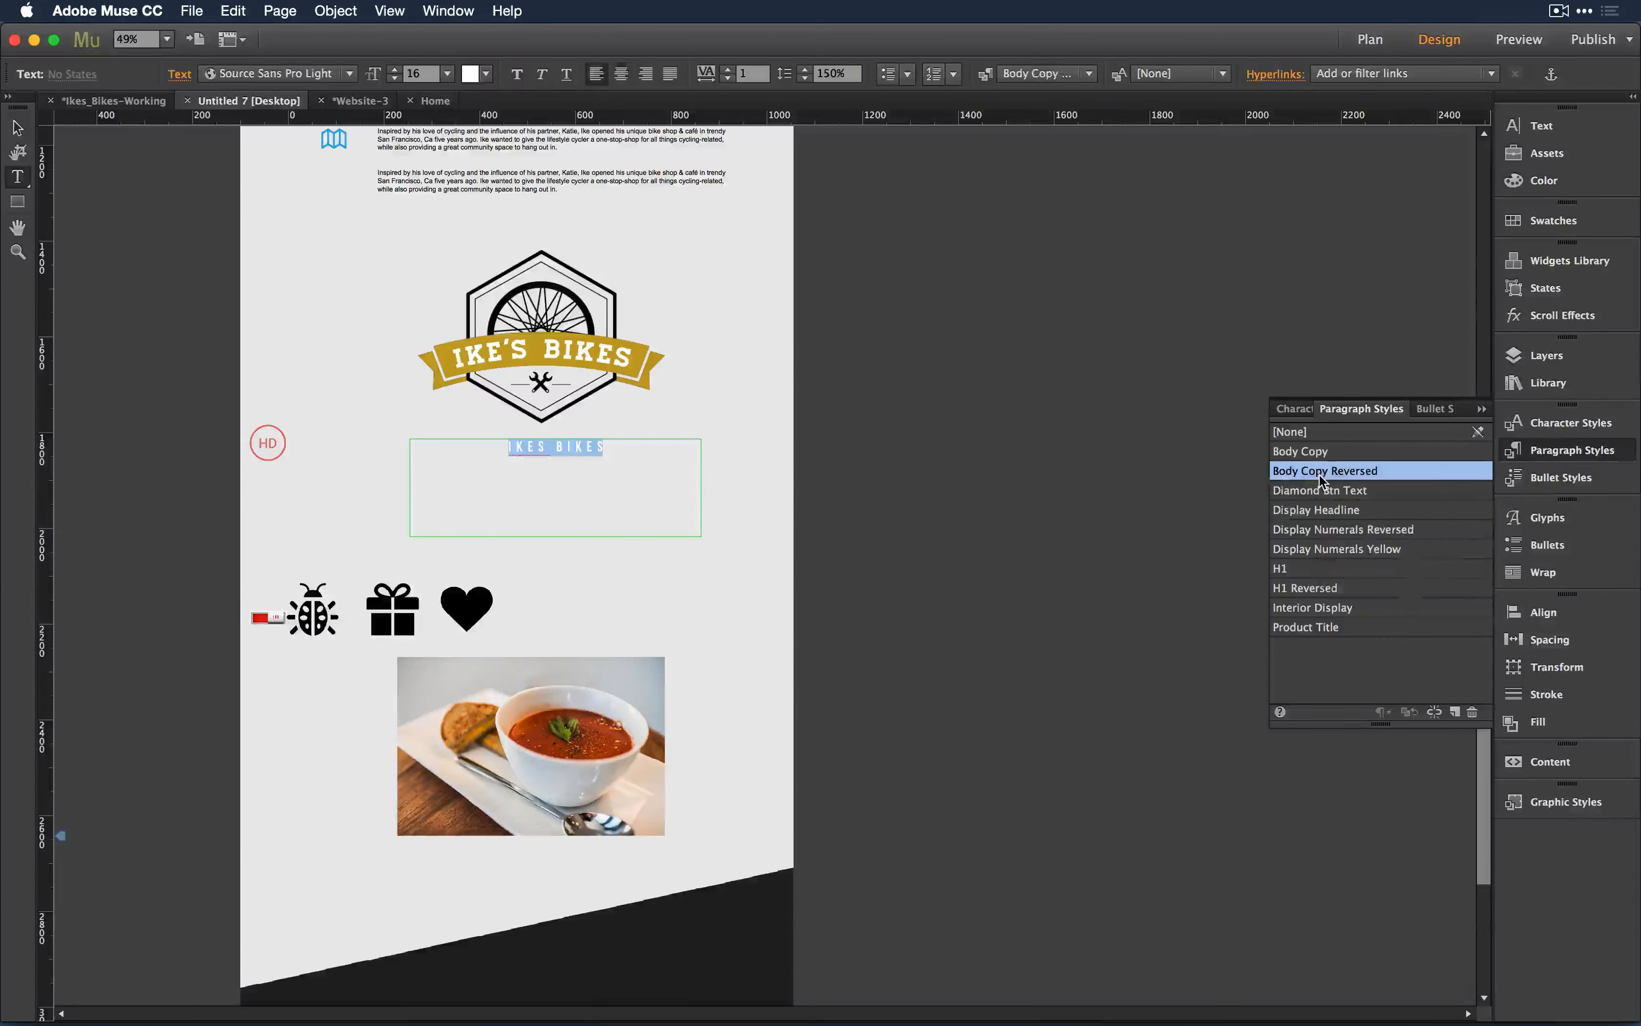
pyautogui.click(1329, 589)
pyautogui.click(1297, 568)
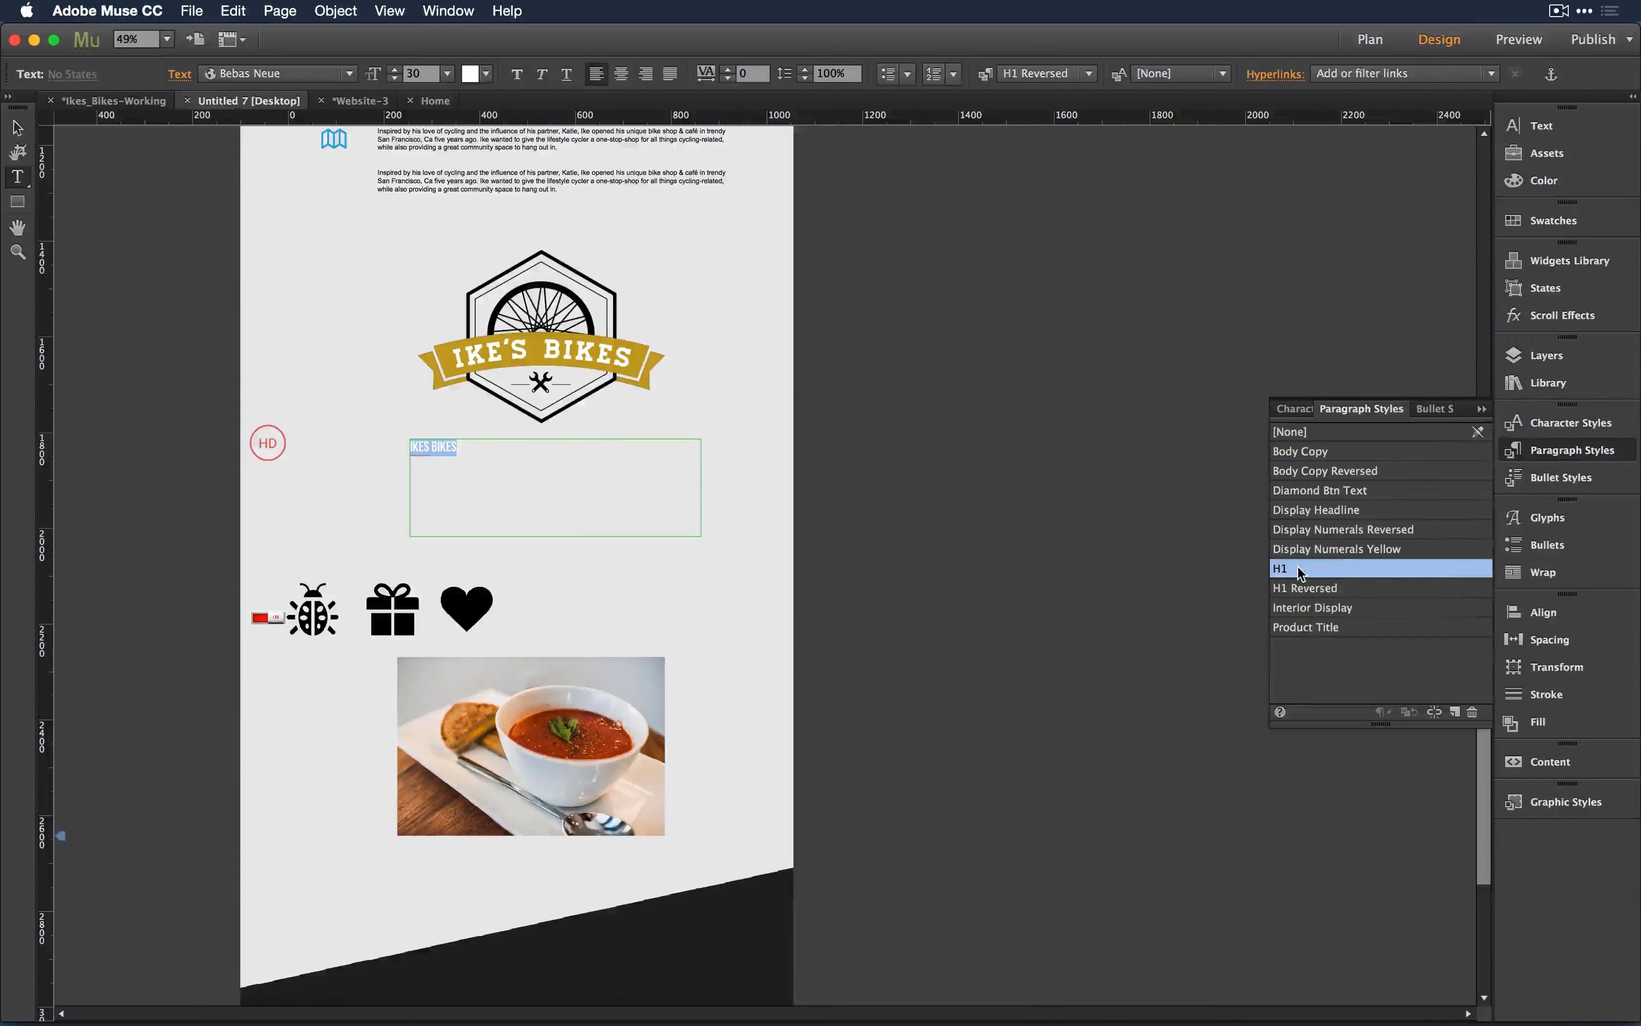
# Step: Increase the H1-styled text's font size to 38
pyautogui.press('super+shift+period')
pyautogui.press('super+shift+period')
pyautogui.press('super+shift+period')
pyautogui.press('super+shift+period')
pyautogui.press('super+shift+period')
pyautogui.press('super+shift+period')
pyautogui.press('super+shift+period')
pyautogui.press('super+shift+period')
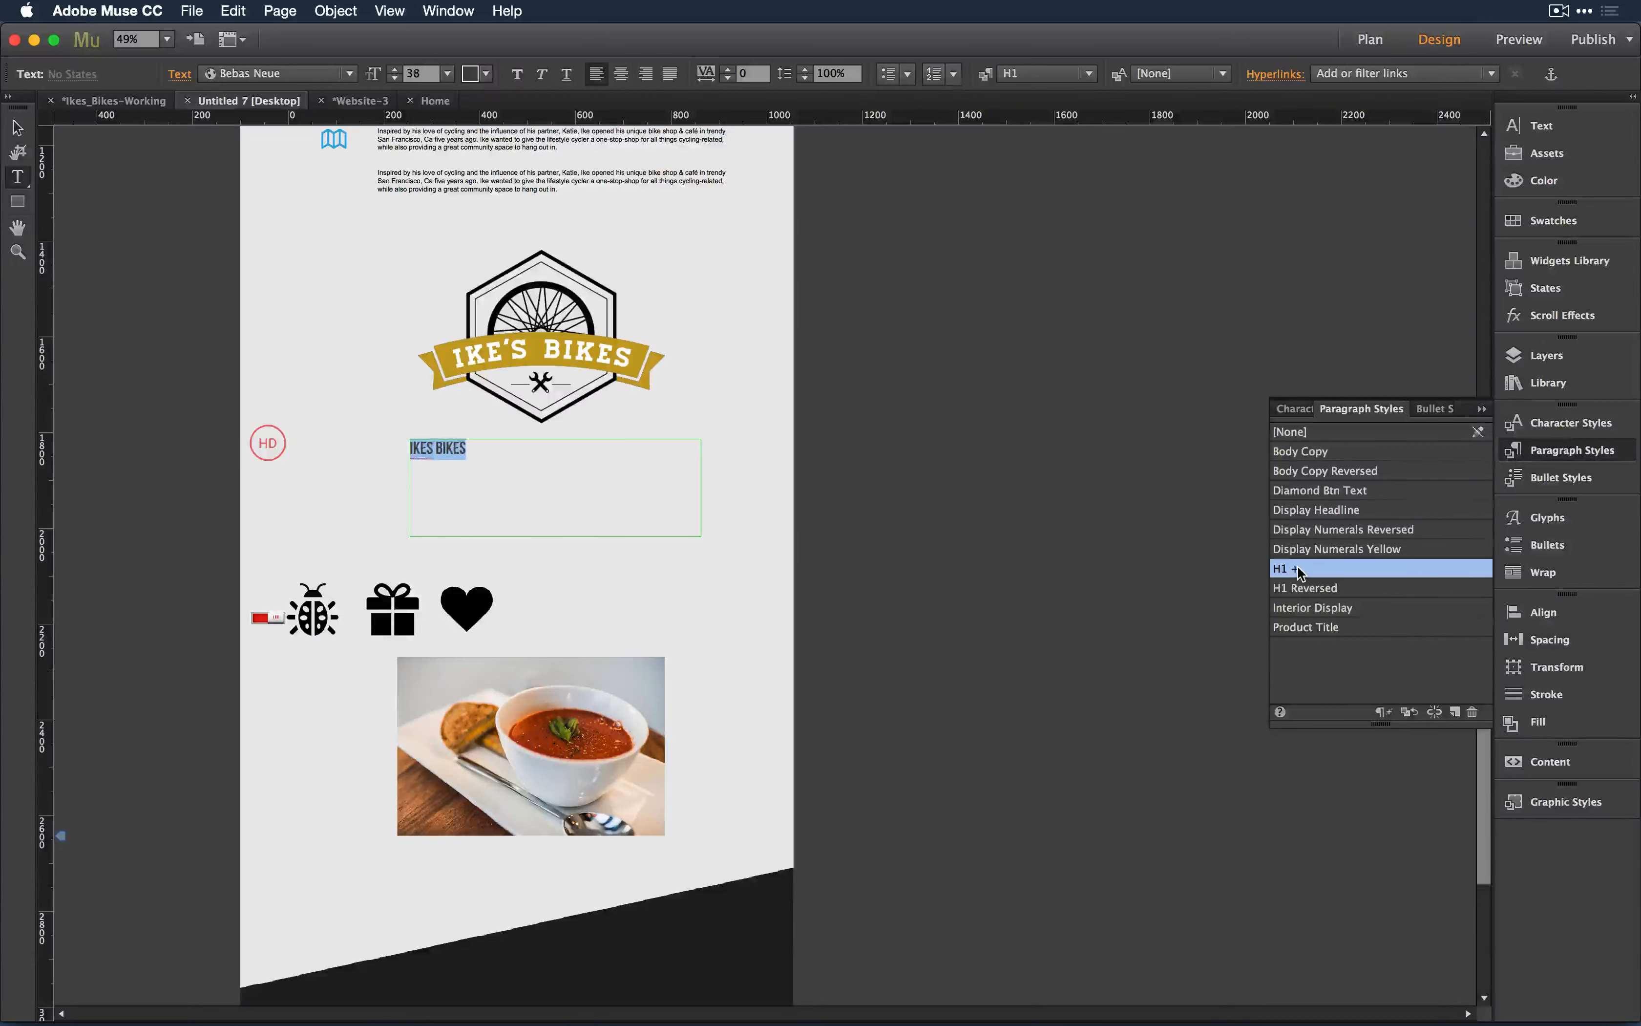
# Step: Increase the "Ikes bikes" heading's font size to 96
pyautogui.press('super+shift+period')
pyautogui.press('super+shift+period')
pyautogui.press('super+shift+period')
pyautogui.press('super+shift+period')
pyautogui.press('super+shift+period')
pyautogui.press('super+shift+period')
pyautogui.press('super+shift+period')
pyautogui.press('super+shift+period')
pyautogui.press('super+shift+period')
pyautogui.press('super+shift+period')
pyautogui.press('super+shift+period')
pyautogui.press('super+shift+period')
pyautogui.press('super+shift+period')
pyautogui.press('super+shift+period')
pyautogui.press('super+shift+period')
pyautogui.press('super+shift+period')
pyautogui.press('super+shift+period')
pyautogui.press('super+shift+period')
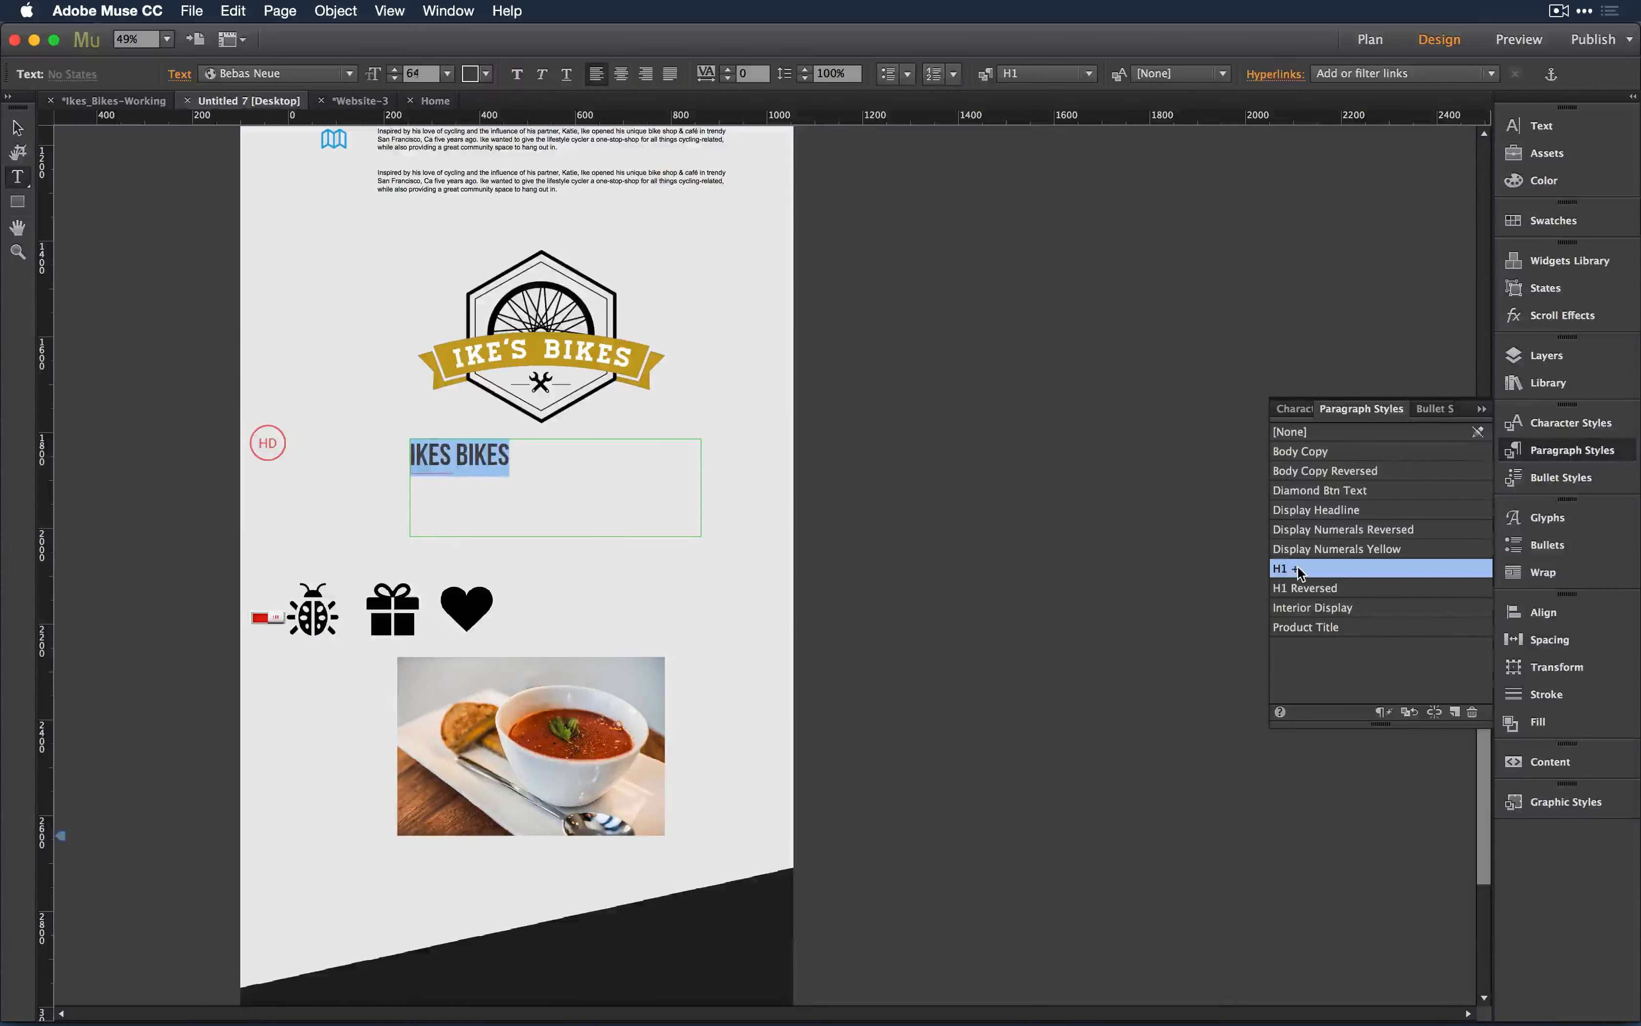
pyautogui.press('super+shift+period')
pyautogui.press('super+shift+period')
pyautogui.press('super+shift+period')
pyautogui.press('super+shift+period')
pyautogui.press('super+shift+period')
pyautogui.press('super+shift+period')
pyautogui.press('super+shift+period')
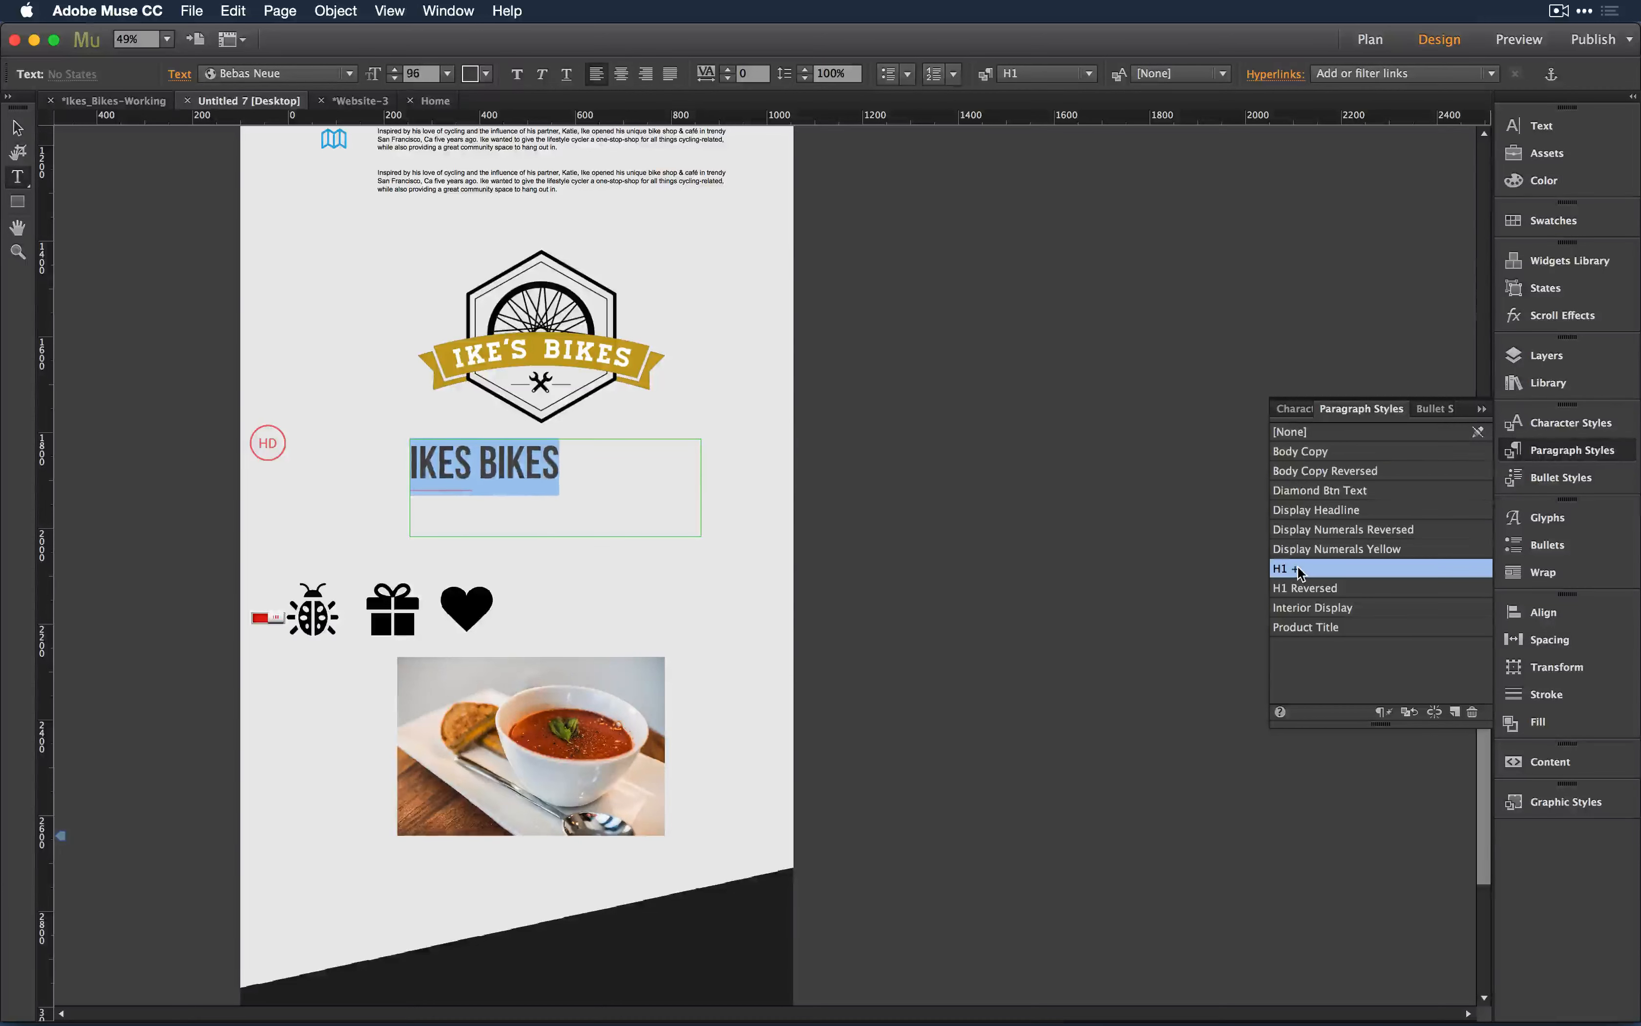
# Step: Duplicate the heading's text frame in place and offset the copy 5 px up and 5 px left
pyautogui.click(13, 127)
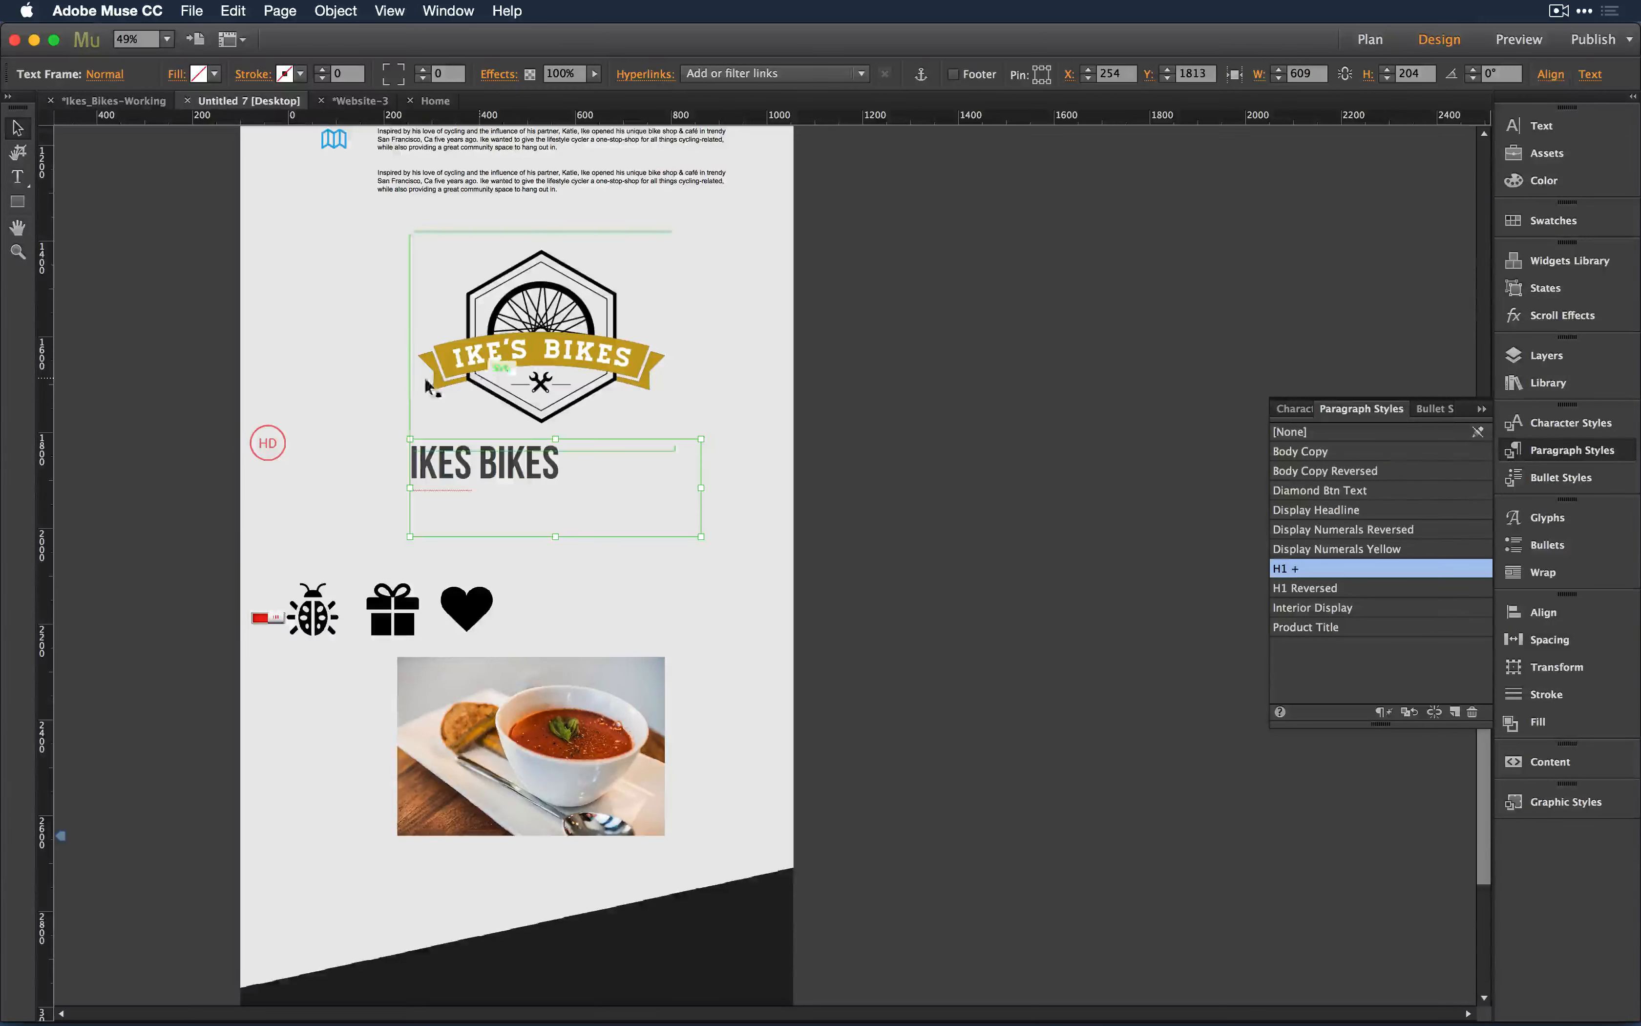
pyautogui.click(327, 410)
pyautogui.click(459, 466)
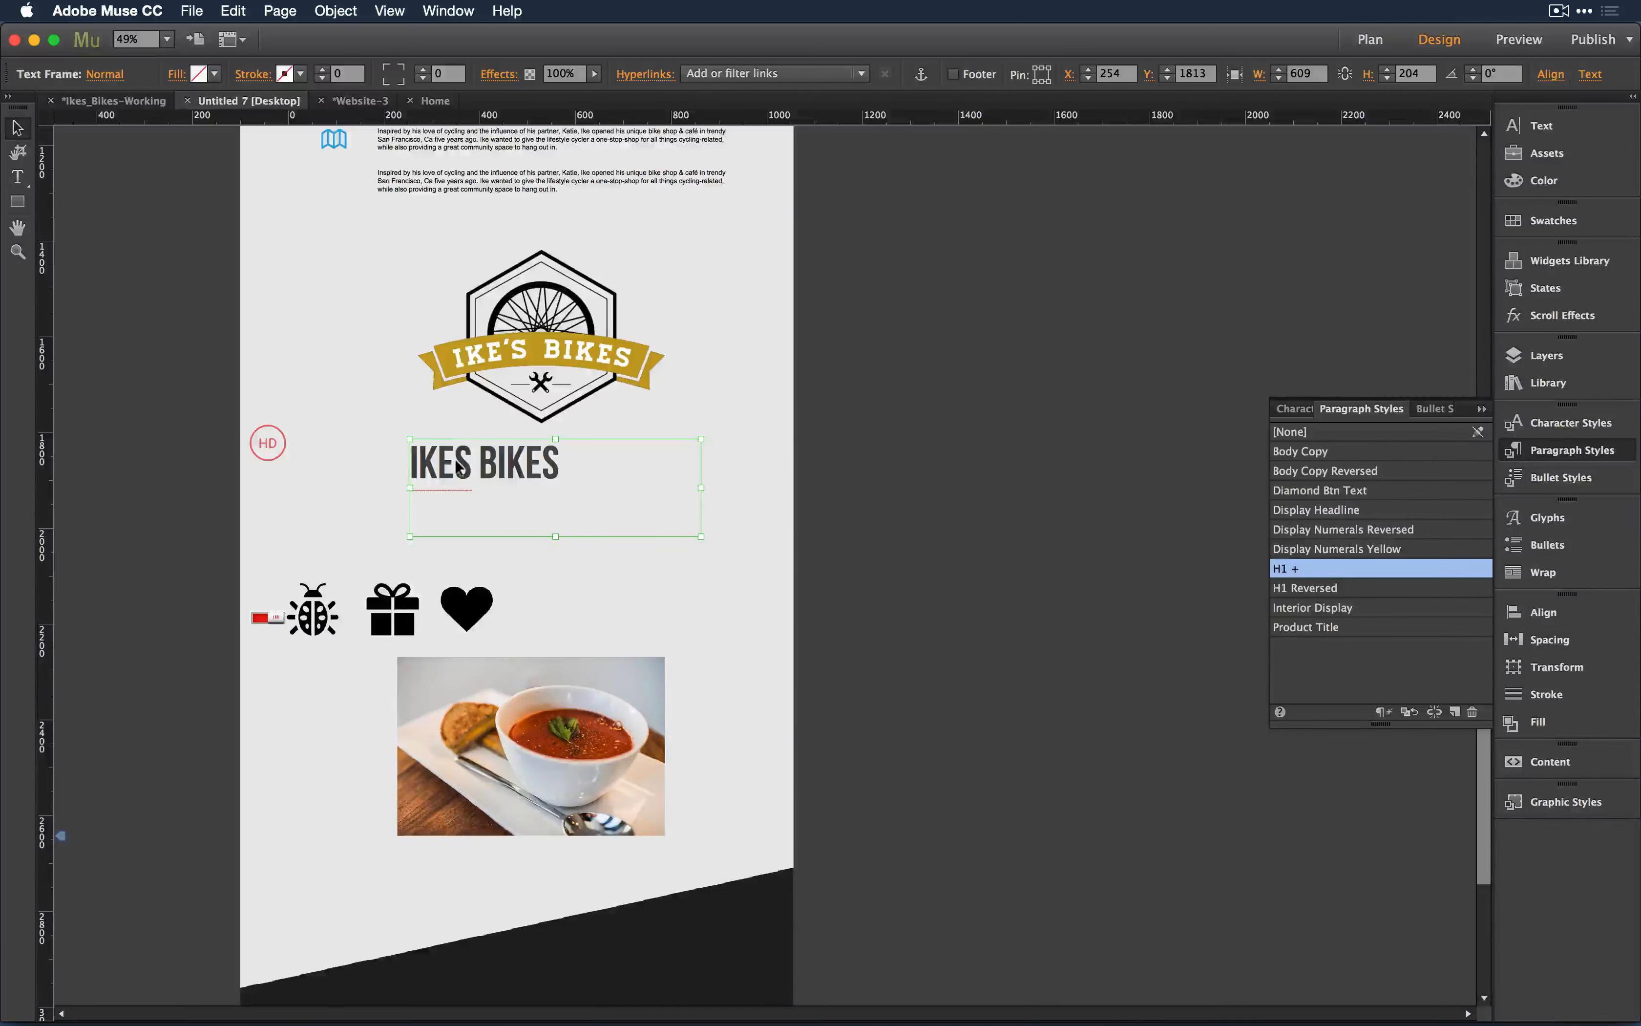
pyautogui.press('Up')
pyautogui.press('Up')
pyautogui.press('Up')
pyautogui.press('Up')
pyautogui.press('Up')
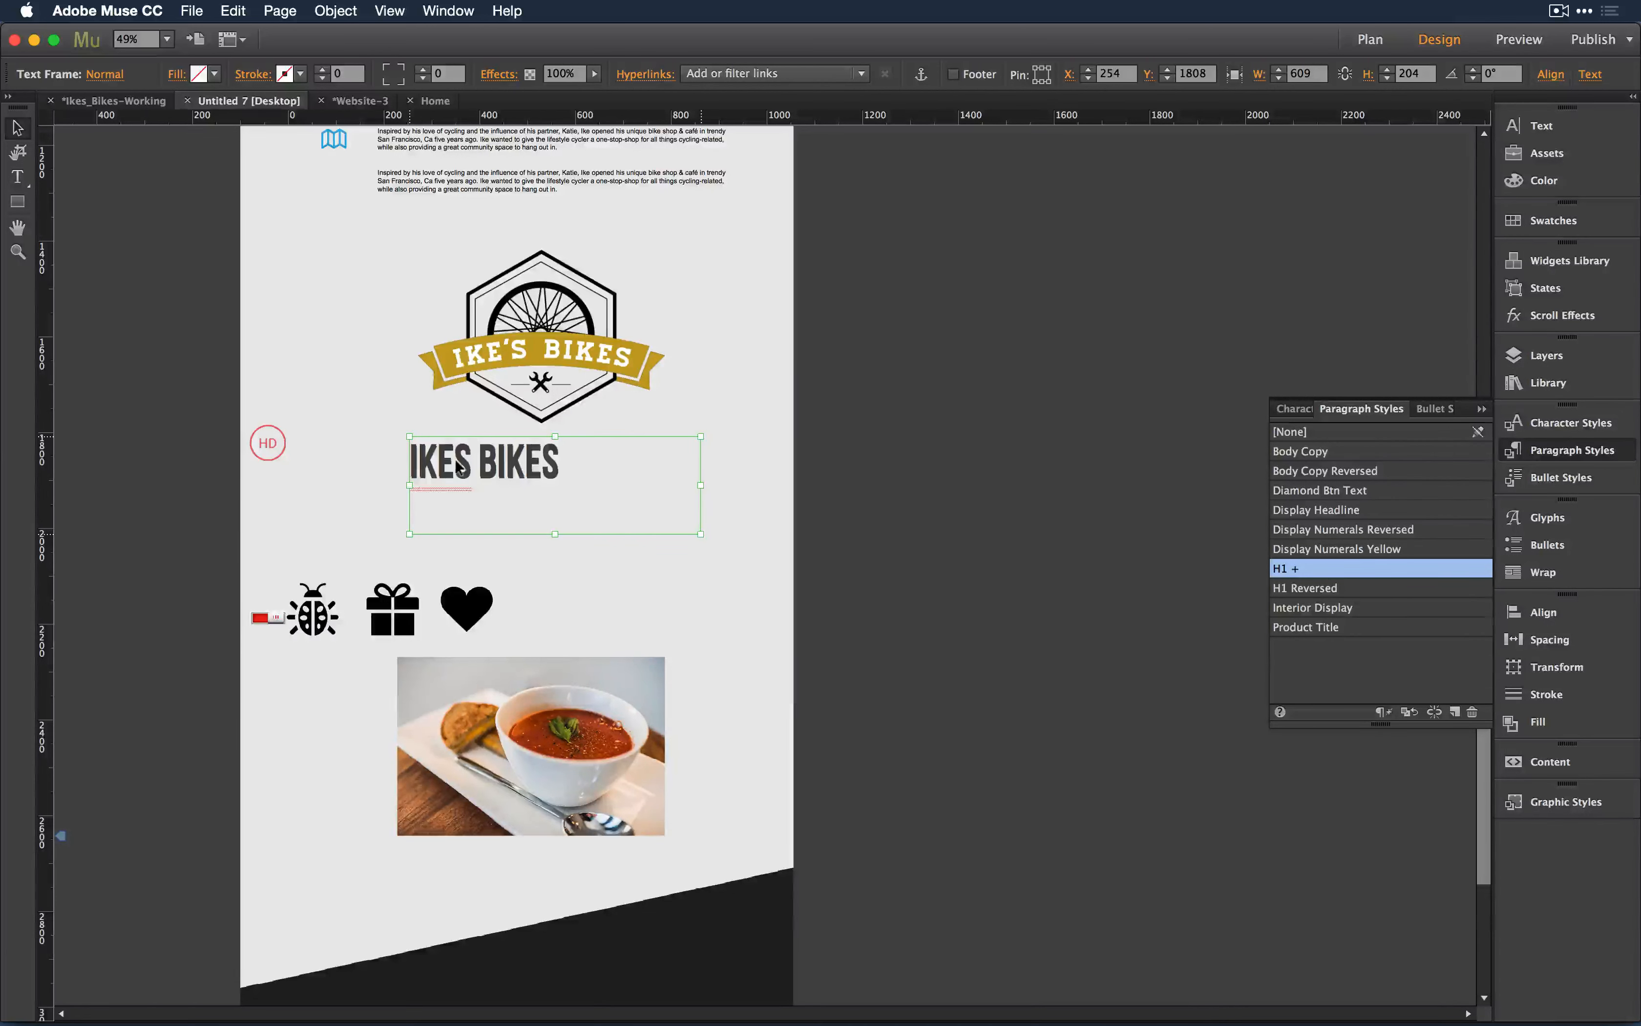
pyautogui.press('Left')
pyautogui.press('Left')
pyautogui.press('Left')
pyautogui.press('Left')
pyautogui.press('Left')
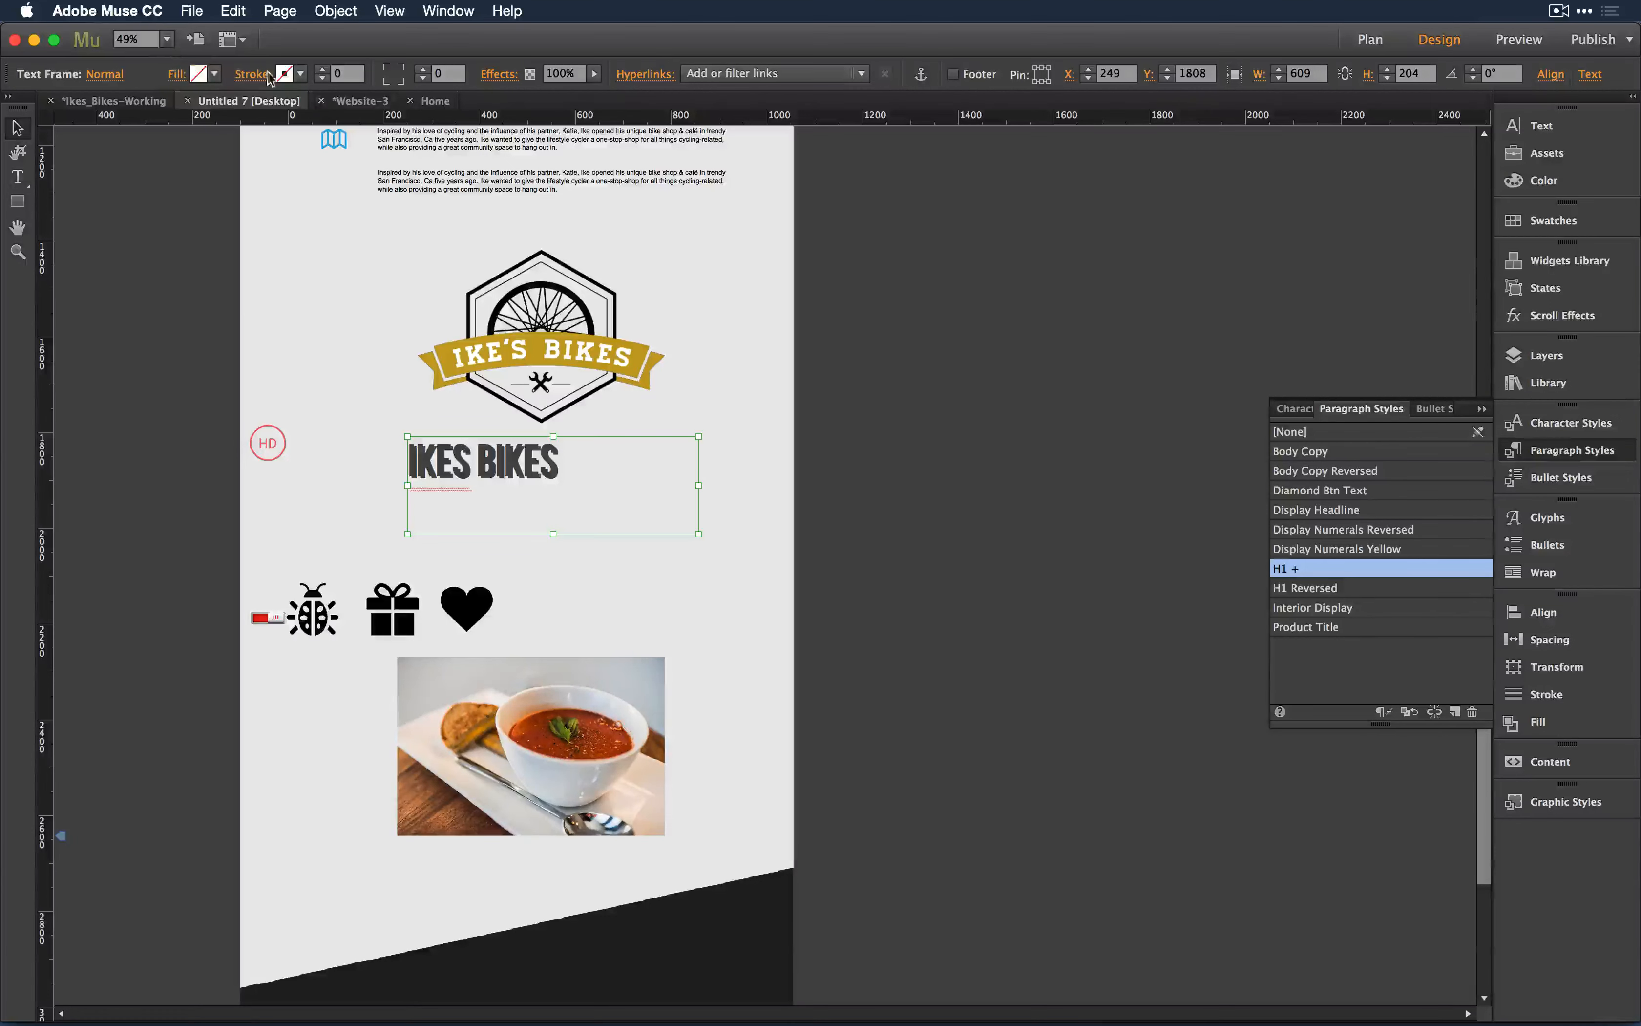
# Step: Recolour the text of the front heading copy with the gold swatch D1AD0D, leaving the frame deselected
pyautogui.click(360, 476)
pyautogui.press('t')
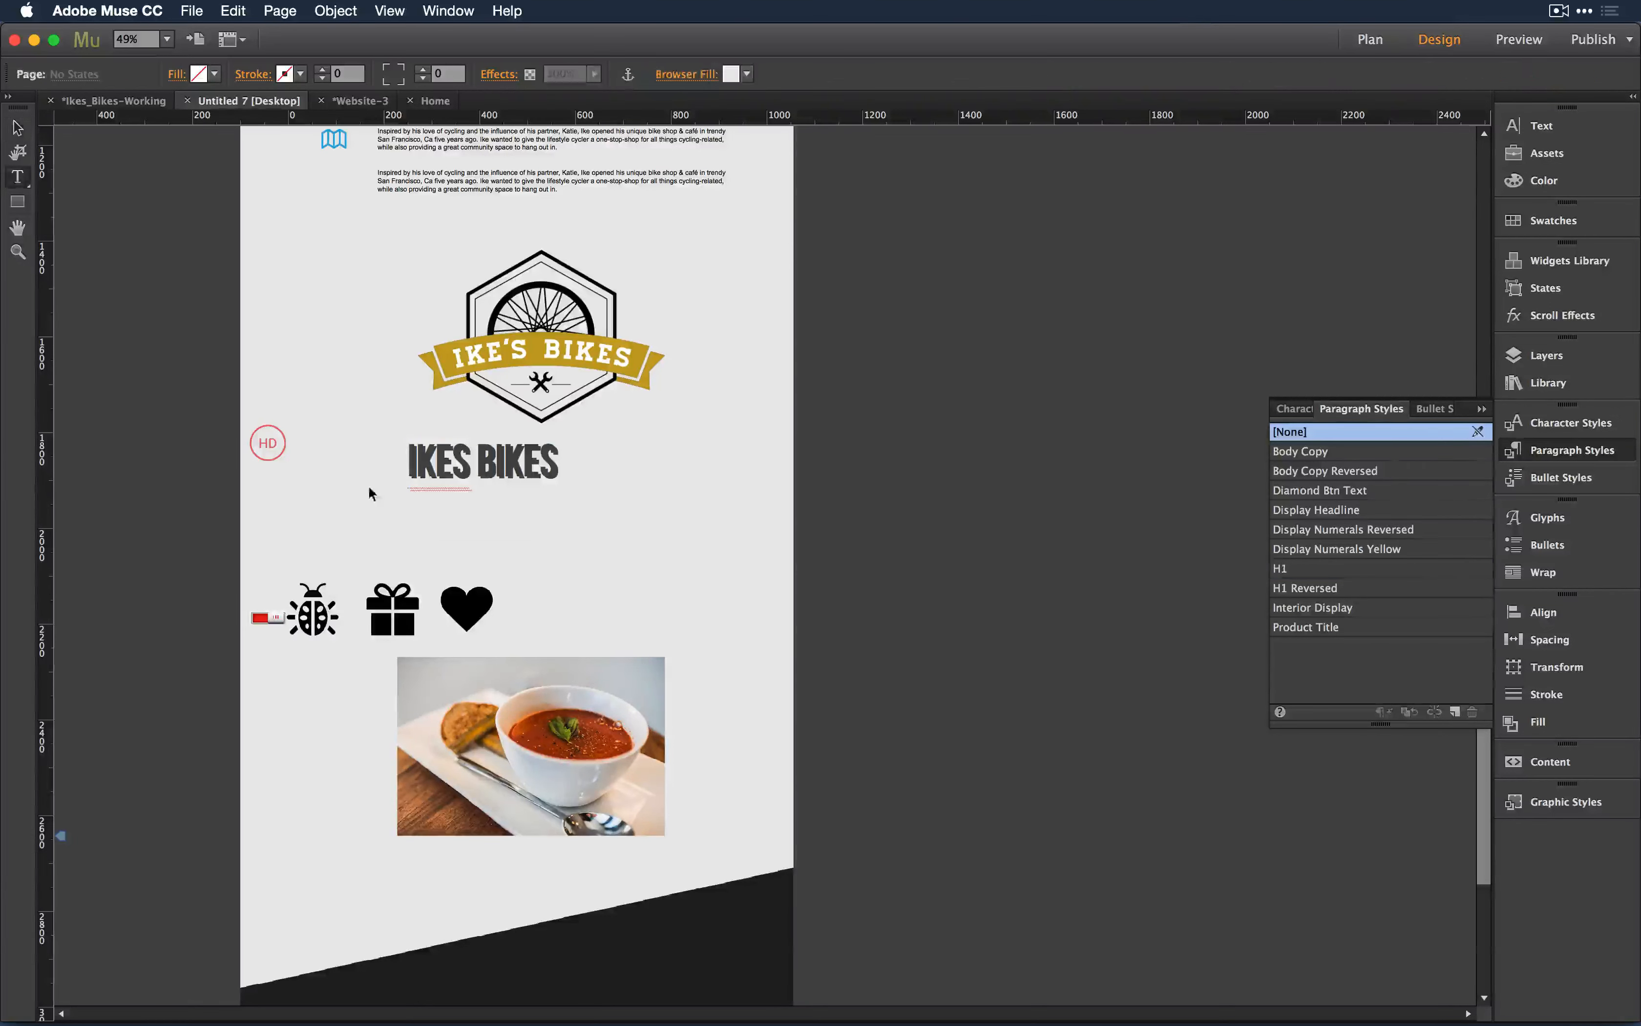
pyautogui.click(480, 444)
pyautogui.press('super+a')
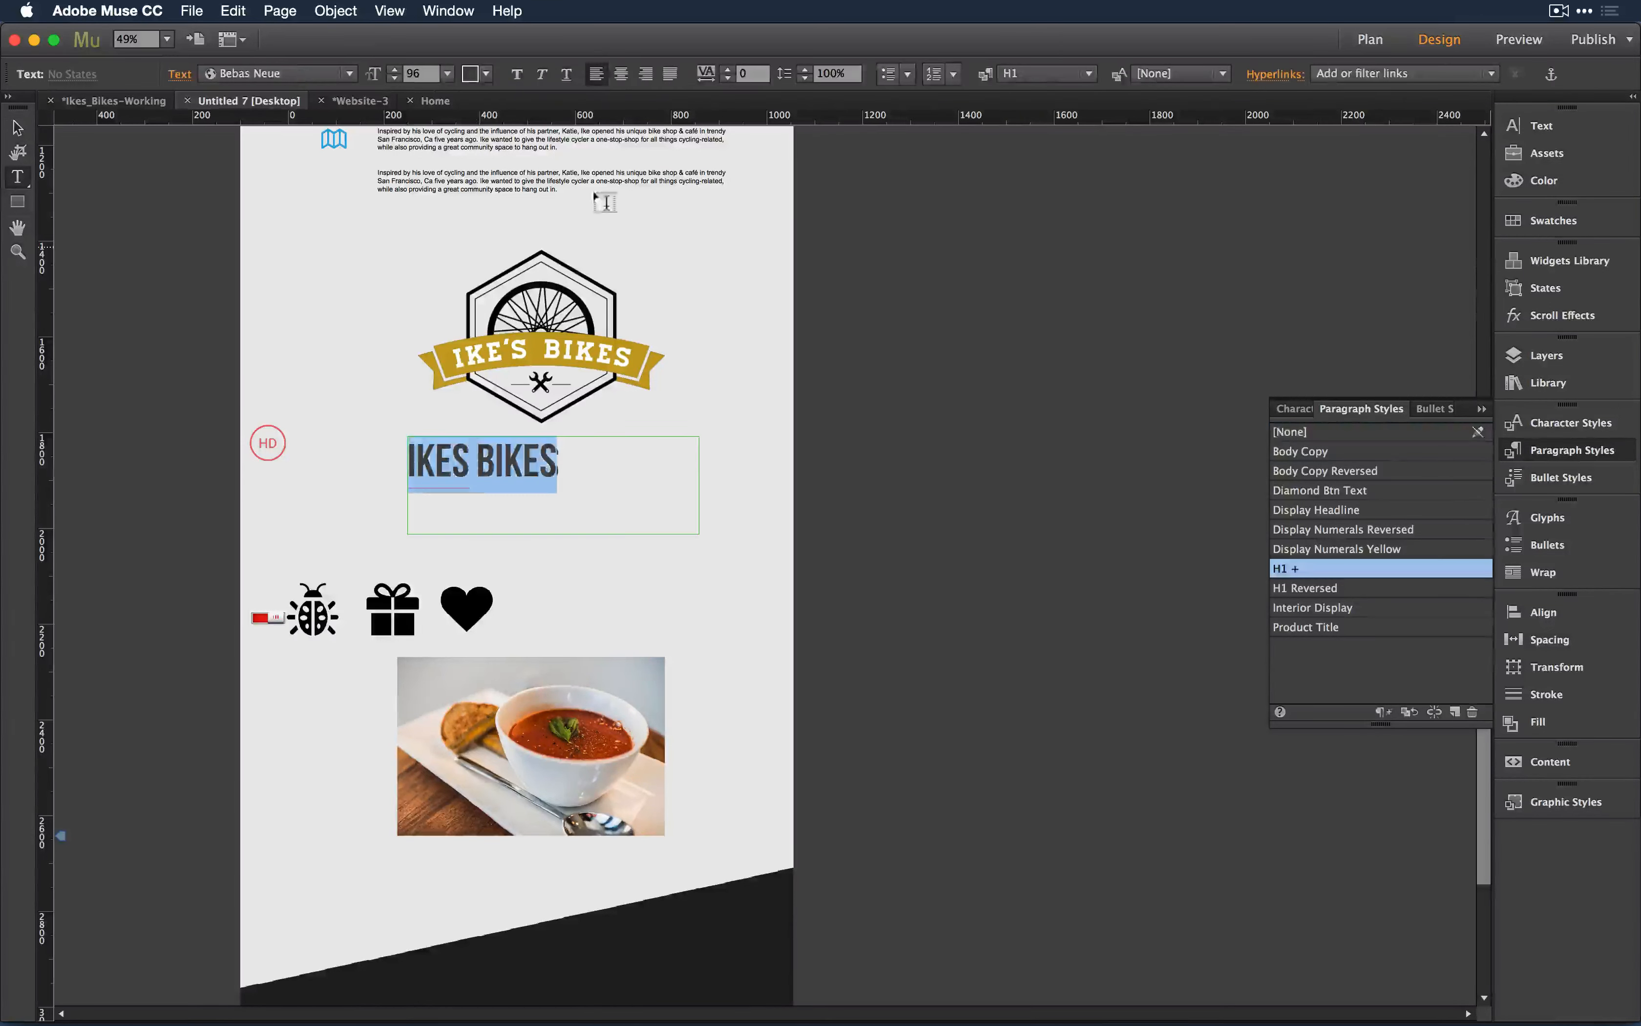
pyautogui.click(472, 76)
pyautogui.click(746, 166)
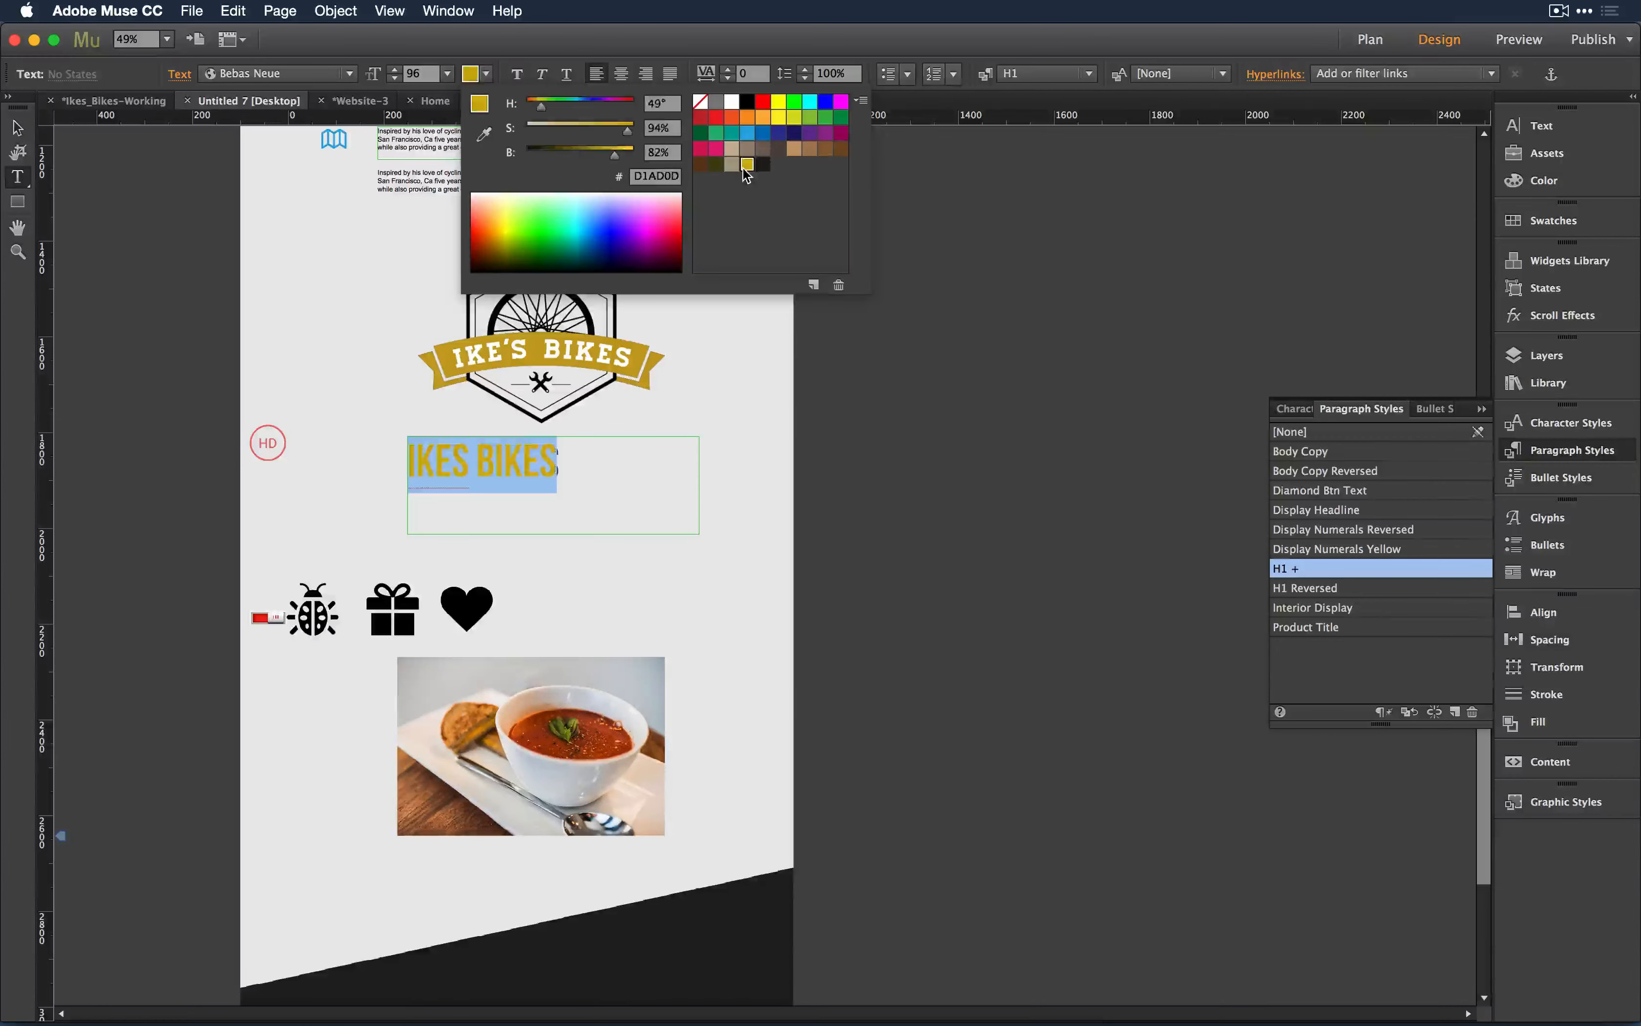
pyautogui.click(17, 126)
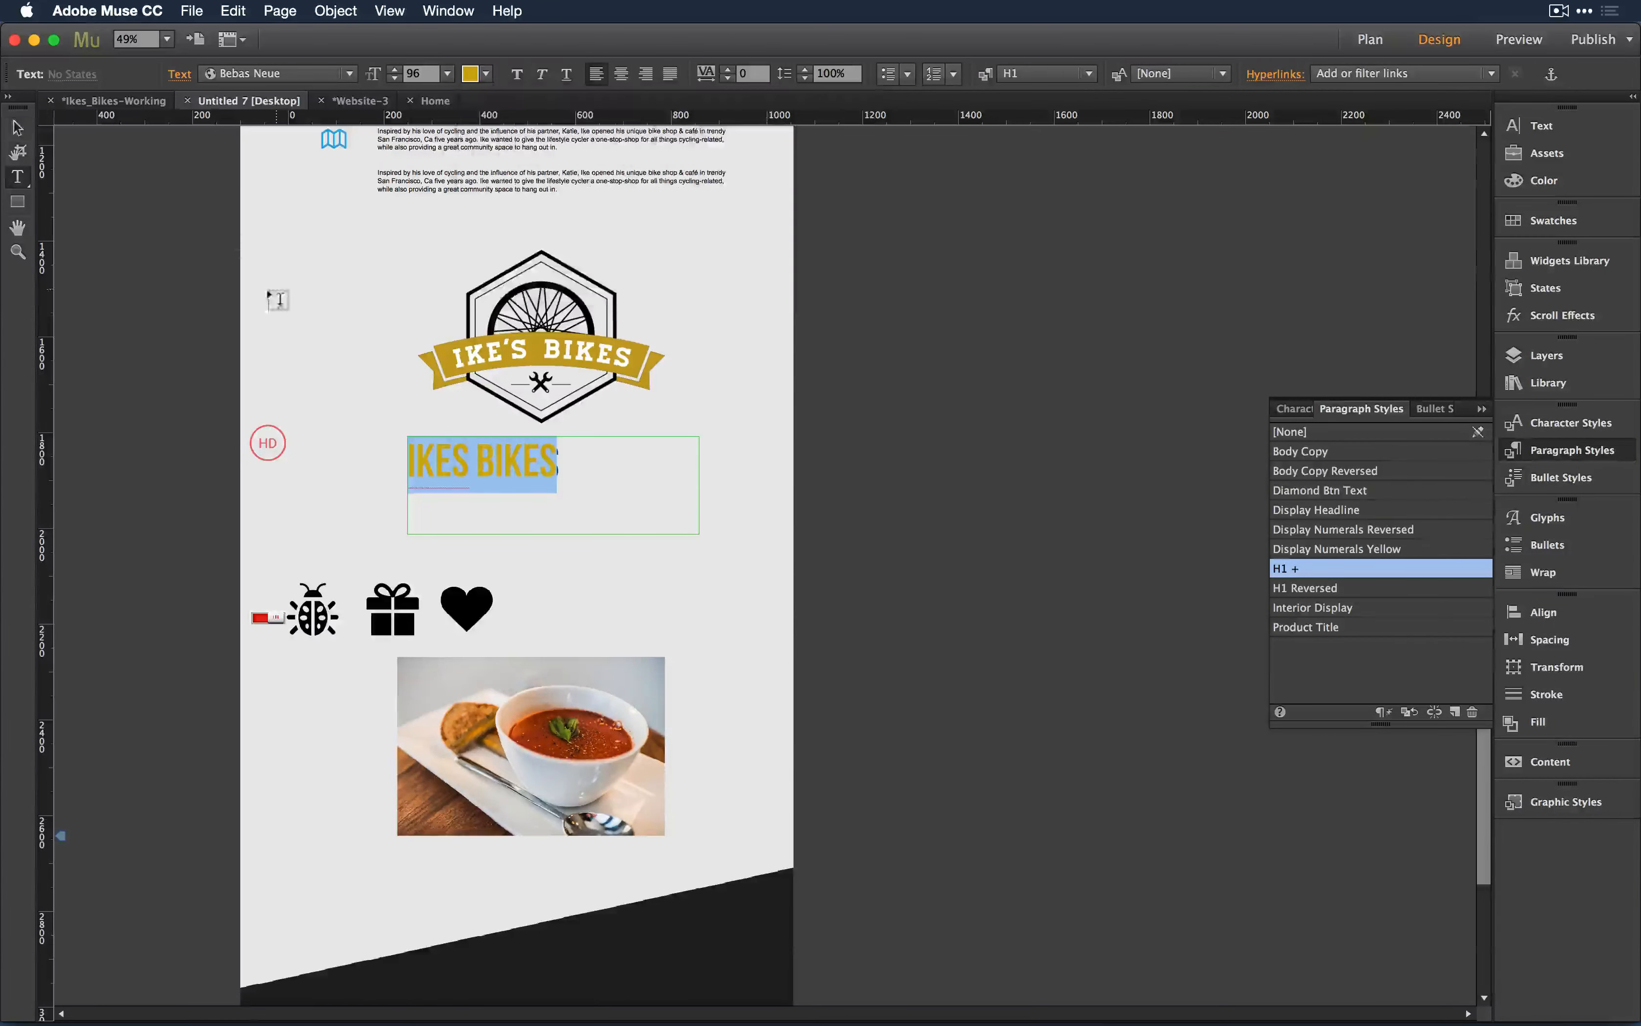
pyautogui.click(17, 126)
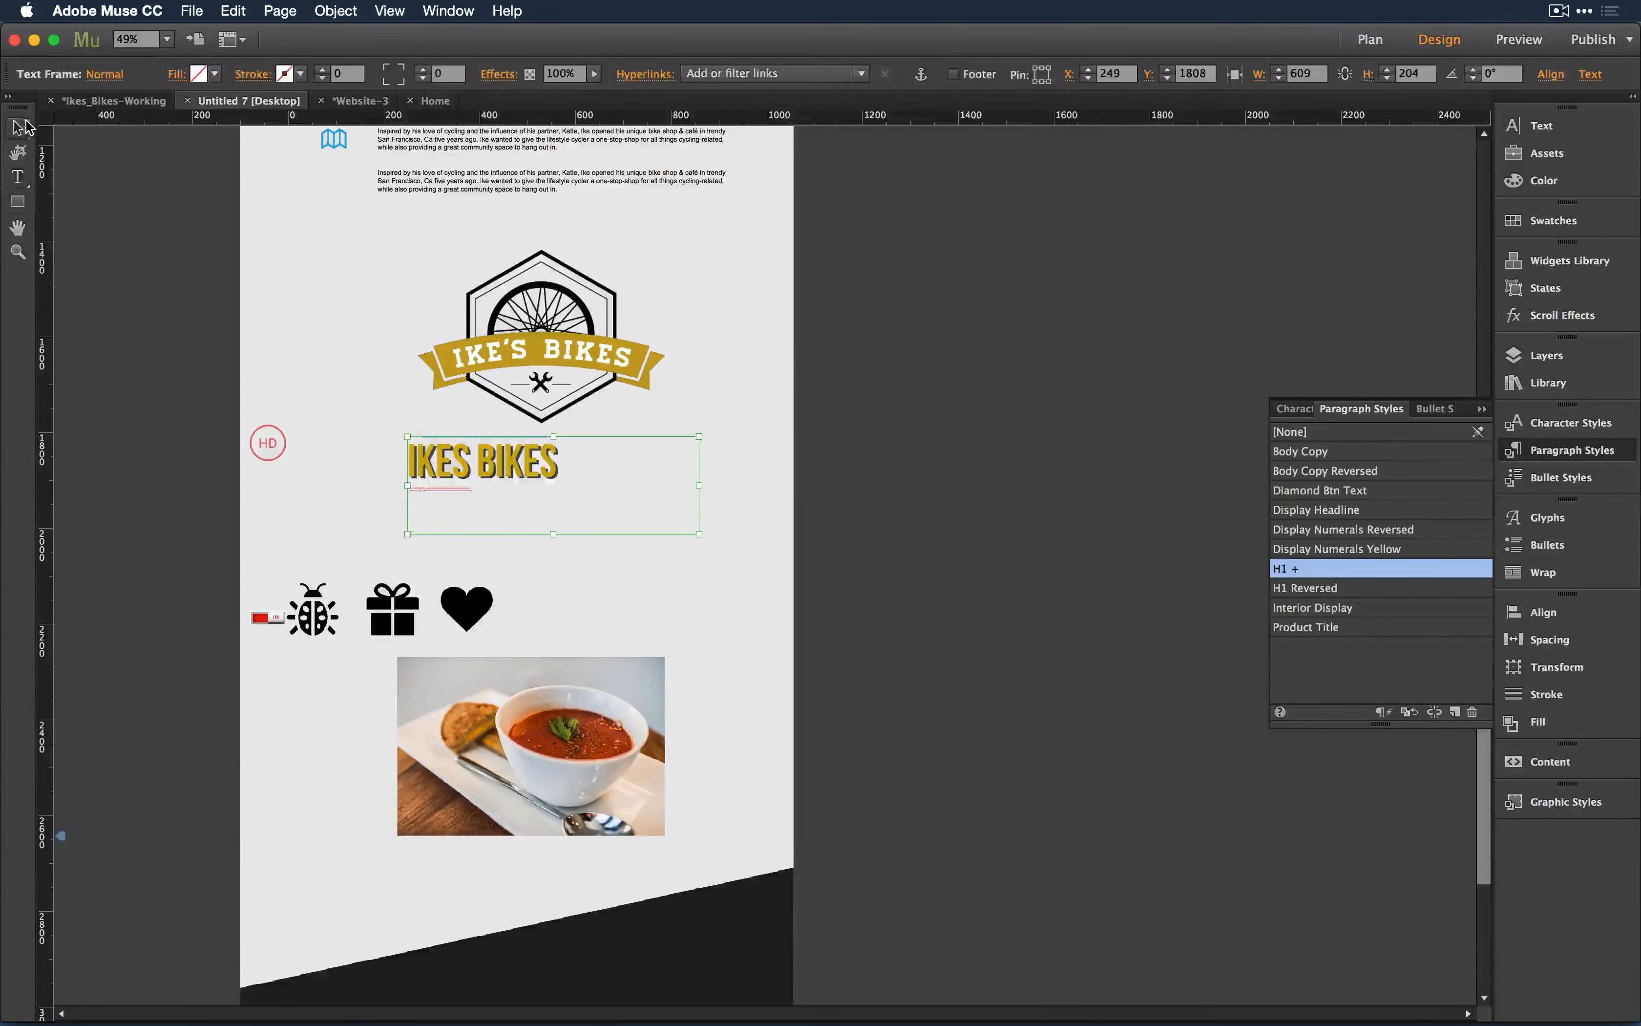
pyautogui.click(324, 360)
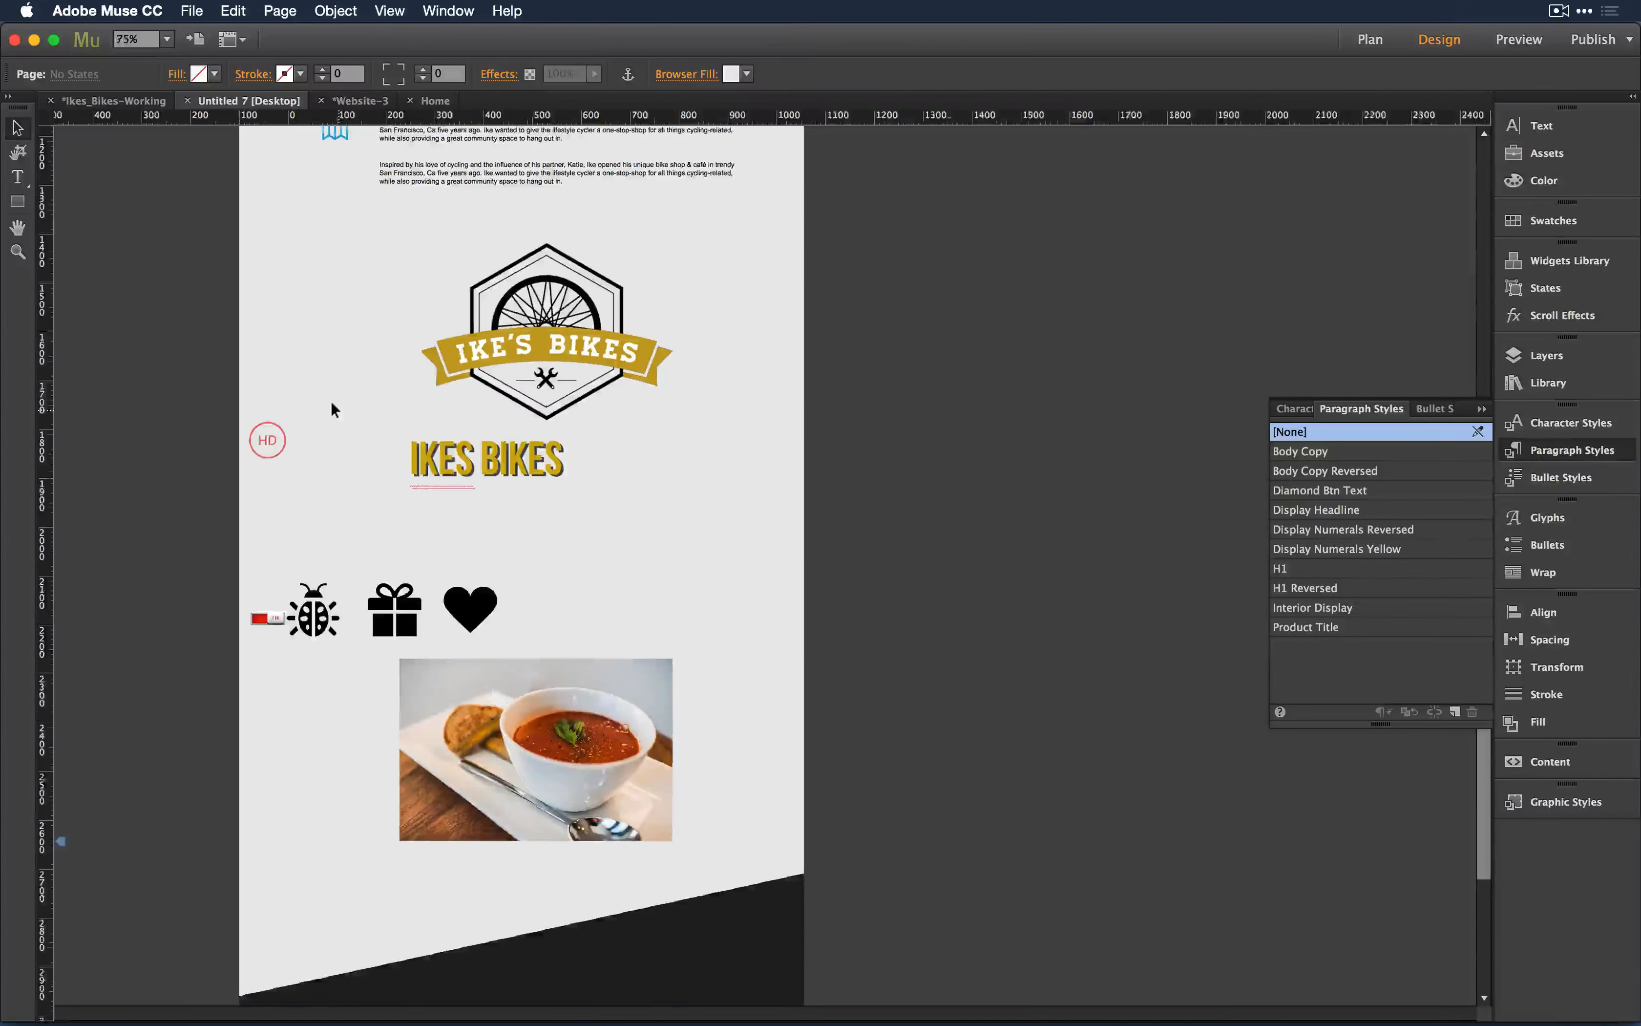
# Step: Preview the page in the browser and select the layered "Ikes bikes" heading text there
pyautogui.press('super+equal')
pyautogui.press('super+equal')
pyautogui.press('super+equal')
pyautogui.scroll(7, 455, 401)
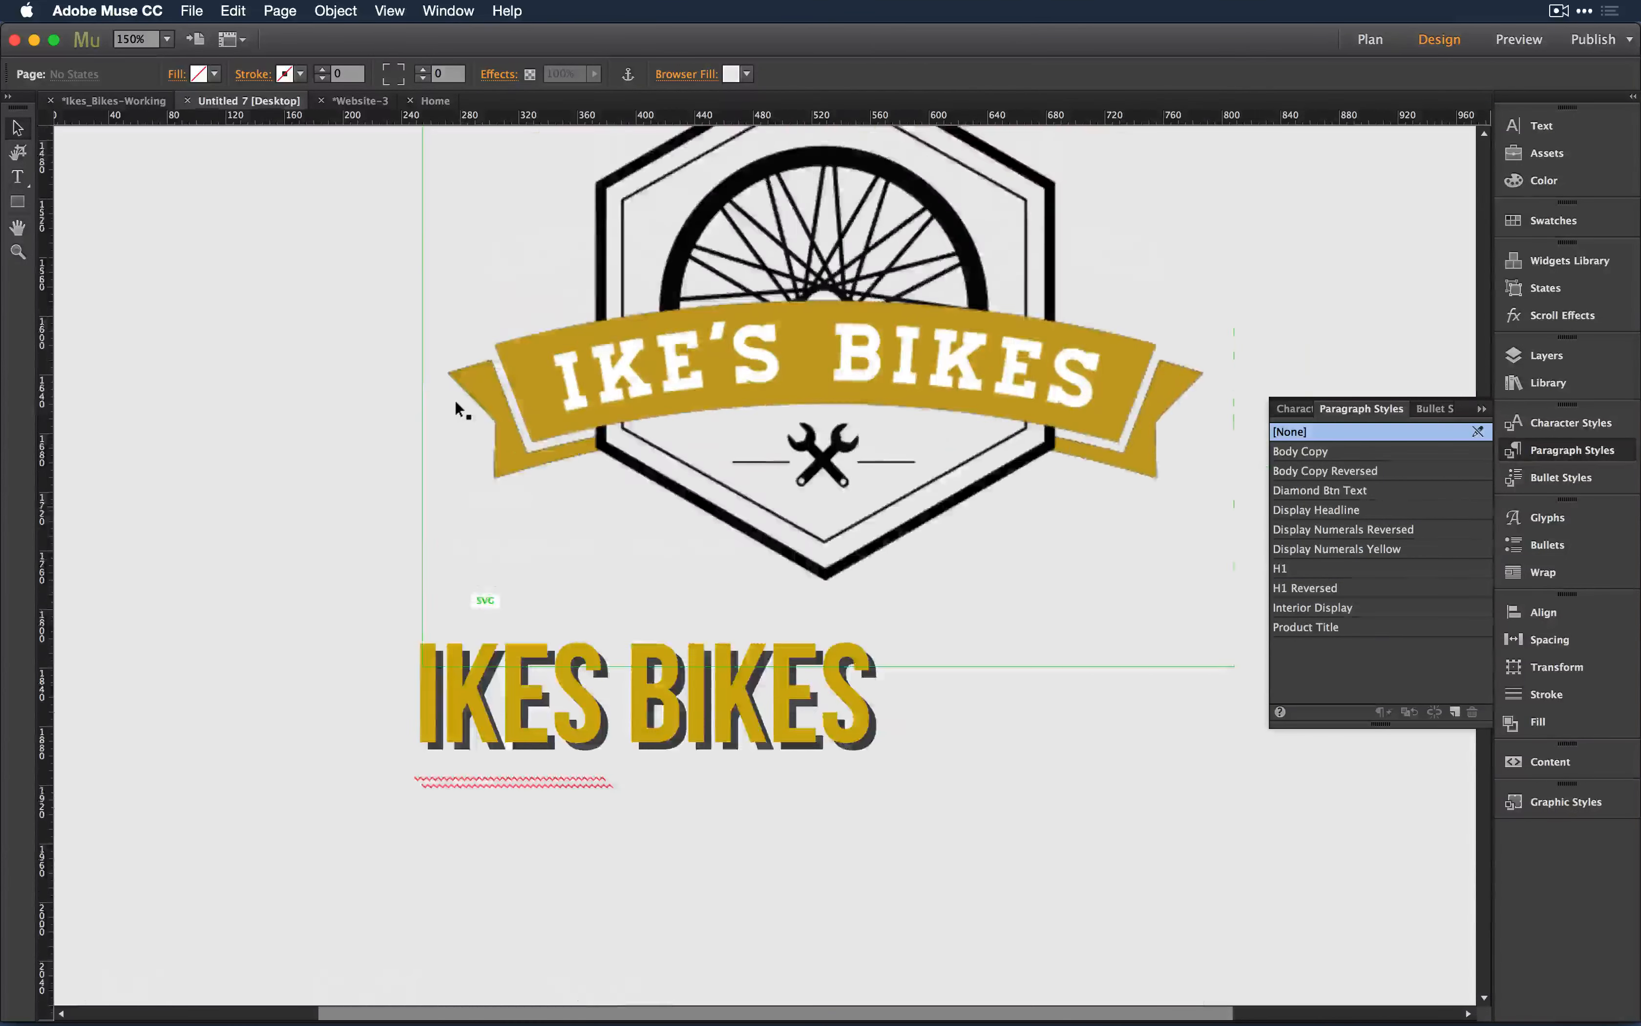
pyautogui.scroll(-3, 454, 399)
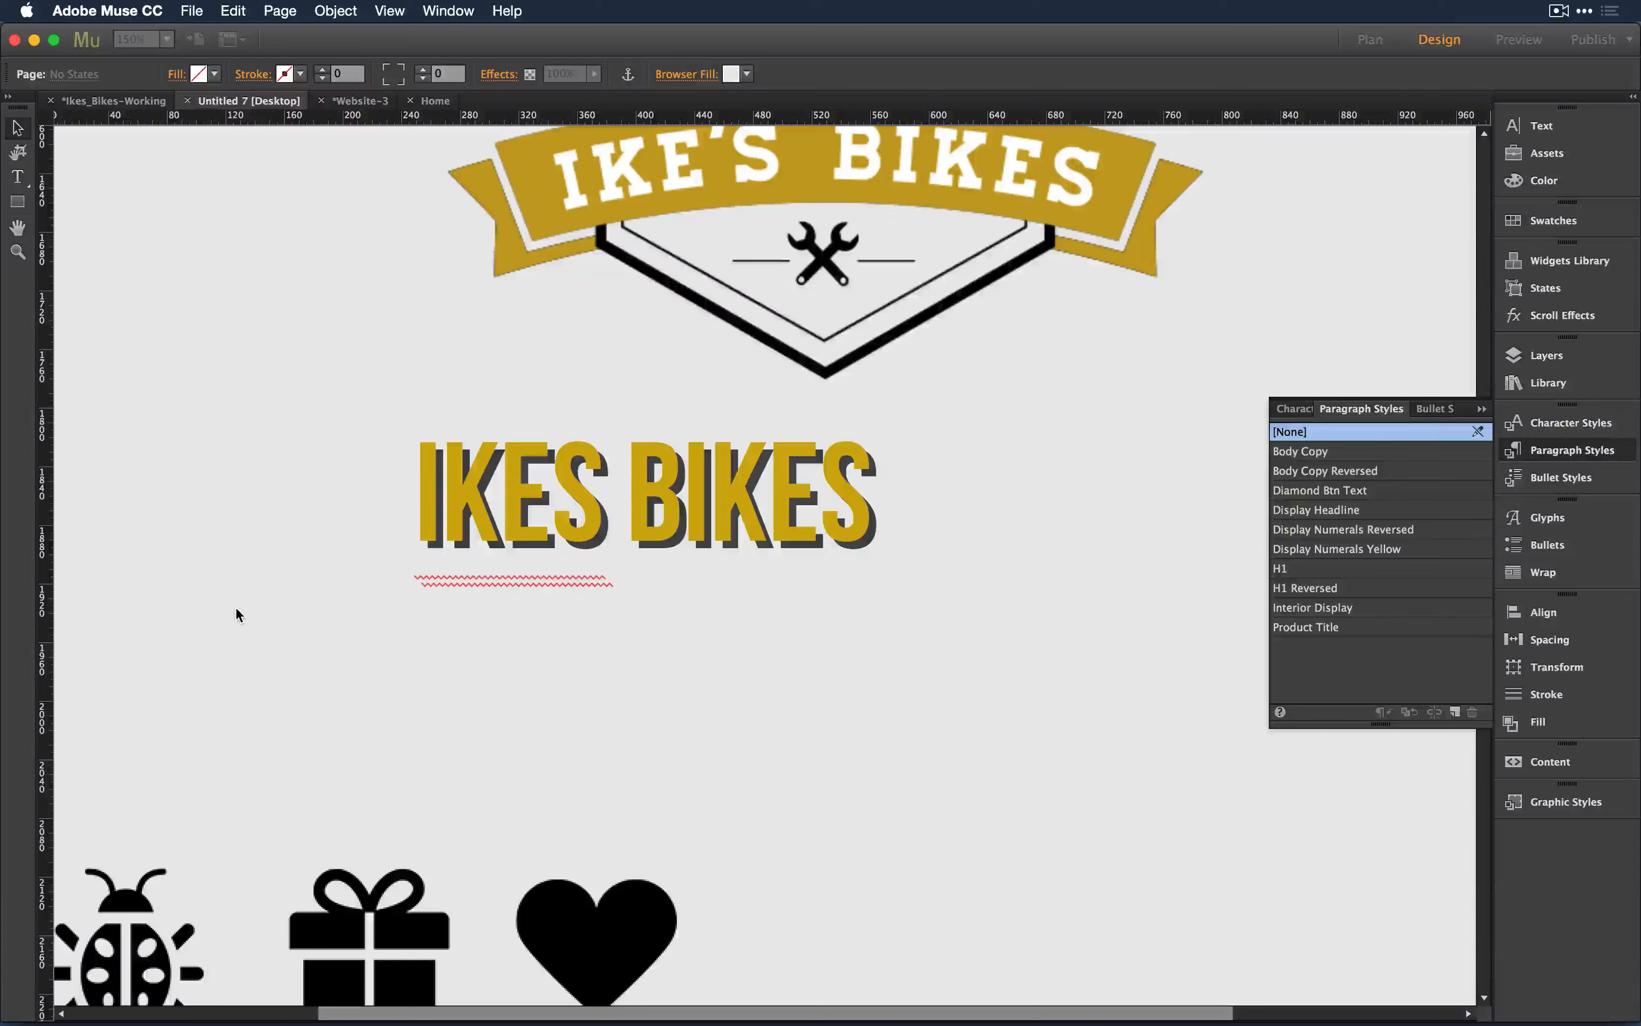
pyautogui.press('super+shift+e')
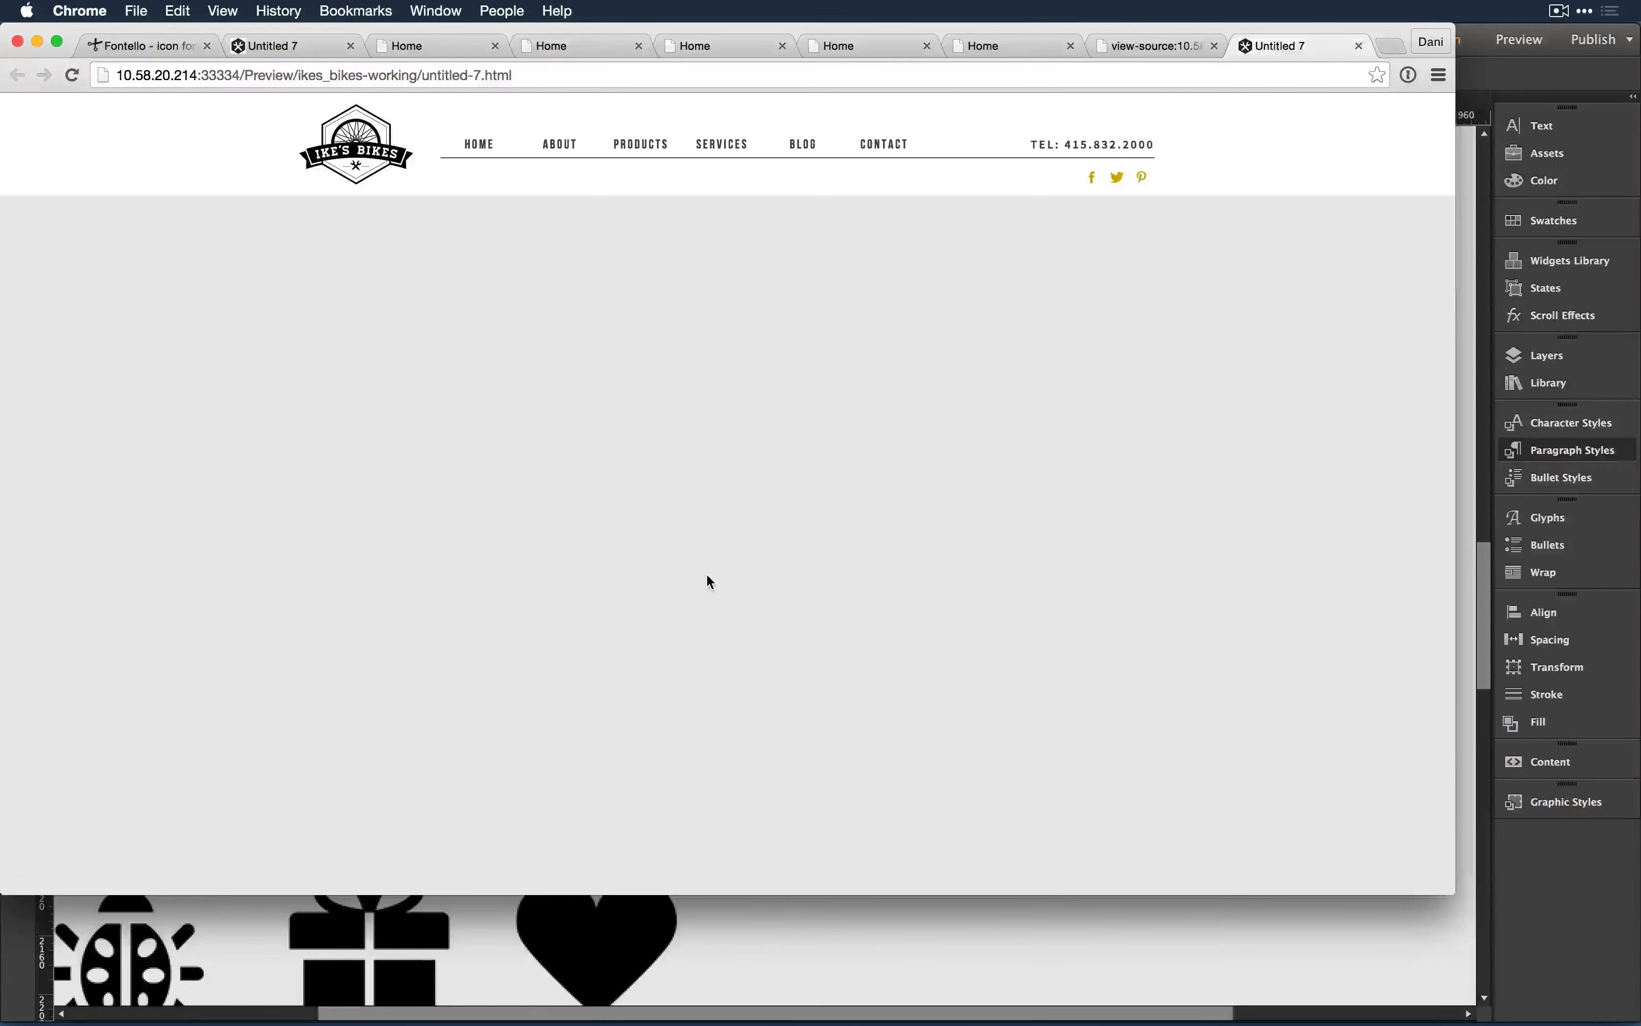
pyautogui.scroll(-10, 707, 574)
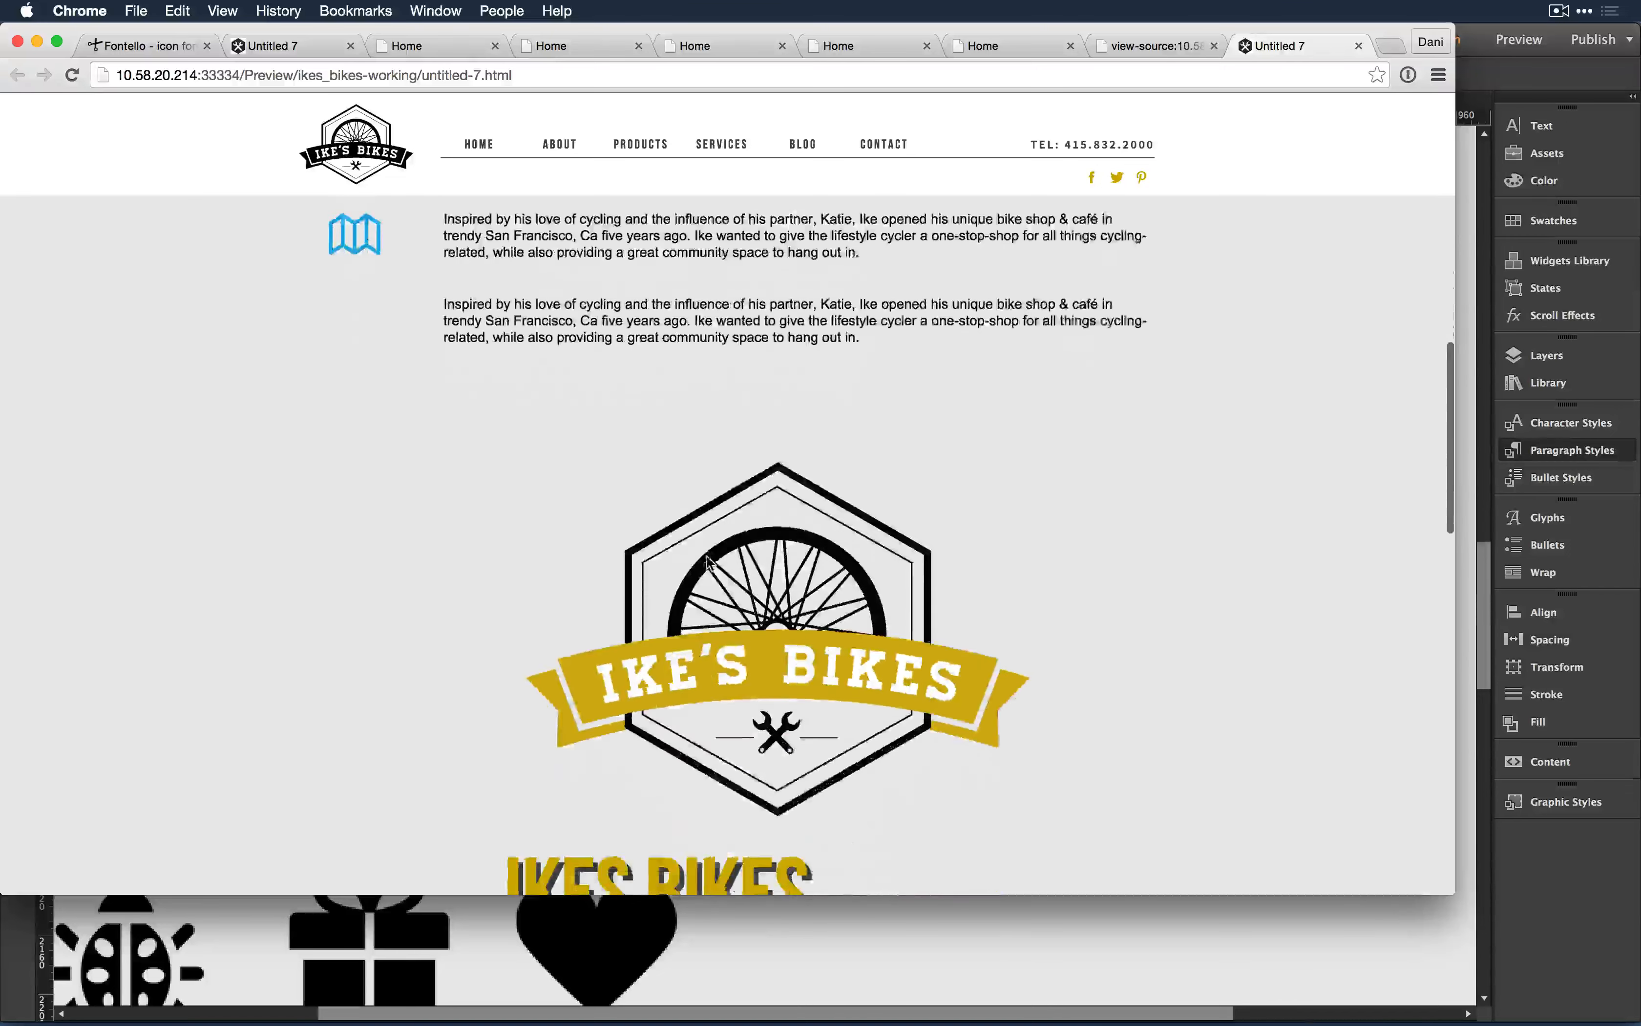
pyautogui.scroll(-5, 707, 557)
pyautogui.moveTo(505, 489); pyautogui.dragTo(812, 513)
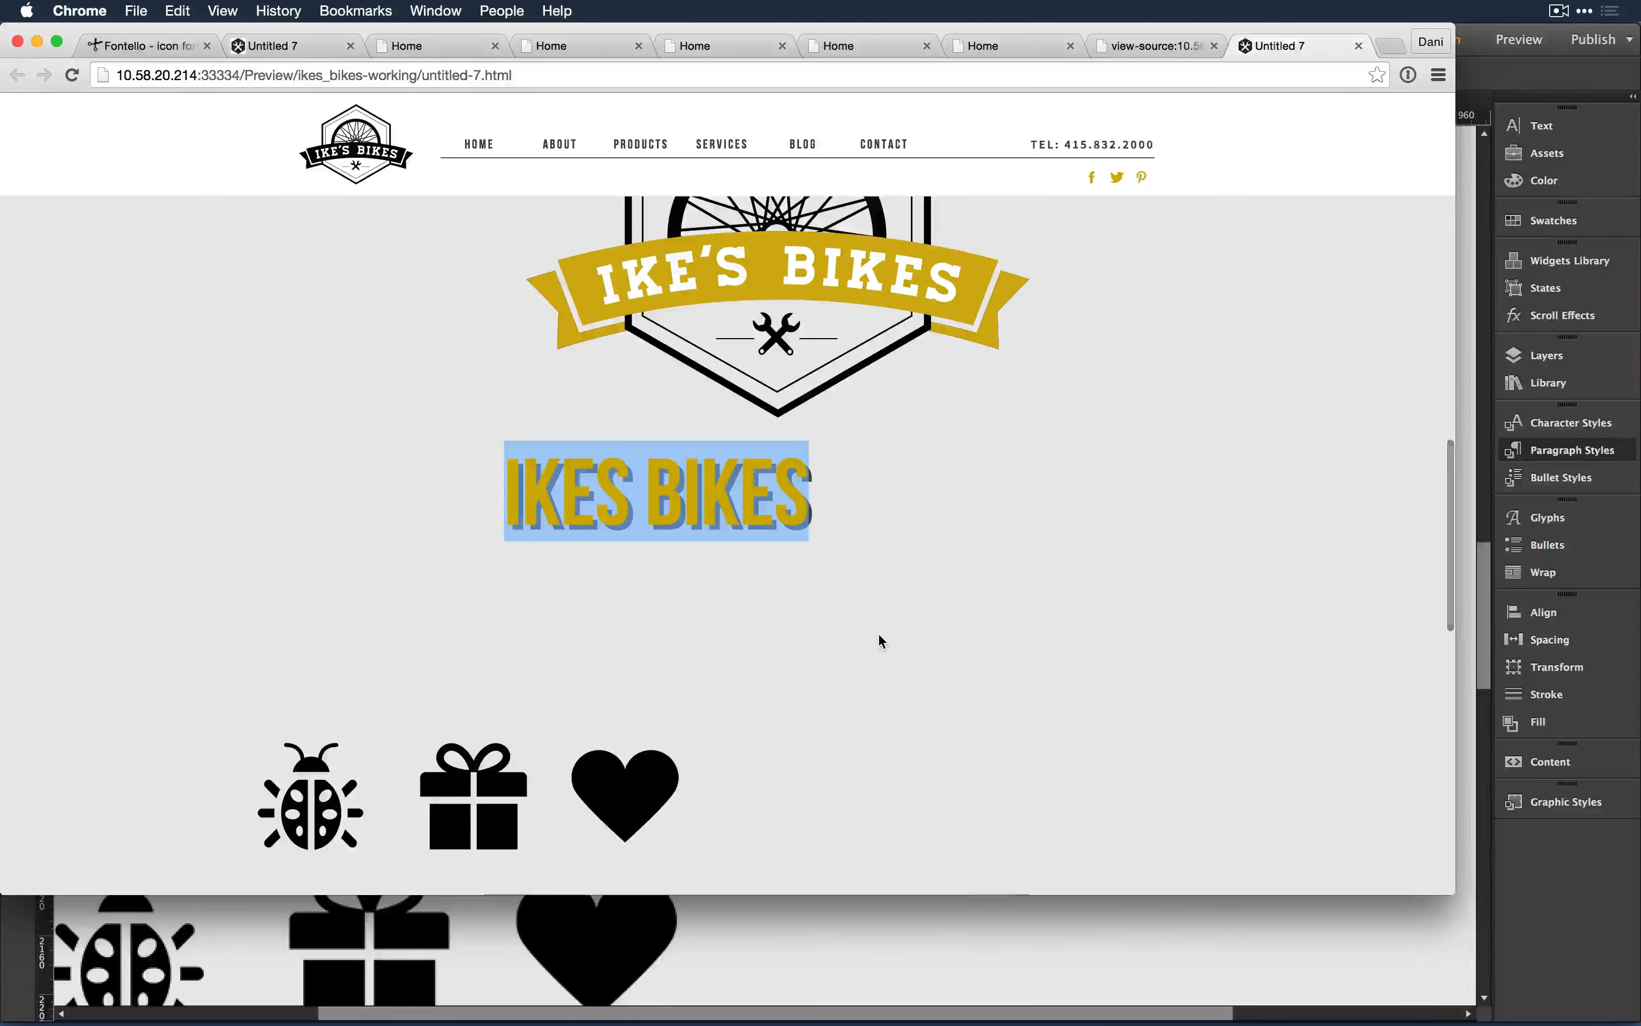
# Step: Examine the layered heading's edges and offset shadow in the browser at greater magnification
pyautogui.press('super+equal')
pyautogui.press('super+equal')
pyautogui.press('super+equal')
pyautogui.press('super+equal')
pyautogui.rightClick(1049, 787)
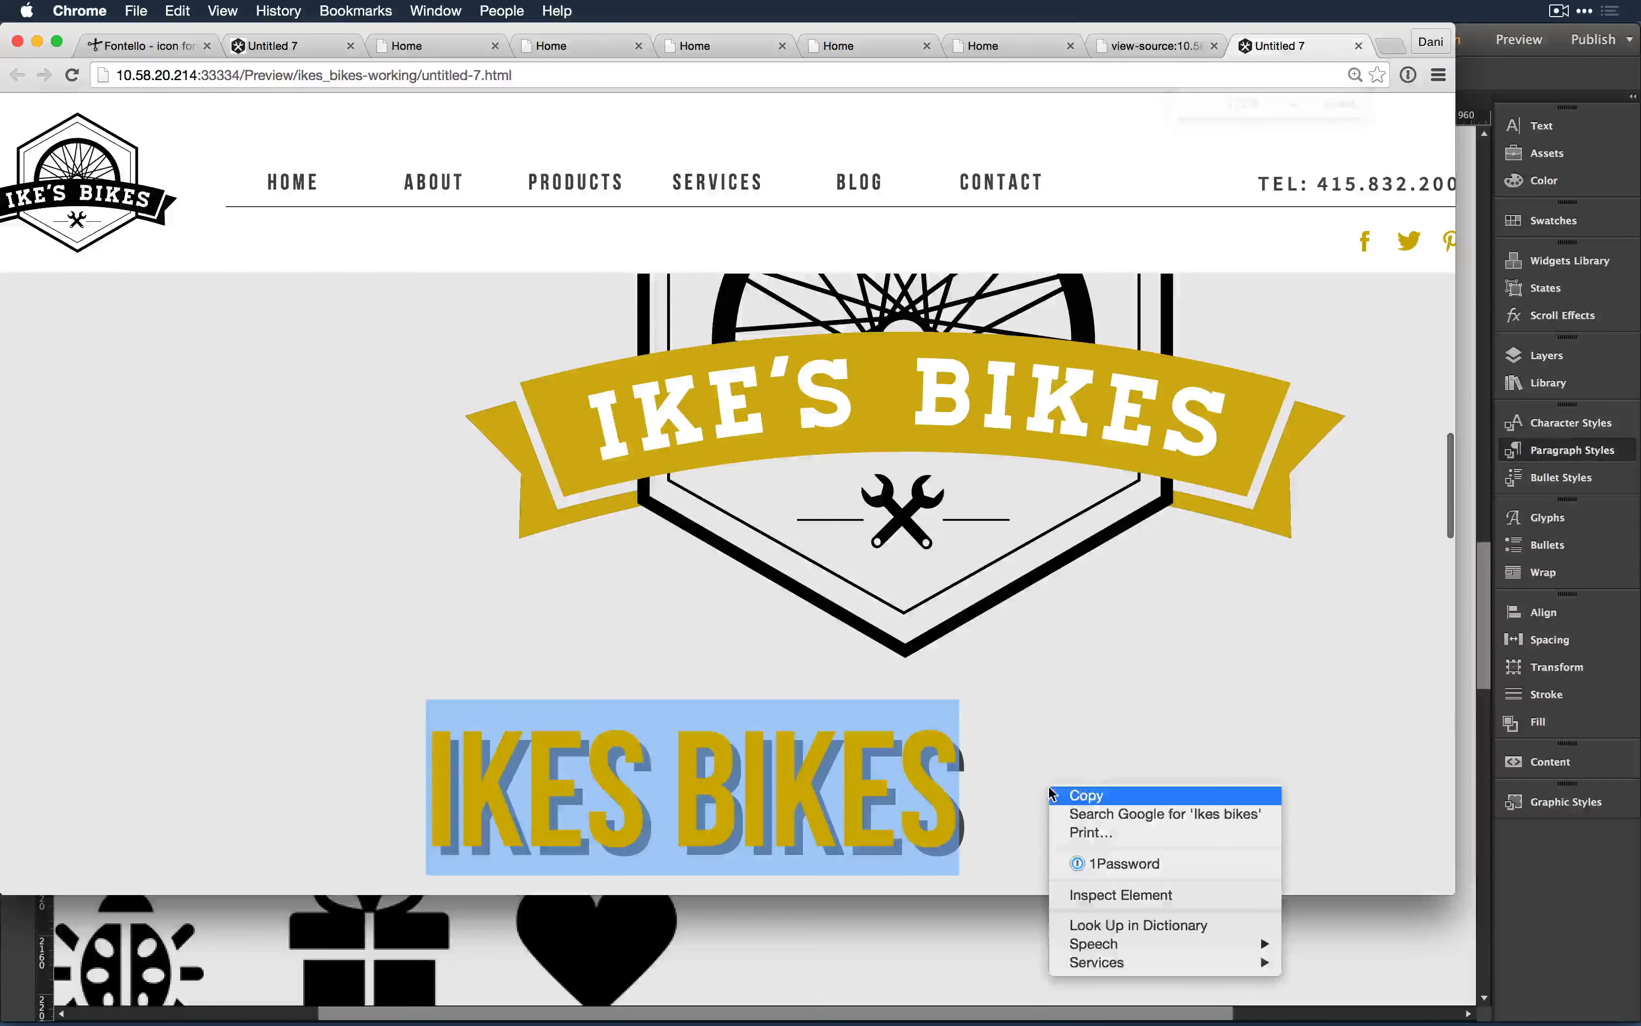
pyautogui.click(1009, 724)
pyautogui.click(1006, 706)
pyautogui.scroll(-5, 1006, 708)
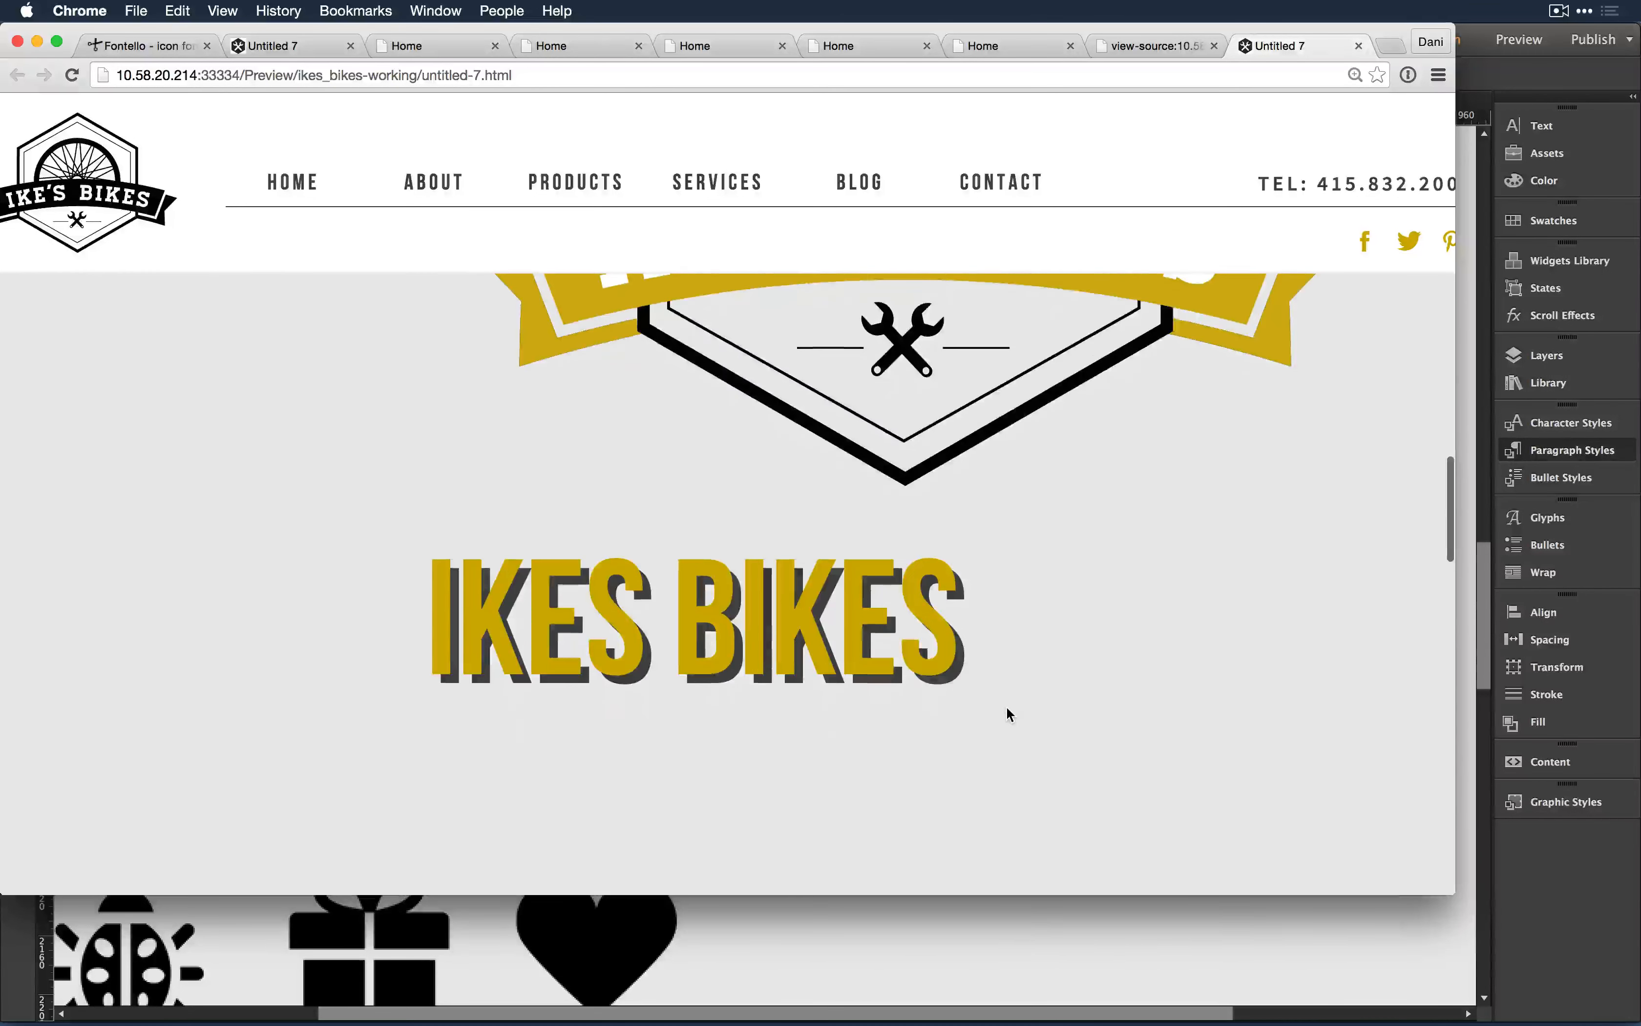
pyautogui.press('super+equal')
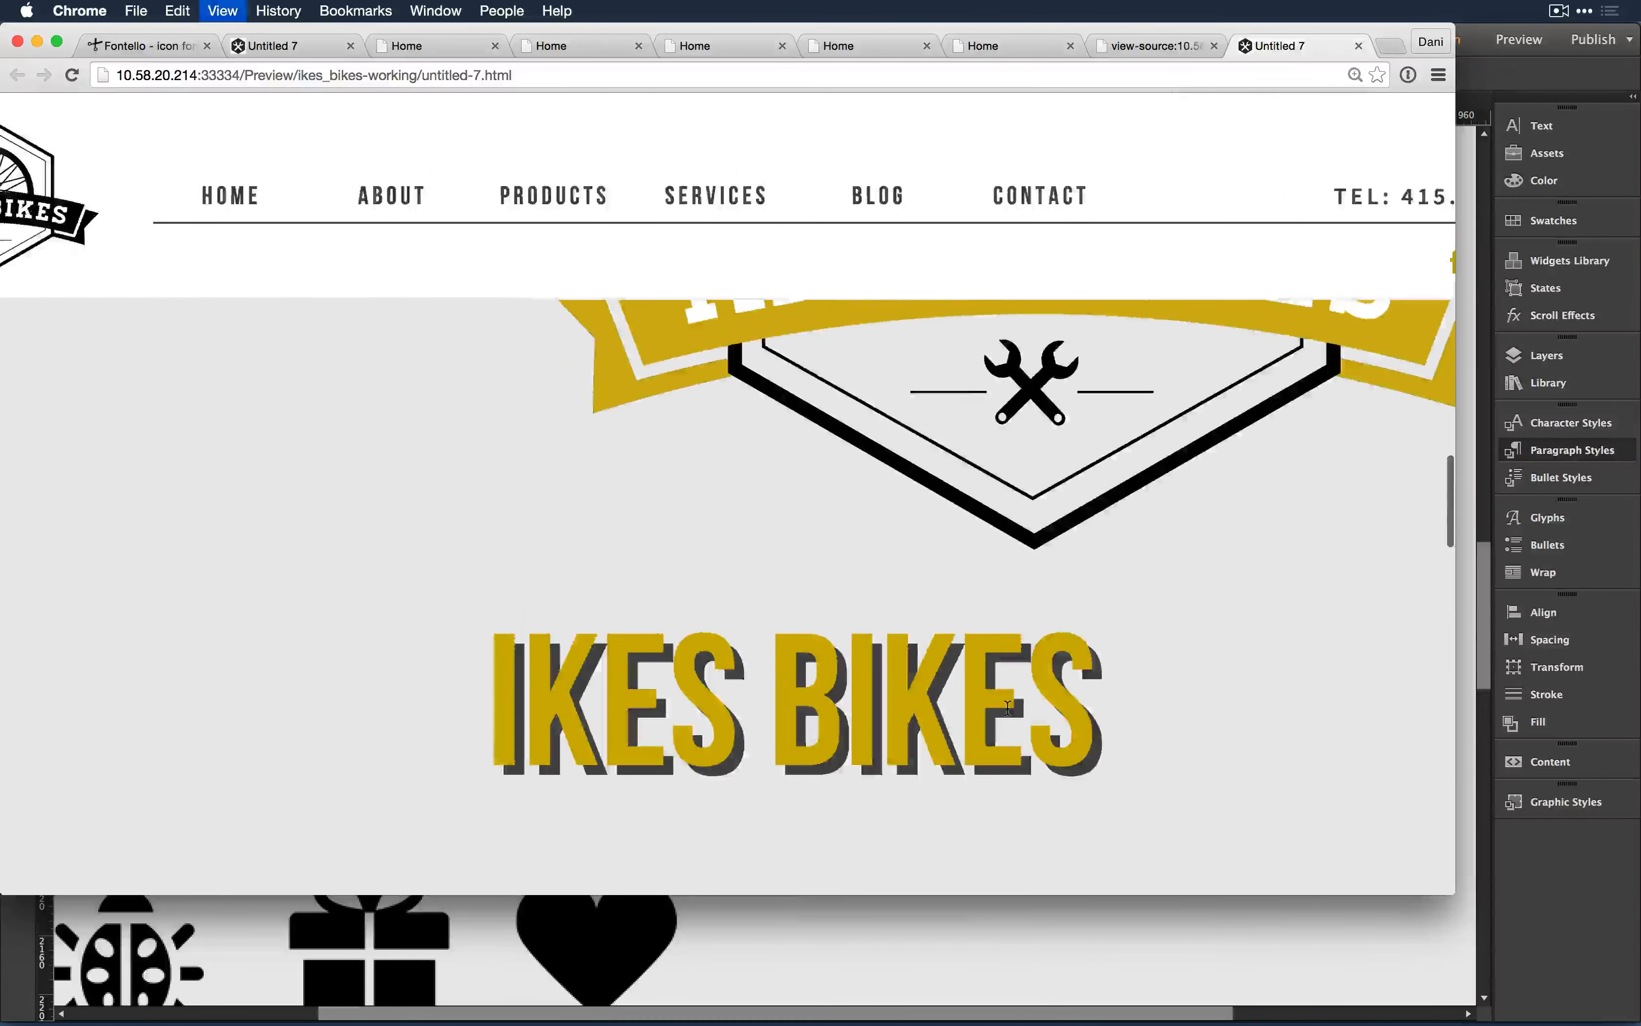
pyautogui.press('super+equal')
pyautogui.scroll(-3, 1006, 706)
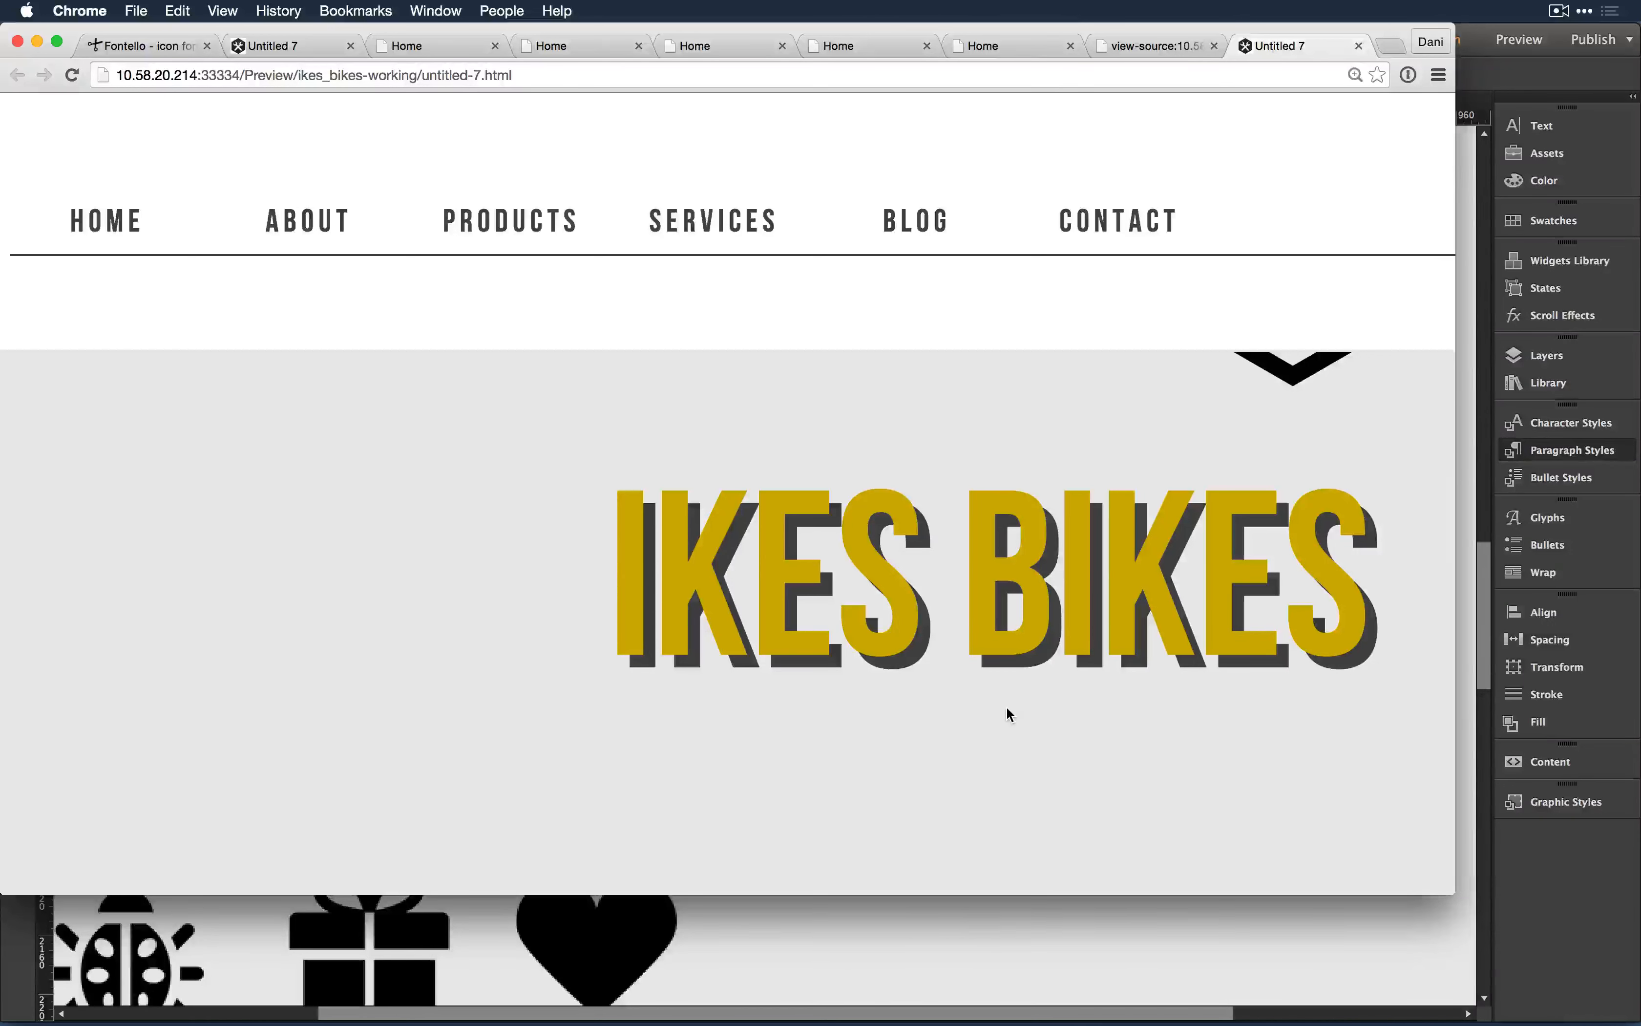
pyautogui.press('super+minus')
pyautogui.press('super+minus')
pyautogui.press('super+minus')
pyautogui.press('super+minus')
pyautogui.press('super+minus')
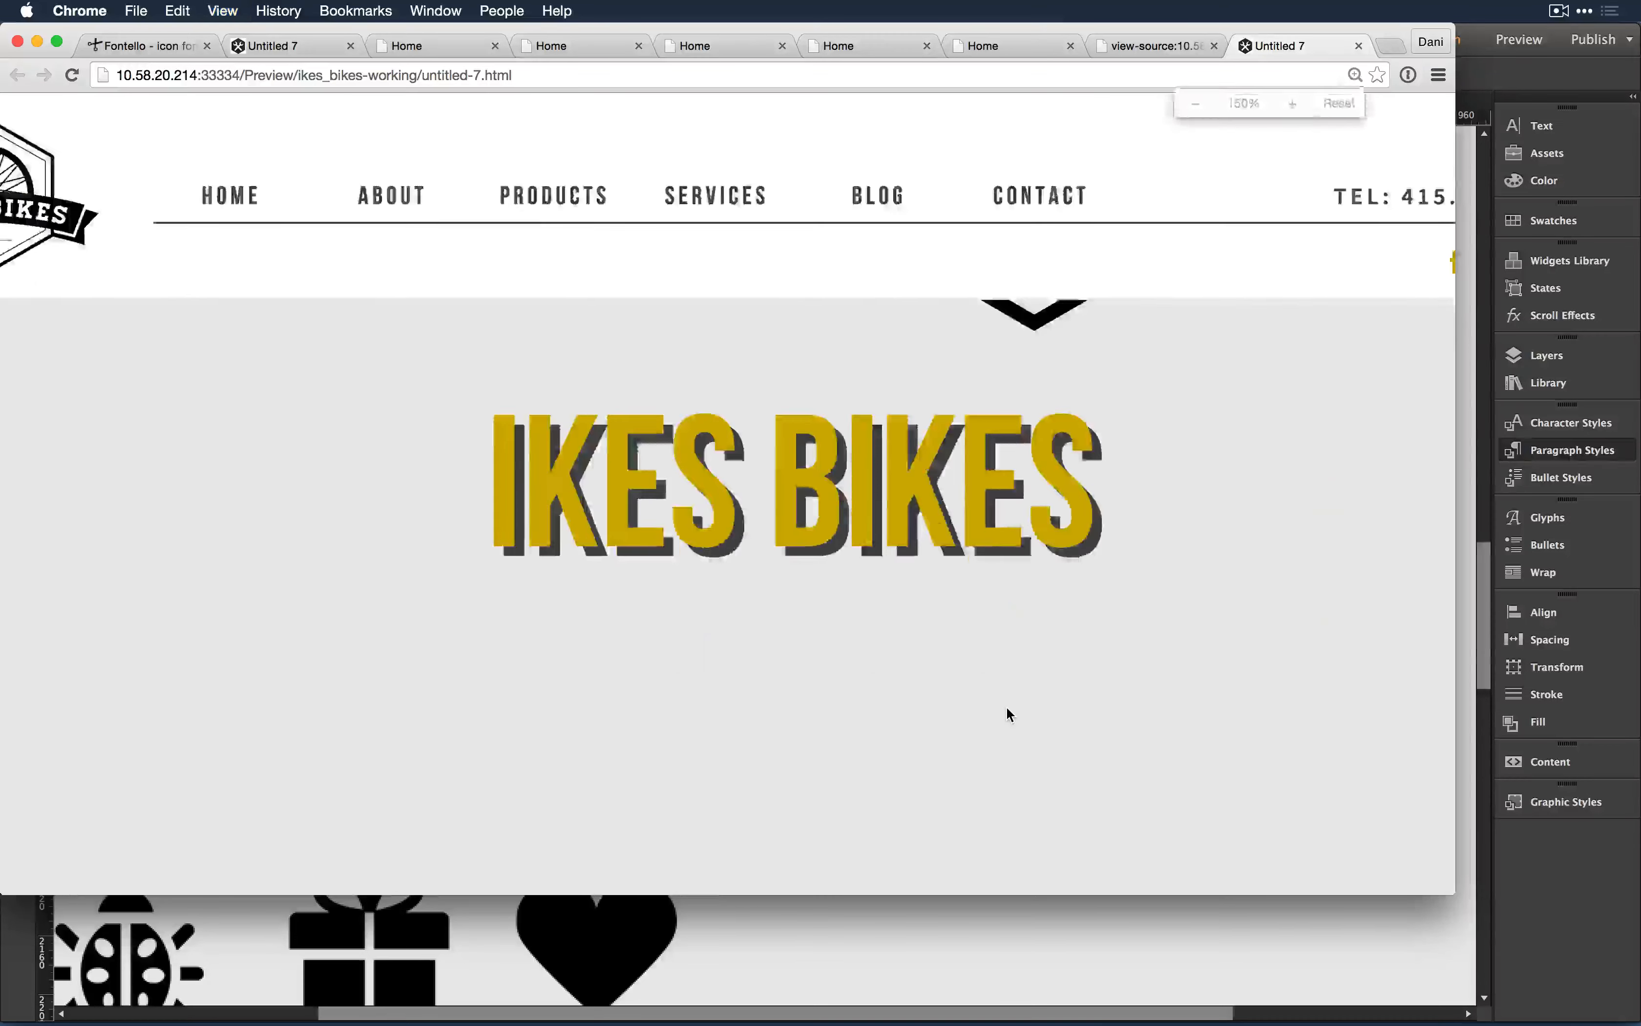
# Step: Check the chat in the Adobe Connect meeting and switch back to Adobe Muse
pyautogui.press('super+Tab')
pyautogui.press('super+Tab')
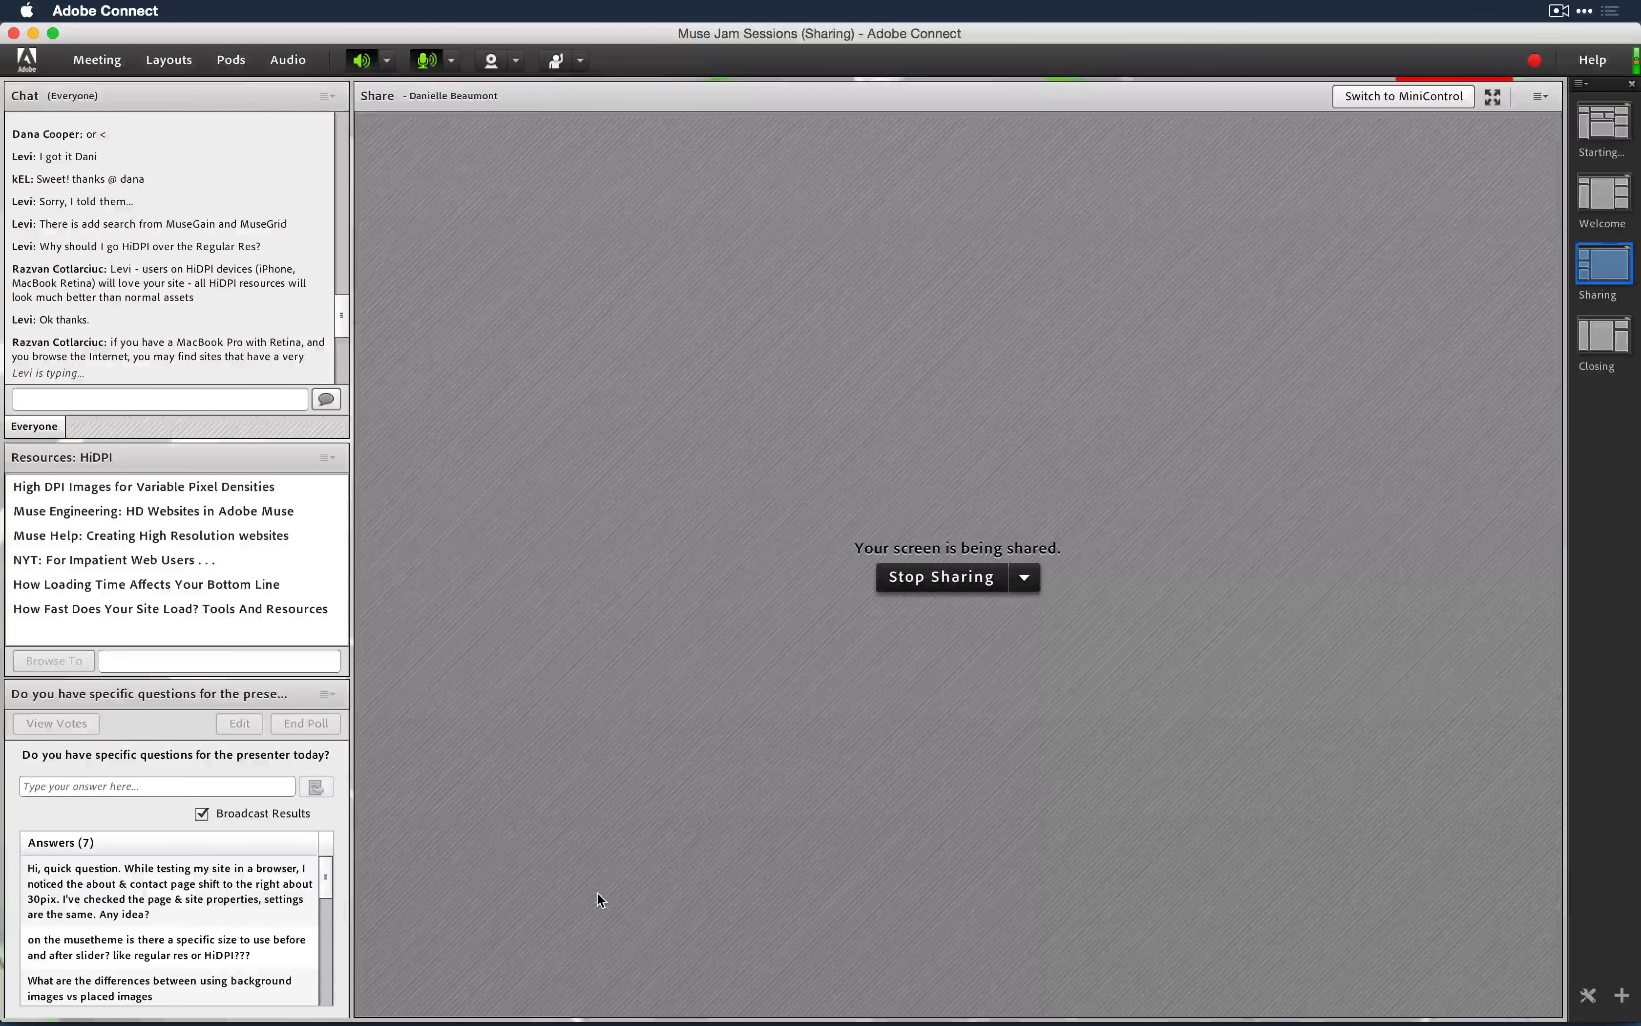
pyautogui.press('super+Tab')
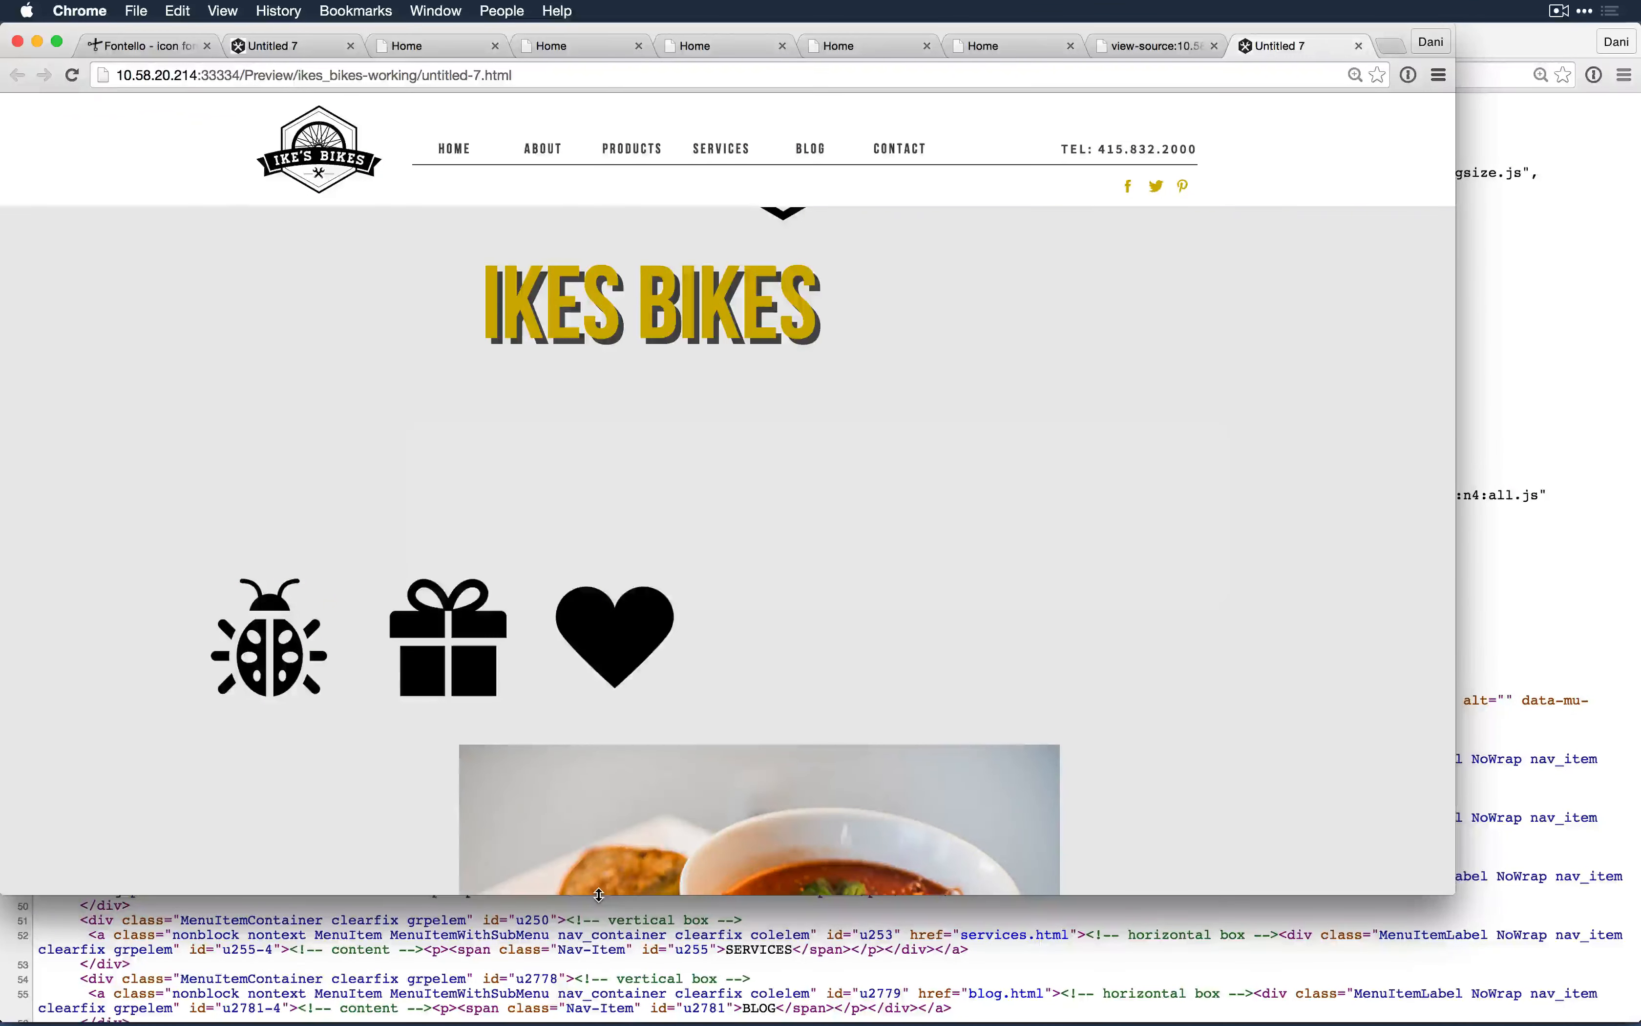
pyautogui.press('super+Tab')
pyautogui.press('super+Tab')
pyautogui.press('super+Tab')
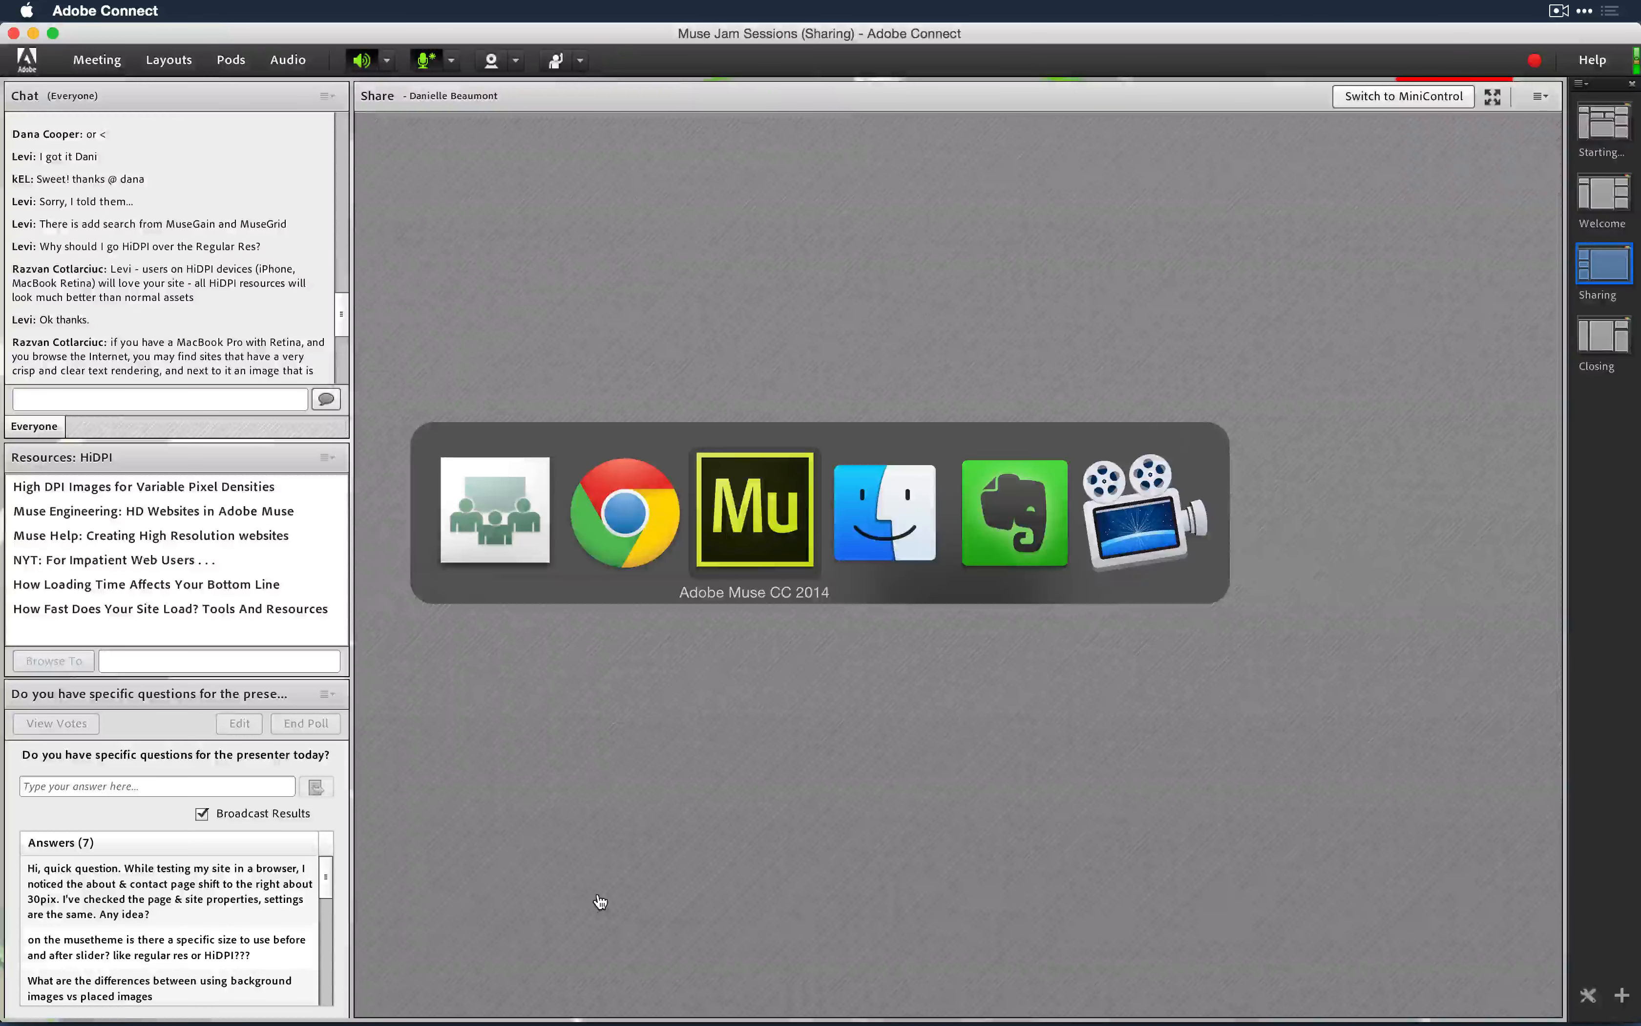
# Step: Copy all the sample graphics, text and images on the Untitled 7 page and open the Website-3 Home page
pyautogui.scroll(5, 864, 722)
pyautogui.scroll(-10, 864, 723)
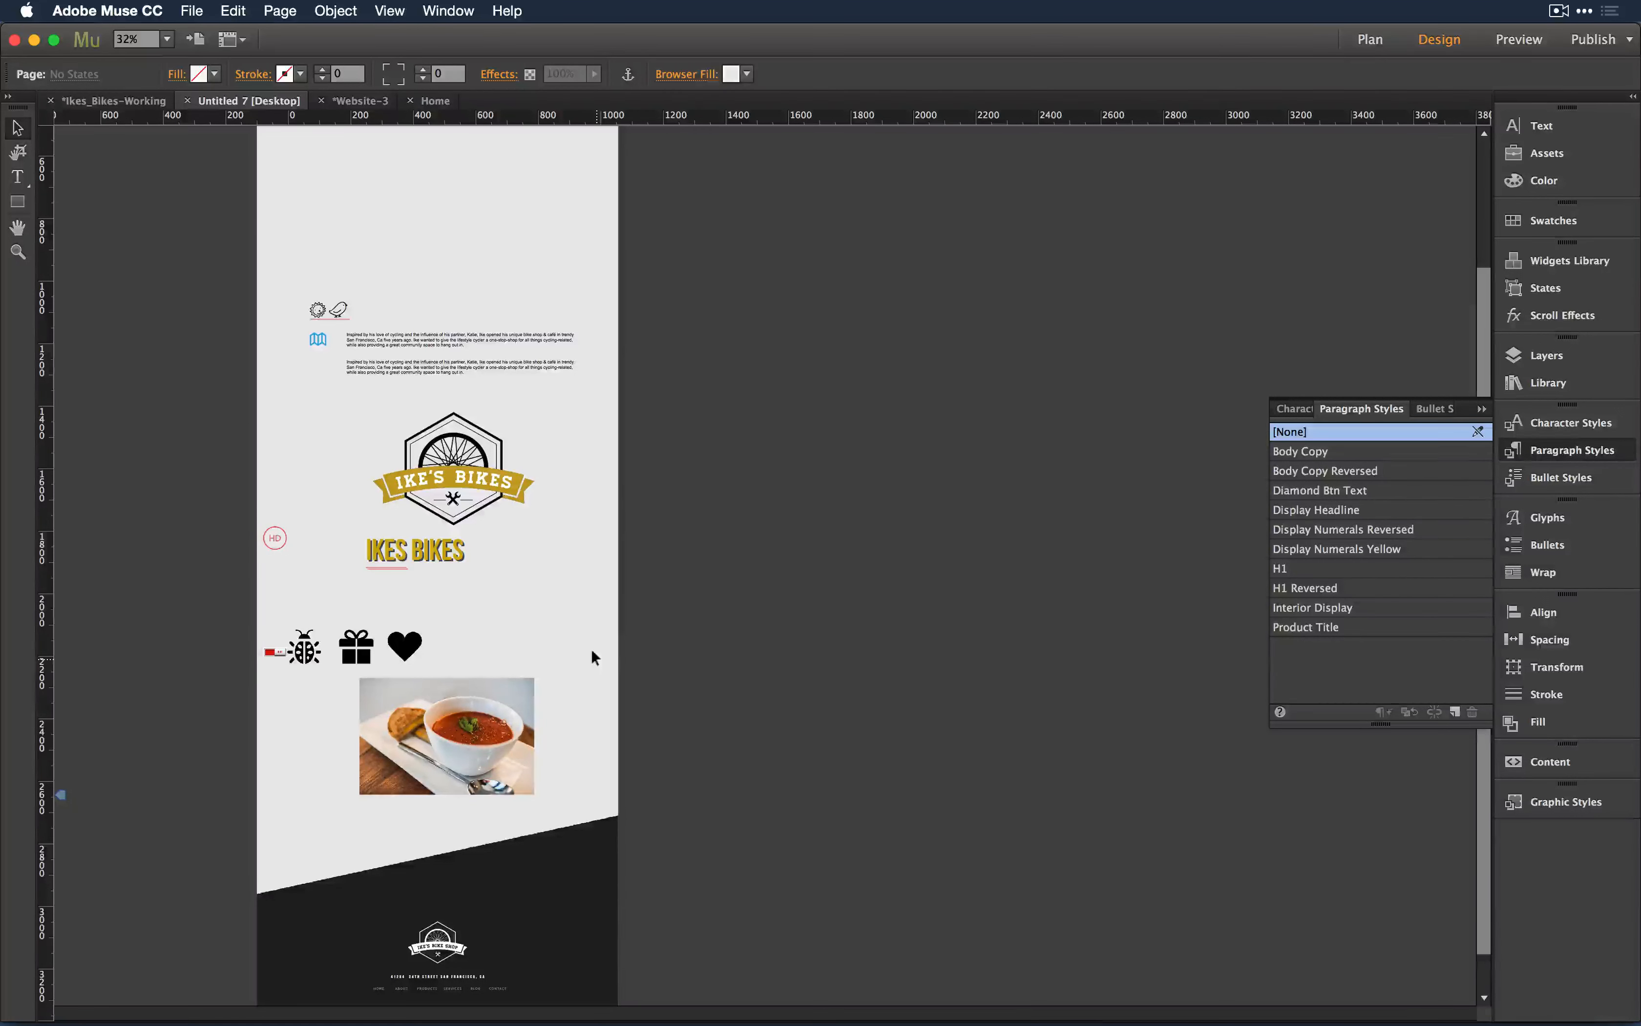
pyautogui.scroll(2, 646, 599)
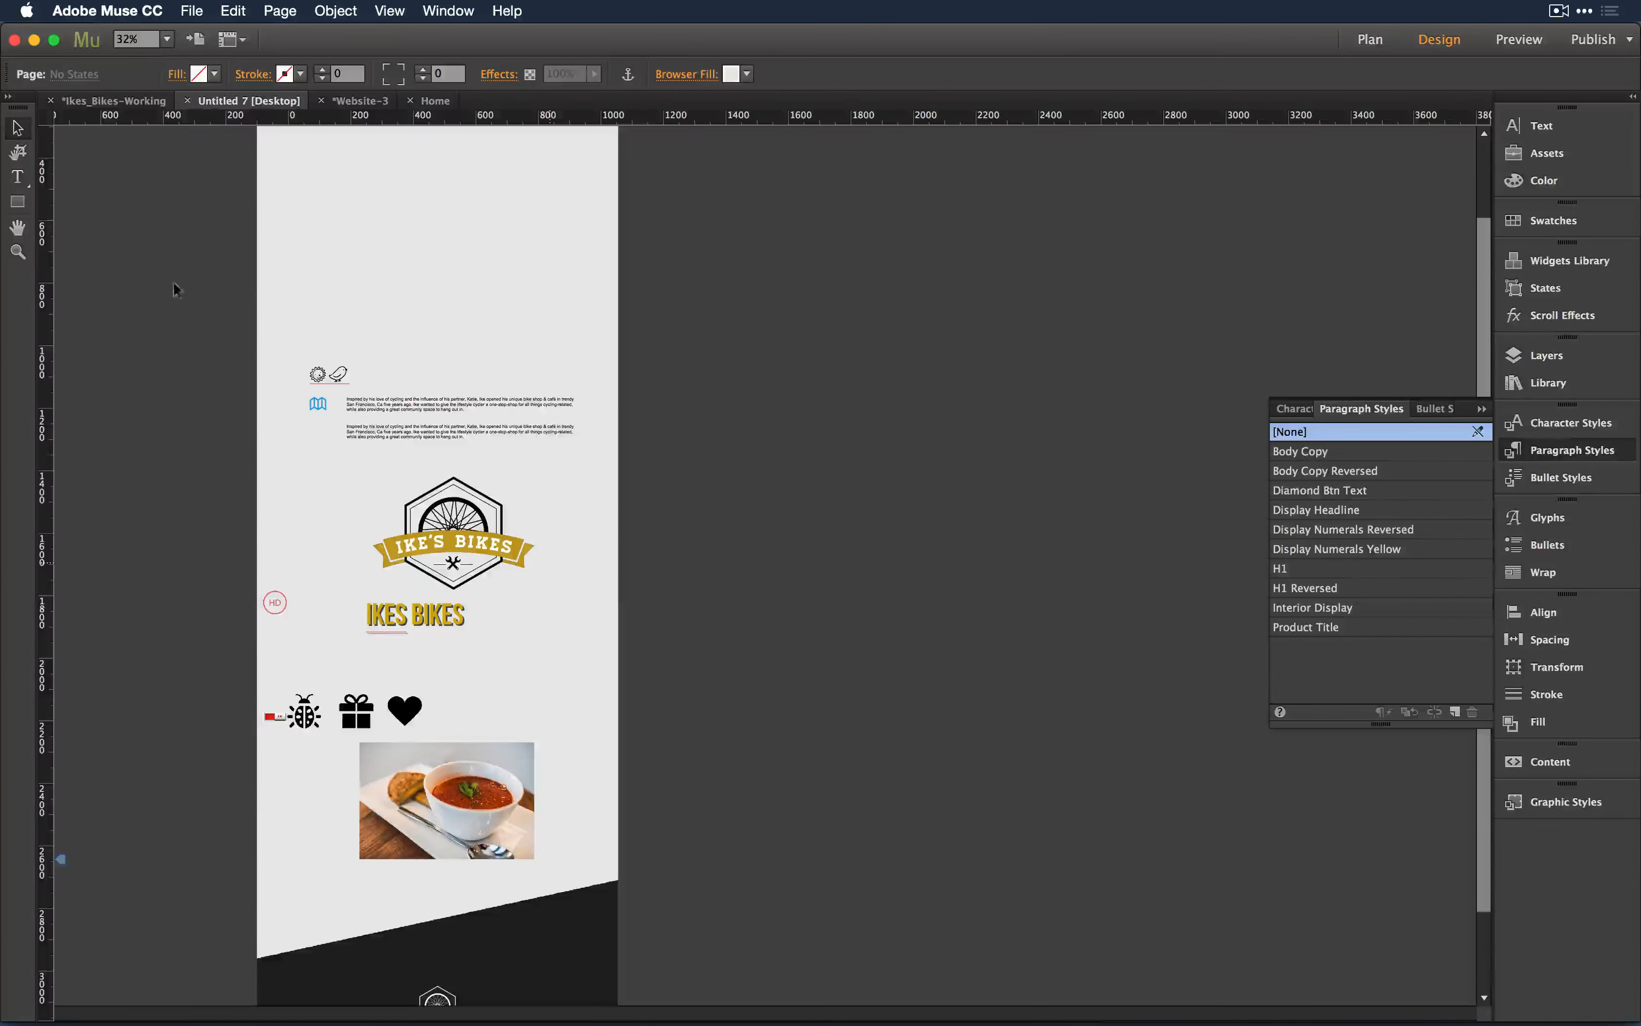
pyautogui.moveTo(267, 318); pyautogui.dragTo(577, 838)
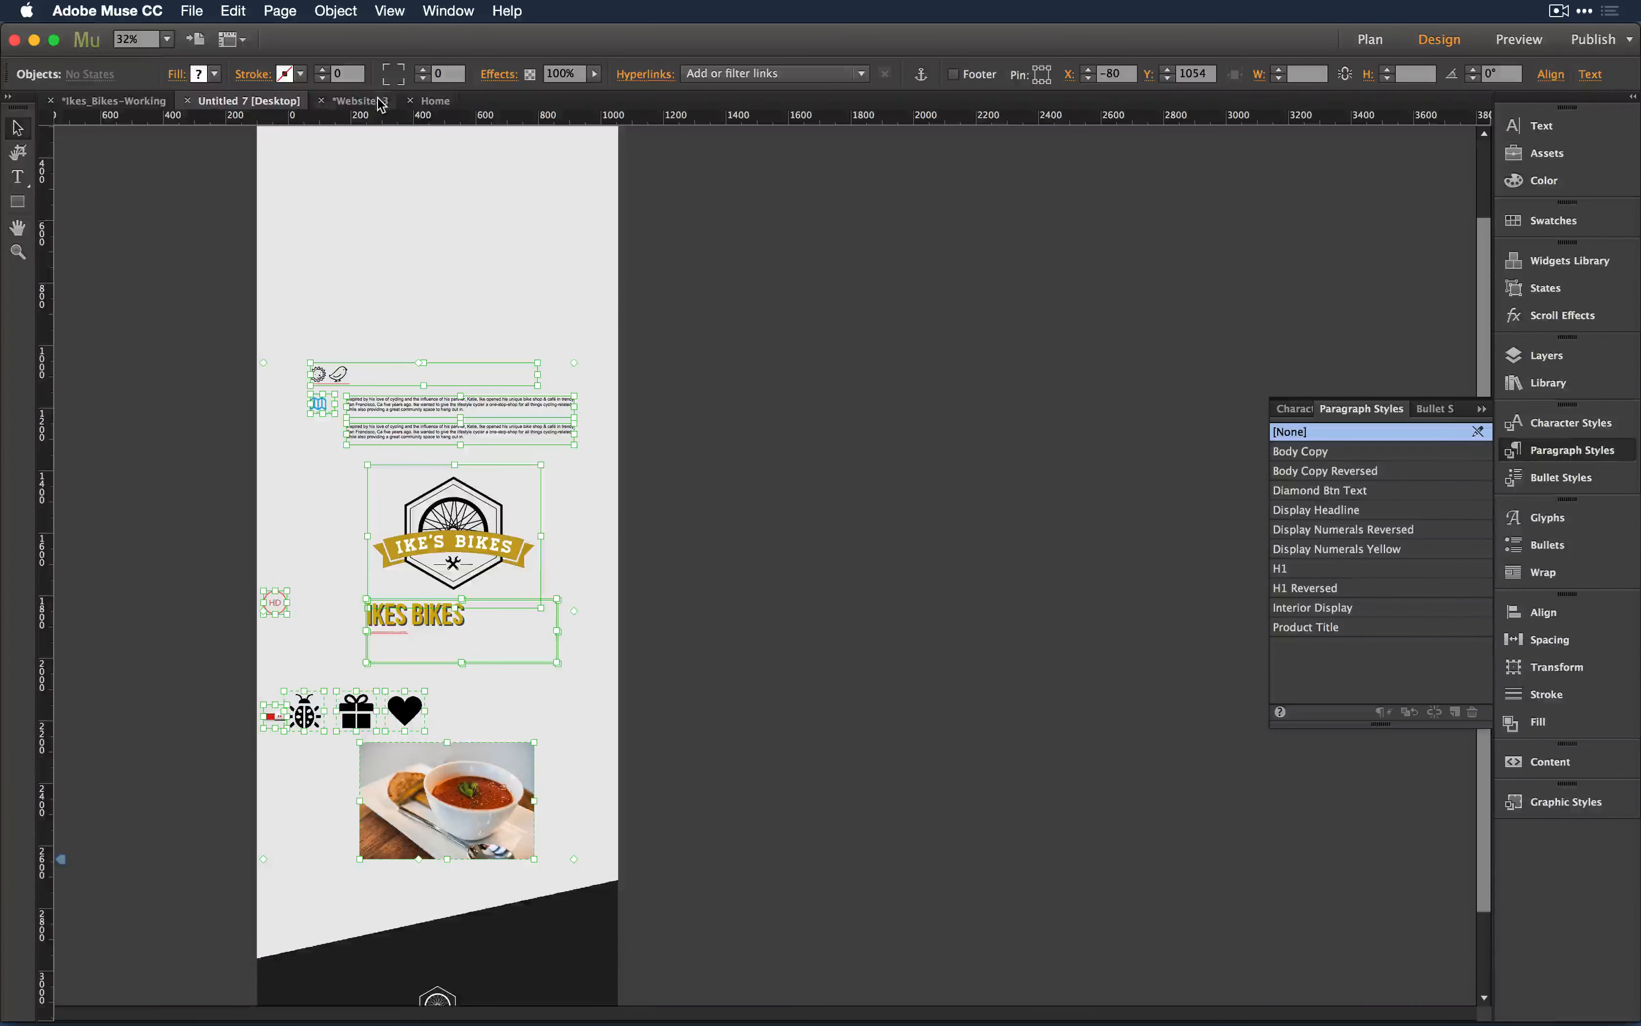
pyautogui.click(360, 101)
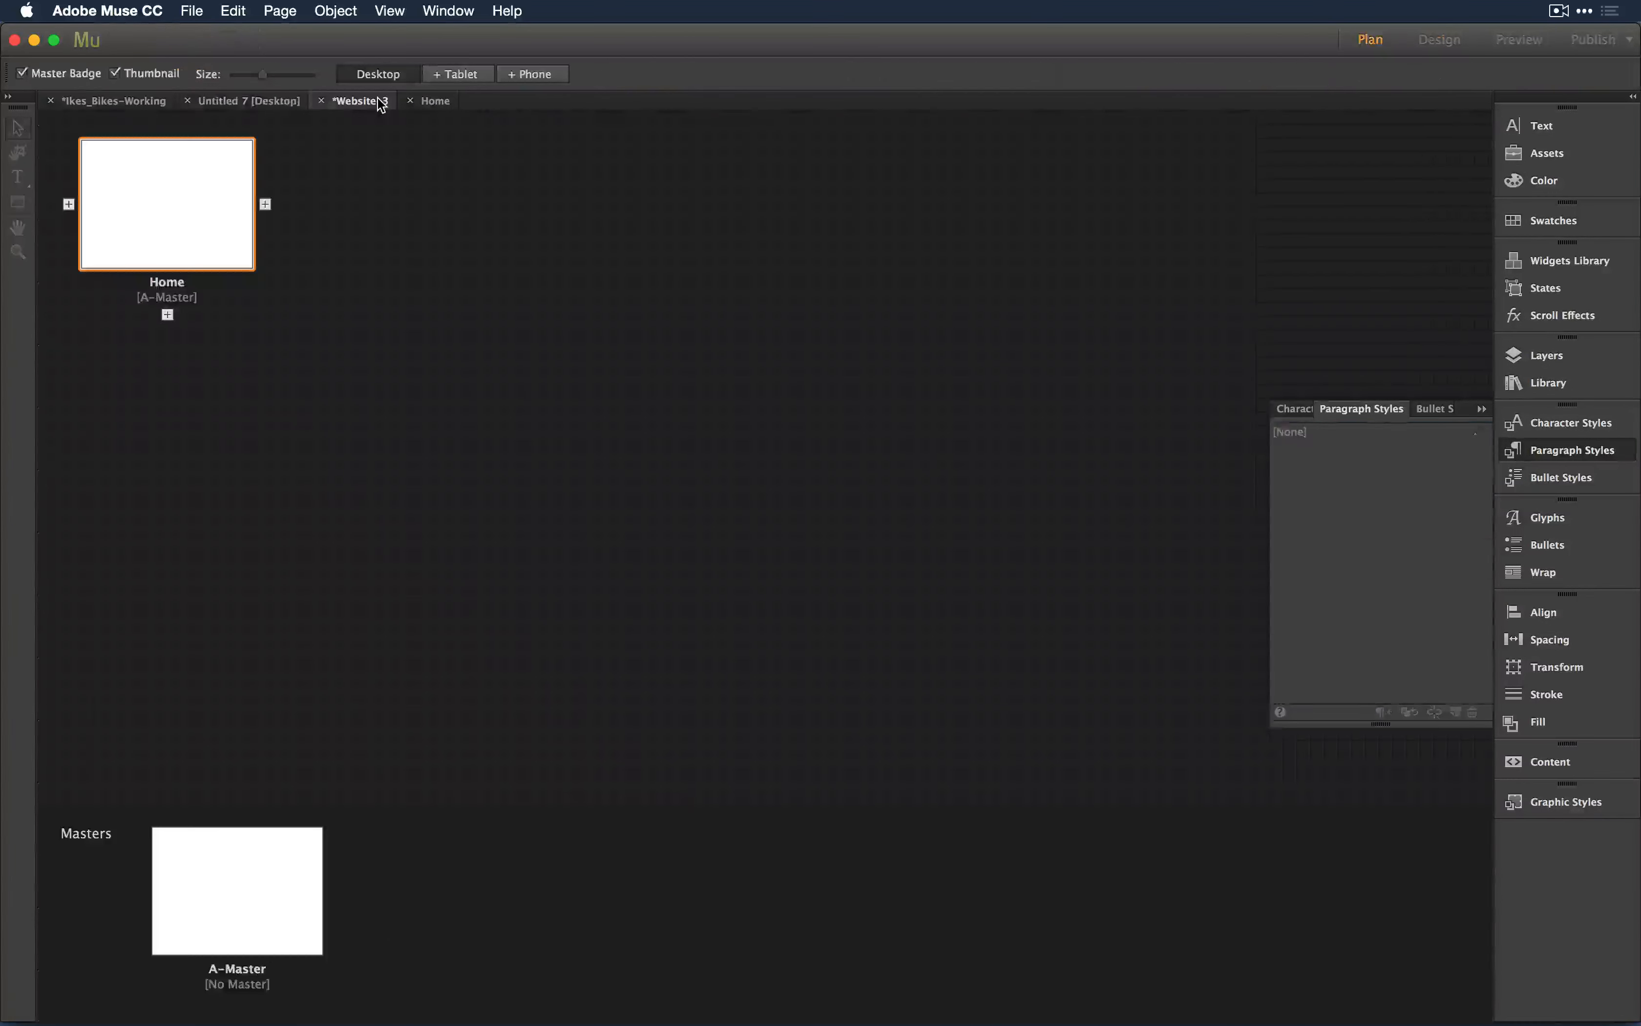
pyautogui.doubleClick(196, 180)
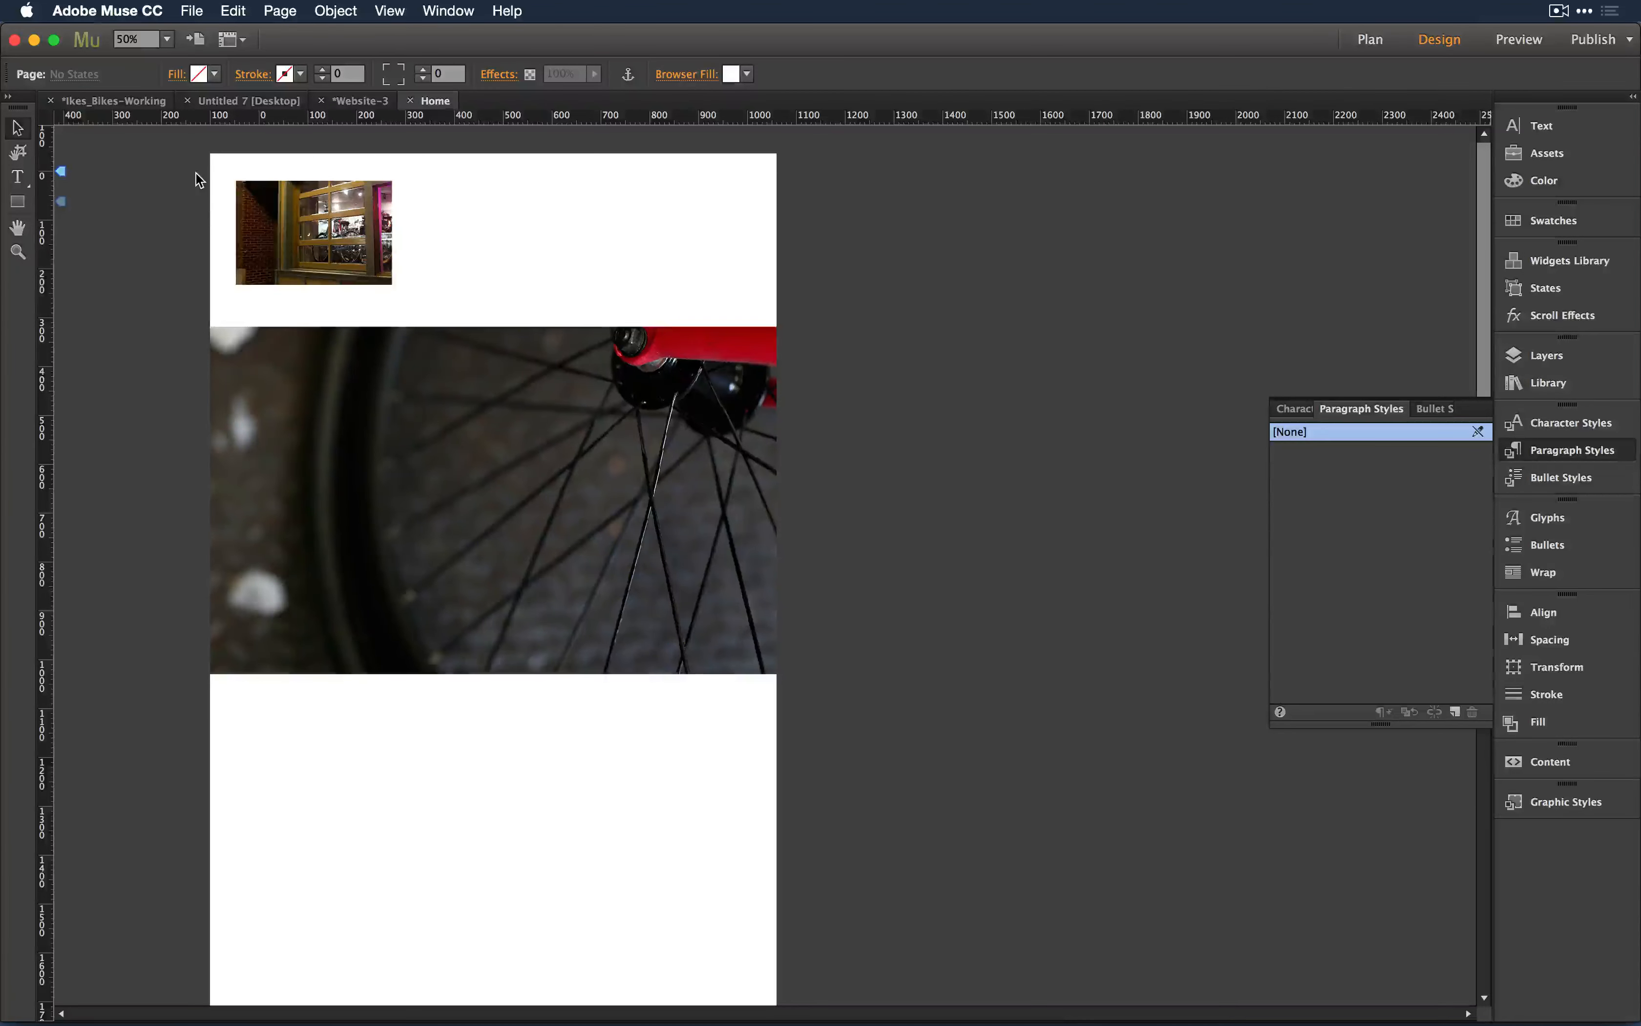
# Step: Delete all the existing objects from the Home page
pyautogui.press('super+0')
pyautogui.press('super+a')
pyautogui.press('Delete')
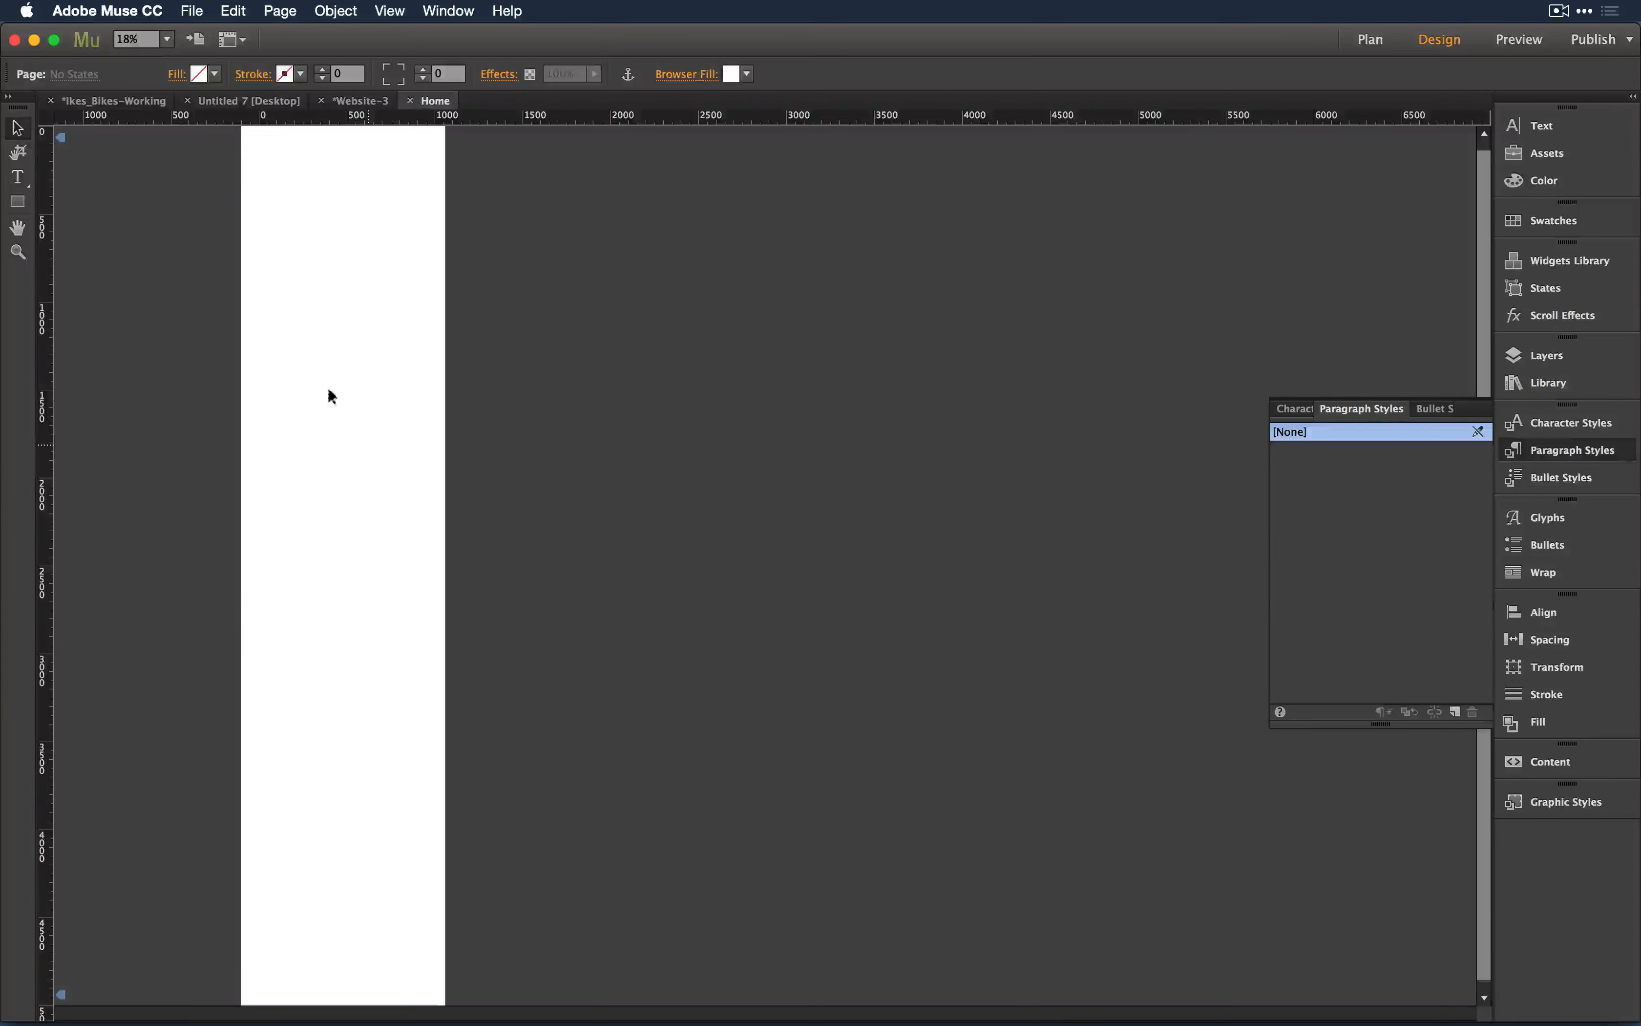
# Step: Paste the copied objects into the Home page and move them near its top, at about X -73, Y 95
pyautogui.press('super+v')
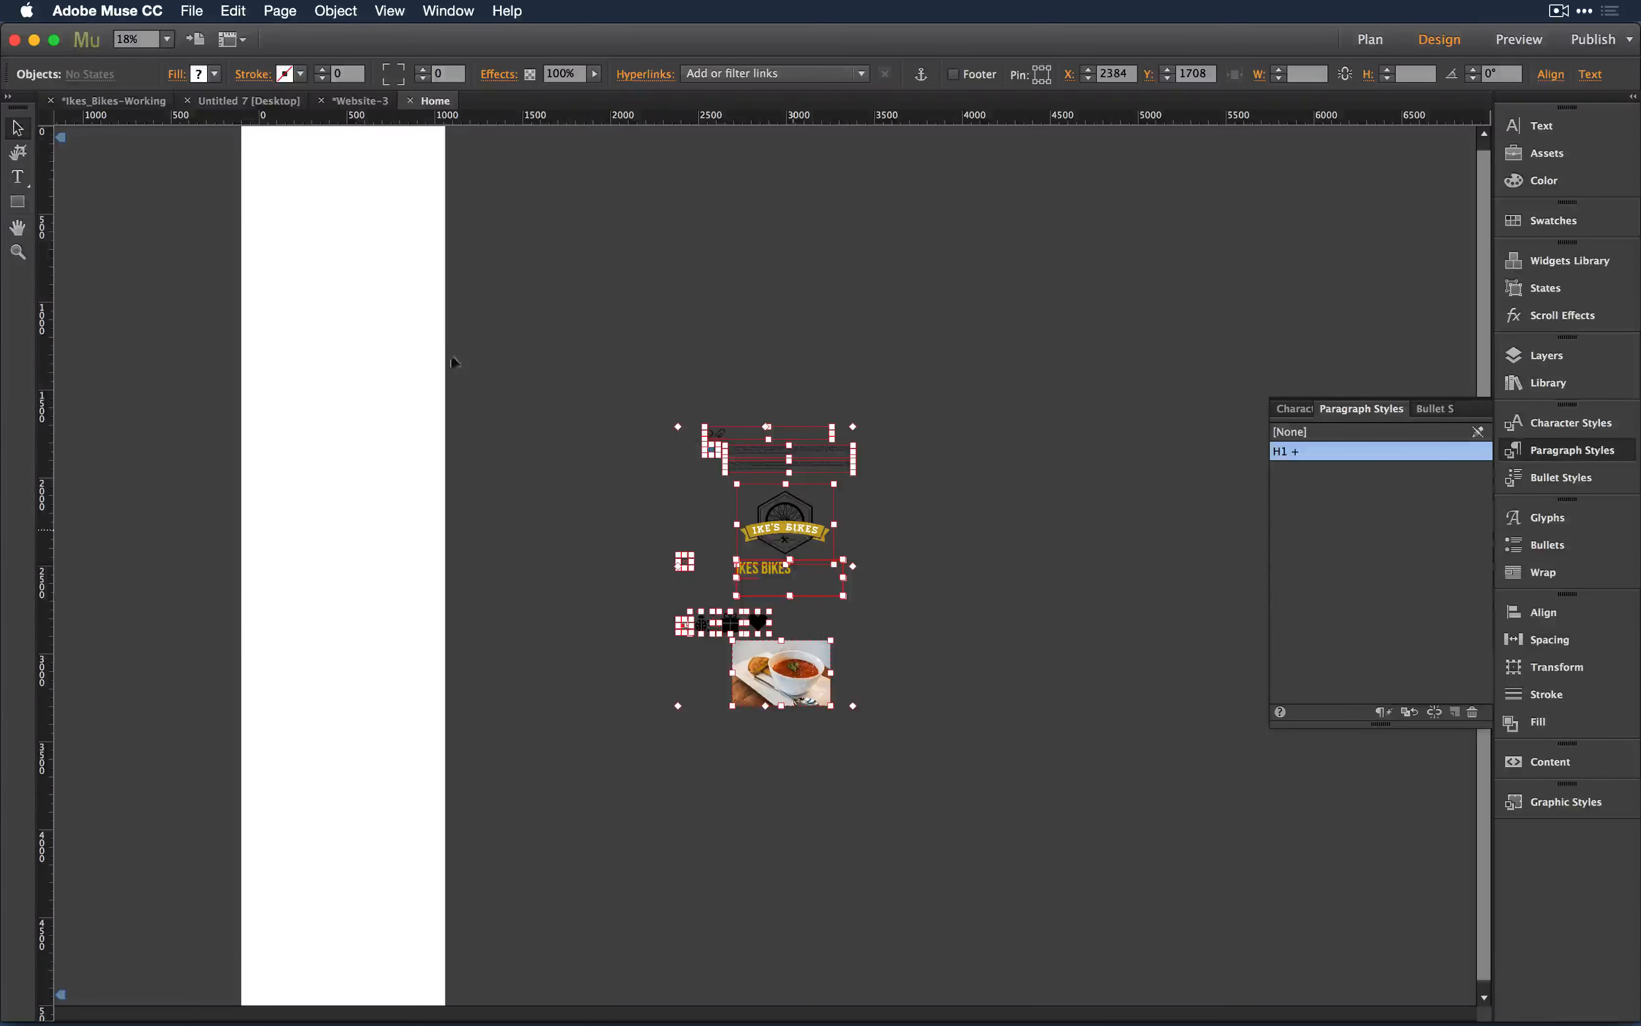
pyautogui.moveTo(782, 535); pyautogui.dragTo(356, 248)
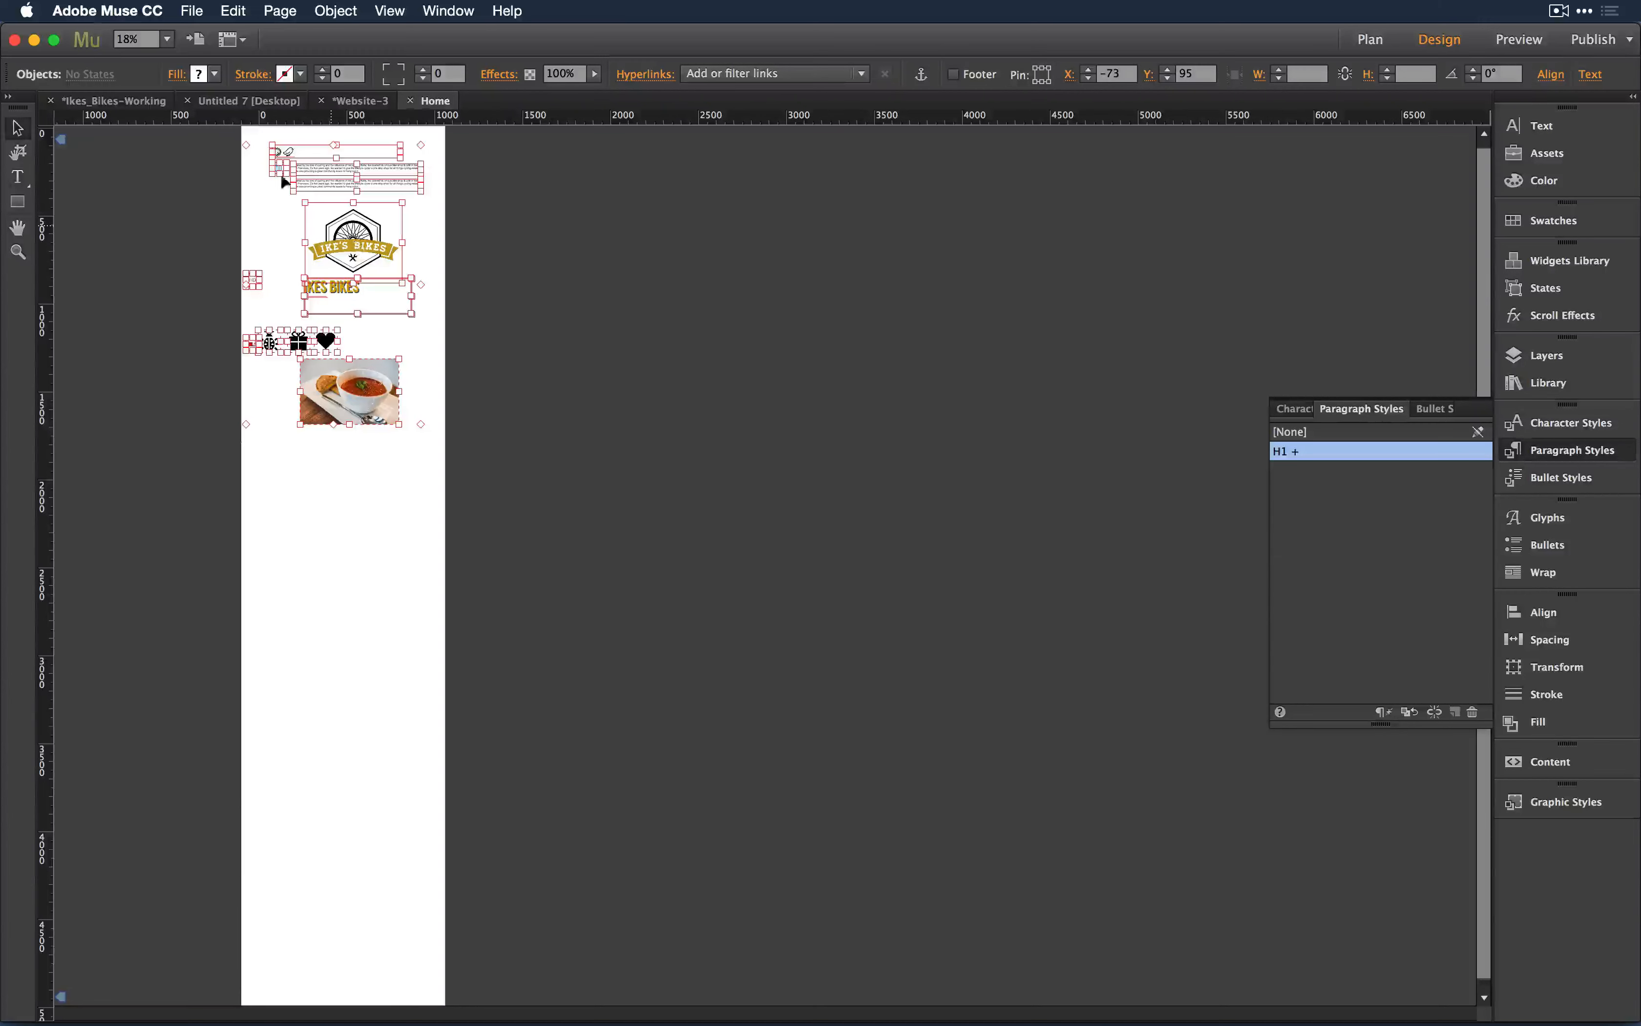
pyautogui.press('z')
pyautogui.moveTo(227, 133); pyautogui.dragTo(503, 449)
pyautogui.click(736, 532)
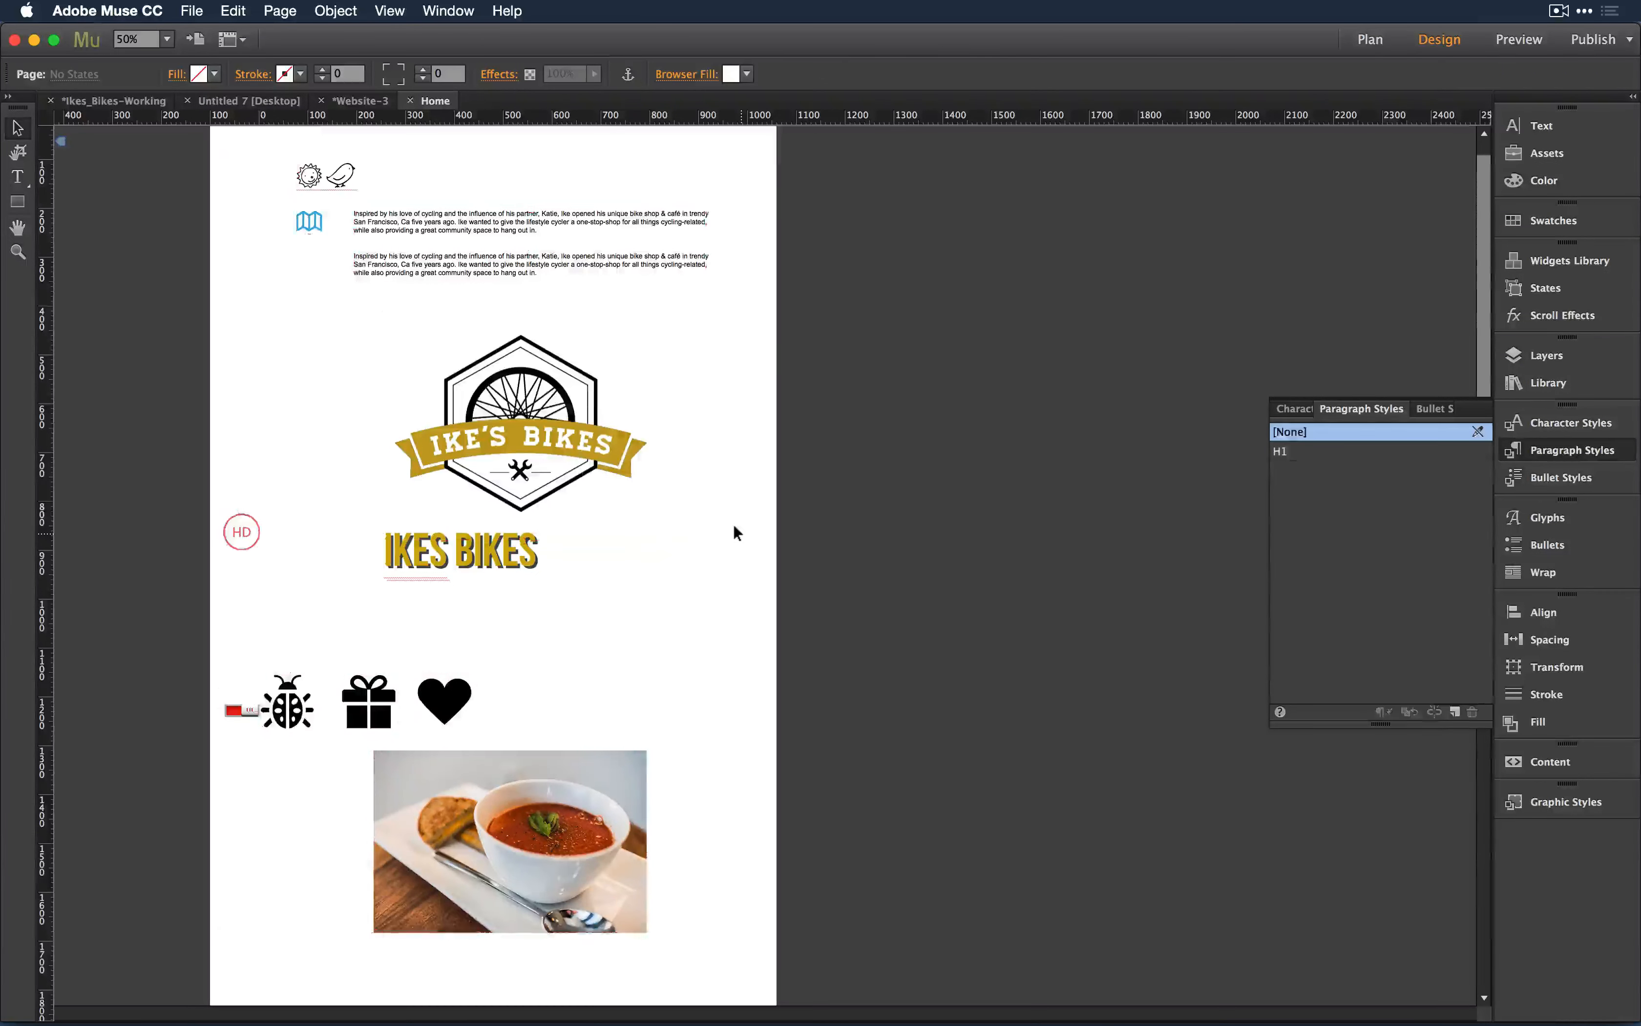
pyautogui.scroll(1, 733, 531)
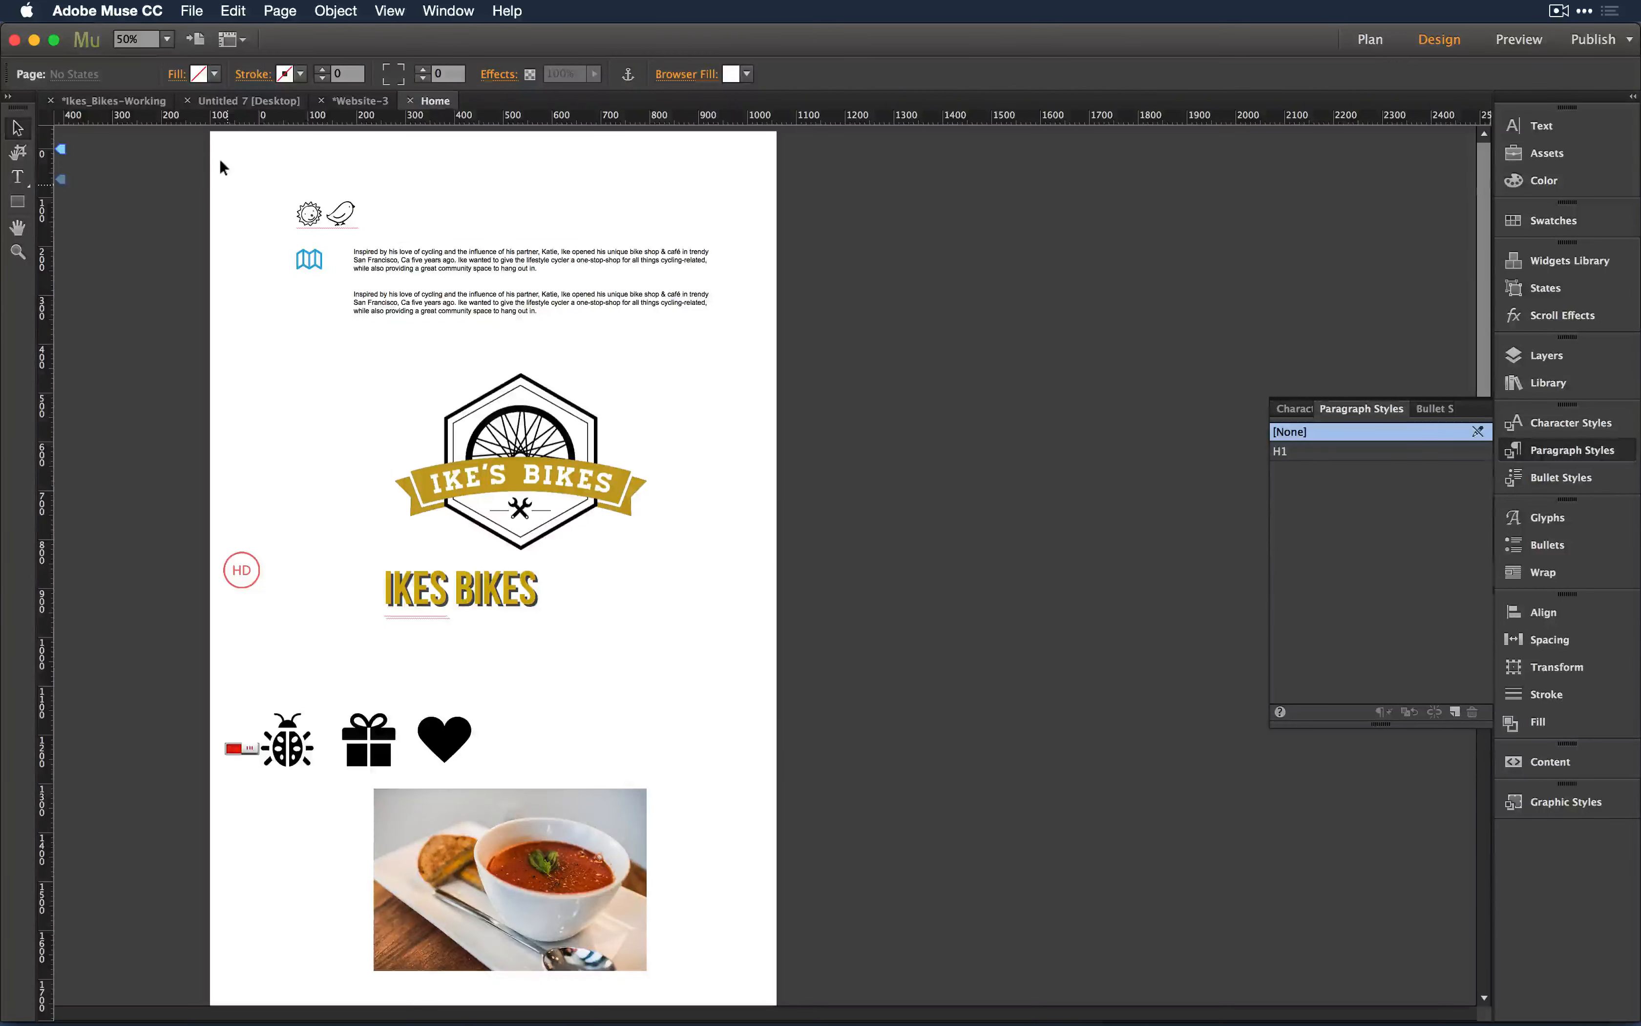
# Step: Copy the upper icons, text and logo on the desktop Home page, and add a tablet layout copying Desktop's site plan and page attributes
pyautogui.moveTo(222, 167); pyautogui.dragTo(673, 511)
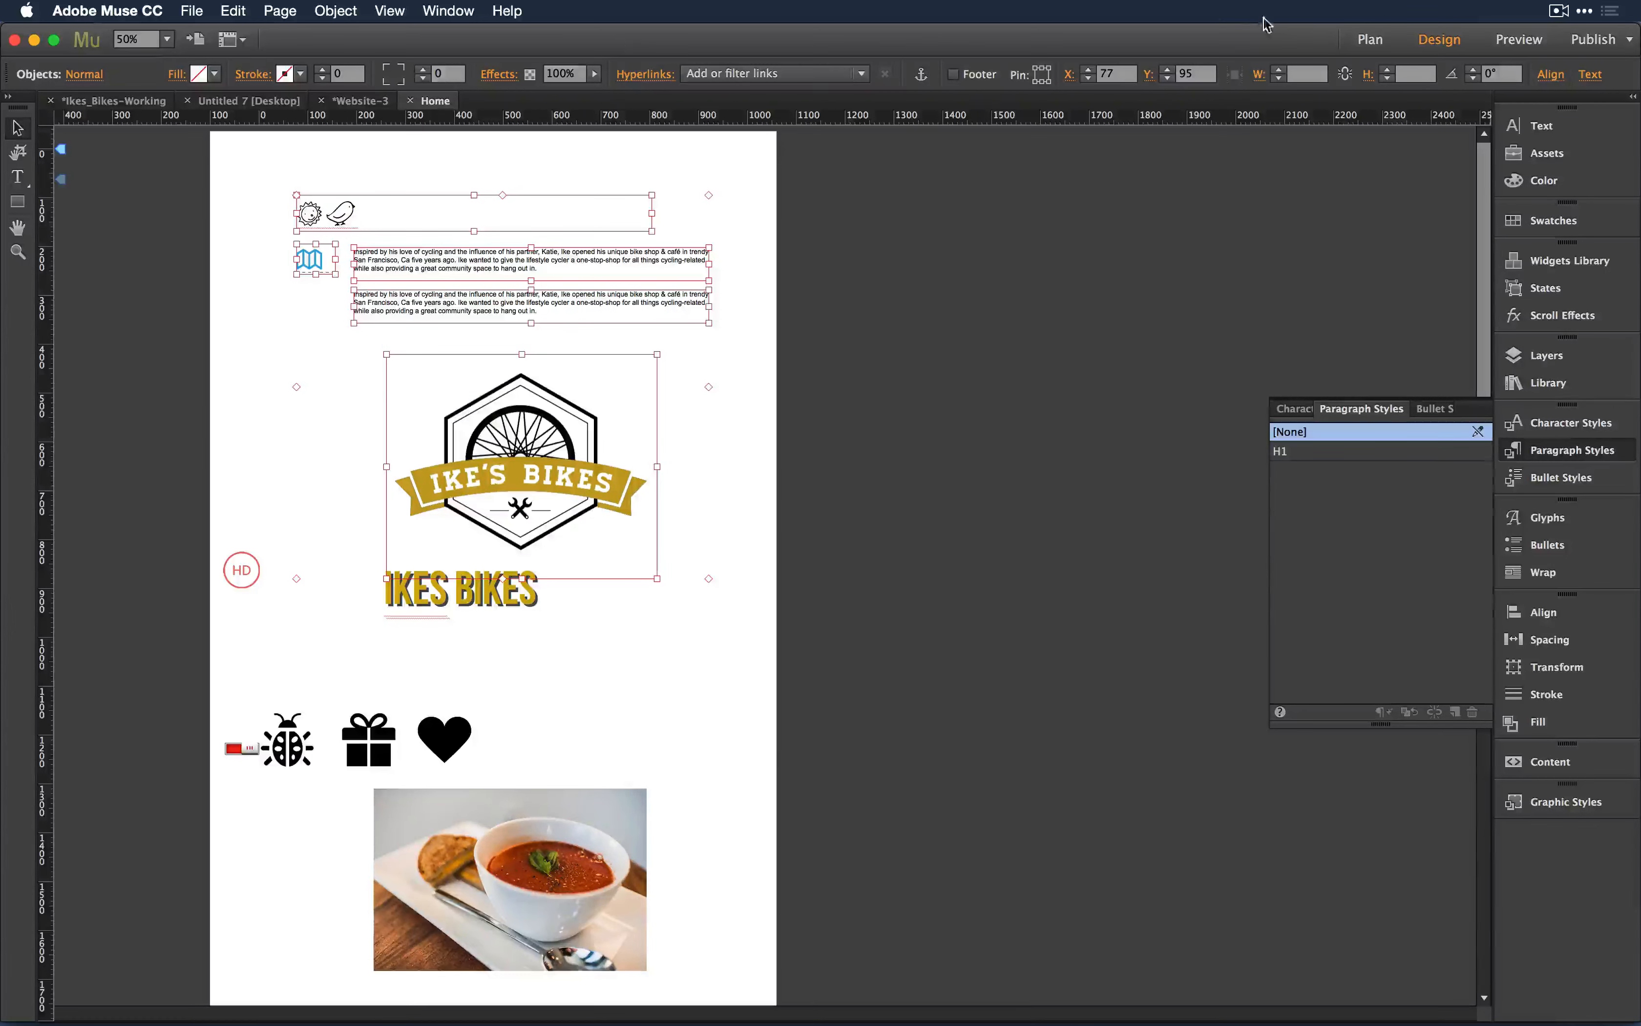
pyautogui.click(1383, 41)
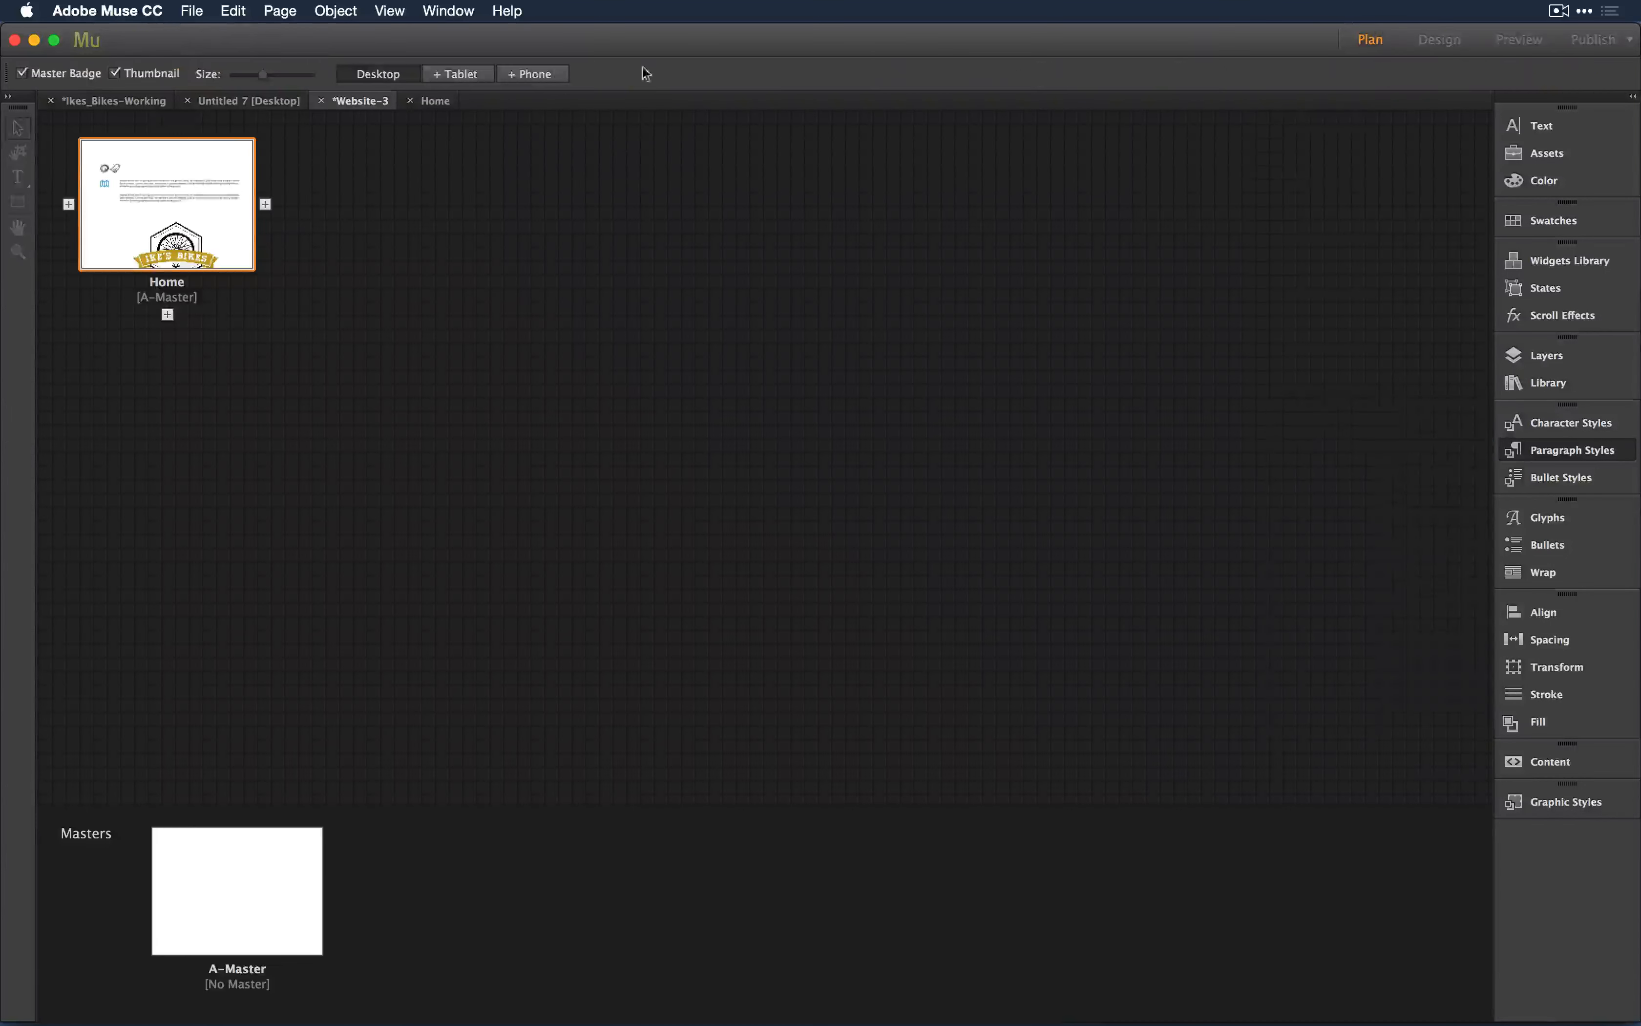
pyautogui.click(473, 80)
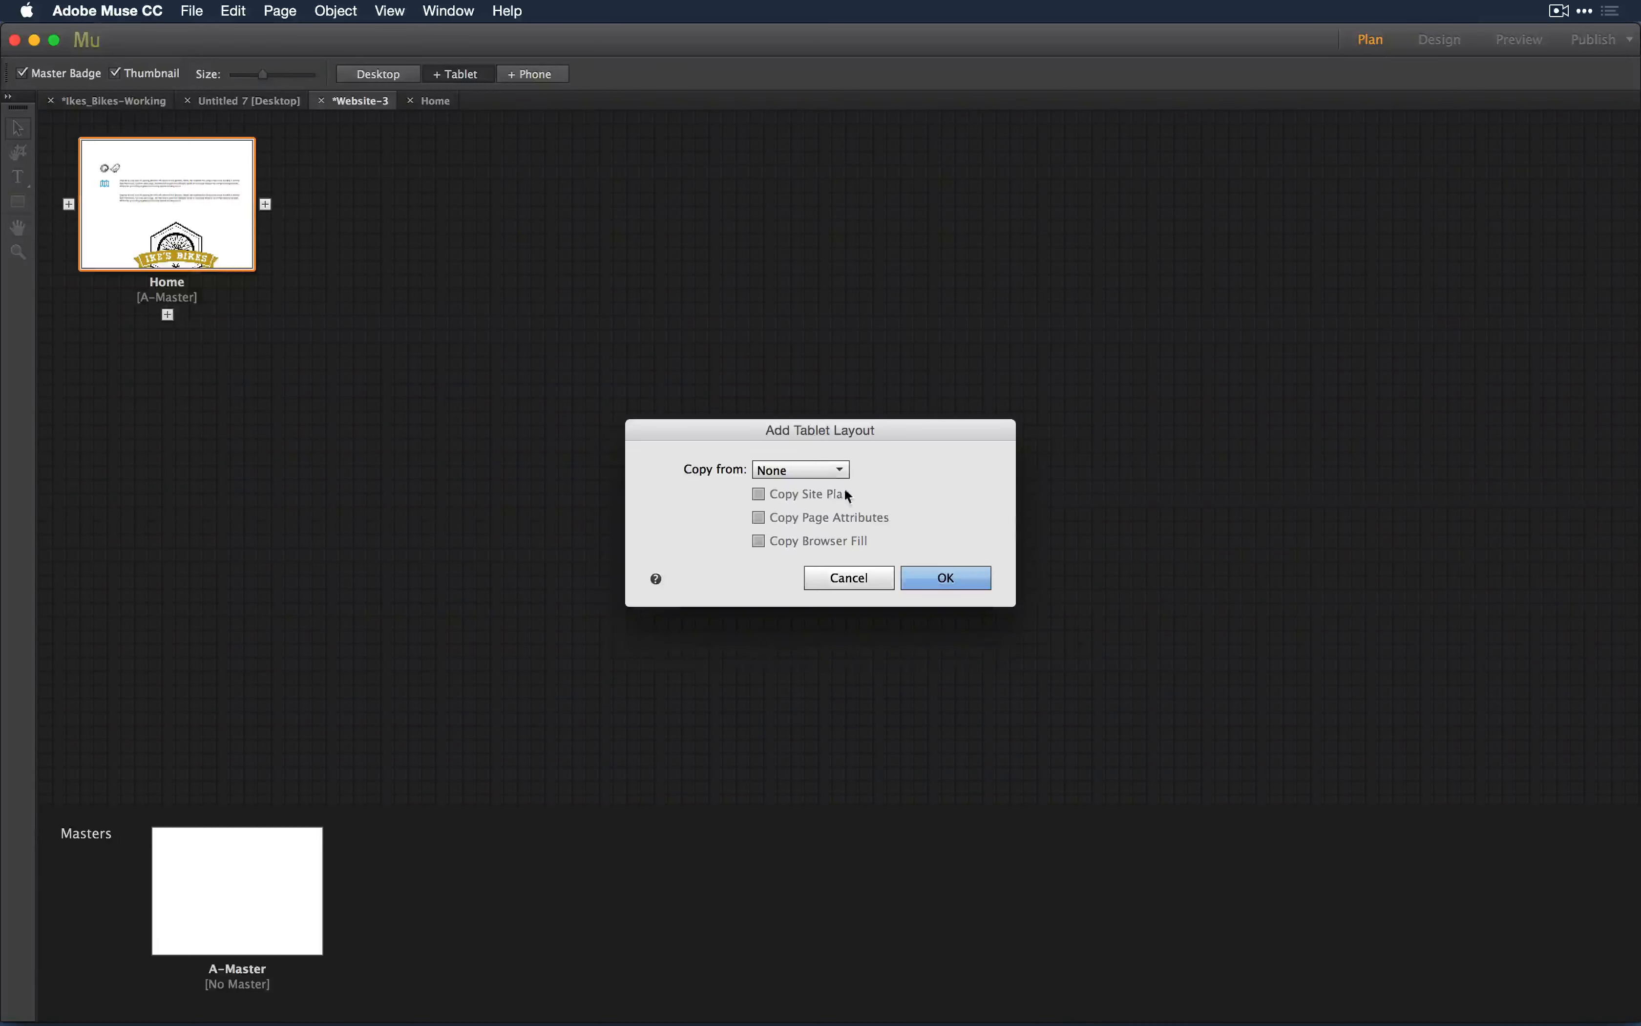
pyautogui.click(822, 471)
pyautogui.click(796, 508)
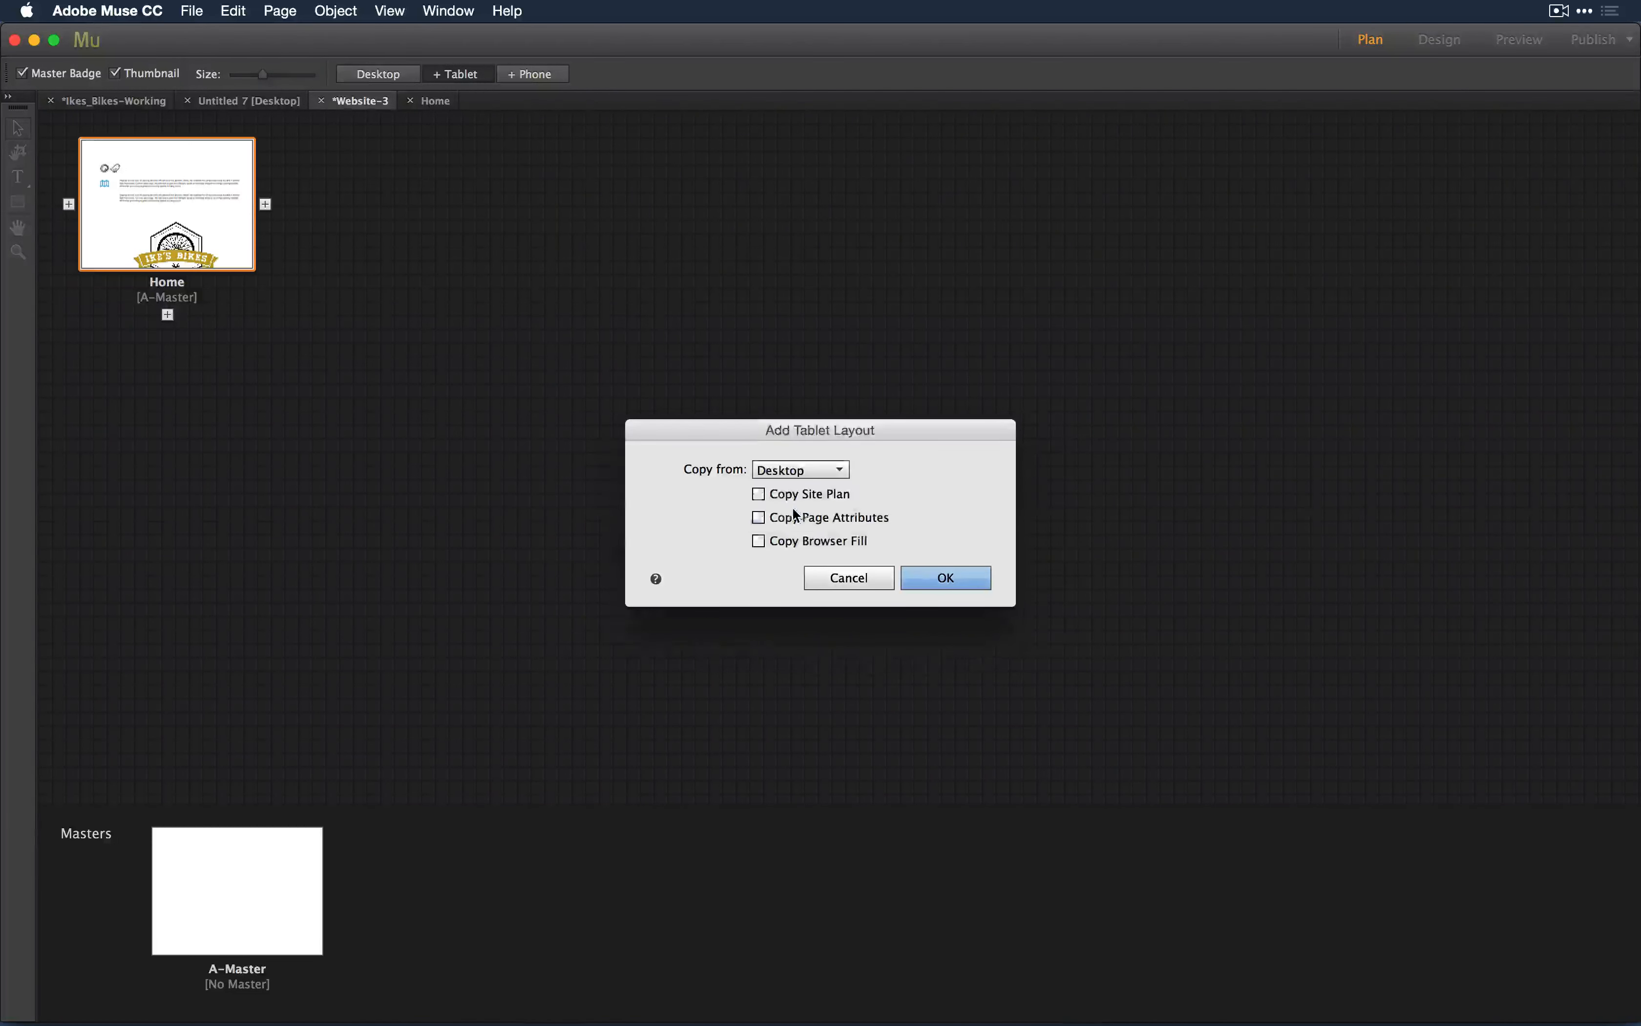
pyautogui.click(796, 517)
pyautogui.click(806, 494)
pyautogui.click(967, 577)
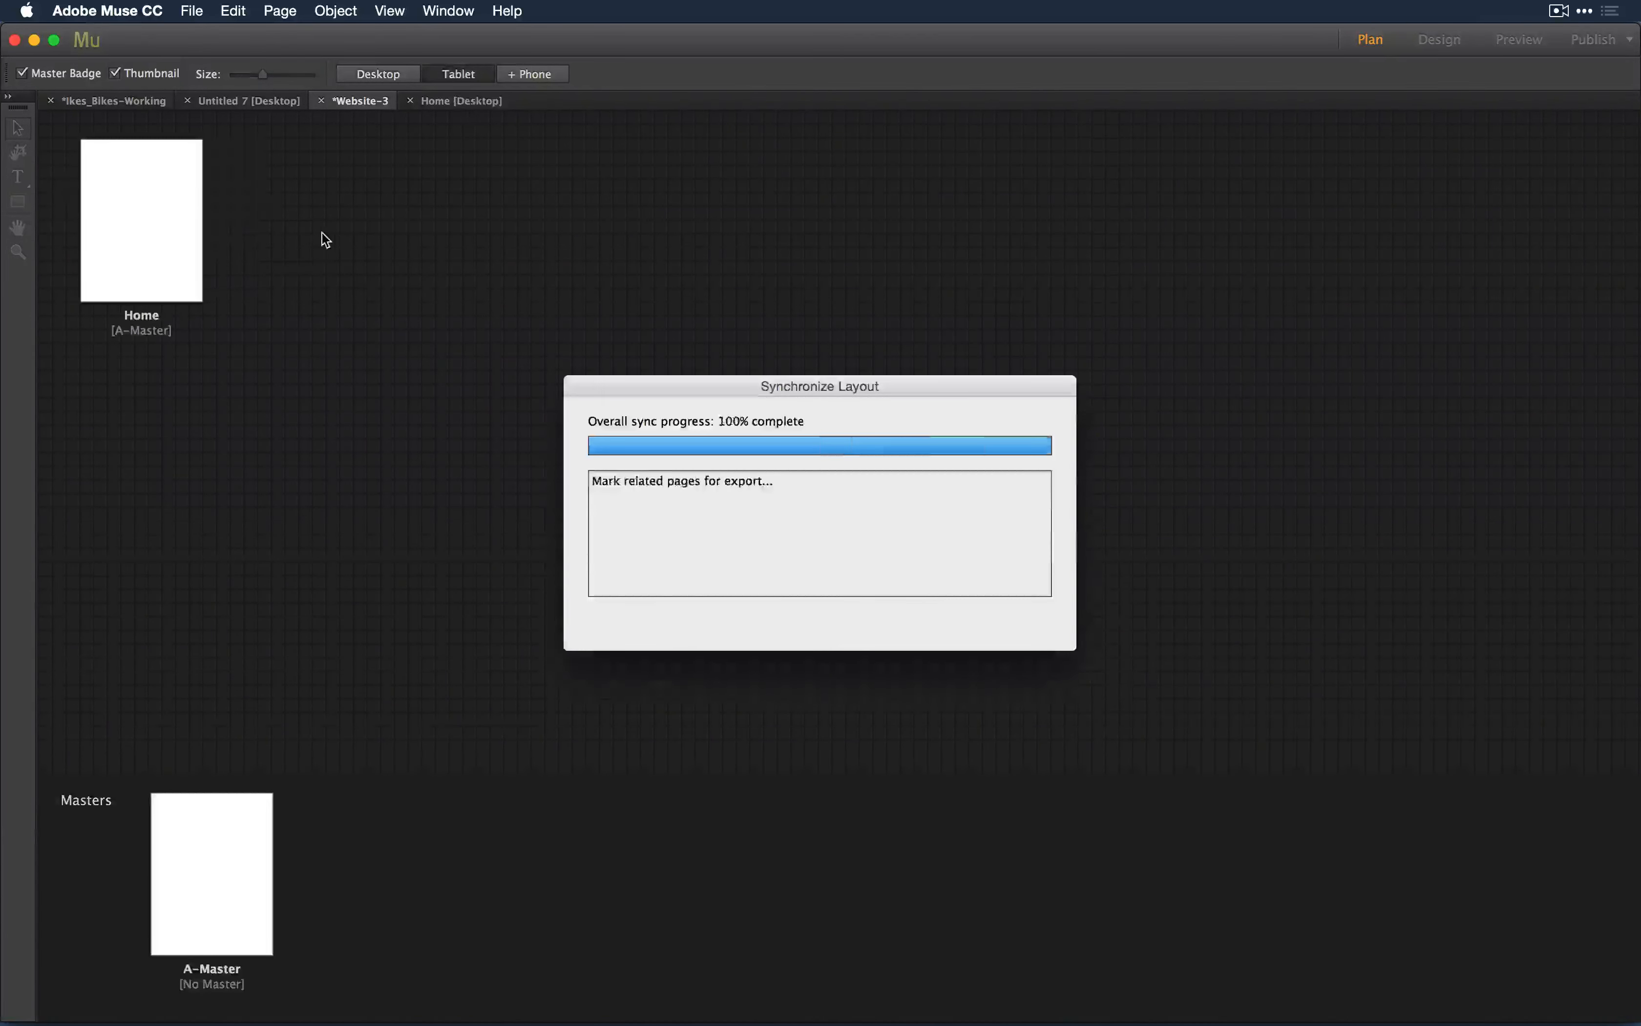
# Step: Open the tablet Home page, paste the copied objects and move them to about X 12, Y 43
pyautogui.doubleClick(152, 209)
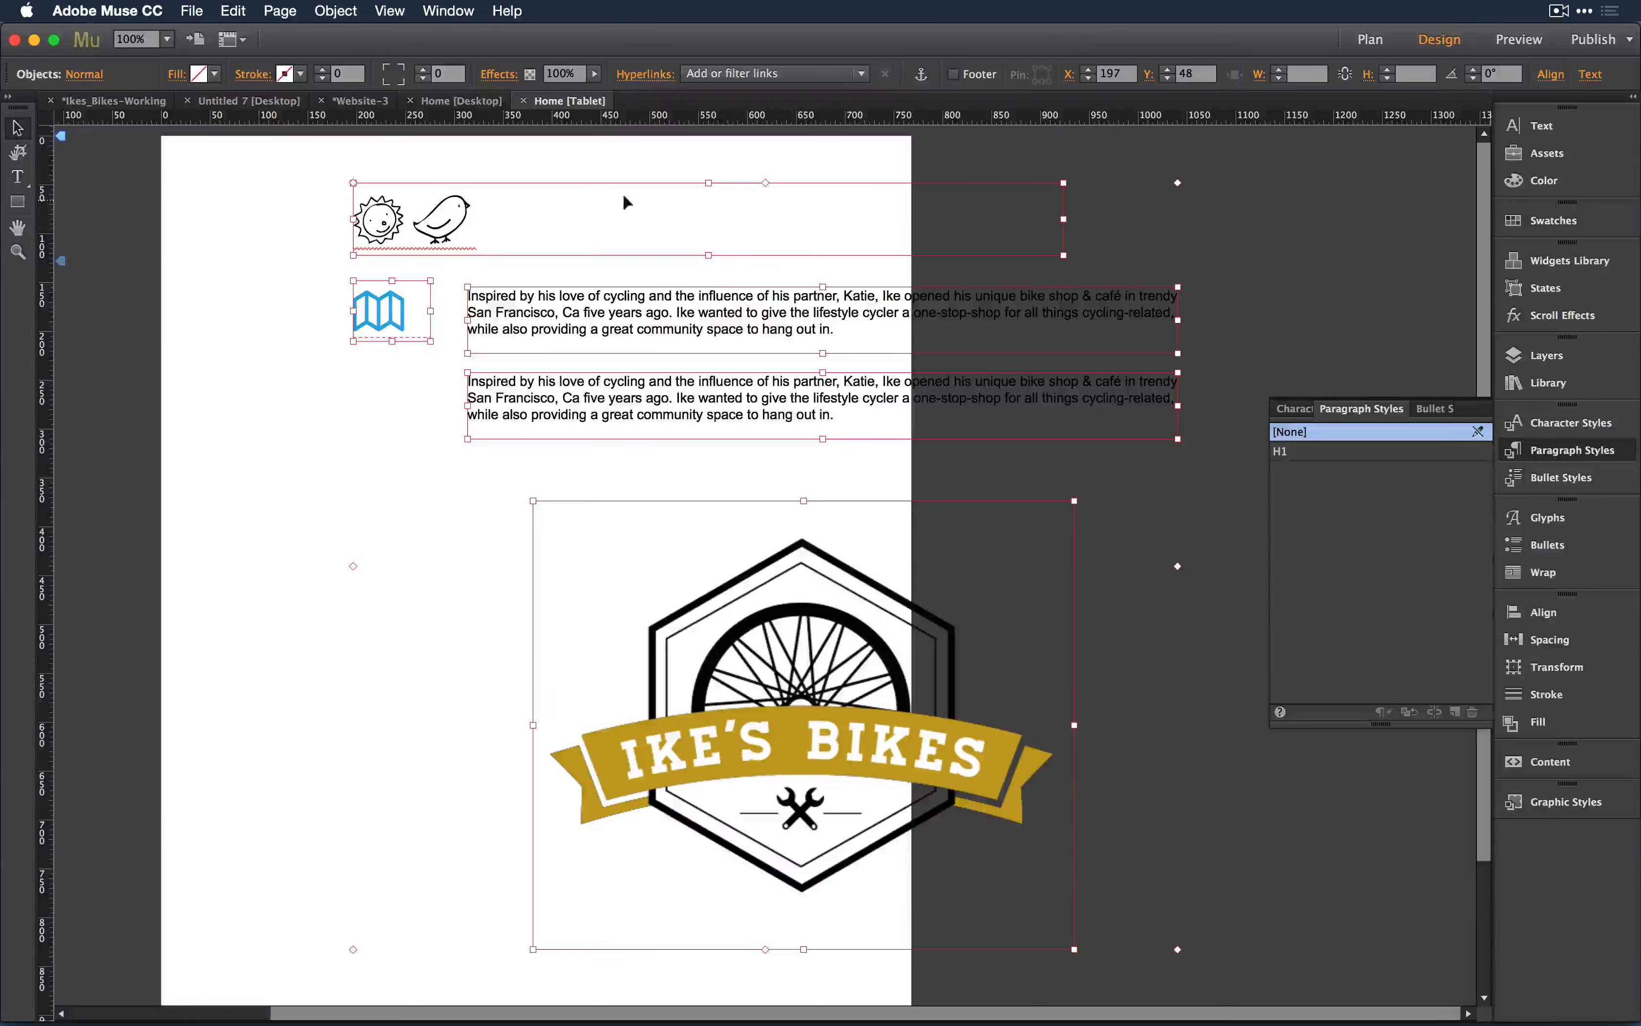
pyautogui.moveTo(623, 195); pyautogui.dragTo(428, 190)
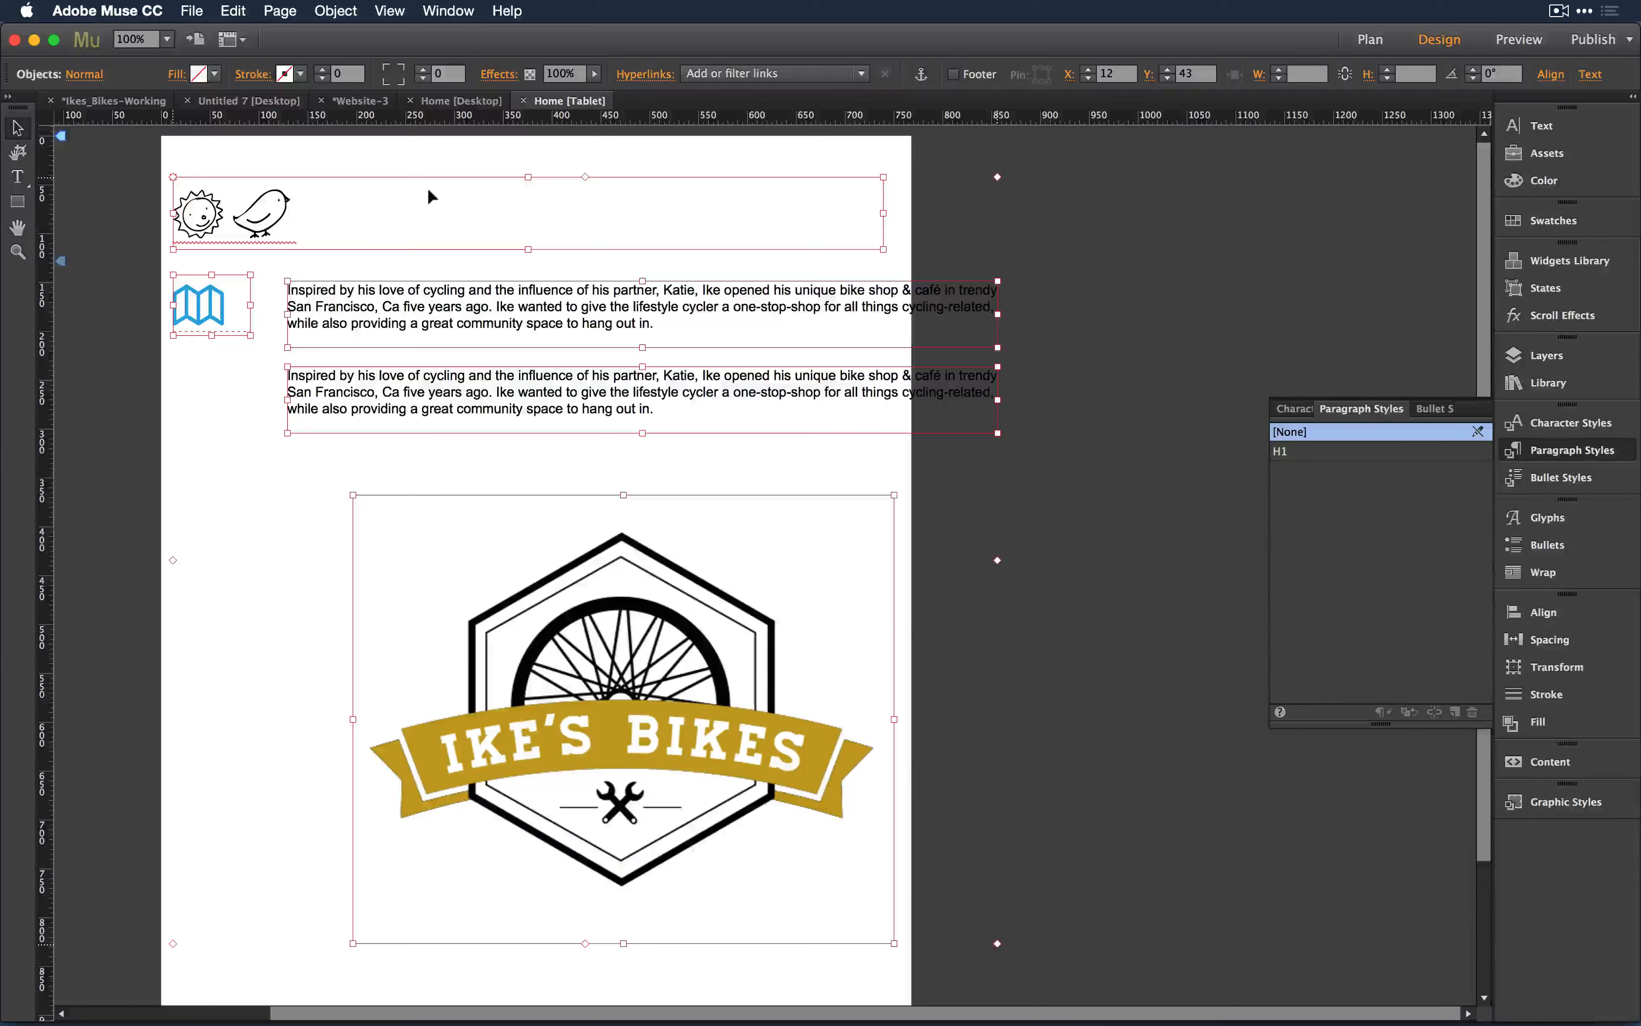
pyautogui.click(1088, 513)
# Step: Move the Ike's Bikes logo to about X 26, Y 332 and scale it down to about 298 by 247 px
pyautogui.click(587, 604)
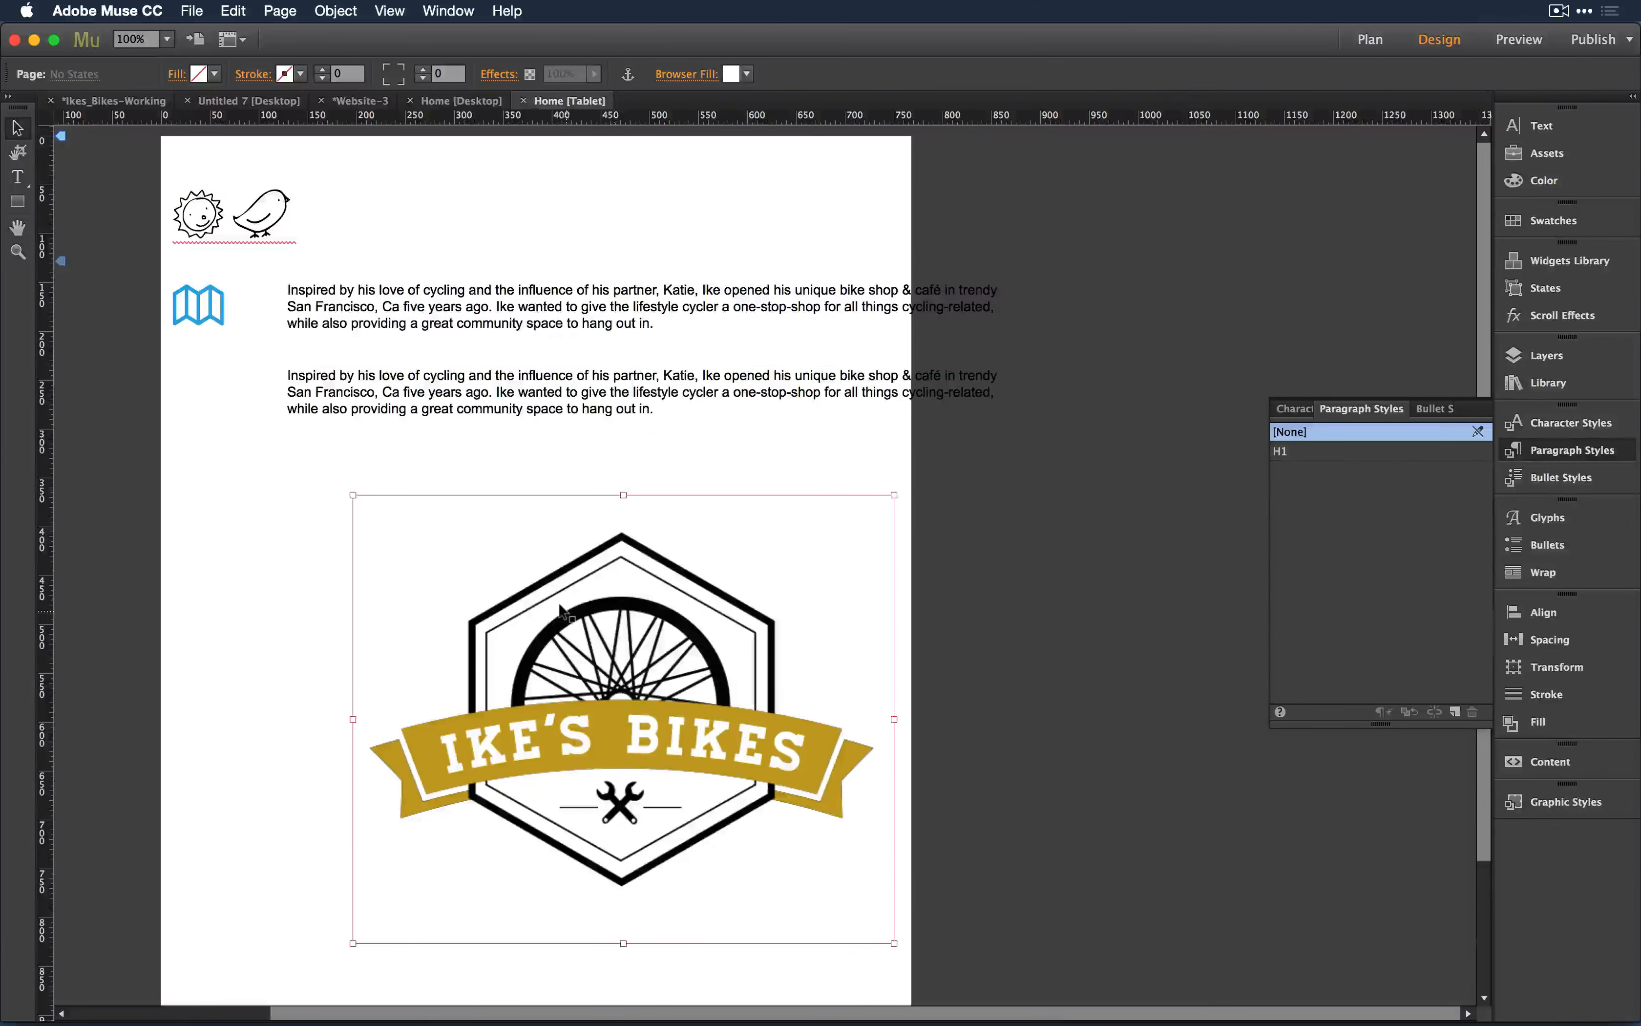
pyautogui.moveTo(763, 719); pyautogui.dragTo(597, 684)
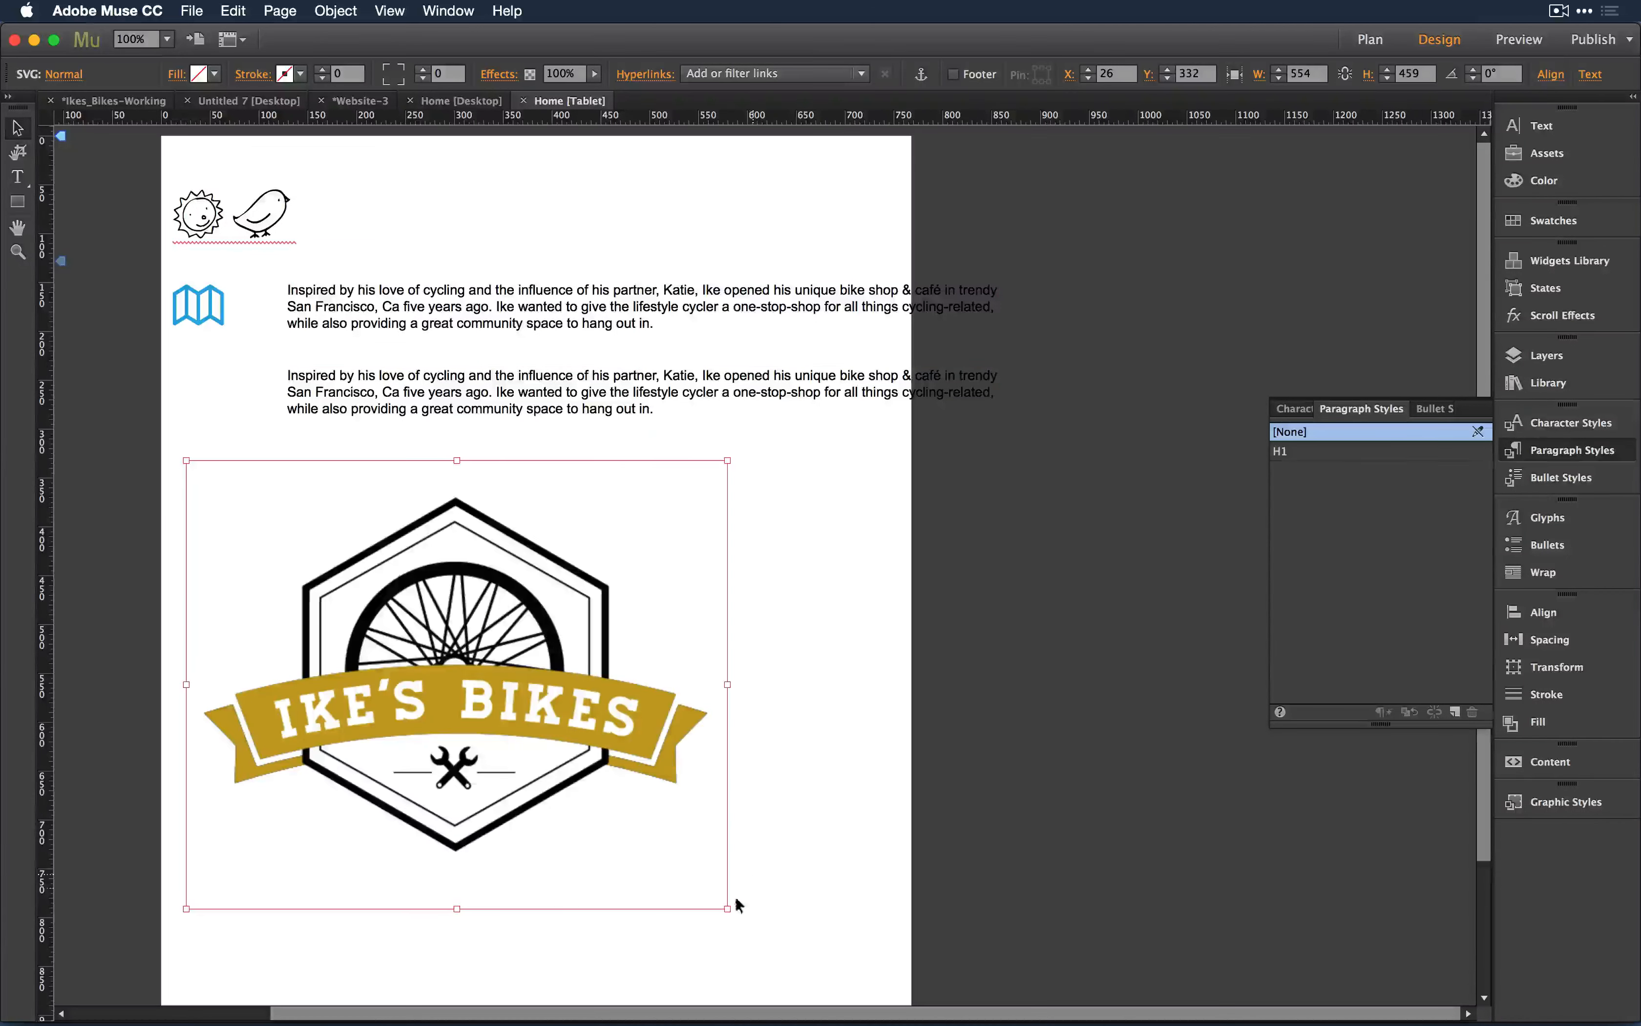
pyautogui.moveTo(726, 905); pyautogui.dragTo(408, 604)
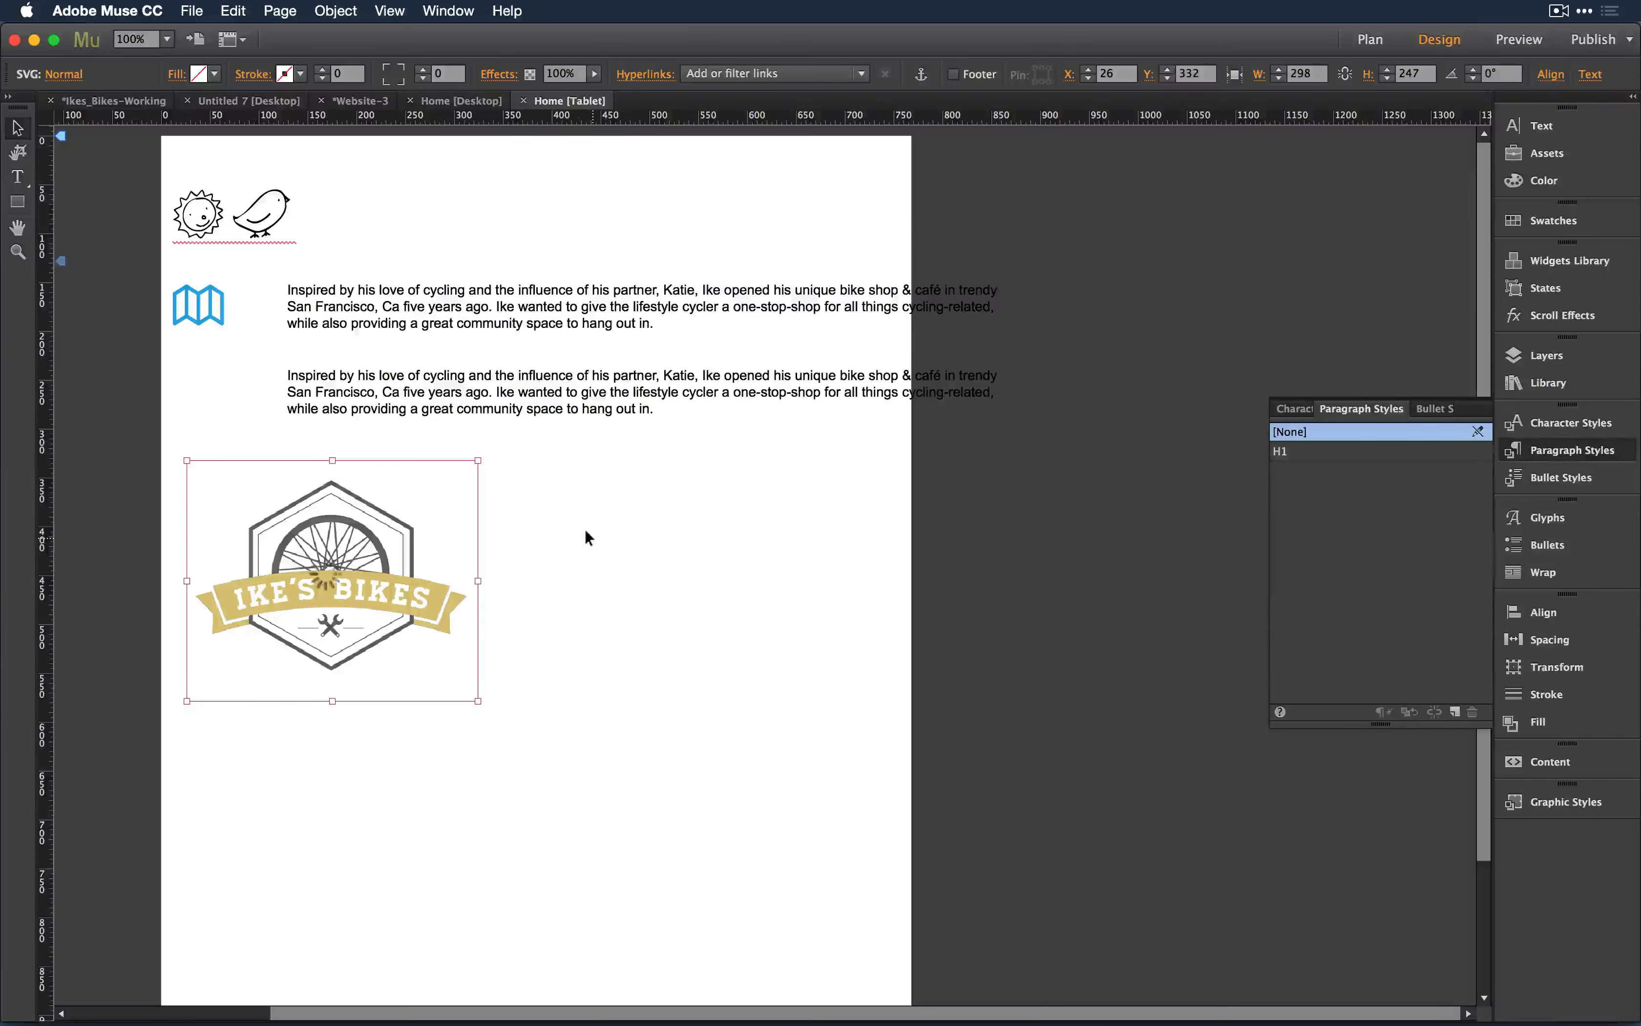
pyautogui.click(586, 532)
# Step: Increase the font size of the blue map icon to 72
pyautogui.doubleClick(219, 291)
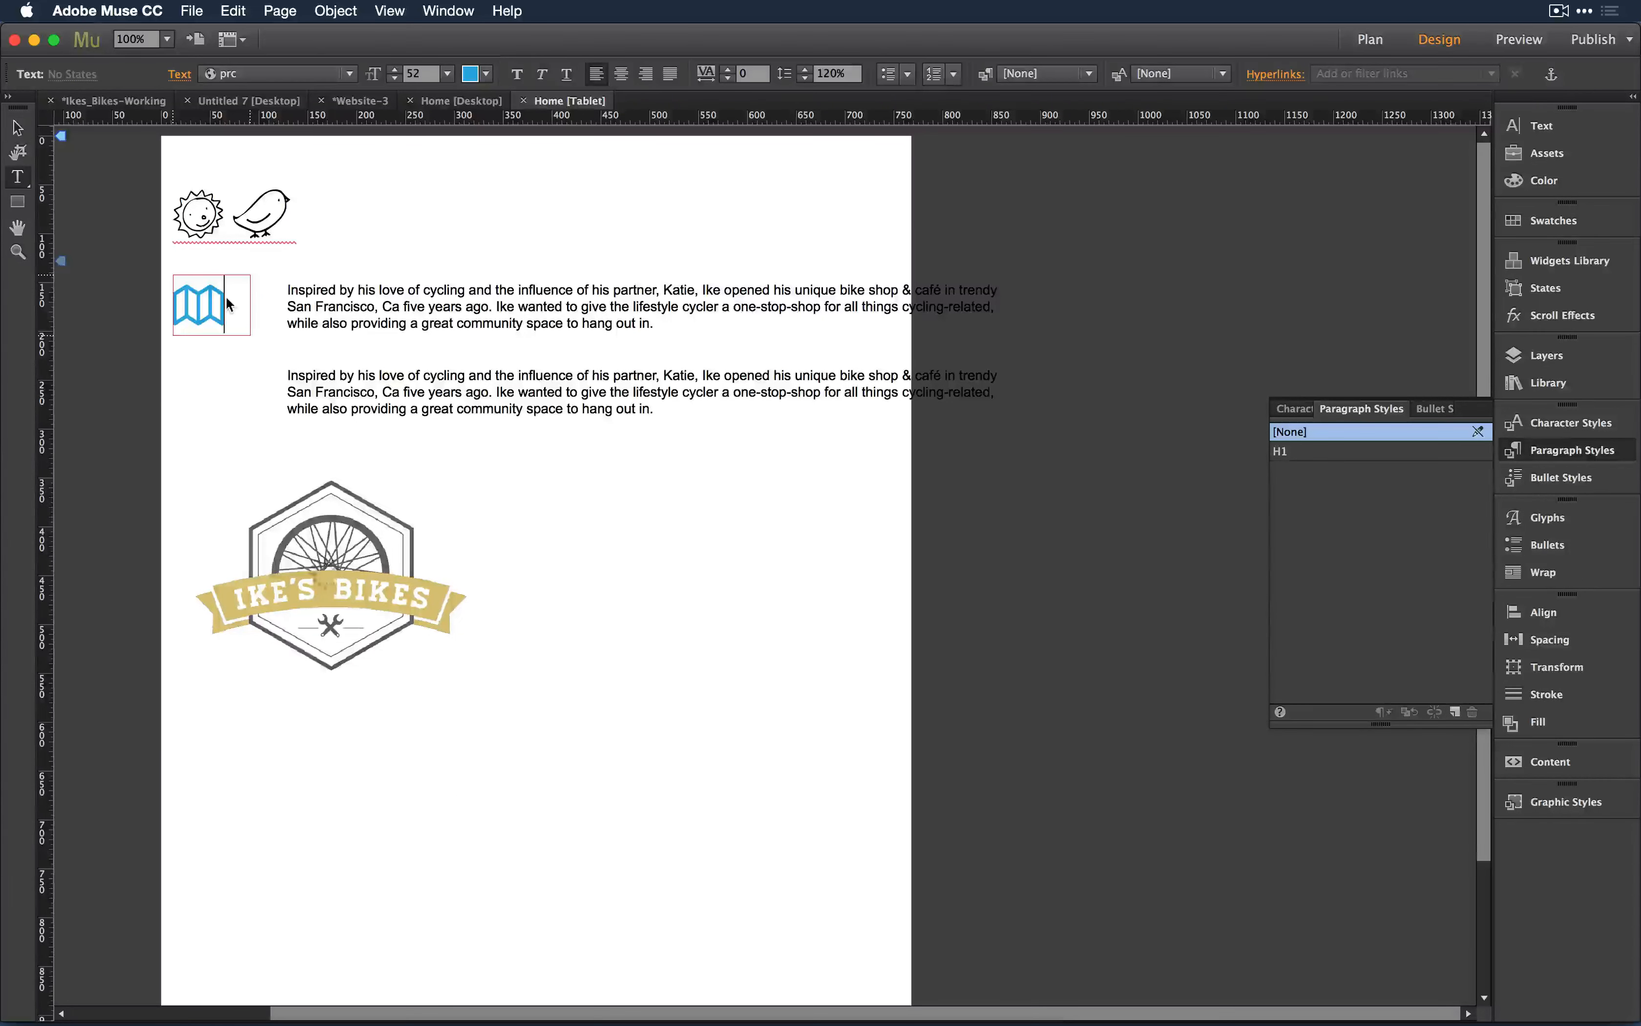
pyautogui.press('super+a')
pyautogui.press('super+shift+period')
pyautogui.press('super+shift+period')
pyautogui.press('super+shift+period')
pyautogui.press('super+shift+period')
pyautogui.press('super+shift+period')
pyautogui.press('super+shift+period')
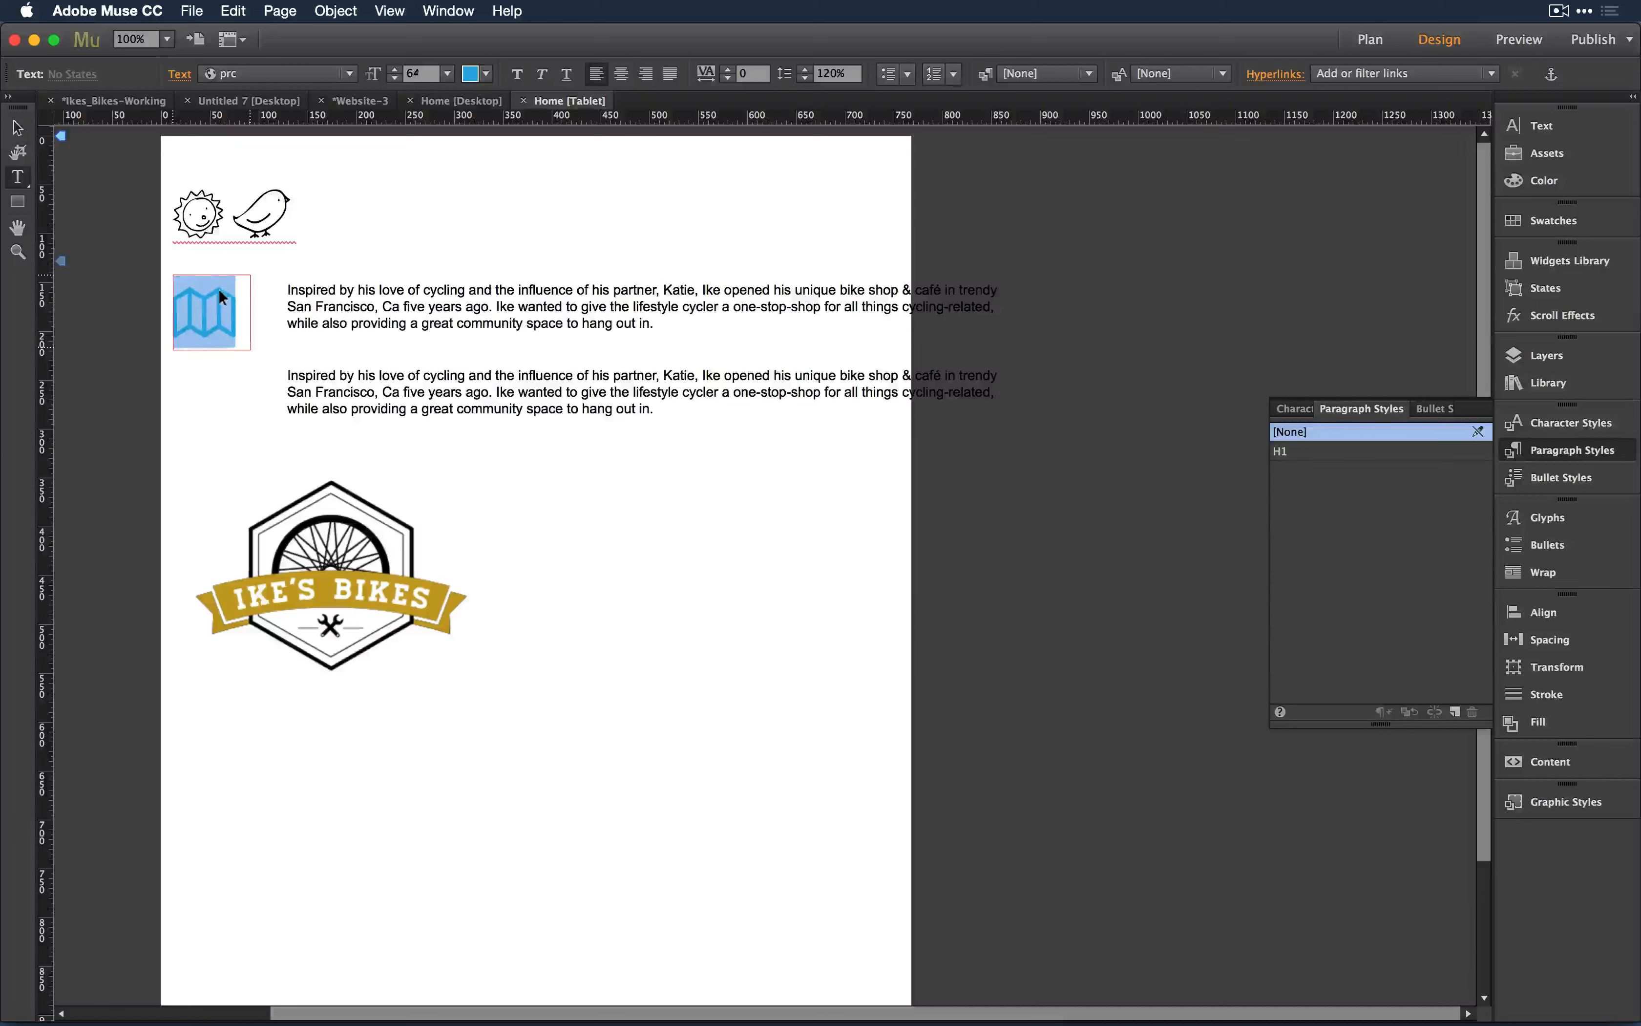
pyautogui.press('super+shift+period')
pyautogui.press('super+shift+period')
pyautogui.press('super+shift+period')
pyautogui.press('super+shift+period')
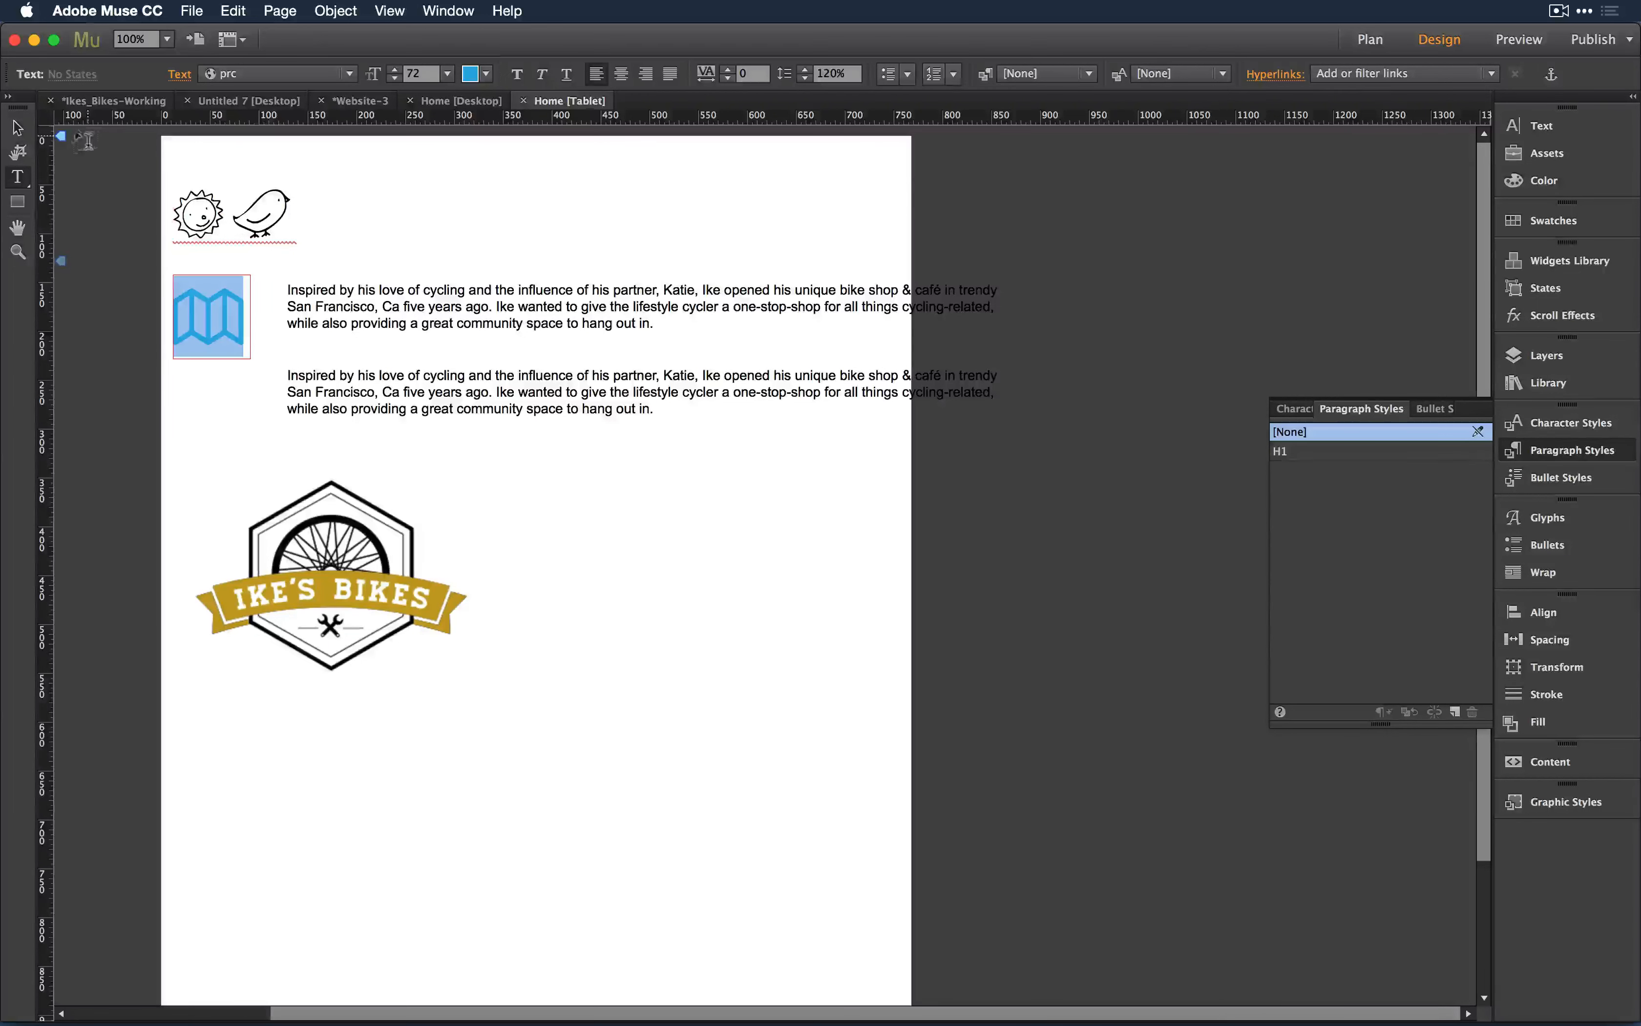
pyautogui.click(17, 128)
# Step: Move the sun and bird text frame up to about Y 20 and enlarge its glyphs until the frame is 120 px high
pyautogui.click(247, 189)
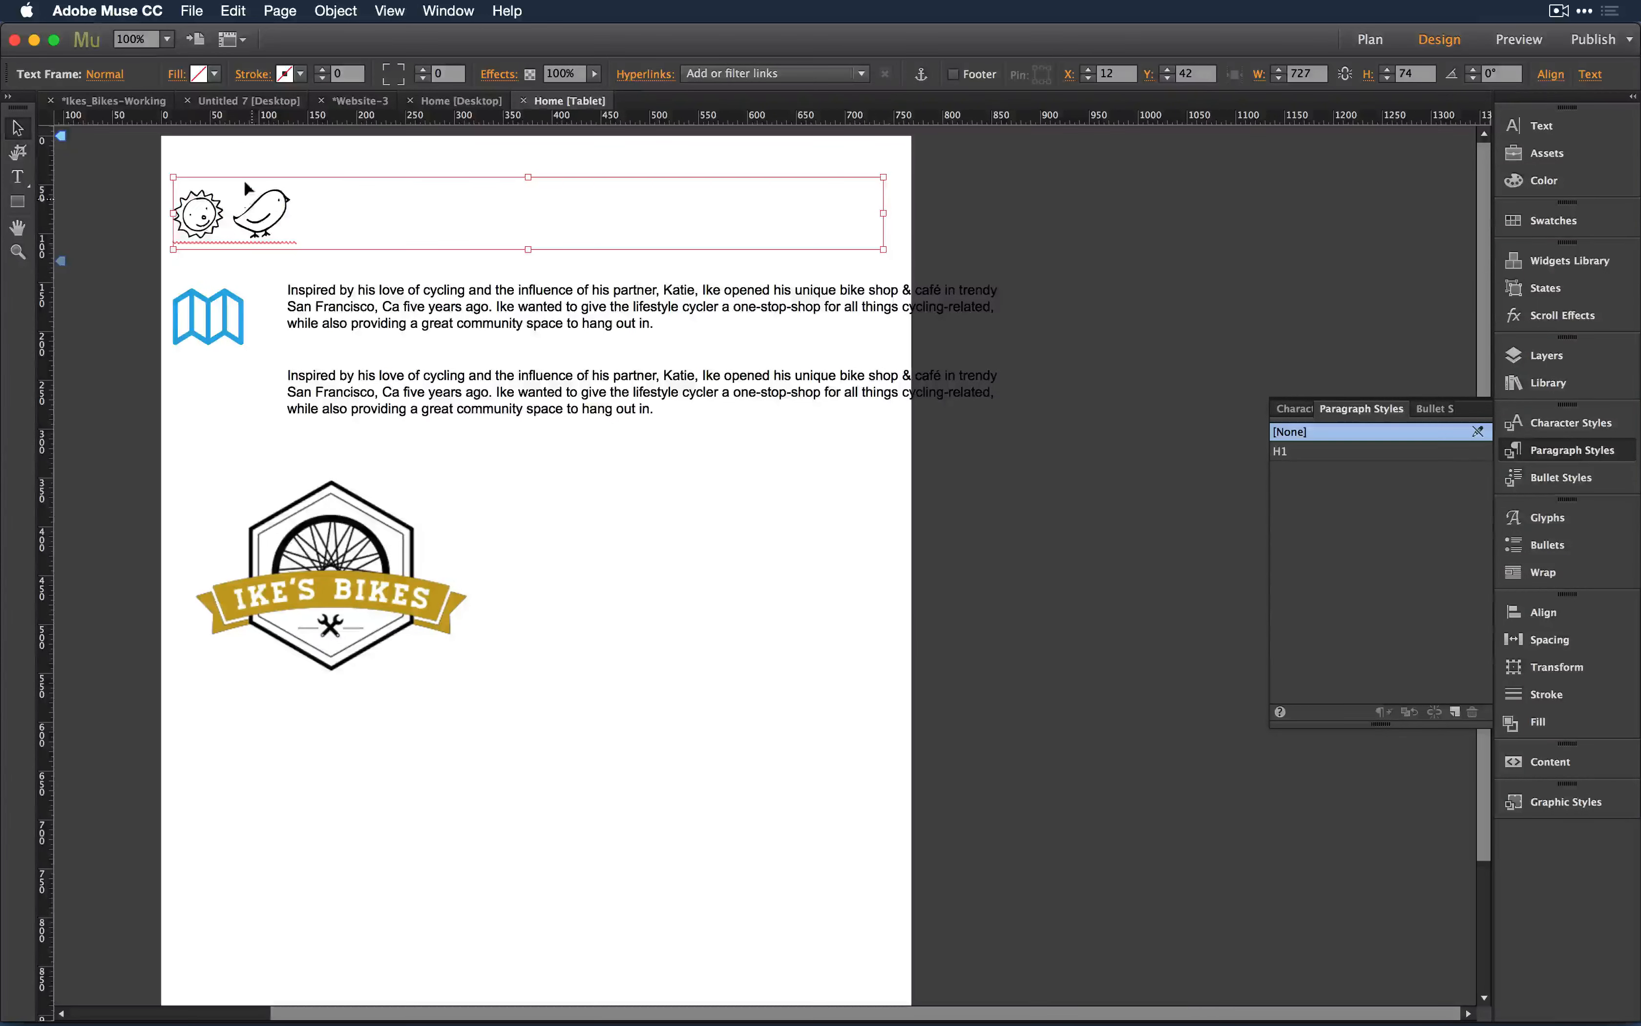
pyautogui.moveTo(248, 188); pyautogui.dragTo(247, 167)
pyautogui.doubleClick(297, 181)
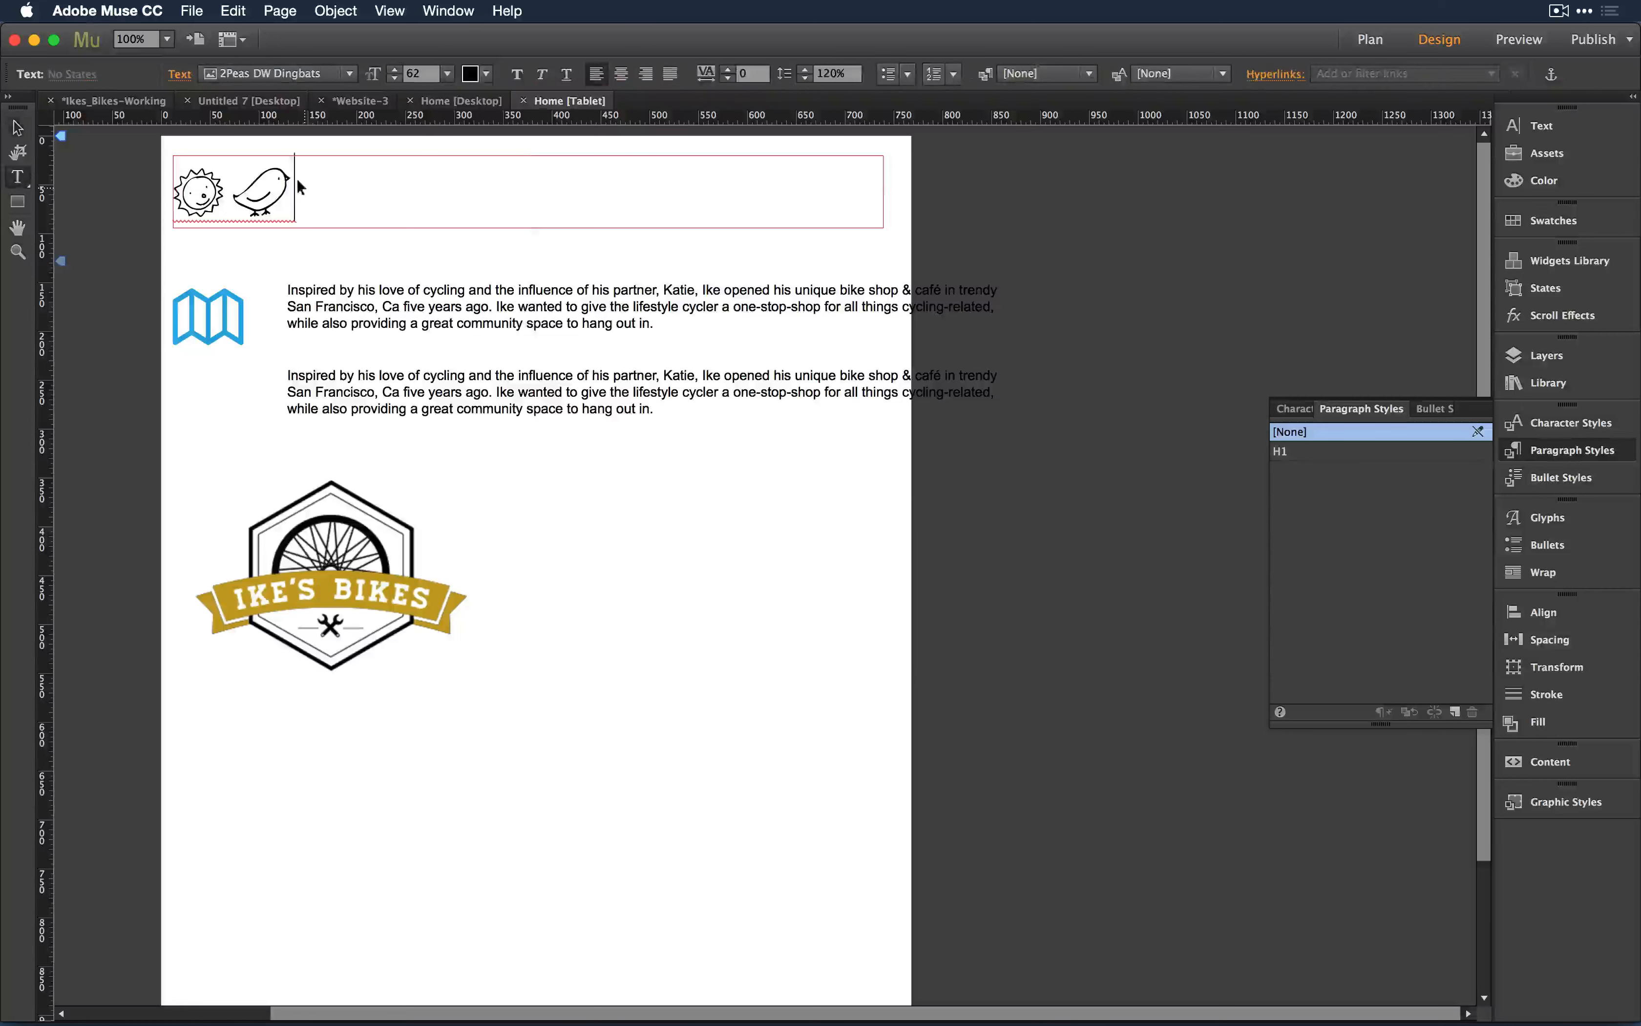
pyautogui.press('super+a')
pyautogui.press('super+shift+period')
pyautogui.press('super+shift+period')
pyautogui.press('super+shift+period')
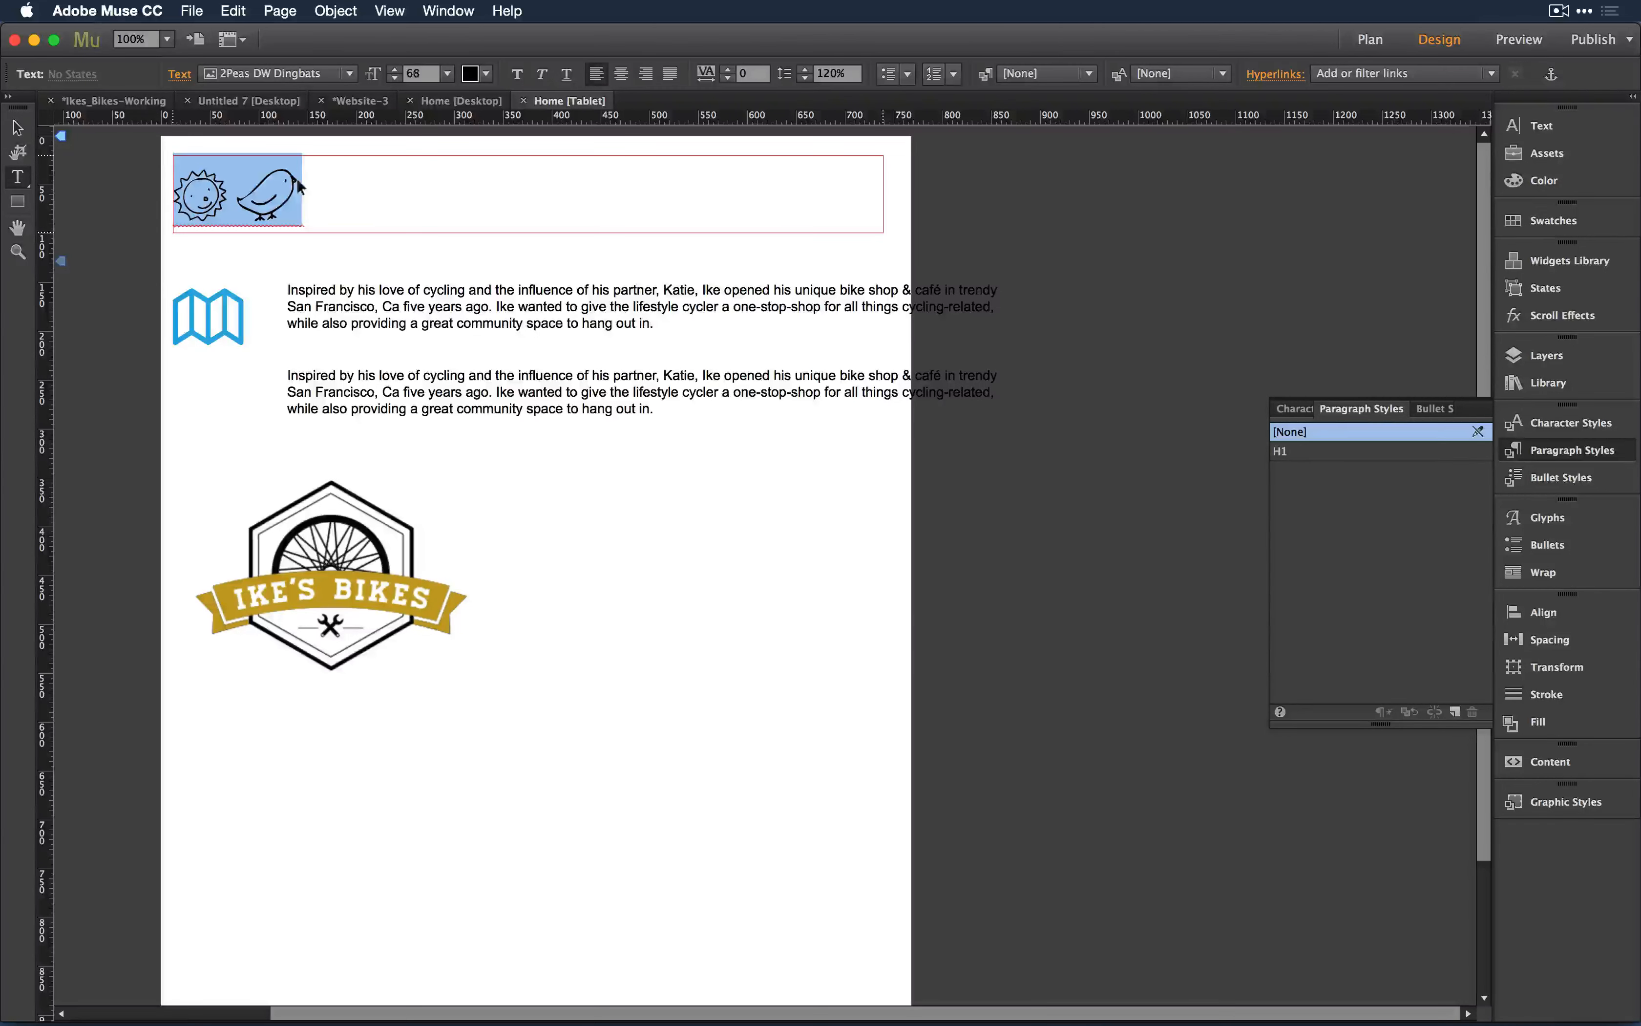
pyautogui.press('super+shift+period')
pyautogui.press('super+shift+period')
pyautogui.press('super+shift+period')
pyautogui.press('super+shift+period')
pyautogui.press('super+shift+period')
pyautogui.press('super+shift+period')
pyautogui.press('super+shift+period')
pyautogui.press('super+shift+period')
pyautogui.press('super+shift+period')
pyautogui.press('super+shift+period')
pyautogui.press('super+shift+period')
pyautogui.press('super+shift+period')
pyautogui.press('super+shift+period')
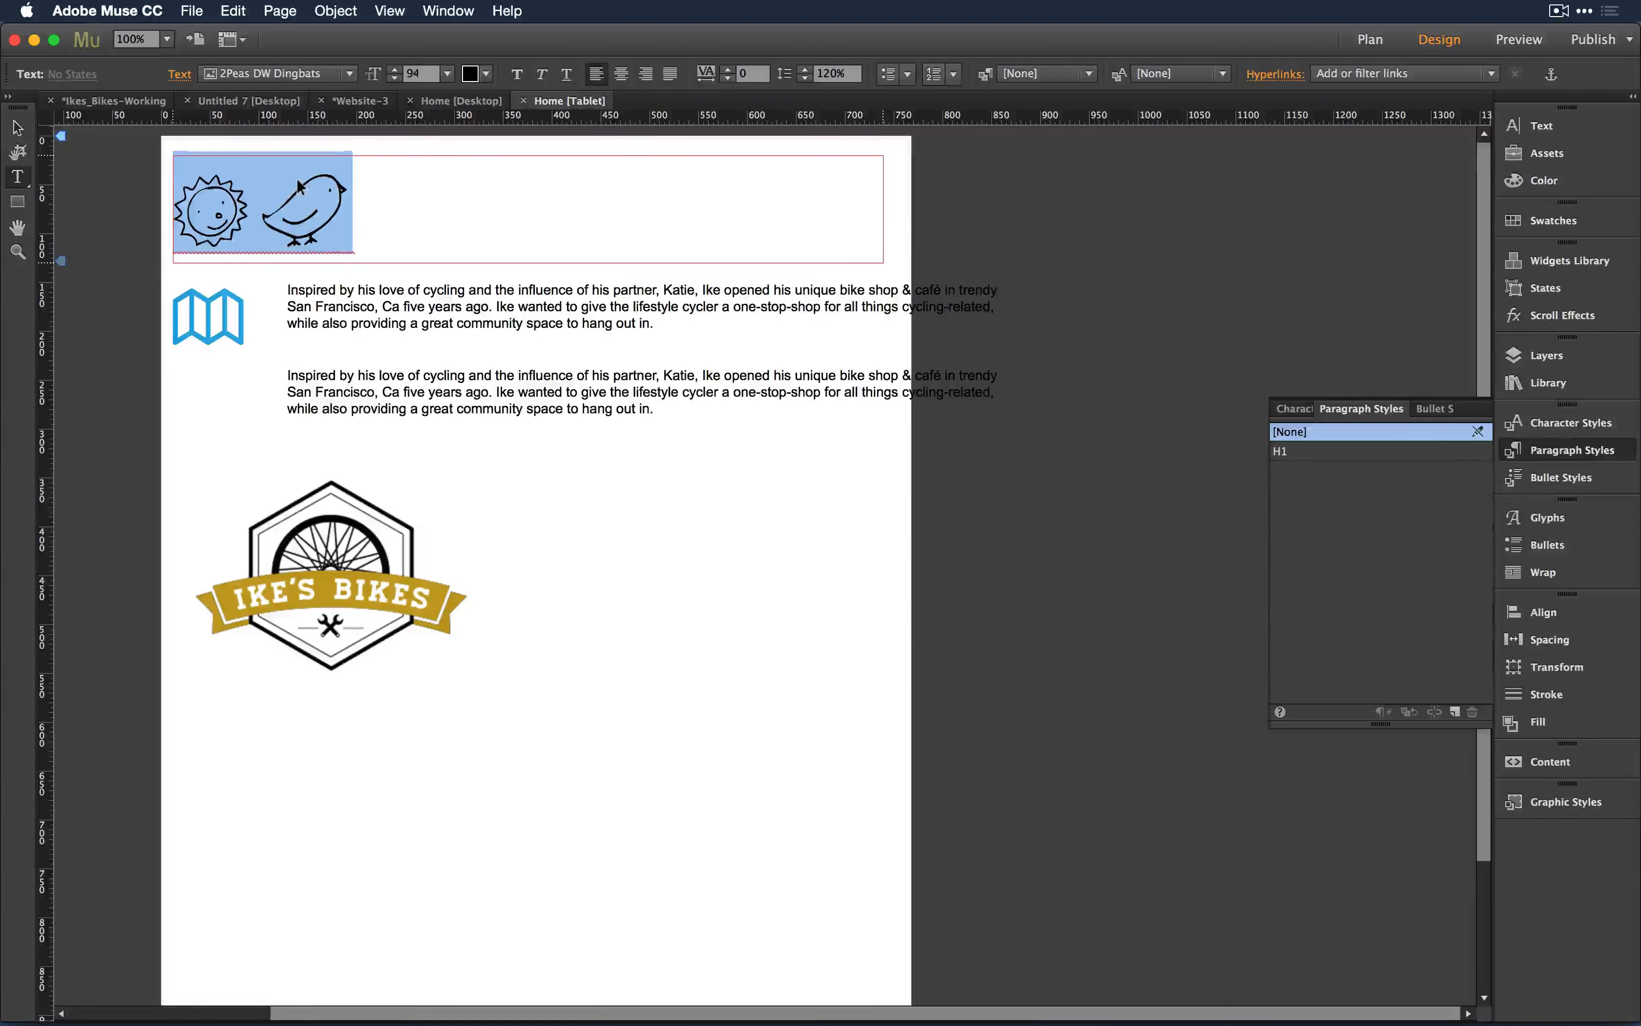
pyautogui.press('super+shift+period')
pyautogui.press('super+shift+period')
pyautogui.press('super+shift+period')
pyautogui.click(18, 127)
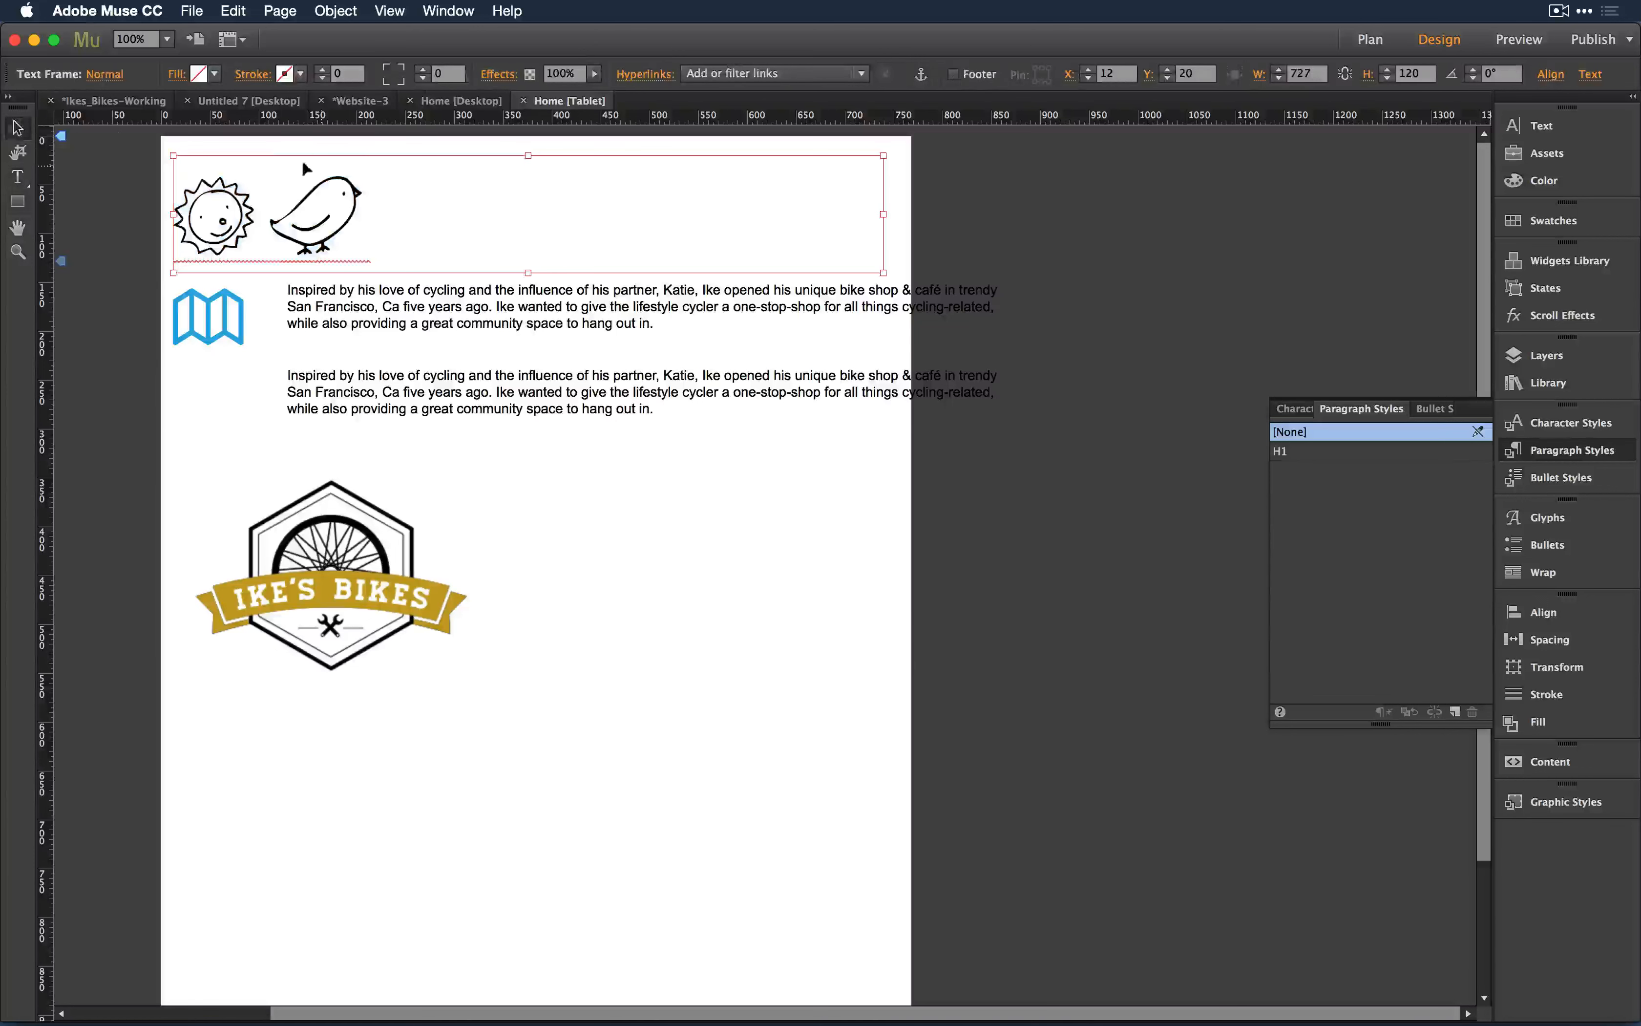
# Step: Narrow the sun and bird text frame to about 303 px wide and move it to about X 31, Y 20
pyautogui.moveTo(170, 210); pyautogui.dragTo(583, 210)
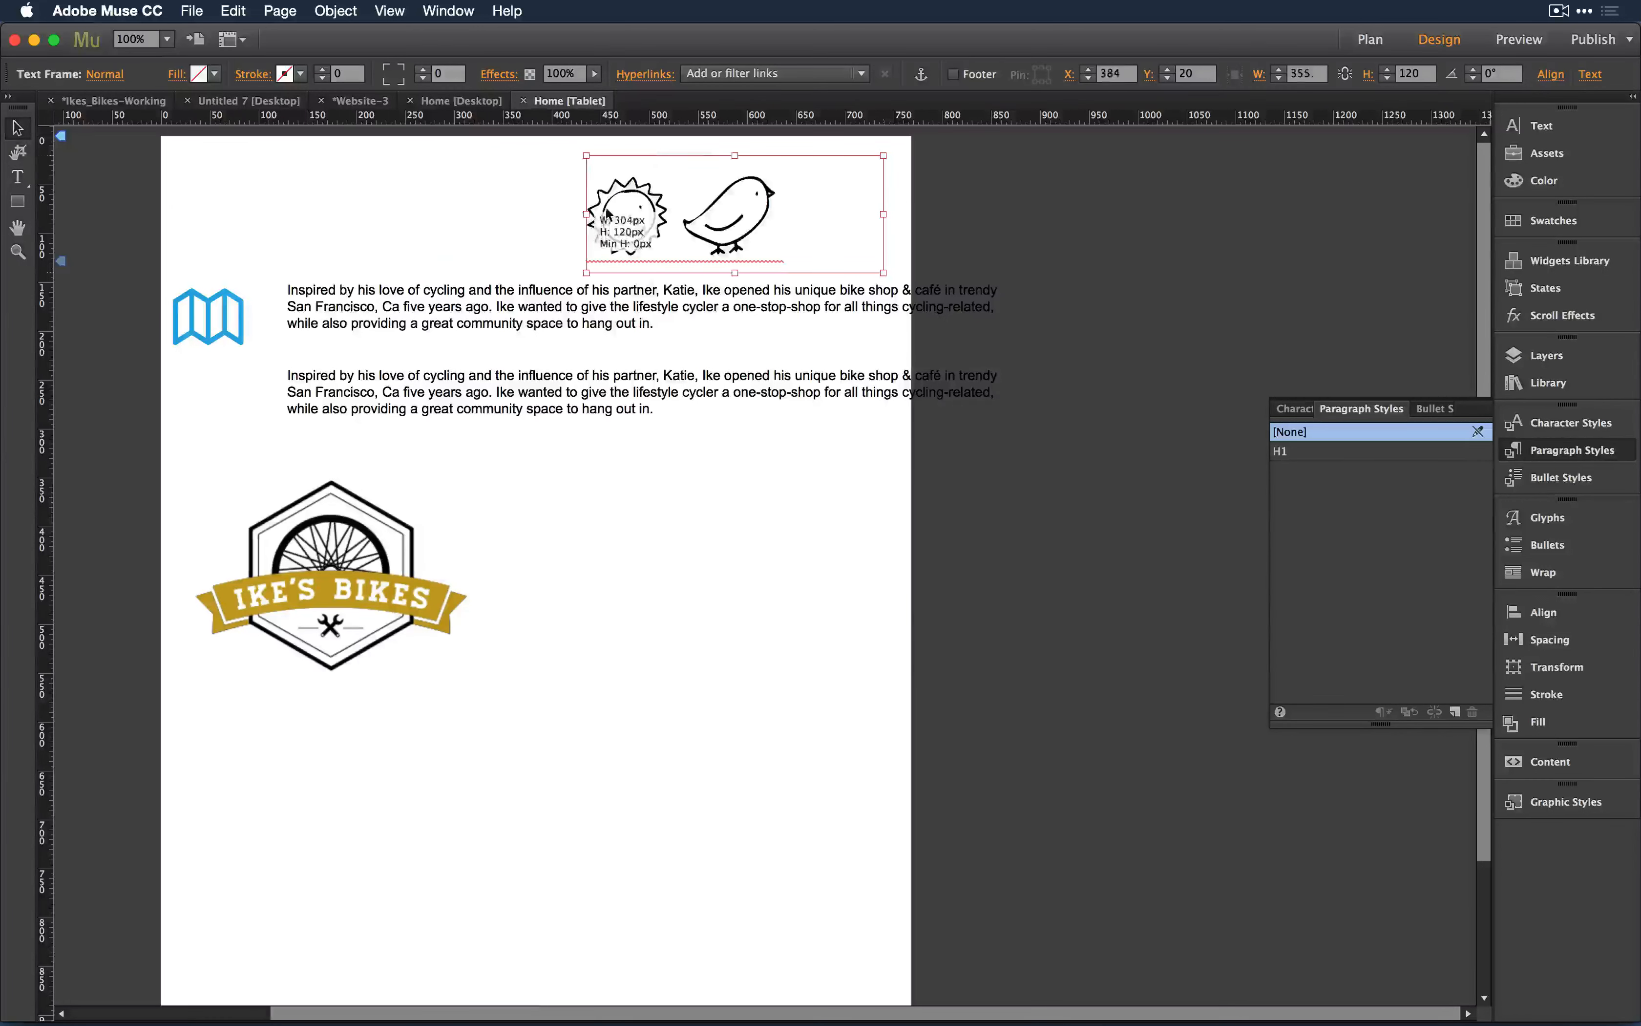
pyautogui.click(687, 508)
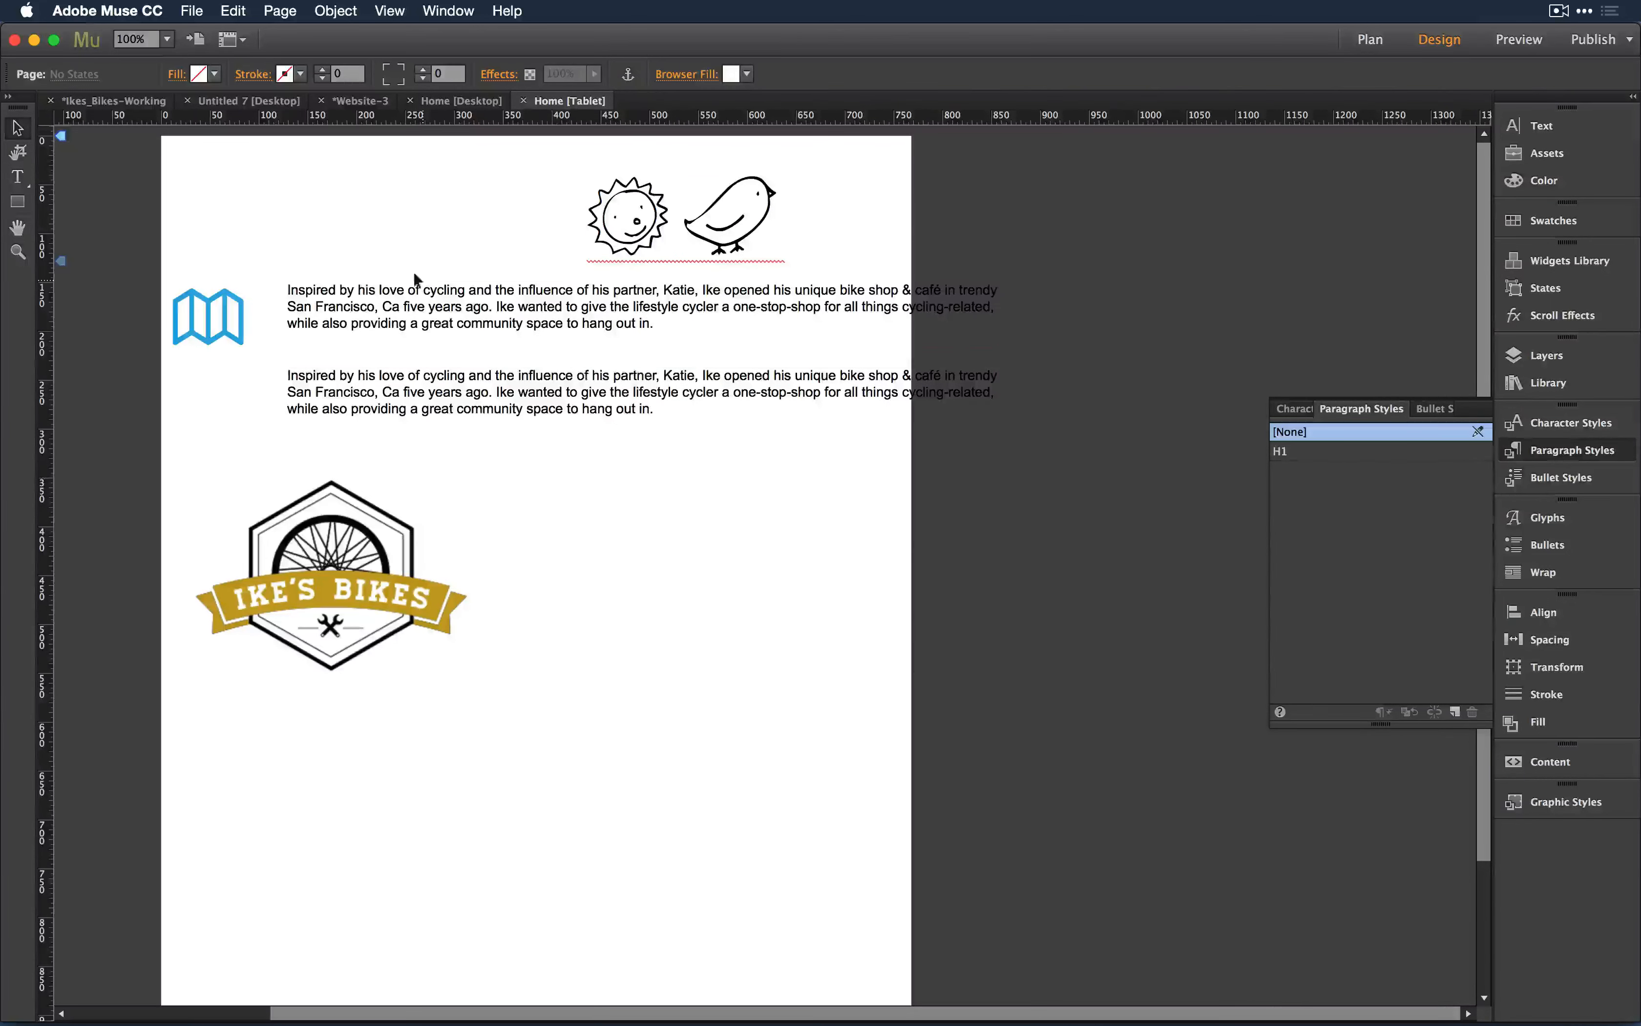
pyautogui.click(207, 316)
pyautogui.click(331, 576)
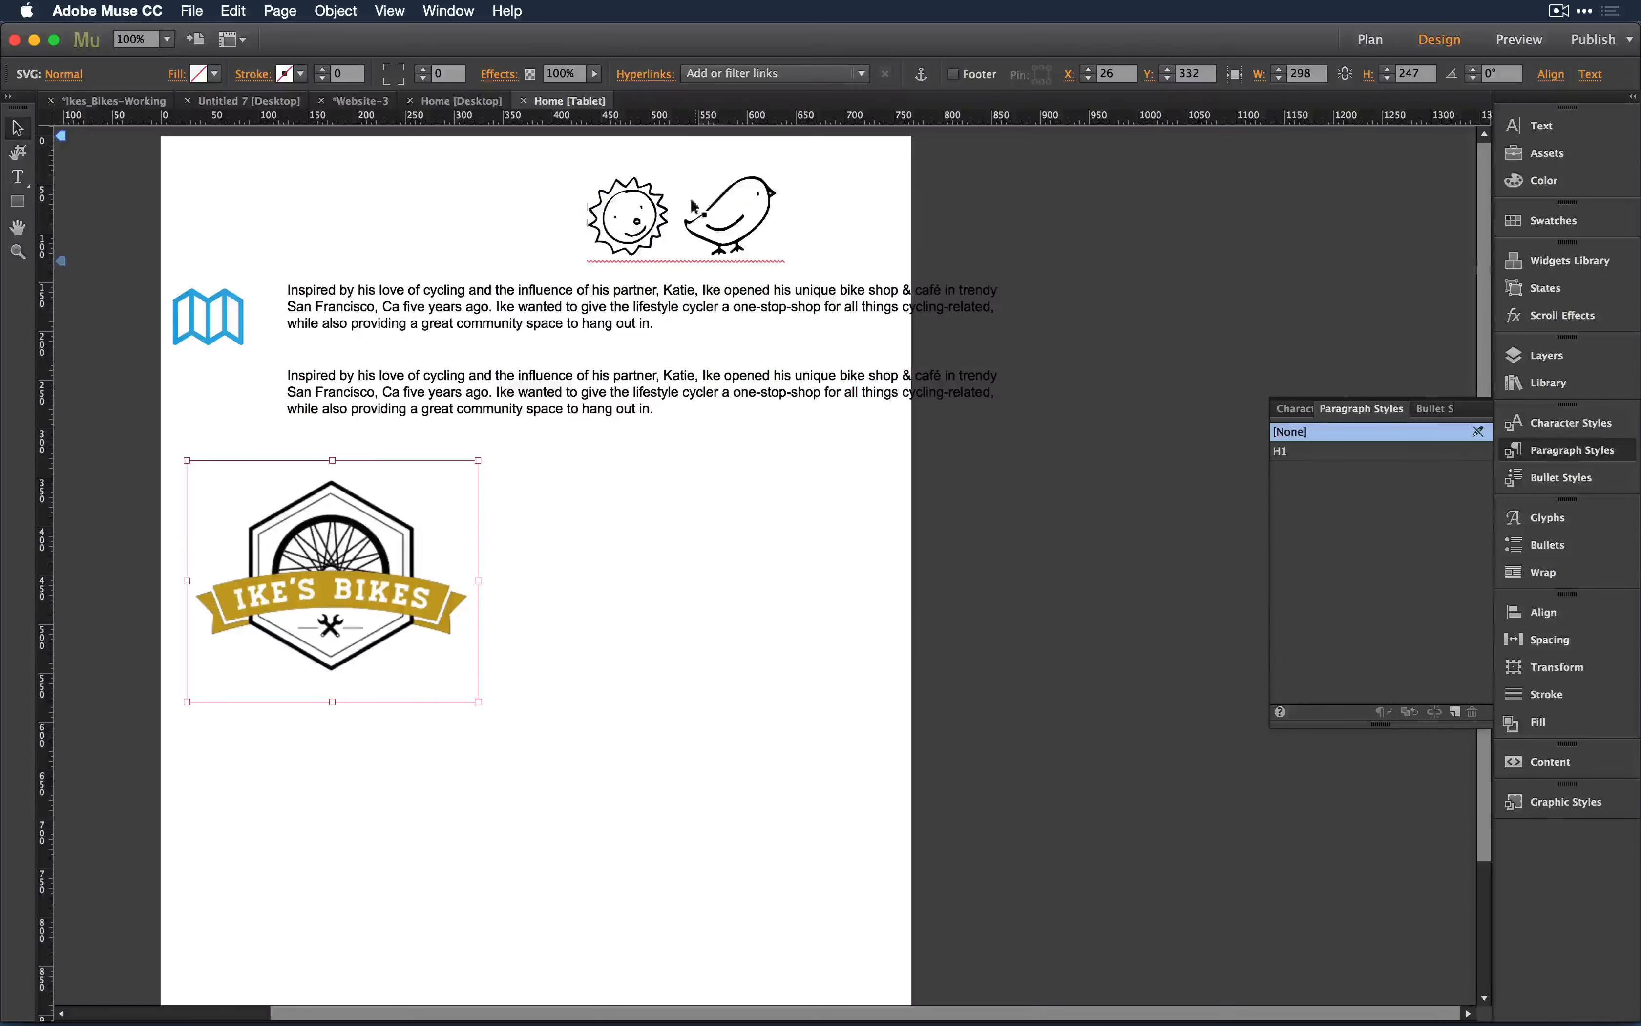
pyautogui.moveTo(693, 206); pyautogui.dragTo(298, 206)
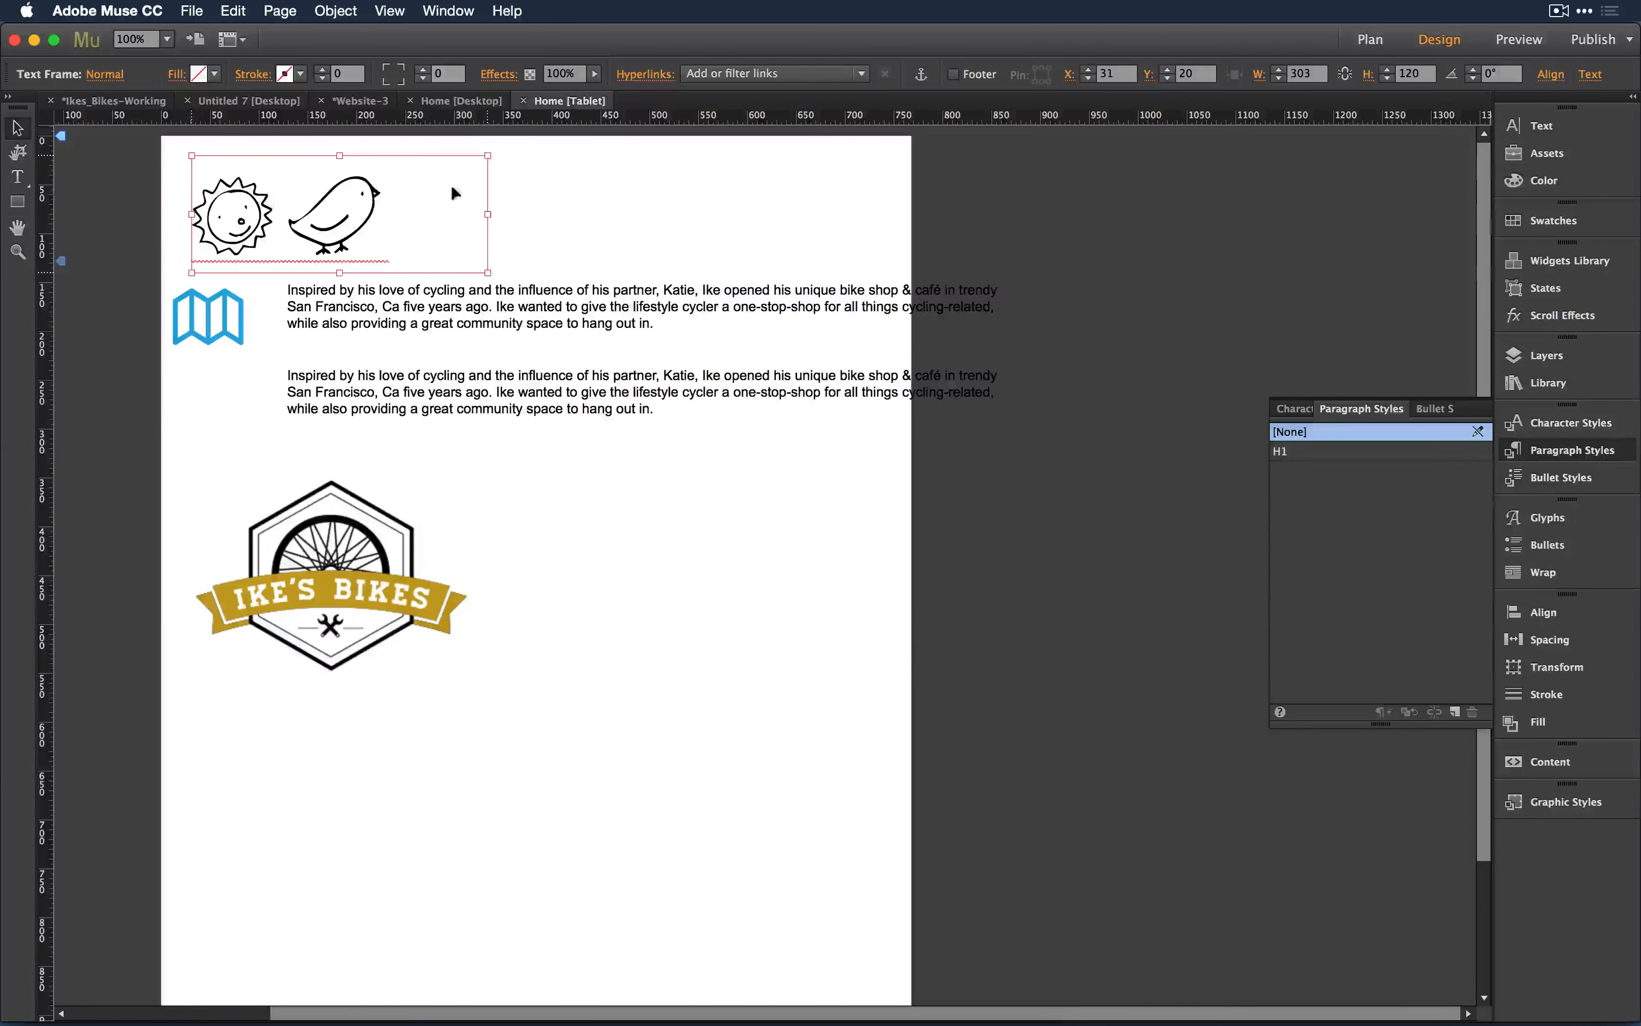
pyautogui.click(615, 176)
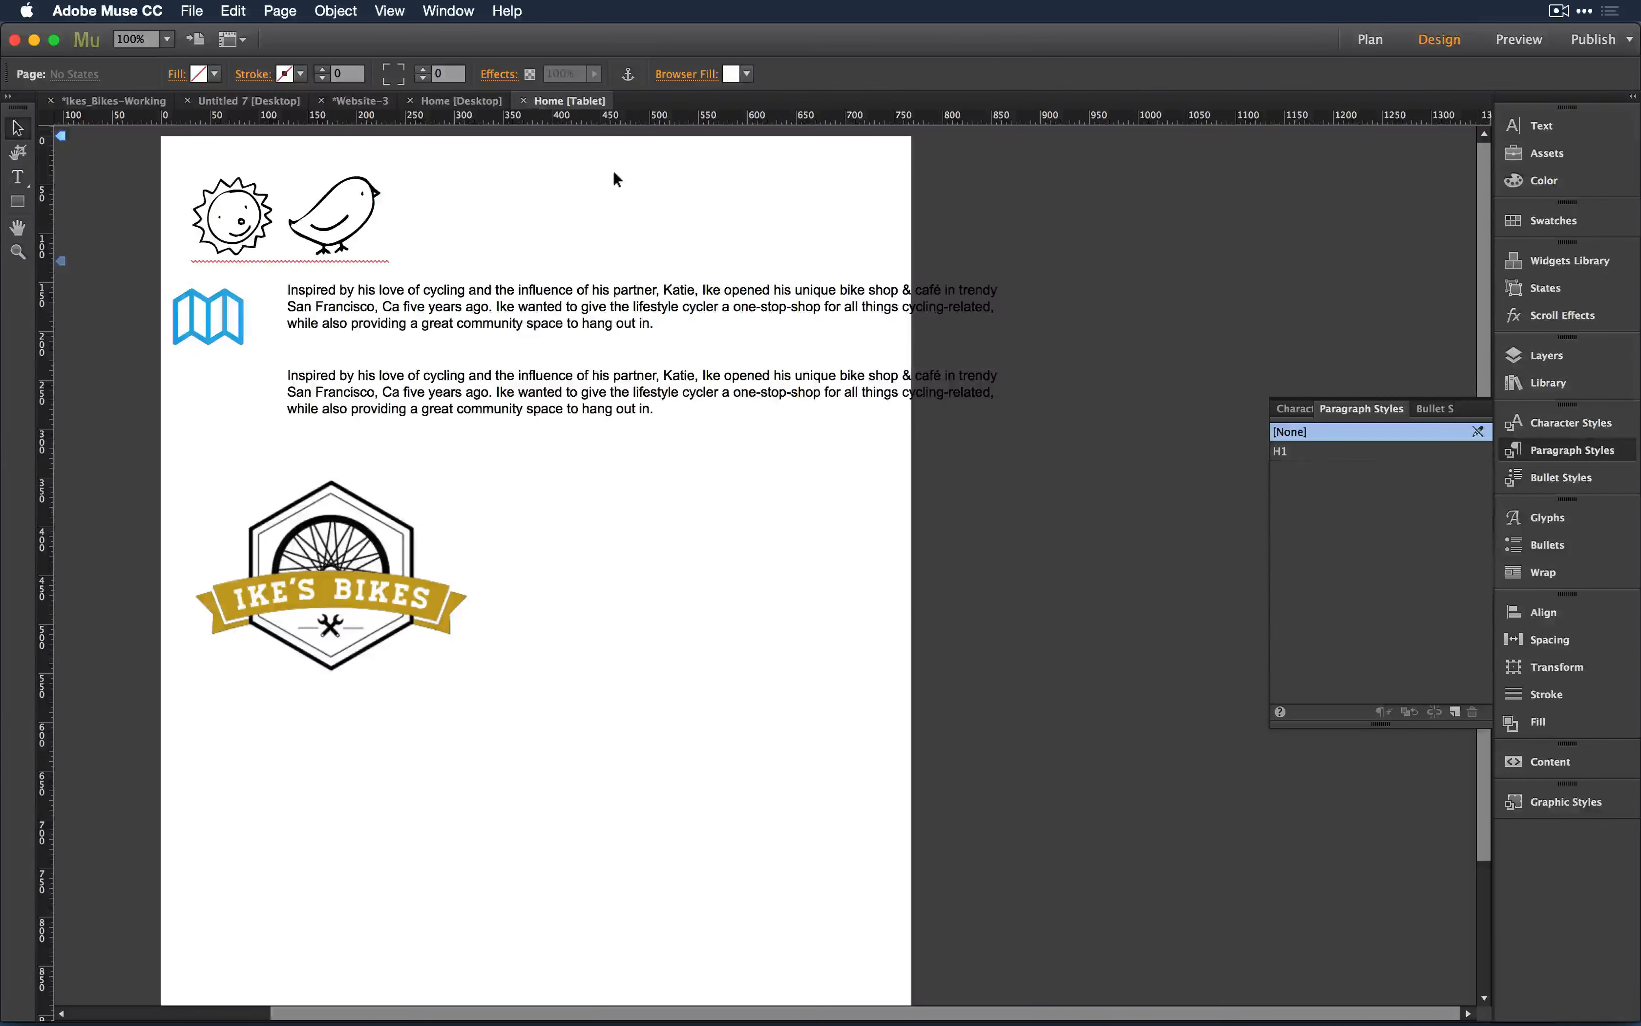
# Step: Rotate the sun and bird text frame to about -28° and place it beside the Ike's Bikes logo
pyautogui.click(438, 468)
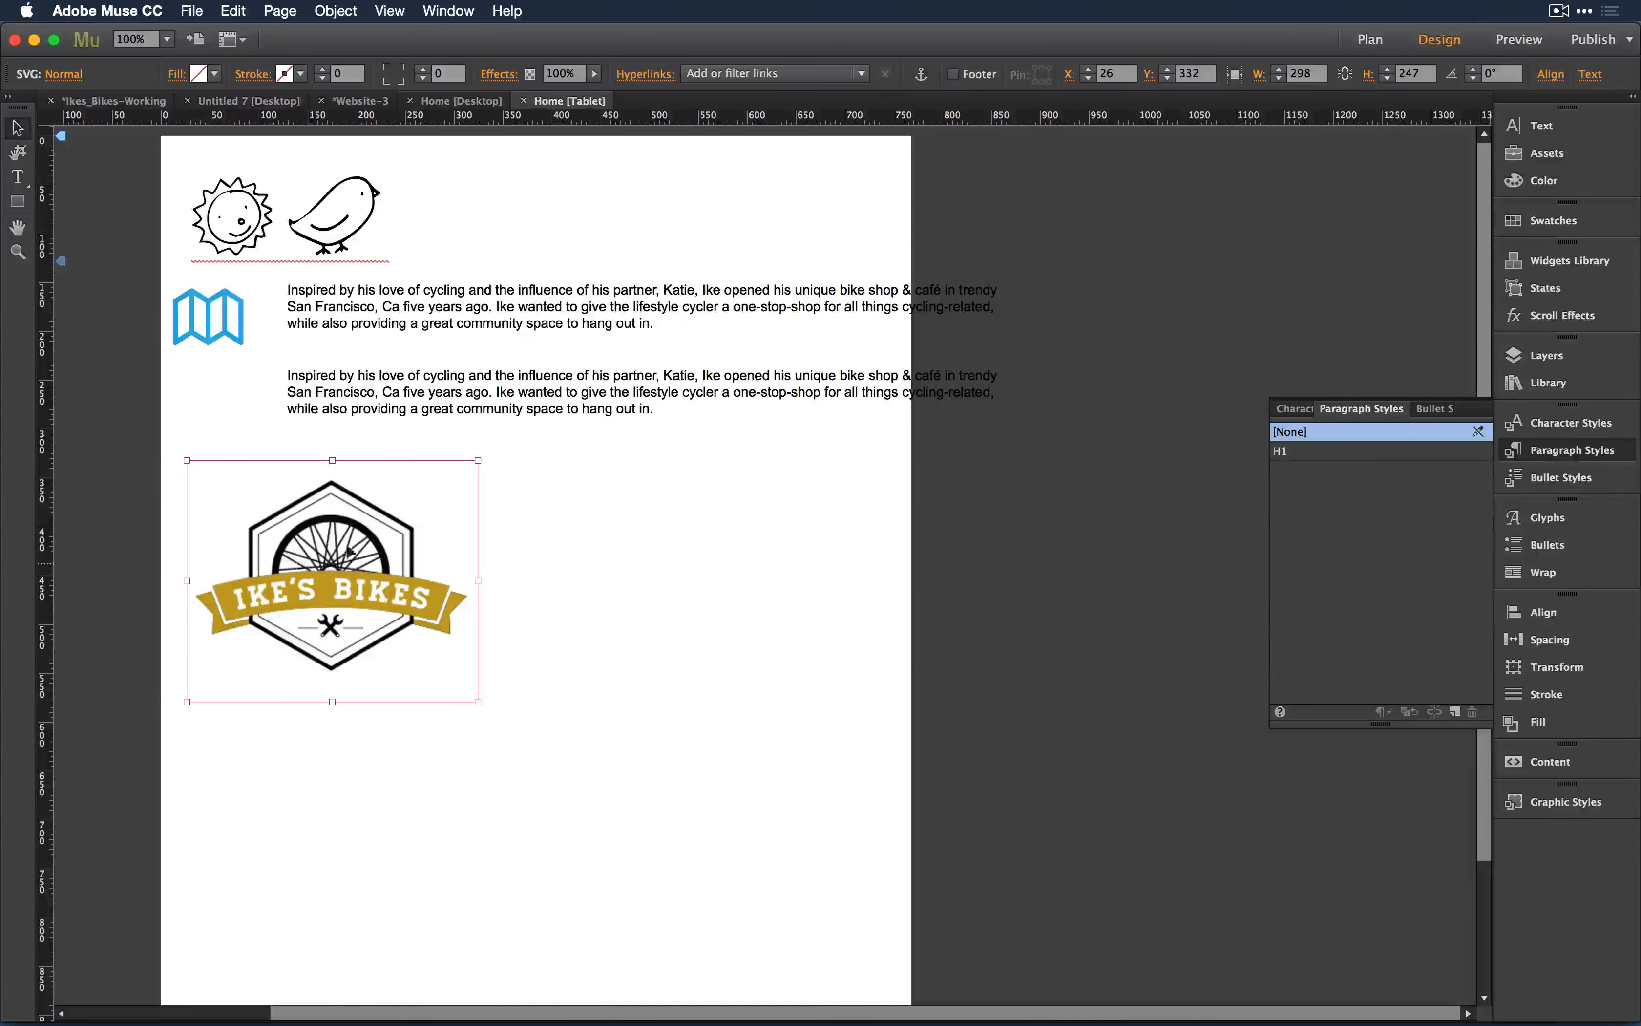
pyautogui.click(201, 319)
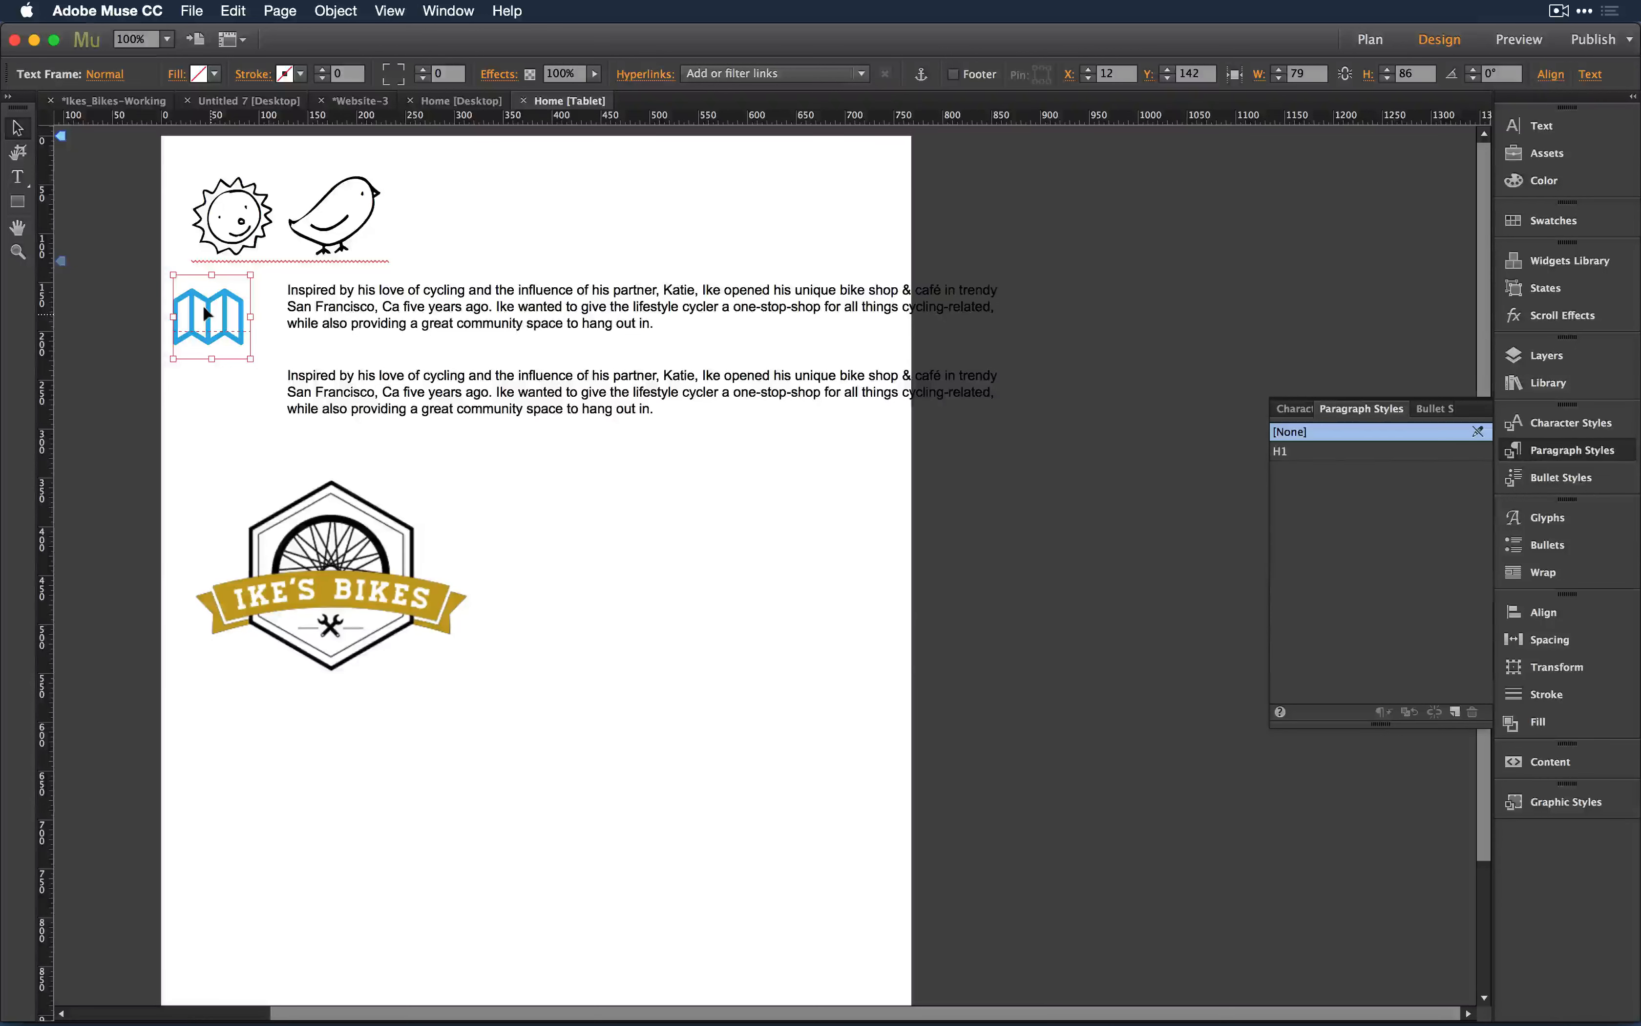
pyautogui.click(252, 221)
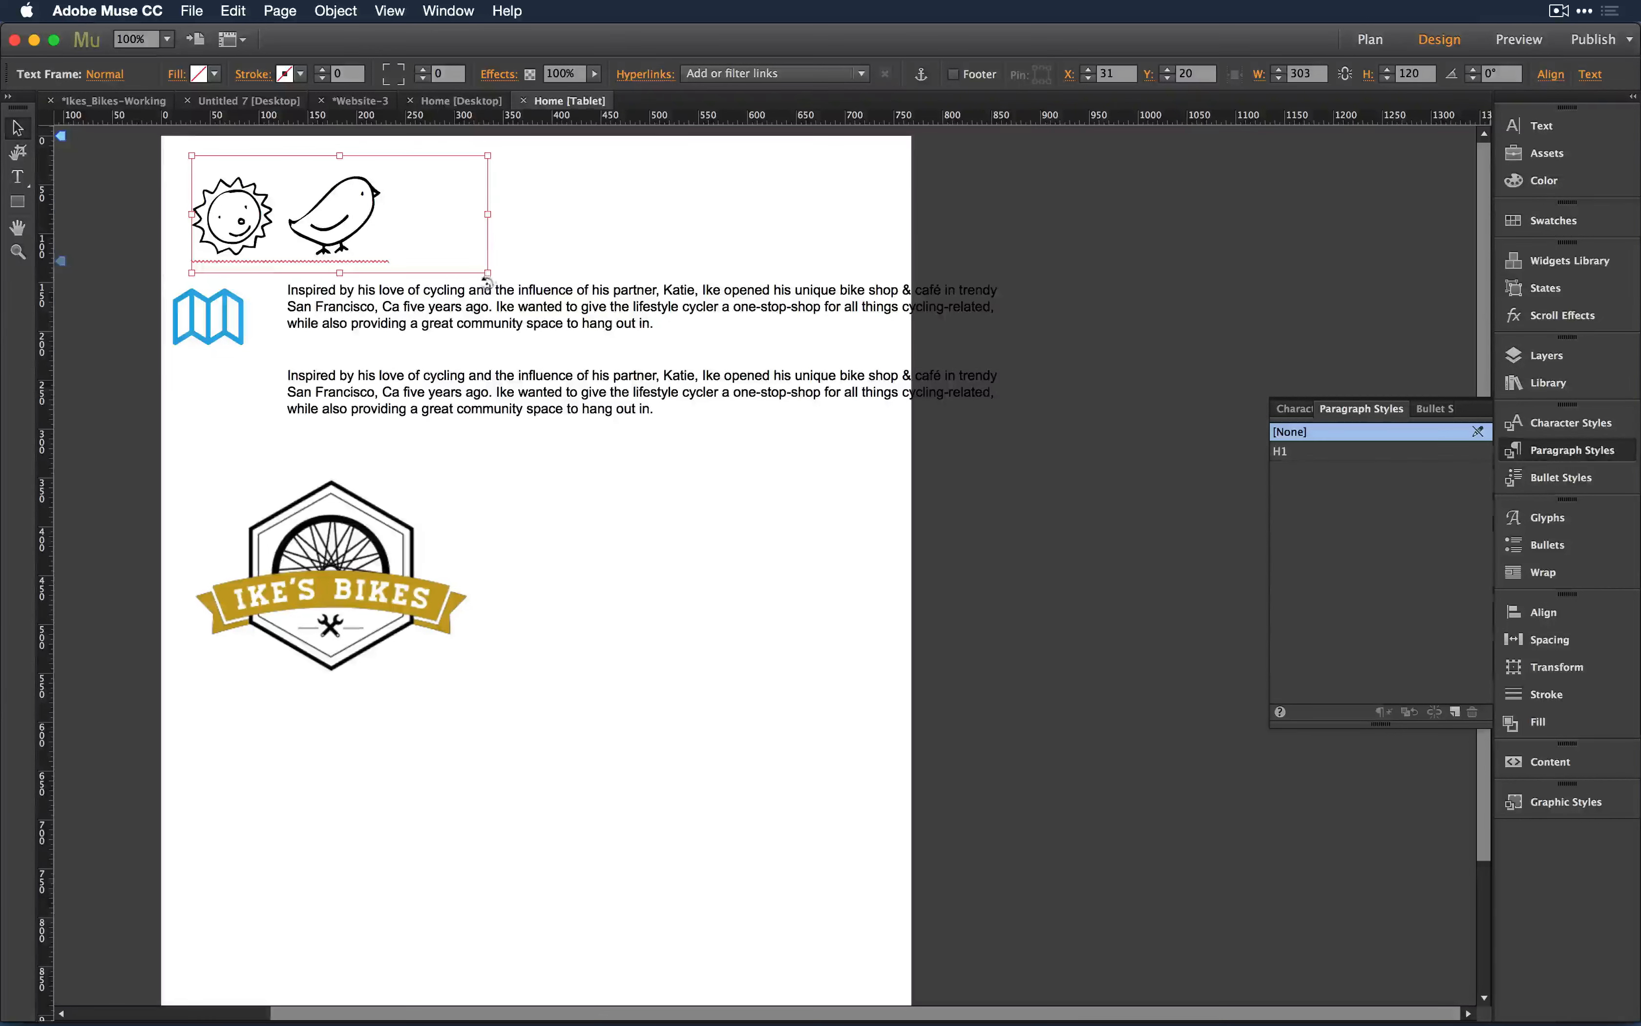
pyautogui.moveTo(491, 281); pyautogui.dragTo(418, 316)
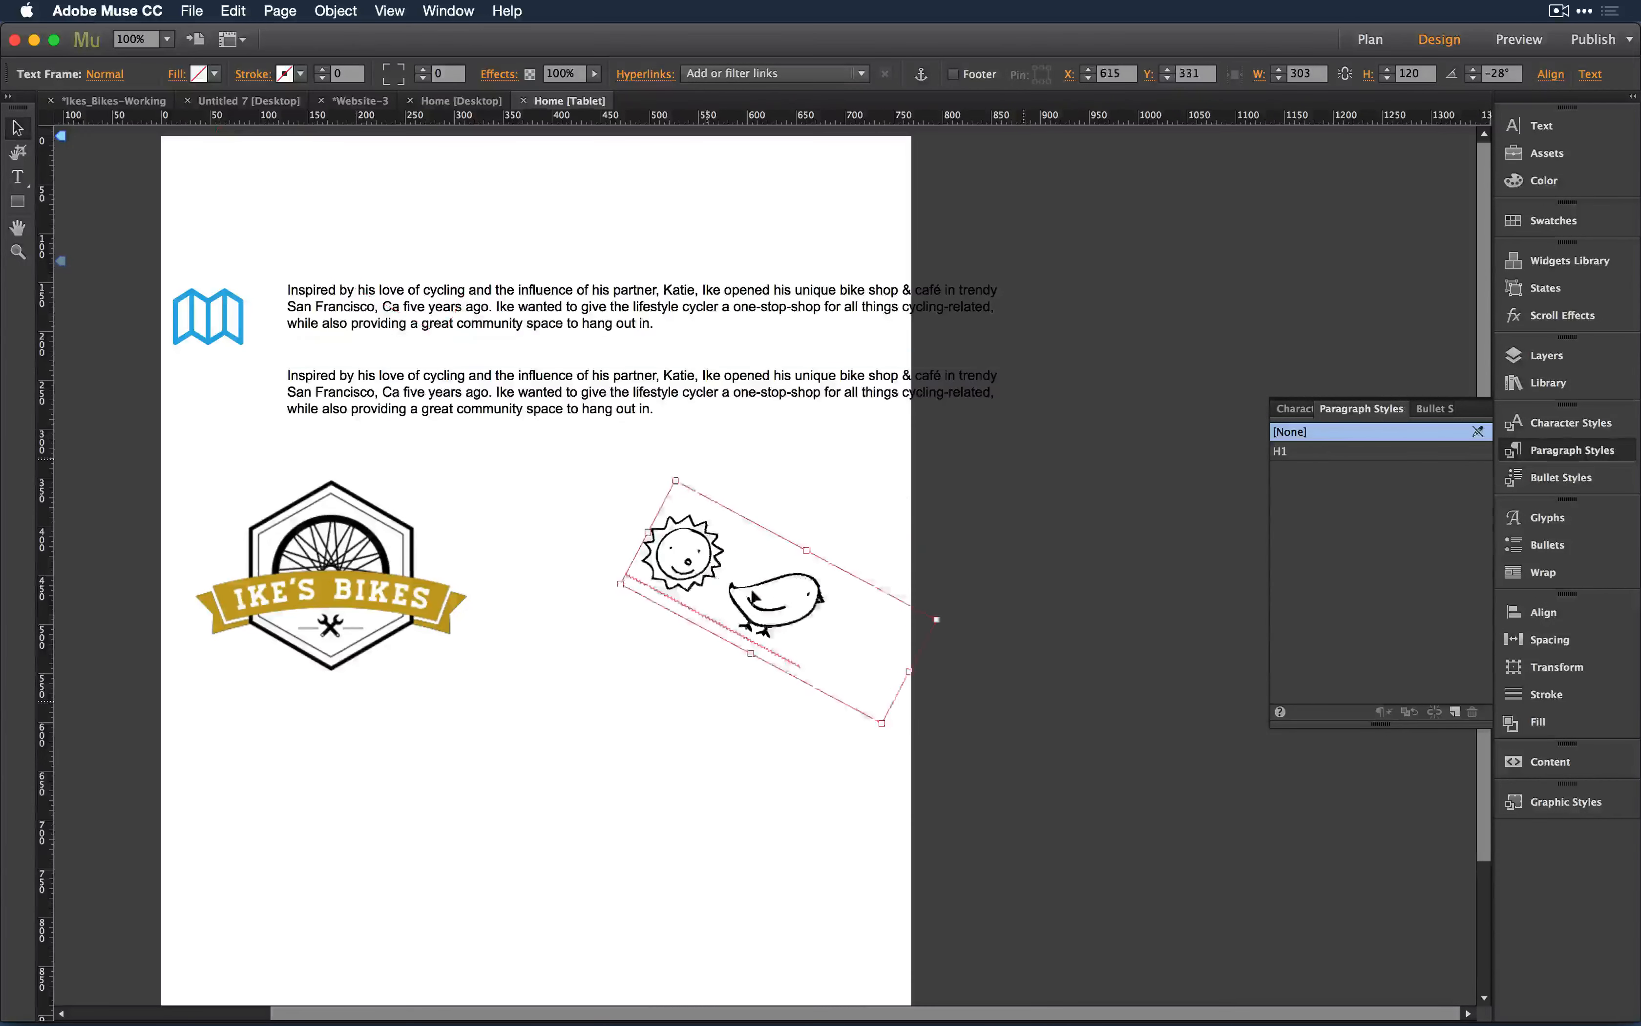
pyautogui.moveTo(941, 616); pyautogui.dragTo(700, 581)
pyautogui.click(587, 745)
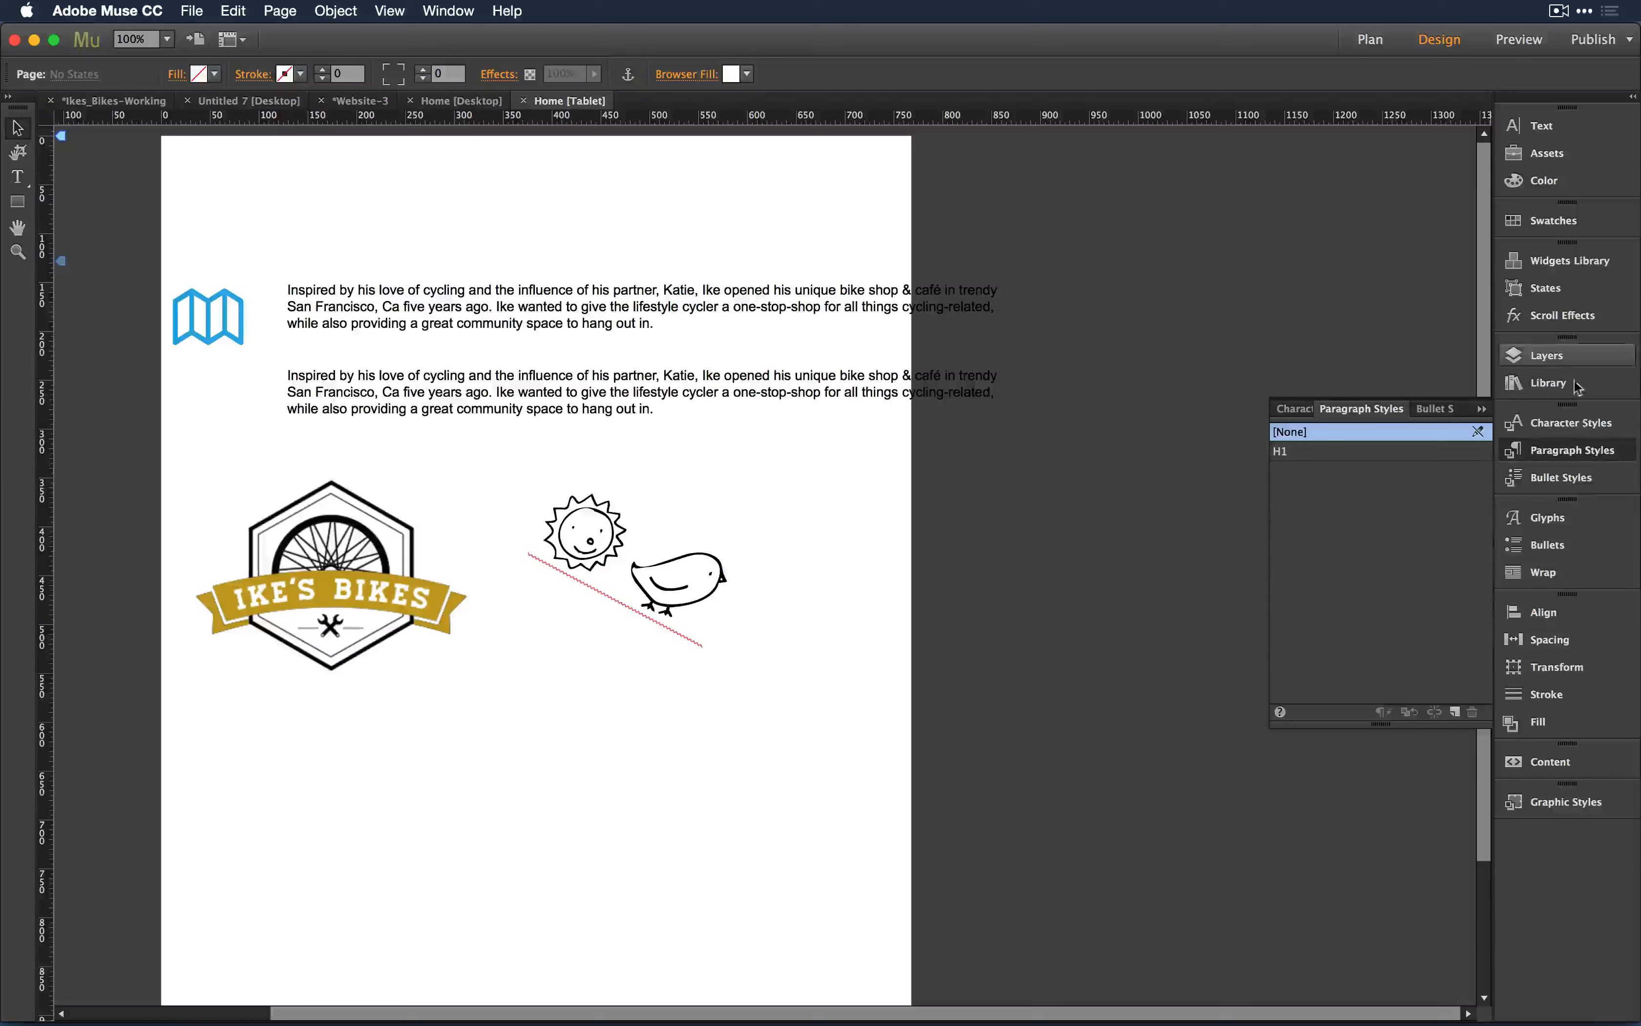
# Step: Examine the asset list, checking the options for icon-bug 256x256.png and expanding the instances of logo_badge_medium-yellow.svg
pyautogui.click(1525, 151)
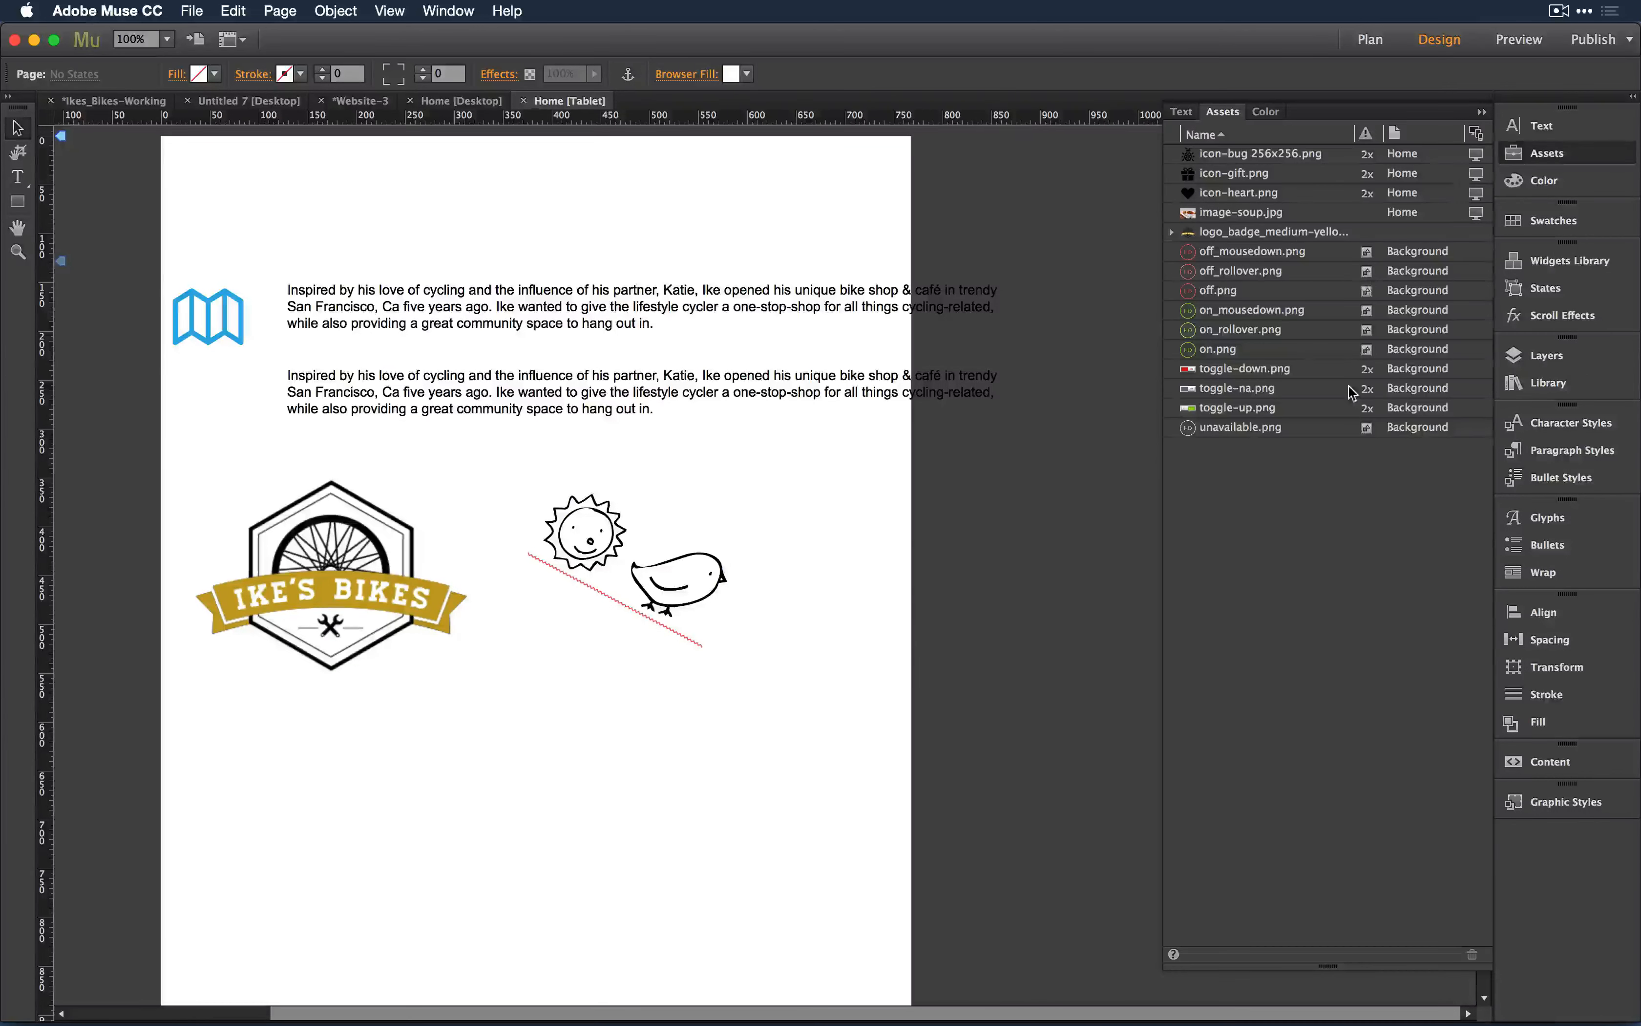
pyautogui.click(1258, 159)
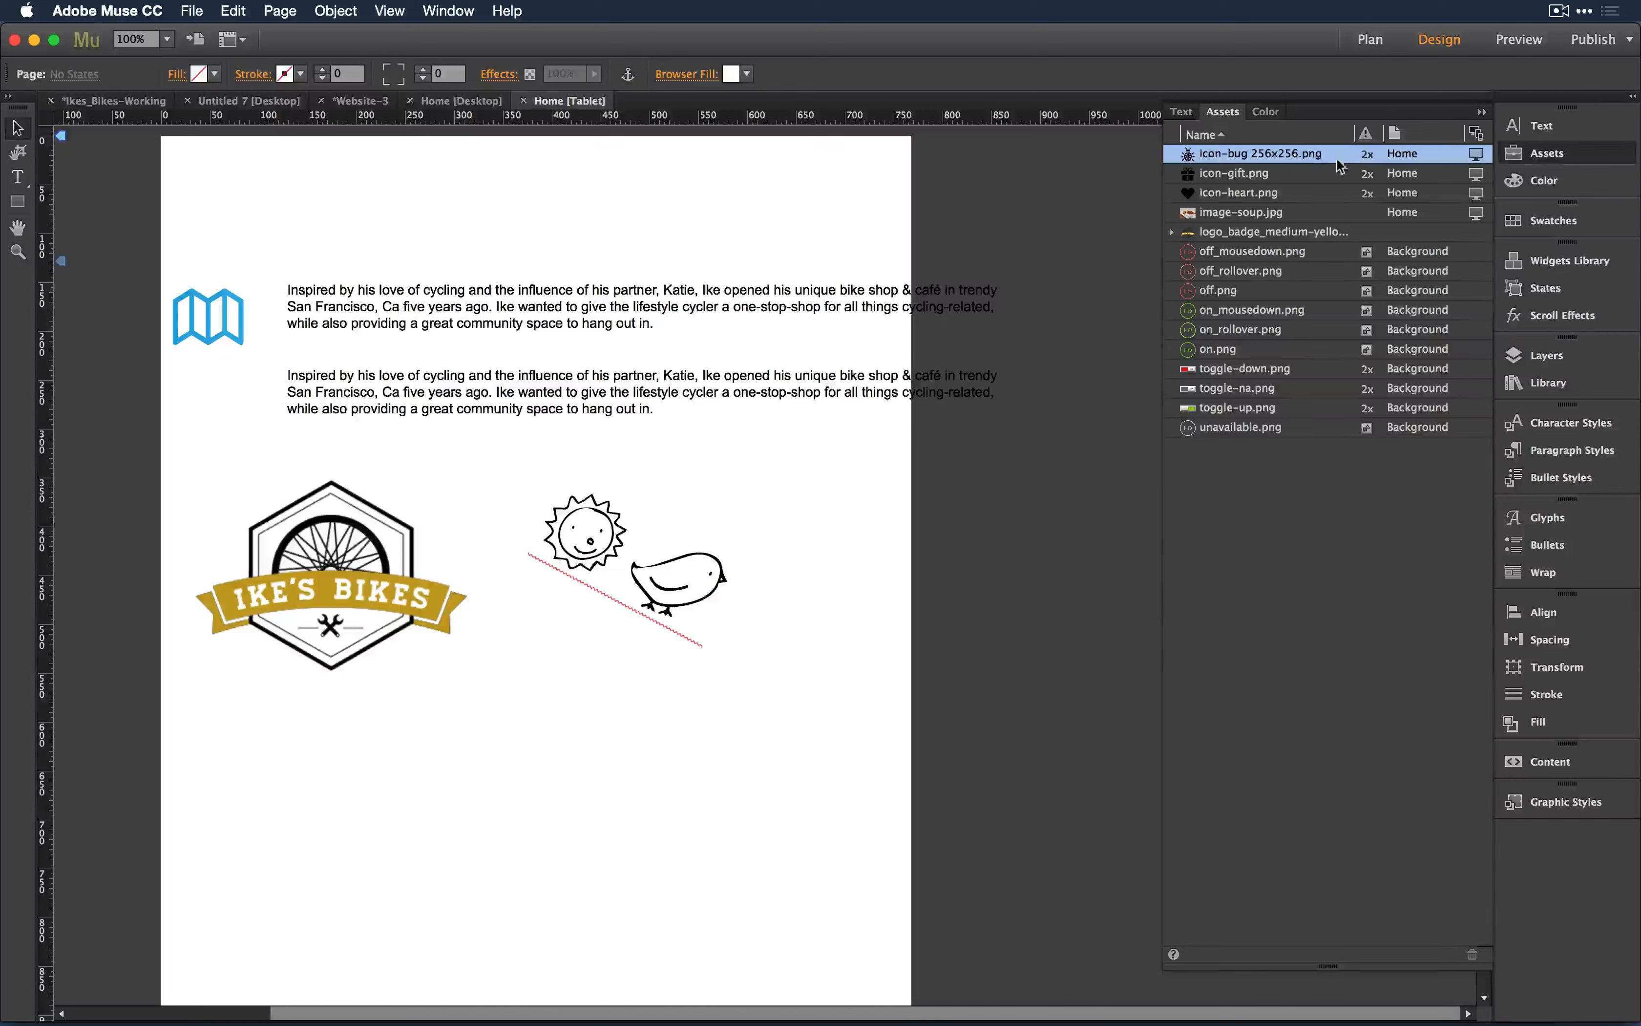
pyautogui.rightClick(1257, 152)
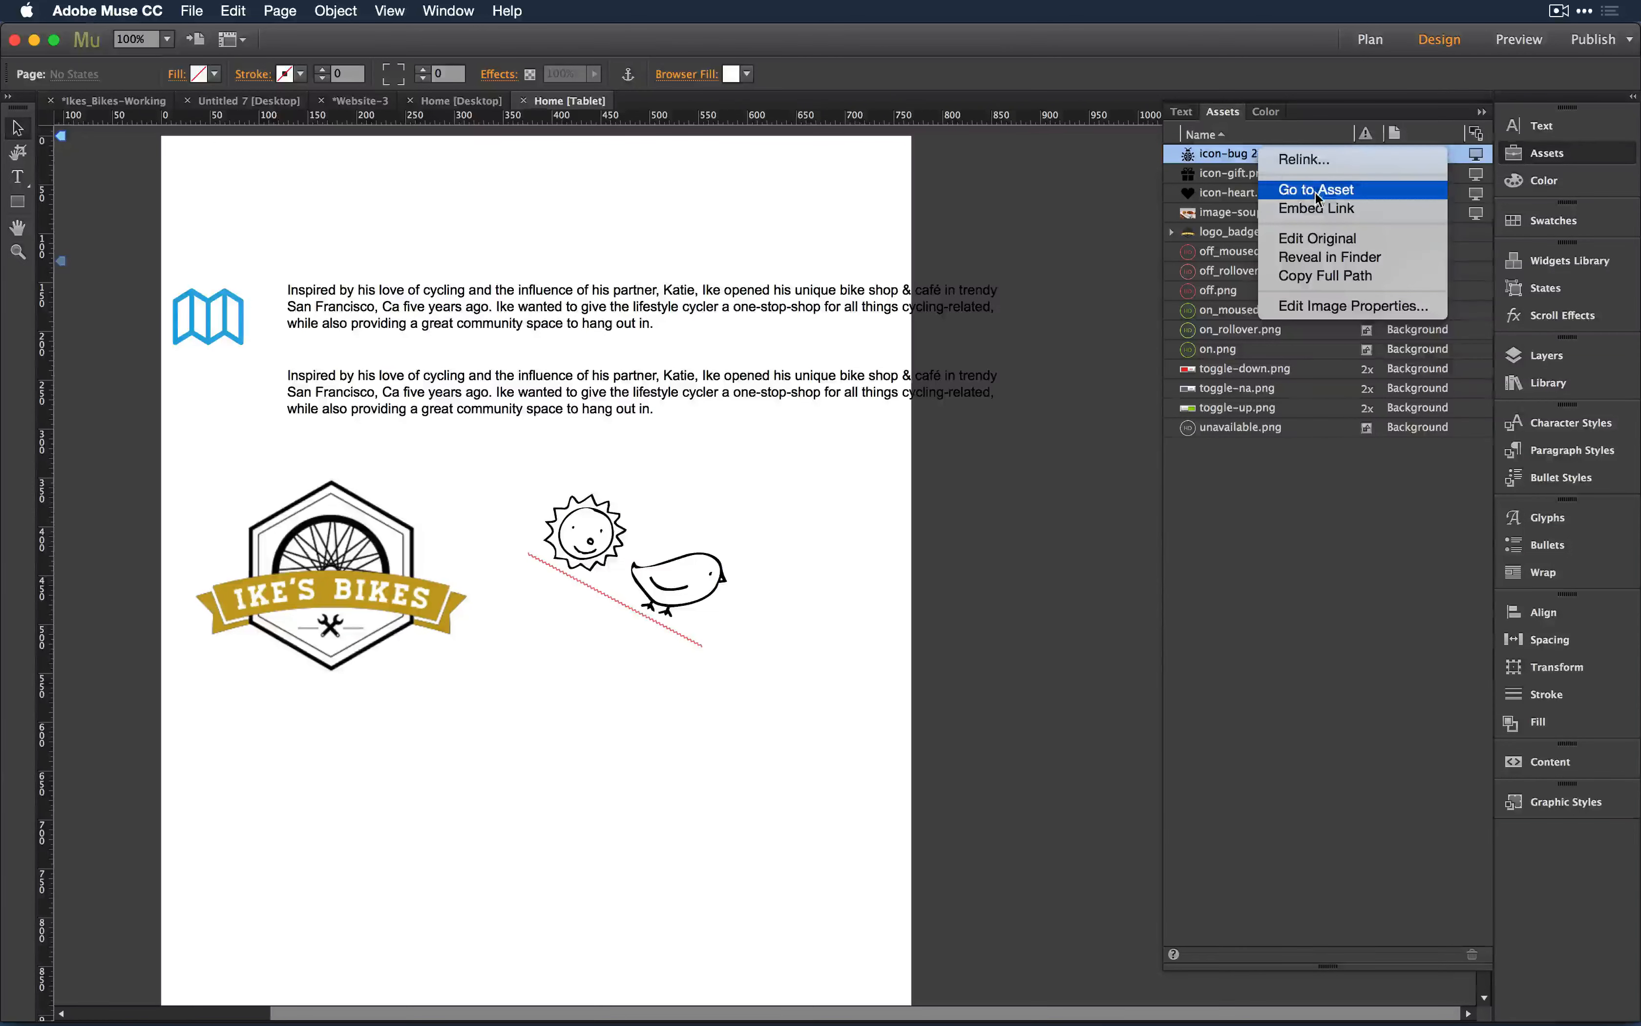
pyautogui.click(1236, 542)
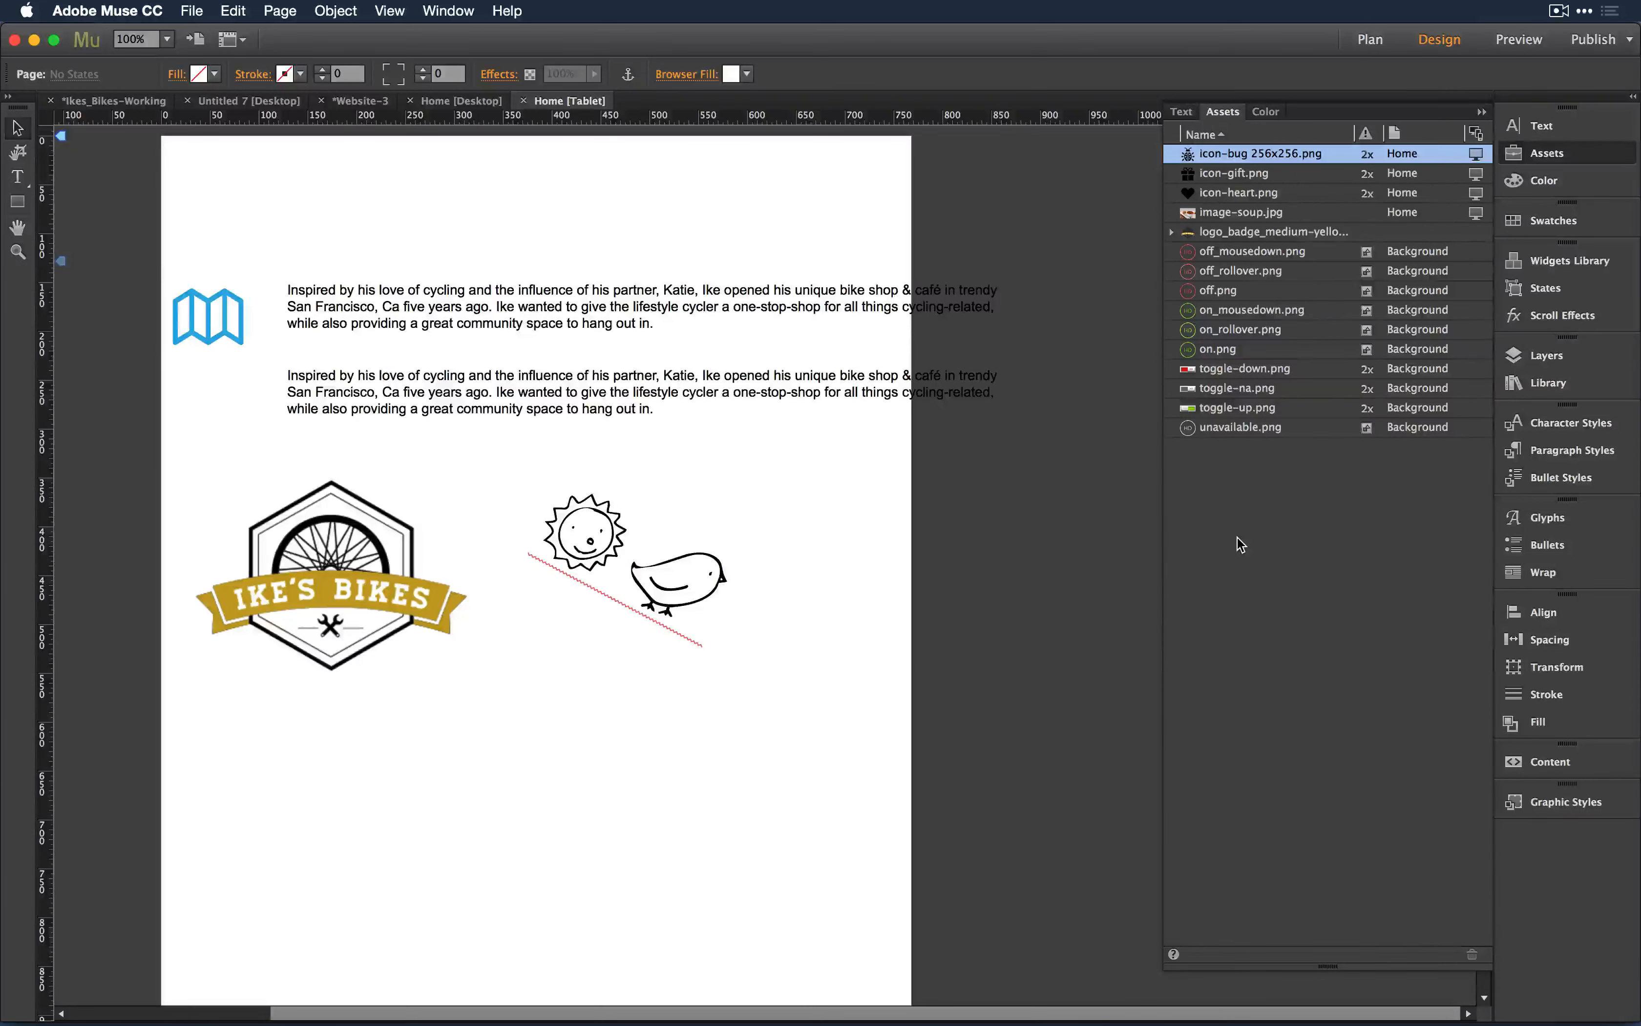
pyautogui.rightClick(1197, 232)
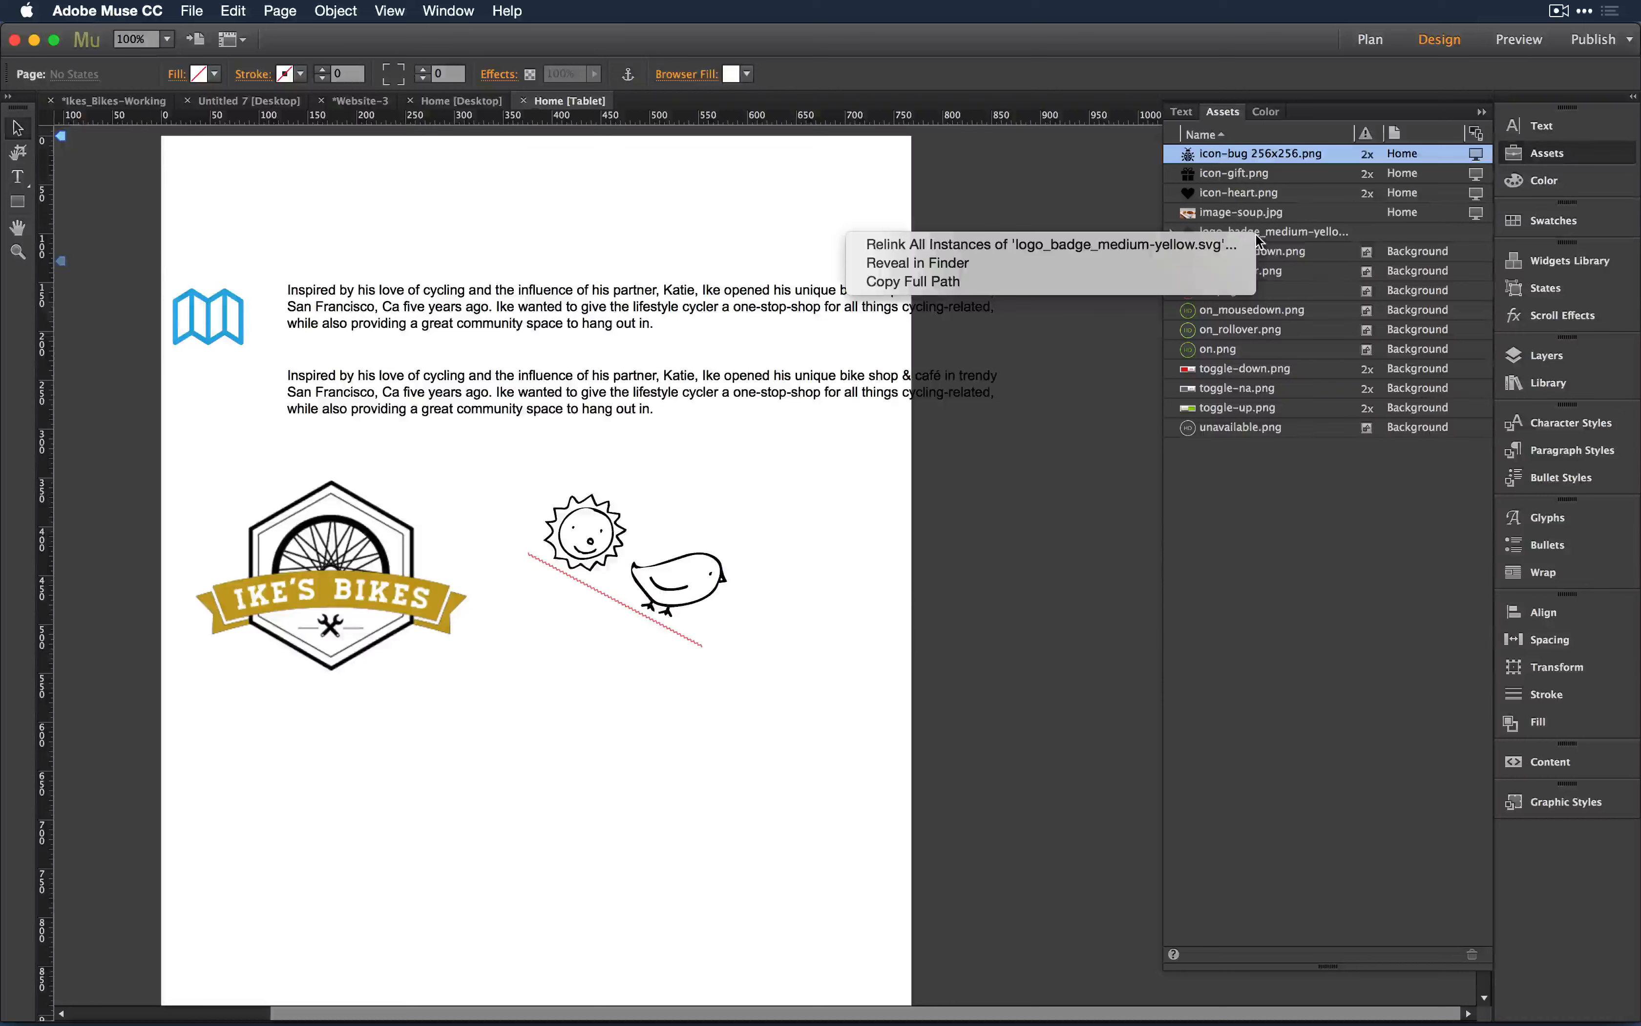
pyautogui.click(1175, 229)
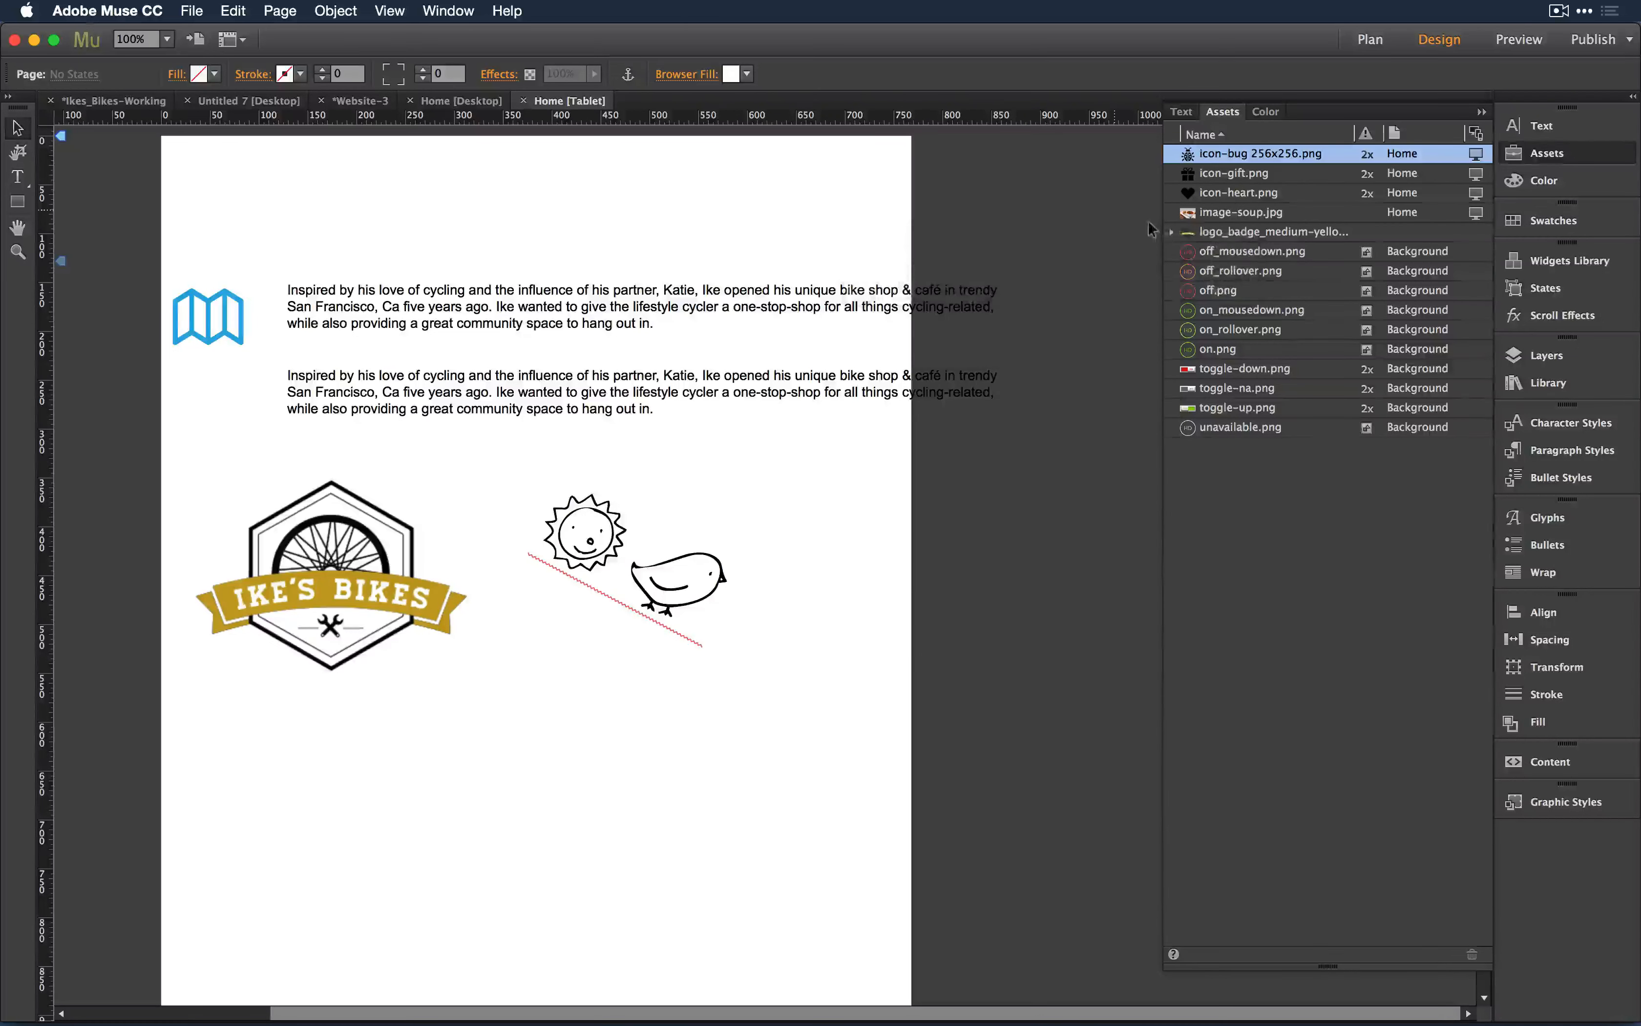
pyautogui.click(1173, 233)
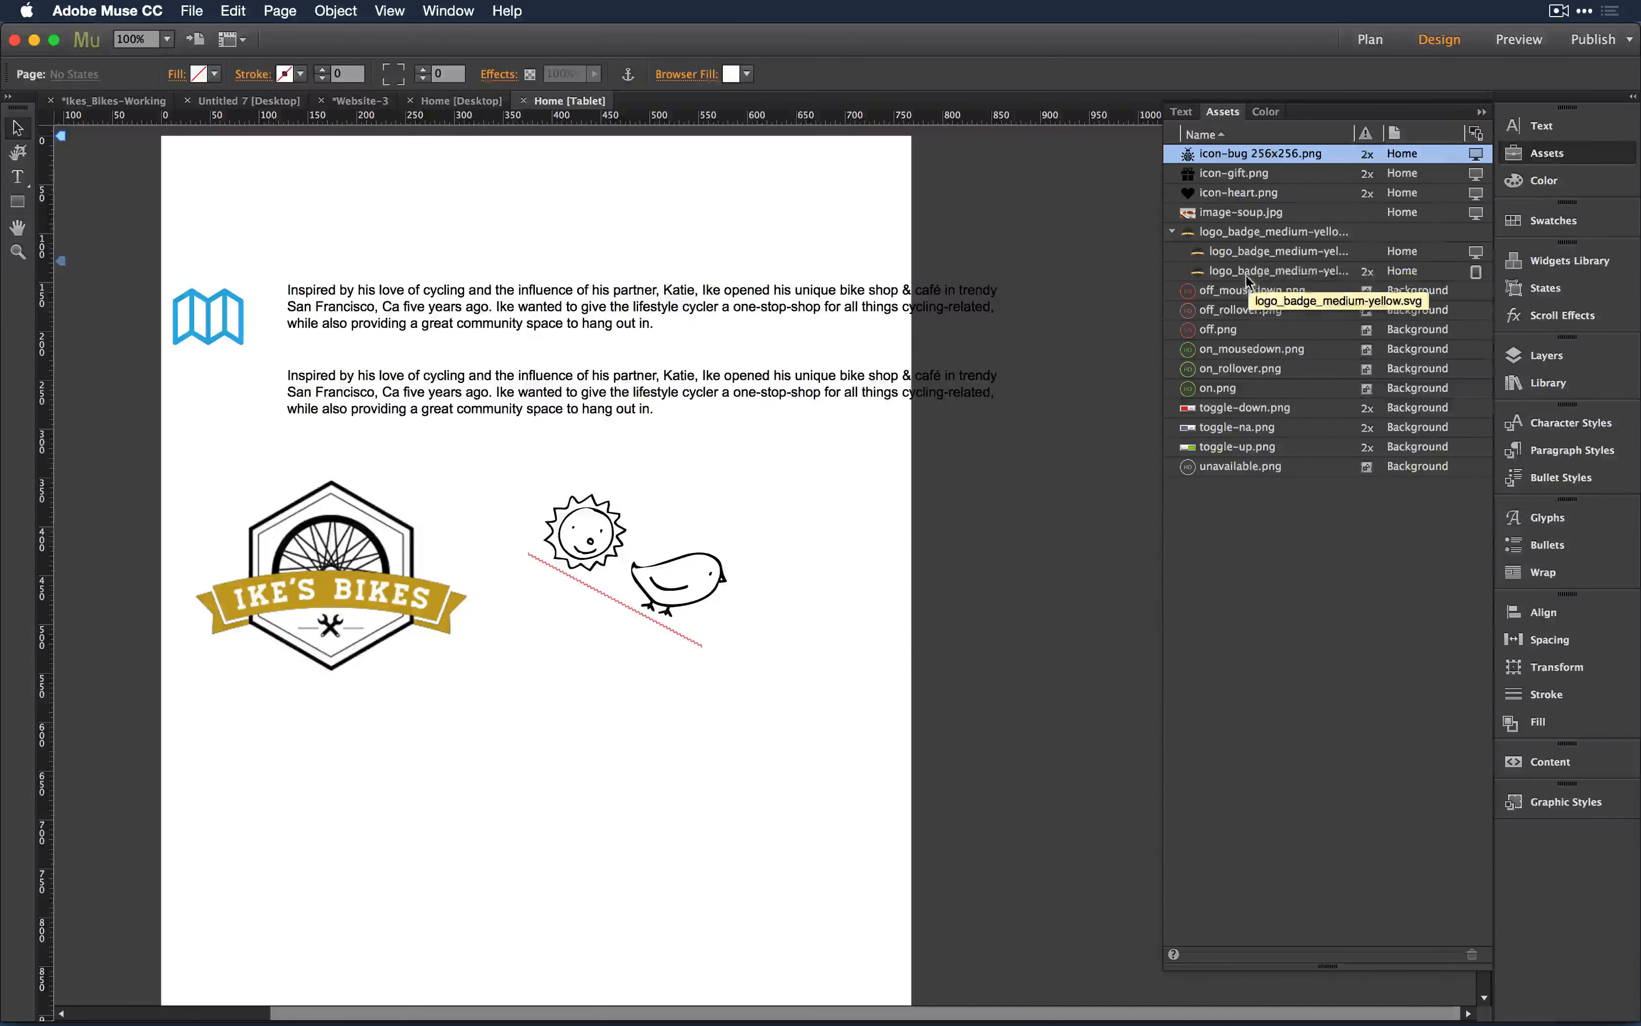
# Step: View the options for a logo_badge_medium-yellow.svg instance and open the Export as HTML settings without exporting
pyautogui.rightClick(1329, 253)
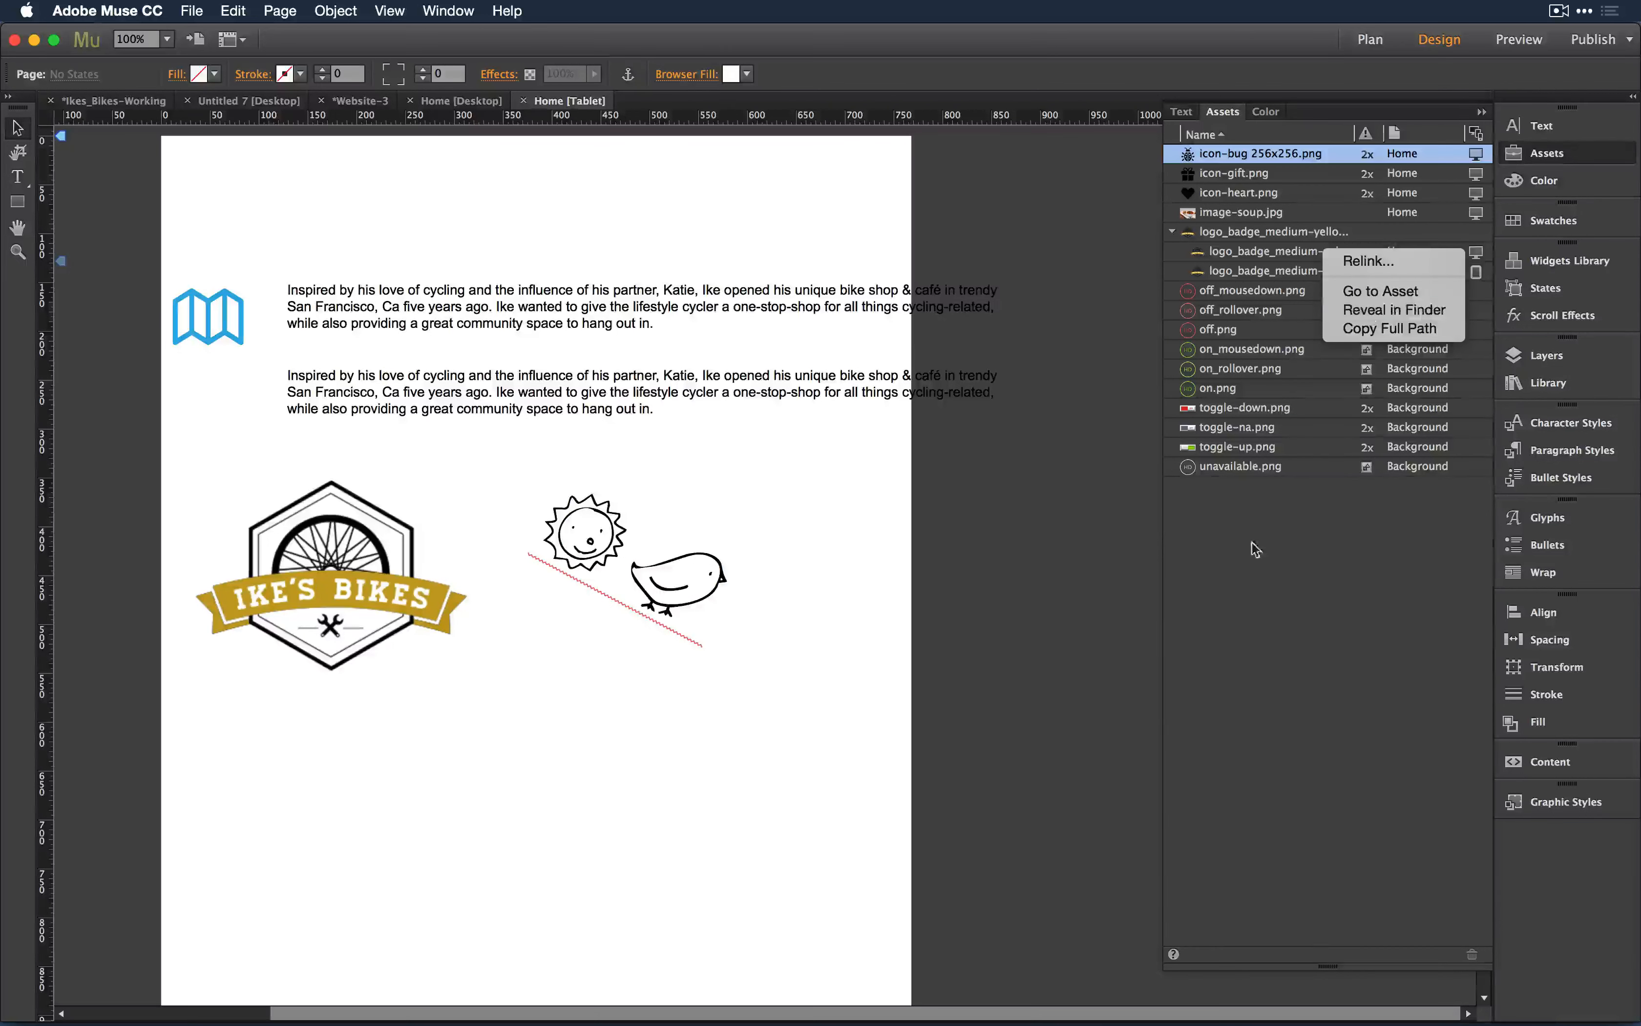
pyautogui.click(1257, 600)
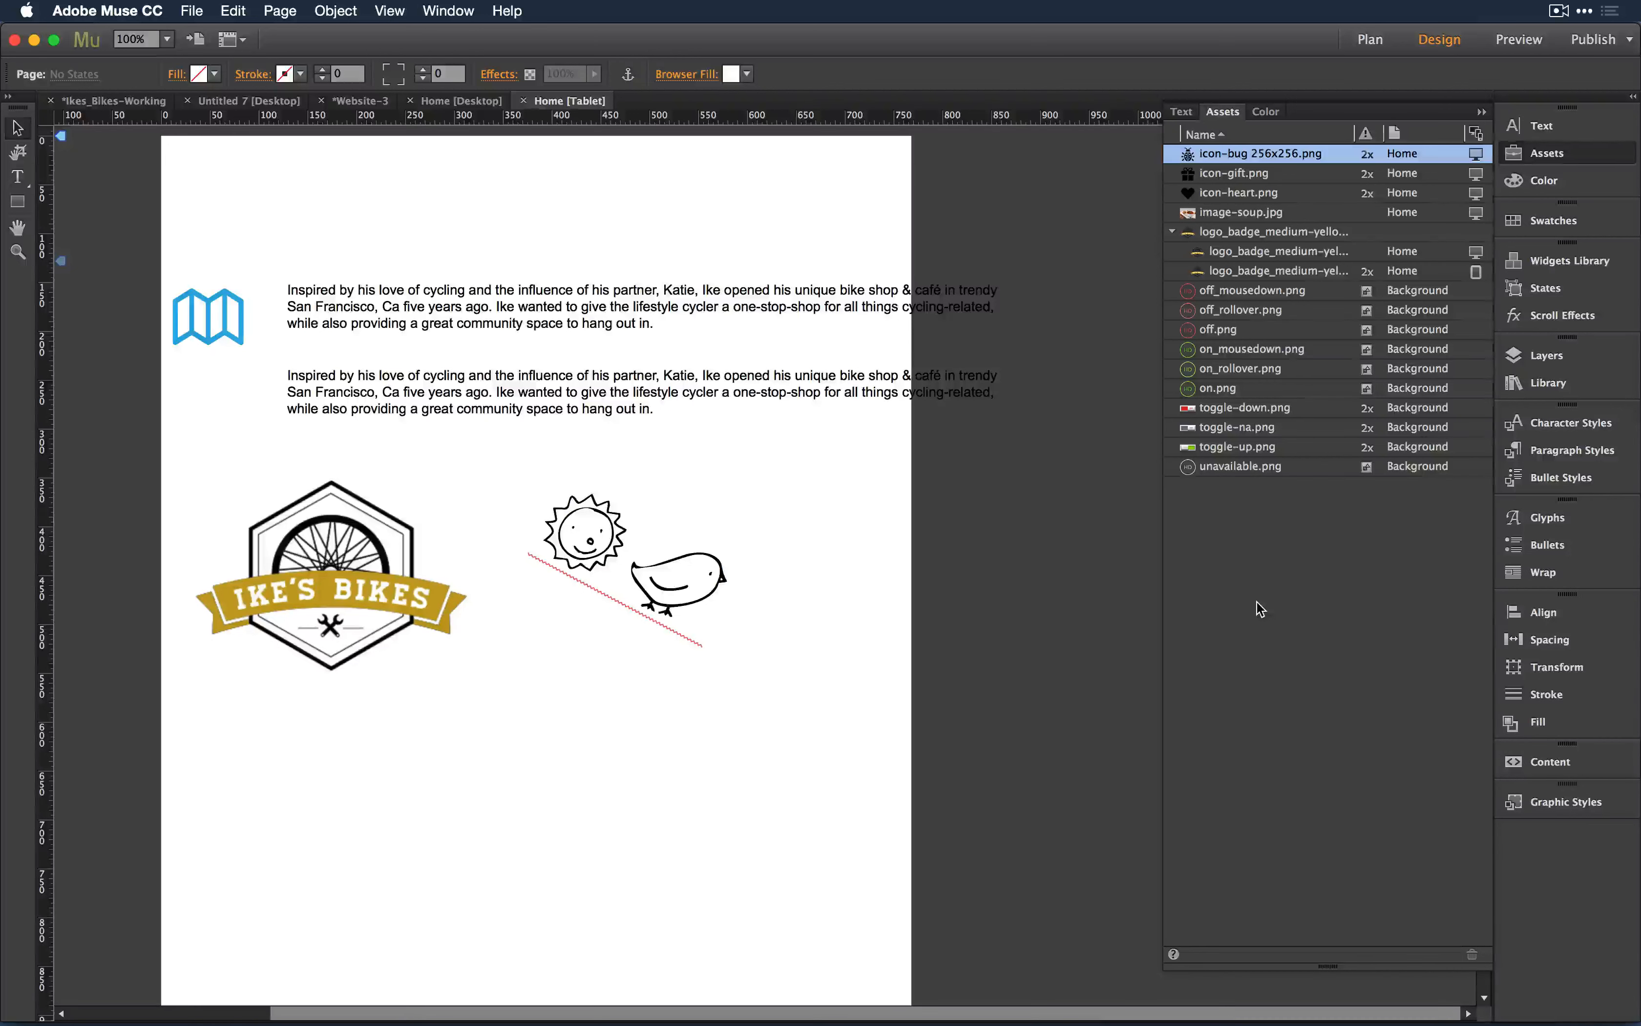
pyautogui.click(191, 9)
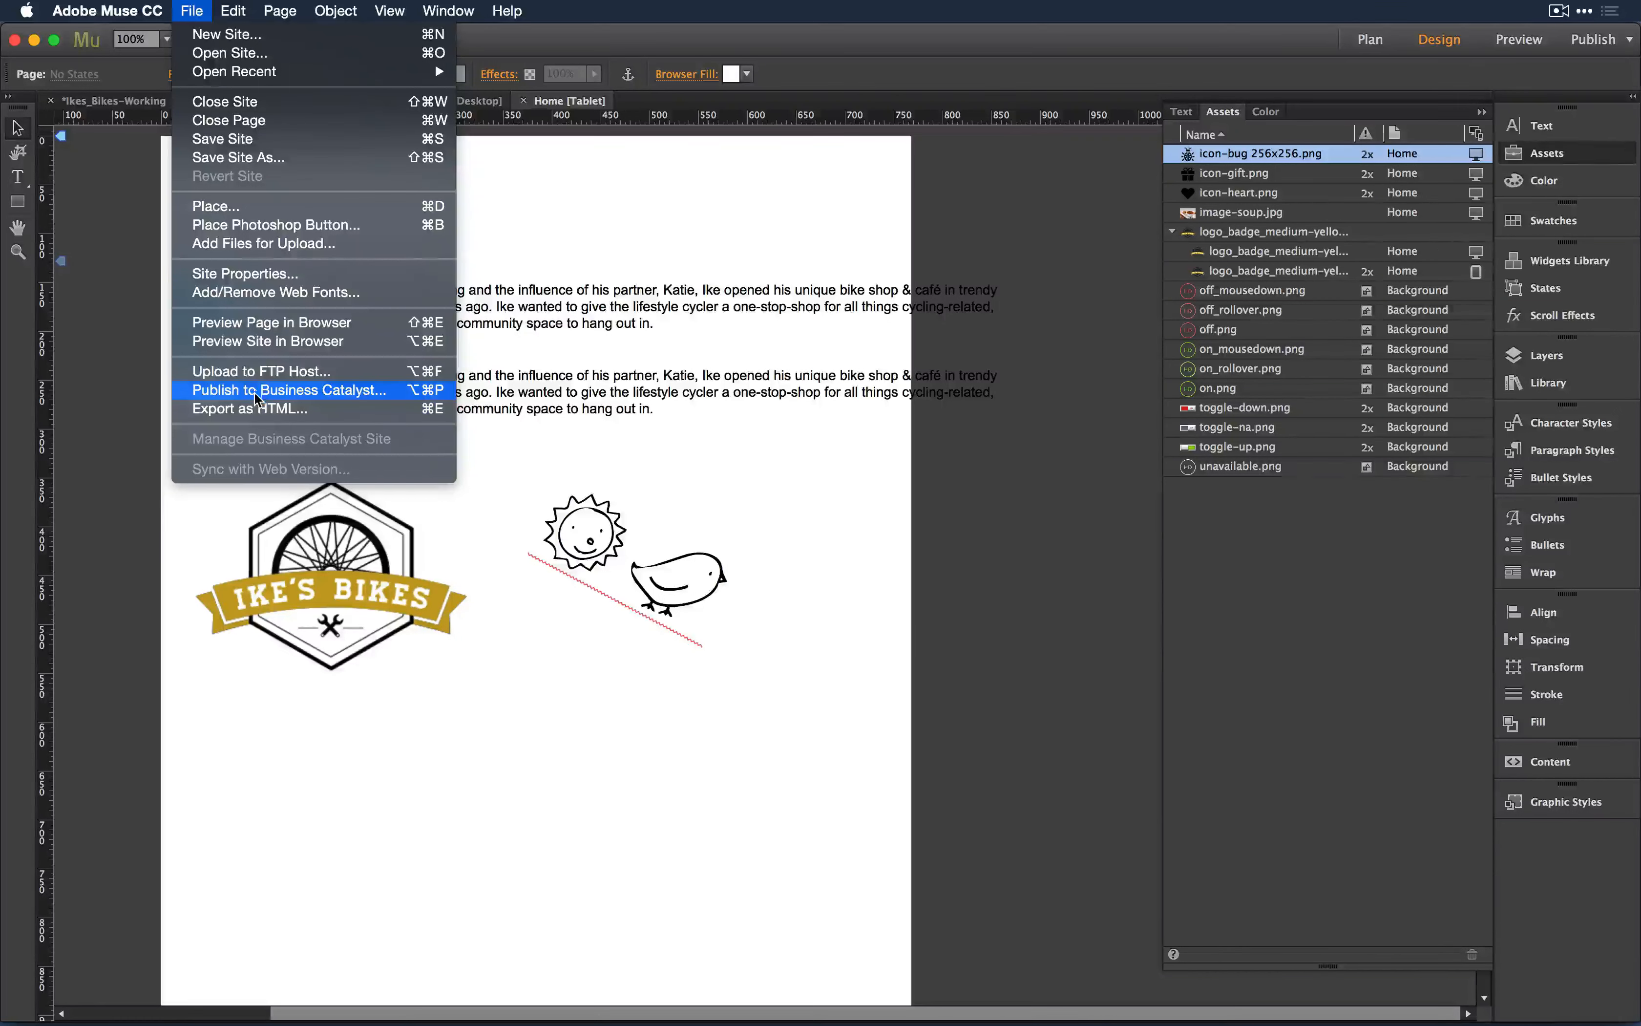
pyautogui.click(248, 411)
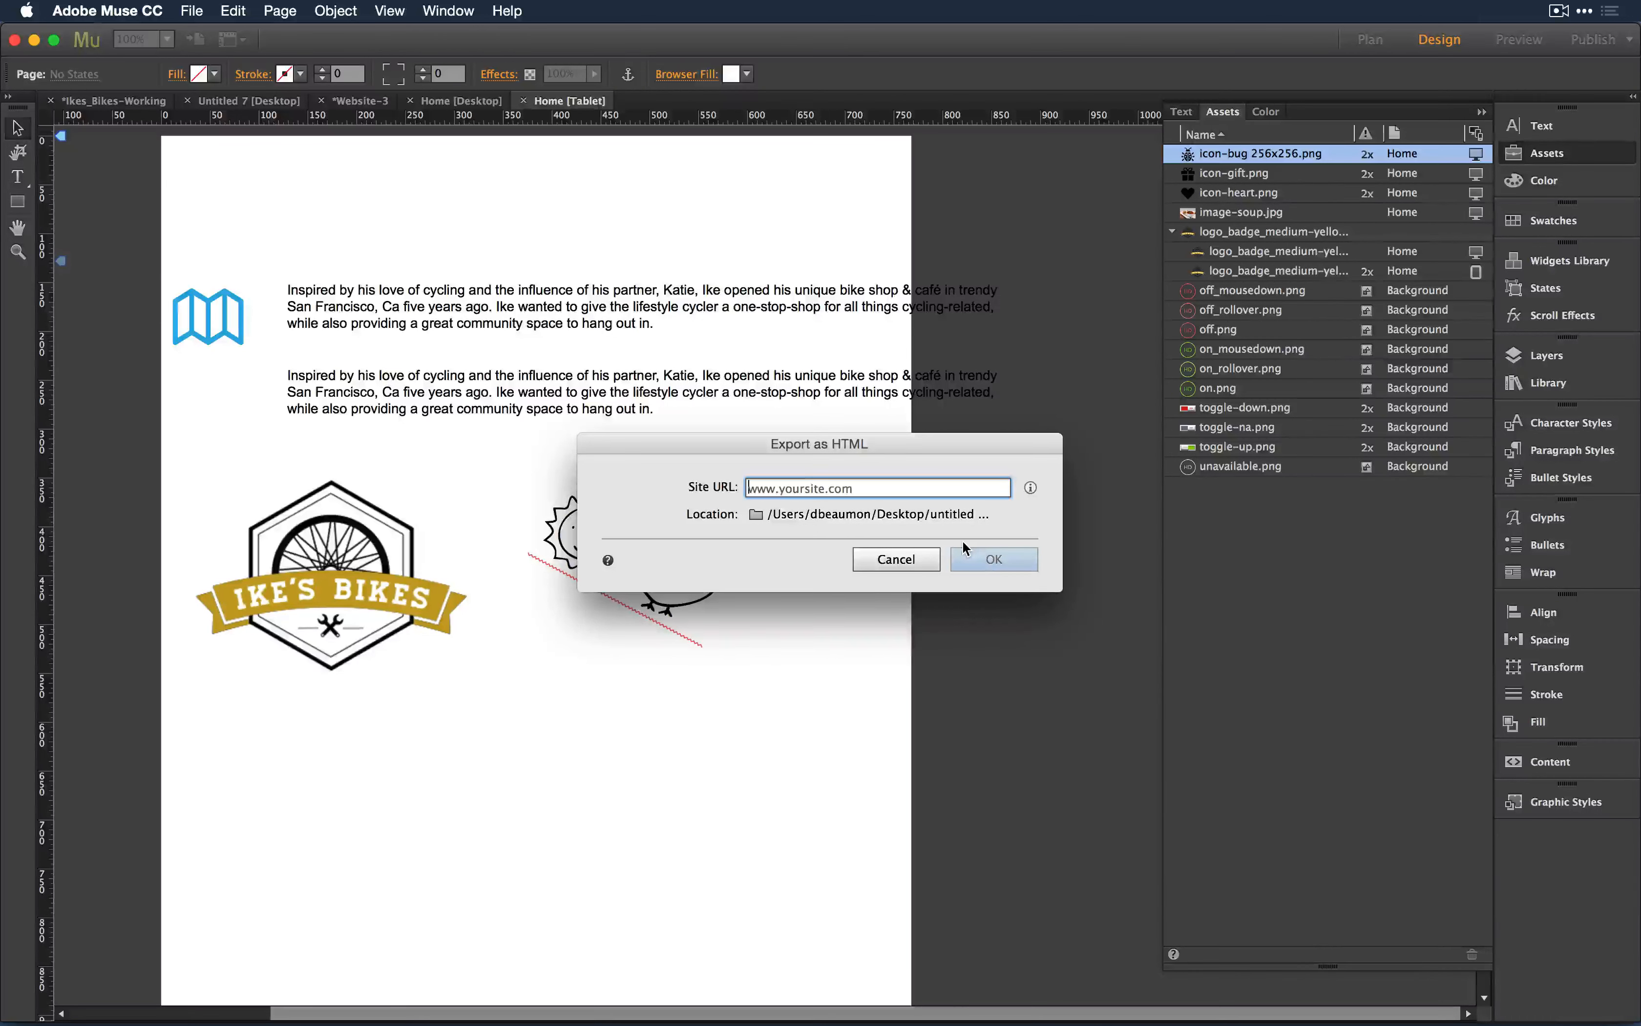
pyautogui.click(913, 565)
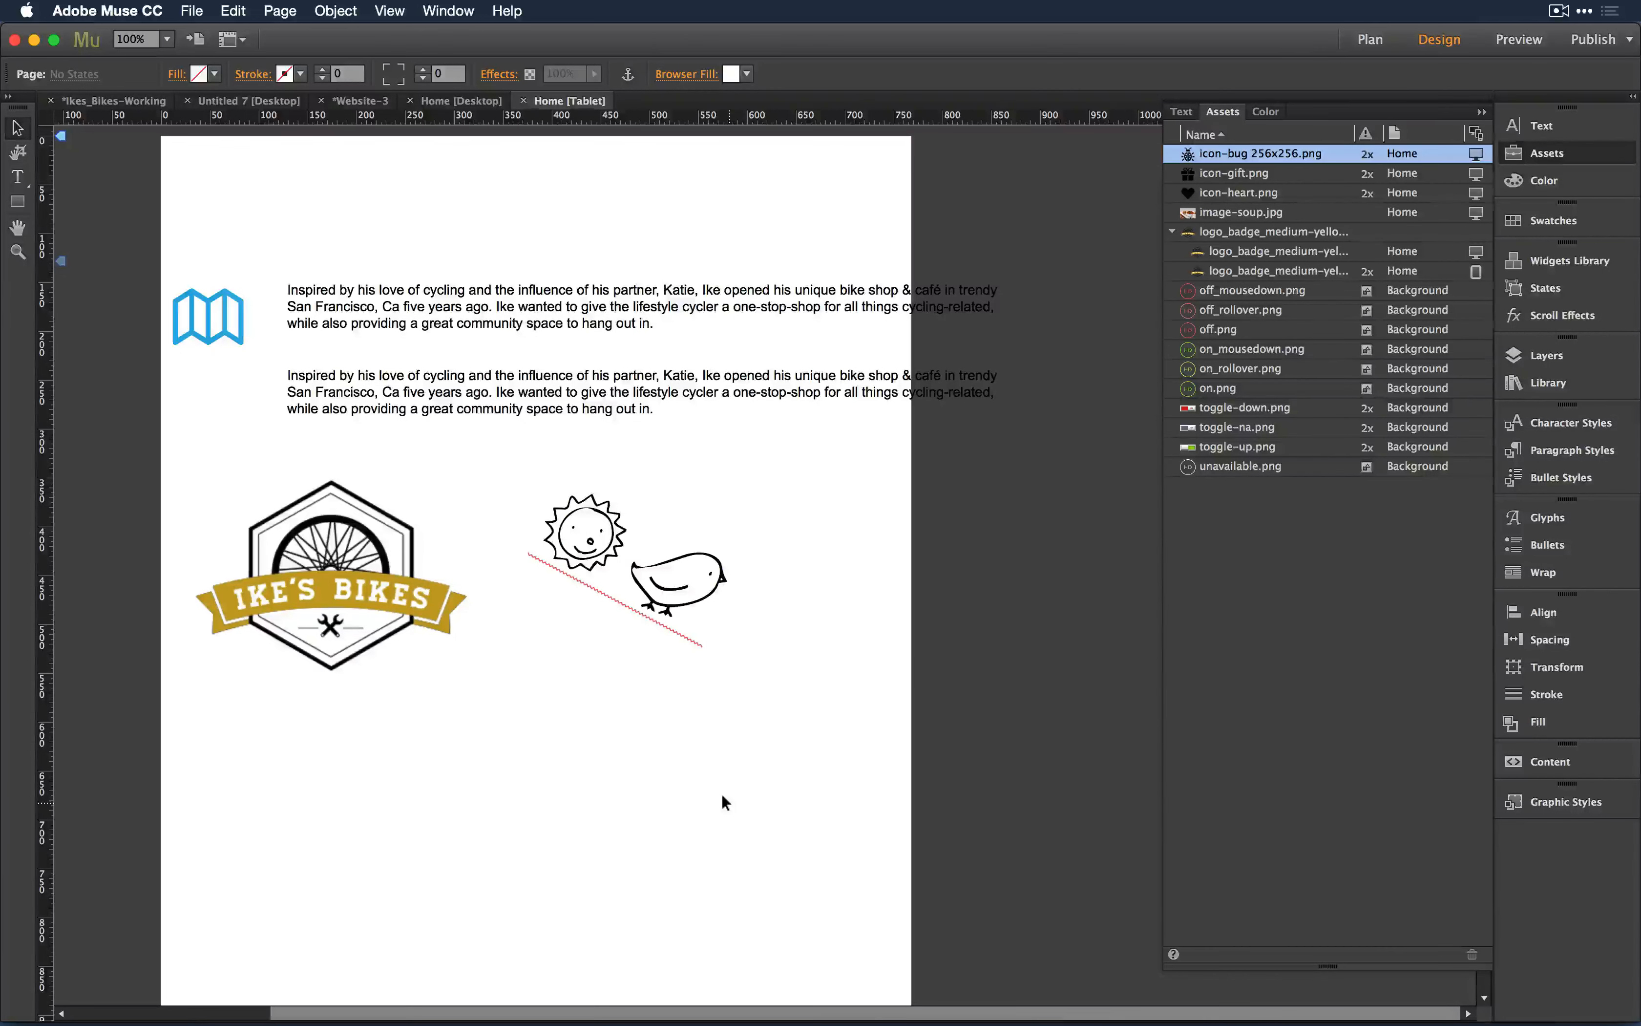
# Step: Switch to Adobe Connect, display the Closing layout and return to the Sharing layout
pyautogui.press('super+Tab')
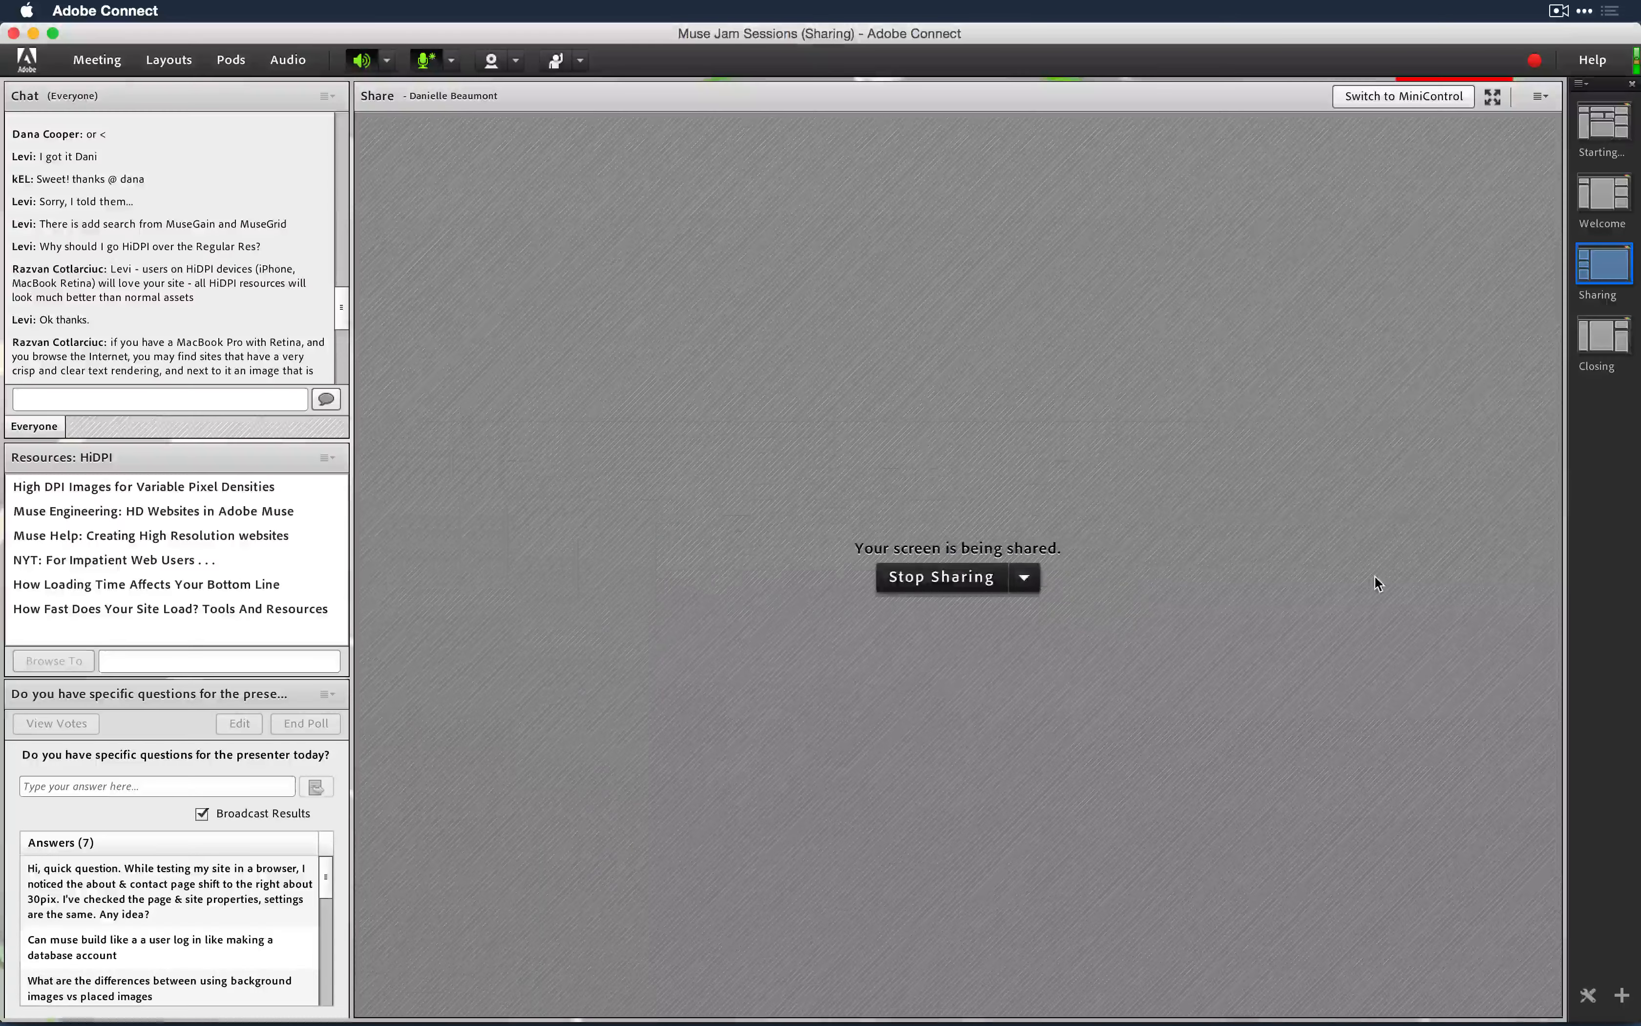
pyautogui.click(1606, 334)
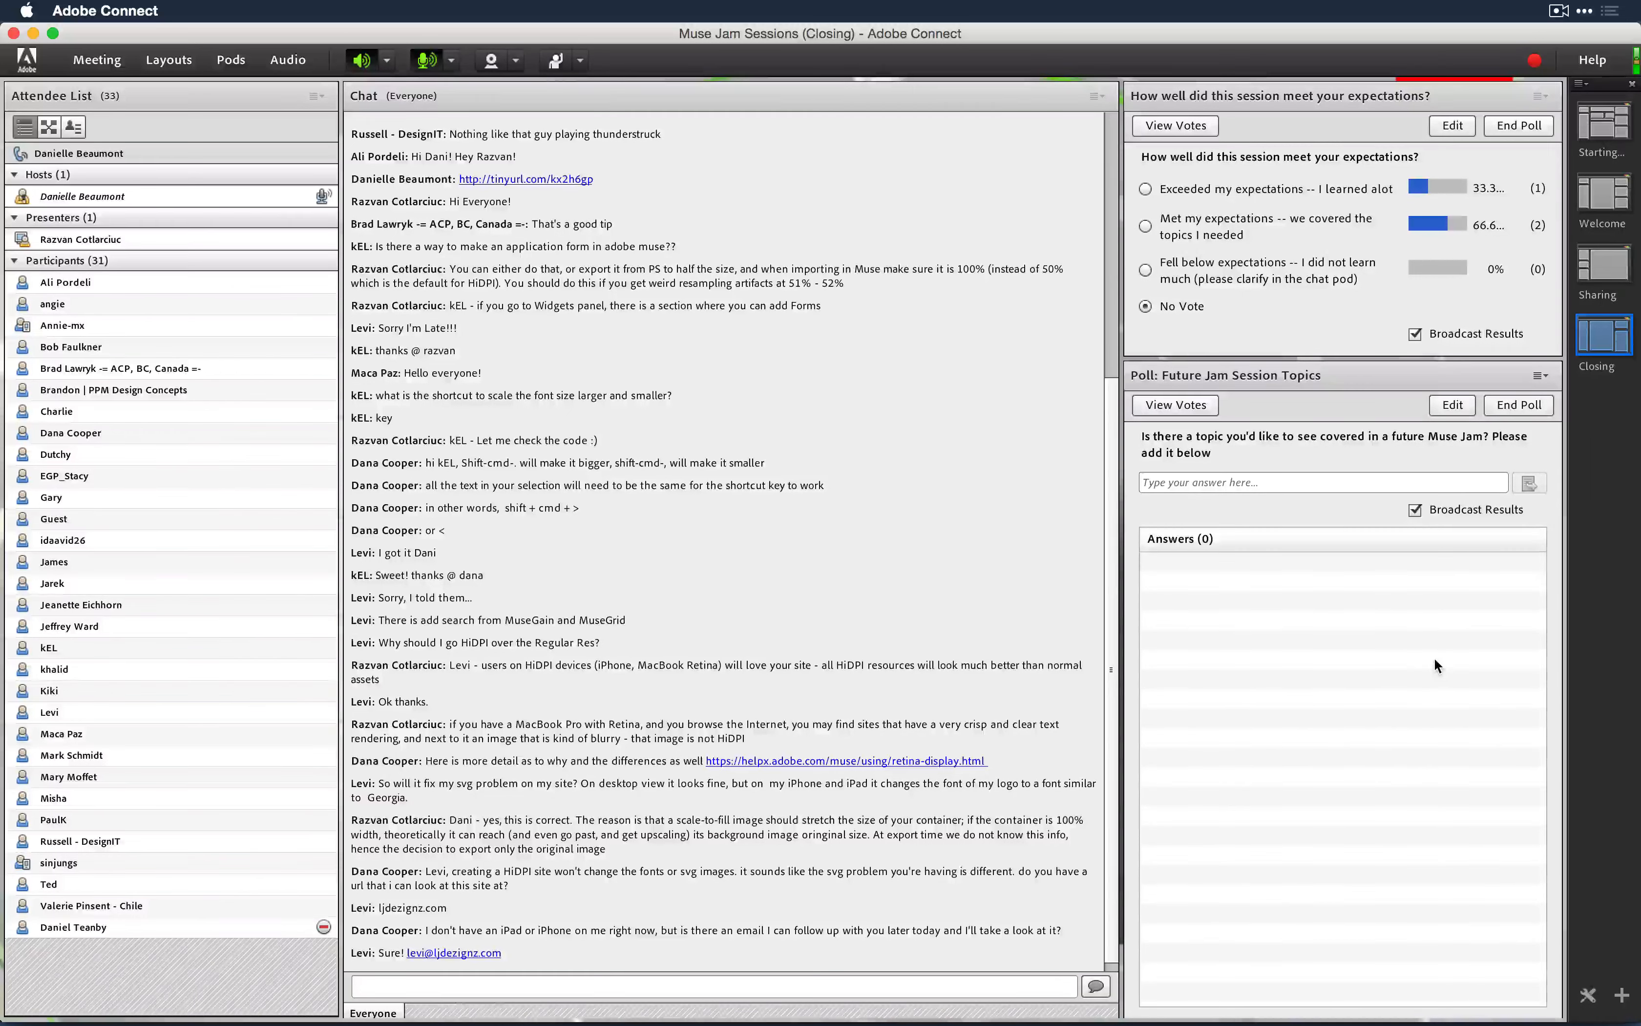
pyautogui.click(1601, 265)
# Step: Start sharing the whole desktop again, minimise the sharing control window and return to the tablet page in Muse
pyautogui.click(922, 641)
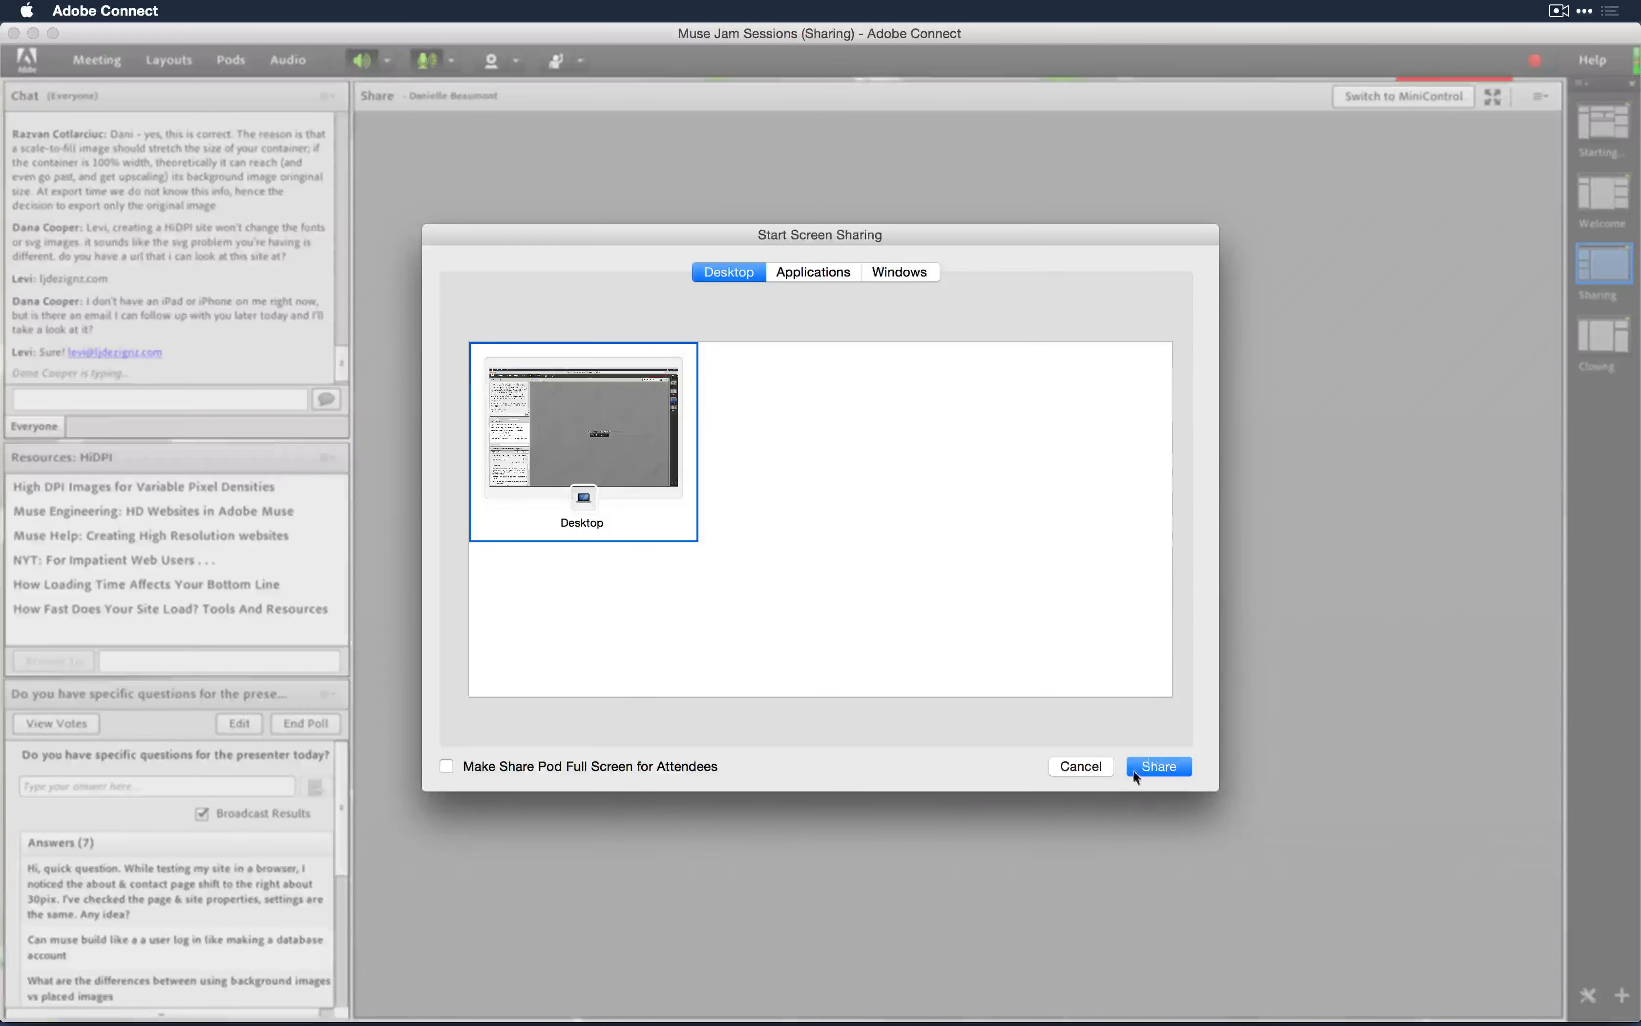
pyautogui.click(1158, 765)
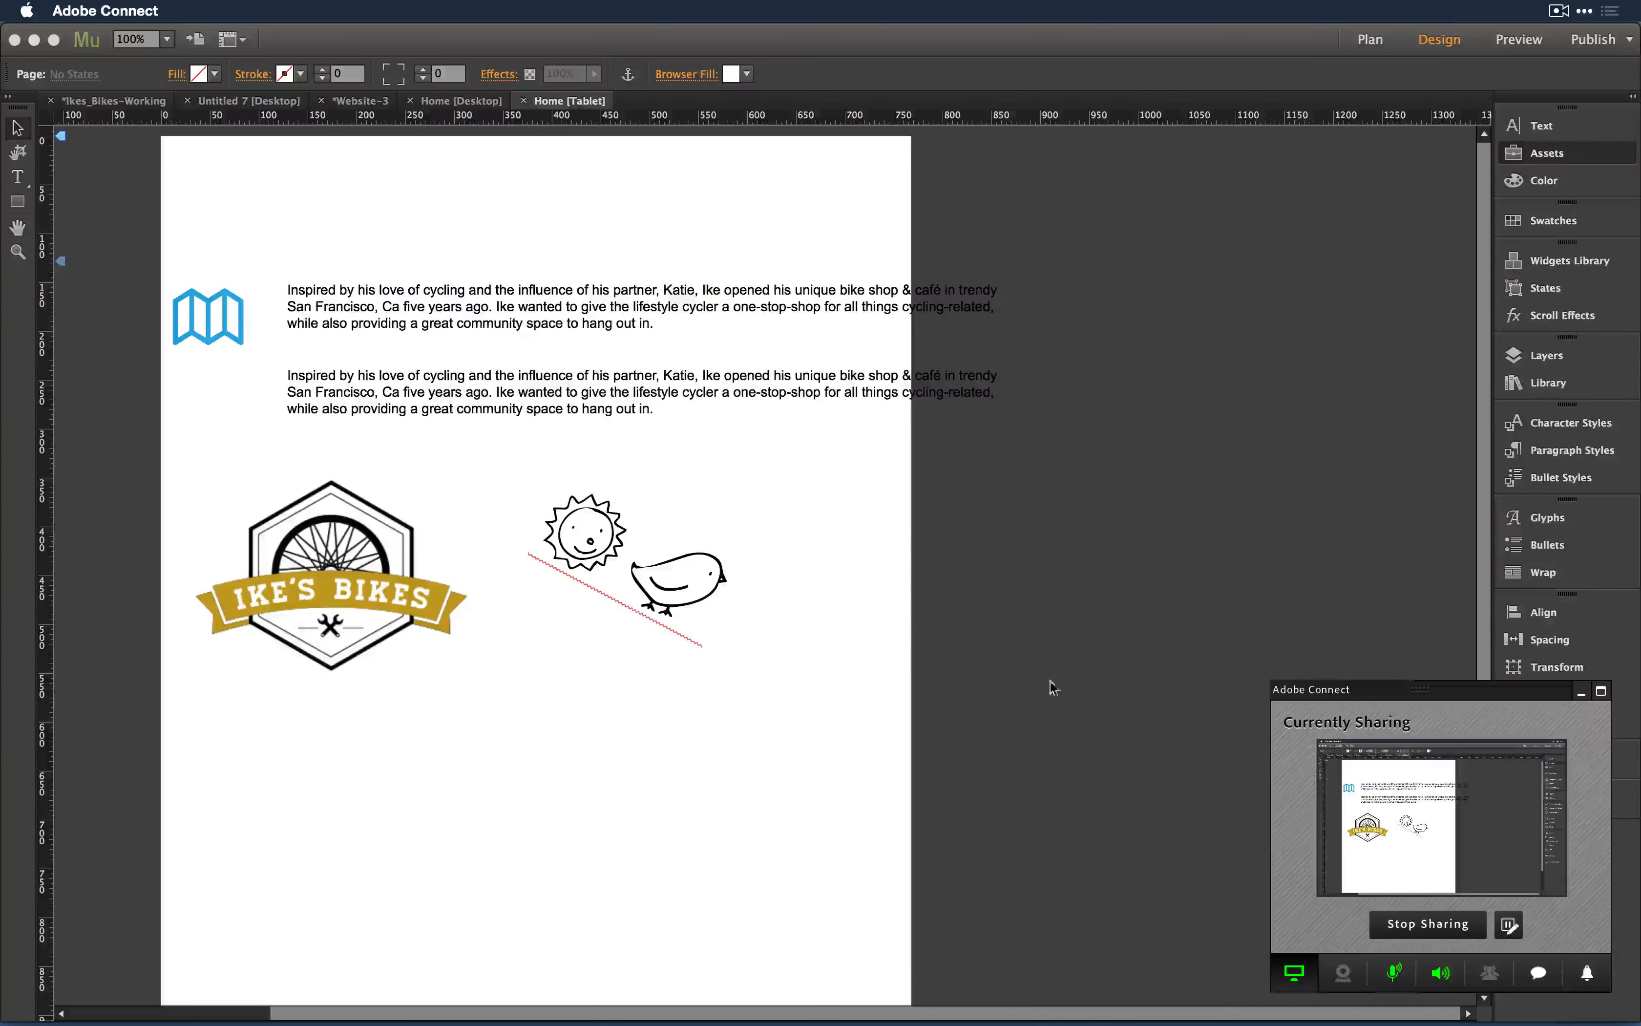
pyautogui.click(1582, 691)
pyautogui.click(757, 453)
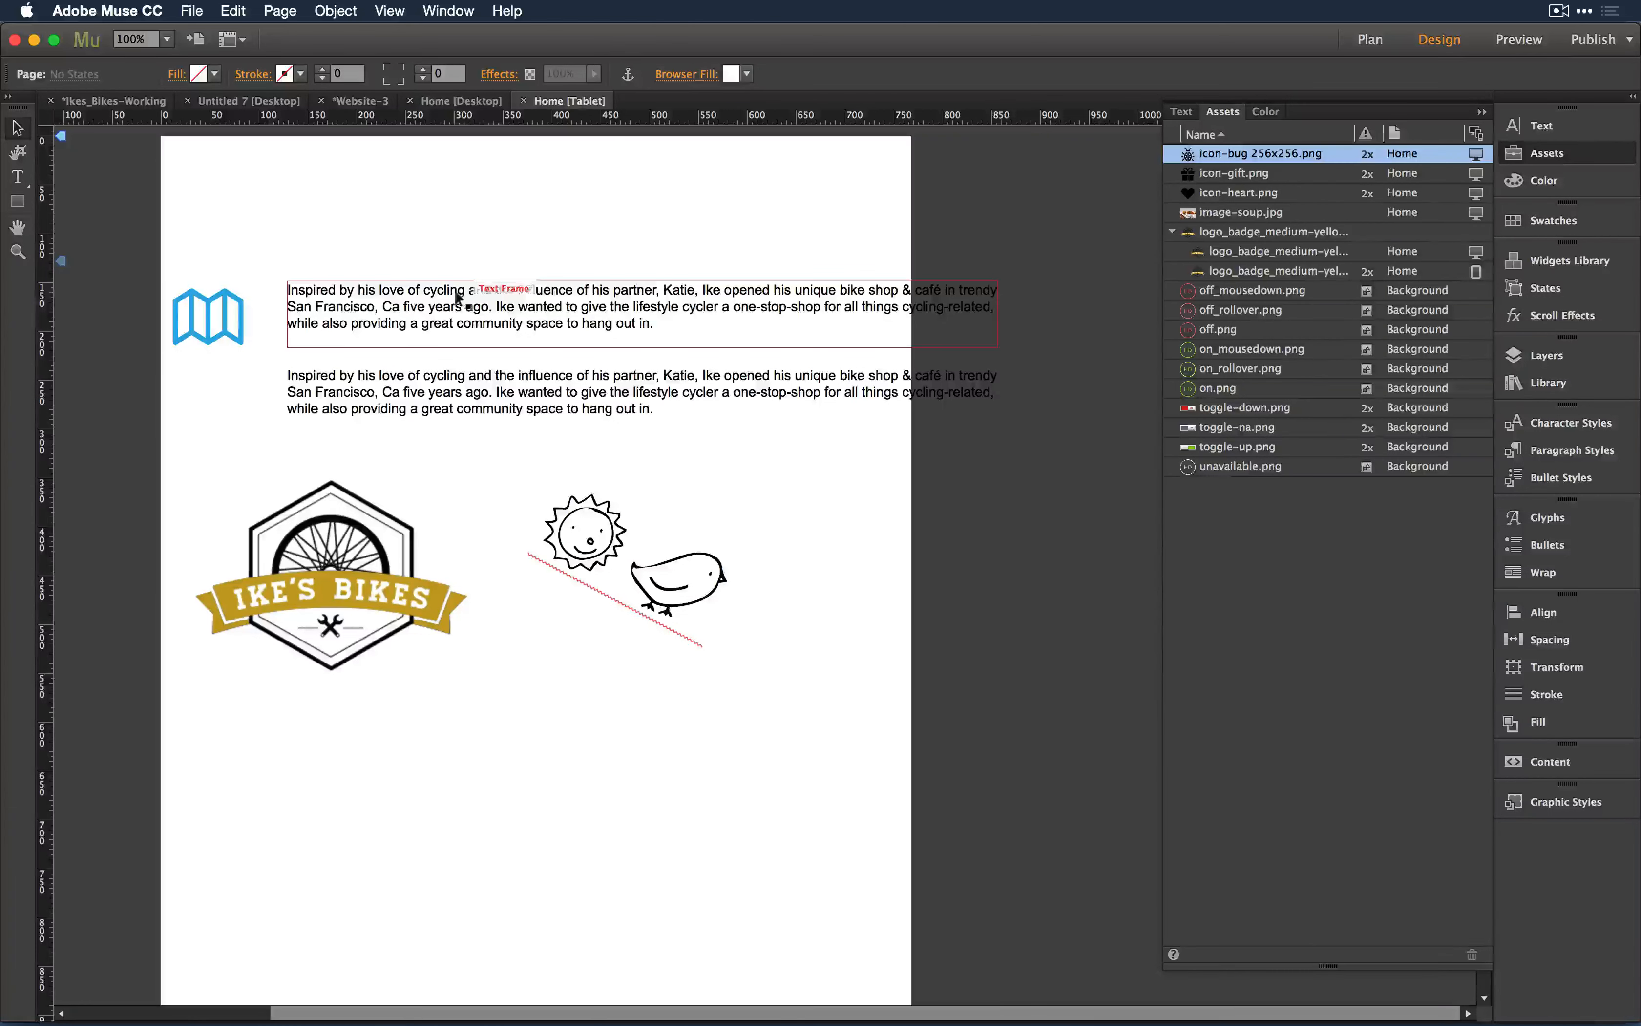
# Step: Shift both cycling text frames closer to the blue map icon and move all three up near the page's top edge
pyautogui.click(474, 299)
pyautogui.keyDown('shift'); pyautogui.click(438, 390); pyautogui.keyUp('shift')
pyautogui.moveTo(438, 391); pyautogui.dragTo(400, 390)
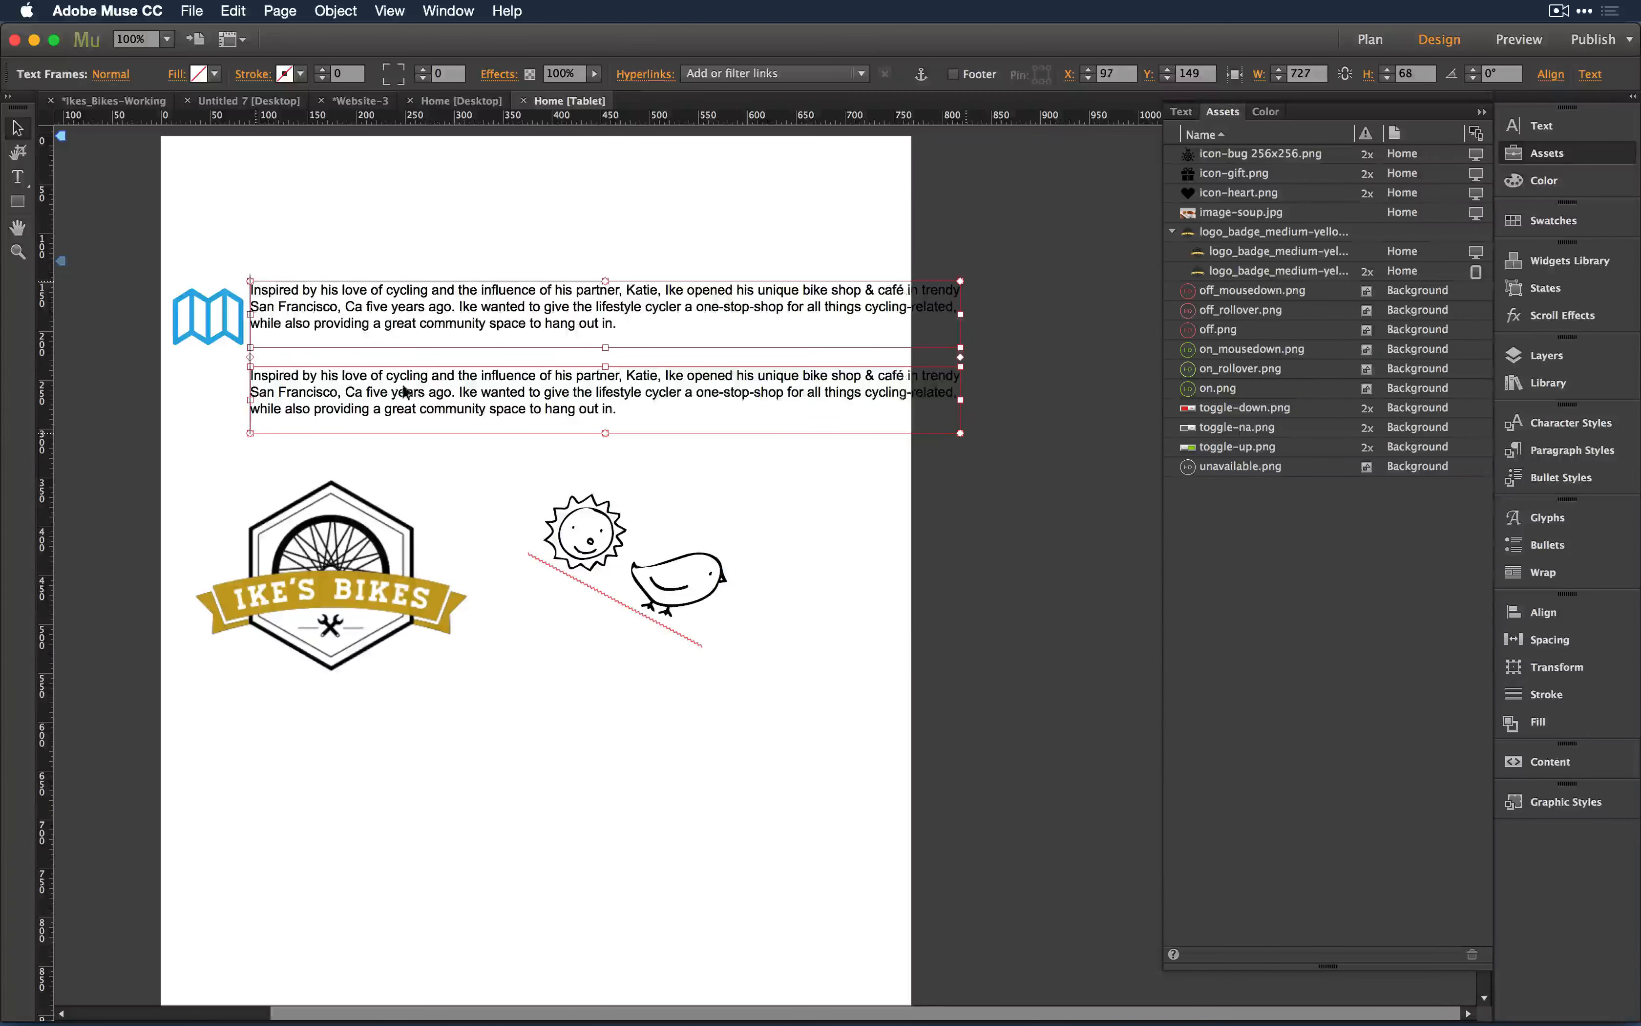
pyautogui.keyDown('shift'); pyautogui.click(202, 319); pyautogui.keyUp('shift')
pyautogui.moveTo(202, 319); pyautogui.dragTo(219, 210)
# Step: Move the Ike's Bikes logo and the sun and bird frame together up to about X 38, Y 236
pyautogui.moveTo(214, 409); pyautogui.dragTo(688, 593)
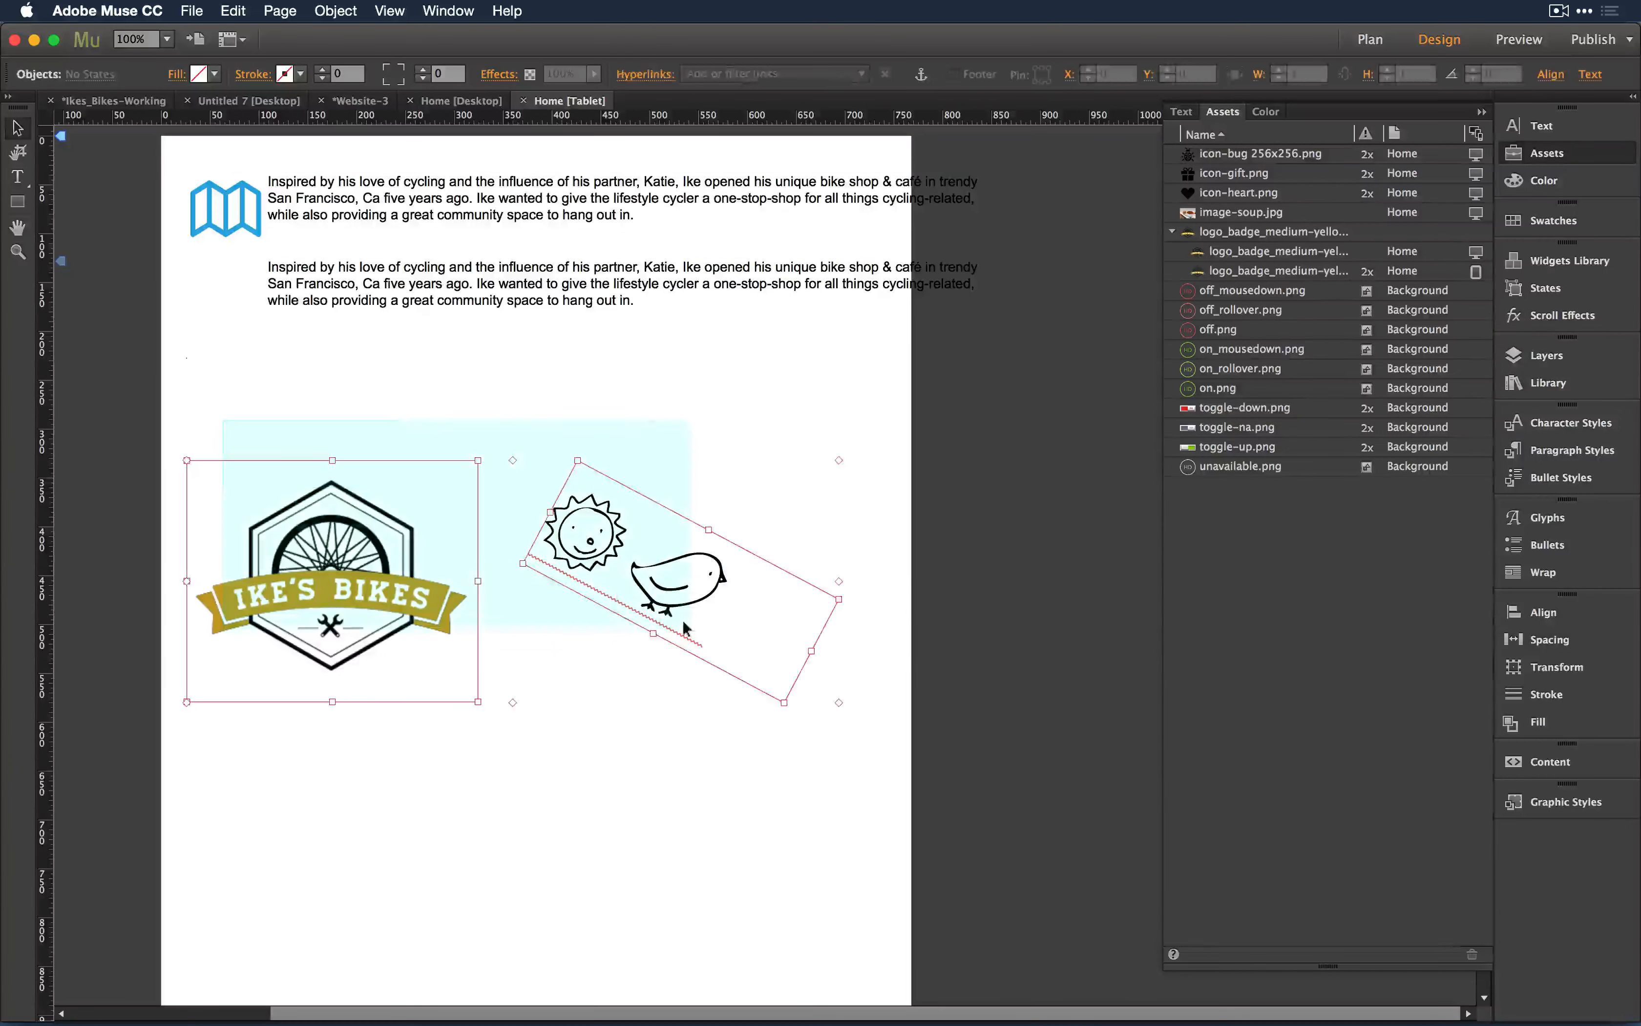
pyautogui.moveTo(407, 563); pyautogui.dragTo(423, 454)
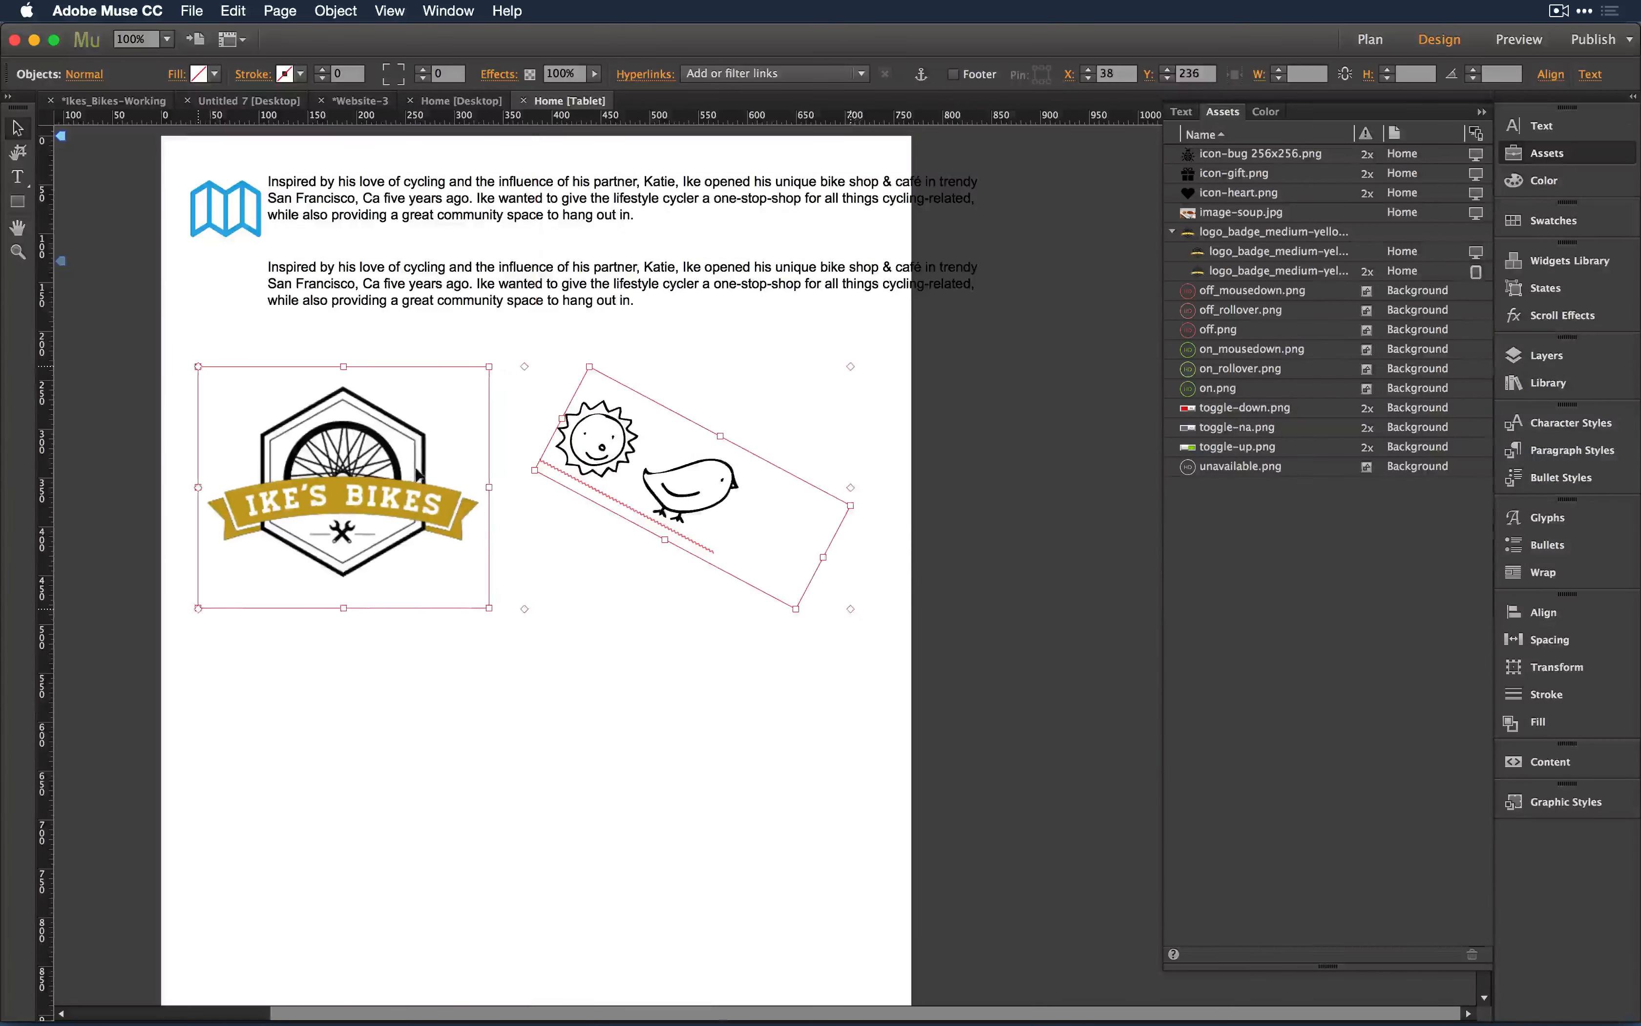
pyautogui.click(338, 684)
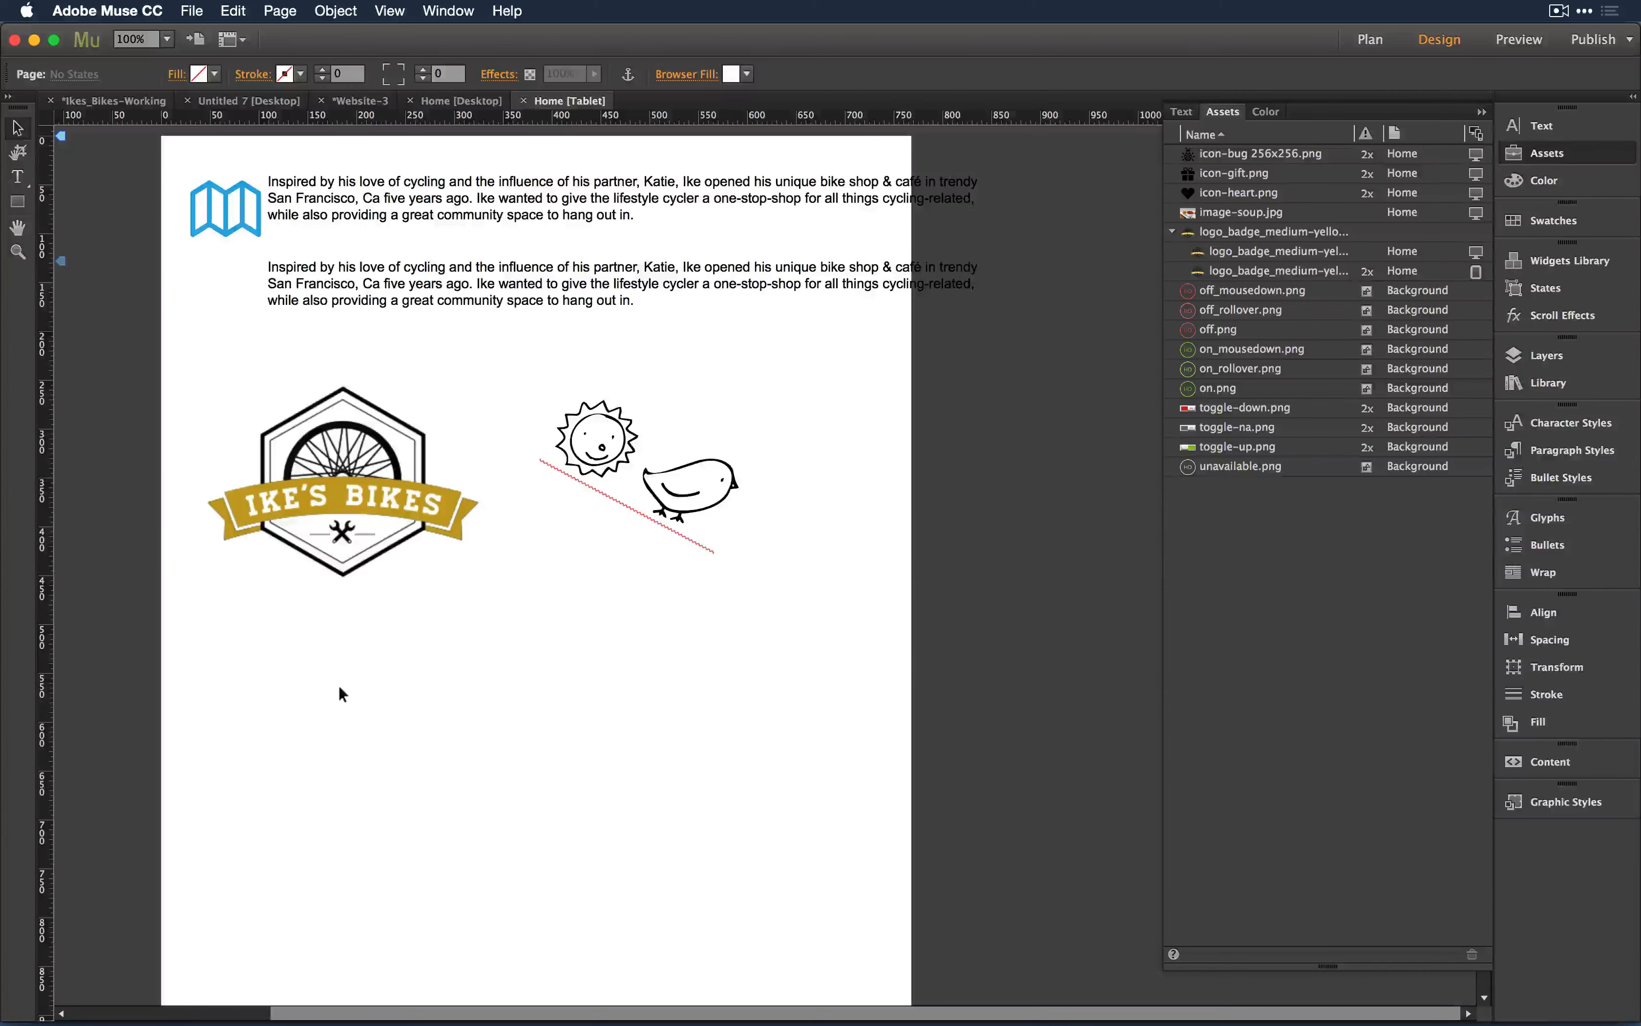
# Step: Switch to Chrome and open musewidgets.com
pyautogui.press('super+Tab')
pyautogui.press('super+Tab')
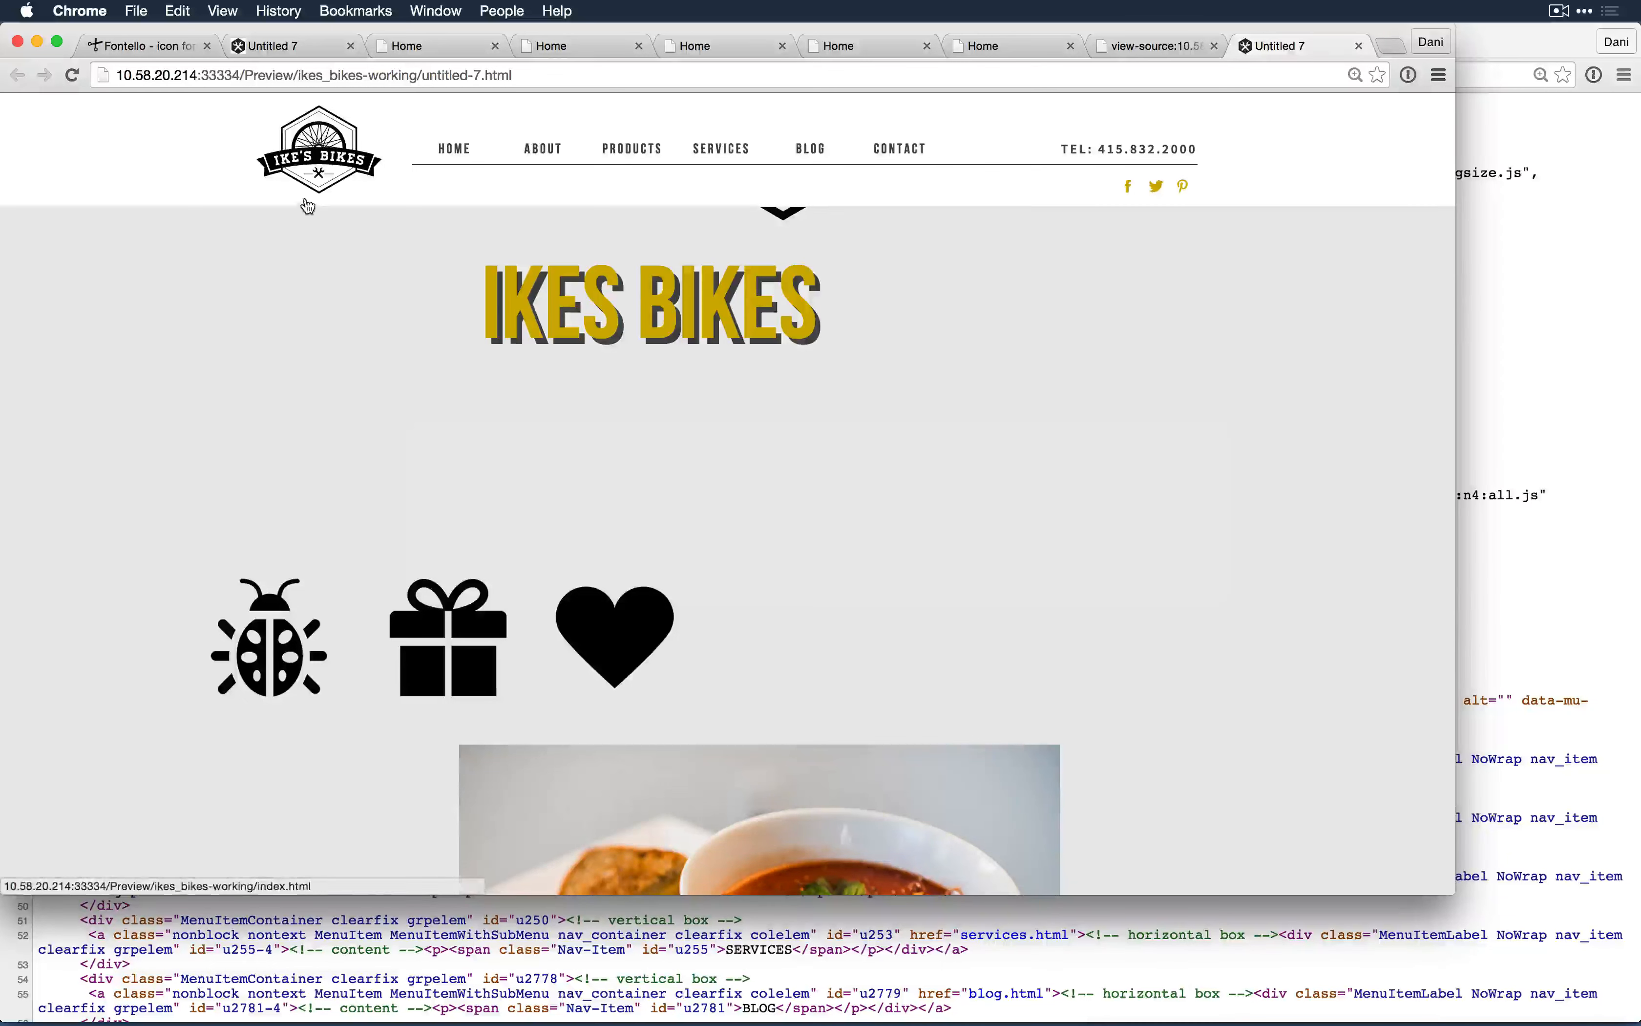
pyautogui.click(263, 68)
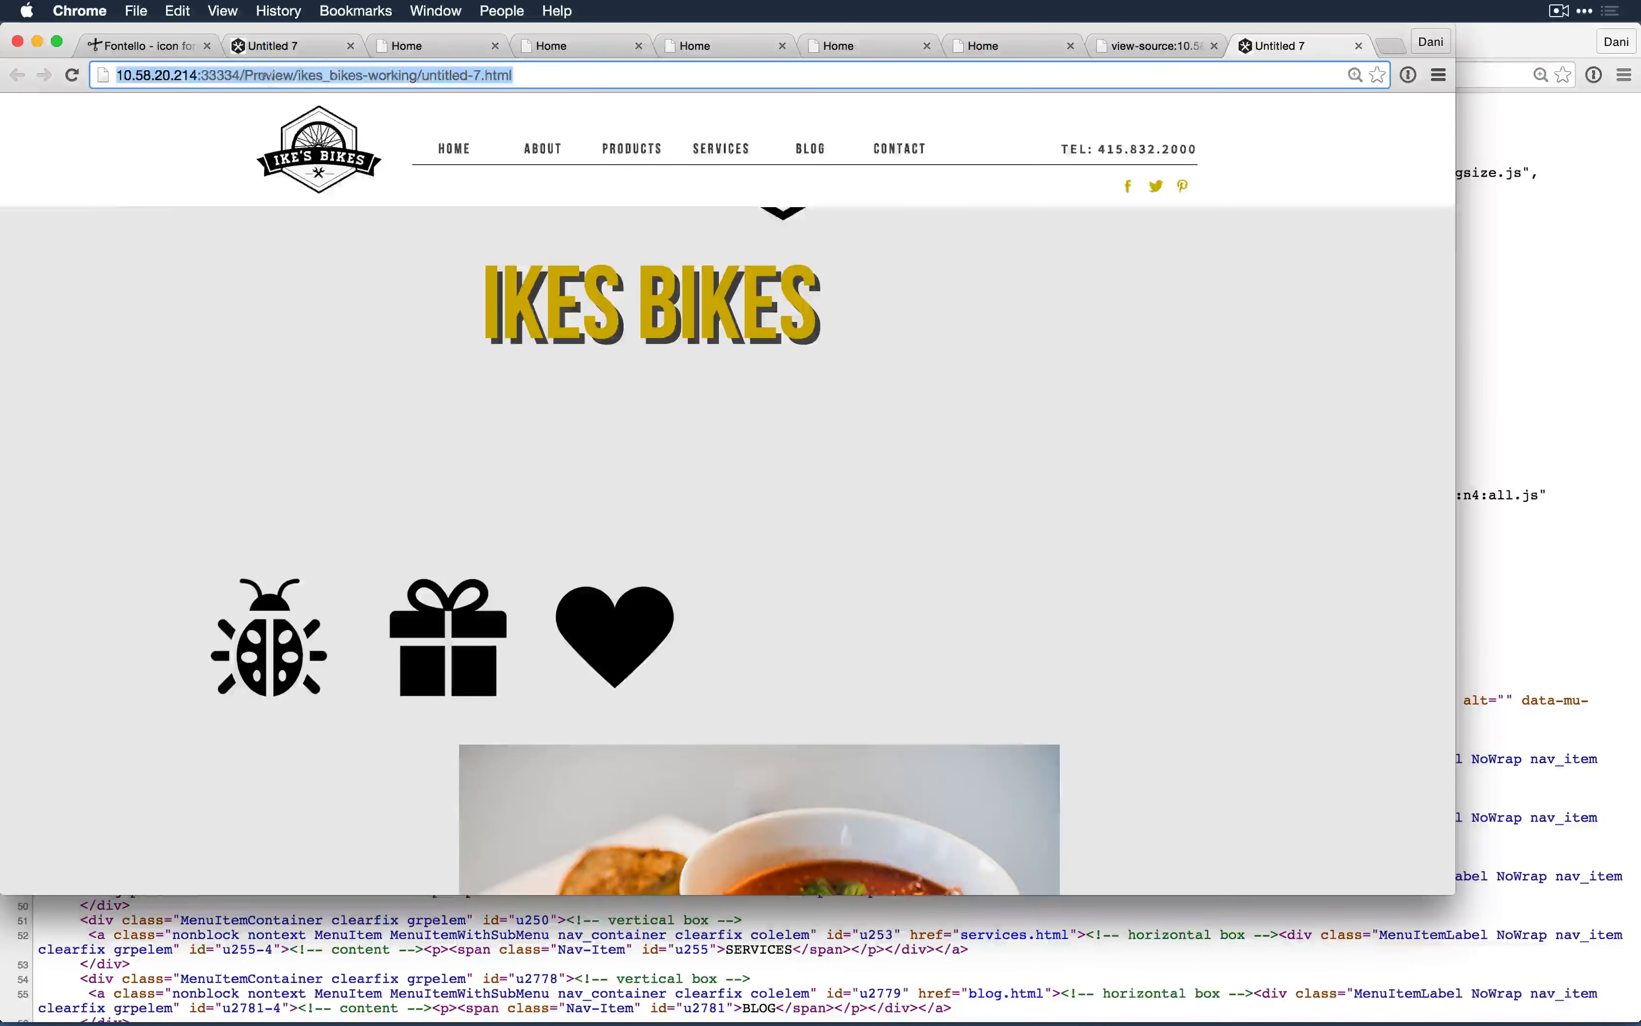
pyautogui.write('musewidgets.com')
pyautogui.press('Return')
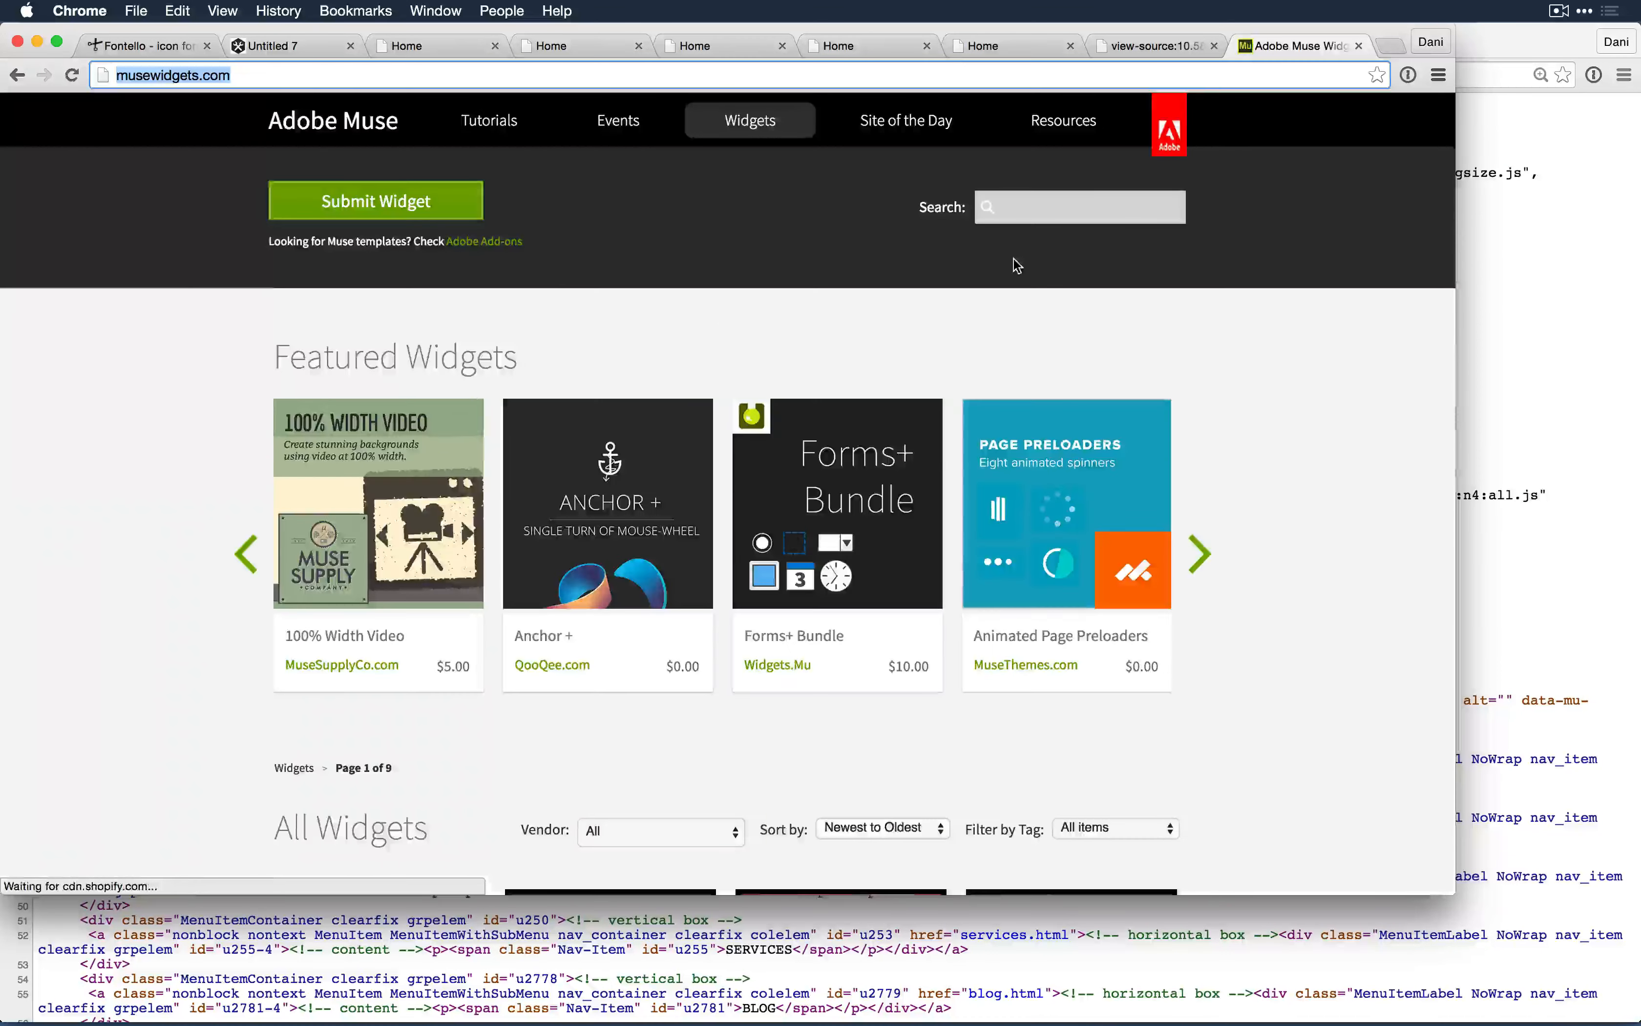
# Step: Search the widget directory for mockups and open the Custom Mockups widget page
pyautogui.click(1033, 198)
pyautogui.write('mockups')
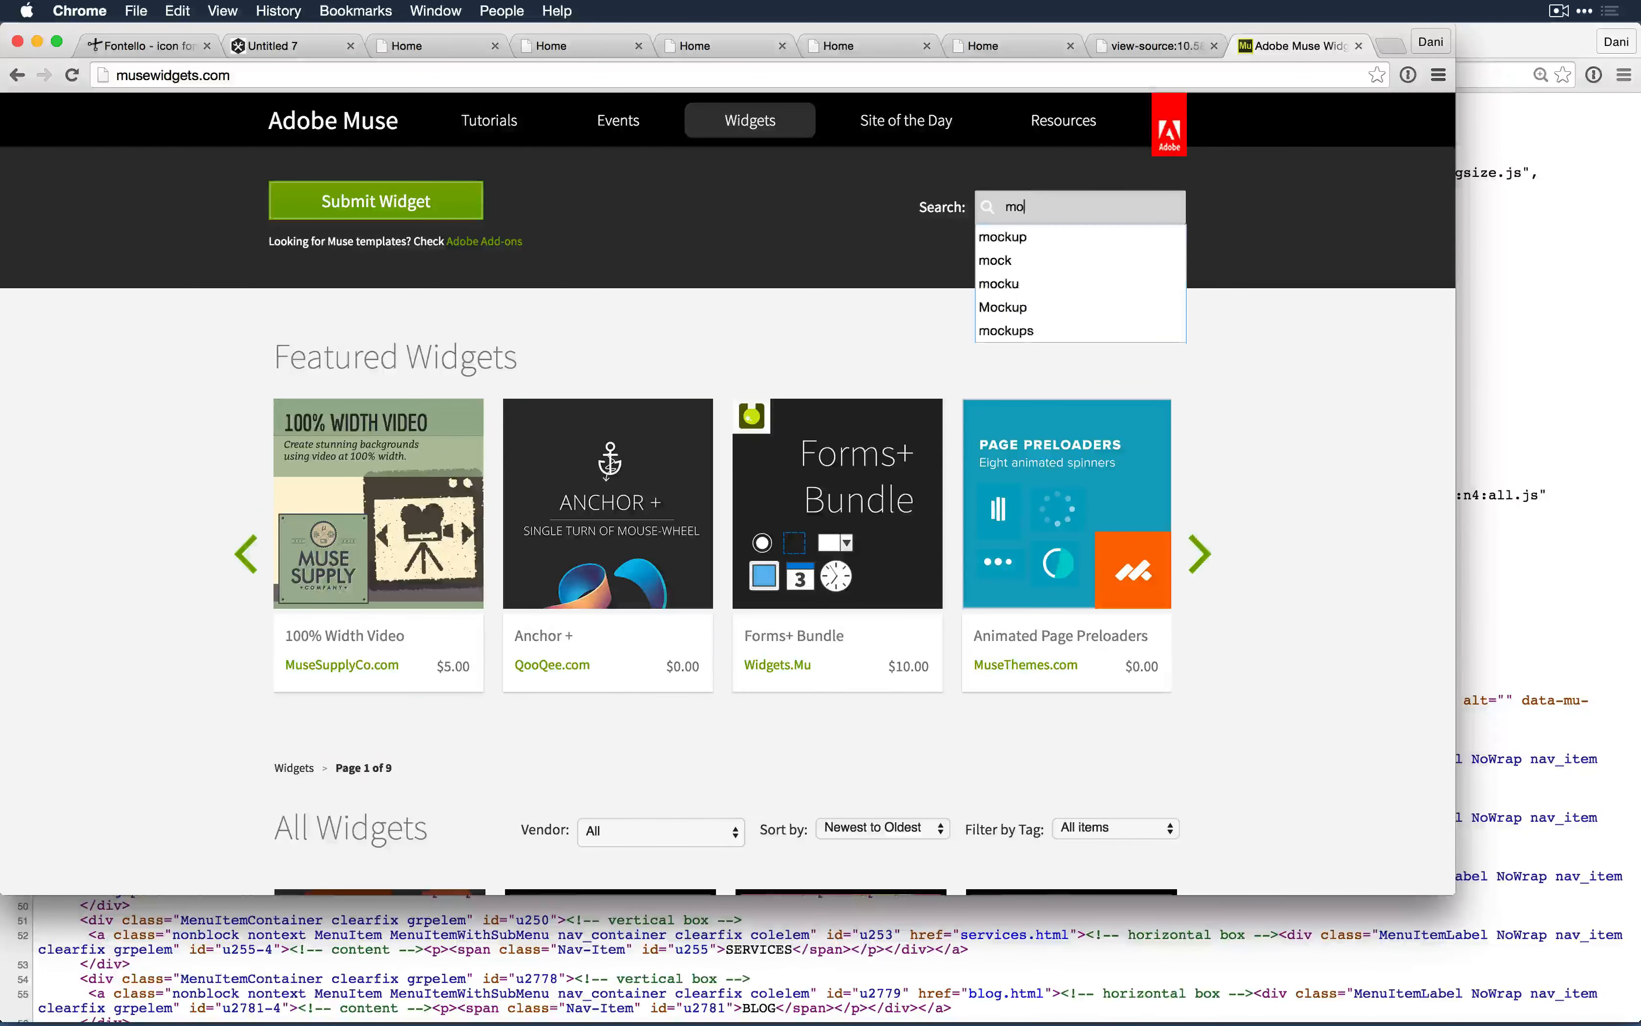
pyautogui.press('Return')
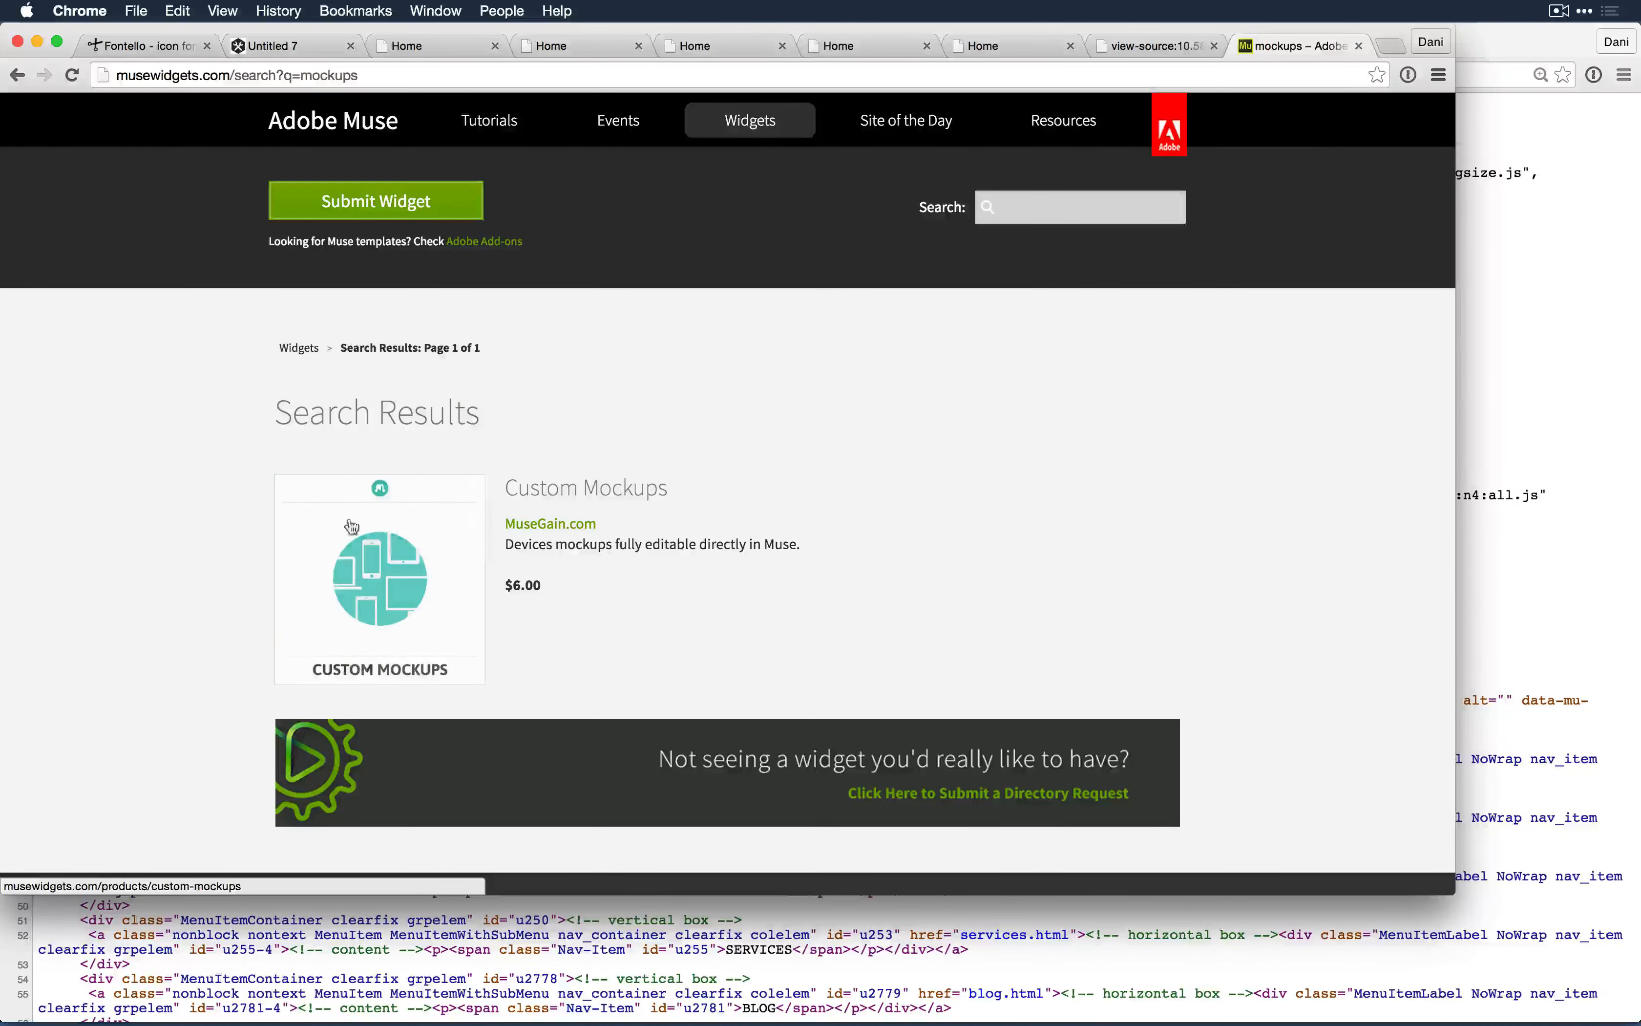
pyautogui.click(425, 574)
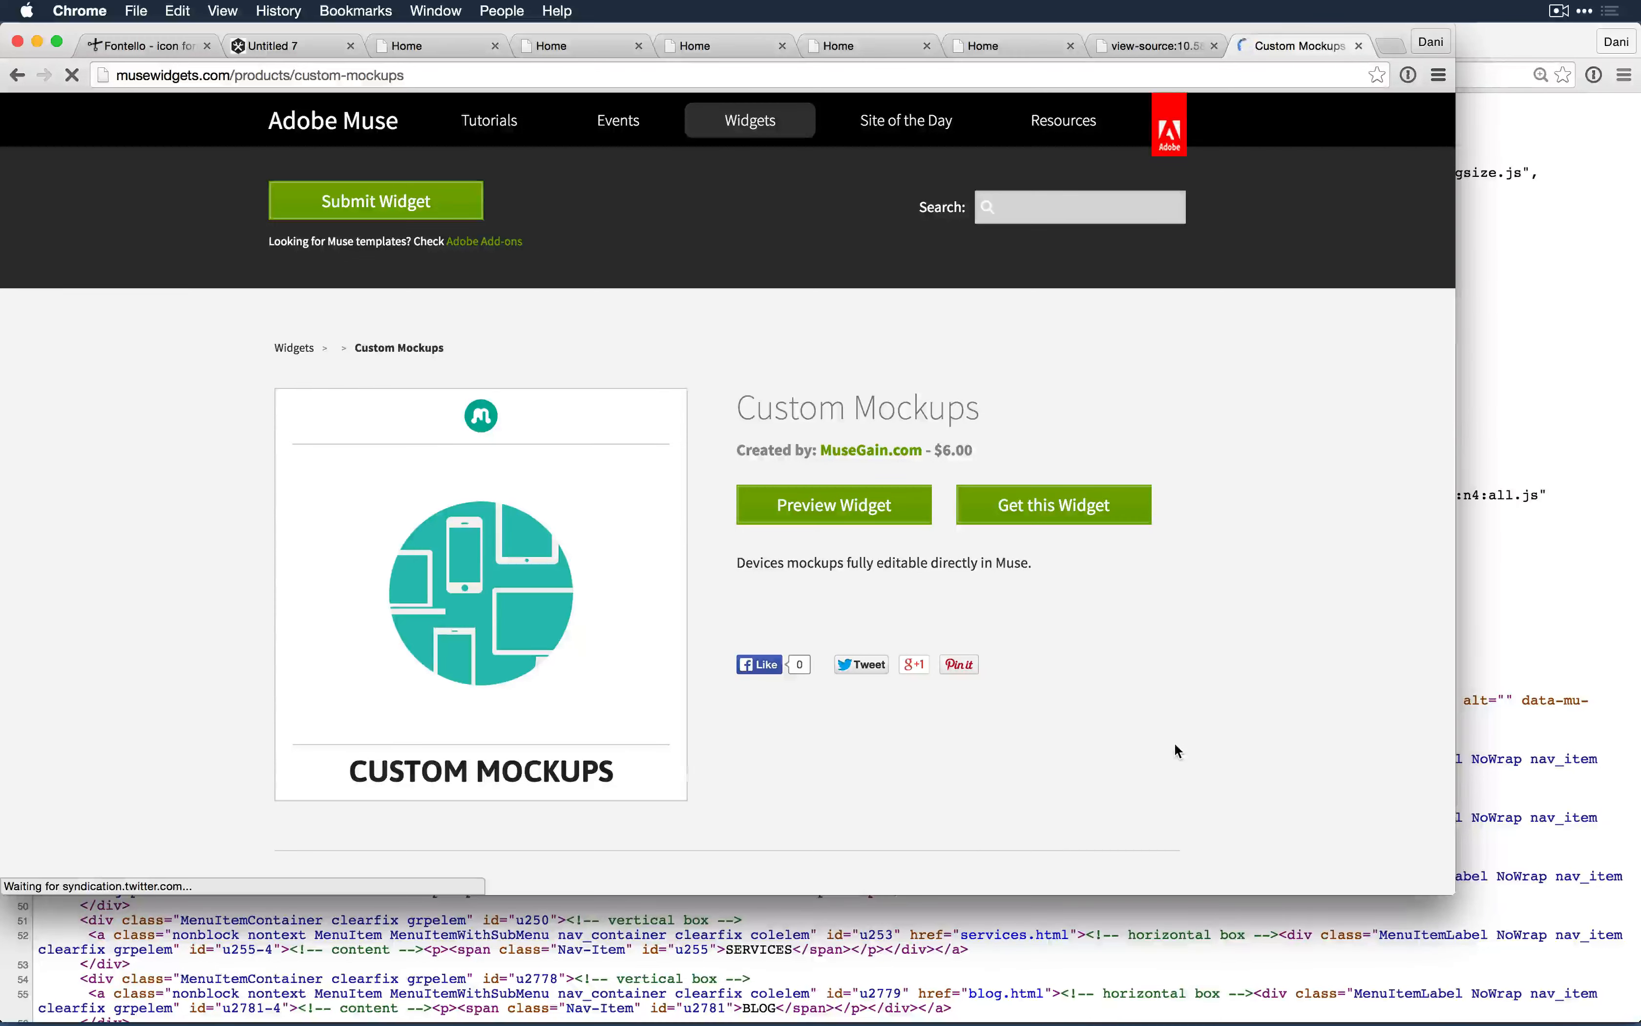
# Step: Return to Muse, search the library for mockup and place Mockup Kits below the logo at about X 131, Y 542
pyautogui.press('super+Tab')
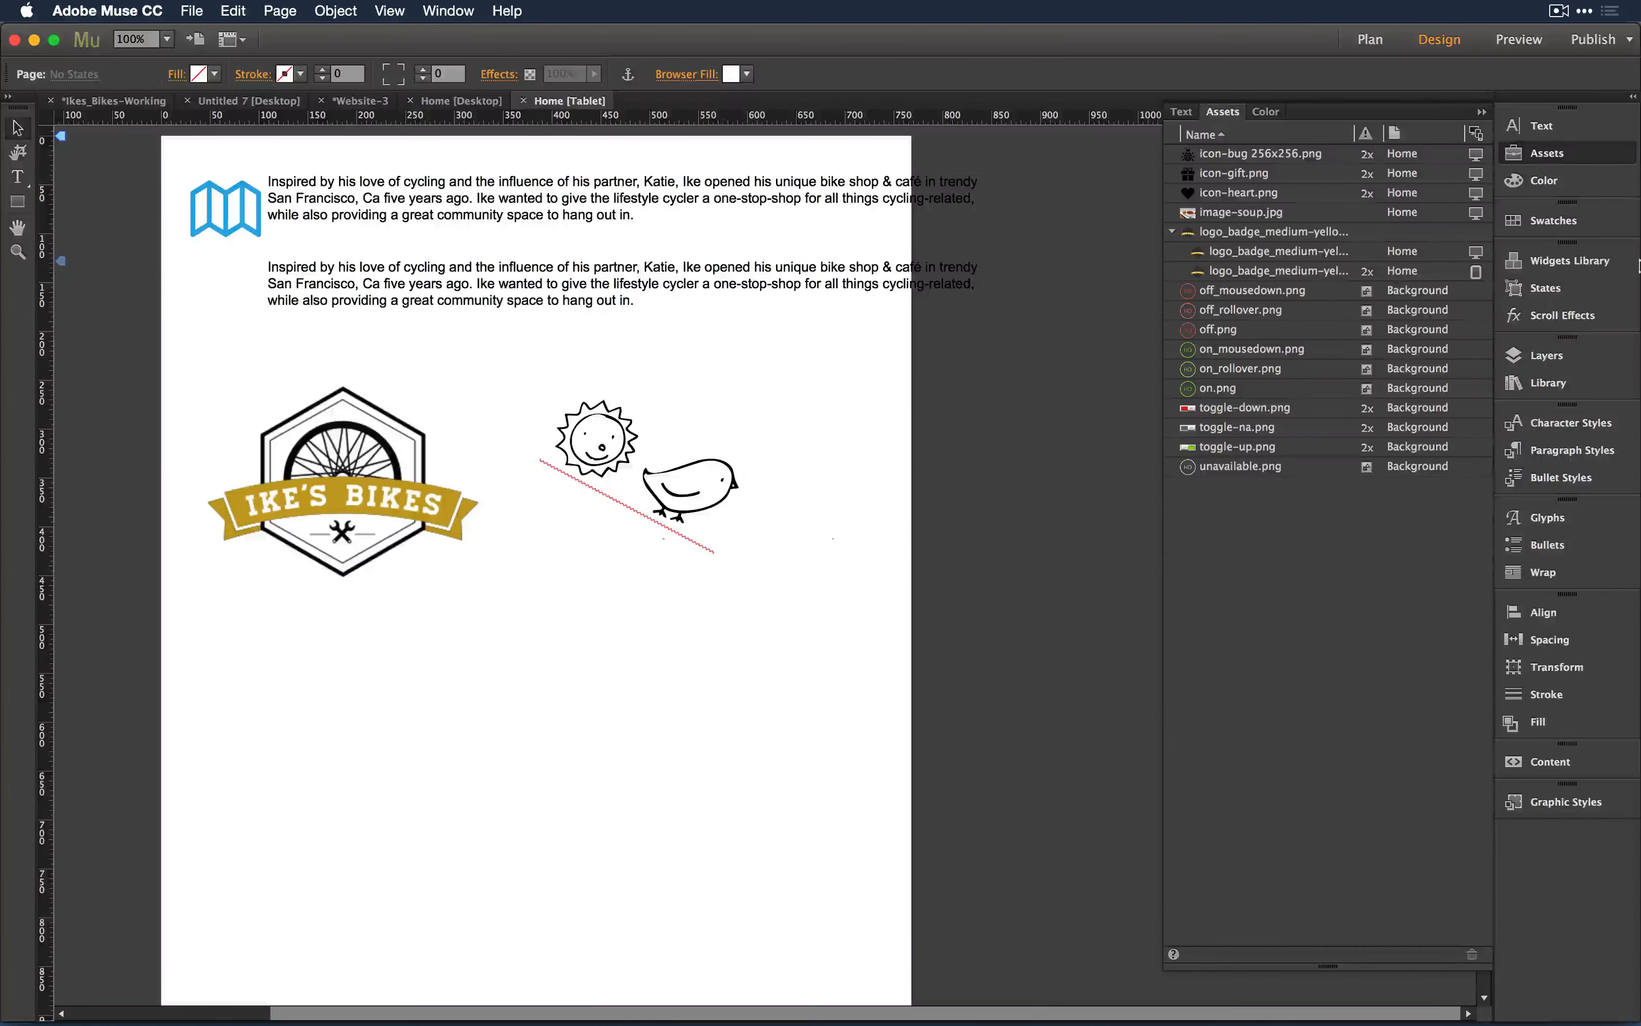
pyautogui.click(1553, 384)
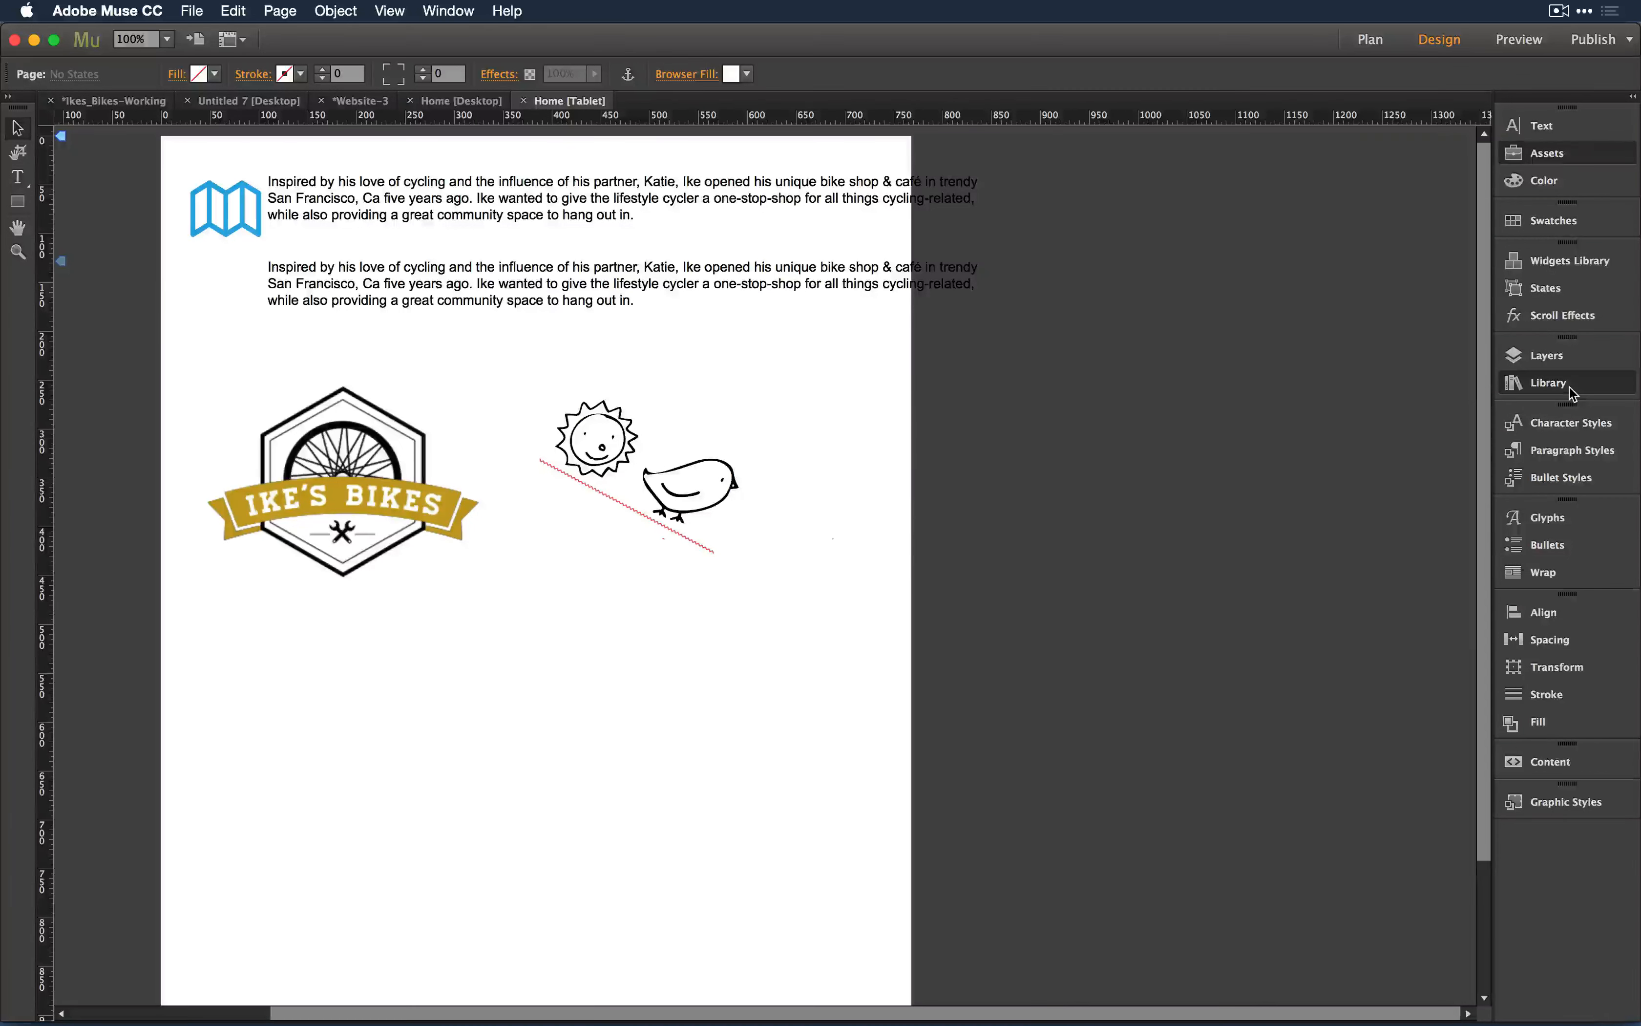
pyautogui.click(1570, 391)
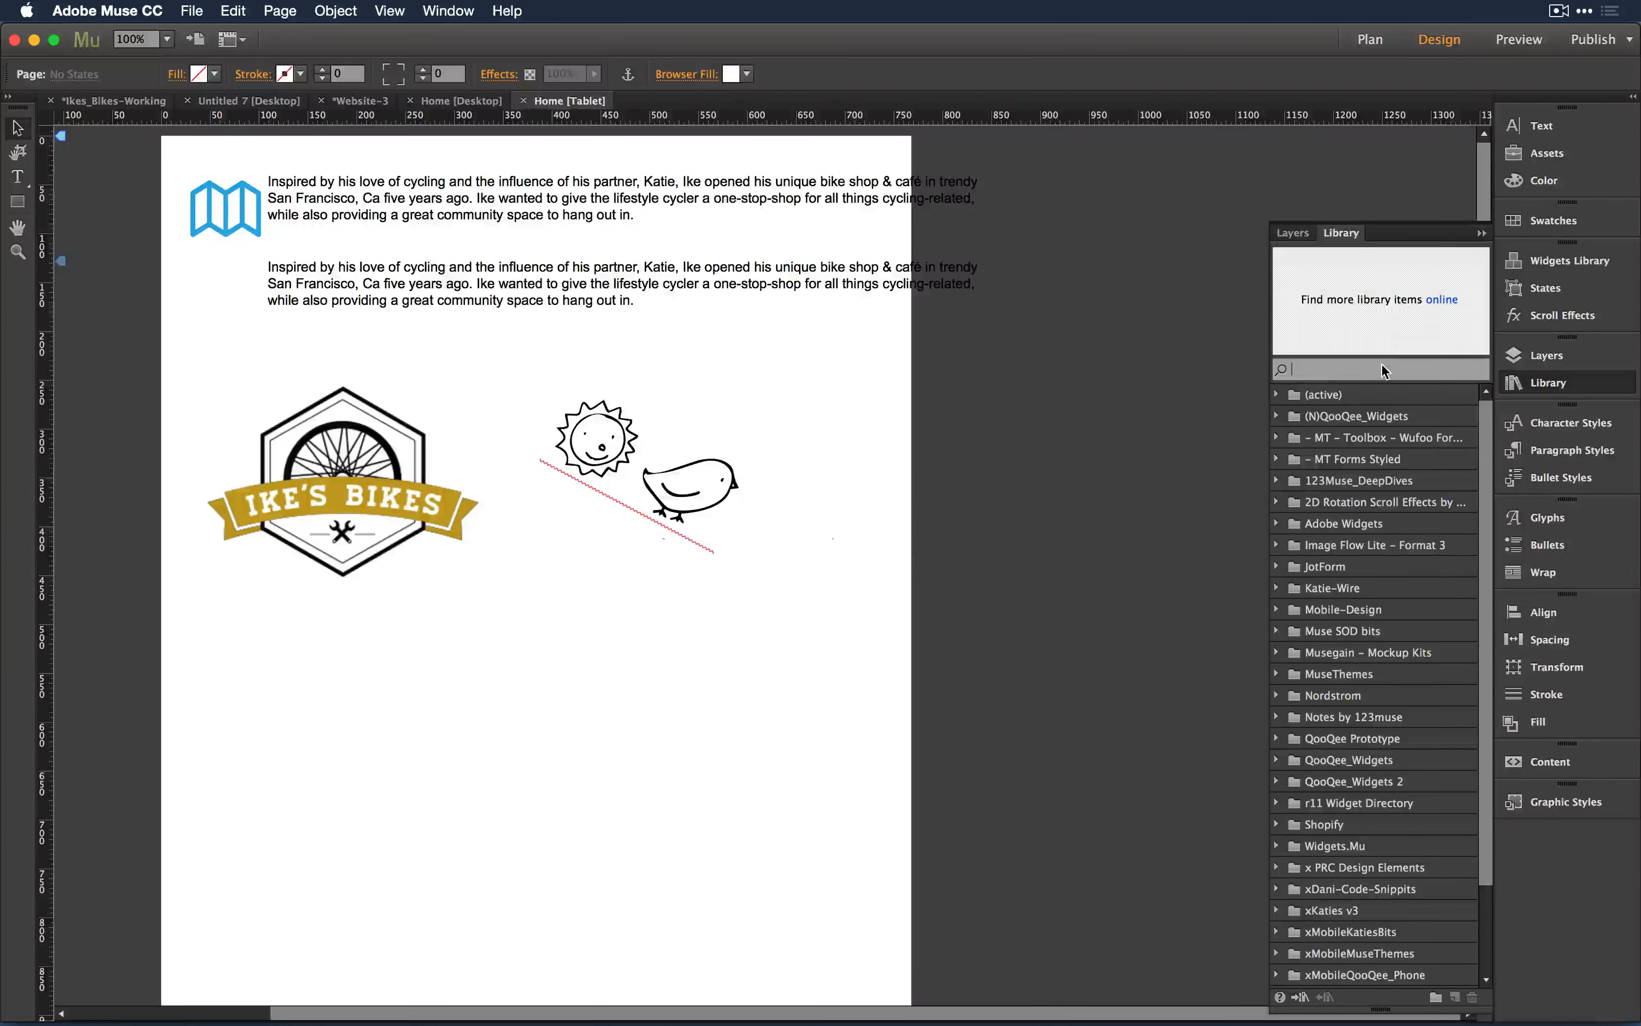
pyautogui.write('mockup')
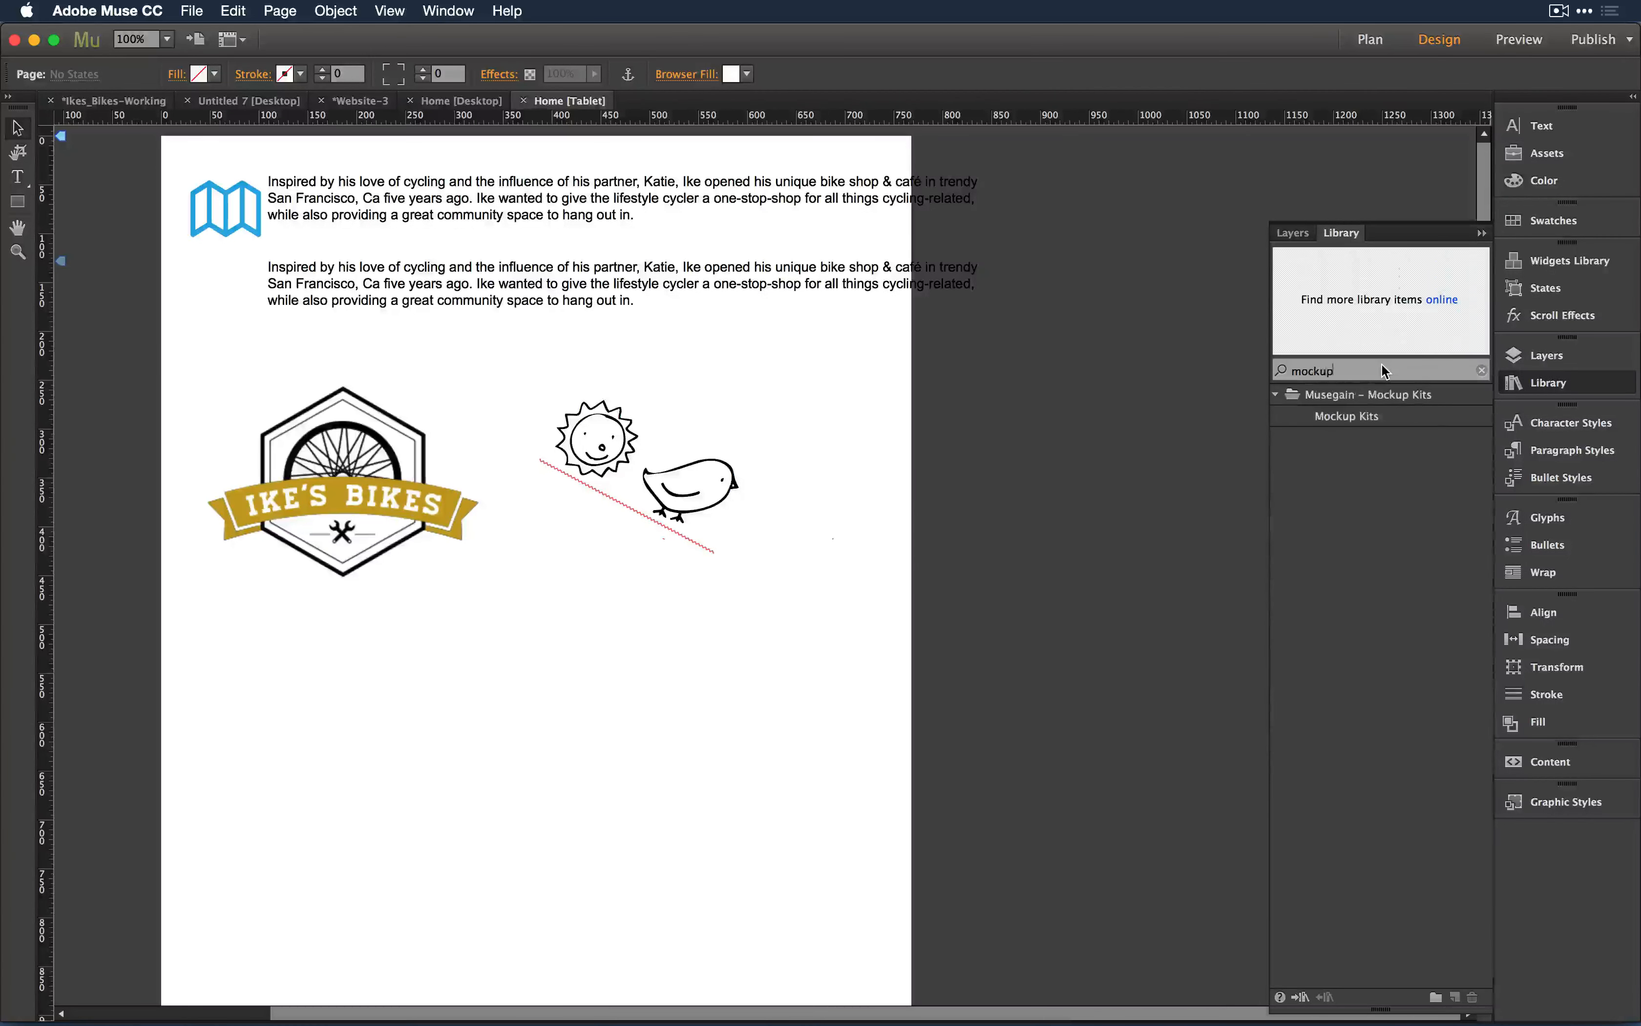
pyautogui.click(1348, 414)
pyautogui.moveTo(1348, 414); pyautogui.dragTo(288, 663)
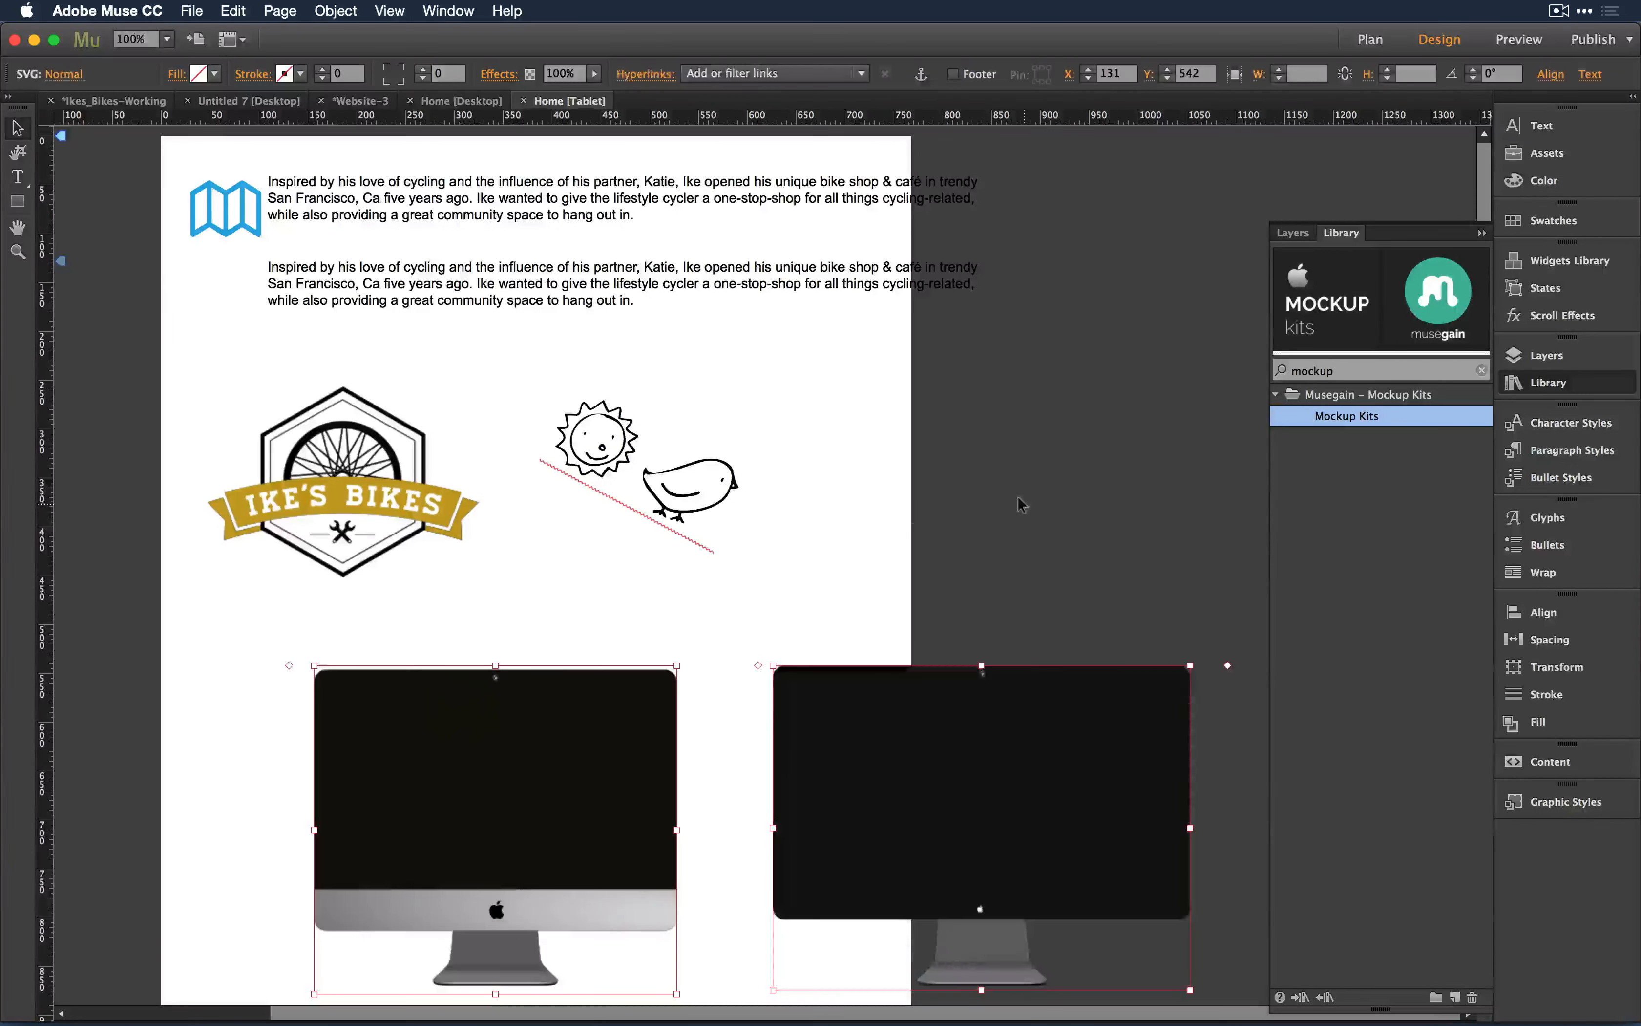
# Step: Delete the mouse and the Mac mini graphics from the placed mockup kit
pyautogui.scroll(-10, 1021, 505)
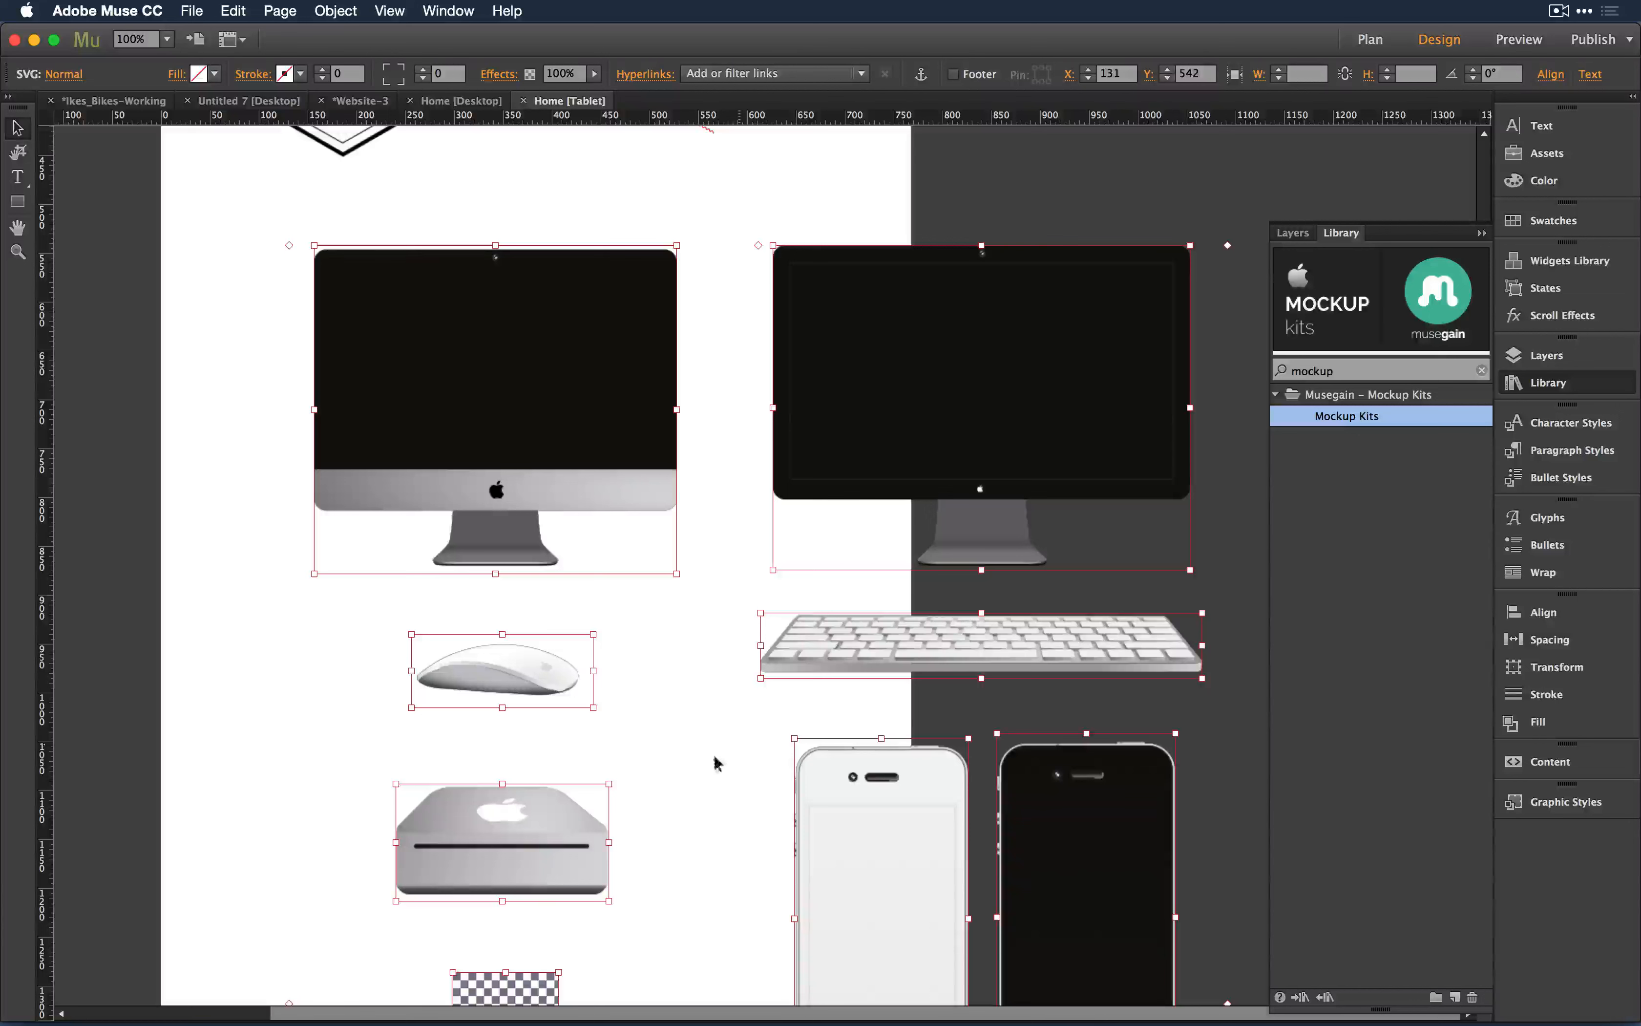
pyautogui.click(706, 771)
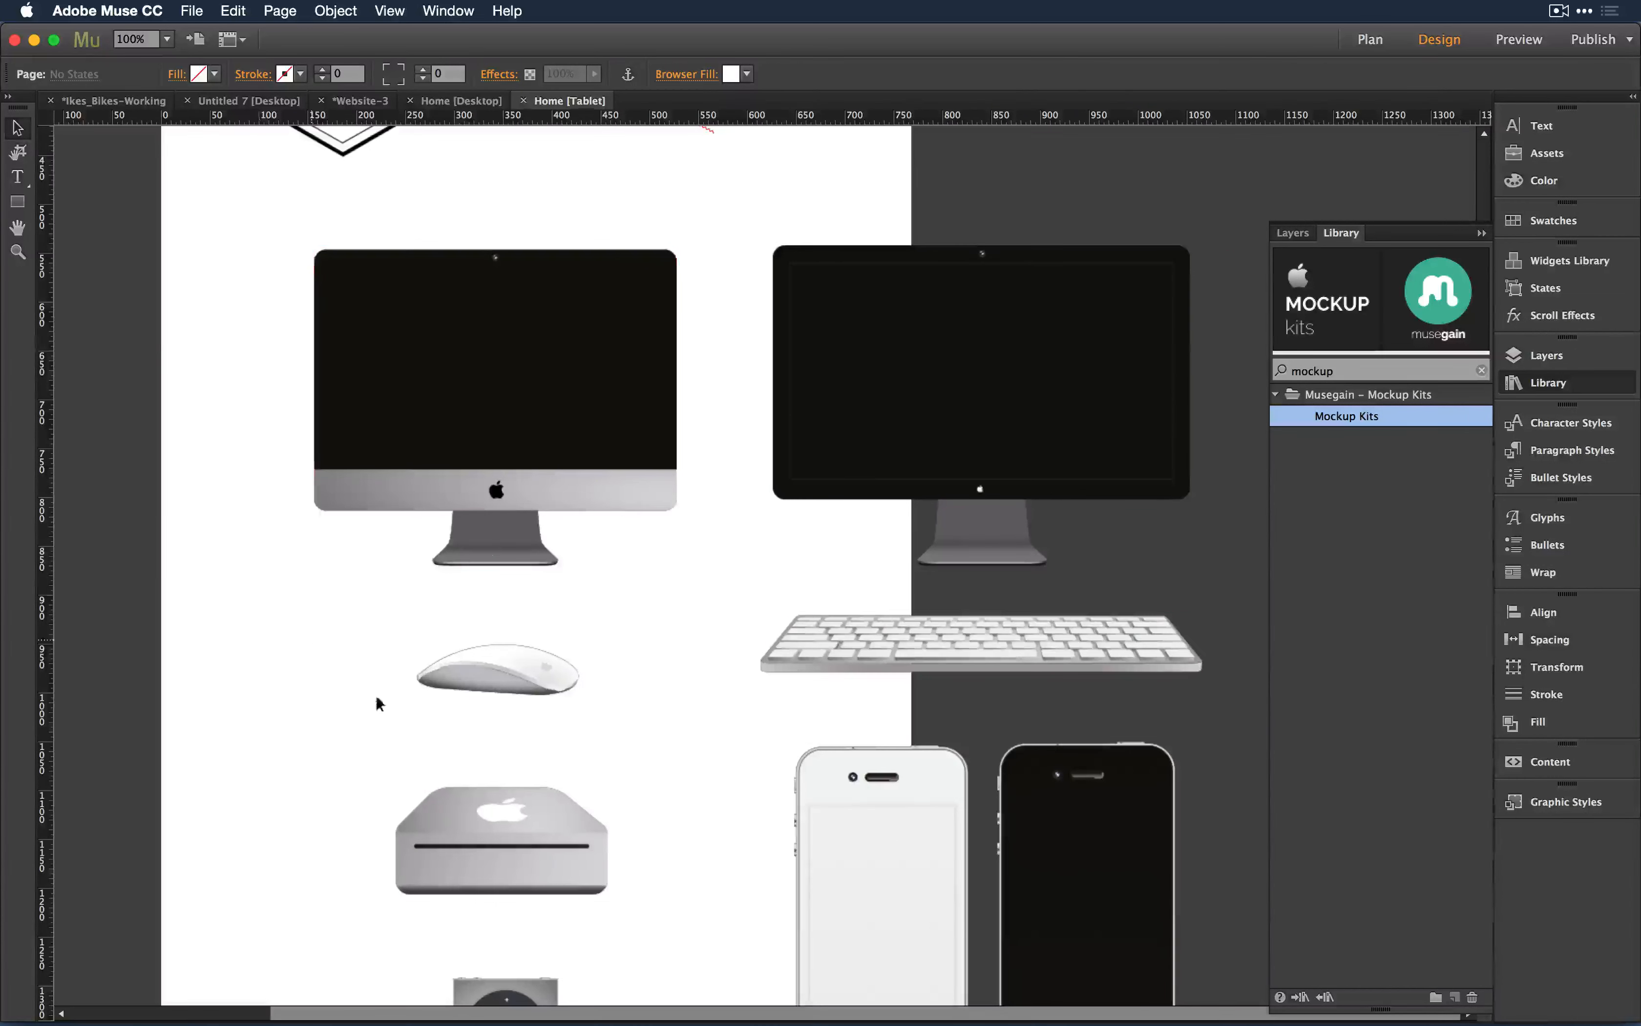
pyautogui.moveTo(312, 641); pyautogui.dragTo(644, 915)
pyautogui.press('Delete')
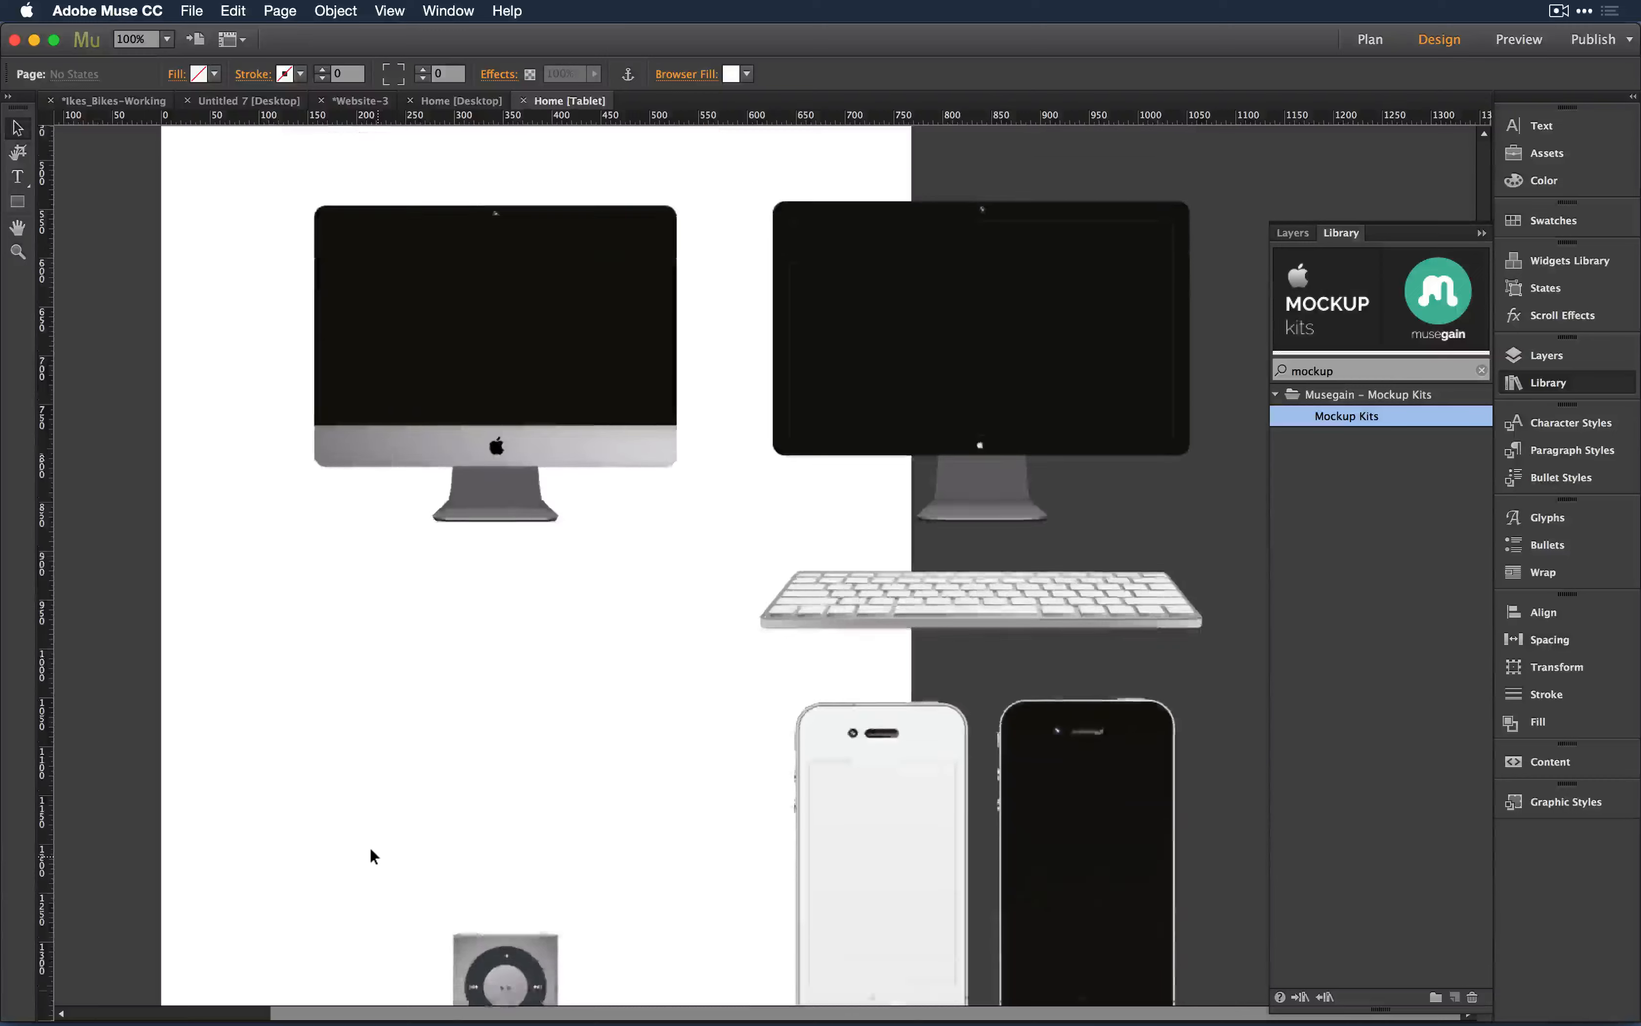
# Step: Delete the music player, the tablet and both laptop graphics from the mockup kit
pyautogui.scroll(-10, 369, 846)
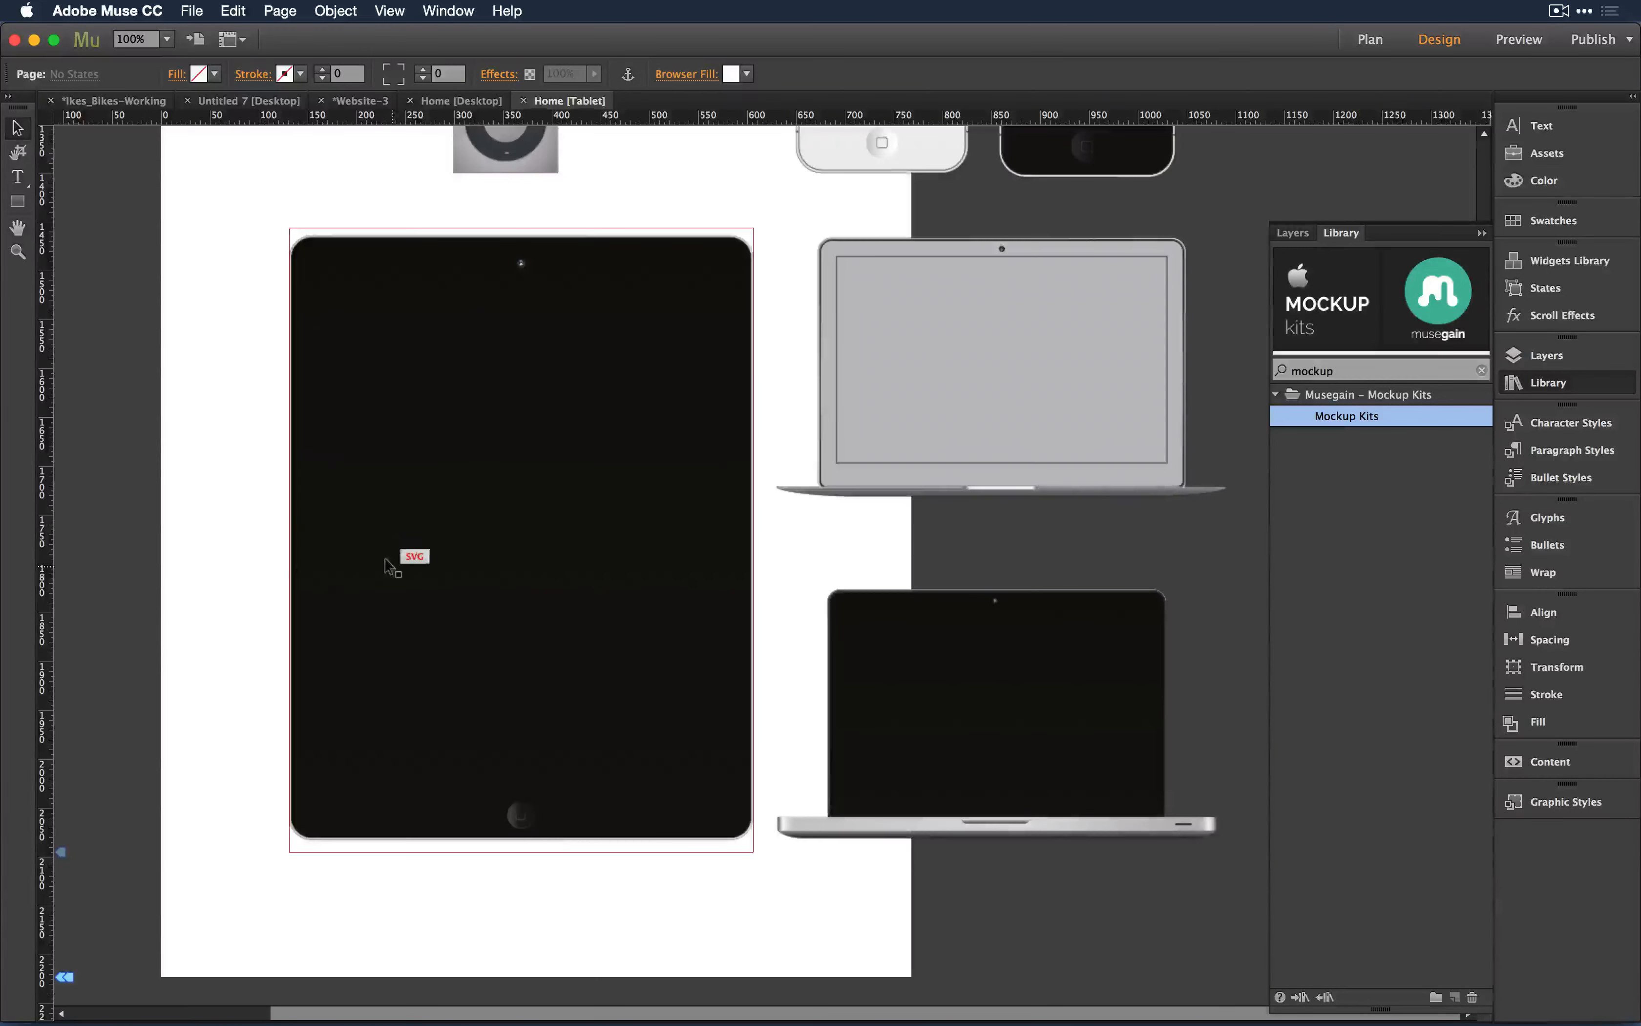
pyautogui.moveTo(323, 151); pyautogui.dragTo(467, 249)
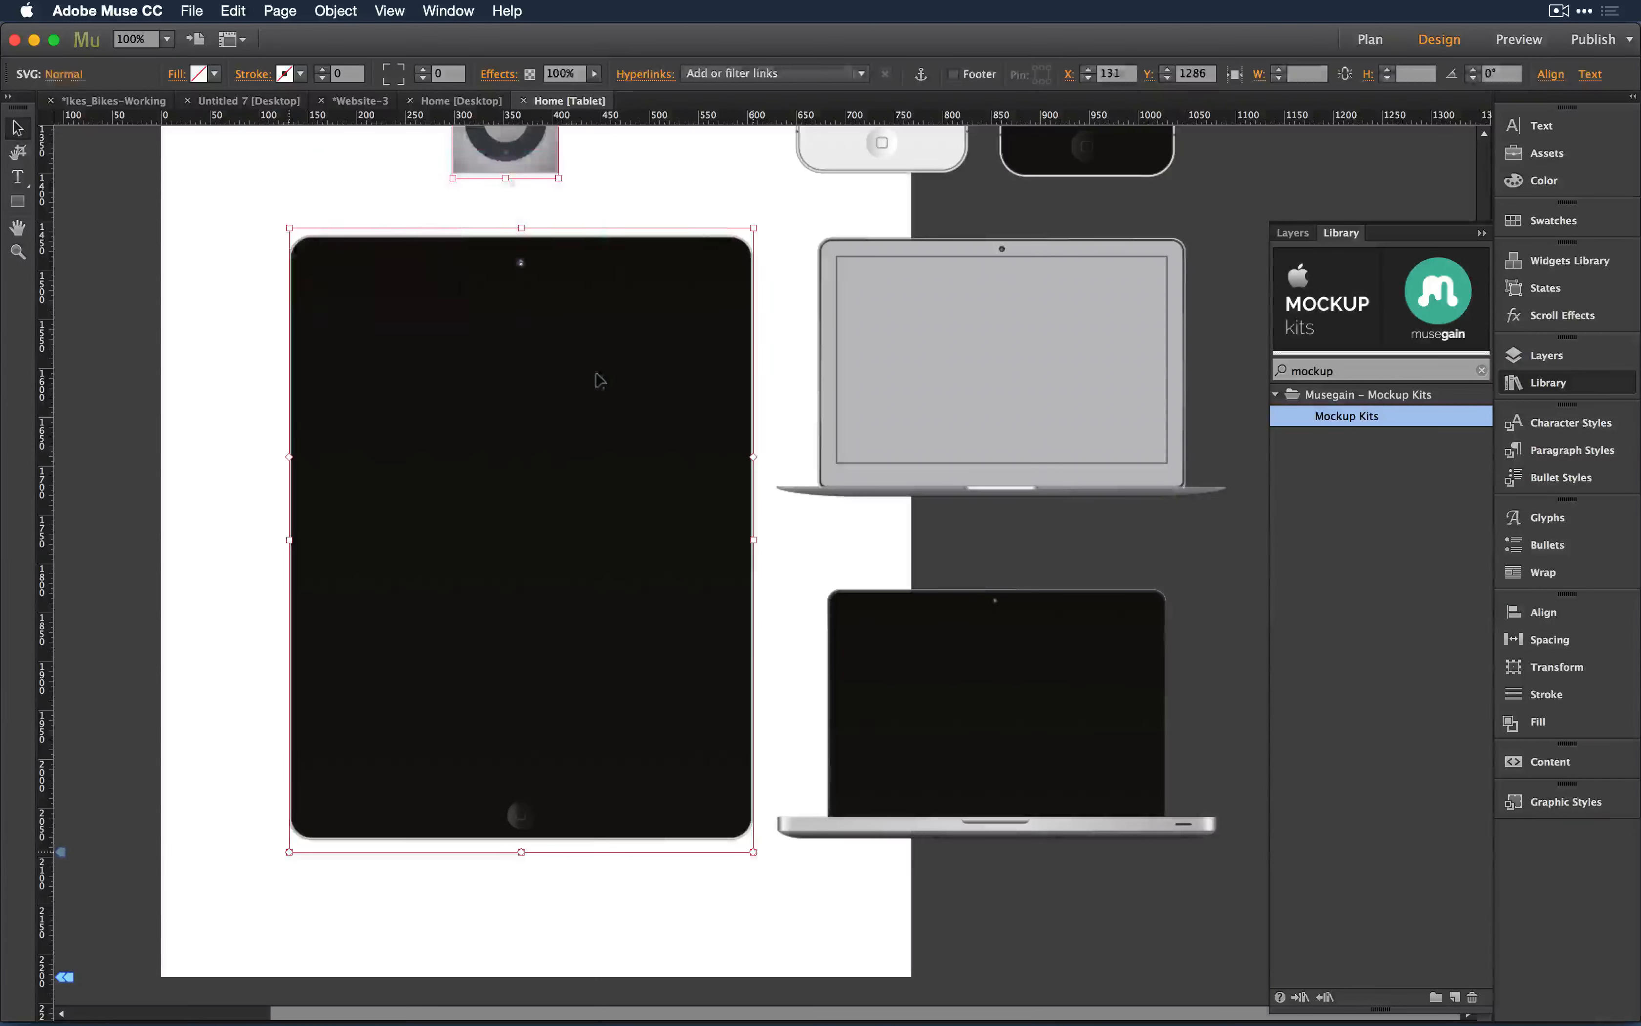
pyautogui.press('Delete')
pyautogui.click(1082, 741)
pyautogui.press('Delete')
pyautogui.click(1081, 426)
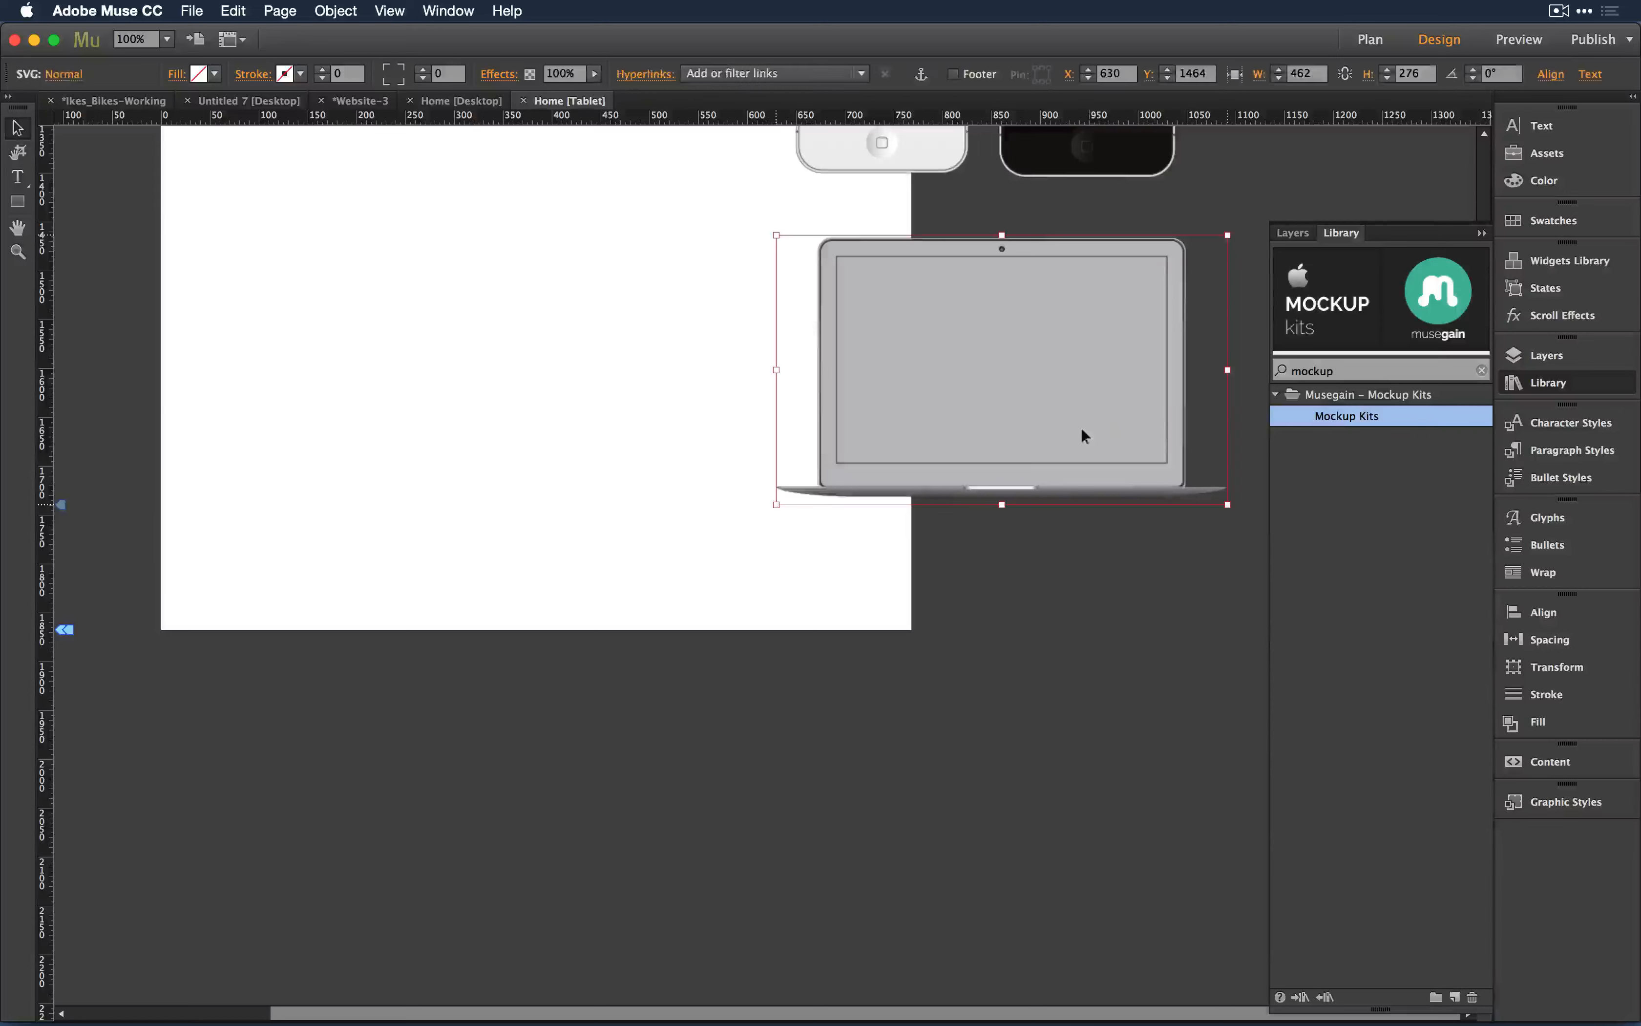
pyautogui.press('Delete')
# Step: Delete the black-framed display, the keyboard and the white phone from the mockup kit
pyautogui.scroll(6, 1080, 428)
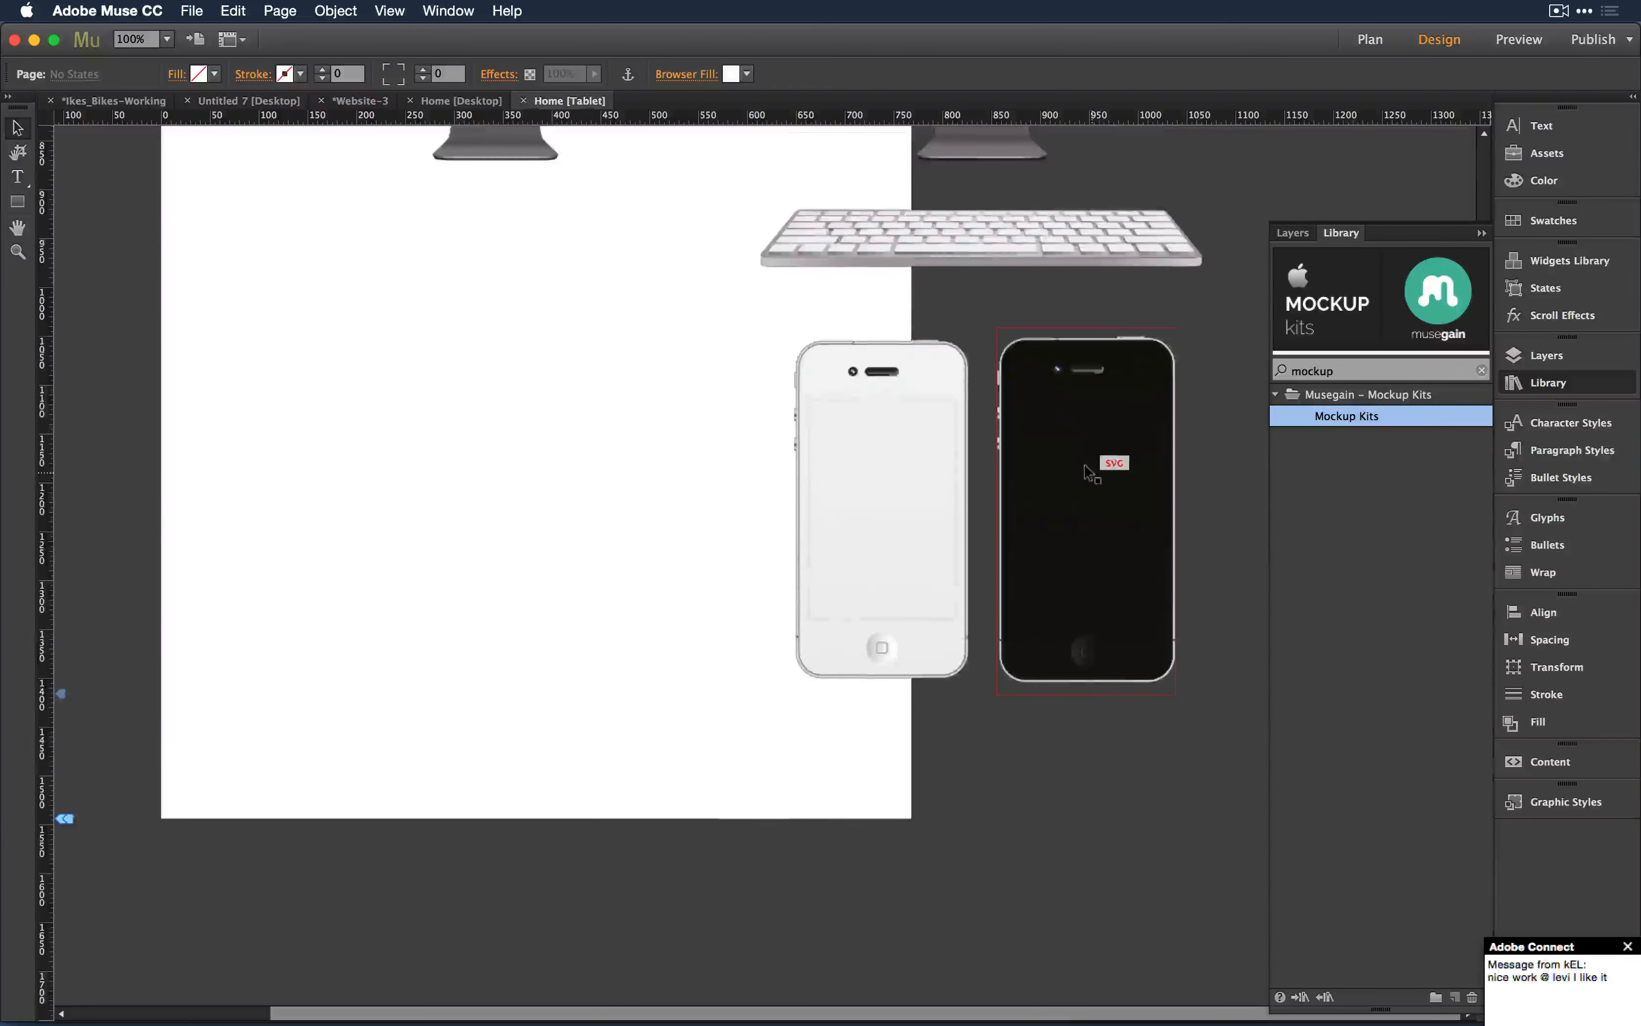
pyautogui.scroll(5, 1085, 468)
pyautogui.rightClick(1093, 469)
pyautogui.click(1237, 200)
pyautogui.moveTo(1236, 200); pyautogui.dragTo(831, 549)
pyautogui.press('Delete')
pyautogui.click(897, 686)
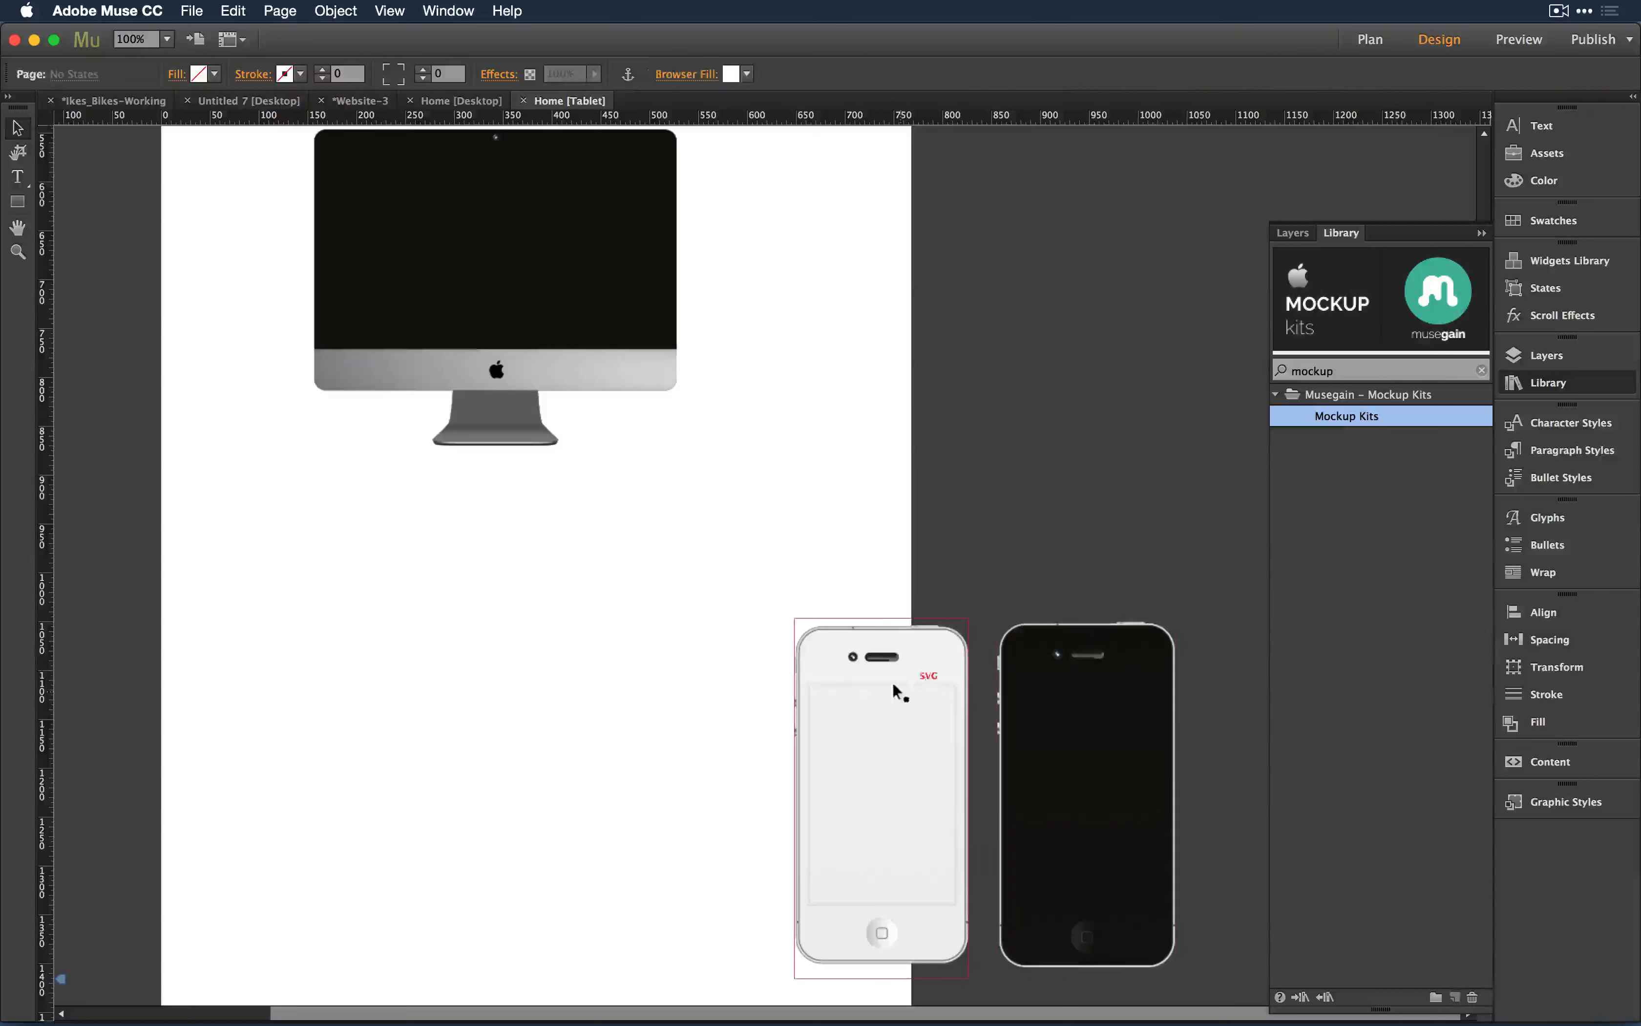
pyautogui.press('Delete')
# Step: Move the black phone onto the page at about X 554, Y 836 and the iMac to about X 60, Y 493
pyautogui.click(1085, 704)
pyautogui.moveTo(1084, 703); pyautogui.dragTo(775, 509)
pyautogui.scroll(2, 797, 284)
pyautogui.scroll(3, 797, 284)
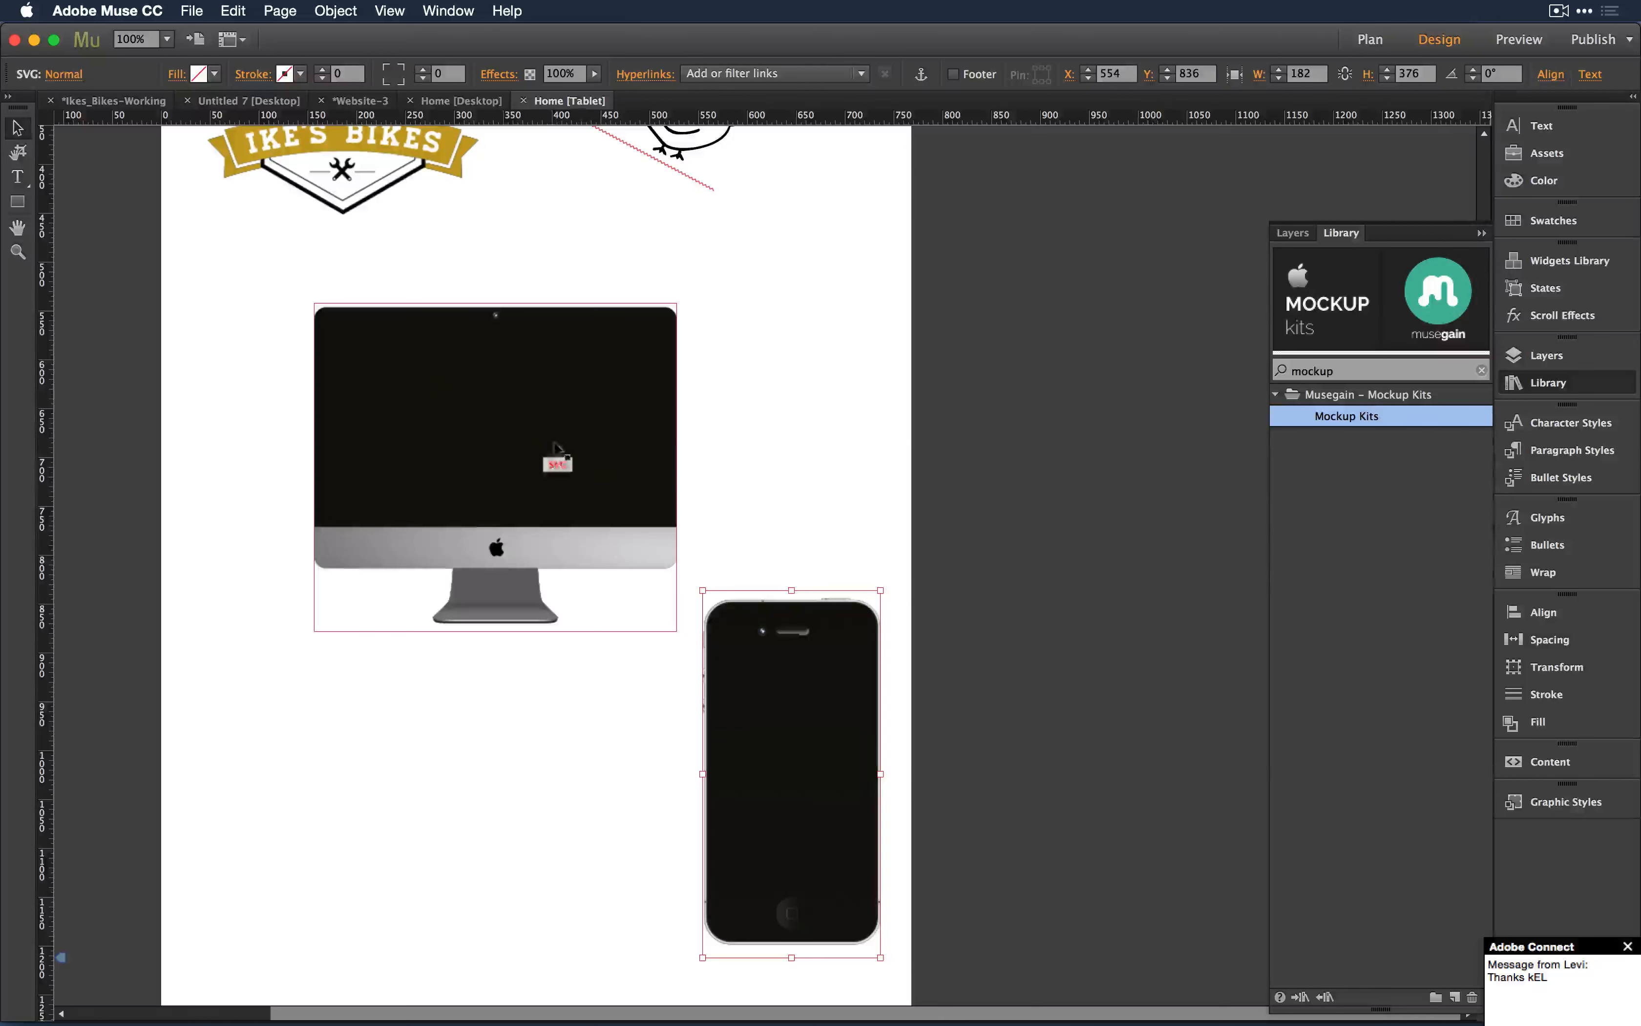
pyautogui.moveTo(521, 425); pyautogui.dragTo(426, 377)
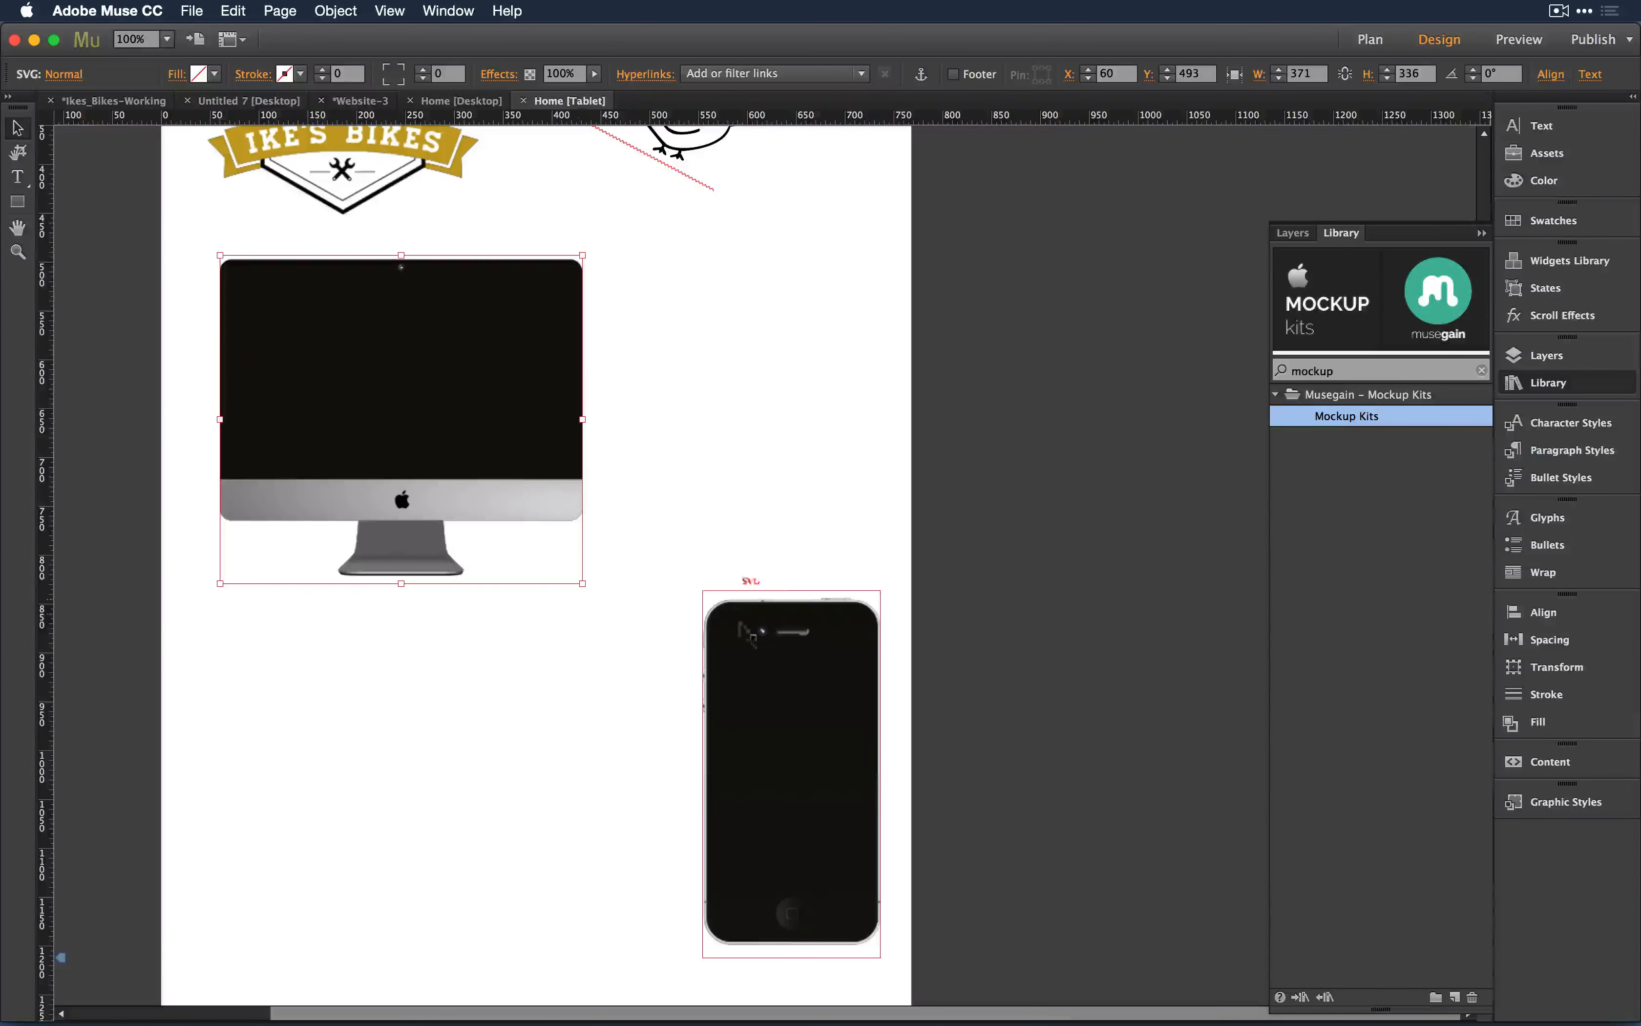
# Step: Move the black phone down the page and enlarge the iMac graphic to about 646 by 585 px
pyautogui.moveTo(787, 655); pyautogui.dragTo(543, 788)
pyautogui.click(518, 394)
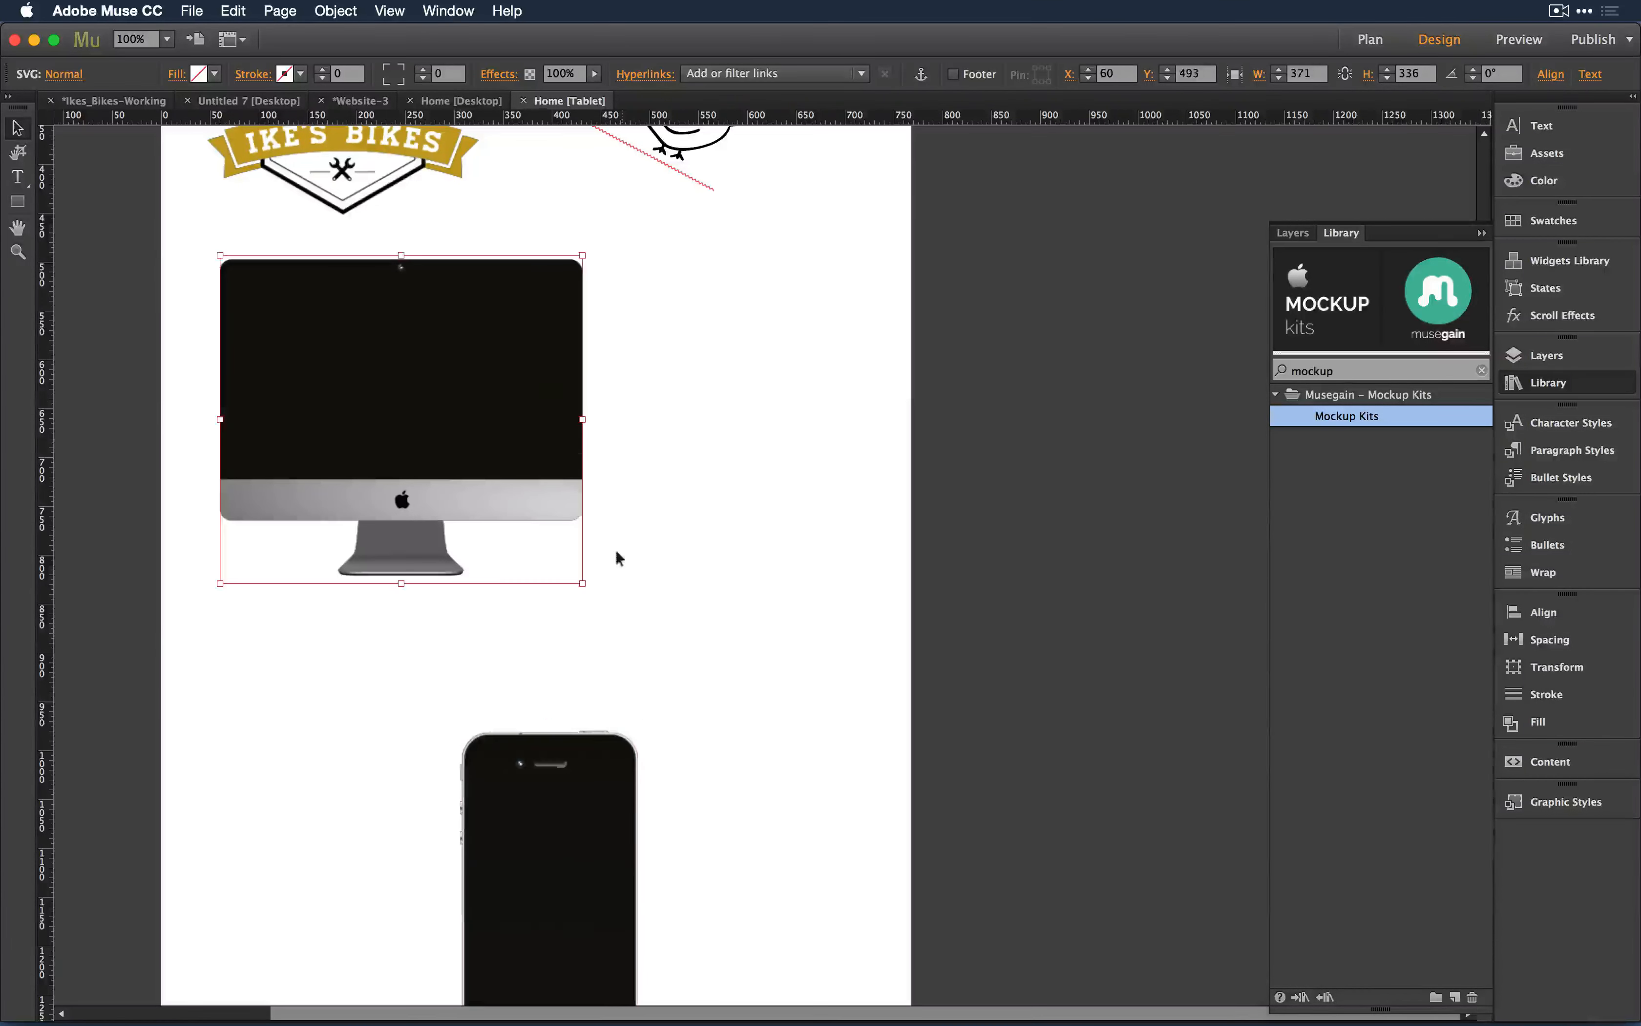
pyautogui.moveTo(580, 575); pyautogui.dragTo(875, 724)
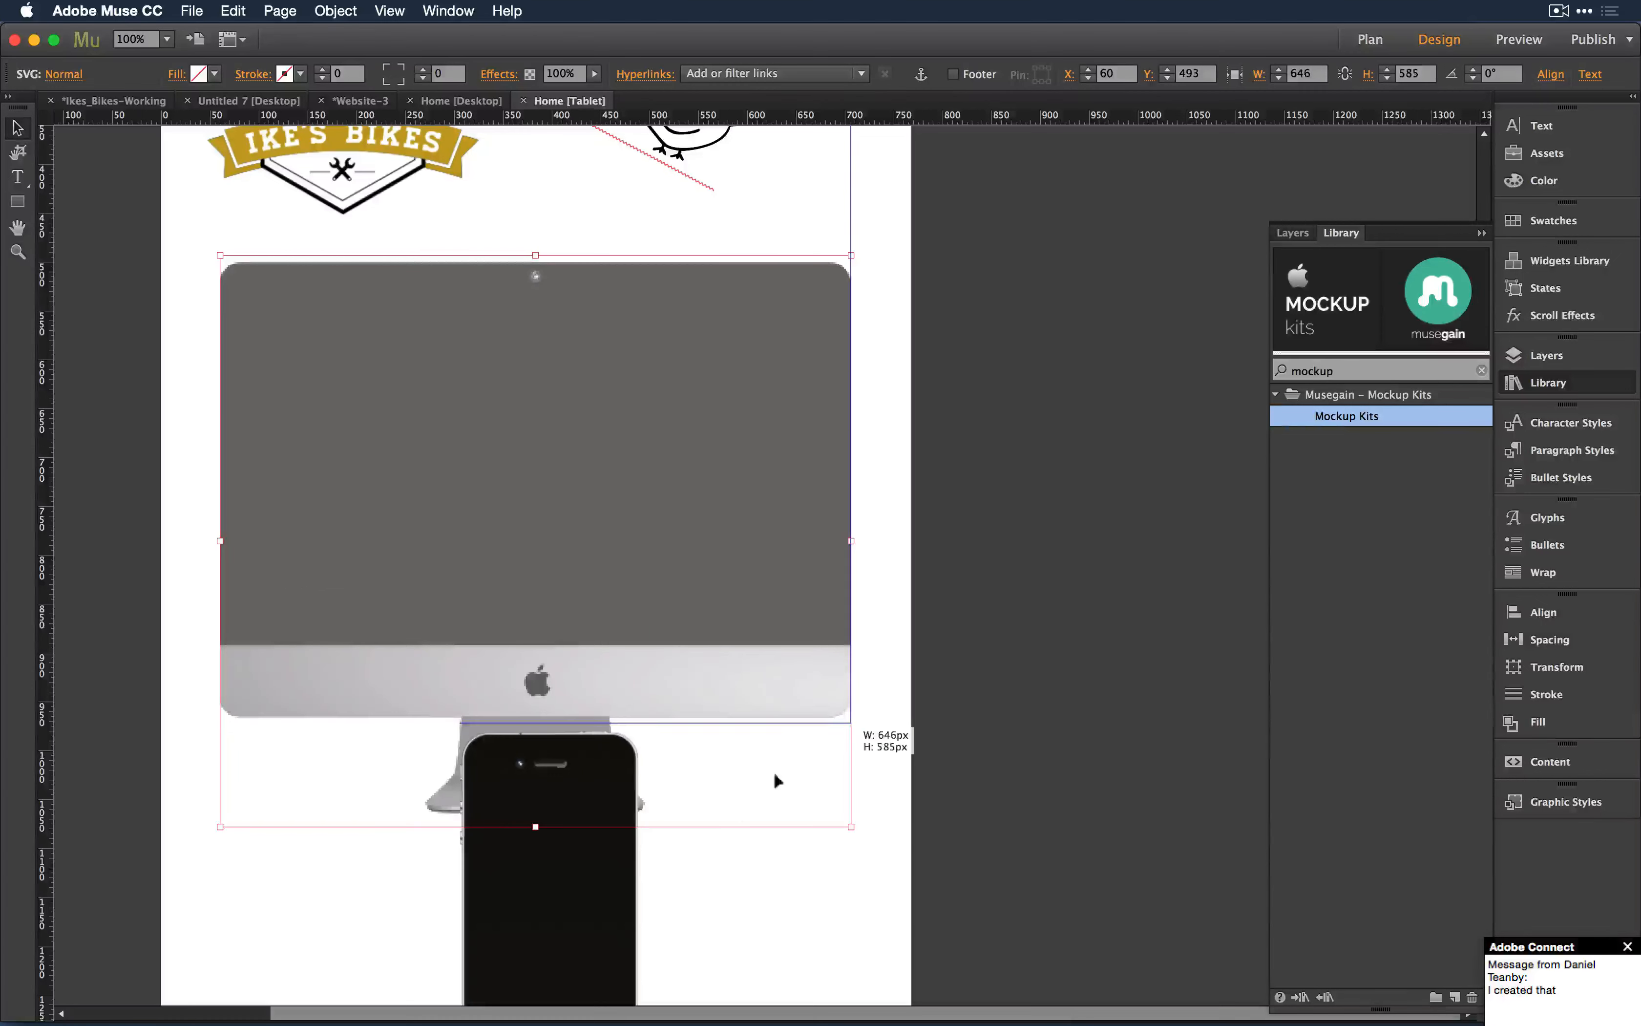
# Step: Move the black phone beside the iMac's stand, to about X 581, Y 1014, and deselect it
pyautogui.scroll(-1, 740, 879)
pyautogui.scroll(-1, 740, 879)
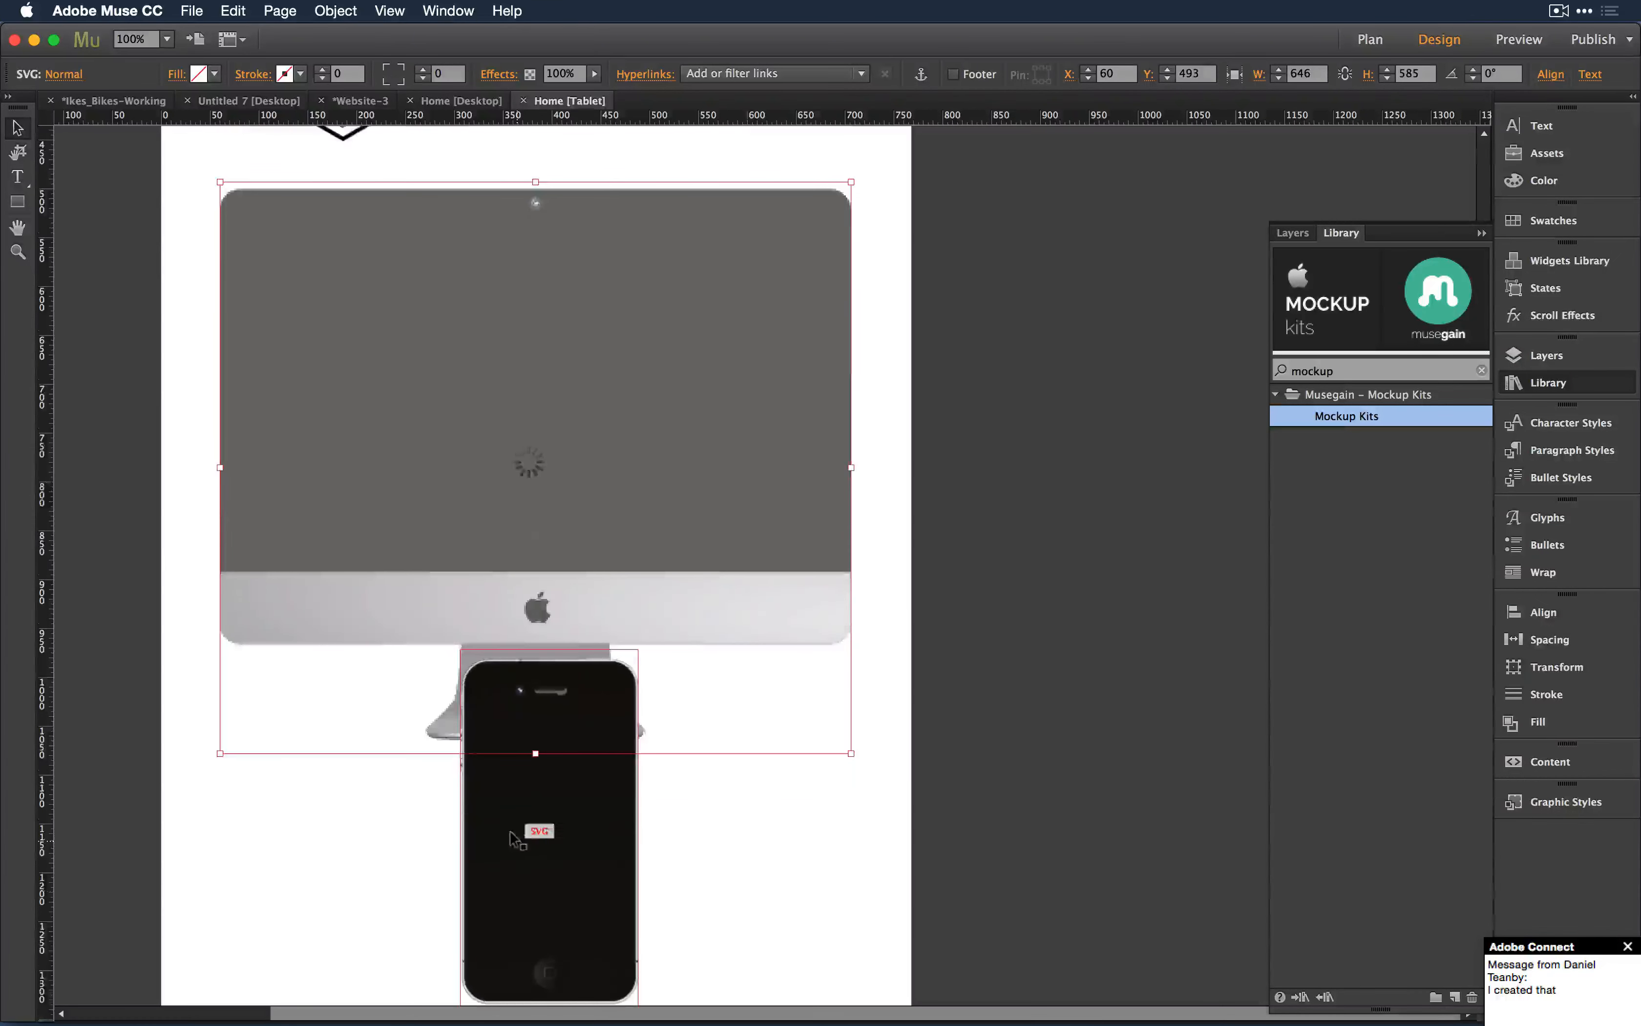
pyautogui.click(667, 861)
pyautogui.moveTo(556, 825); pyautogui.dragTo(824, 863)
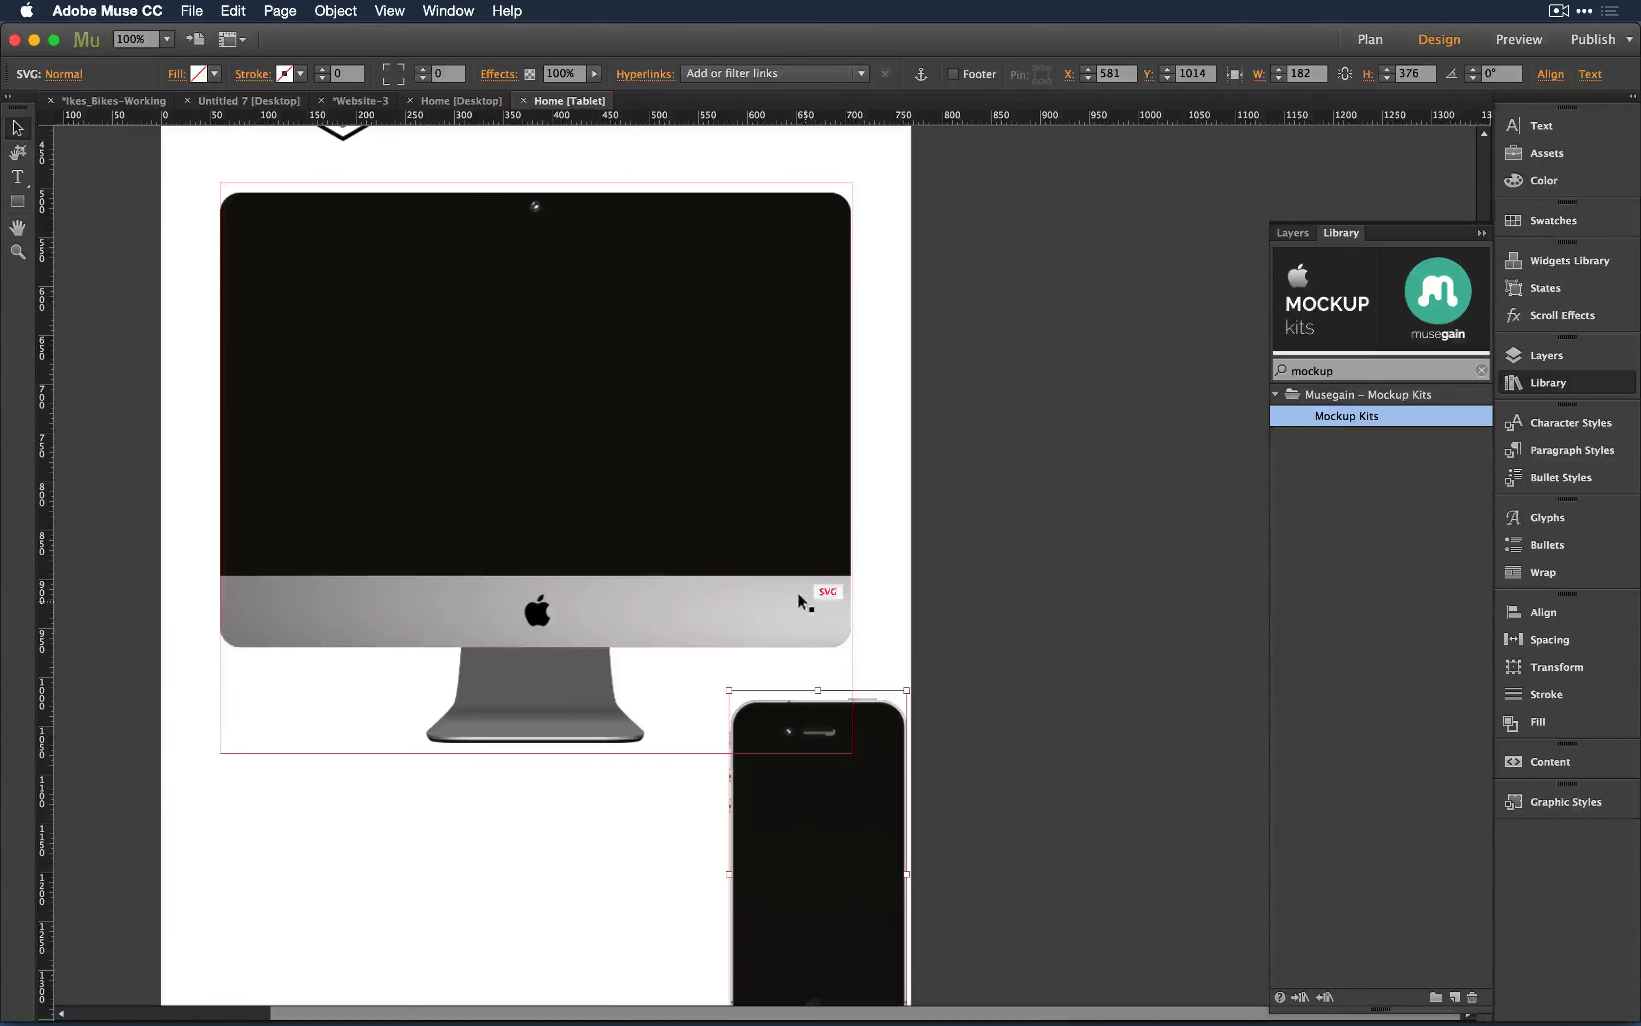
pyautogui.click(899, 614)
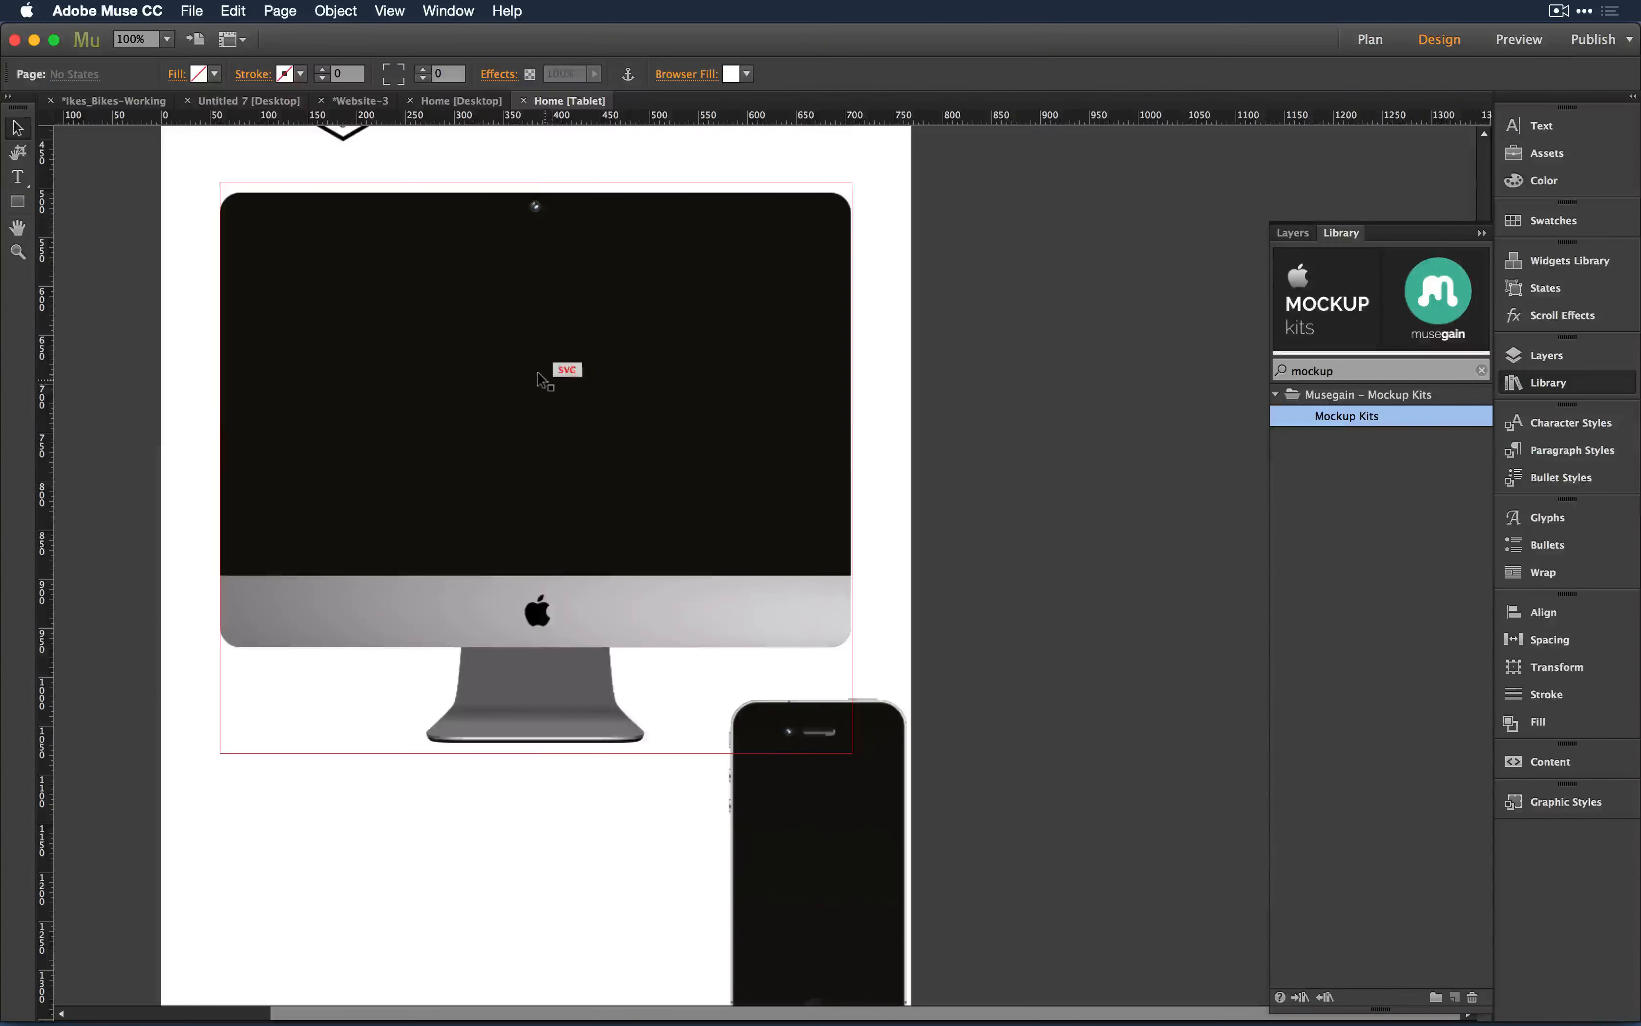
# Step: Preview the tablet page in the browser and look over the text, logo, drawings and device mockups
pyautogui.moveTo(543, 377)
pyautogui.mouseDown()
pyautogui.moveTo(542, 341)
pyautogui.moveTo(543, 356)
pyautogui.mouseUp()
pyautogui.press('super+alt+e')
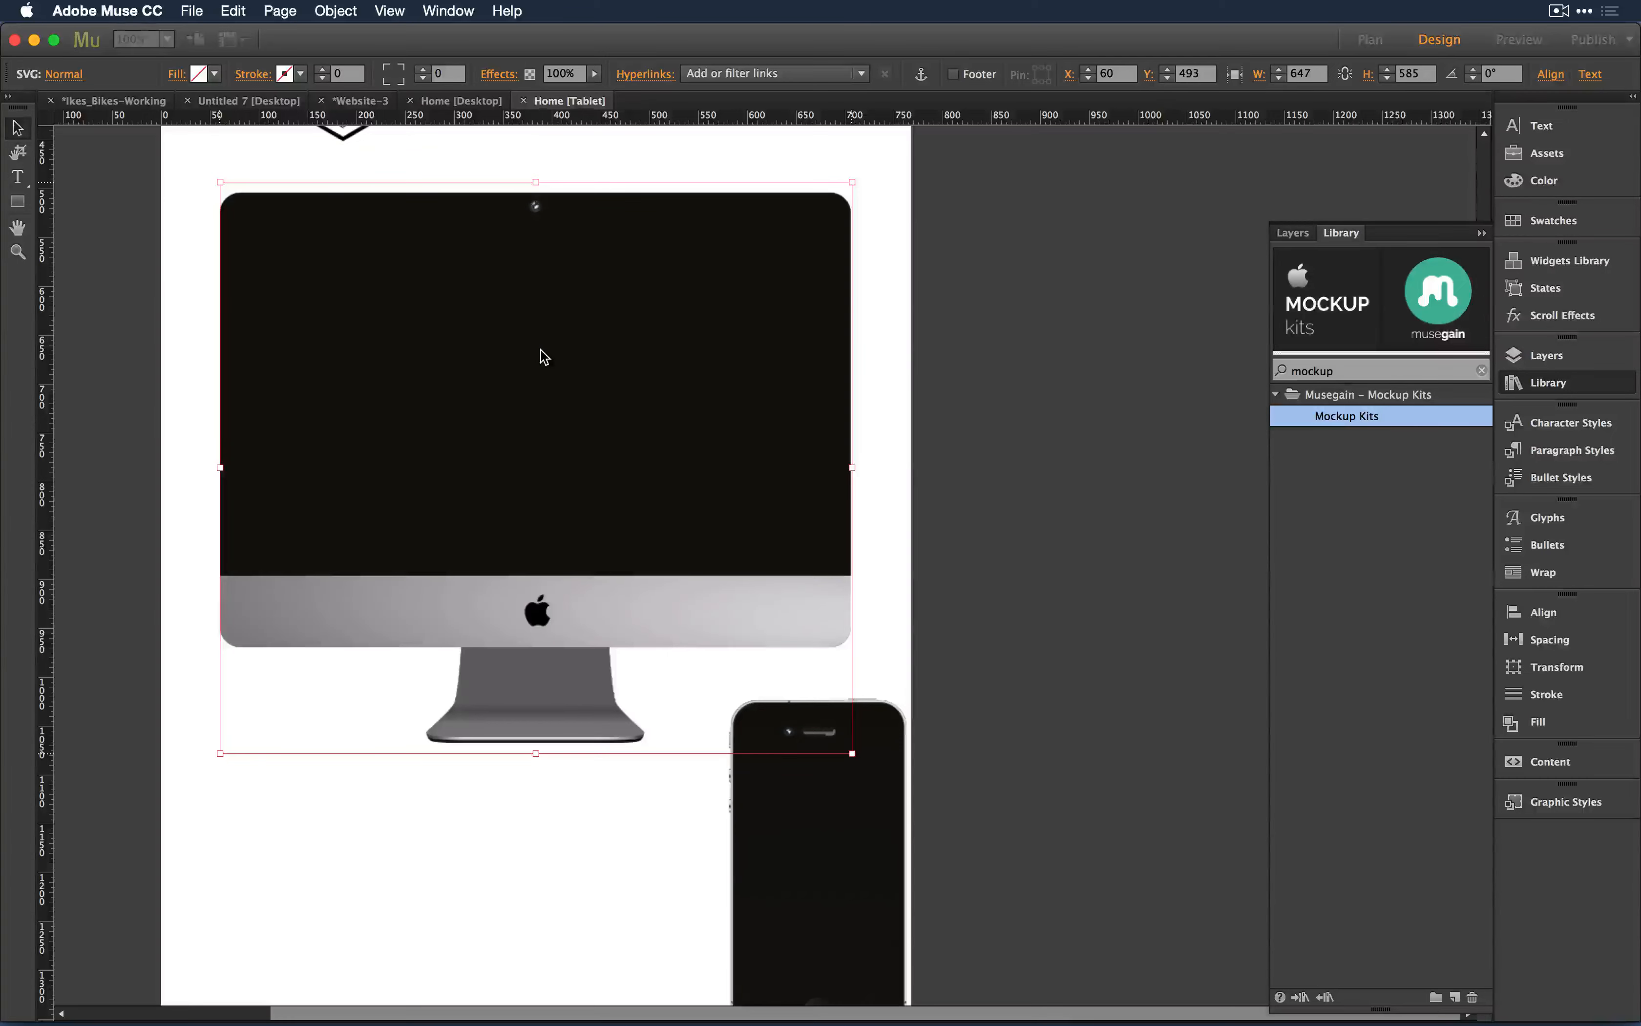
pyautogui.scroll(-10, 886, 557)
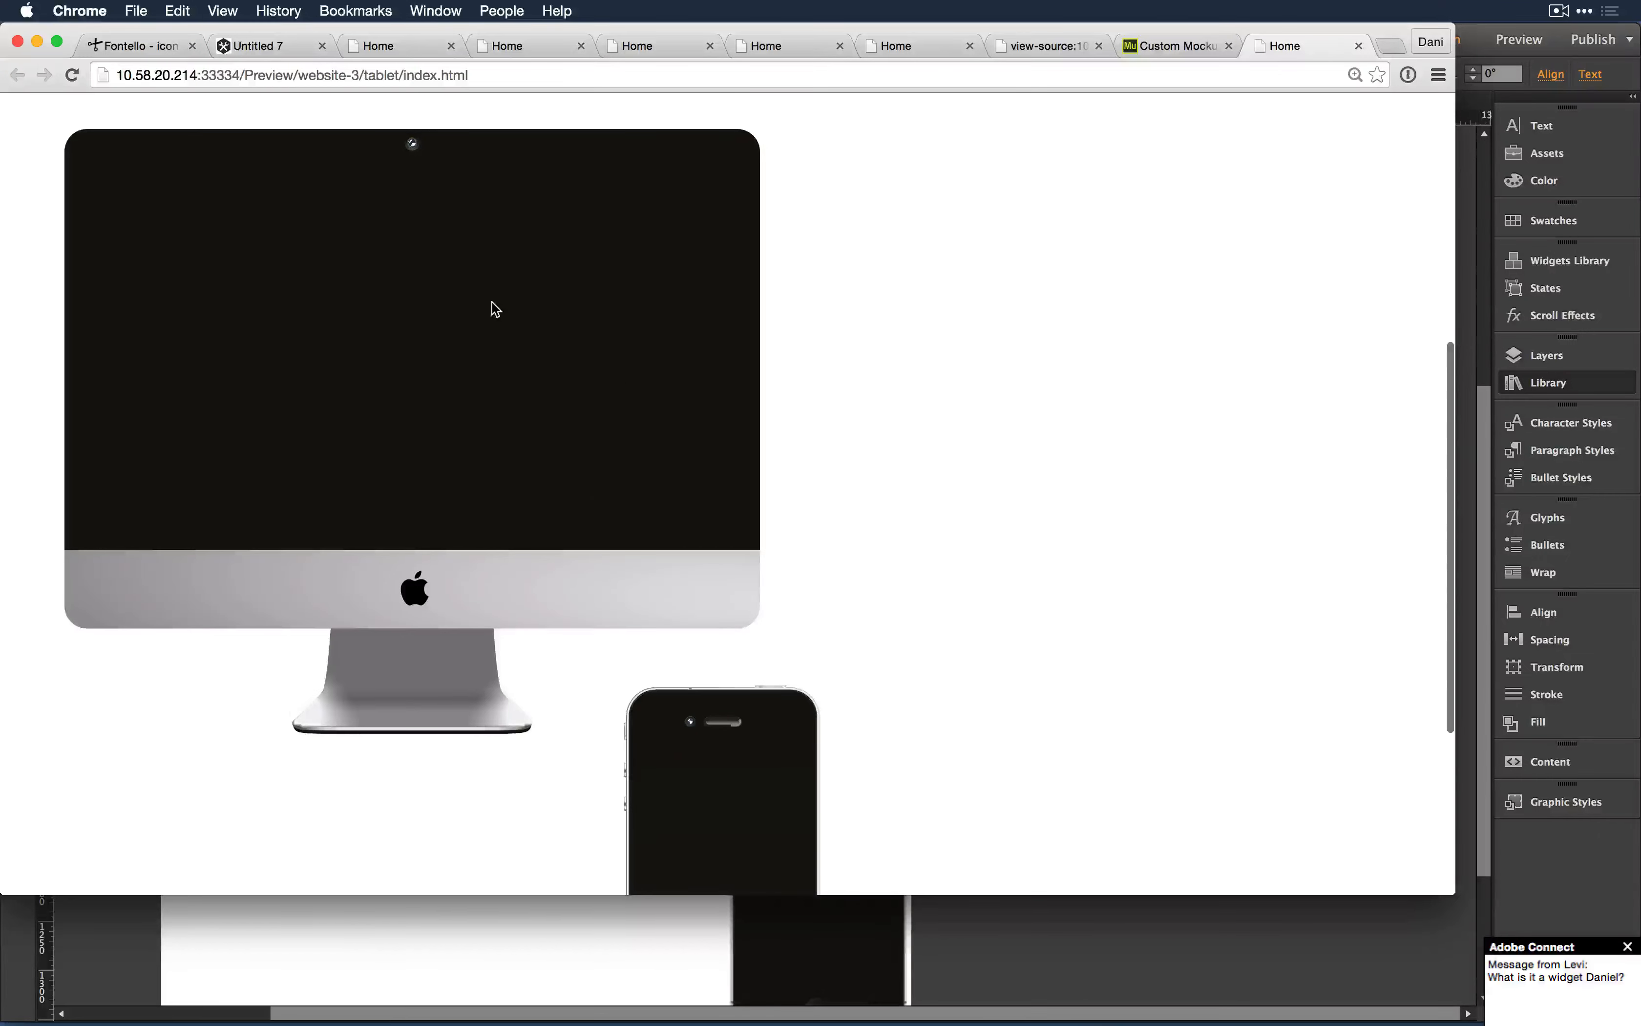
pyautogui.scroll(7, 495, 308)
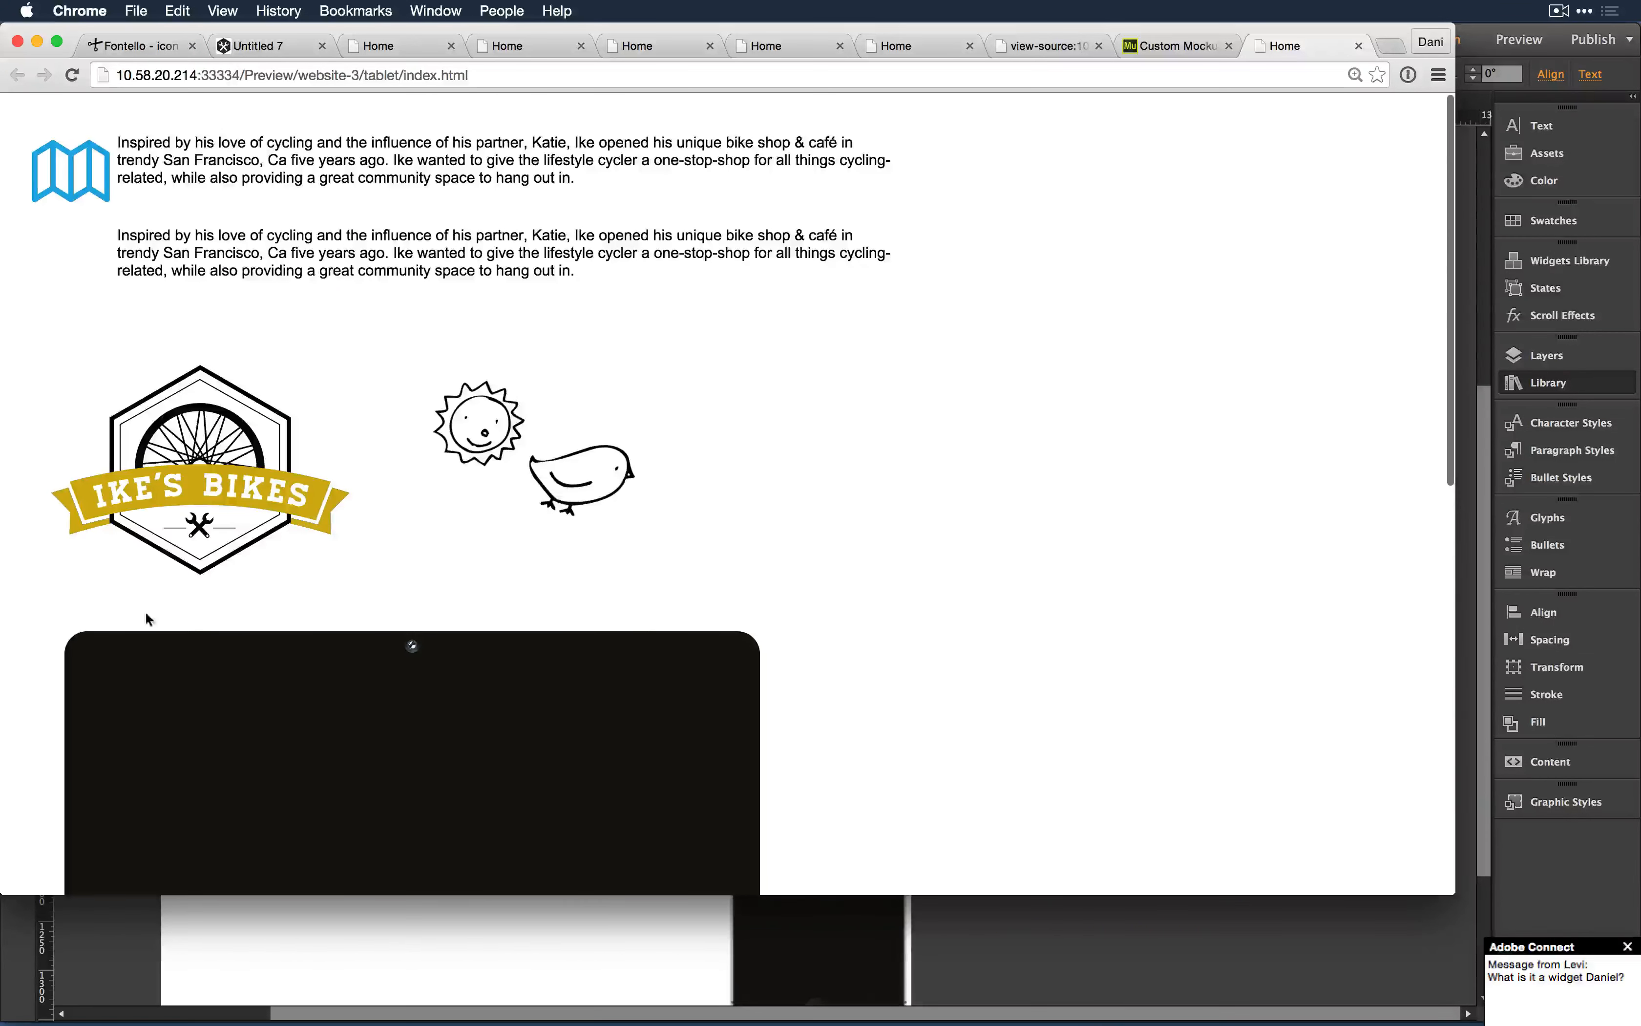
pyautogui.scroll(-8, 718, 638)
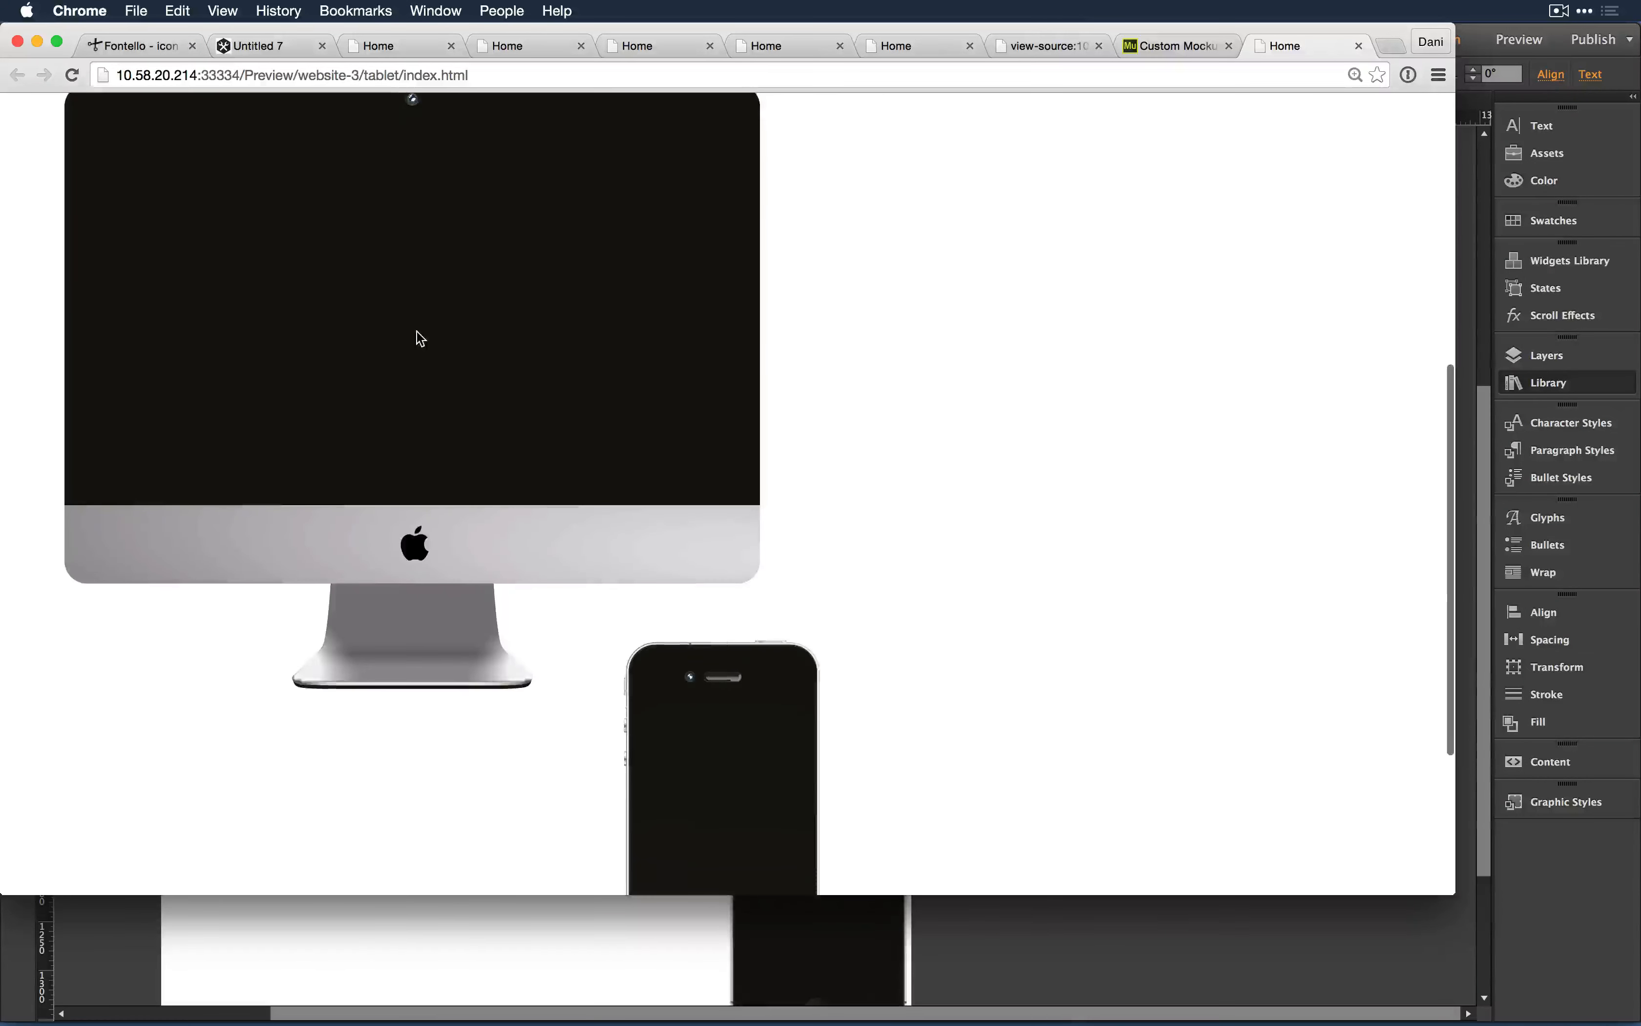
# Step: Magnify the browser preview to 400% and examine how sharply the iMac's edges and apple logo render
pyautogui.scroll(2, 419, 338)
pyautogui.press('super+equal')
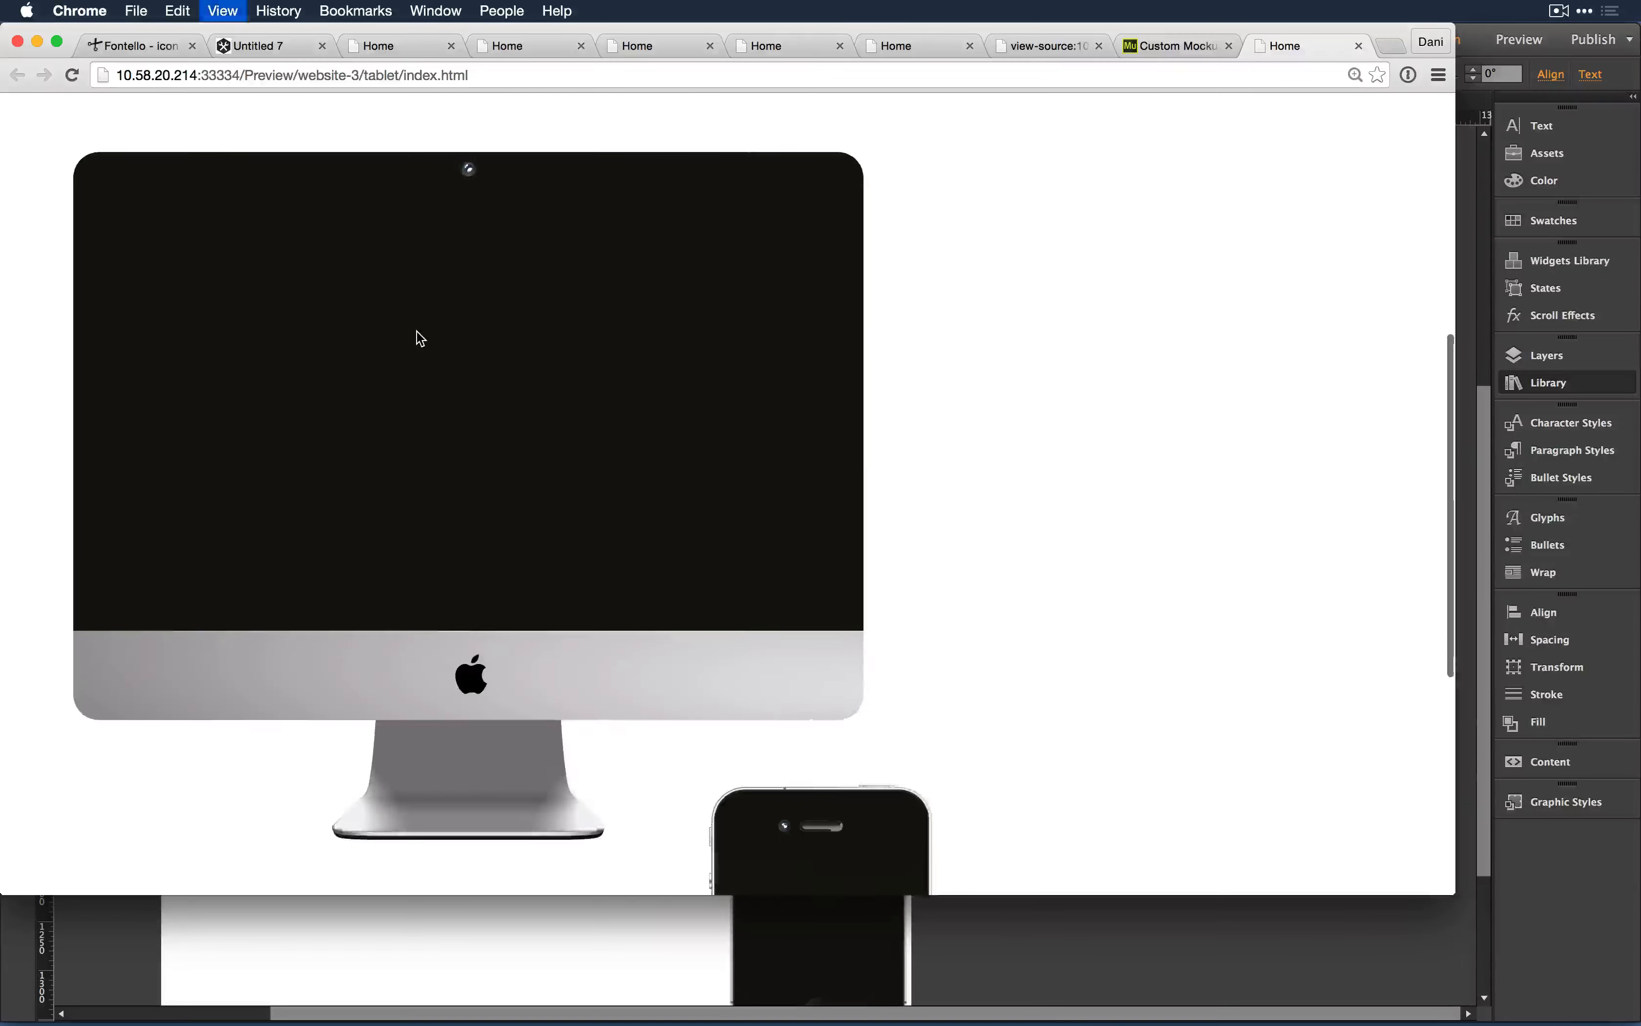
pyautogui.press('super+equal')
pyautogui.press('super+equal')
pyautogui.press('super+equal')
pyautogui.scroll(-8, 563, 443)
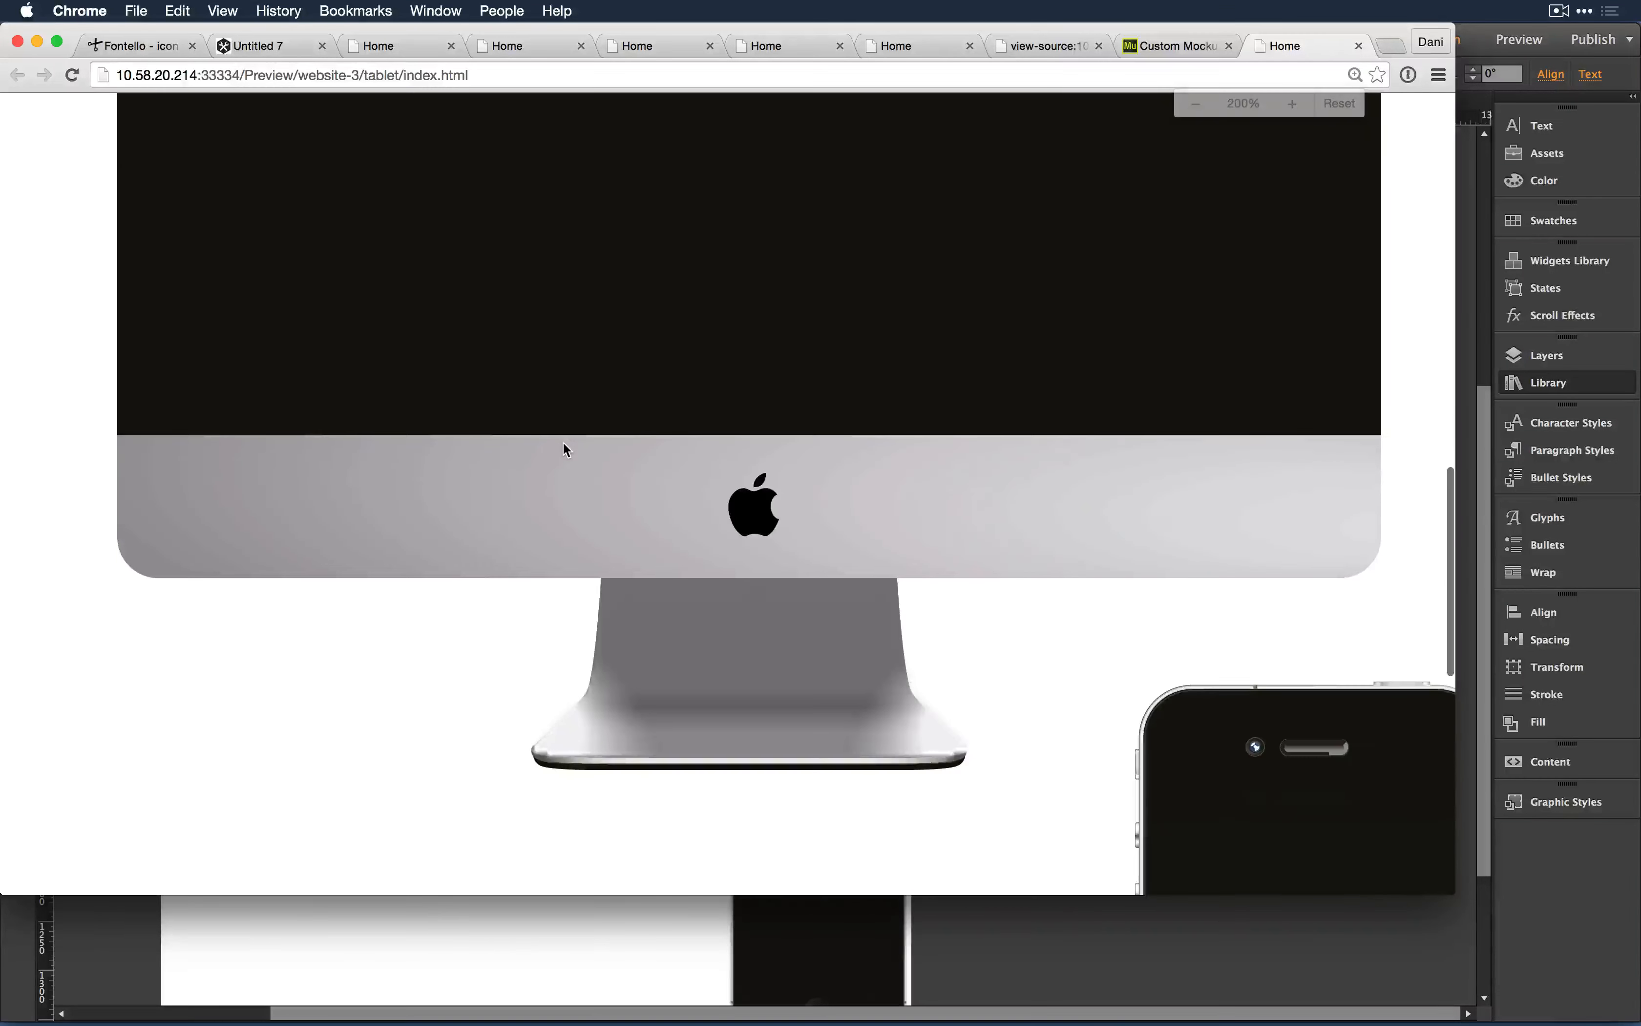
pyautogui.press('super+equal')
pyautogui.press('super+equal')
pyautogui.press('super+equal')
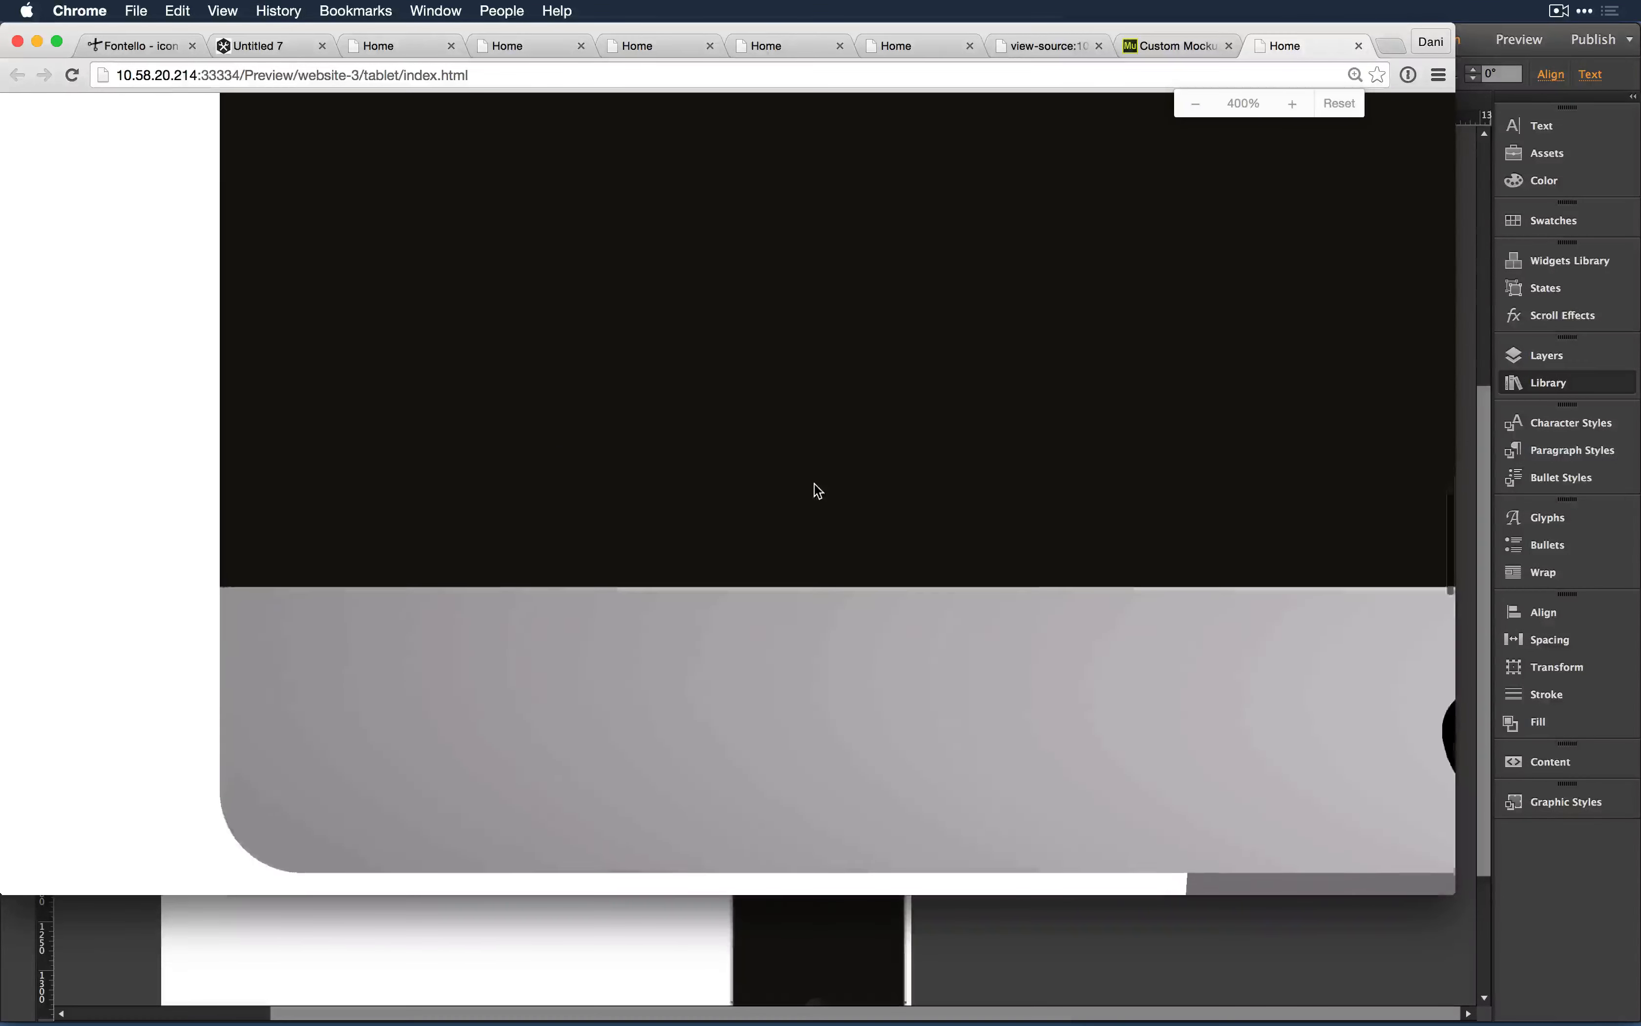
pyautogui.scroll(-3, 817, 490)
pyautogui.hscroll(5, 817, 490)
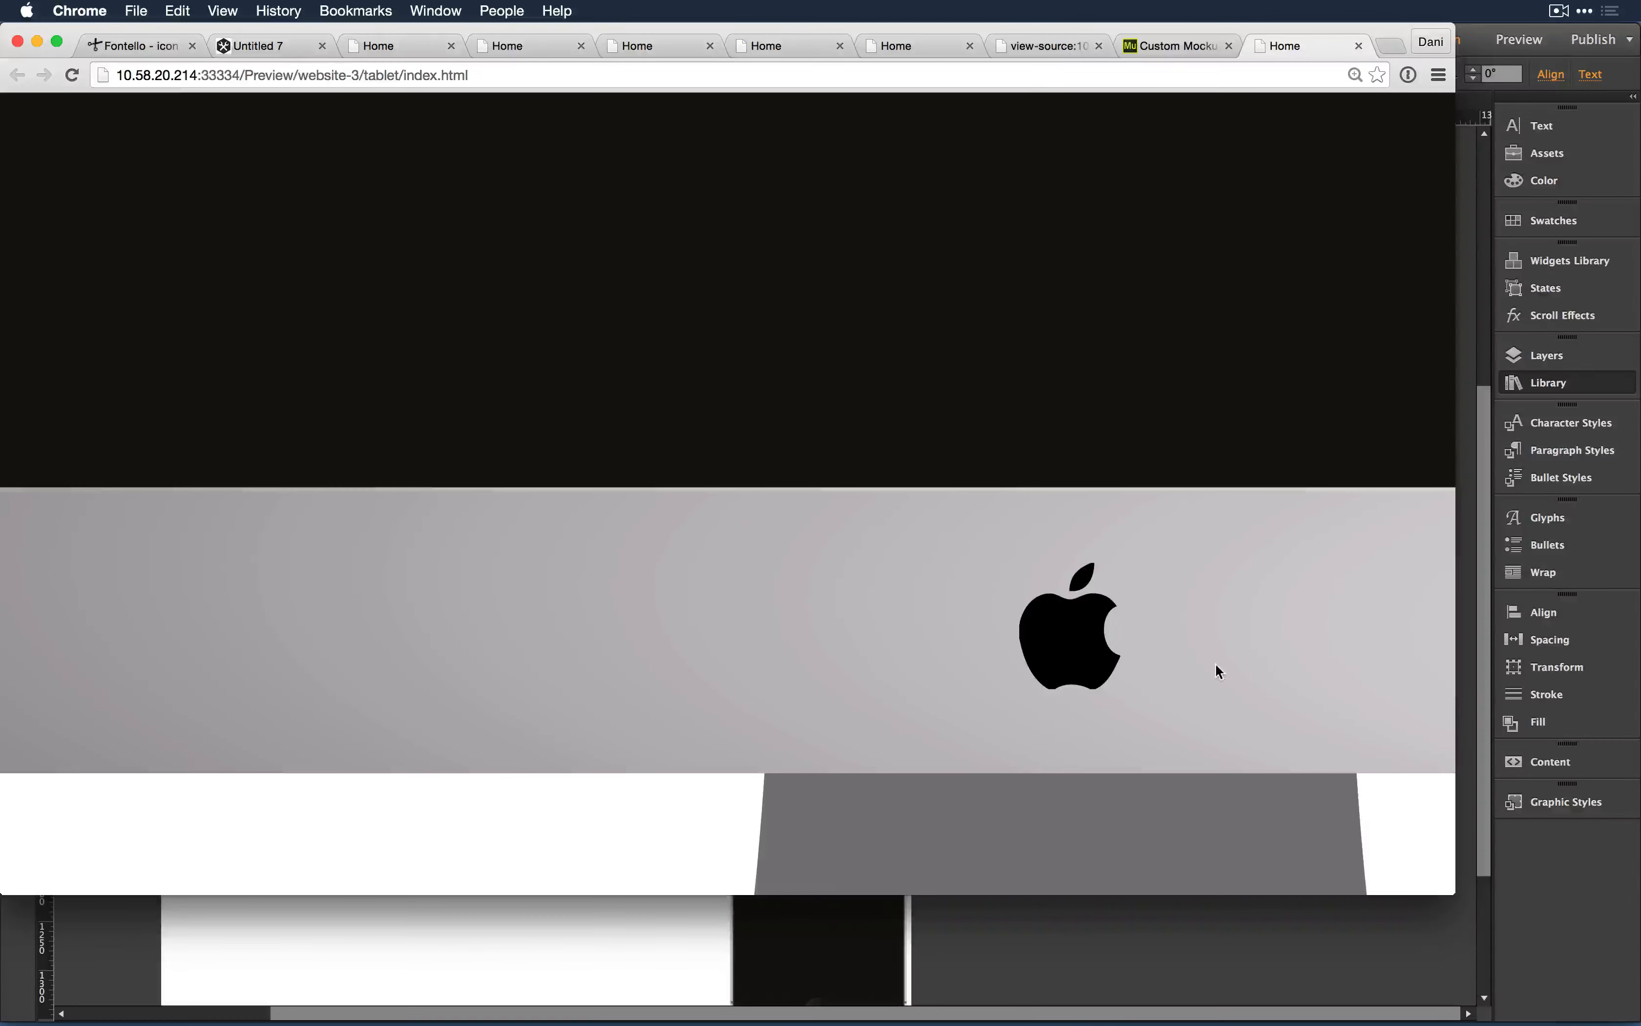
# Step: Reduce the preview's magnification again and review the whole page from the text down to the mockups
pyautogui.press('super+minus')
pyautogui.press('super+minus')
pyautogui.press('super+minus')
pyautogui.press('super+minus')
pyautogui.press('super+minus')
pyautogui.press('super+minus')
pyautogui.press('super+minus')
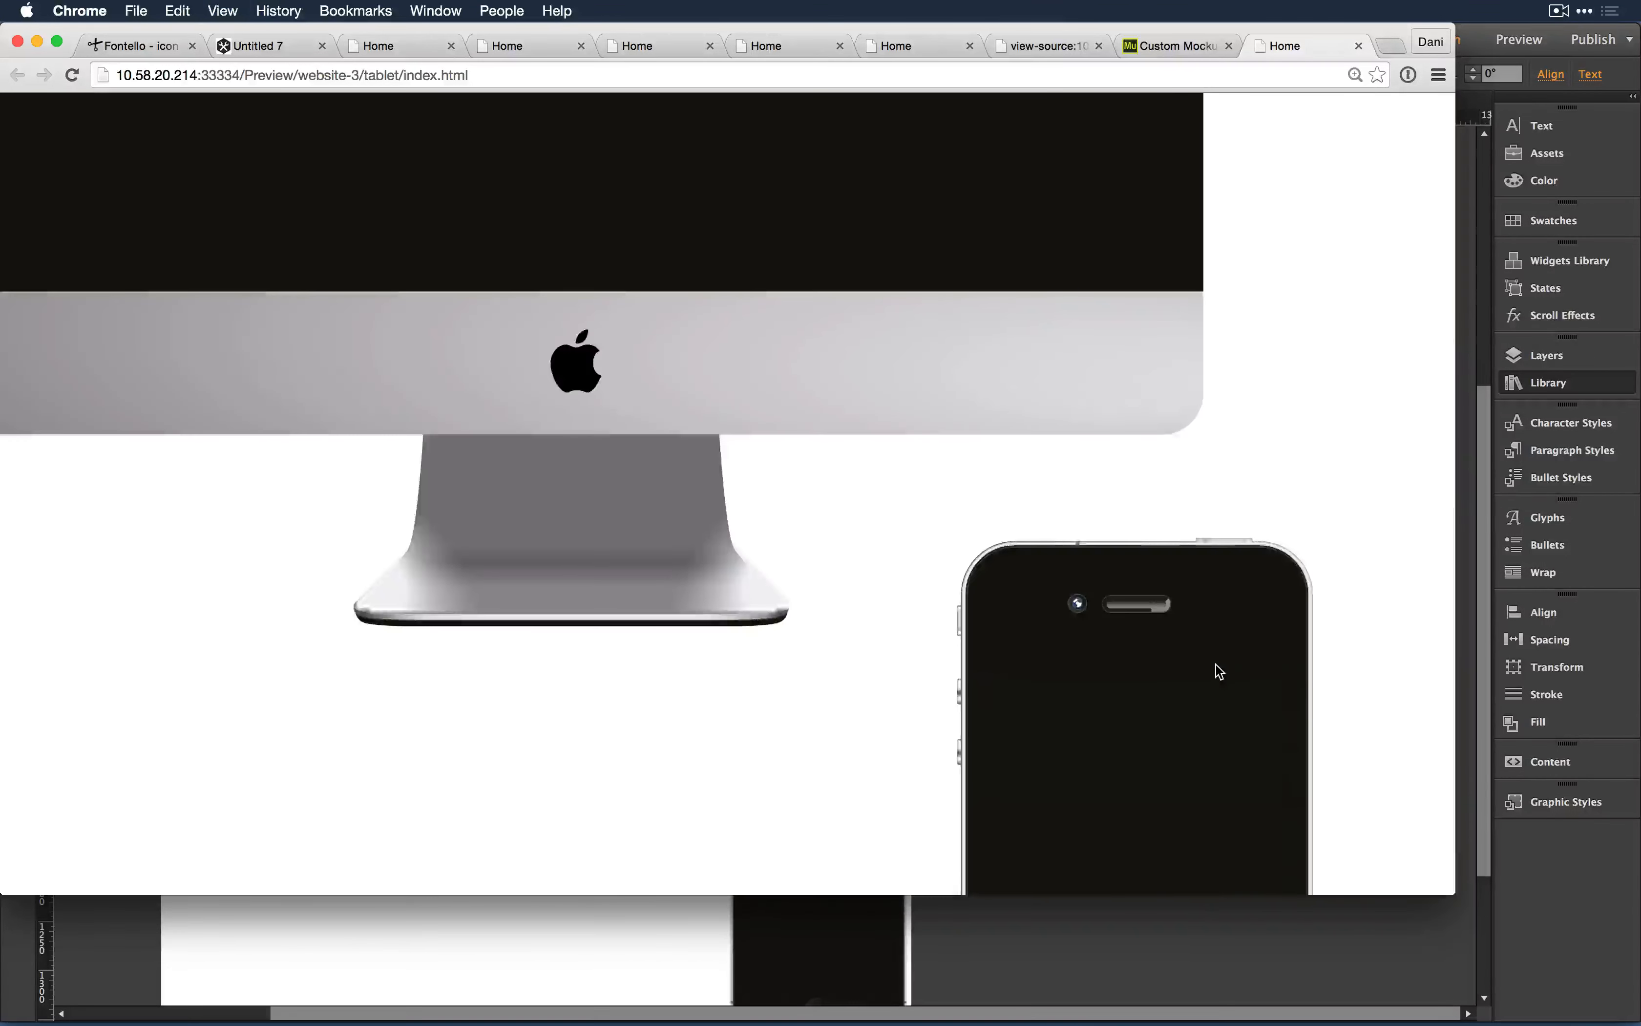
pyautogui.scroll(10, 1216, 665)
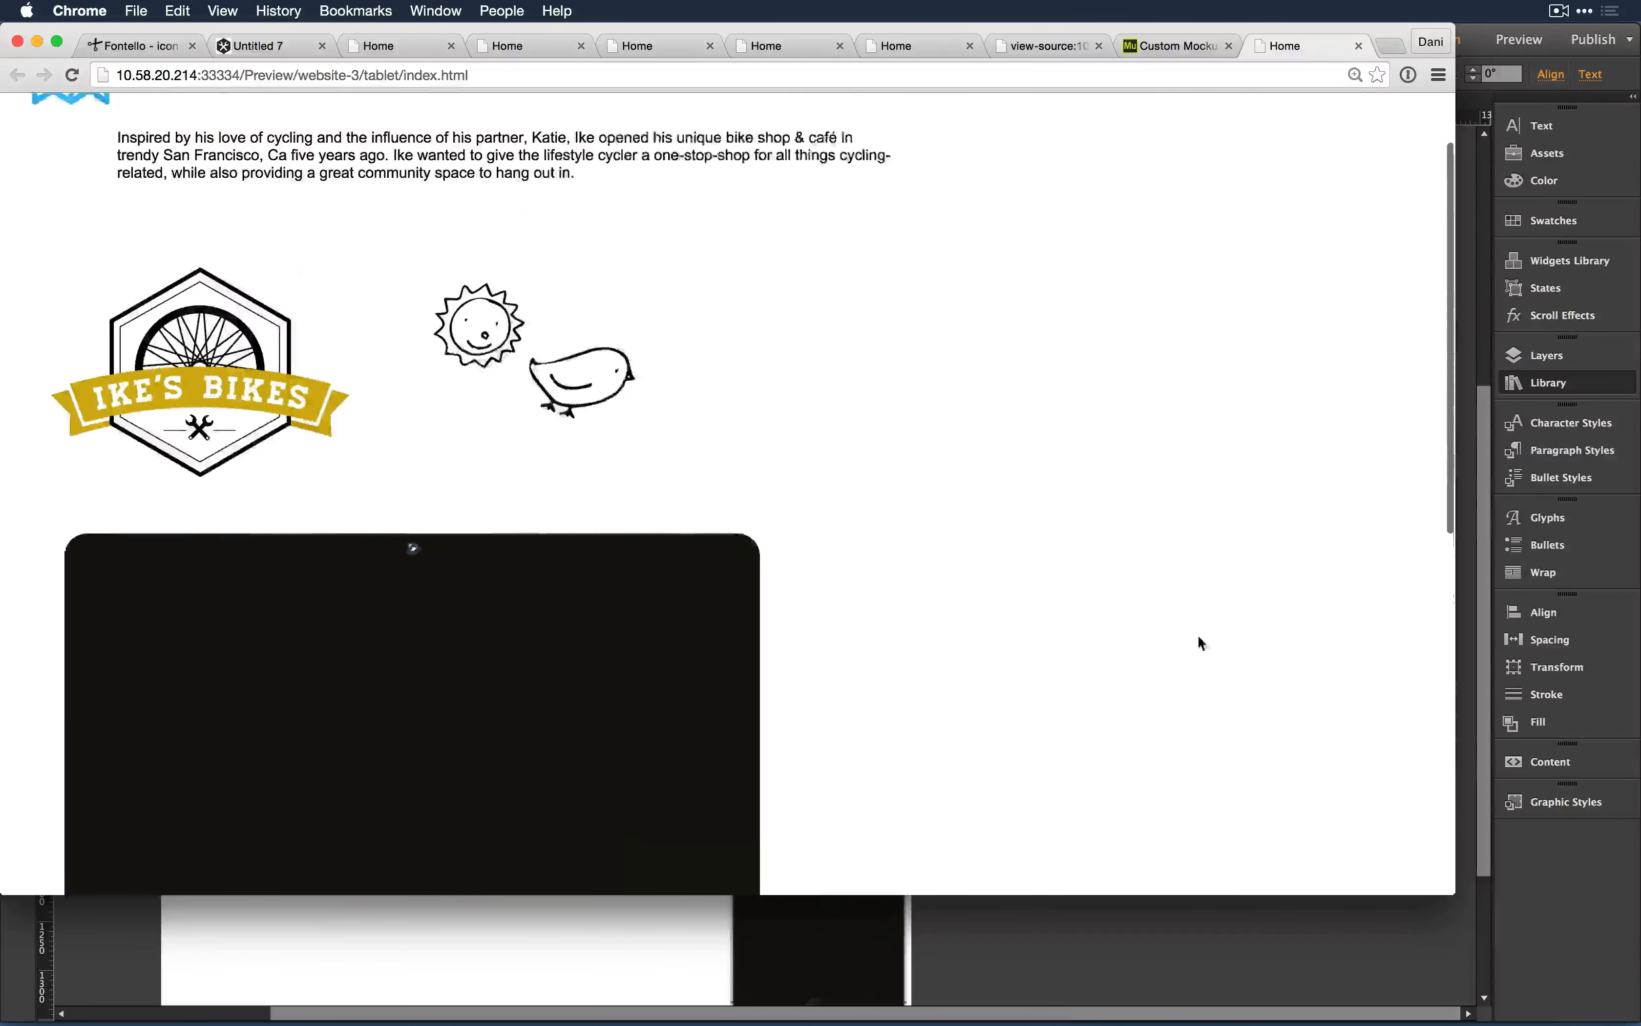
pyautogui.scroll(-3, 1159, 504)
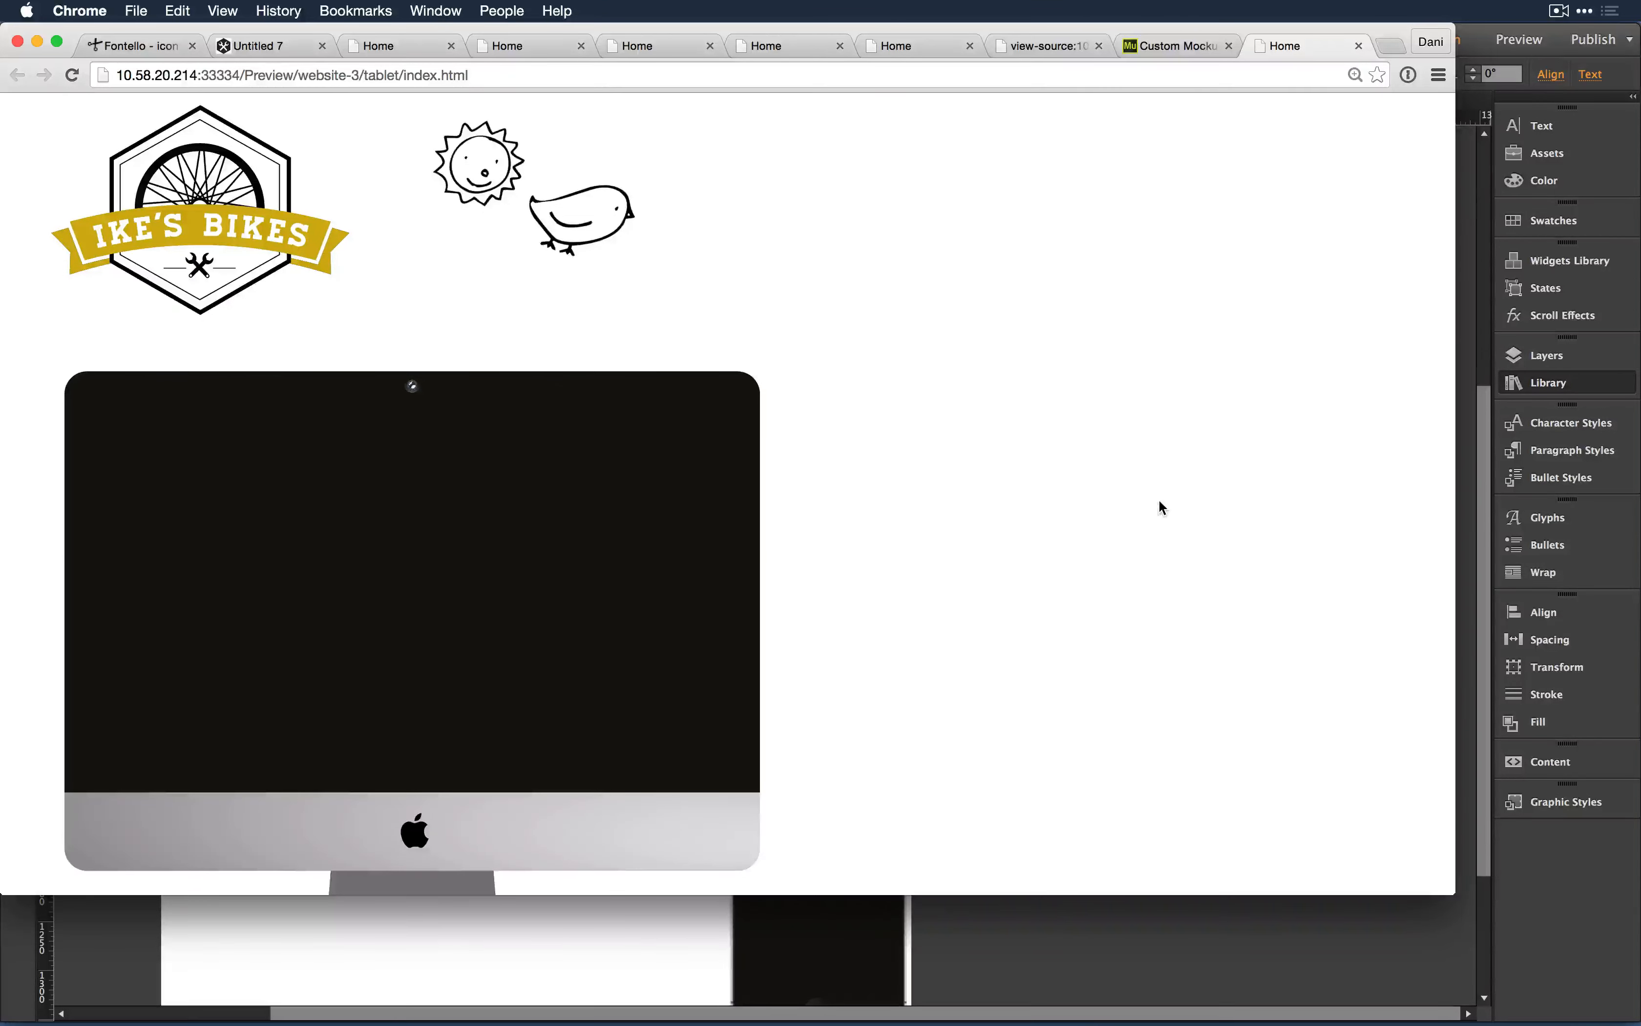
pyautogui.scroll(5, 1159, 498)
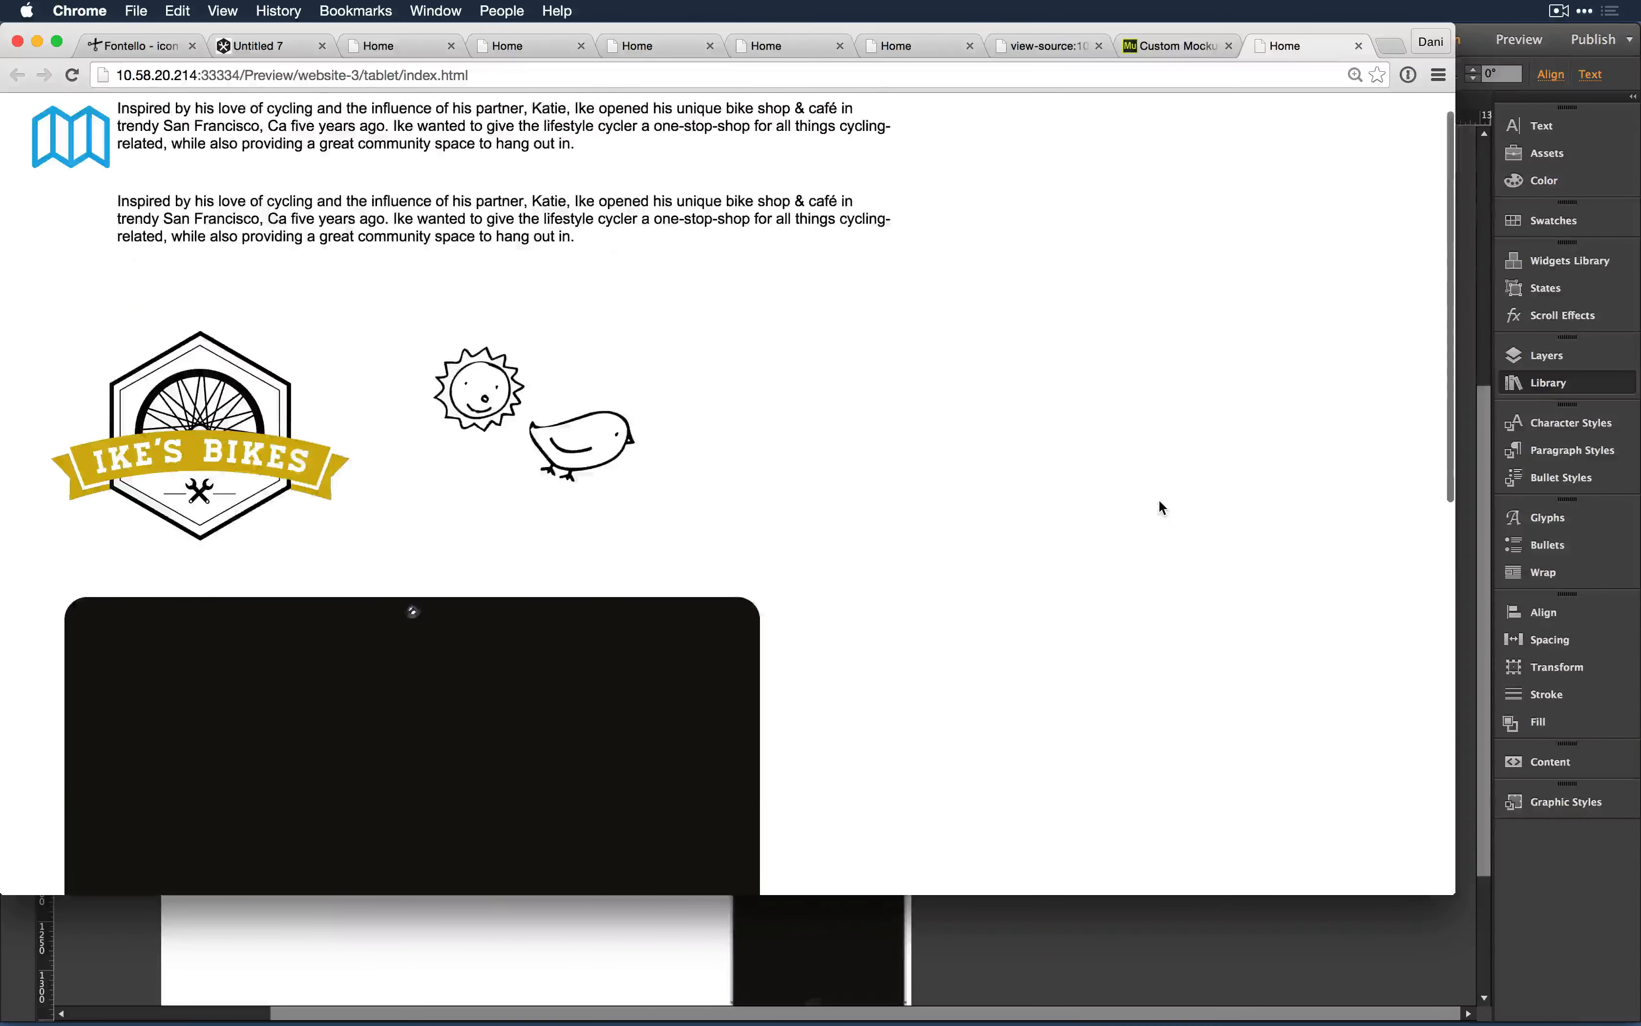
# Step: Close the preview tab, switch back to Adobe Muse and show the tablet page at 50%
pyautogui.press('super+w')
pyautogui.press('super+Tab')
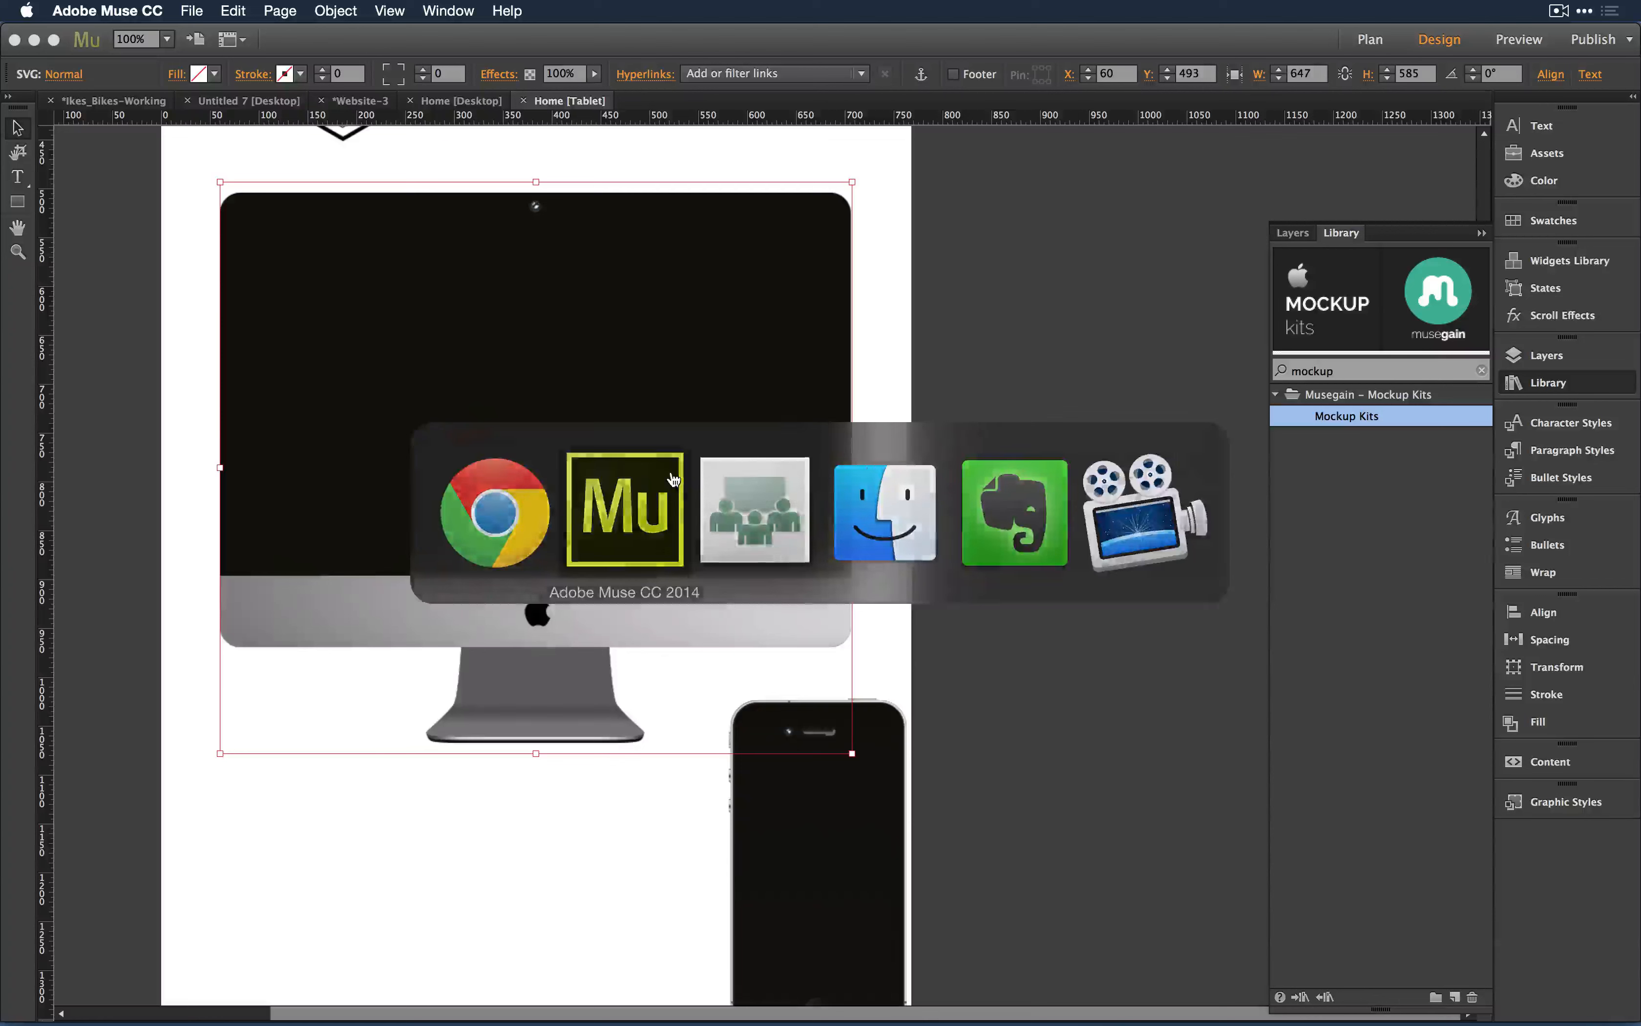
pyautogui.press('super+minus')
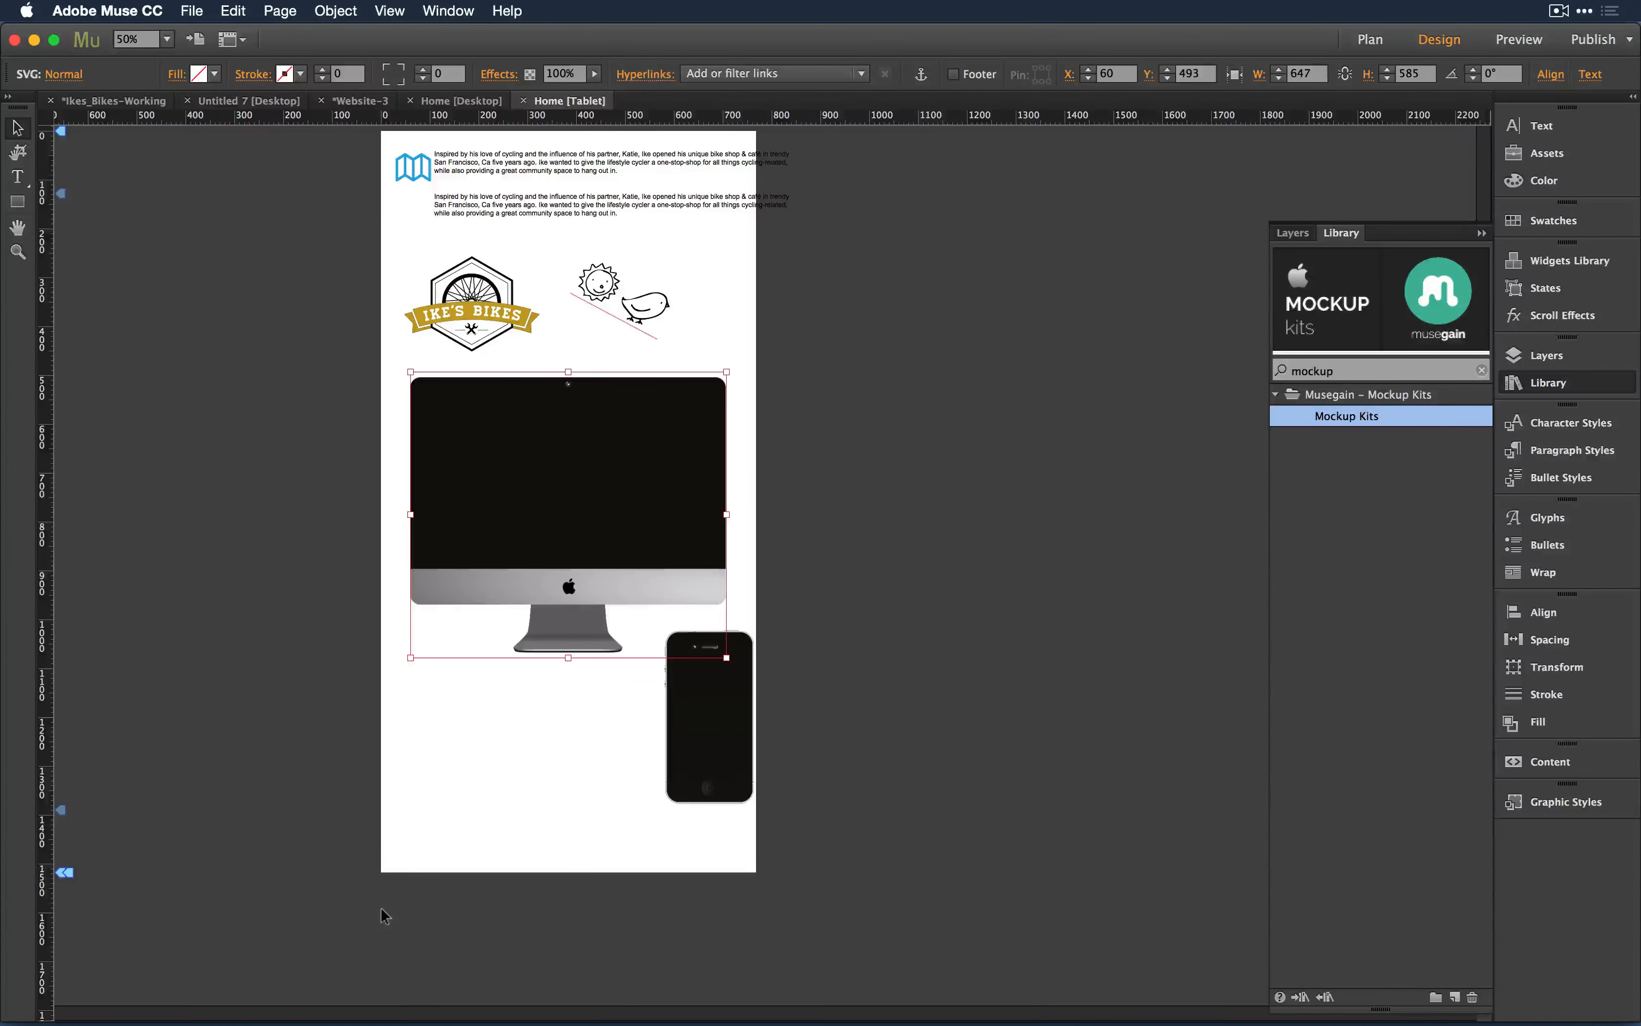
# Step: Switch to the Adobe Connect meeting to check the chat and polls, and return to Adobe Muse
pyautogui.press('super+Tab')
pyautogui.press('super+Tab')
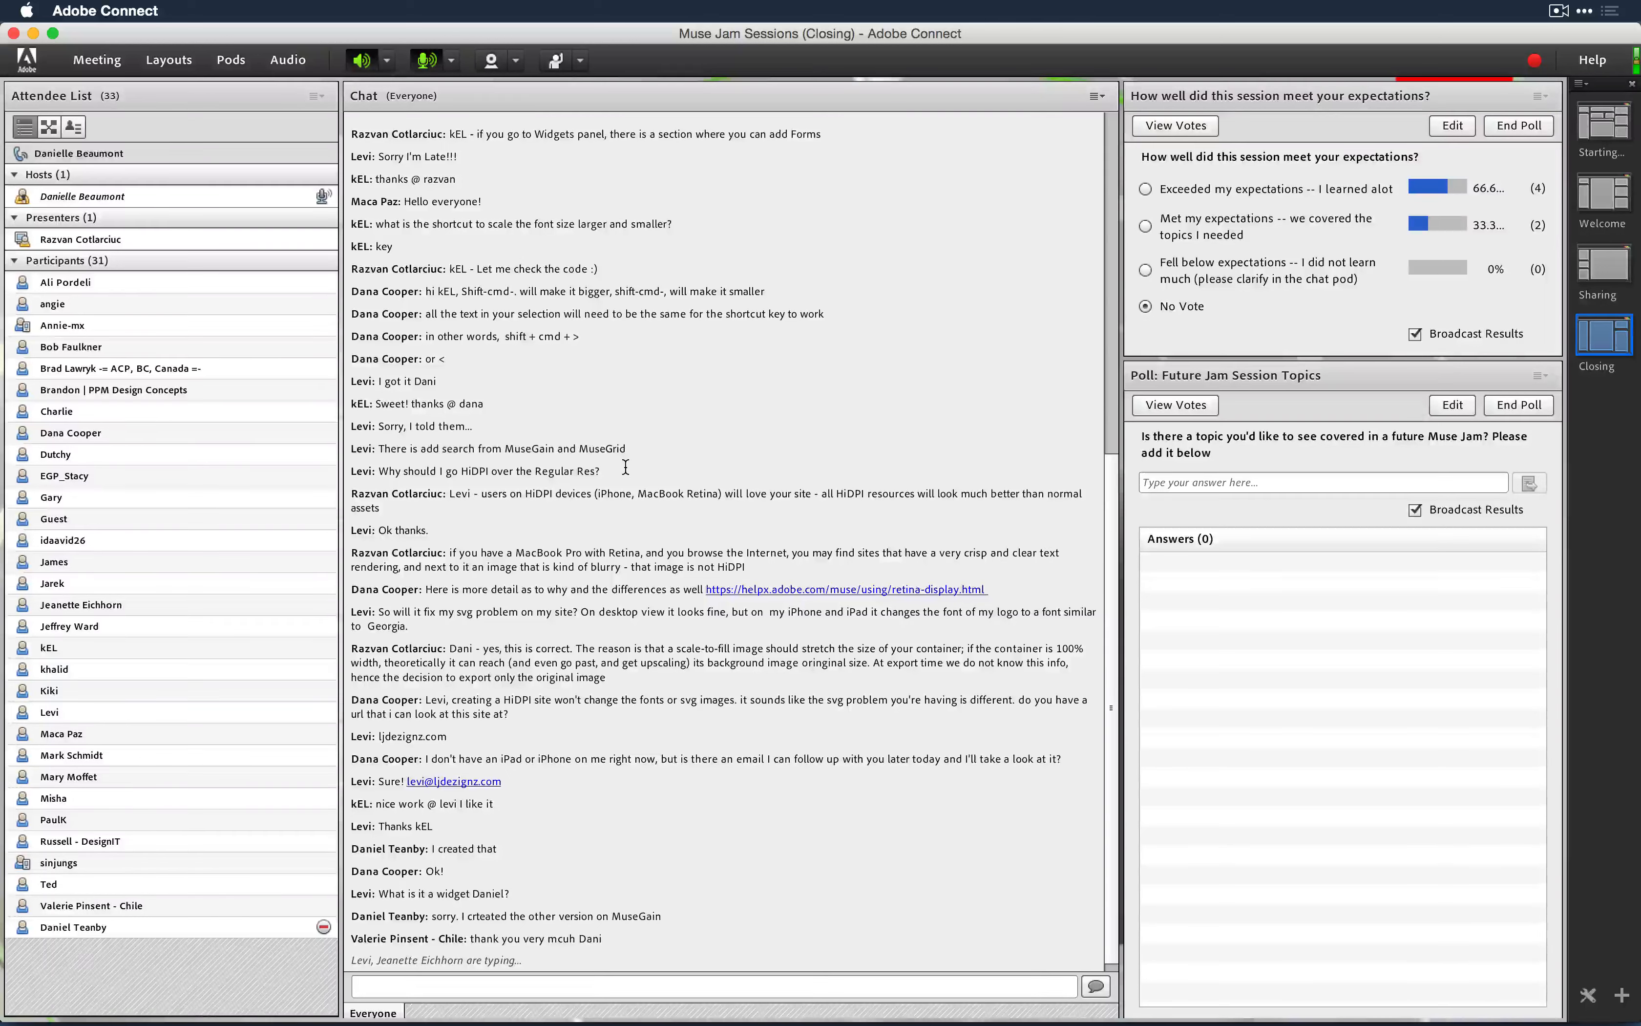
pyautogui.press('super+Tab')
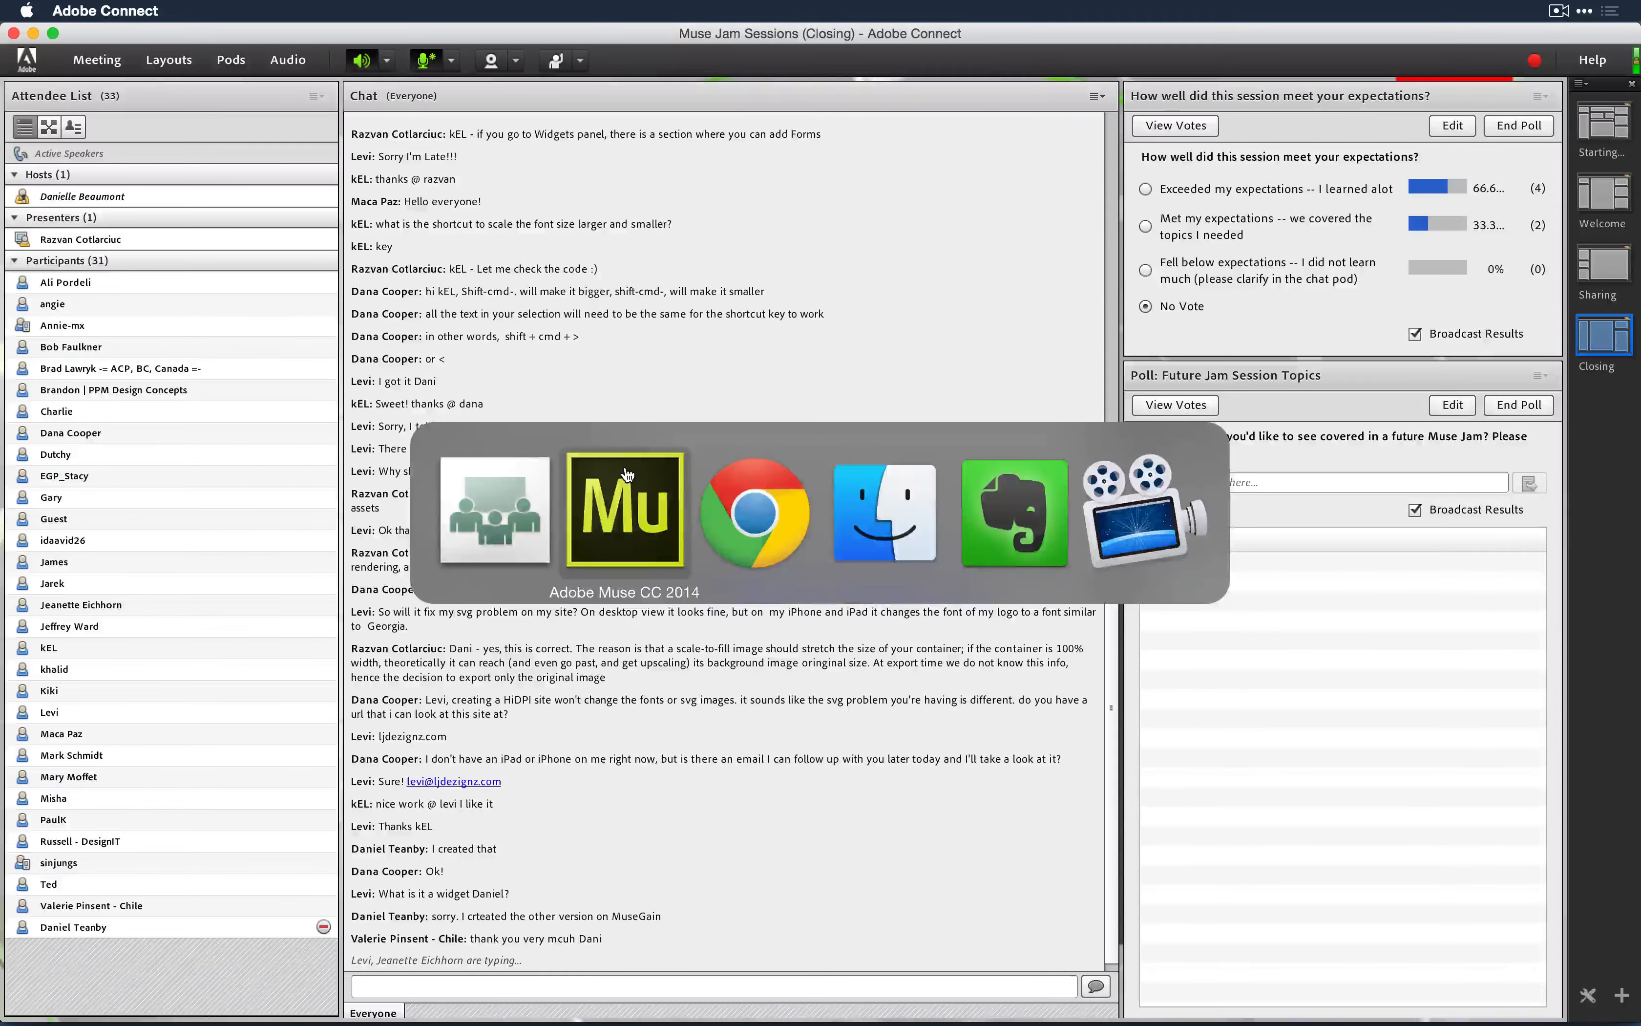